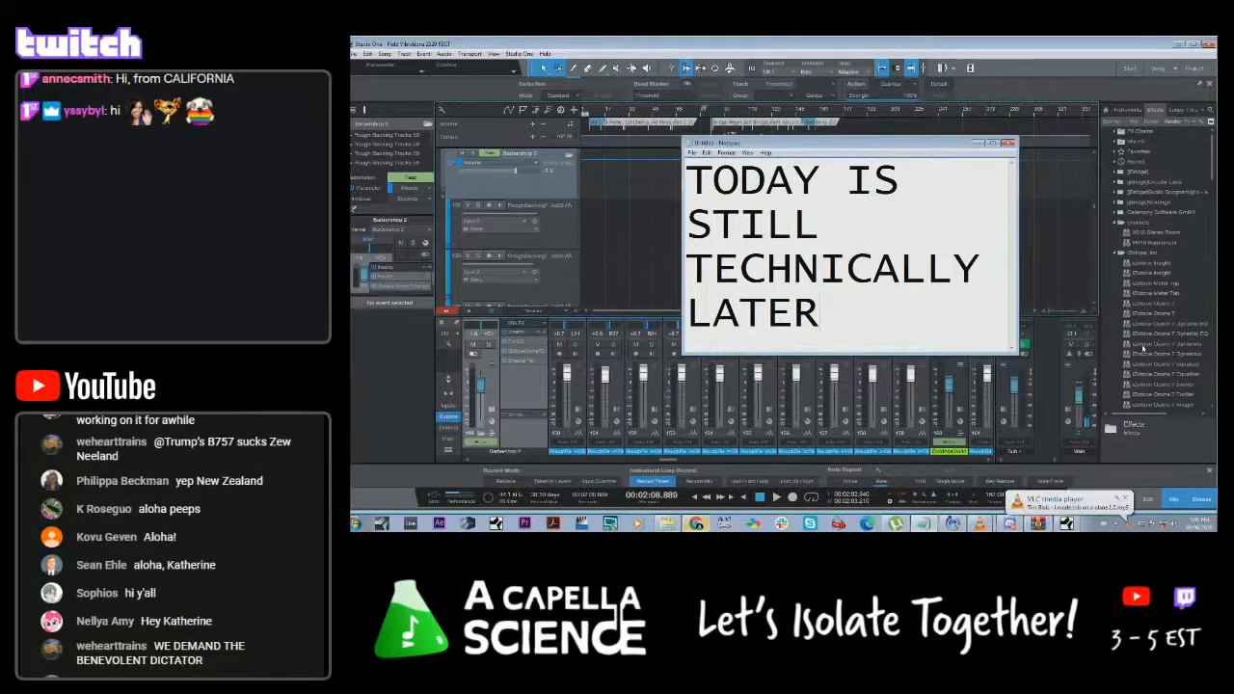
scroll(225, 591, up, 2)
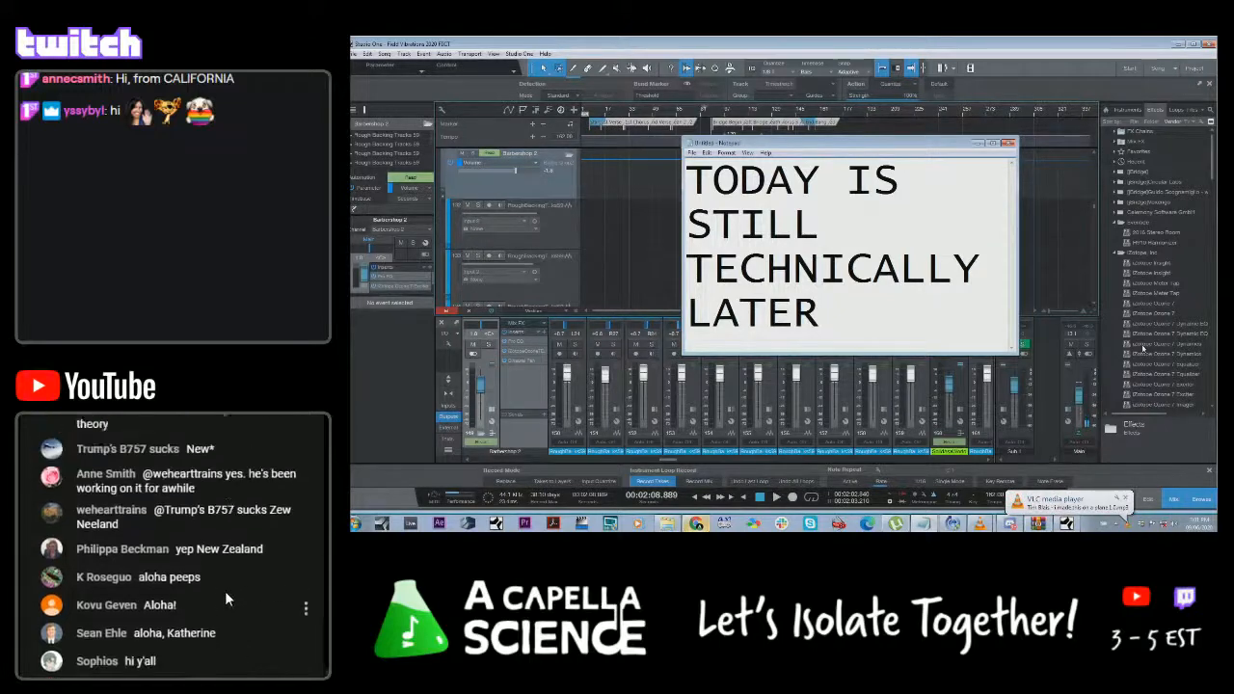
scroll(225, 590, up, 4)
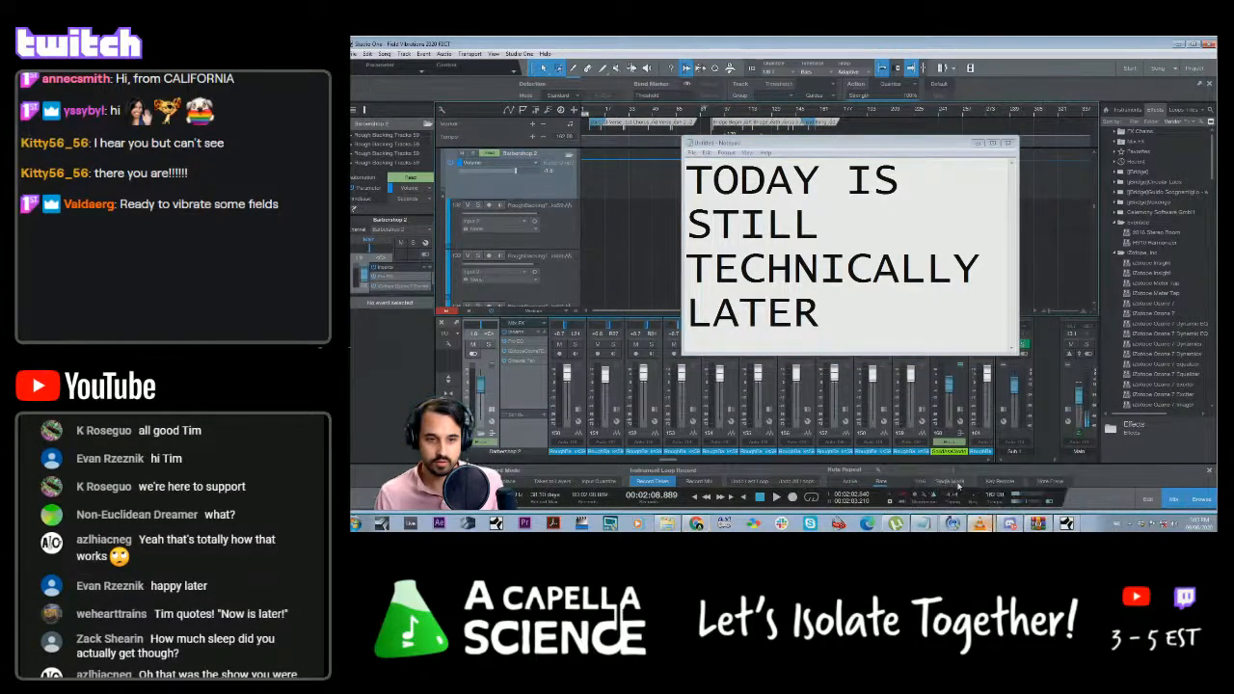
click(979, 524)
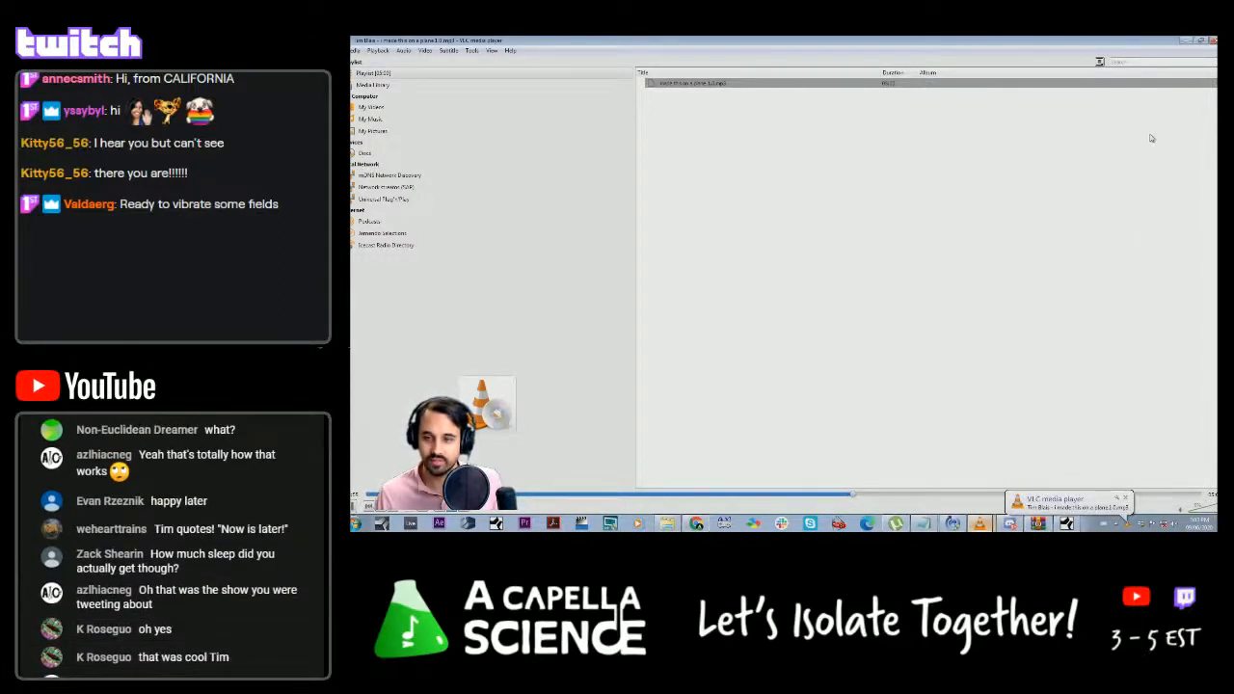
click(1191, 41)
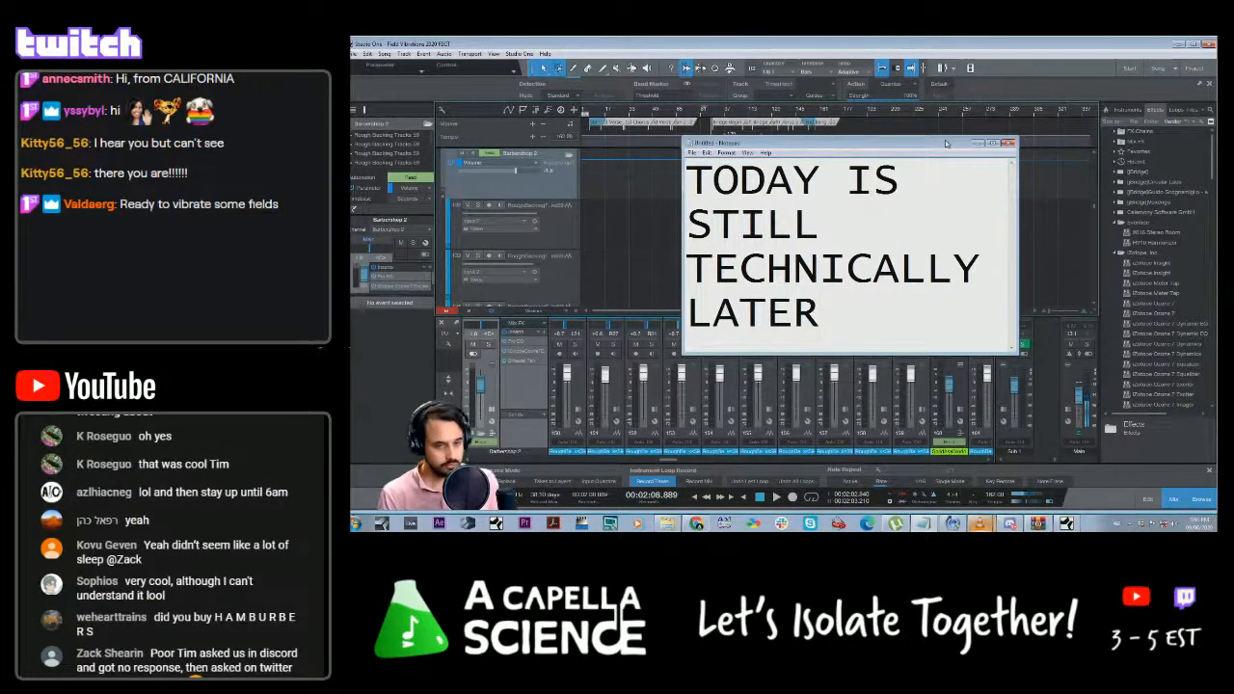
Switch to Discord, open the creative-projects channel of the A Capella Science server and find the posted boson and fermion drawings
click(1010, 524)
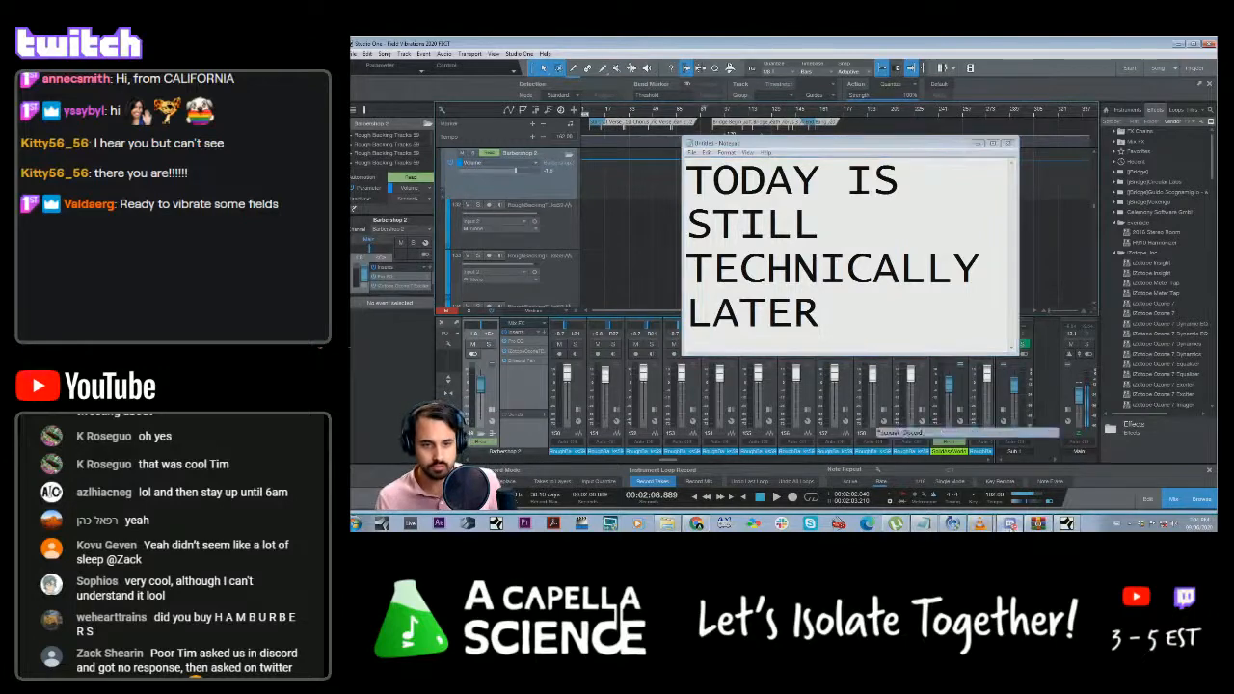
scroll(493, 389, up, 2)
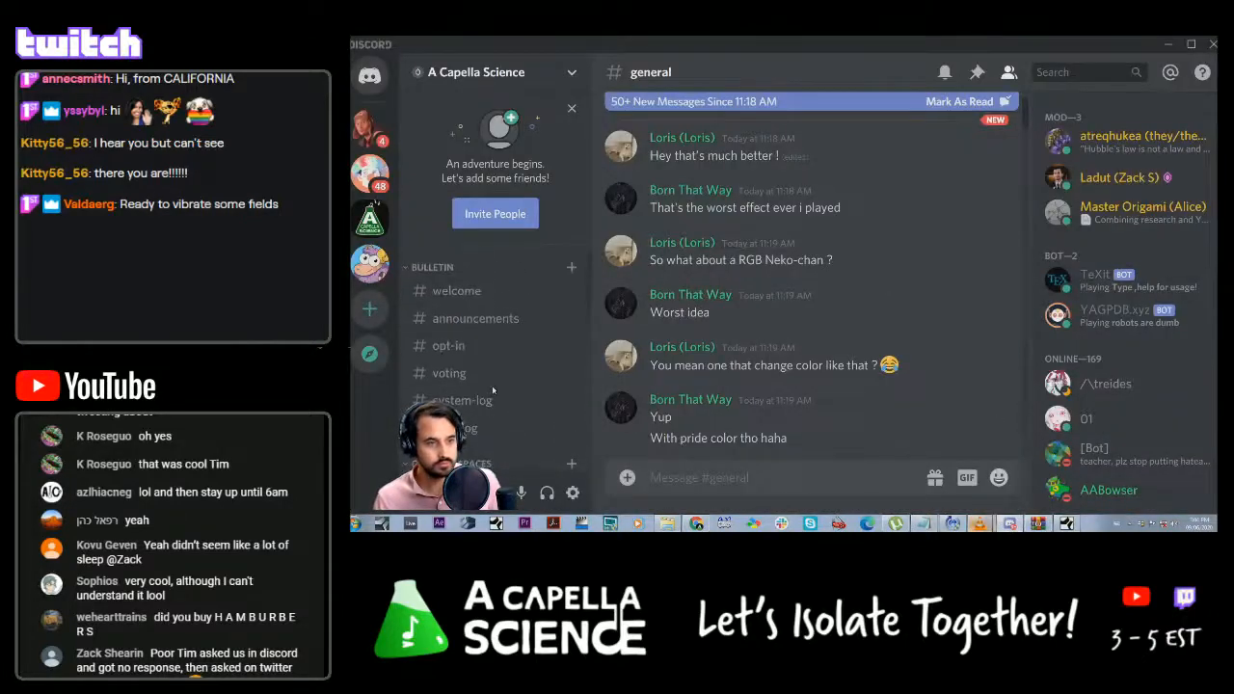
scroll(494, 386, down, 4)
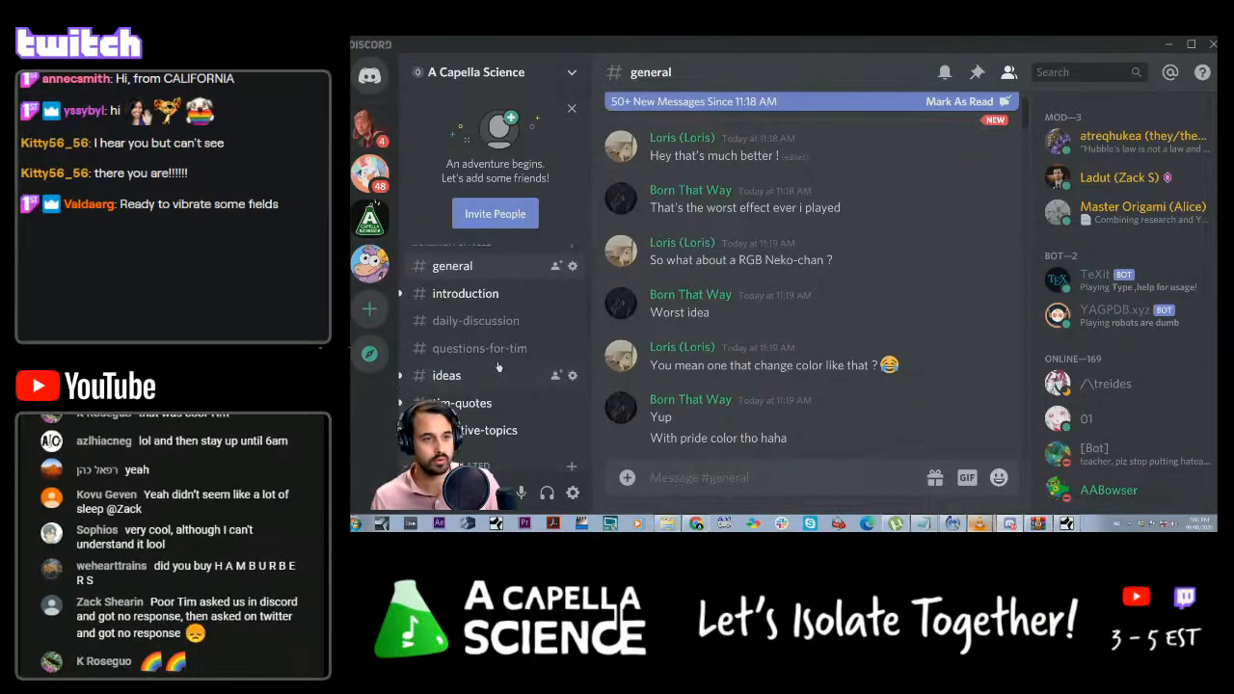
scroll(498, 367, down, 3)
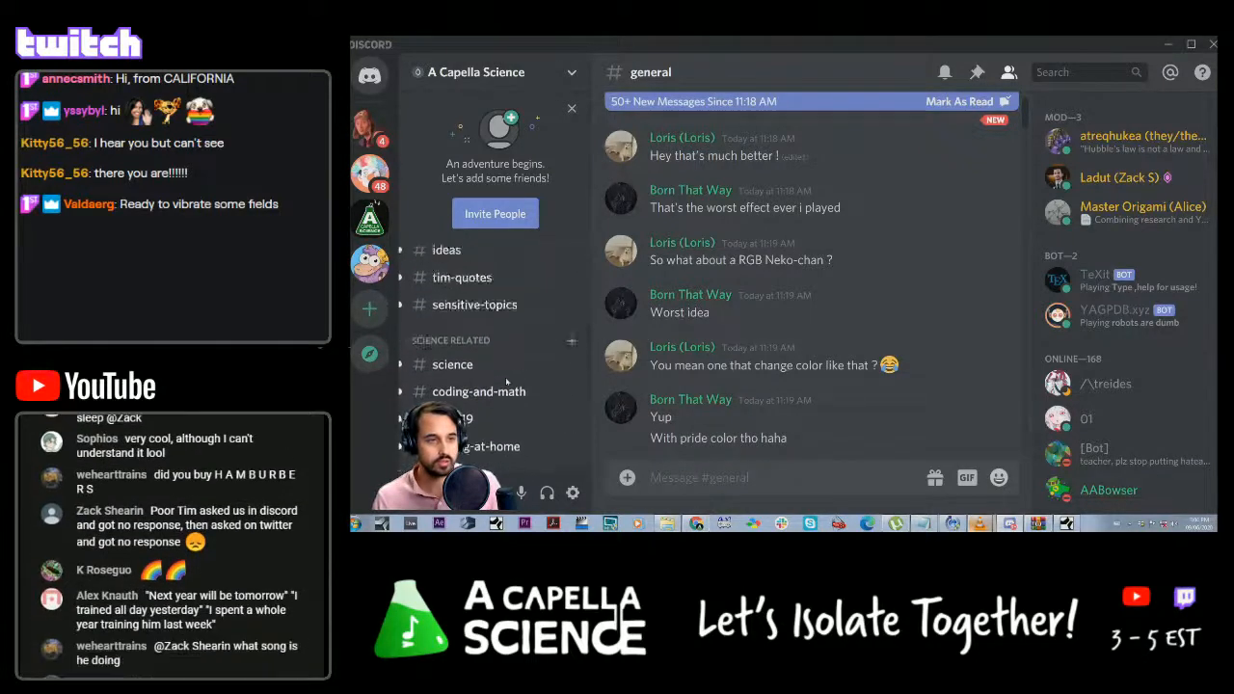
scroll(506, 382, up, 3)
scroll(487, 390, down, 6)
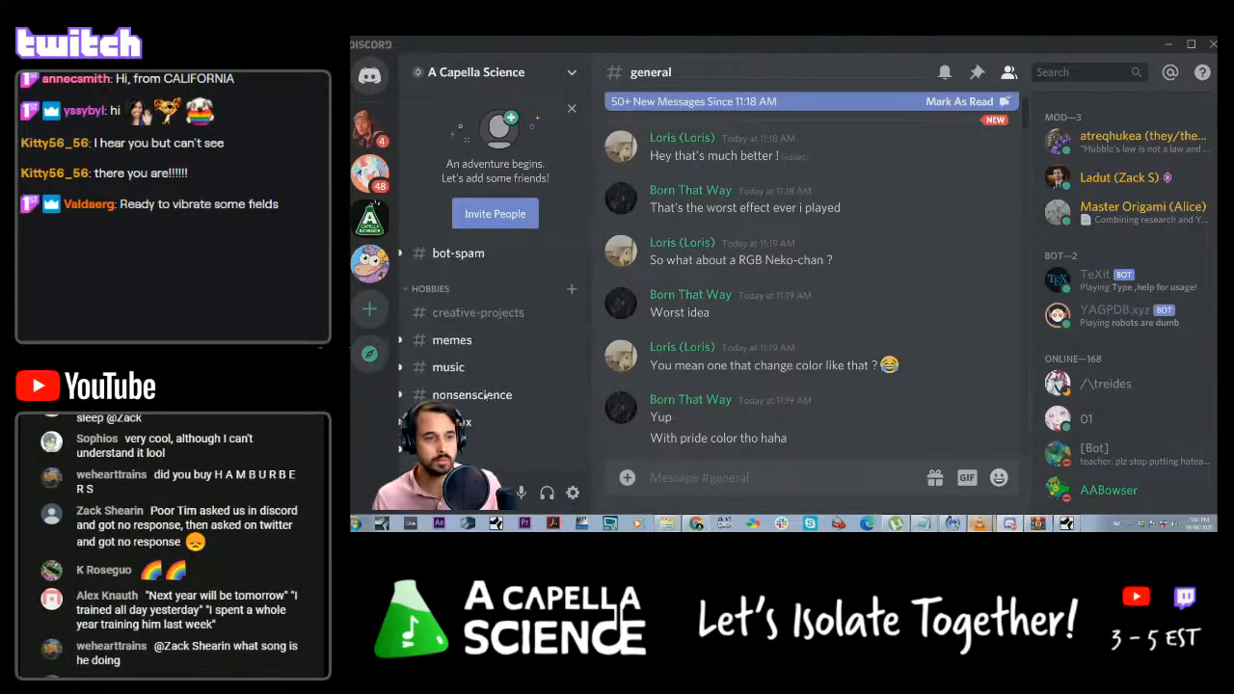
click(472, 316)
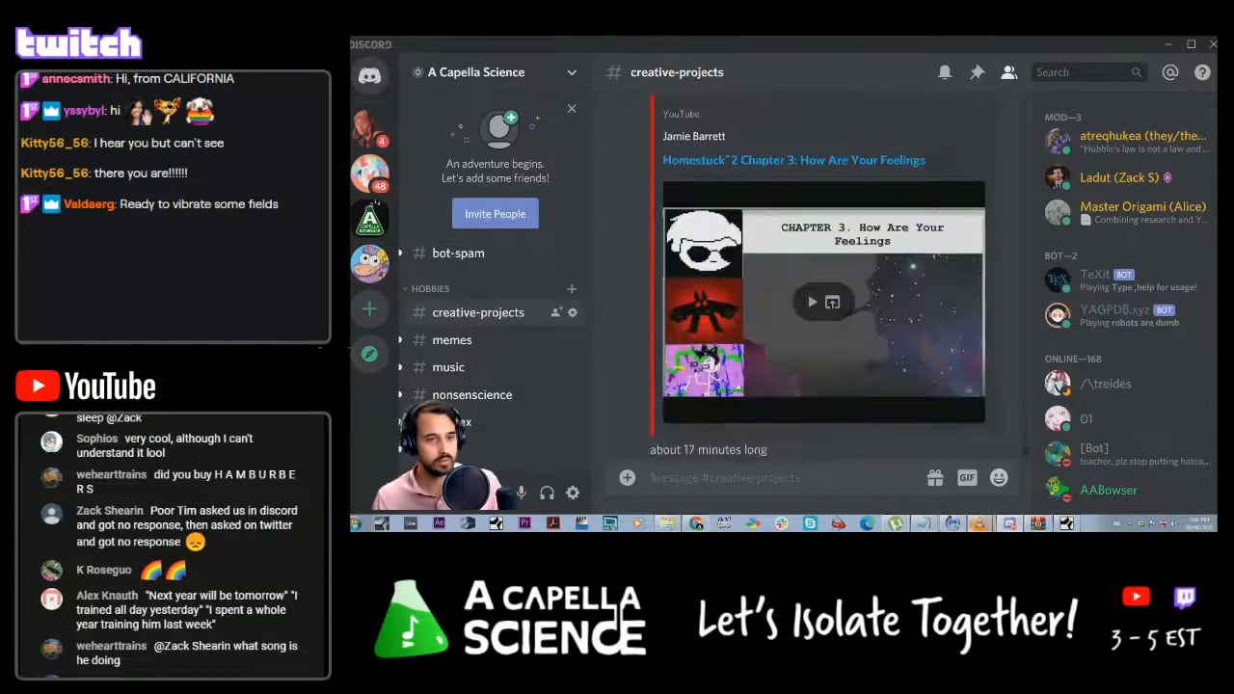
scroll(756, 379, up, 12)
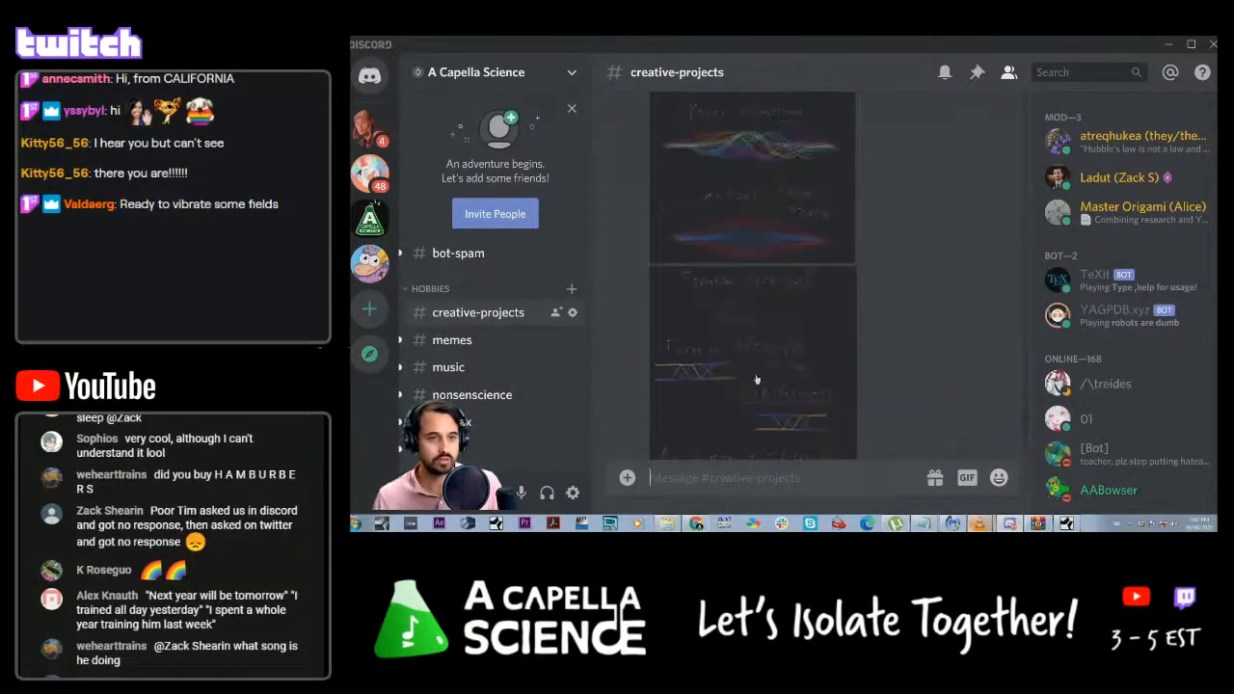
Enlarge the boson drawing, the fermion drawing and the boson drawing once more to examine them
click(743, 204)
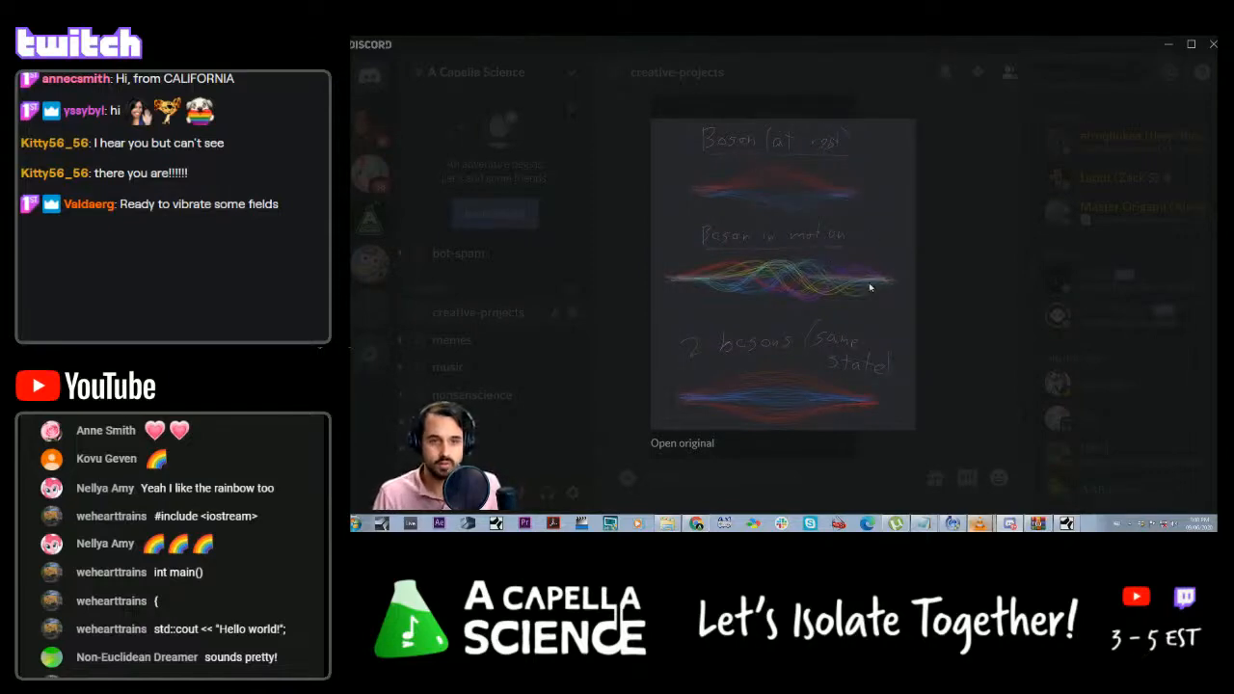
click(931, 286)
click(769, 371)
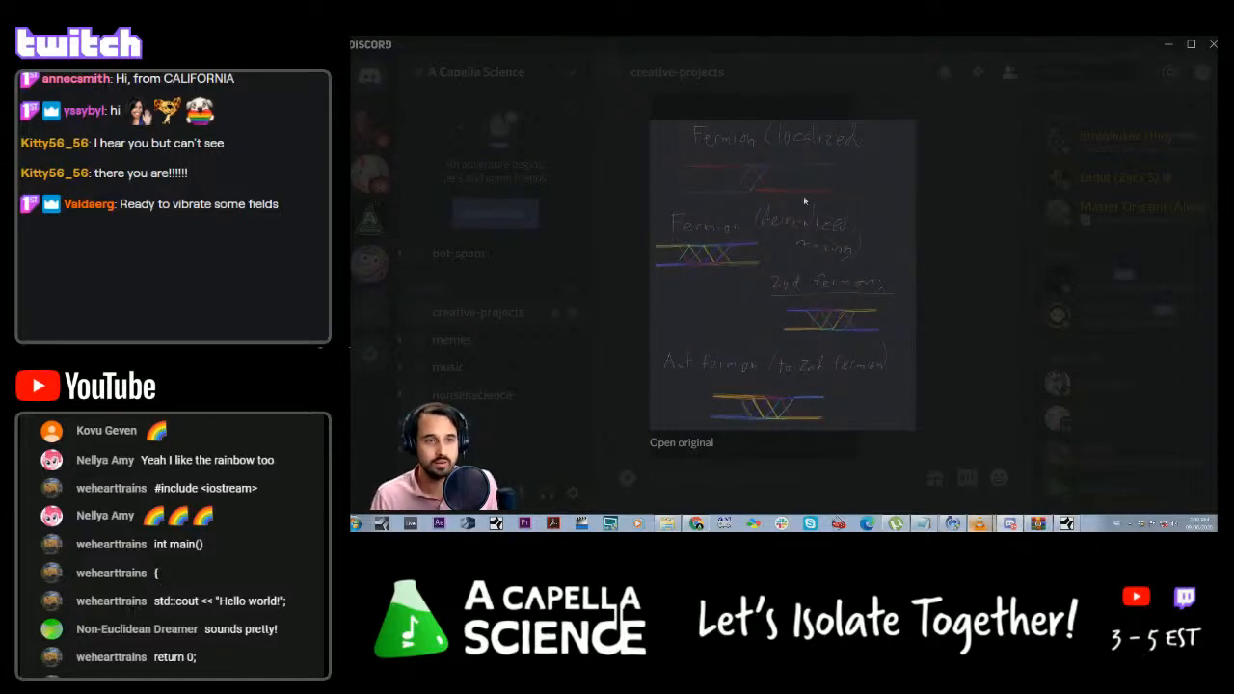
click(931, 211)
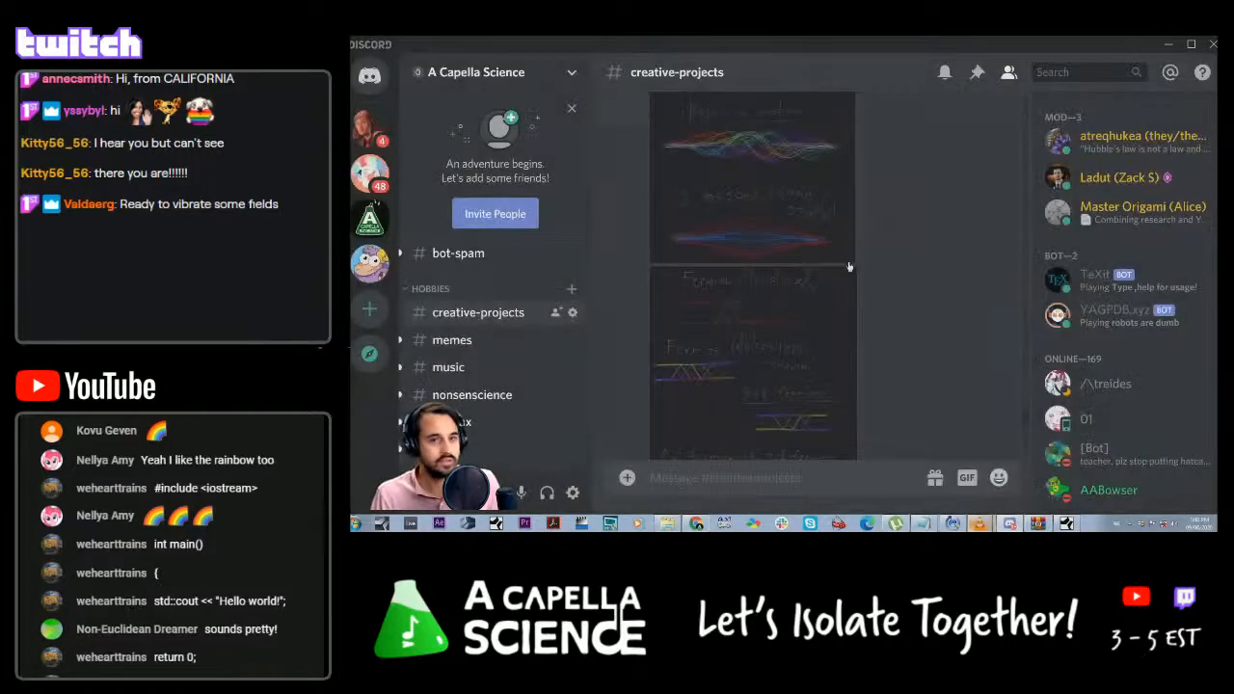
click(771, 194)
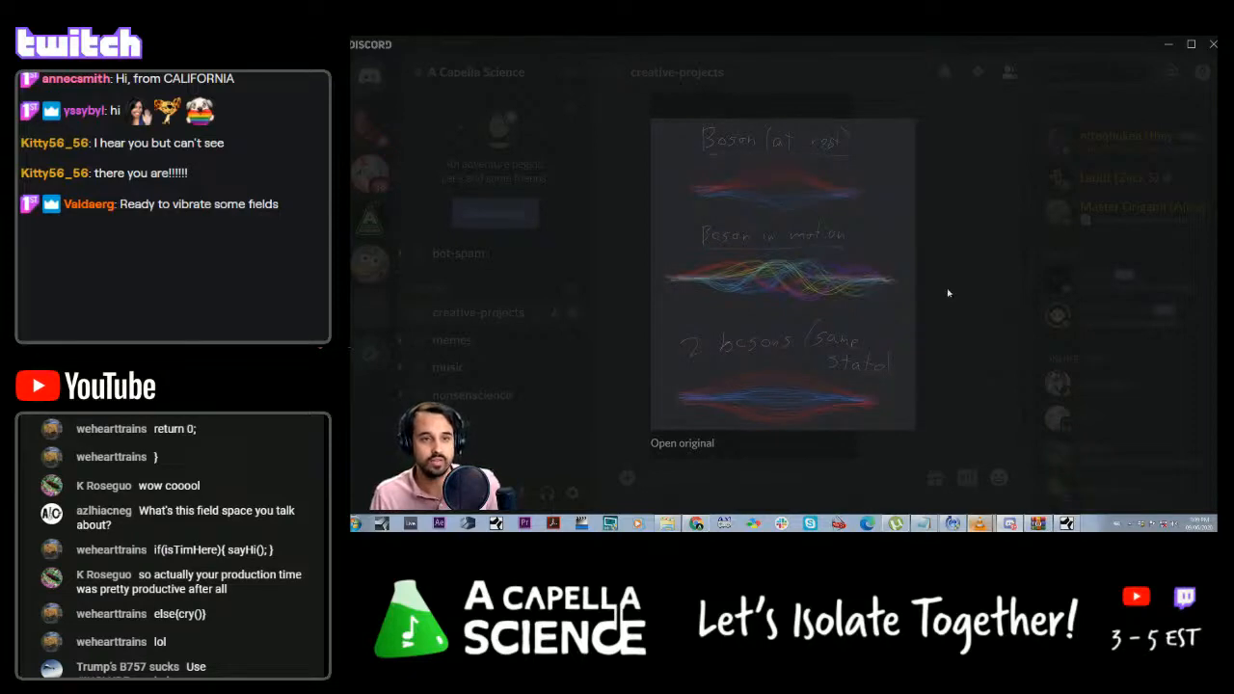
click(917, 248)
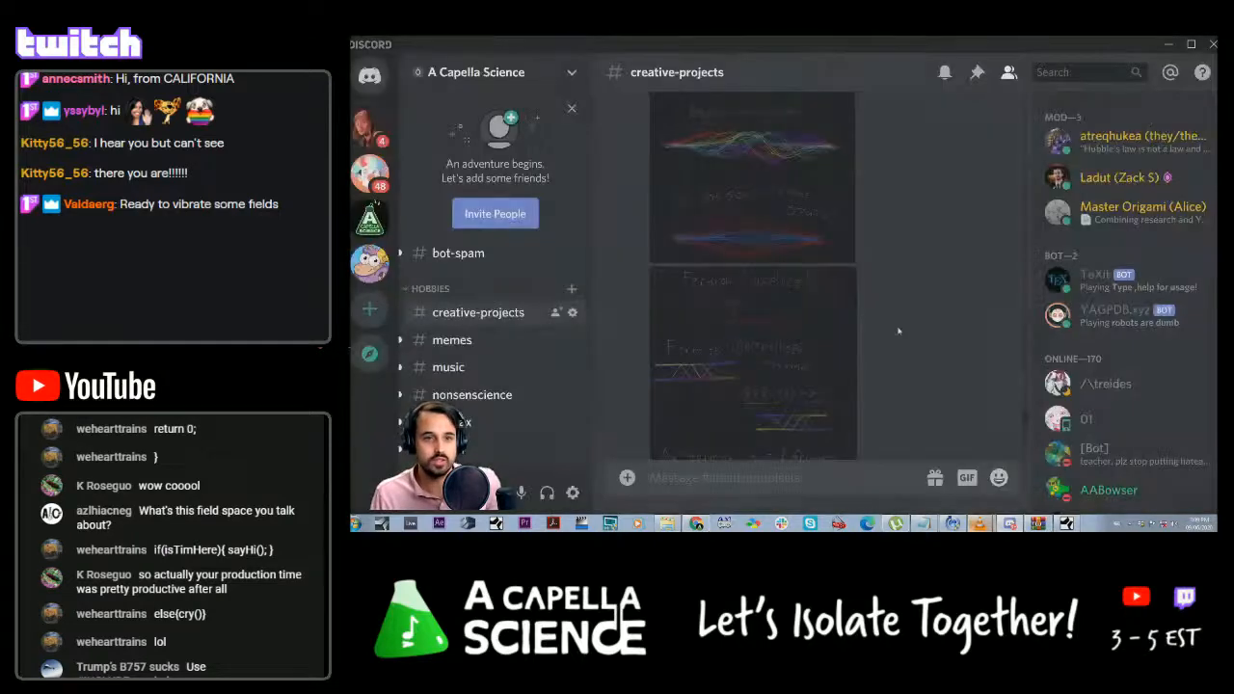
Examine the enlarged fermion drawing, dismissing the VLC media player notification, and return to the channel
click(823, 345)
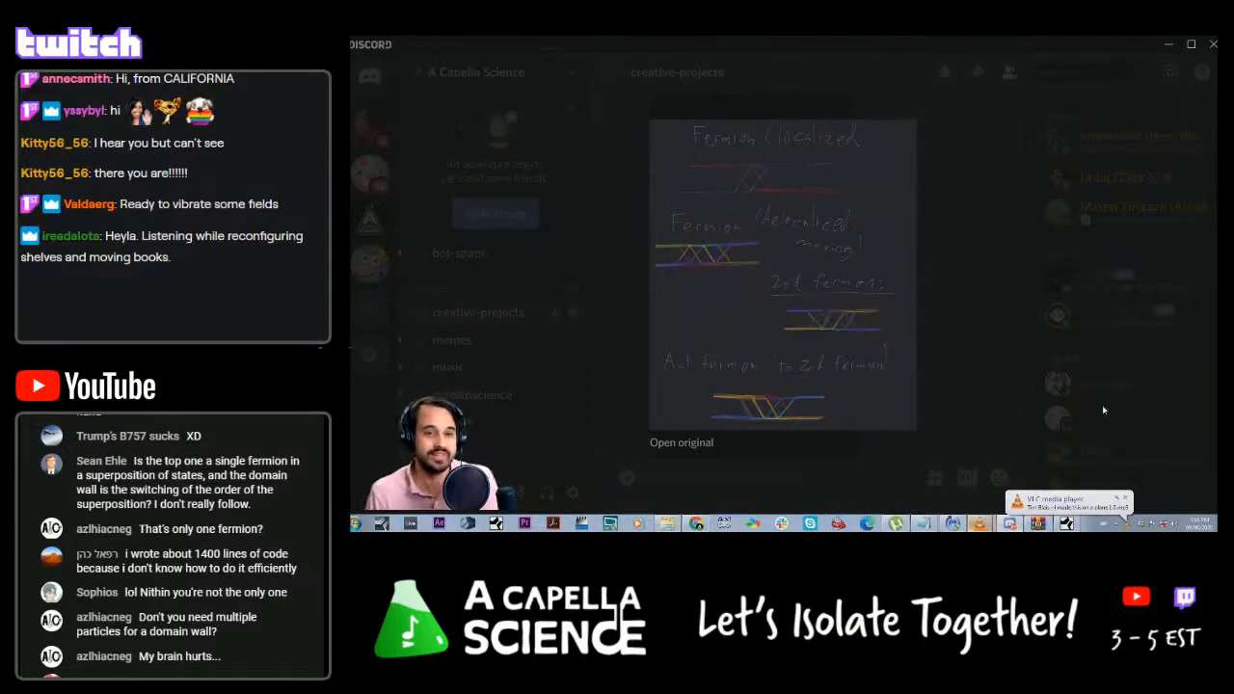
click(1124, 499)
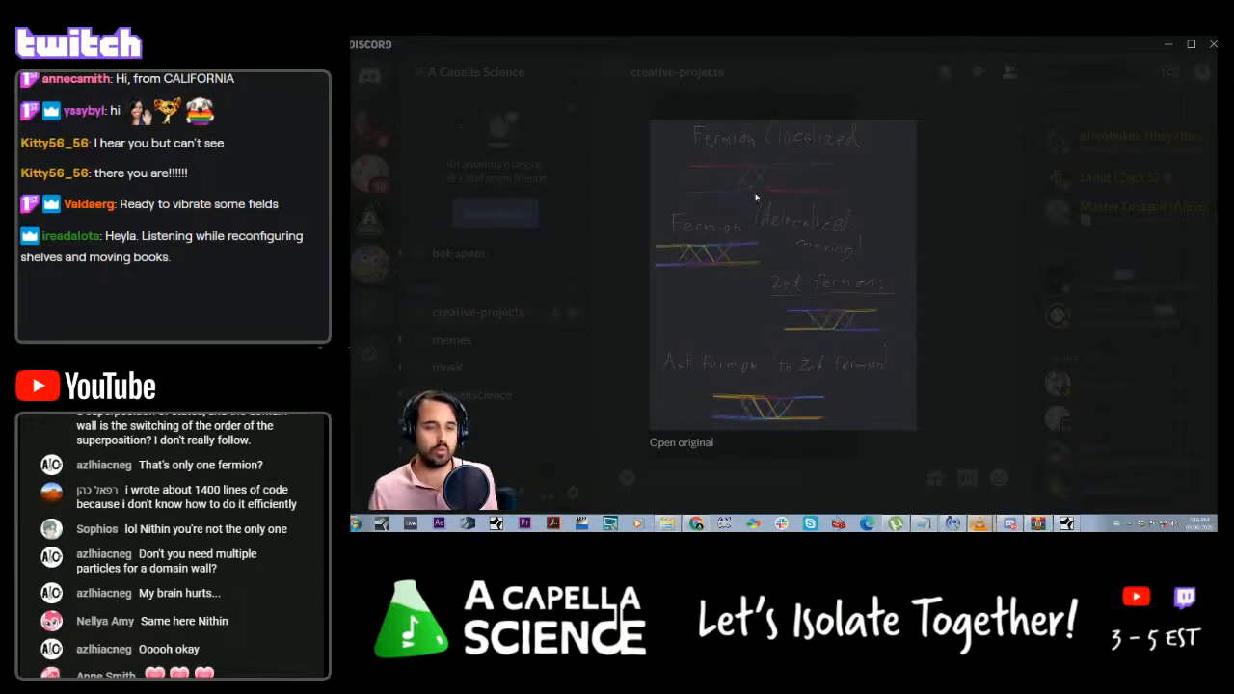
key(Escape)
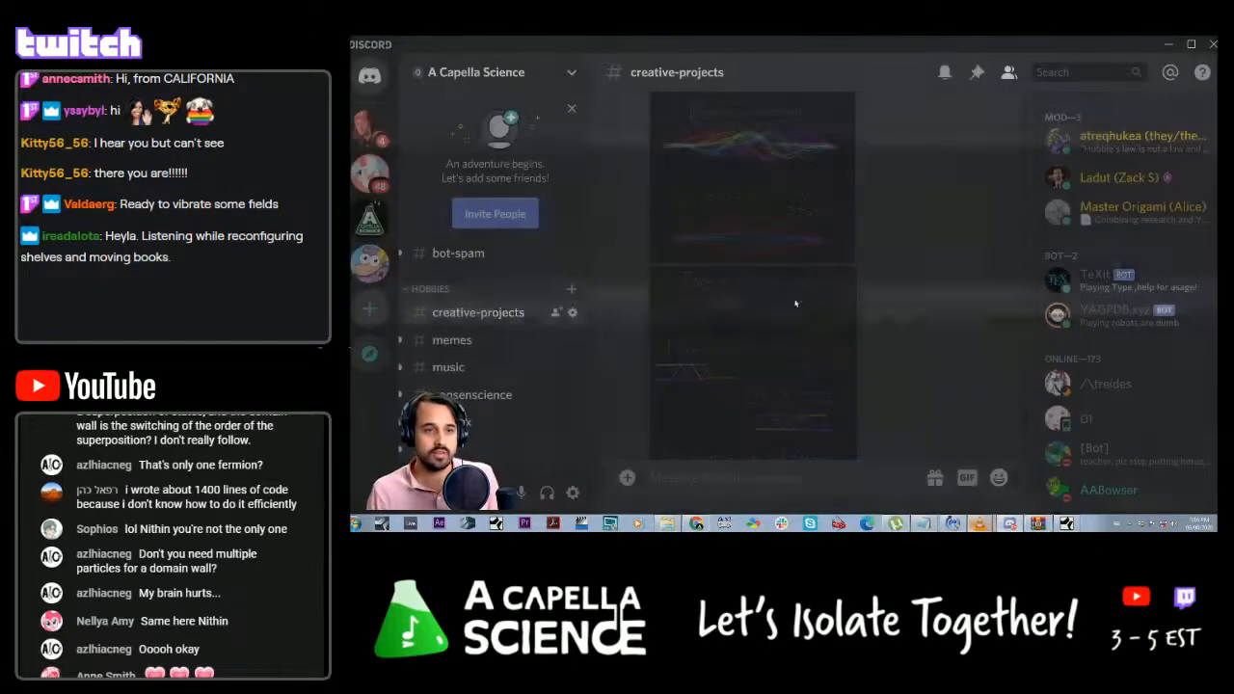
Compare the boson and fermion drawings at full size, starting and ending with the boson sketches
click(768, 204)
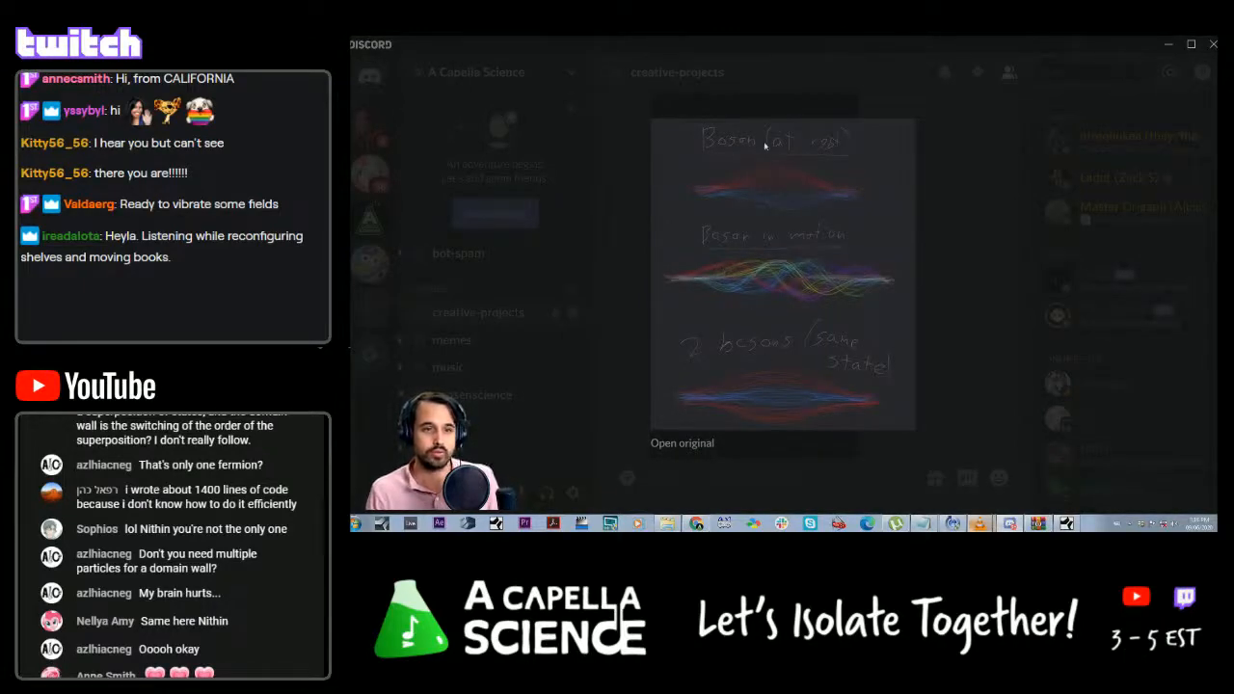
click(940, 249)
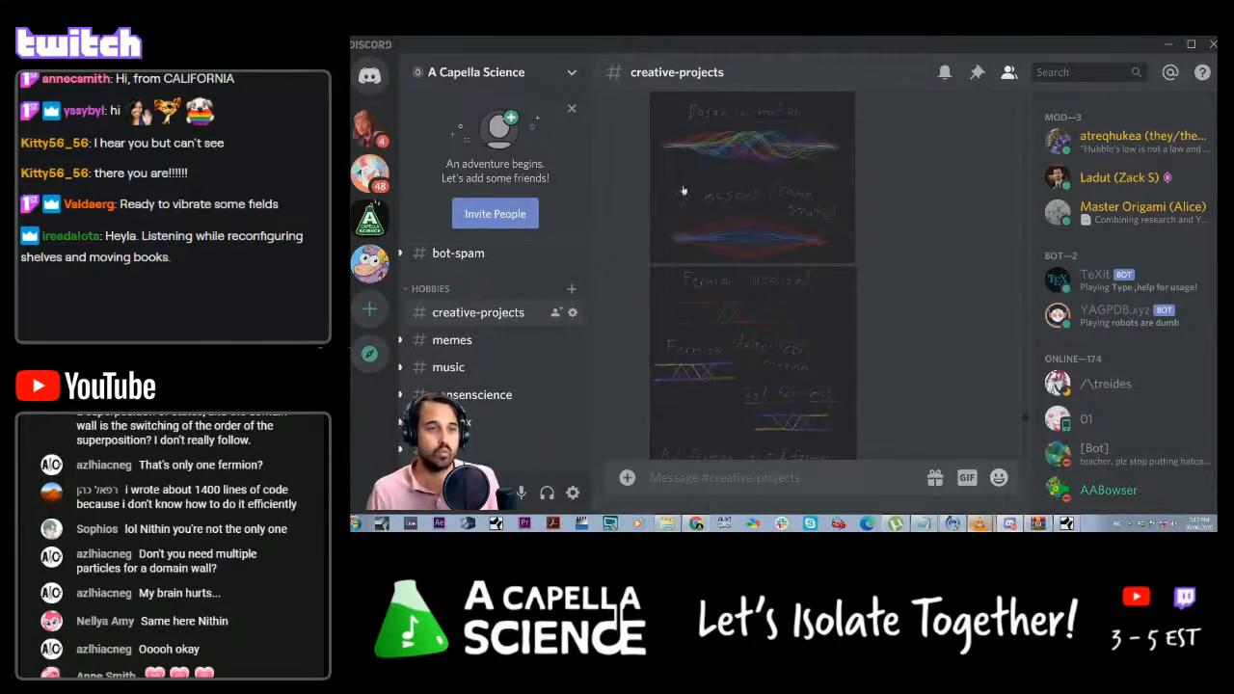
click(701, 340)
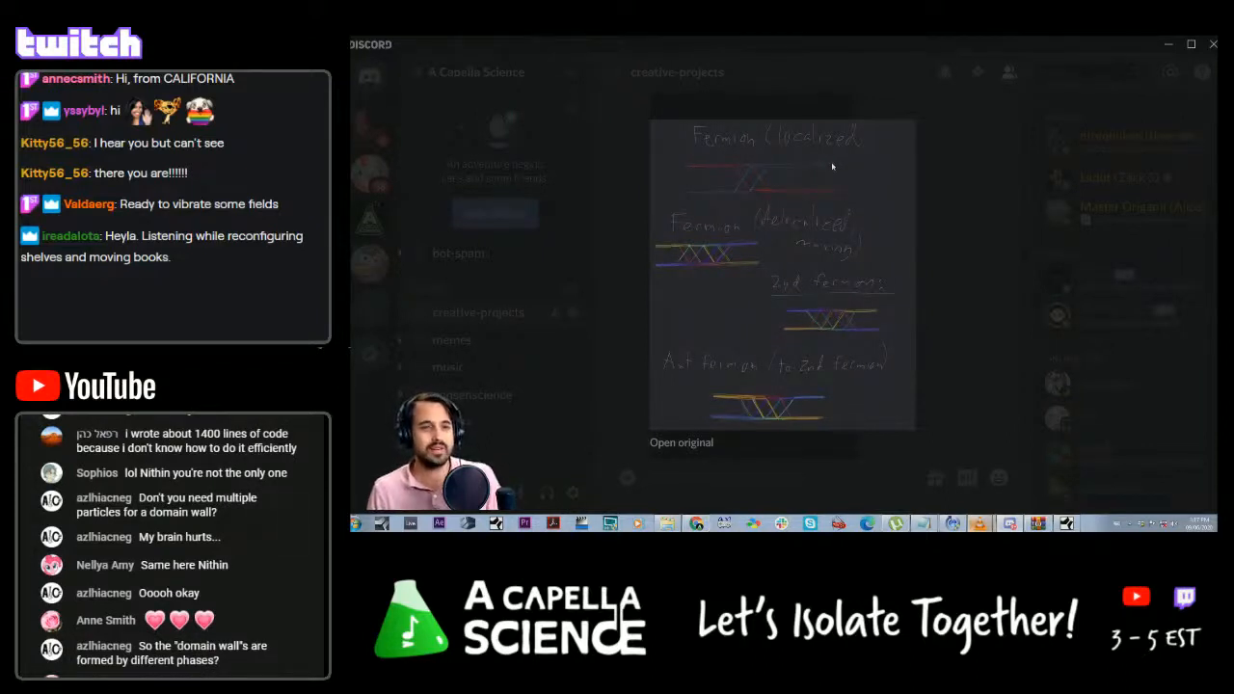
click(631, 204)
click(785, 199)
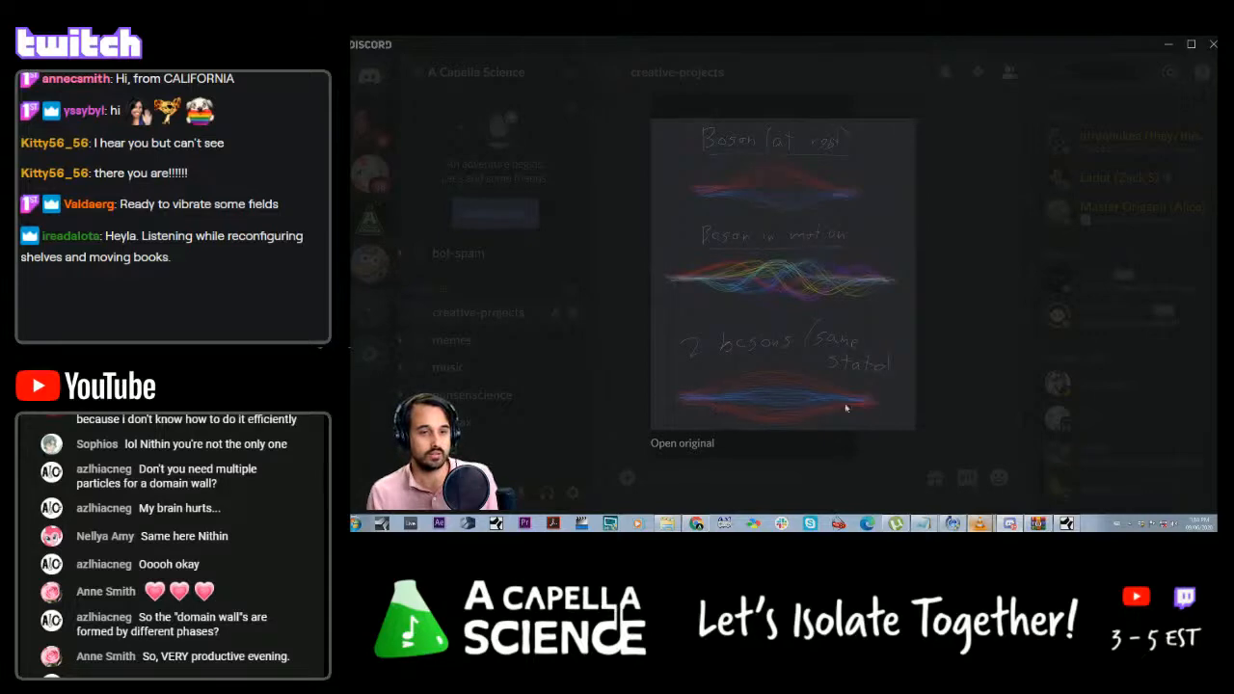
click(970, 345)
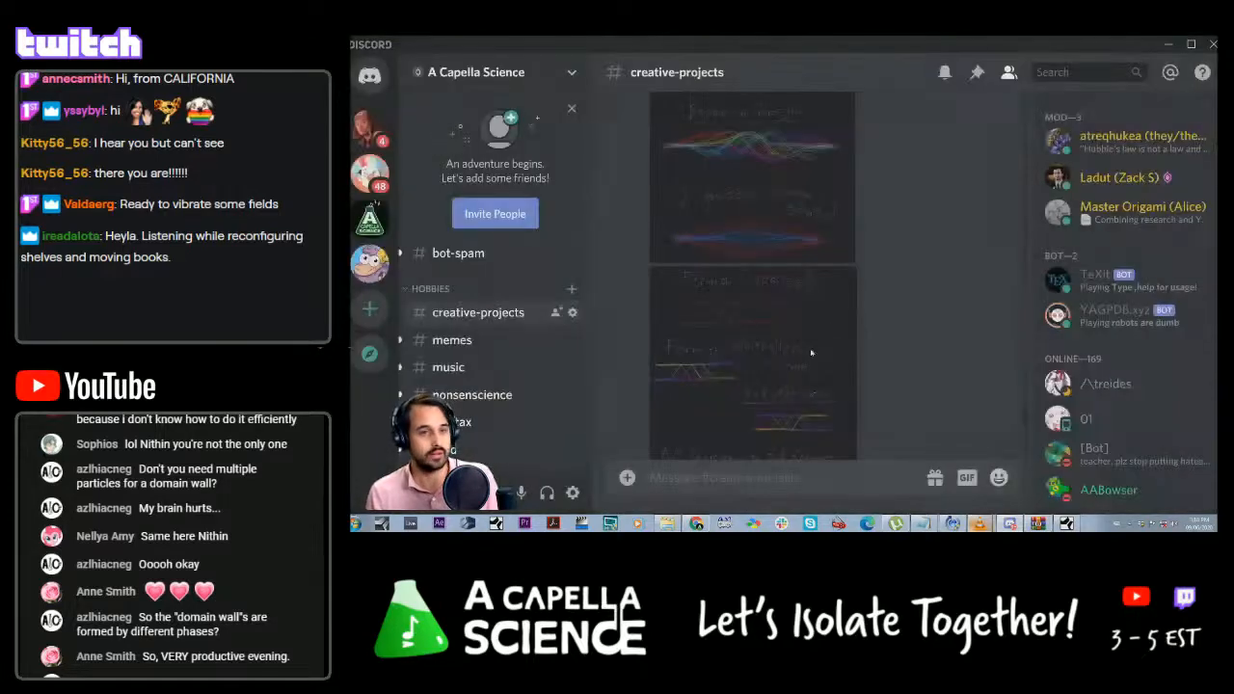
View the fermion drawing enlarged again, dismiss the VLC notification and close the preview
click(808, 273)
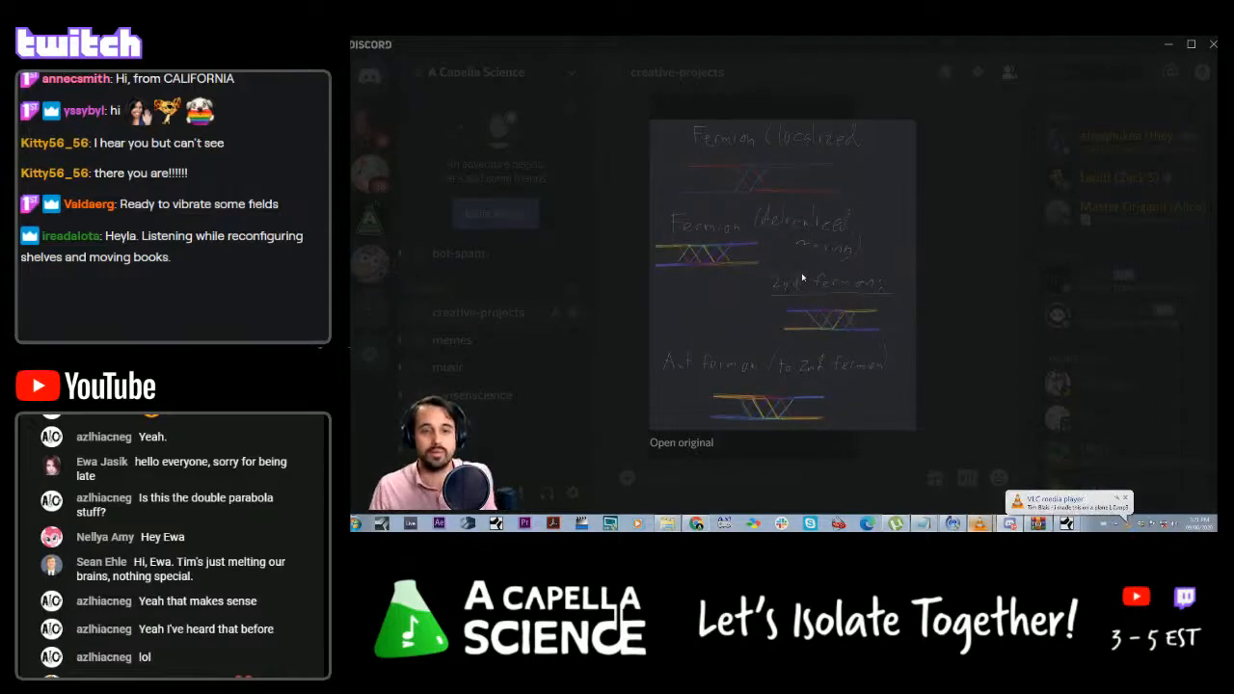
click(1125, 499)
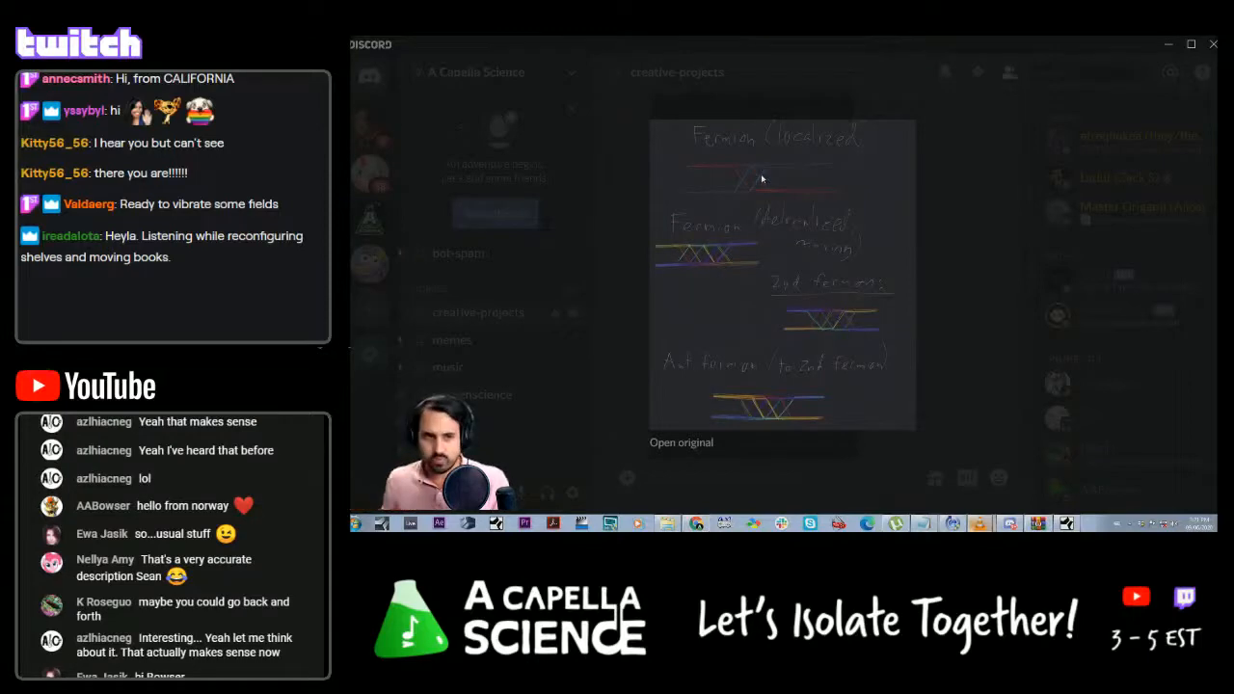
click(647, 234)
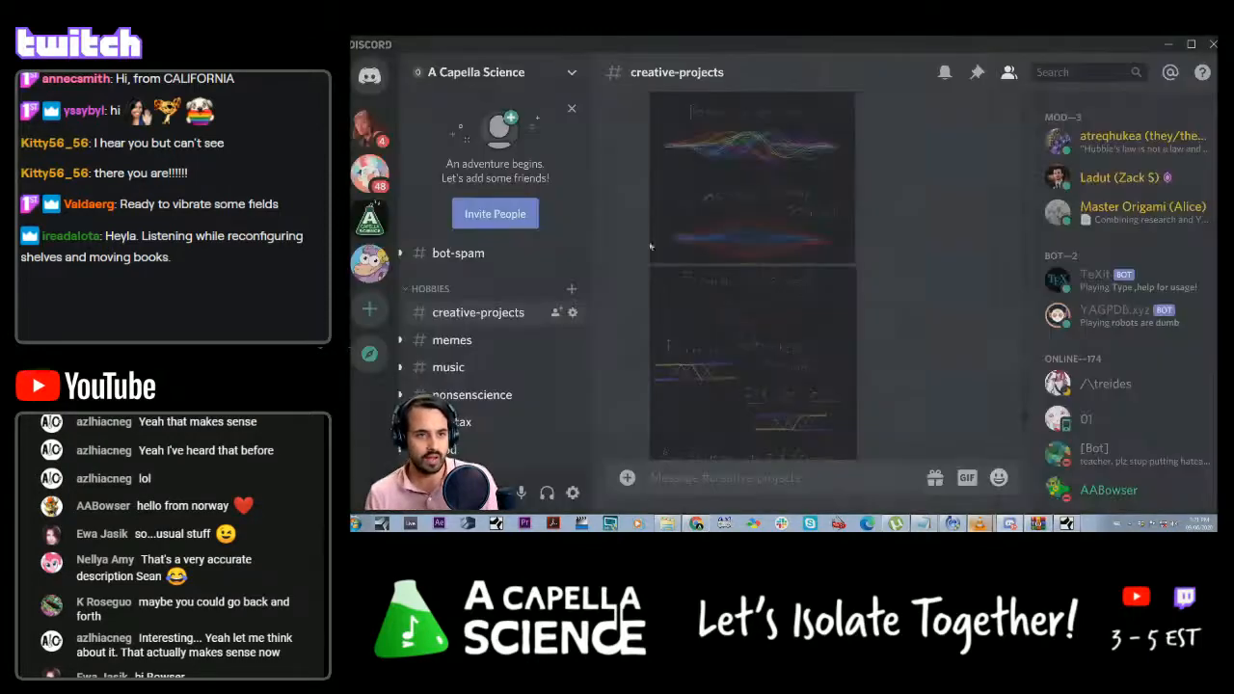
Review the boson drawing at full size, followed by the fermion drawing, and return to the message list
click(710, 241)
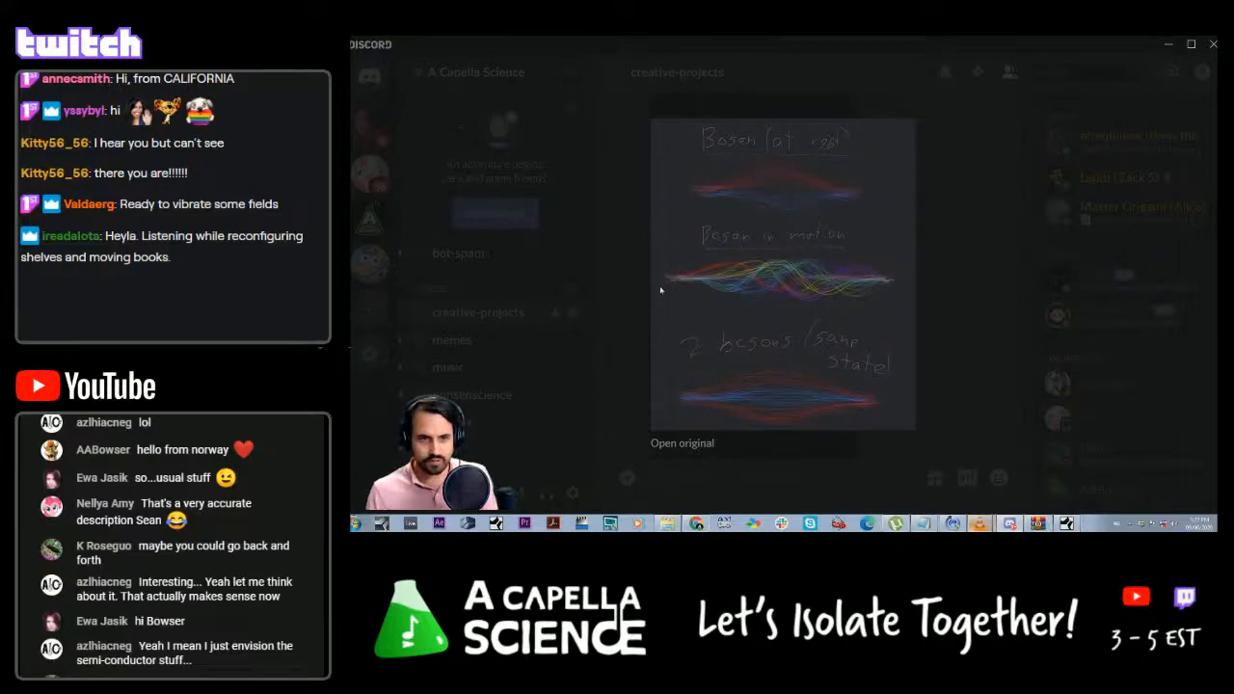
click(622, 283)
click(800, 317)
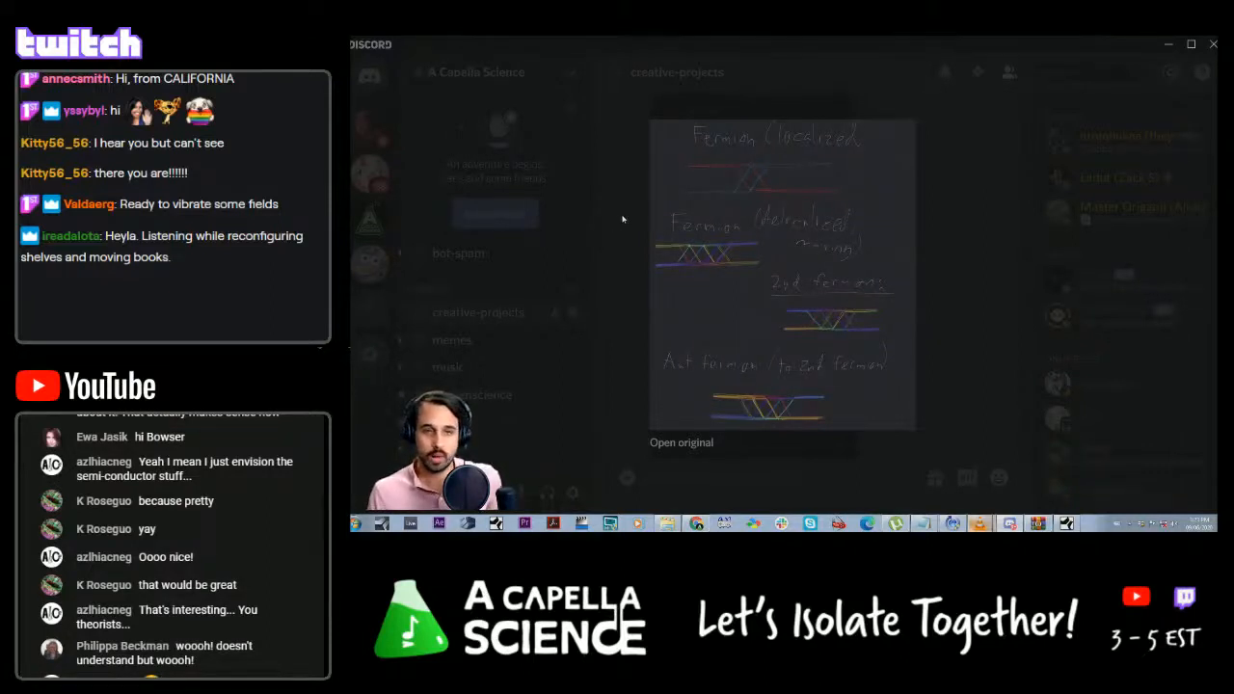
click(604, 242)
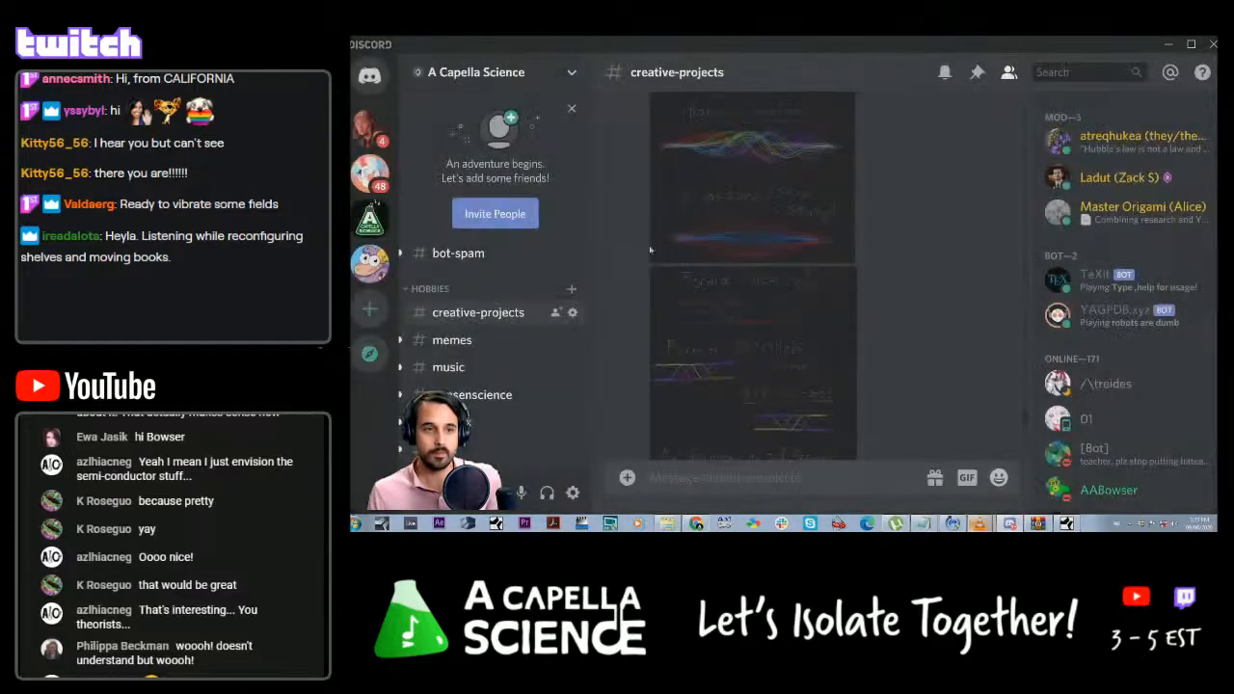
Return to the Studio One arrangement by minimizing Discord and the Notepad note, and hide the mixer console to show more tracks
click(1169, 46)
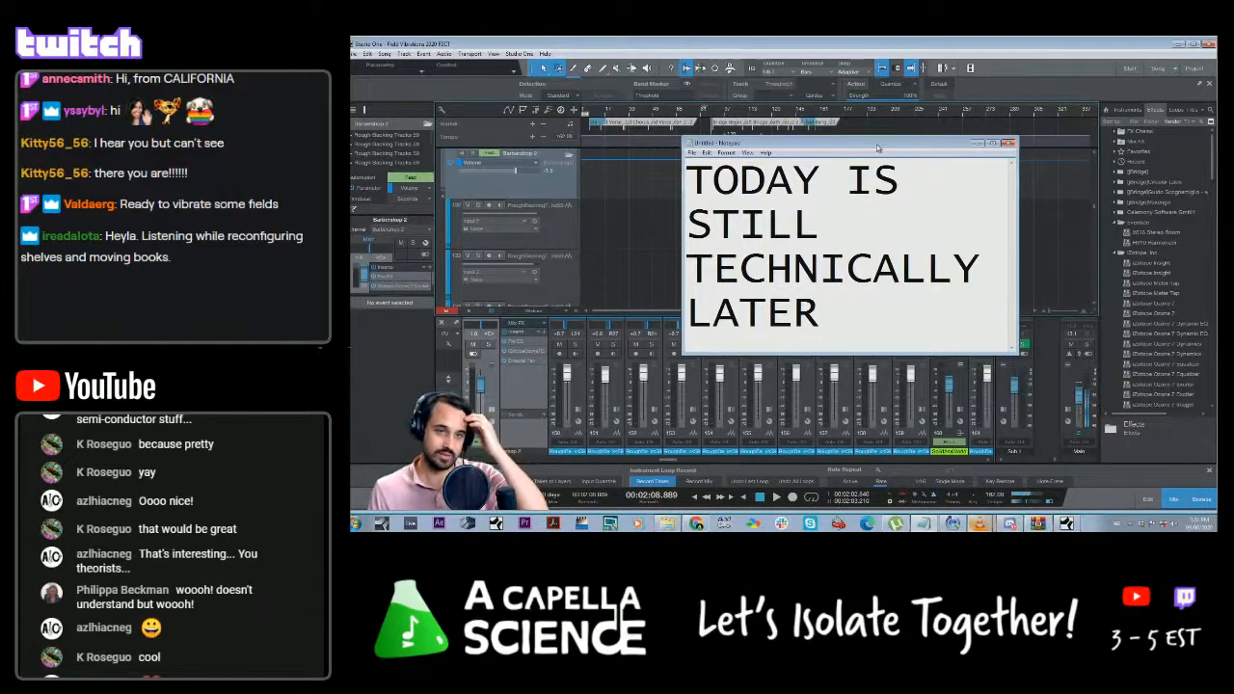
drag(877, 148, 862, 166)
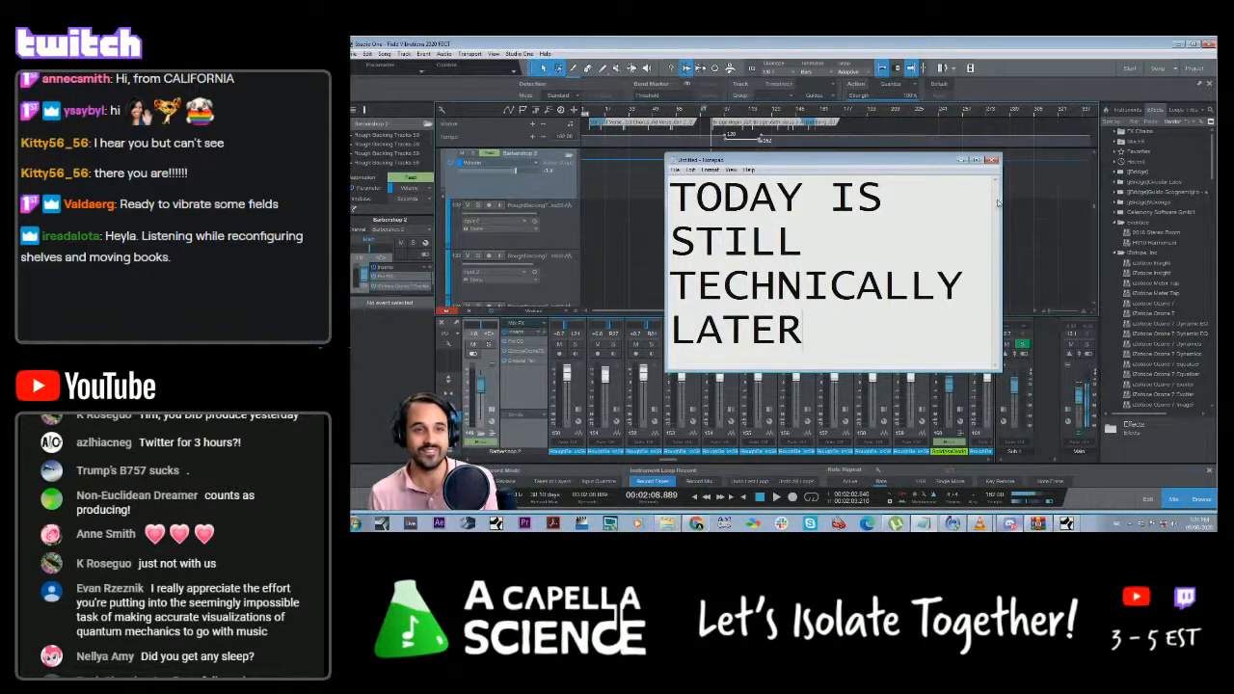
click(960, 161)
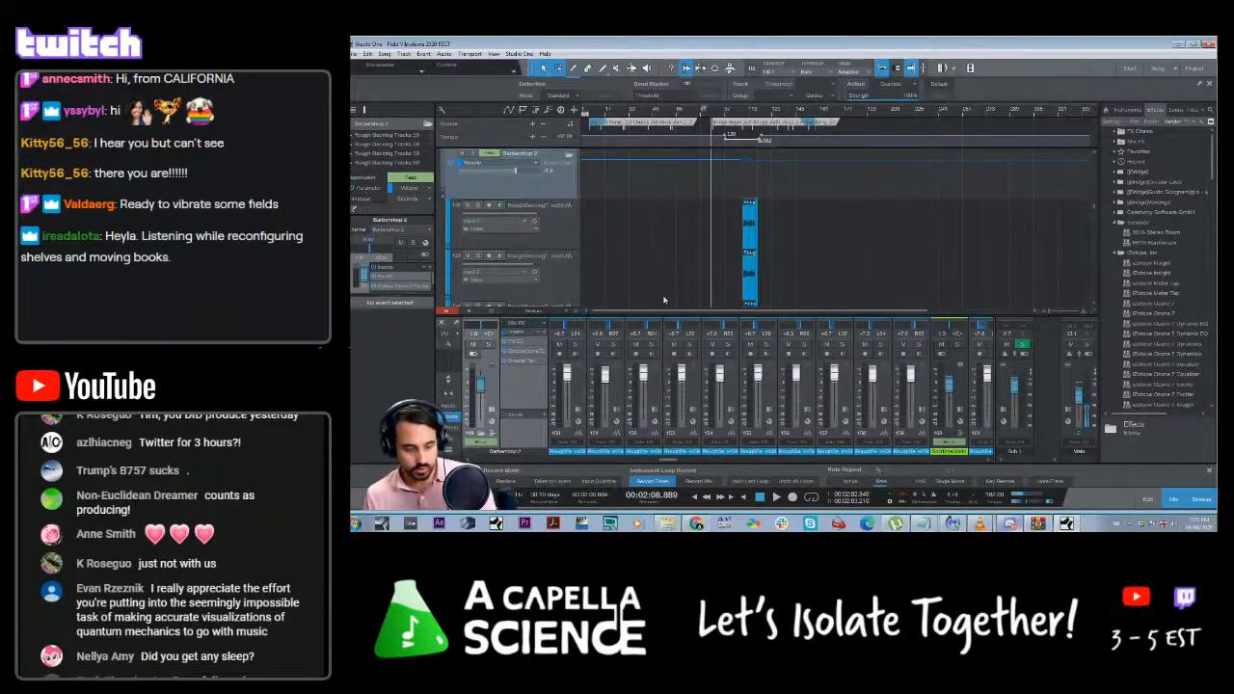
key(F3)
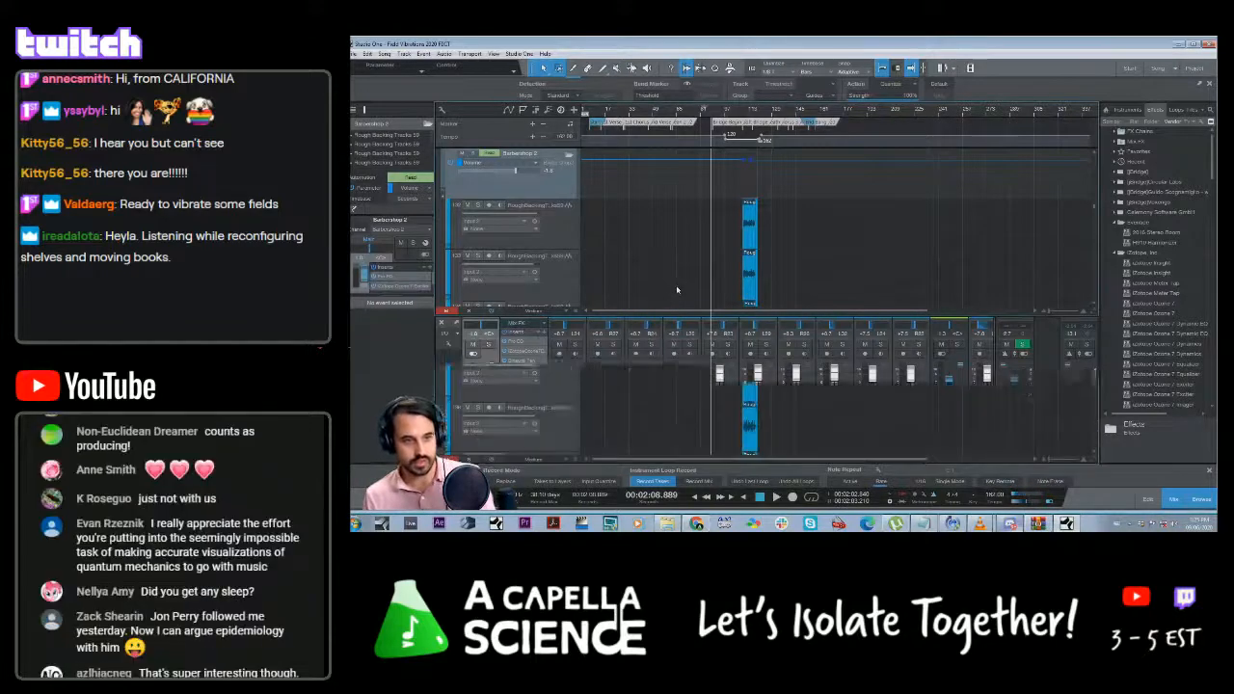
scroll(716, 297, down, 2)
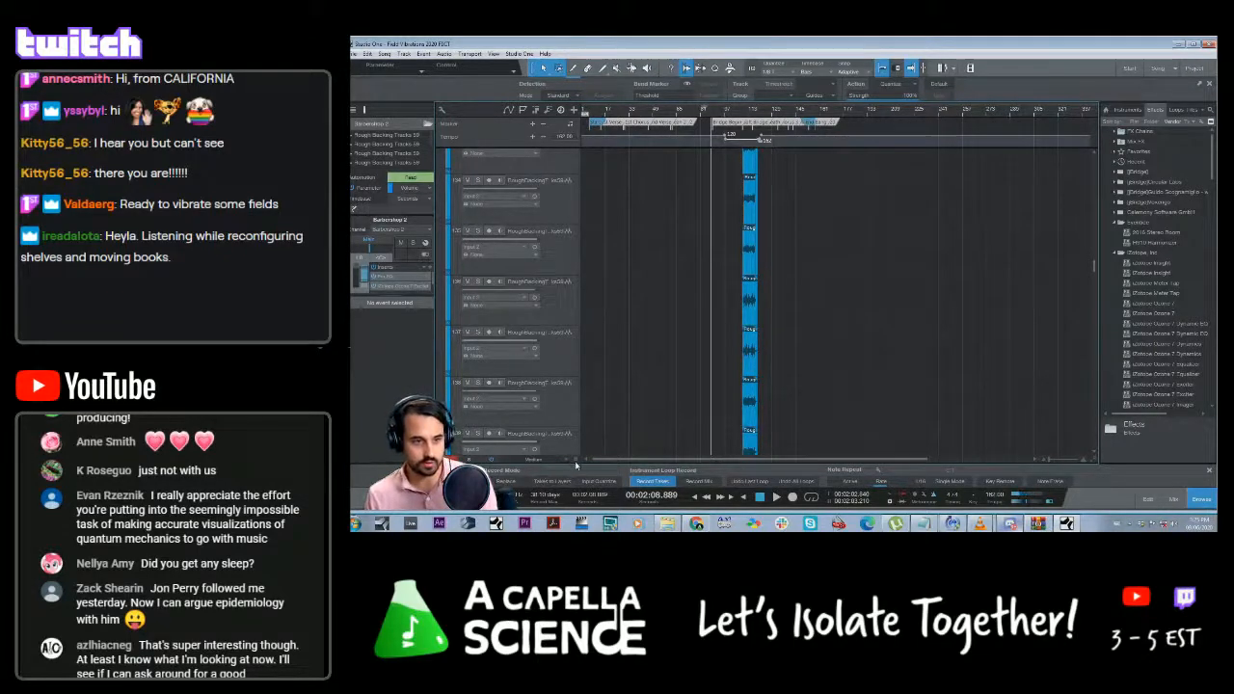
Examine the Barbershop 2 backing tracks up close and their place within the full arrangement
scroll(669, 394, down, 6)
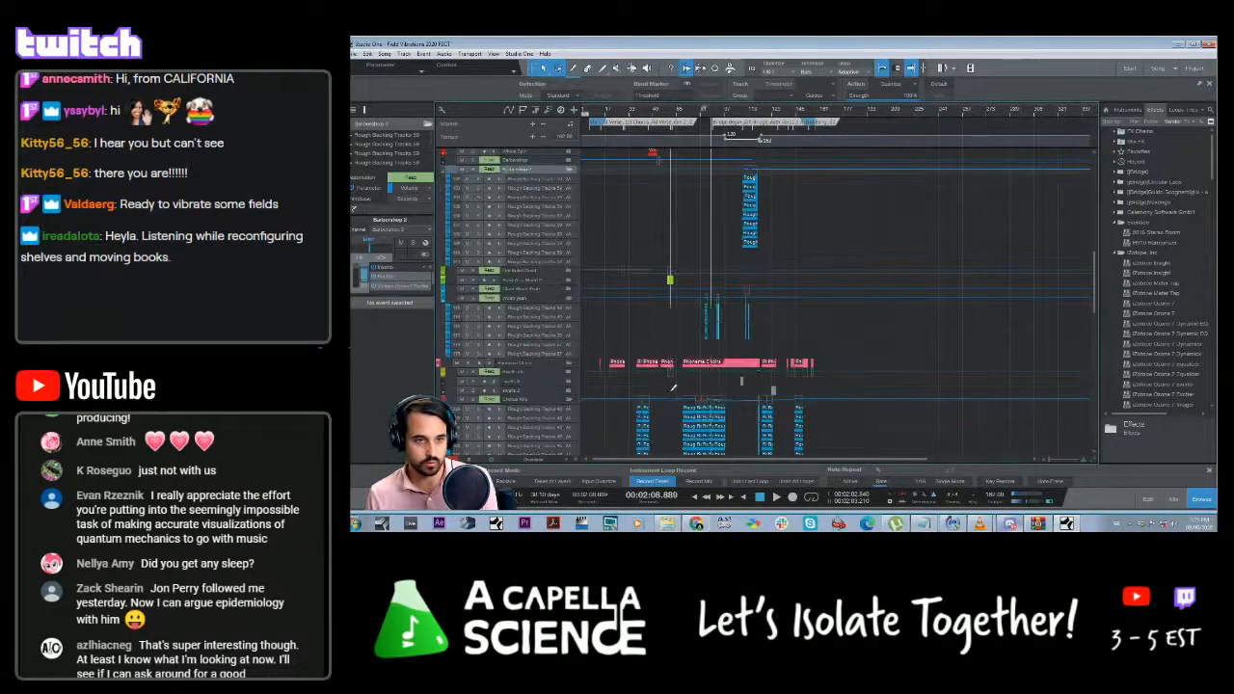
scroll(672, 388, up, 5)
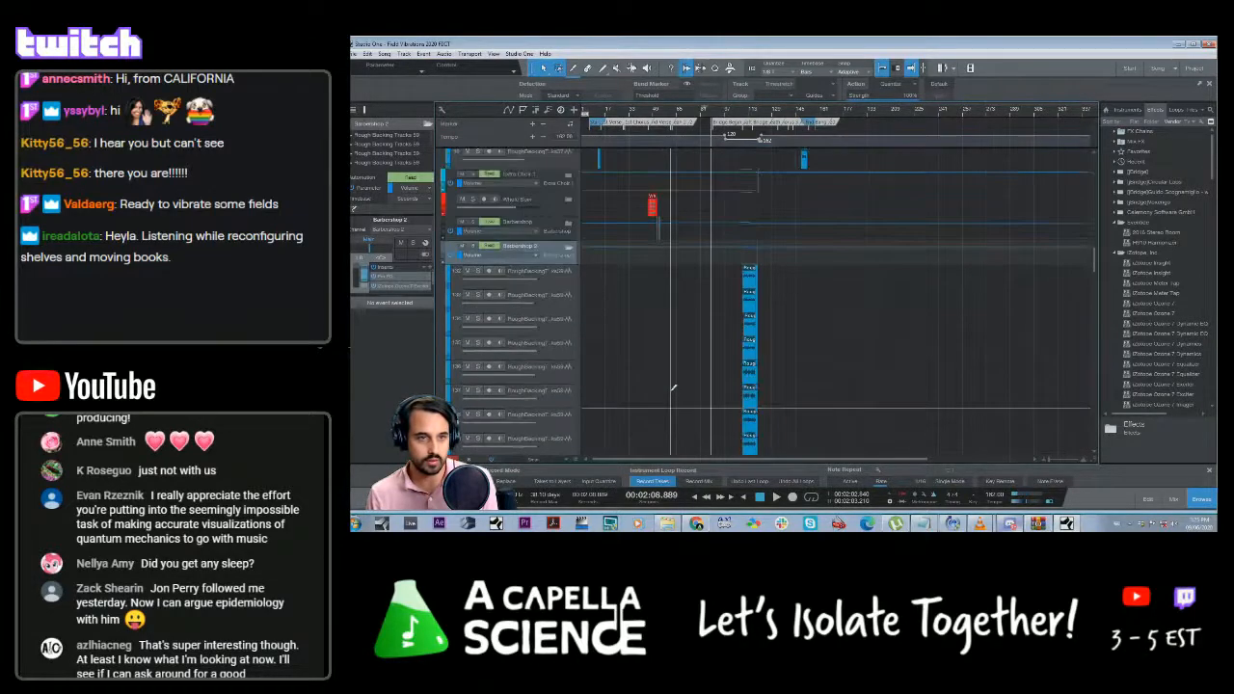
scroll(673, 388, down, 4)
scroll(689, 361, up, 6)
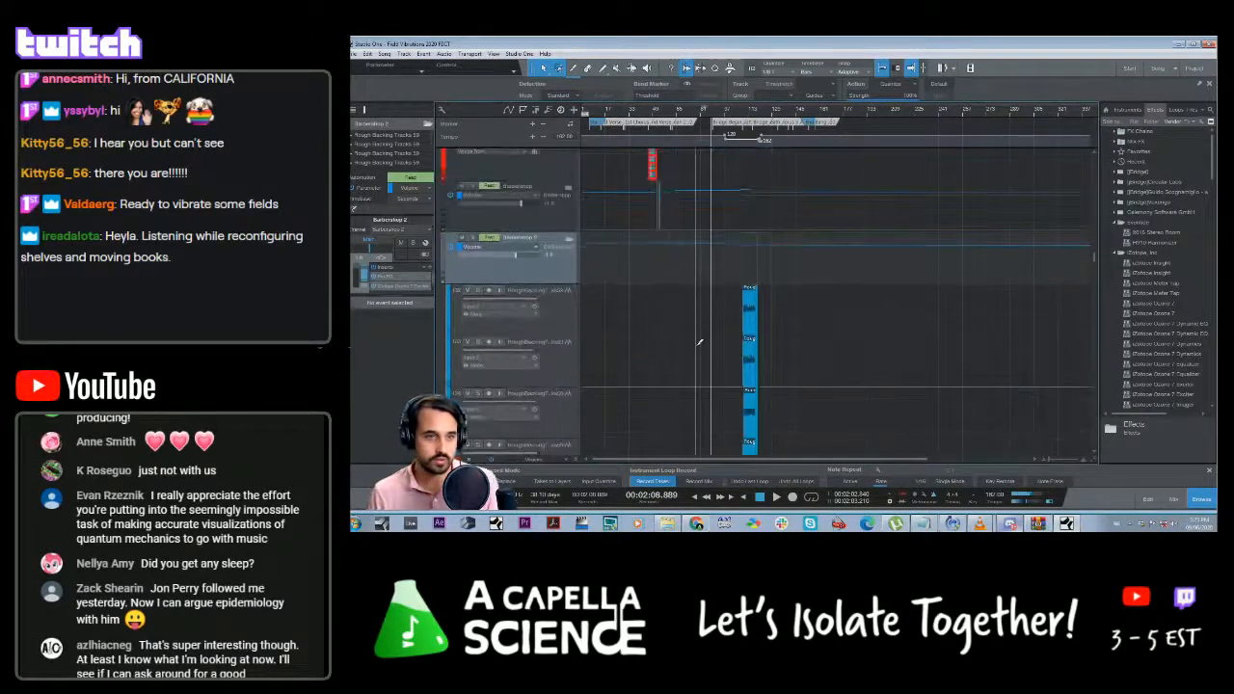
scroll(699, 341, down, 5)
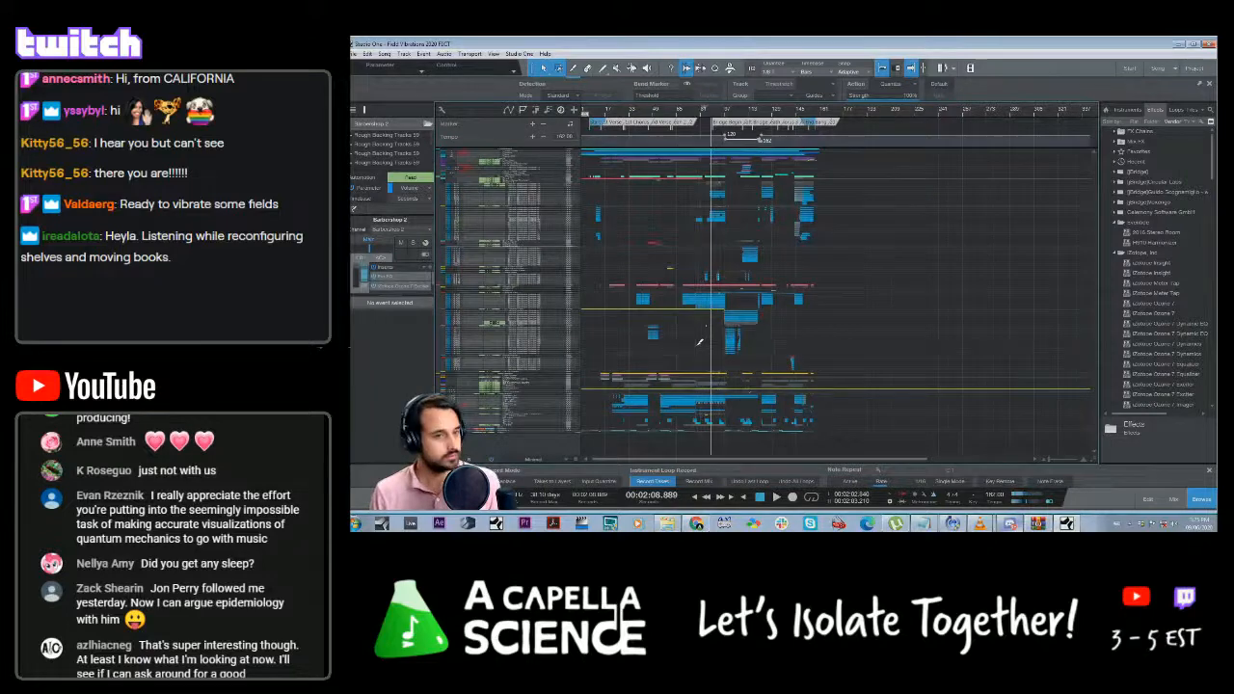
scroll(694, 327, up, 5)
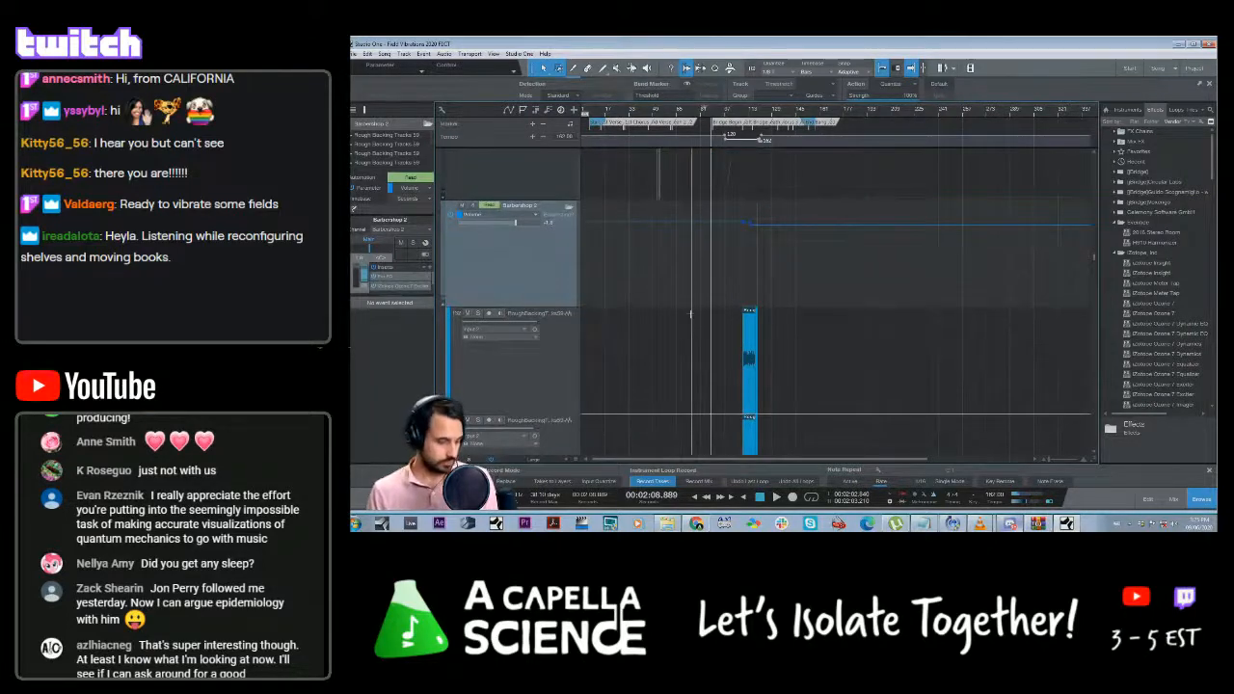
scroll(710, 256, down, 5)
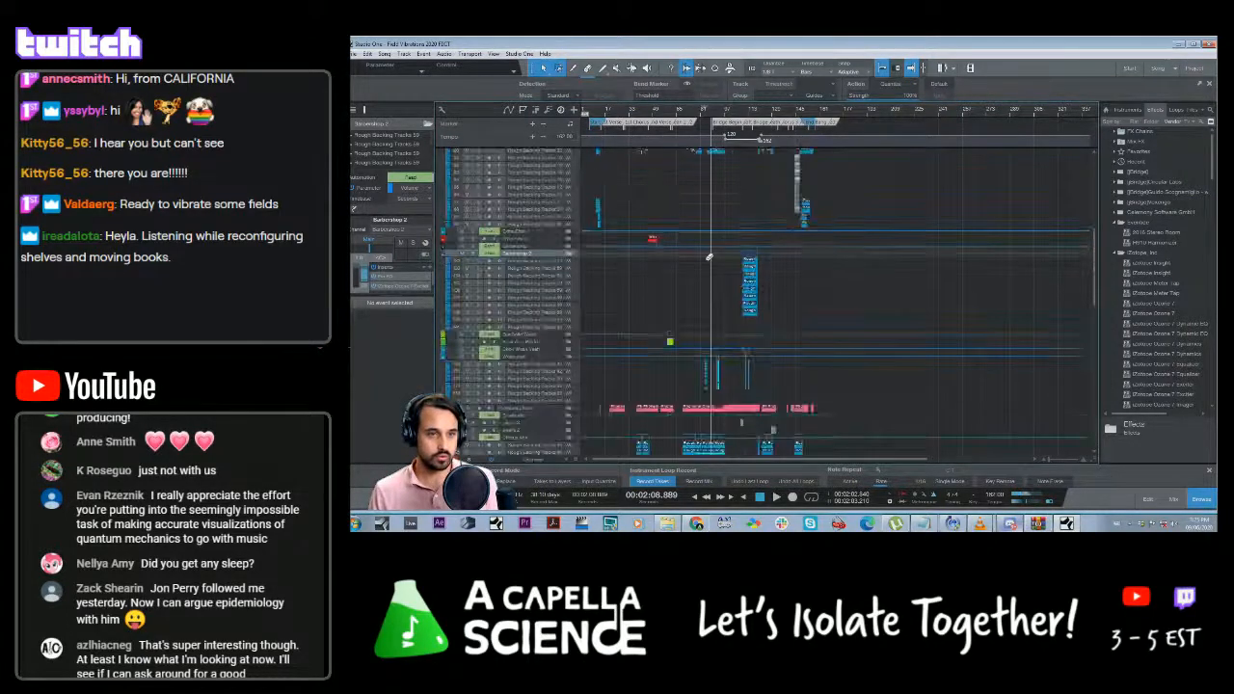
scroll(711, 256, up, 5)
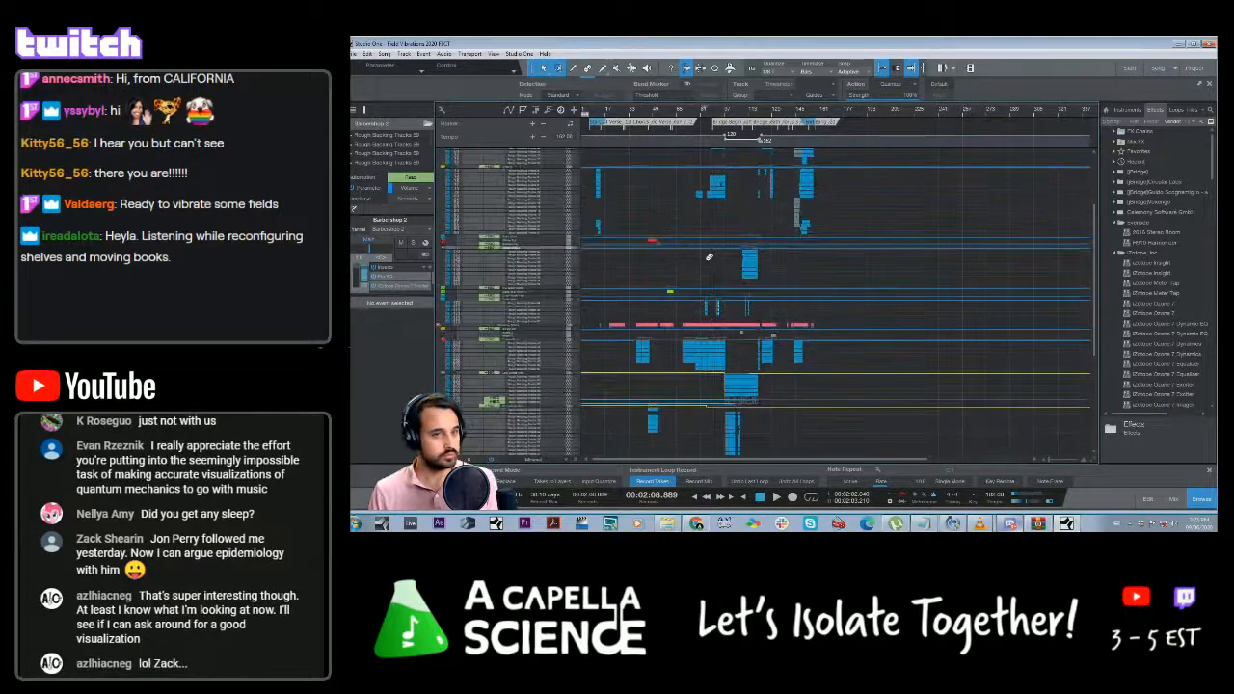
scroll(710, 256, down, 3)
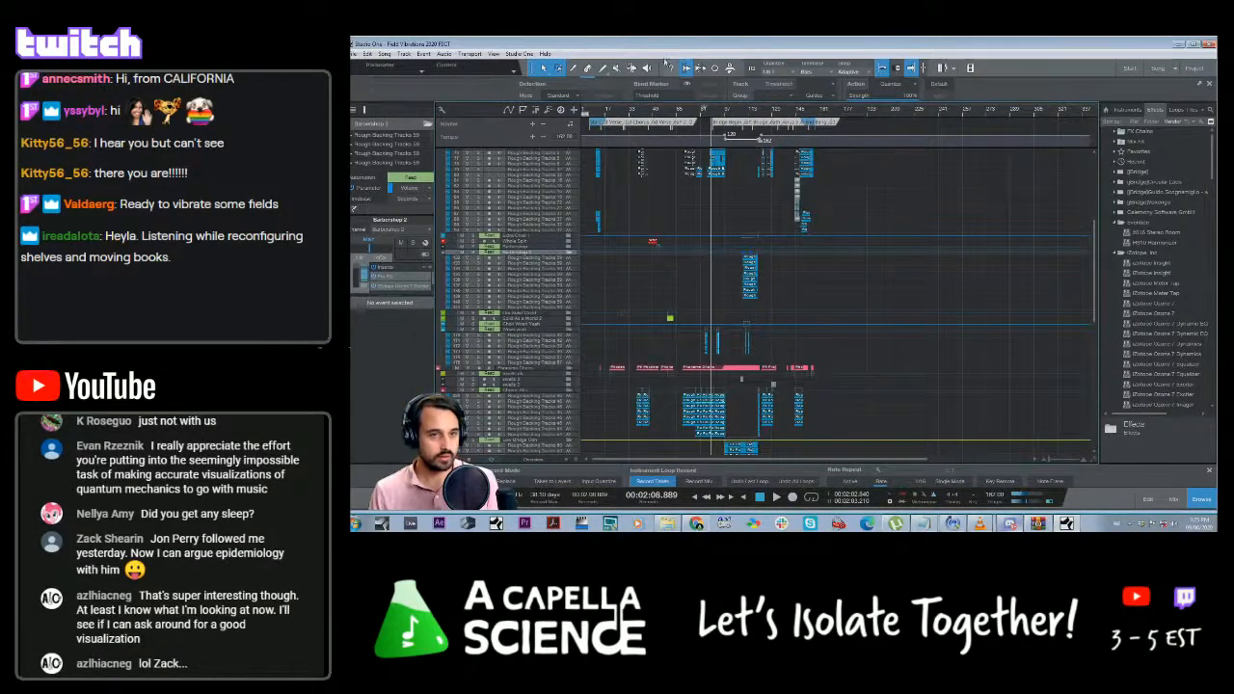
Save the song and play it back from 00:00:08.889, at the first arrangement marker
drag(695, 117, 836, 136)
scroll(709, 235, down, 5)
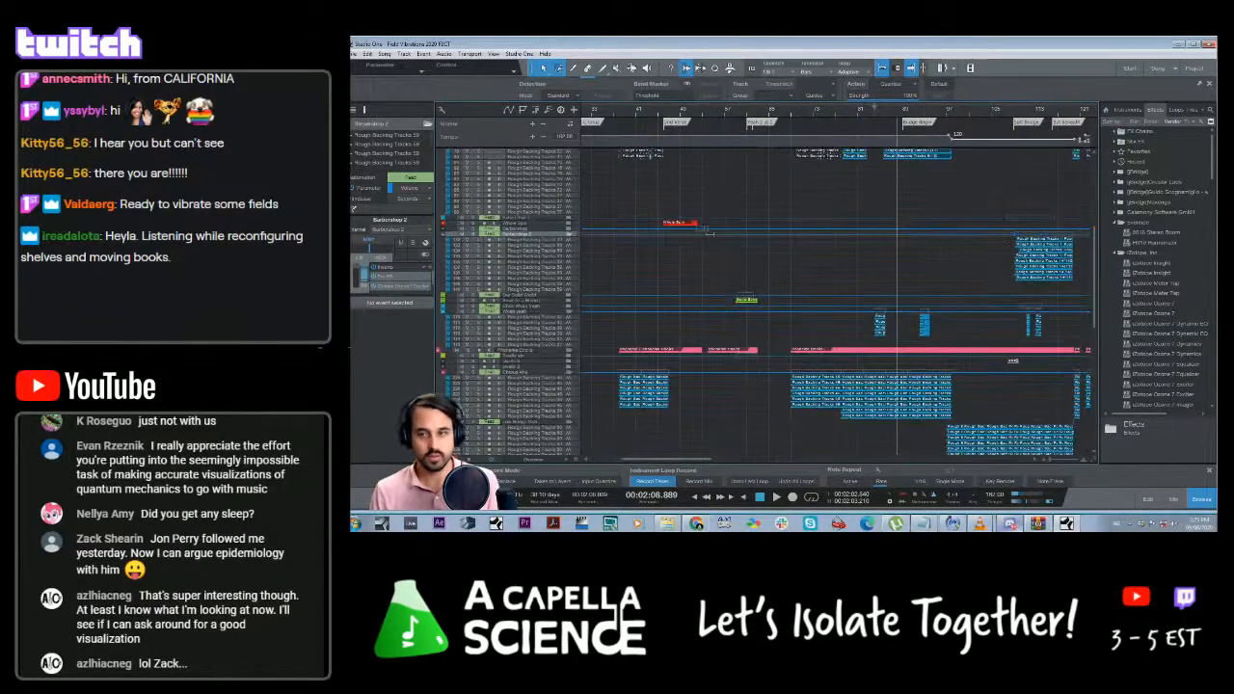
scroll(710, 234, up, 5)
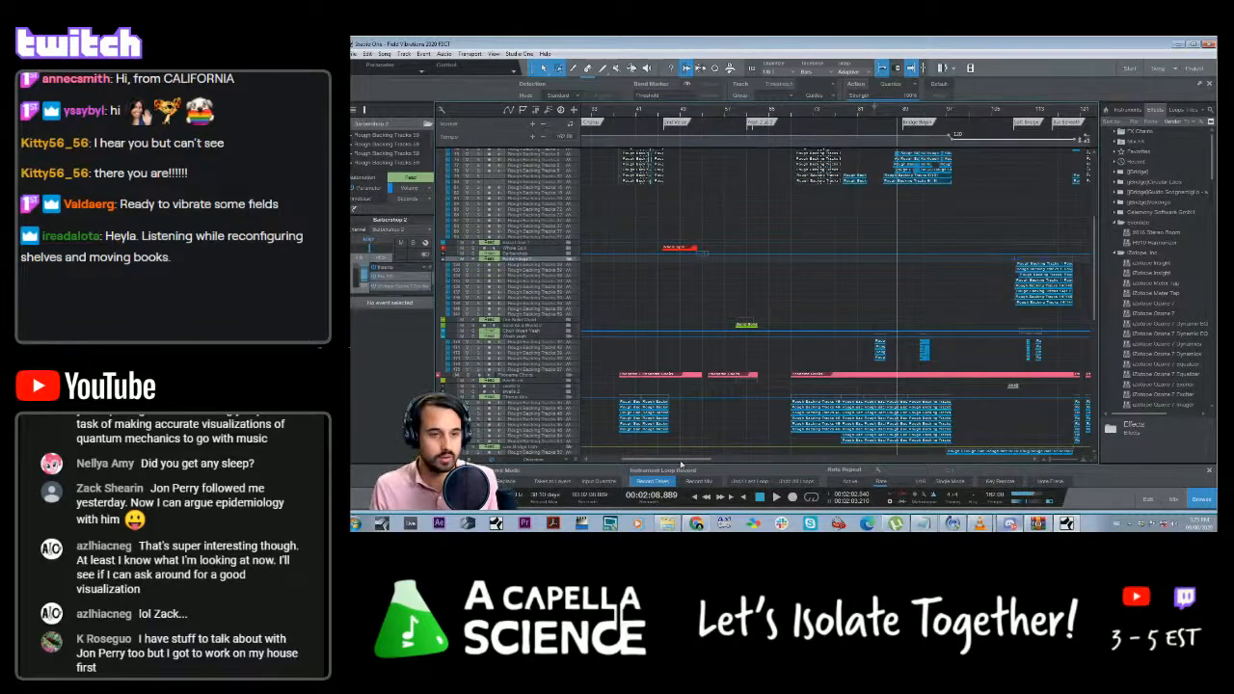
drag(684, 460, 654, 459)
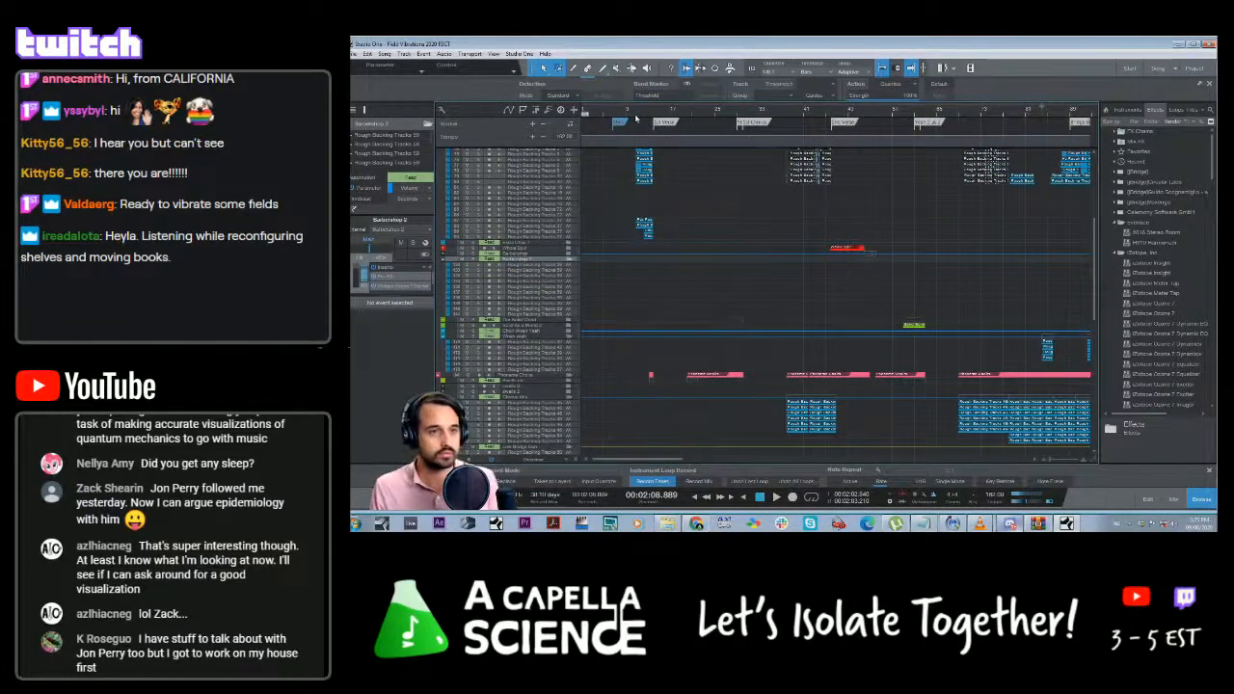
click(636, 116)
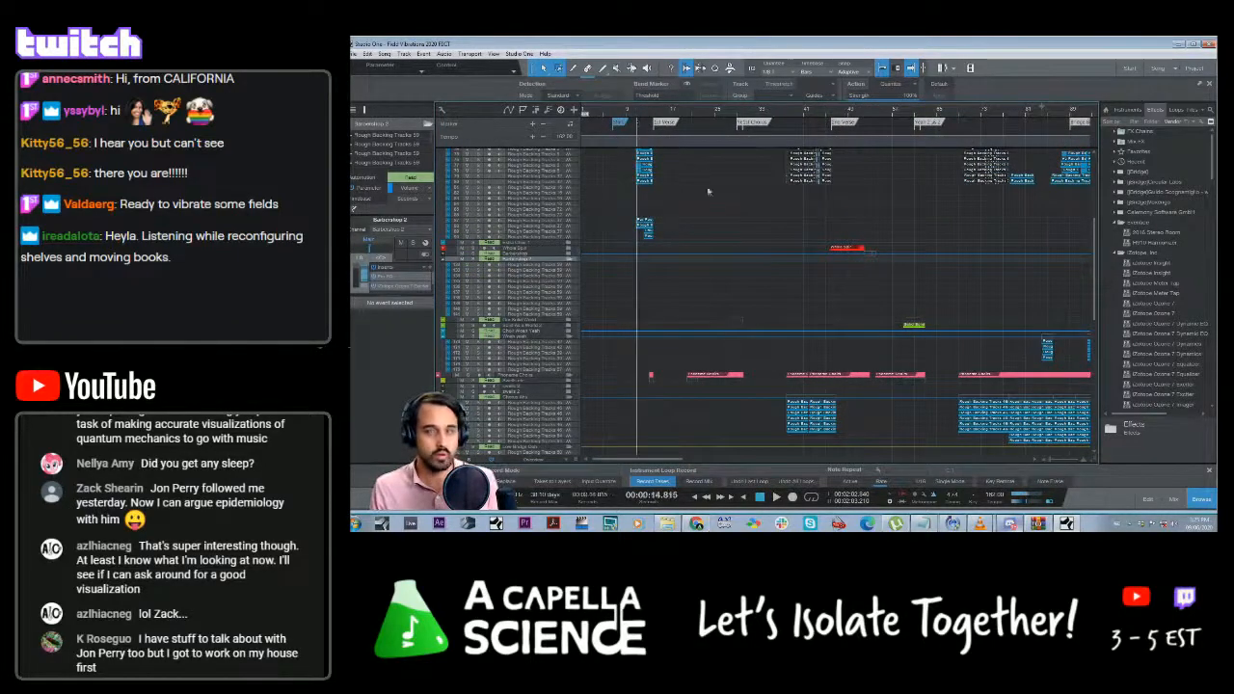
click(627, 118)
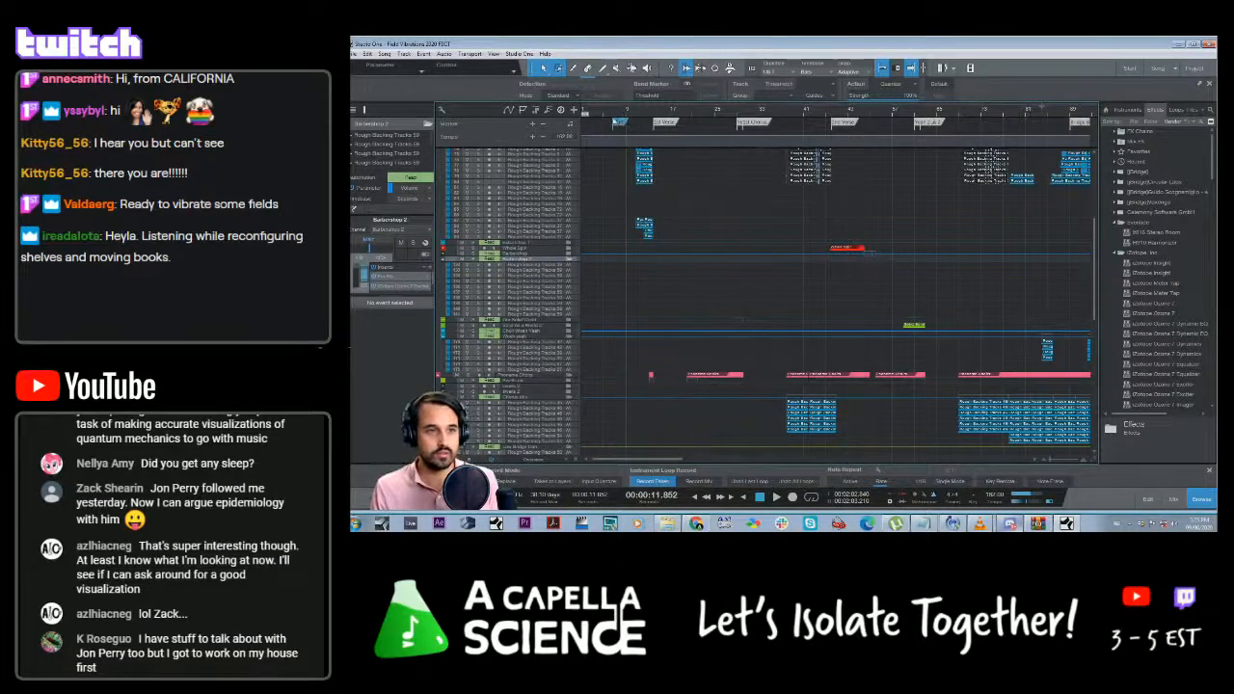
click(613, 116)
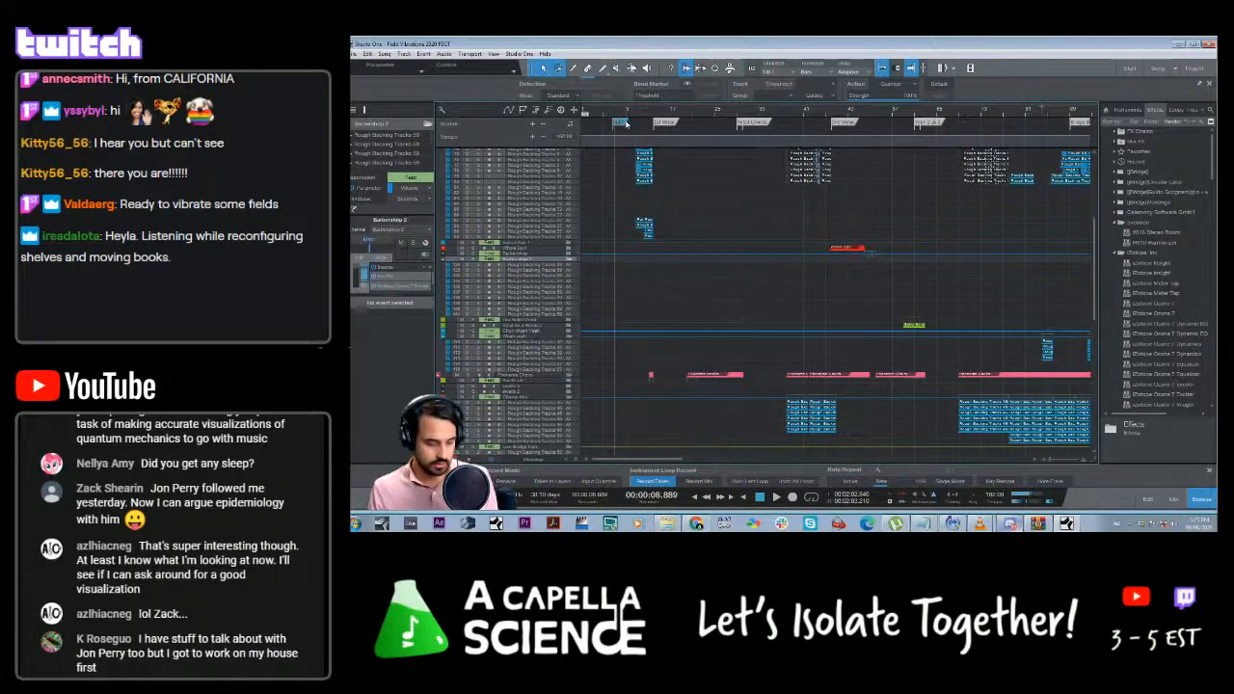
key(ctrl+s)
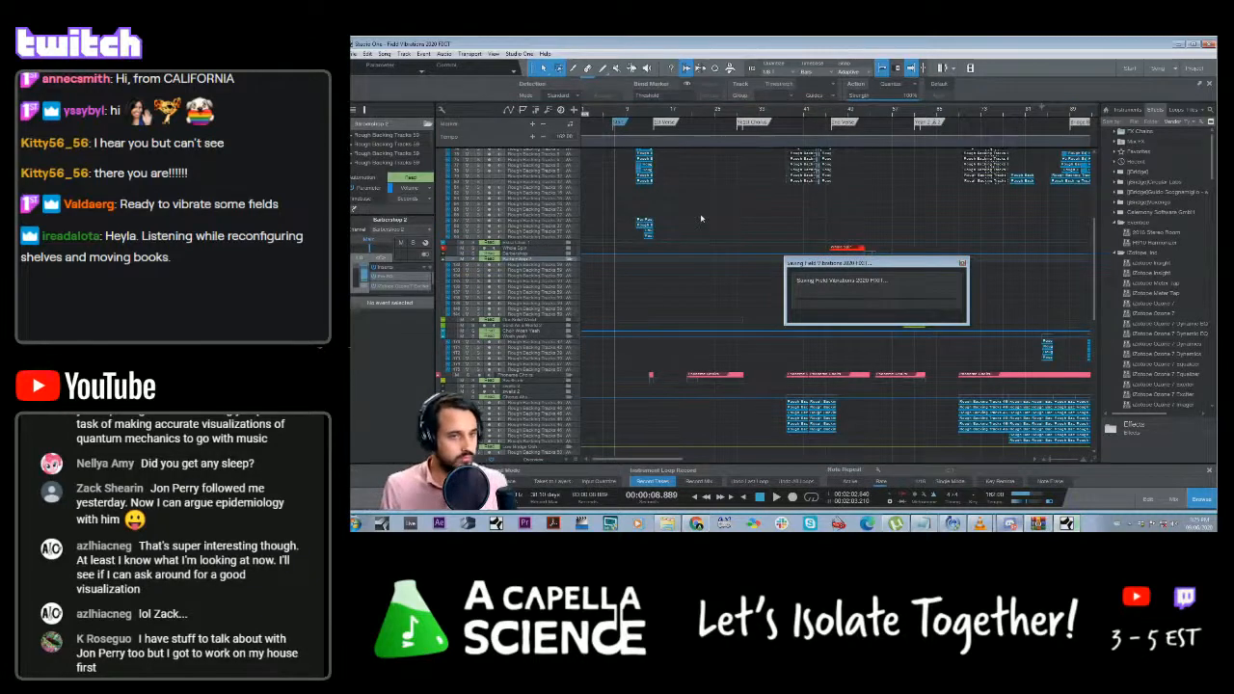
key(space)
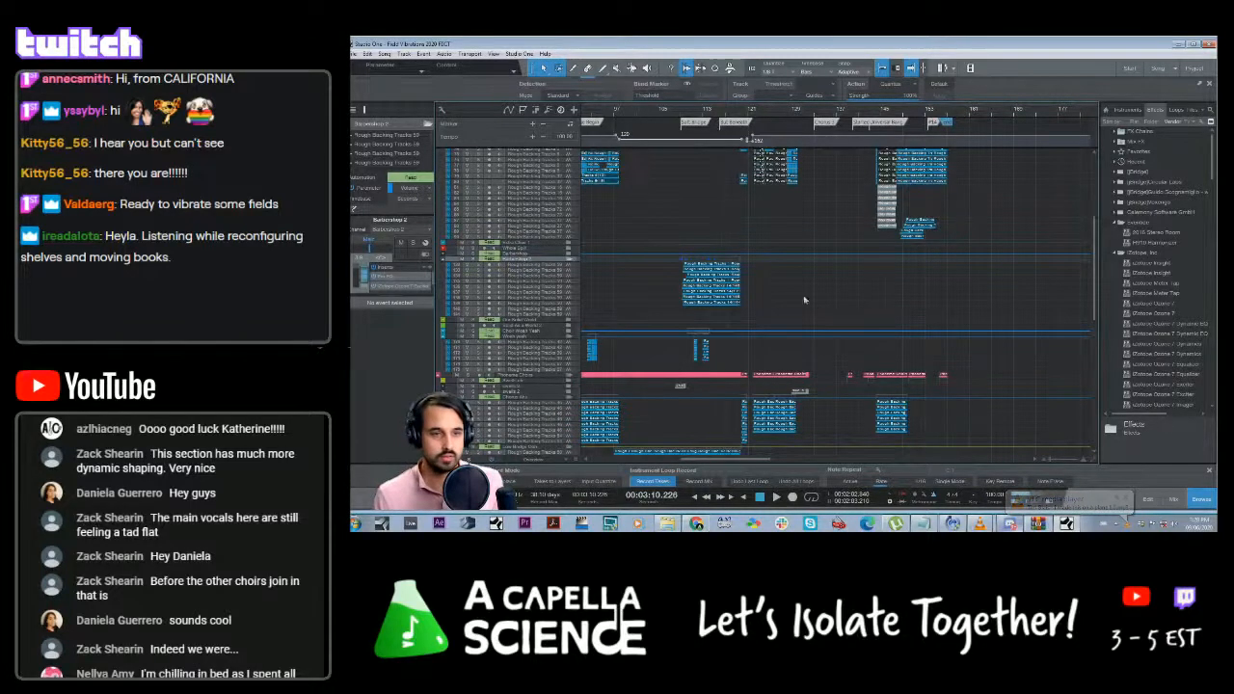
Play the Barbershop 2 passage from its beginning and stop playback at the end of its events
scroll(800, 290, down, 3)
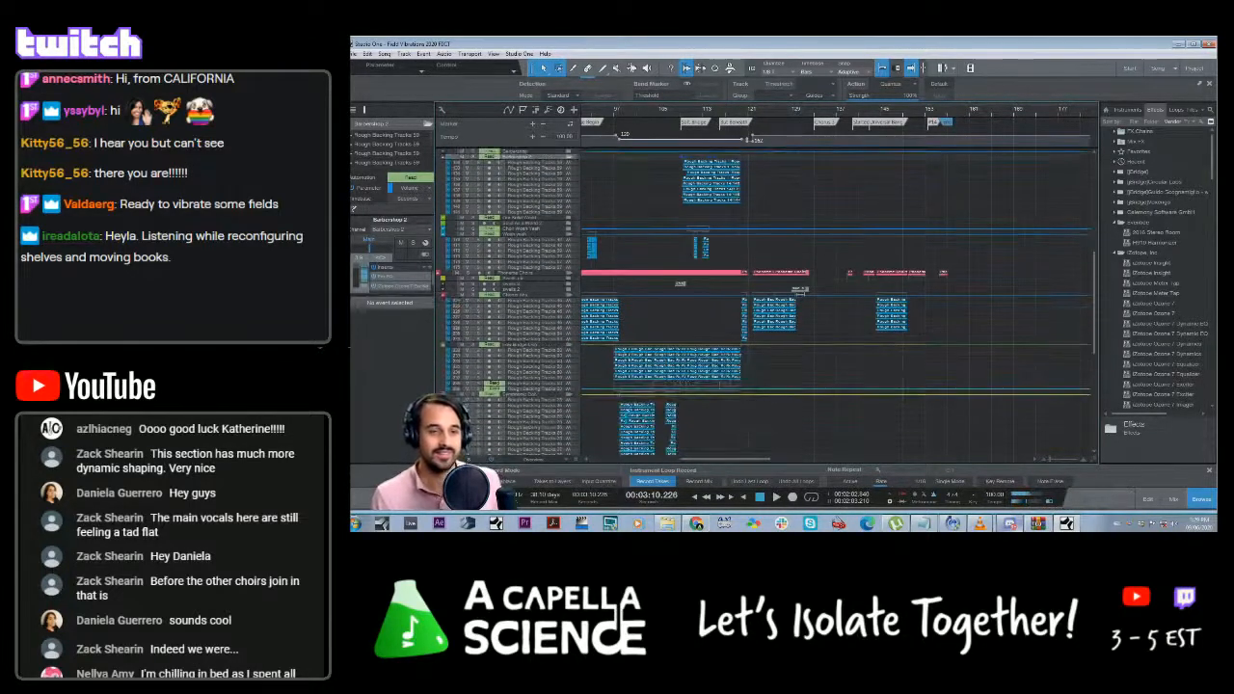
scroll(819, 270, up, 2)
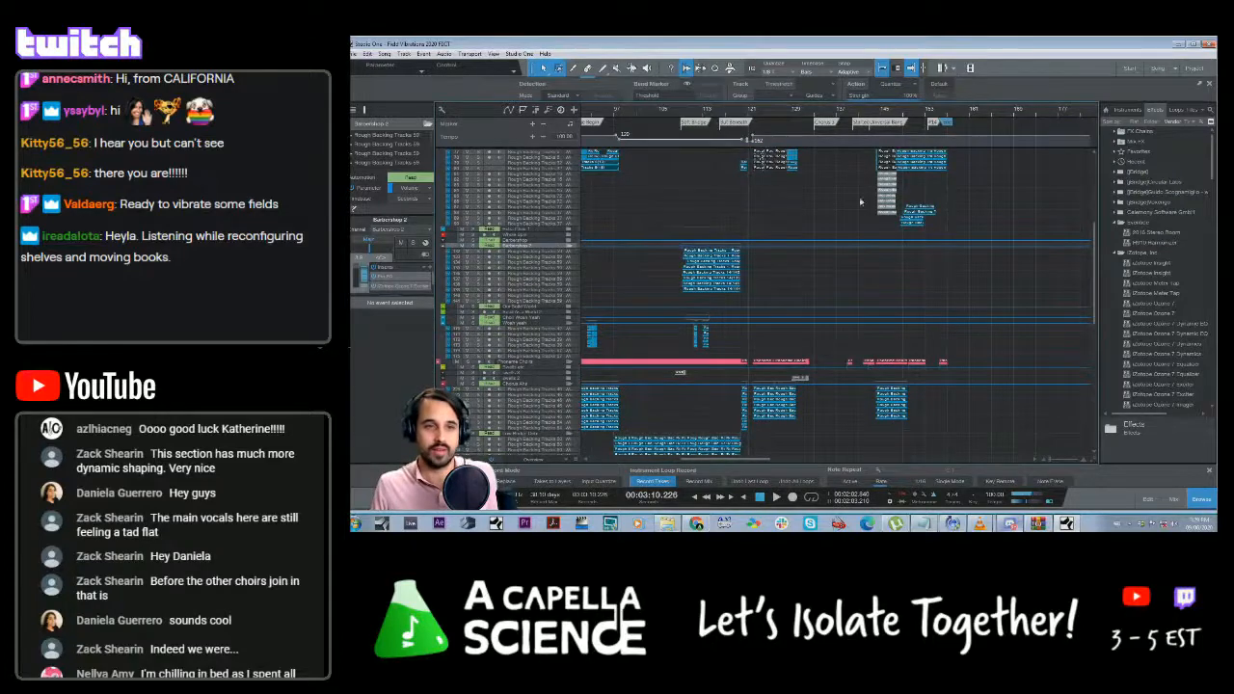
scroll(761, 275, up, 8)
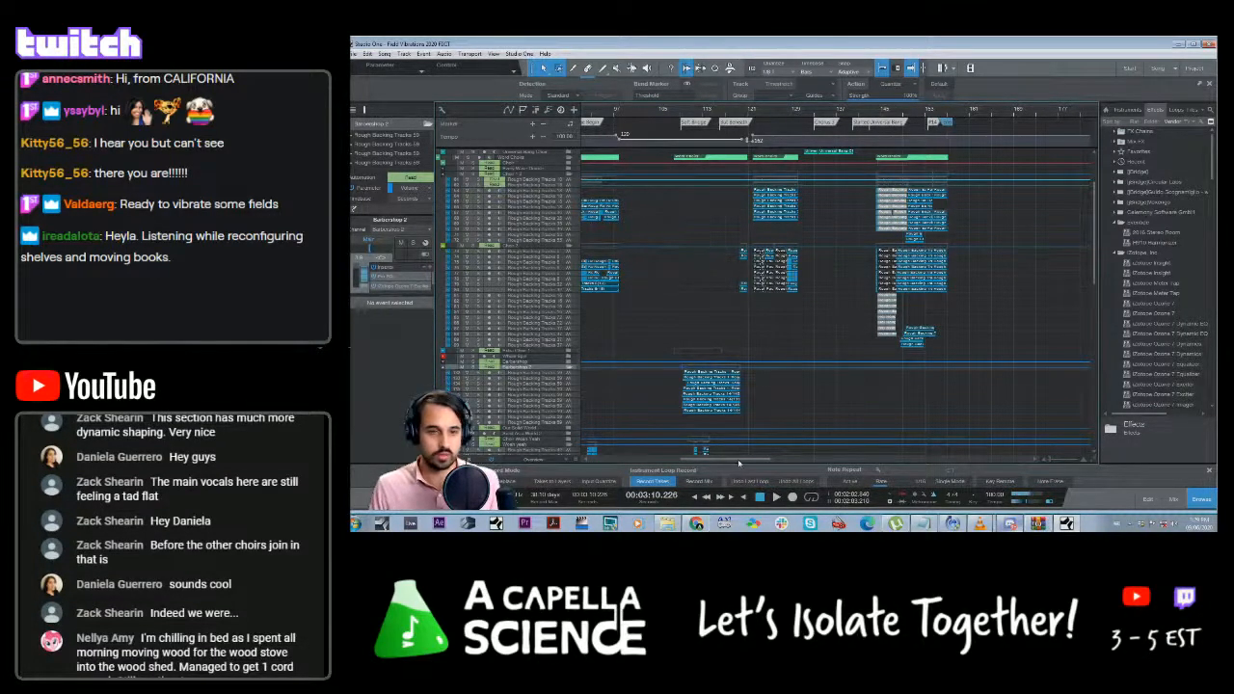
drag(741, 462, 694, 458)
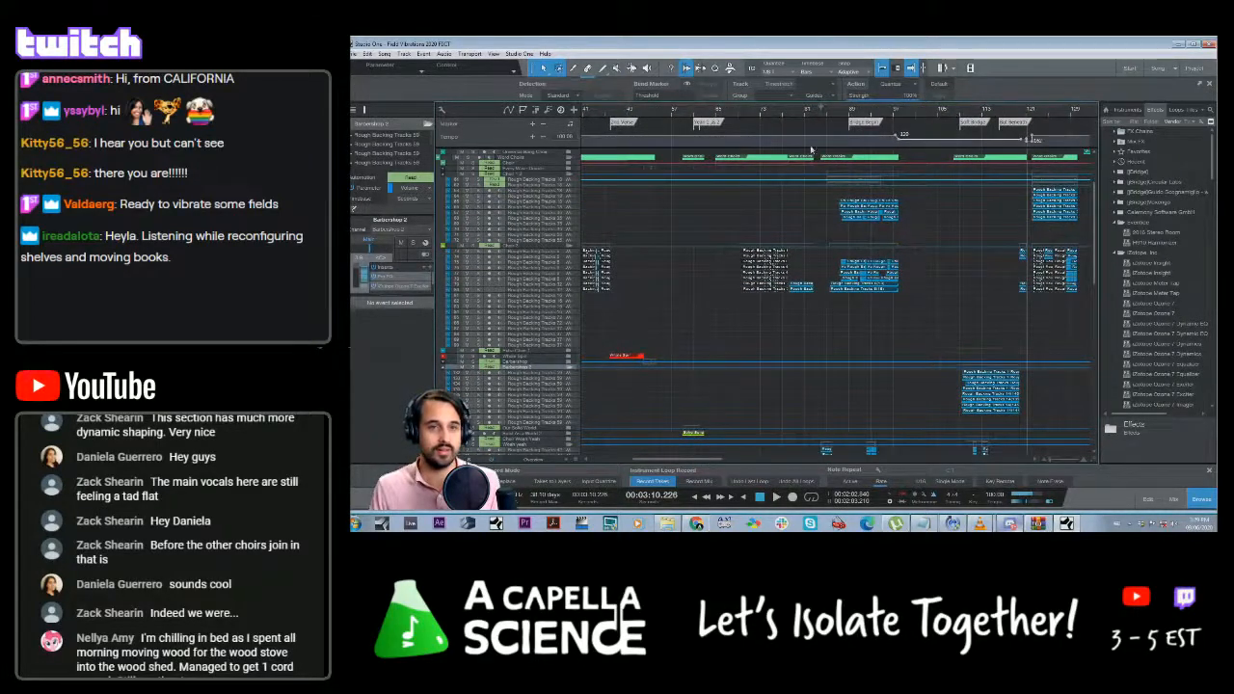
click(738, 114)
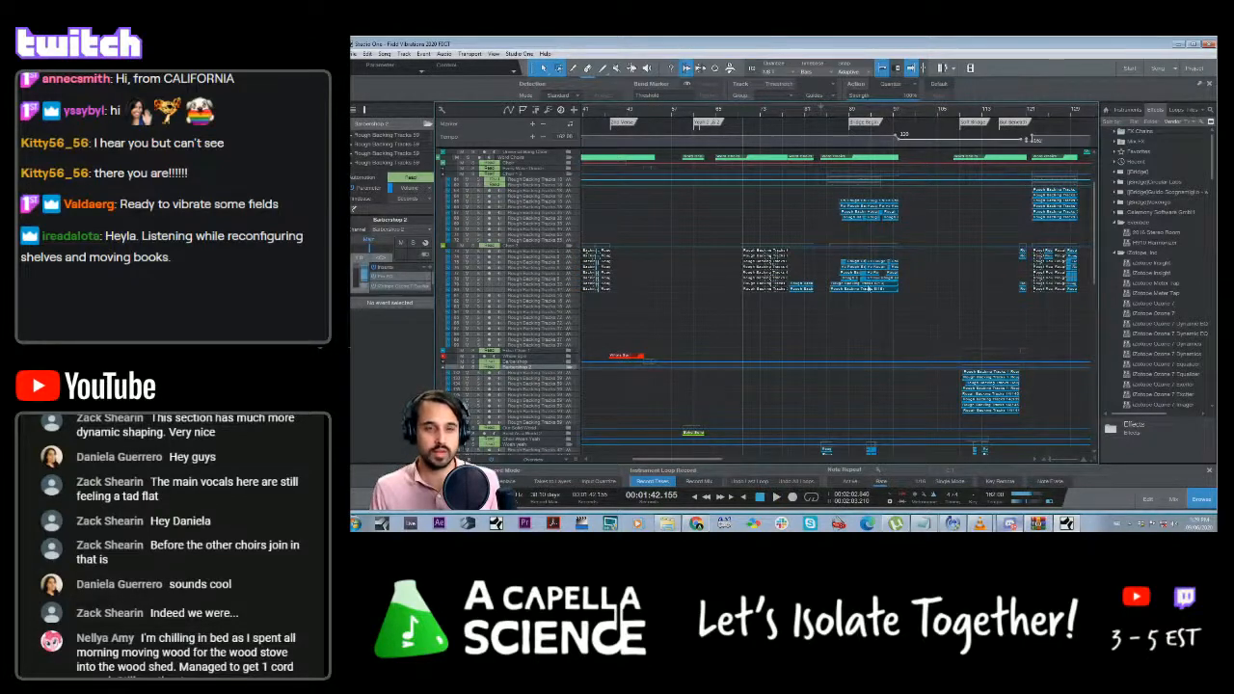
click(894, 116)
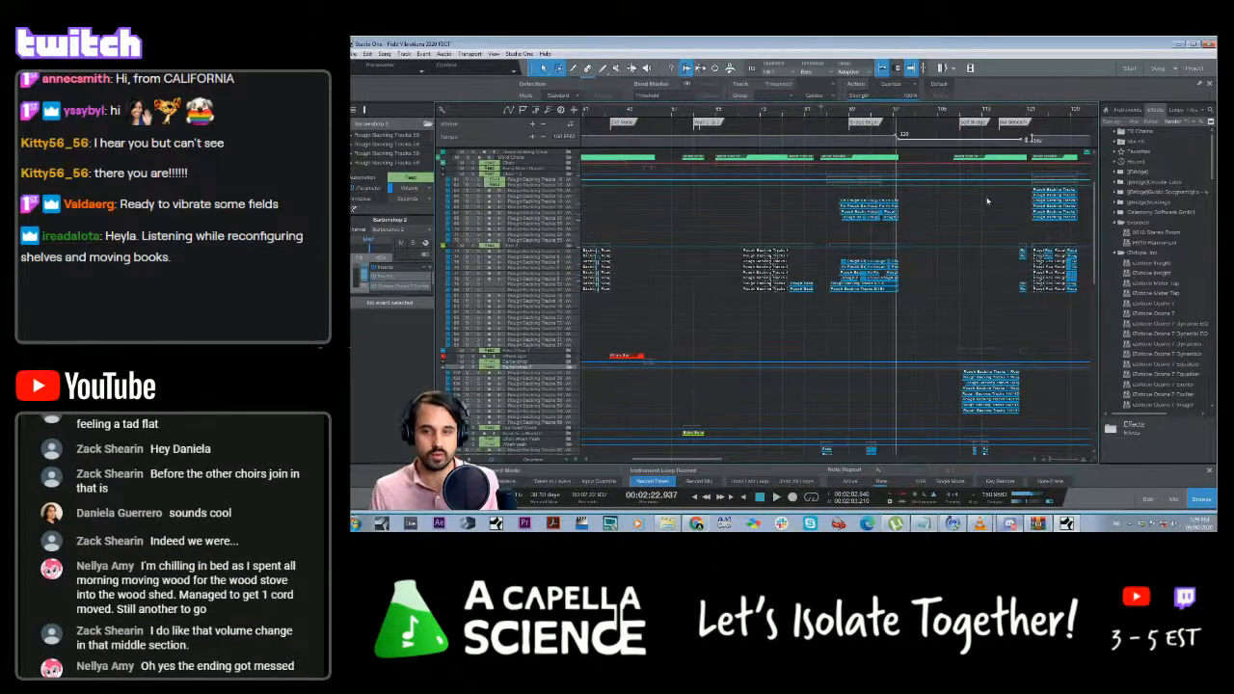
click(958, 130)
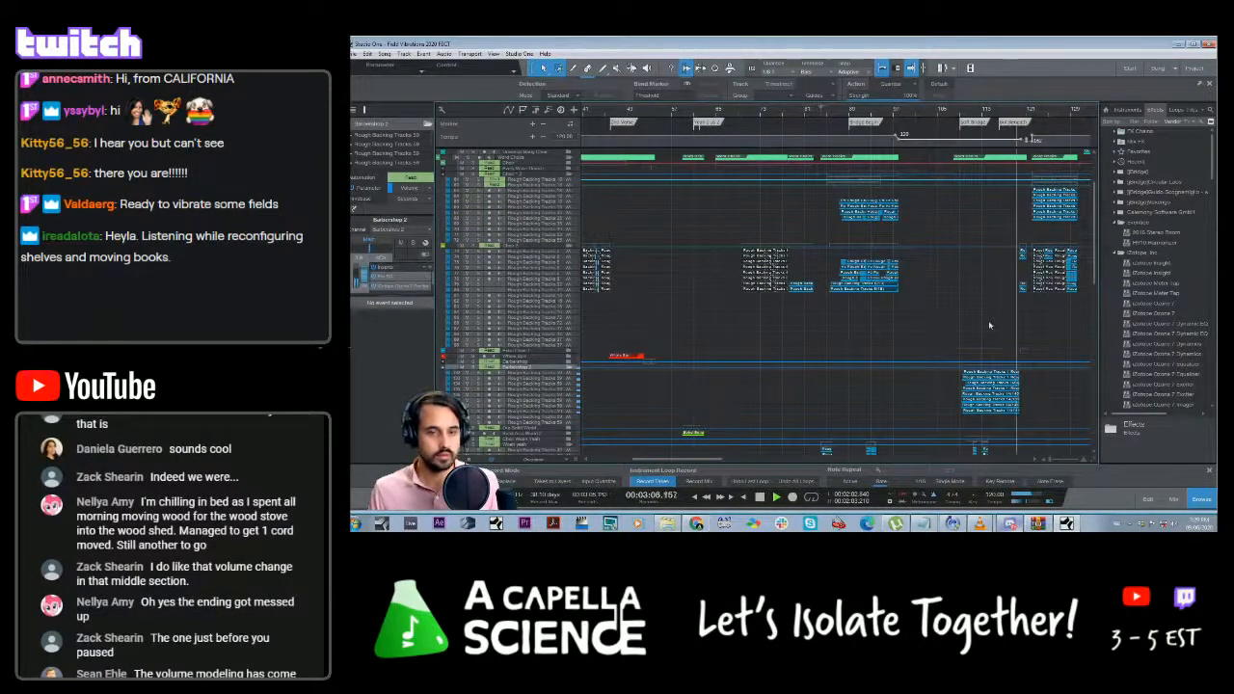
key(space)
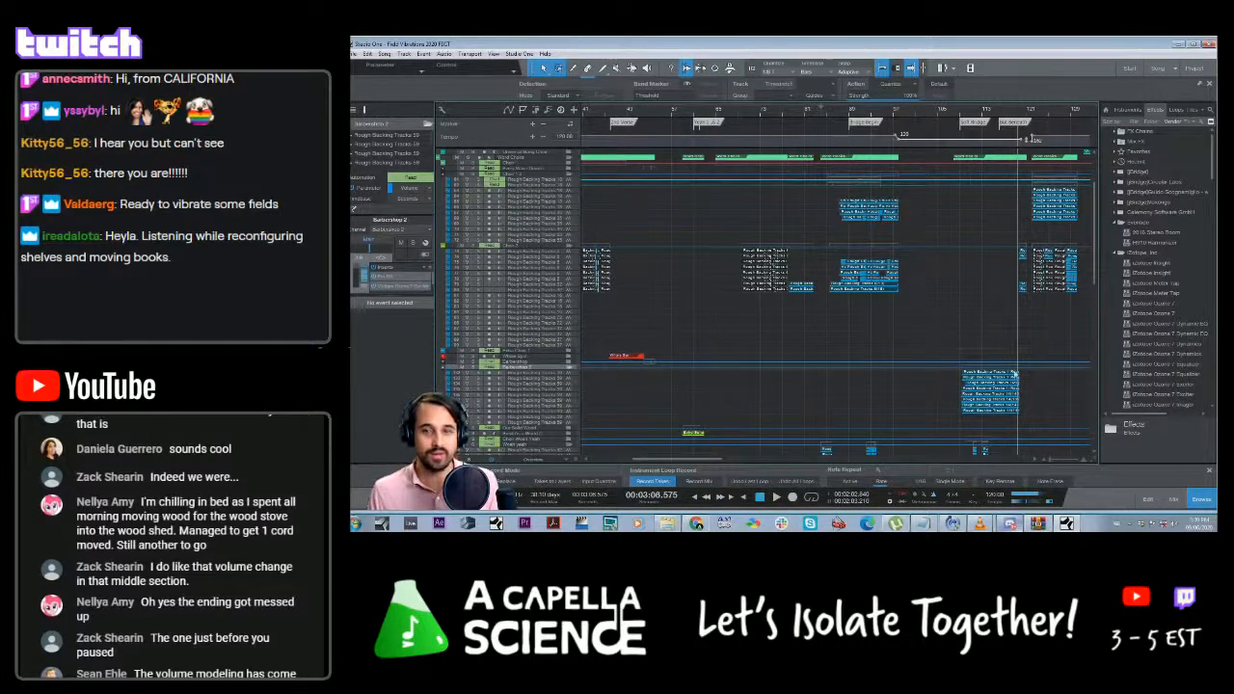
Audition several points of the 120 bpm bridge with a lower track group soloed, and turn its solo off
scroll(788, 394, down, 4)
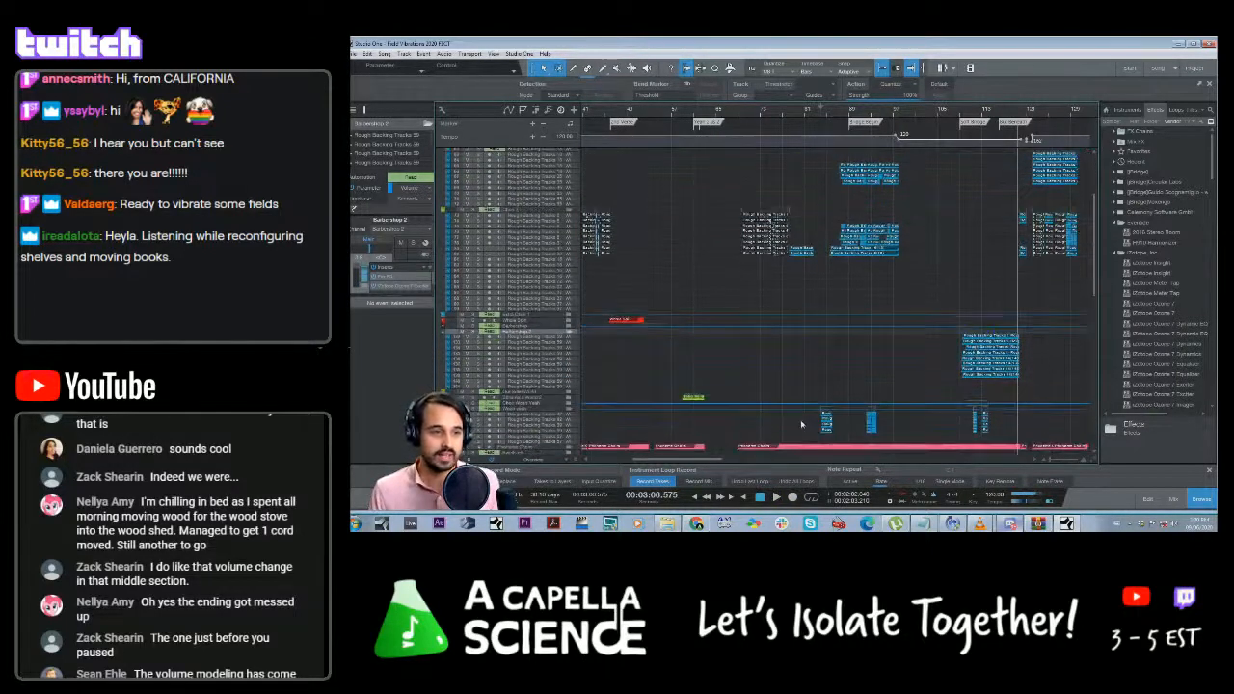
scroll(678, 382, down, 5)
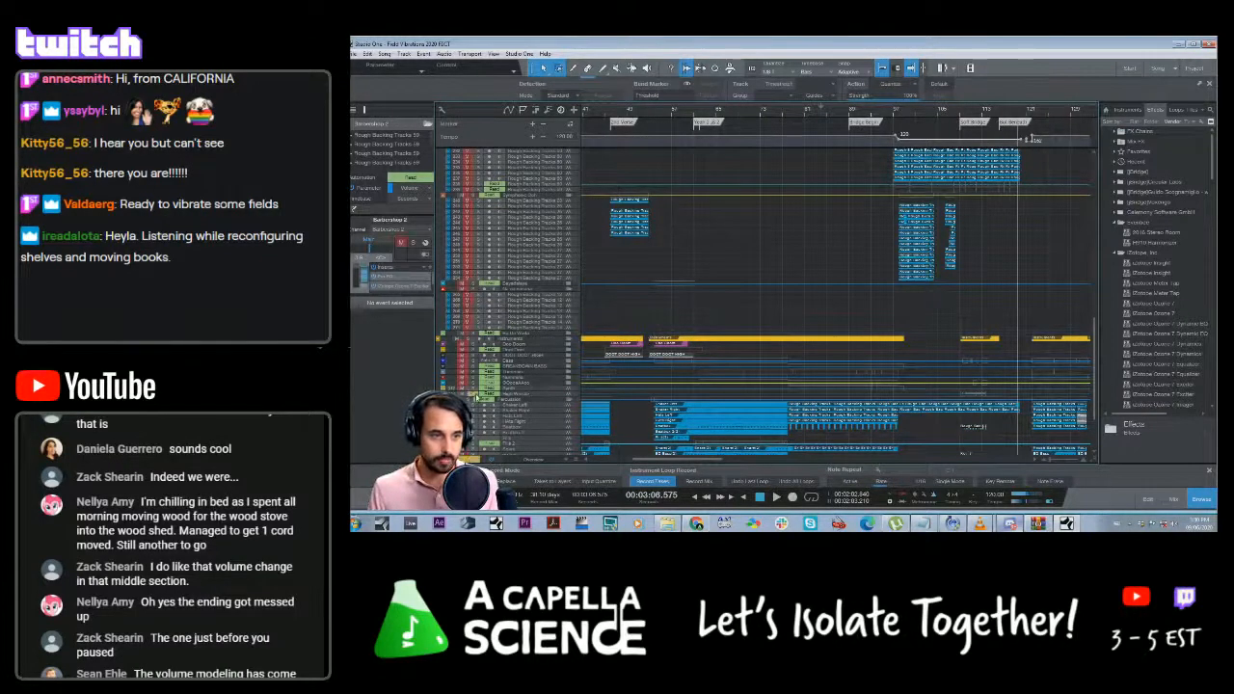
click(958, 117)
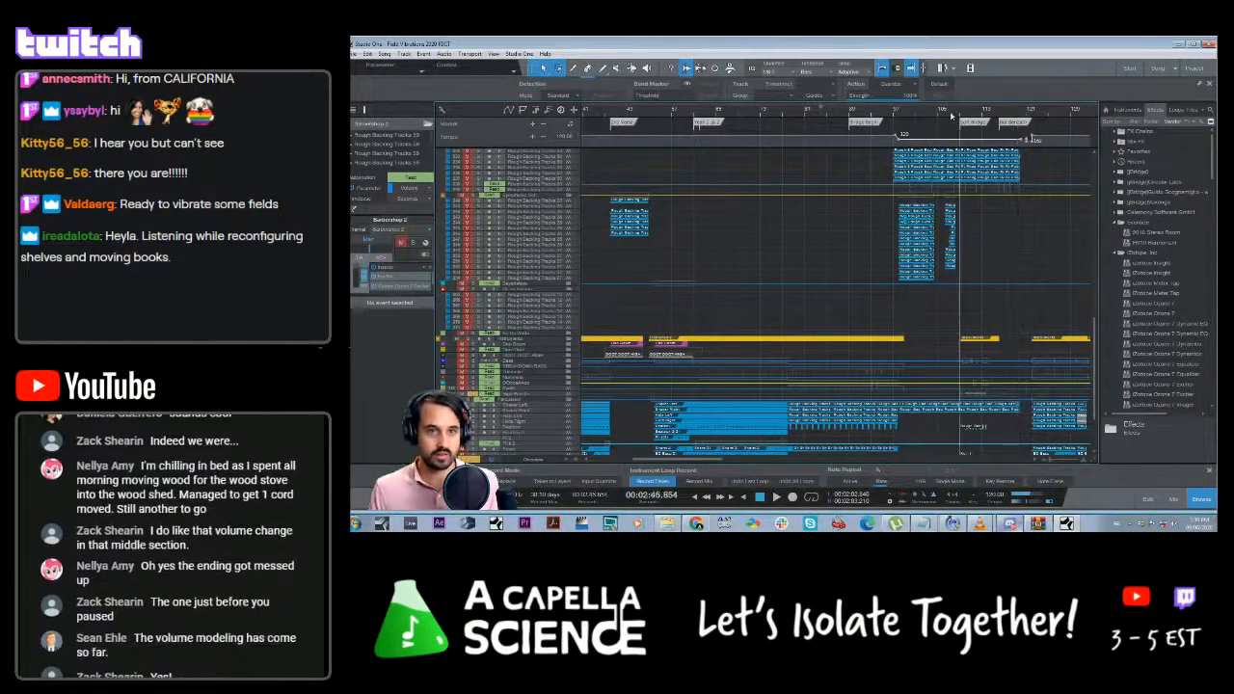
click(901, 115)
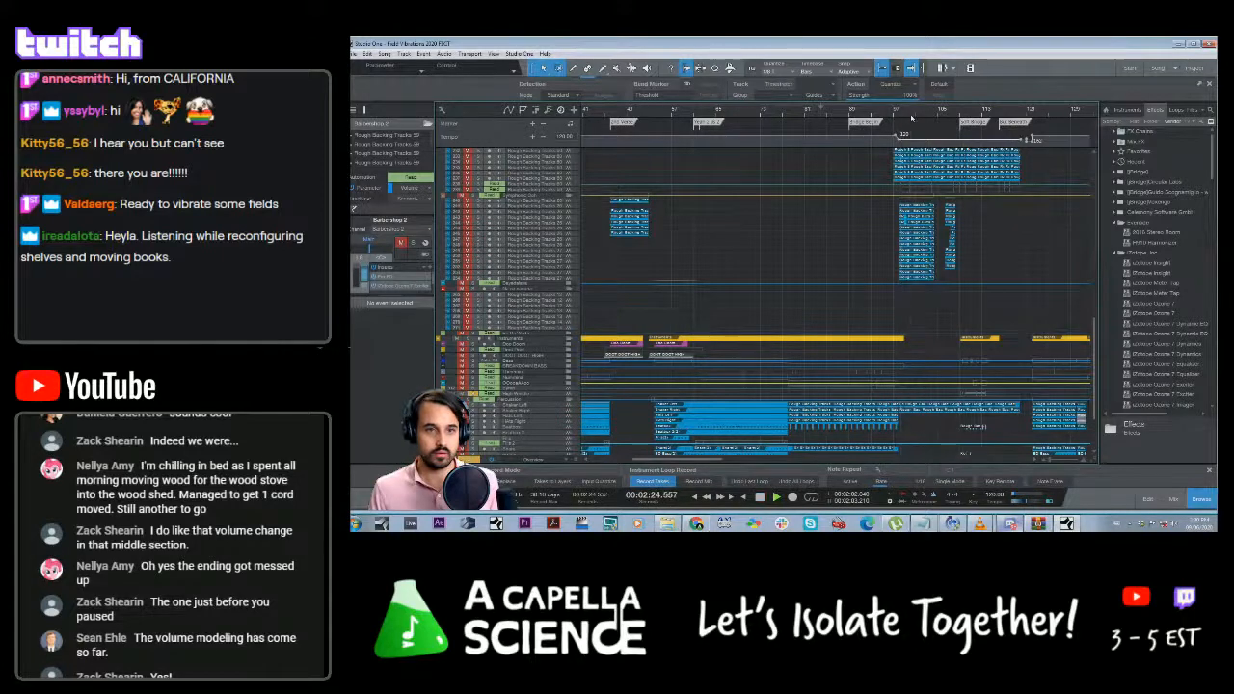
click(949, 115)
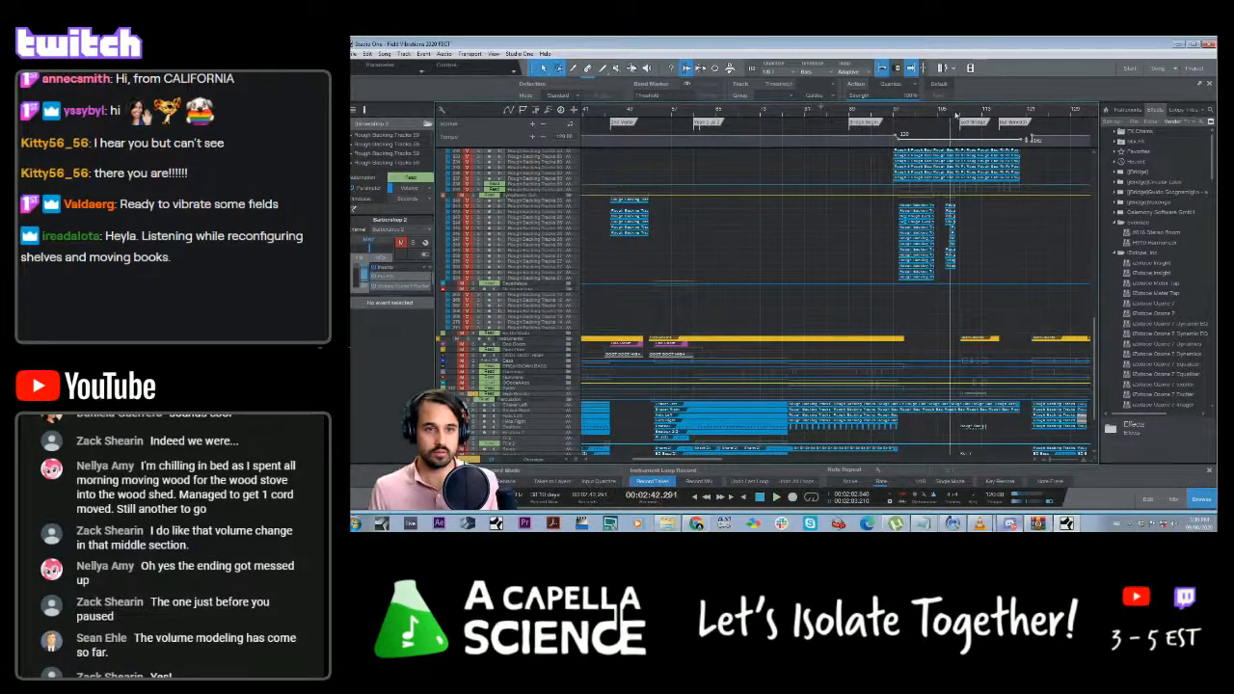
click(965, 116)
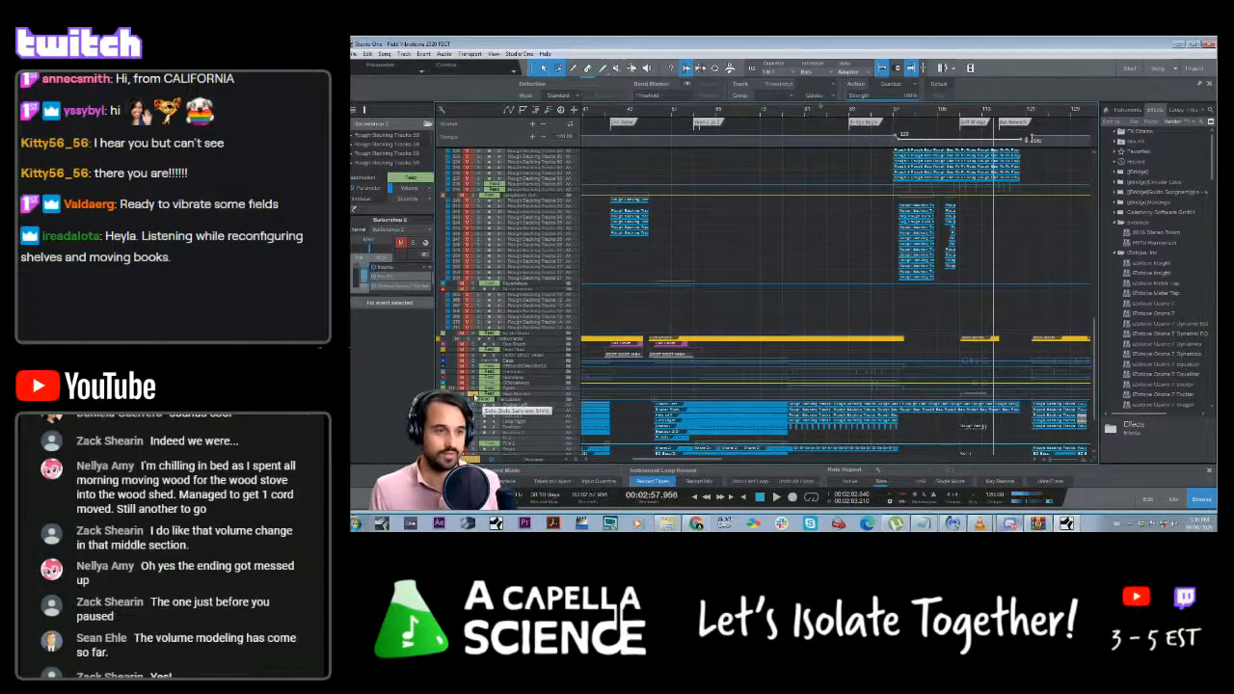
click(474, 396)
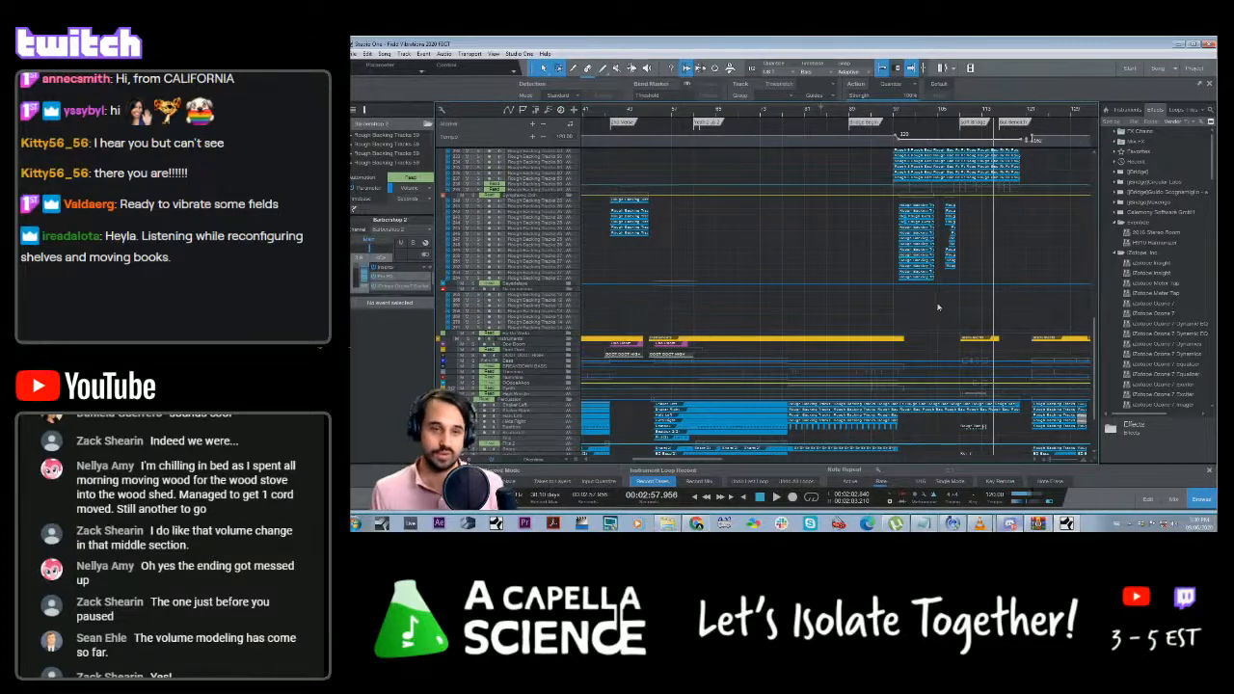
Audition the transition into the 120 bpm bridge and return the playback cursor to 00:02:22.222
click(888, 111)
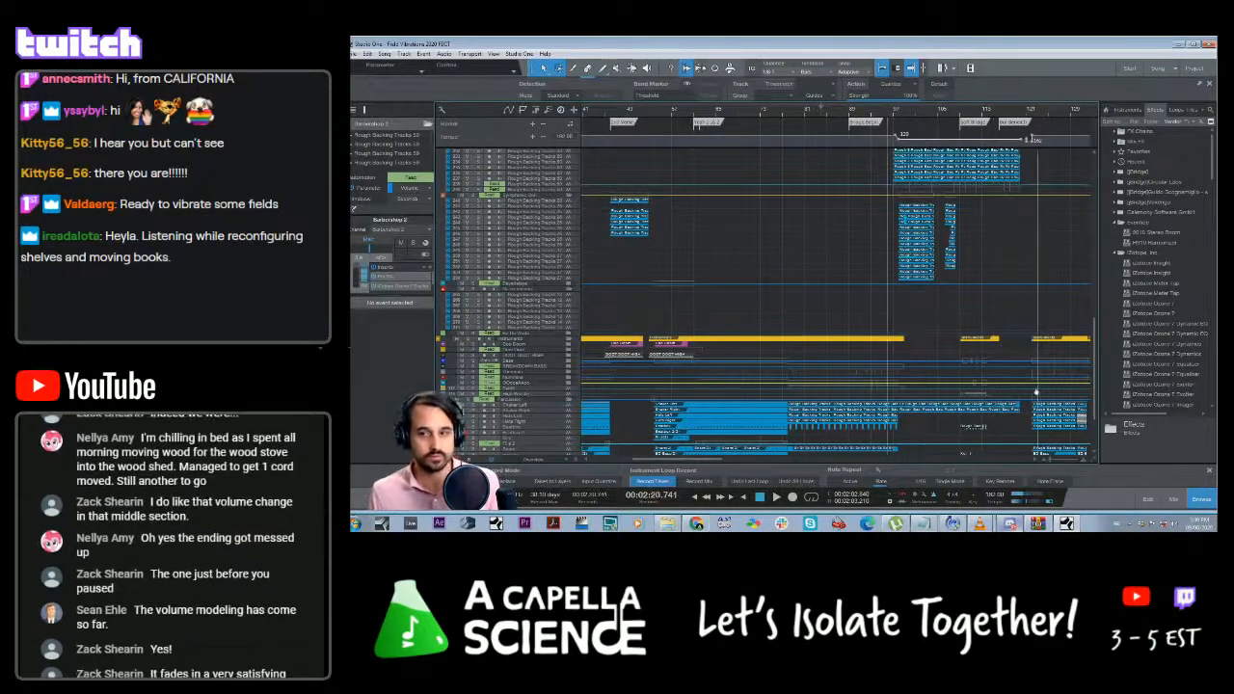
drag(1053, 462, 1058, 462)
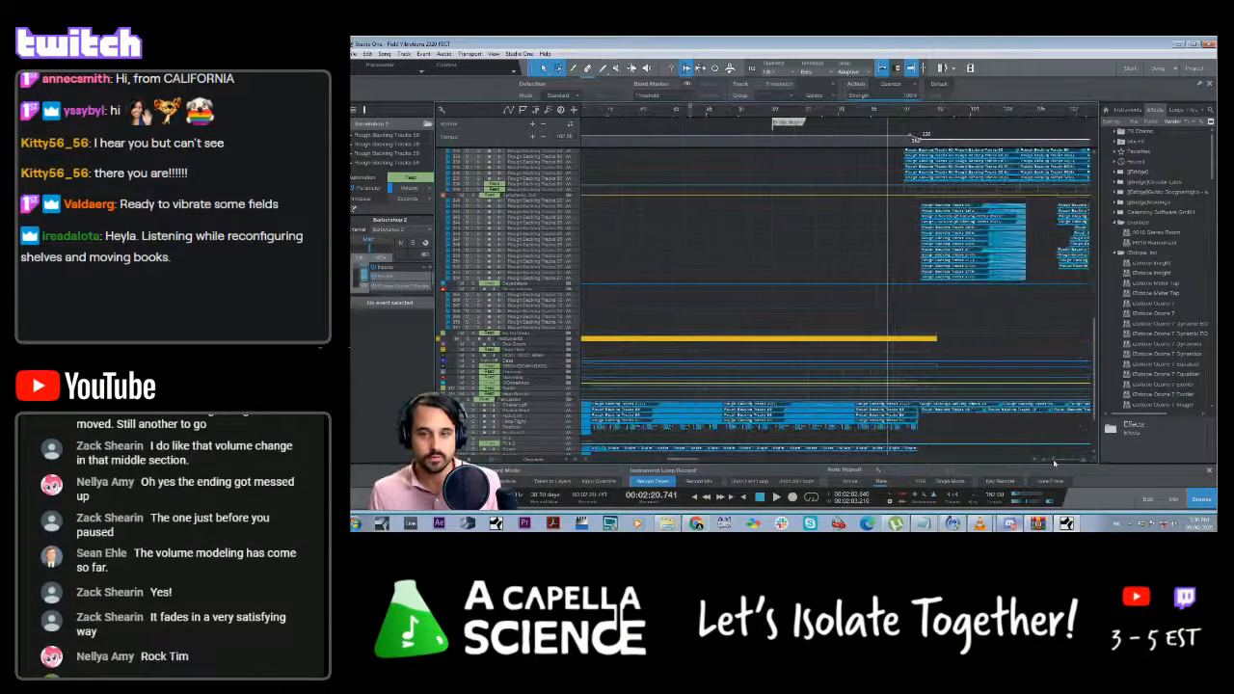
drag(680, 465, 692, 461)
click(685, 112)
key(space)
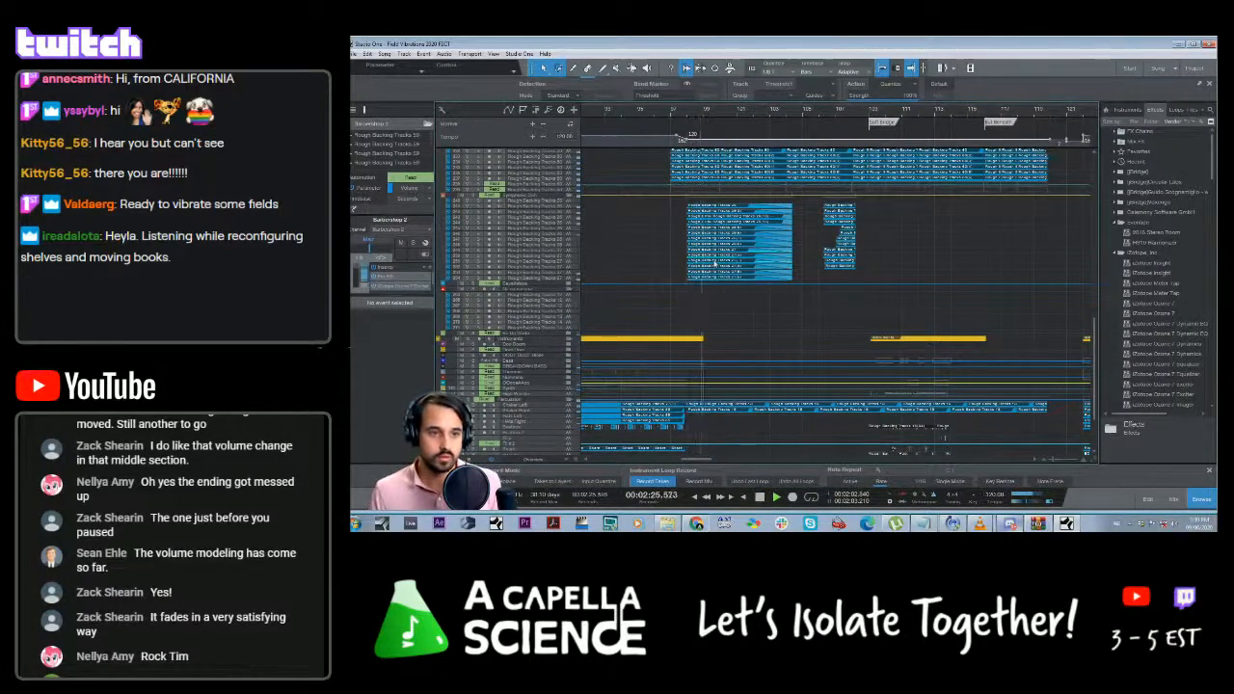
click(671, 112)
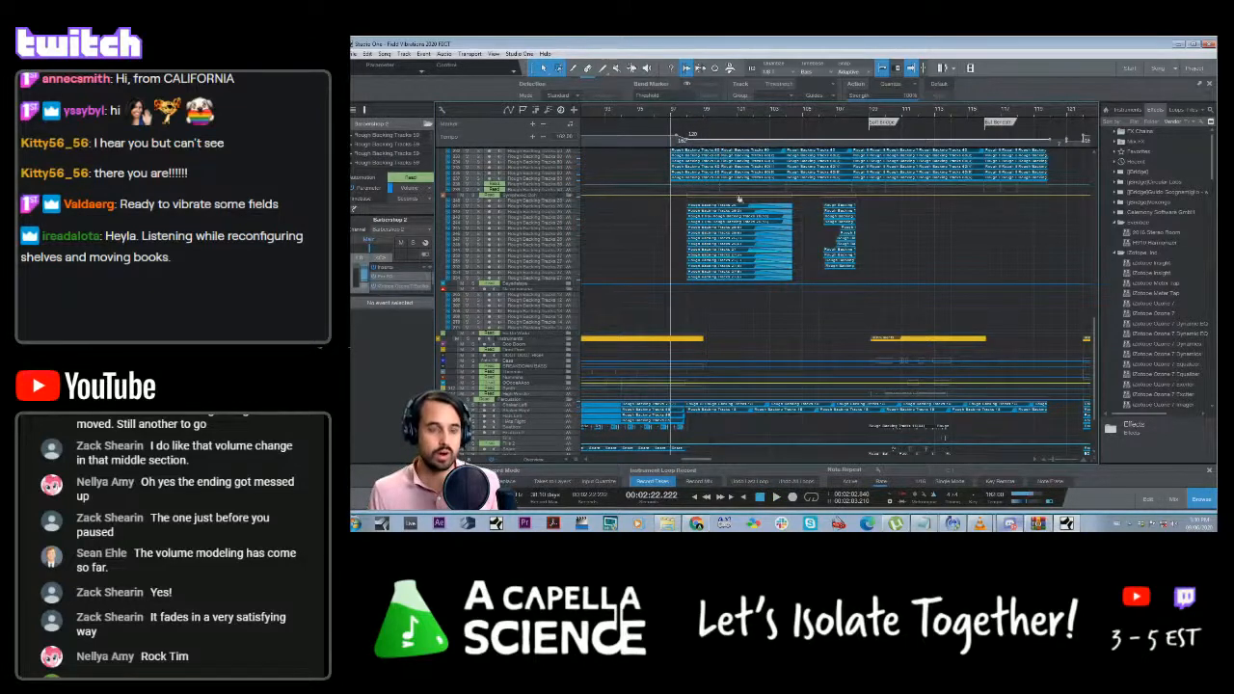
Audition the transition into the 120 bpm bridge and a point further into it, and return the playback cursor to 00:02:22.969
click(647, 110)
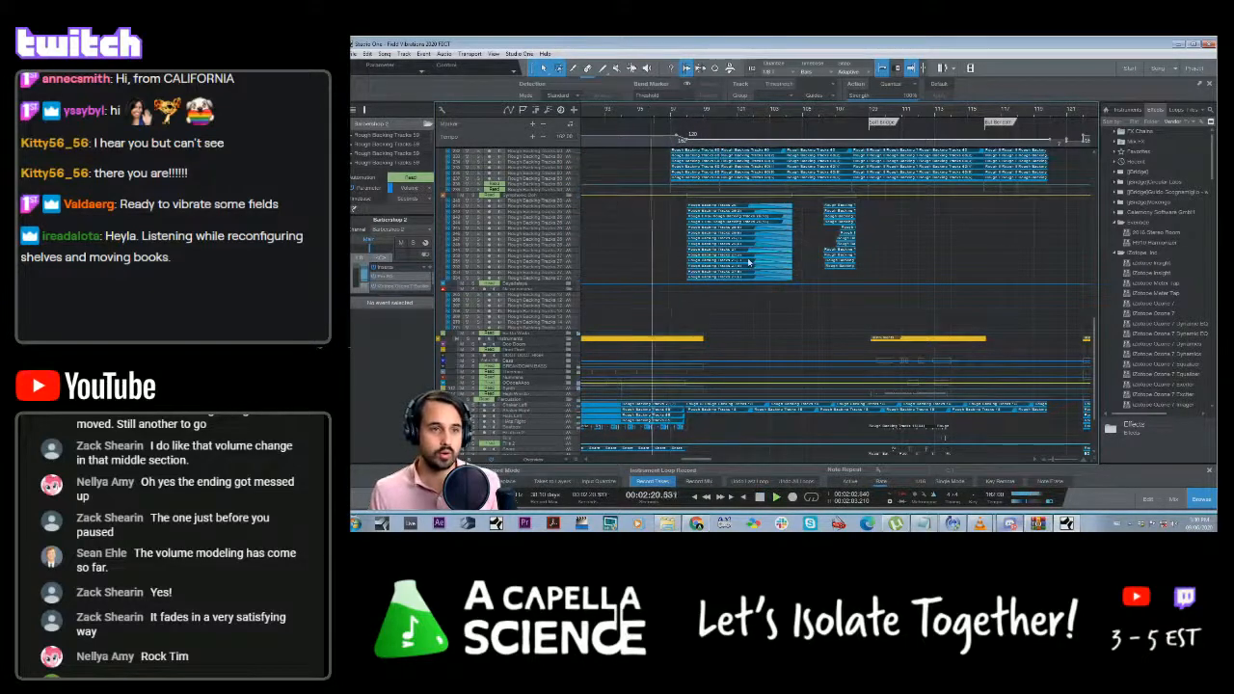
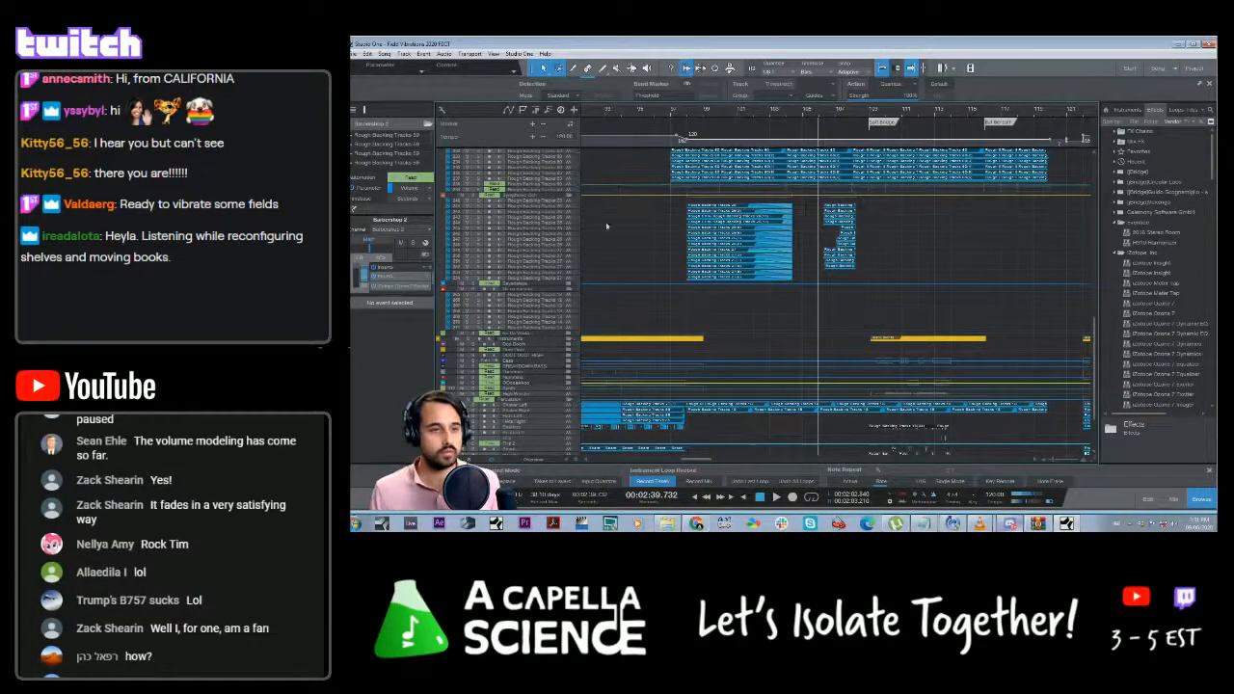
click(688, 115)
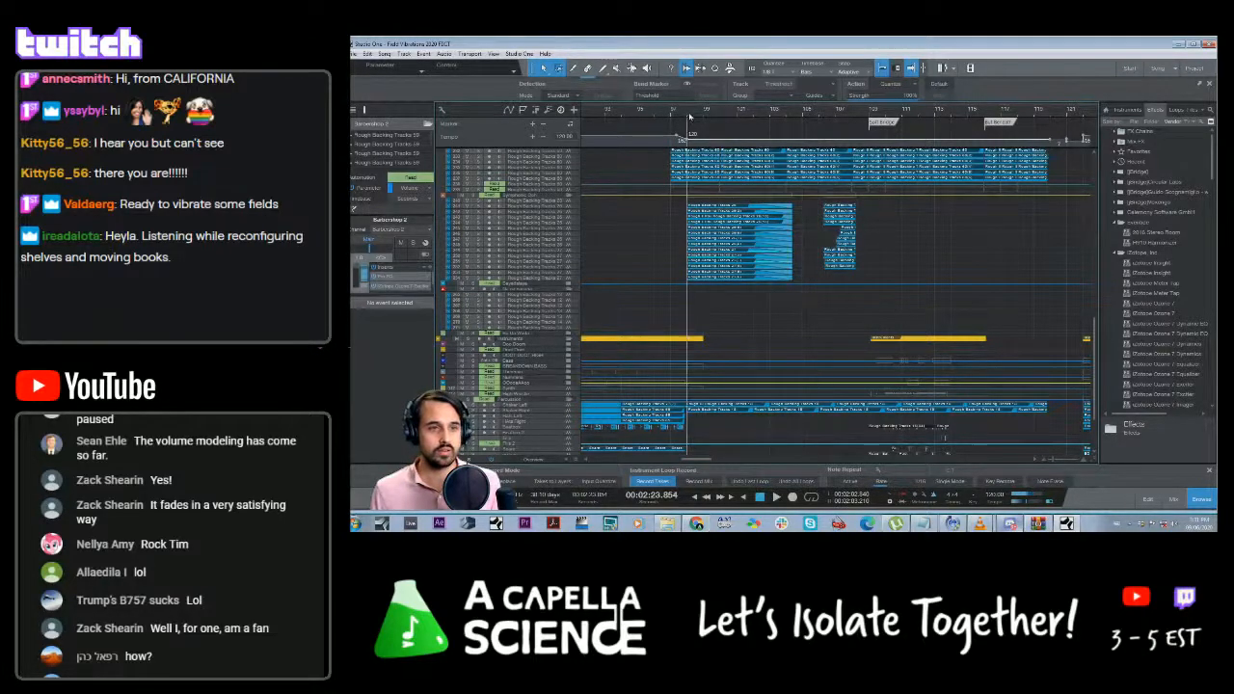
click(771, 114)
key(space)
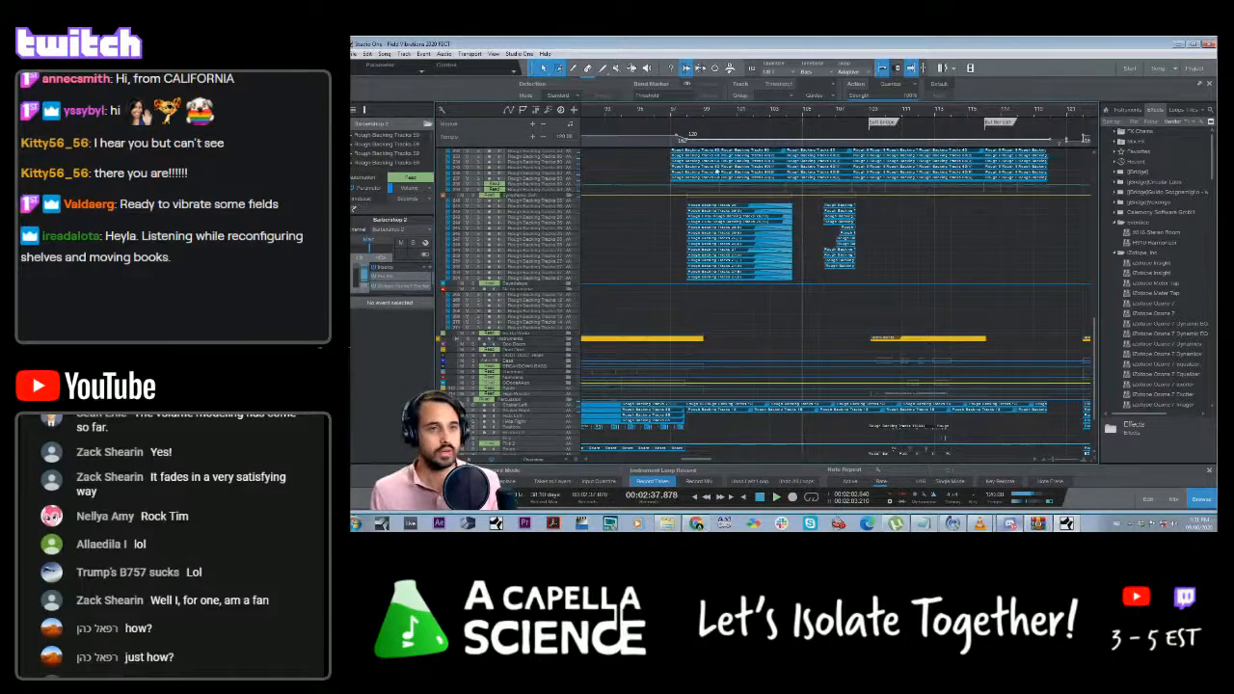
click(679, 114)
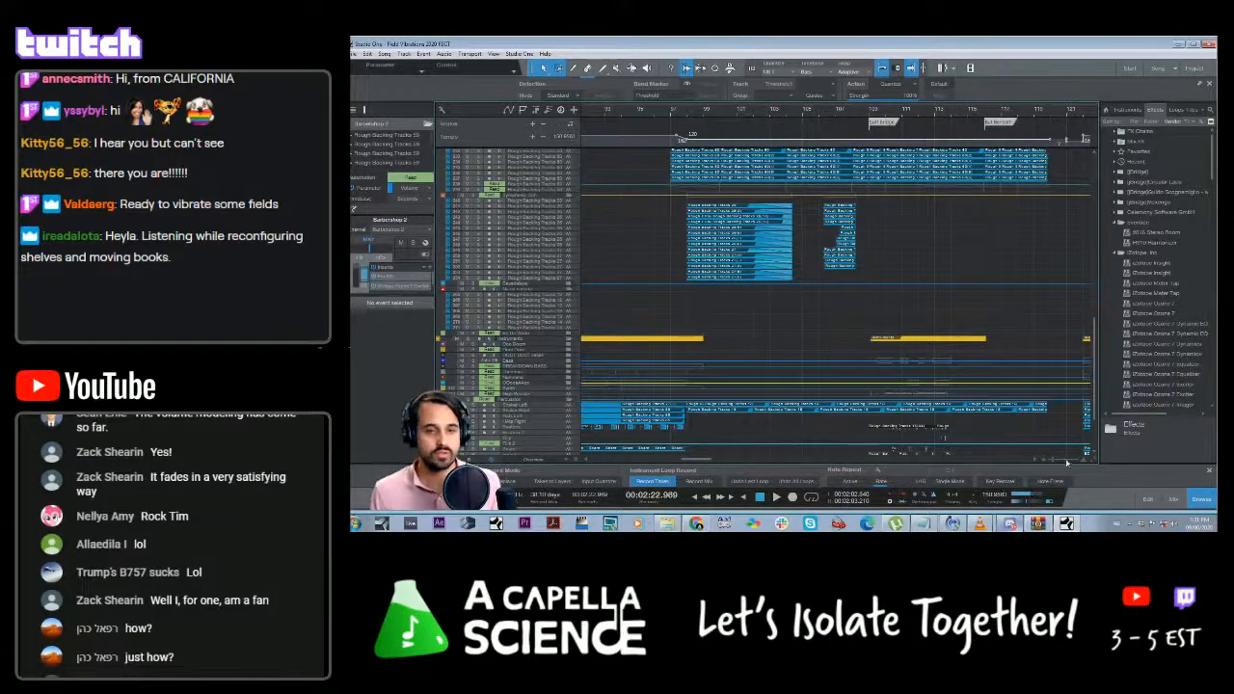
Zoom in on the start of the bridge and display the Low Bridge Ooh group's volume automation in place of its width envelope
drag(1053, 460, 1058, 461)
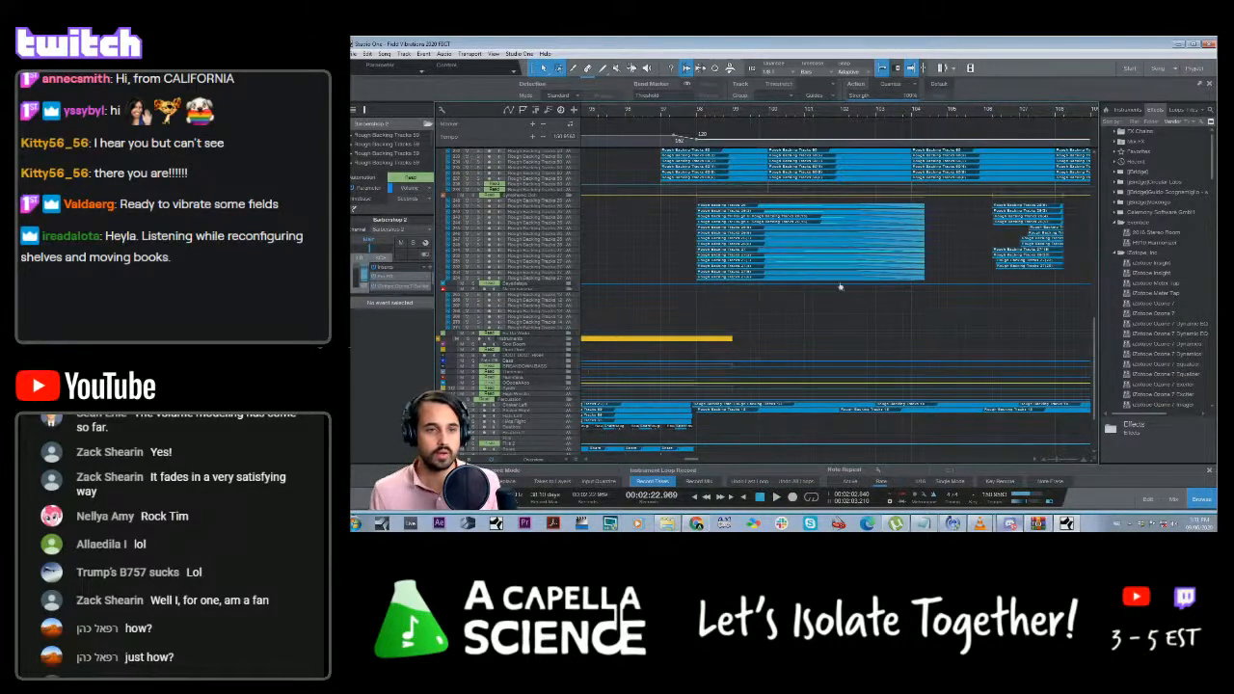
scroll(839, 287, down, 3)
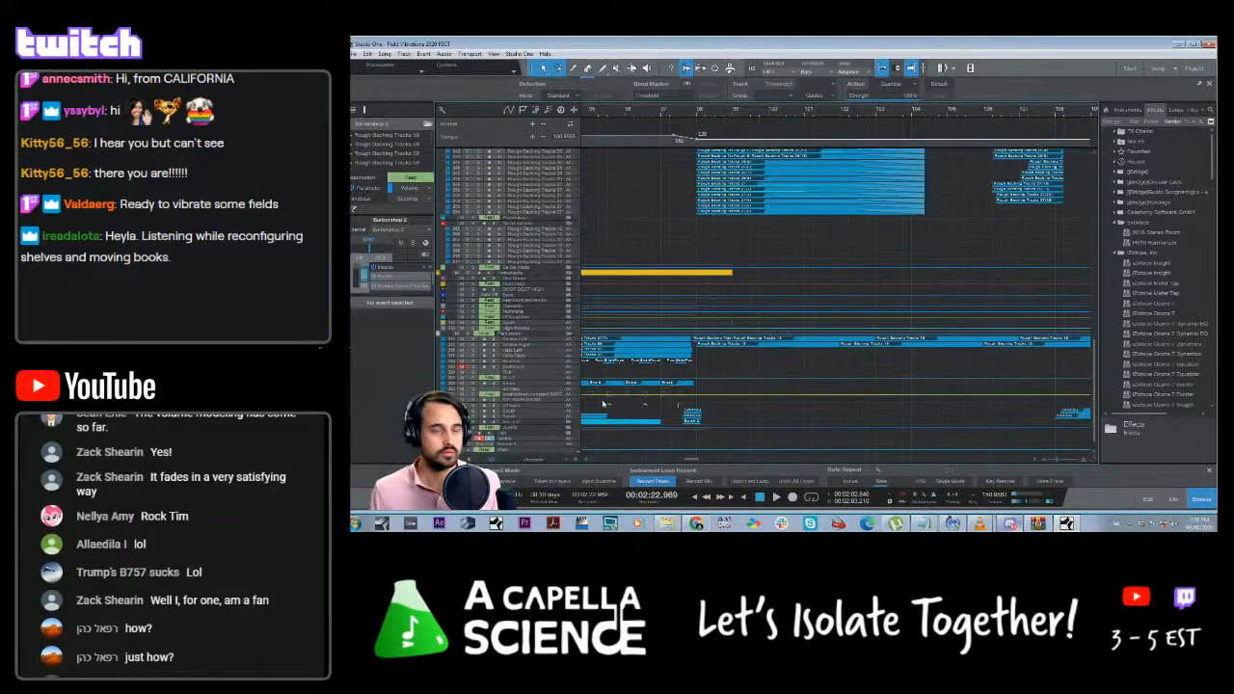
scroll(764, 273, up, 3)
scroll(760, 275, up, 10)
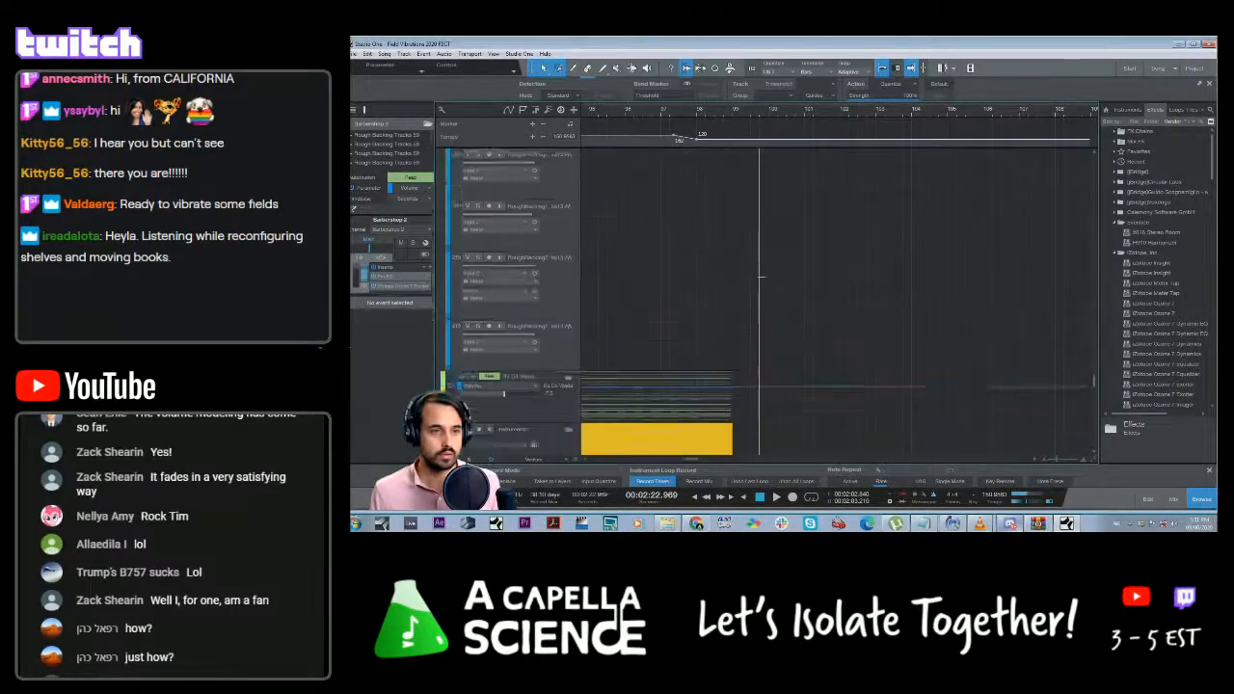
scroll(762, 280, down, 10)
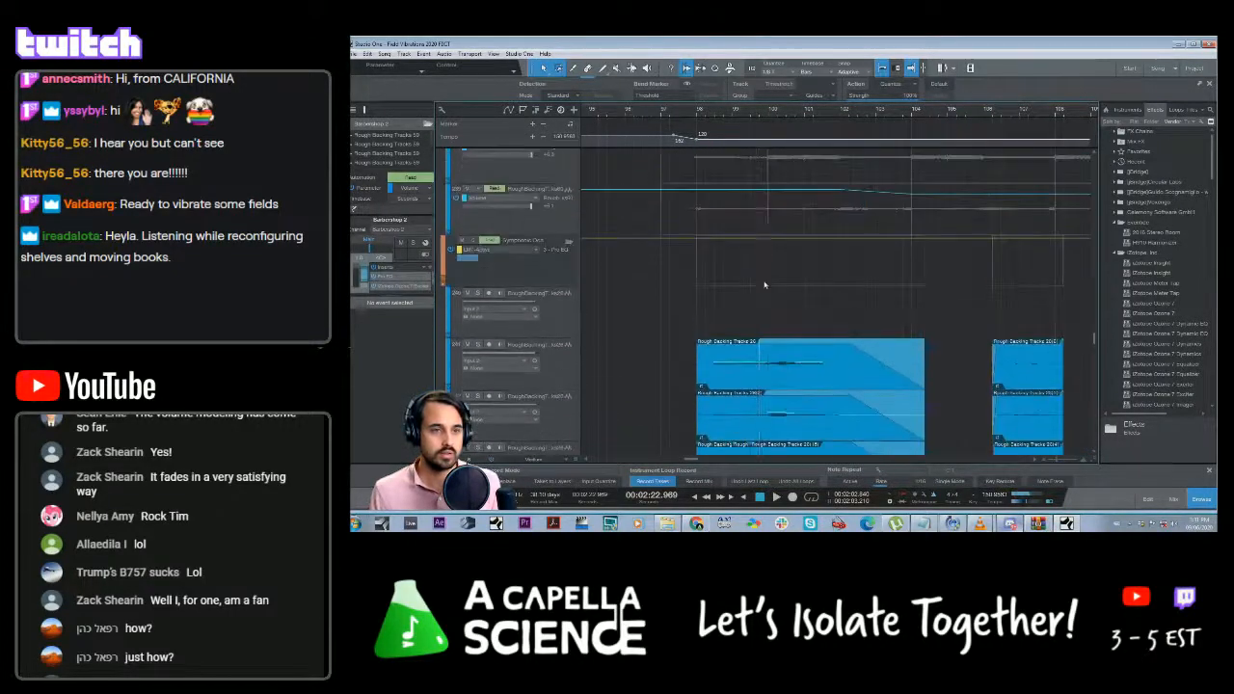
scroll(765, 285, down, 2)
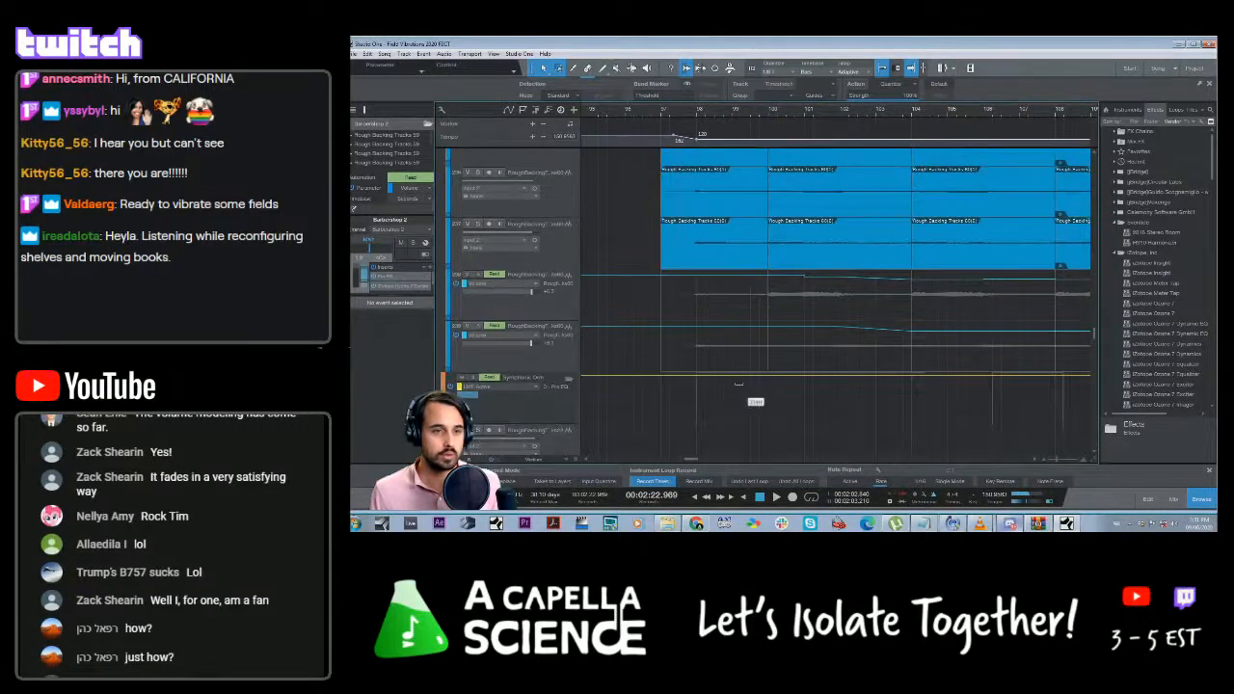
scroll(741, 381, up, 10)
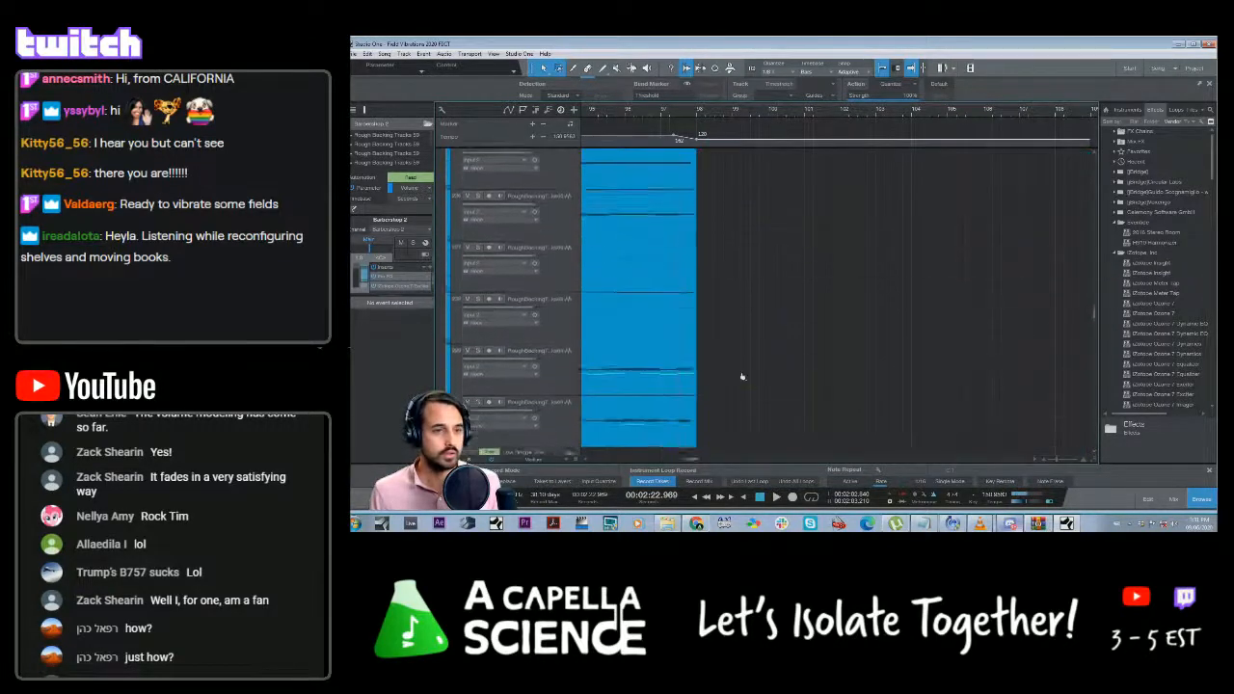
scroll(743, 375, down, 4)
click(529, 273)
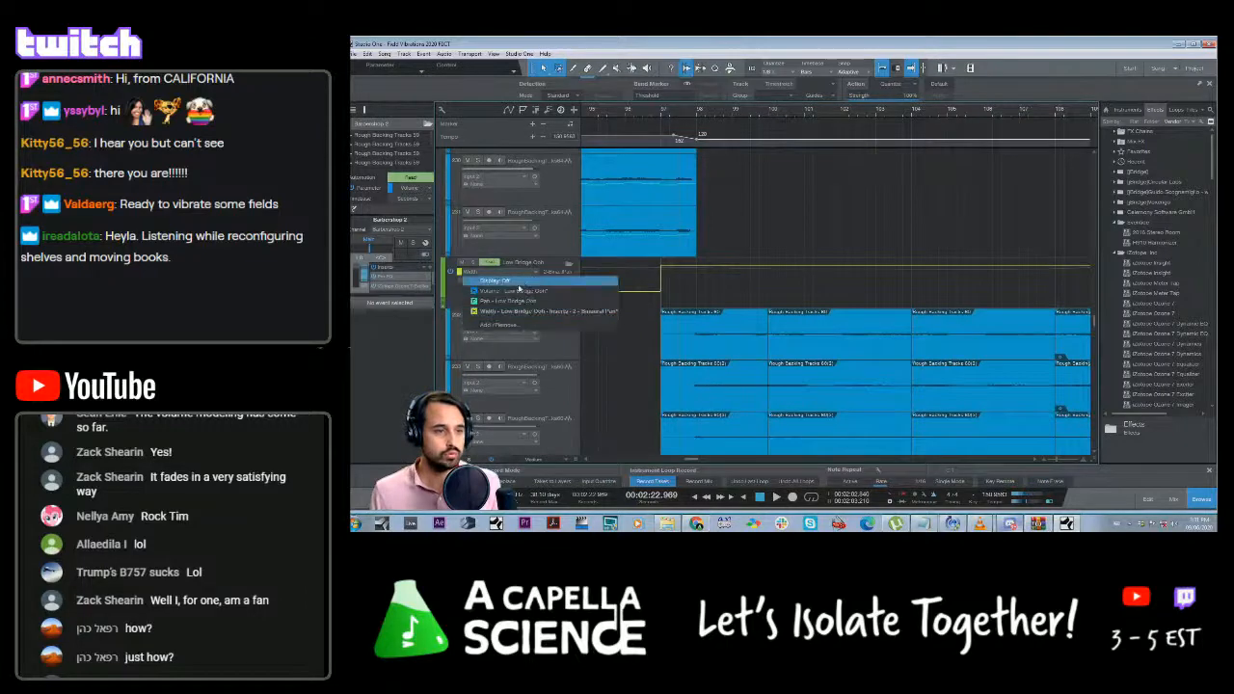
click(514, 290)
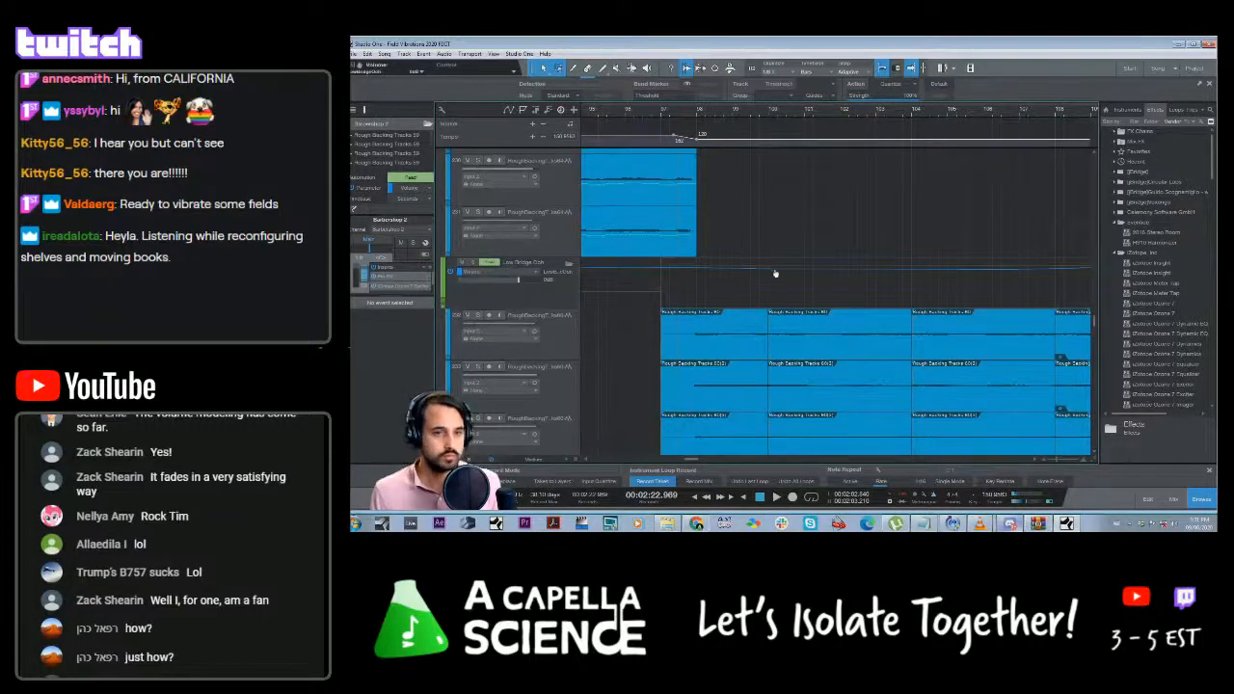
Enlarge the Low Bridge Ooh automation lane and audition the bridge opening with that group soloed, including from 00:02:19.630
scroll(775, 260, down, 1)
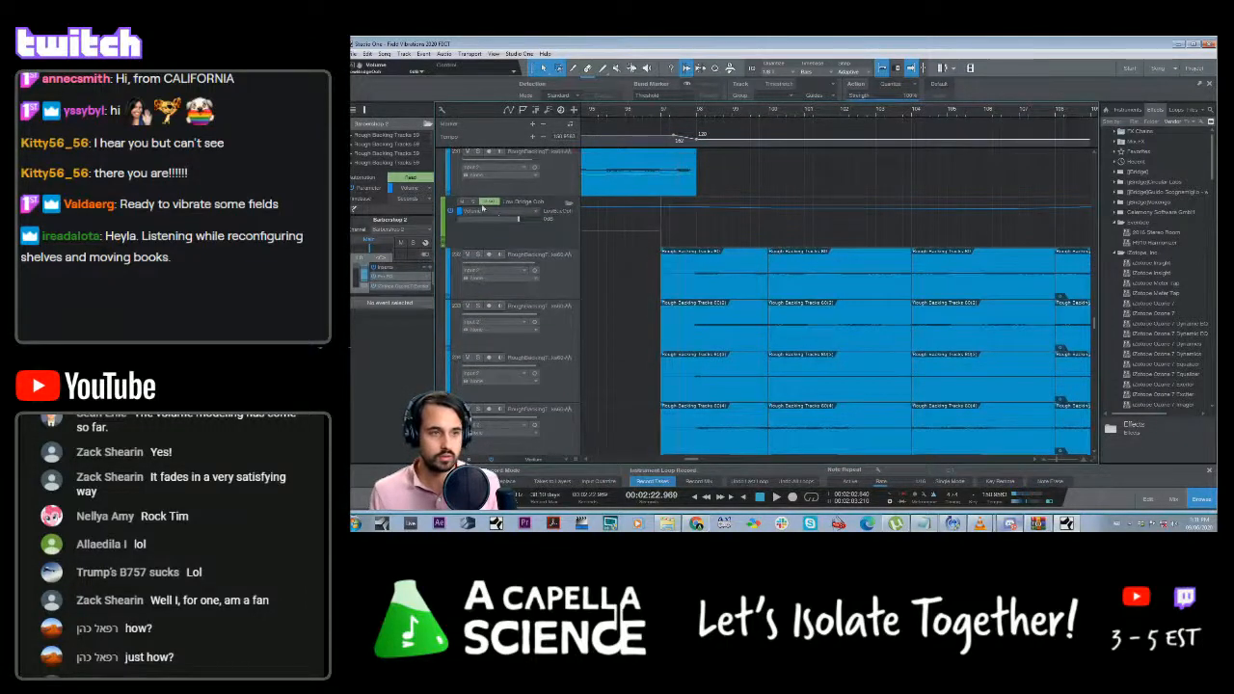
click(473, 202)
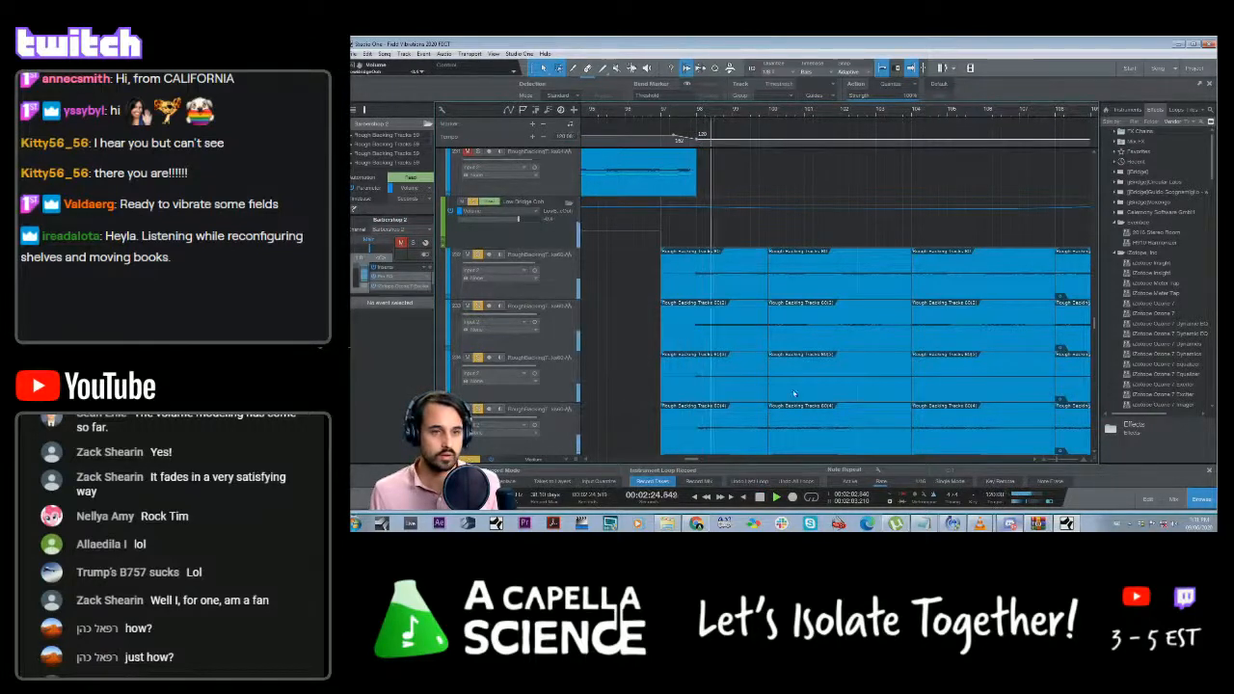
scroll(792, 390, down, 3)
scroll(779, 347, up, 5)
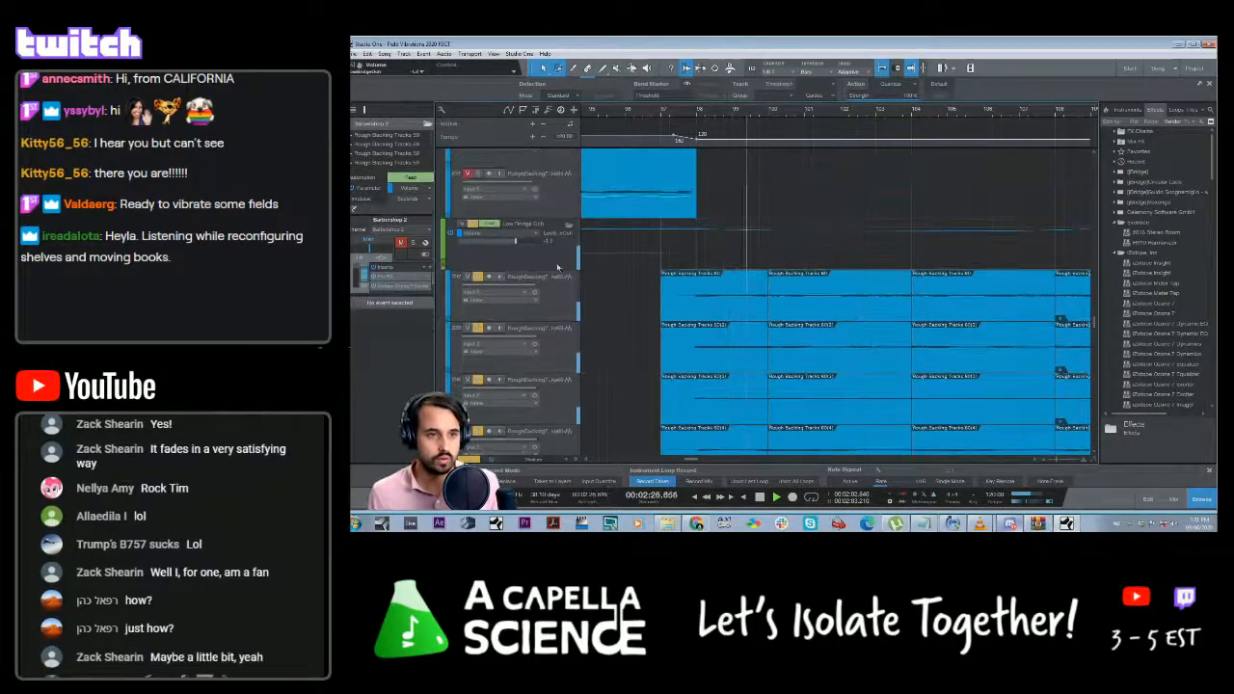
drag(553, 274, 553, 459)
scroll(754, 352, down, 2)
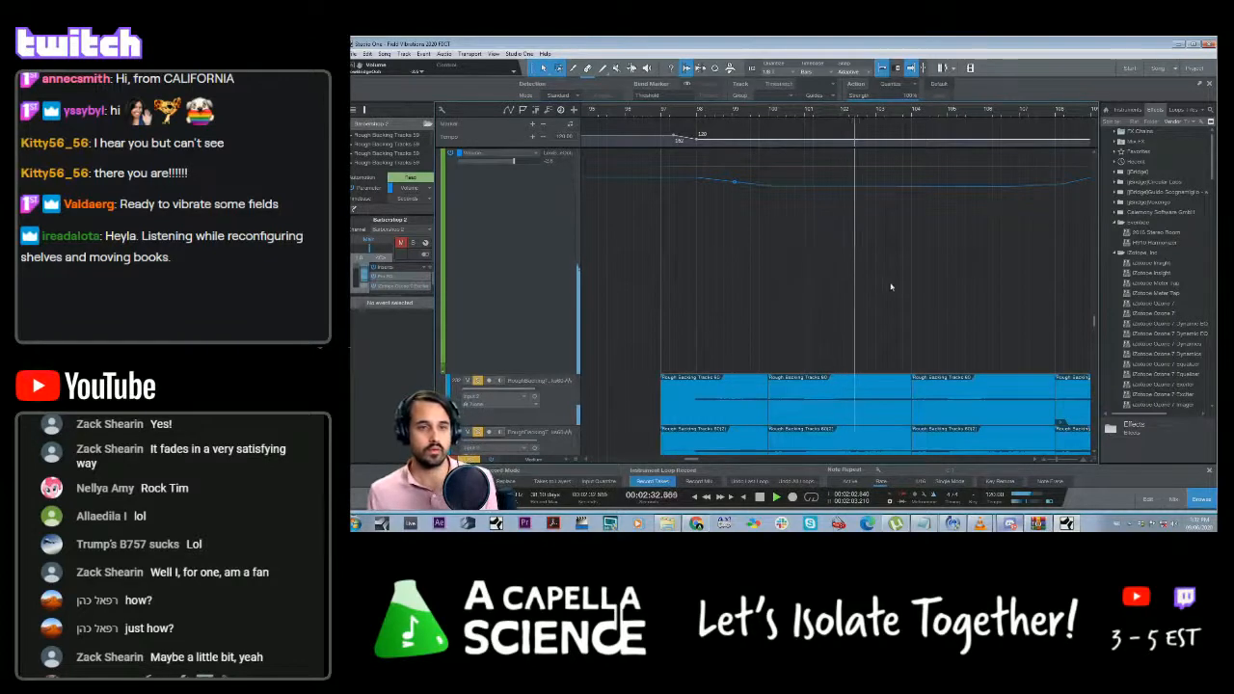
click(604, 124)
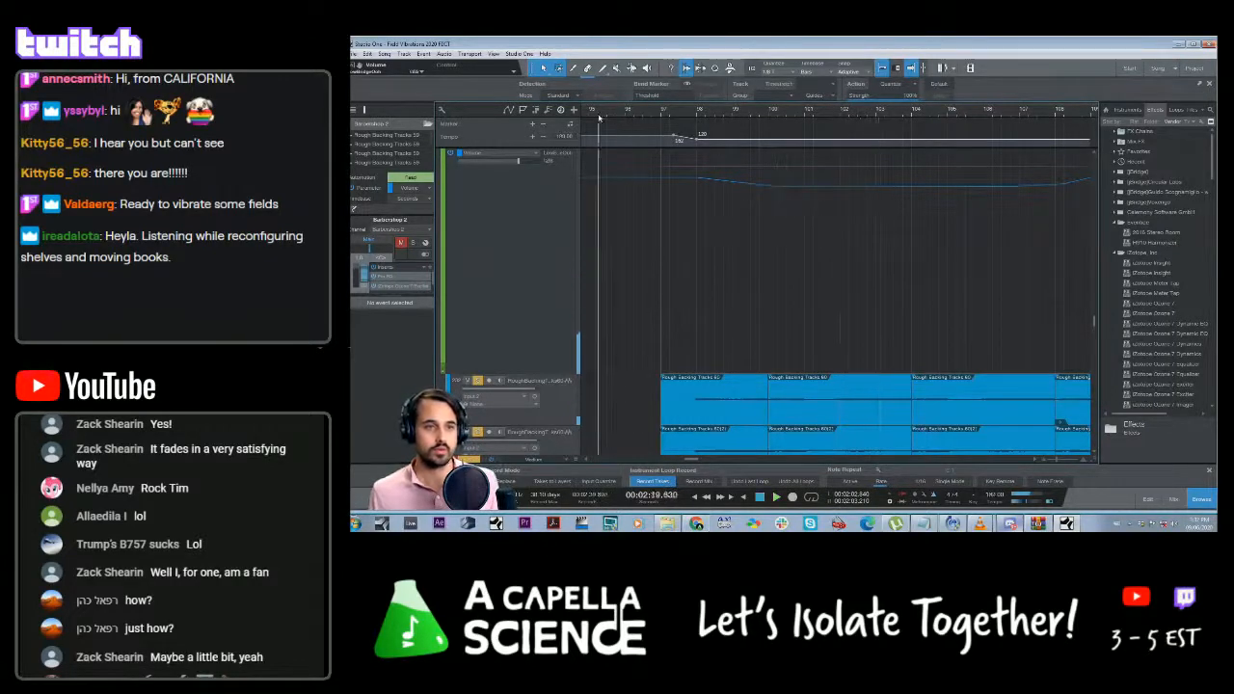
scroll(592, 192, up, 2)
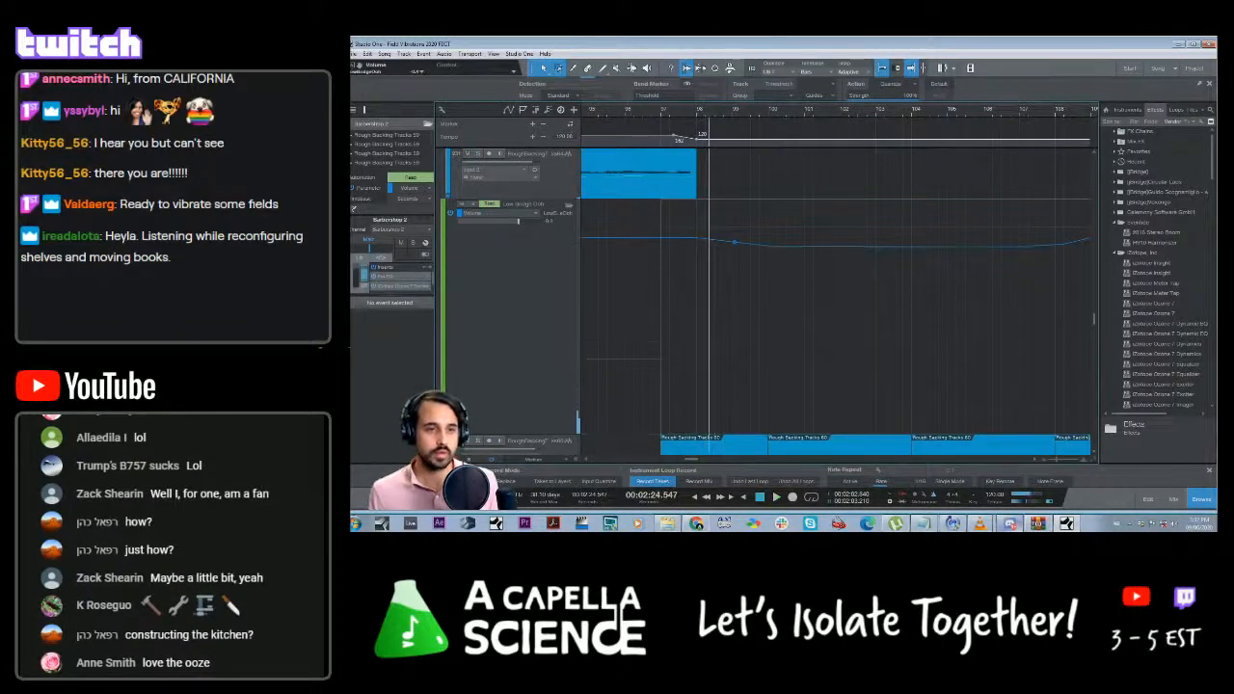
Shape the Low Bridge Ooh volume envelope with a slightly lowered point at bar 98, where the 120 bpm bridge begins
mouse_move(691, 240)
mouse_down()
mouse_move(700, 257)
mouse_move(696, 242)
mouse_up()
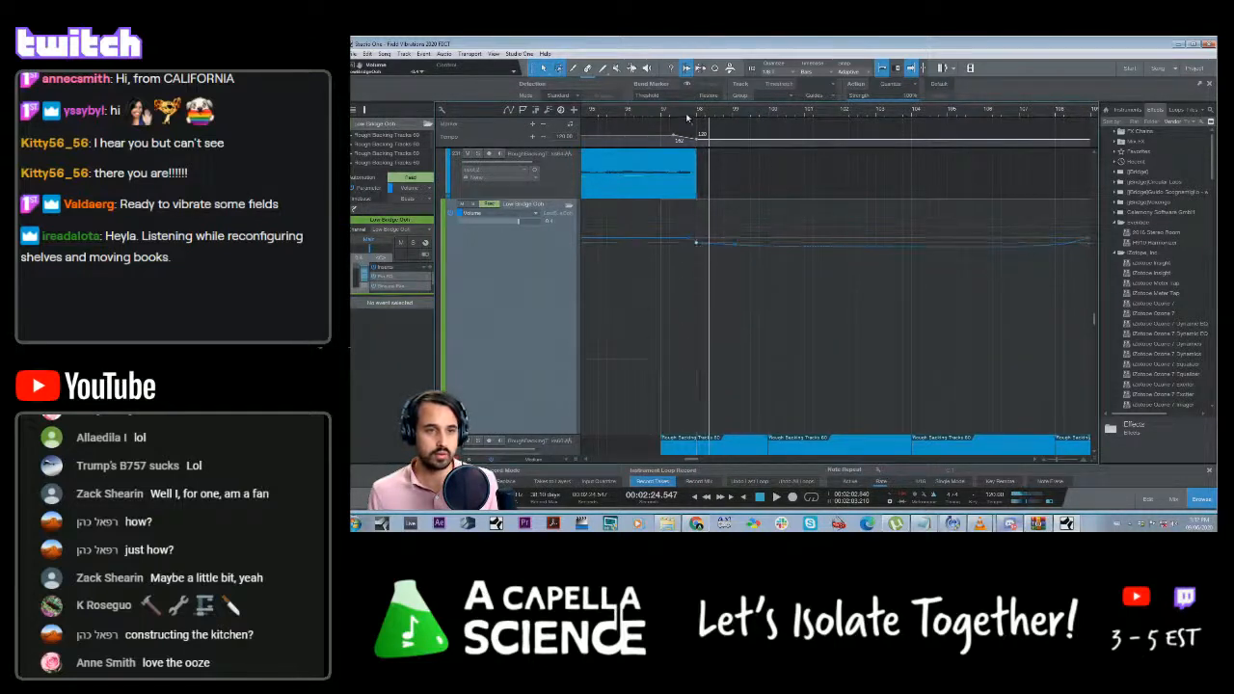
key(space)
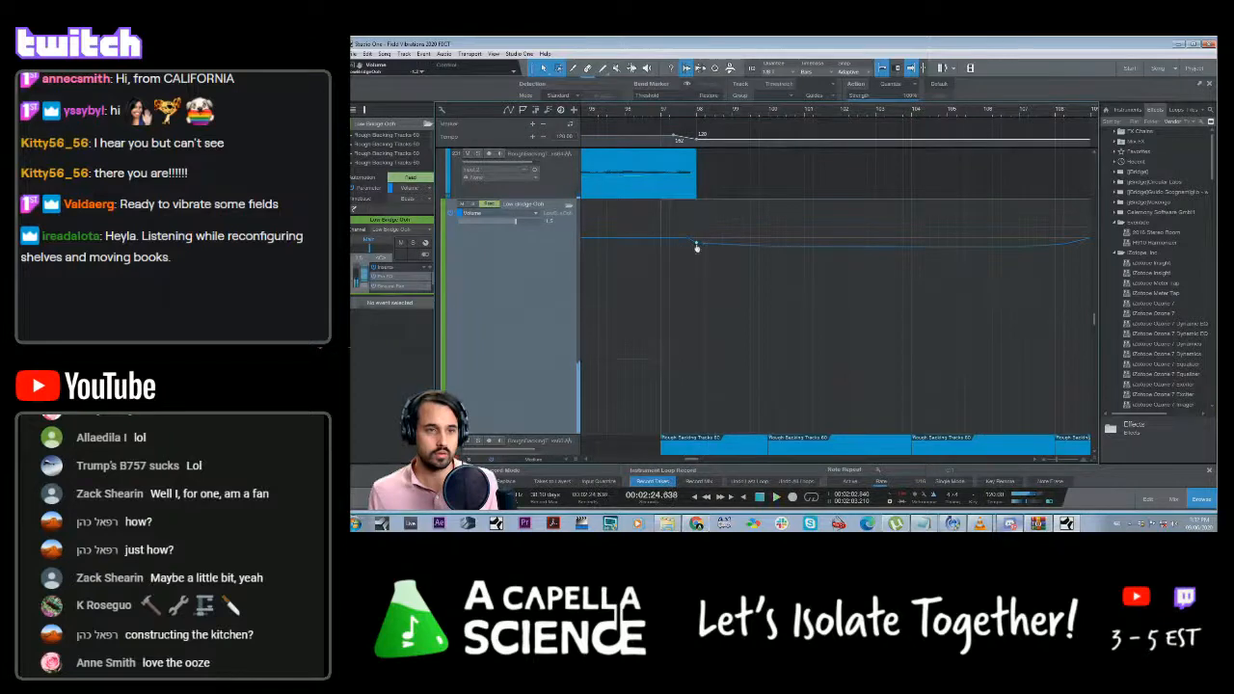
drag(697, 246, 698, 252)
Play the bridge while soloing the upper of the two volume-automated backing tracks above Symphonic Ooh, and turn its solo off
scroll(744, 297, down, 5)
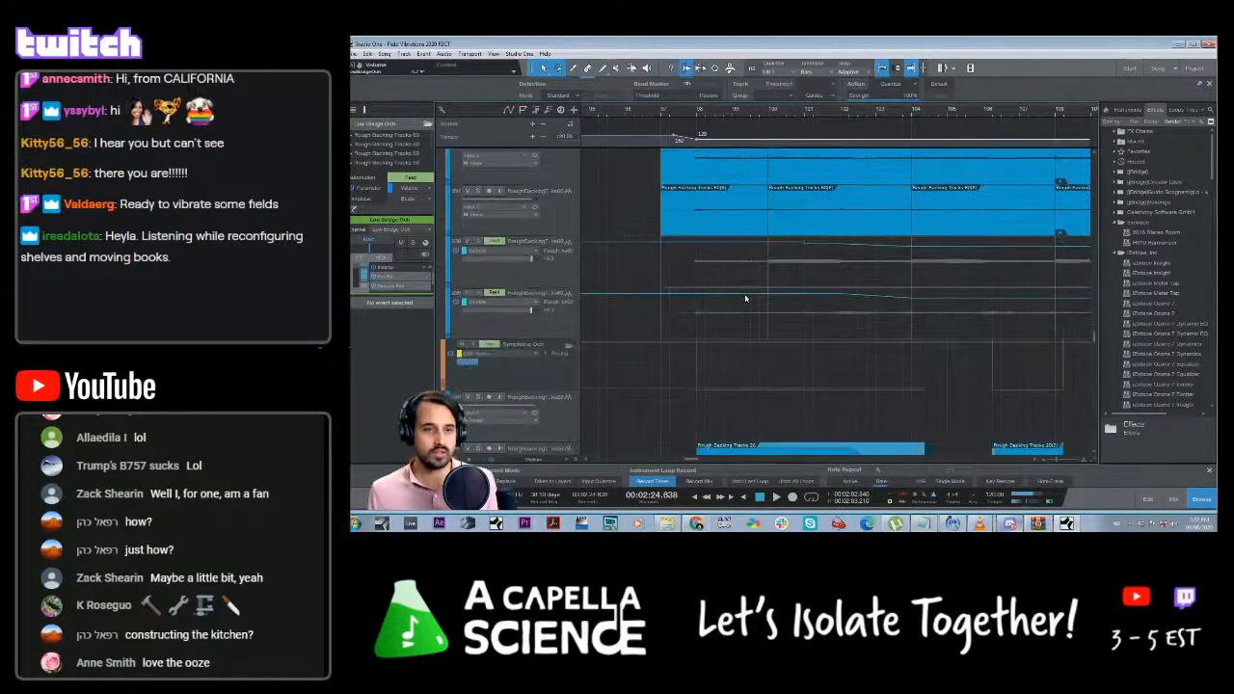
scroll(744, 298, up, 1)
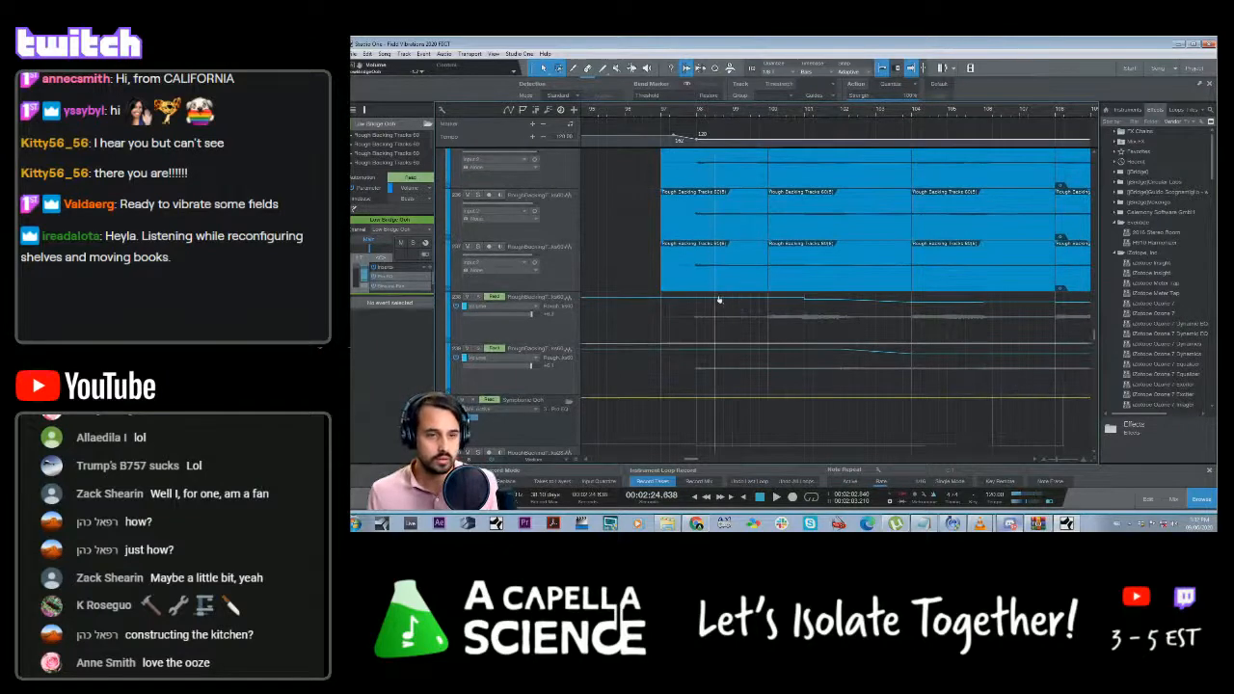
key(space)
click(477, 298)
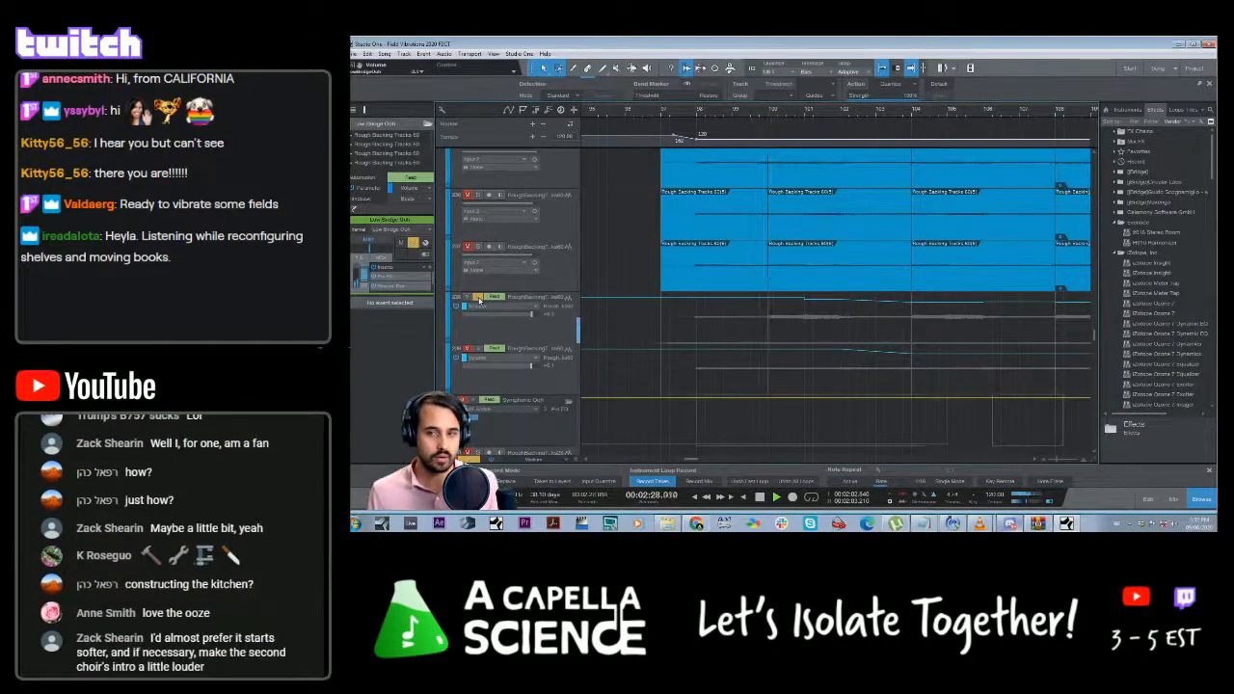
click(477, 297)
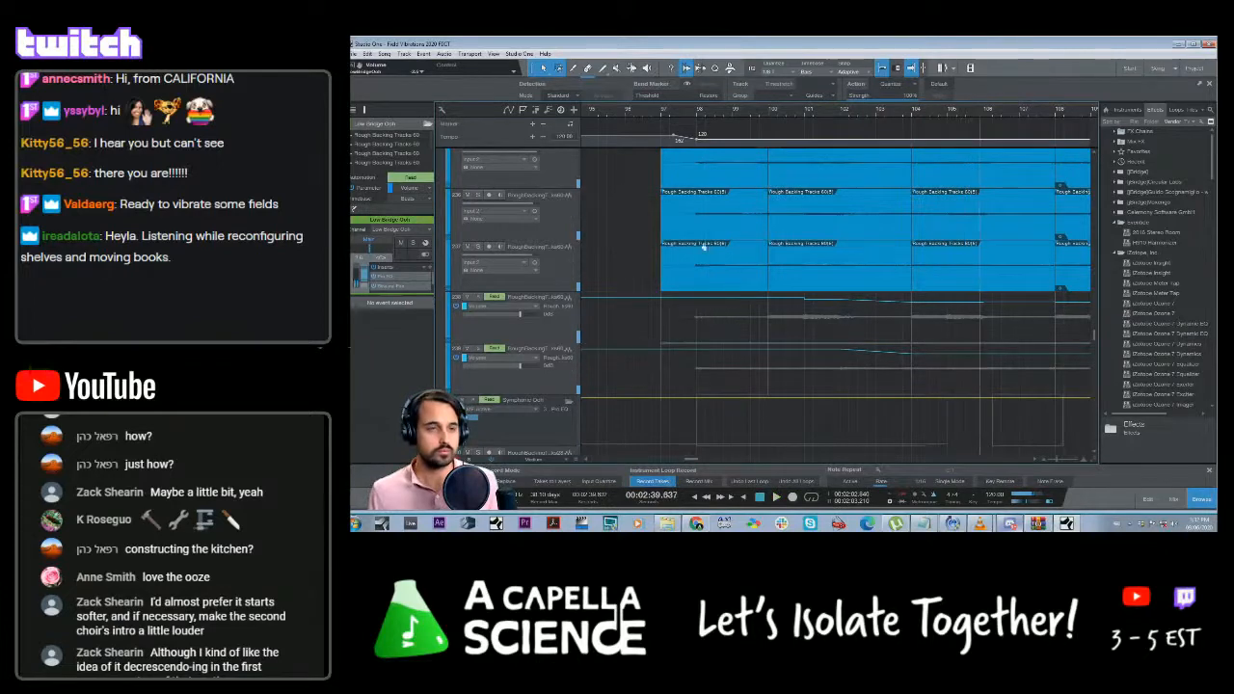
Add volume points at bar 98 on the two automated backing tracks above Symphonic Ooh and lower their envelopes up to about bar 102
scroll(697, 300, down, 1)
drag(697, 262, 698, 263)
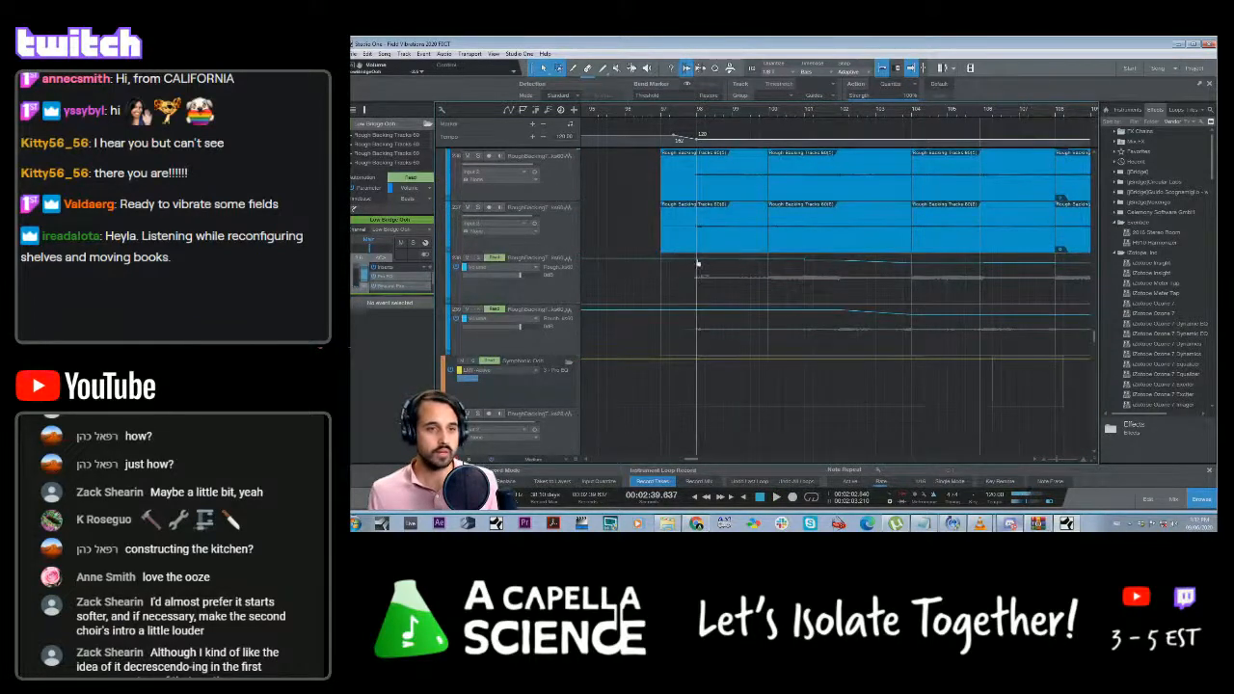
click(696, 262)
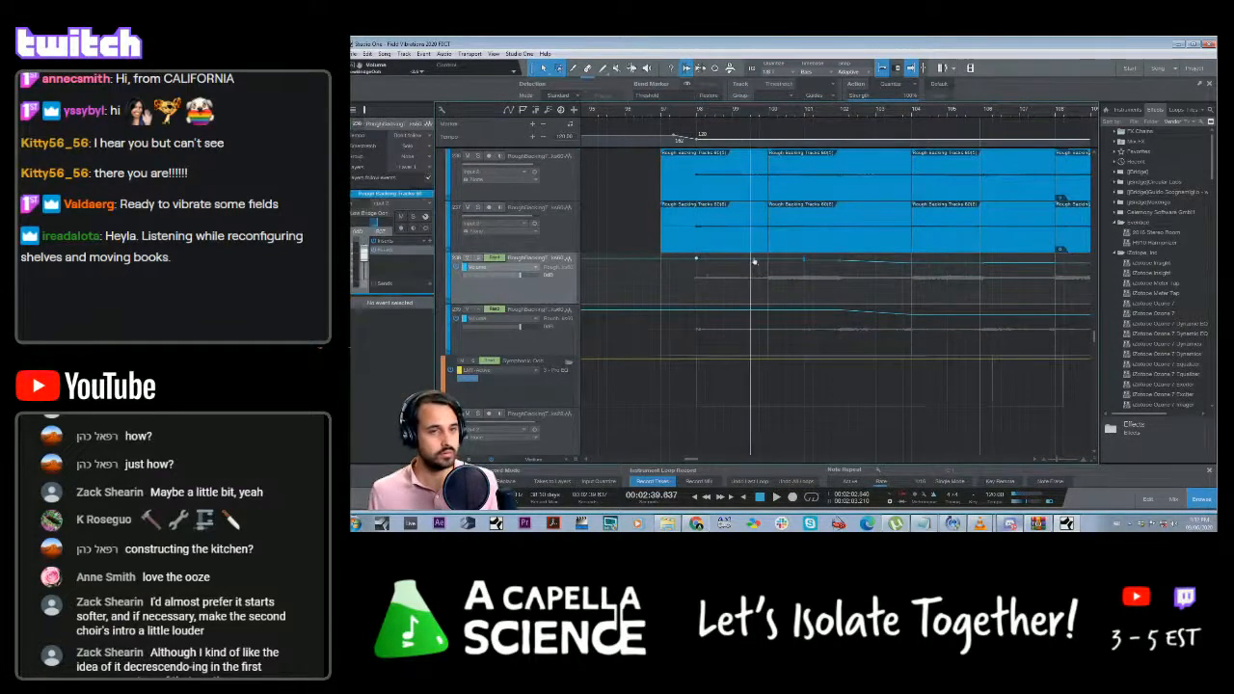
click(696, 310)
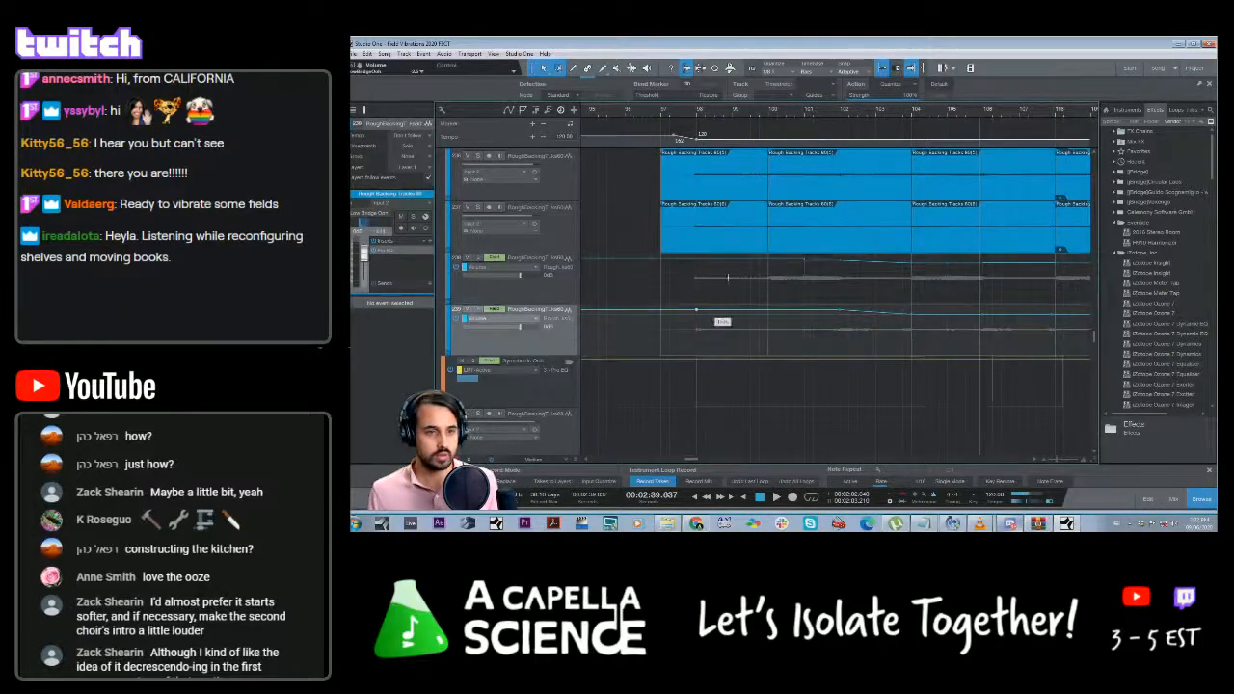
drag(740, 254, 740, 258)
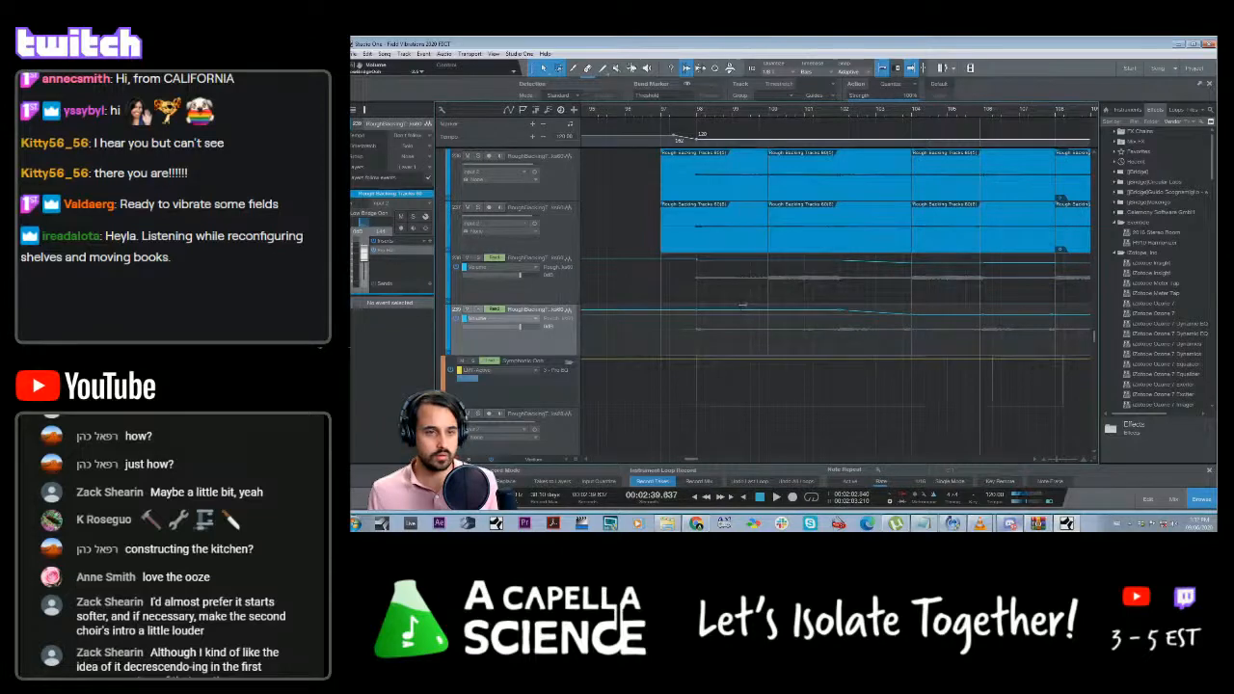
drag(742, 305, 742, 311)
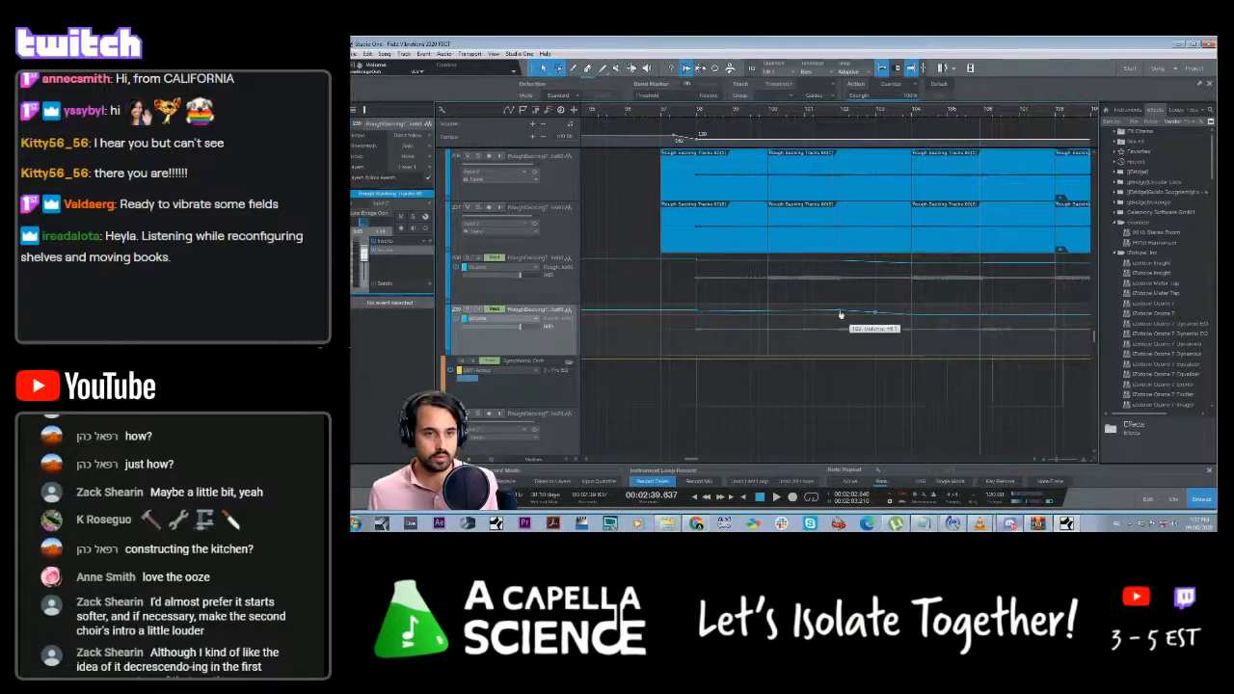
drag(840, 310, 839, 310)
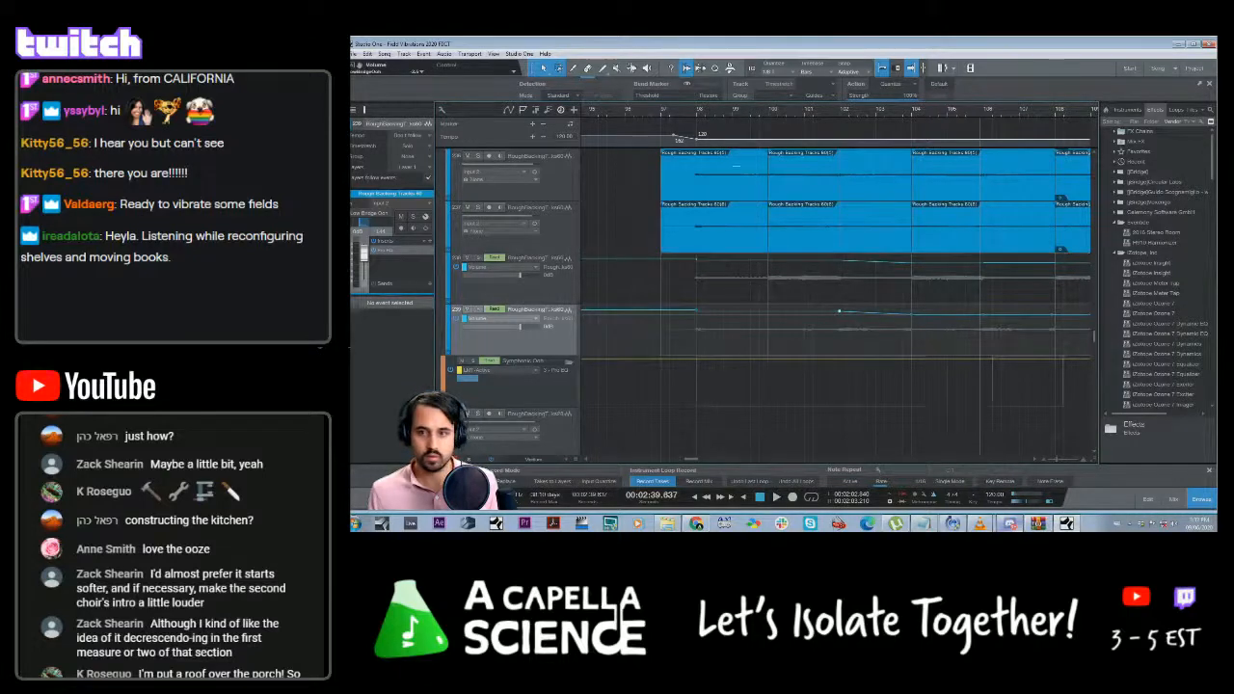
Play back the bridge opening with the revised volume envelopes, including a longer pass from 00:02:21.111
click(682, 120)
key(space)
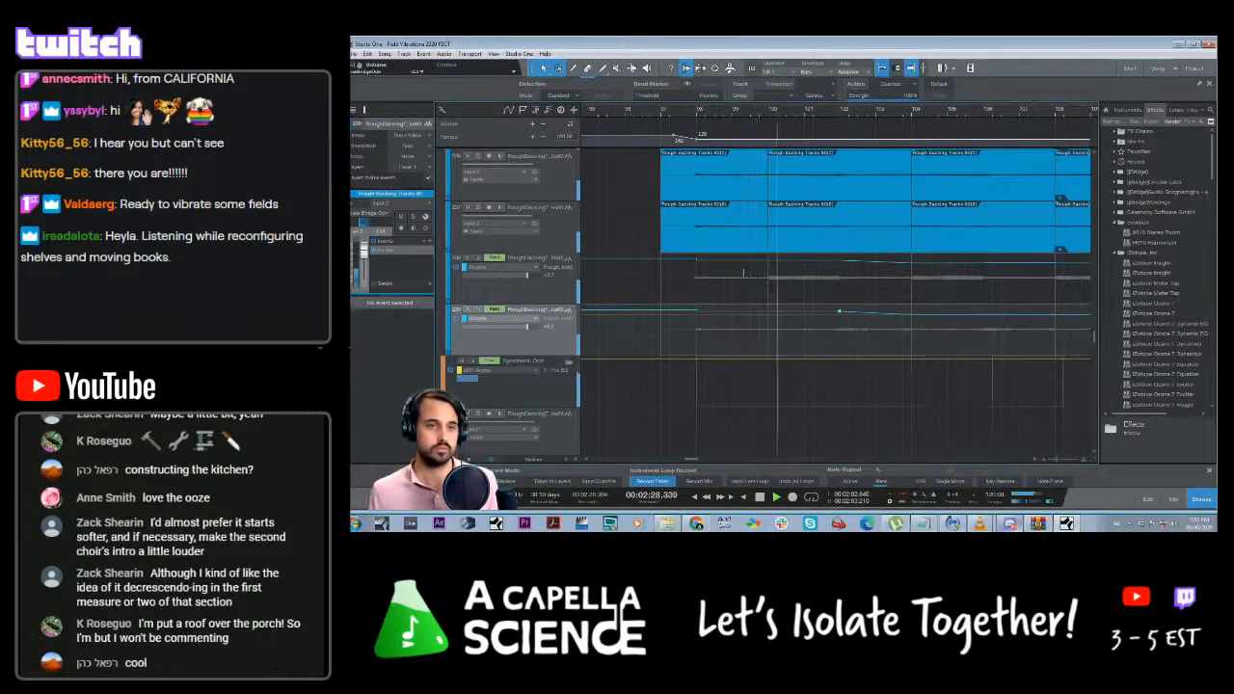
key(space)
click(636, 115)
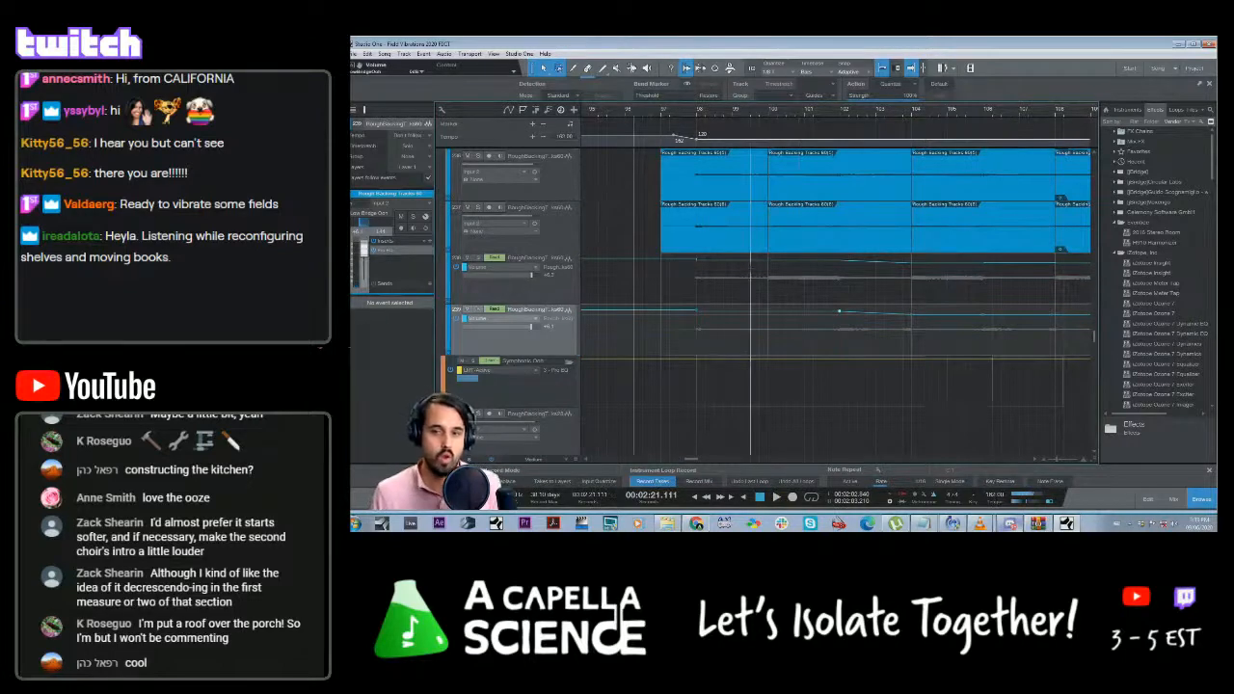
key(space)
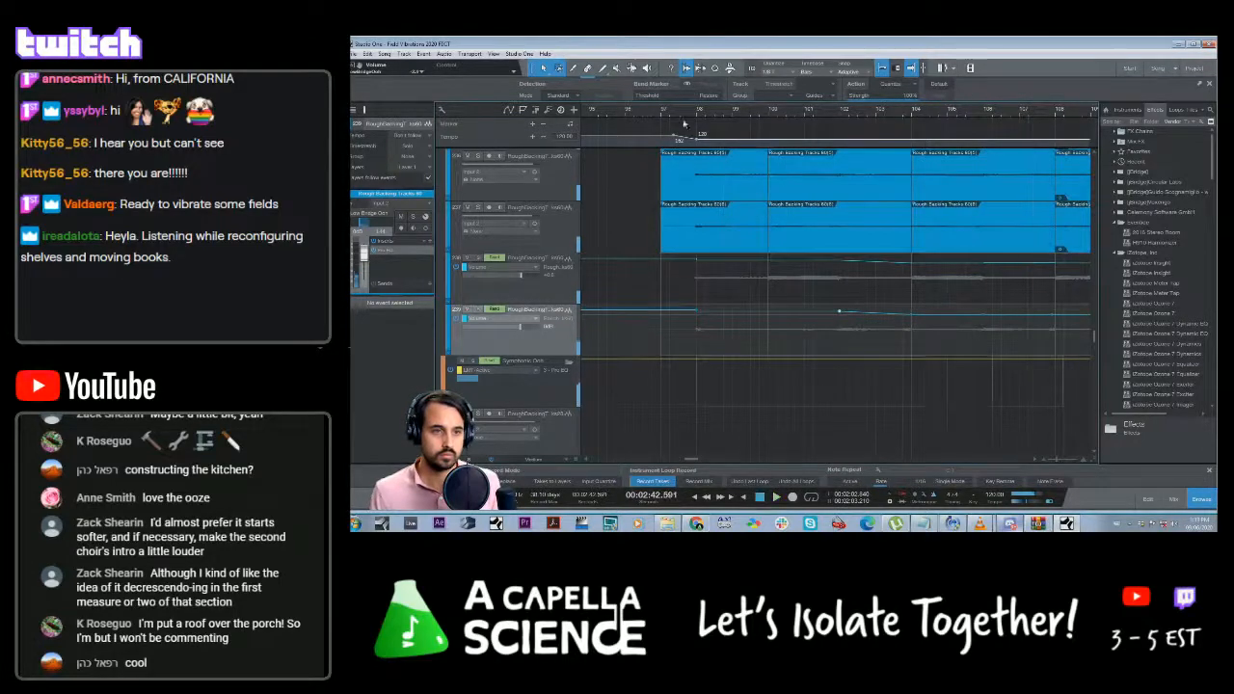
scroll(710, 292, down, 3)
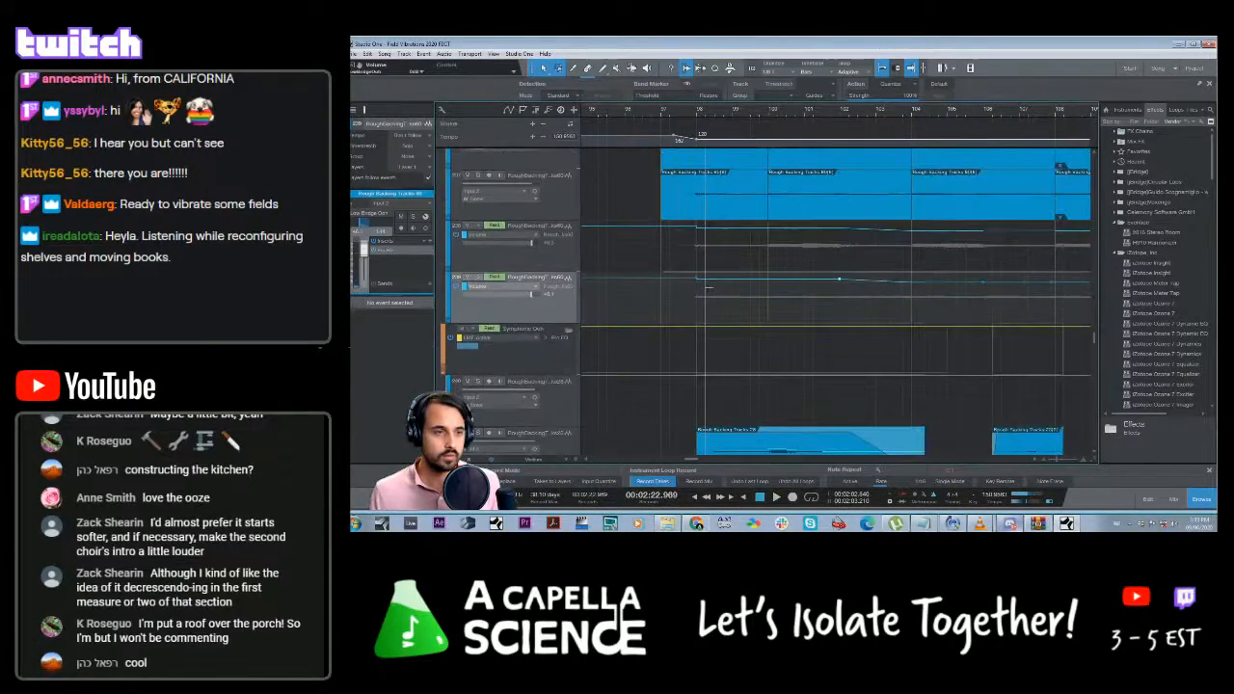
Play the bridge opening with Symphonic Ooh briefly soloed, and examine the backing tracks in its folder
scroll(709, 292, down, 1)
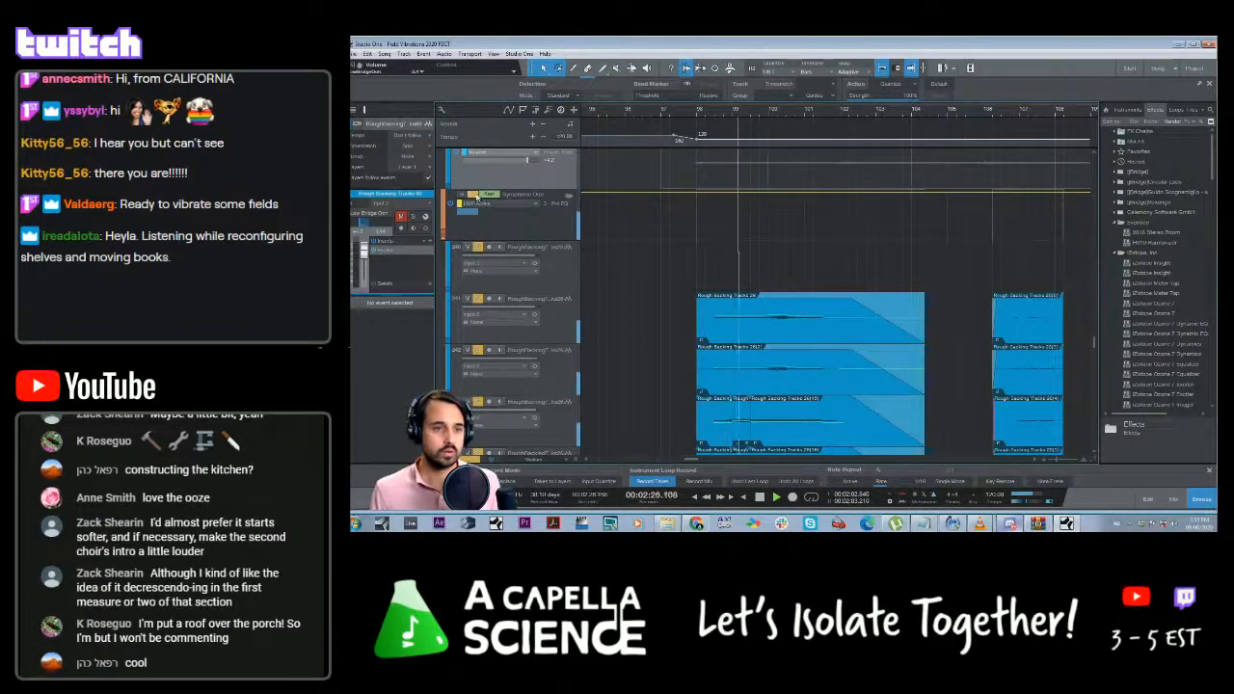
click(704, 116)
scroll(764, 262, down, 2)
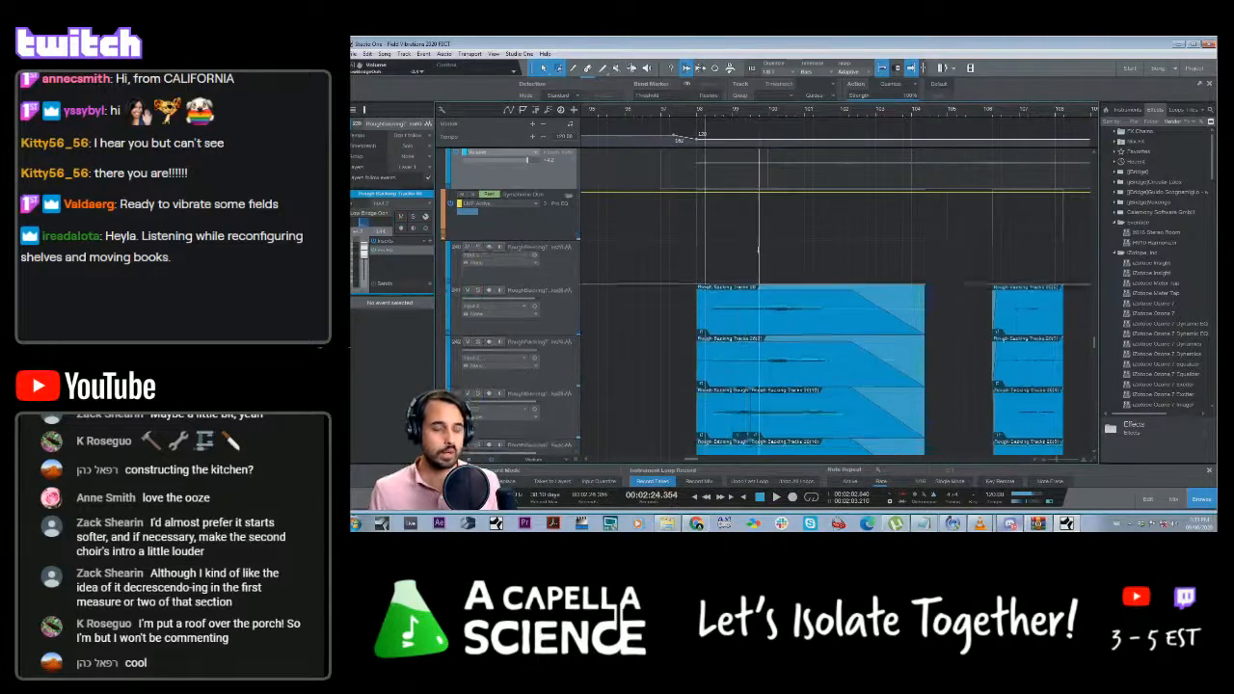
scroll(765, 267, up, 6)
scroll(766, 265, down, 4)
scroll(765, 266, down, 5)
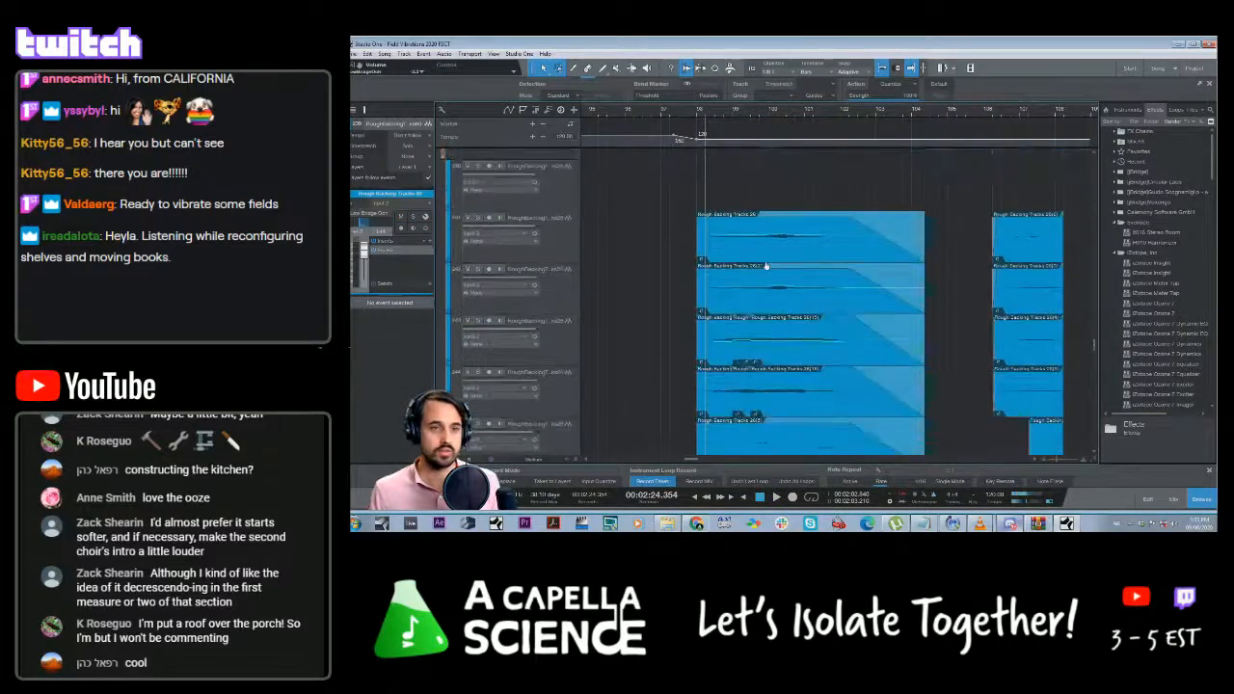
key(space)
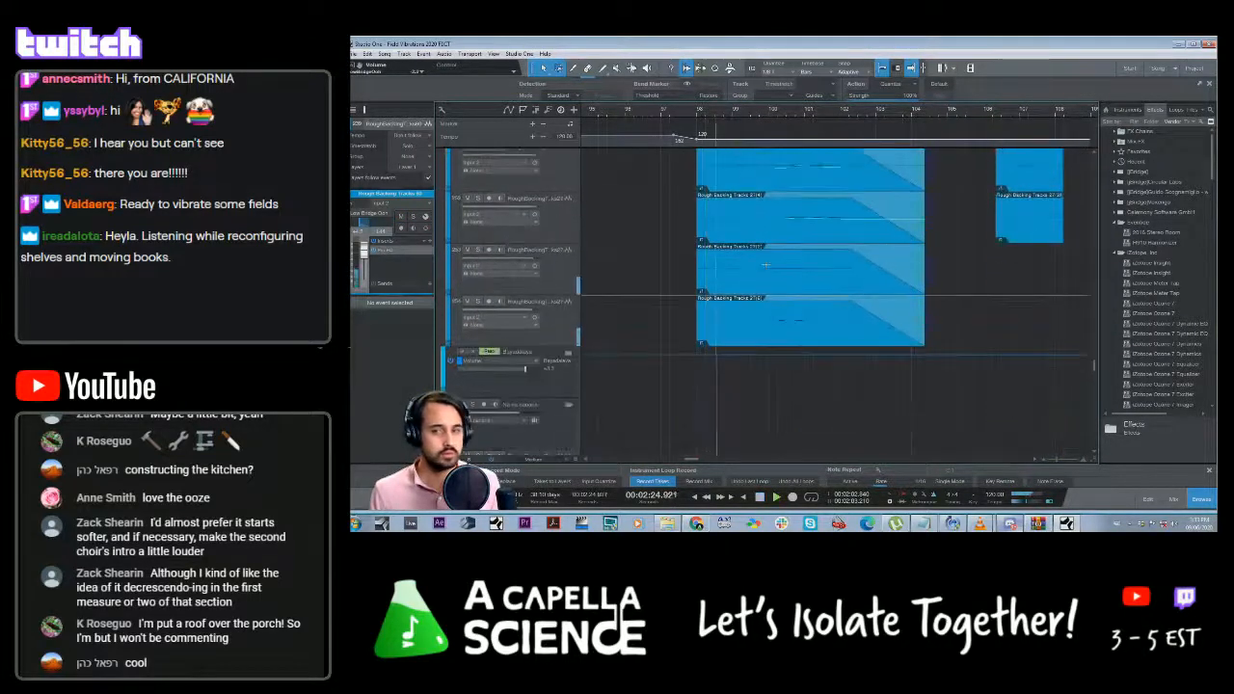
scroll(766, 267, up, 6)
key(space)
scroll(766, 267, up, 8)
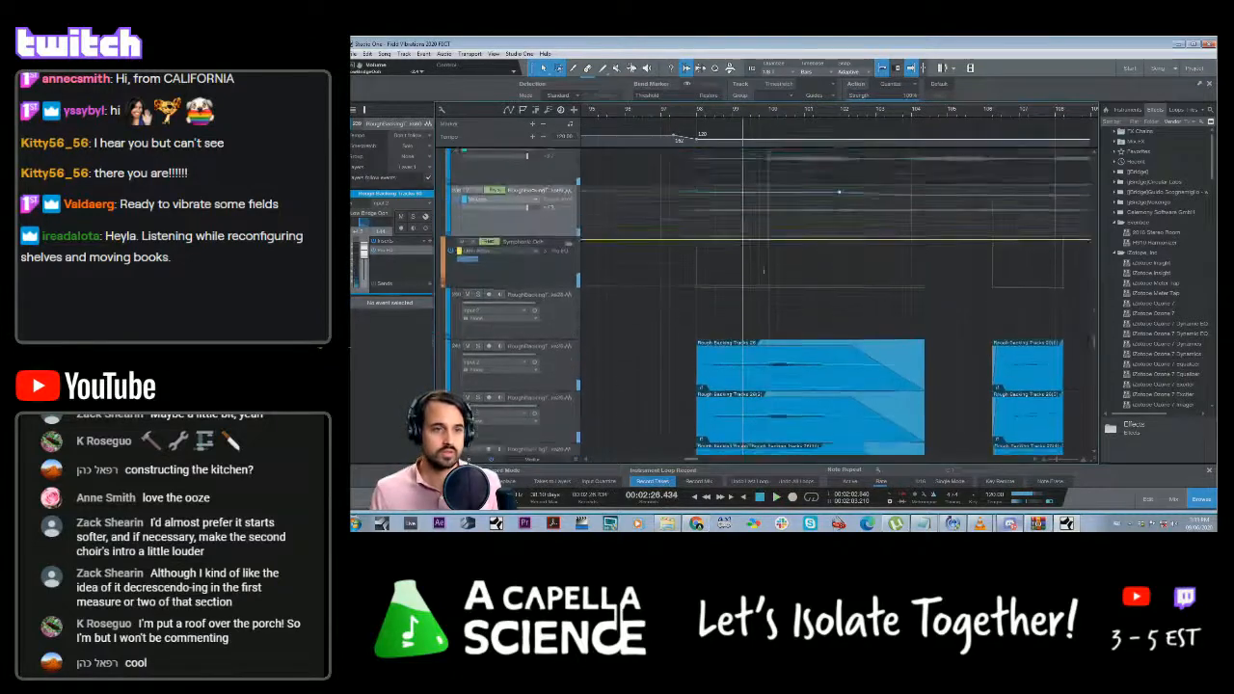
scroll(742, 328, up, 8)
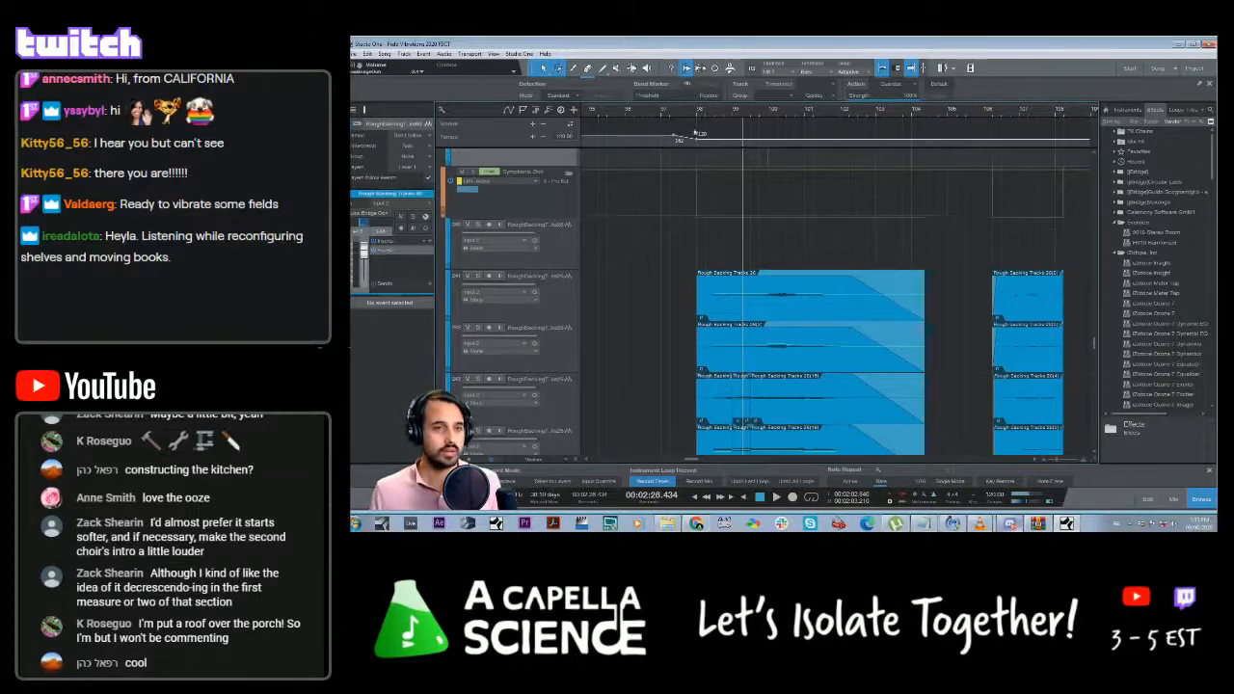
Return playback to bar 98, open the iZotope Ozone 7 Exciter among the Symphonic Ooh inserts, and dismiss its preset manager
click(694, 117)
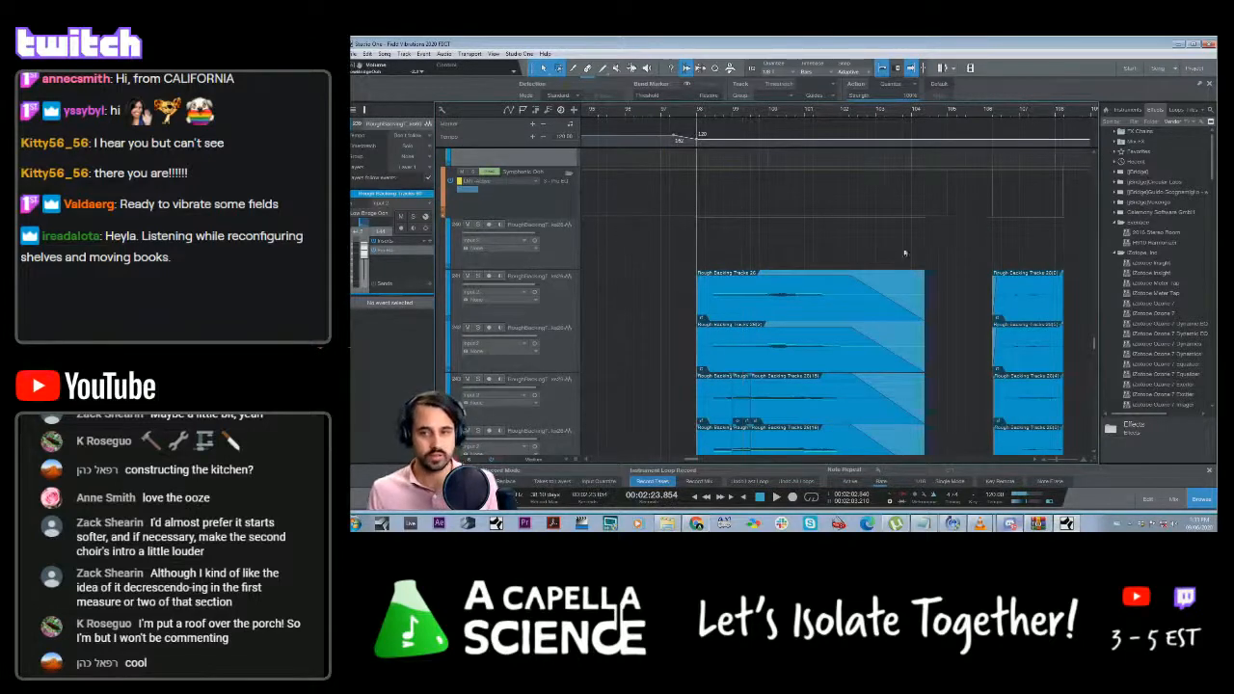
double_click(553, 214)
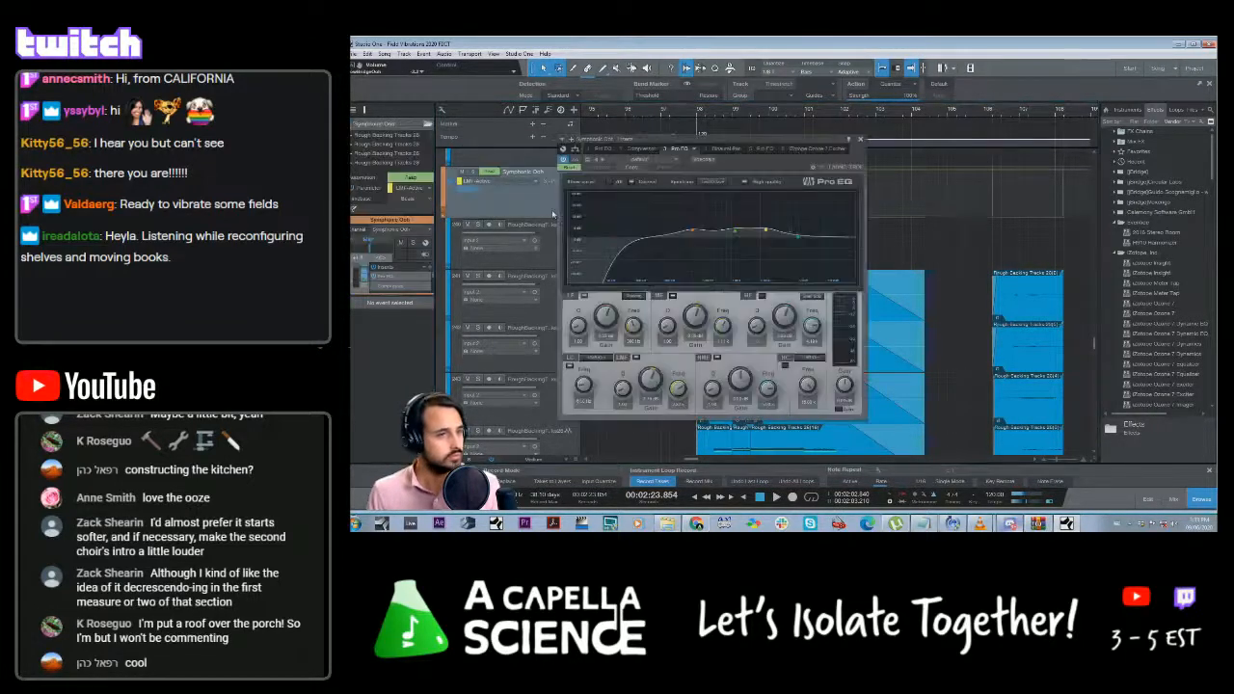
drag(819, 142, 900, 149)
click(892, 156)
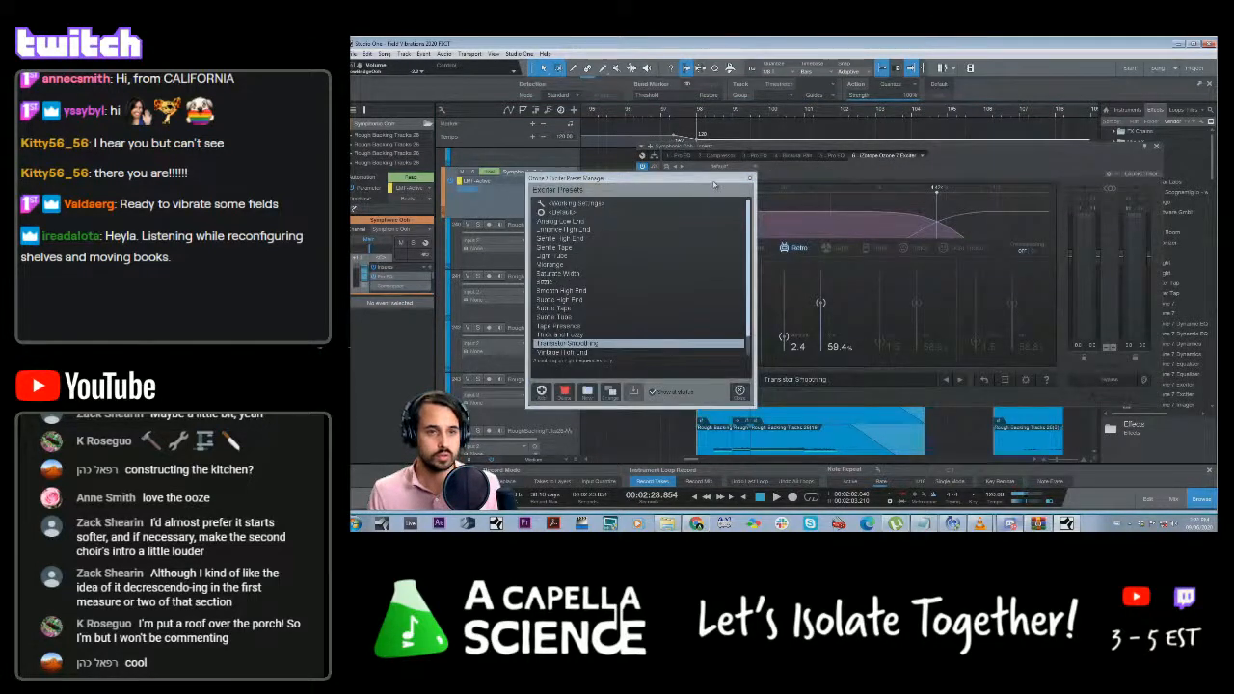
drag(714, 183, 732, 192)
click(769, 189)
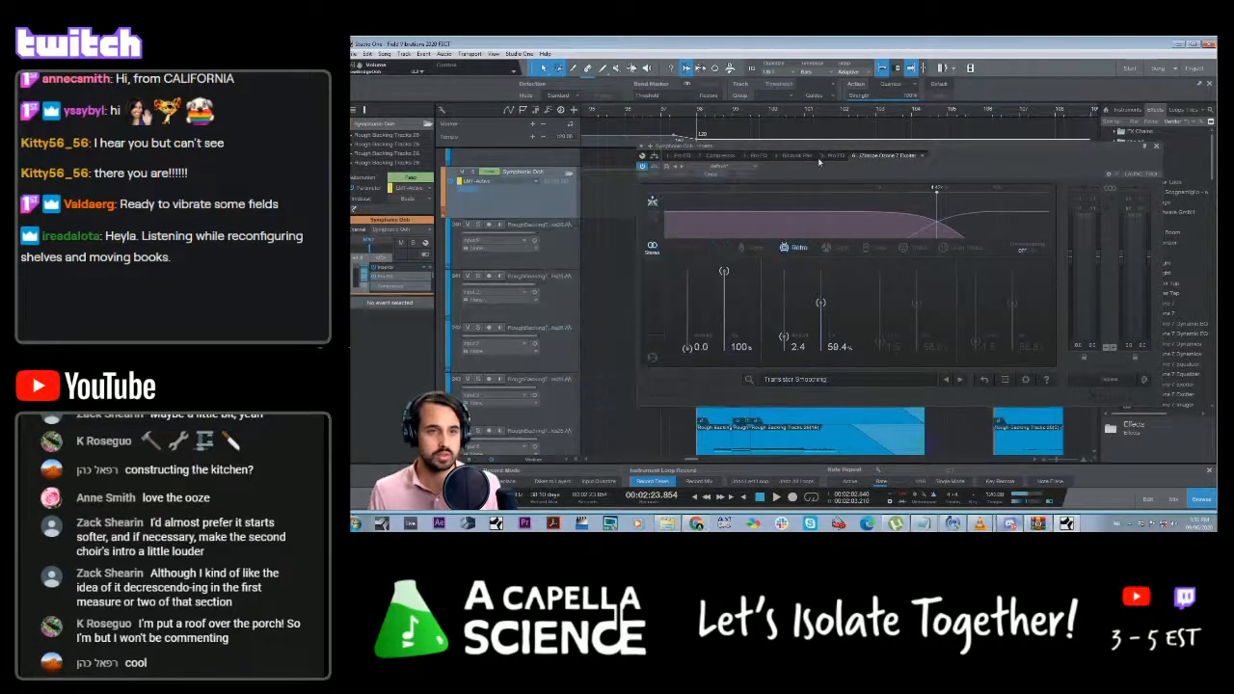
drag(926, 154, 839, 255)
Play the bridge while raising the exciter's high-band amount to 6.3, and close the Symphonic Ooh inserts window
key(space)
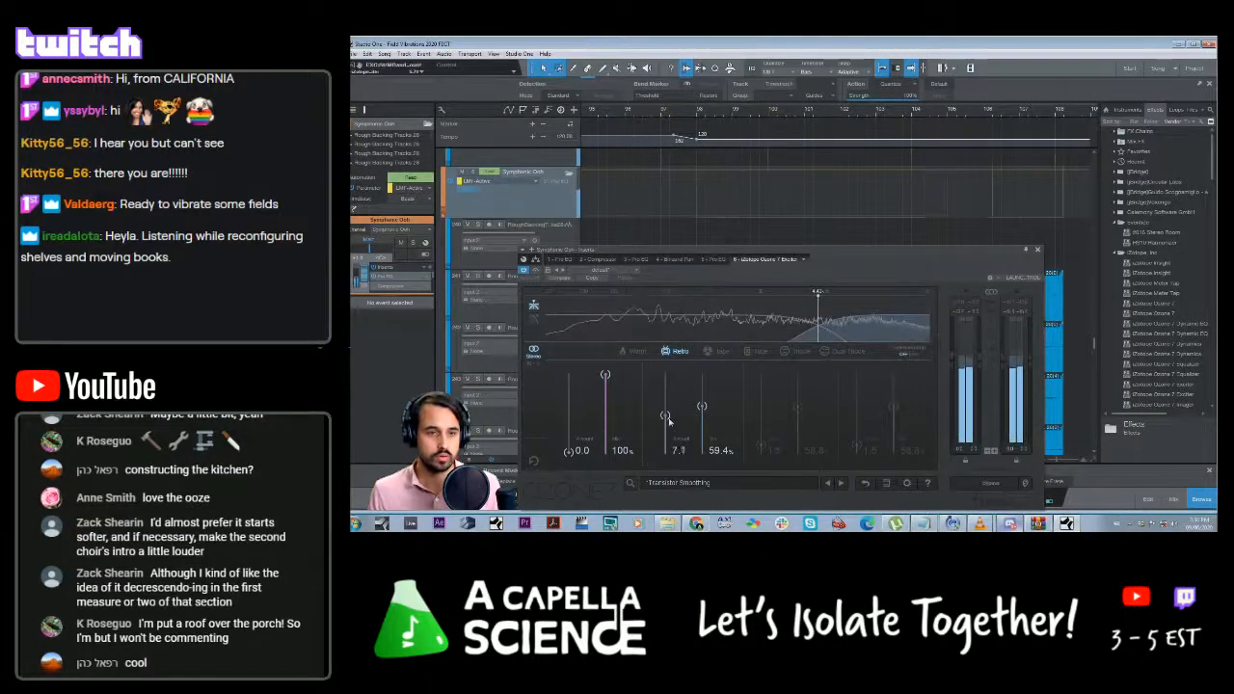
mouse_move(674, 440)
mouse_down()
mouse_move(671, 388)
mouse_move(665, 420)
mouse_up()
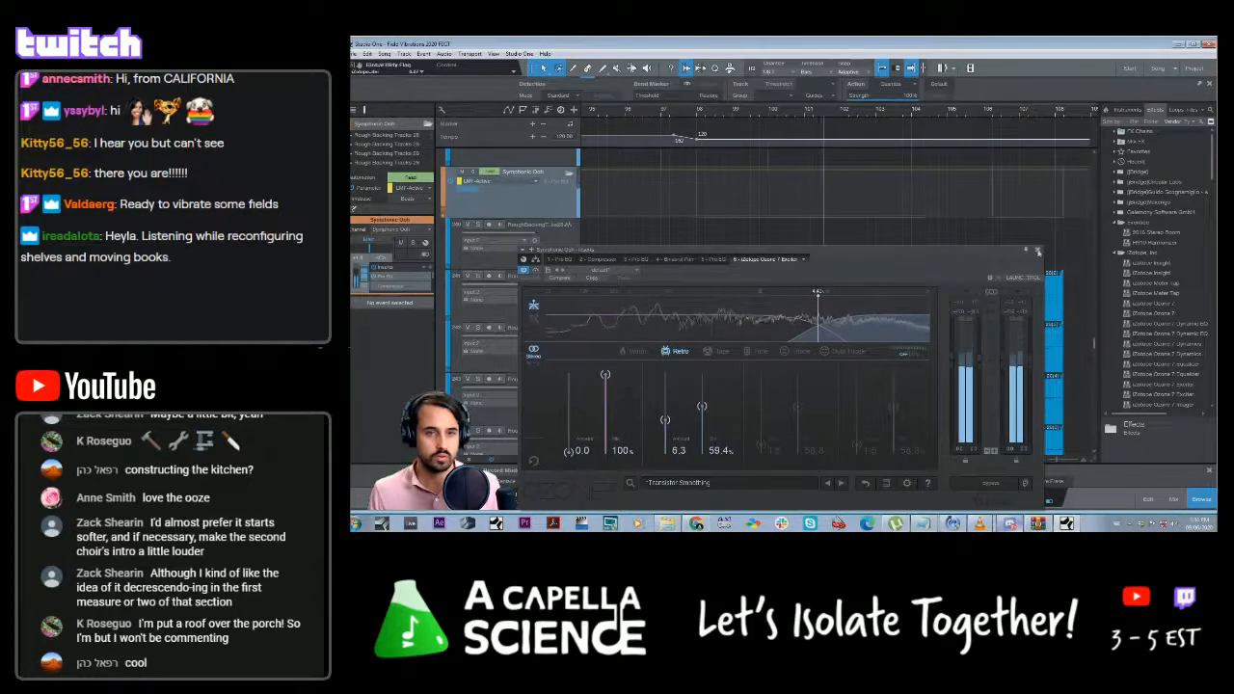
click(1036, 250)
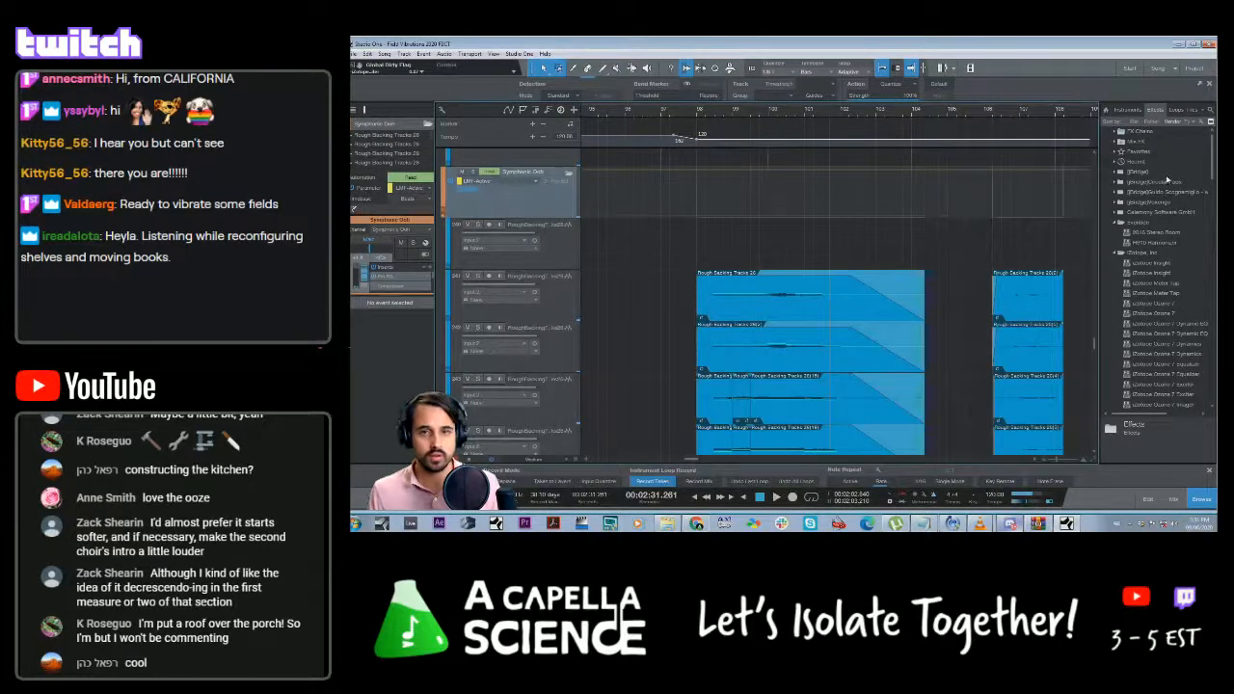
Search the instruments in the browser for "red"
click(1126, 111)
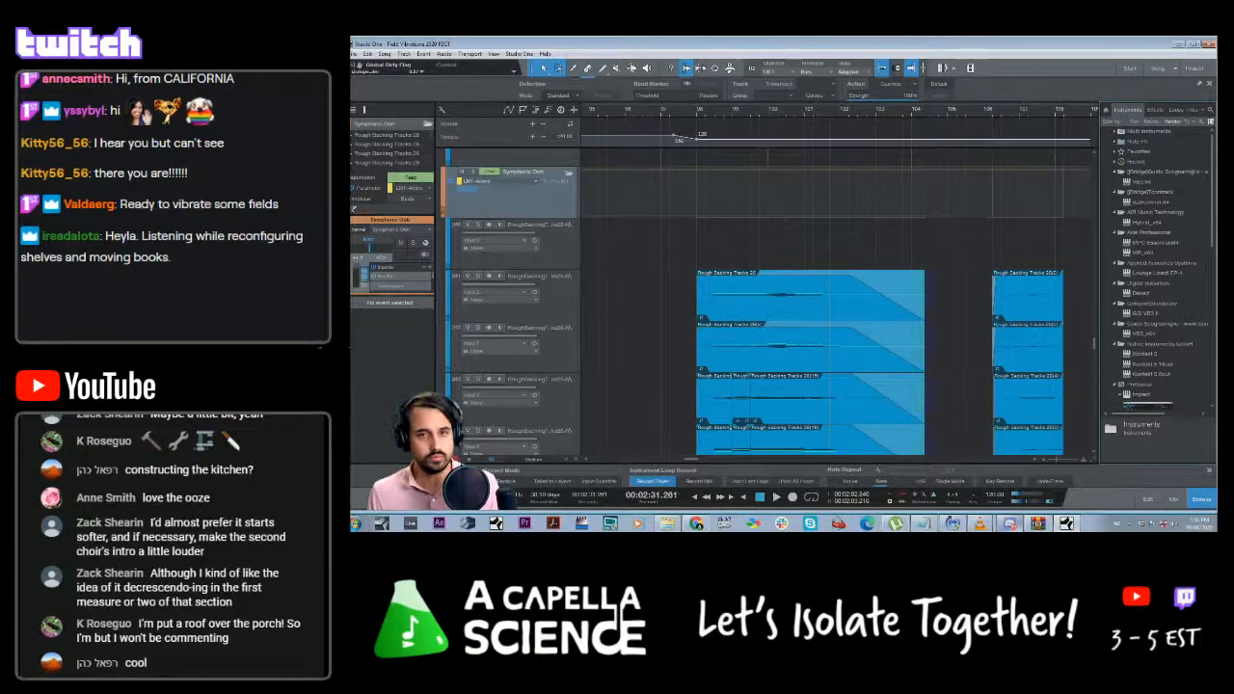
click(1211, 111)
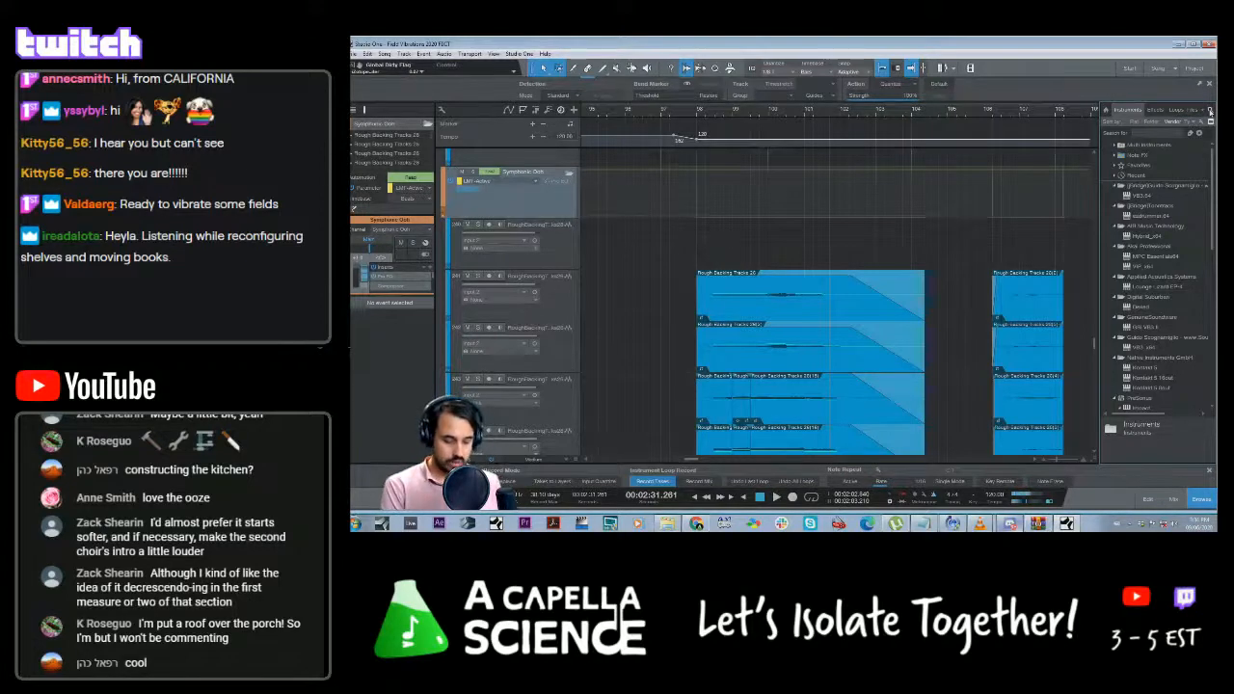
text(RED)
key(Caps_Lock)
key(BackSpace)
key(BackSpace)
key(BackSpace)
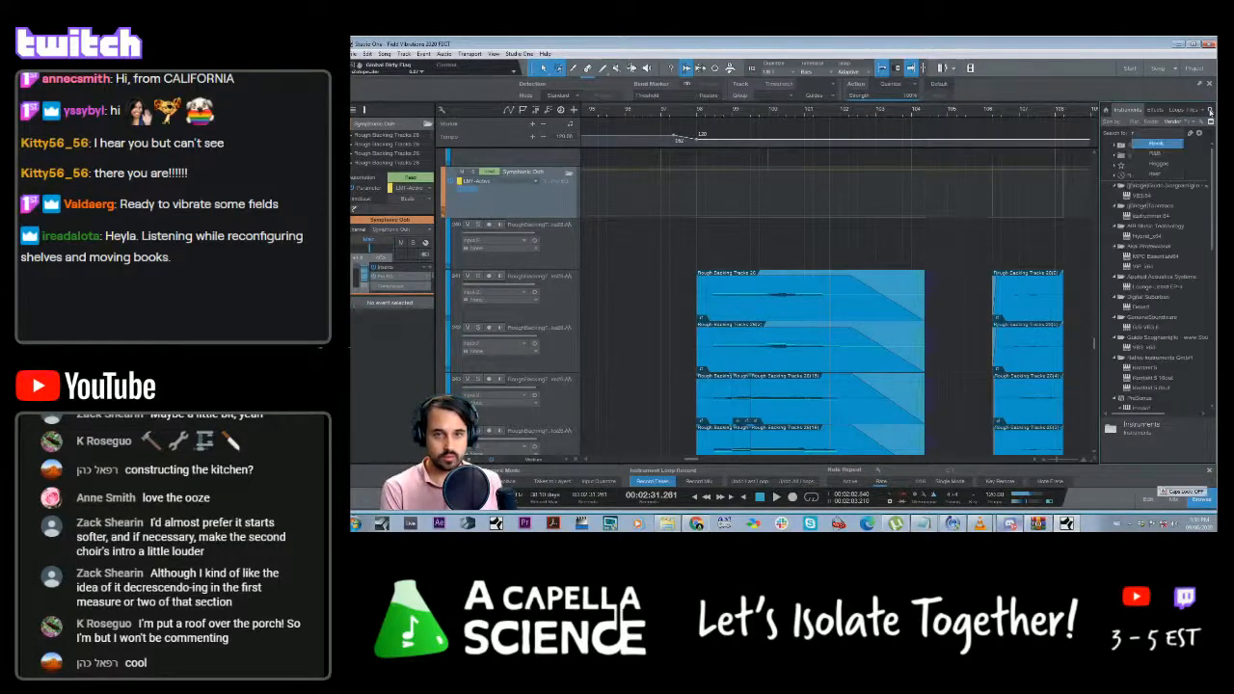
text(red)
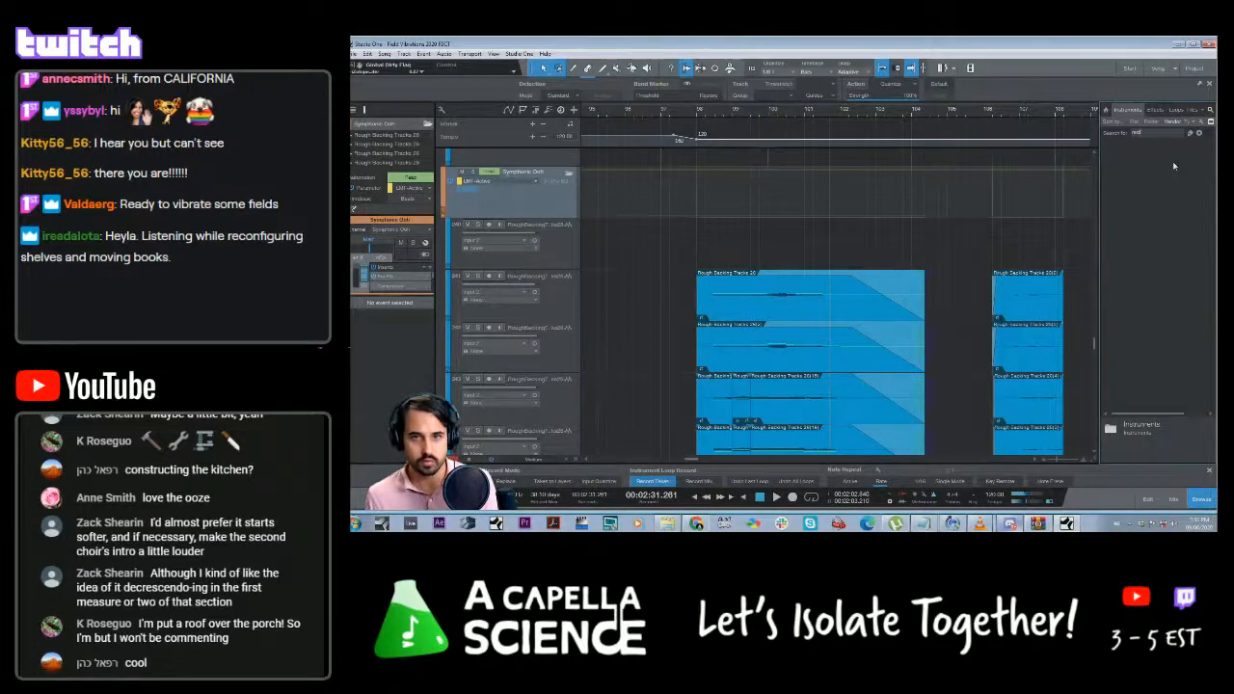
Find RedlightDist by searching the effects for "red" and add it to the Symphonic Ooh inserts
click(1153, 110)
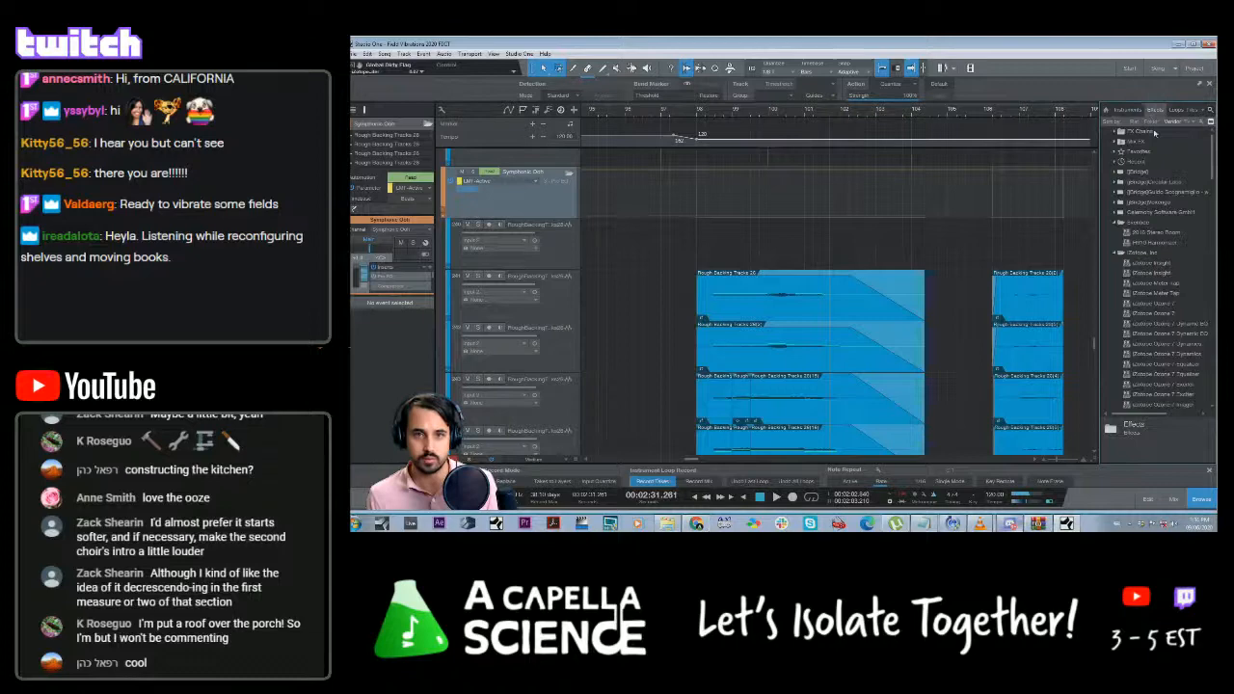
click(1211, 111)
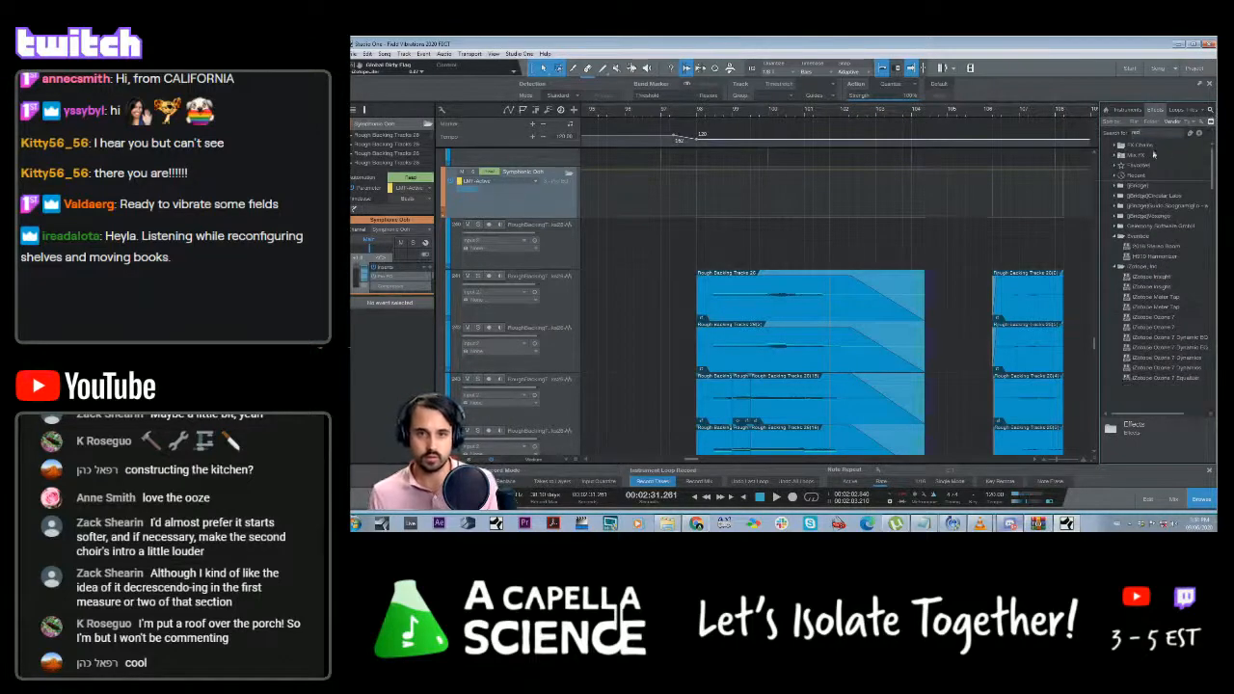
click(1123, 162)
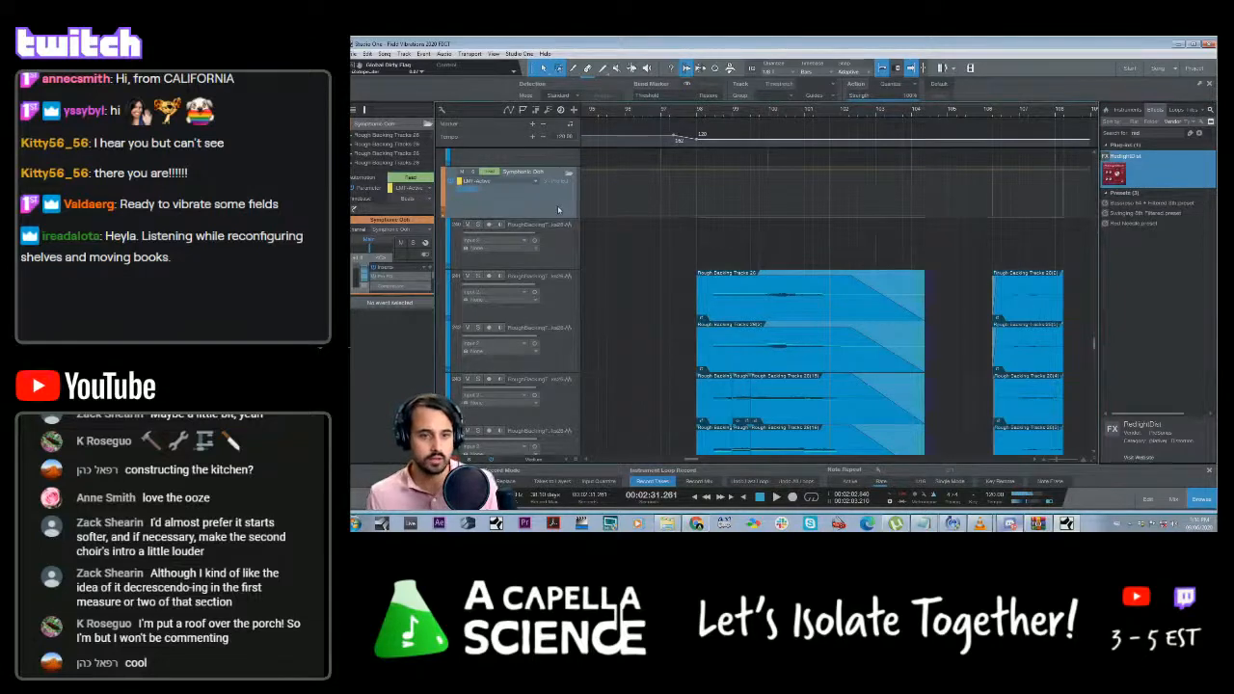
key(F11)
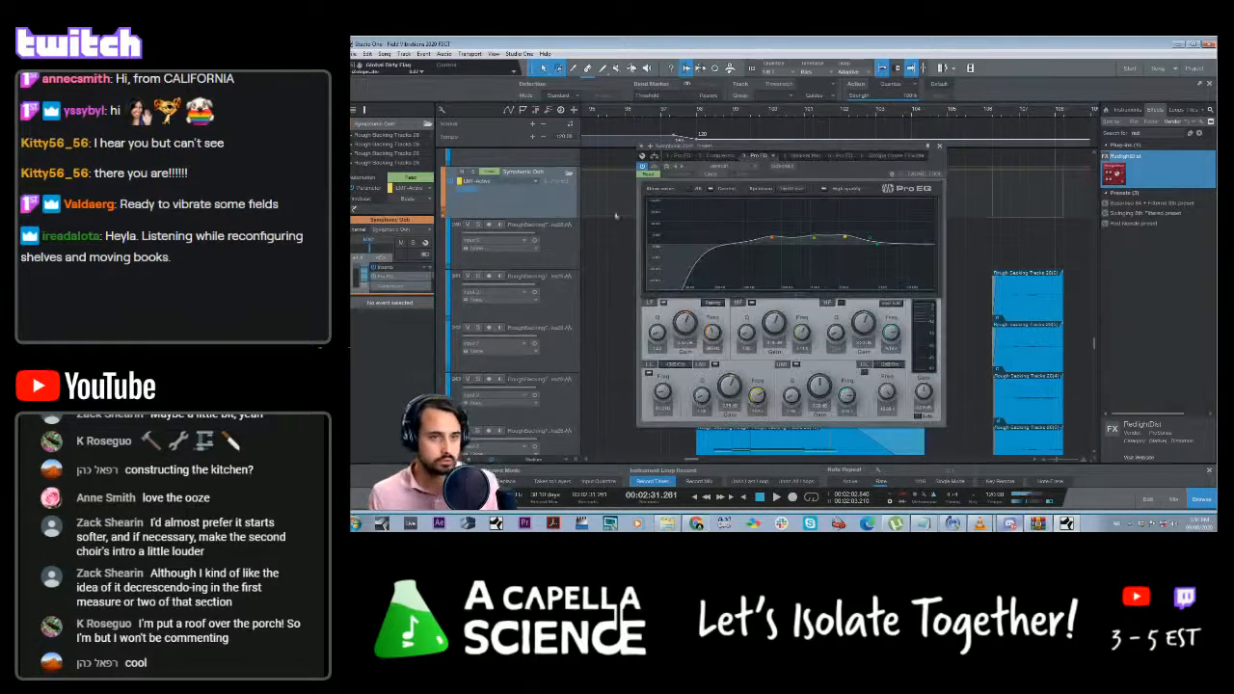
drag(801, 152, 848, 201)
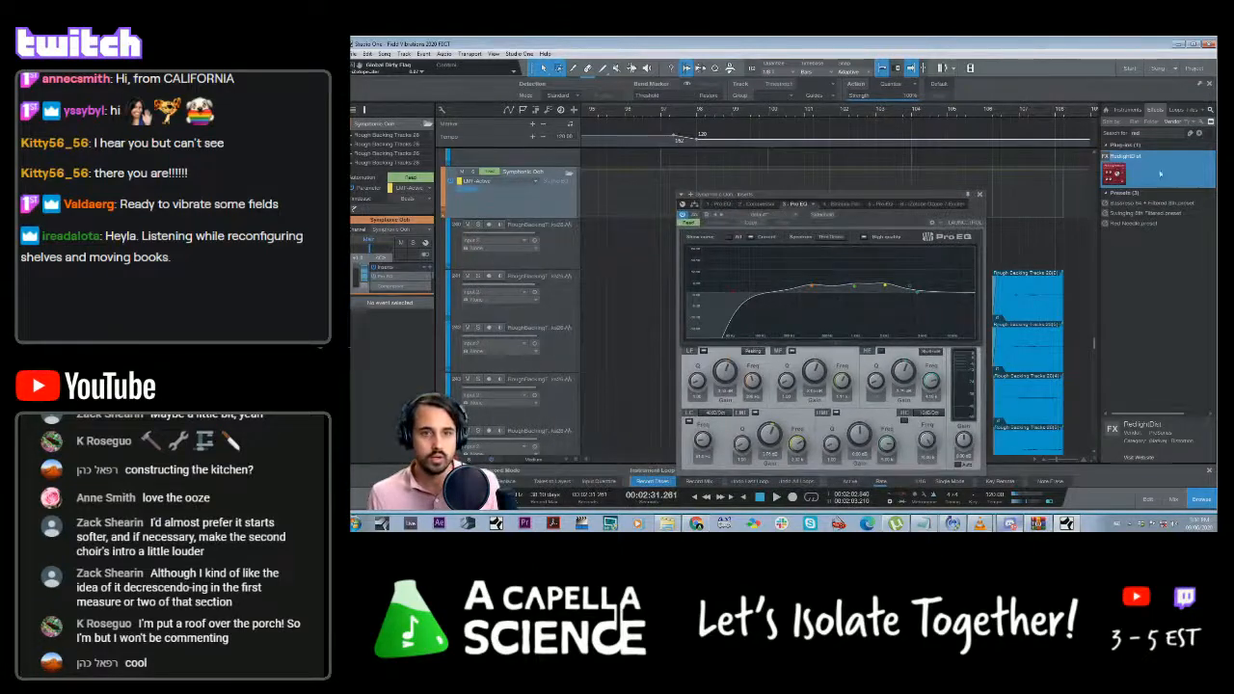
drag(1160, 174, 918, 208)
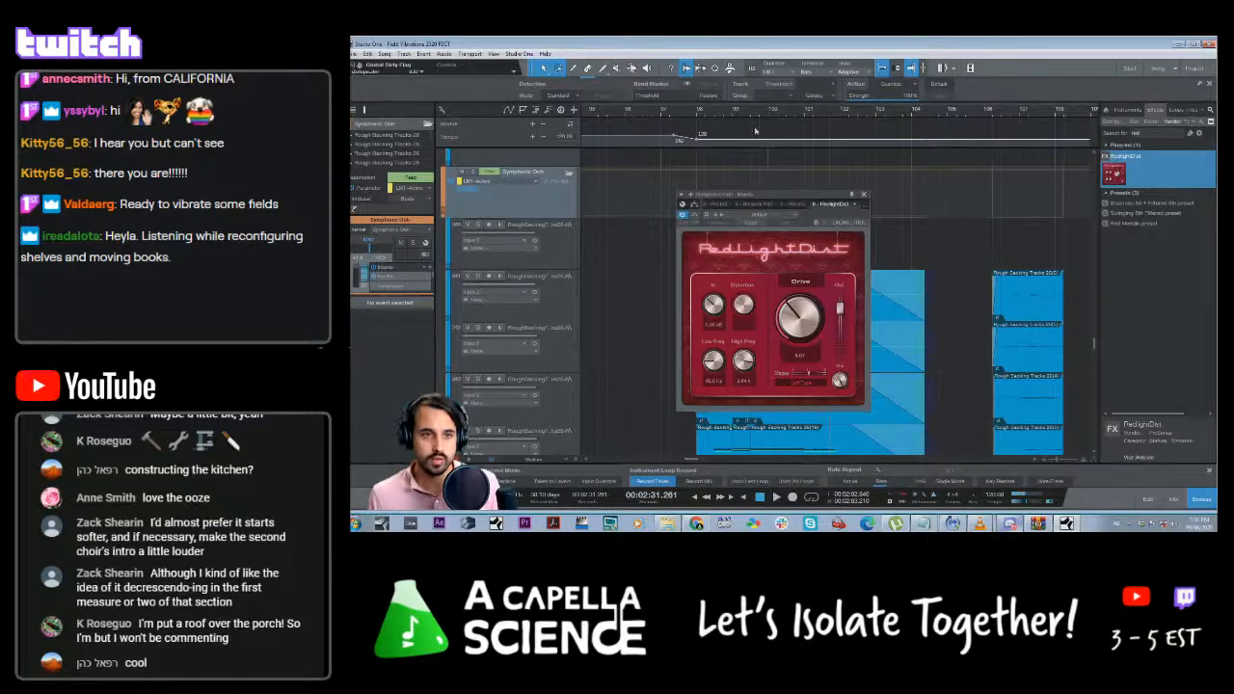
Raise the RedlightDist low frequency, reduce its drive and output, and audition the bridge
click(692, 114)
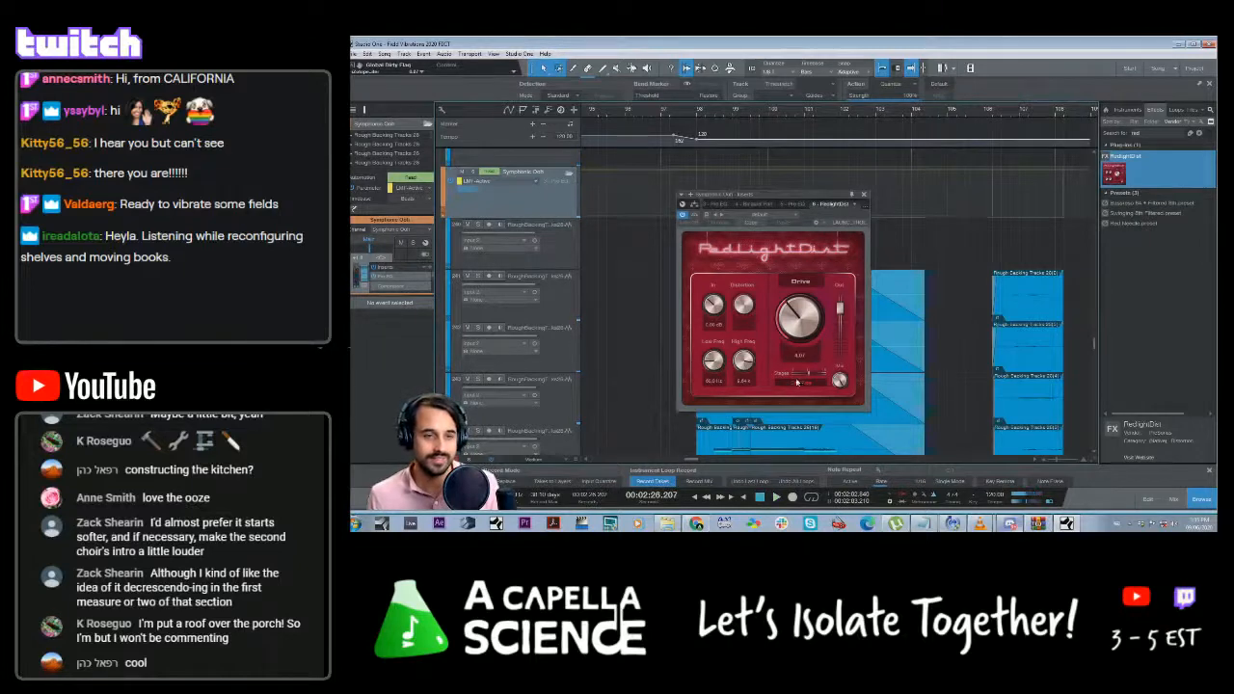
drag(713, 359, 713, 352)
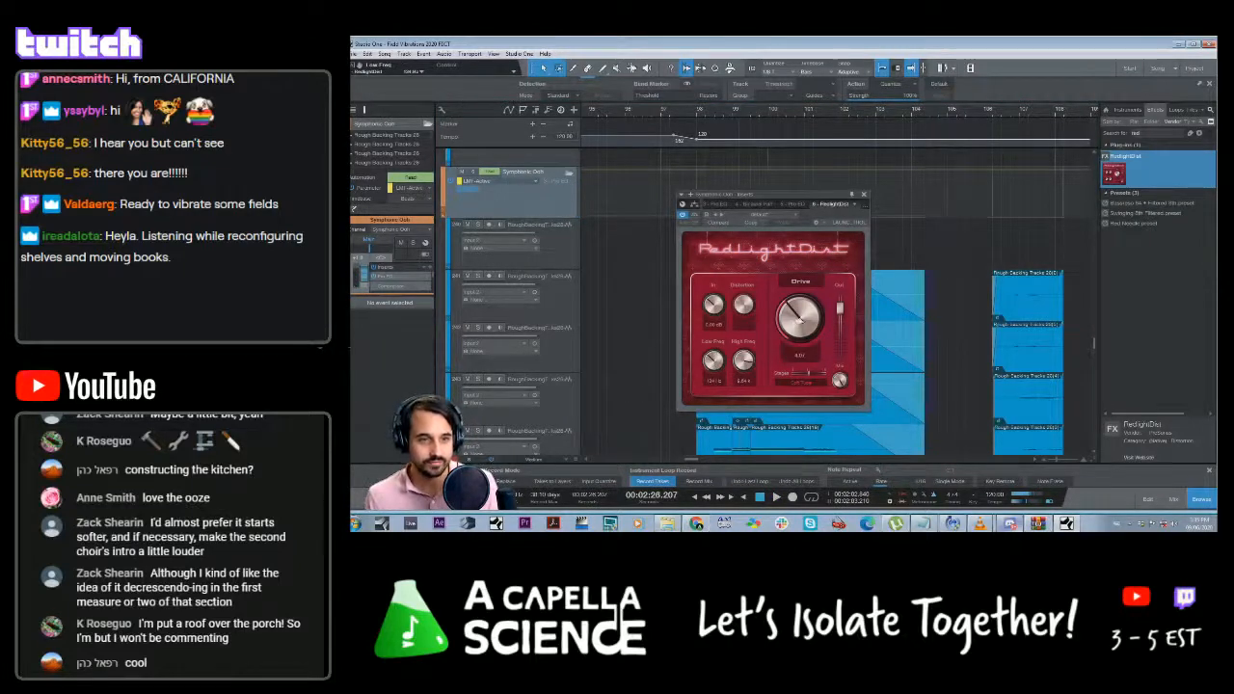
drag(800, 316, 800, 327)
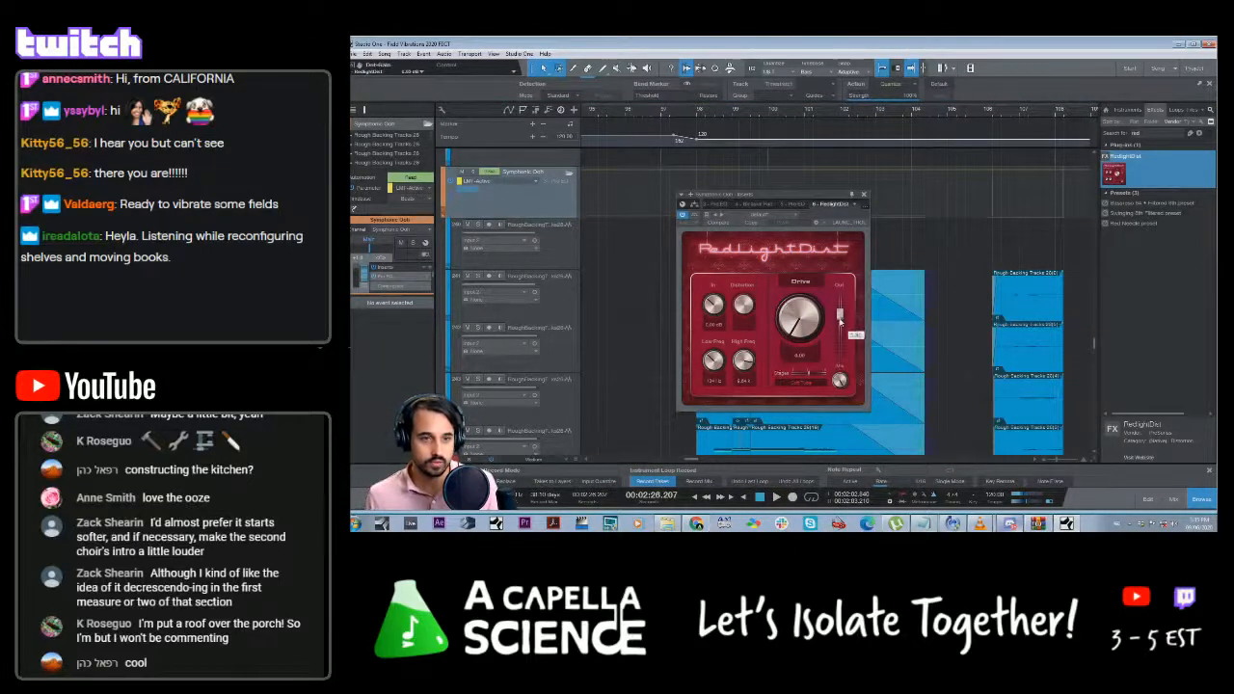
key(space)
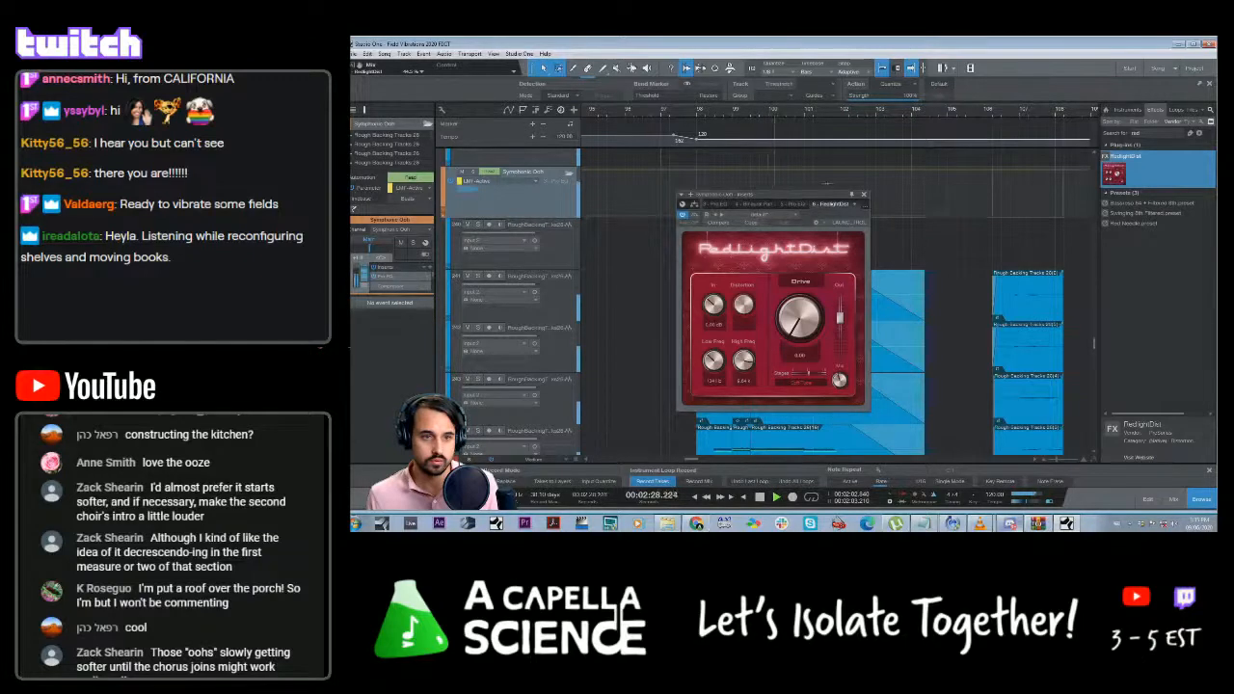
drag(771, 193, 834, 194)
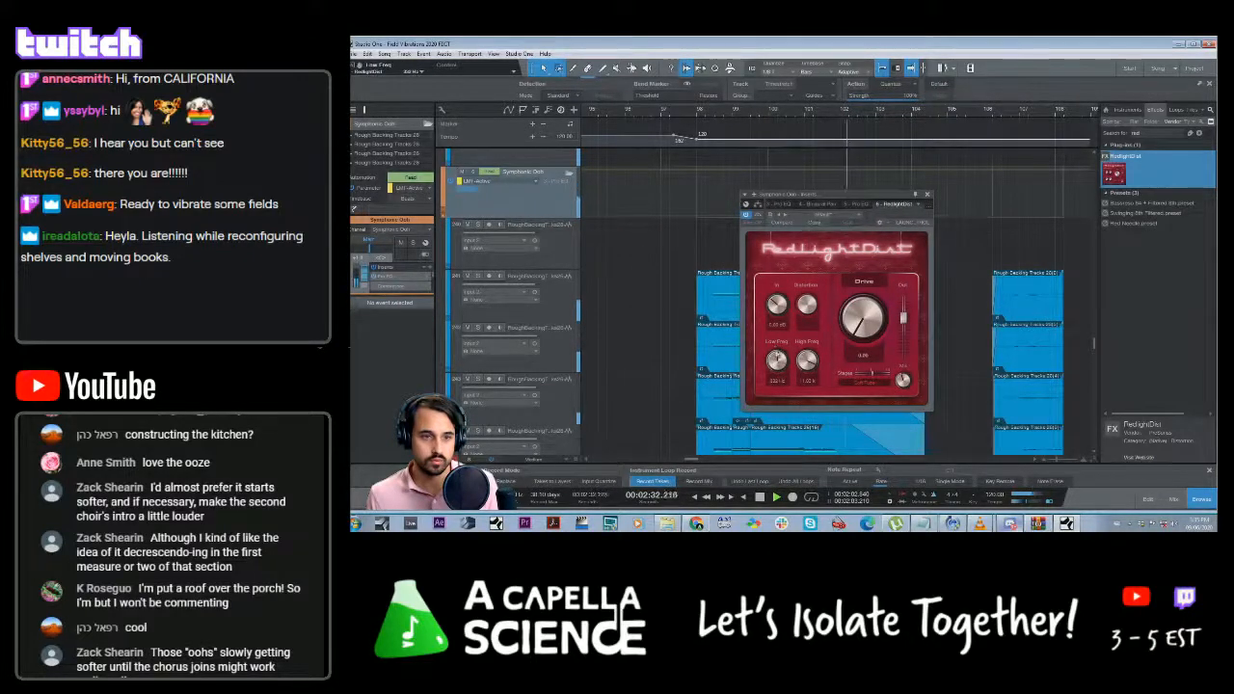
Replay the bridge from bar 98 and reduce the number of RedlightDist distortion stages
click(709, 122)
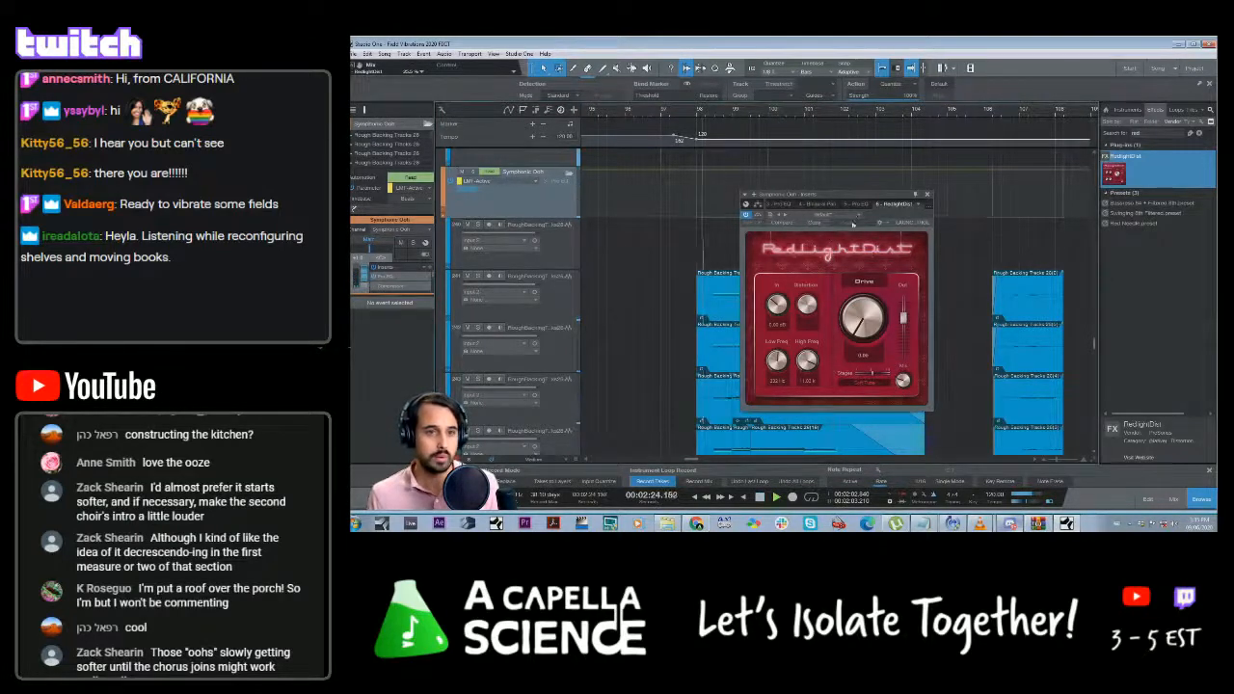
mouse_move(864, 204)
mouse_down()
mouse_move(940, 207)
mouse_move(851, 215)
mouse_up()
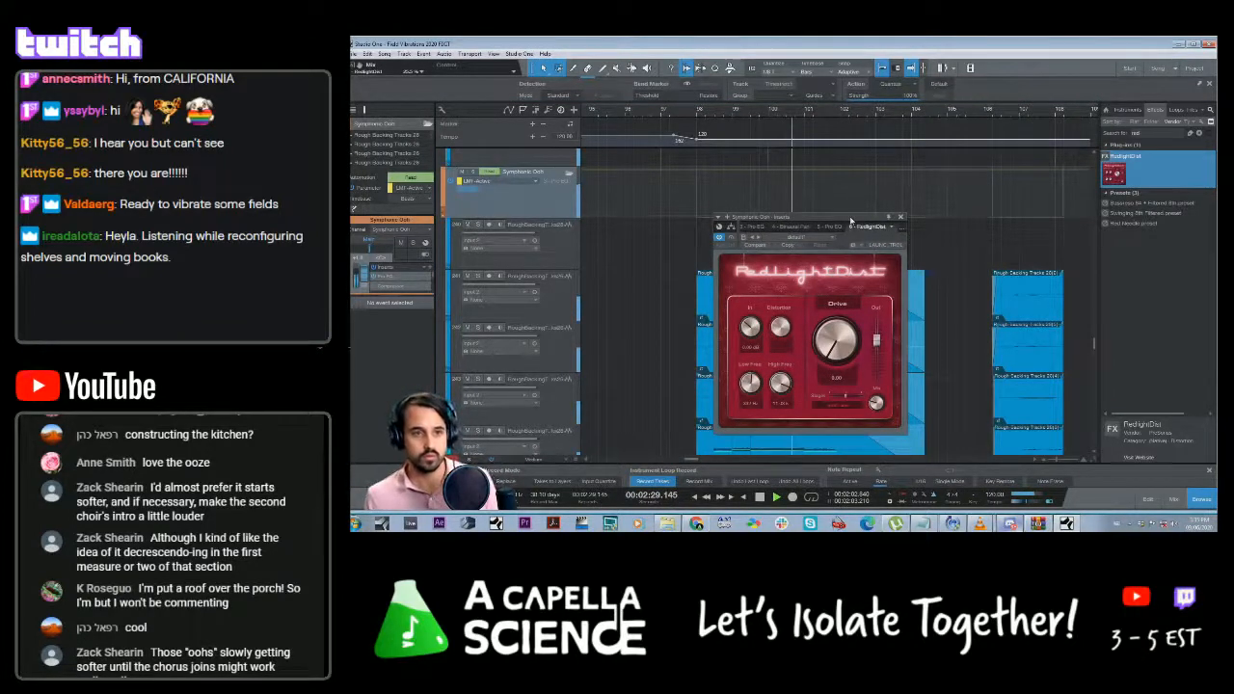
click(829, 240)
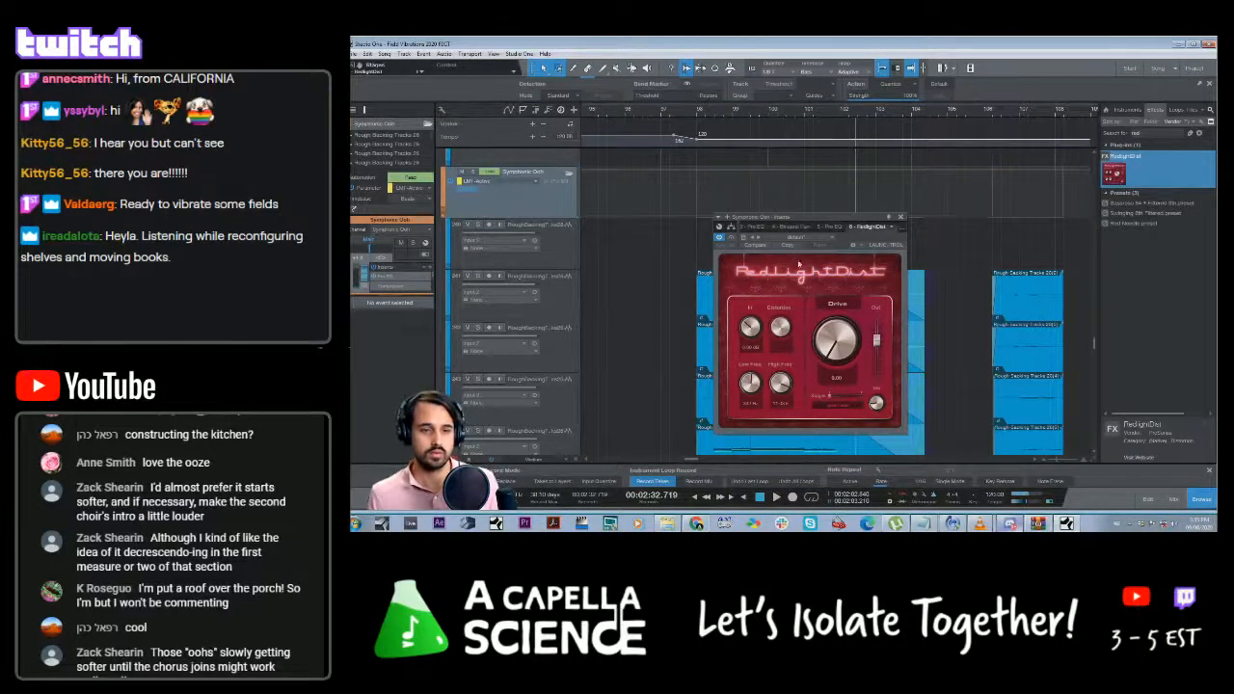
Set the RedlightDist distortion type to OpAmp and adjust its low and high frequencies during playback from bar 98
click(704, 110)
click(832, 409)
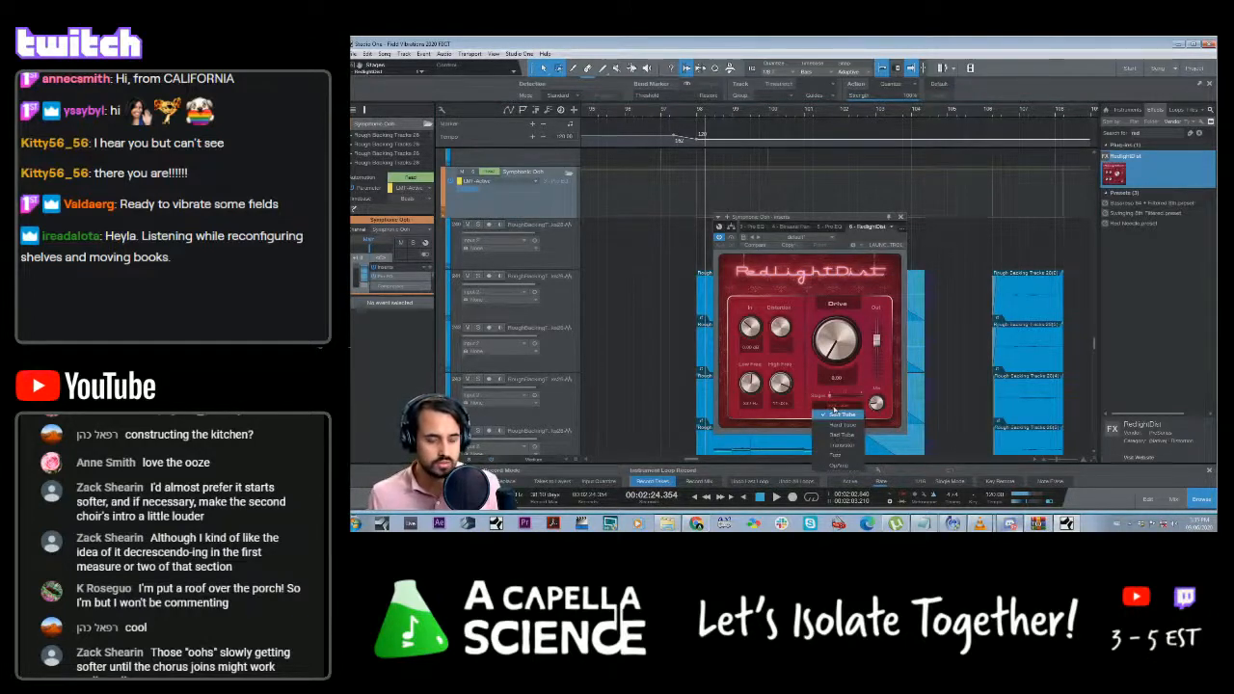
click(837, 465)
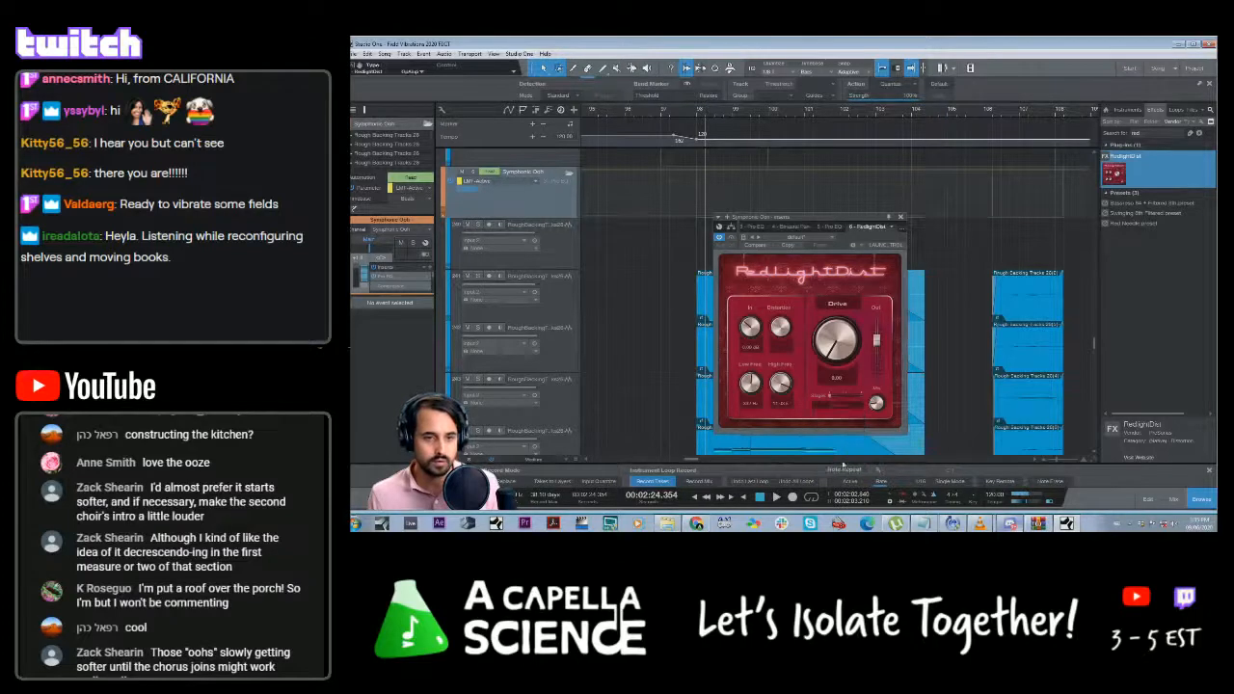
key(space)
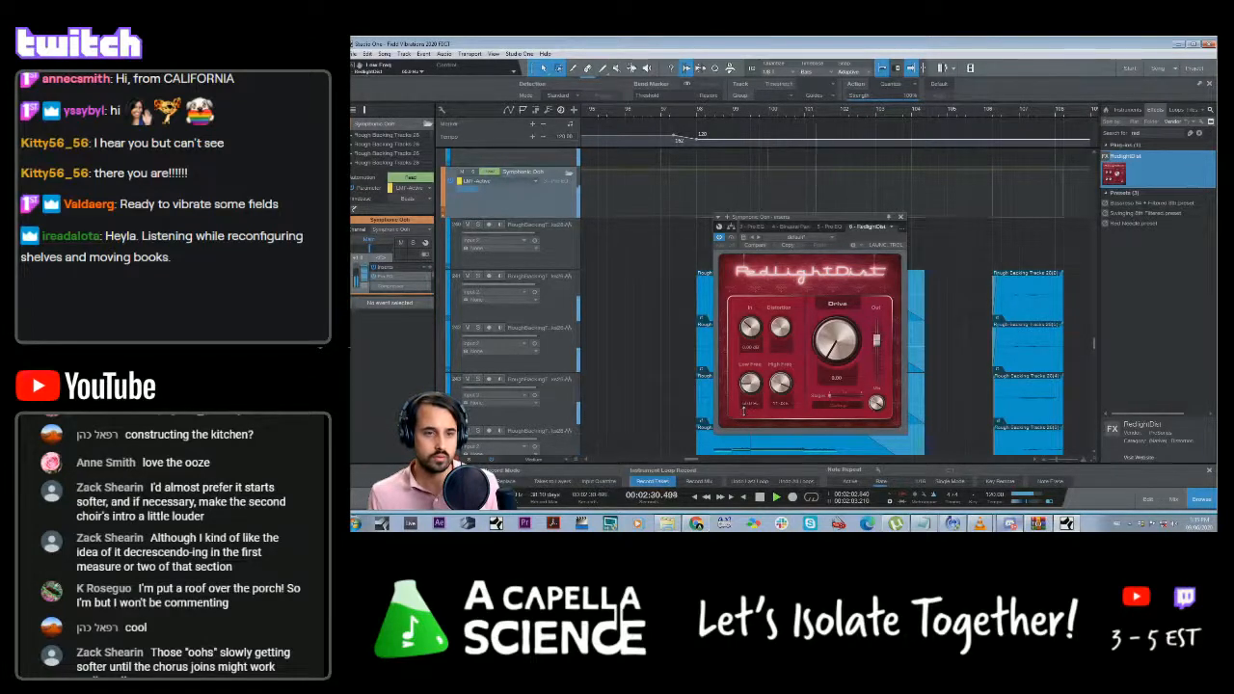
click(713, 115)
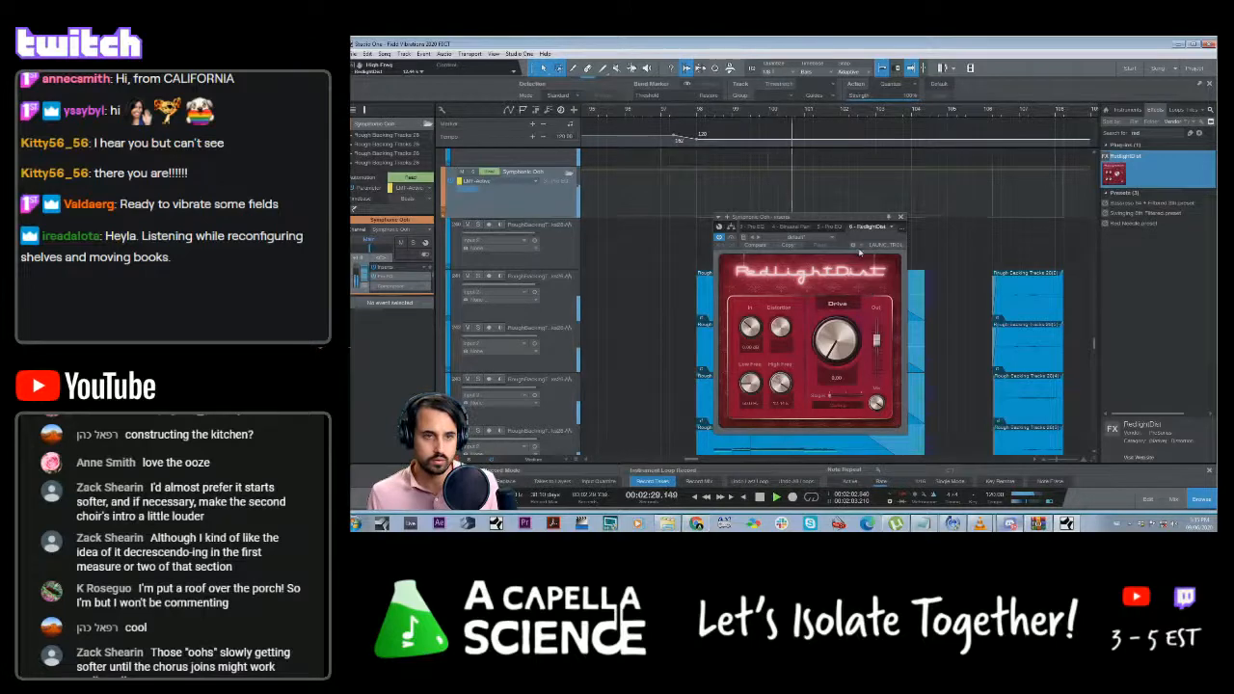
Move RedlightDist ahead of Binaural Pan in the Symphonic Ooh insert chain and audition the bridge
key(space)
drag(869, 227, 773, 229)
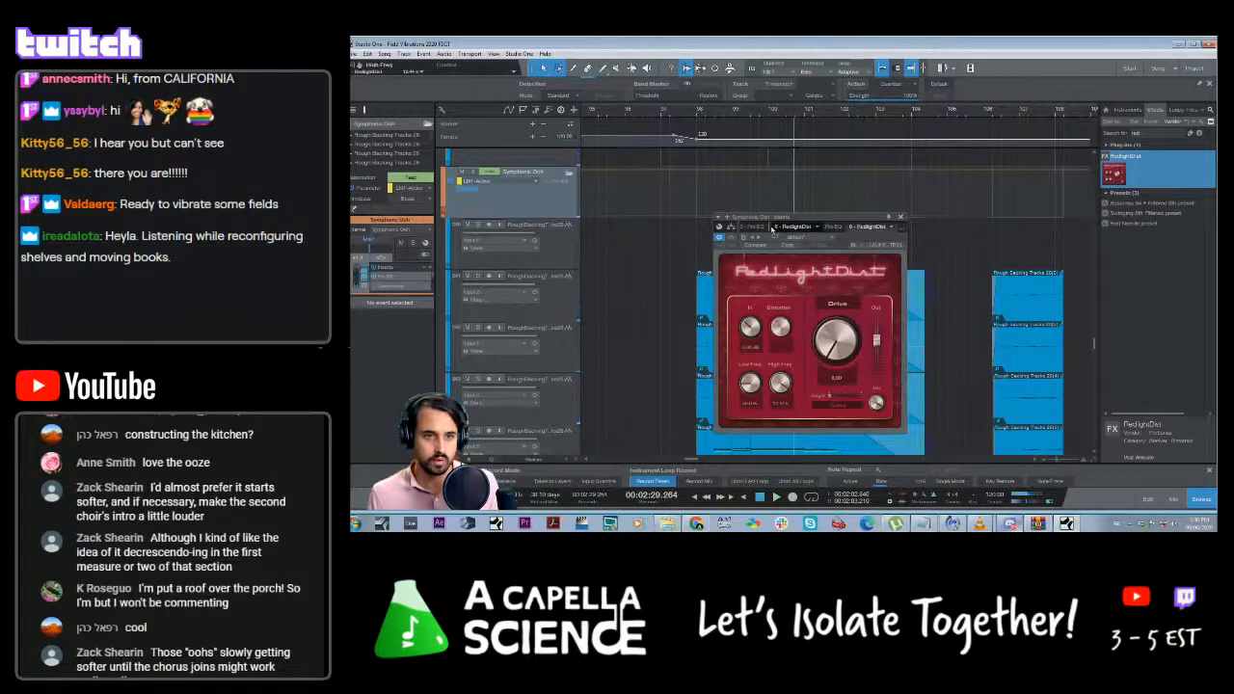
key(space)
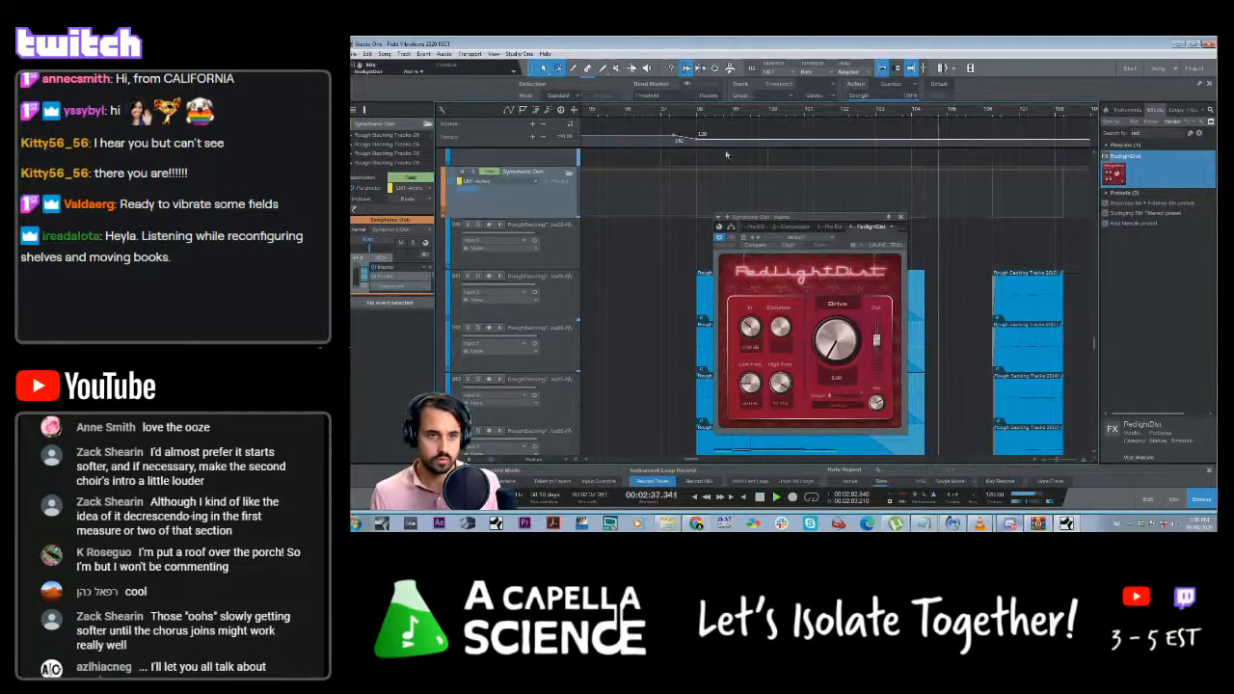
click(650, 112)
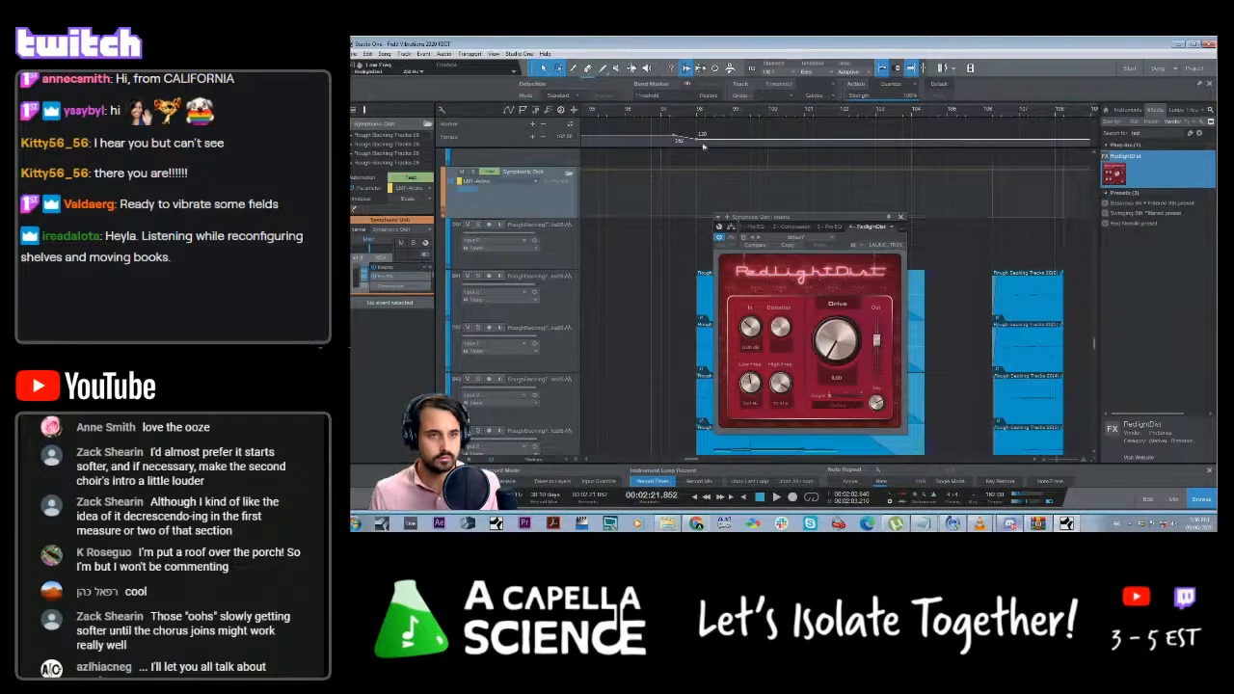
key(space)
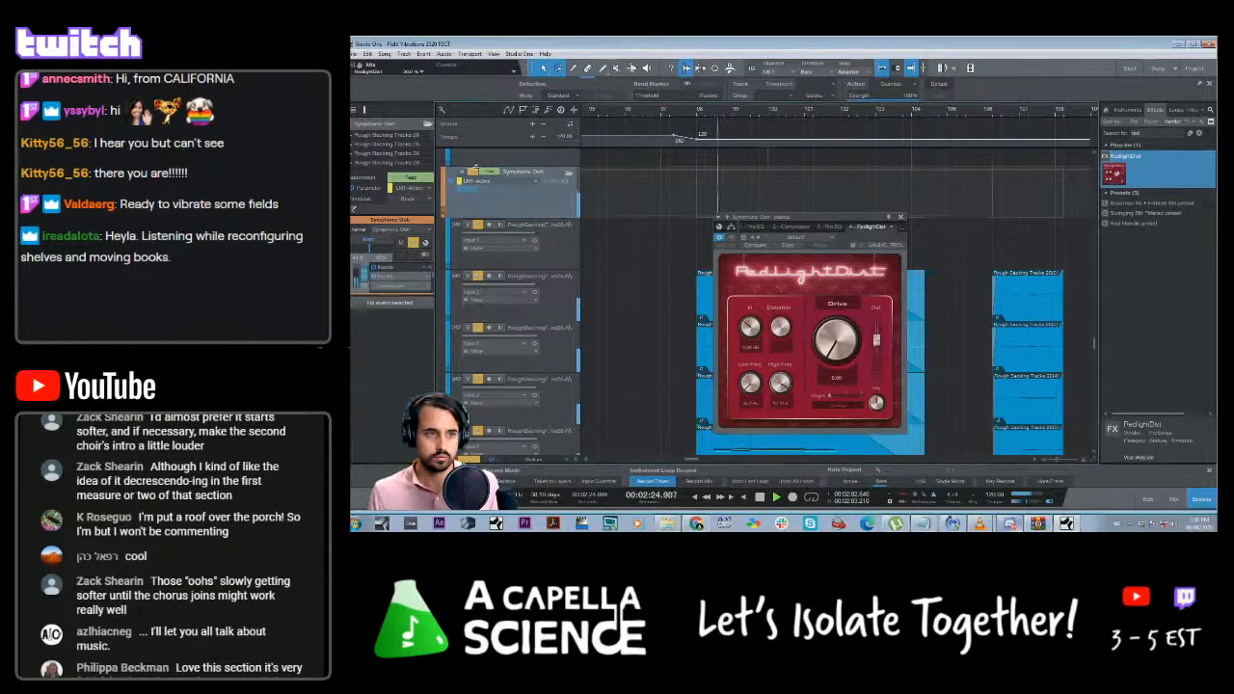
Open Binaural Pan on the Symphonic Ooh group and display the automation envelope for its Width
click(890, 229)
click(869, 280)
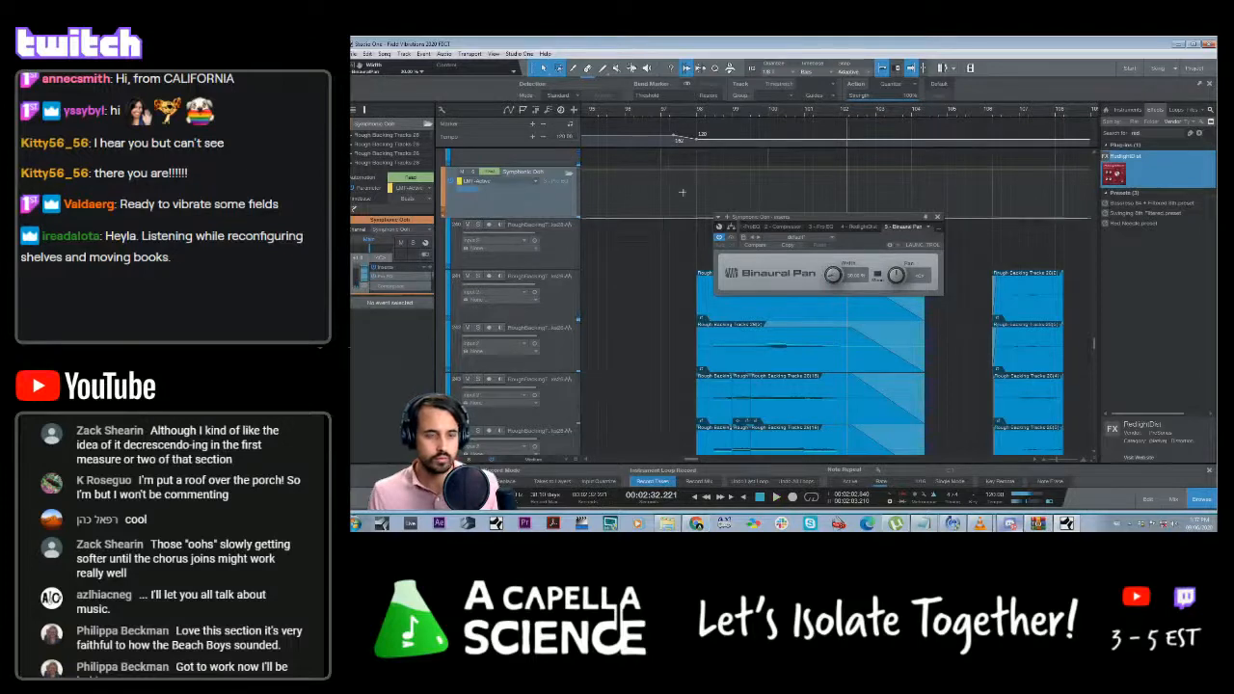
click(489, 182)
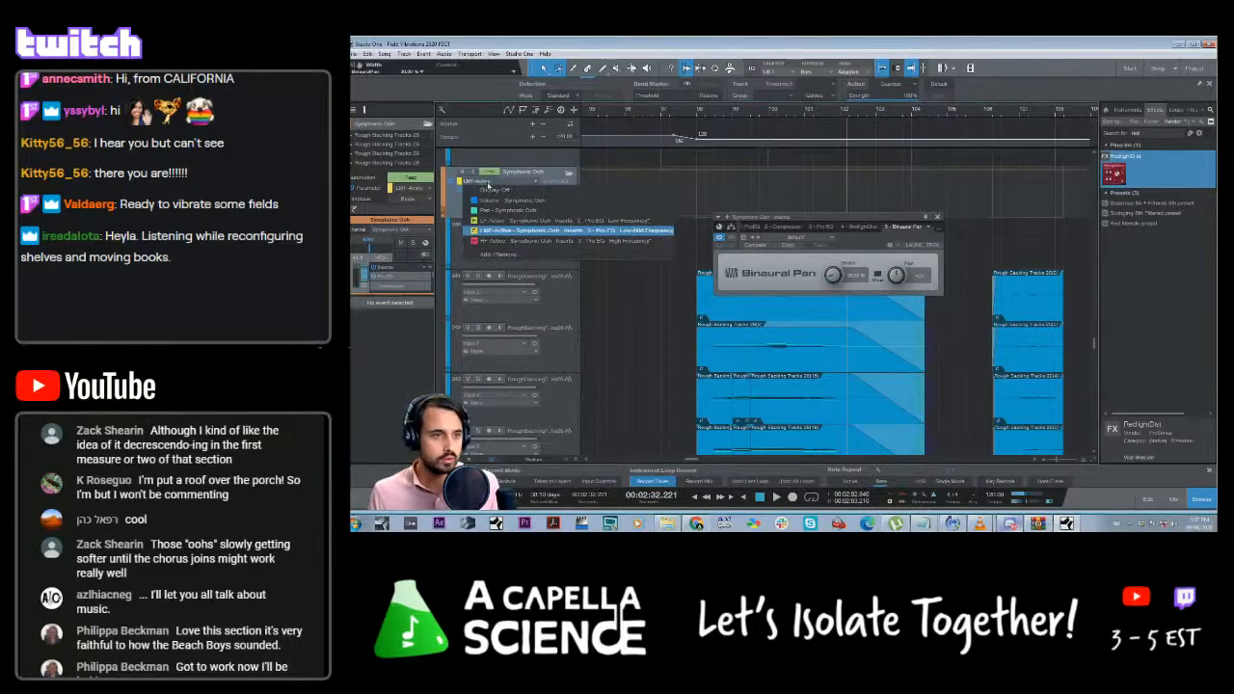
click(703, 251)
right_click(833, 274)
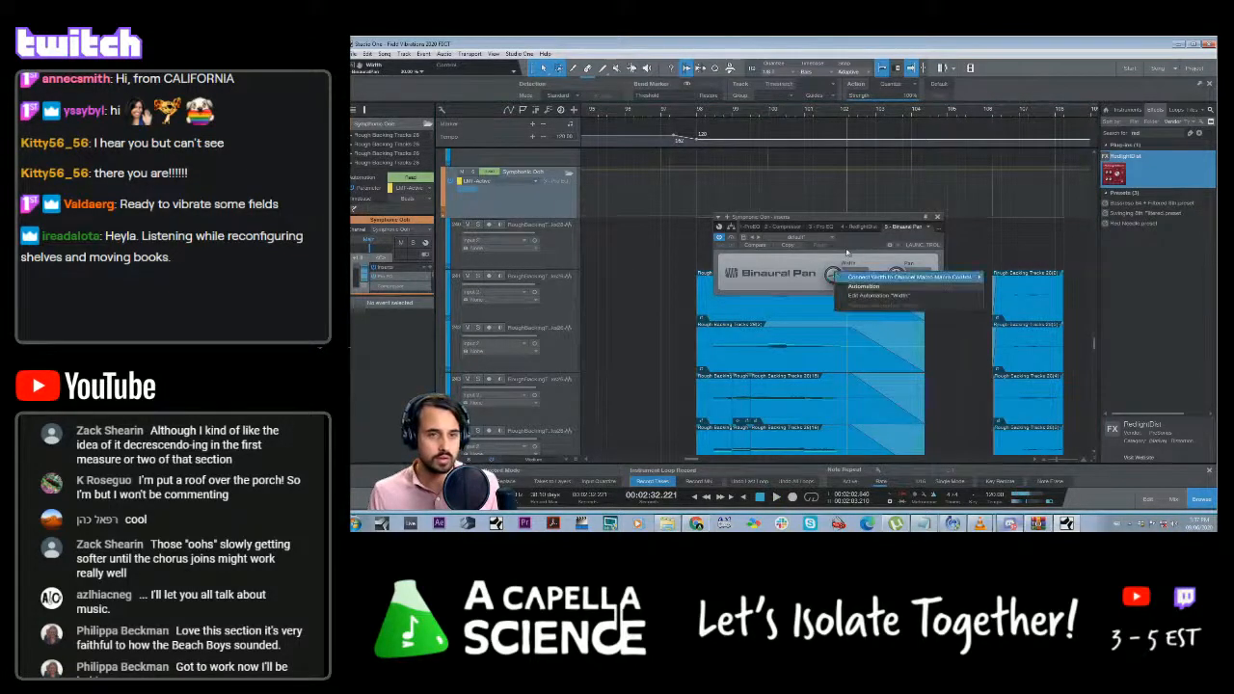
click(888, 298)
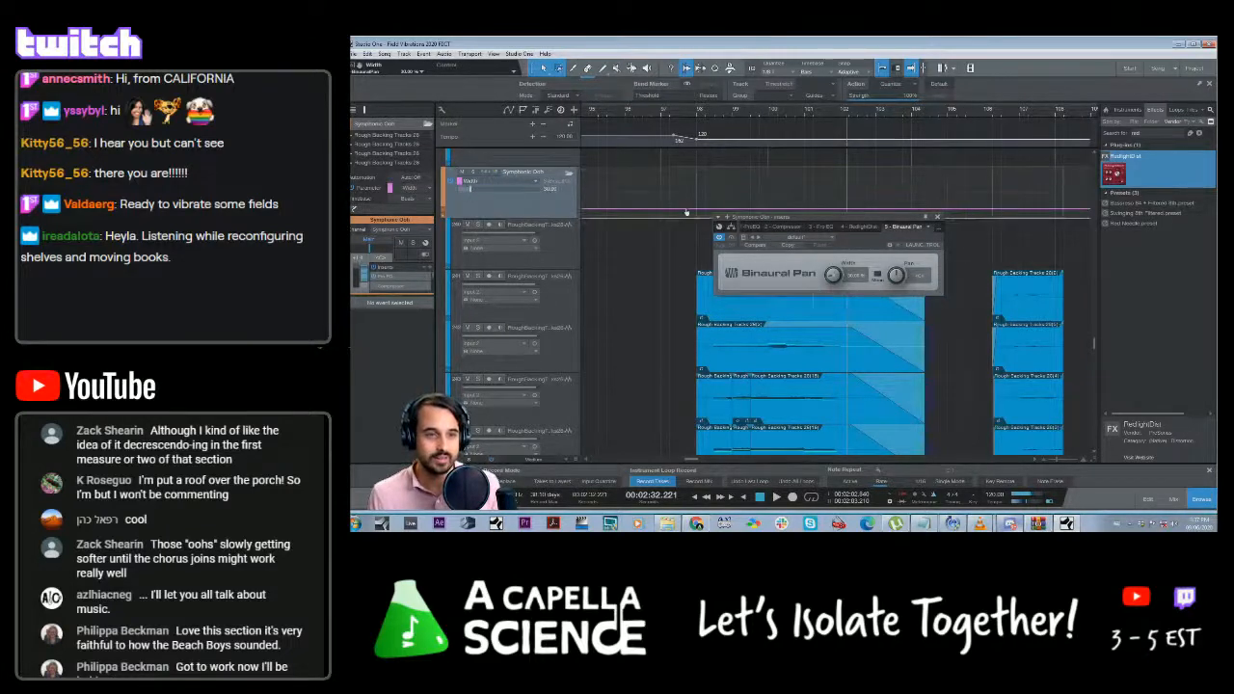
Add Width automation points rising from bar 98 to about bar 100 and falling before bar 102, and audition the passage
drag(861, 224, 784, 323)
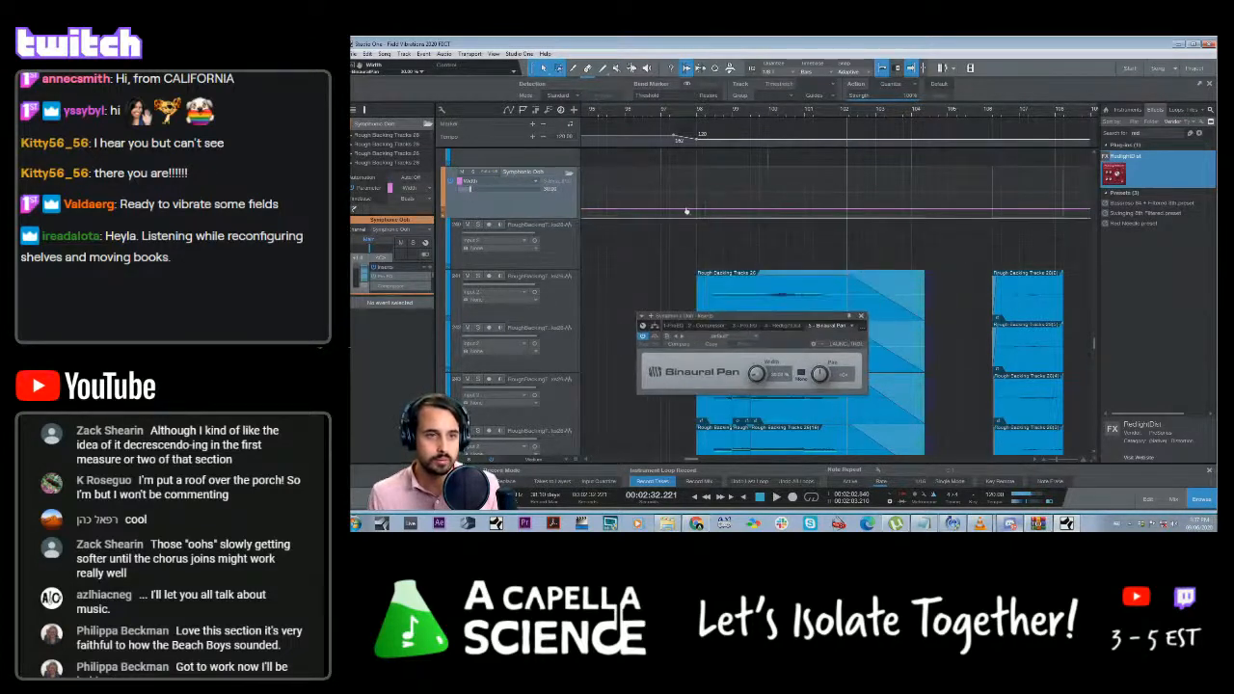
click(697, 210)
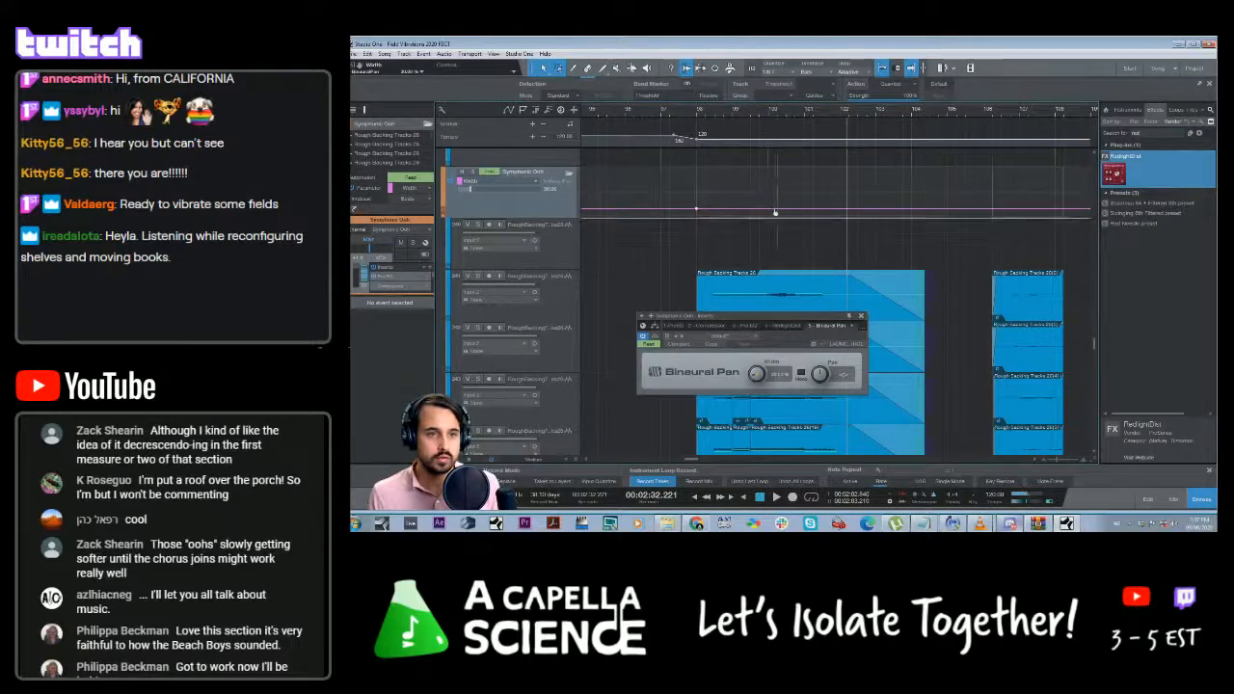
drag(775, 209, 775, 202)
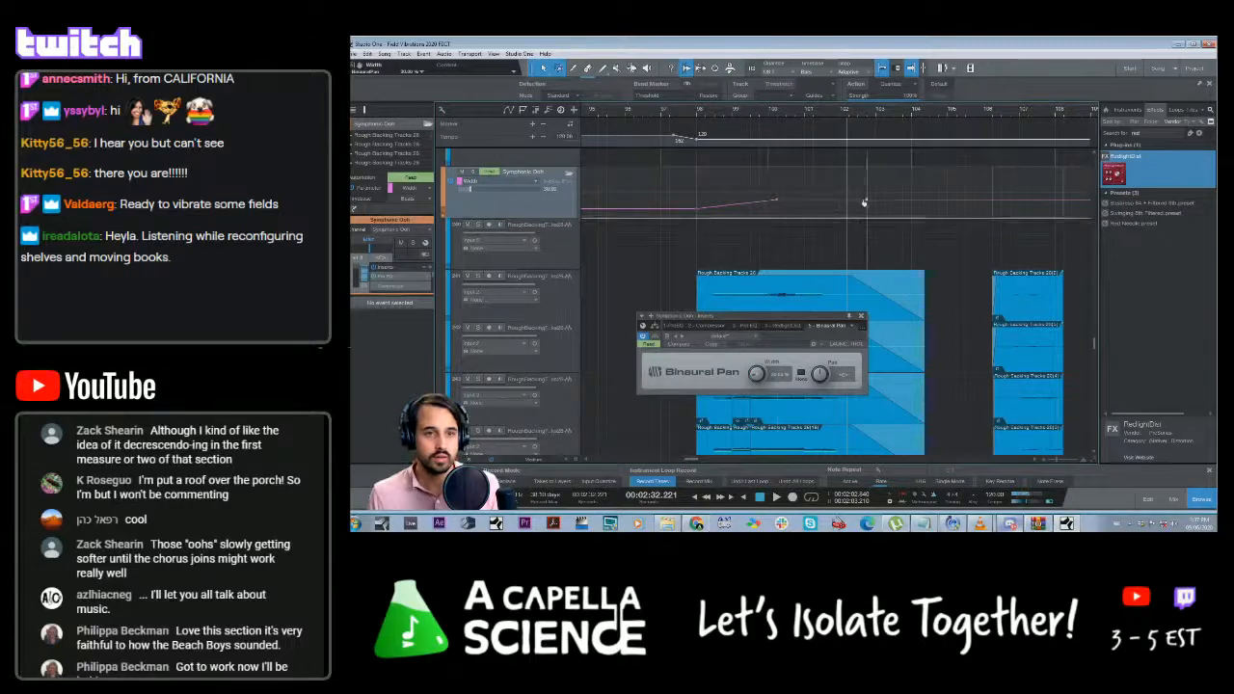
drag(863, 200, 830, 206)
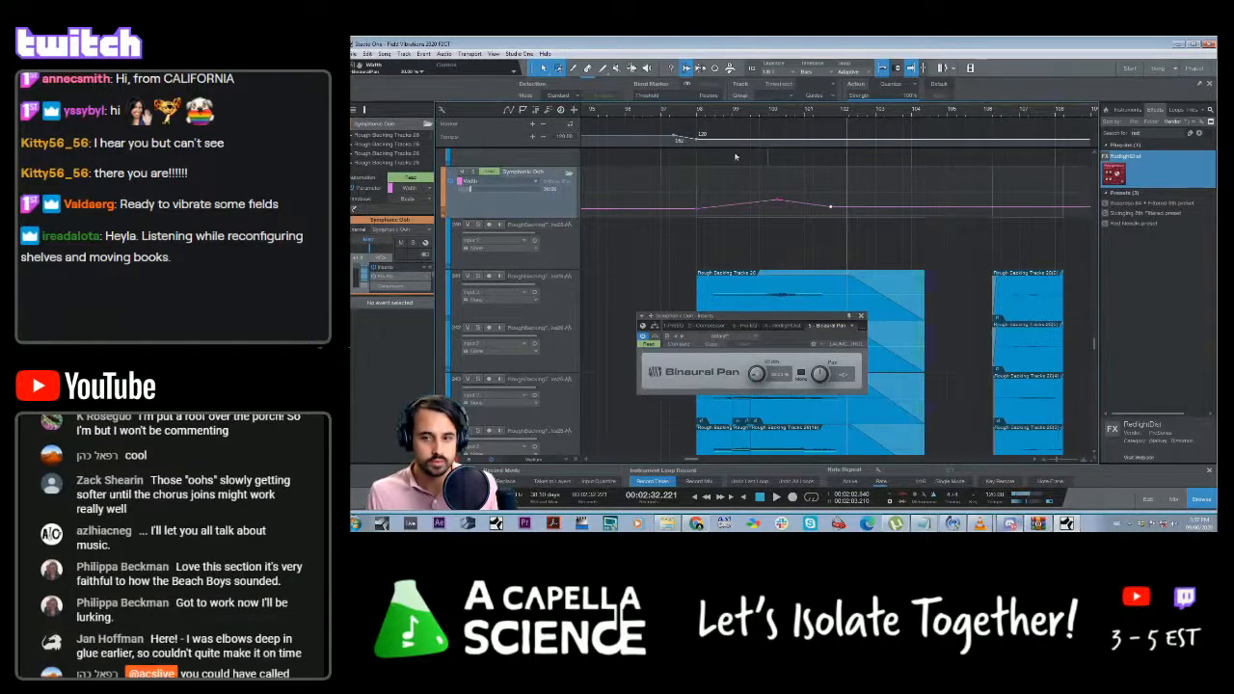
click(693, 114)
key(space)
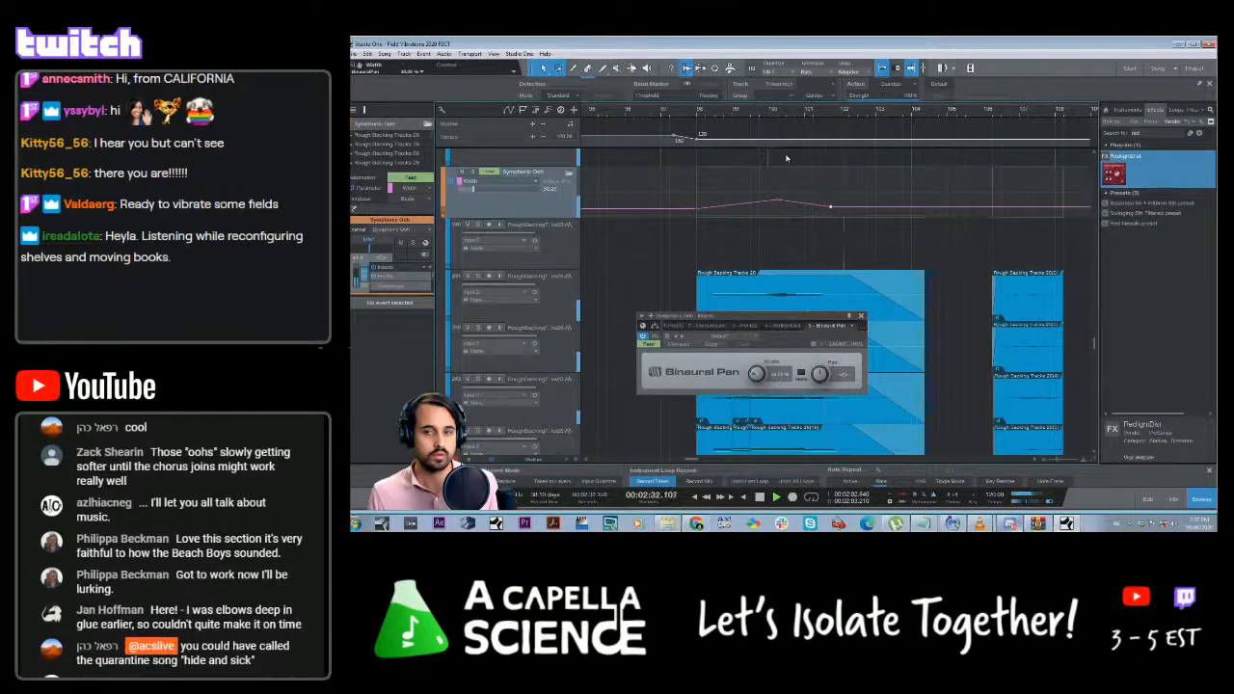
key(space)
click(861, 316)
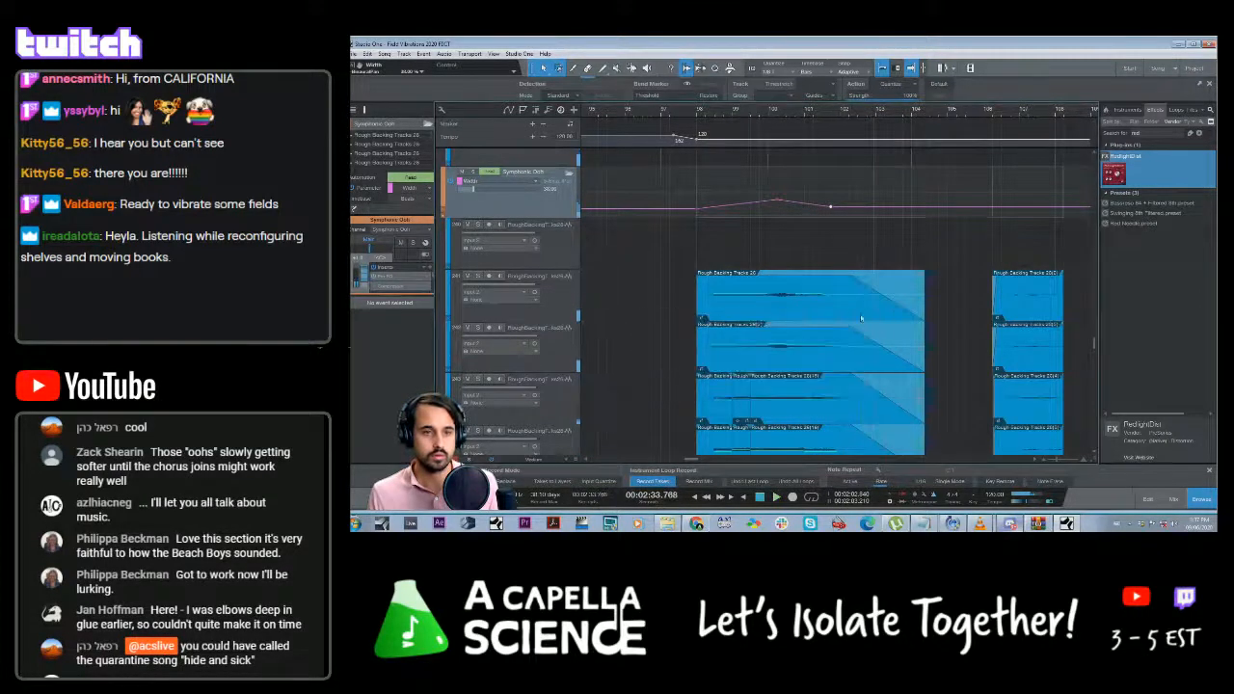
Reshape the first Width automation swell by shifting its peak slightly past bar 100 and lowering its start and end points
drag(777, 198, 830, 209)
key(space)
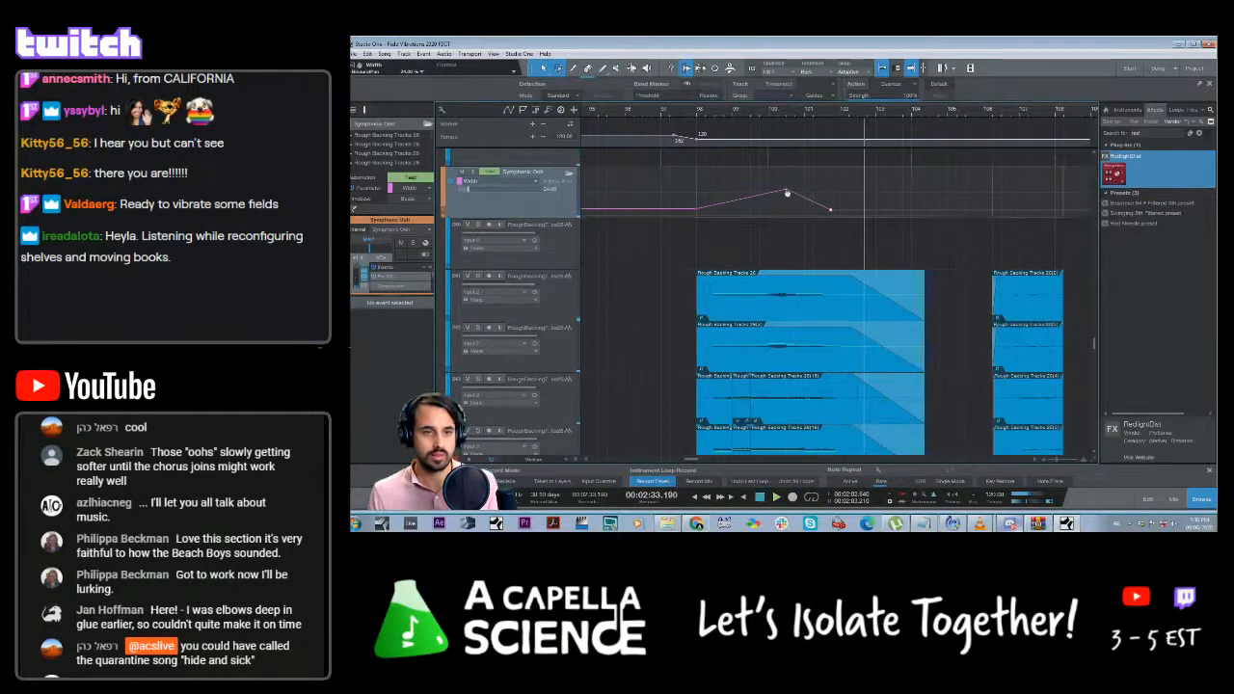
drag(785, 189, 785, 205)
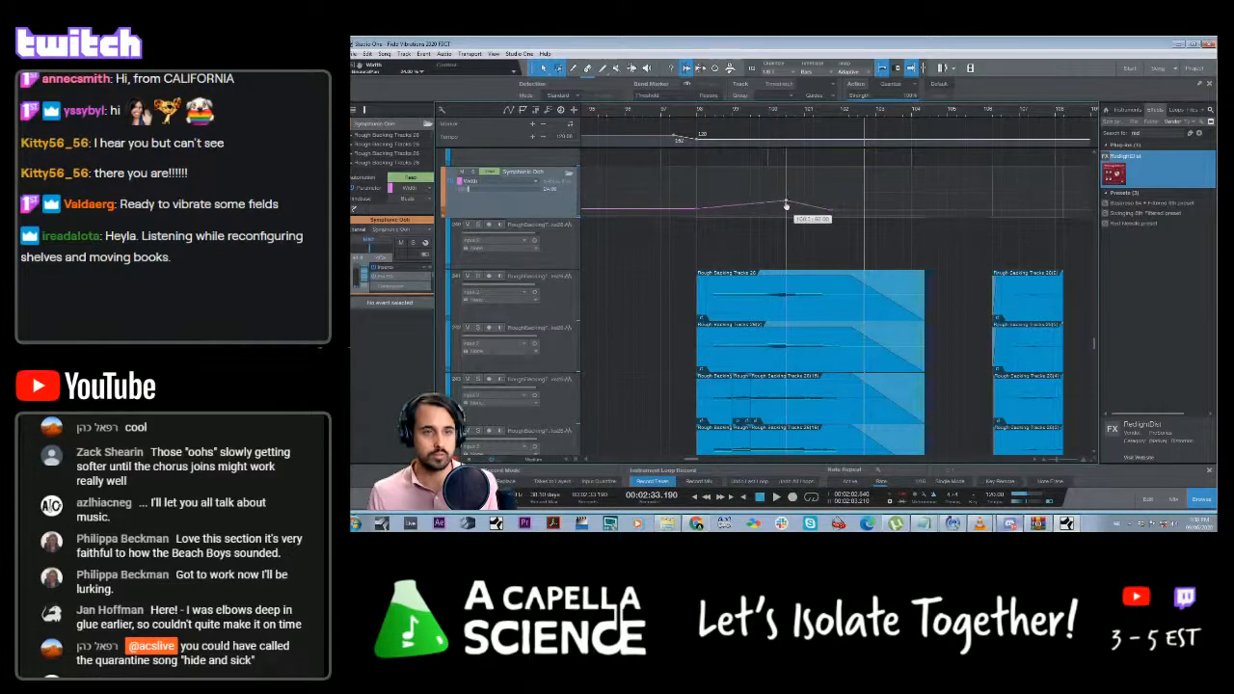
click(690, 112)
drag(697, 211, 697, 213)
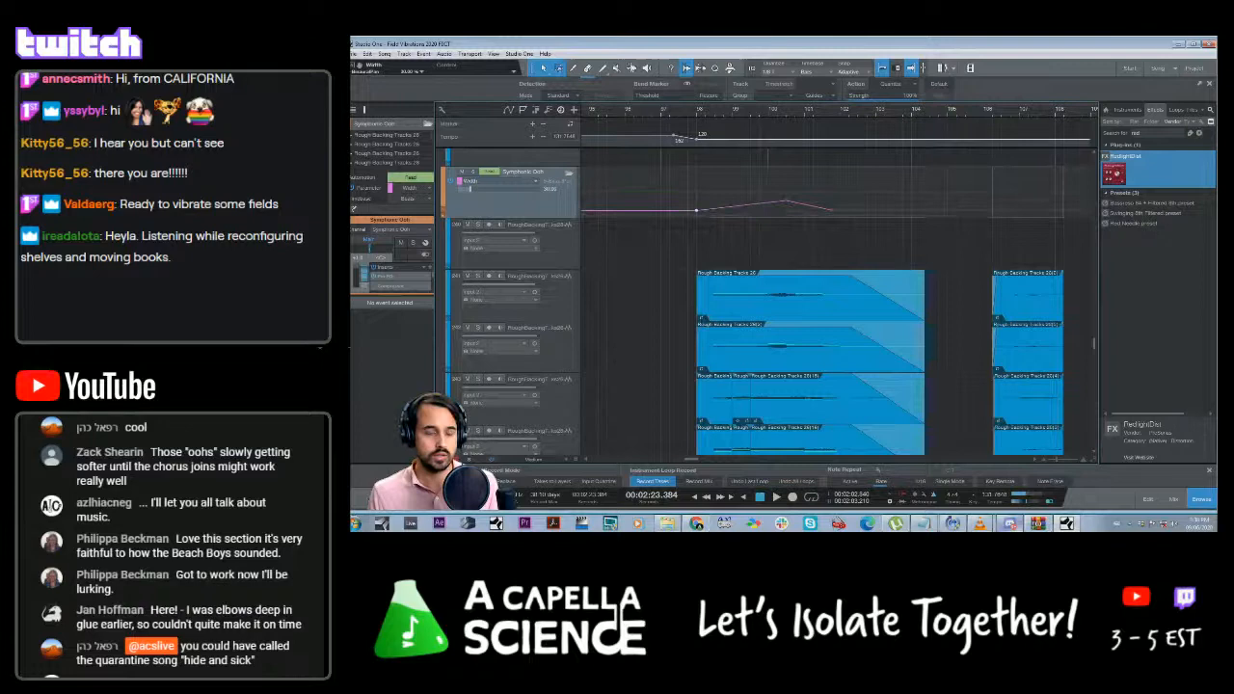
click(831, 213)
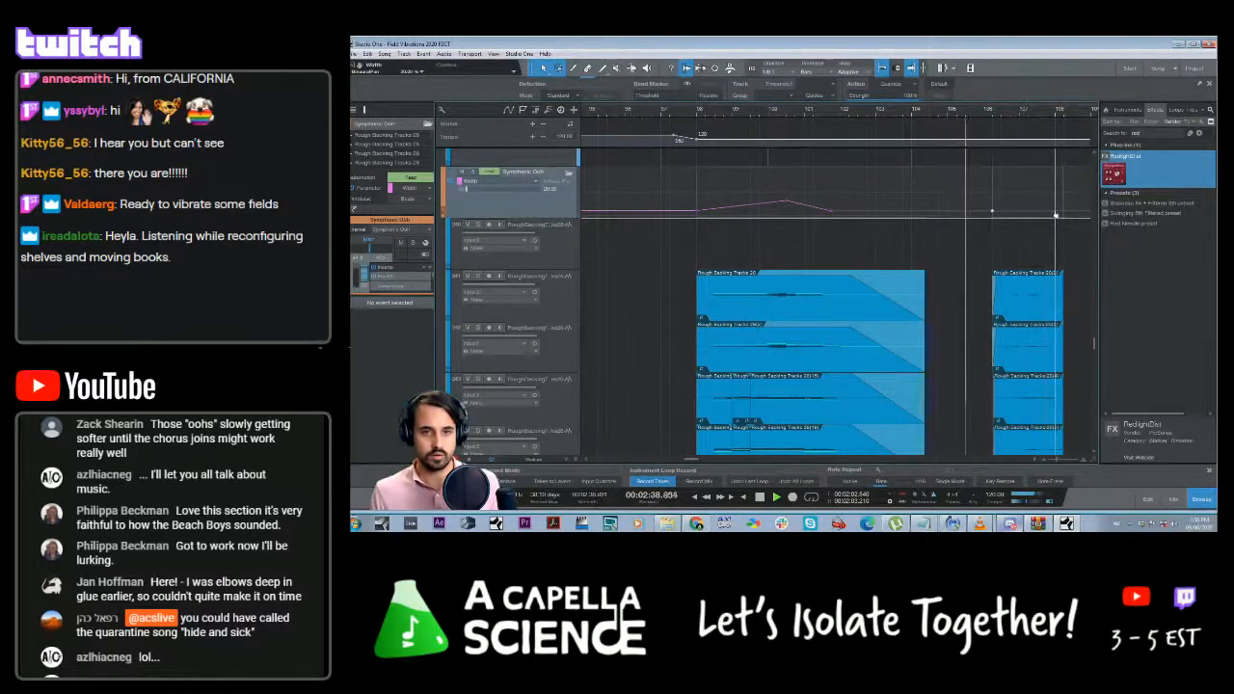
Raise the Symphonic Ooh Width automation to 100 between bars 106 and 108 and replay that passage
drag(1055, 216, 1056, 204)
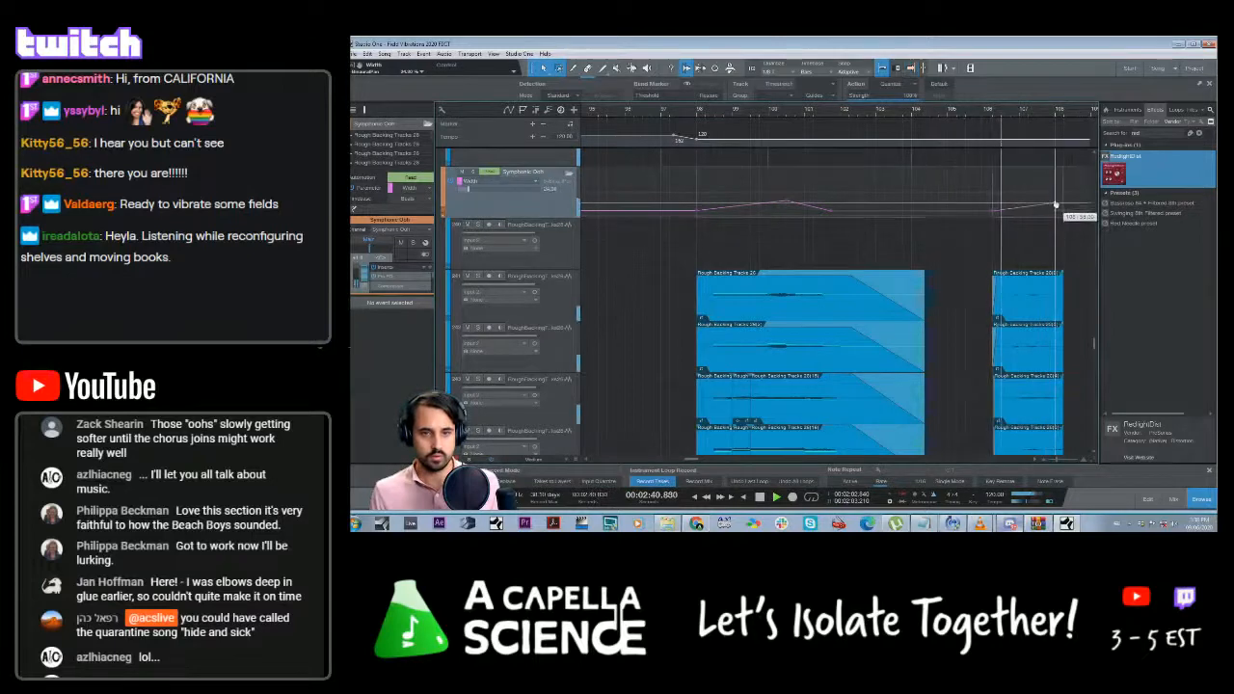
mouse_move(1056, 204)
mouse_down()
mouse_move(994, 195)
mouse_move(1055, 193)
mouse_up()
key(space)
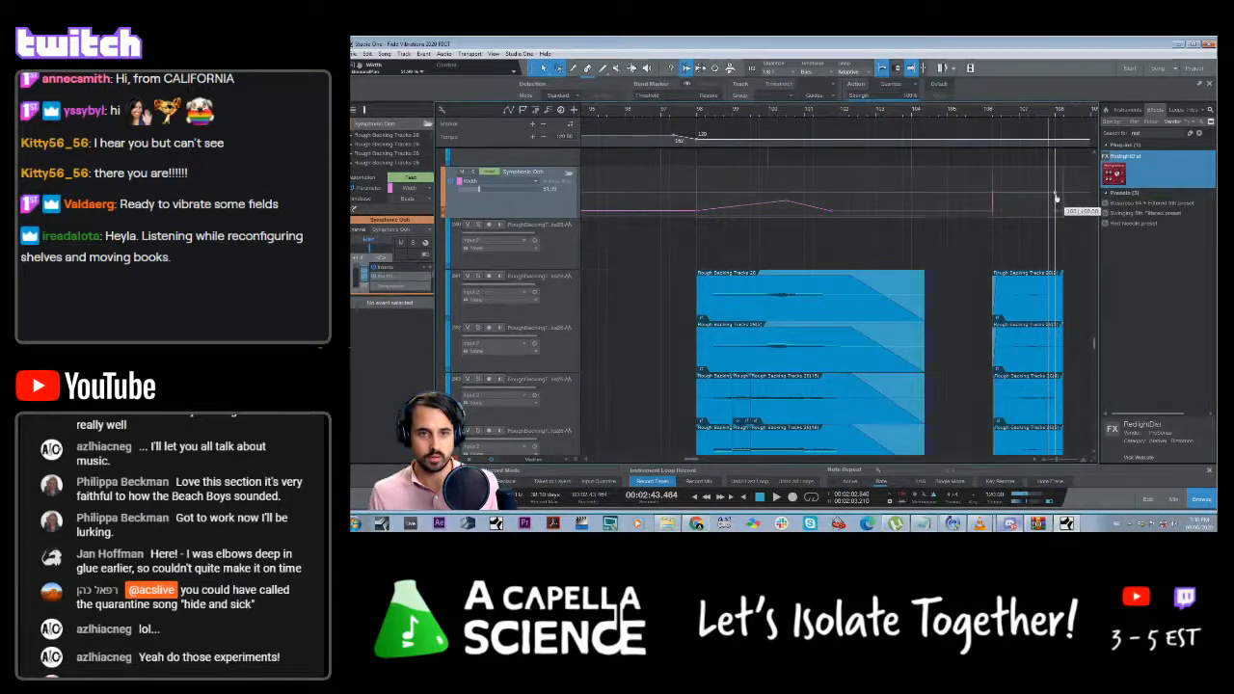
click(994, 115)
key(space)
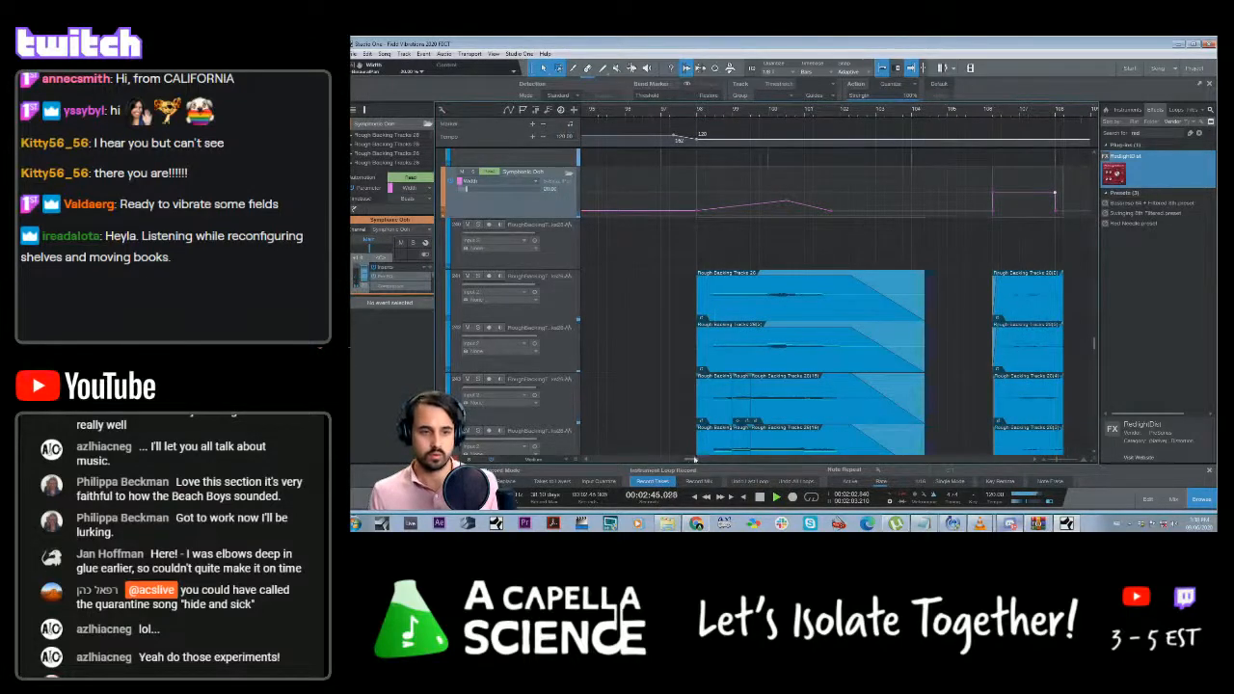
key(space)
Audition the second ooh passage again and lower its raised Width automation section
drag(694, 459, 701, 459)
scroll(746, 431, down, 1)
scroll(745, 431, up, 2)
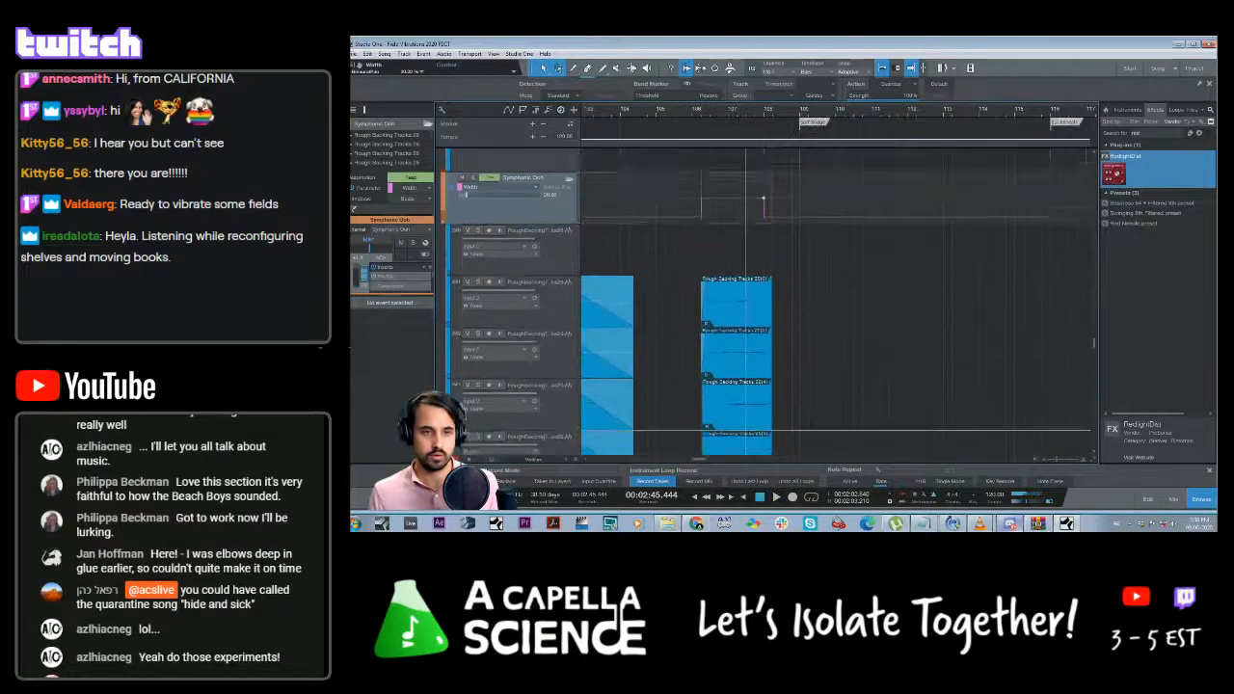
scroll(746, 431, up, 4)
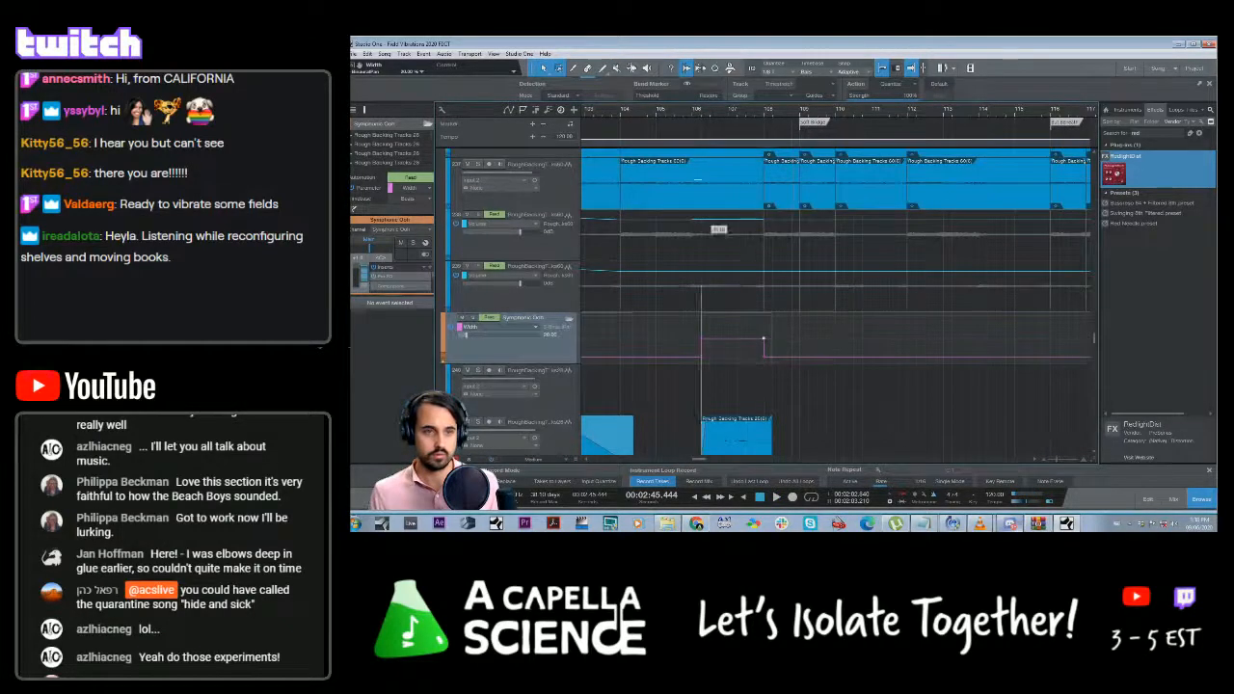
key(space)
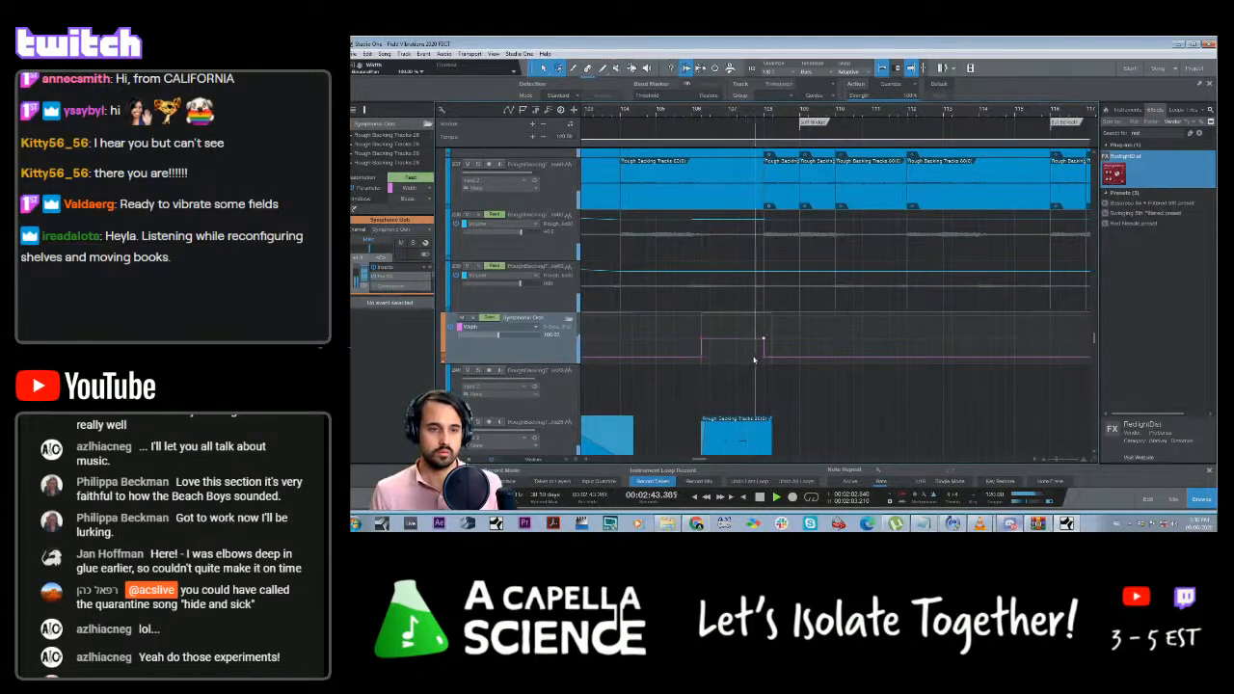
key(space)
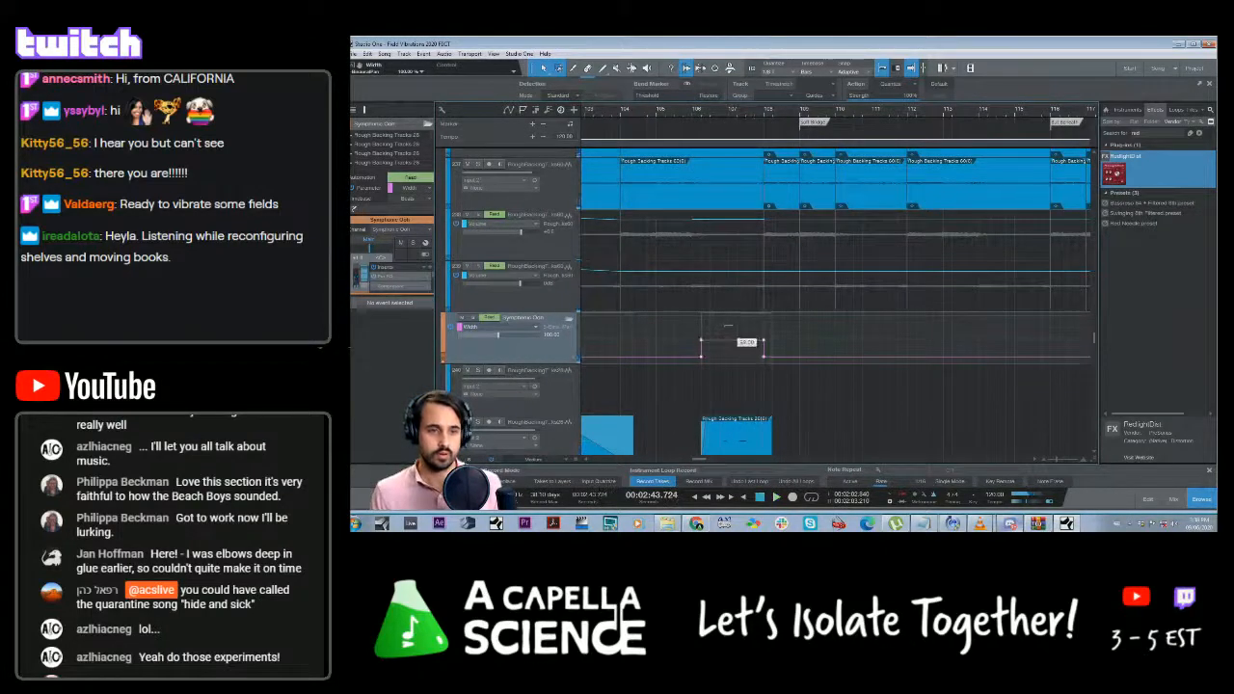
key(space)
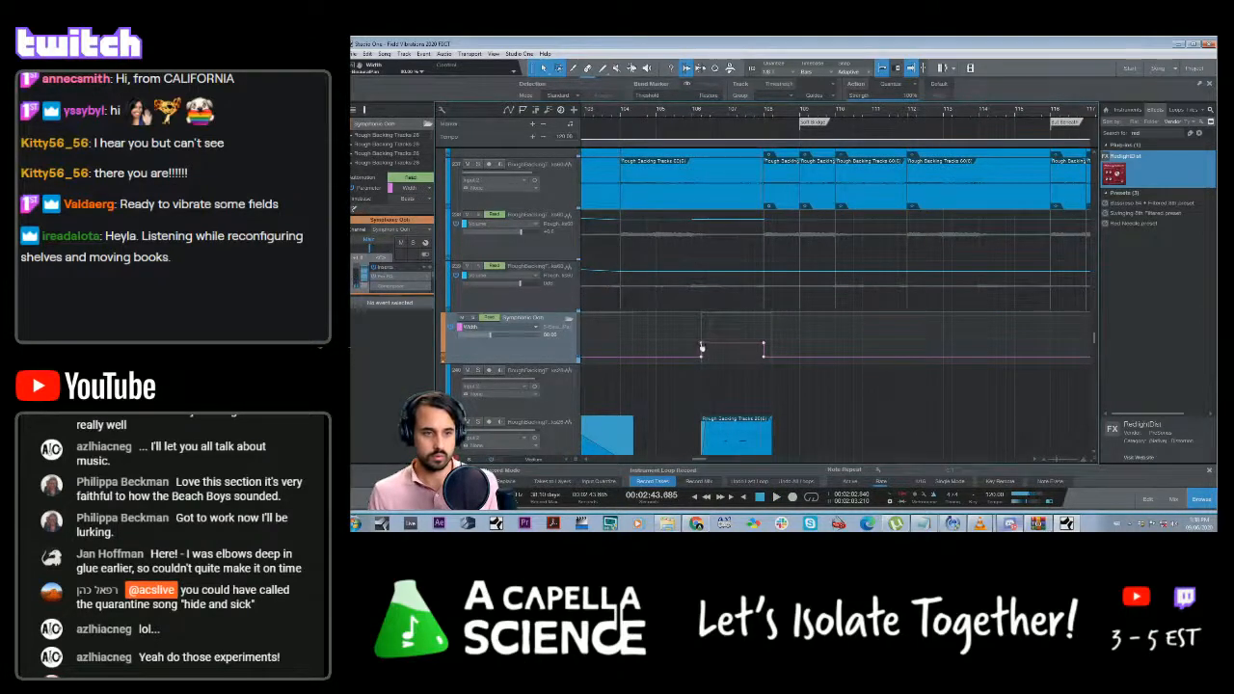
Lower the Width automation point at bar 106 to make a ramp up to bar 108, and audition it
drag(702, 347, 702, 354)
key(ctrl+z)
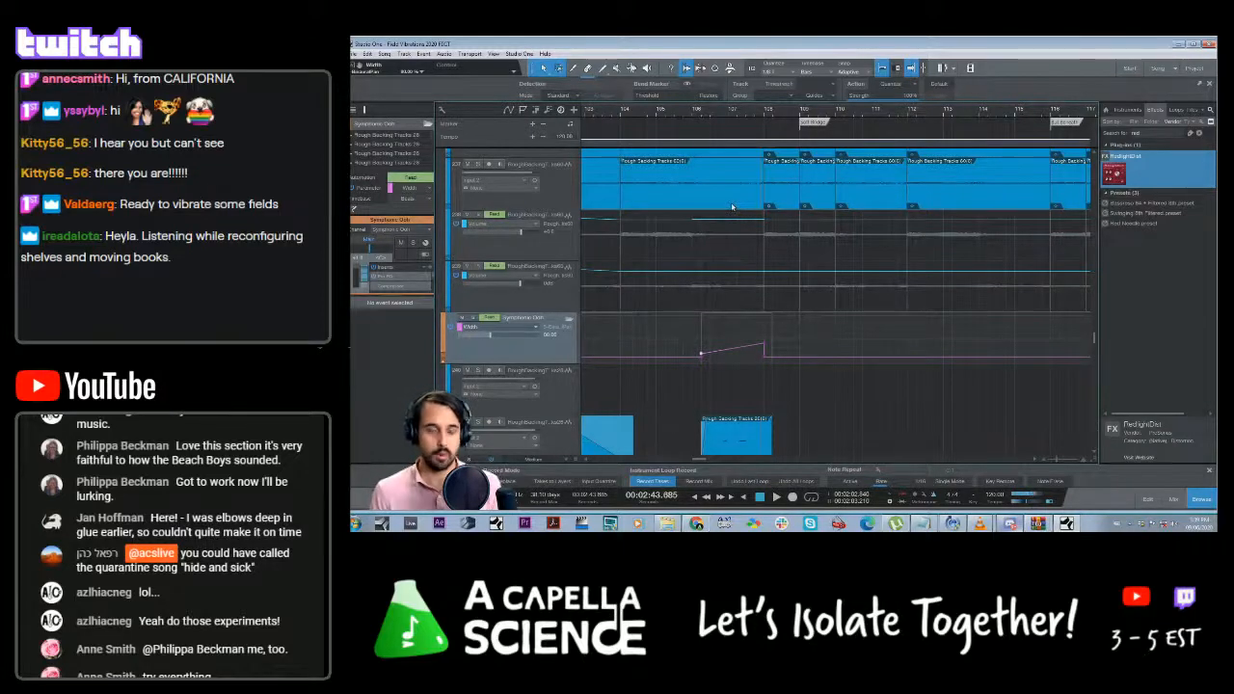
click(690, 112)
key(space)
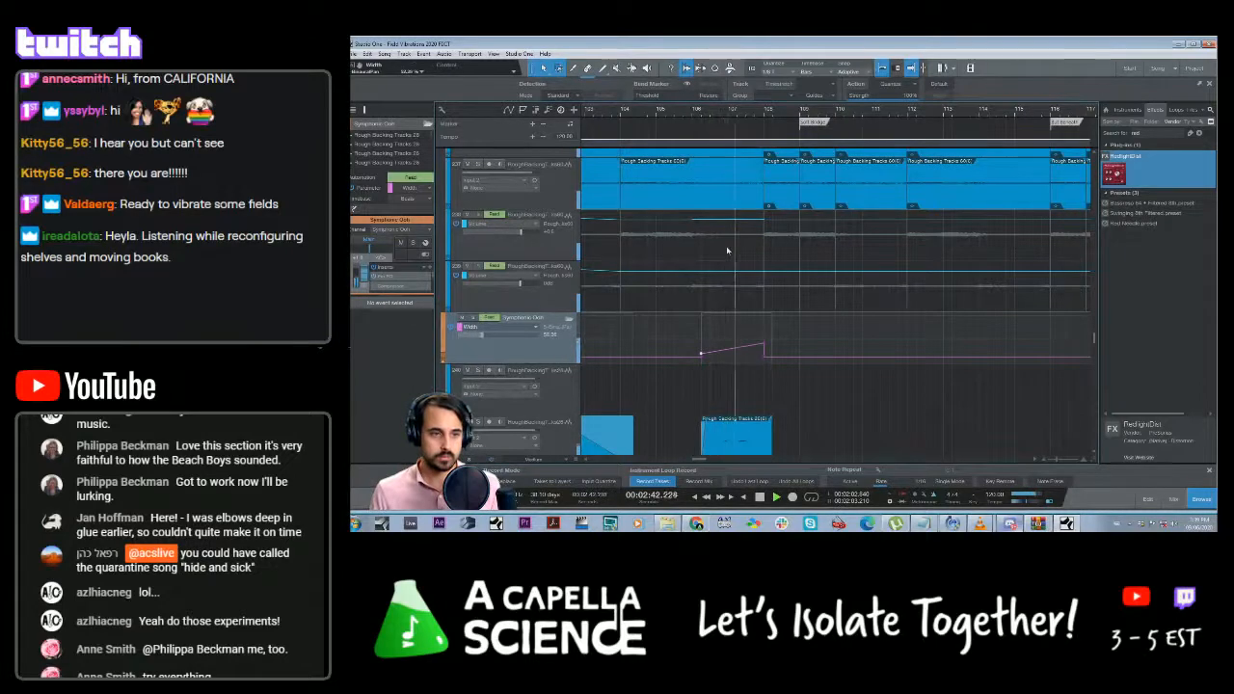
key(space)
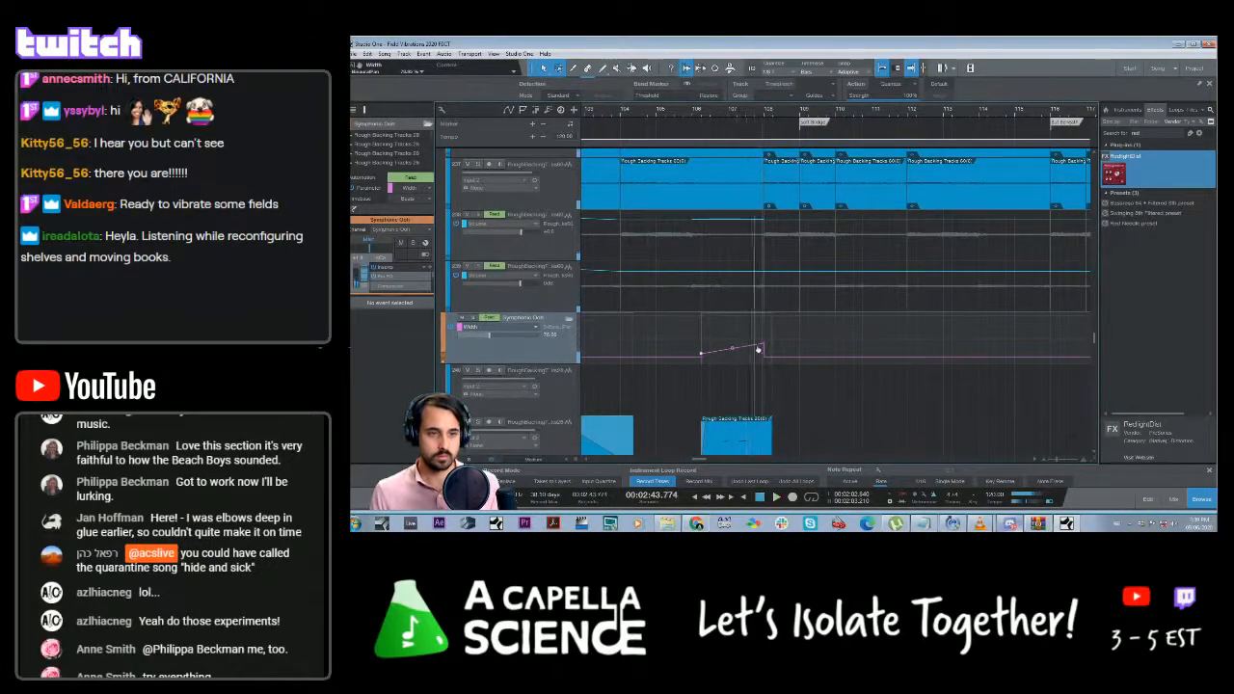
Lower the end of the Width ramp near bar 108 and replay the second ooh passage
drag(766, 345, 764, 353)
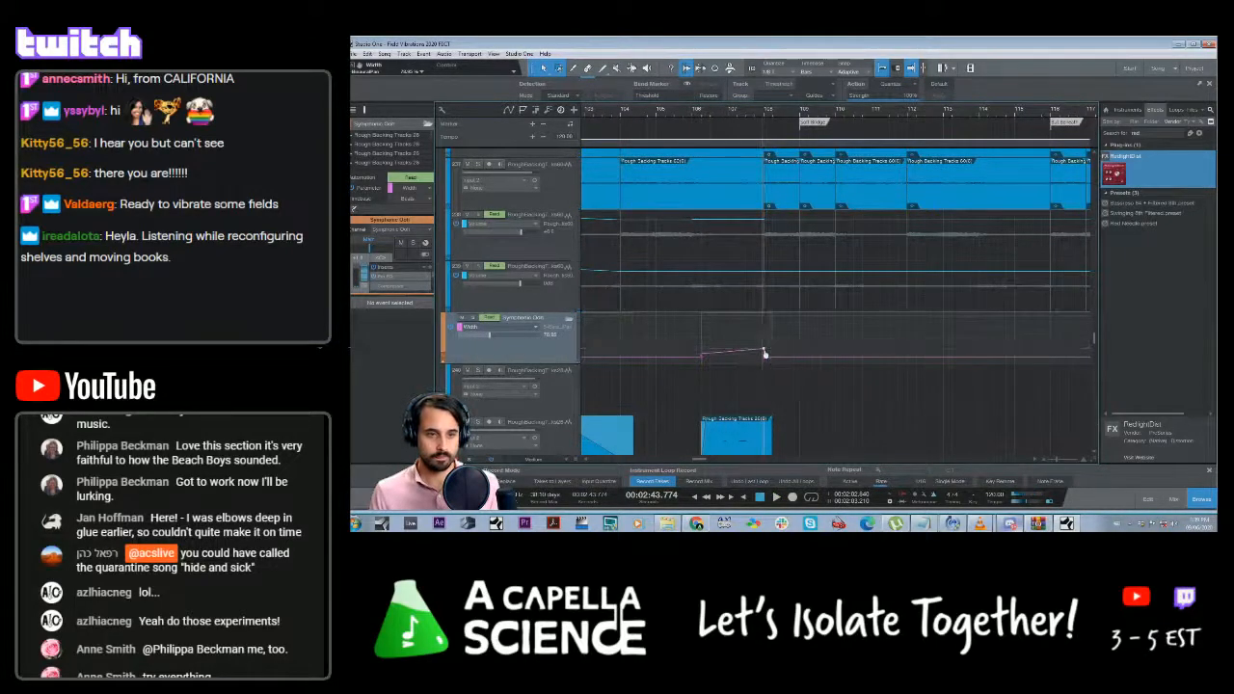
click(691, 119)
key(space)
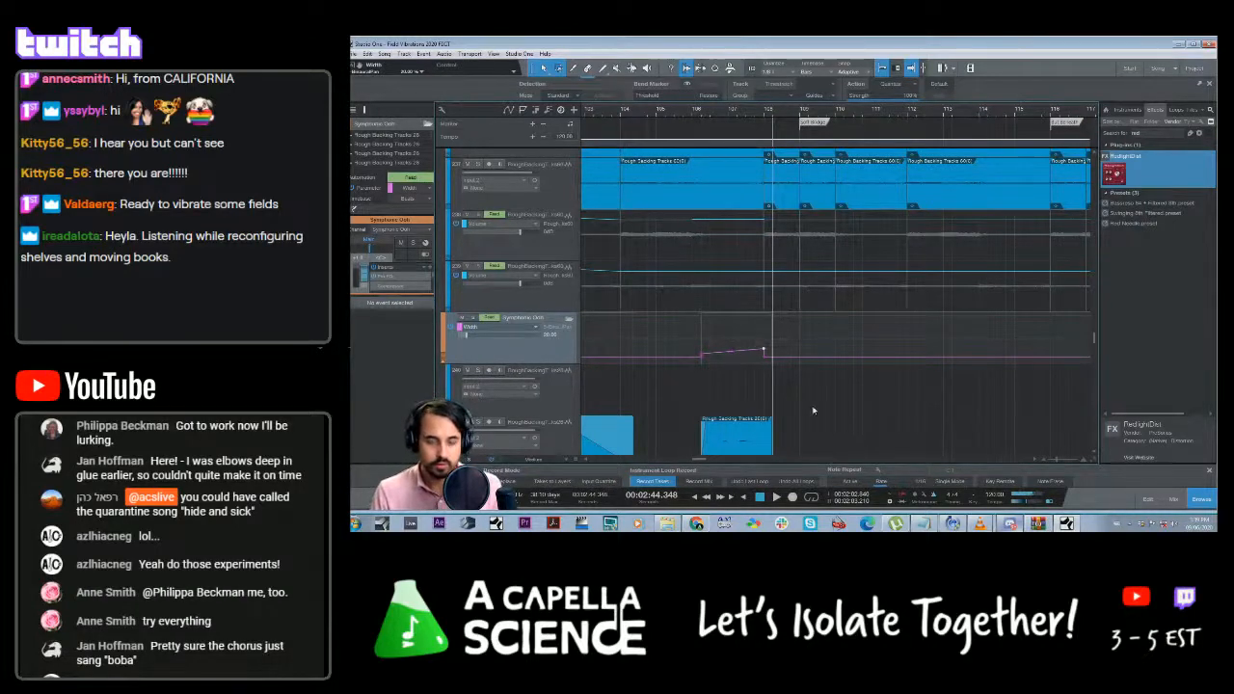
Save the song and return the playhead to just before bar 98
key(ctrl+s)
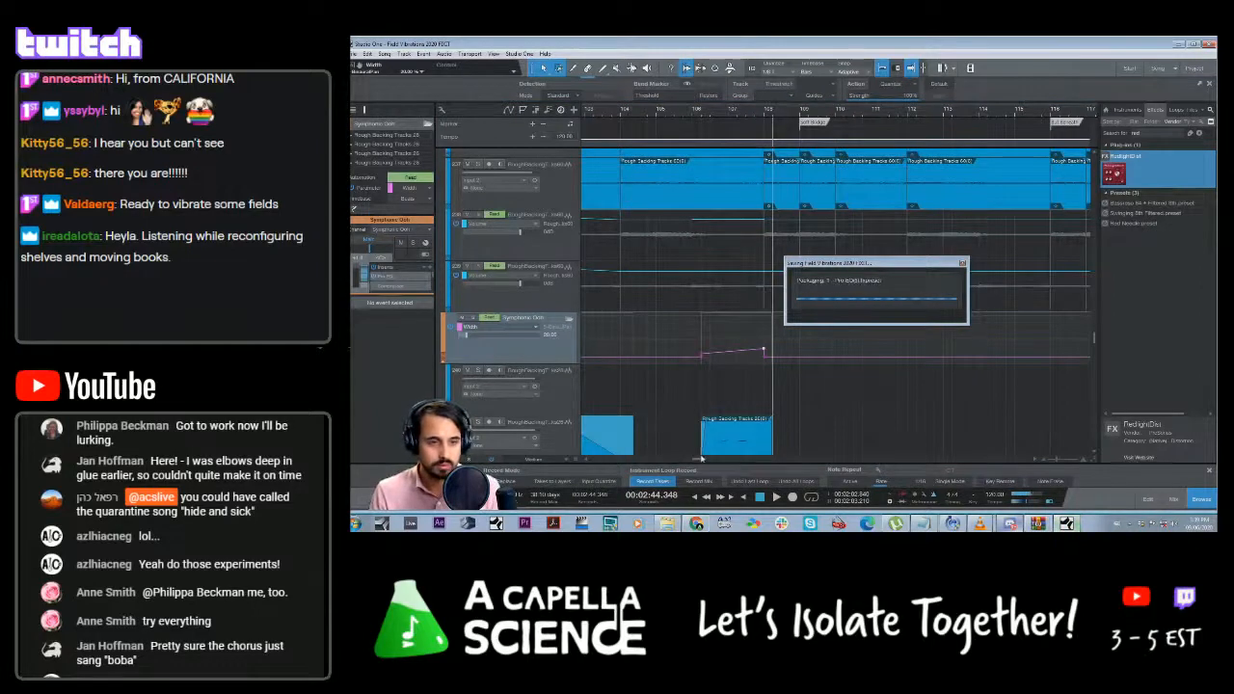
drag(701, 459, 693, 459)
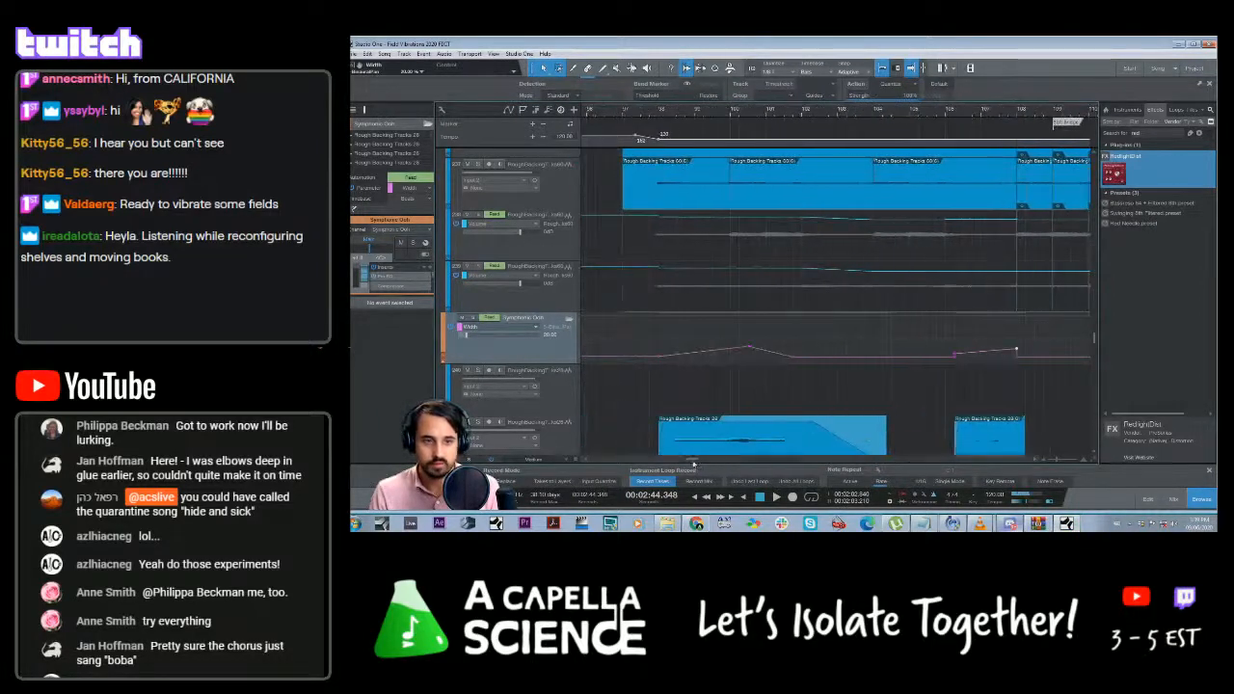
click(728, 351)
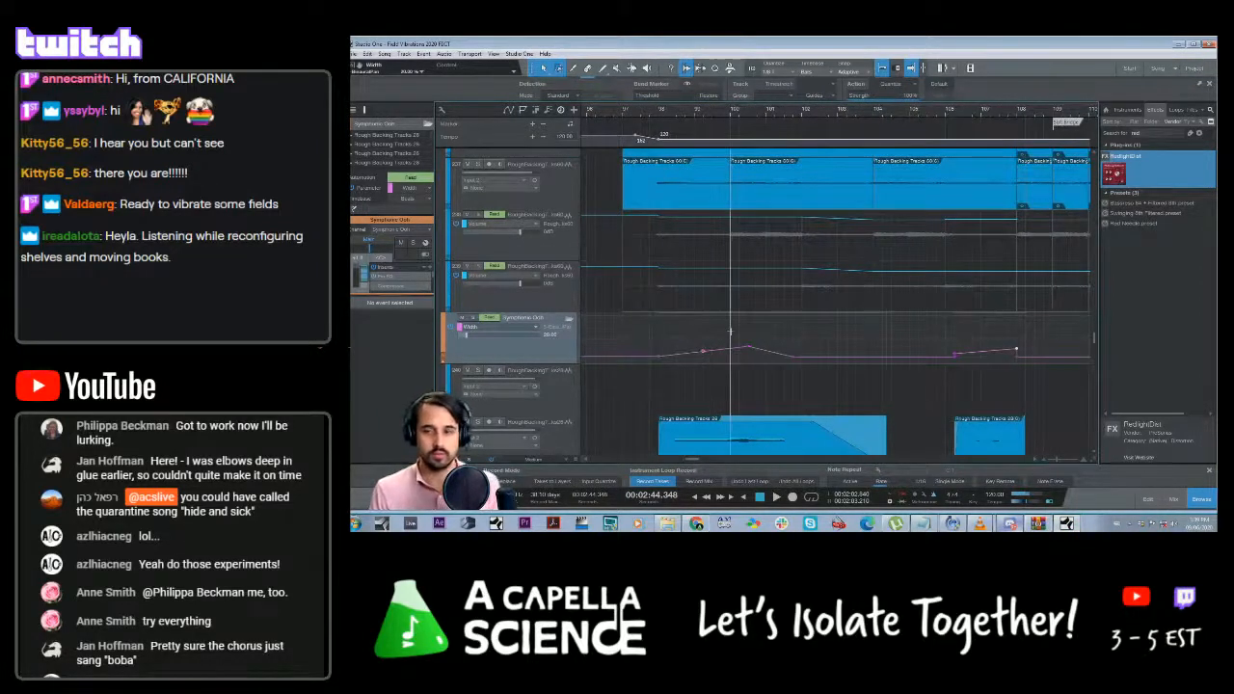
click(649, 116)
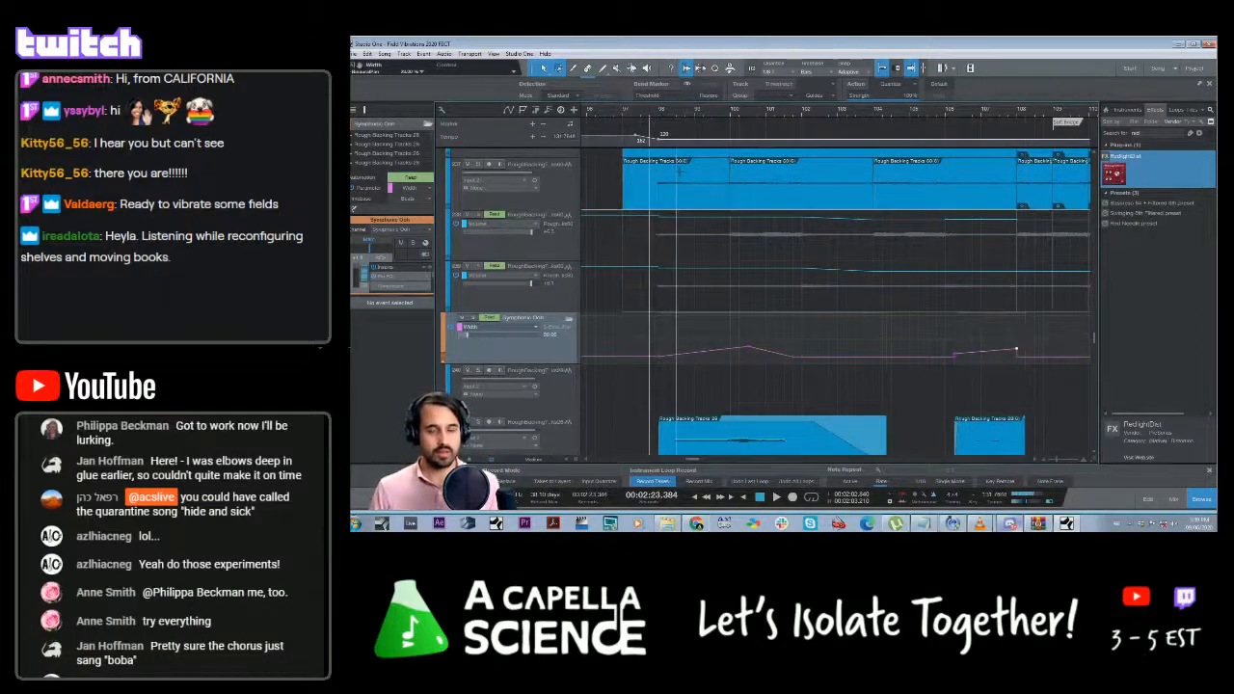
Audition the first ooh passage, extend the end of its falling Width ramp to just before bar 103, and save the song
key(space)
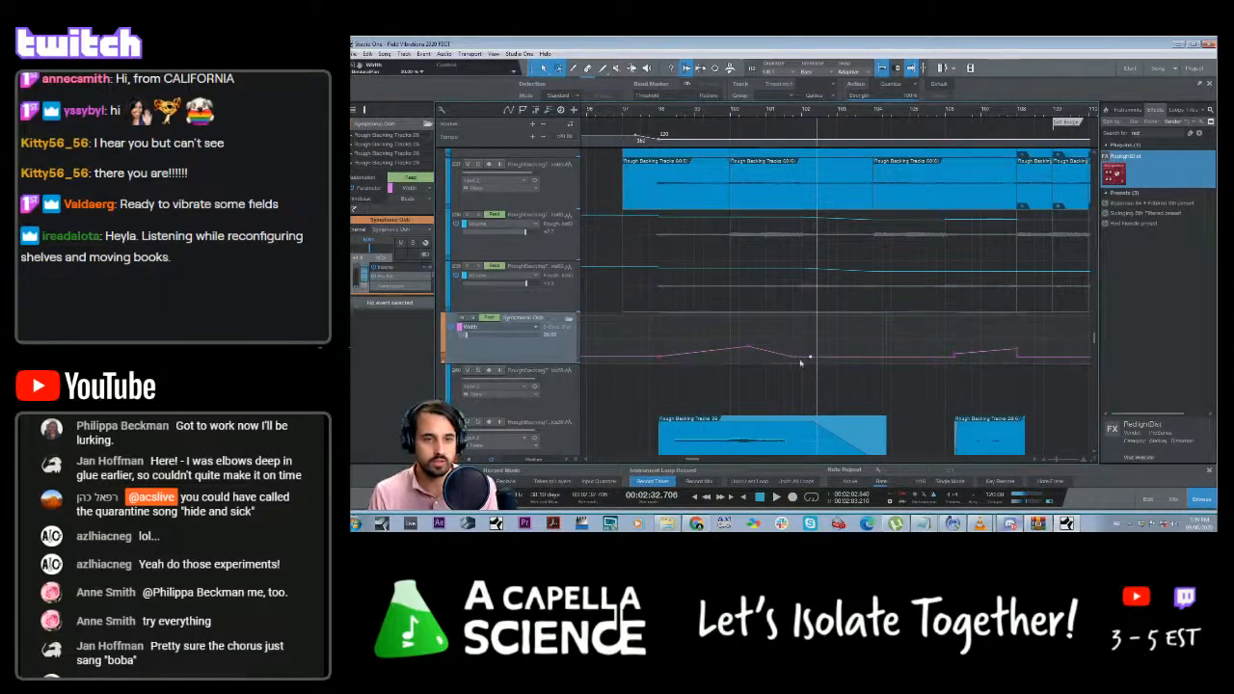
mouse_move(795, 359)
mouse_down()
mouse_move(823, 361)
mouse_move(811, 361)
mouse_up()
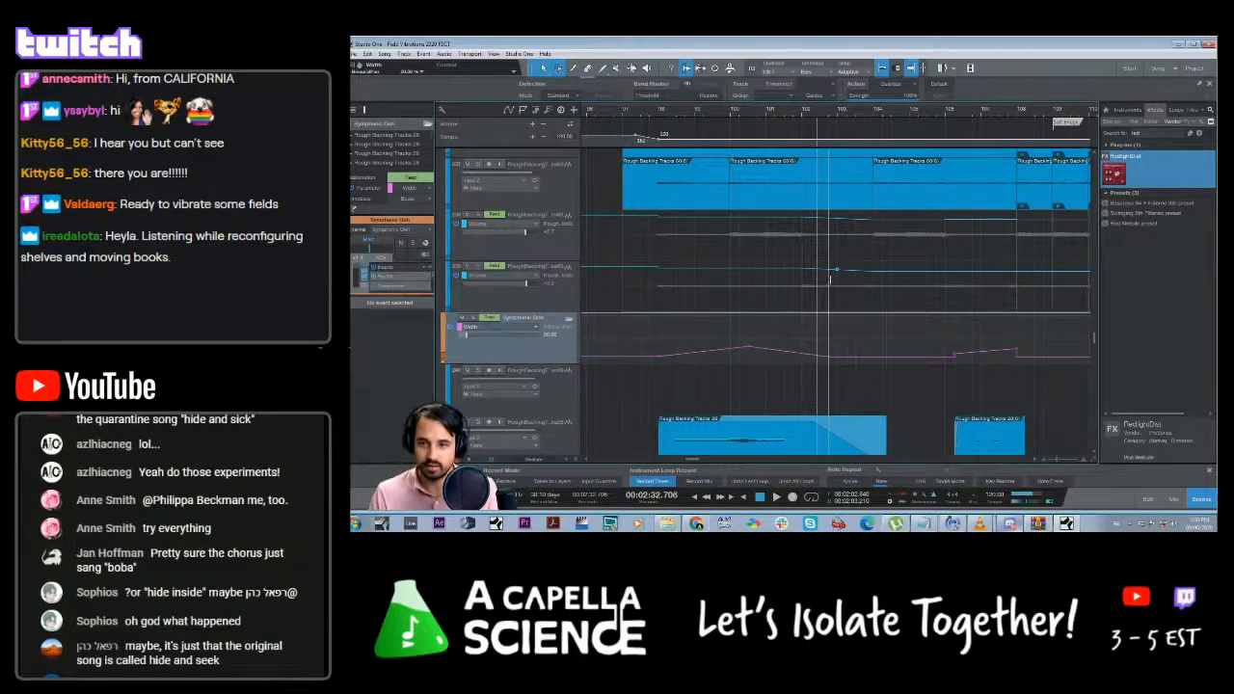
key(ctrl+s)
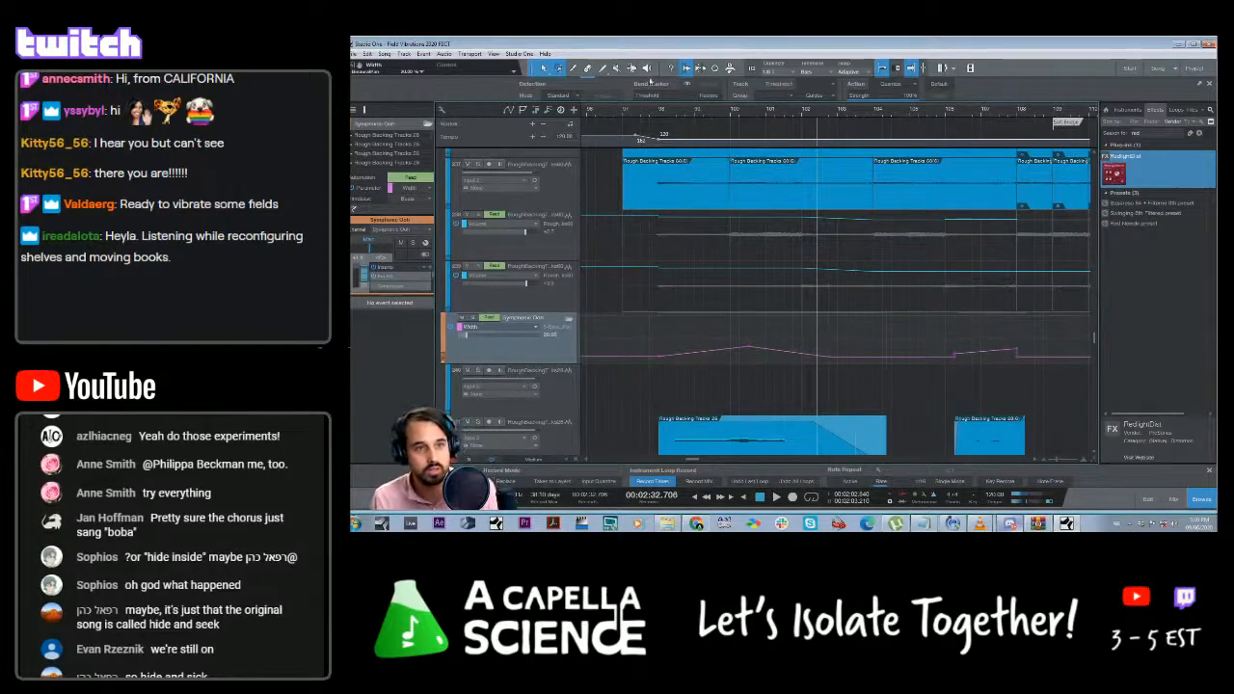
Replay the first ooh passage from bar 98, lower its Width automation peak between bars 100 and 101, and audition it again
click(657, 114)
key(space)
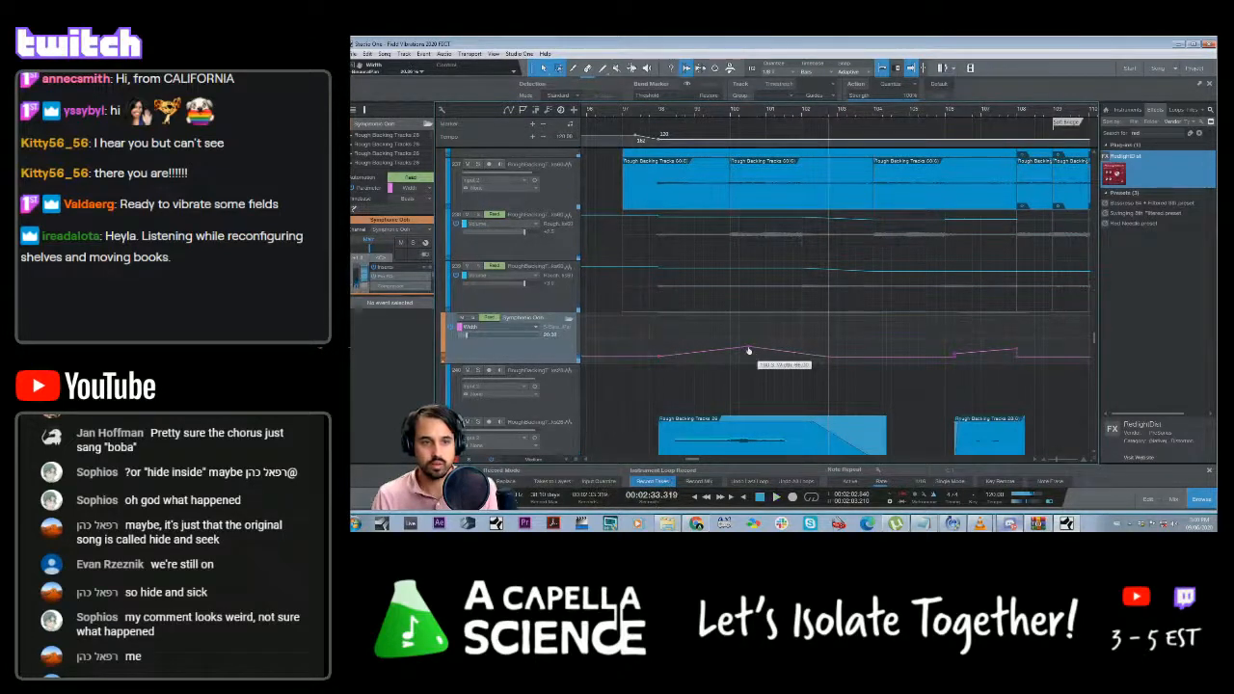
drag(748, 351, 748, 354)
click(662, 124)
key(space)
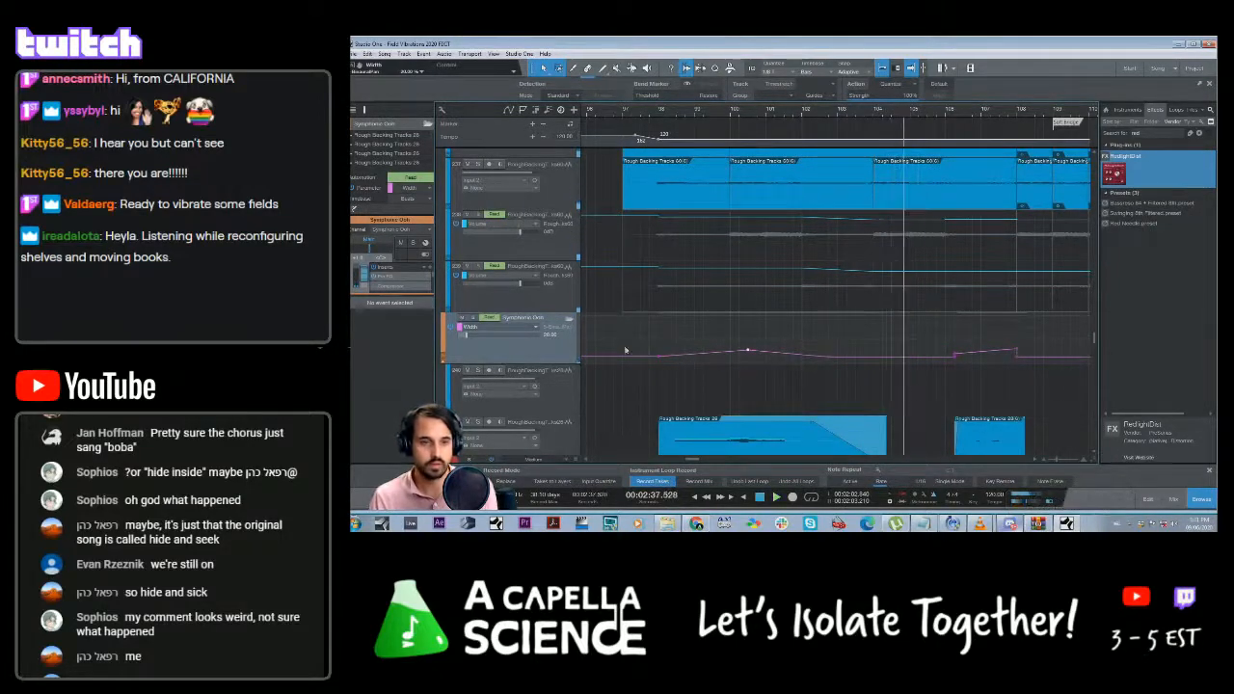
Switch the Symphonic Ooh group's automation lane from Width to Volume and save the song
click(510, 329)
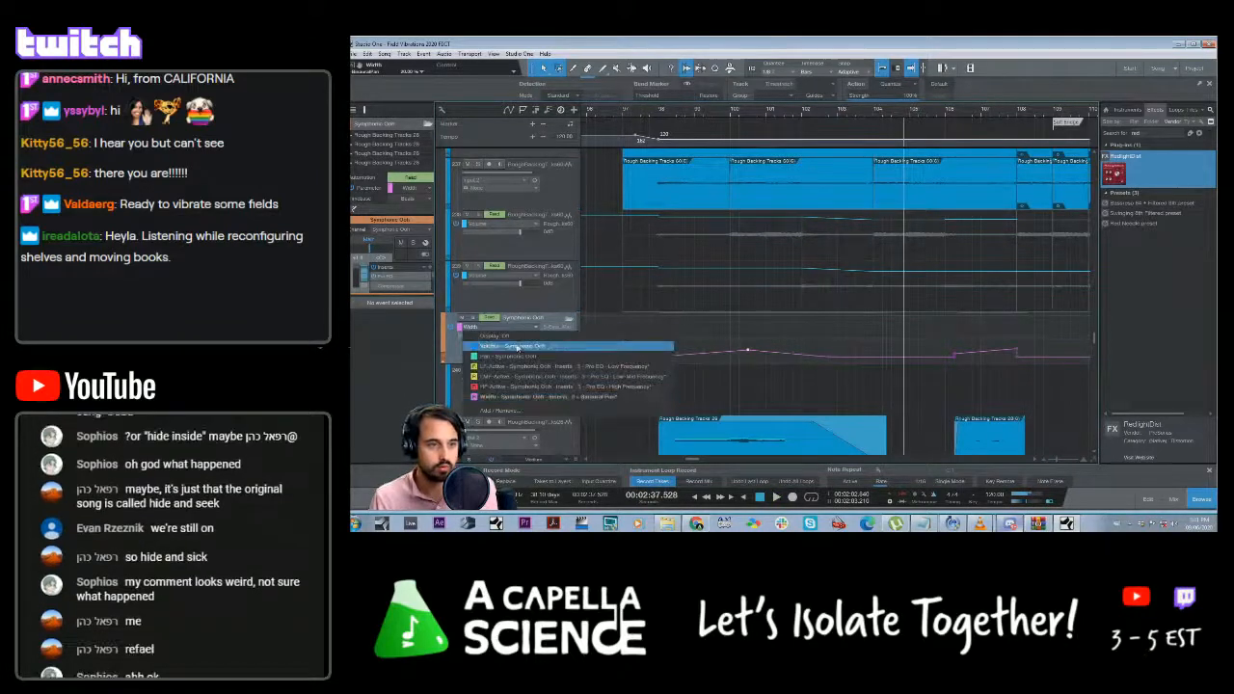
click(517, 346)
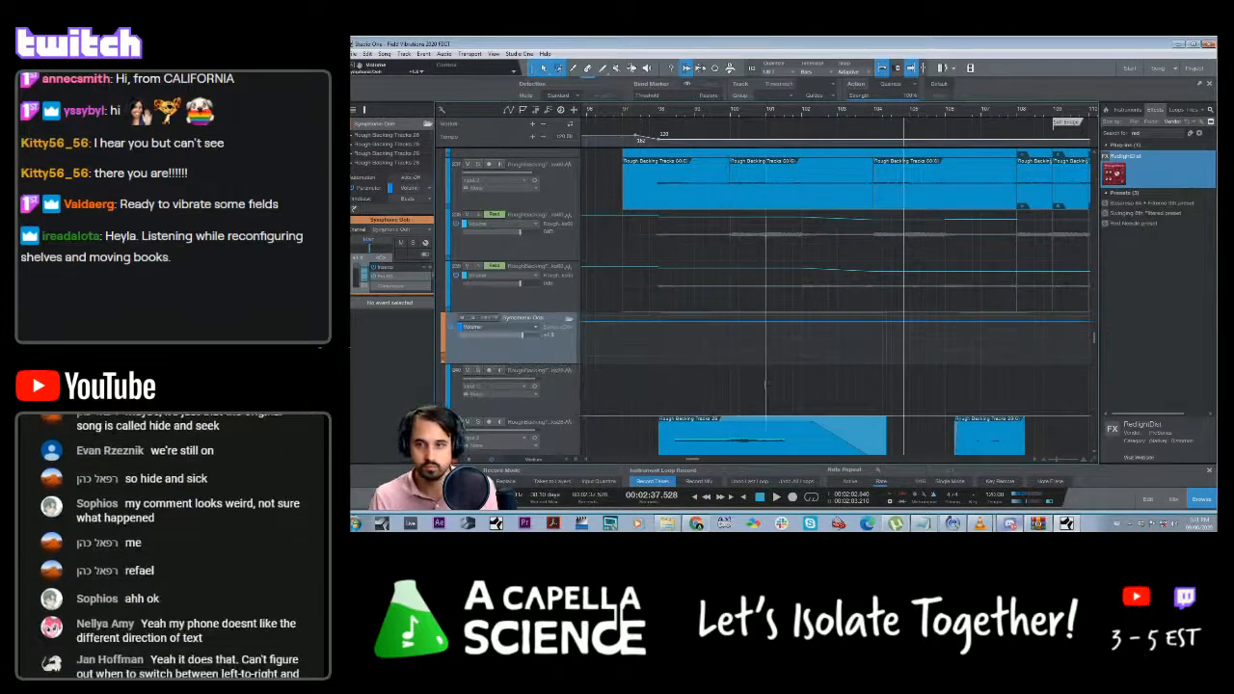
scroll(763, 376, down, 3)
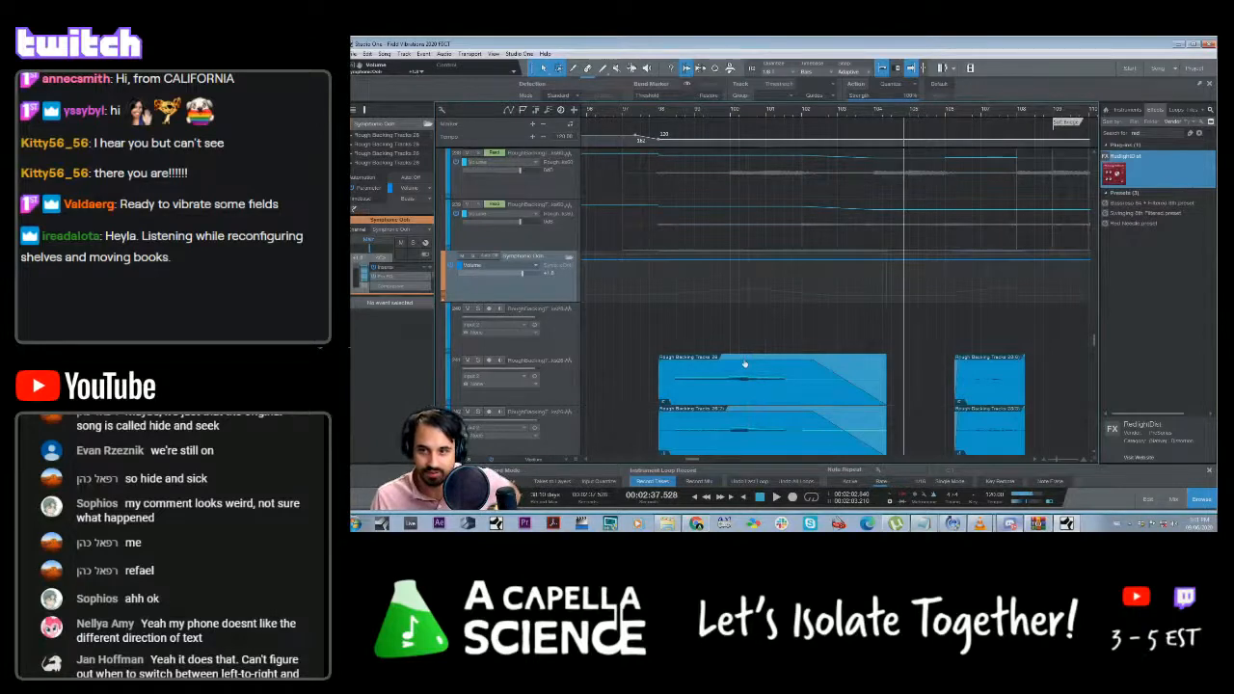
scroll(745, 366, down, 1)
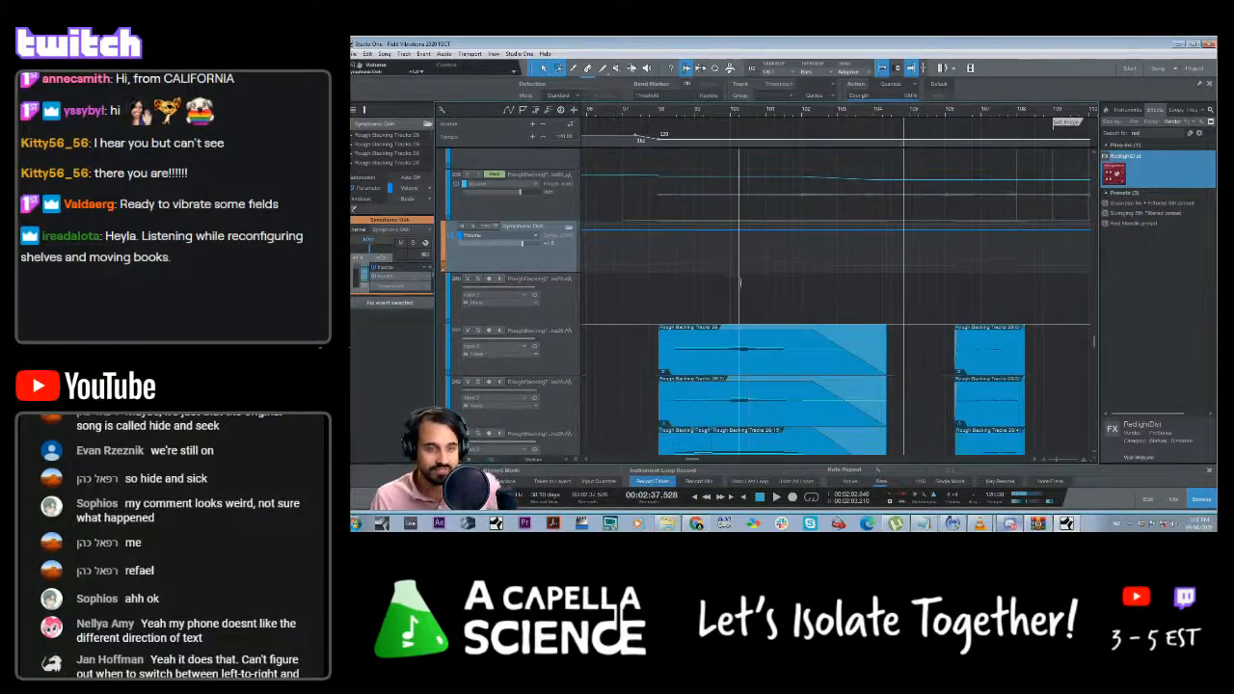
scroll(740, 280, down, 1)
scroll(740, 281, up, 2)
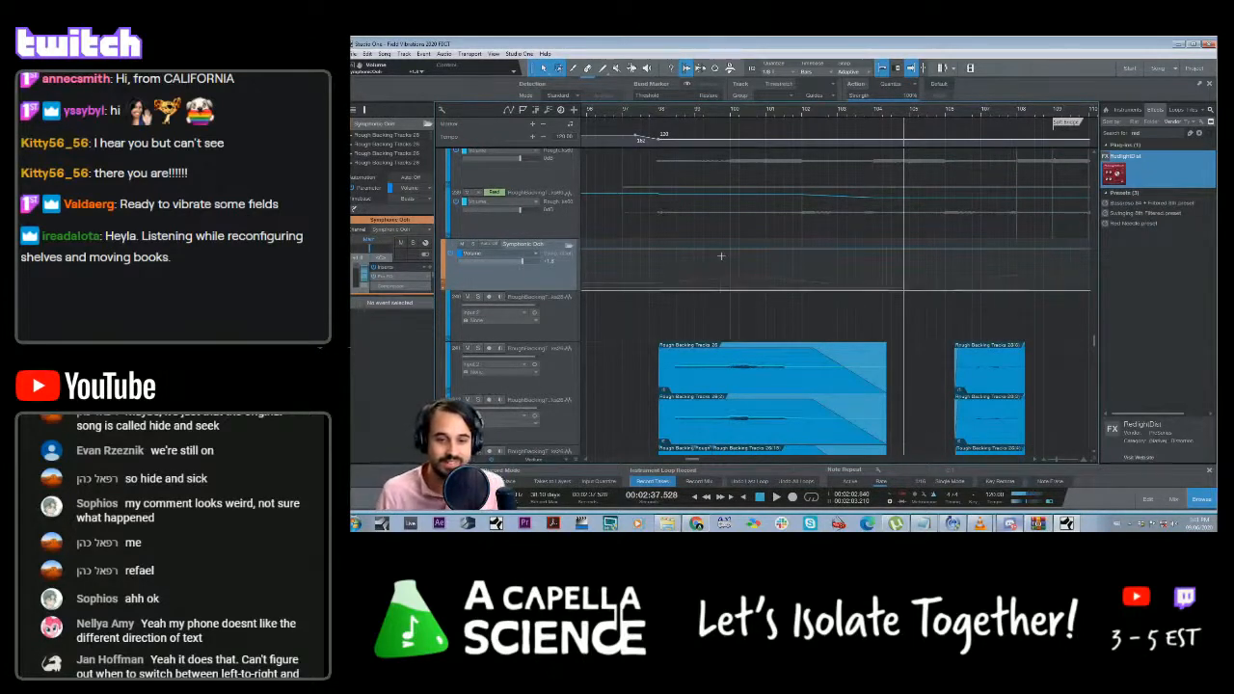
key(ctrl+s)
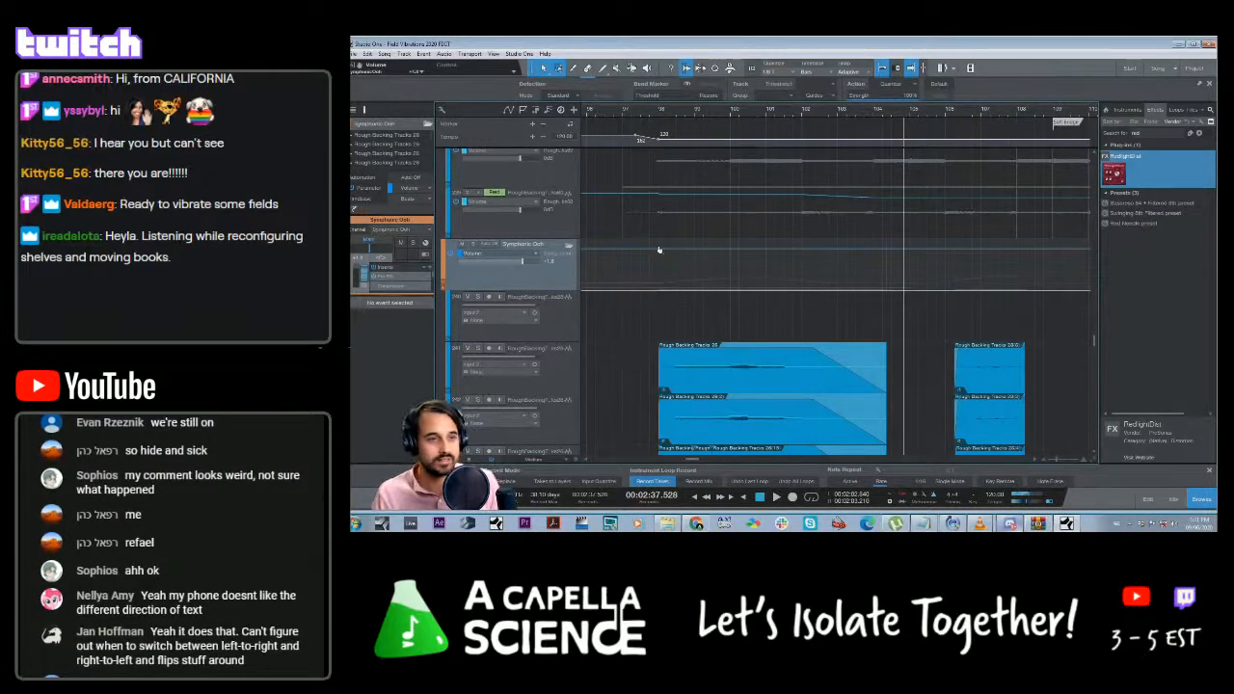
Add Symphonic Ooh Volume points that drop the level just after bar 98 and ramp it up past bar 104, and audition them
click(660, 250)
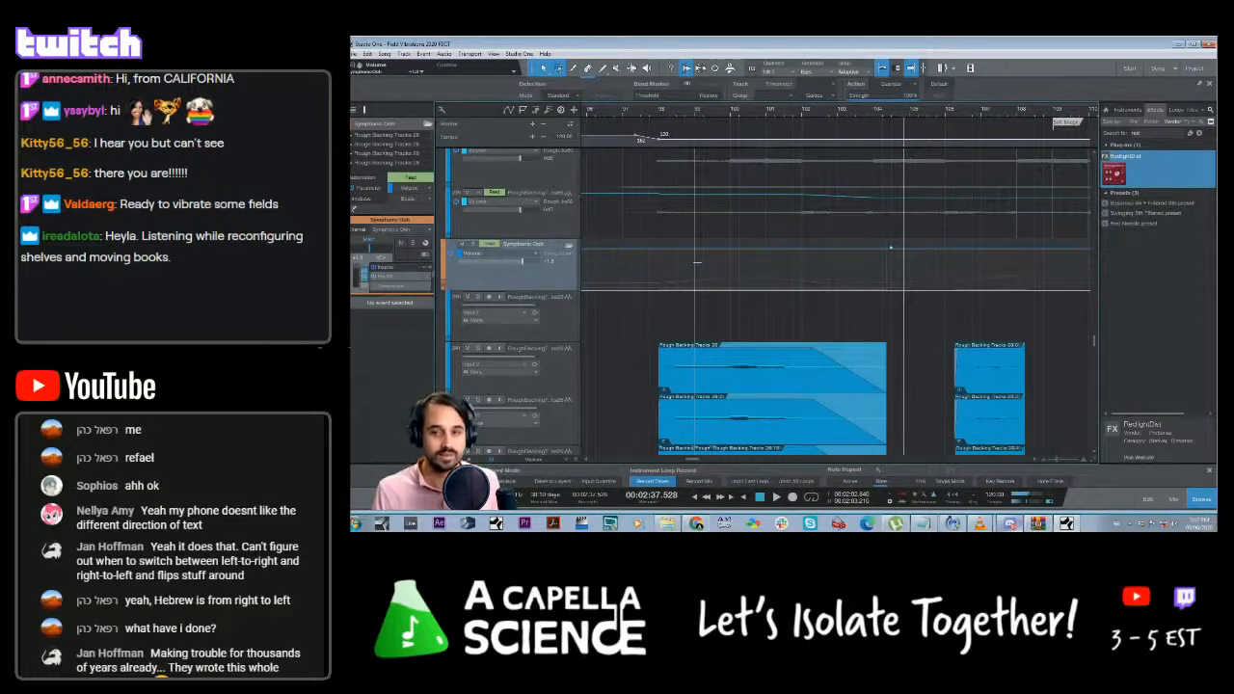
click(658, 111)
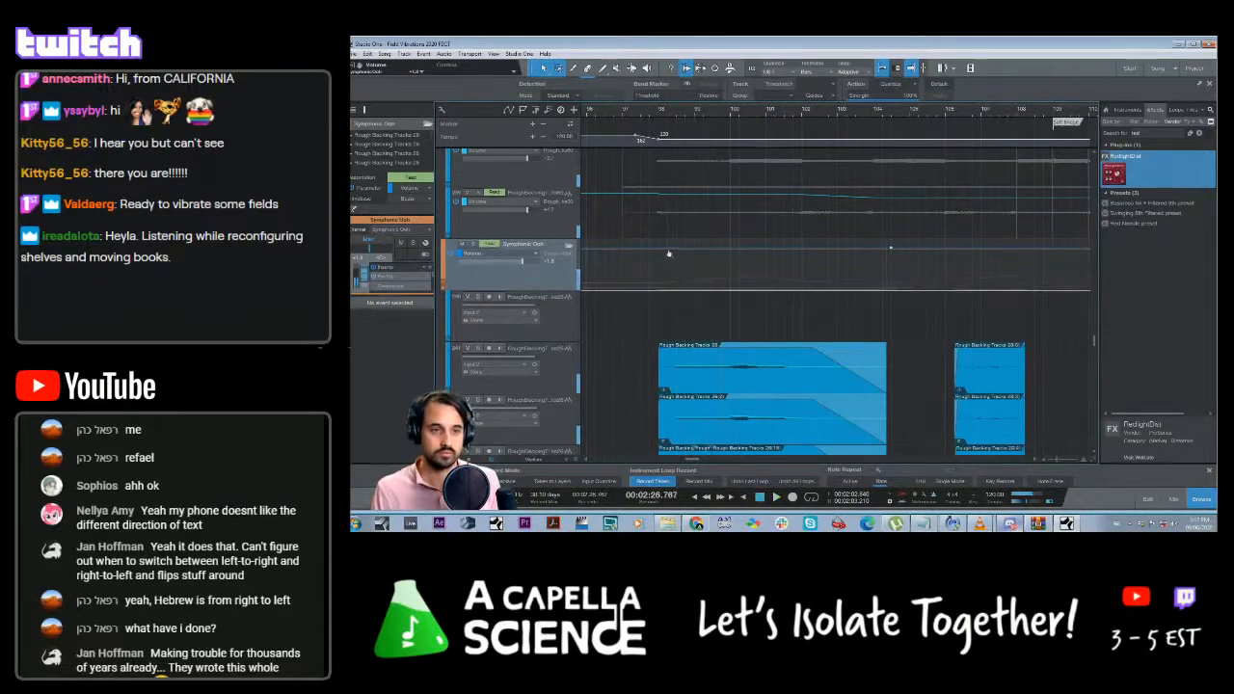
drag(675, 250, 669, 261)
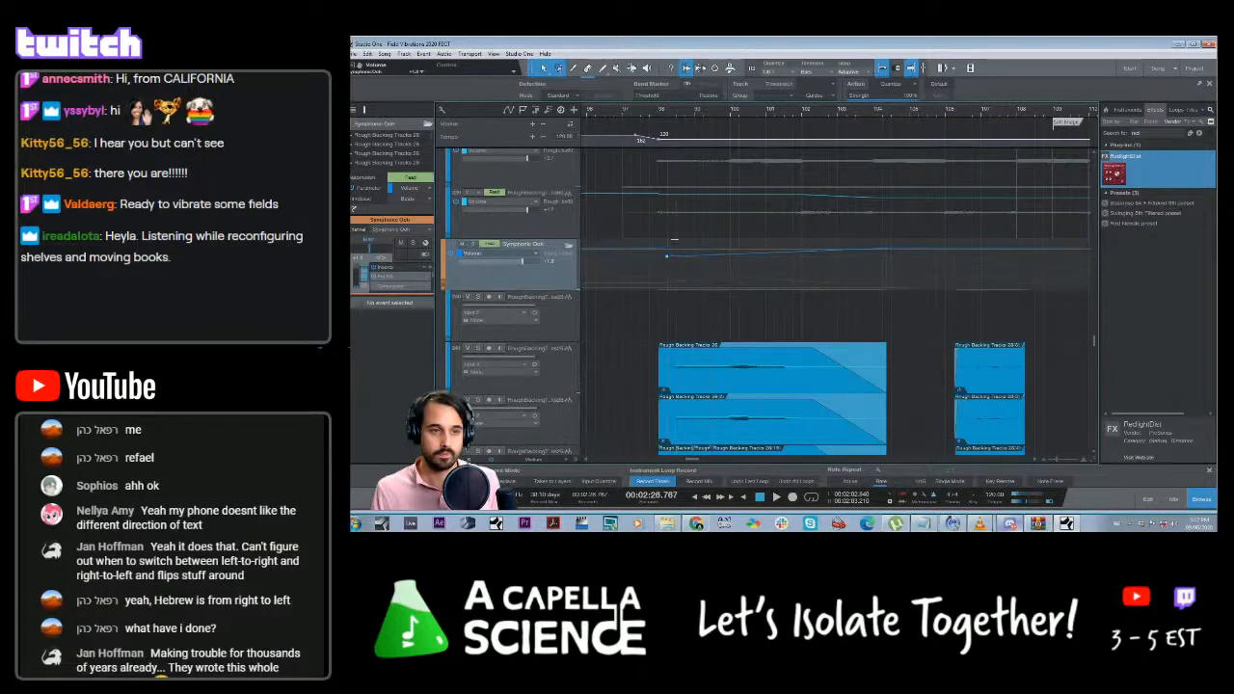
click(661, 114)
key(space)
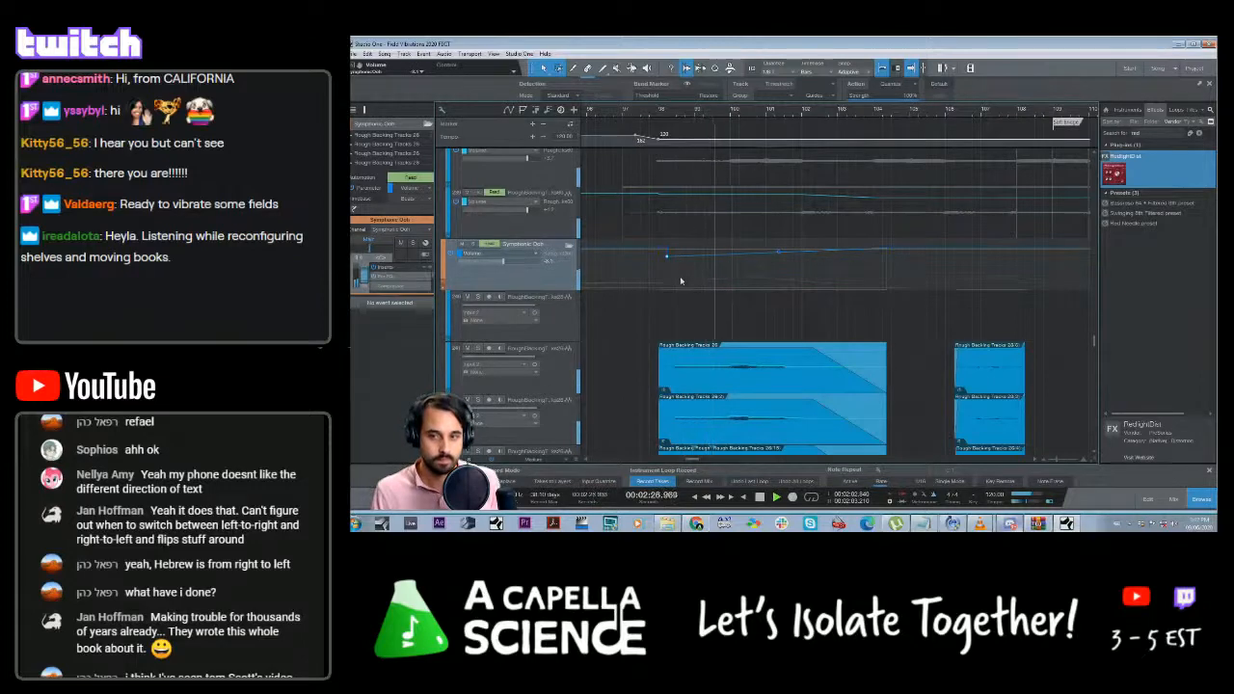
Enlarge the Symphonic Ooh automation lane, fine-tune the Volume ramp's start just after bar 98 to a shallower drop, and replay it
key(space)
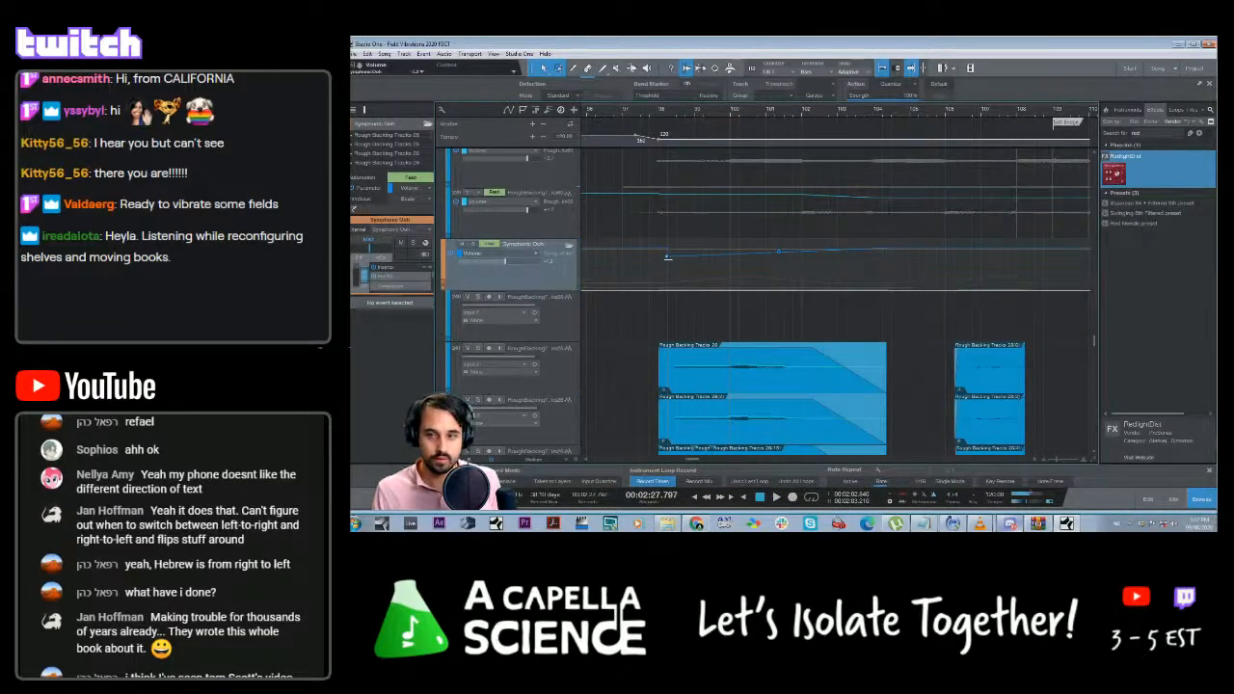
drag(667, 257, 666, 251)
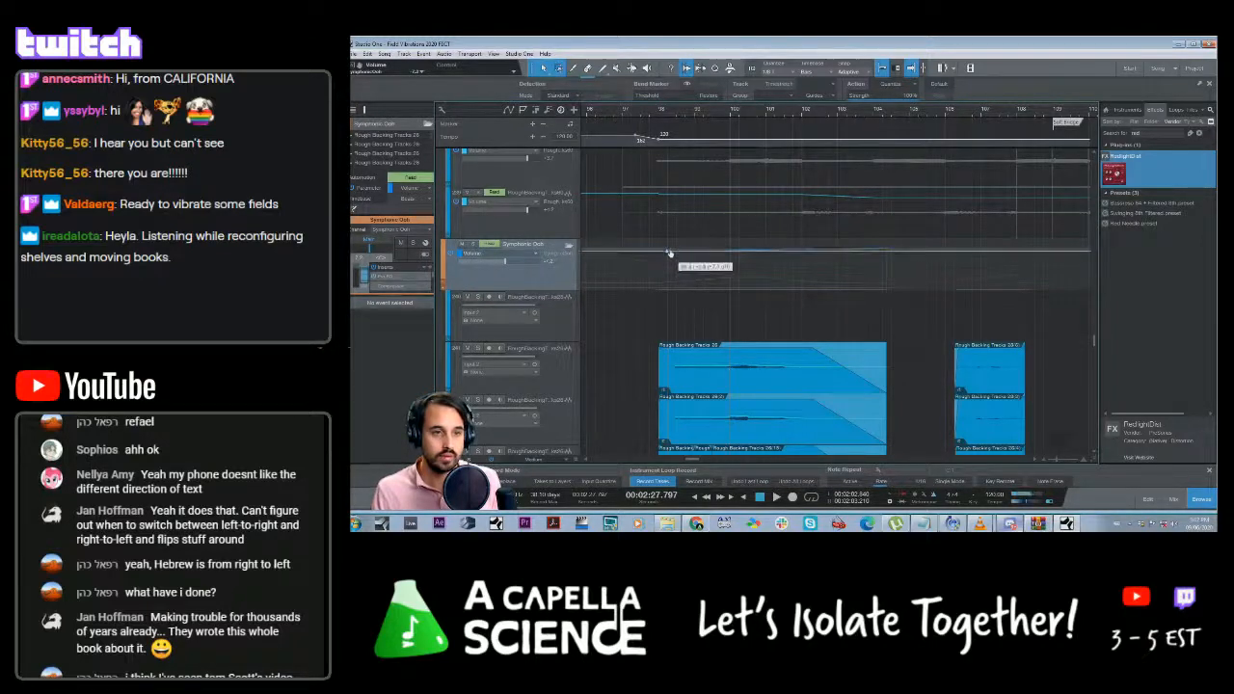
drag(552, 289, 552, 437)
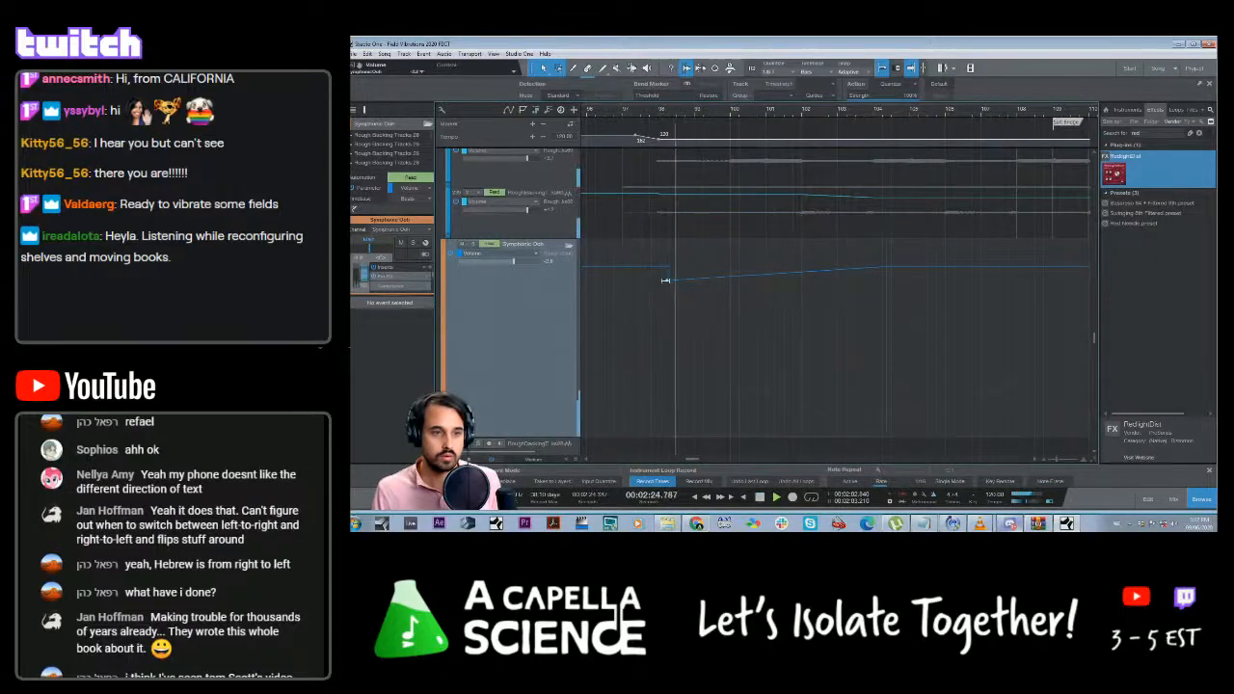
drag(667, 281, 667, 273)
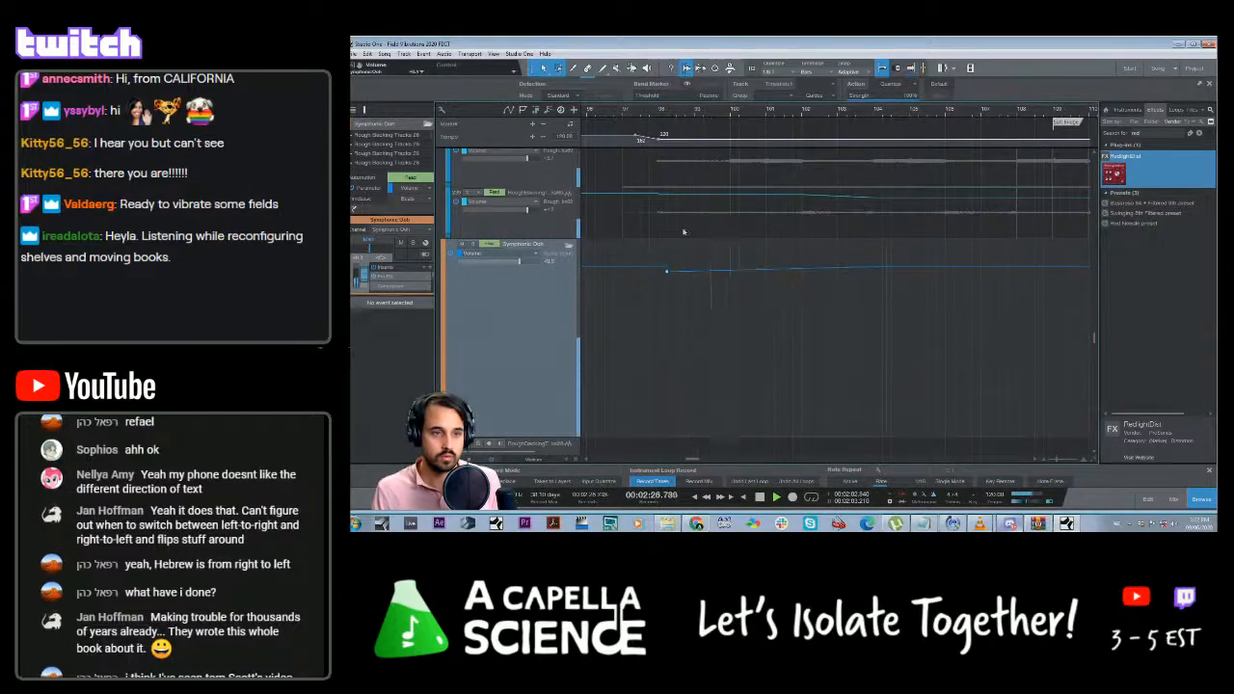
click(669, 117)
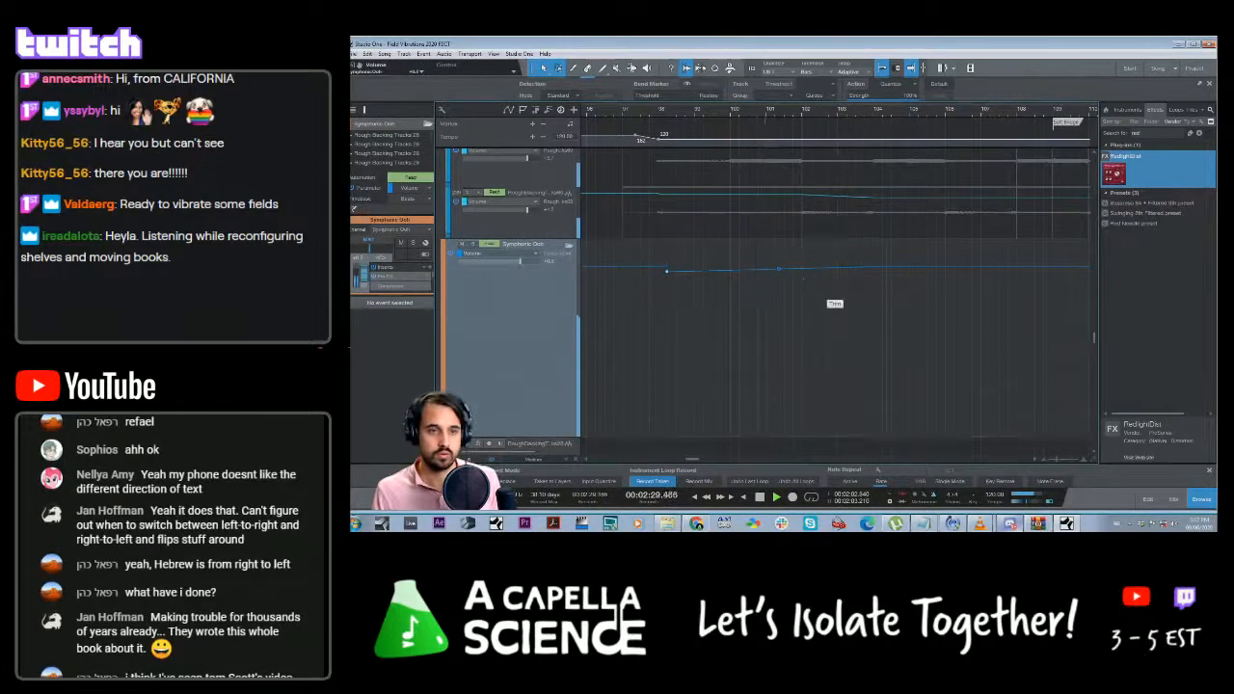
Add Volume automation points between bars 101 and 103 to form a slight dip near bar 103, and audition it
click(785, 270)
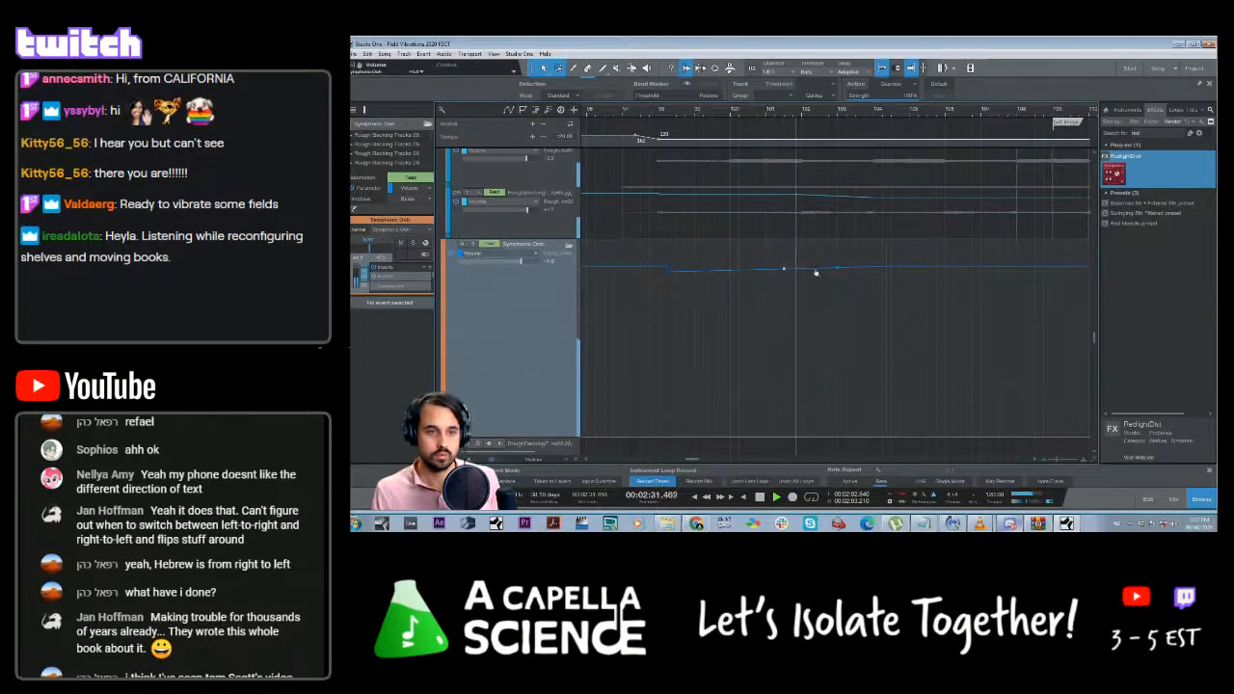
key(space)
drag(787, 271, 837, 272)
key(space)
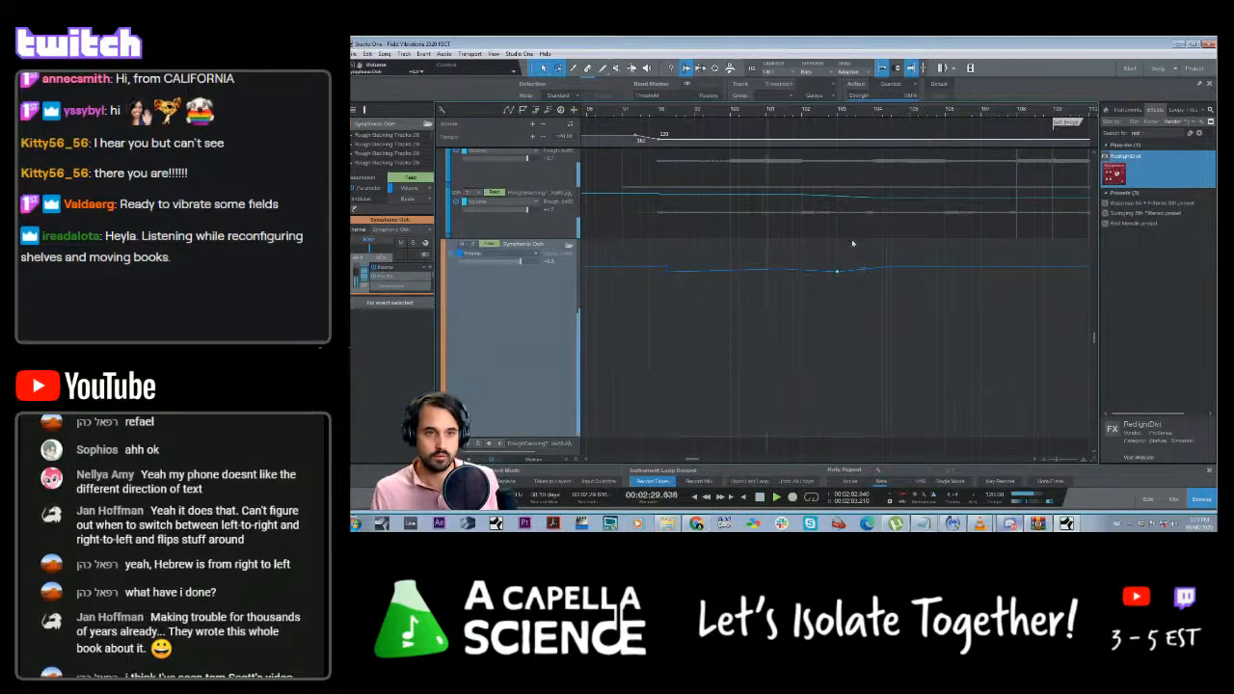
key(space)
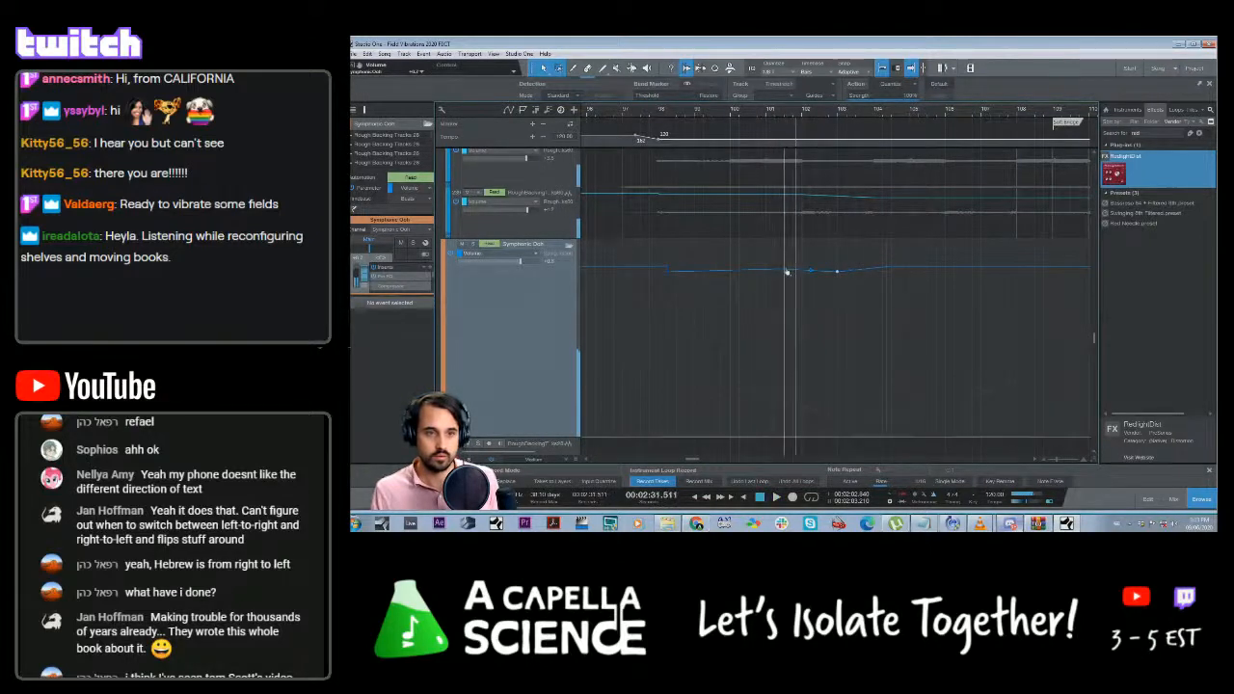
Deepen the Volume dip around bar 103, replay it, and extend the lowered level to just before bar 105
drag(794, 275, 843, 281)
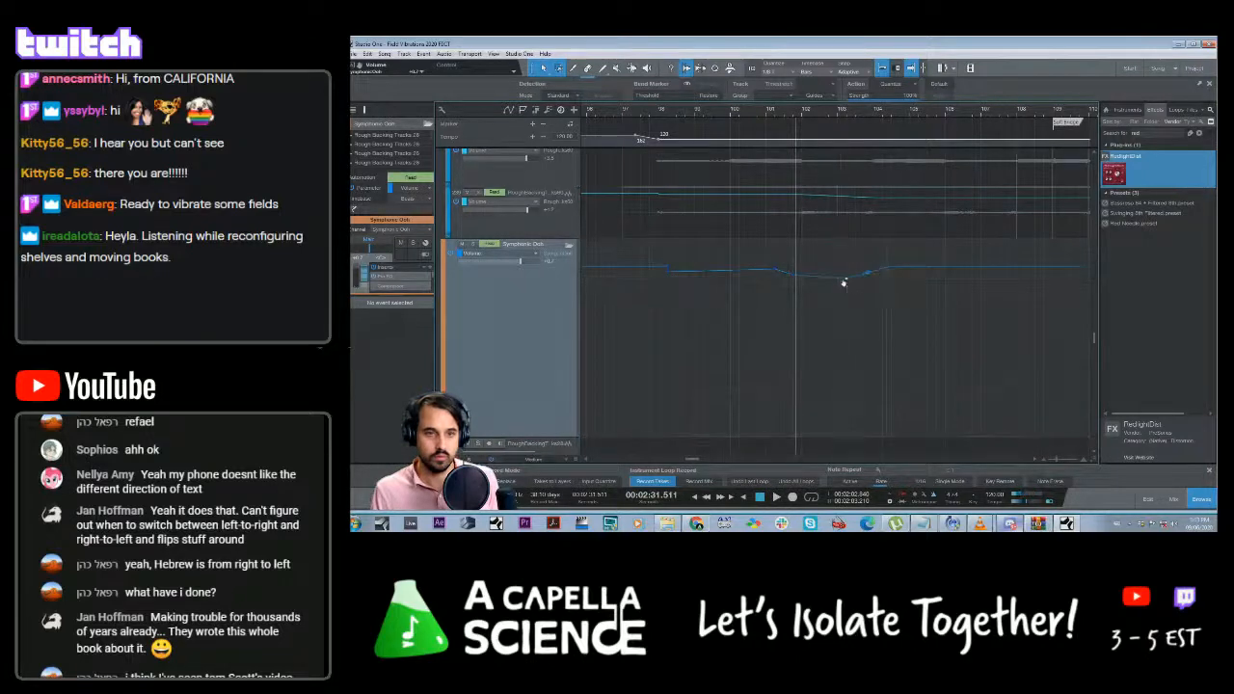
click(756, 122)
key(space)
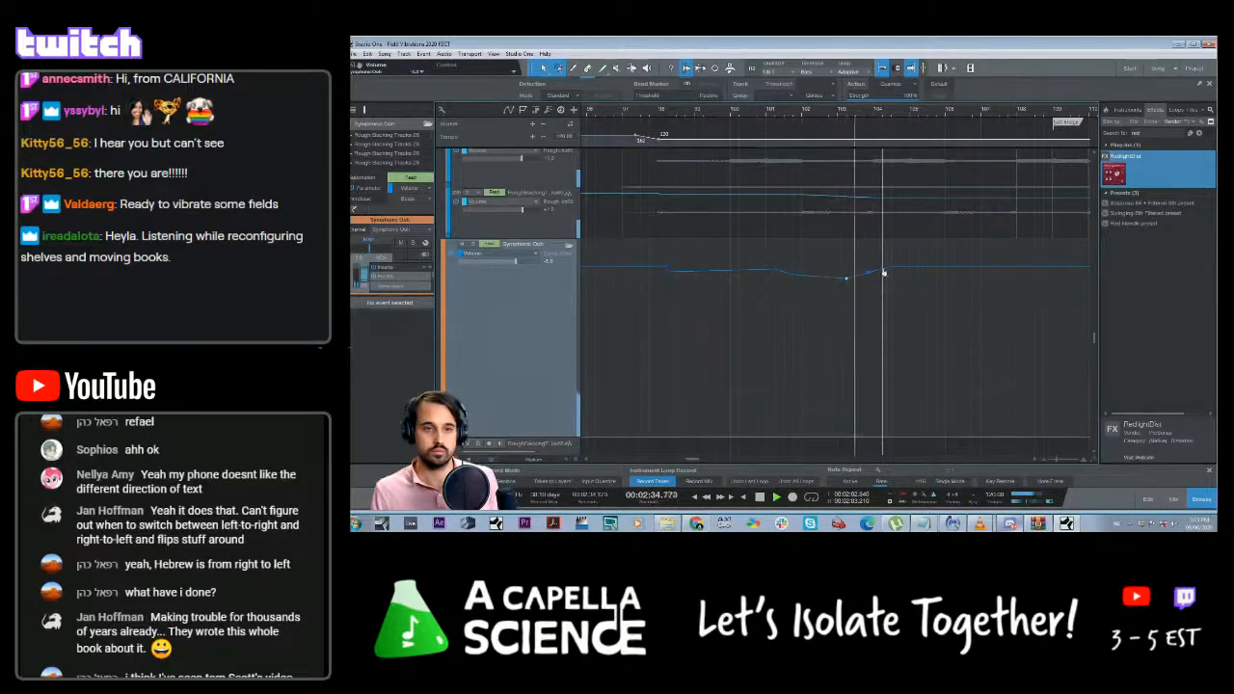
drag(887, 267, 900, 280)
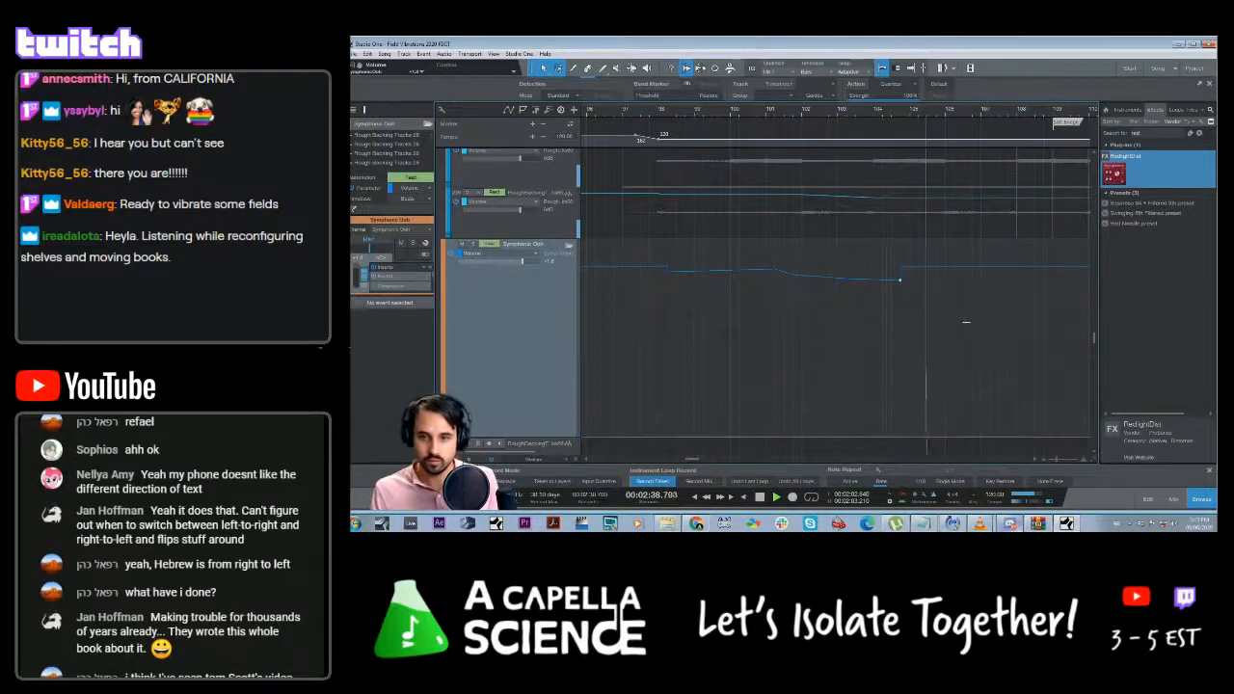
Add a rising Volume ramp across the second ooh passage from about bar 106 to bar 108, and audition it
scroll(963, 321, down, 3)
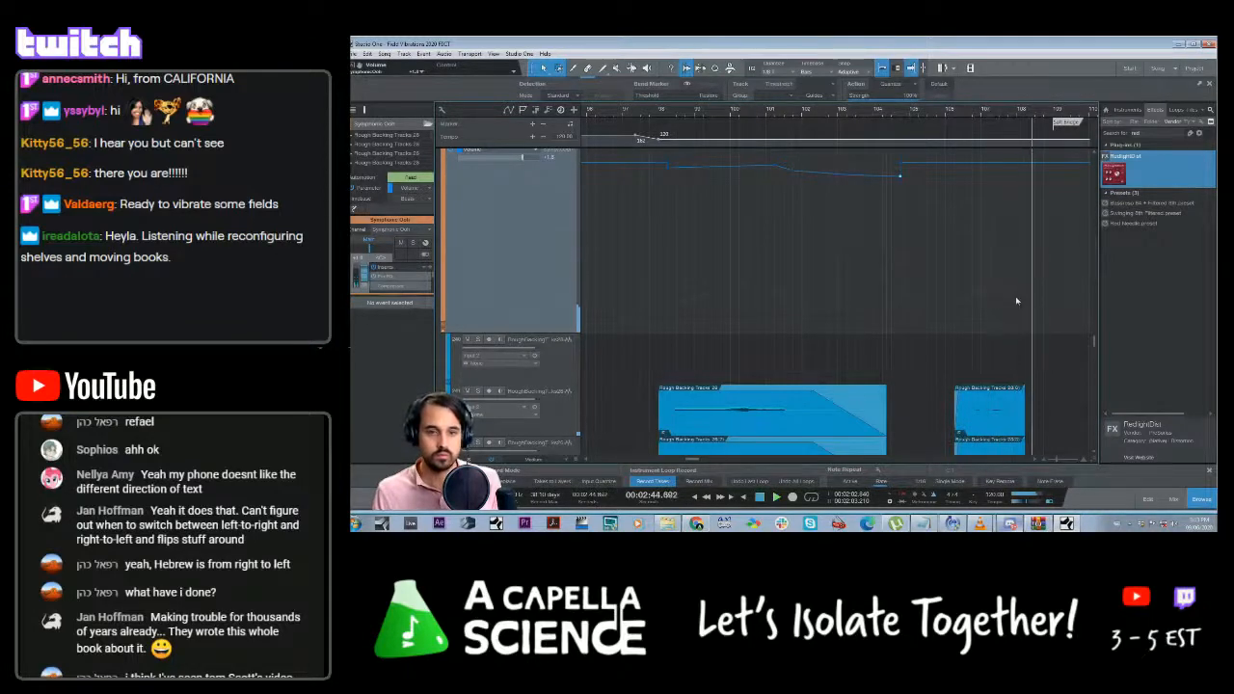
scroll(1015, 296, up, 1)
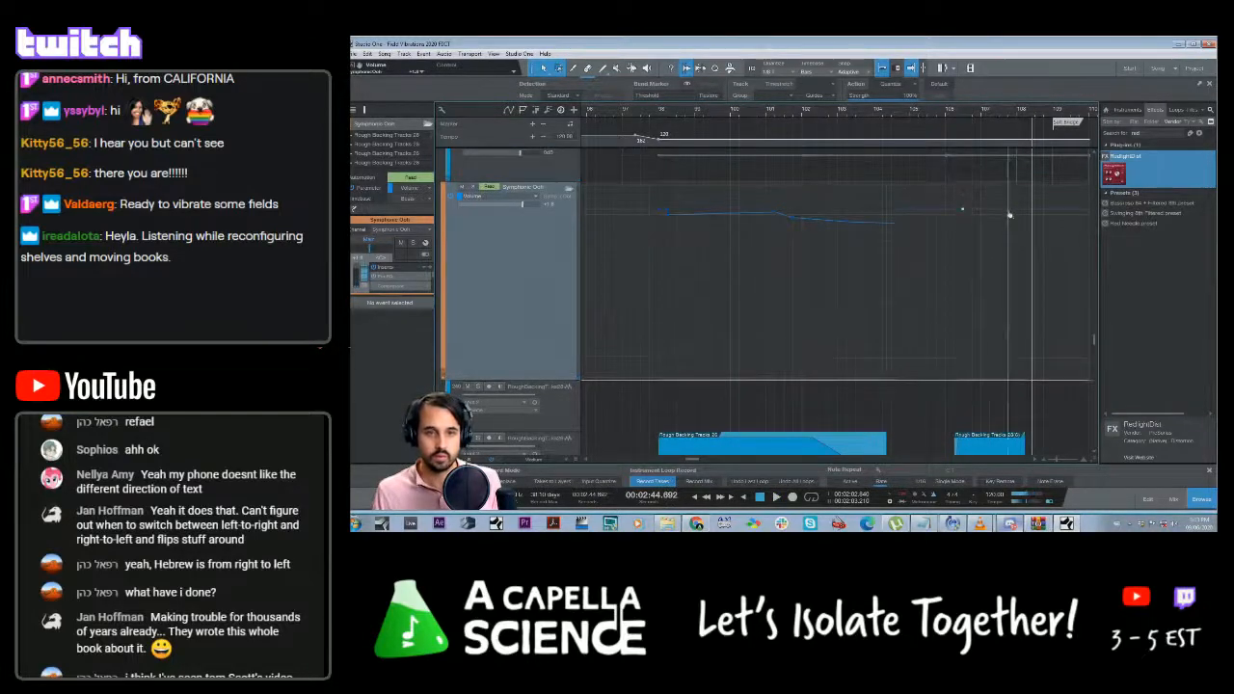
click(1024, 206)
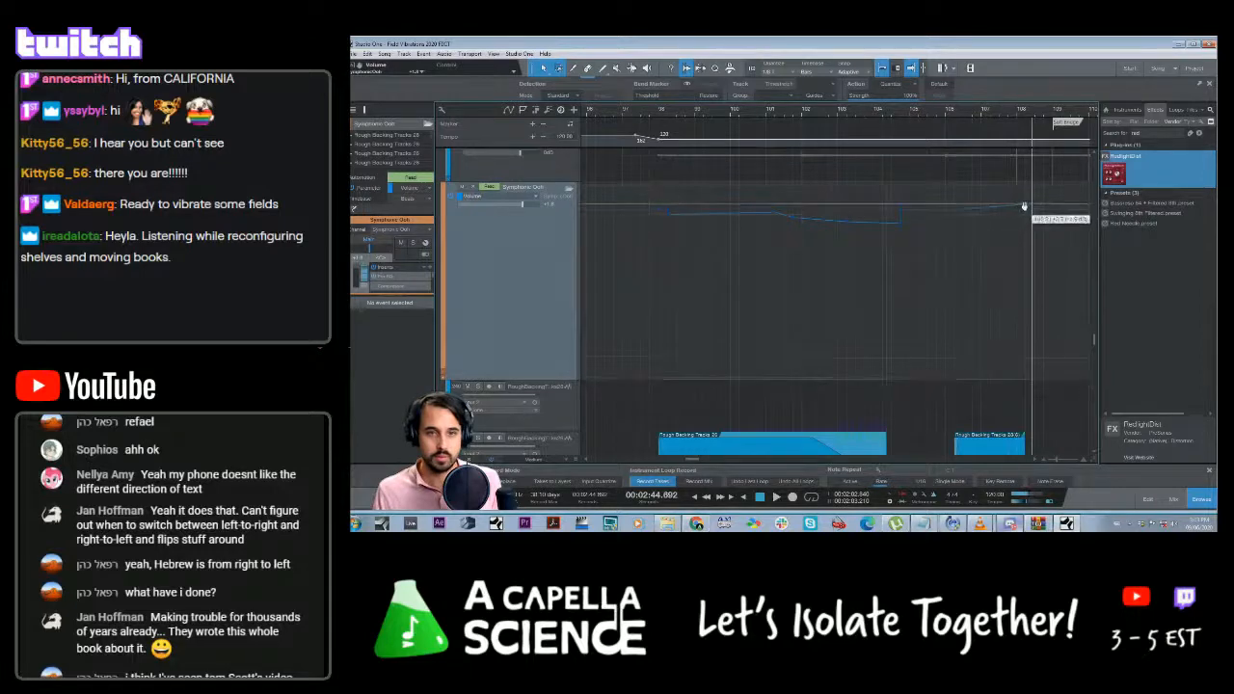
click(953, 111)
key(space)
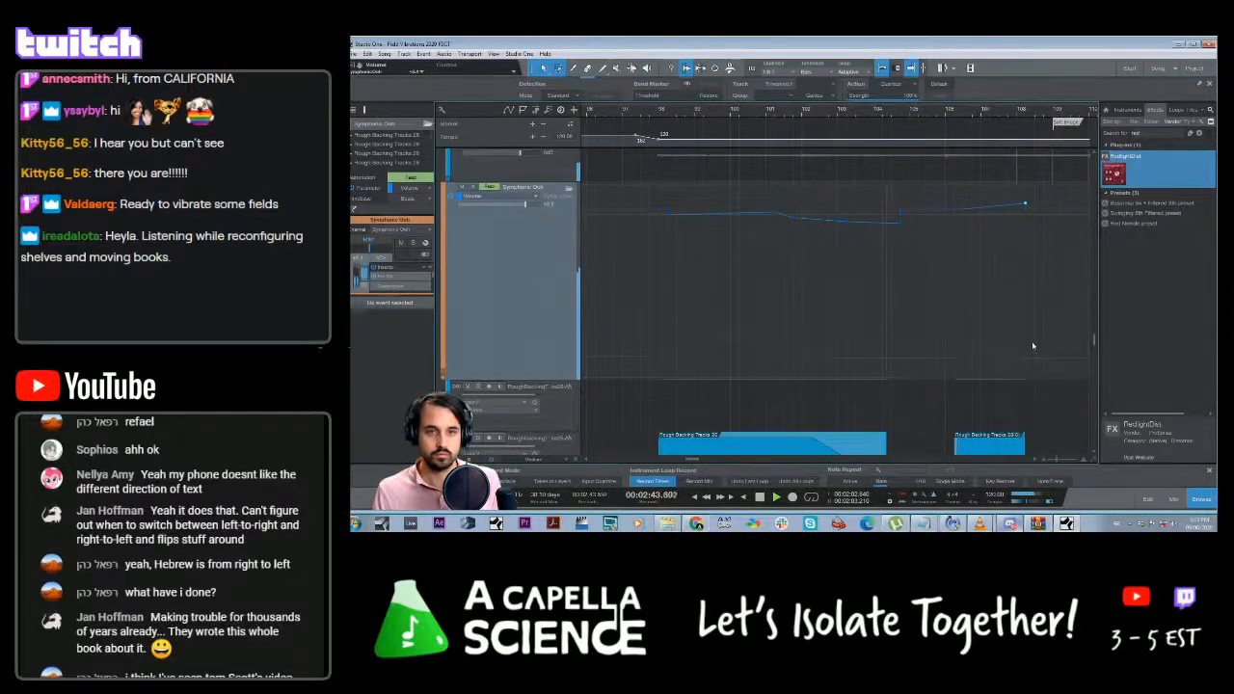
Pull the Volume automation down sharply at the end of the second ooh passage just after bar 108, and audition the drop
key(a)
scroll(1033, 371, down, 2)
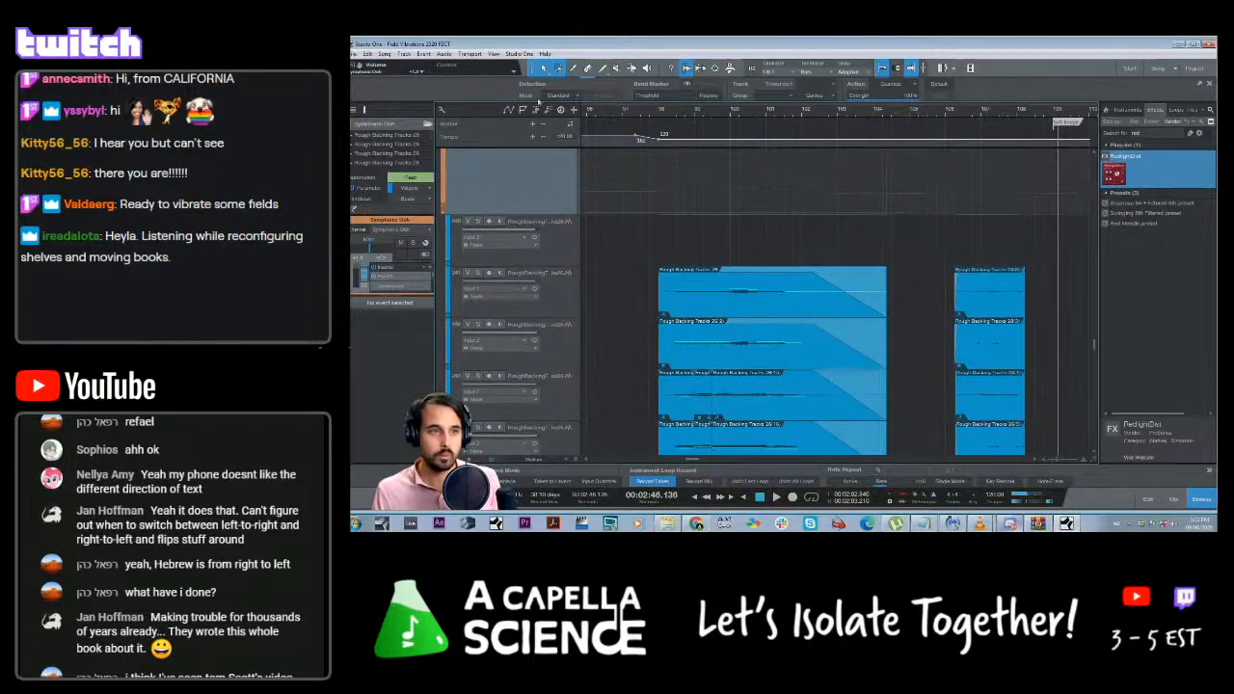
scroll(999, 266, down, 1)
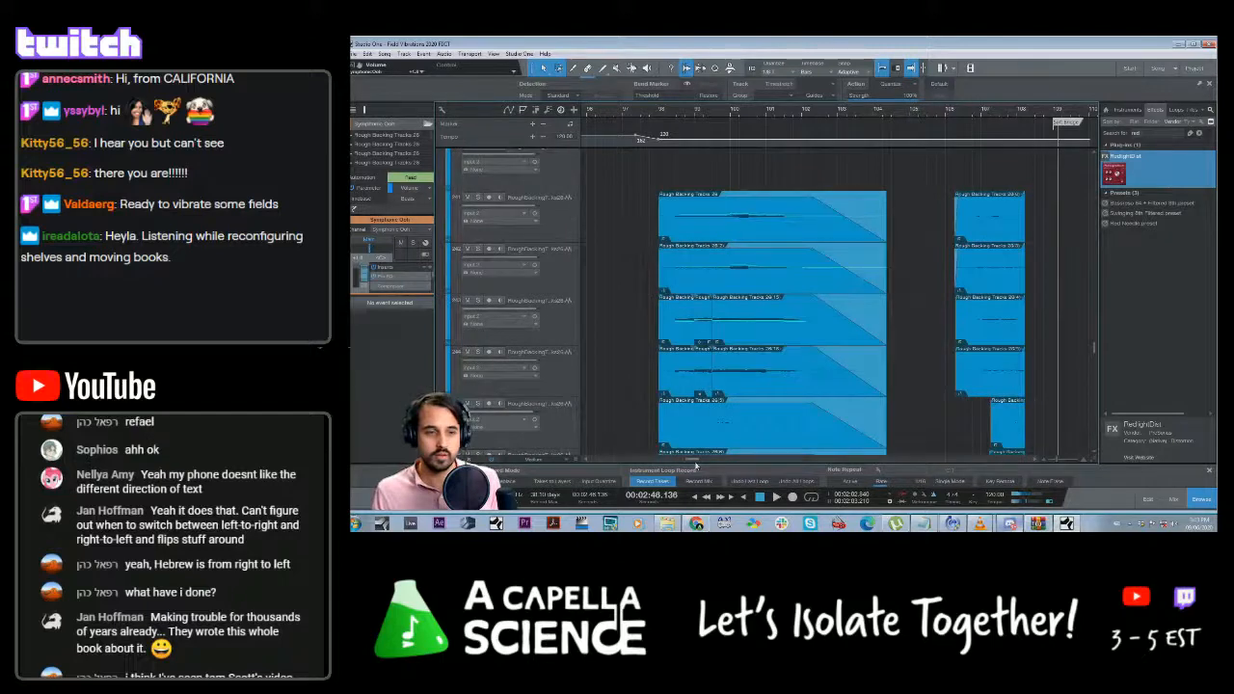
drag(692, 459, 696, 460)
key(a)
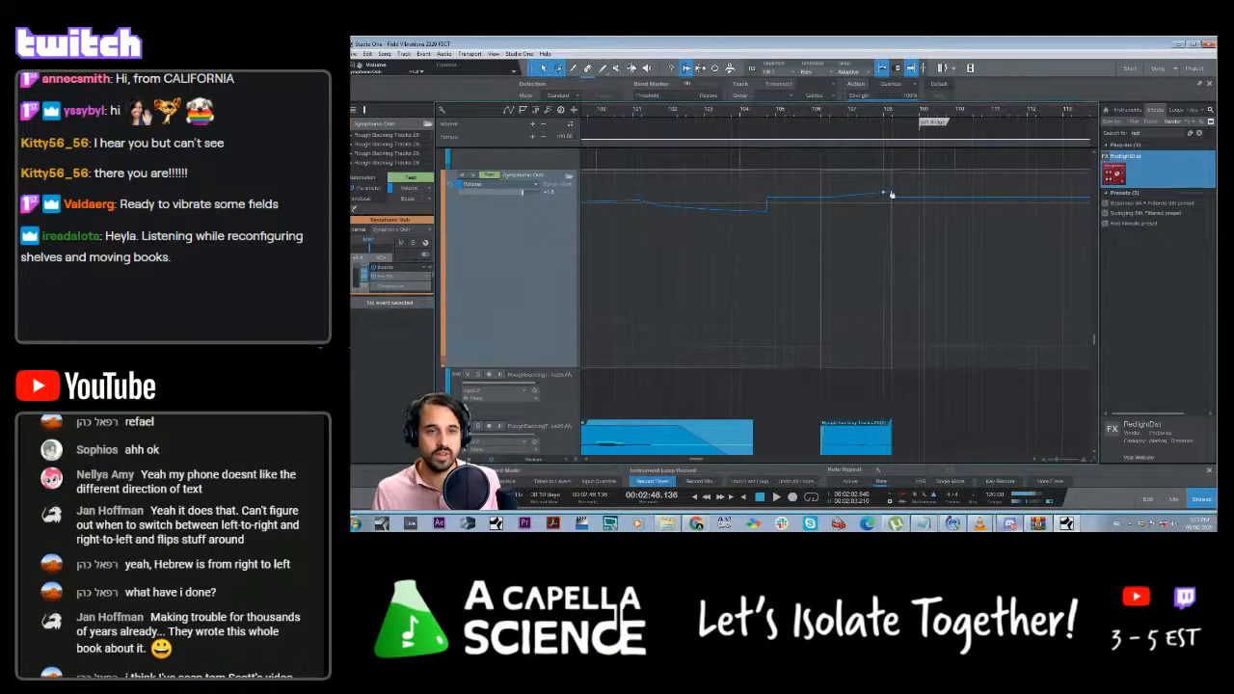
drag(891, 195, 890, 248)
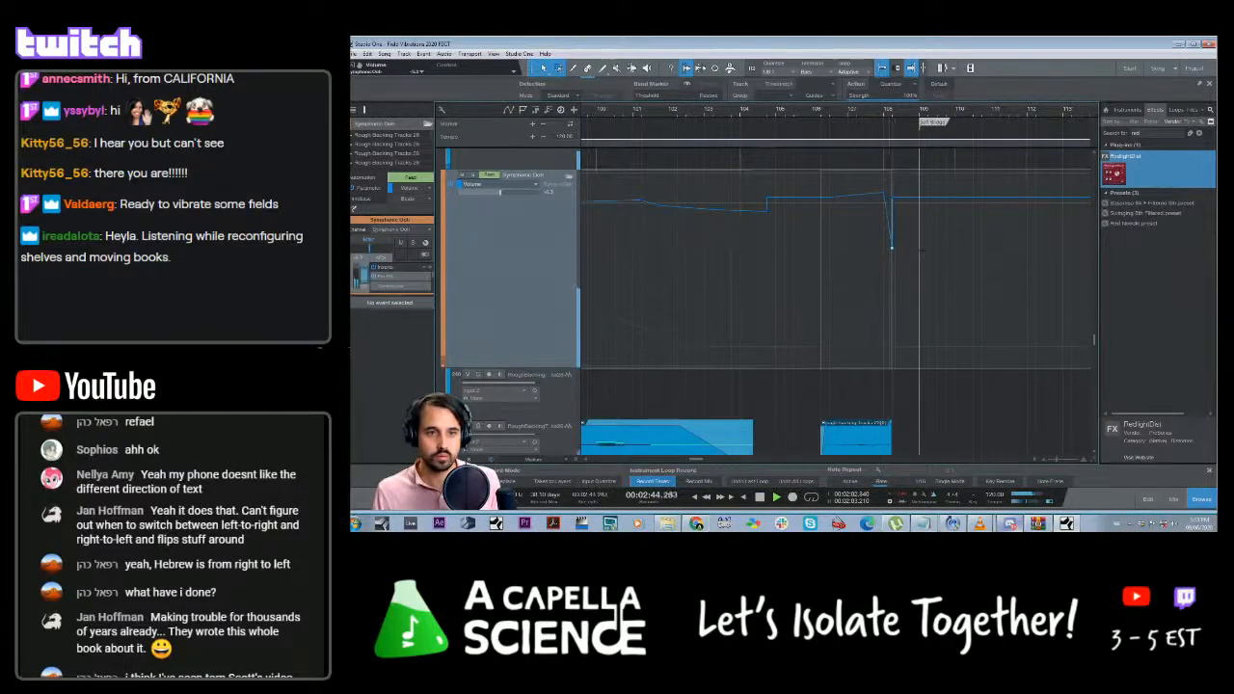
scroll(930, 273, down, 3)
scroll(930, 273, up, 1)
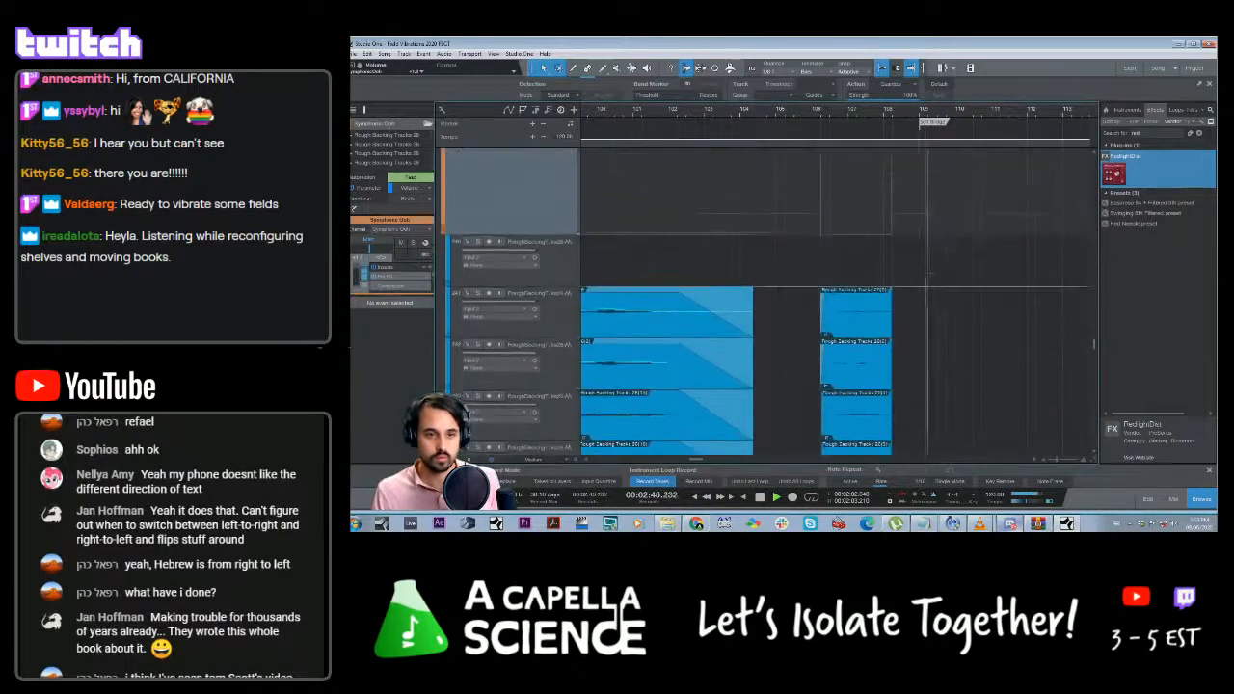
Try trimming the end of the fourth track's second-passage ooh clip slightly before its neighbours near bar 108, and audition the cutoff
scroll(930, 274, up, 3)
scroll(930, 277, down, 3)
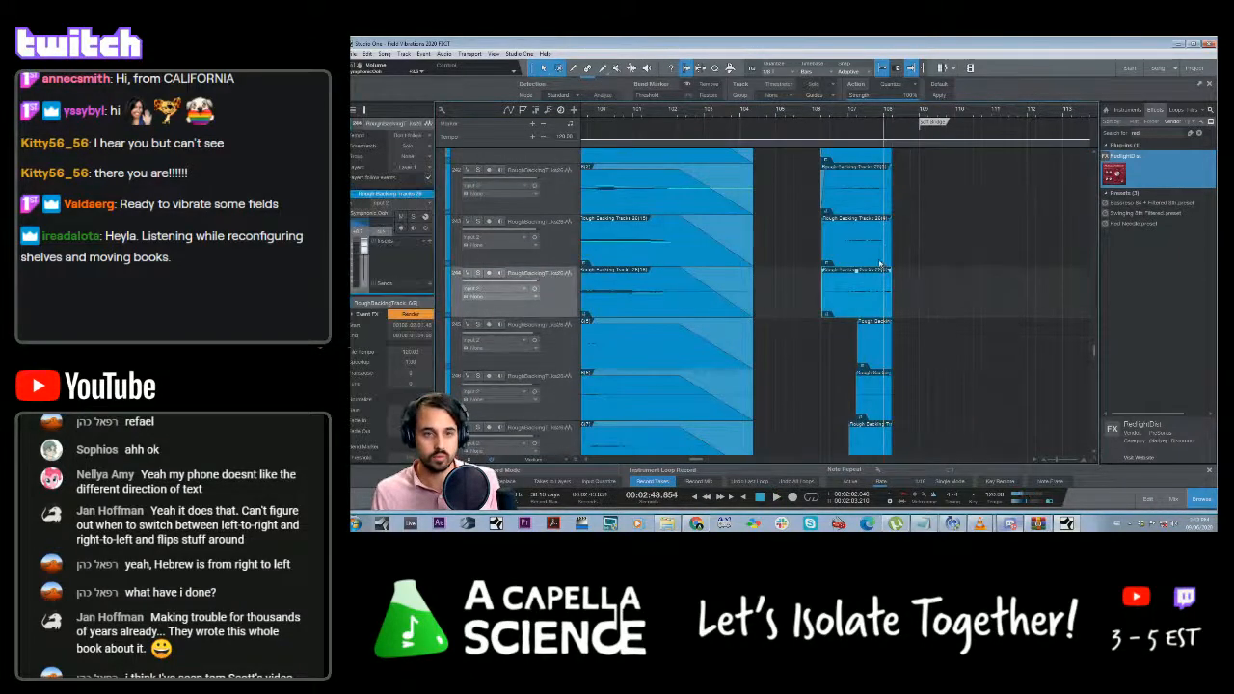
click(885, 264)
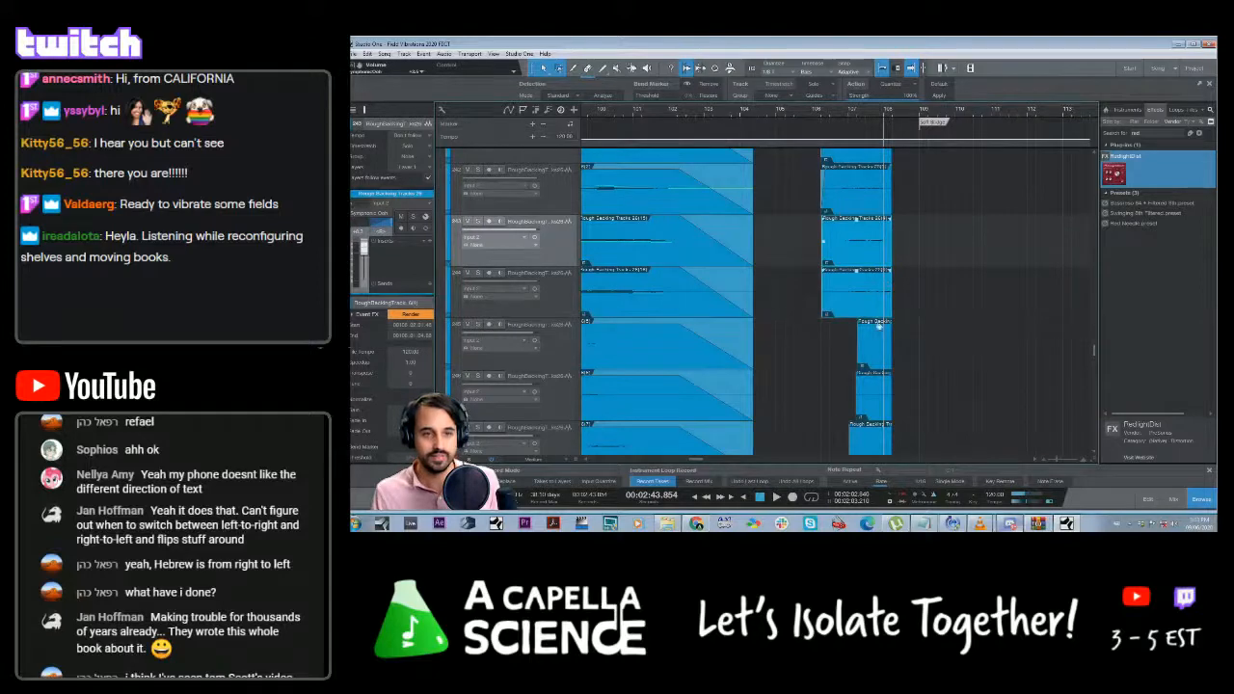
click(856, 273)
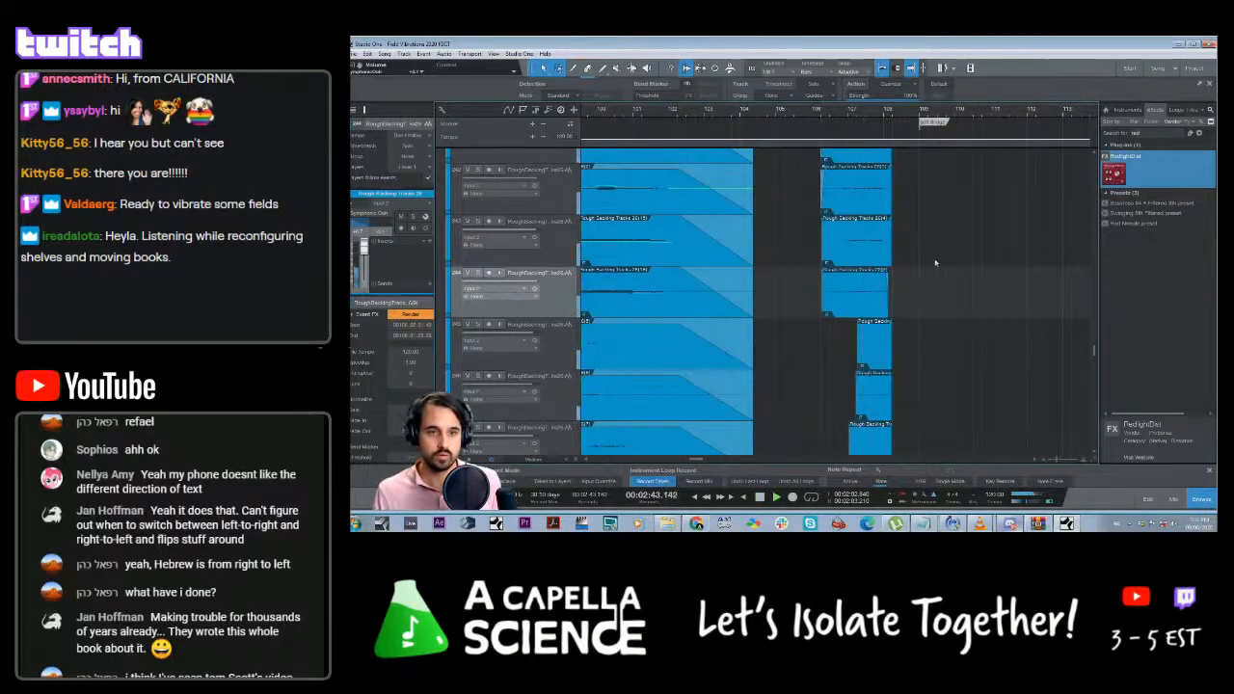
key(space)
scroll(915, 279, down, 2)
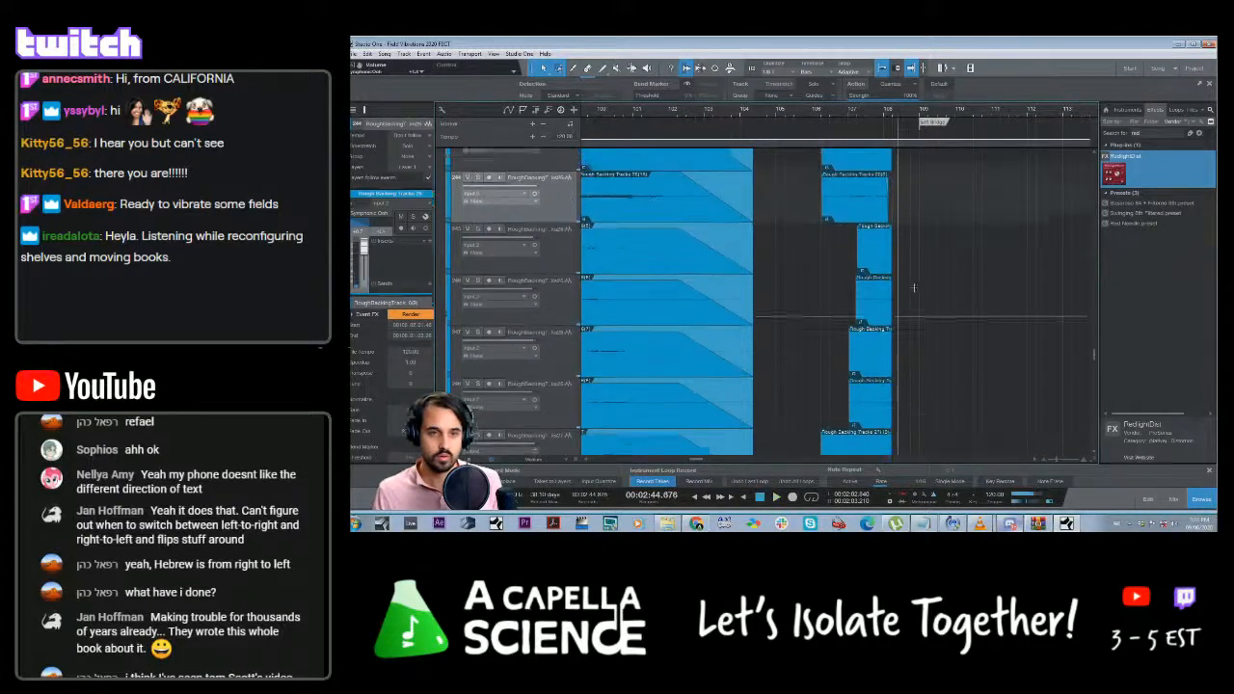
scroll(915, 283, up, 2)
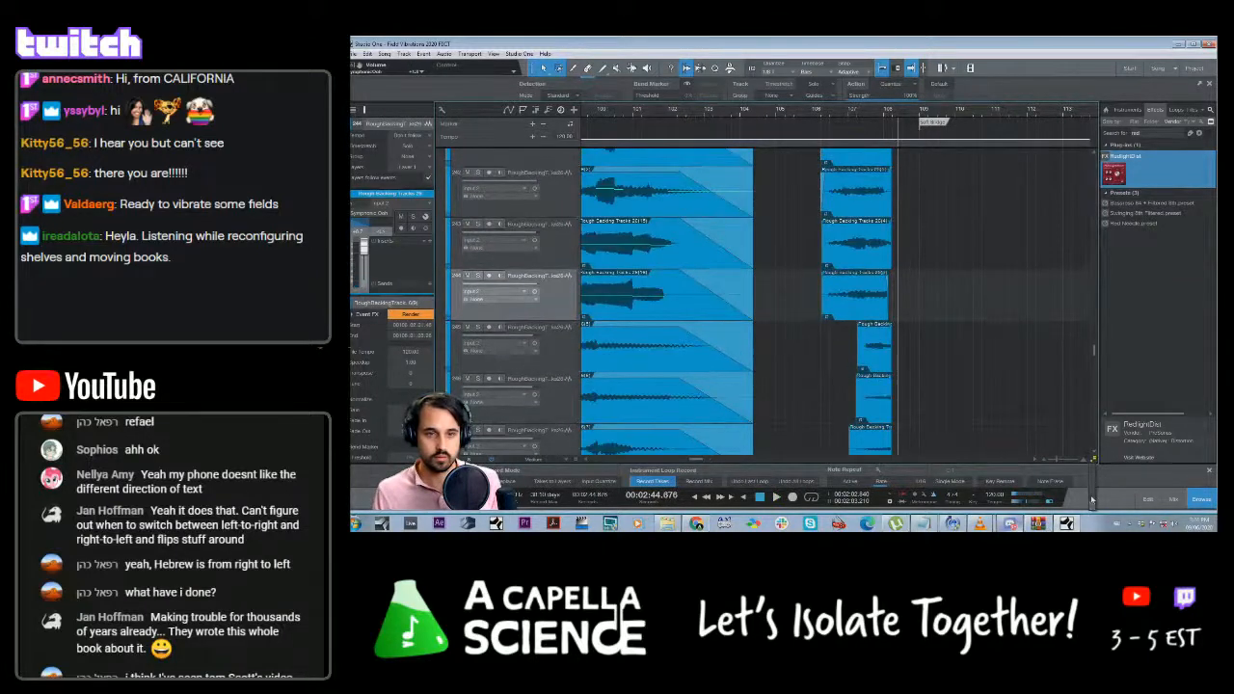
scroll(1034, 395, up, 2)
scroll(1034, 396, down, 3)
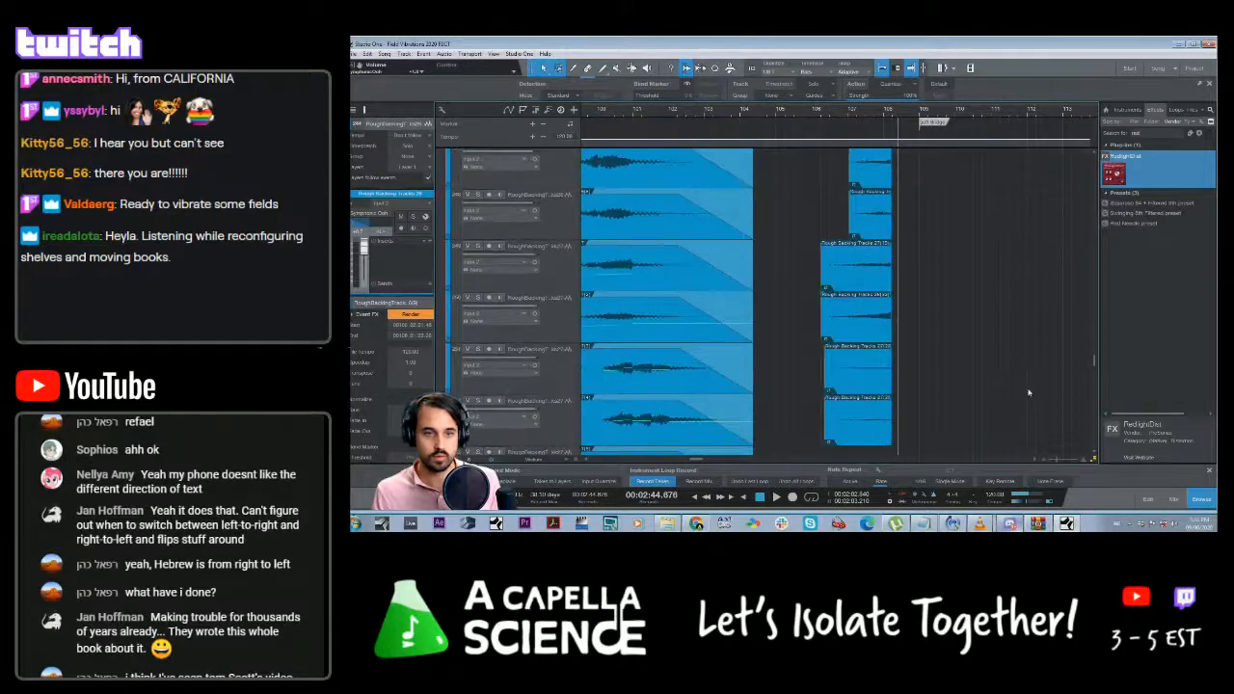
key(space)
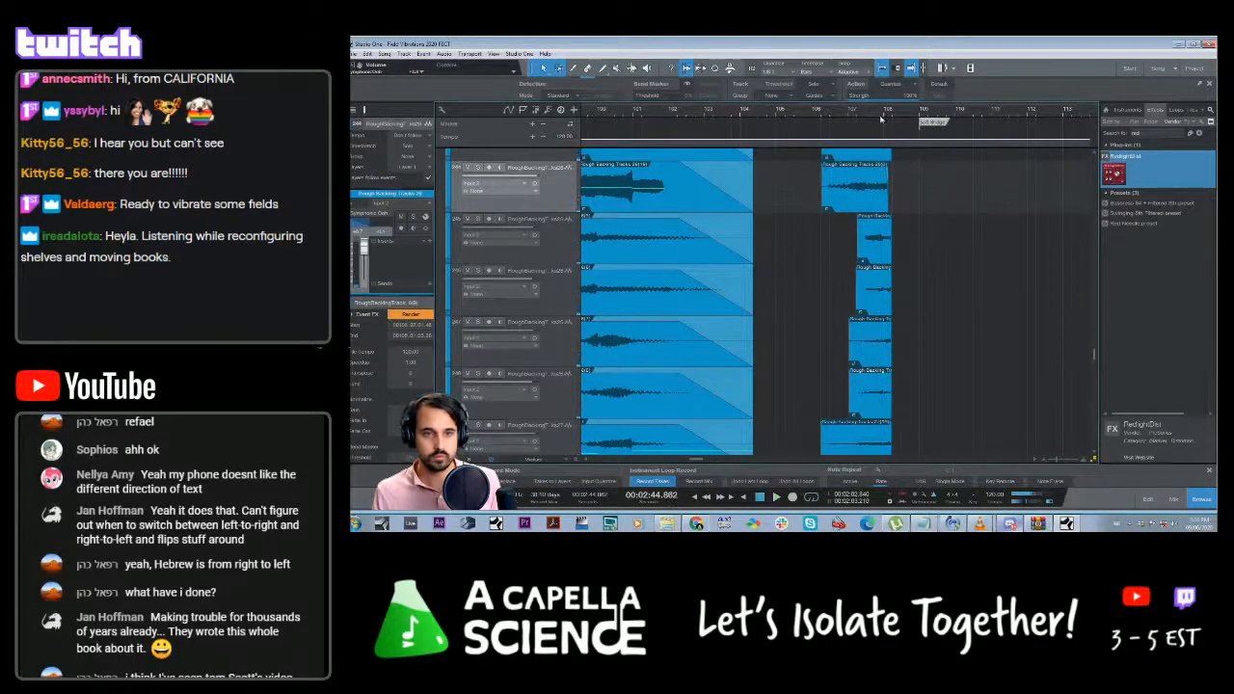
mouse_move(889, 182)
mouse_down()
mouse_move(890, 196)
mouse_move(896, 167)
mouse_move(890, 191)
mouse_up()
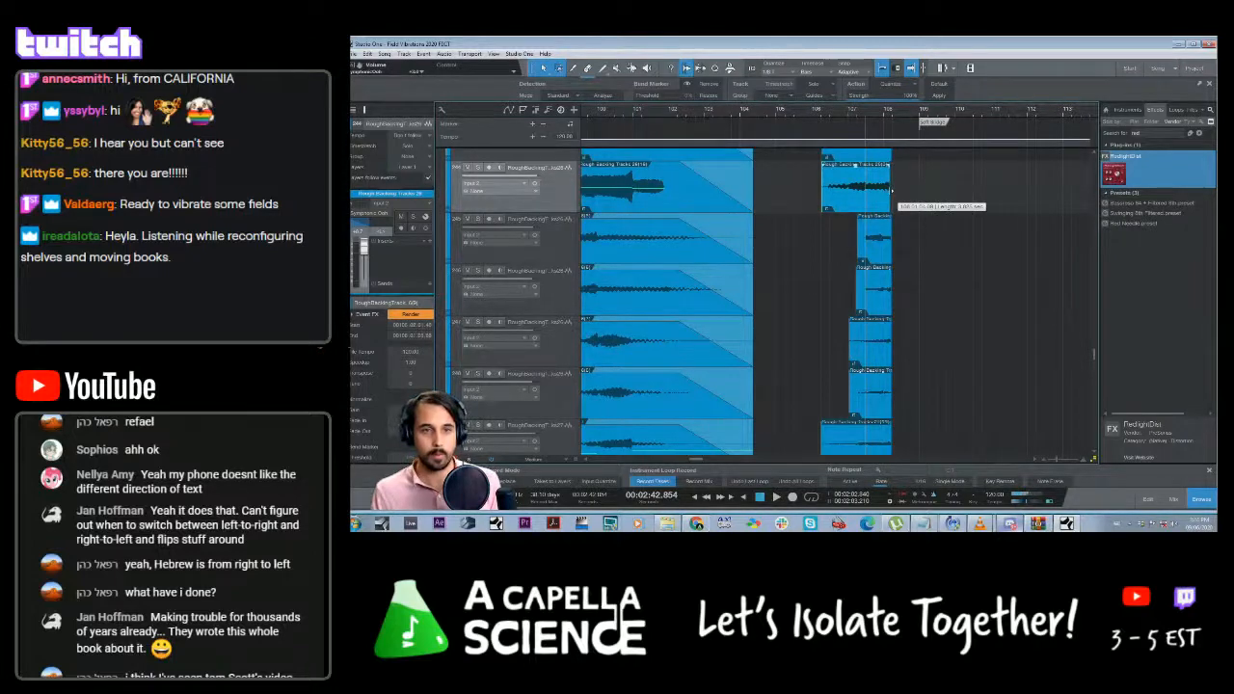
click(884, 117)
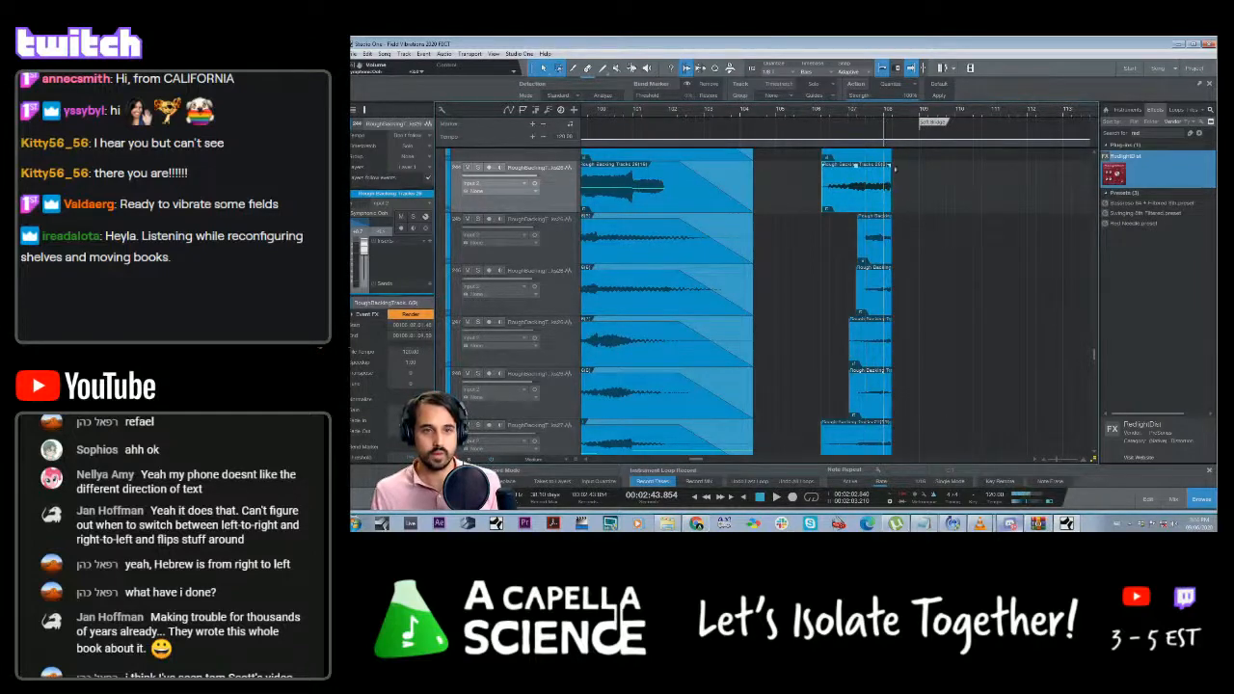
Select the second ooh passage's clips, adjust their ends around bar 108, give them short logarithmic fade-outs, and audition the ending
scroll(909, 400, down, 3)
drag(910, 401, 877, 265)
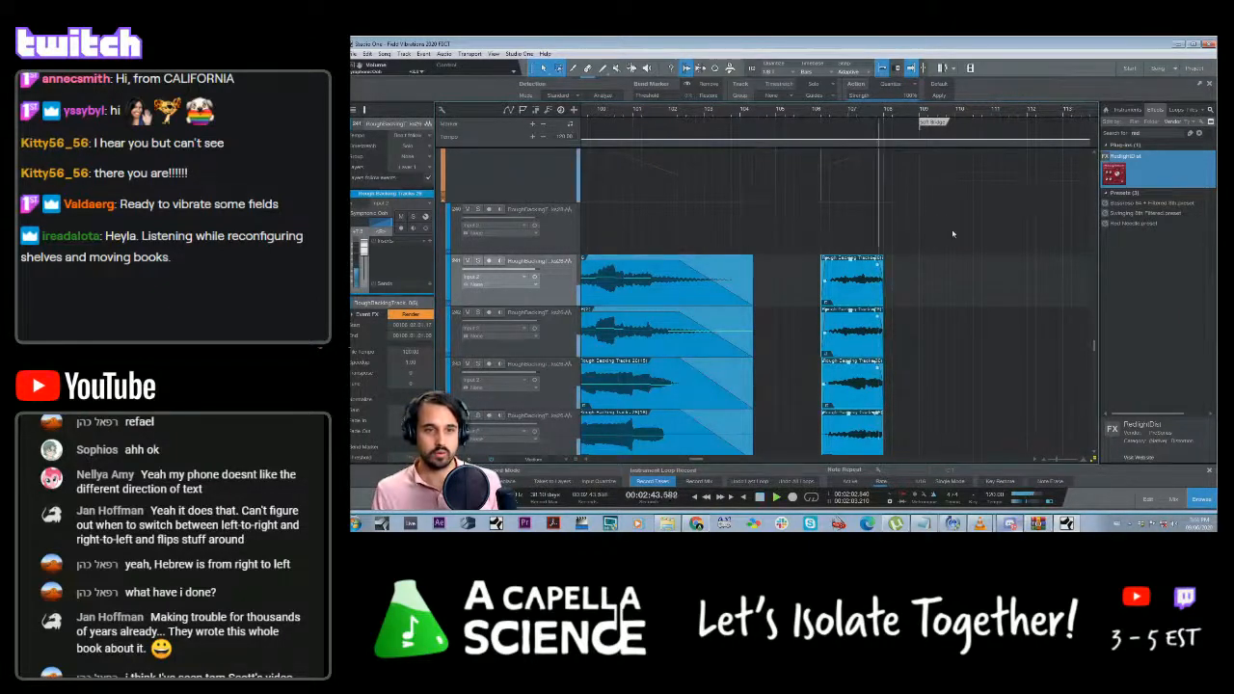
key(space)
key(space)
drag(883, 349, 891, 347)
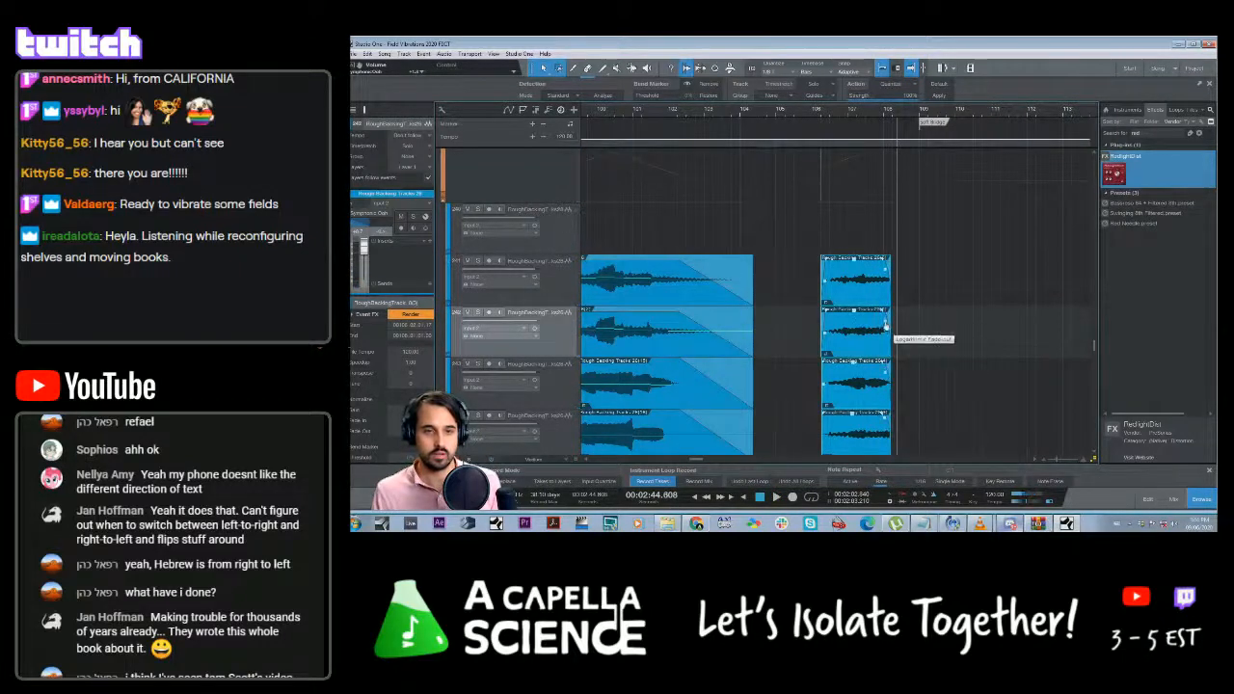
click(861, 121)
key(space)
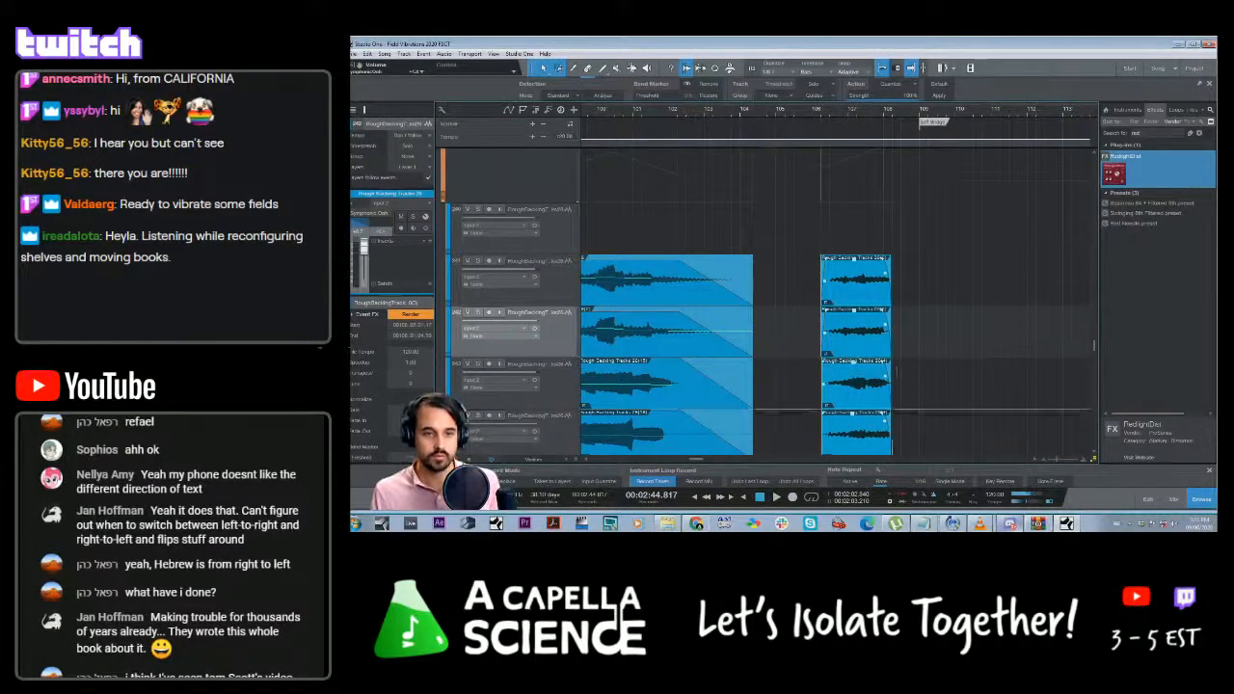
Shorten the selected ooh clips' ends slightly to about bar 108 with their fade-outs, and audition the cutoff
drag(891, 293, 885, 303)
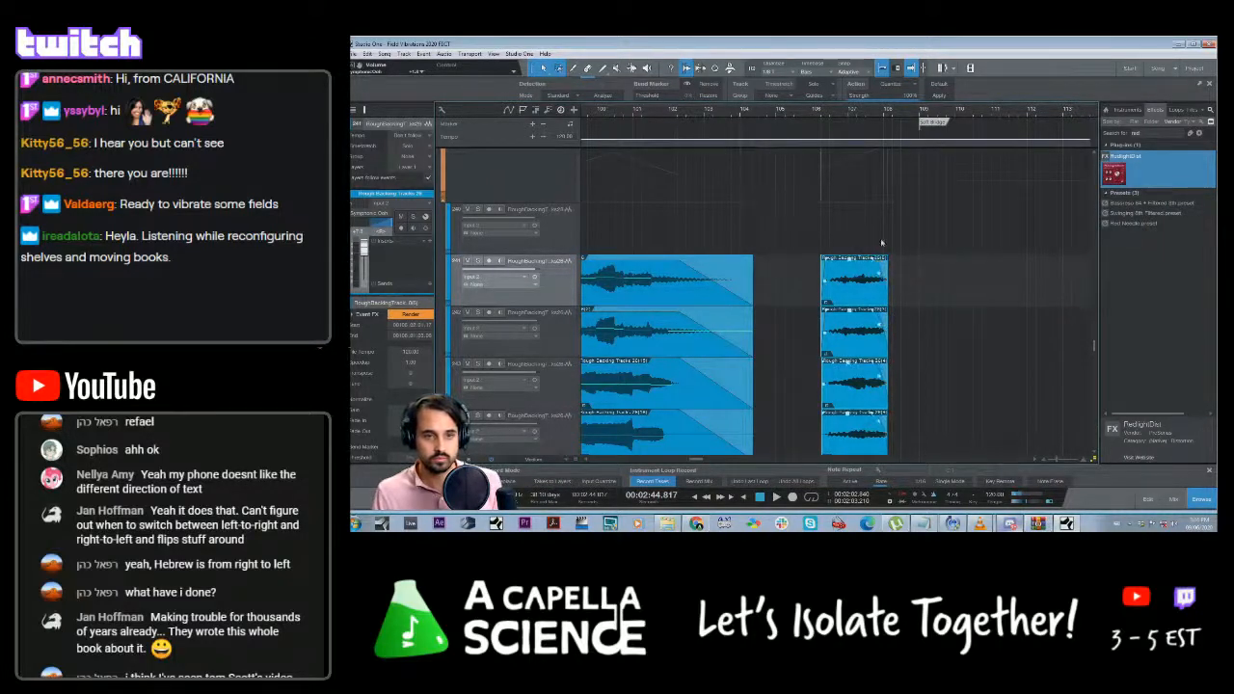
key(space)
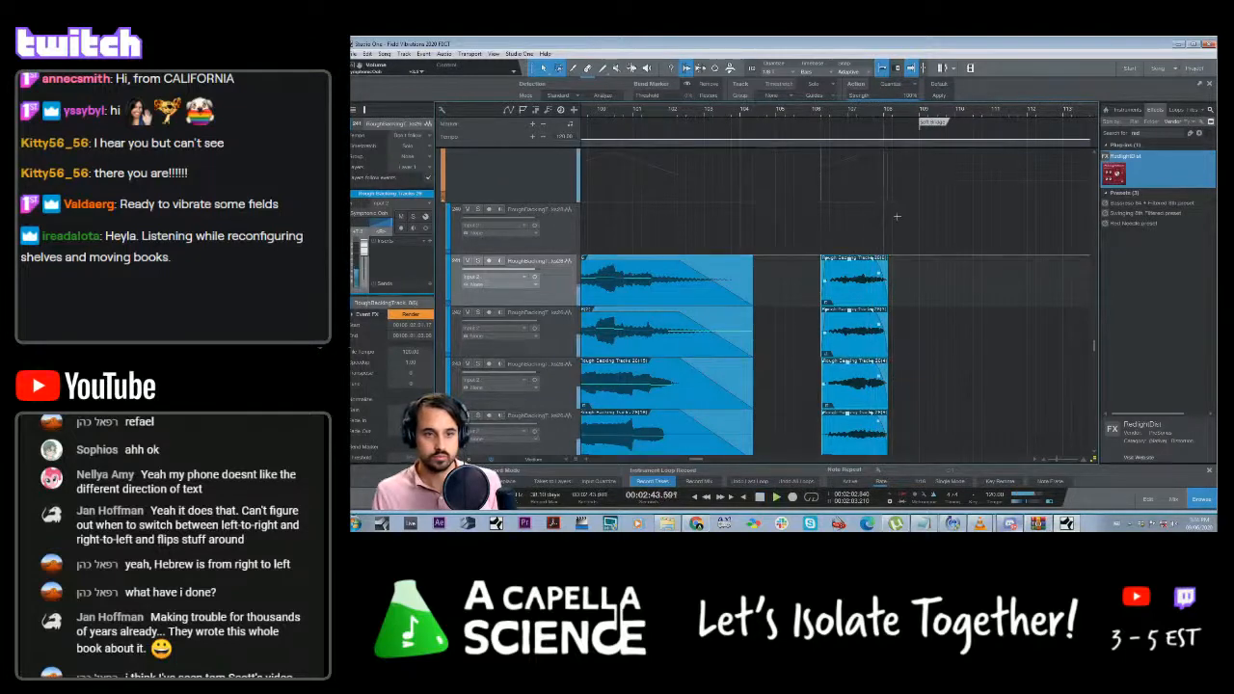
key(space)
scroll(911, 347, down, 2)
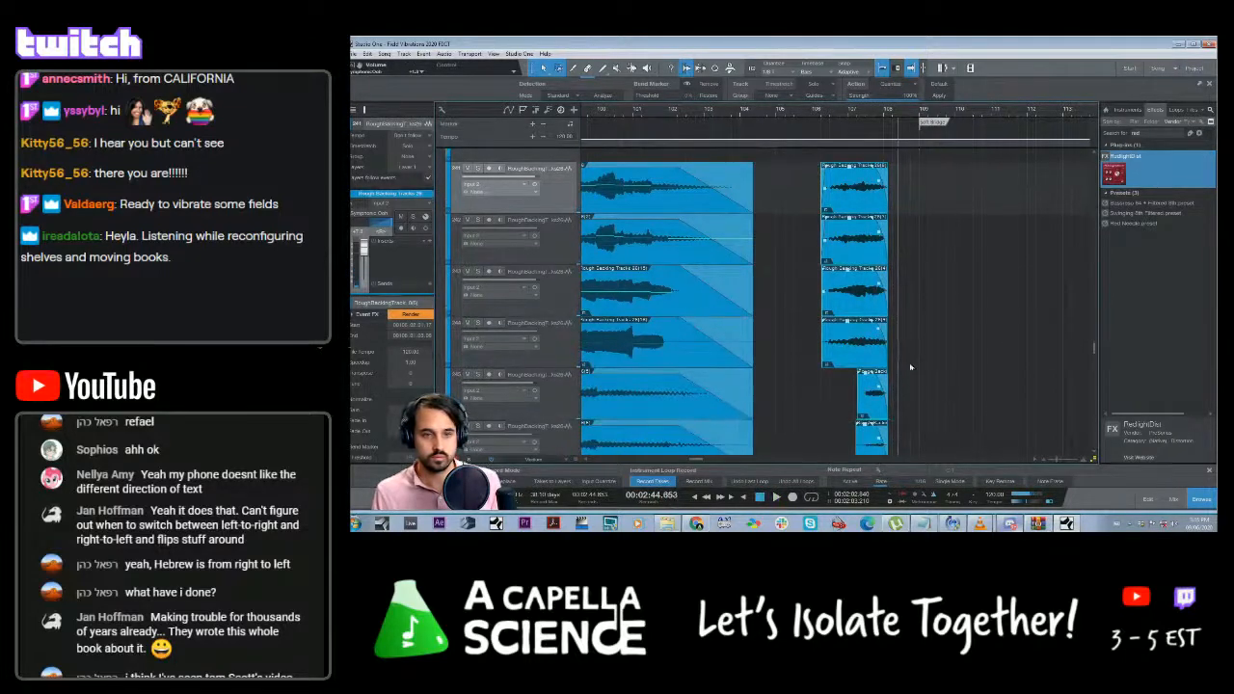
scroll(893, 343, down, 4)
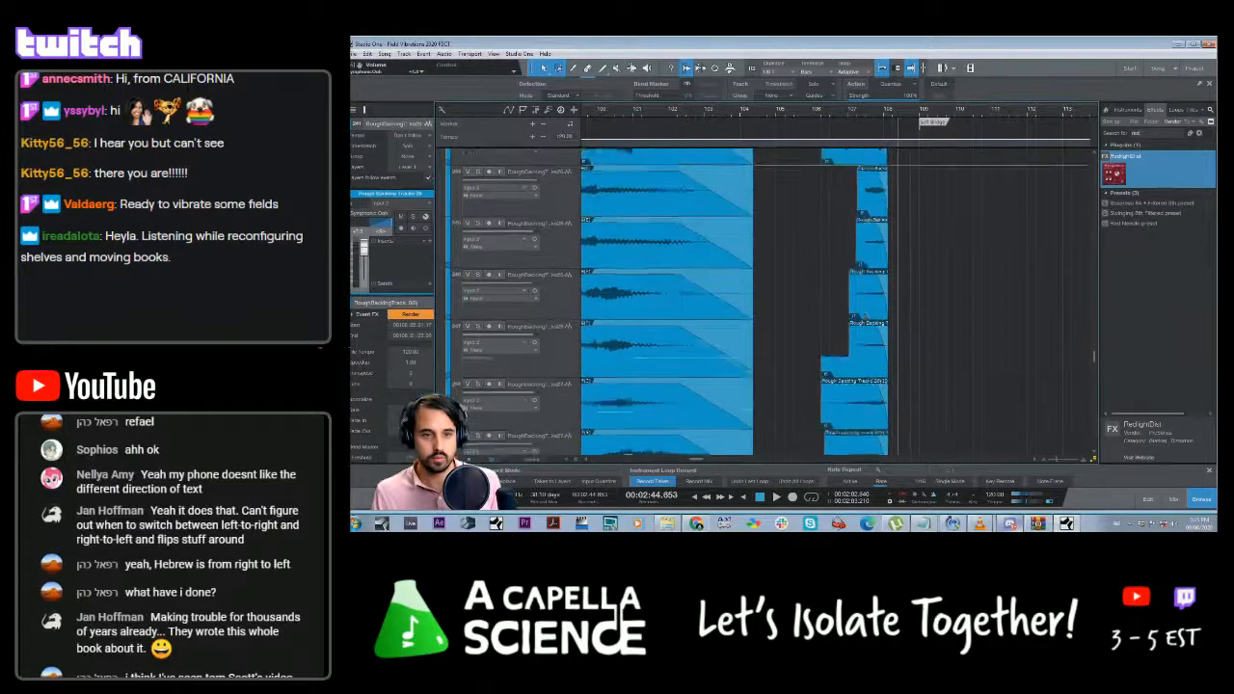
scroll(911, 338, up, 4)
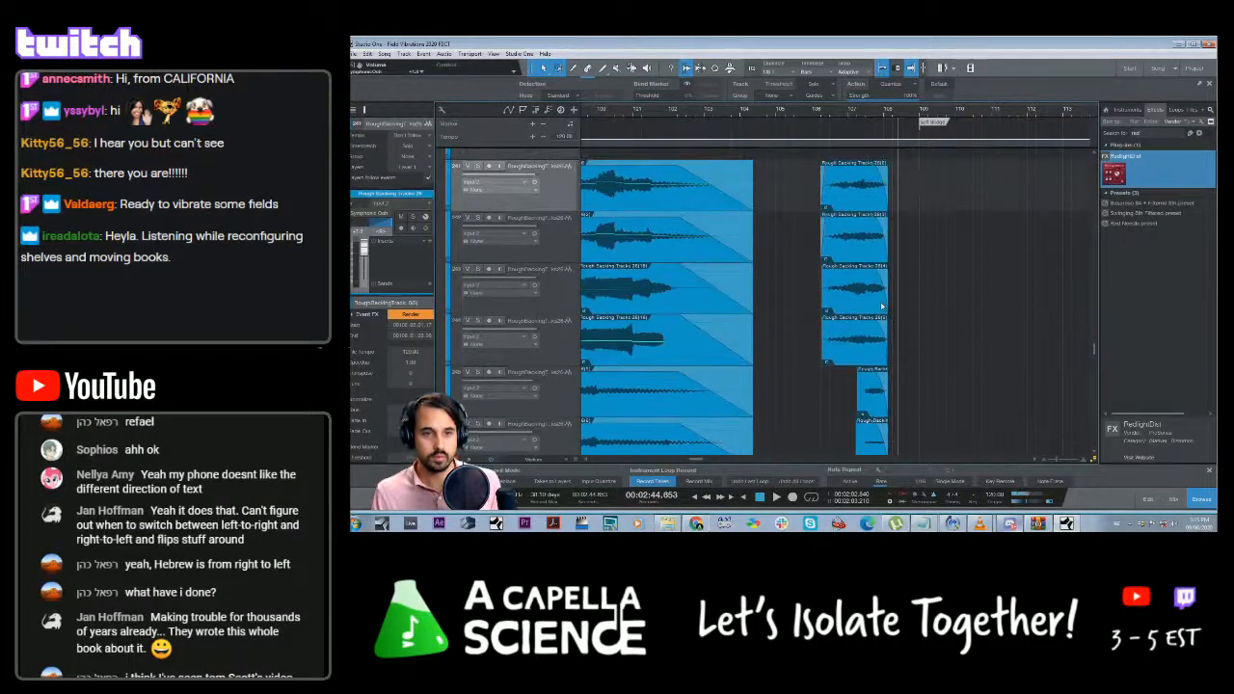
Start the fade-outs on the third and fourth ooh clips slightly earlier before bar 108, and audition the result
click(875, 272)
drag(873, 270, 861, 270)
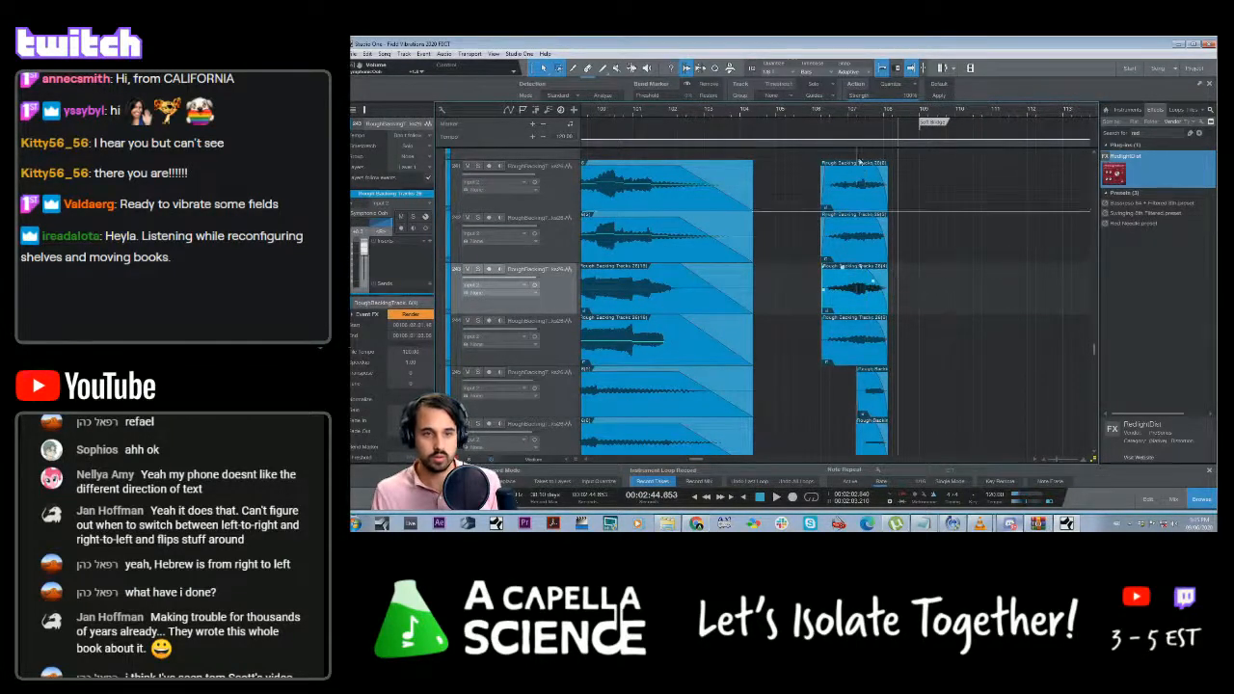
click(855, 115)
key(space)
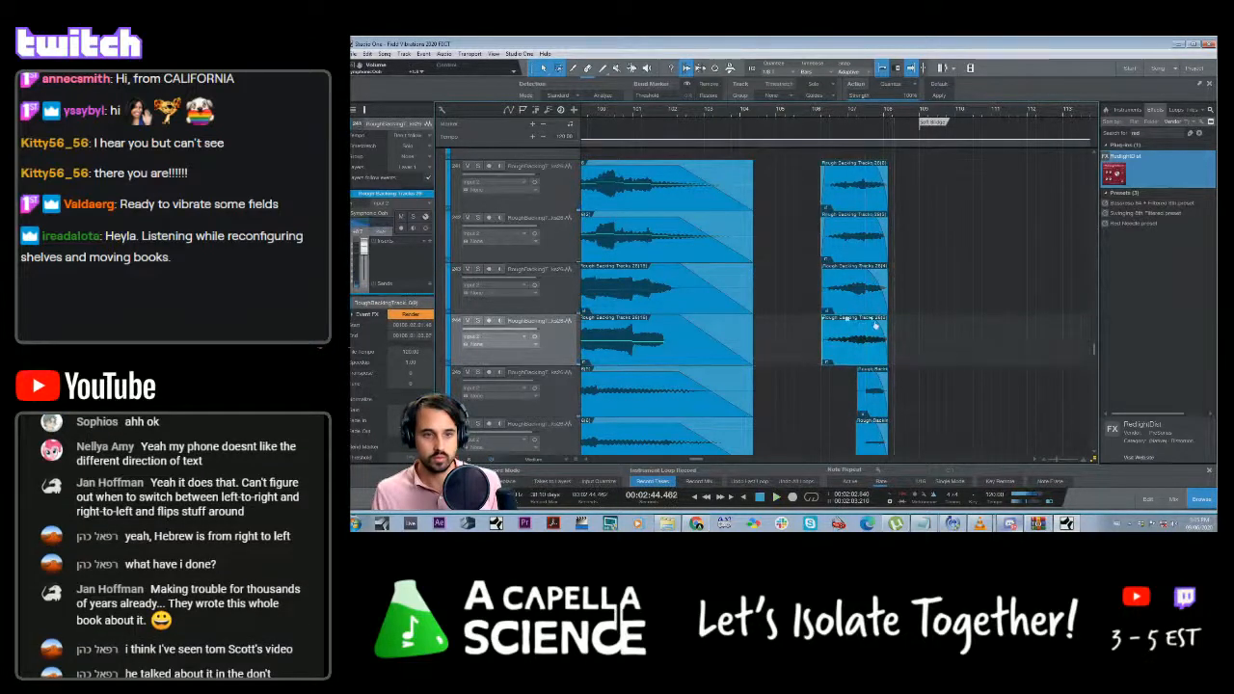
click(856, 115)
key(space)
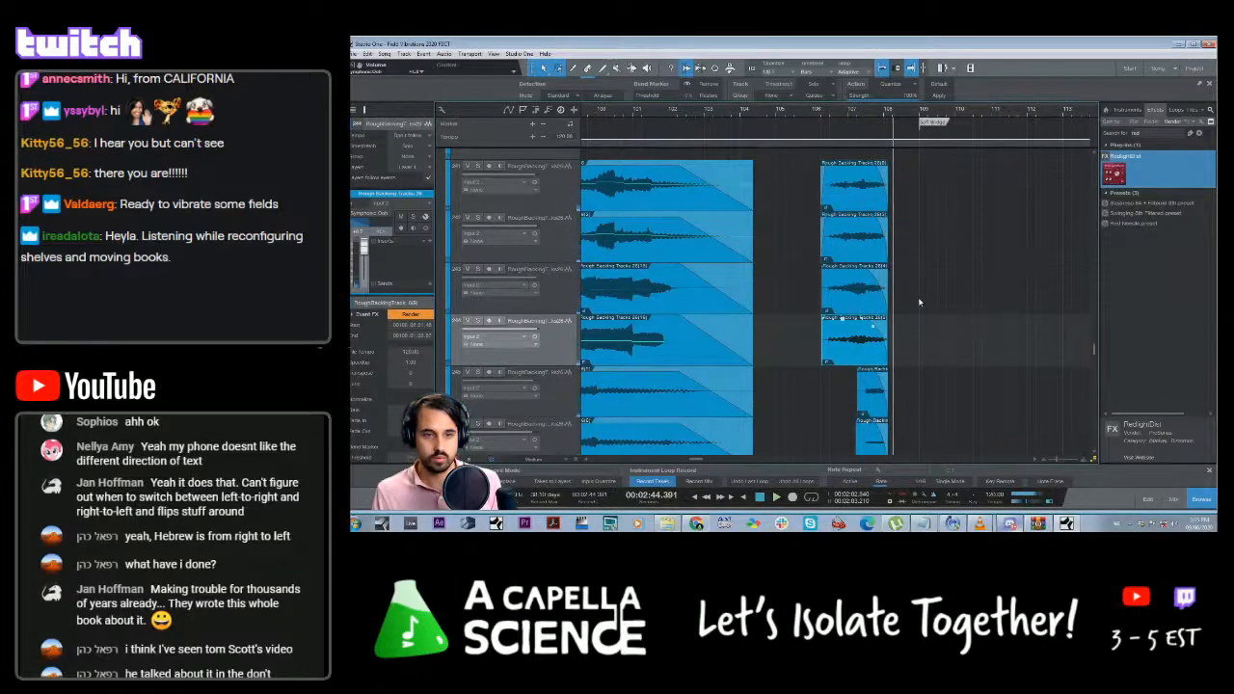
Trim the ends of the top four second-passage ooh clips slightly earlier near bar 108, and audition the ending
scroll(917, 297, down, 4)
scroll(919, 307, up, 6)
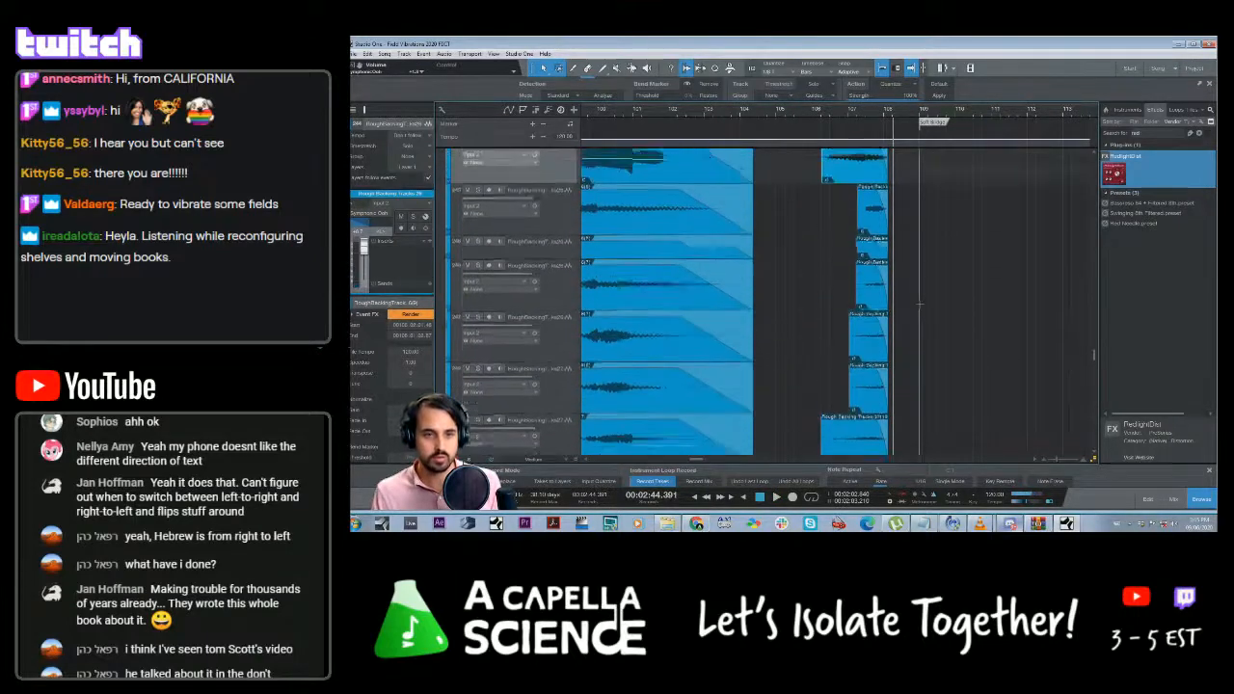
scroll(894, 308, up, 1)
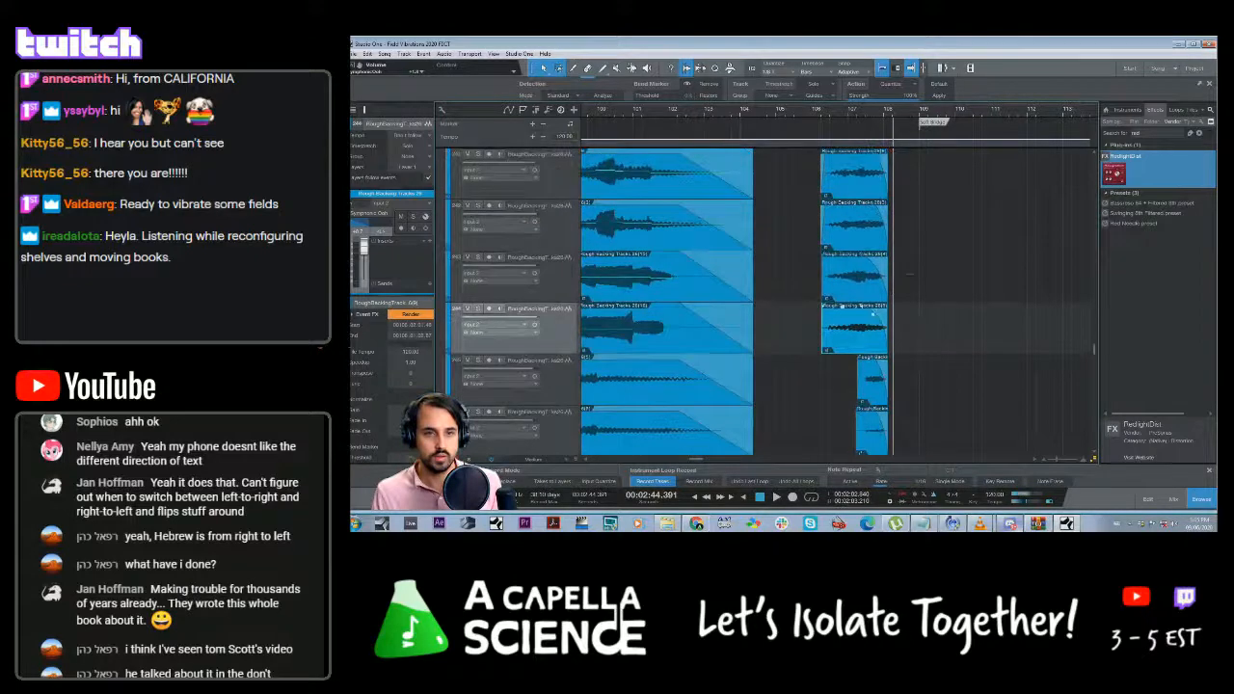
click(879, 176)
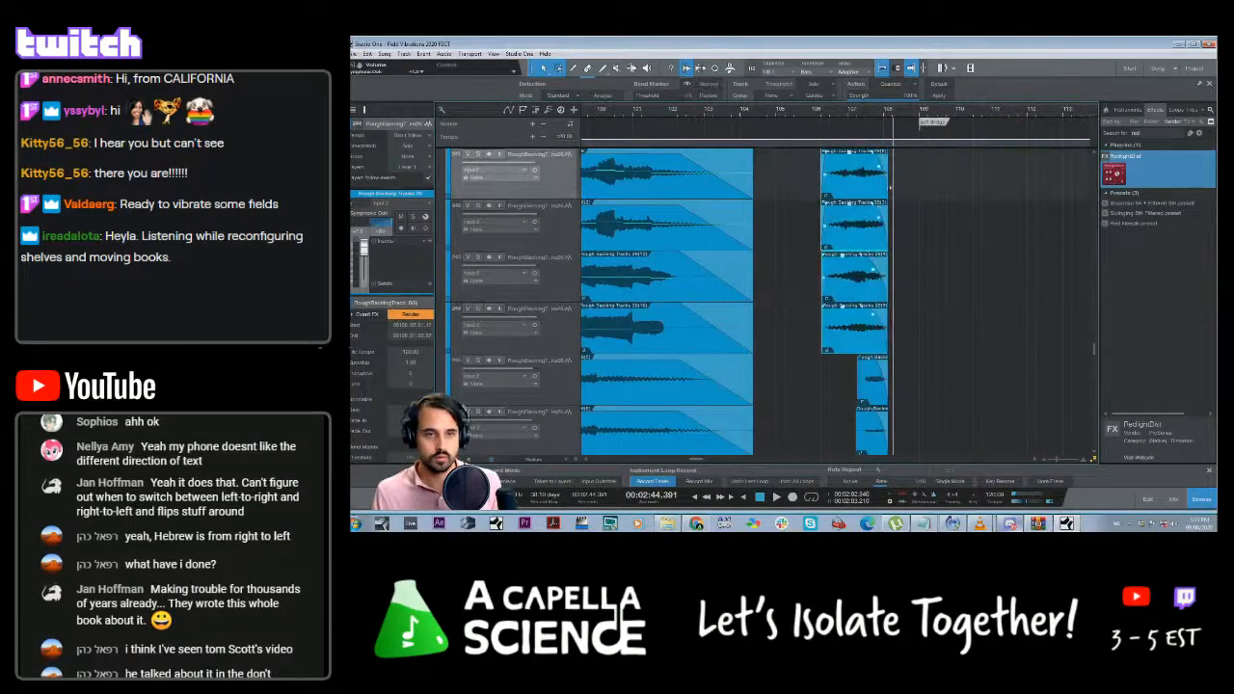
drag(890, 188, 875, 156)
click(865, 113)
key(space)
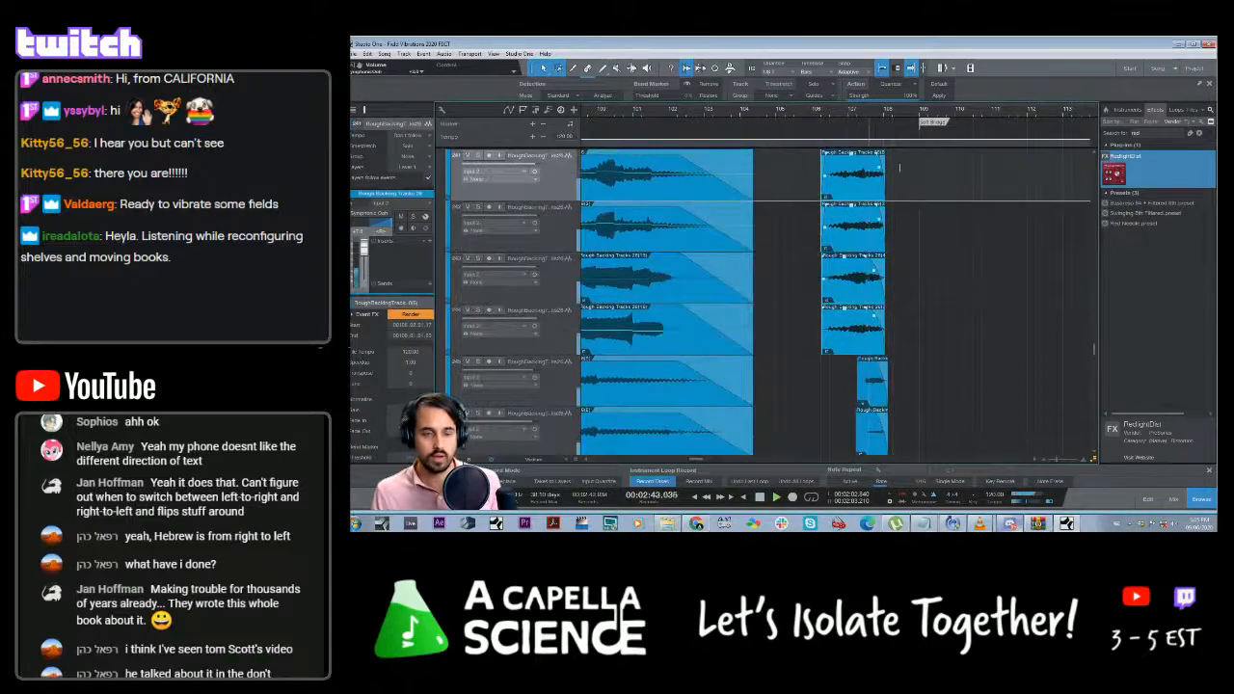
Trim the two short ooh clips below the top four so they end in line with them near bar 108
scroll(914, 335, down, 1)
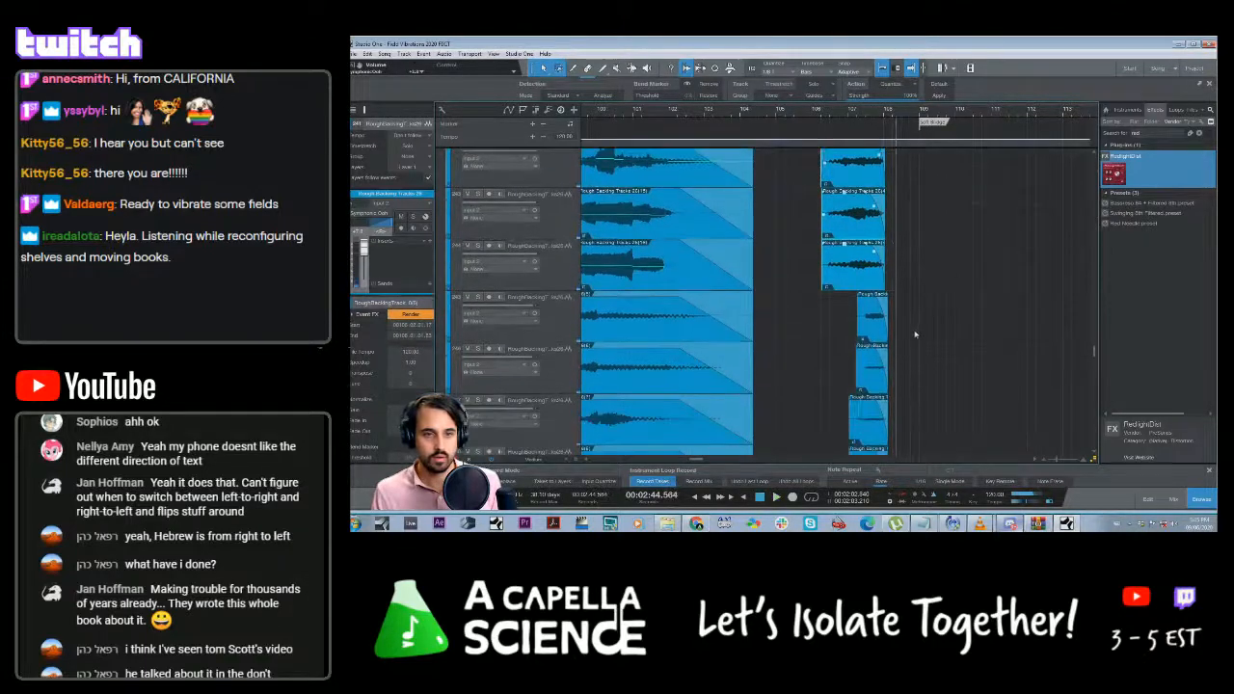
drag(887, 328, 888, 329)
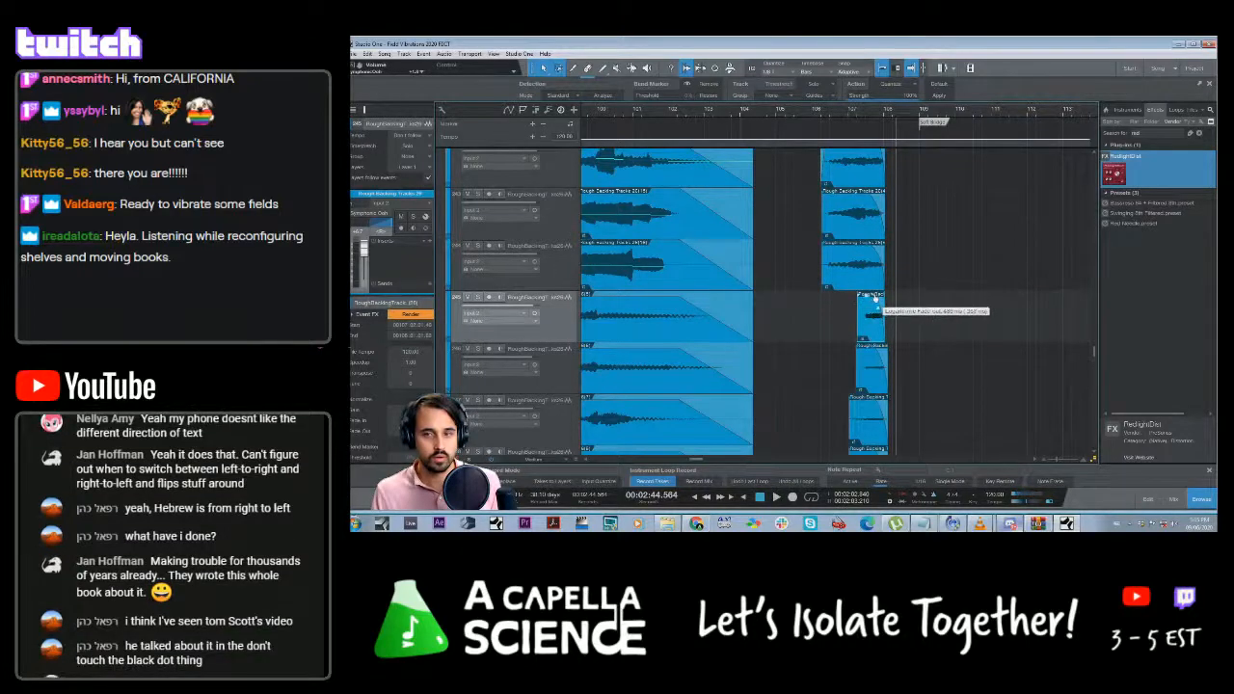
click(865, 347)
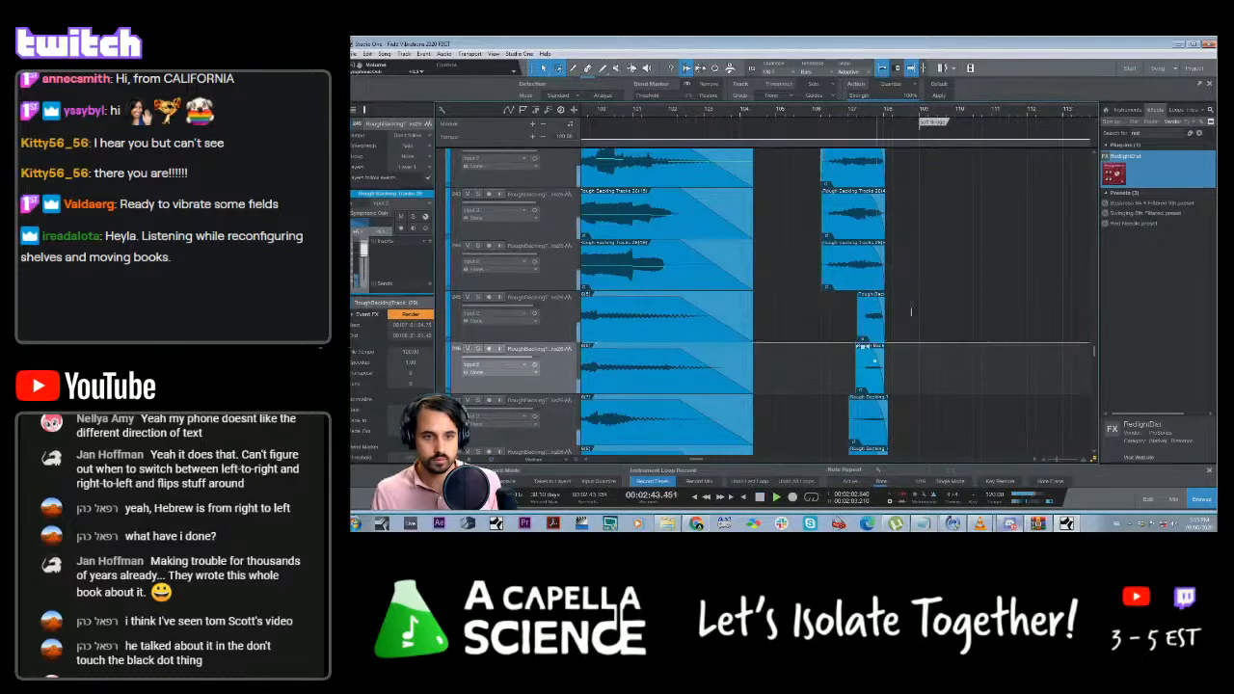
Trim the next four ooh clips down the track list to the same end near bar 108, and audition the passage
scroll(893, 319, down, 1)
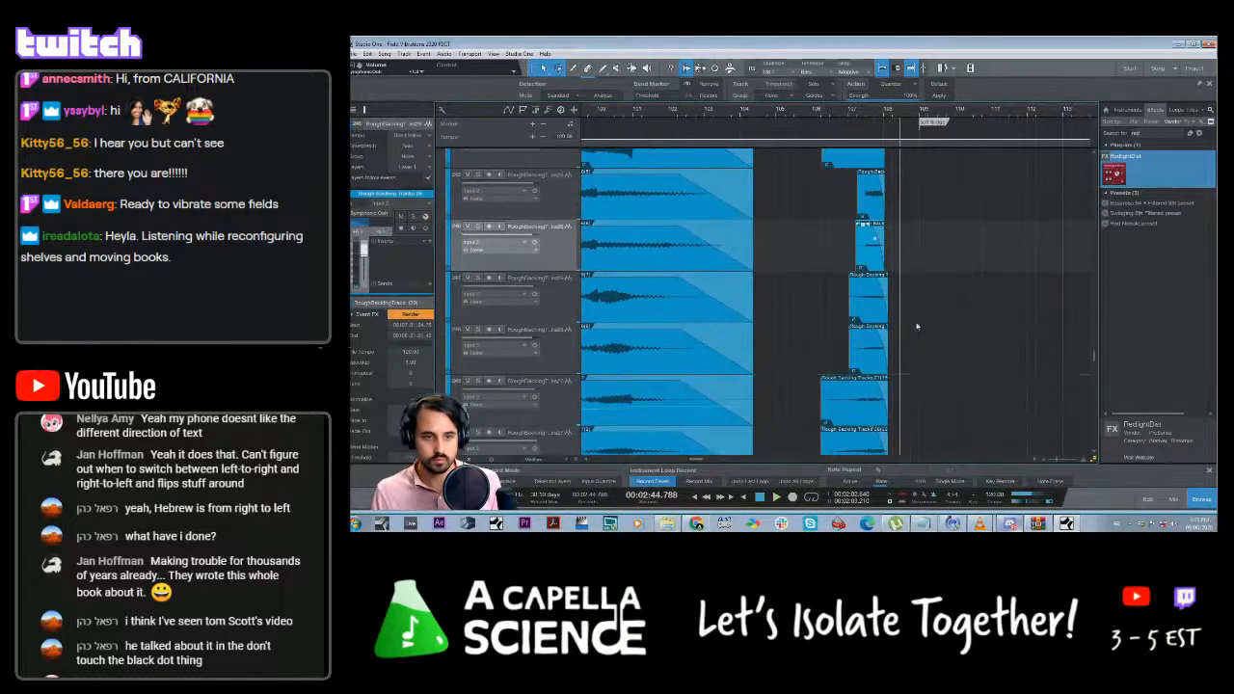
click(889, 314)
drag(887, 314, 885, 316)
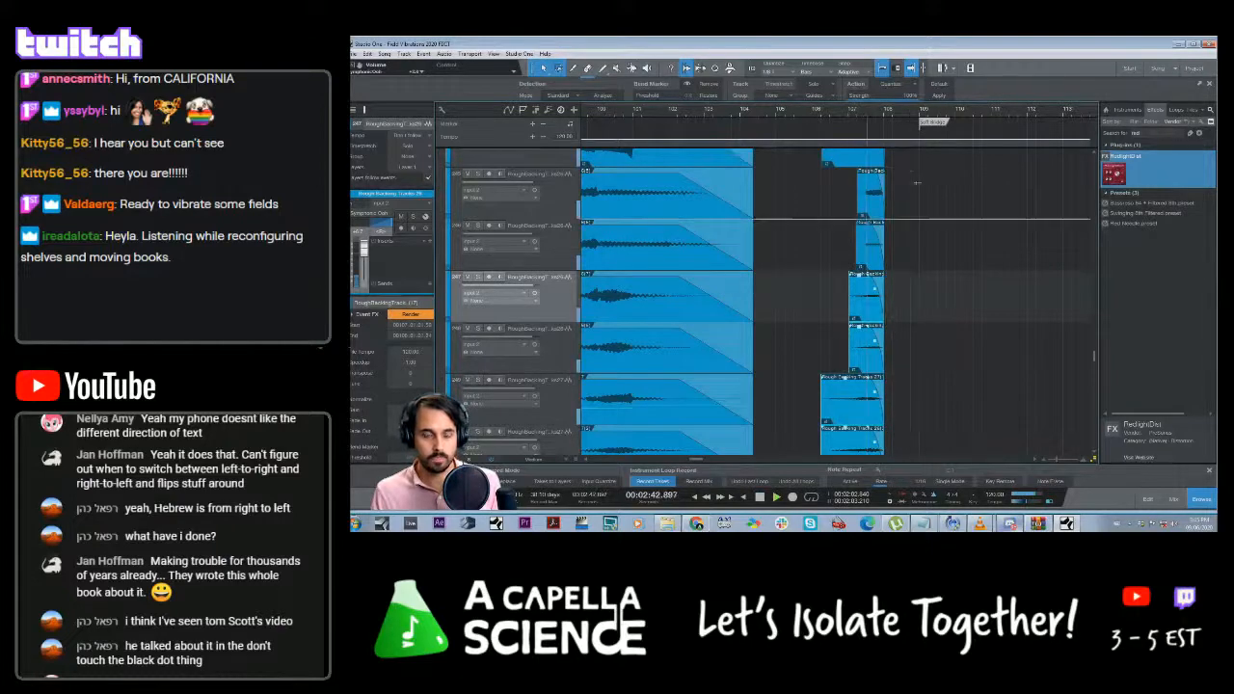
key(space)
key(space)
scroll(904, 334, down, 4)
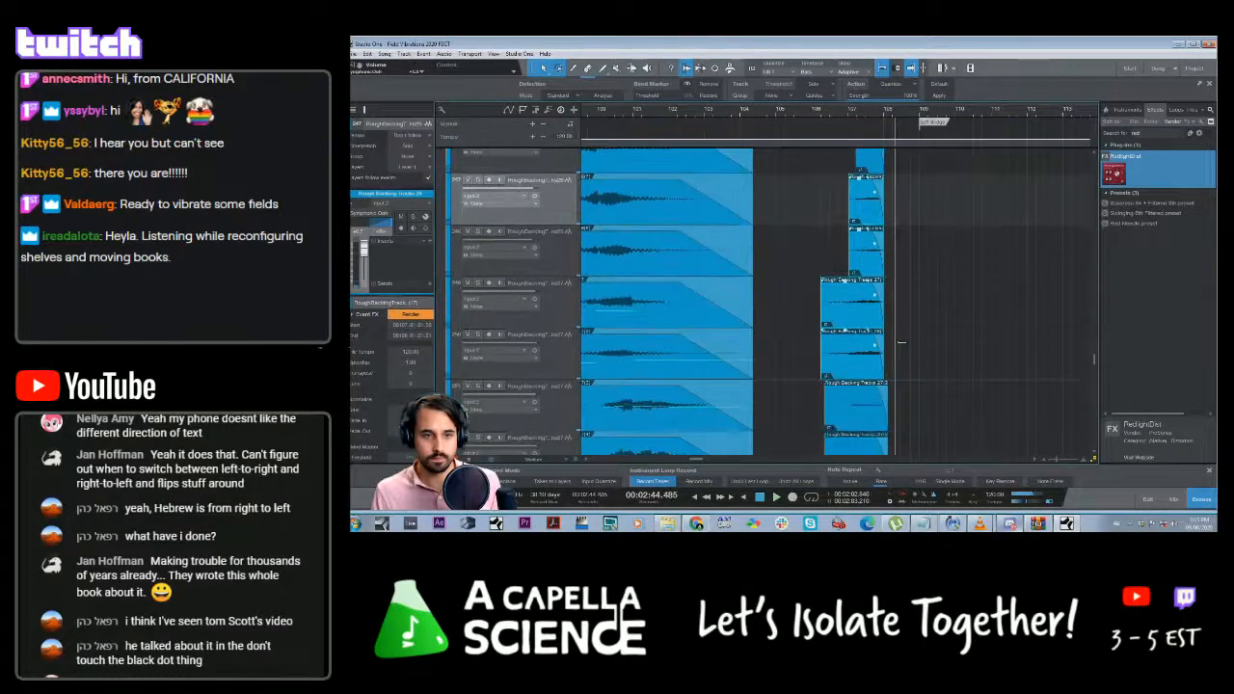
Trim the two lowest ooh clips near bar 108, extend the ends of the pair above them slightly, and audition
drag(901, 345, 885, 314)
click(894, 311)
drag(885, 263, 891, 263)
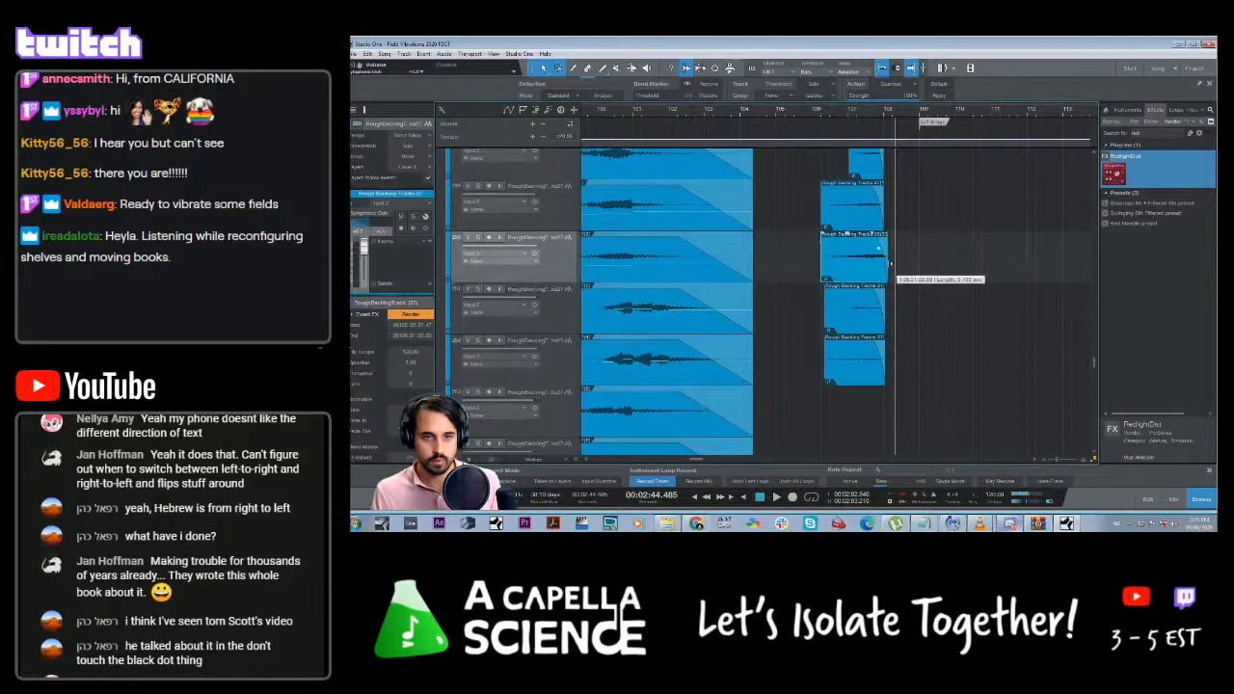
drag(883, 200, 888, 199)
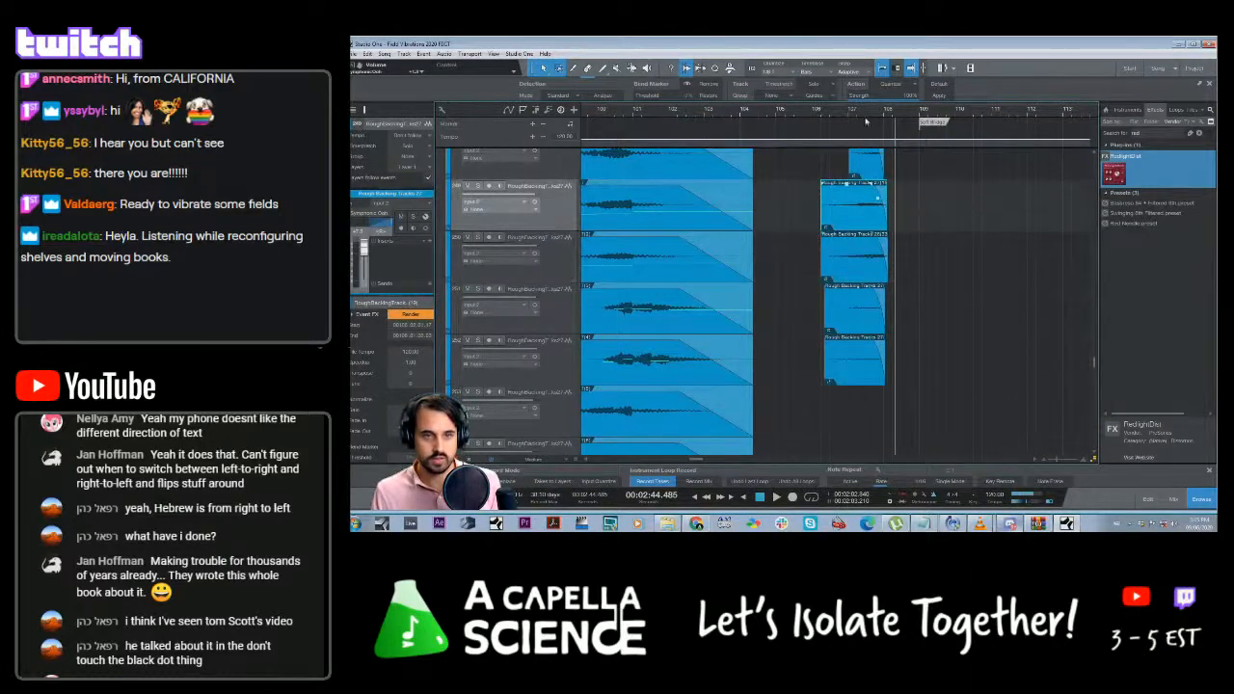
click(865, 120)
key(space)
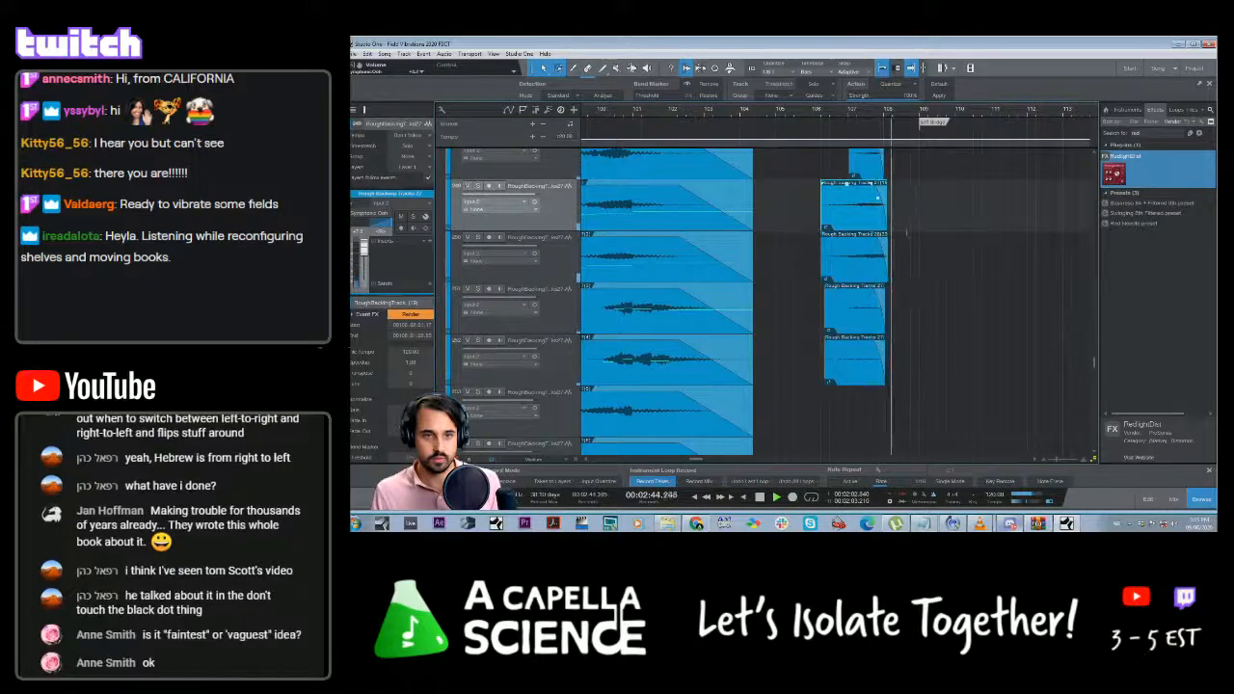
Adjust the ends of the two lowest ooh clips near bar 108 to match the pair above
click(883, 316)
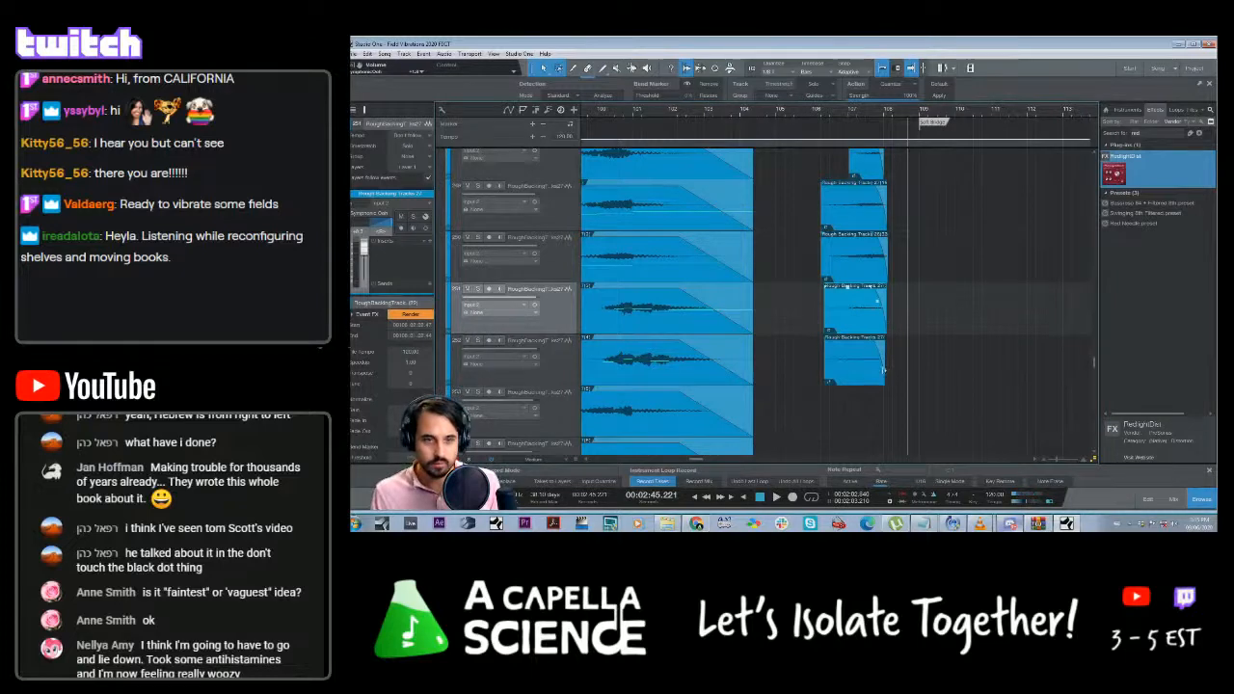
click(883, 369)
scroll(883, 369, up, 3)
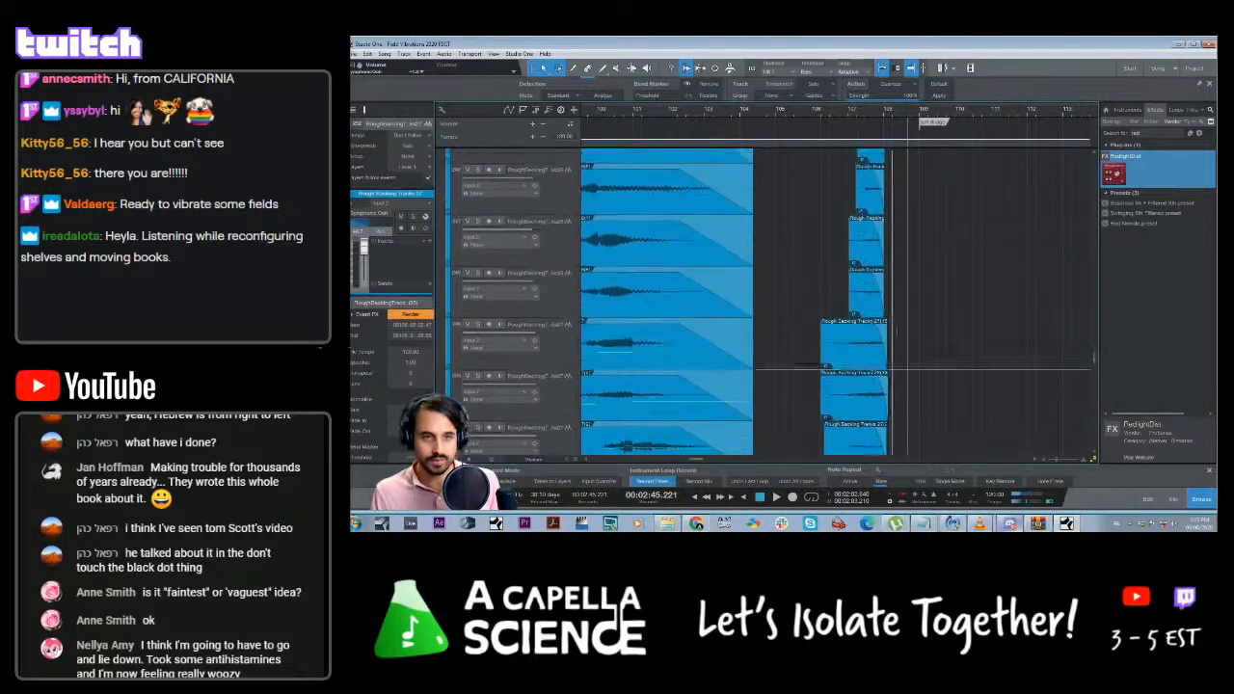
Extend the ends of the short middle ooh clips slightly near bar 108, and audition the passage
click(883, 293)
scroll(885, 293, up, 1)
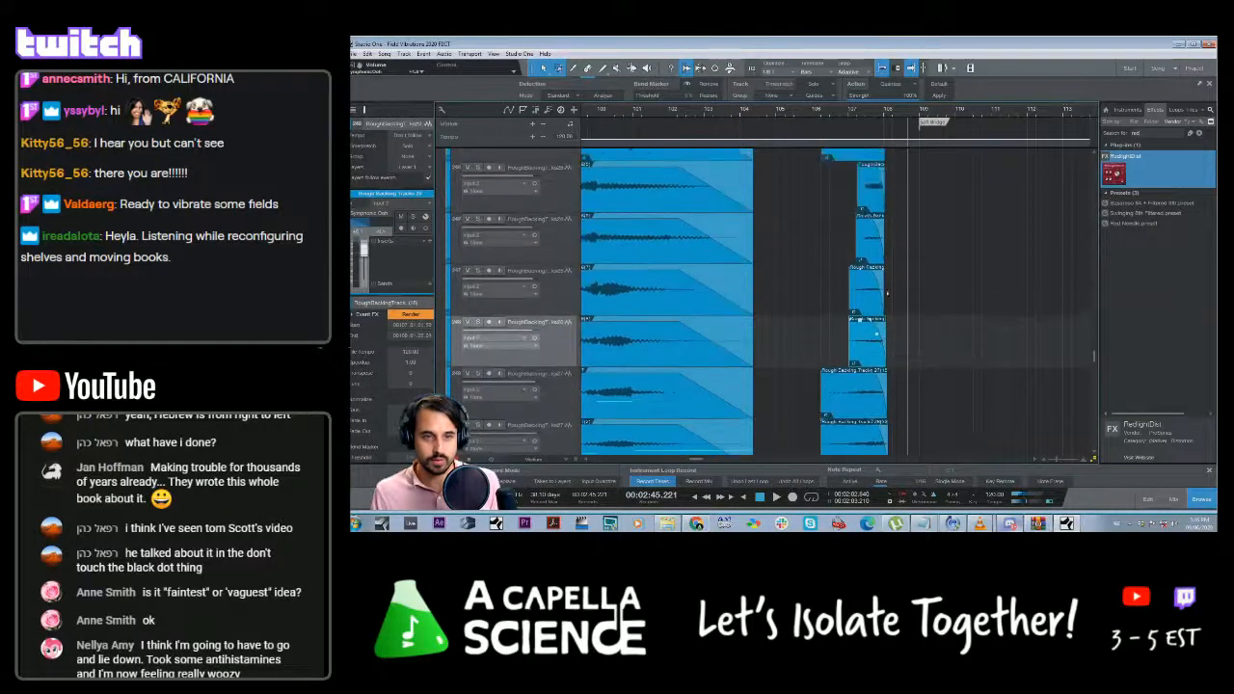
click(884, 241)
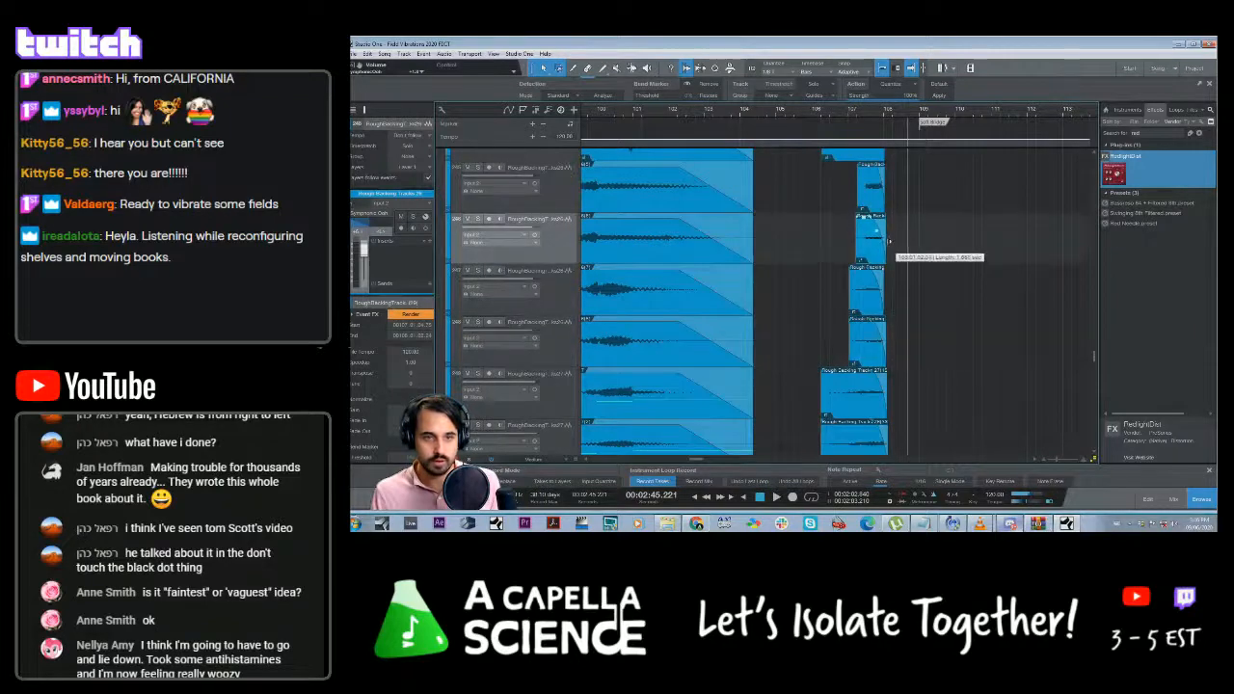
click(867, 113)
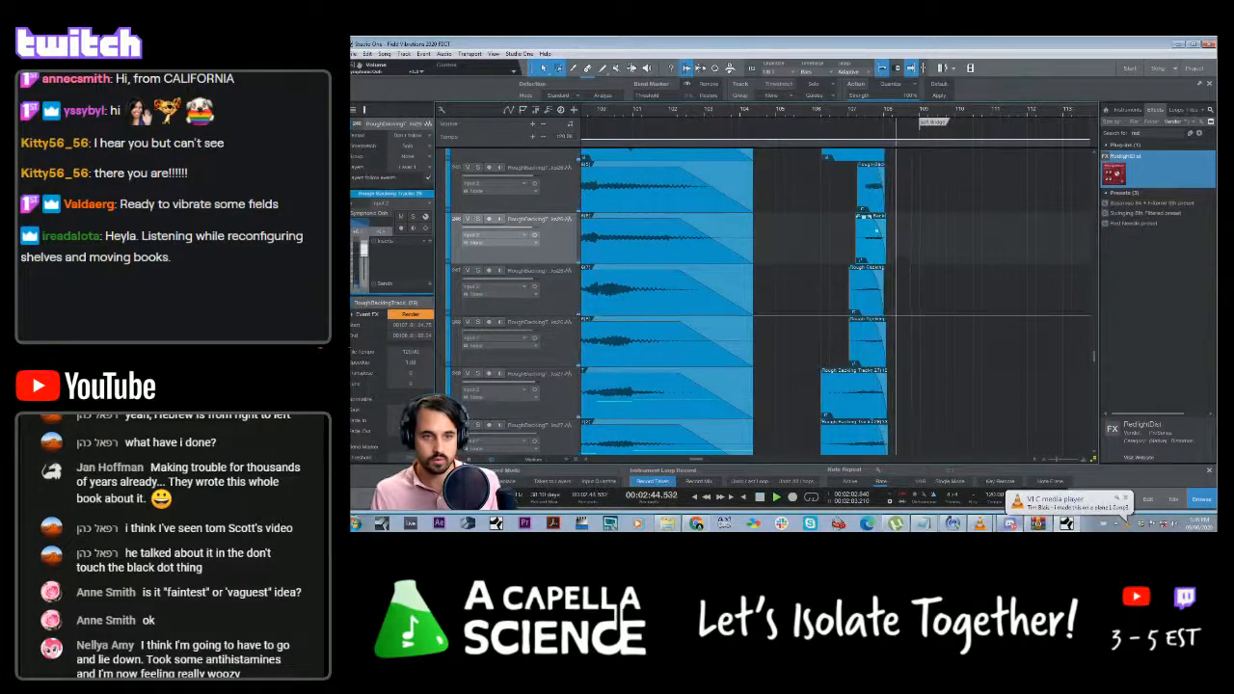
Solo the second long ooh track below the short clips, audition its ending near bar 108, and release the solo
scroll(902, 344, down, 1)
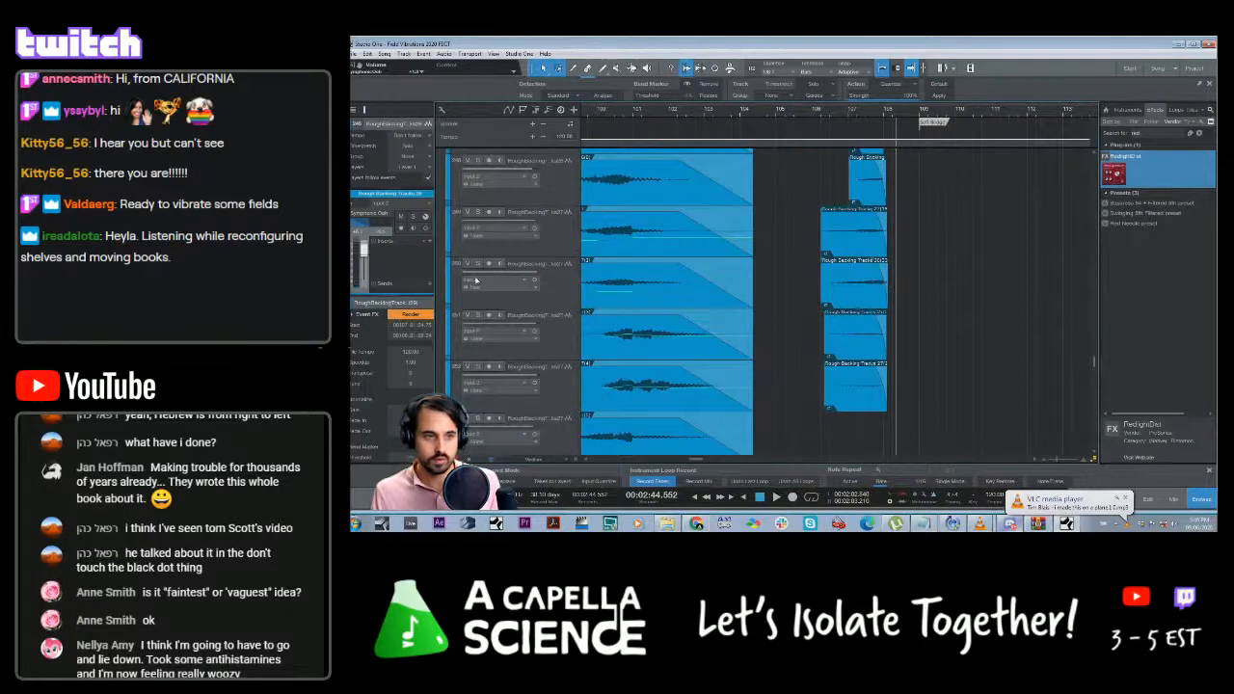
click(862, 114)
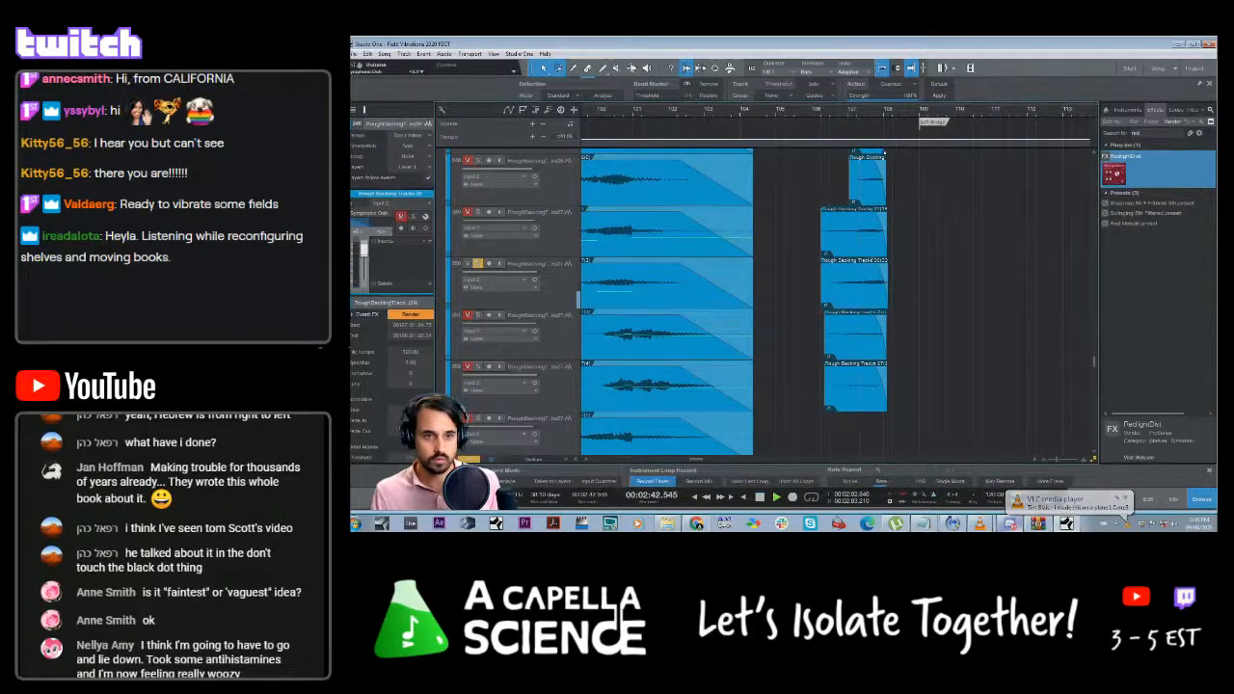
key(space)
click(469, 264)
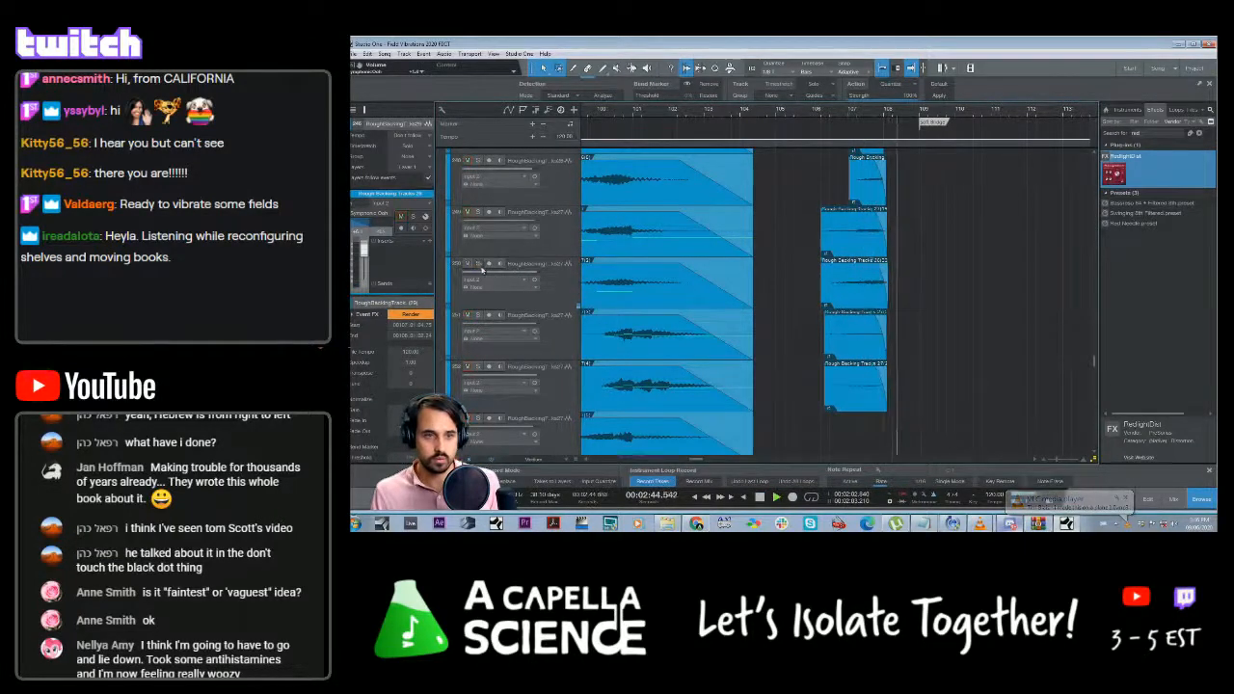
key(space)
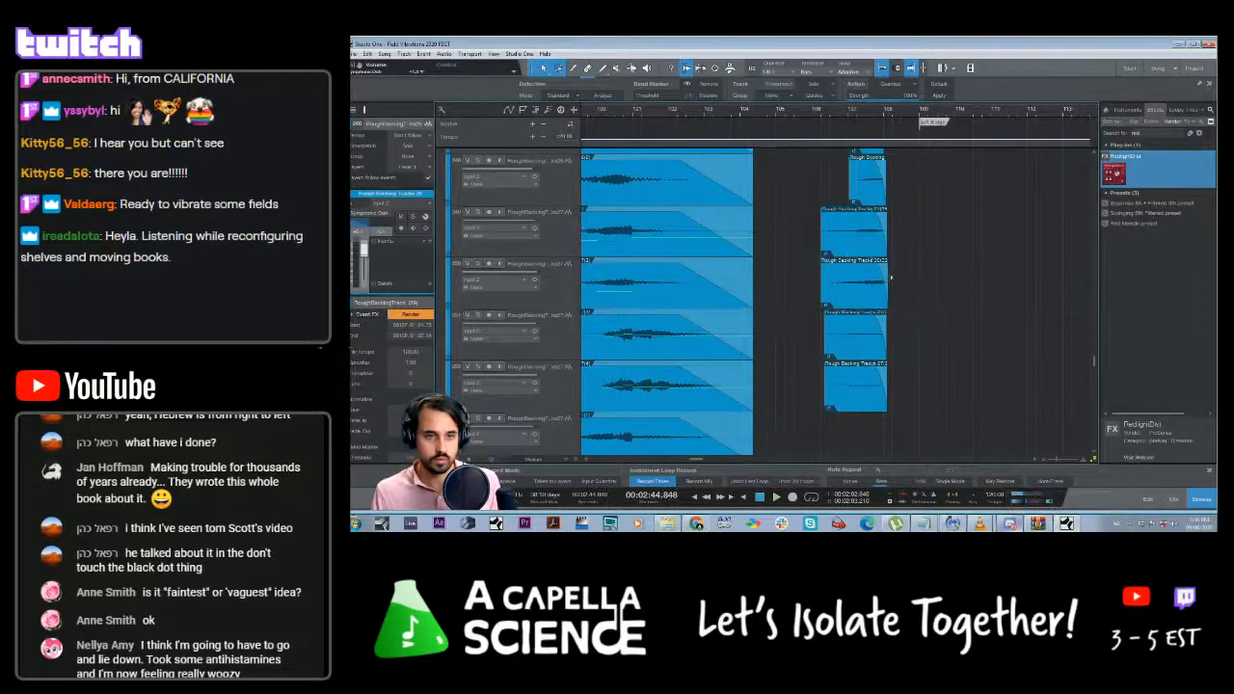
Trim that long ooh clip's end in line with its neighbours near bar 108, and audition the passage from bar 106
drag(887, 279, 888, 279)
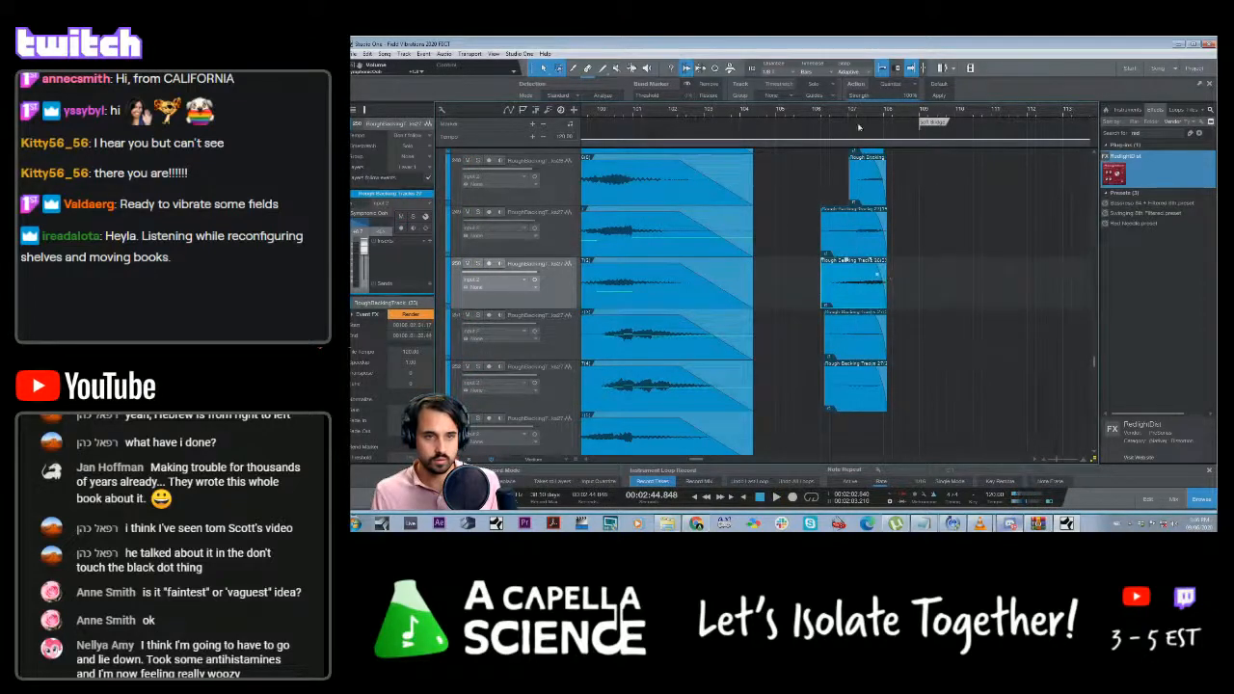
key(space)
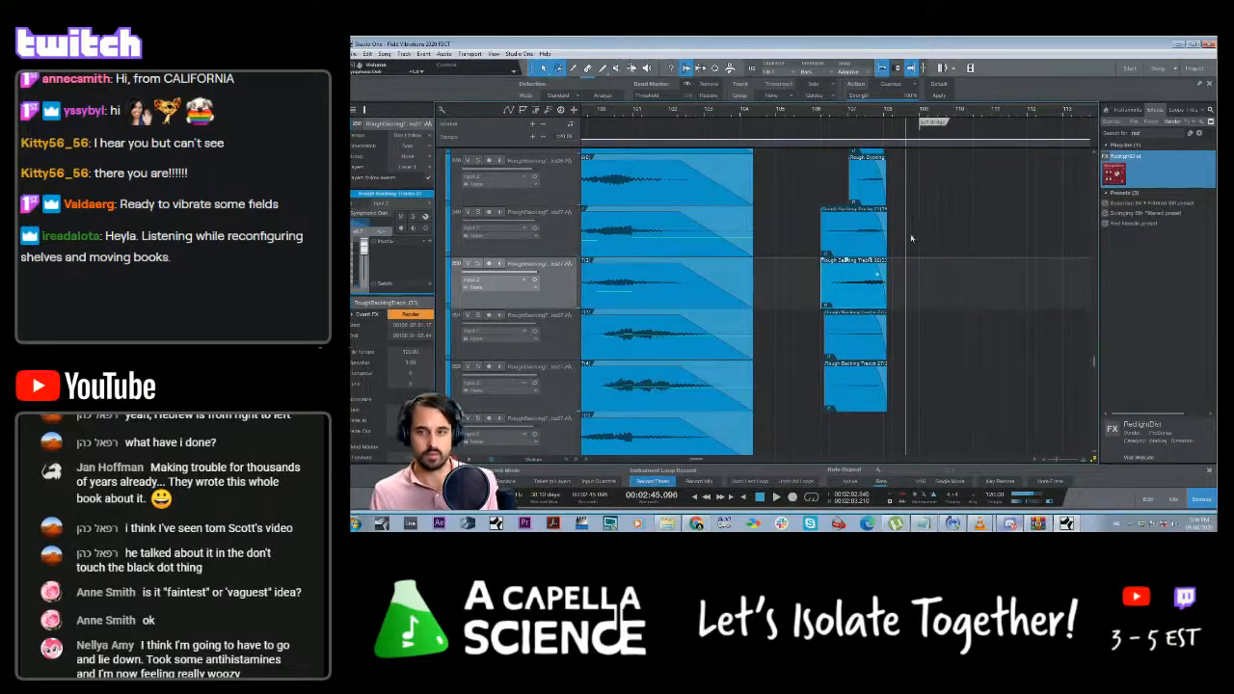
scroll(873, 155, up, 3)
click(818, 115)
key(space)
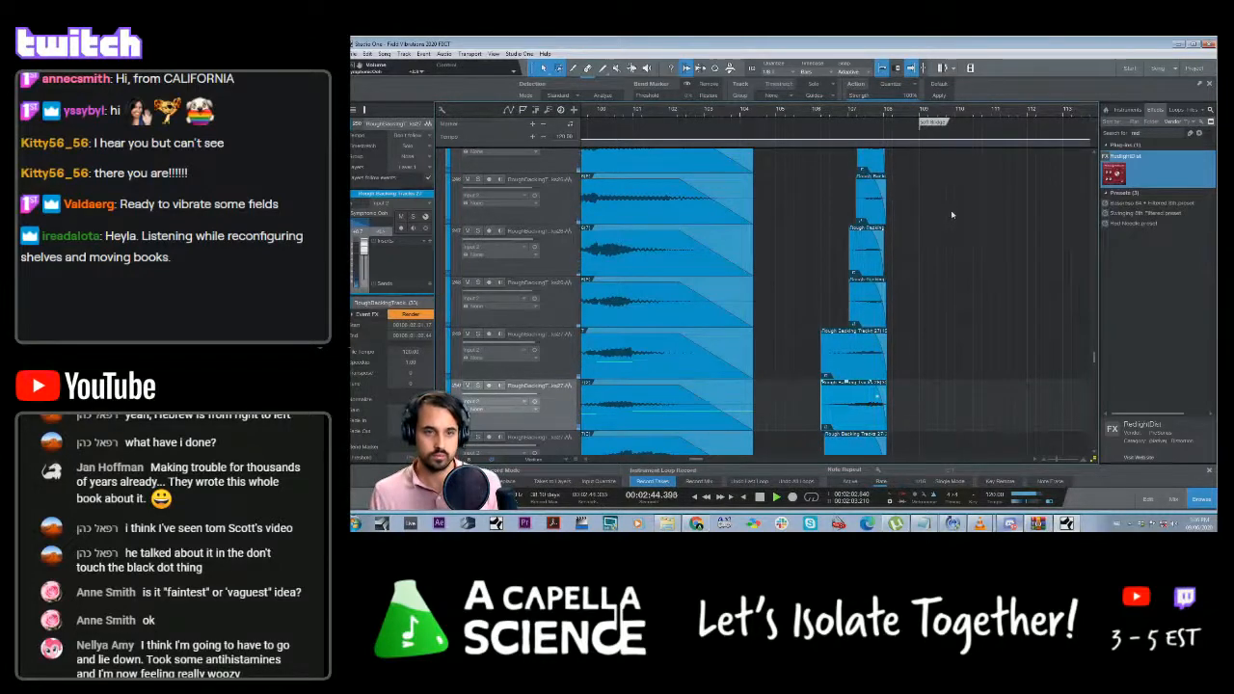
Reshape the Symphonic Ooh Width automation to hold its peak past bar 108 before dropping, and return the lane to Volume
scroll(940, 226, down, 4)
scroll(935, 231, down, 3)
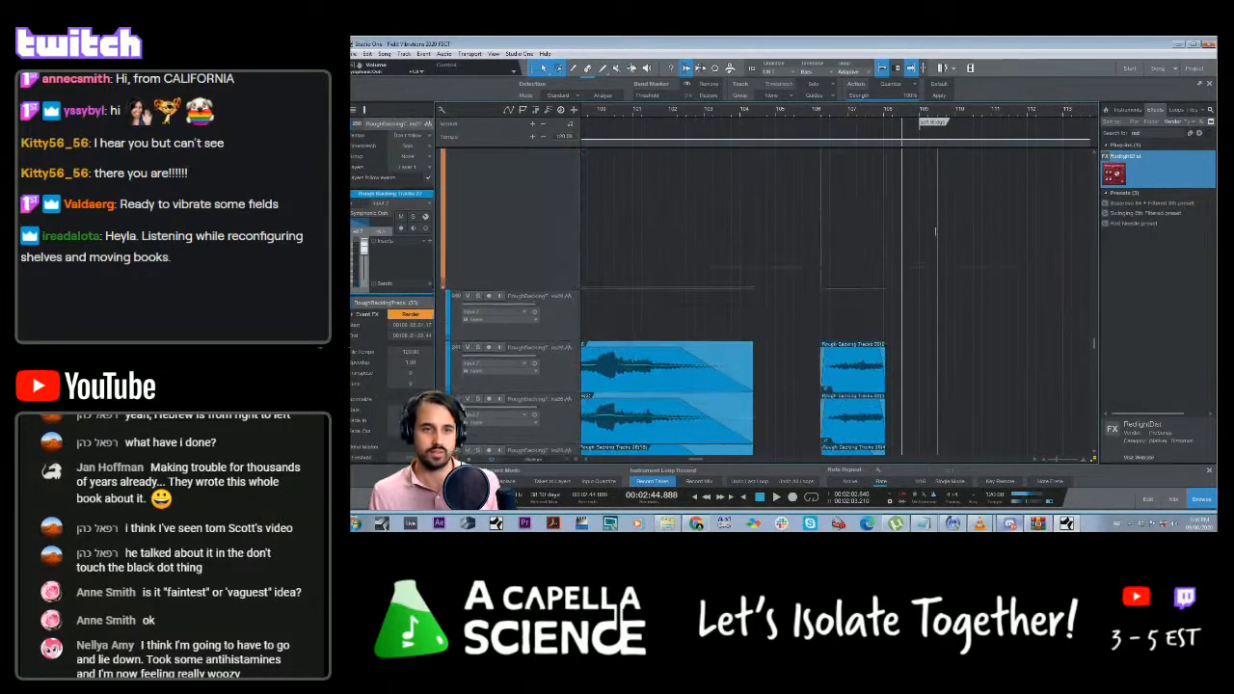
scroll(950, 265, down, 5)
scroll(952, 268, up, 4)
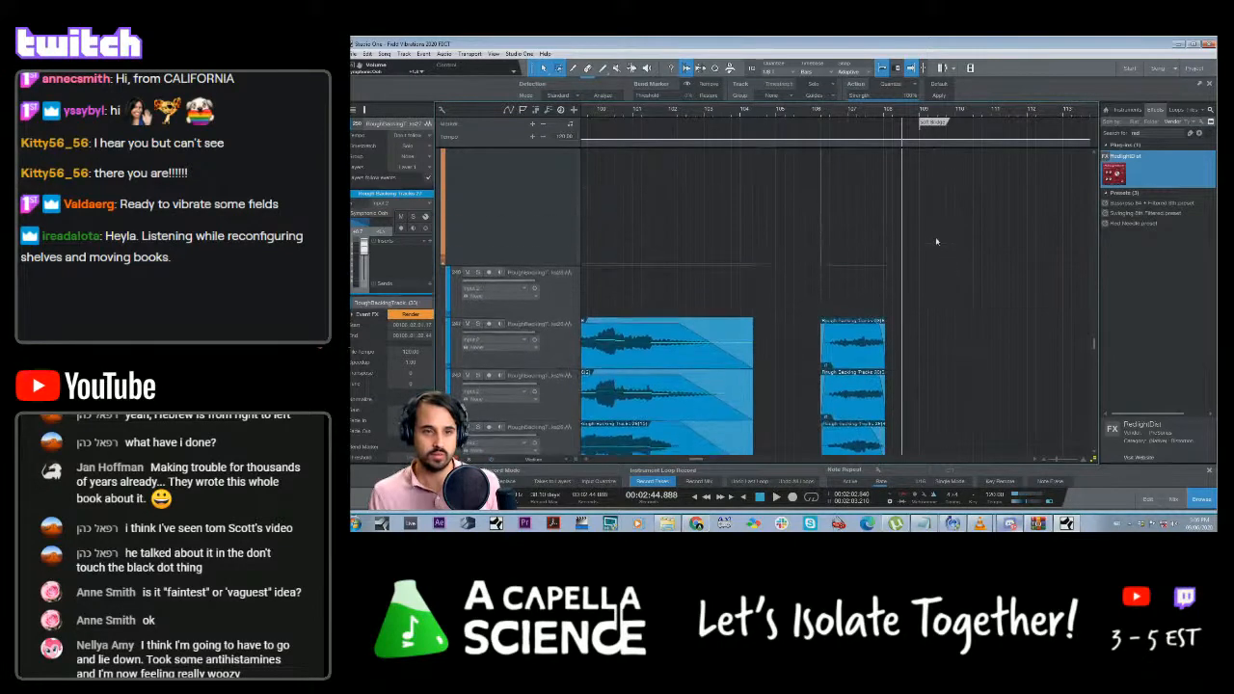
scroll(873, 235, up, 2)
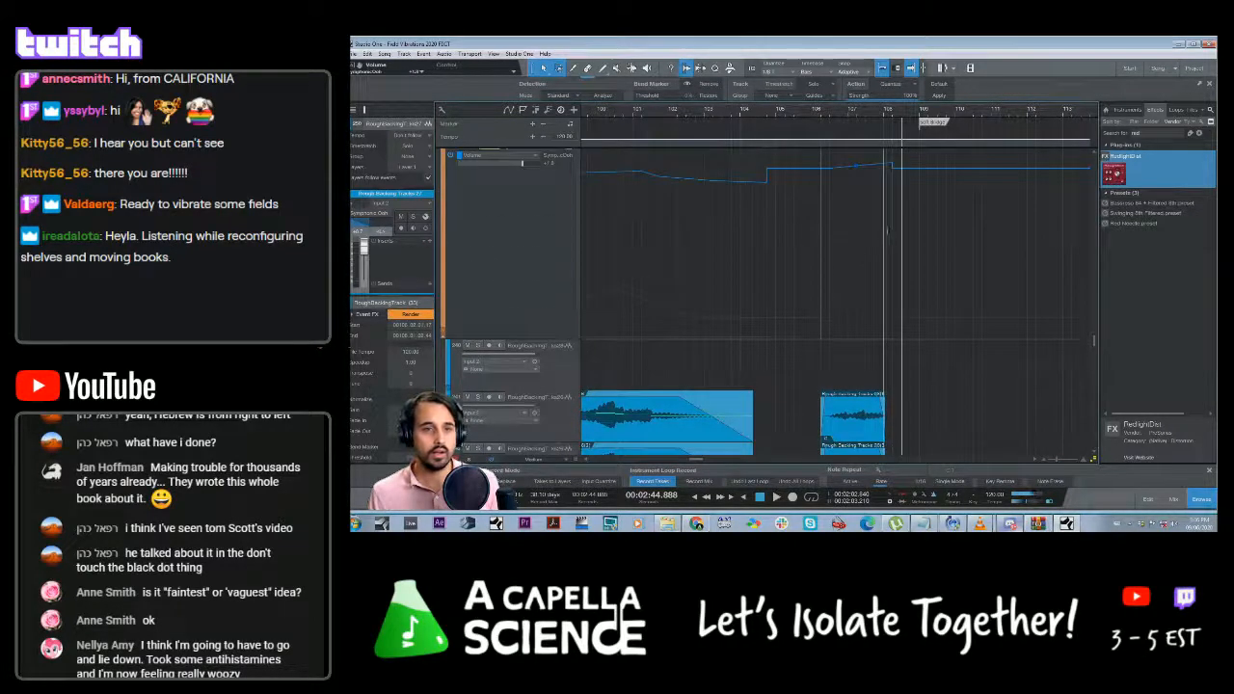
scroll(656, 227, up, 1)
click(516, 202)
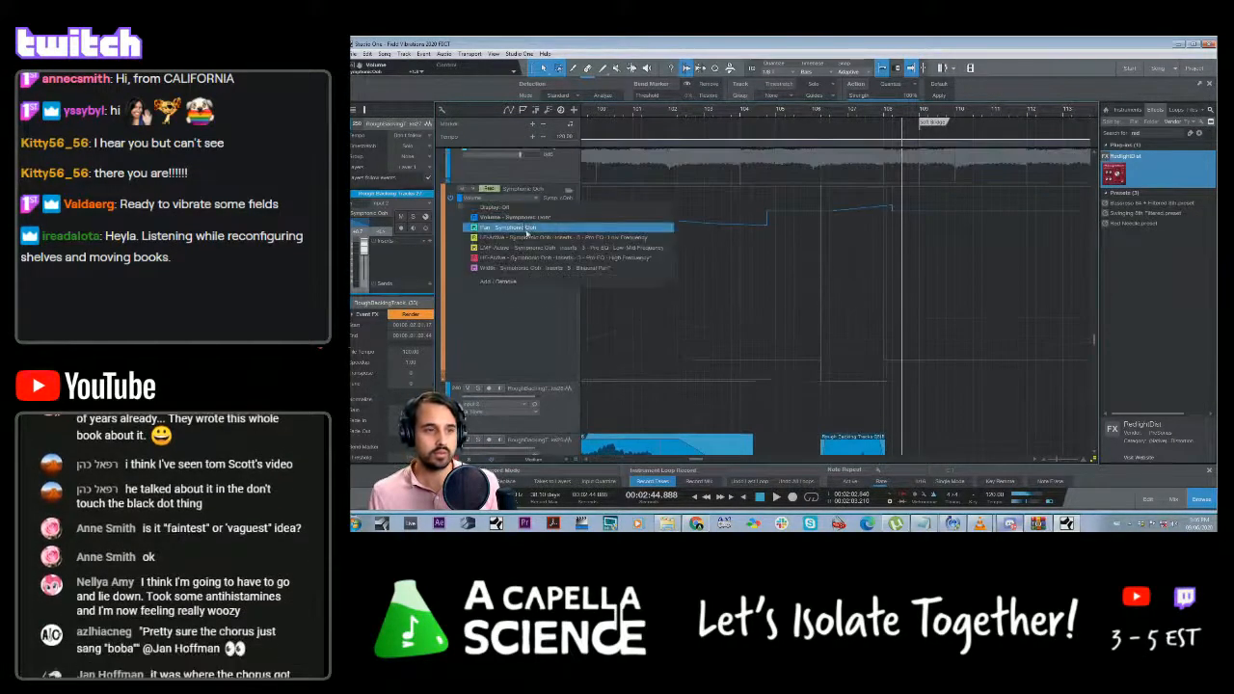
click(530, 273)
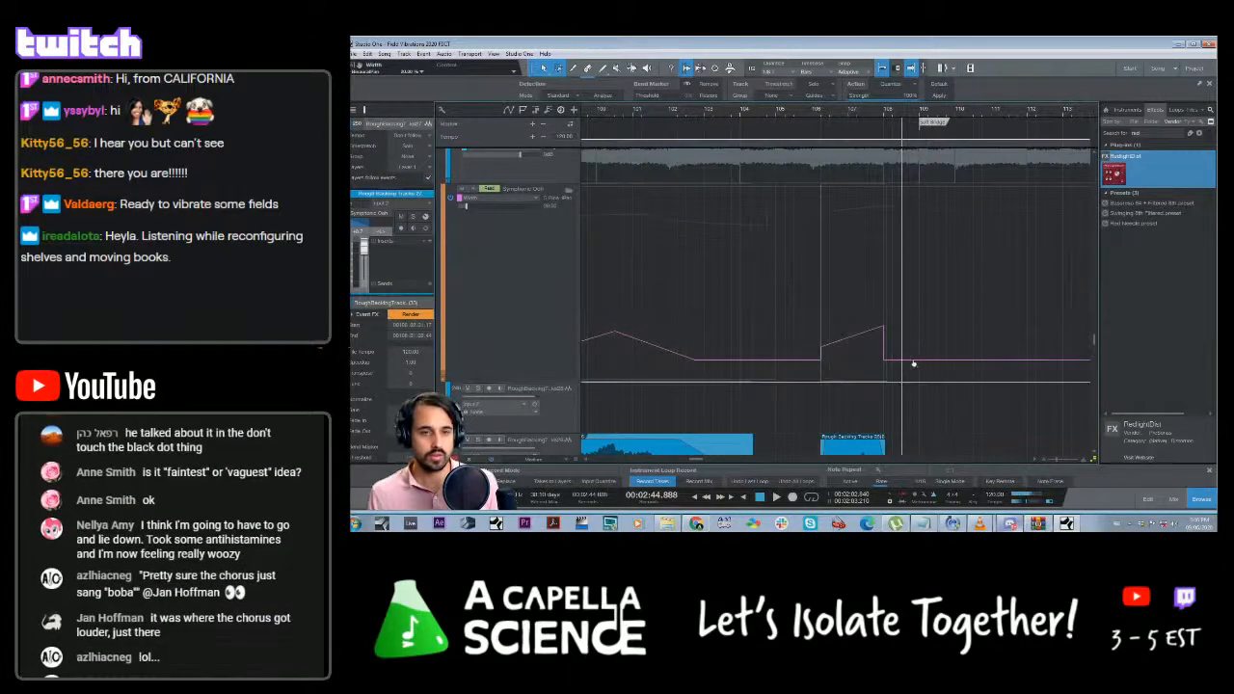
click(919, 361)
drag(908, 362, 909, 329)
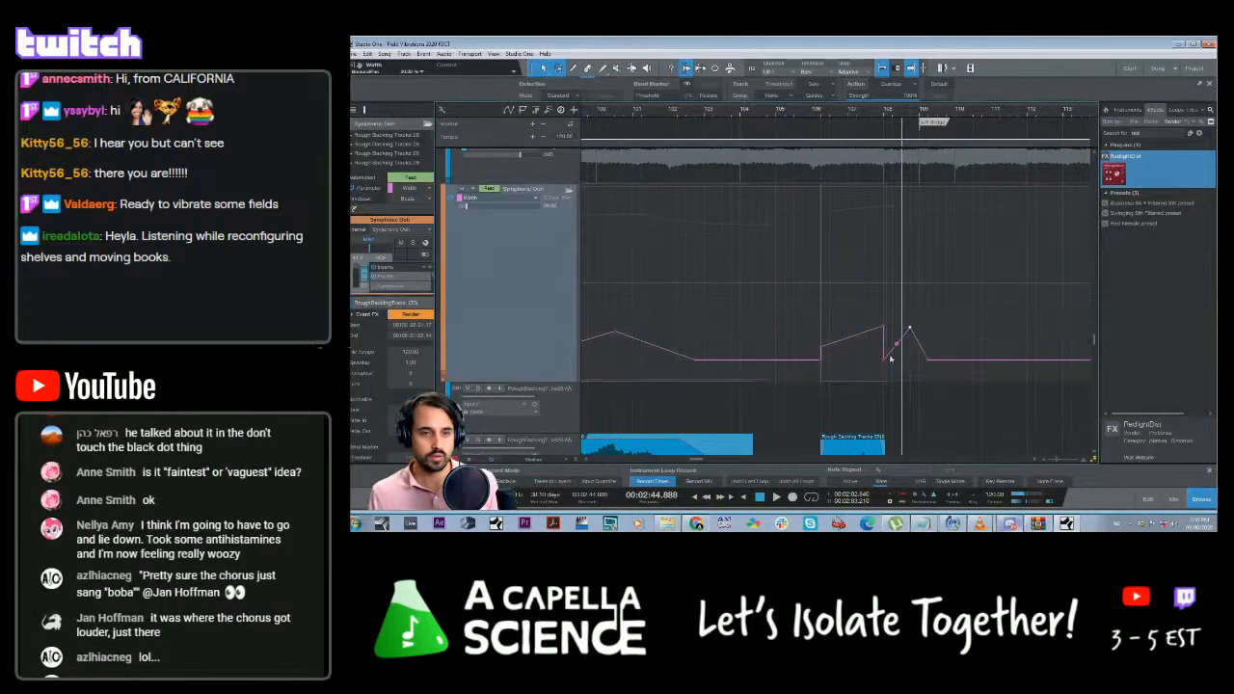
click(518, 198)
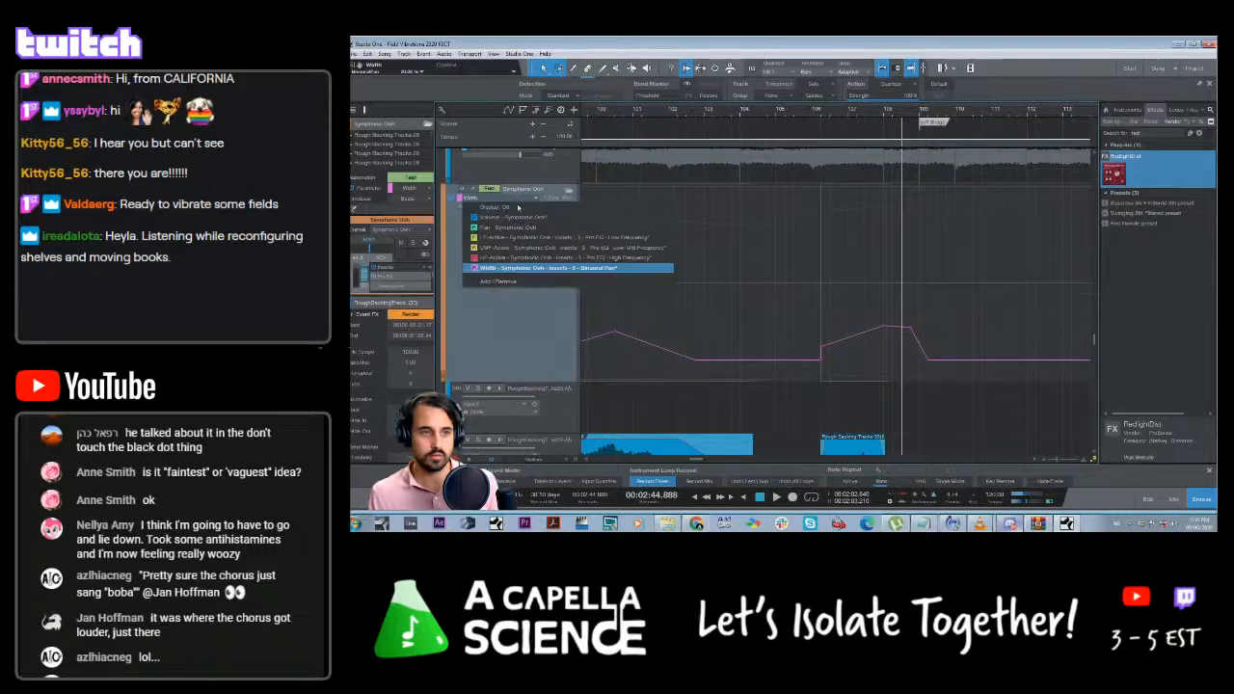
click(518, 219)
Extend the ends of the top two ooh clips in the second passage to just past bar 108
scroll(831, 263, down, 2)
scroll(831, 263, down, 3)
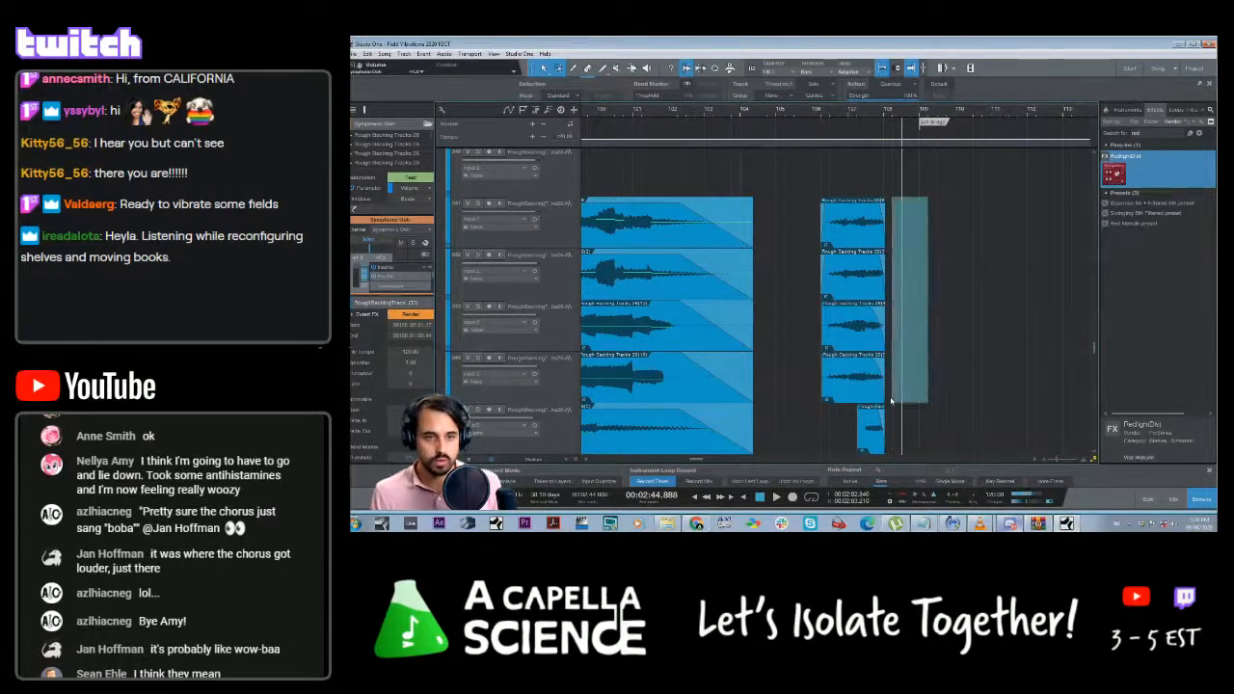
click(886, 234)
drag(886, 235, 872, 208)
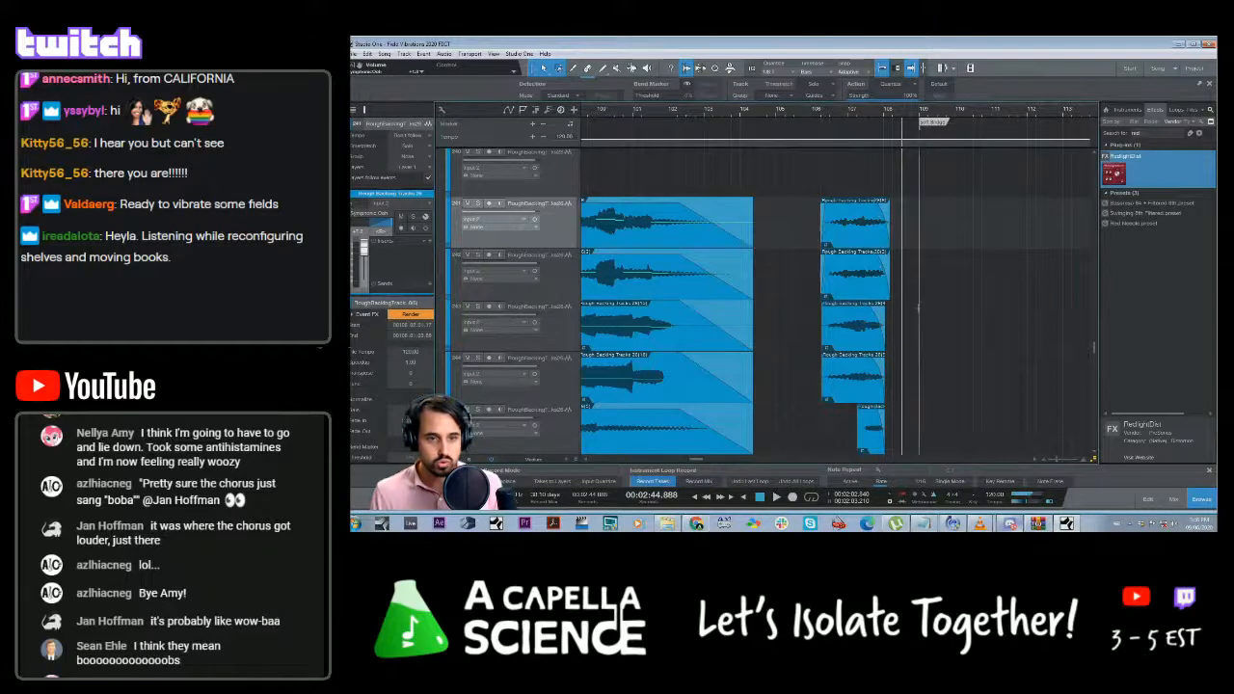
Extend the third and fourth ooh clips to match the top two, just past bar 108
scroll(920, 332, down, 1)
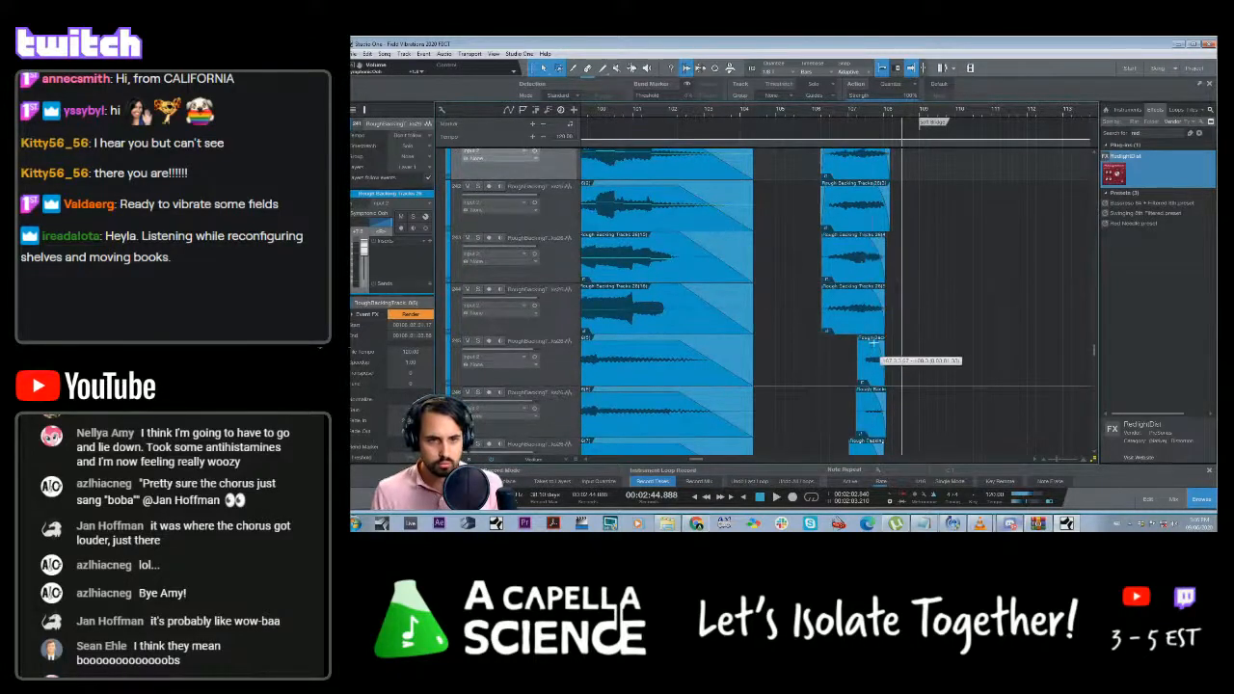
click(889, 375)
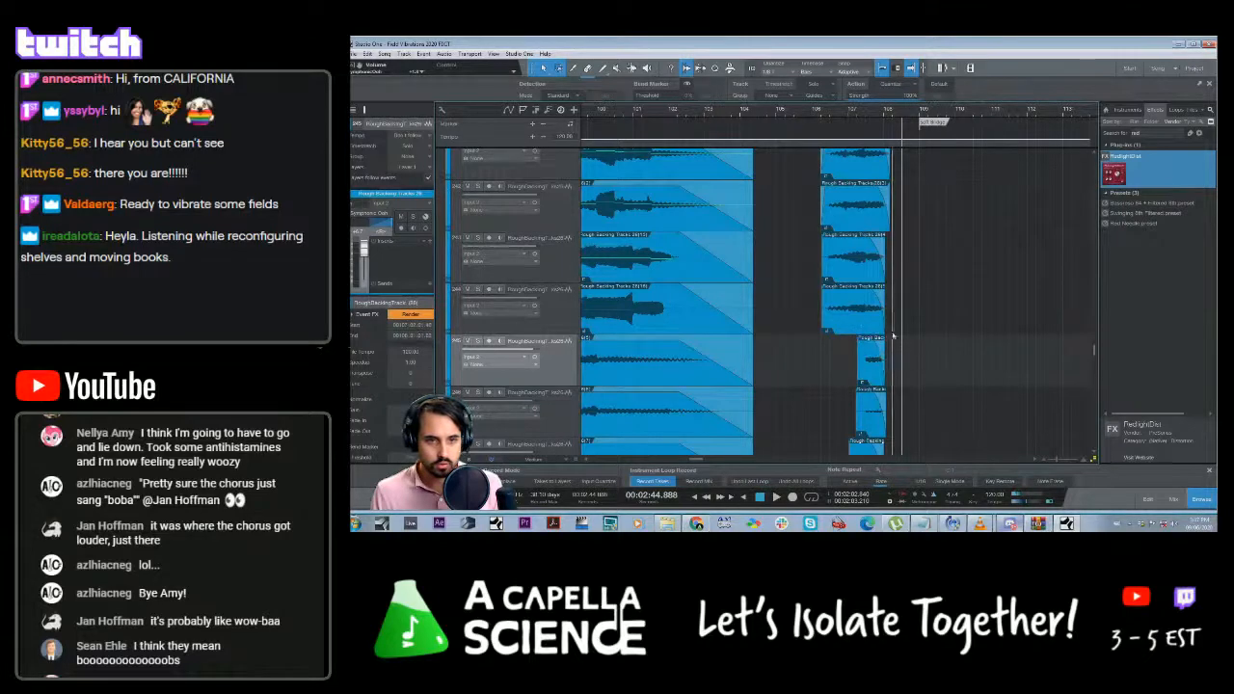
click(864, 311)
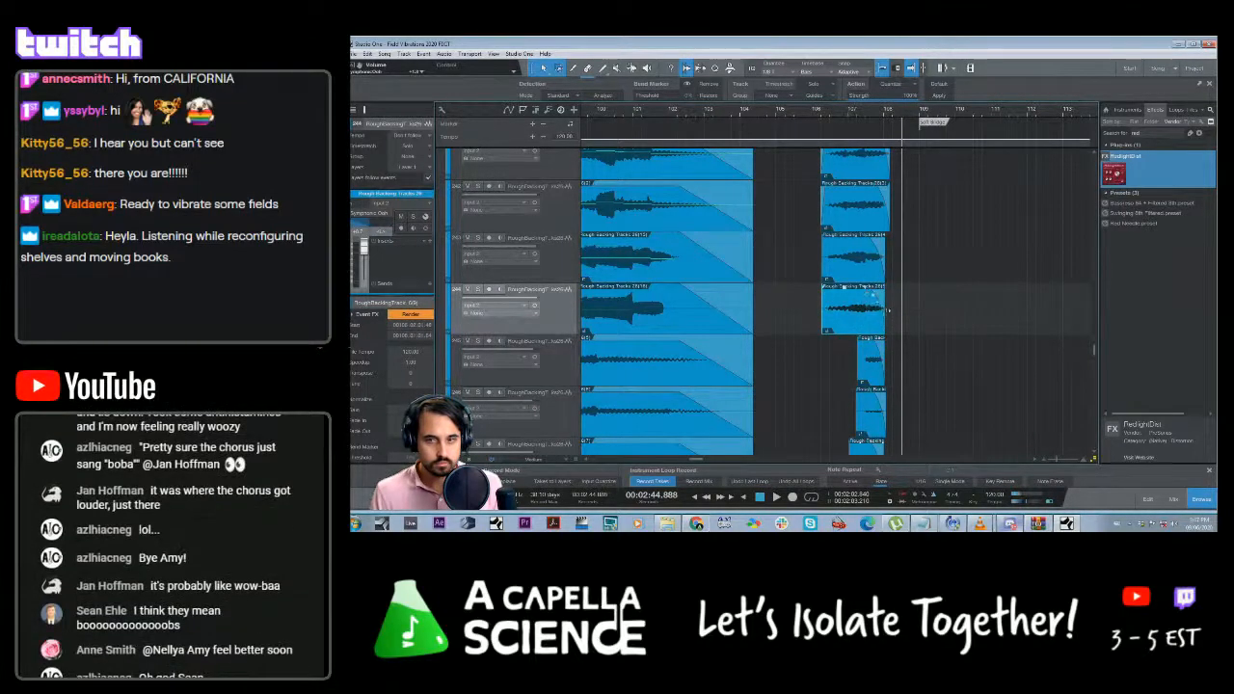
click(873, 253)
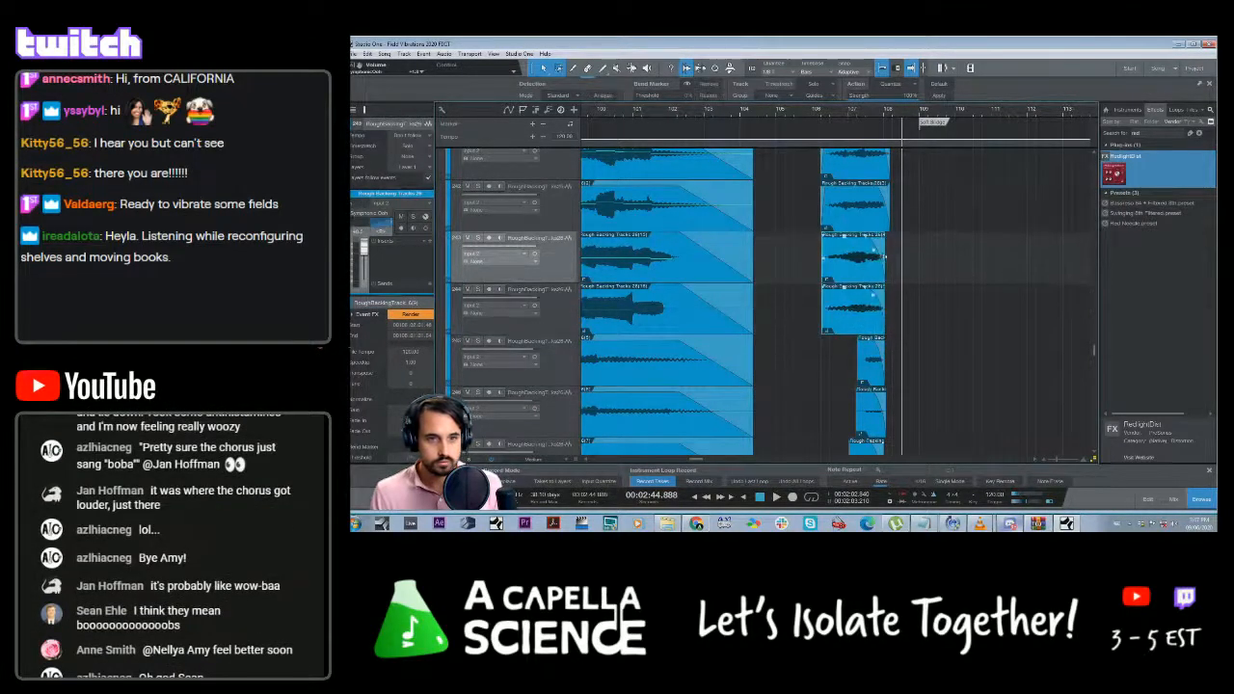
drag(884, 257, 888, 258)
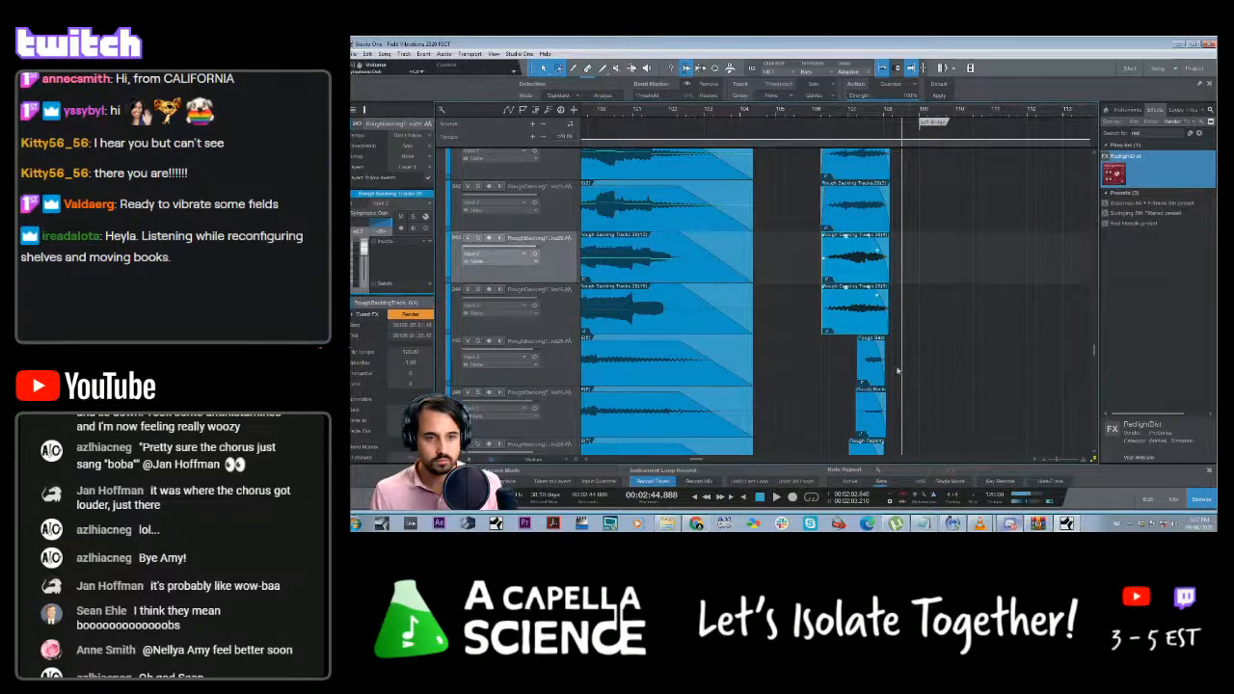
Extend the ends of the four short ooh clips below the top four, in pairs, to just past bar 108
scroll(906, 349, down, 2)
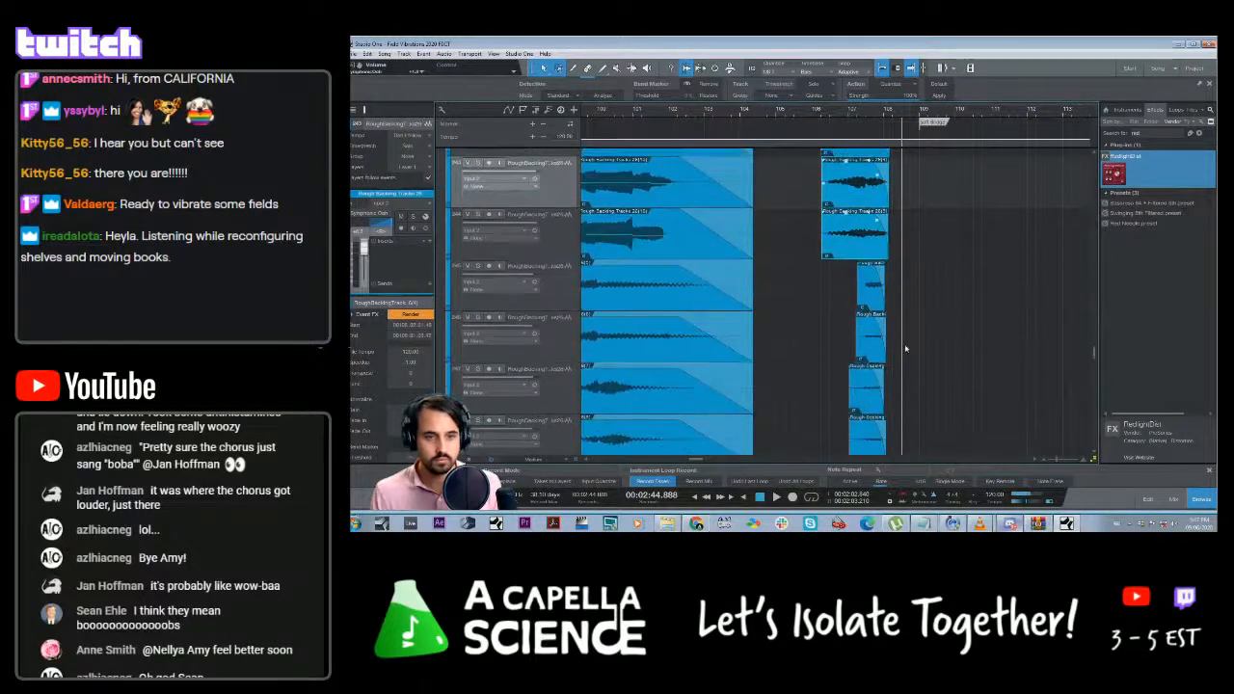
click(873, 287)
scroll(887, 328, down, 1)
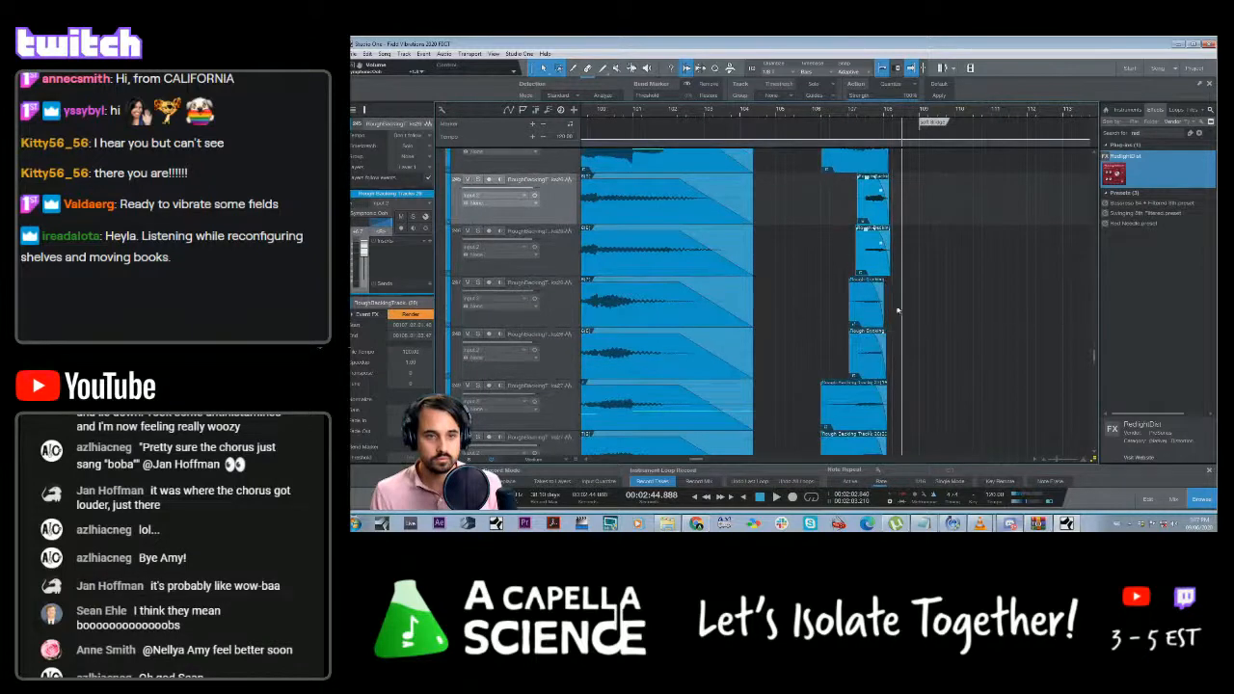
click(888, 324)
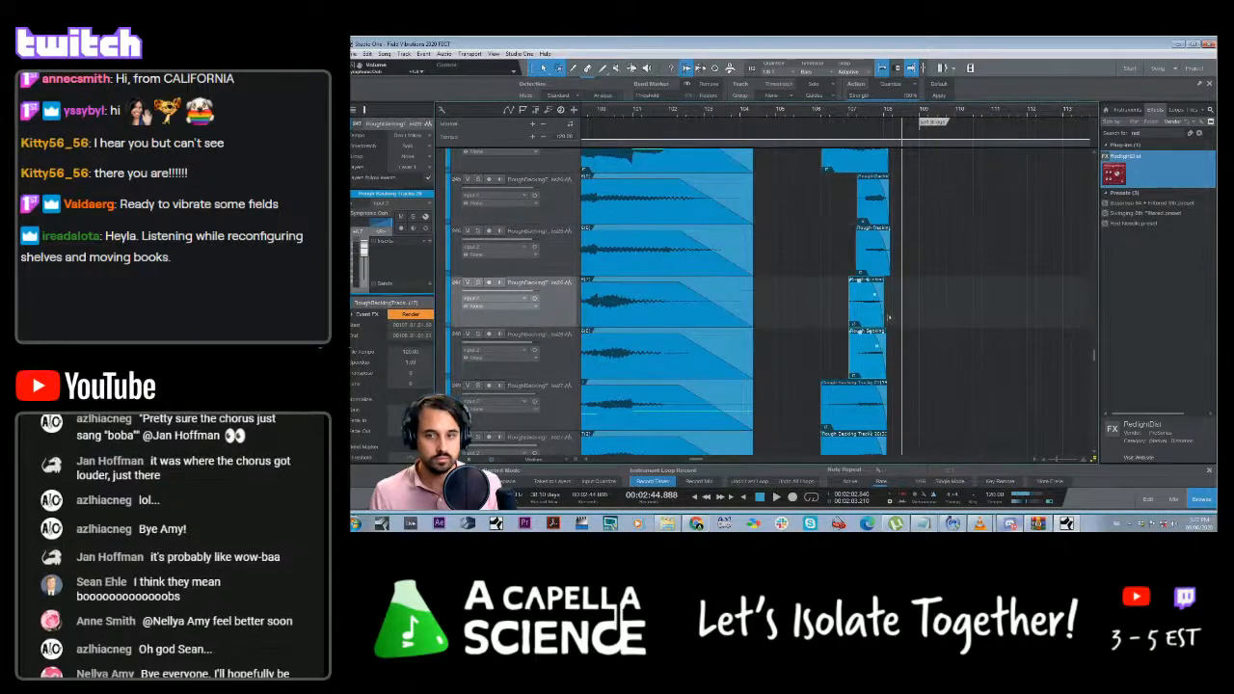
drag(888, 316, 892, 318)
click(896, 355)
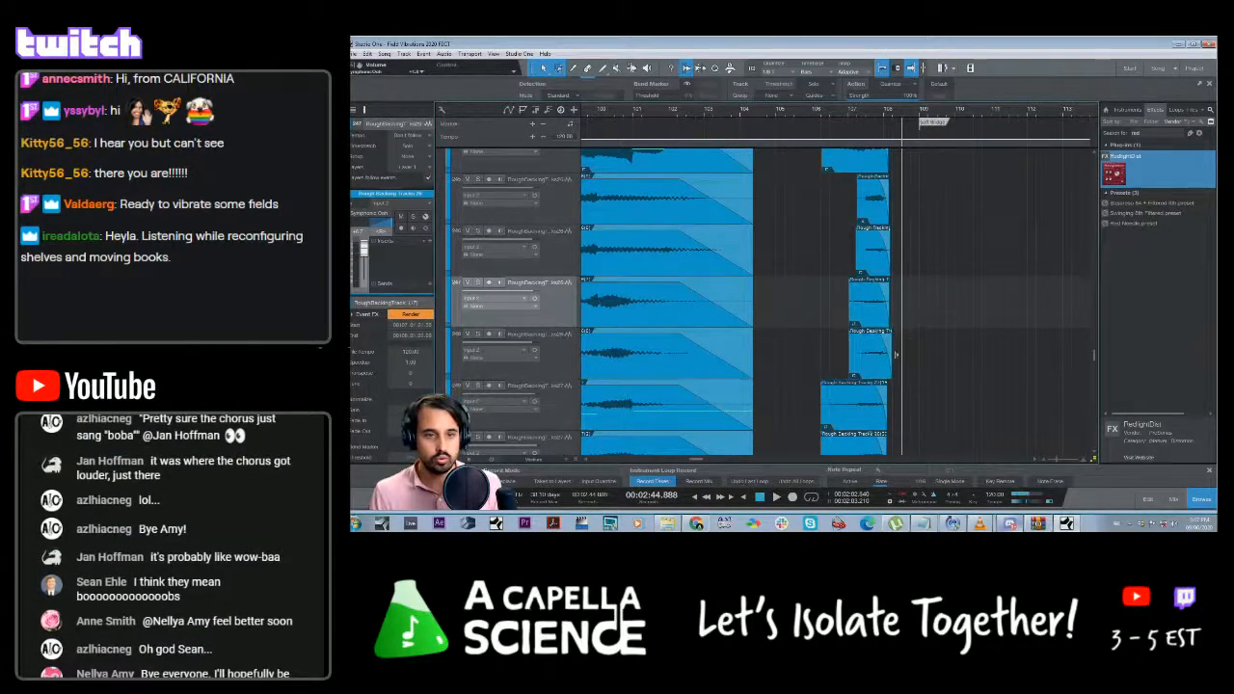
Extend the ends of the four lowest ooh clips together to just past bar 108, and audition the ending
scroll(896, 361, down, 2)
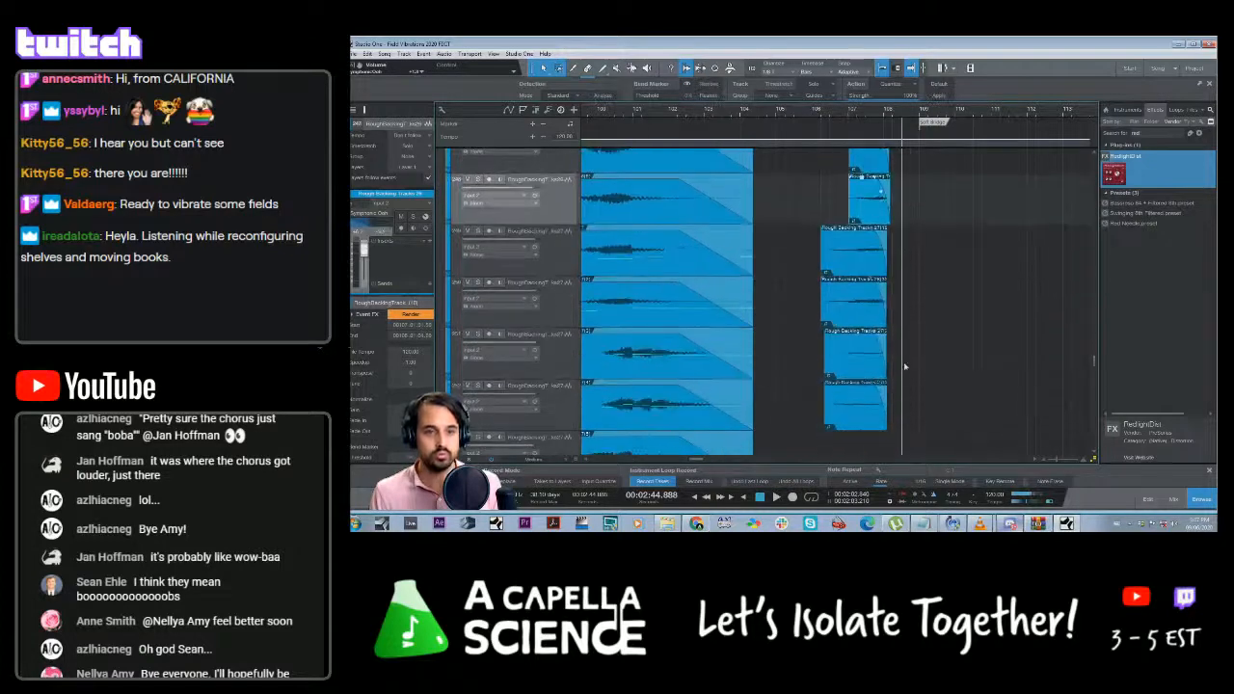
mouse_move(909, 255)
mouse_down()
mouse_move(866, 403)
mouse_move(891, 254)
mouse_up()
click(868, 114)
key(space)
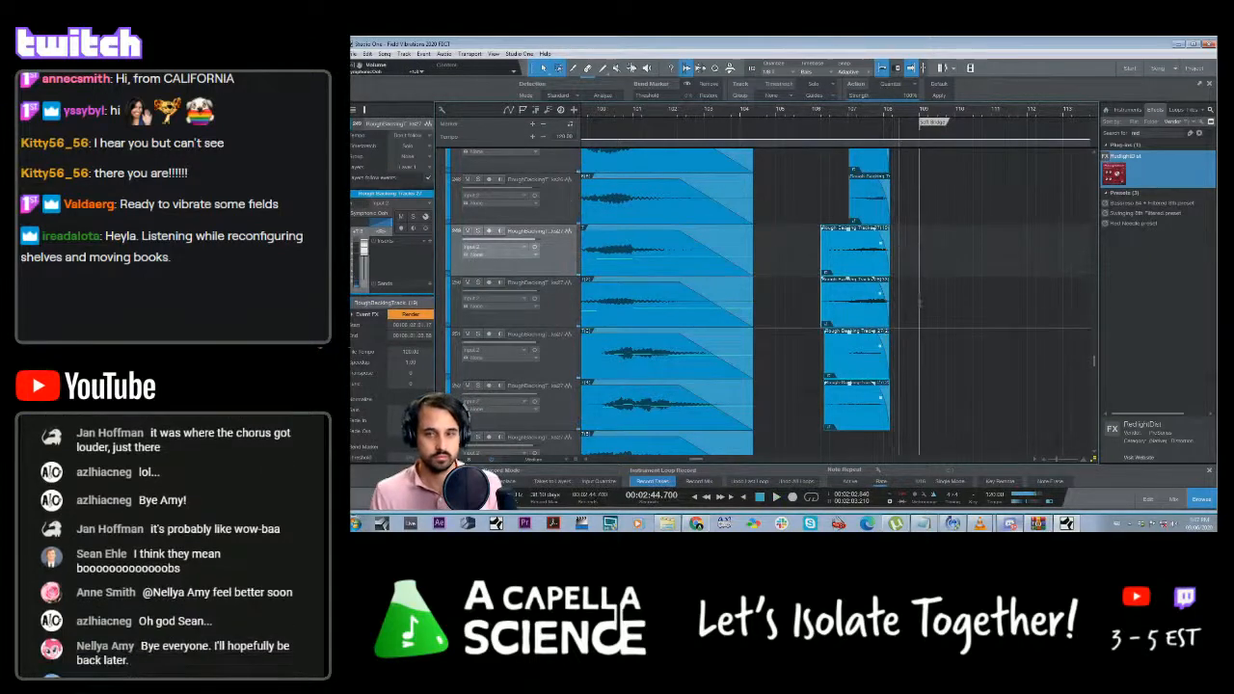
key(space)
Reshape the fade-out curves of the second long lower ooh clip and the fourth and third ooh clips, auditioning the ending
click(874, 282)
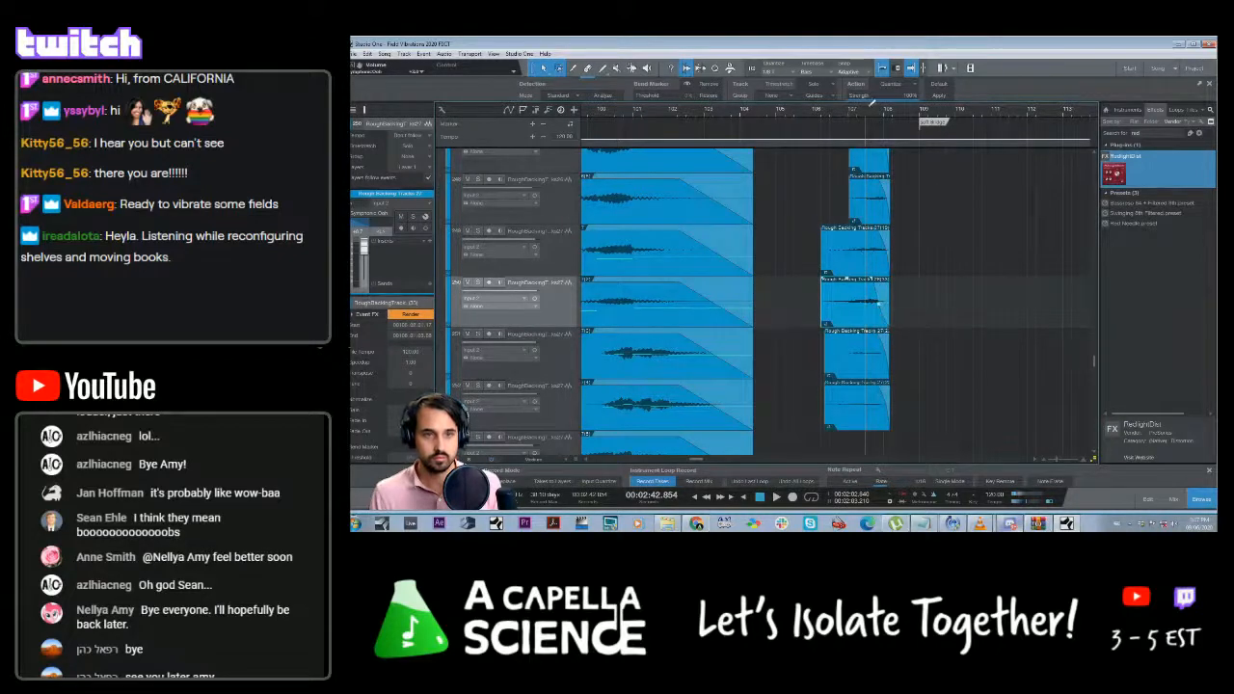
key(space)
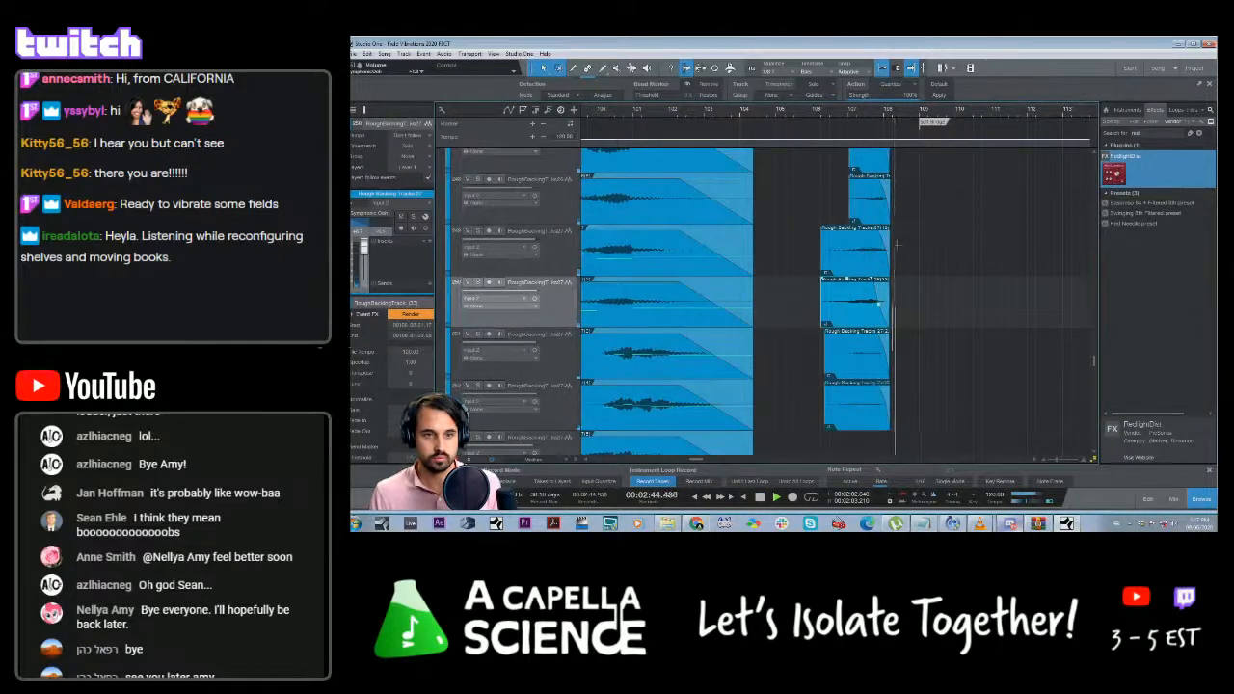
scroll(887, 289, up, 5)
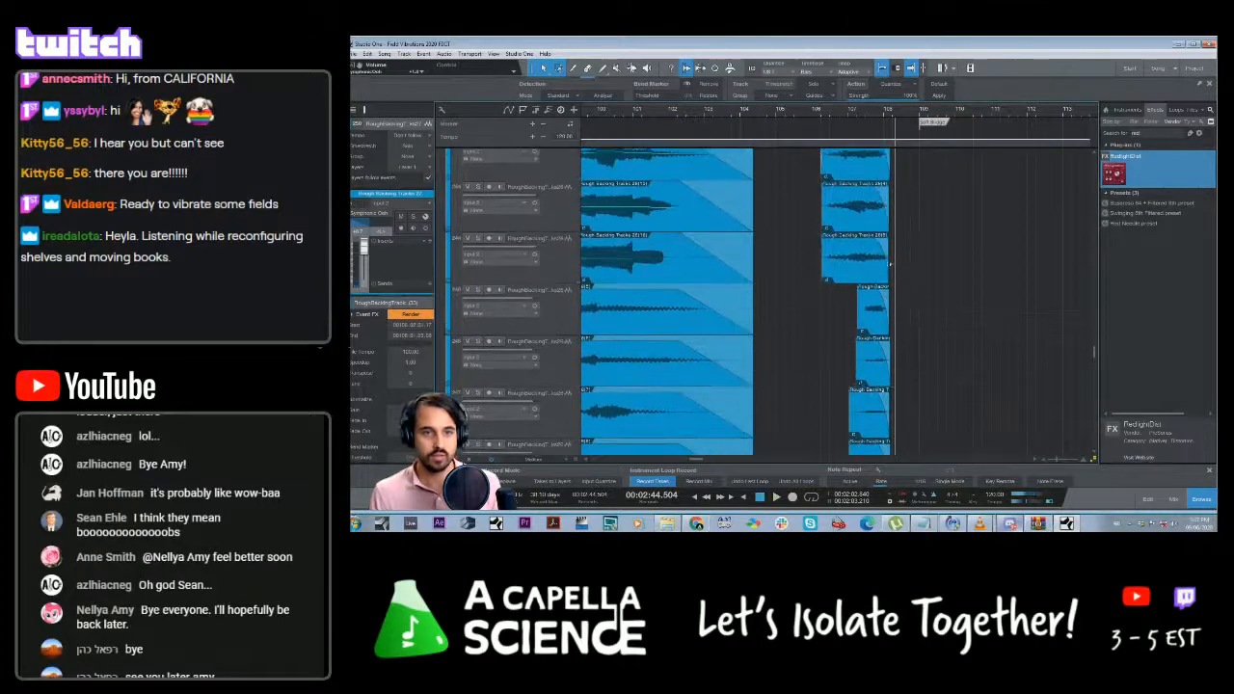
click(885, 260)
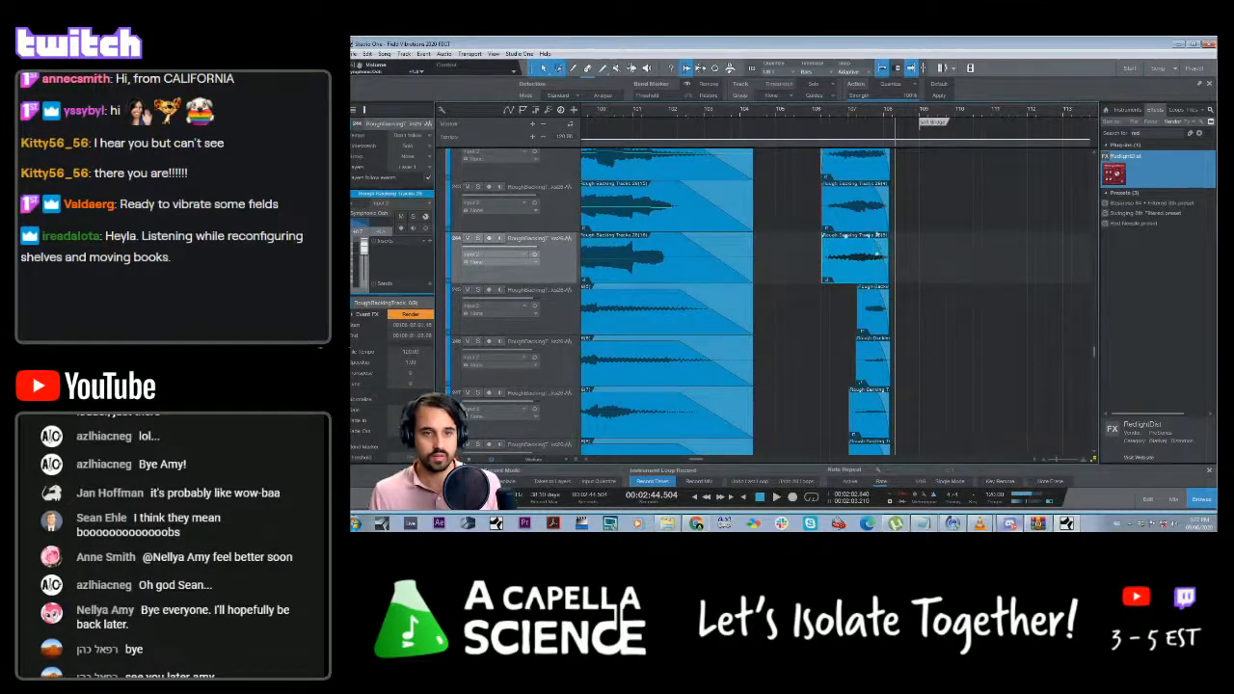
drag(876, 198, 879, 213)
scroll(910, 224, down, 1)
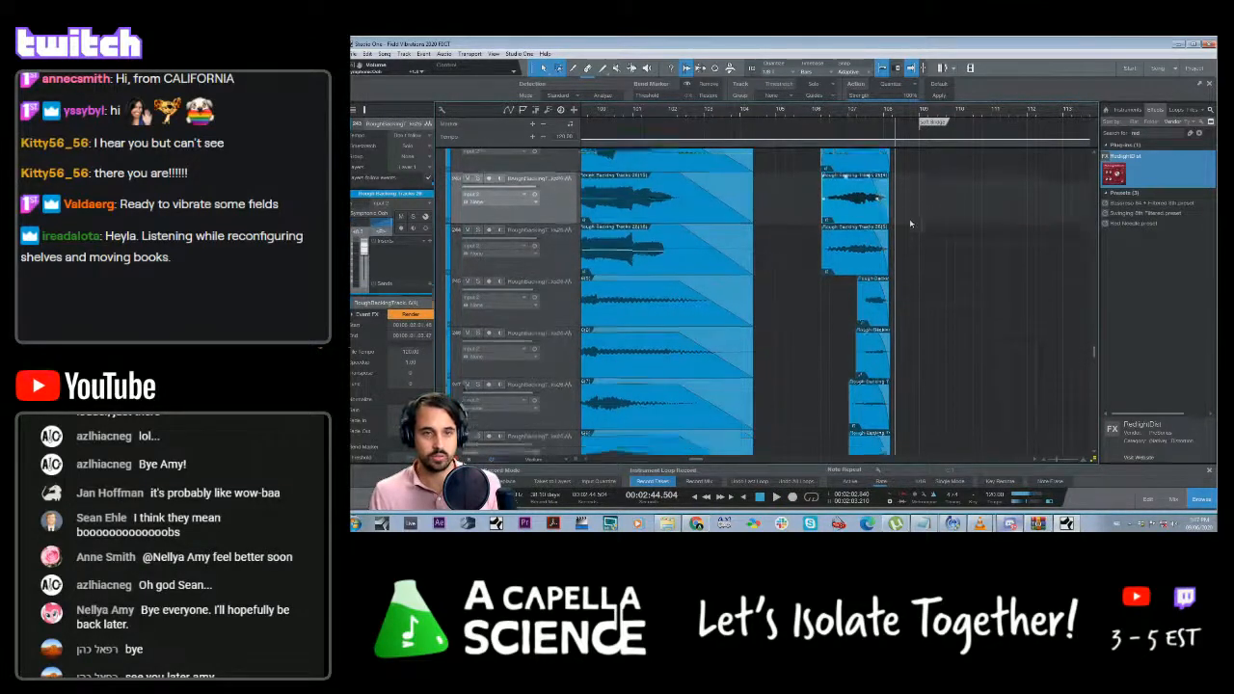
Adjust the fade-out of the top short ooh clip and audition the ending
scroll(910, 223, up, 3)
click(871, 258)
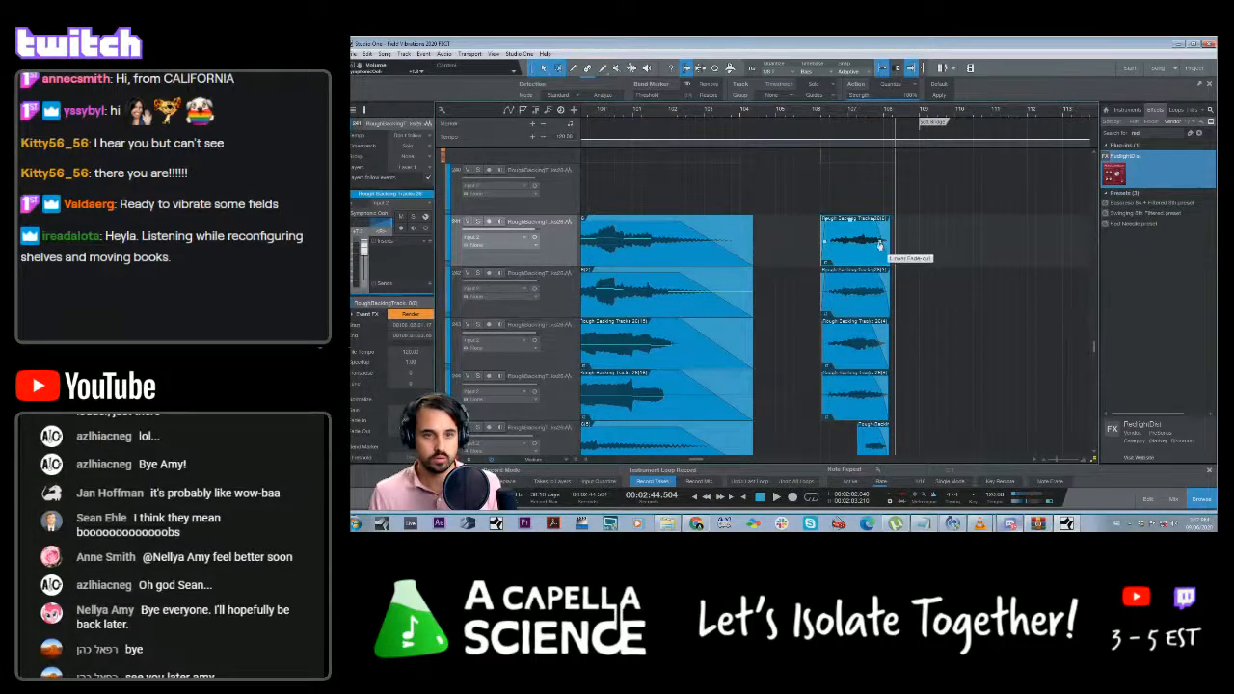
click(862, 111)
key(space)
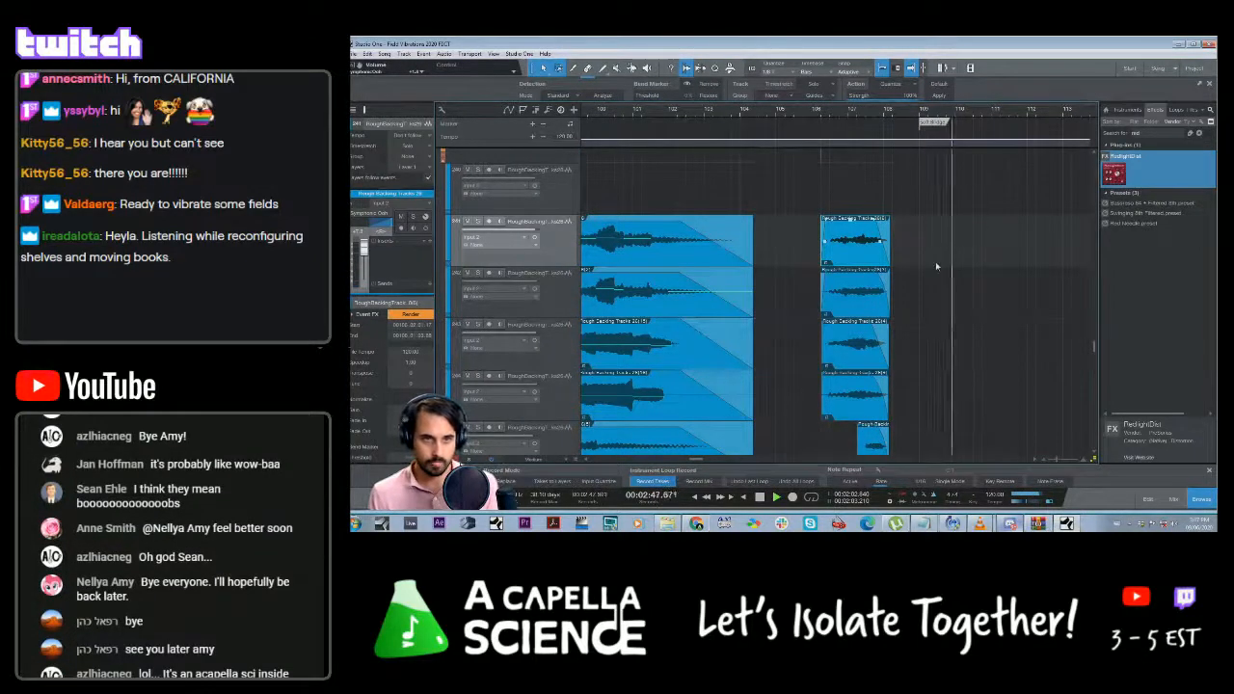
key(space)
Play the song from before the ooh passage, and solo and record-arm the empty track directly beneath the Symphonic Ooh group
drag(697, 459, 690, 464)
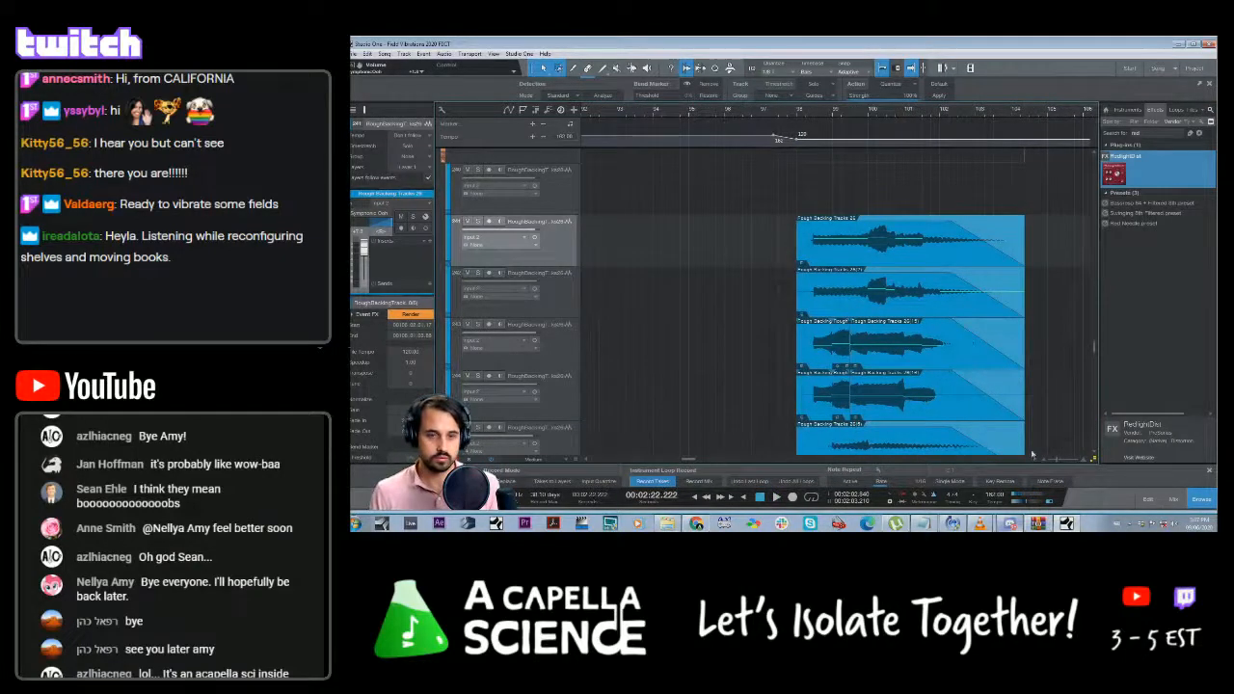
drag(1054, 460, 1052, 463)
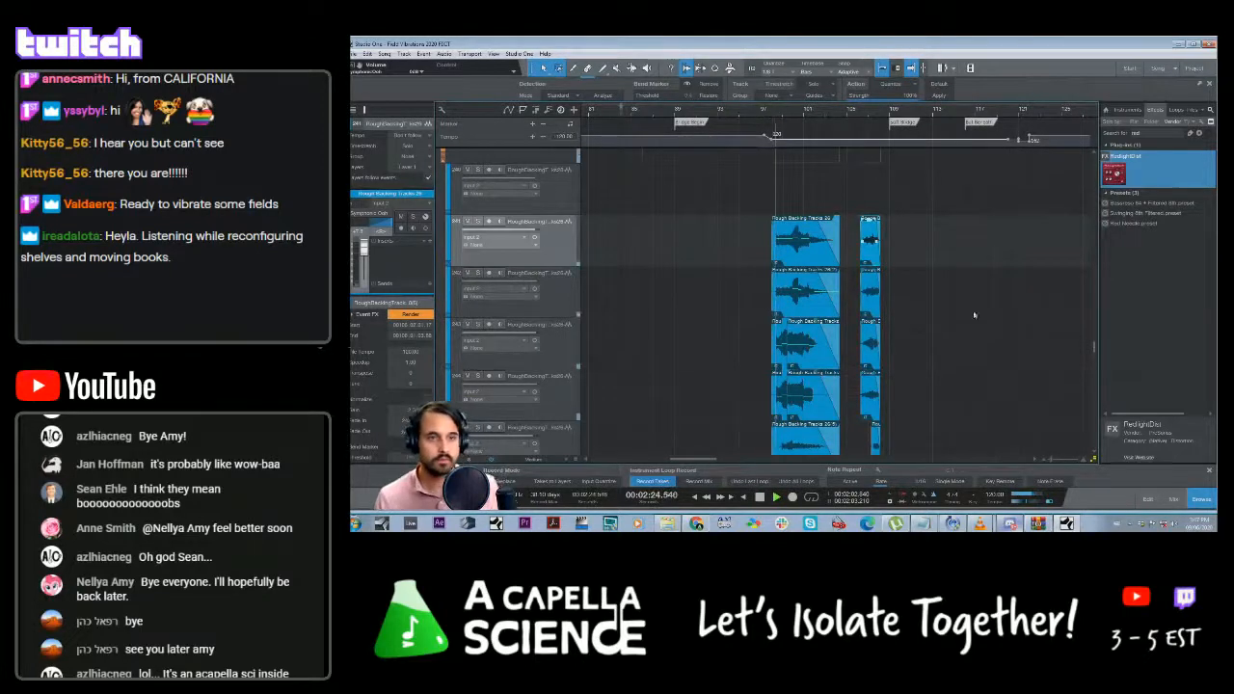
scroll(699, 312, up, 3)
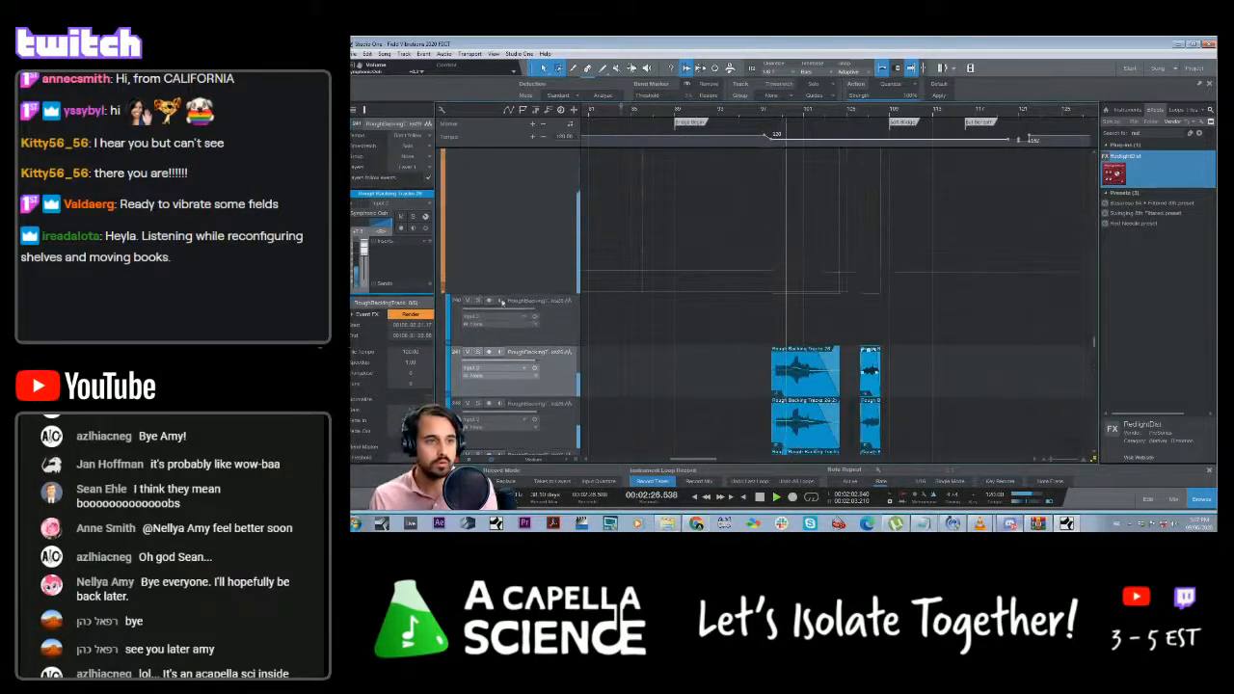
scroll(677, 278, up, 3)
scroll(676, 279, down, 2)
scroll(675, 278, down, 1)
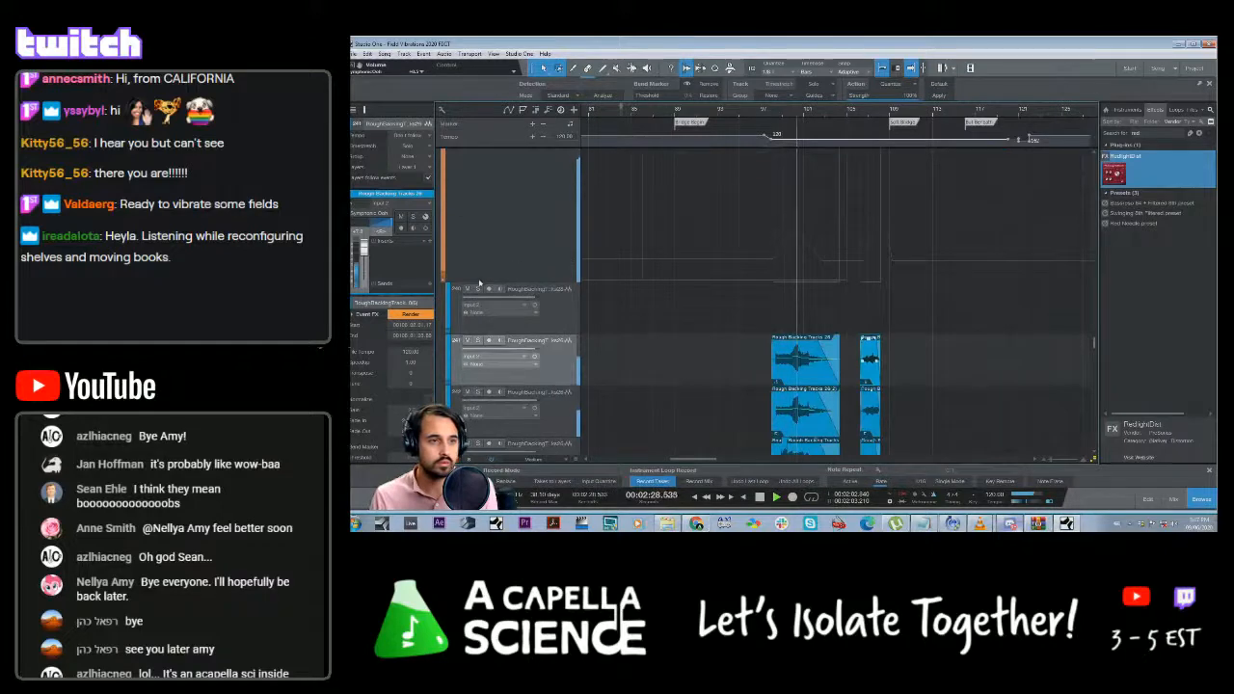
click(478, 289)
click(488, 289)
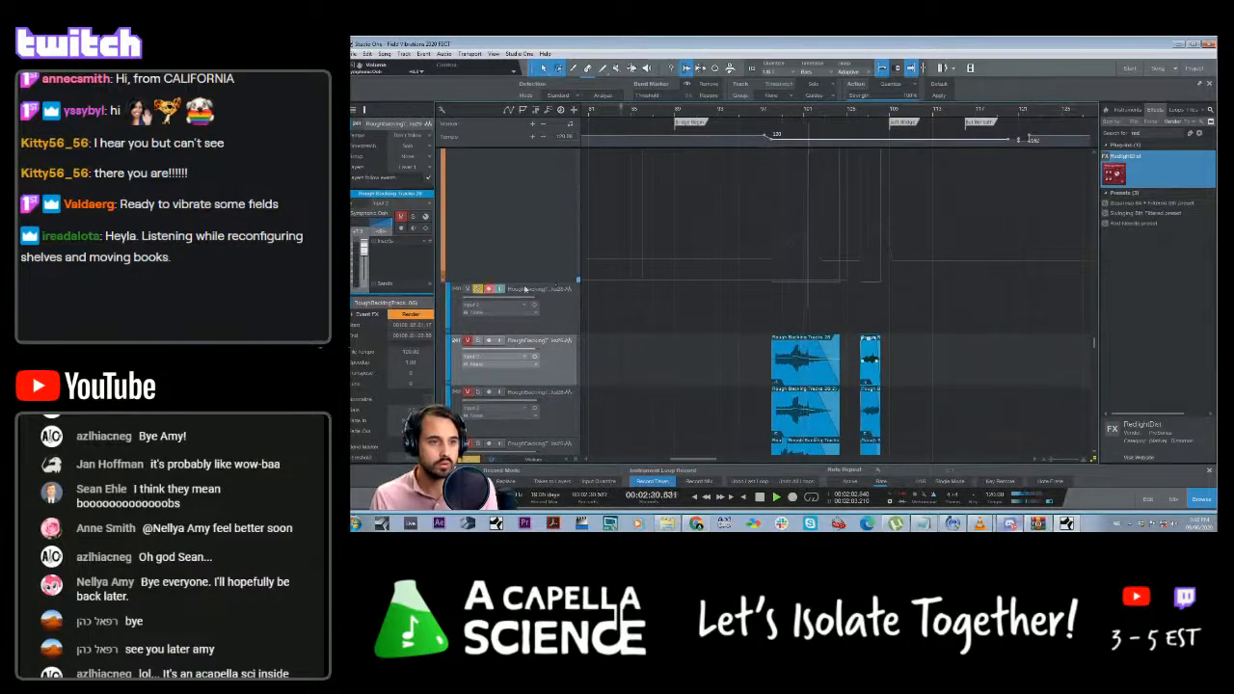
Solo the Symphonic Ooh group and audition the ooh passage from near its start
key(space)
scroll(704, 283, up, 3)
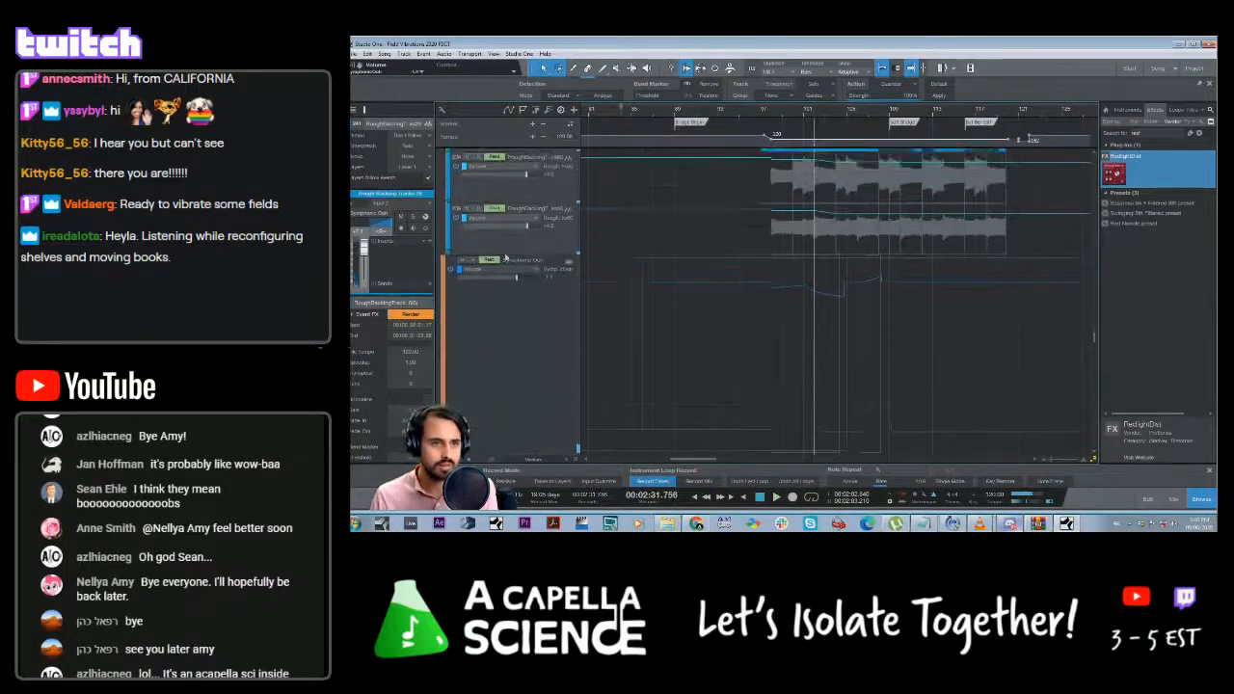
click(787, 124)
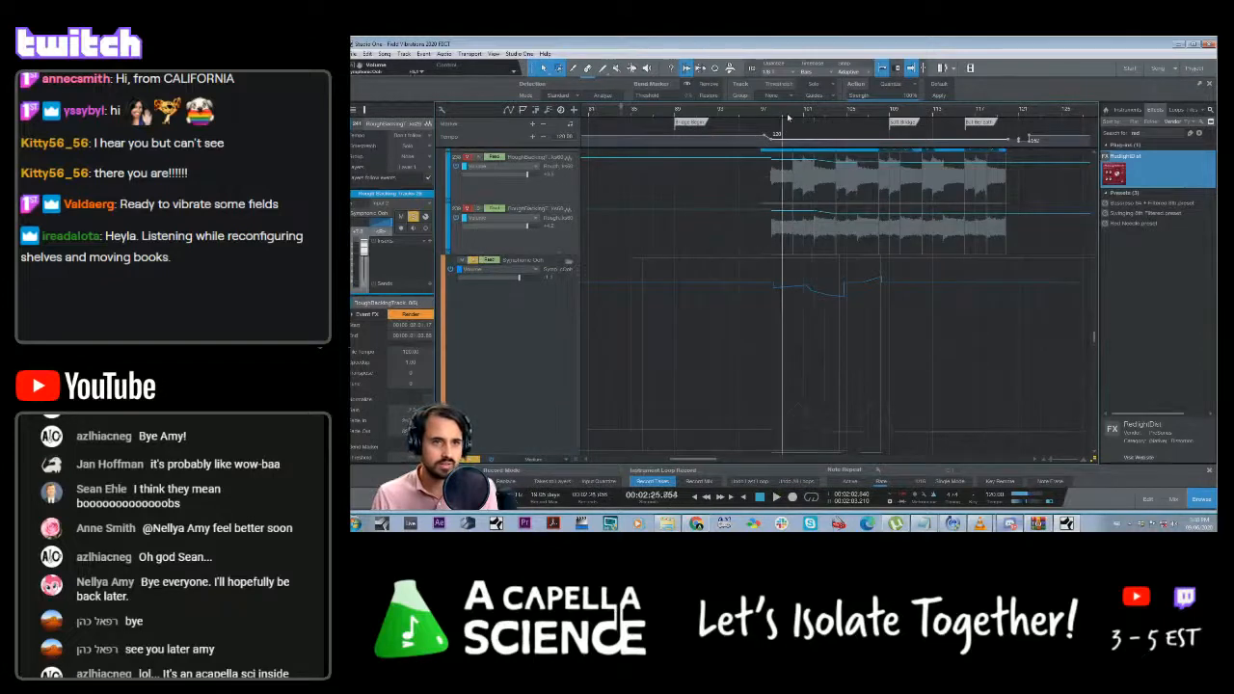
key(space)
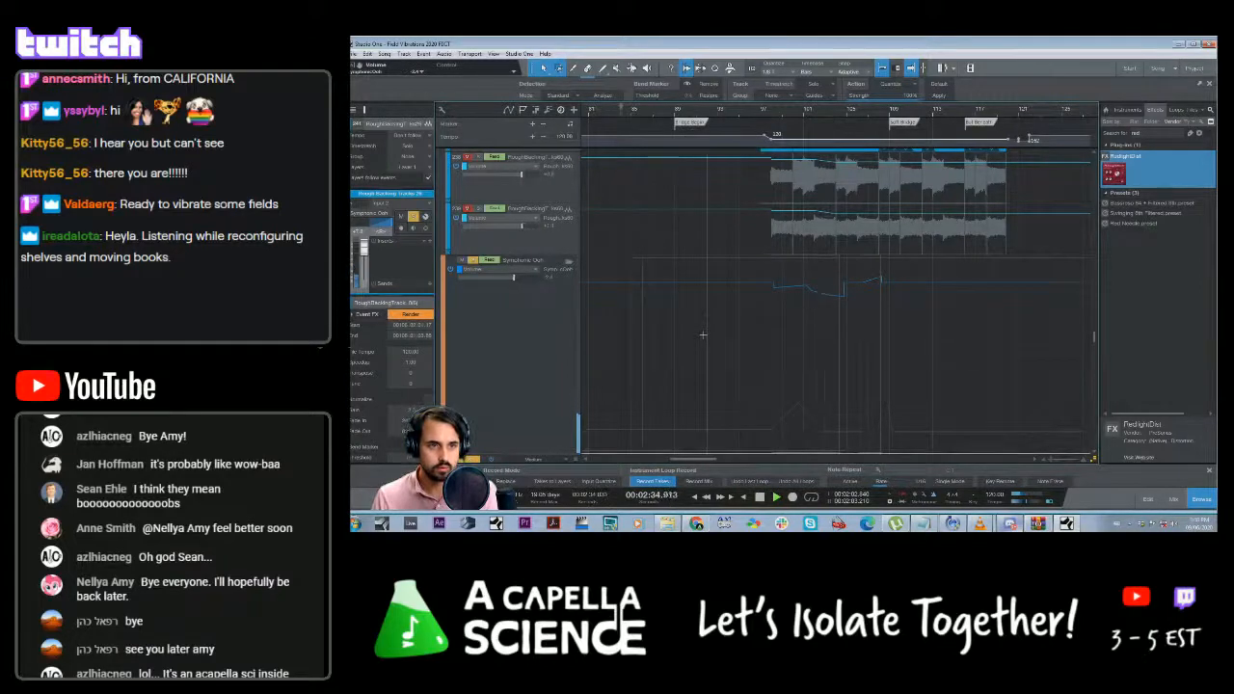
Find the Room Reverb effect and insert it on the Symphonic Ooh group's channel, before the RedlightDist
scroll(698, 330, down, 1)
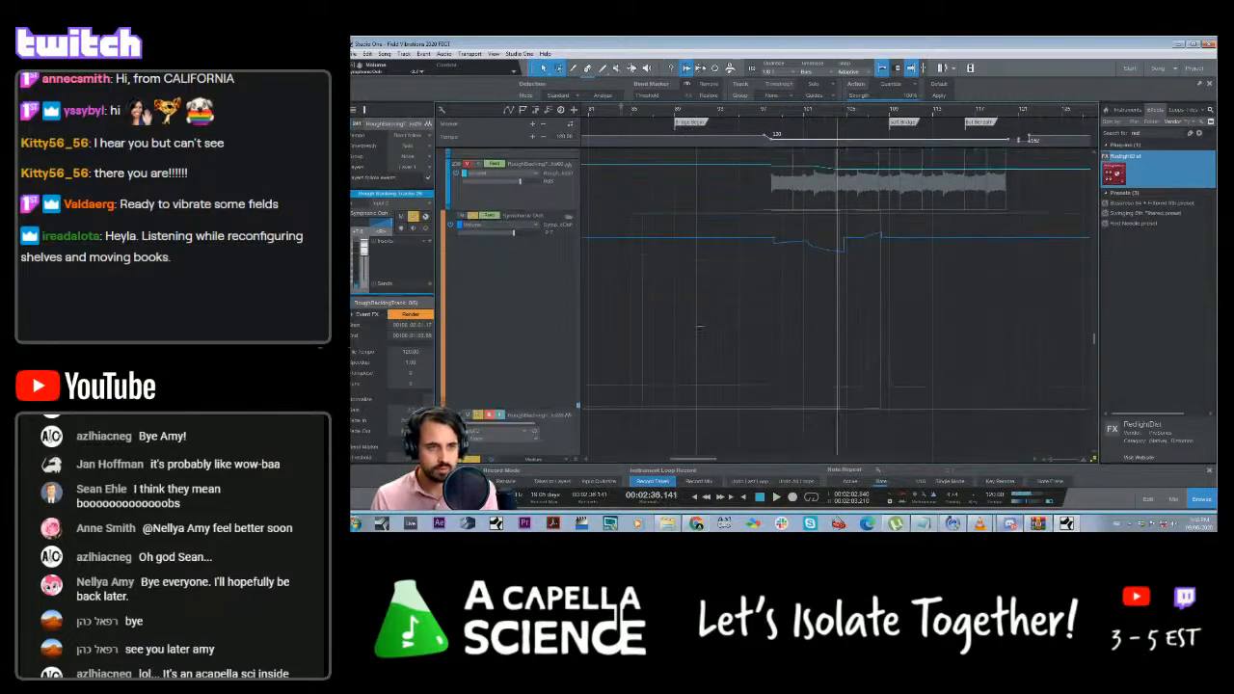
scroll(700, 329, down, 3)
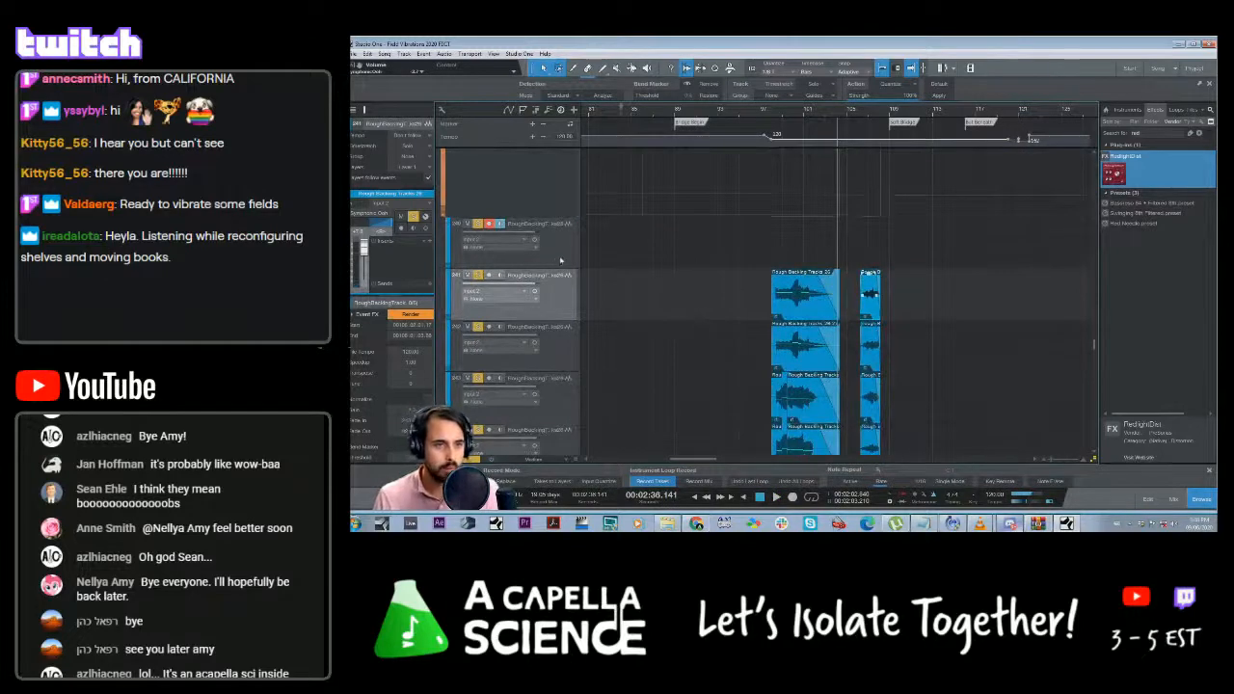
scroll(549, 260, up, 3)
click(471, 259)
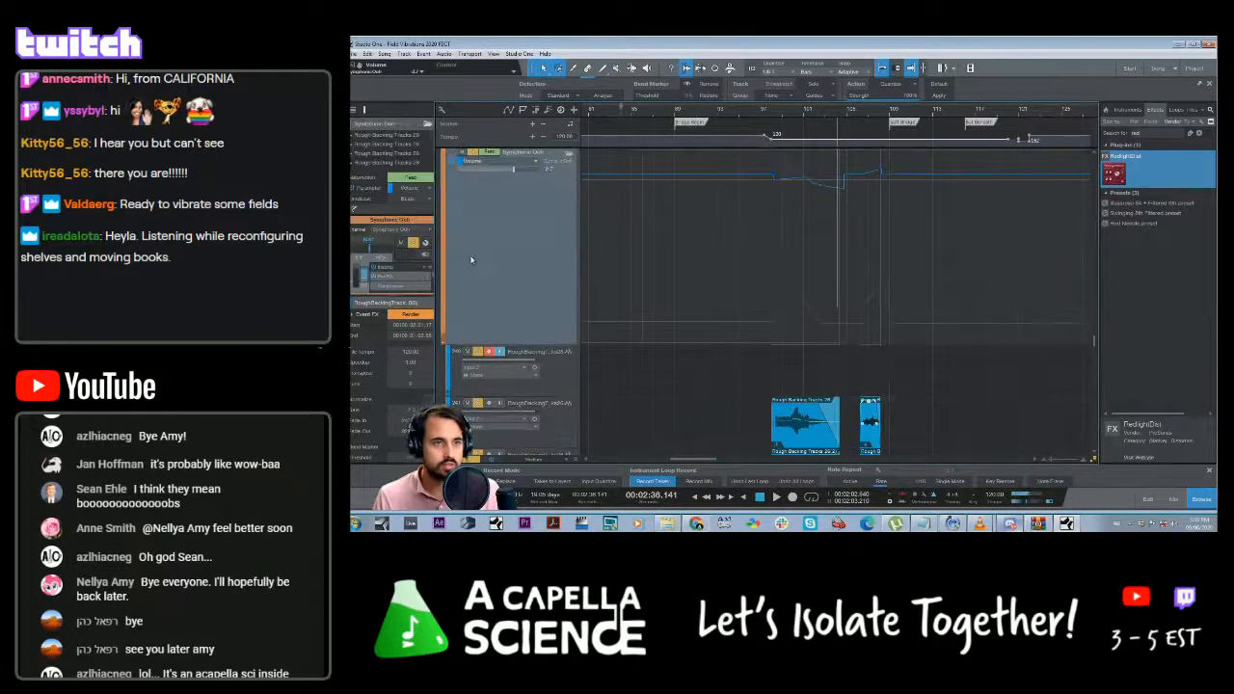
key(F3)
scroll(656, 267, up, 1)
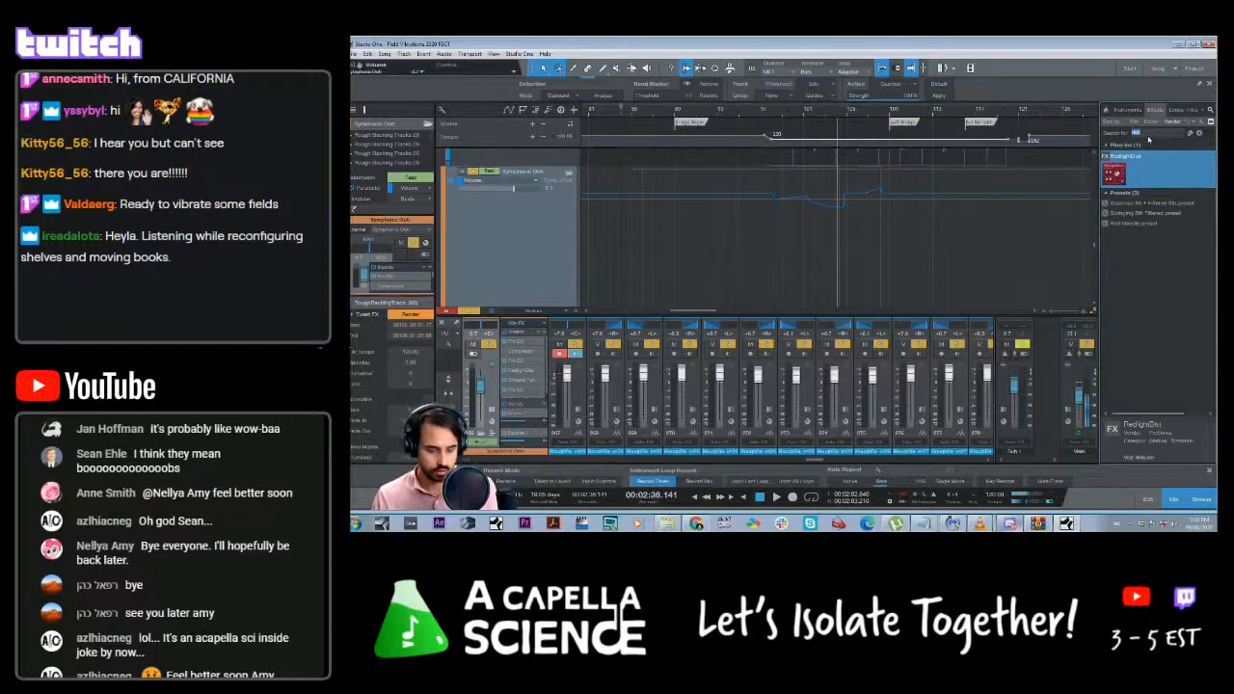
text(reverb)
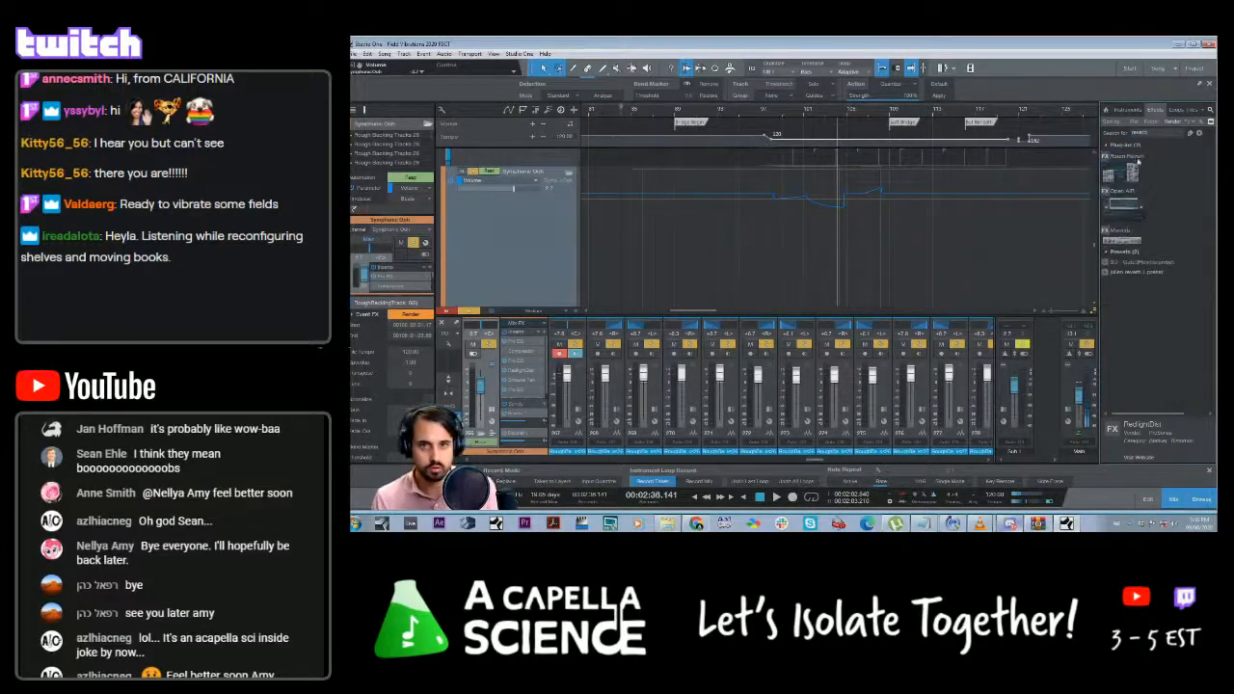
click(1137, 163)
drag(1138, 162, 532, 370)
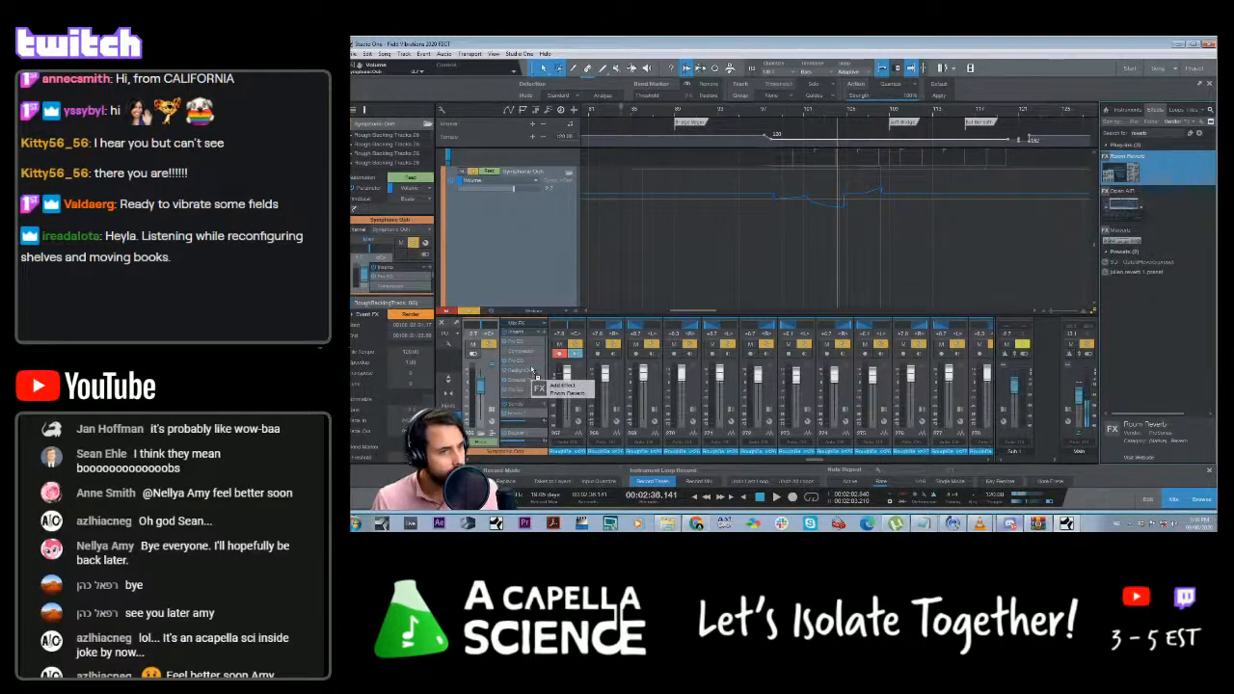
drag(531, 370, 532, 370)
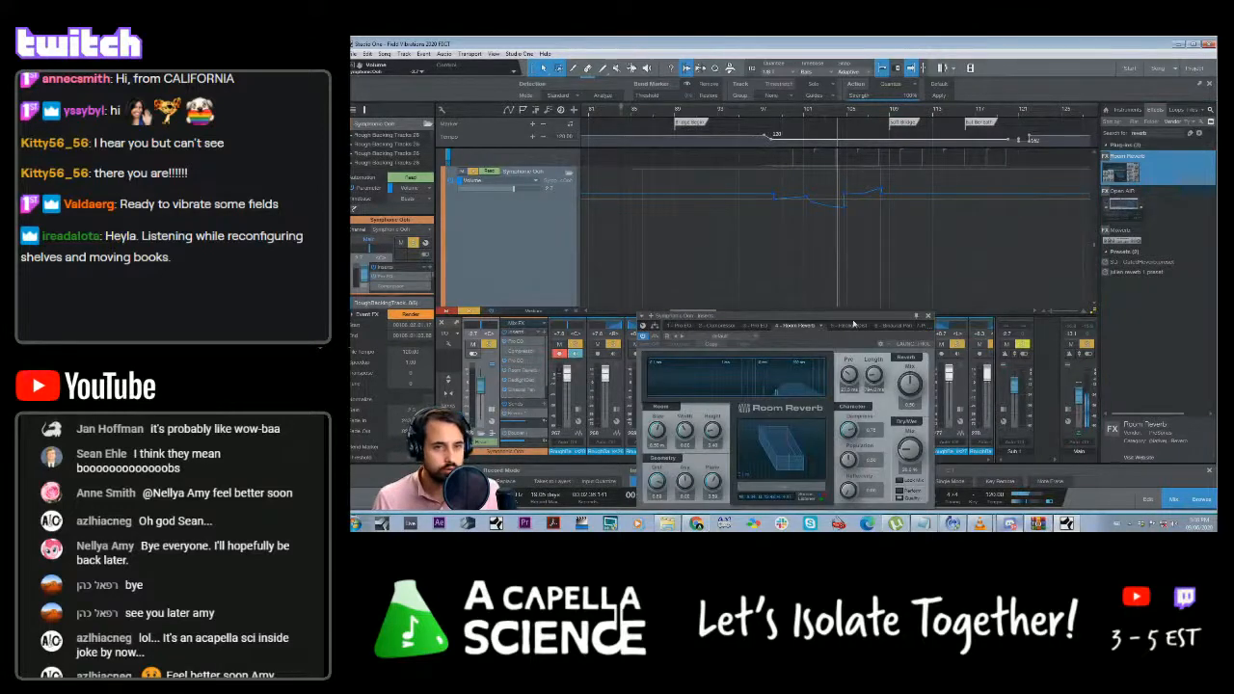
Raise the Room Reverb's dry/wet mix while replaying the start of the soloed ooh passage
drag(853, 324, 901, 282)
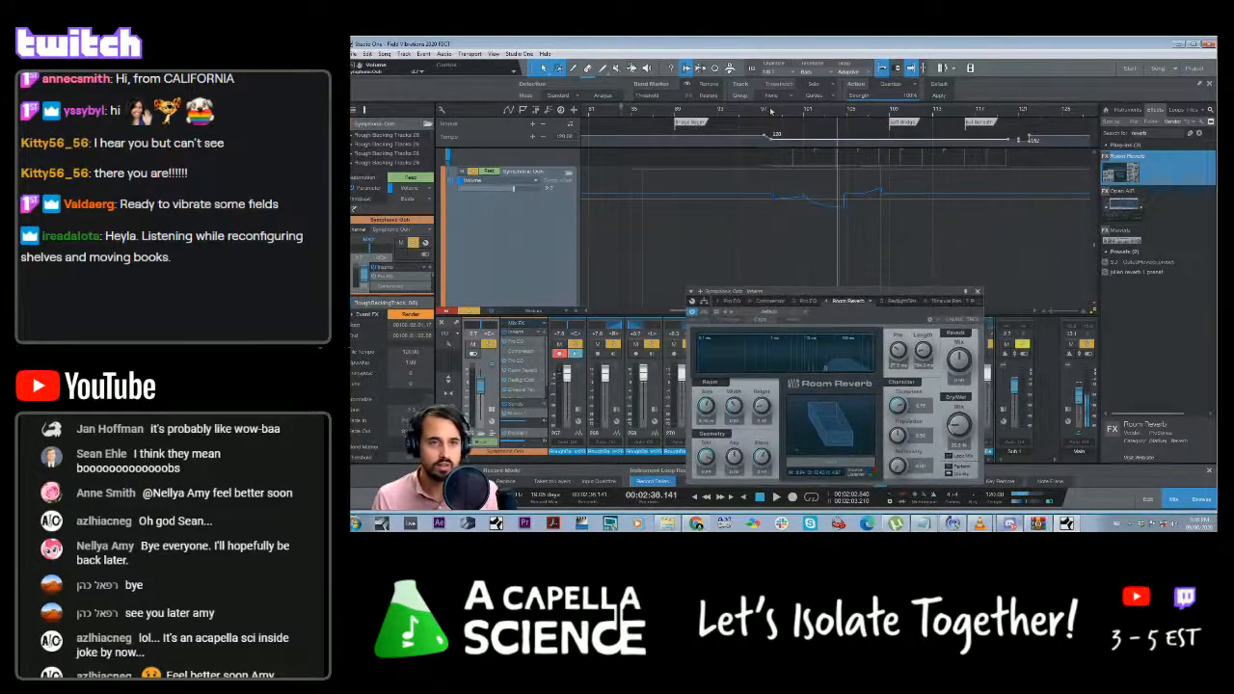
click(770, 112)
key(space)
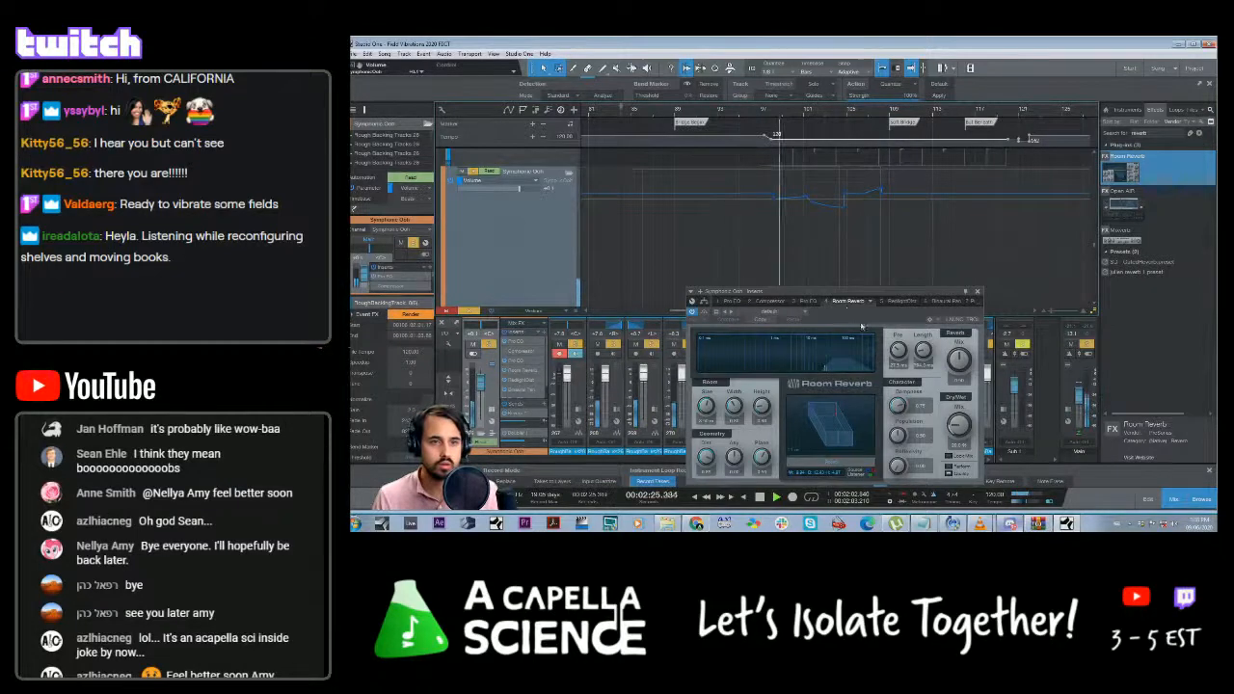
drag(878, 292, 865, 247)
drag(909, 306, 909, 293)
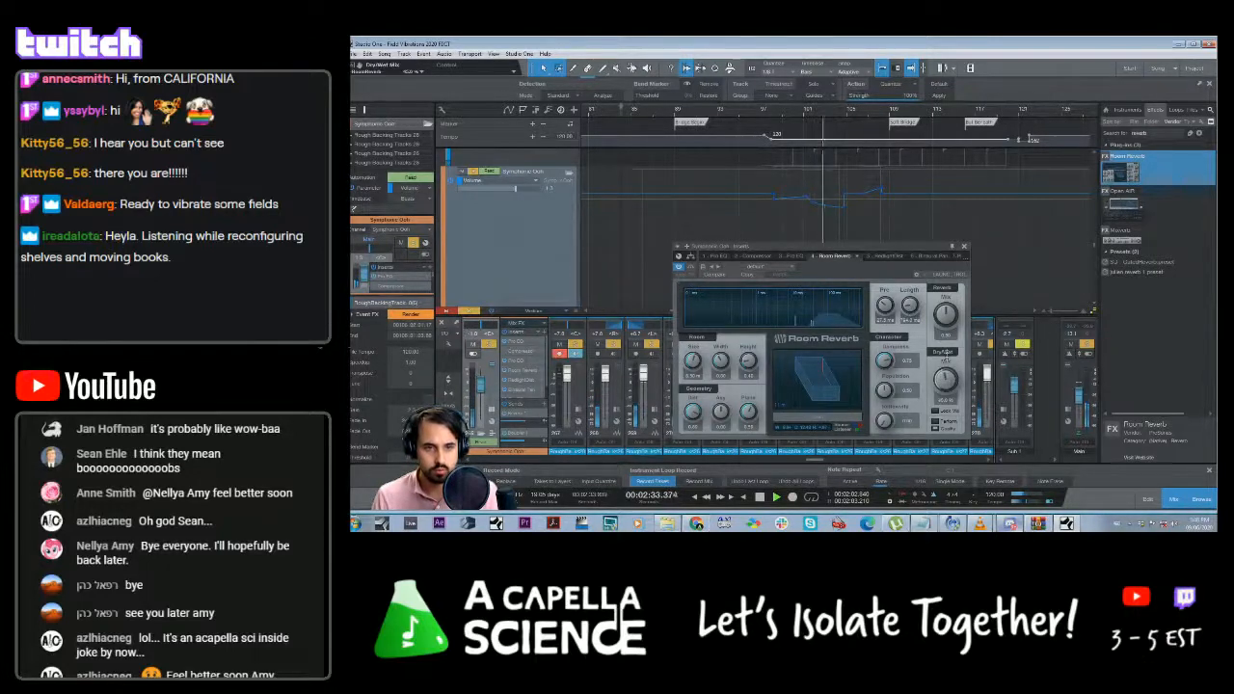
click(782, 197)
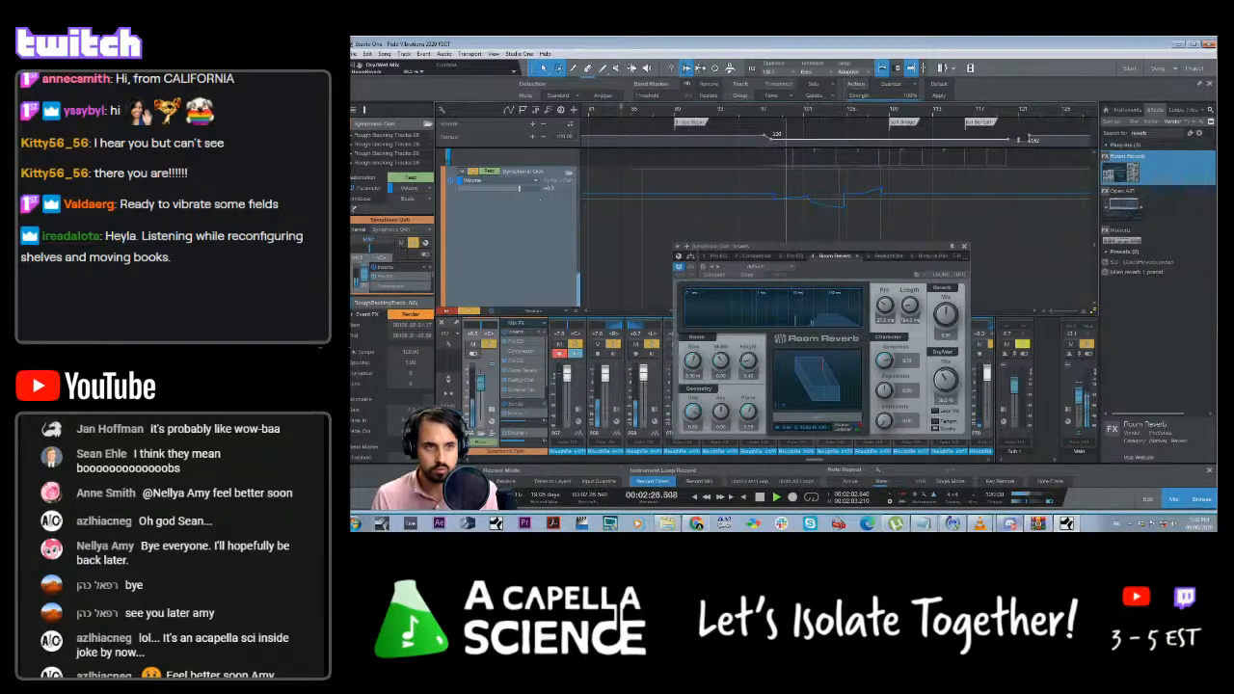
click(643, 232)
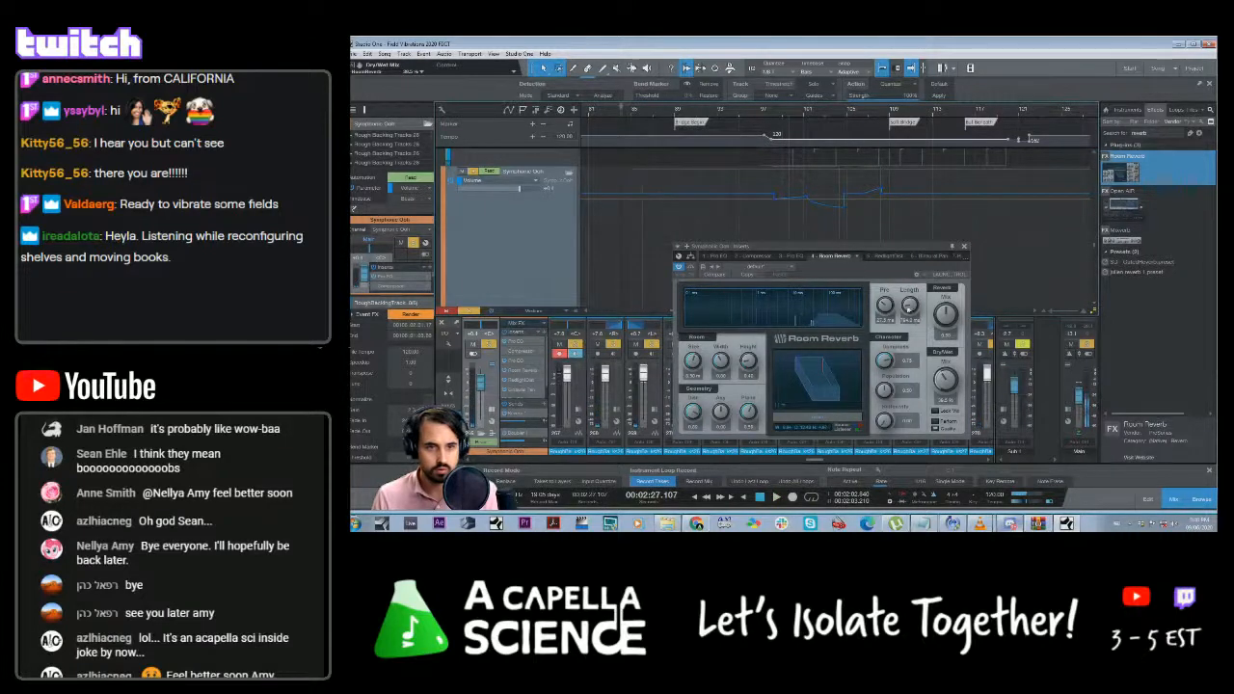
Lengthen the Room Reverb and fine-tune its dampness and dry/wet mix while replaying the ooh passage
drag(908, 308, 907, 300)
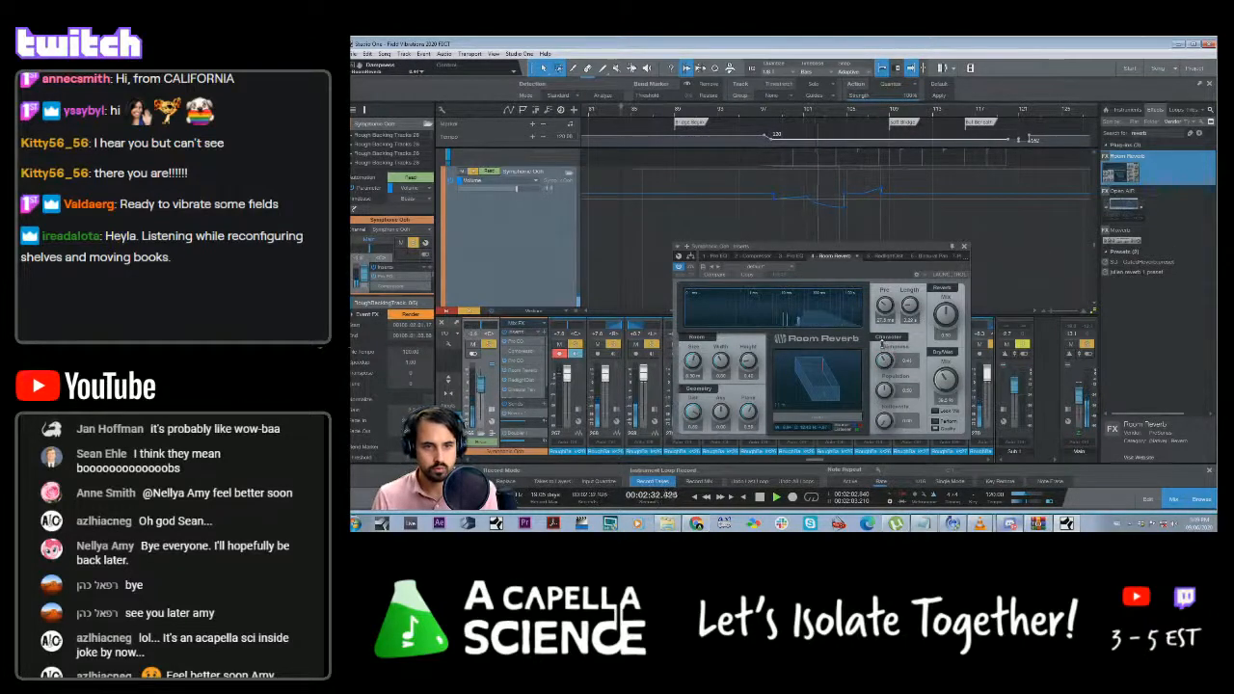
click(769, 111)
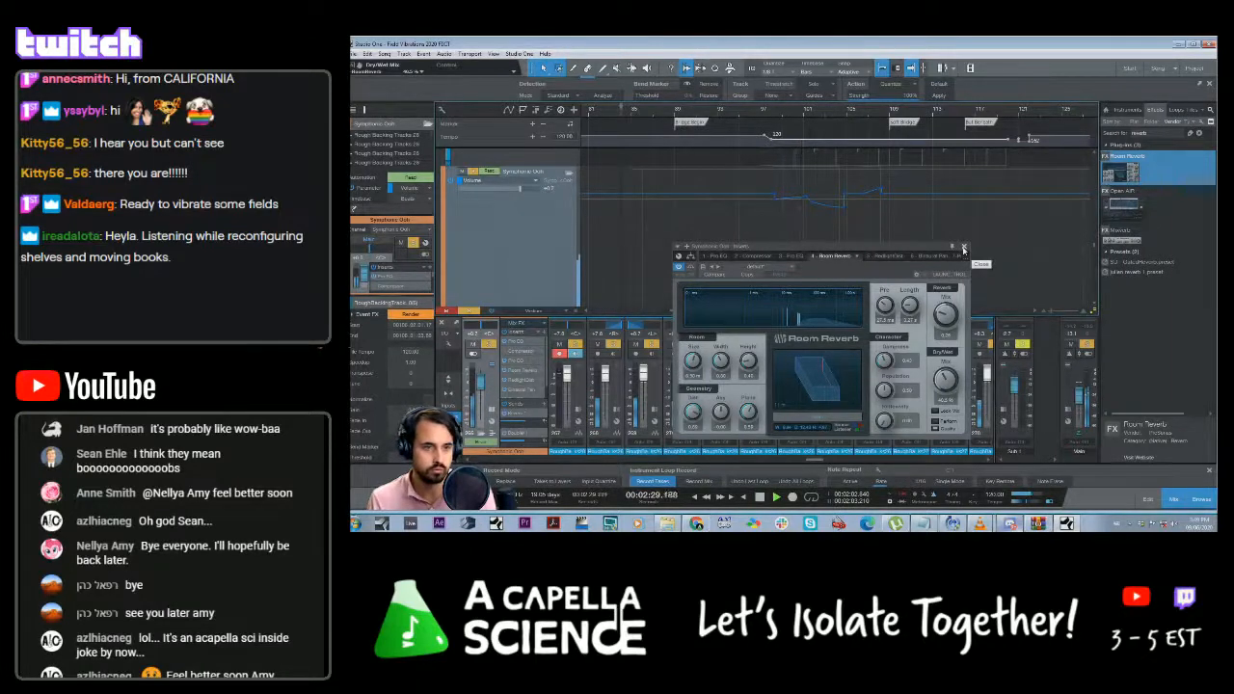
Close the Room Reverb, unsolo the Symphonic Ooh group and audition the ooh passage in the full mix
click(964, 249)
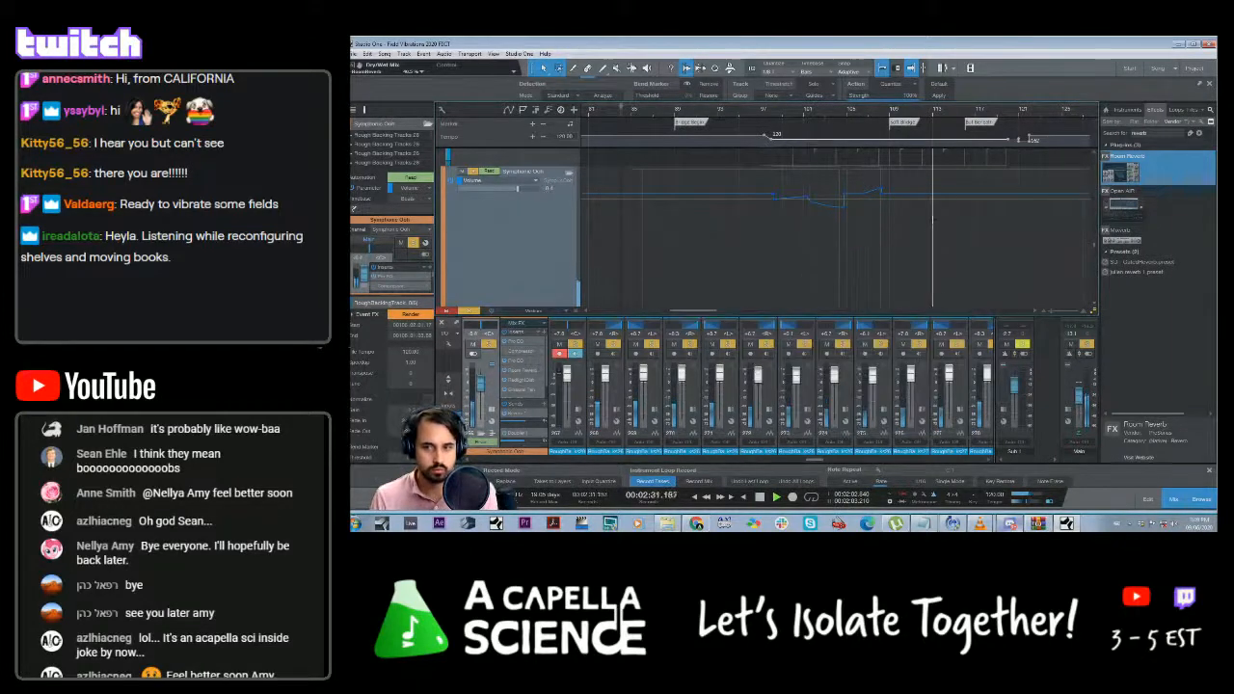
click(764, 114)
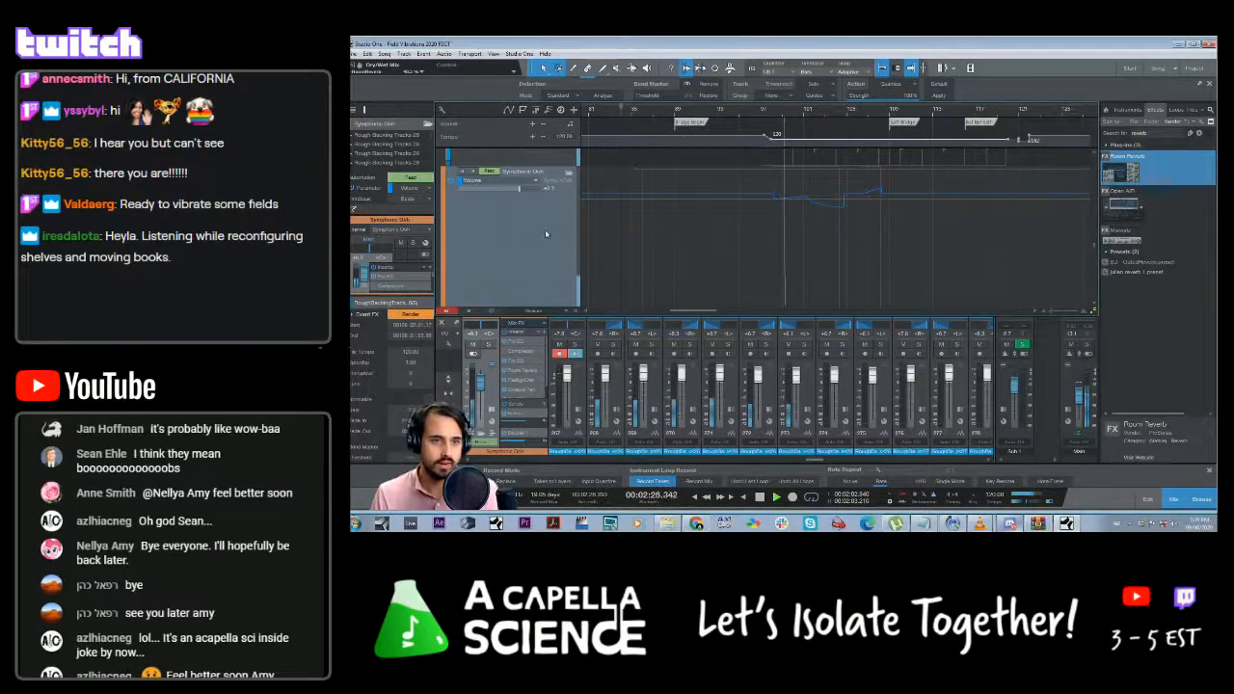
scroll(545, 234, down, 1)
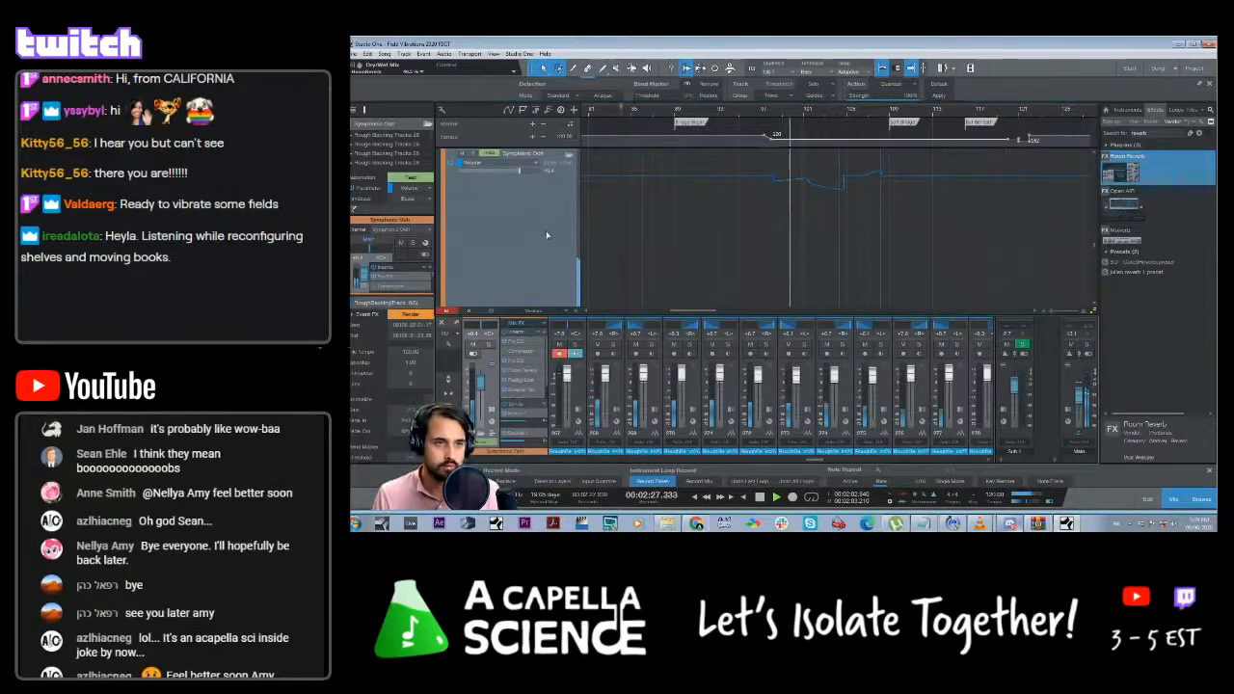
Add a Mixtool to the Symphonic Ooh group and raise its gain while auditioning the ooh passage
click(1151, 135)
text(mixtool)
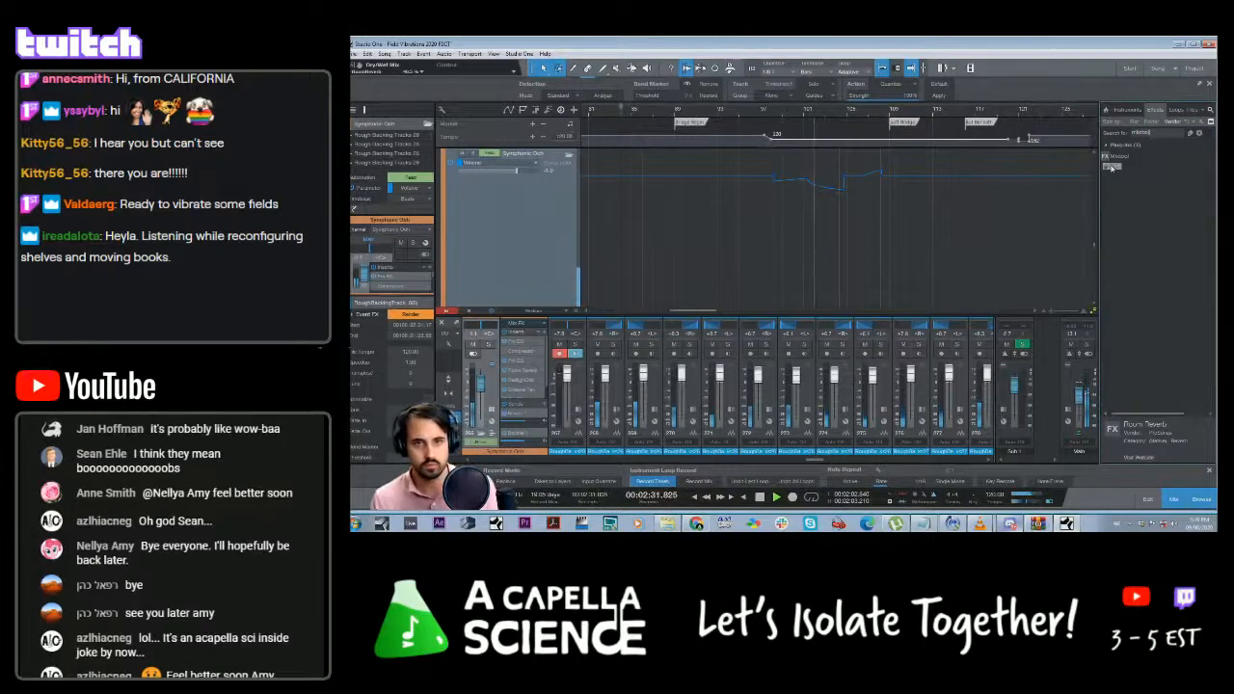
drag(1118, 156, 597, 253)
click(779, 122)
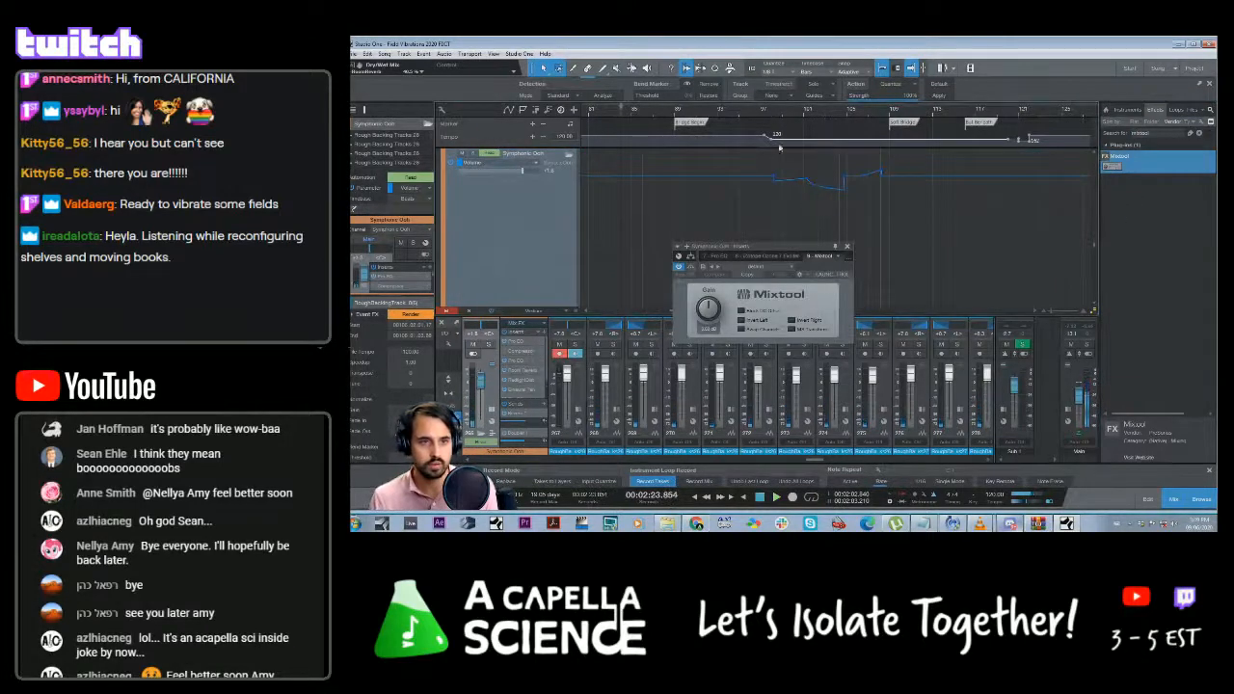
drag(707, 313, 708, 304)
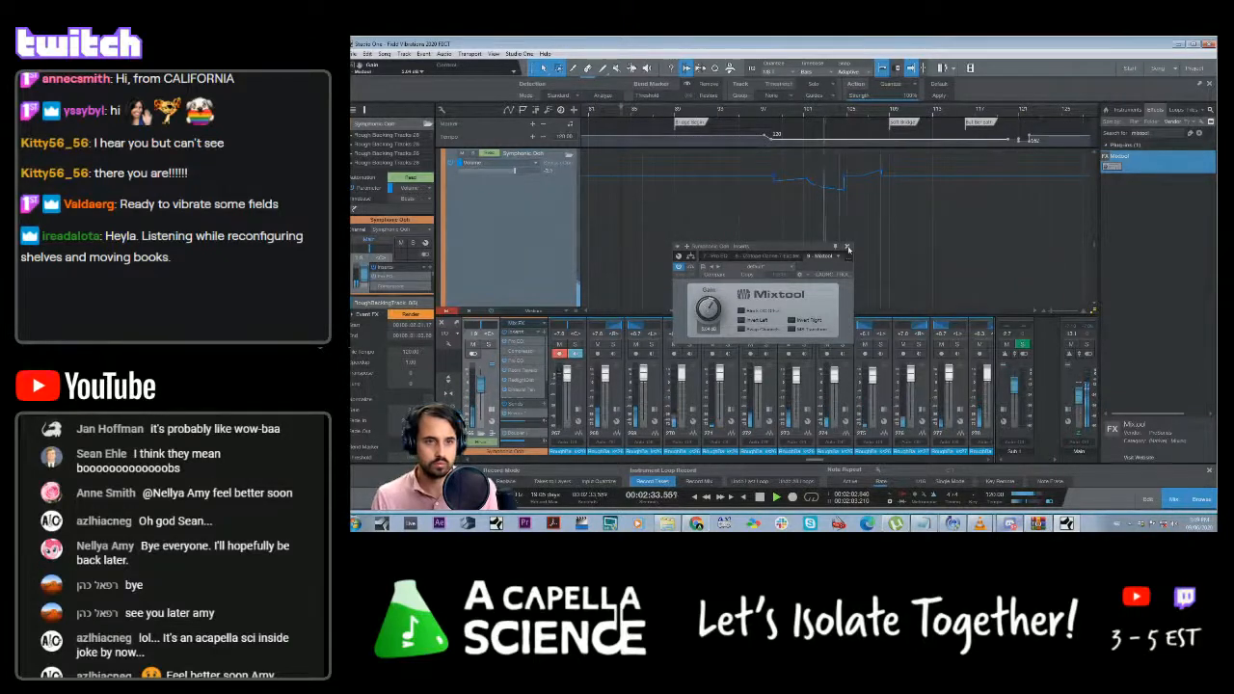
click(846, 247)
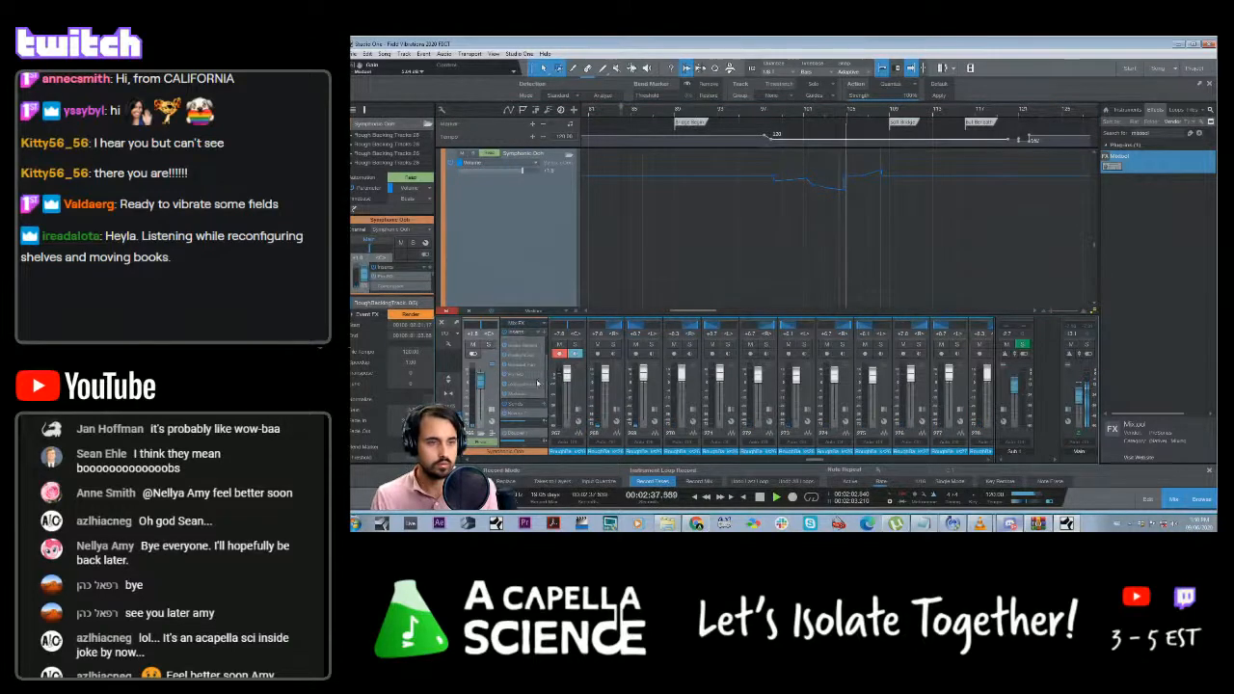
Open the Symphonic Ooh group's last Pro EQ, boost the high-mid band and adjust the low-mid band while replaying the ooh passage
click(531, 378)
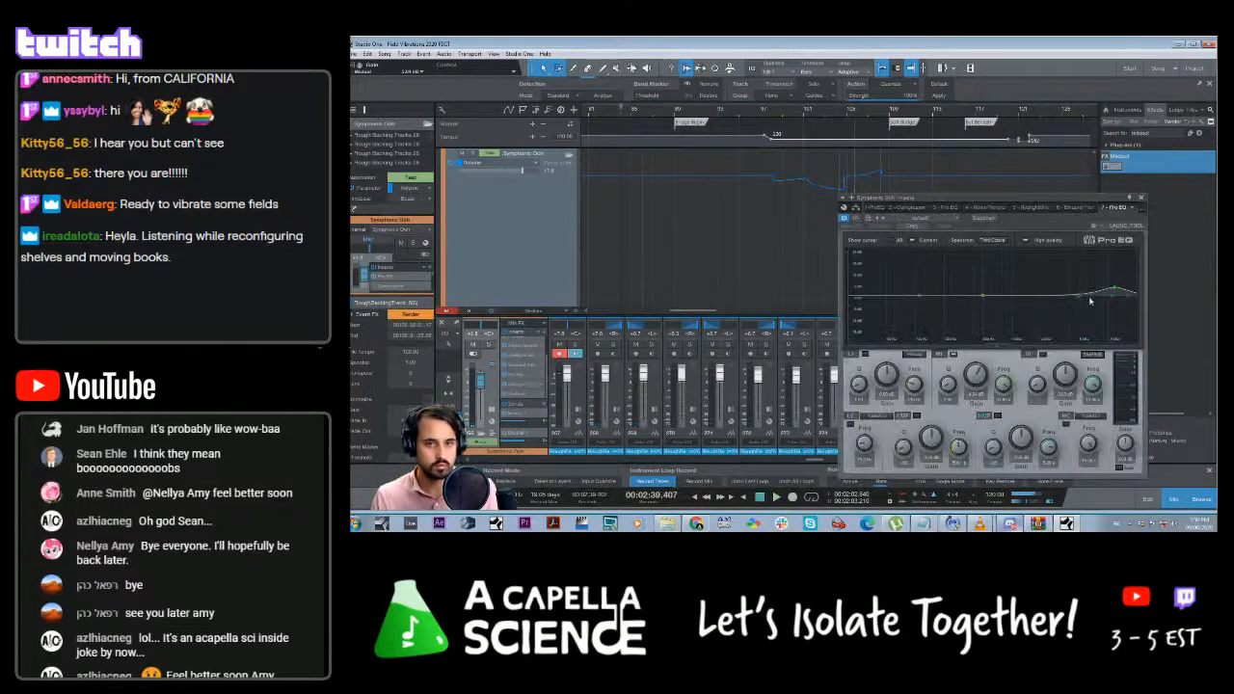
drag(1107, 301, 1011, 235)
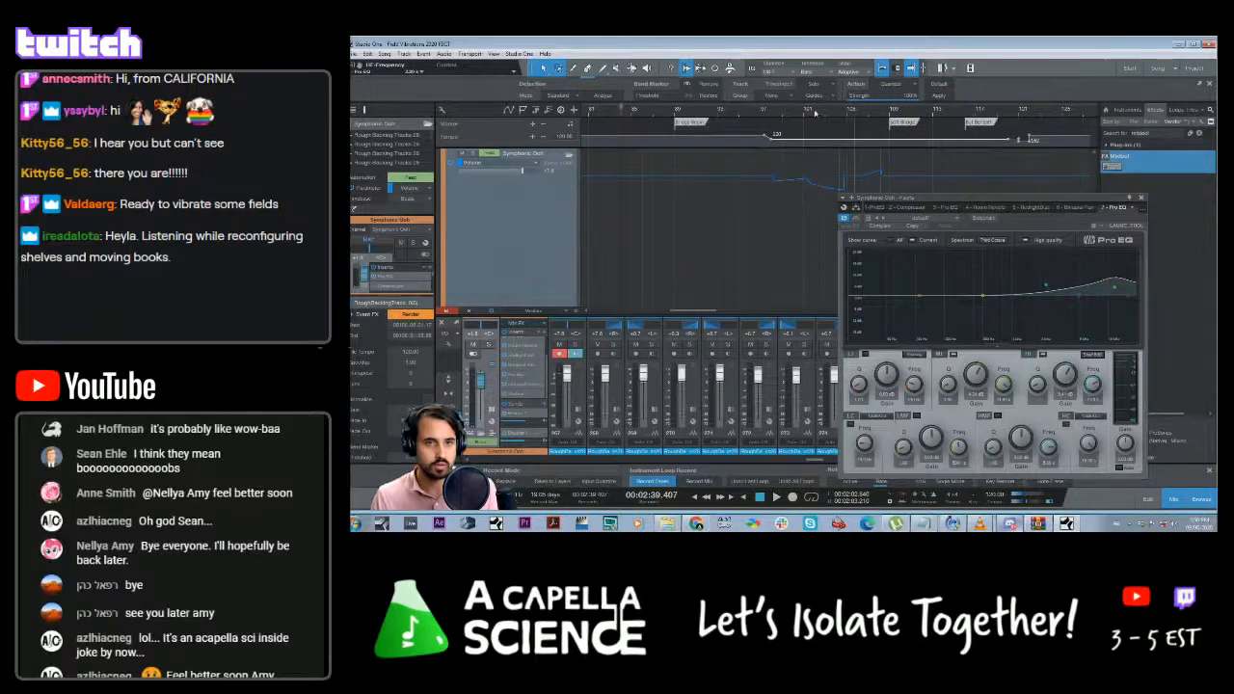
click(776, 113)
key(space)
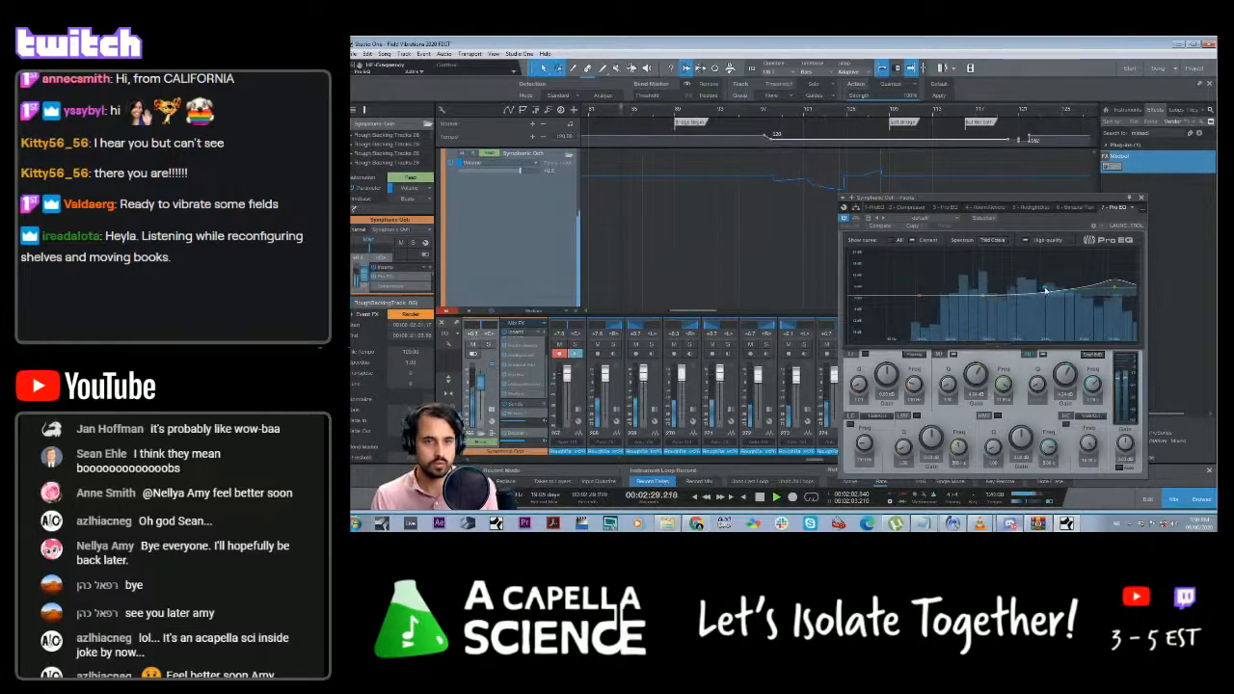
drag(991, 296, 964, 302)
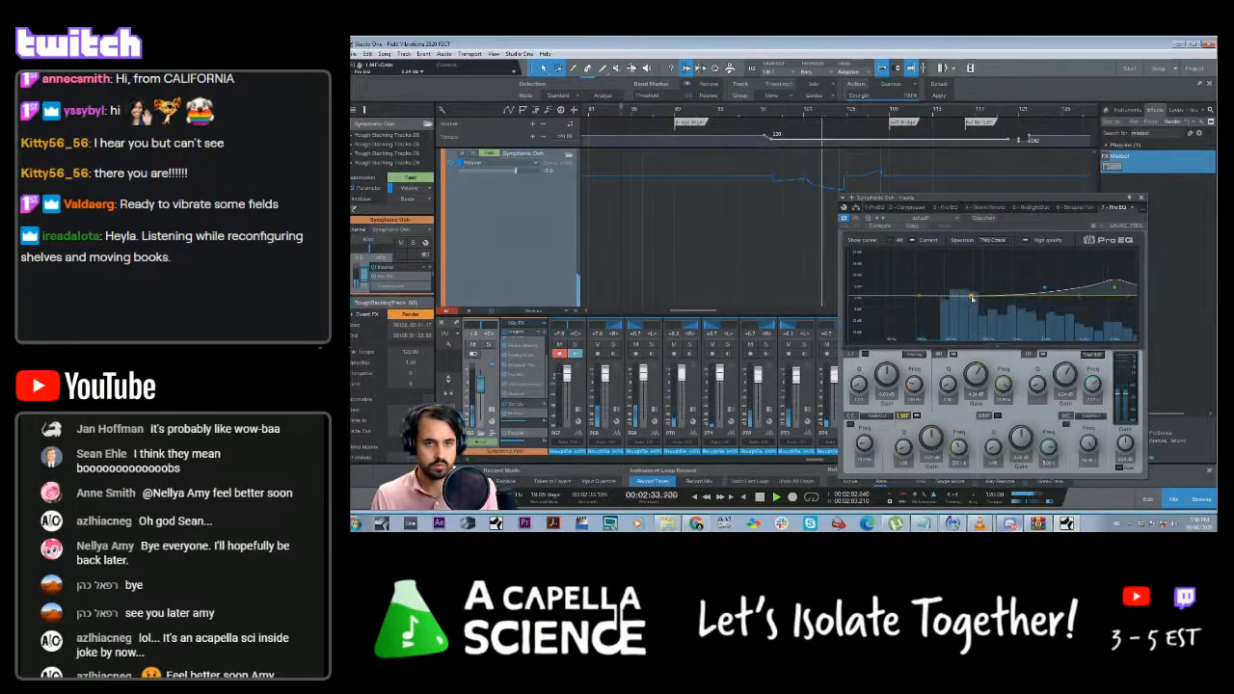
Fine-tune the Pro EQ's high-mid boost and cut its mid band, shifting the dip up in frequency while replaying the oohs, and close the EQ
click(774, 111)
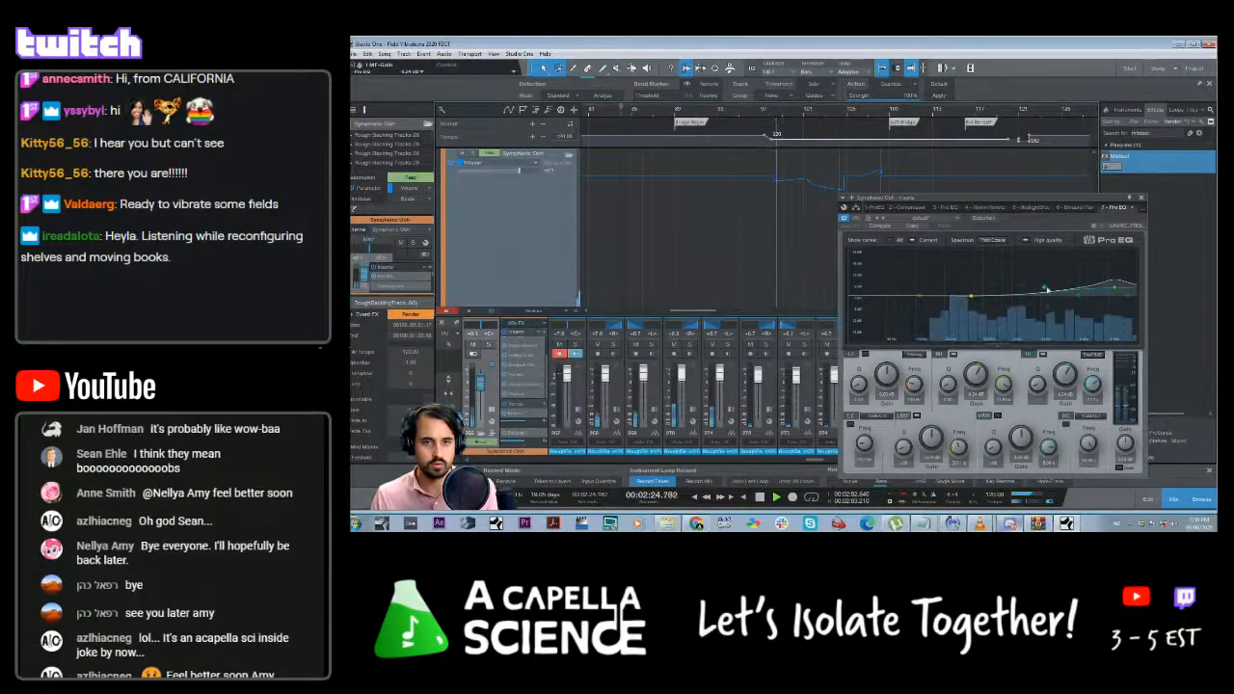
drag(1046, 284, 931, 309)
click(781, 110)
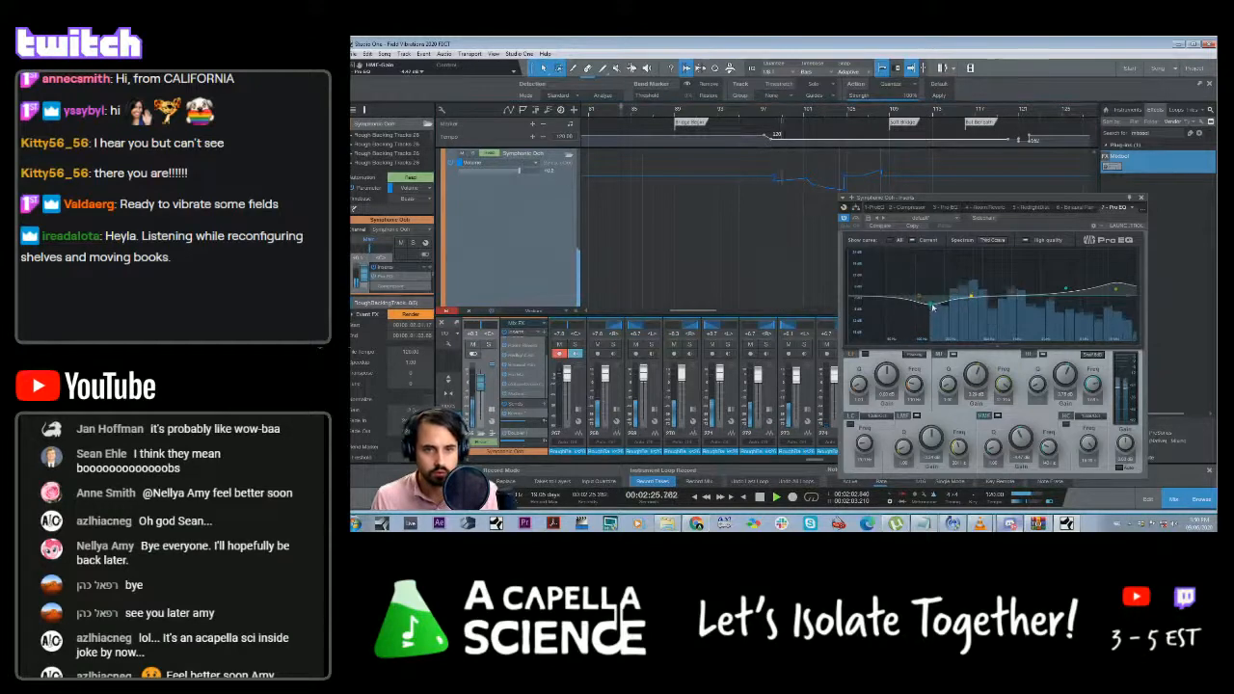
drag(935, 304, 1017, 305)
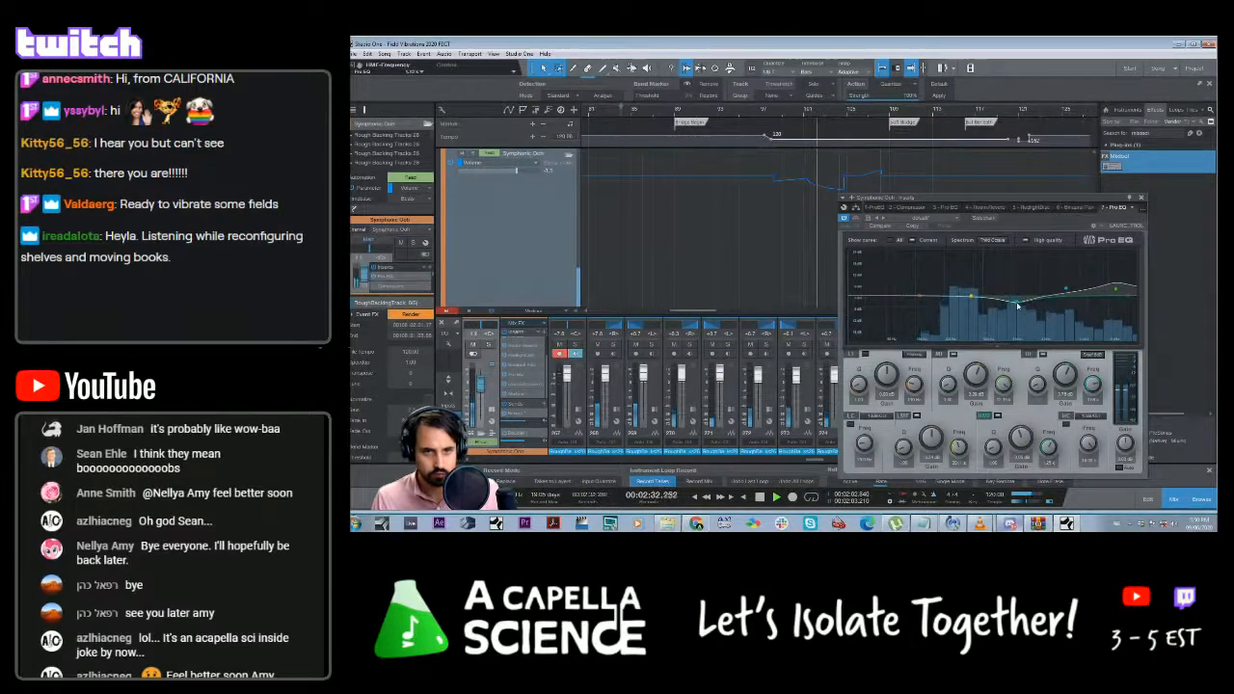
click(1141, 198)
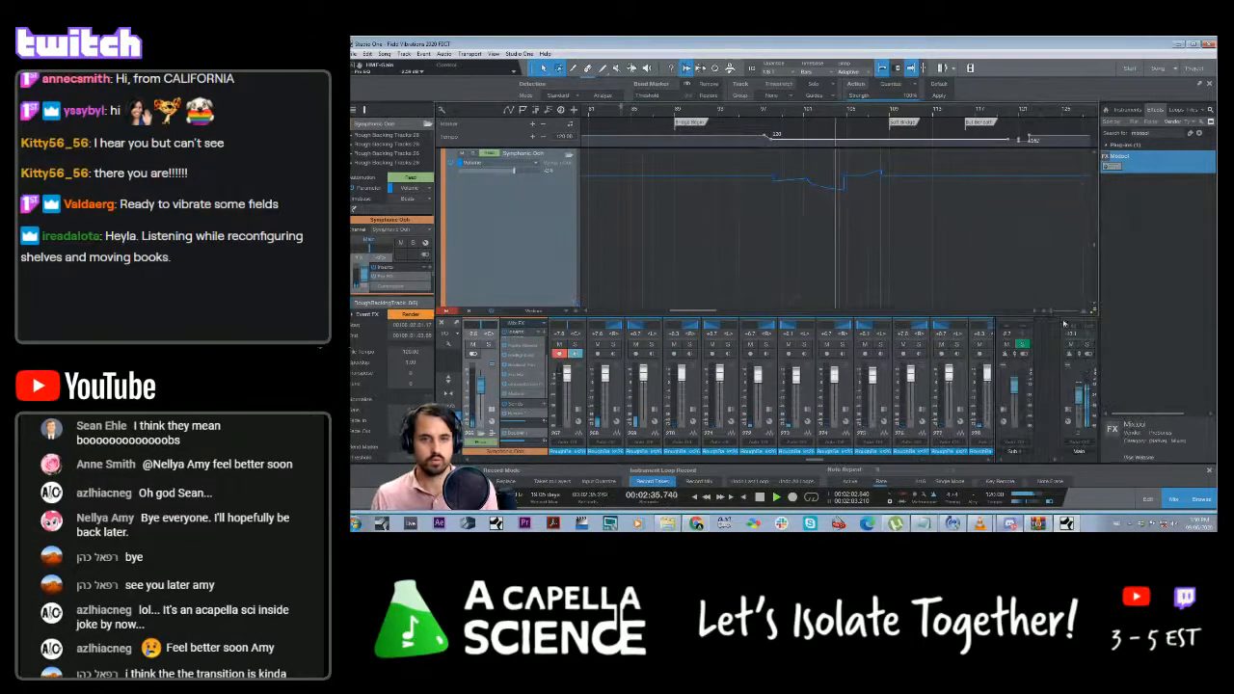
Save the song and replay the start of the ooh passage, dismissing the media player notification
drag(1052, 313, 1049, 313)
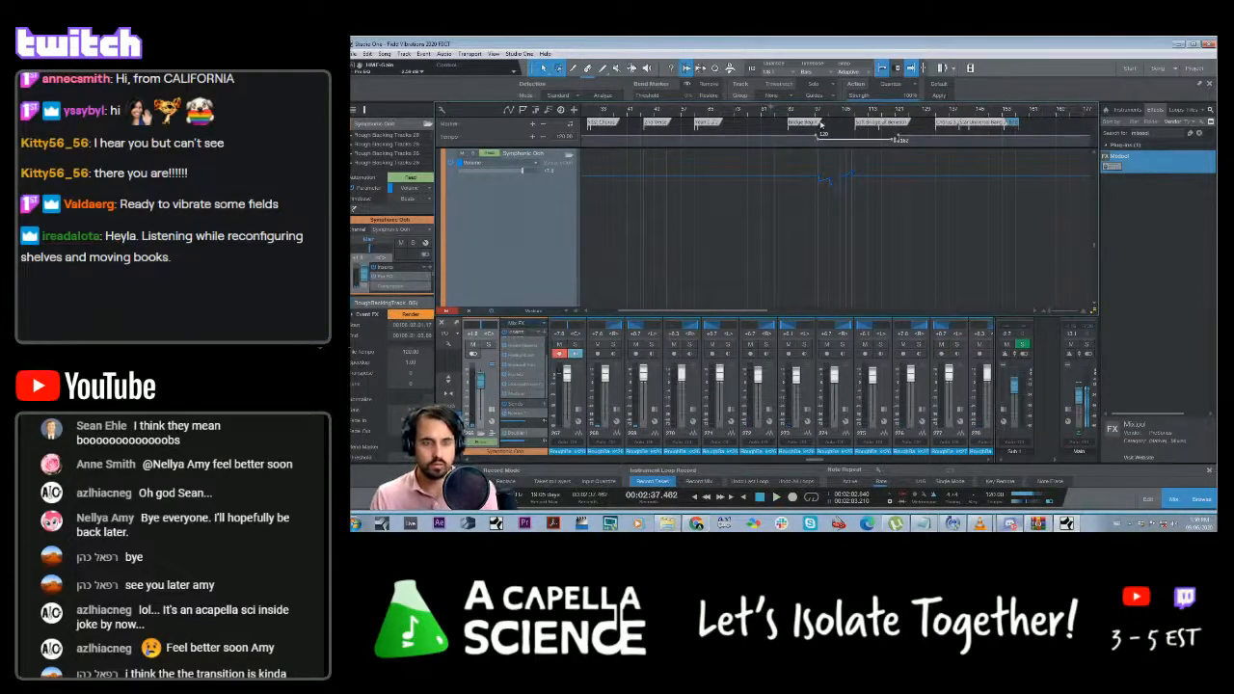
key(ctrl+s)
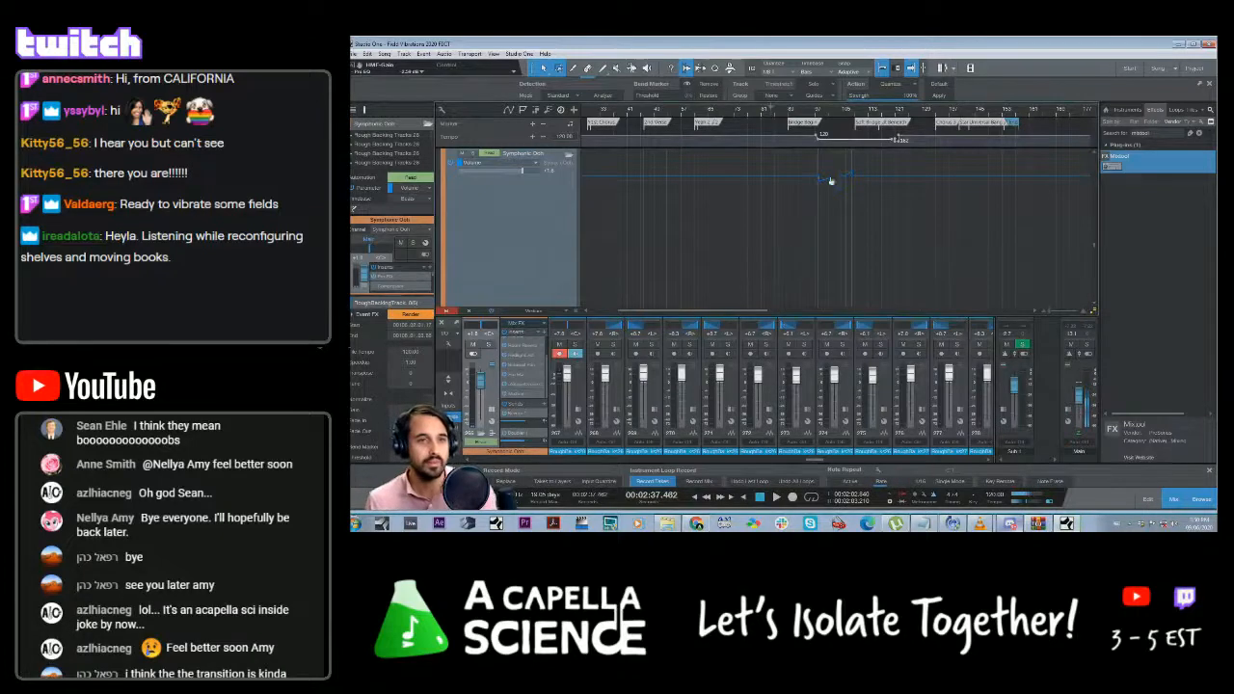
click(818, 114)
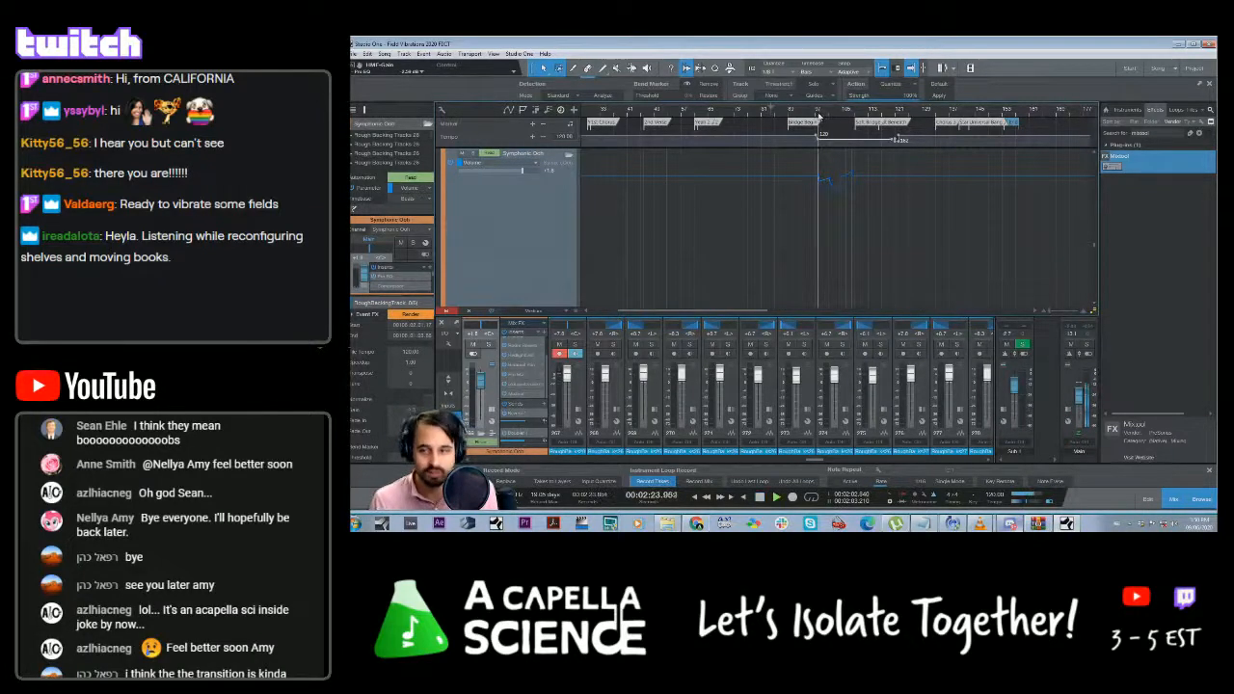
scroll(805, 207, up, 3)
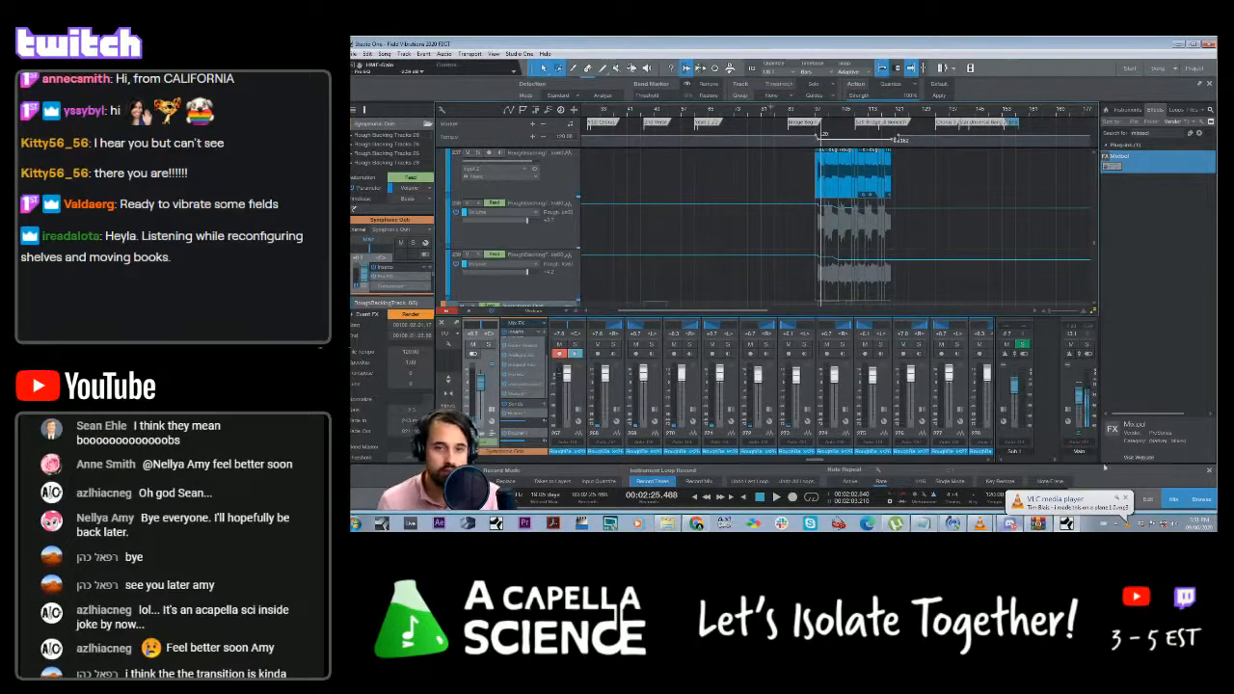
click(1121, 499)
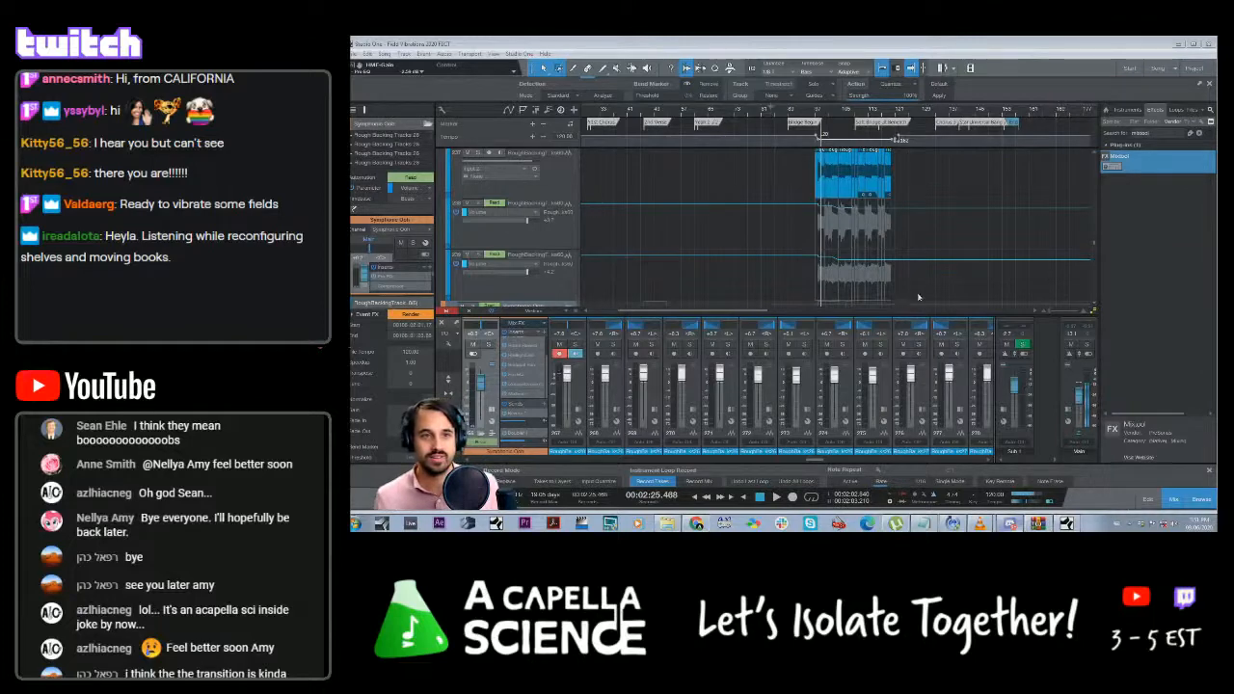
Audition the transition into the ooh passage and the section that follows its end in the full mix
click(800, 116)
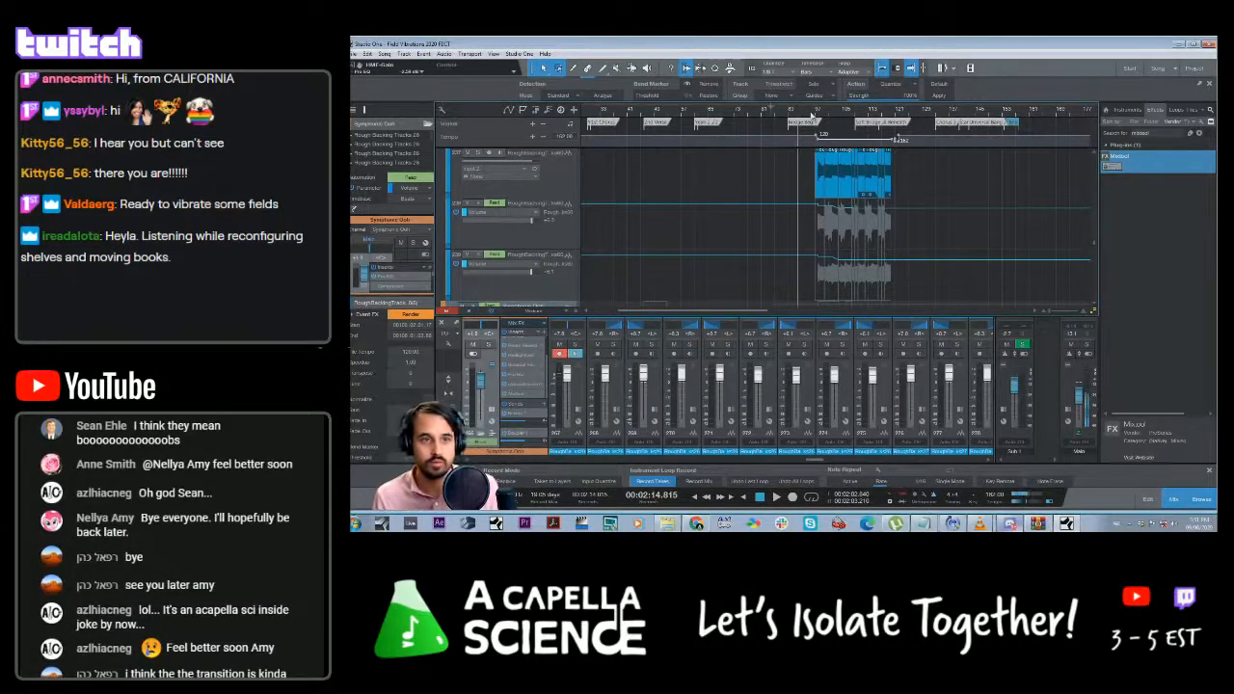
click(812, 114)
key(space)
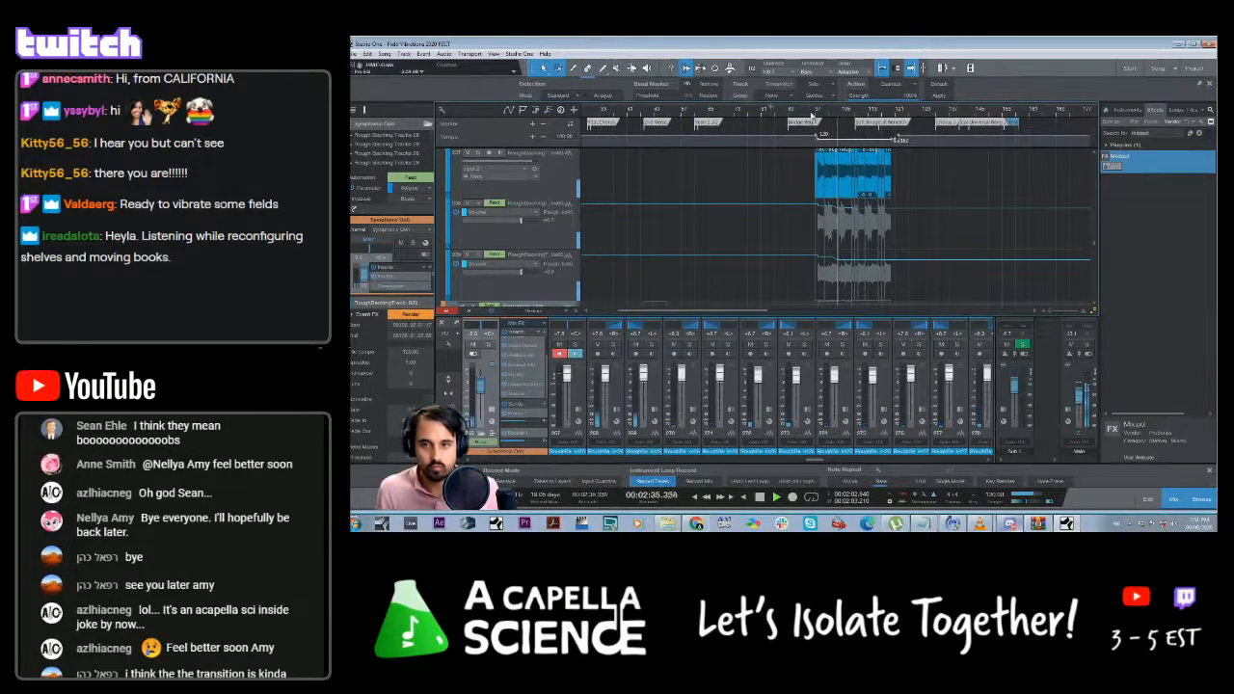
click(881, 113)
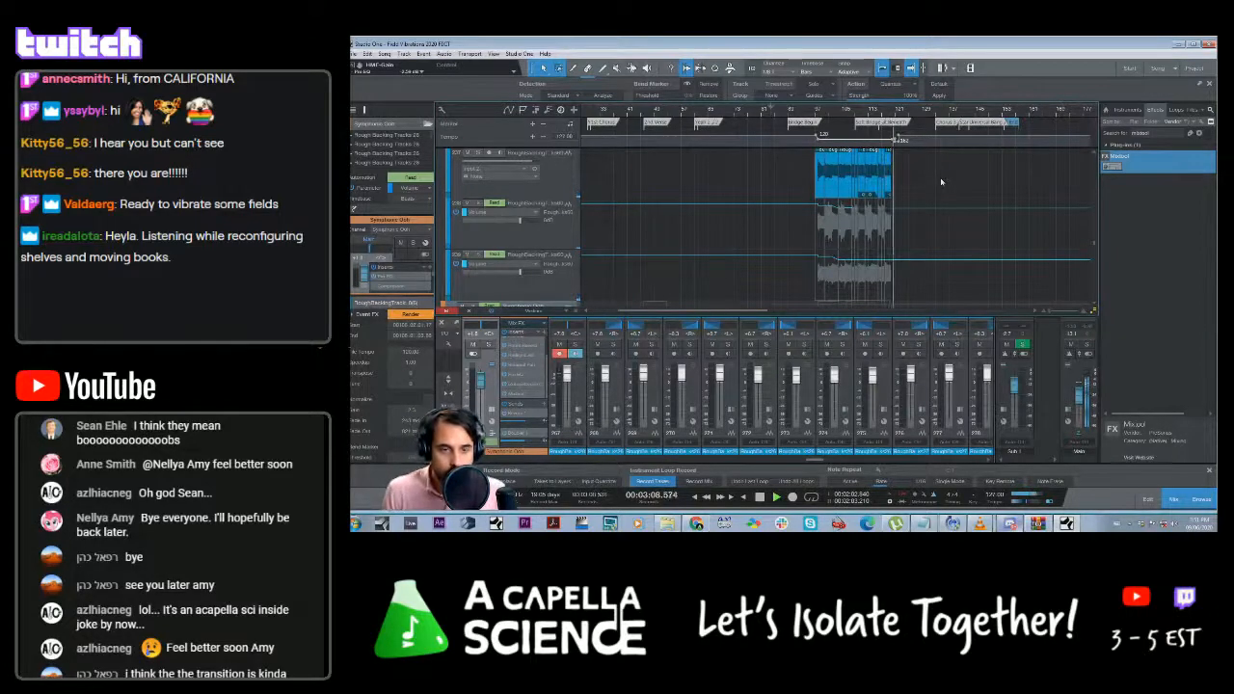
click(888, 114)
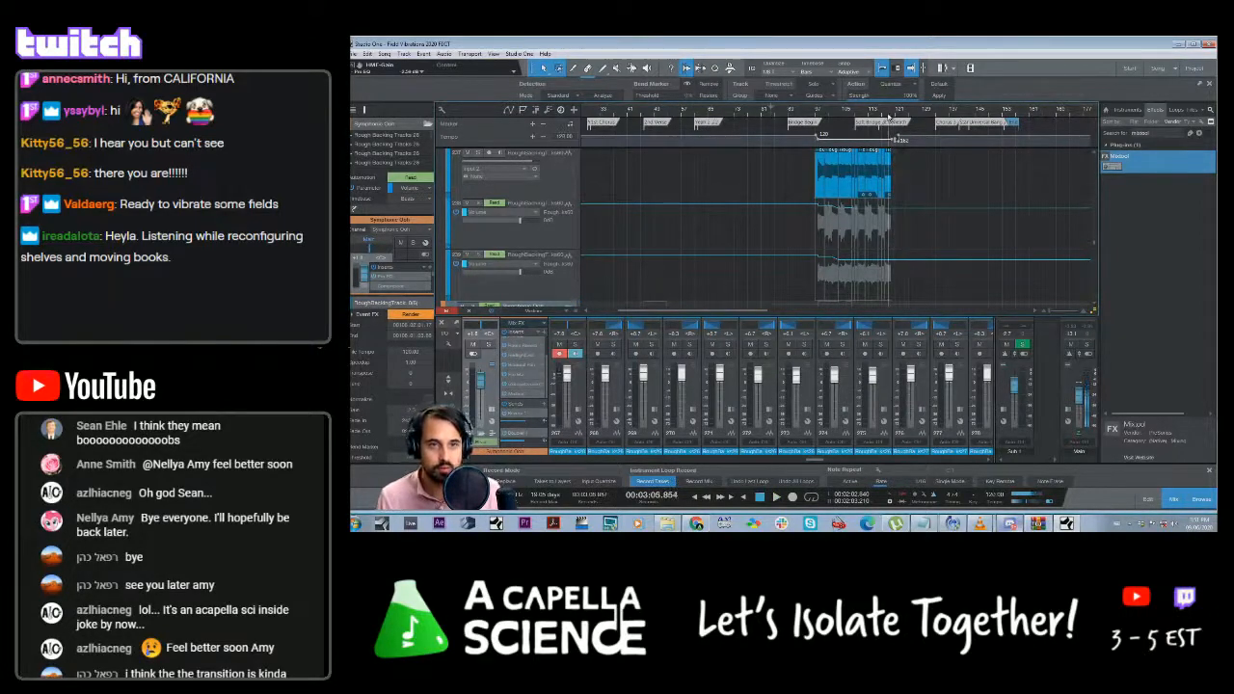
key(space)
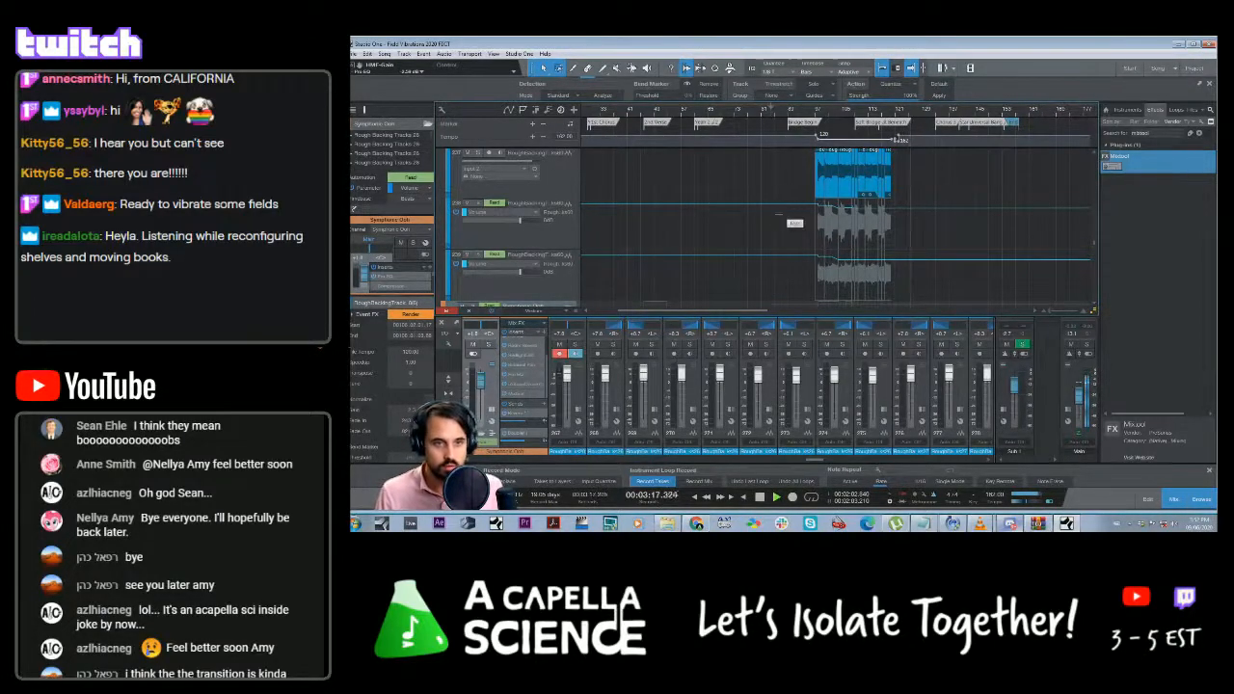
key(space)
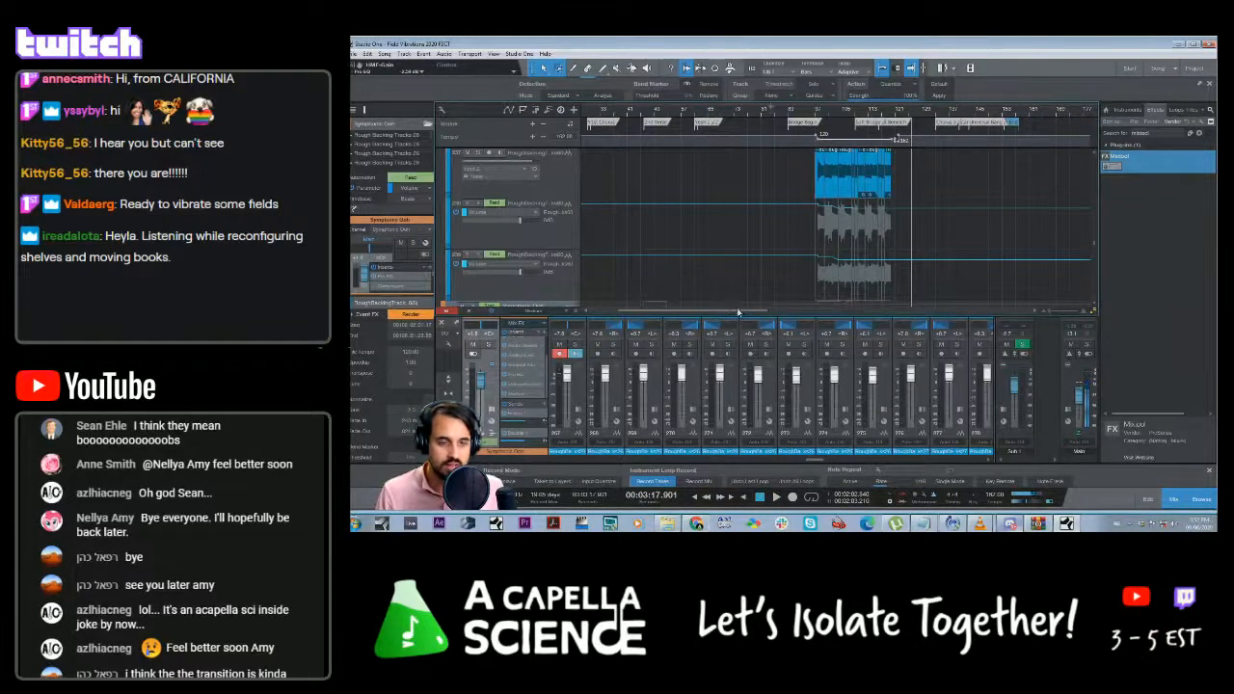
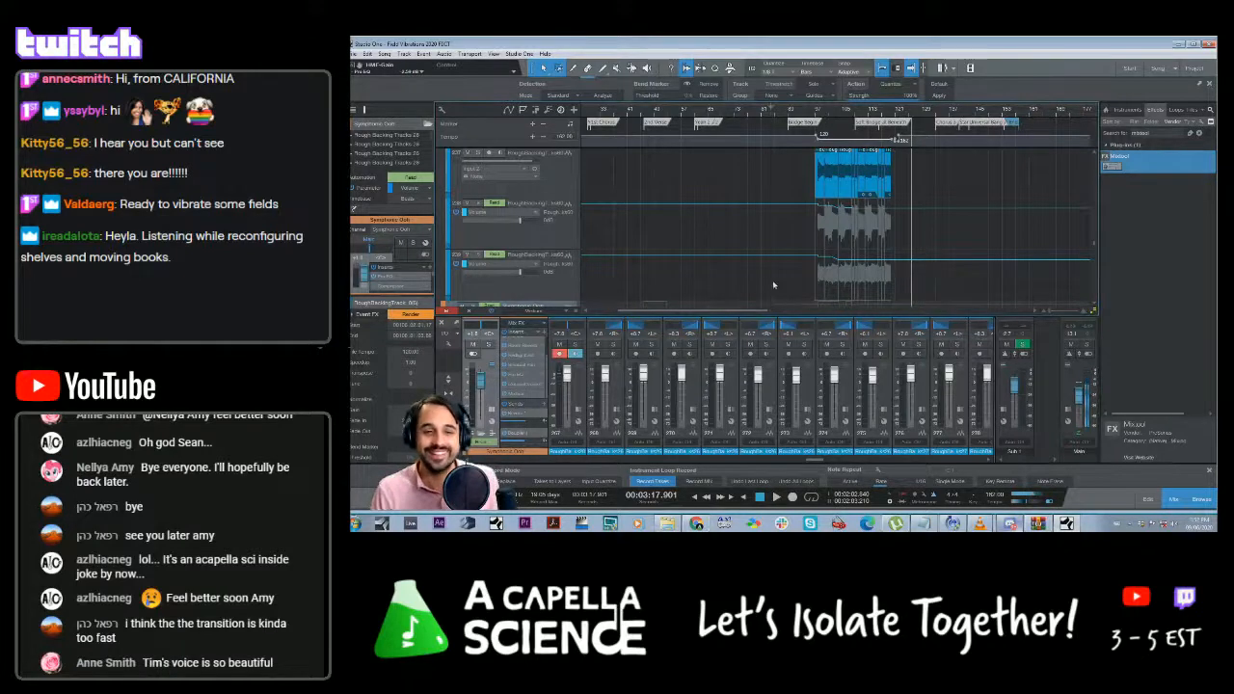
Replay the opening of the ooh passage from the tempo change
scroll(933, 222, up, 1)
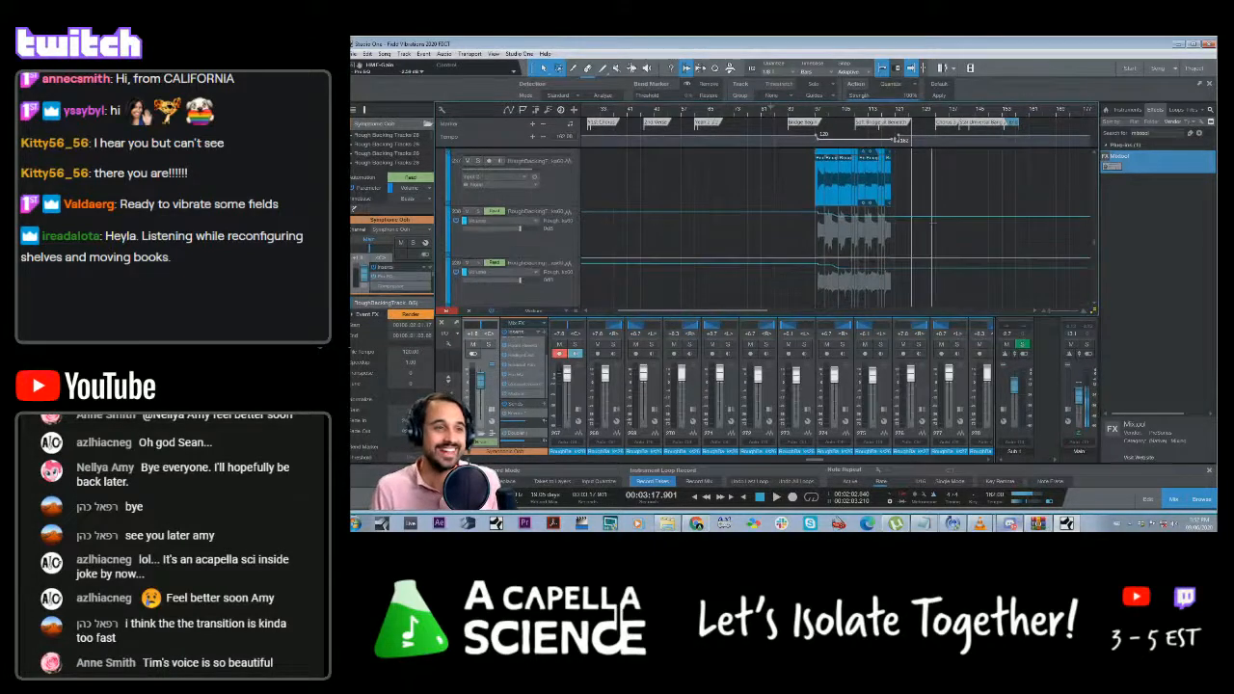
scroll(933, 222, up, 3)
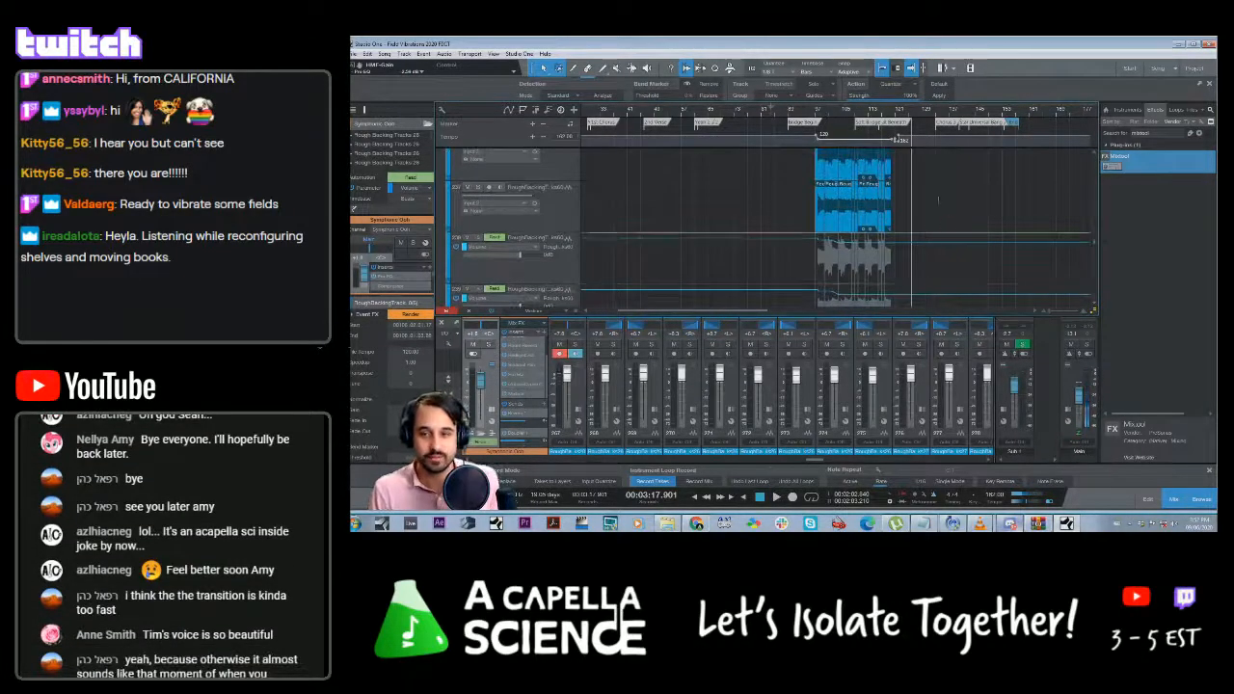
click(820, 125)
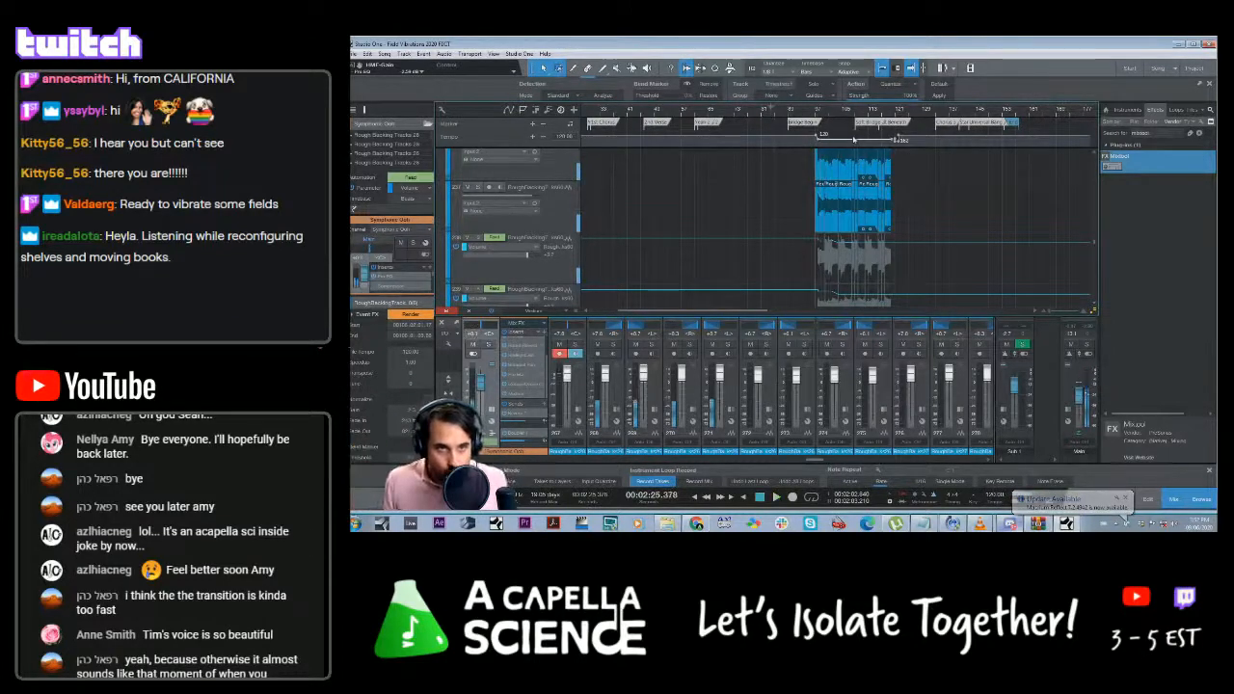
Duplicate the lower of the paired percussion tracks twice without its events, adding two empty tracks below it
scroll(910, 270, up, 20)
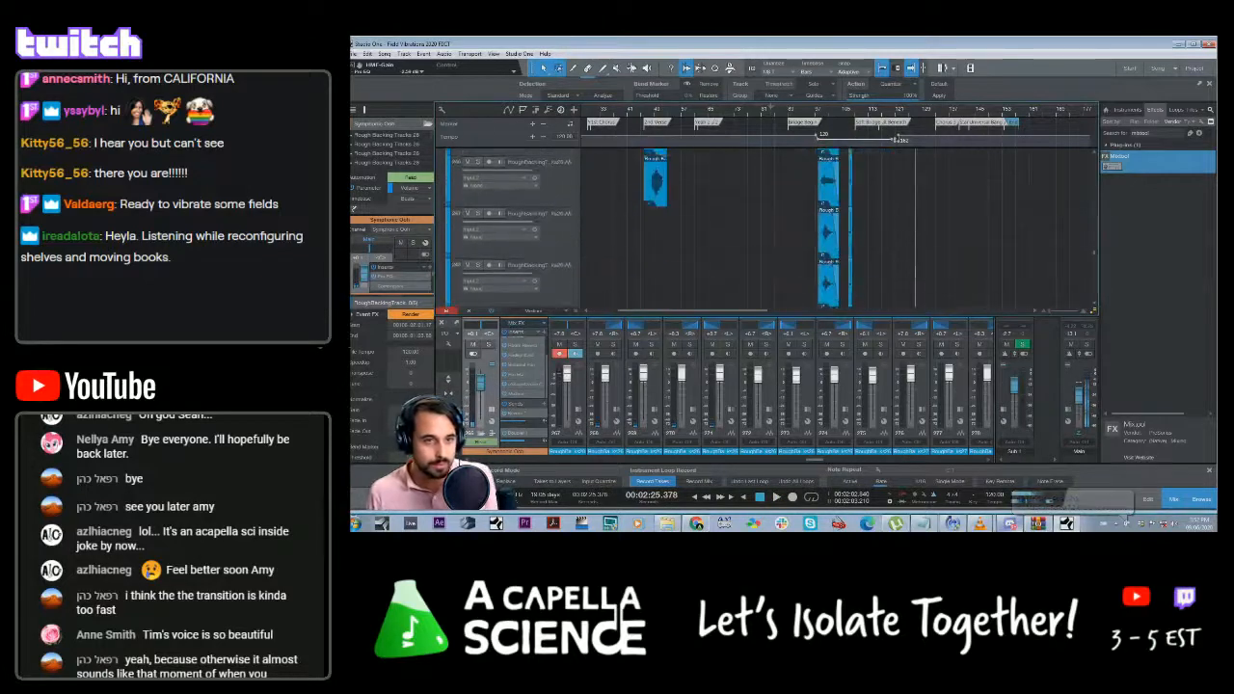
scroll(910, 270, up, 10)
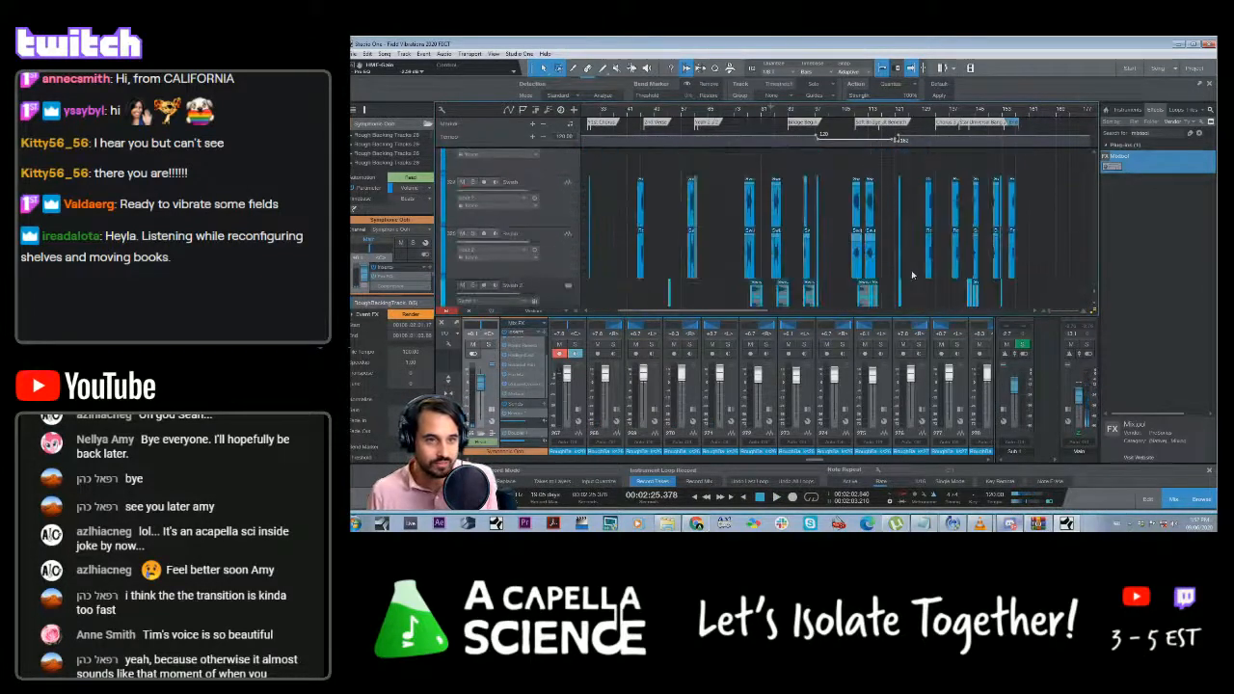
scroll(911, 270, up, 10)
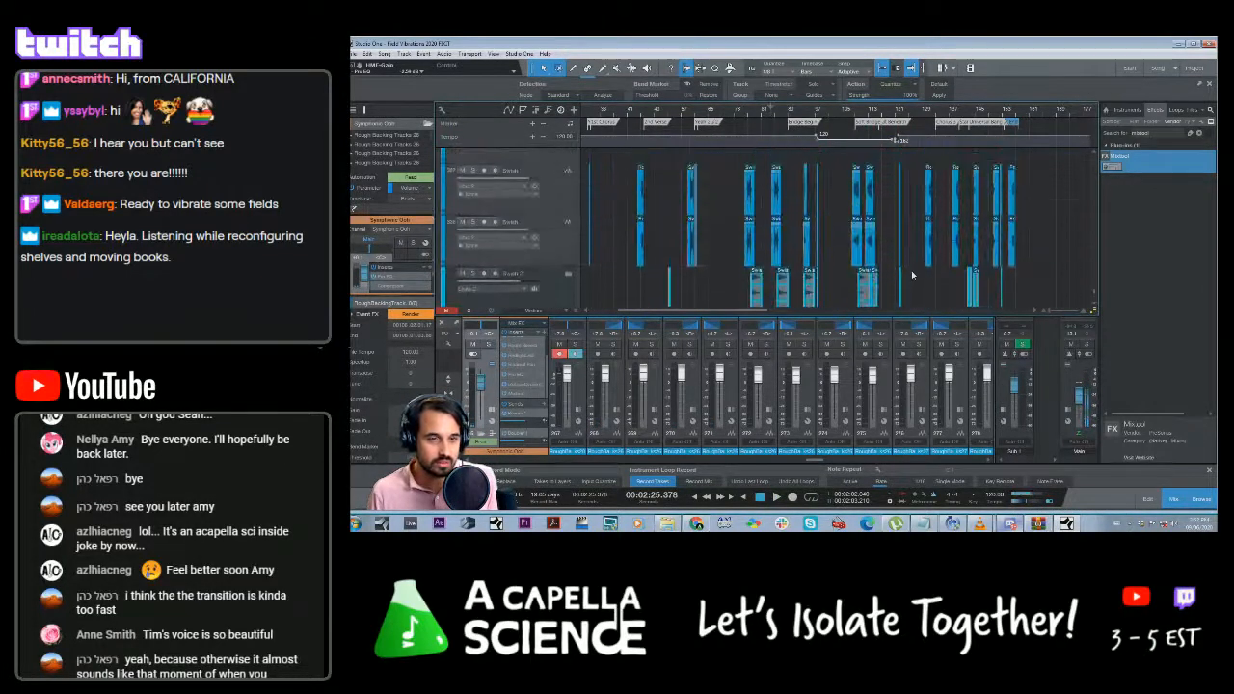
scroll(908, 275, up, 3)
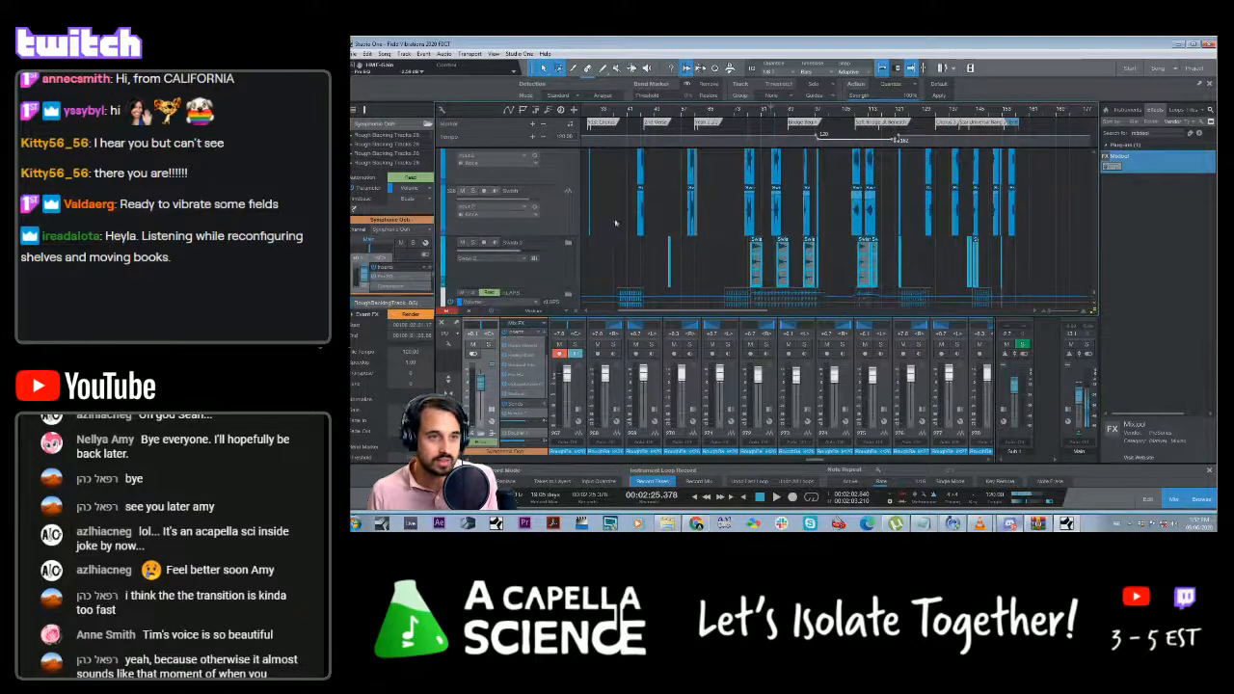
scroll(695, 228, up, 3)
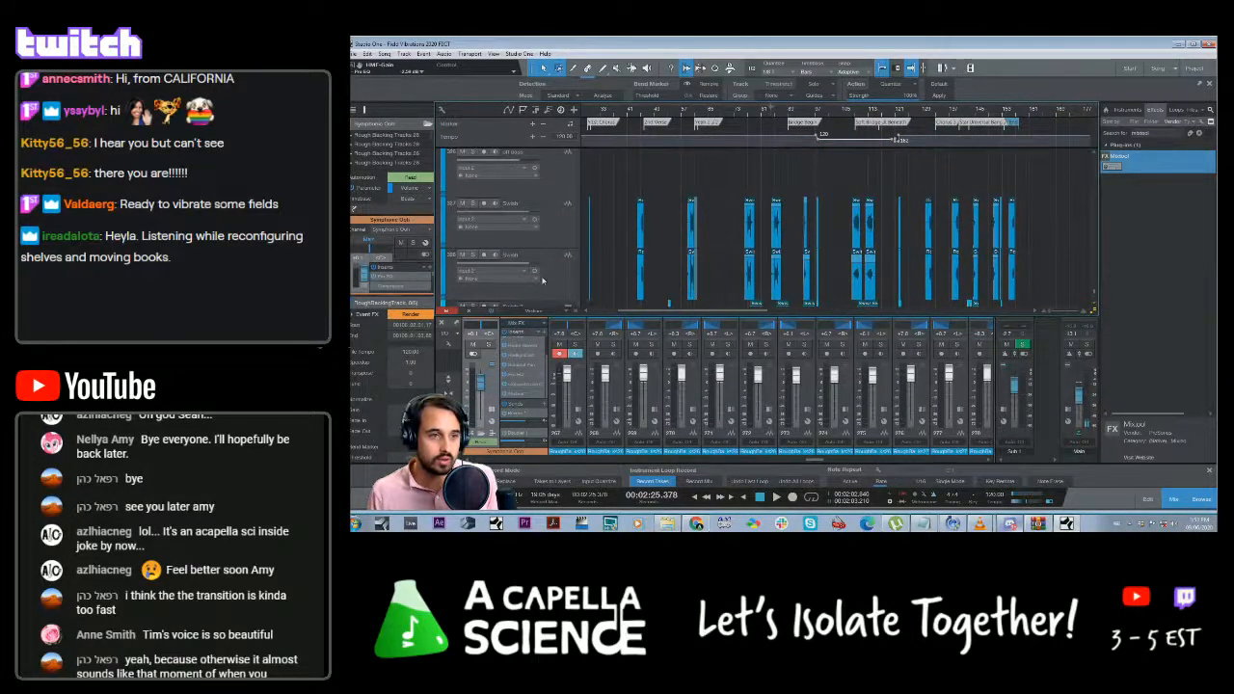
right_click(559, 280)
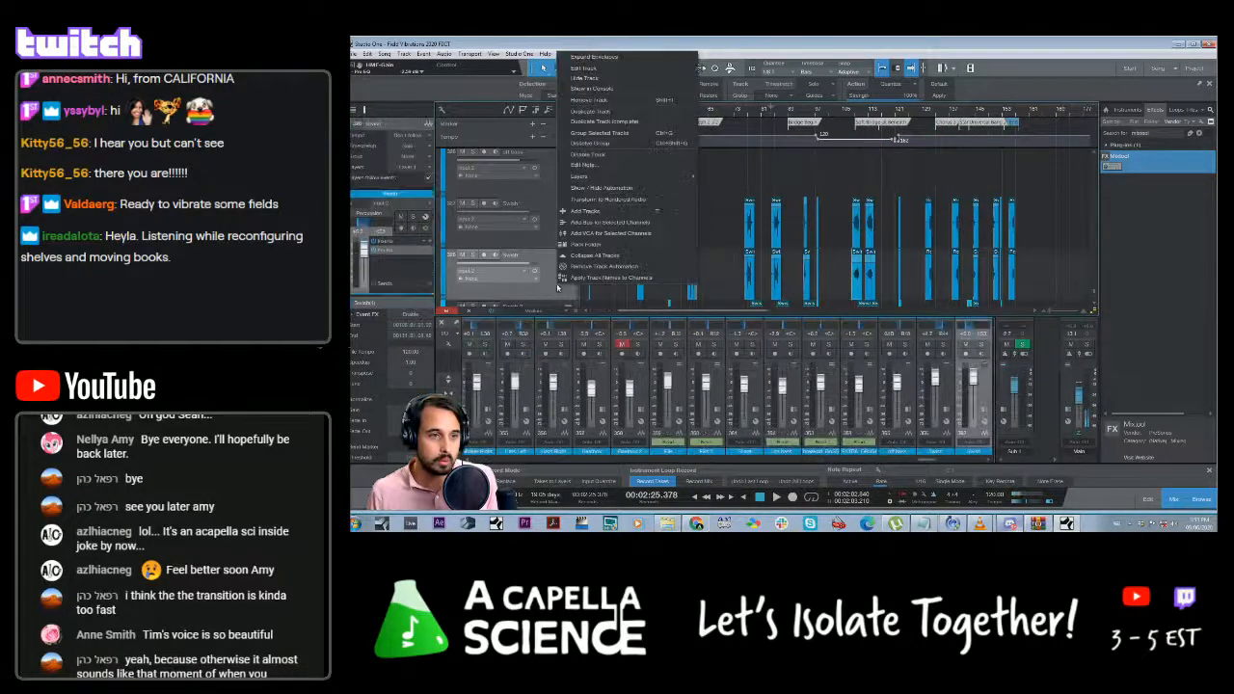
click(606, 112)
scroll(656, 220, up, 1)
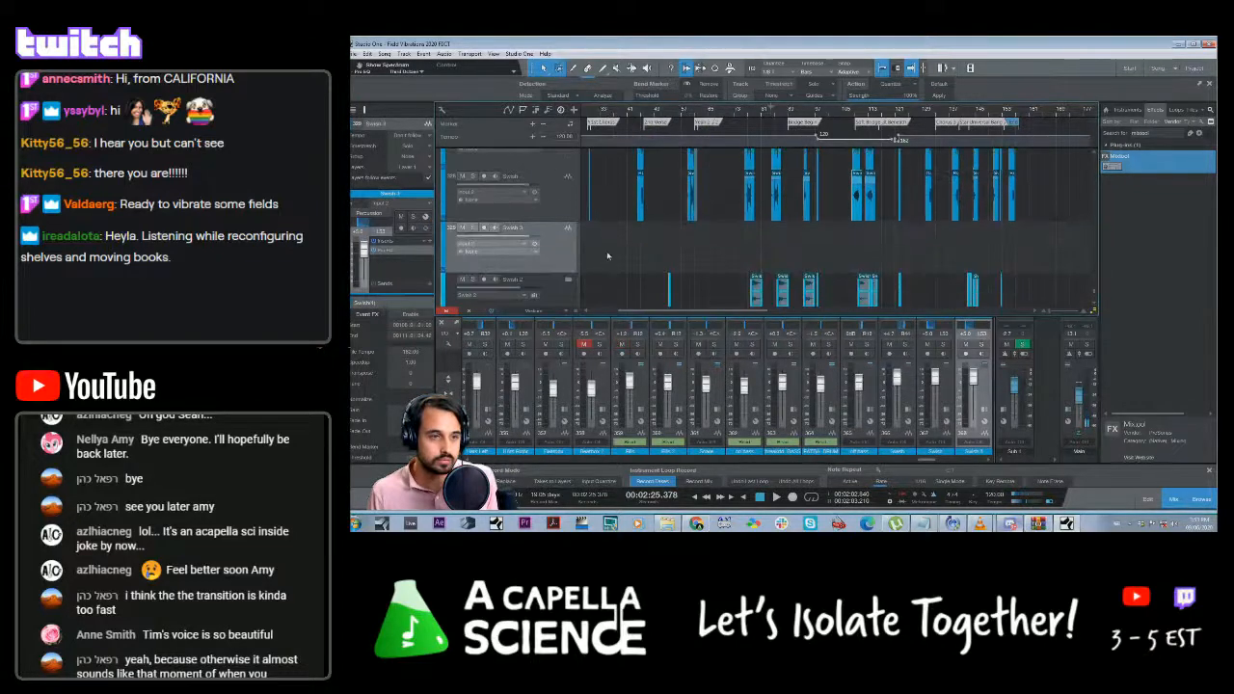
right_click(564, 246)
click(583, 304)
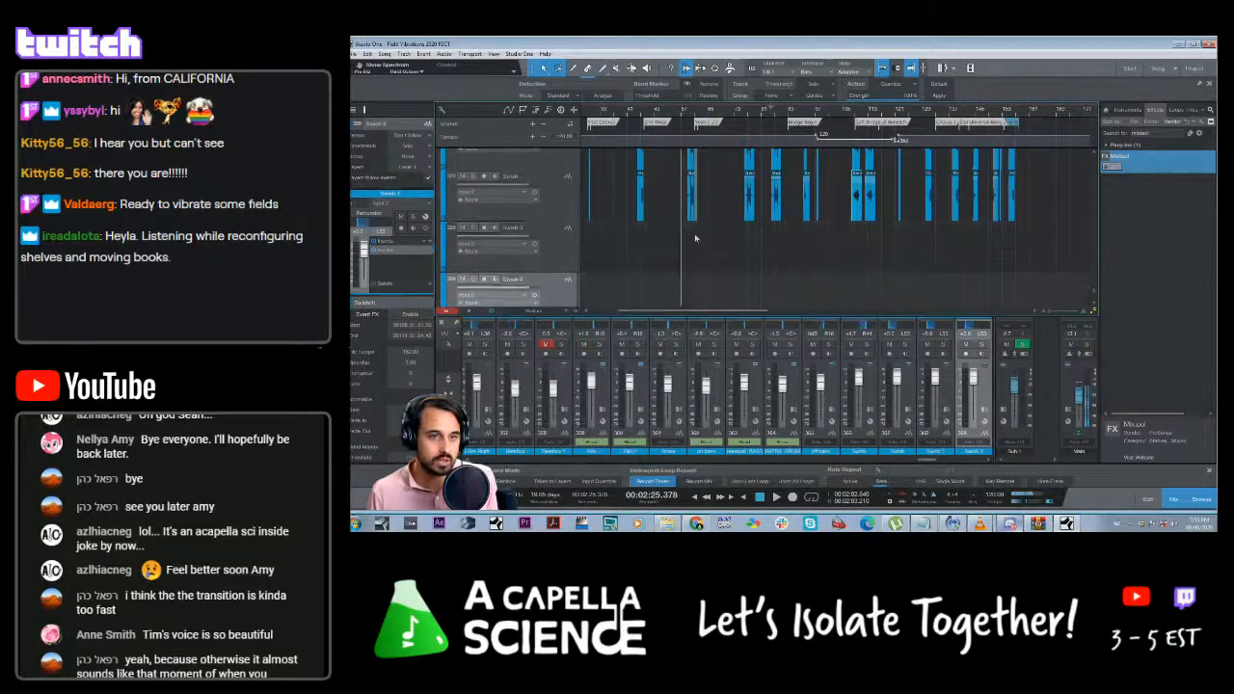
Duplicate the lowest empty percussion track twice, adding Sounds 5 and Sounds 6 below it
scroll(706, 234, up, 3)
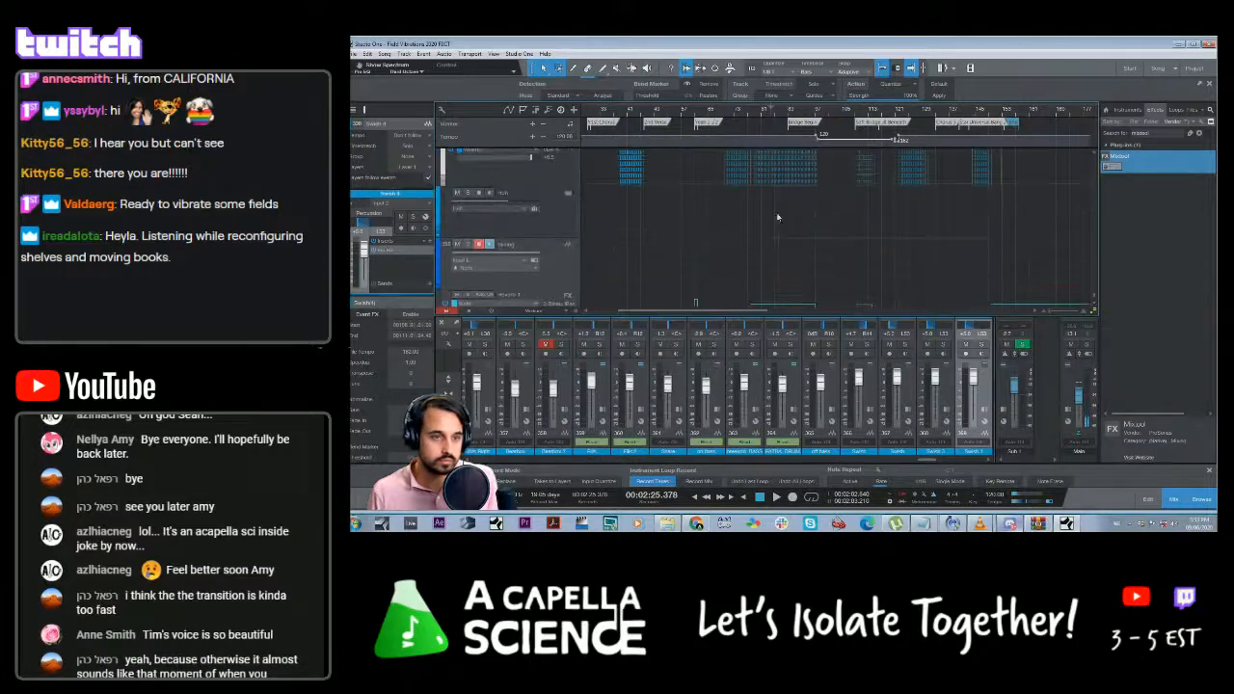
click(797, 117)
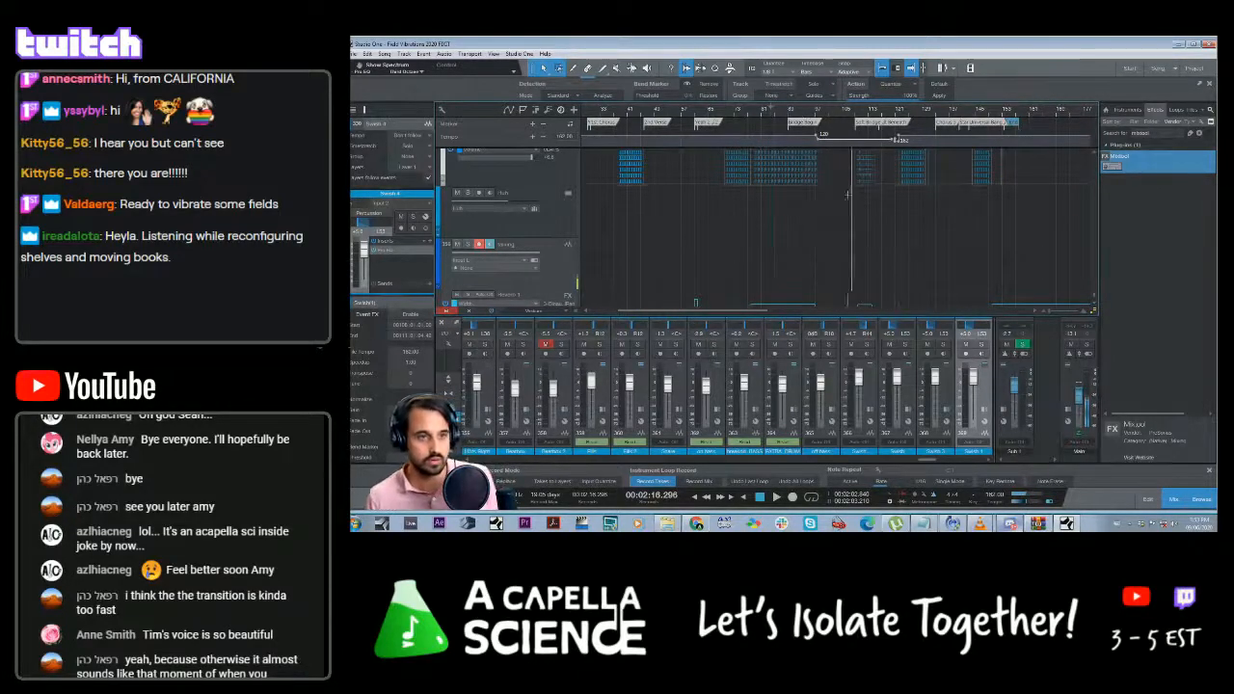
scroll(848, 231, up, 8)
scroll(636, 266, down, 2)
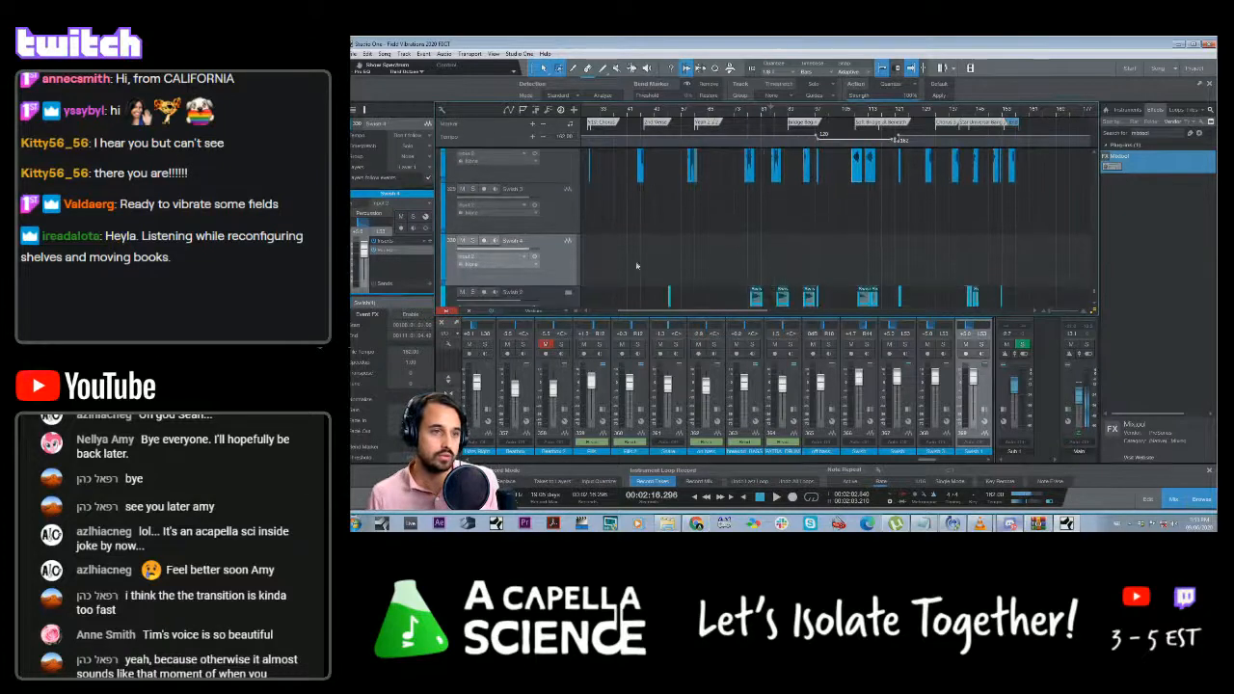
right_click(567, 266)
click(607, 318)
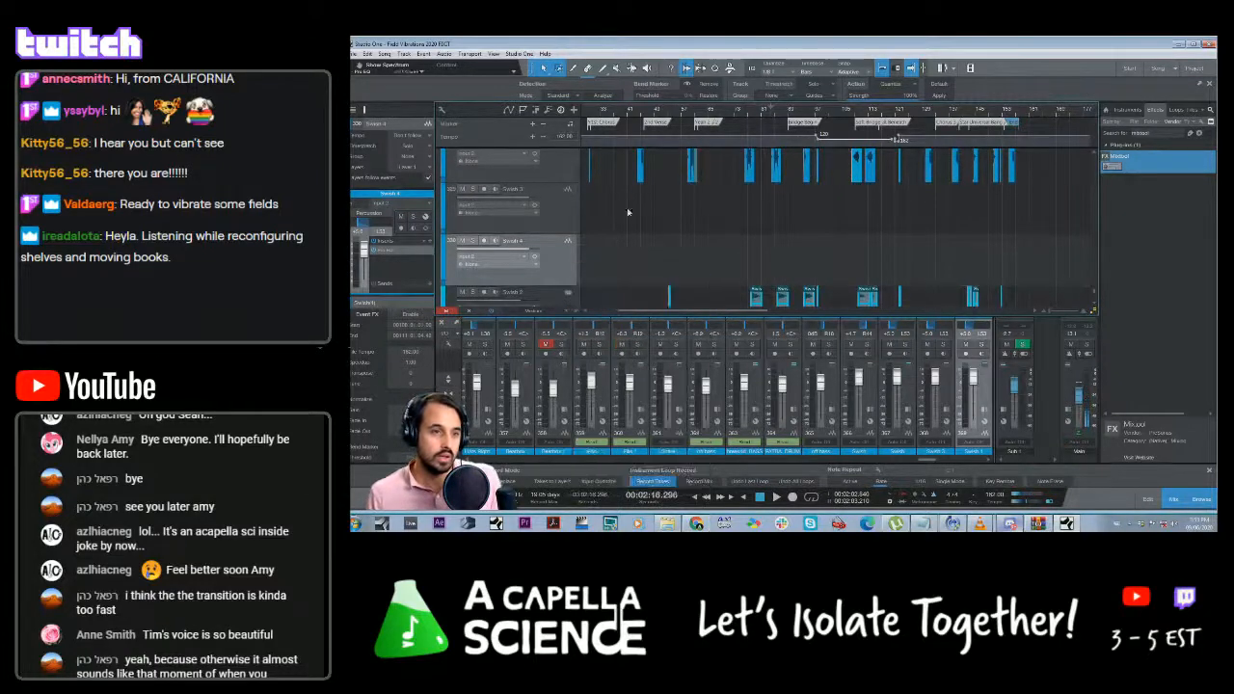
scroll(626, 205, down, 1)
right_click(557, 255)
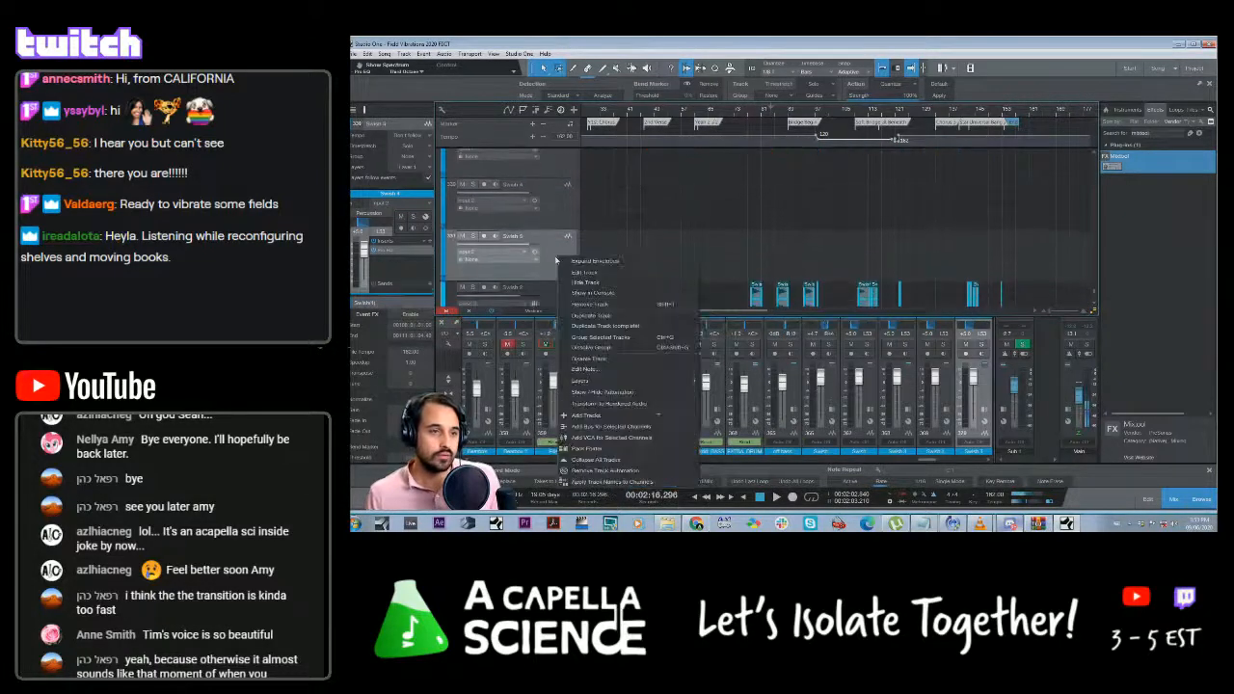
click(594, 315)
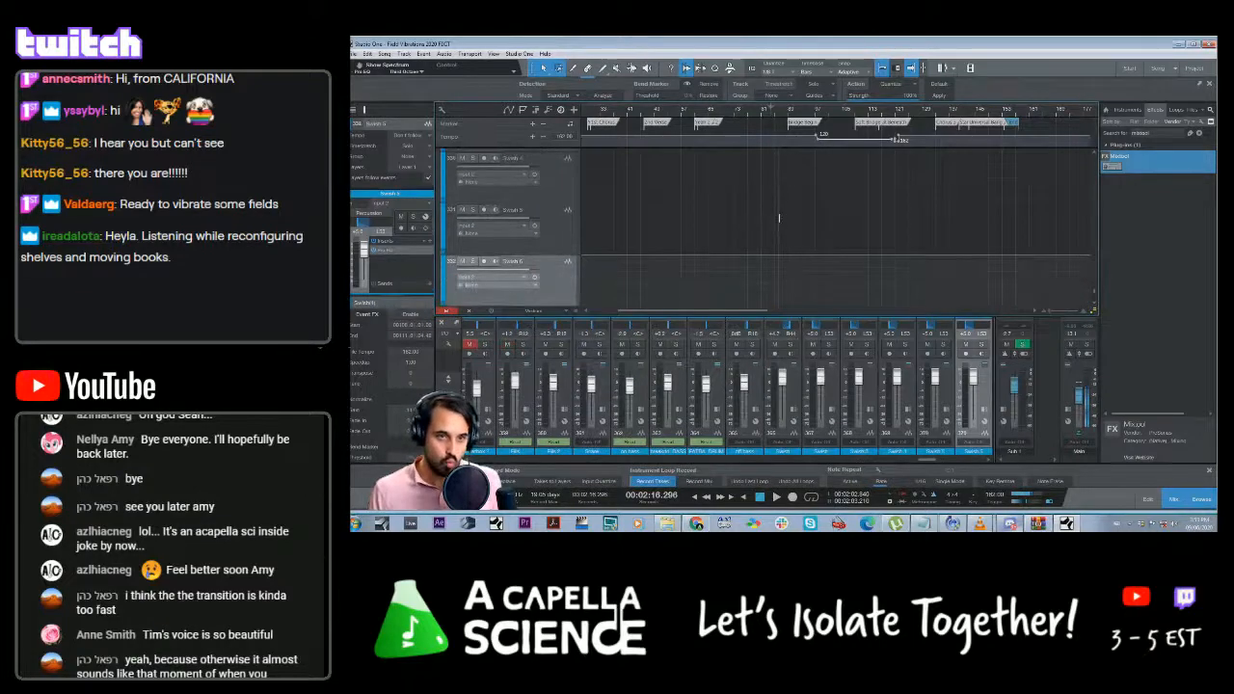
Record a take on the armed recording track from 2:17.778 through the tempo change after the bridge rap
scroll(779, 218, down, 10)
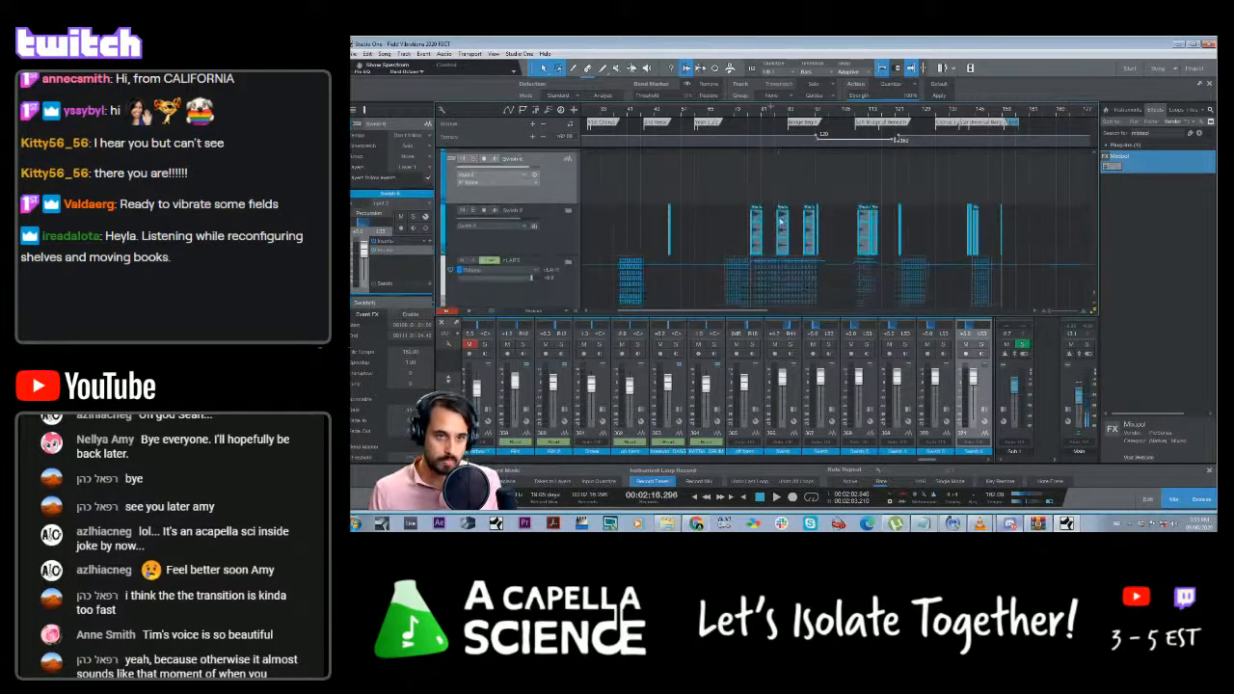
click(805, 117)
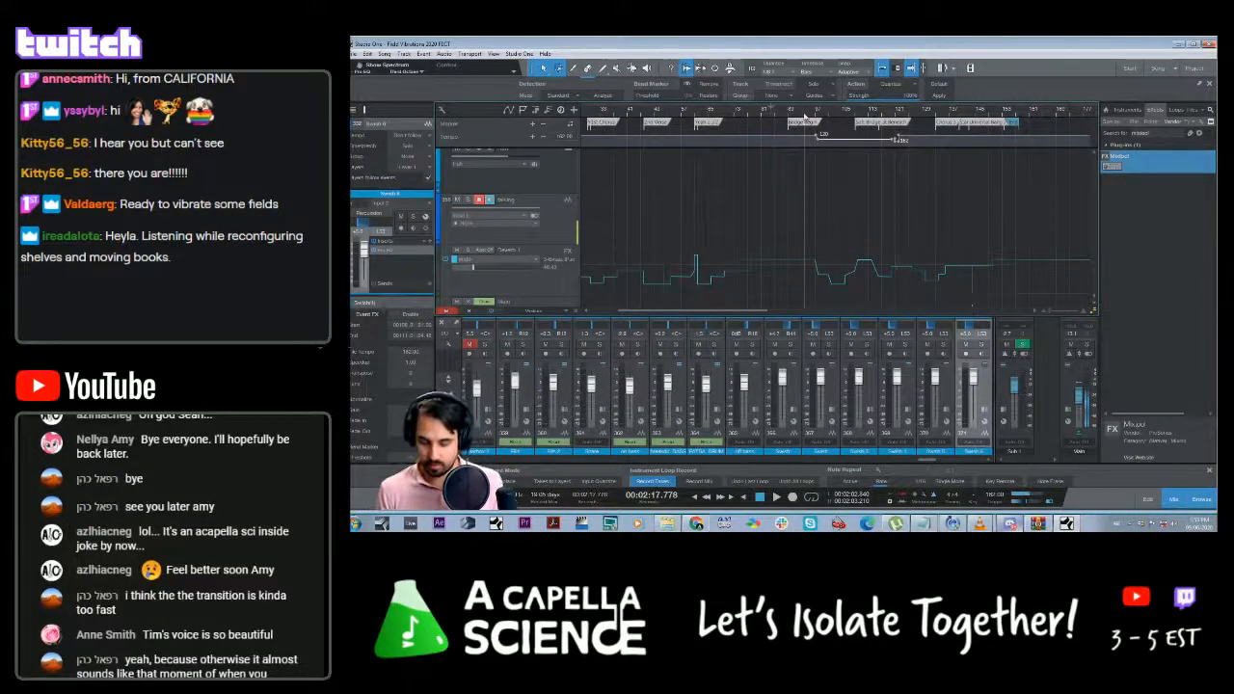
key(space)
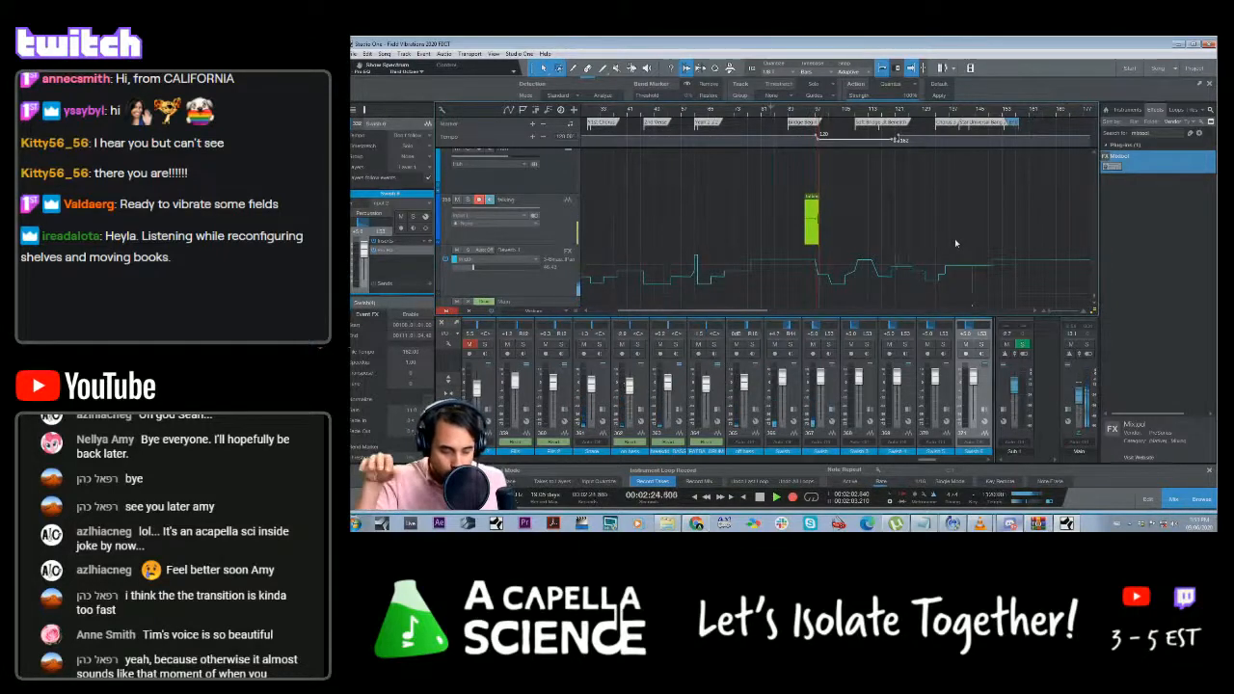
key(space)
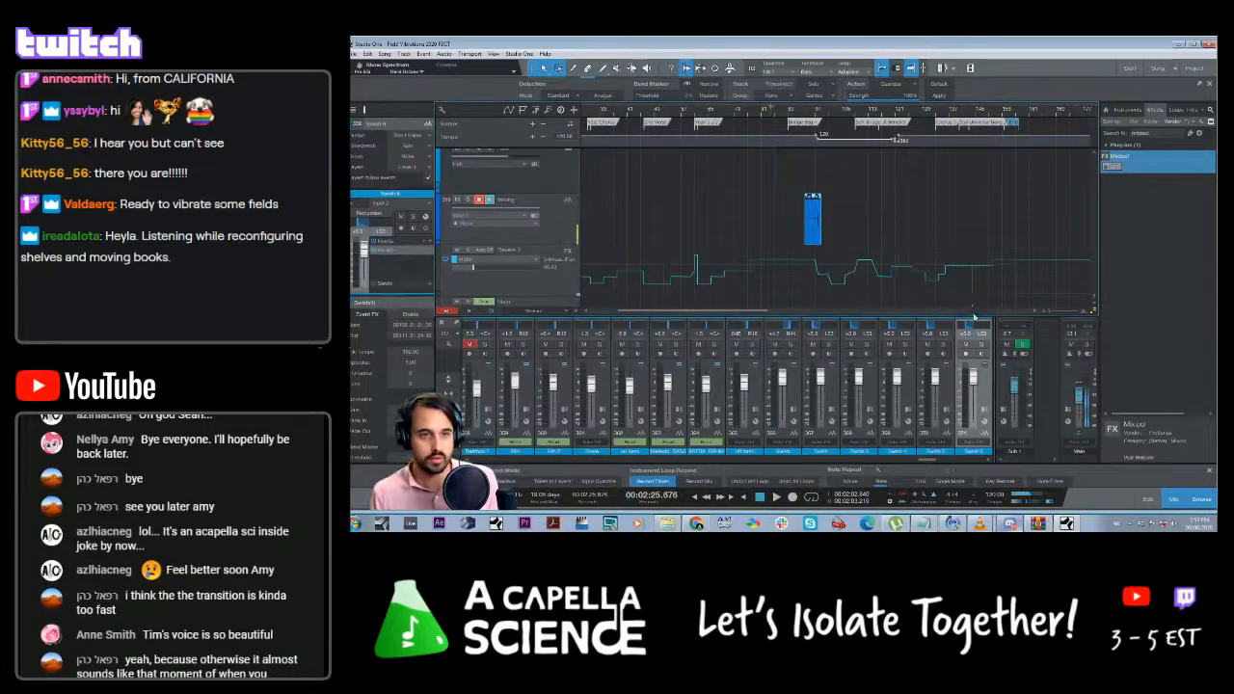
Move the recorded take from the recording track up to the empty Sounds 5 track, keeping its timeline position
scroll(957, 243, left, 2)
scroll(919, 248, up, 3)
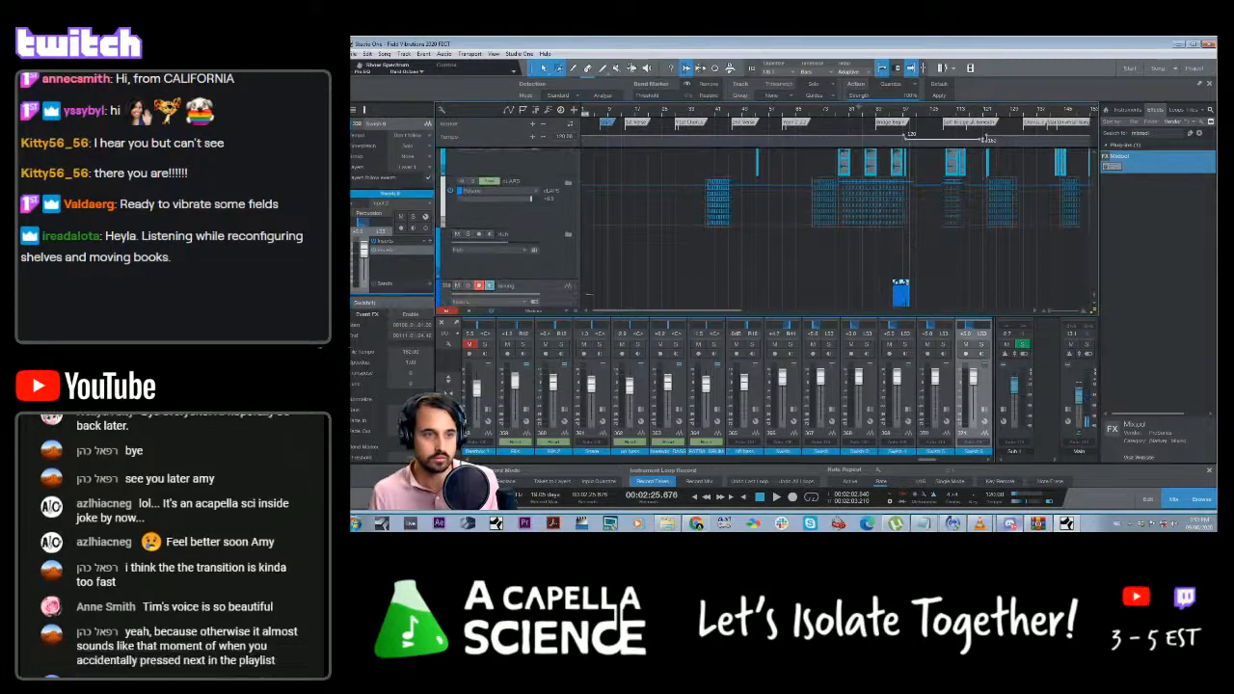
scroll(699, 249, down, 2)
scroll(717, 250, up, 1)
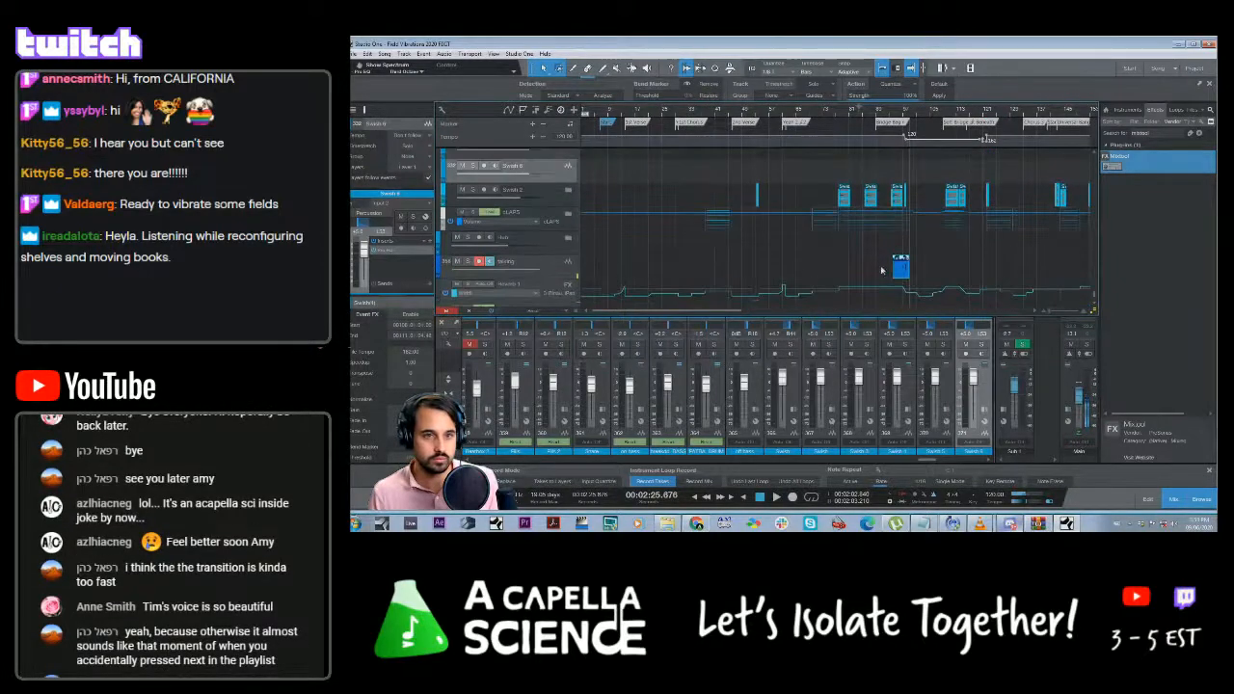
drag(904, 272, 901, 156)
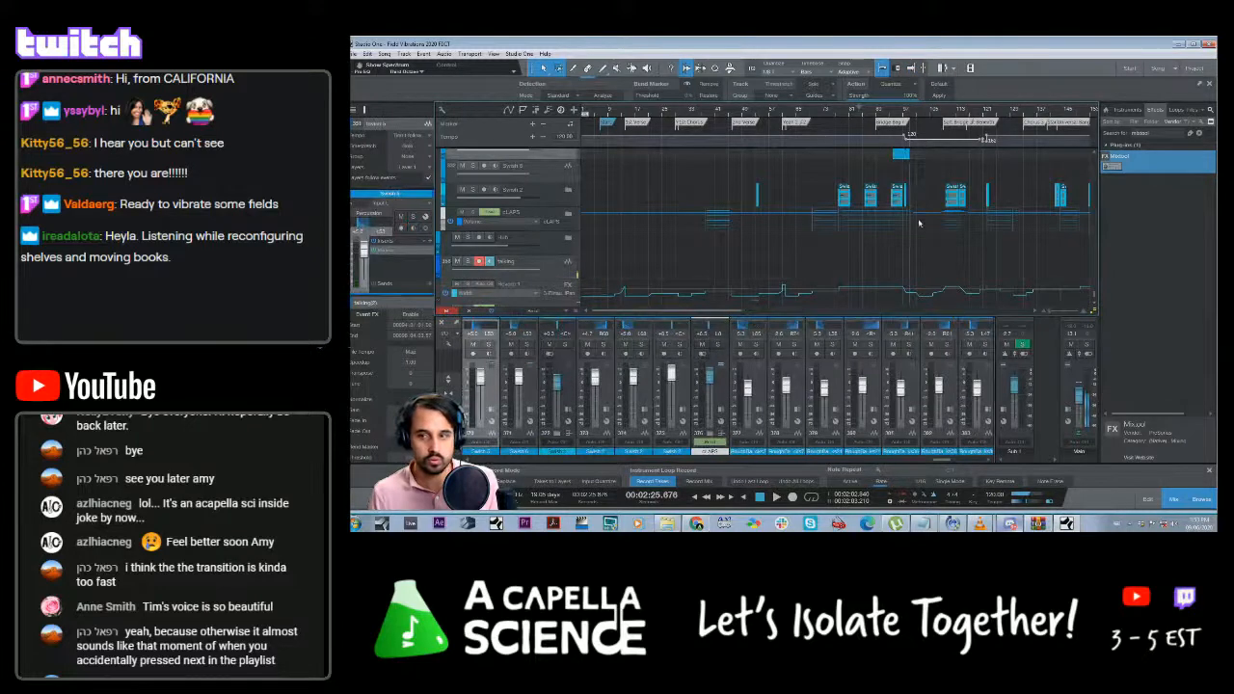
Record a second take on the armed recording track leading through the same tempo change
click(888, 113)
key(space)
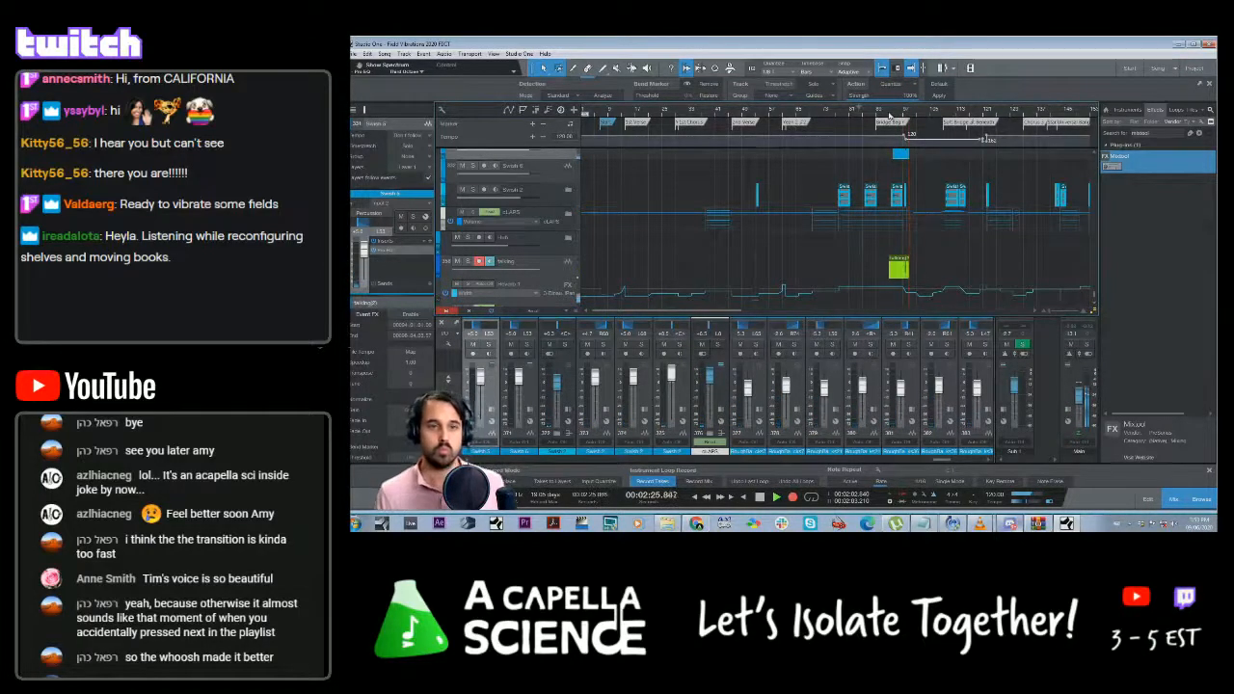
key(space)
Audition the second take around the tempo change with the recording track soloed and its record arm off
scroll(761, 228, up, 1)
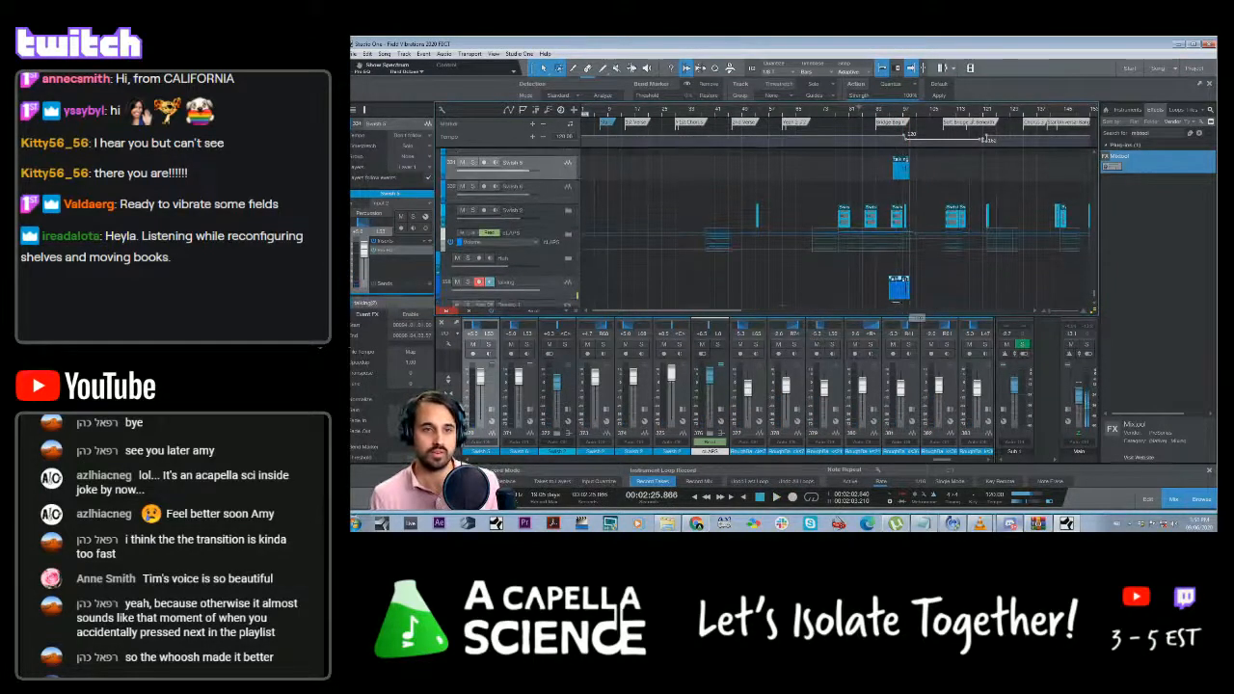
click(903, 112)
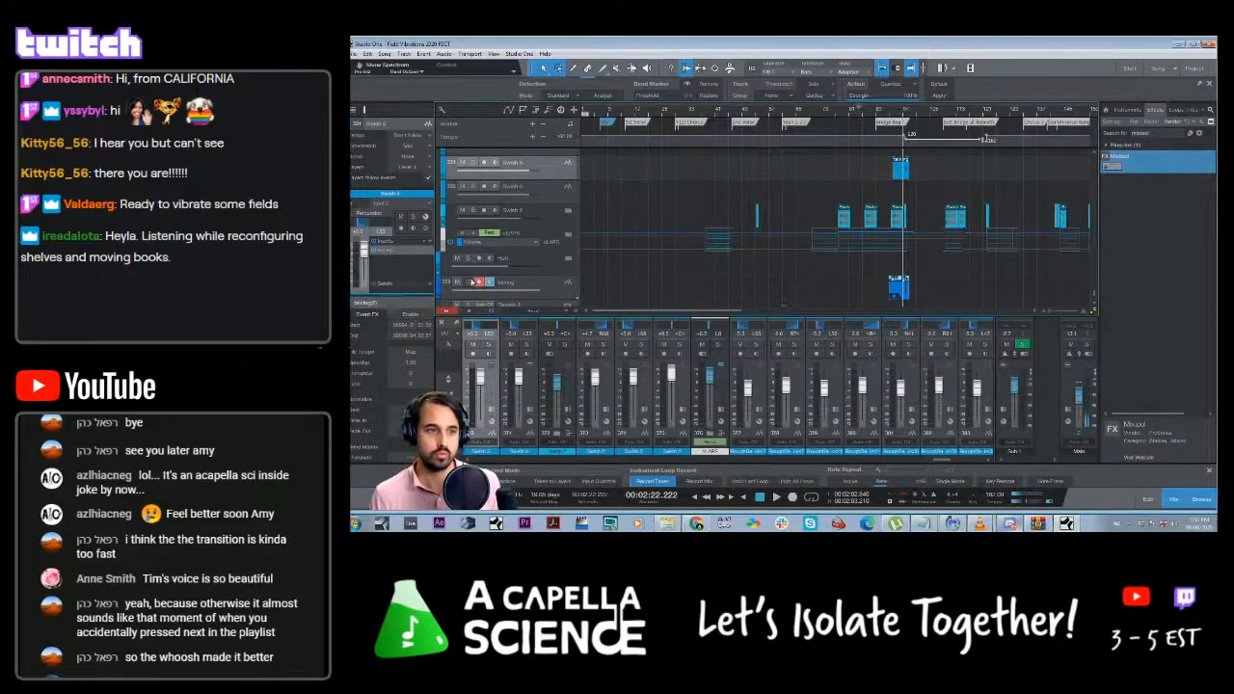
click(476, 282)
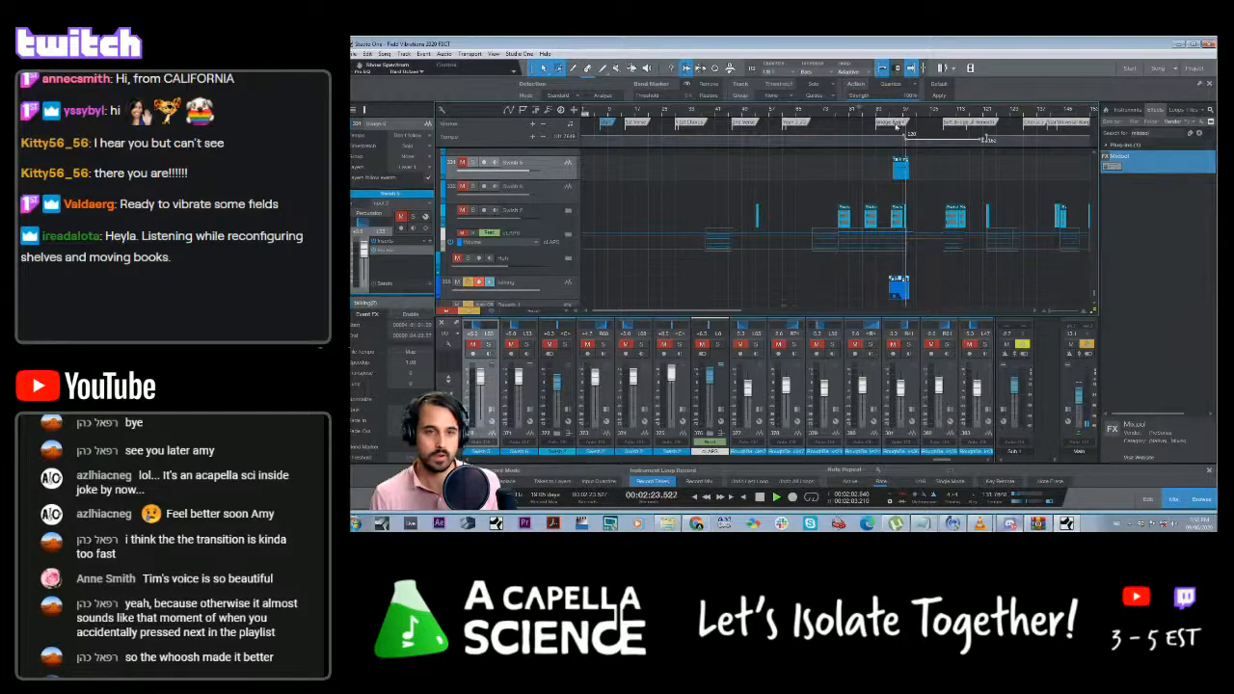
click(480, 282)
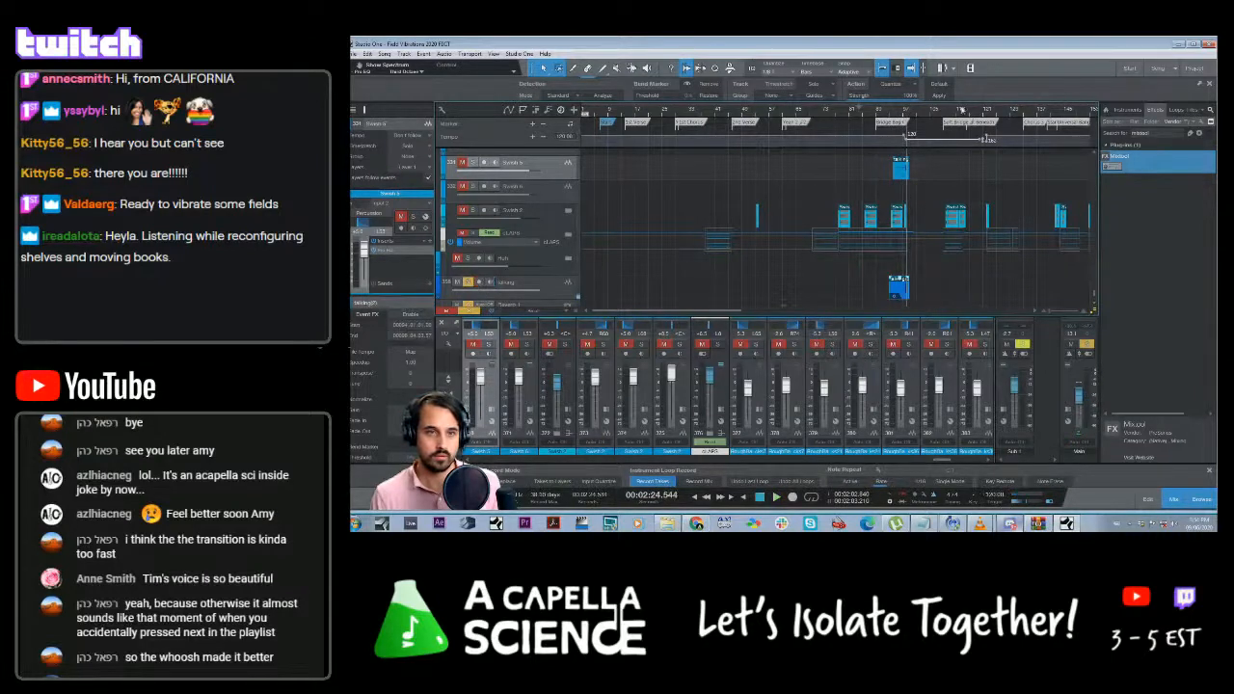
key(space)
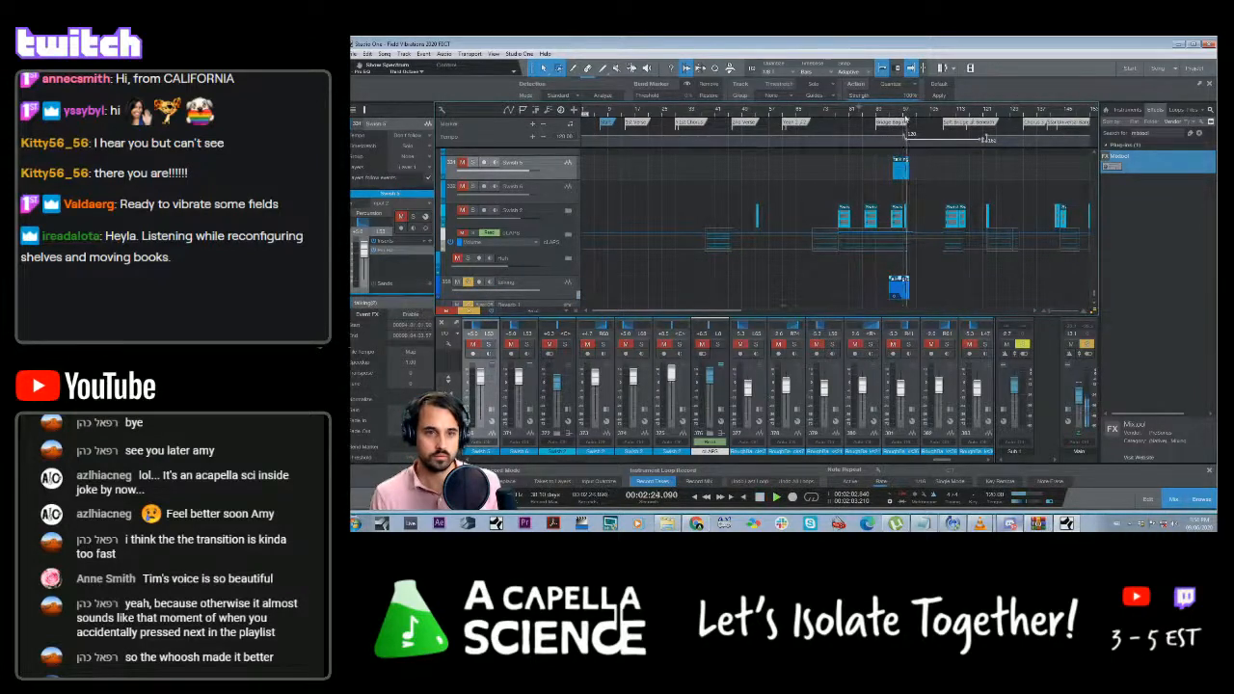
click(902, 116)
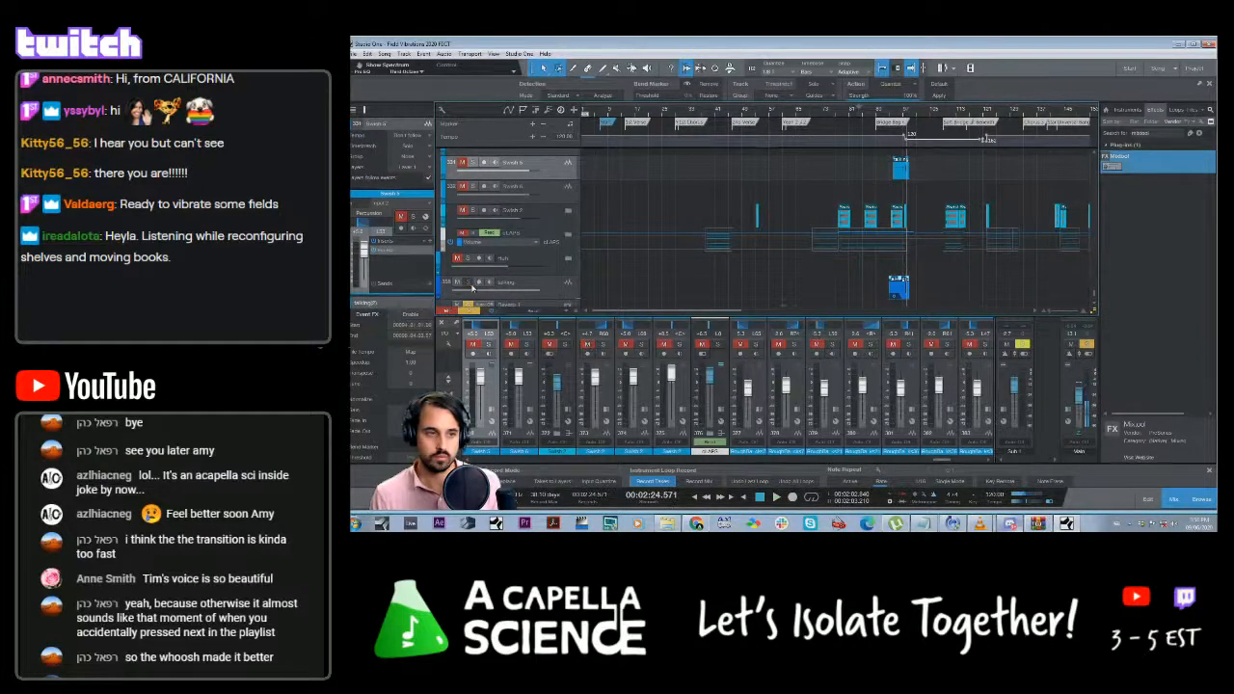
Re-arm the recording track, then solo Sounds 5 and play the first take around the tempo change
click(480, 281)
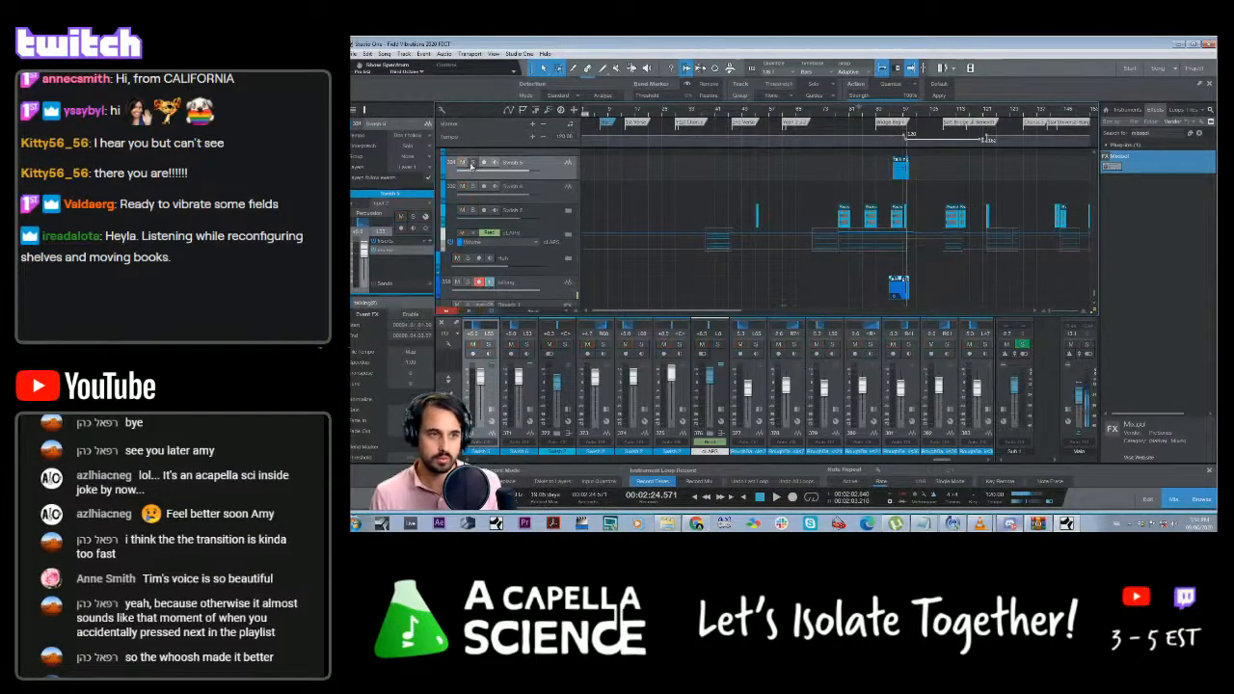
click(472, 161)
click(904, 115)
key(space)
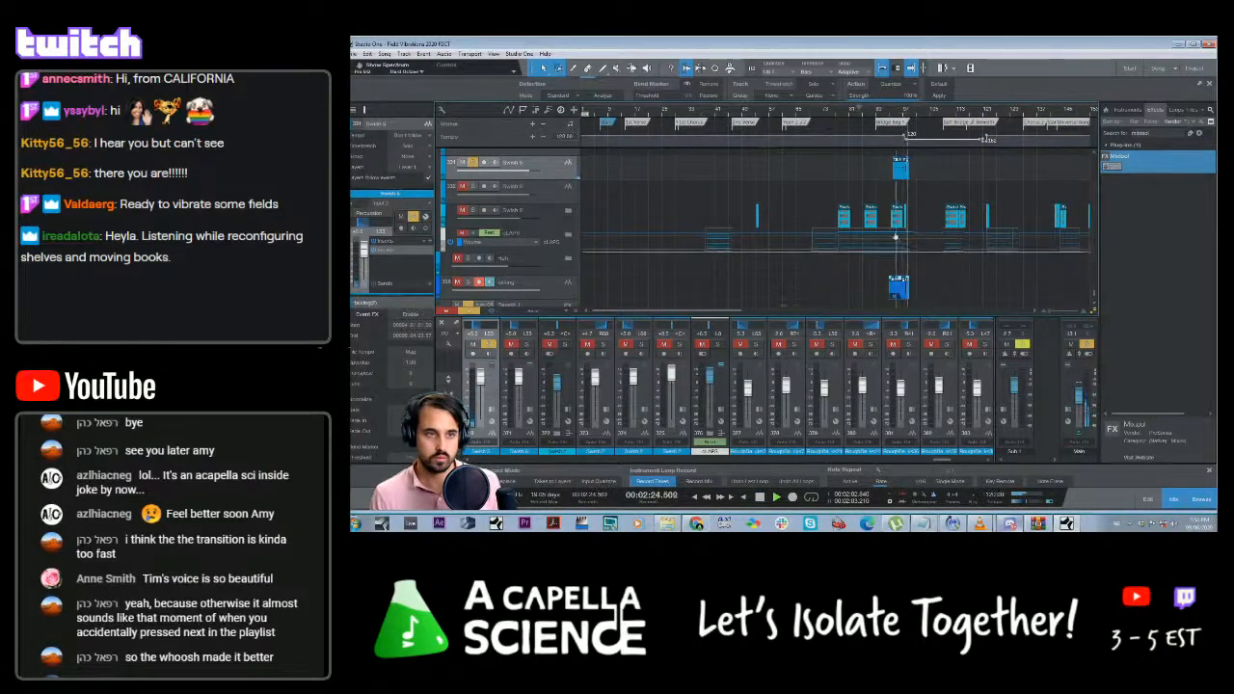
Move the second take up to the empty Sounds 4 track, directly above the first take
scroll(929, 274, up, 1)
scroll(928, 274, down, 1)
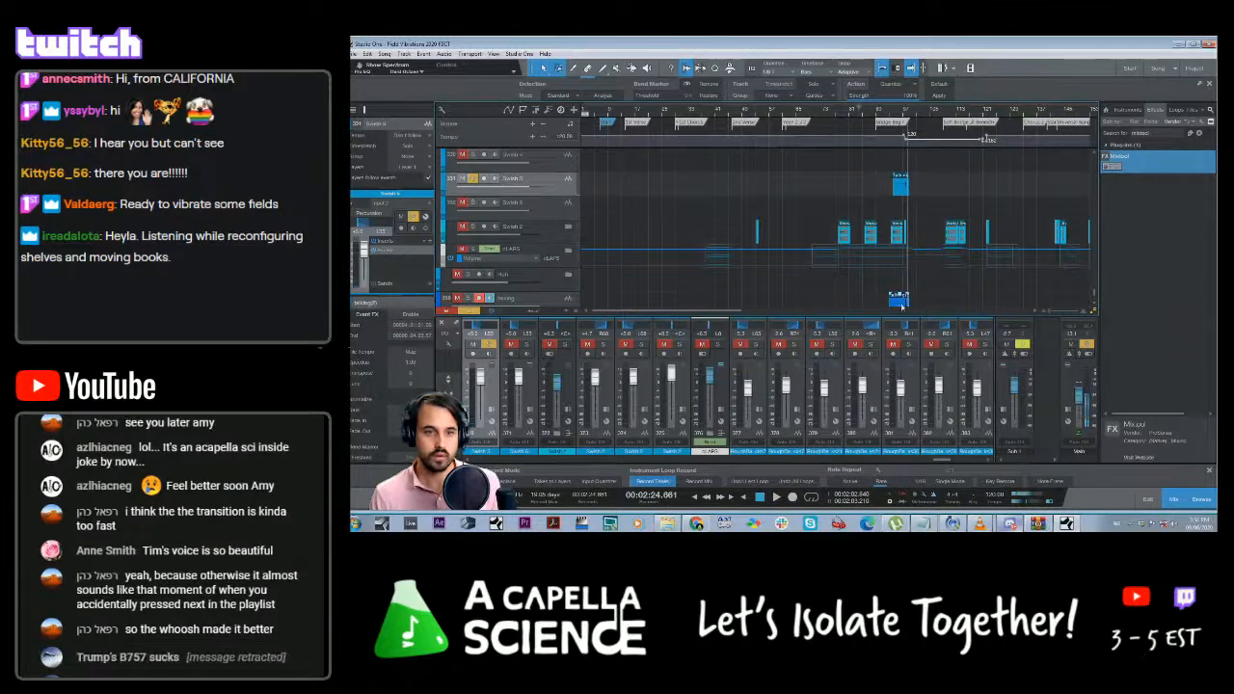
scroll(910, 193, up, 2)
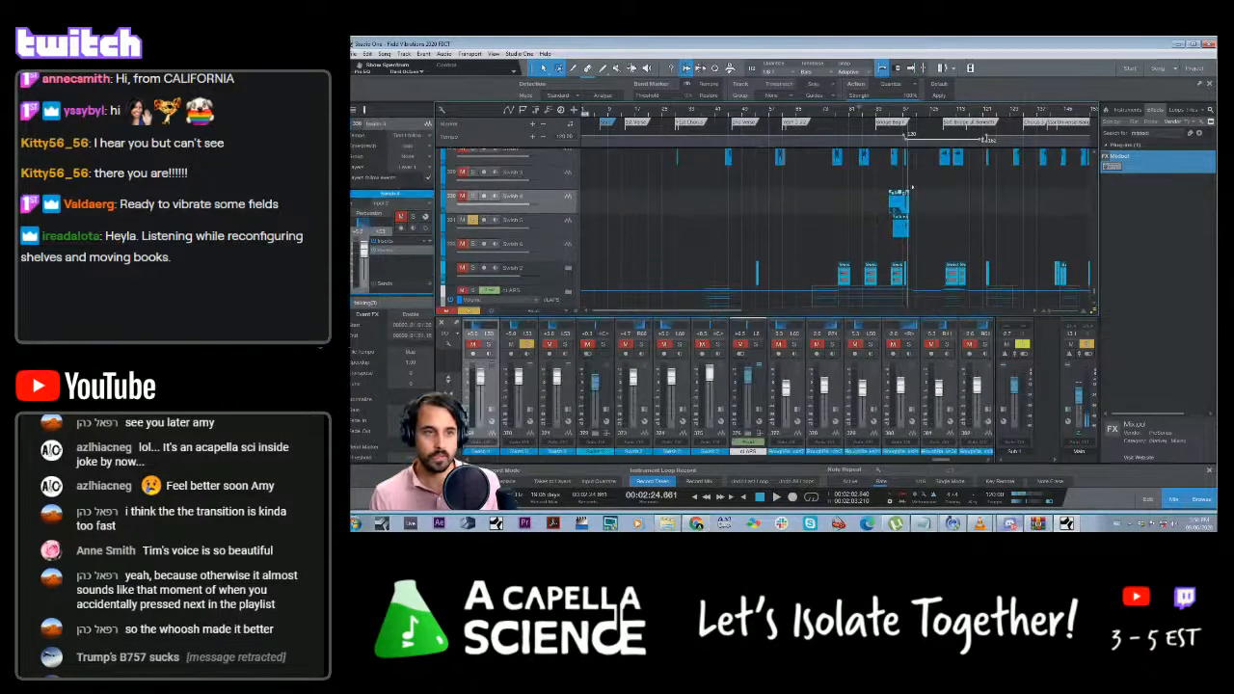
scroll(911, 188, down, 1)
scroll(903, 205, down, 1)
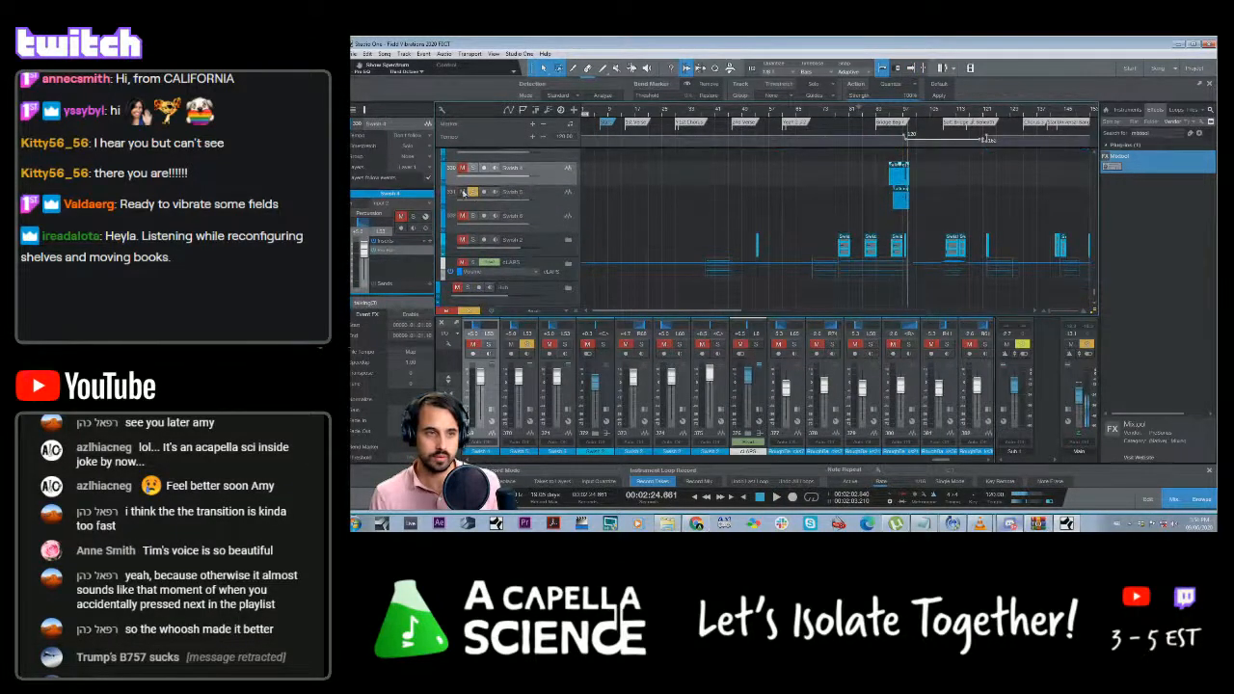
Clear the solo and mute the four added percussion tracks, Sounds 3 through Sounds 6
scroll(906, 164, down, 1)
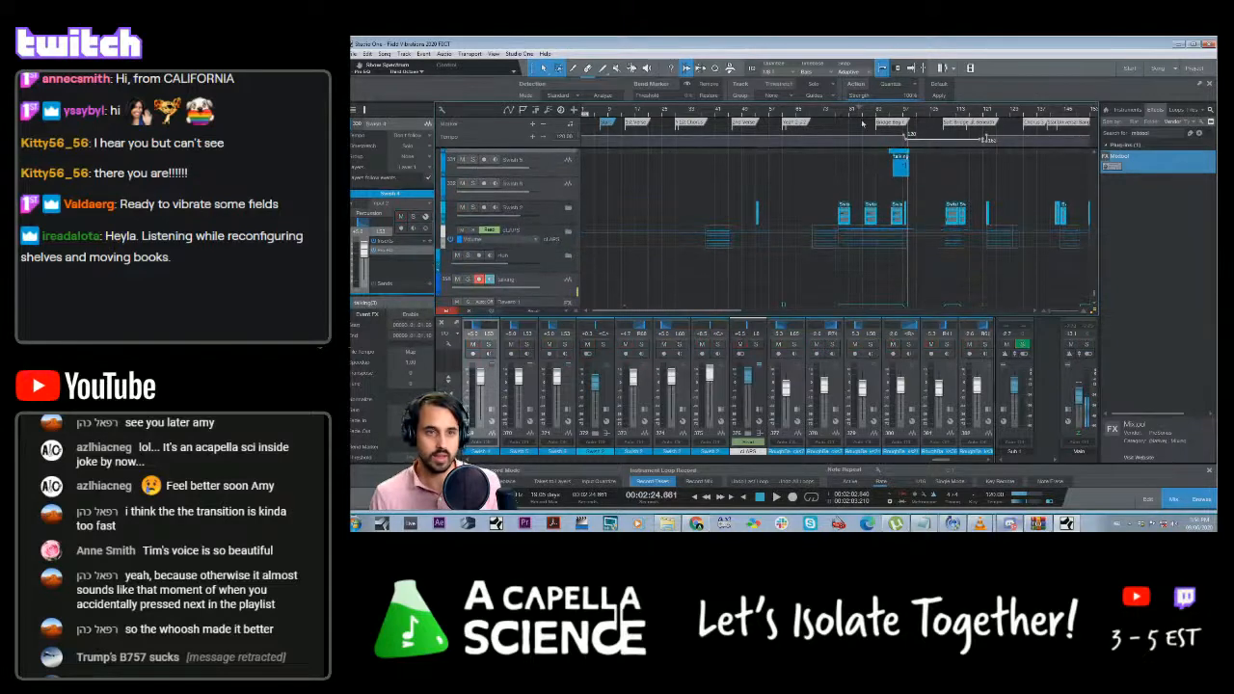
scroll(711, 208, up, 1)
click(541, 174)
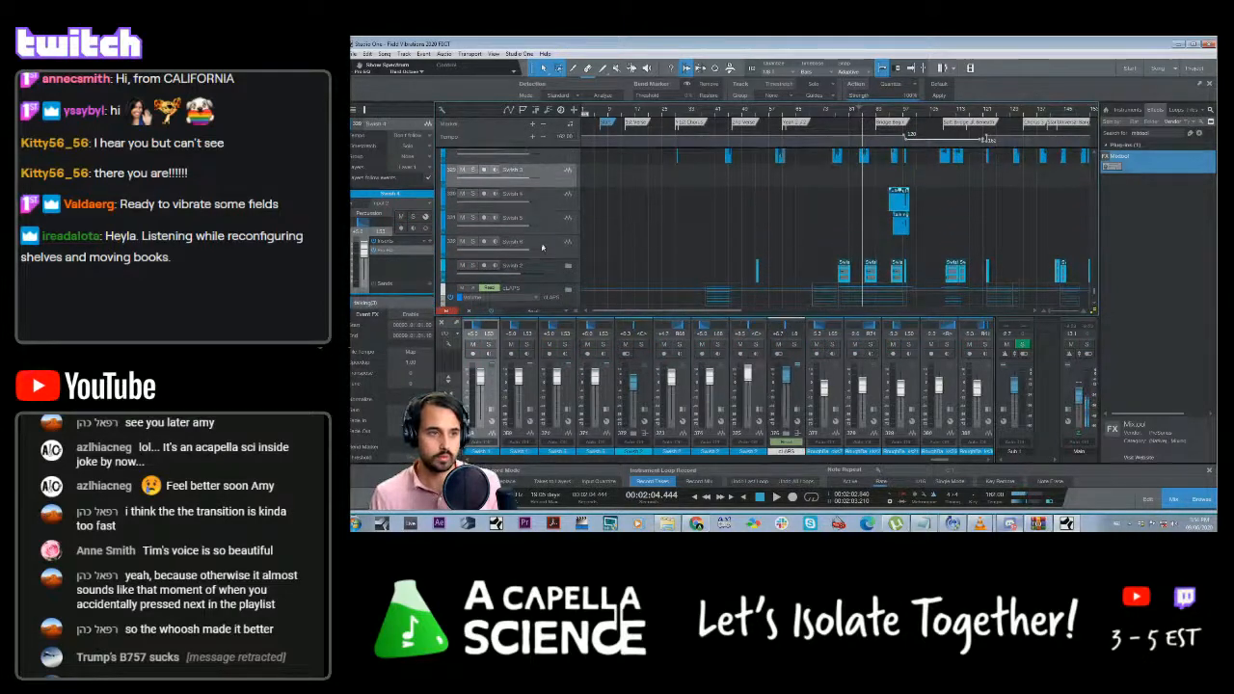
shift+click(534, 243)
click(461, 242)
Record a third take from 2:17.778 through the tempo change and move it to the Sounds 6 track
scroll(644, 242, down, 3)
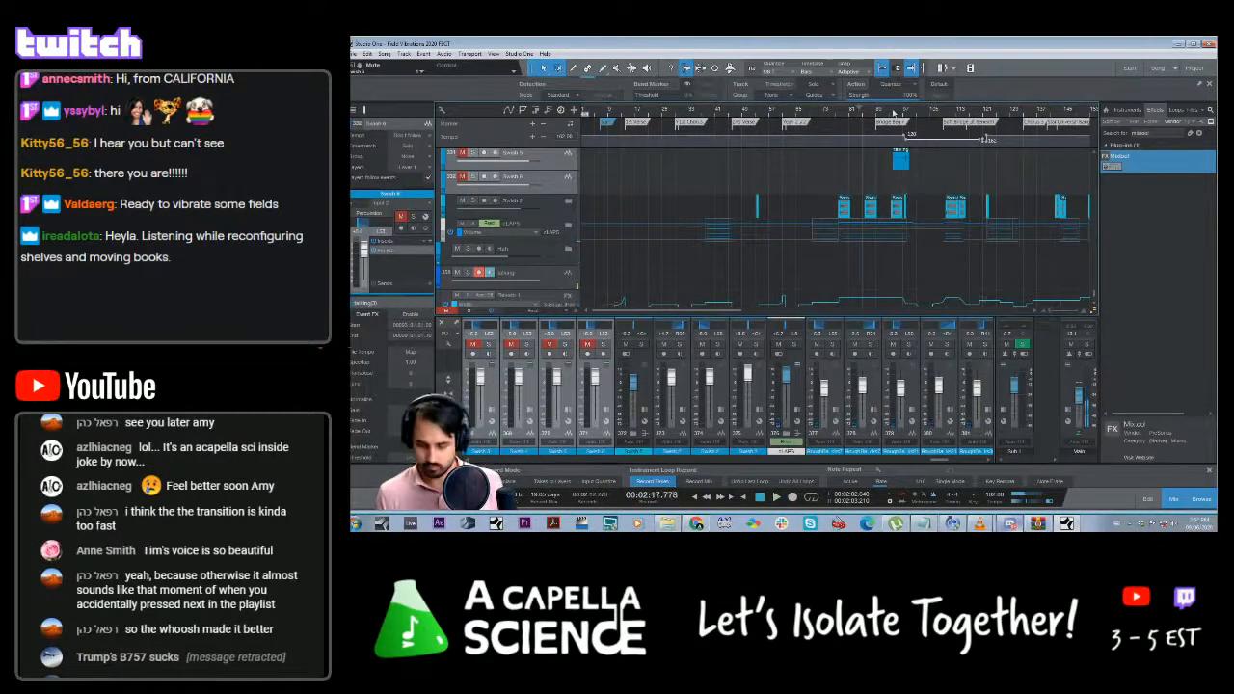
key(space)
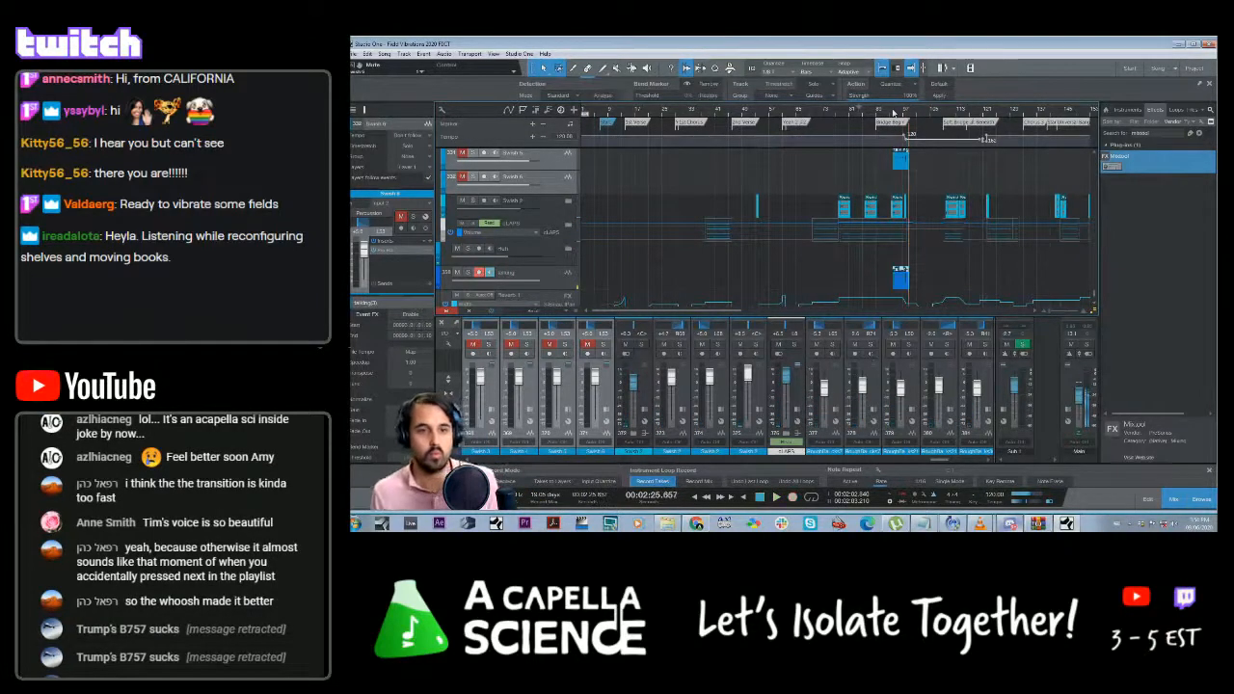
scroll(899, 188, up, 1)
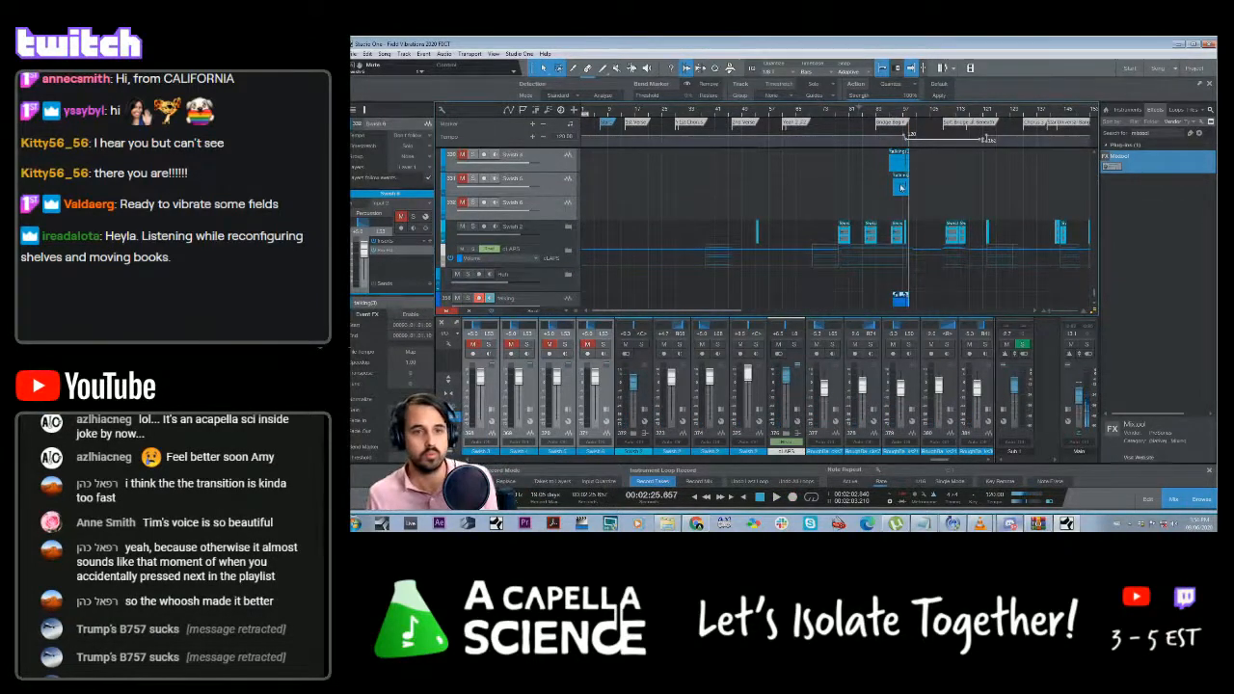
click(899, 299)
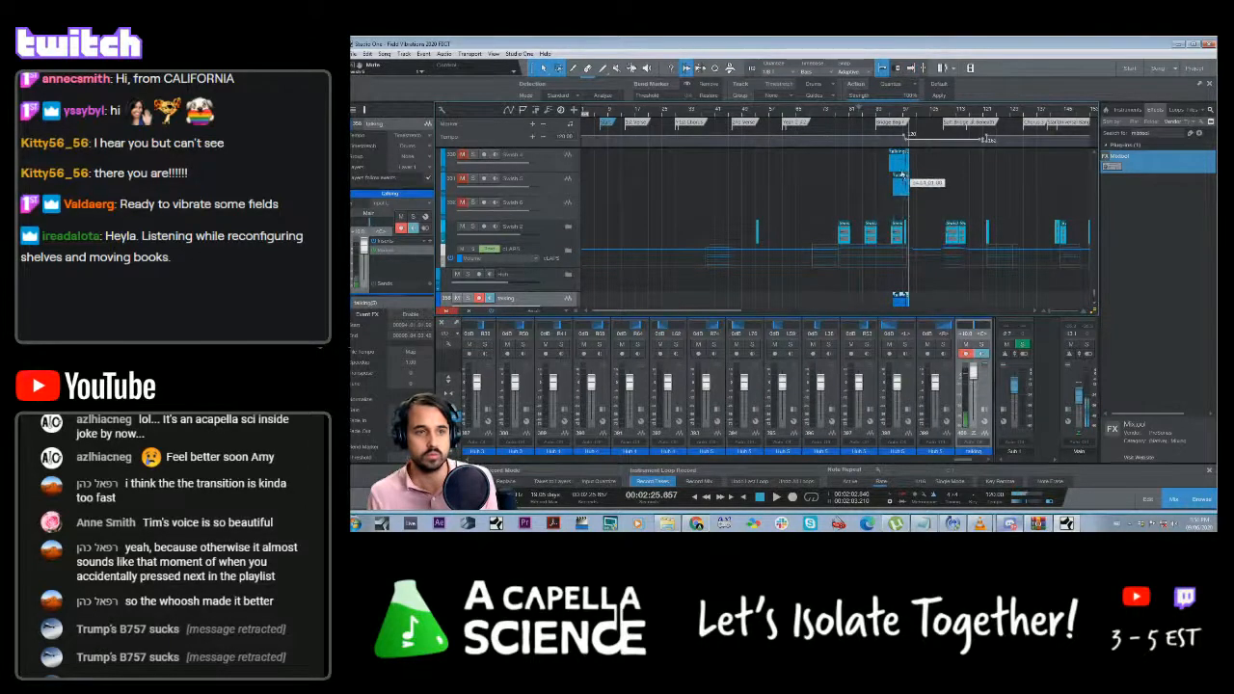
scroll(906, 211, up, 1)
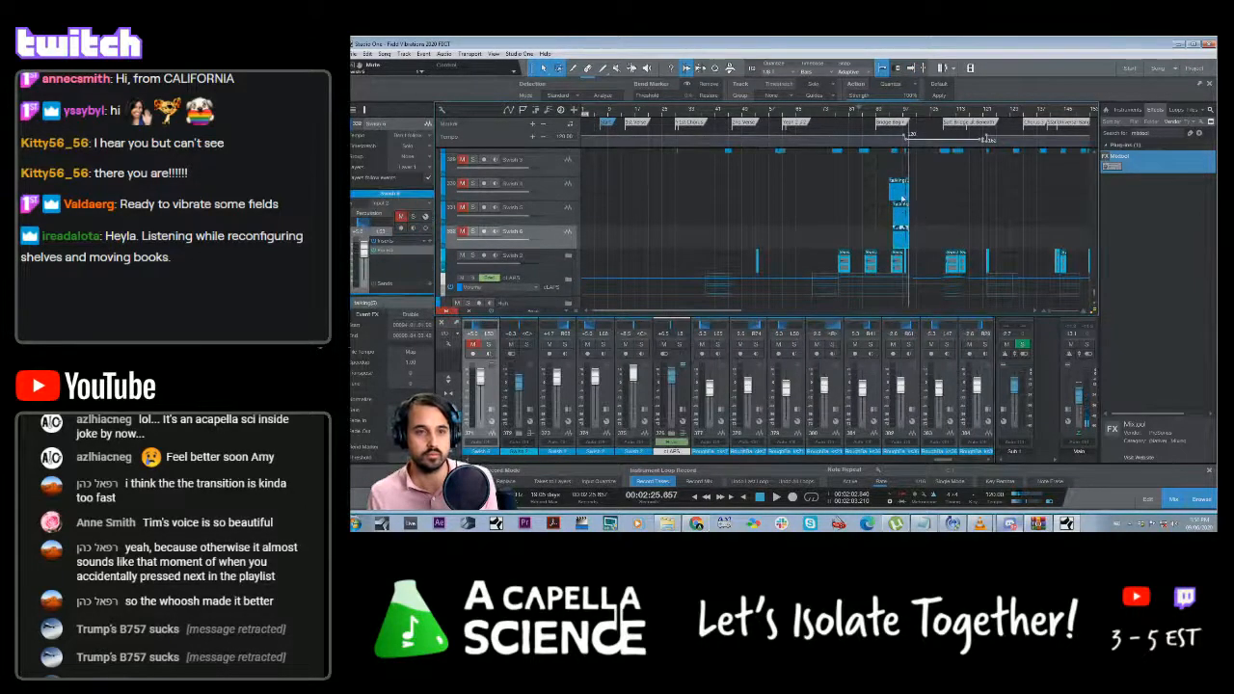
Delete the latest take from the recording track and return the playhead to just before the tempo change
scroll(903, 133, down, 4)
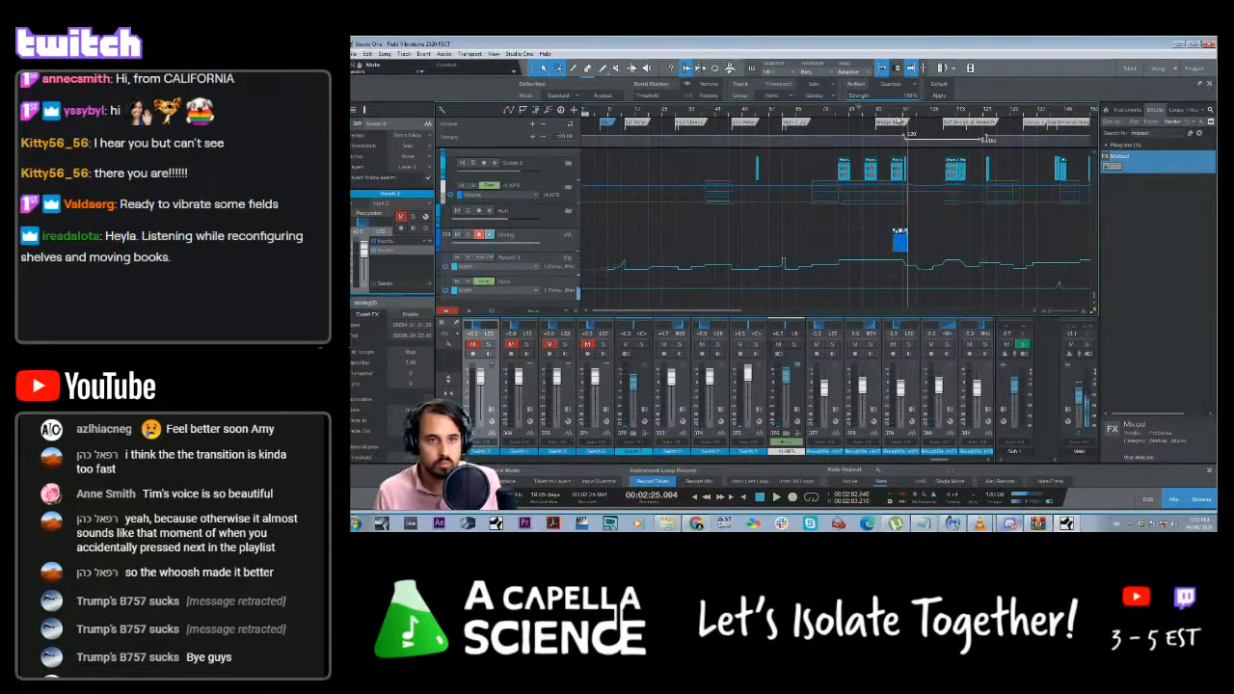
key(Delete)
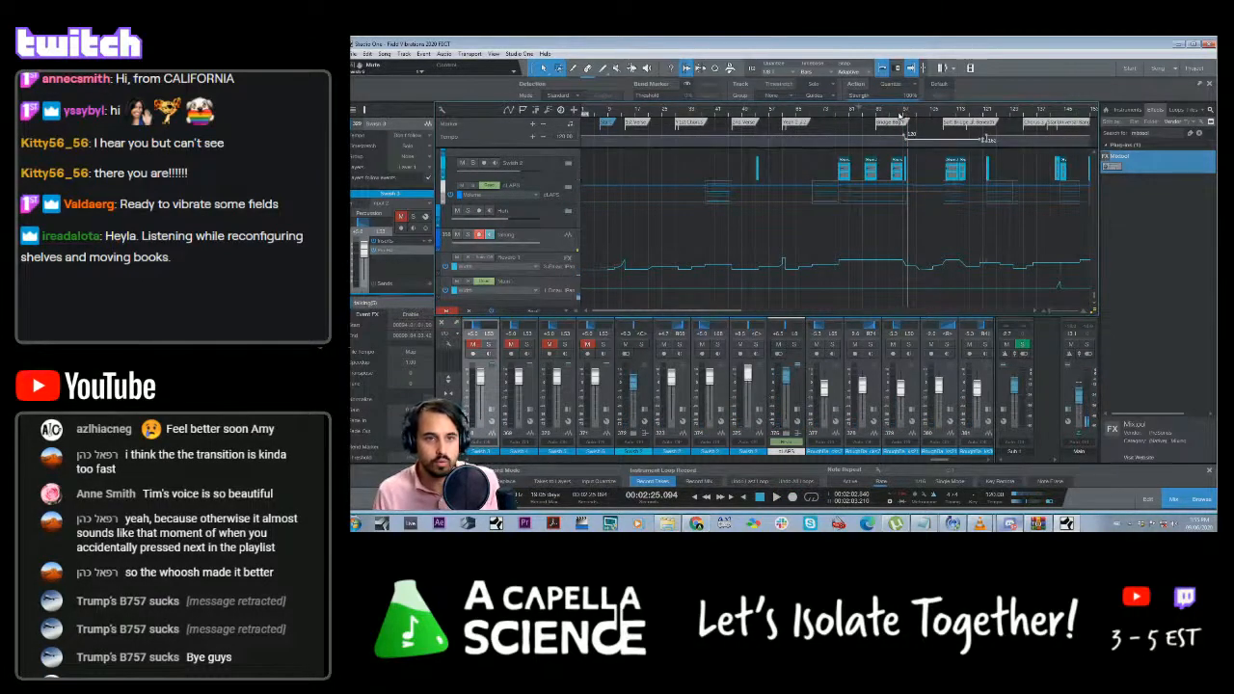
click(899, 117)
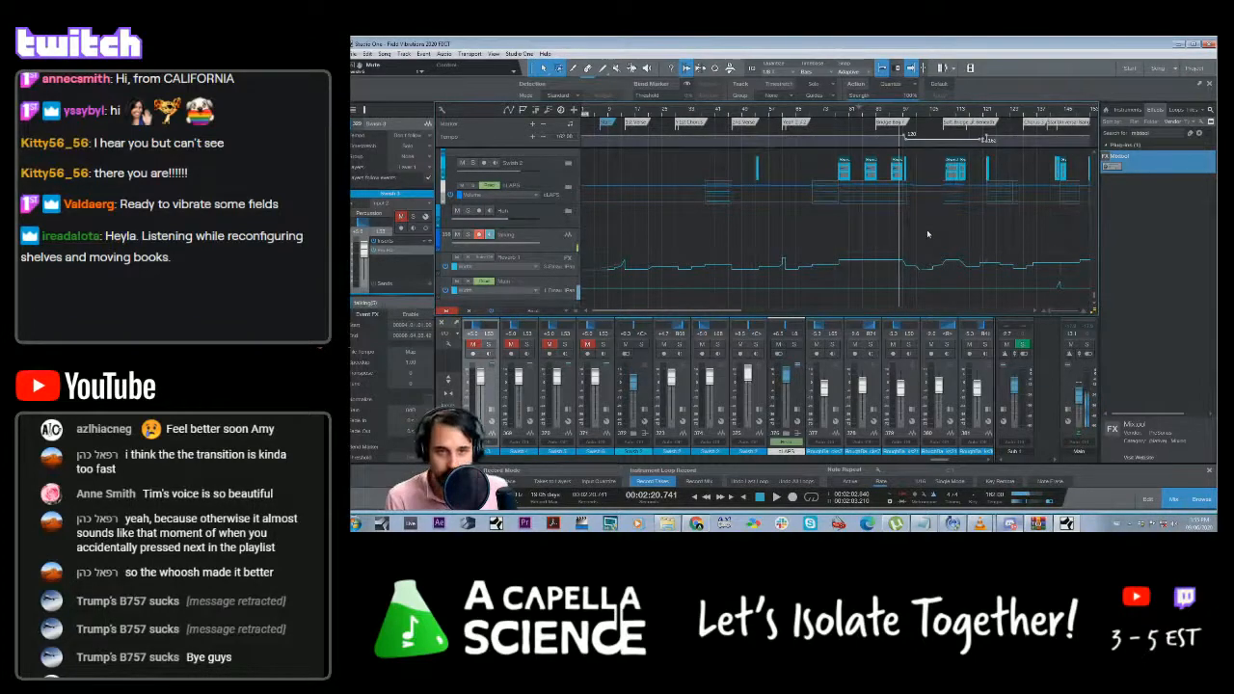
key(space)
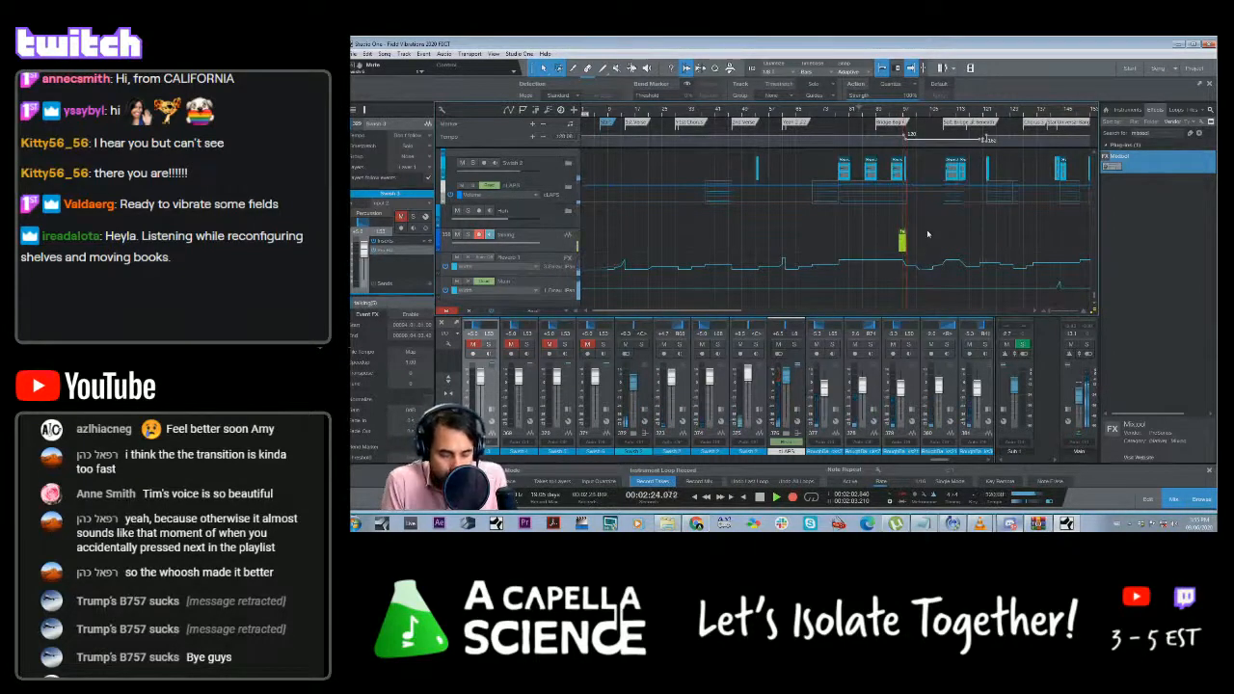
key(space)
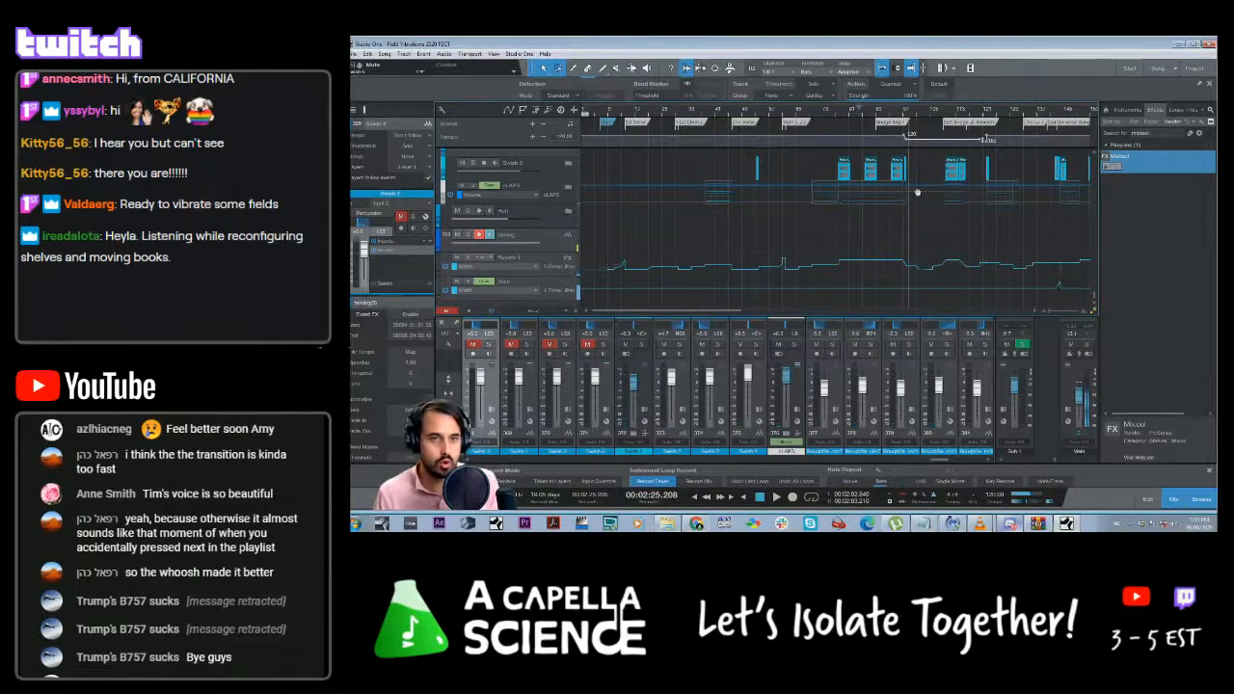
click(905, 117)
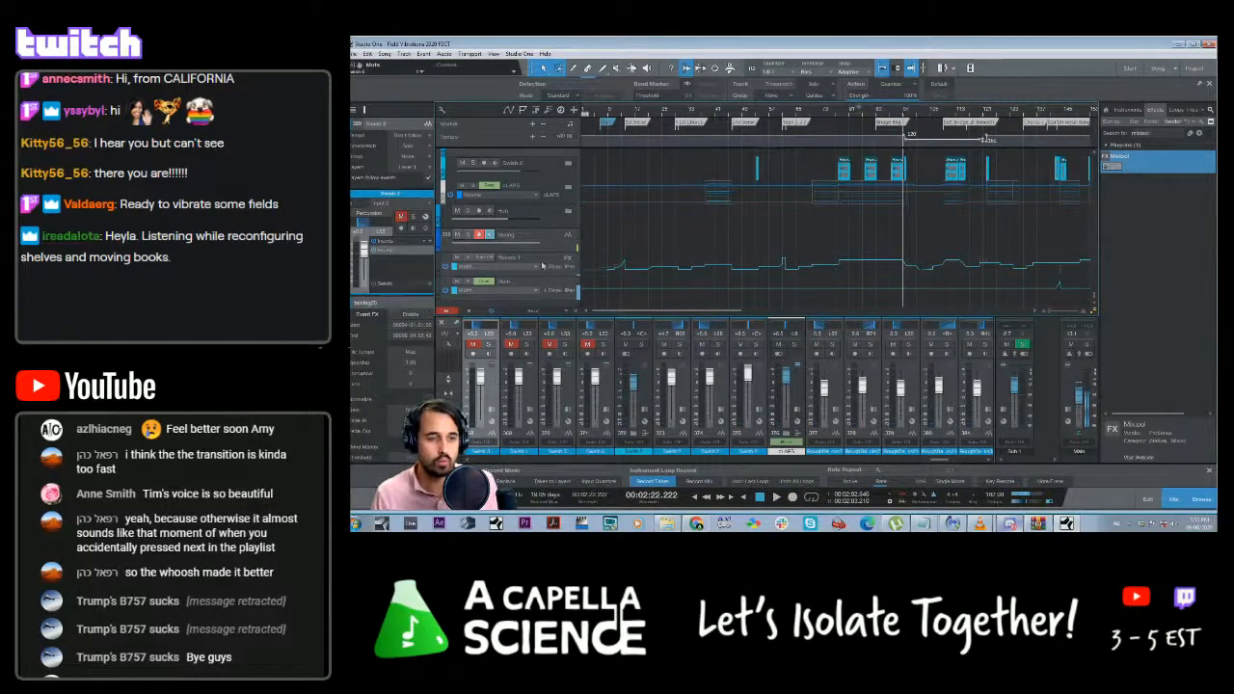
key(KP_Multiply)
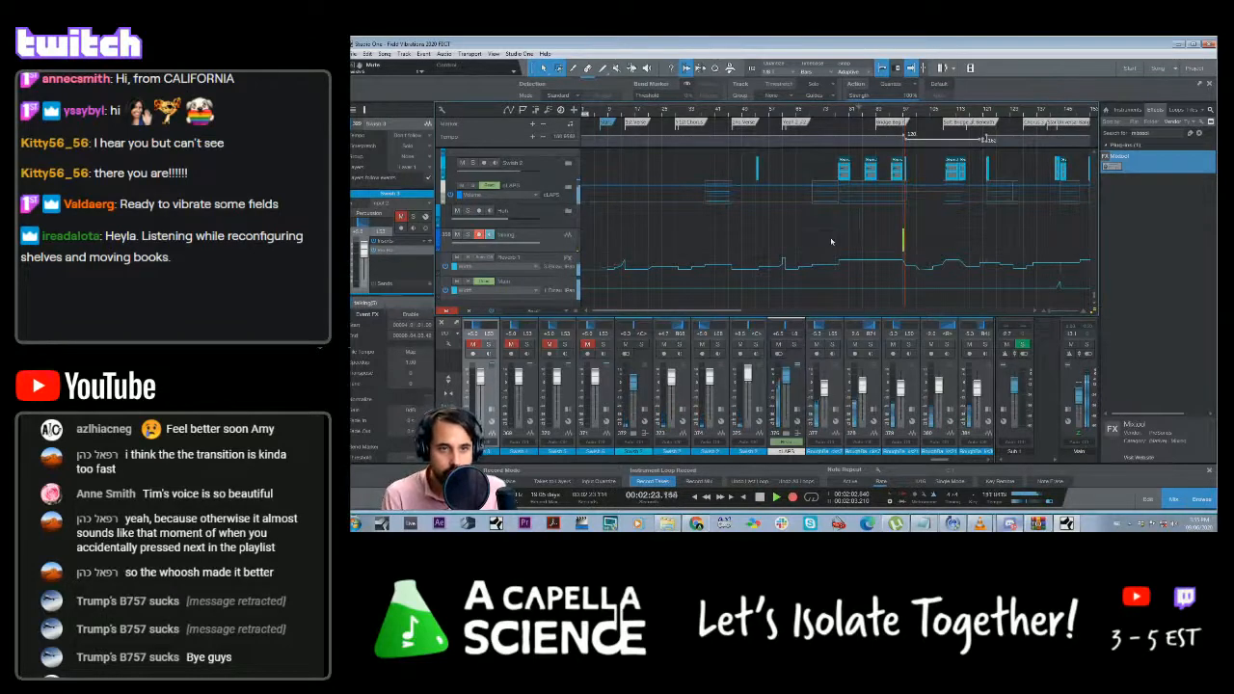
key(space)
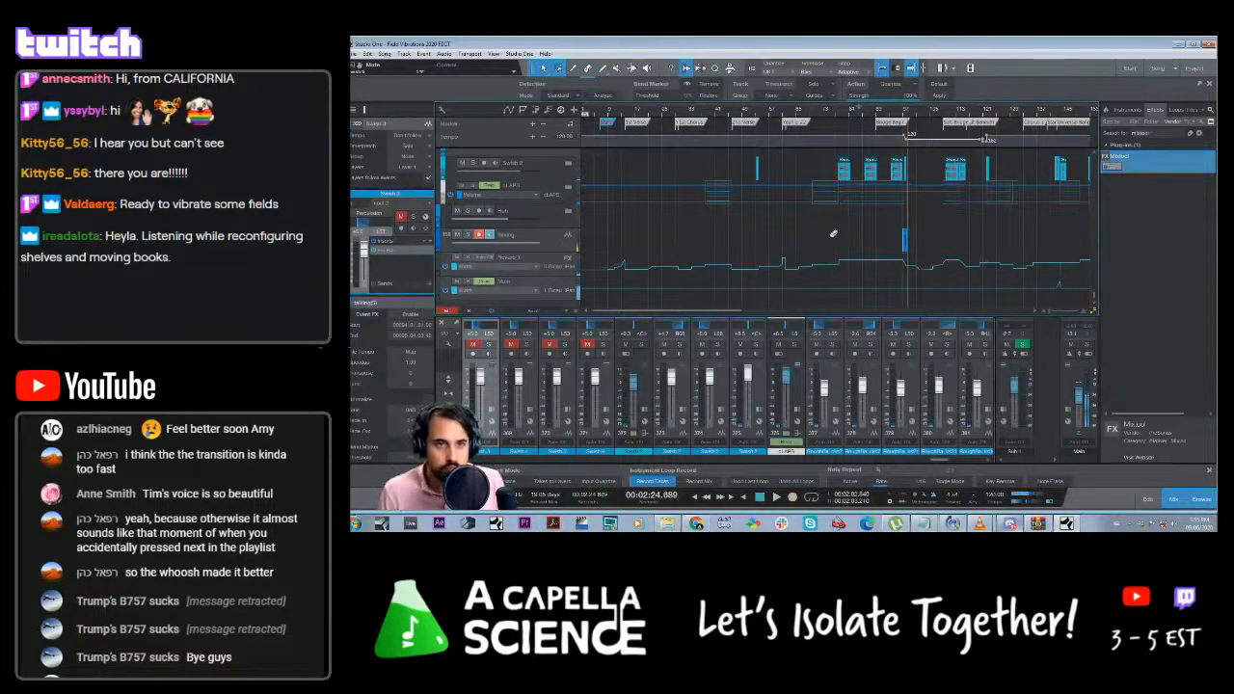
key(ctrl+z)
Record a new take across the bridge transition and move the clip to the empty muted track beneath the three earlier takes
click(900, 116)
key(KP_Multiply)
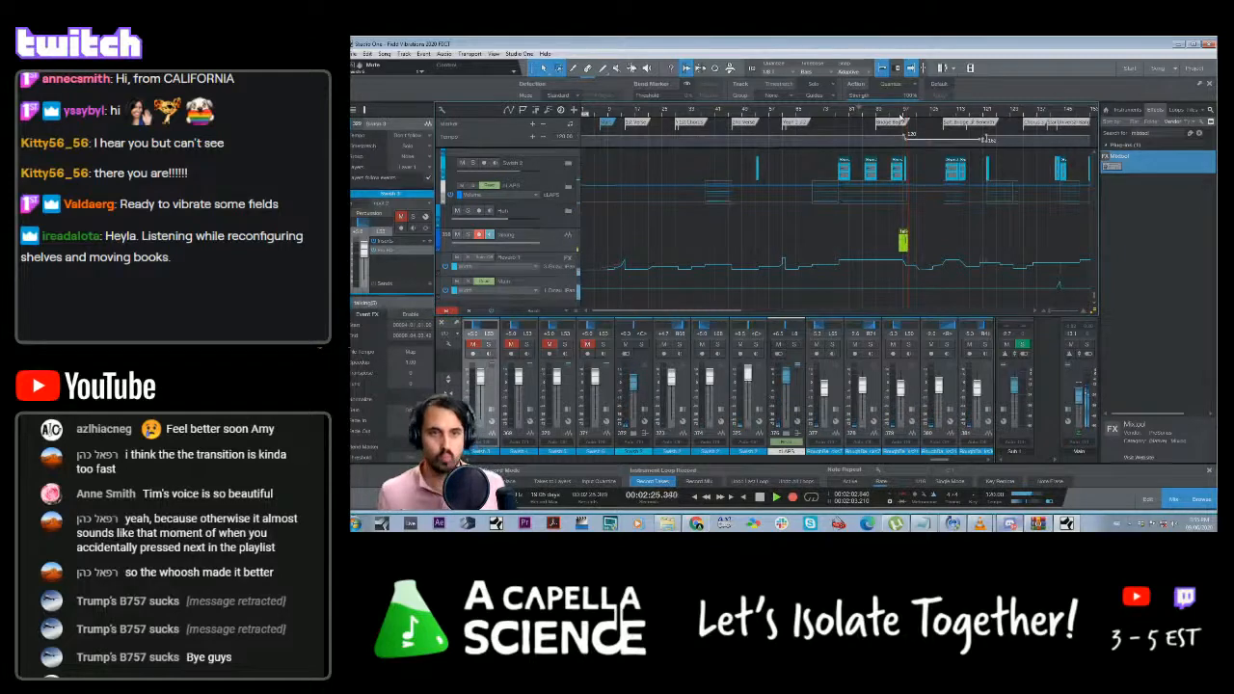
key(space)
scroll(952, 218, up, 1)
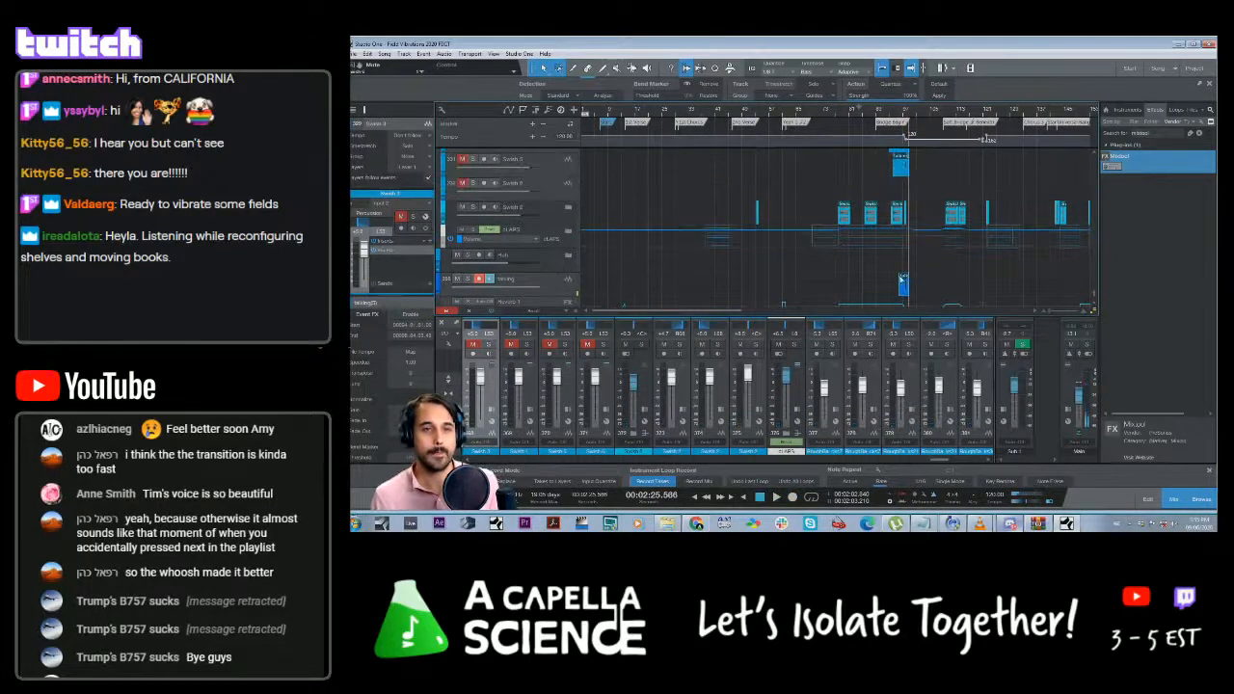
drag(904, 289, 908, 195)
scroll(918, 220, up, 1)
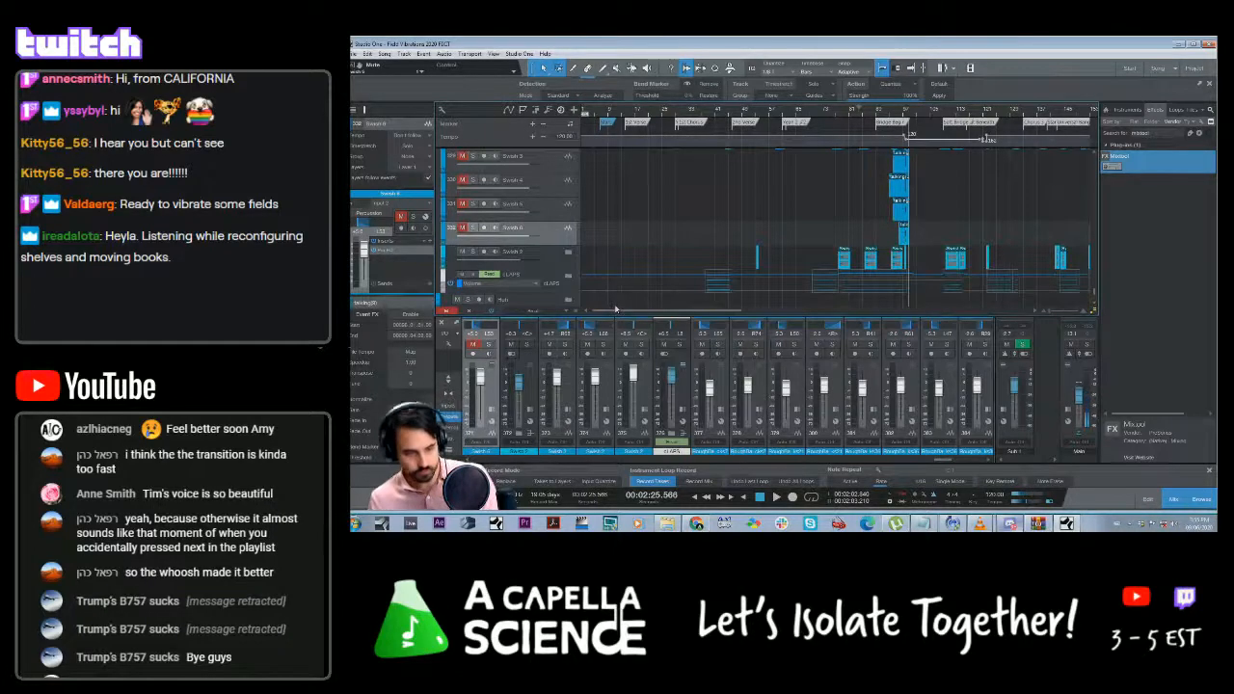
Trim the starts of the first two recorded takes to just before their sound at the tempo change
key(F3)
scroll(886, 257, up, 1)
scroll(897, 270, down, 1)
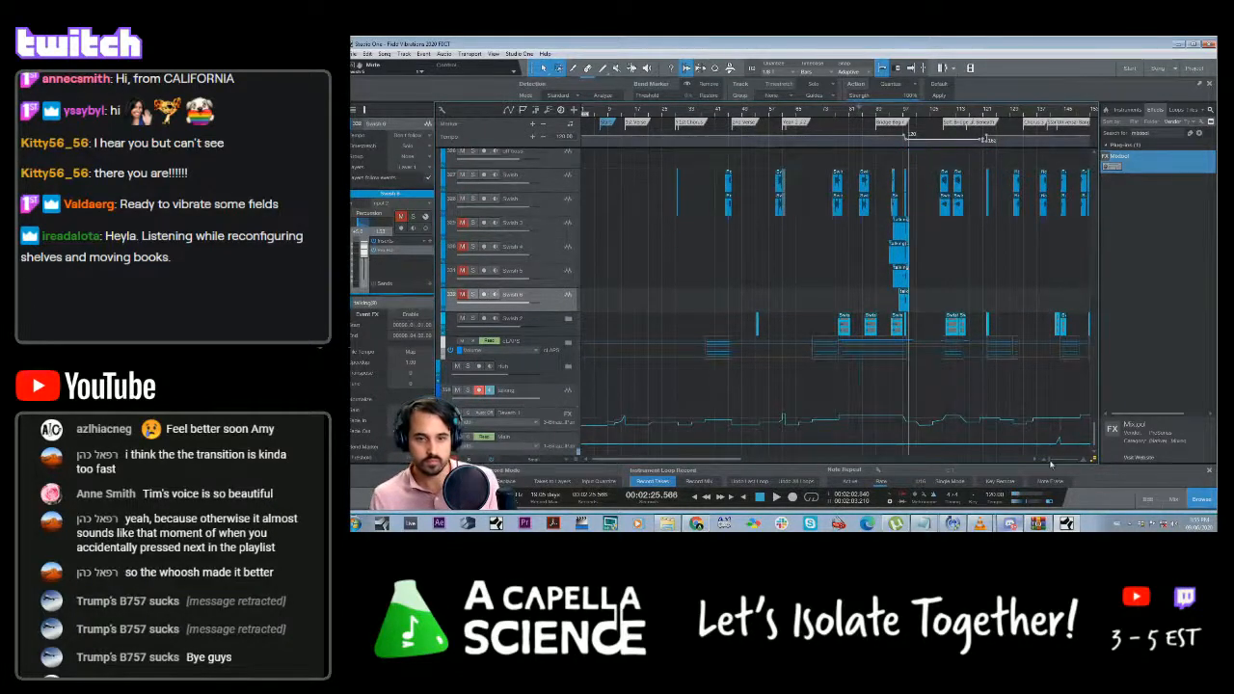
drag(1051, 464, 1058, 462)
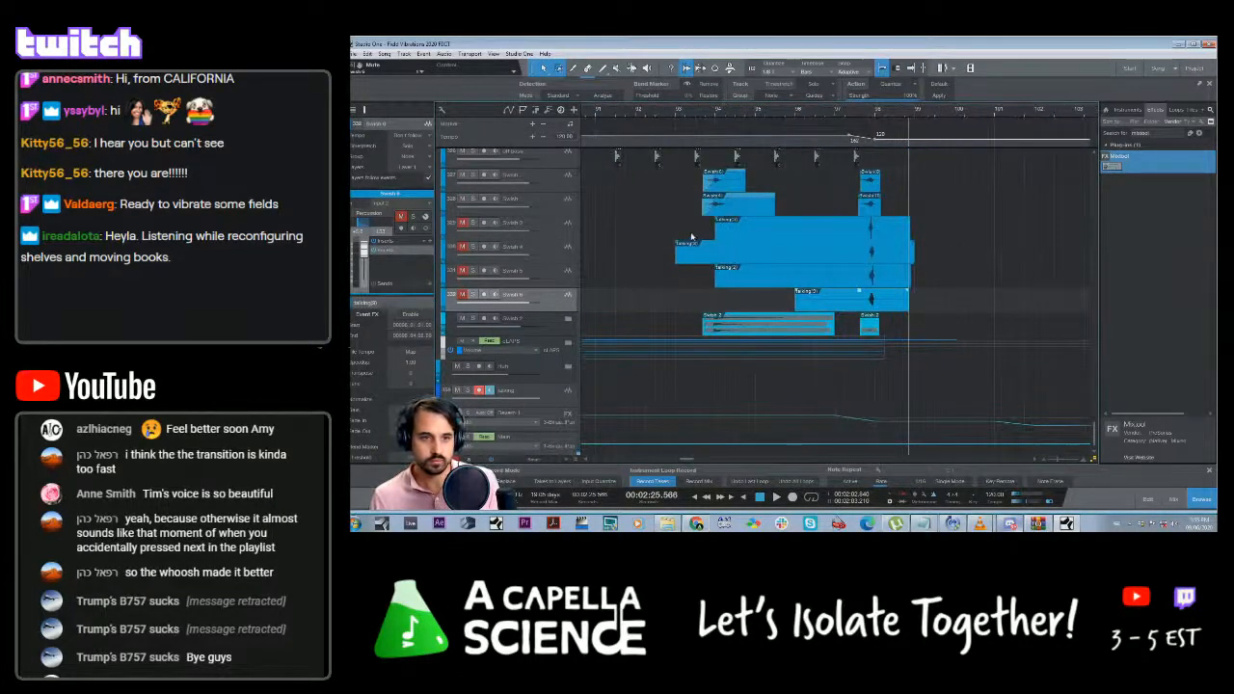
drag(665, 224, 796, 240)
drag(715, 233, 858, 233)
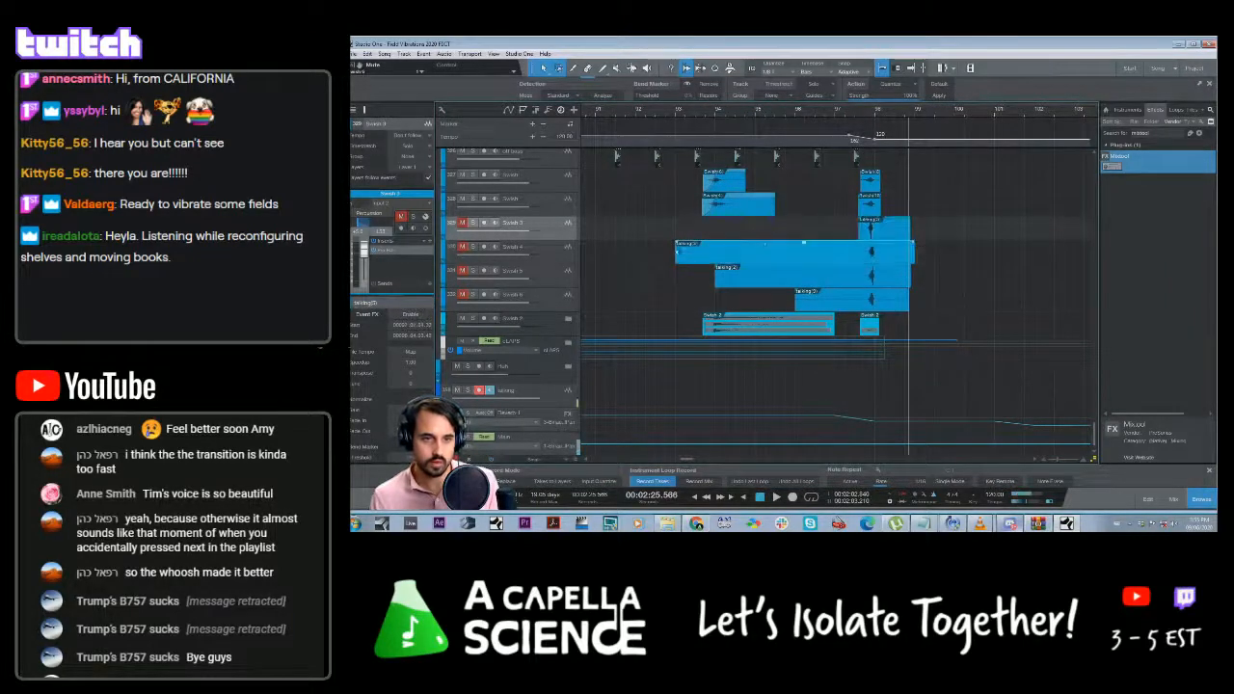
drag(678, 251, 854, 250)
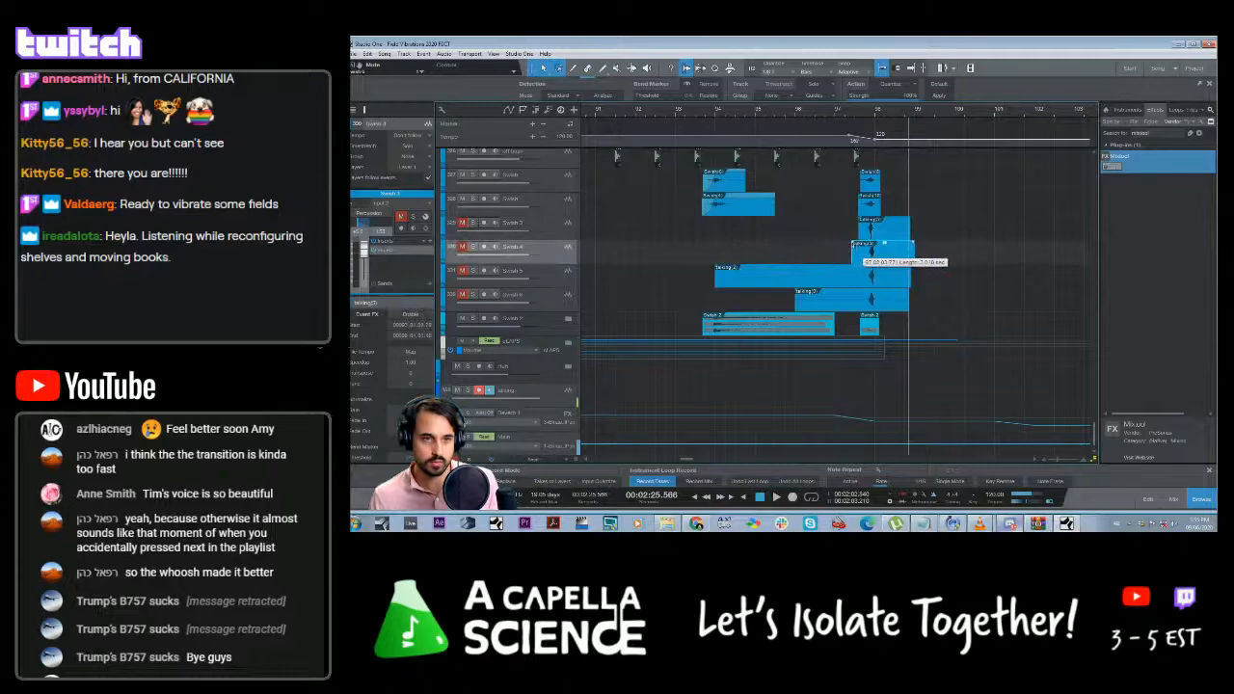
Split the lower recorded takes just before their sound at 2:23.085 and delete the excess audio before the cut
click(865, 109)
drag(696, 277, 835, 300)
click(858, 117)
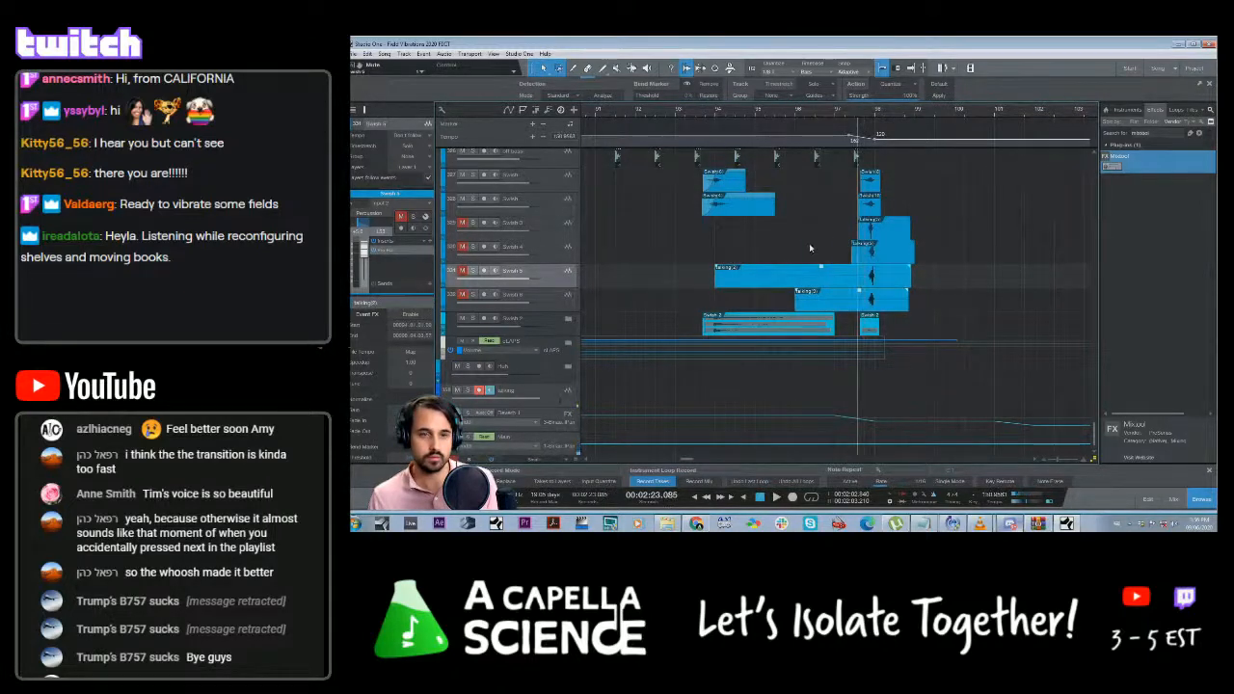
drag(803, 240, 858, 312)
key(alt+x)
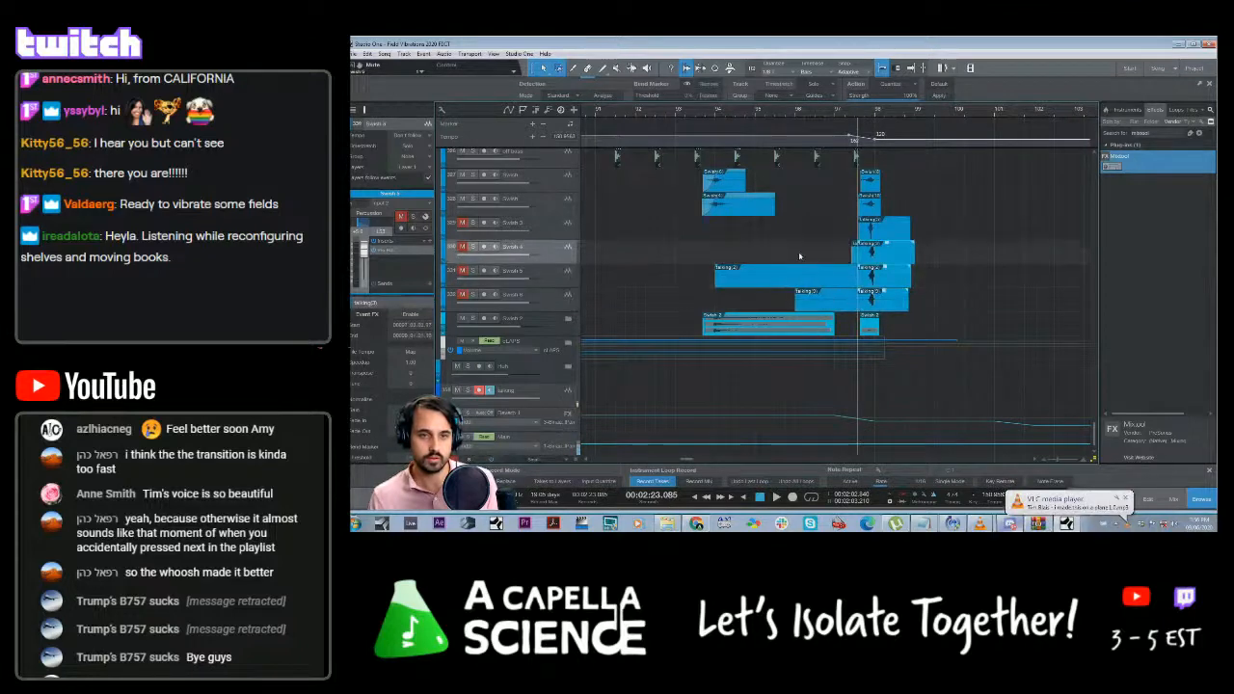
drag(796, 242, 855, 309)
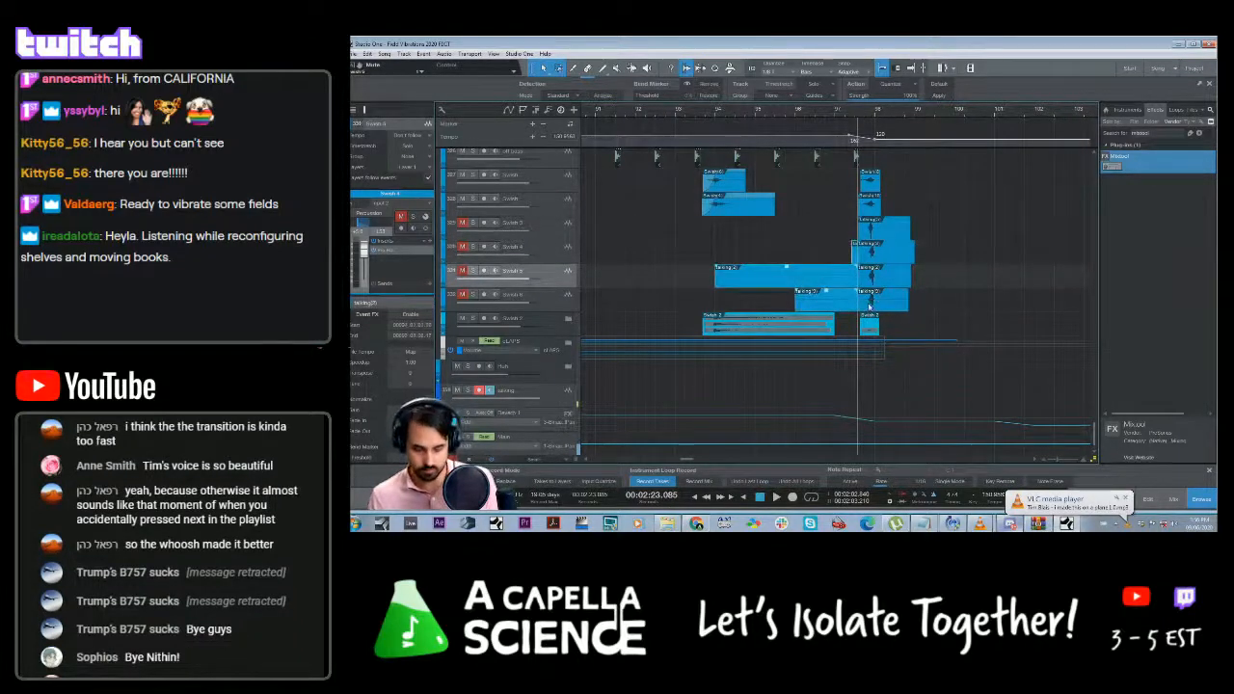
key(Delete)
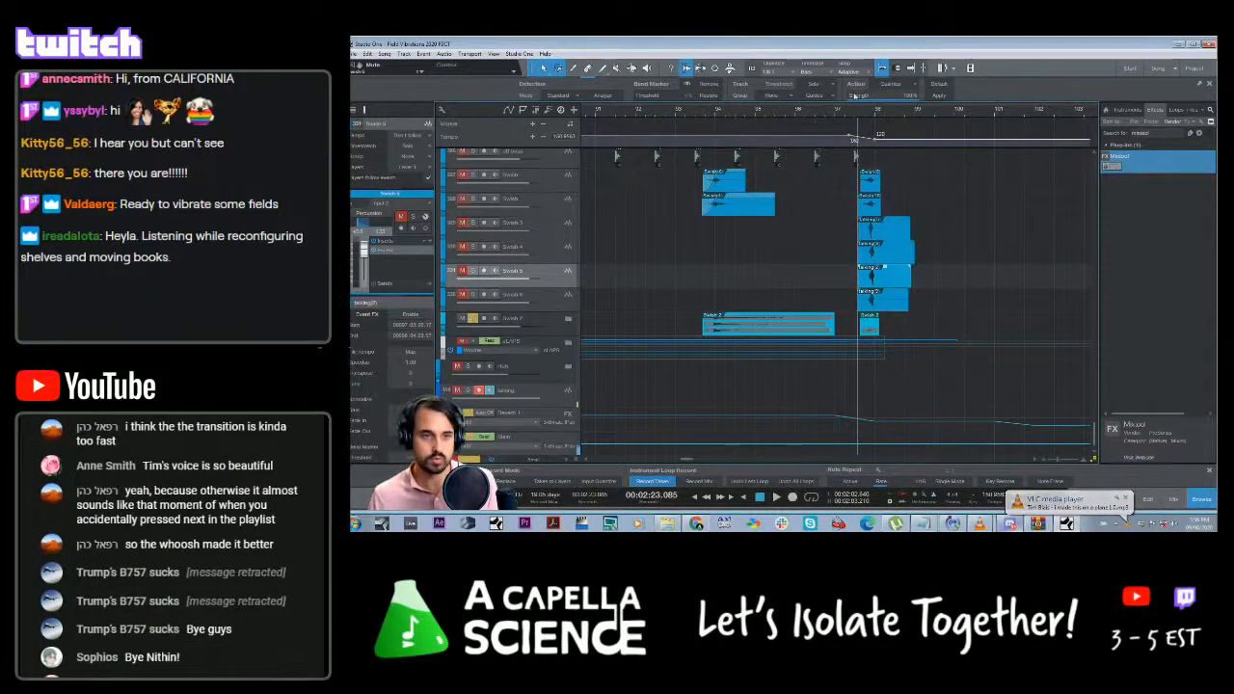
Play back the transition at the tempo change with the folder track below the takes soloed
key(space)
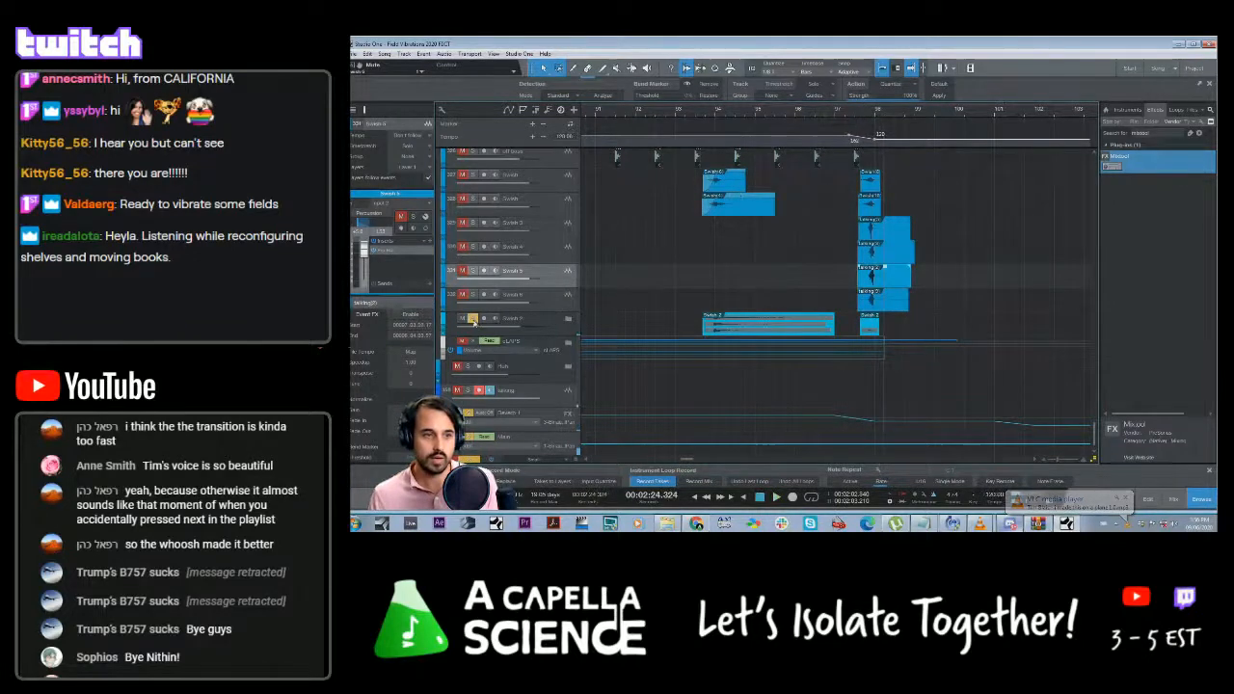
click(869, 116)
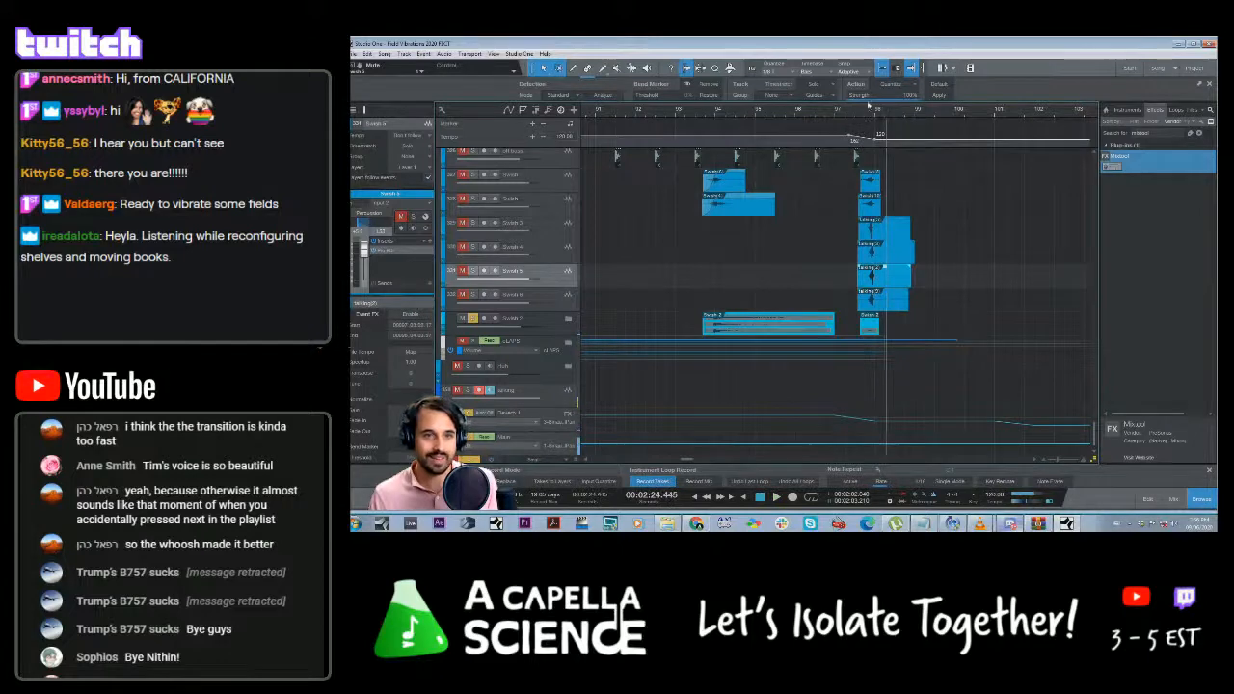
click(856, 114)
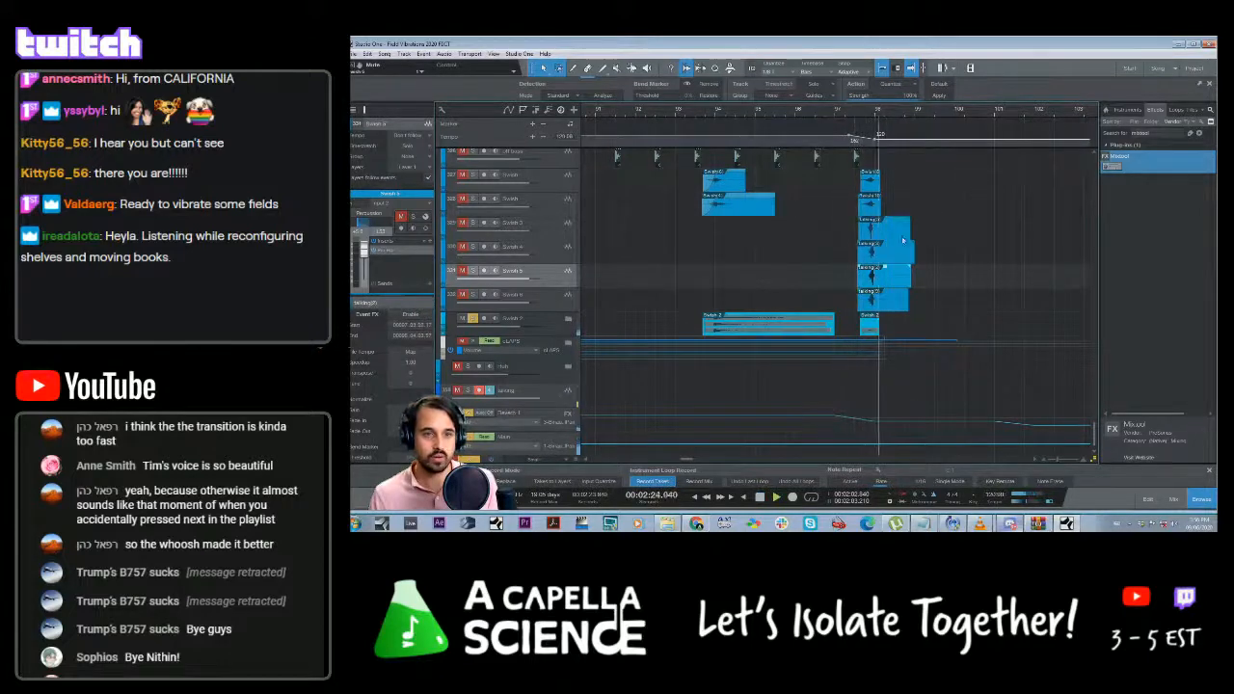
key(space)
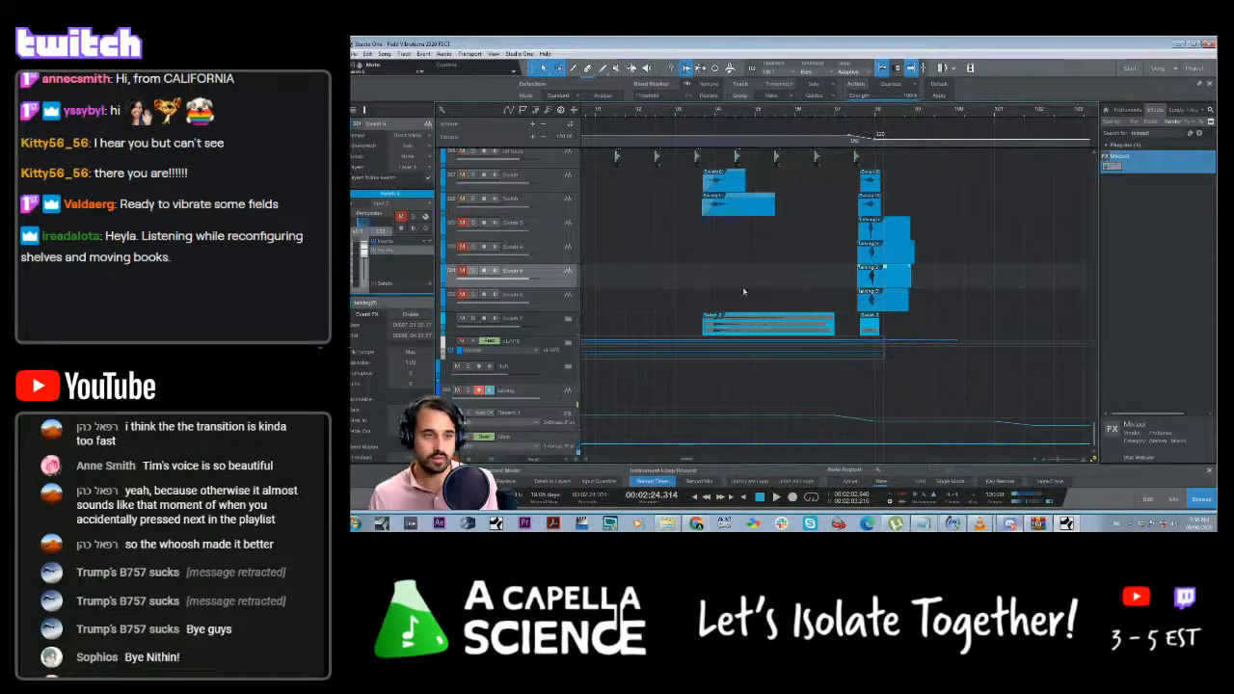
Audition the fourth recorded take in solo across the transition, starting at 2:22.969
scroll(752, 292, up, 1)
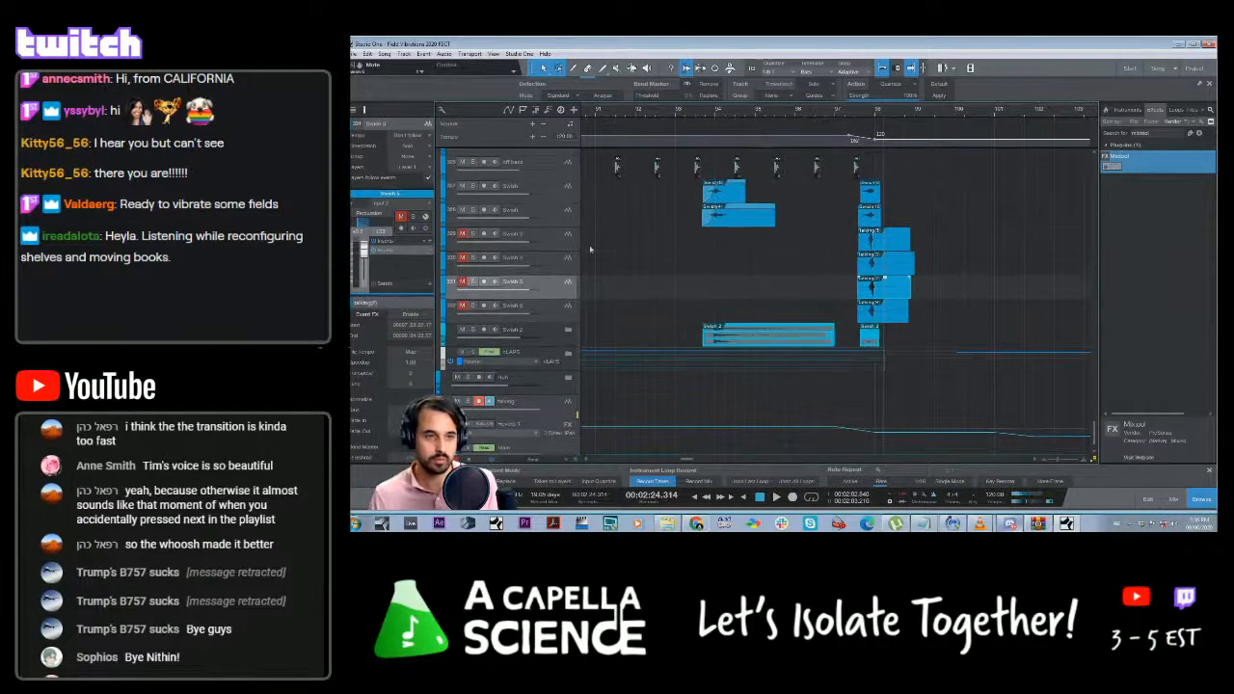
click(871, 115)
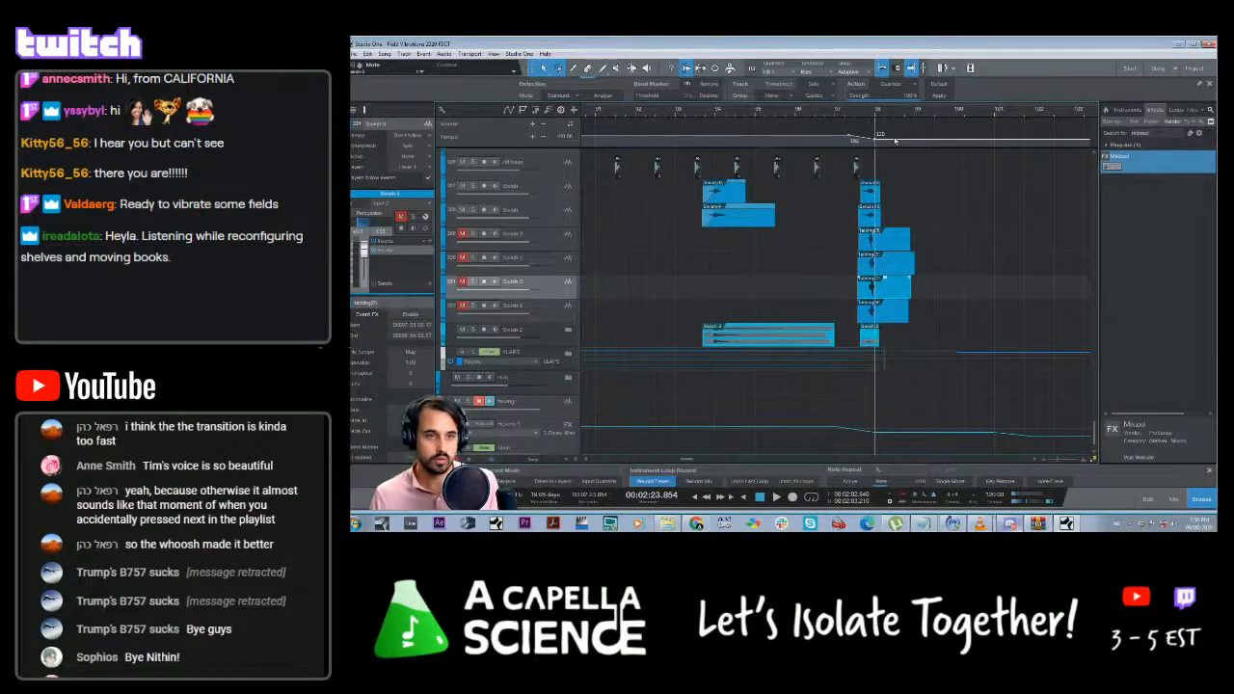
click(856, 115)
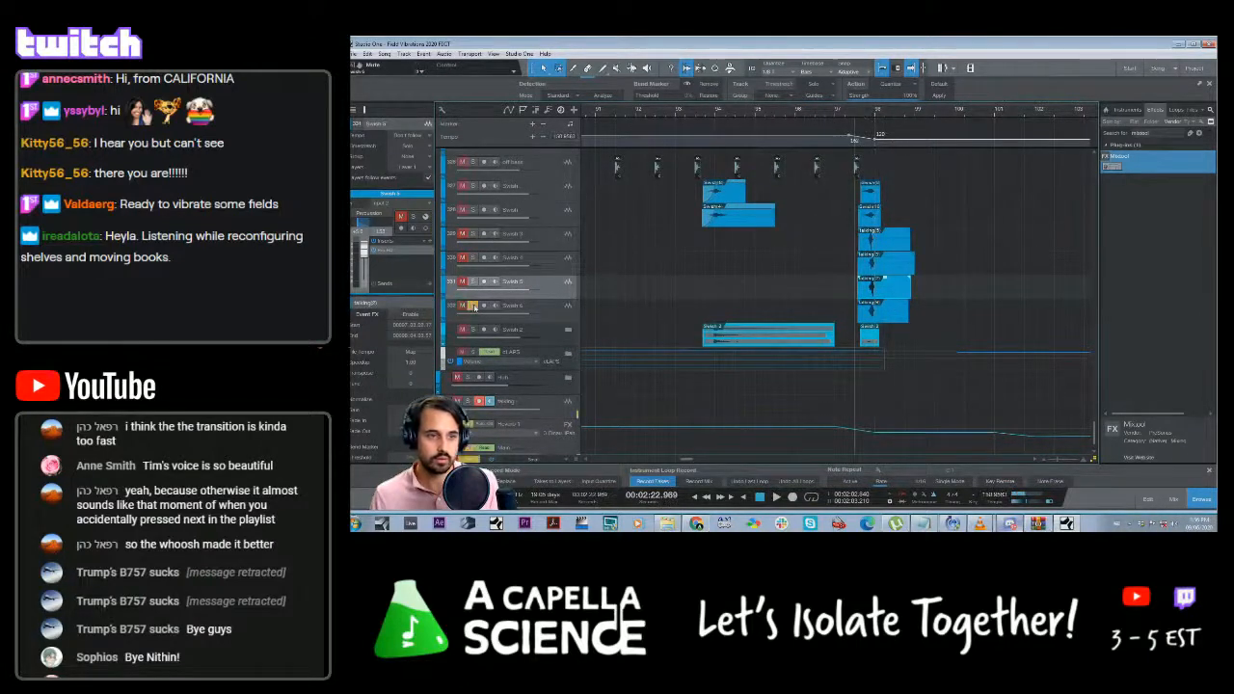
key(space)
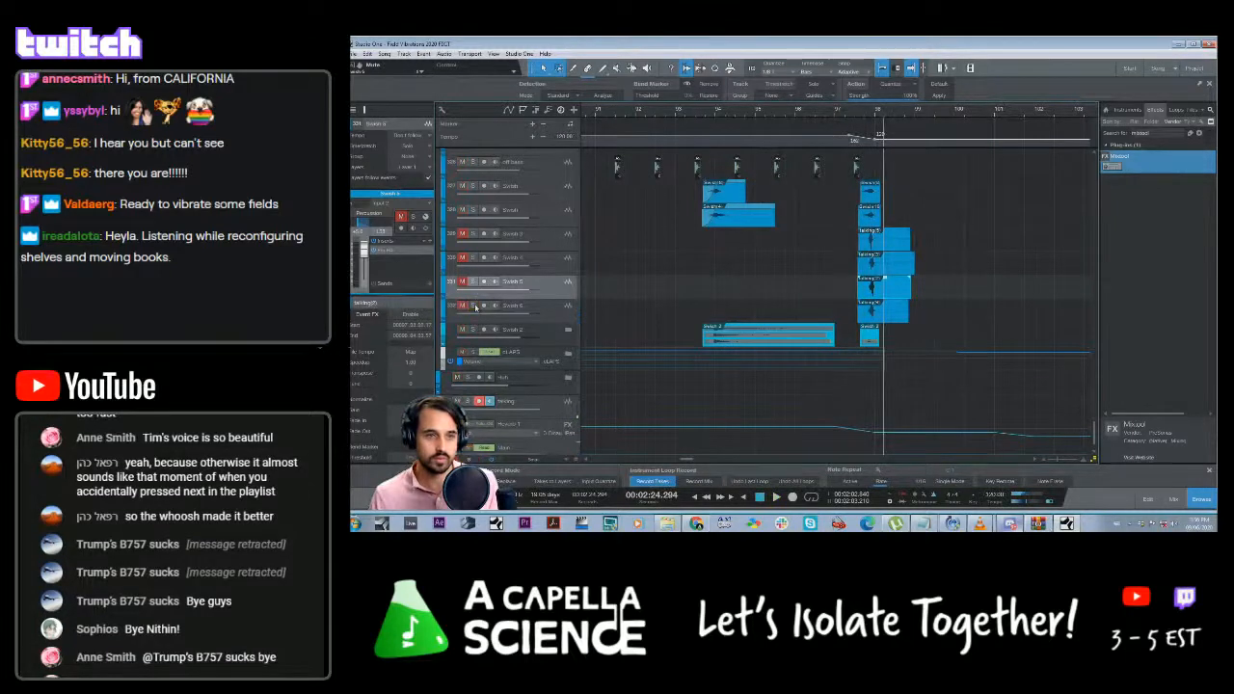
Unmute the four recorded take tracks together and set the playback position just before the transition
click(547, 248)
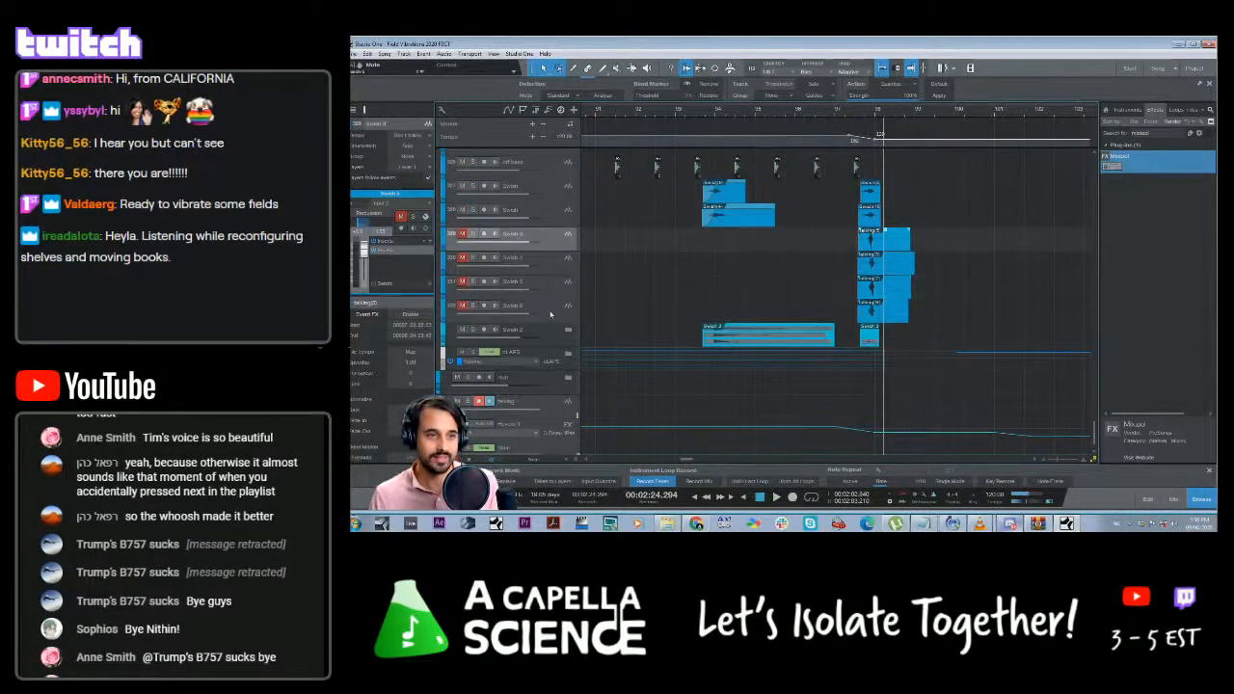
shift+click(550, 314)
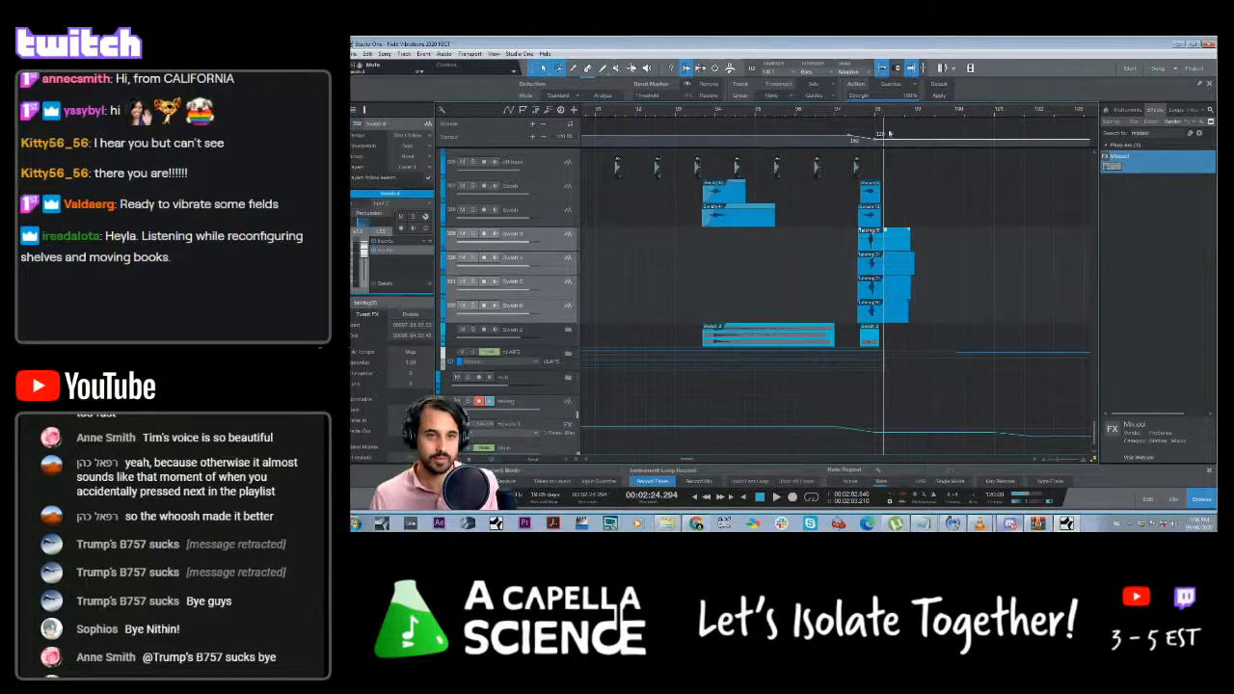
click(865, 111)
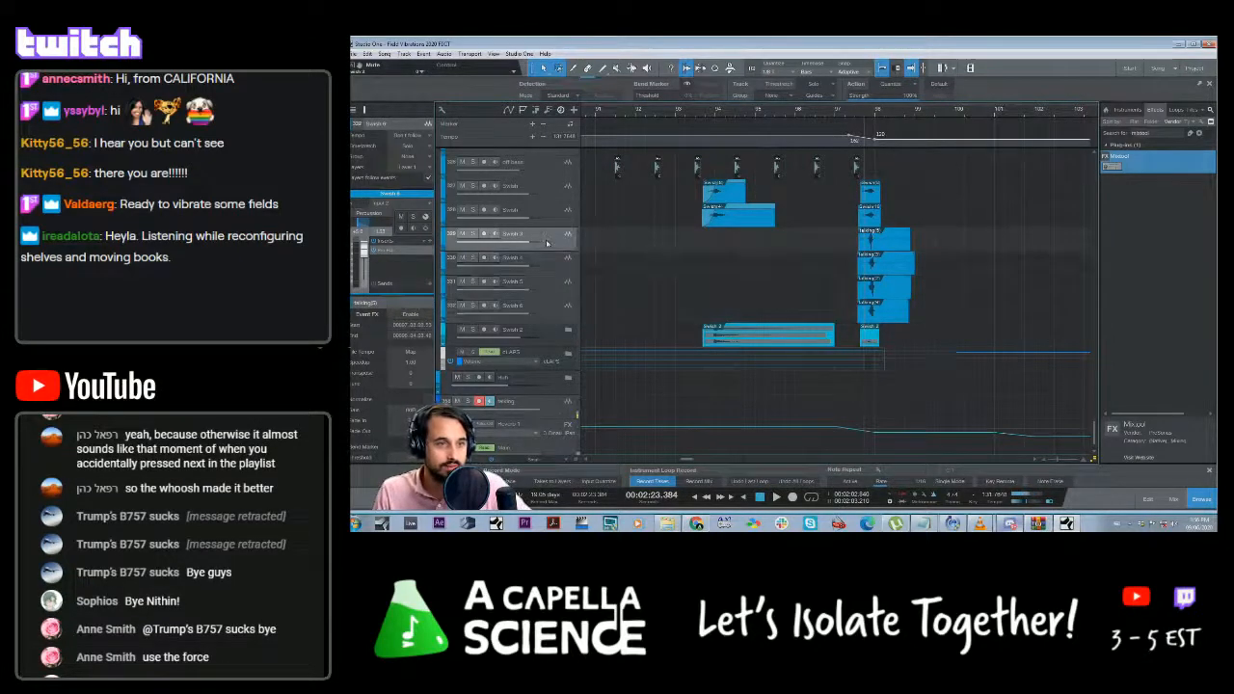
Spread the recorded takes in stereo, panning the second left and the third and fourth right, and play the transition
key(F3)
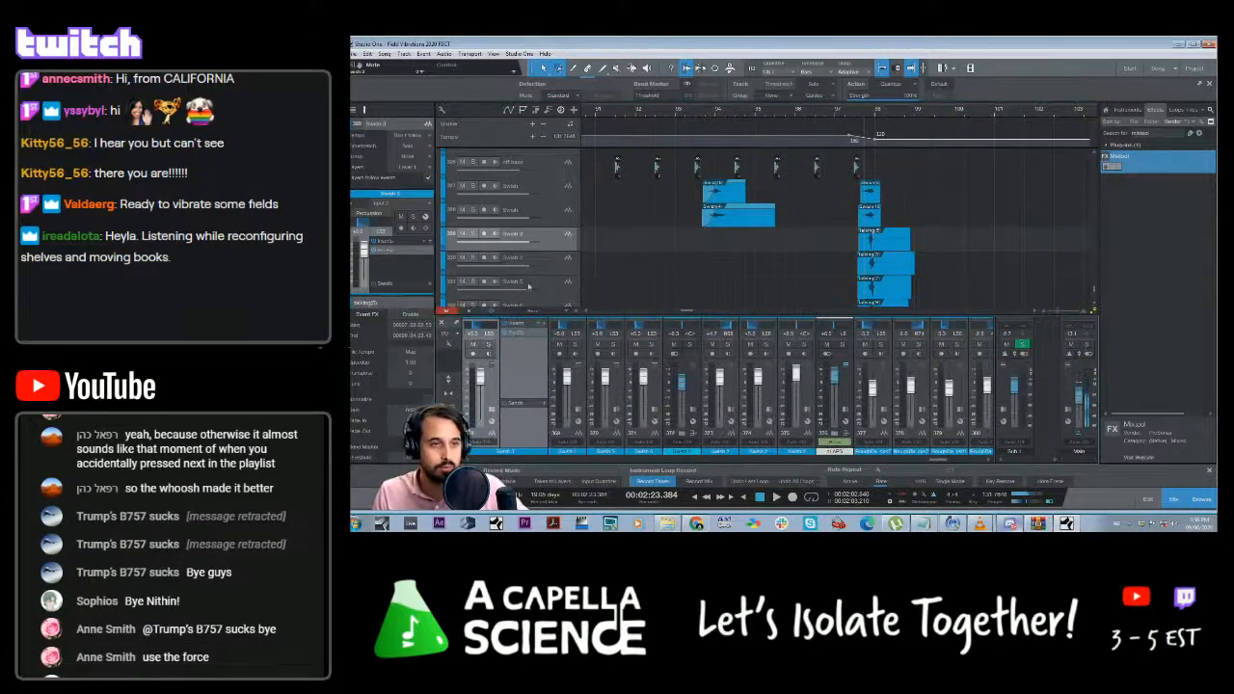
click(554, 268)
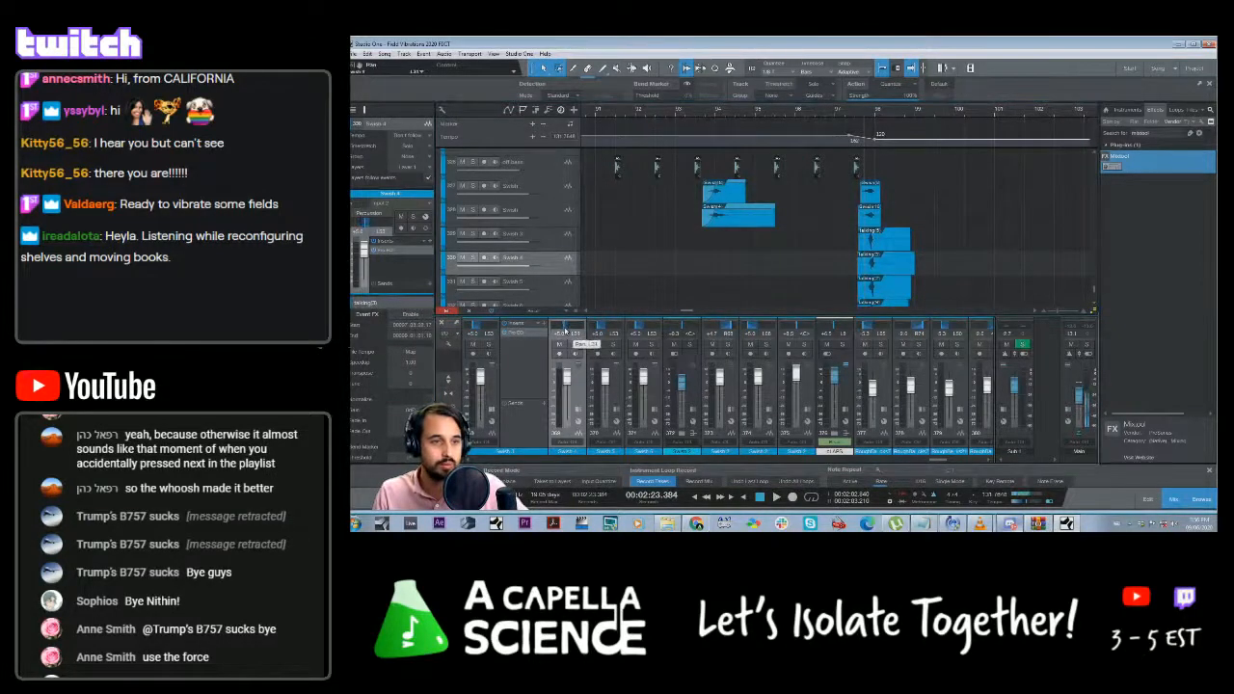
click(556, 292)
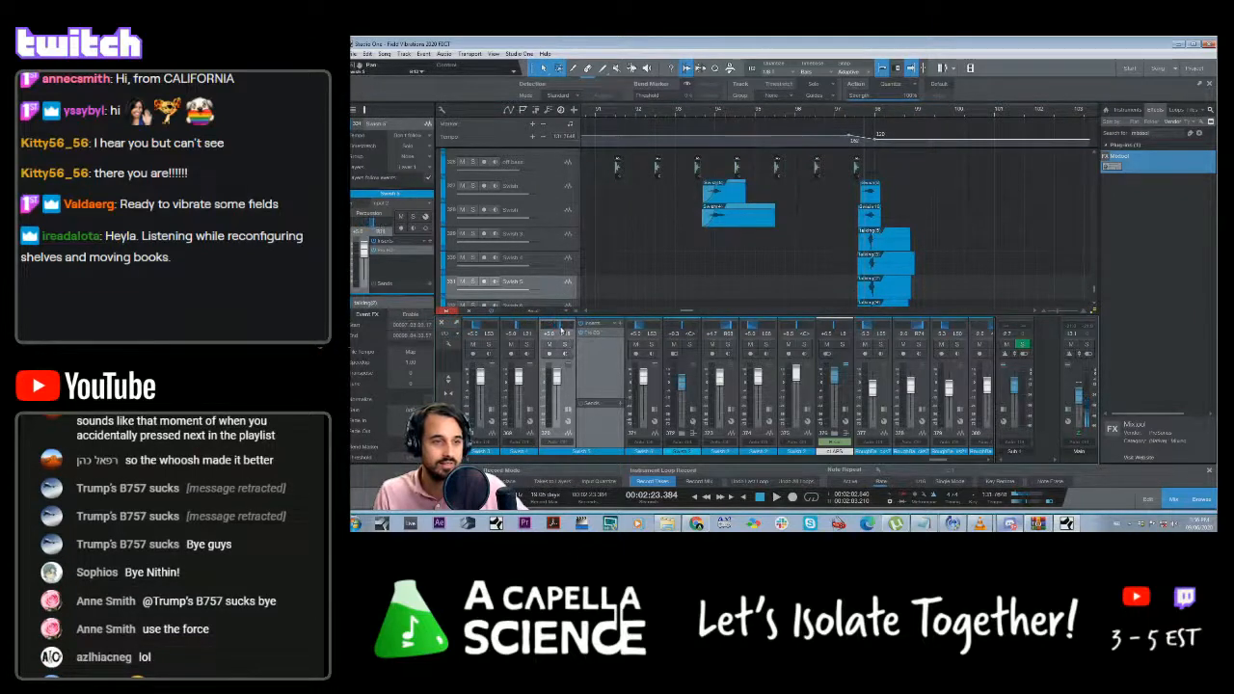
scroll(675, 236, down, 2)
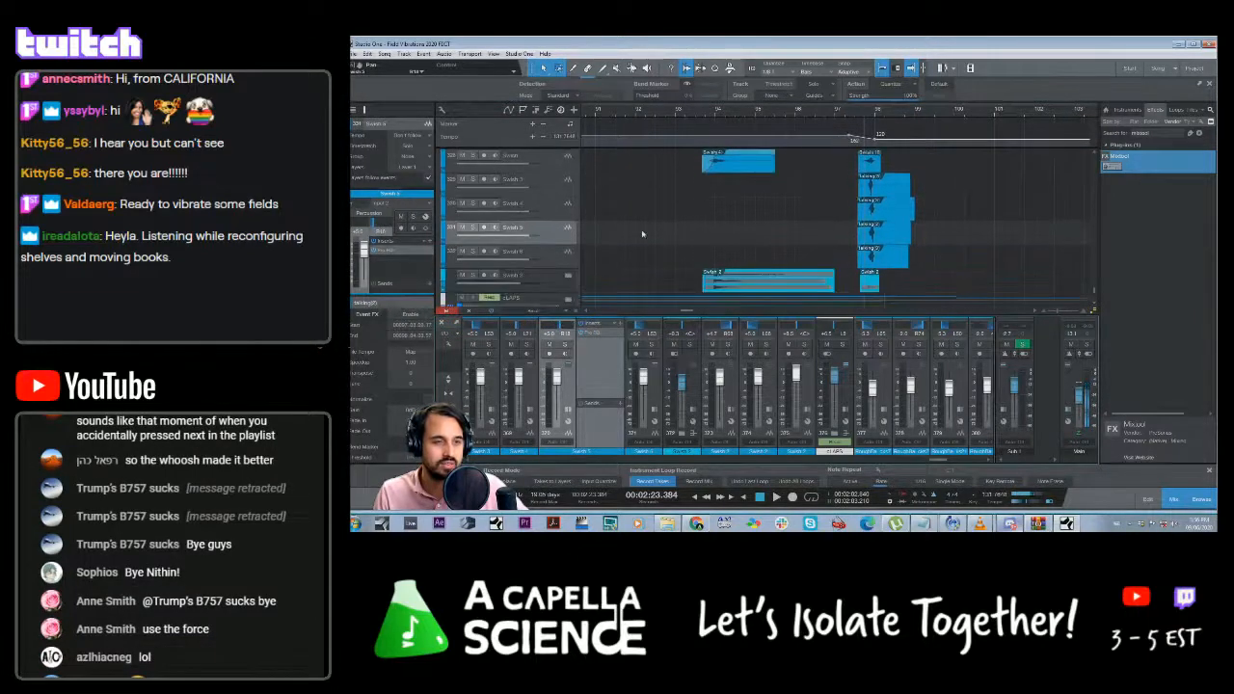
click(558, 252)
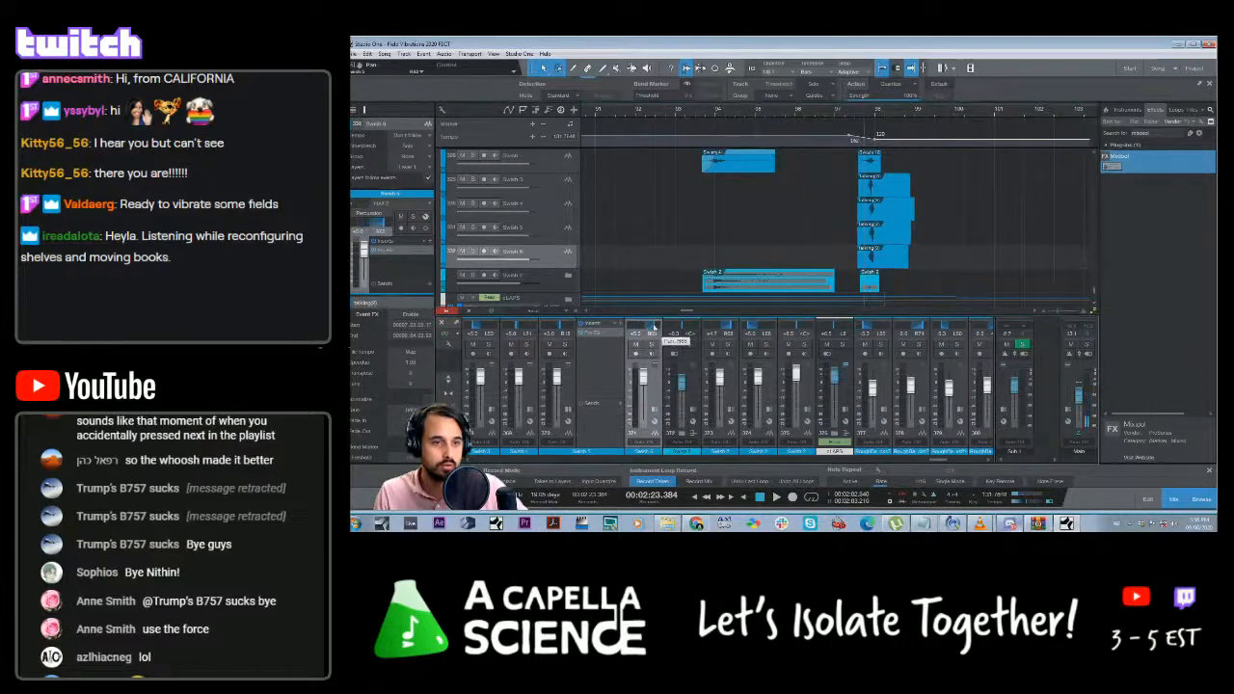
key(space)
Mute the two original clips directly above the new takes at the transition and play the section back
scroll(849, 200, up, 2)
click(868, 214)
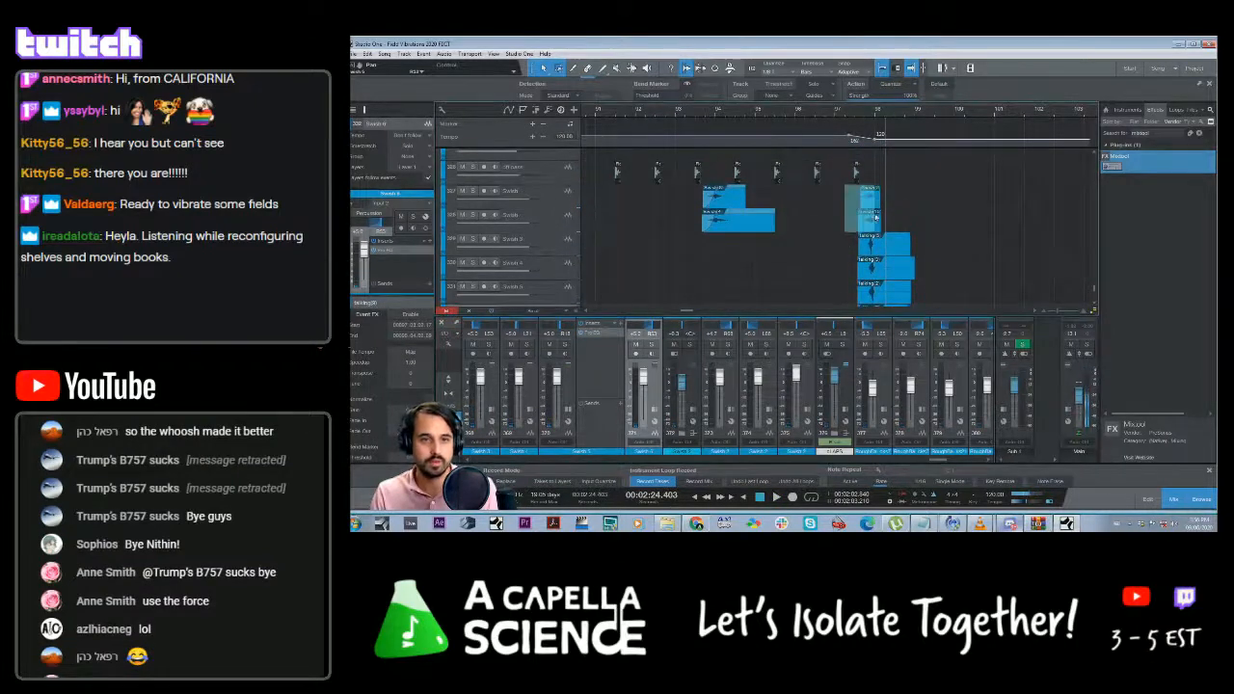
key(shift+m)
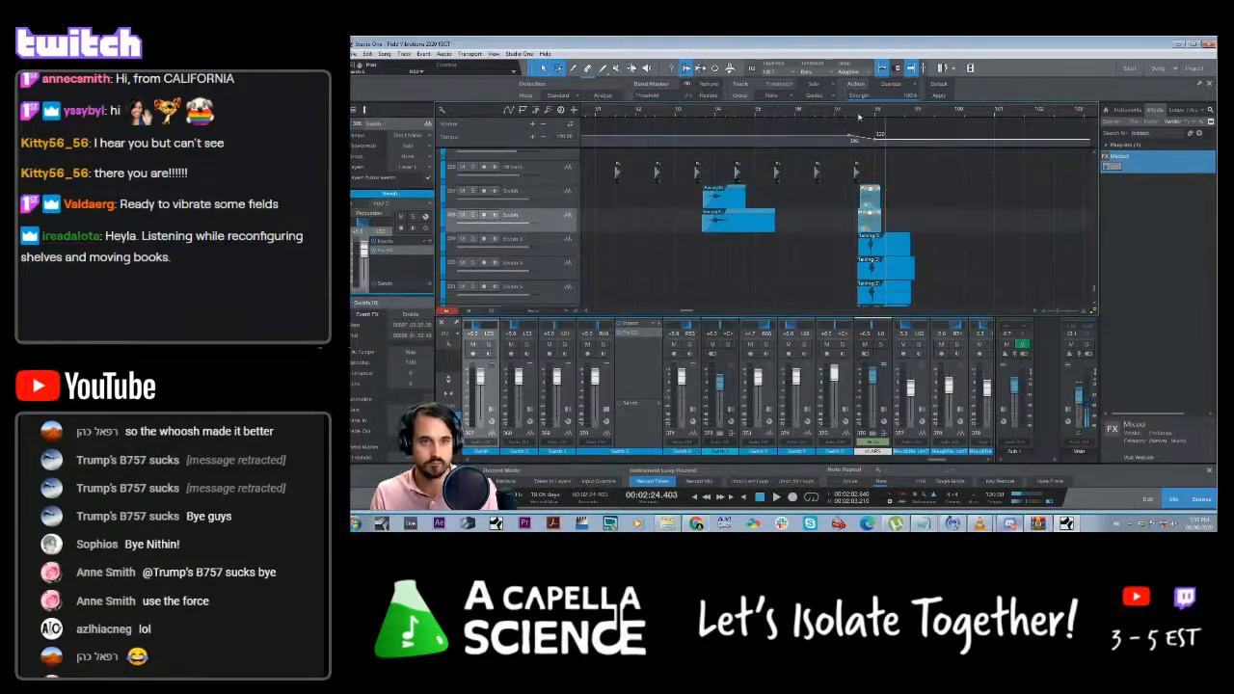
click(859, 116)
key(space)
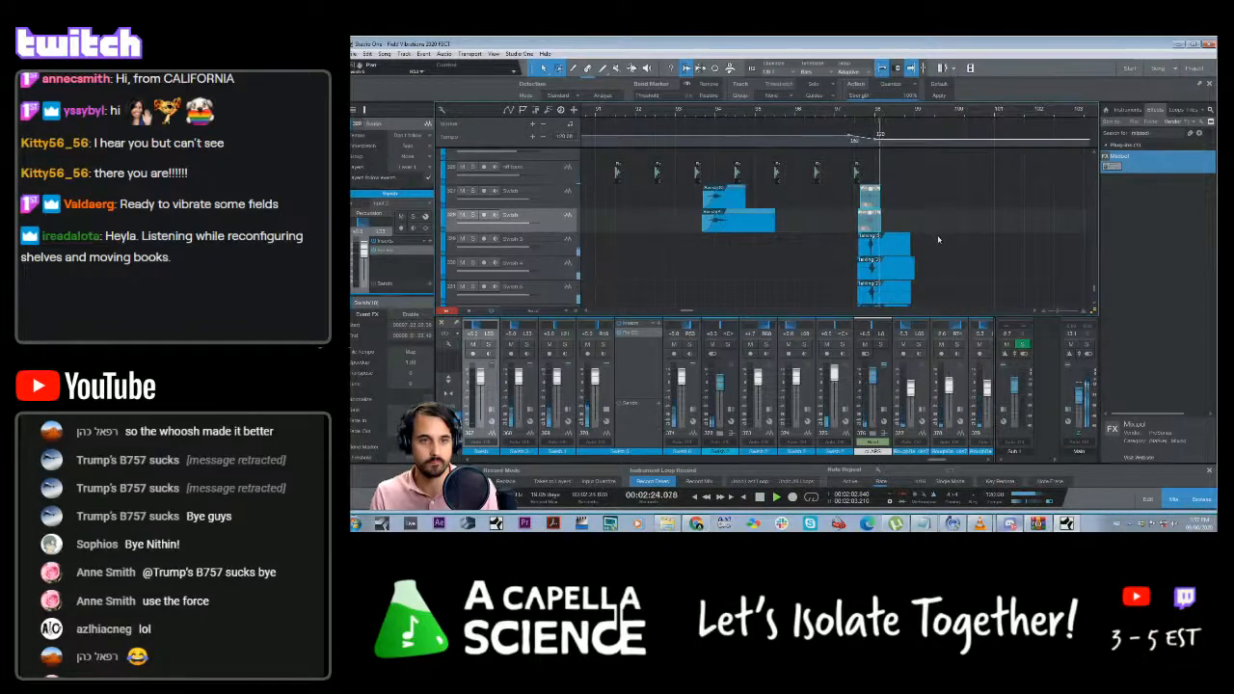
Audition the first two recorded takes together in solo at the transition, then clear all solos
key(space)
scroll(939, 241, down, 2)
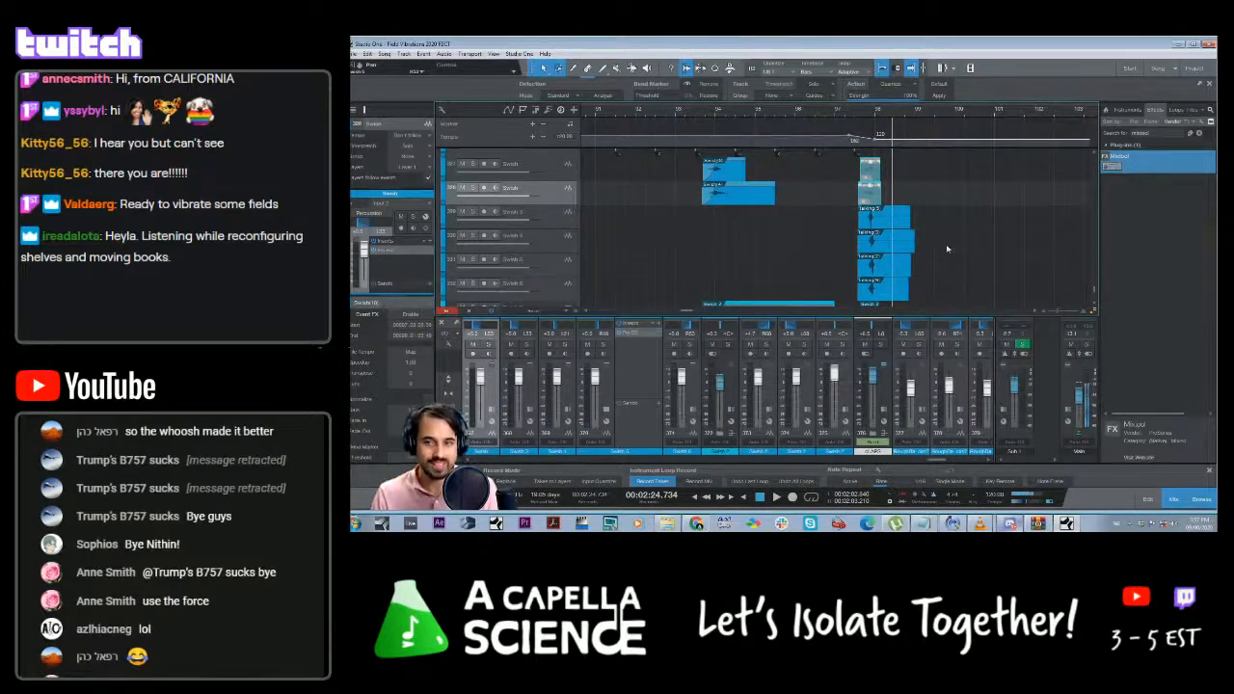
click(472, 211)
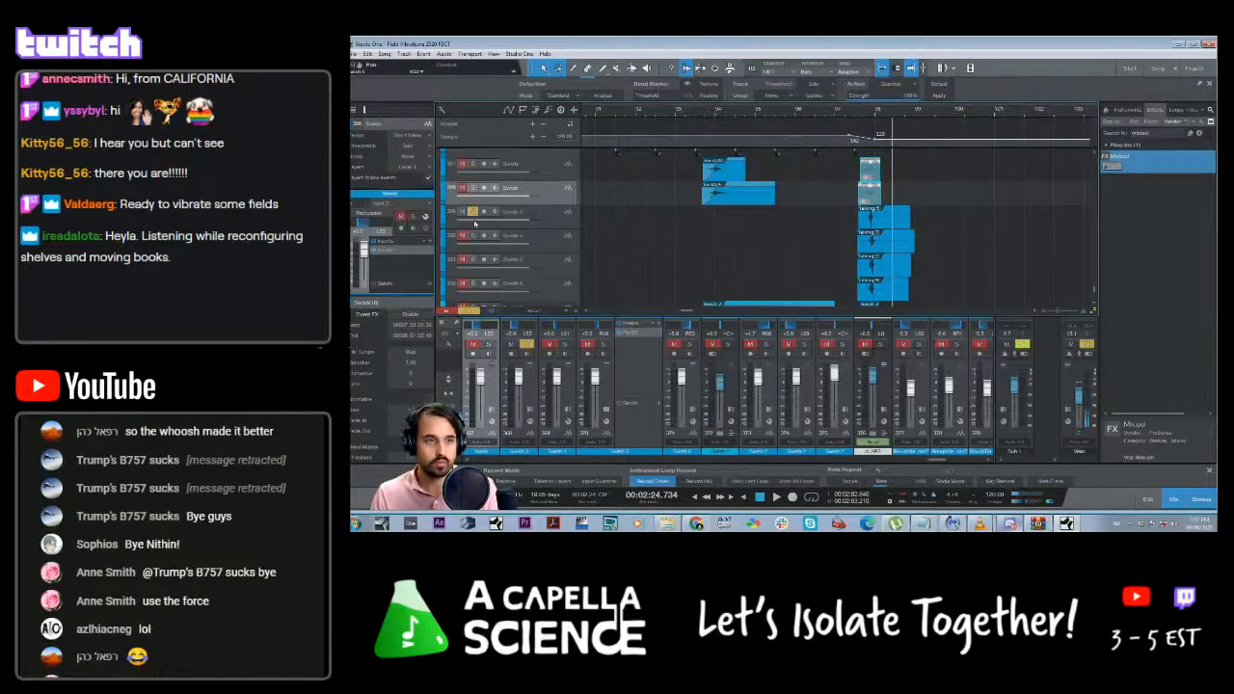
click(472, 235)
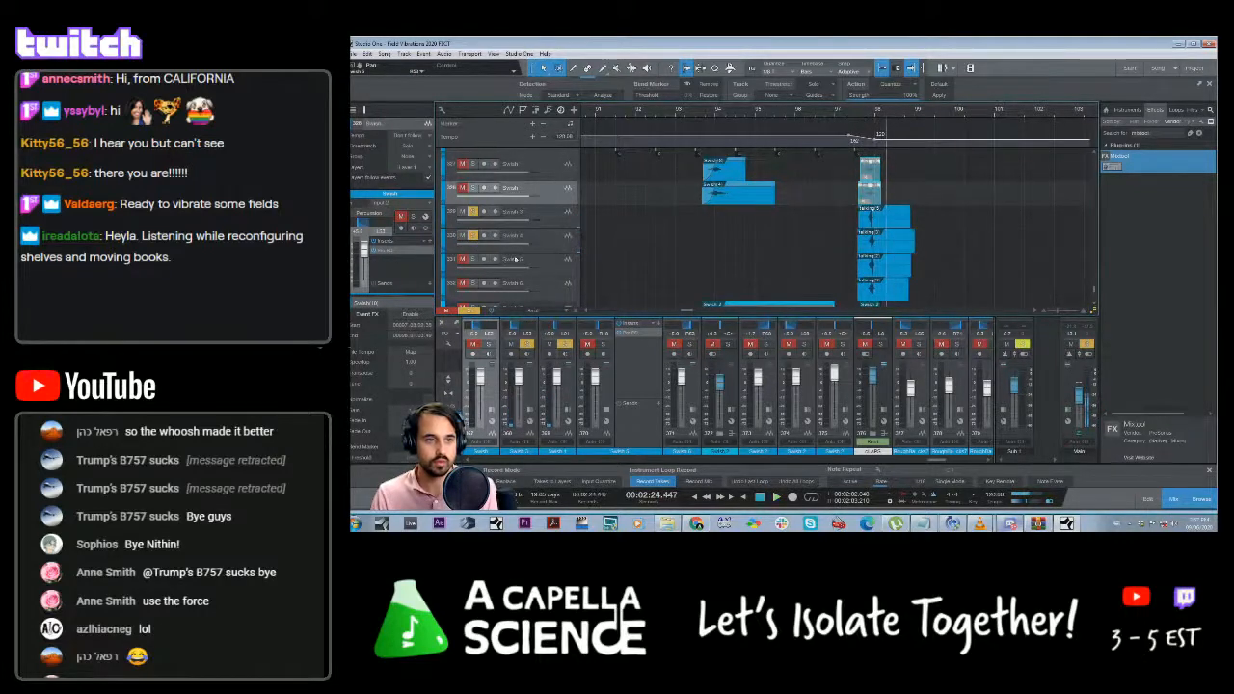
click(548, 264)
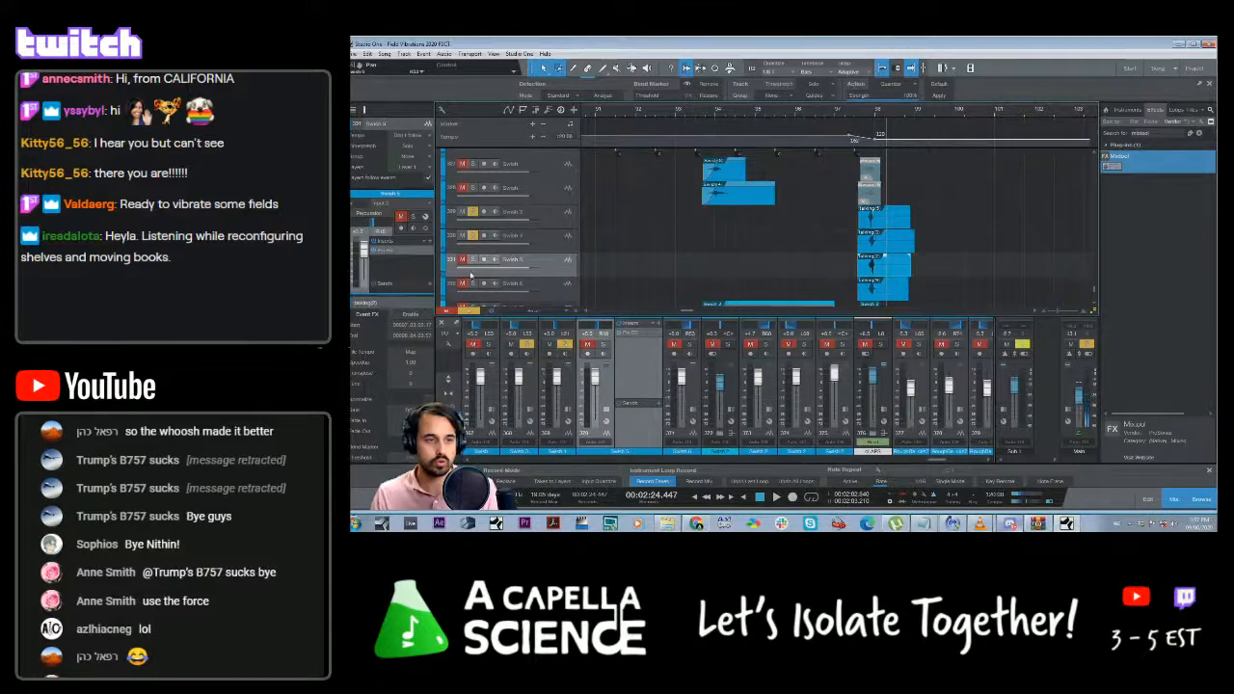
scroll(776, 238, down, 2)
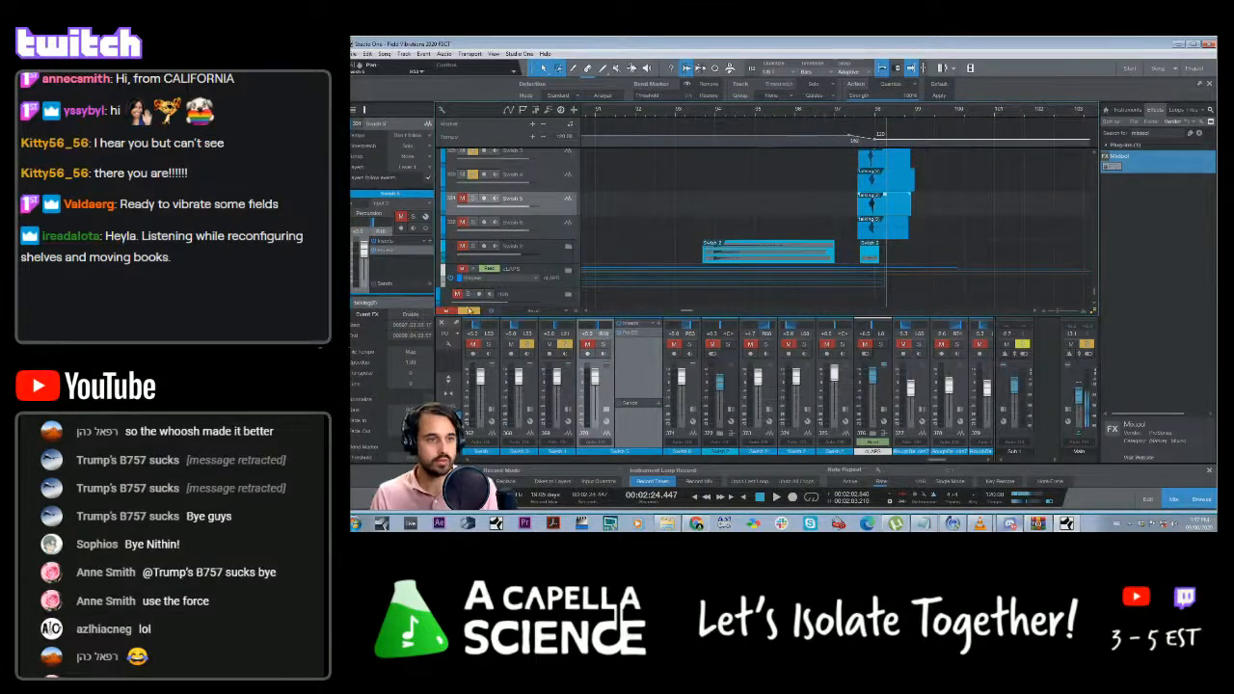
click(470, 309)
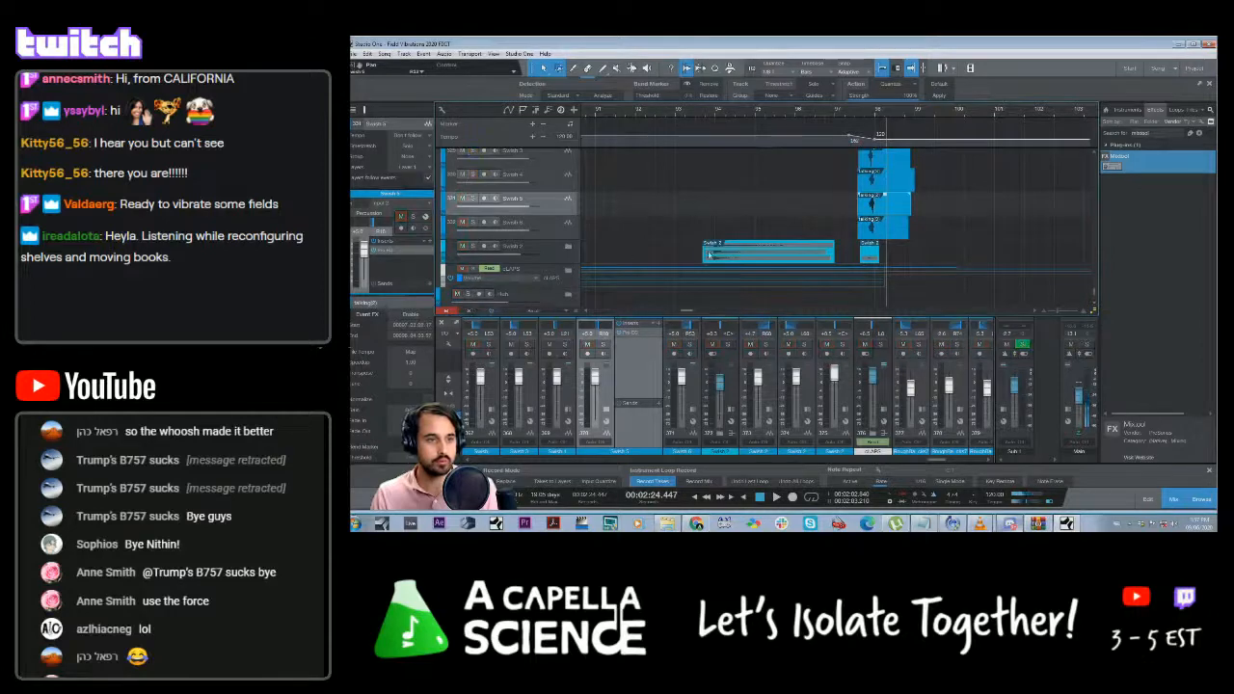
Mute the first recorded take's track and play the transition without it
click(870, 256)
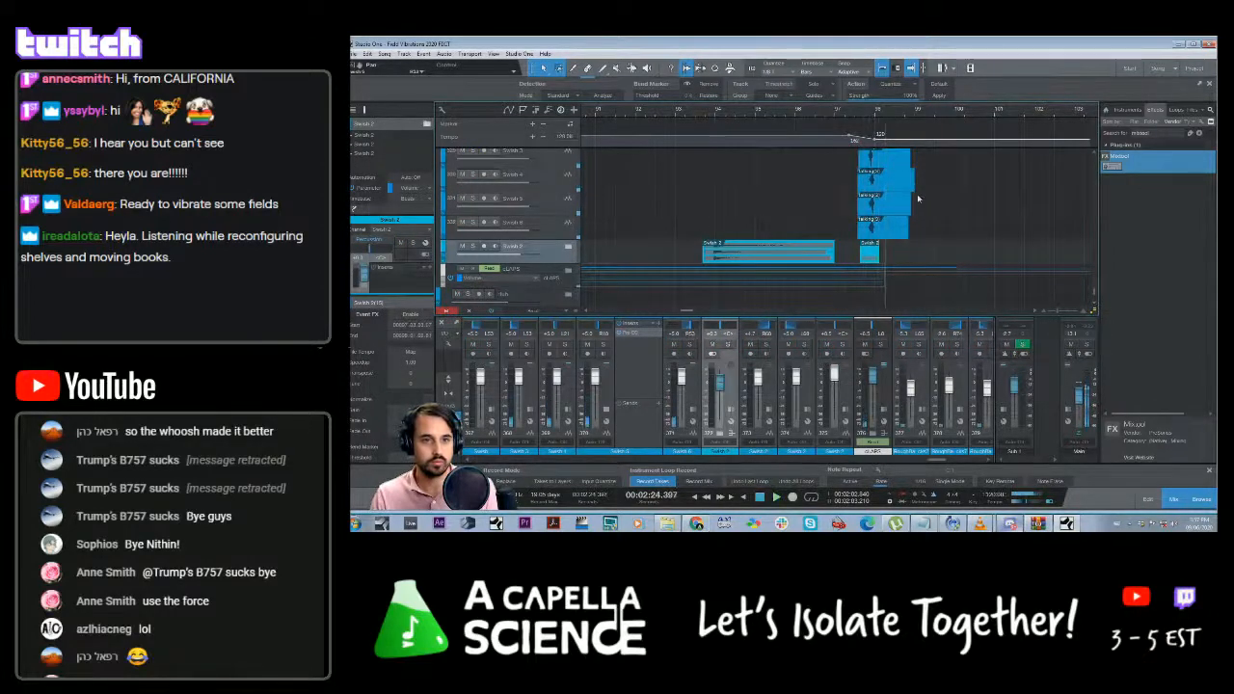
scroll(908, 199, up, 1)
click(466, 167)
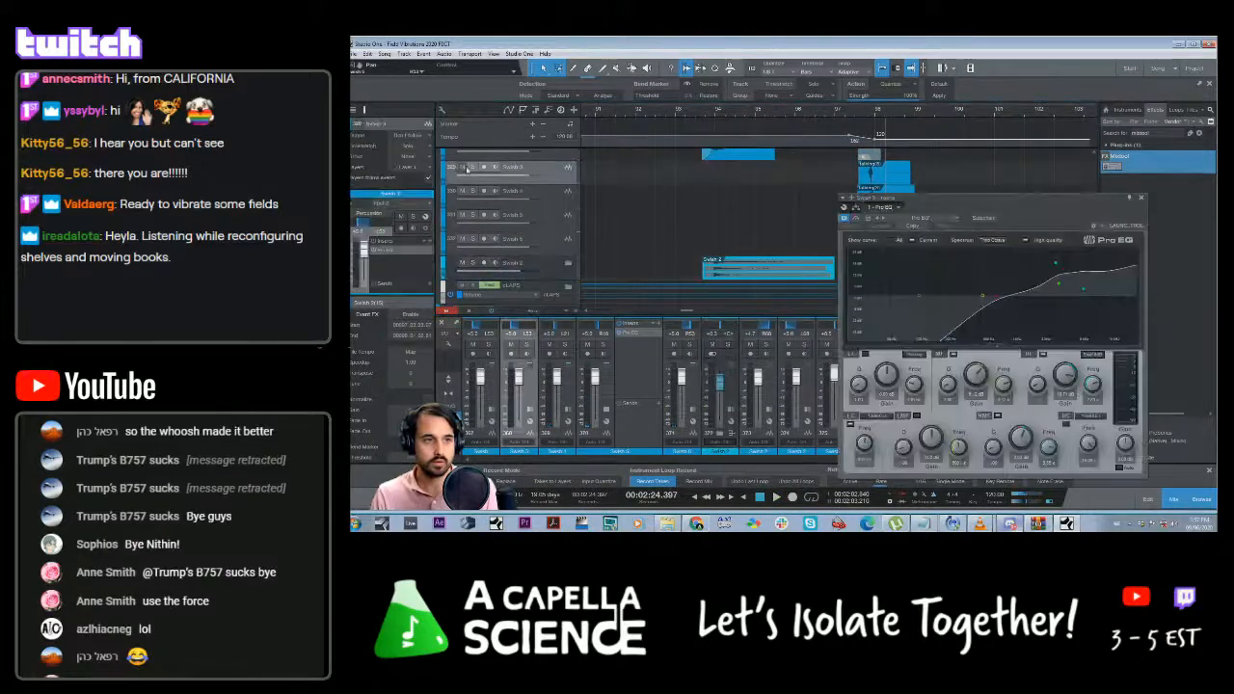
click(868, 112)
key(space)
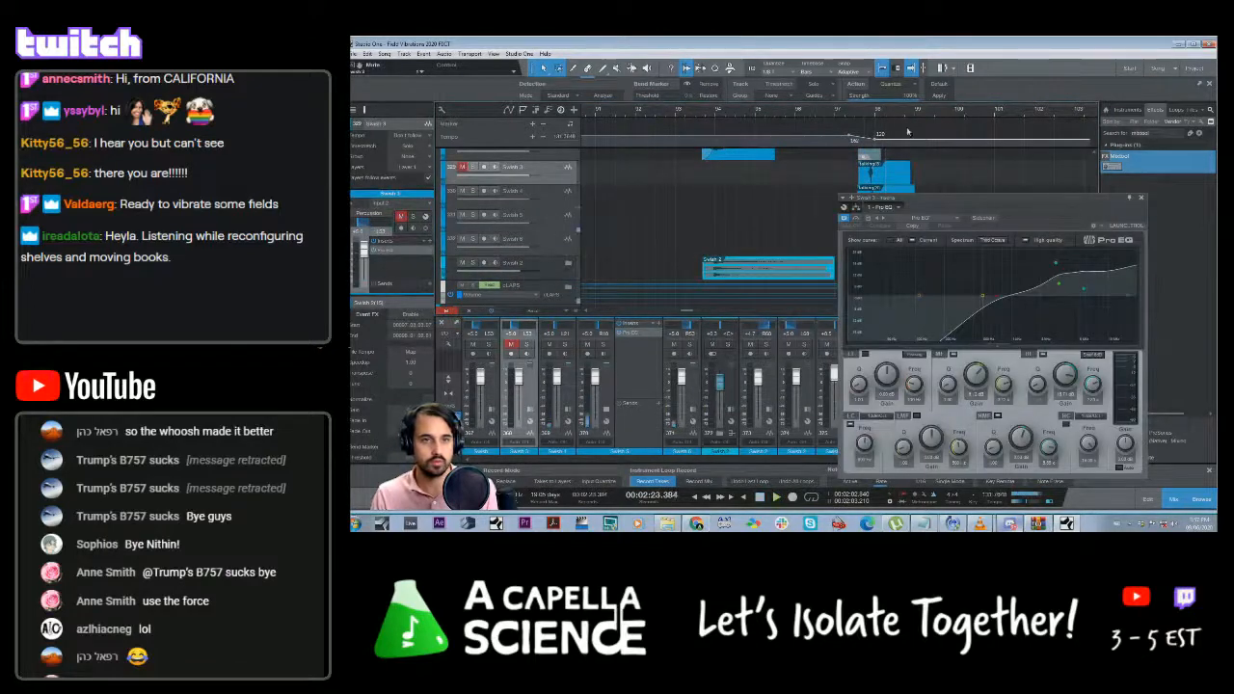
key(space)
key(Escape)
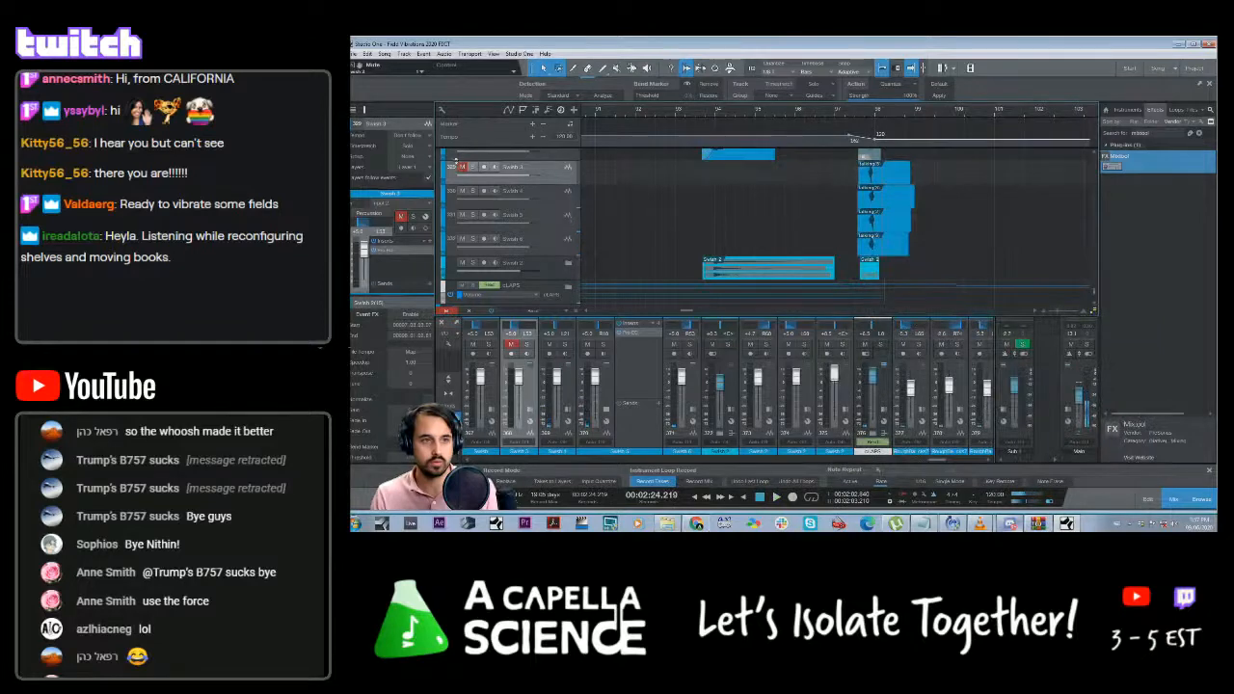
Audition each of the four recorded takes in solo, one after another, across the transition
click(472, 167)
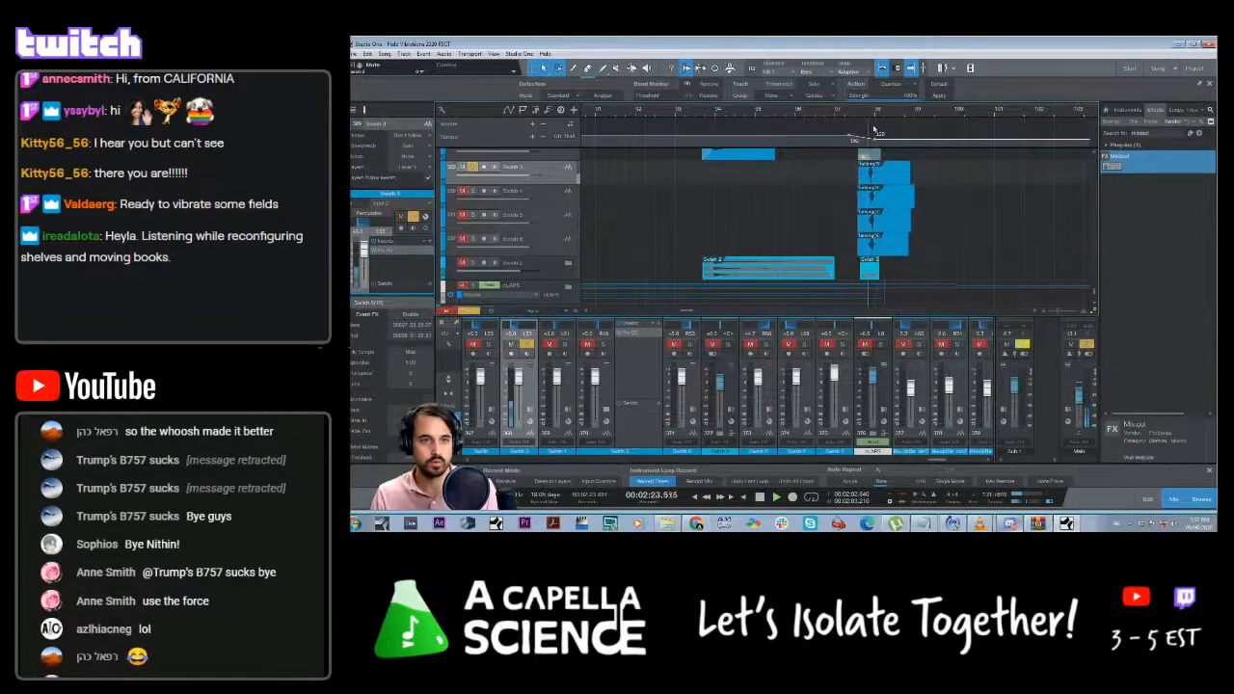
click(472, 166)
click(472, 190)
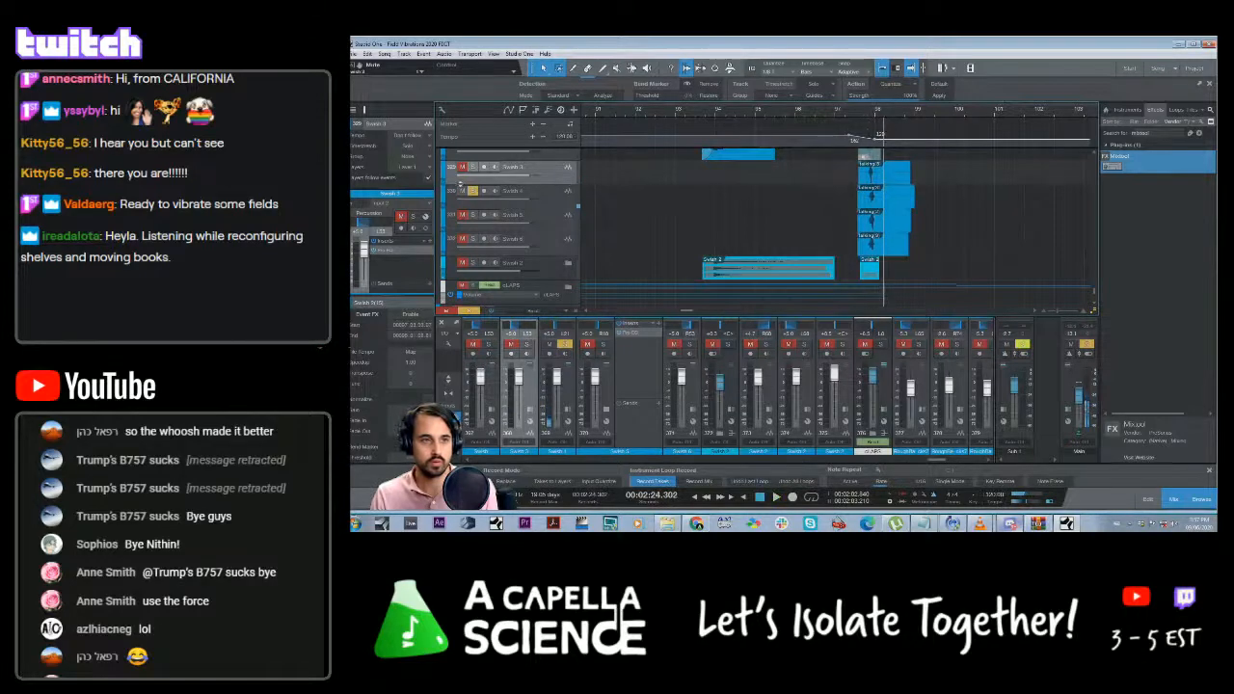
click(472, 190)
click(472, 214)
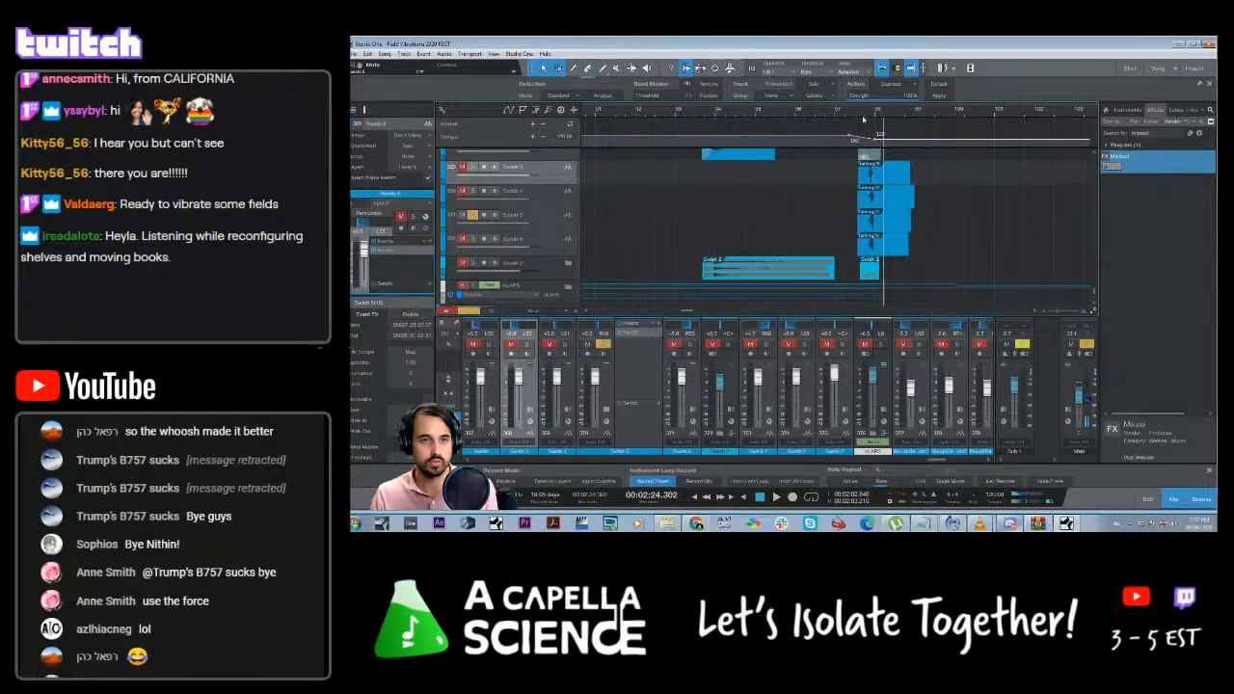
click(472, 214)
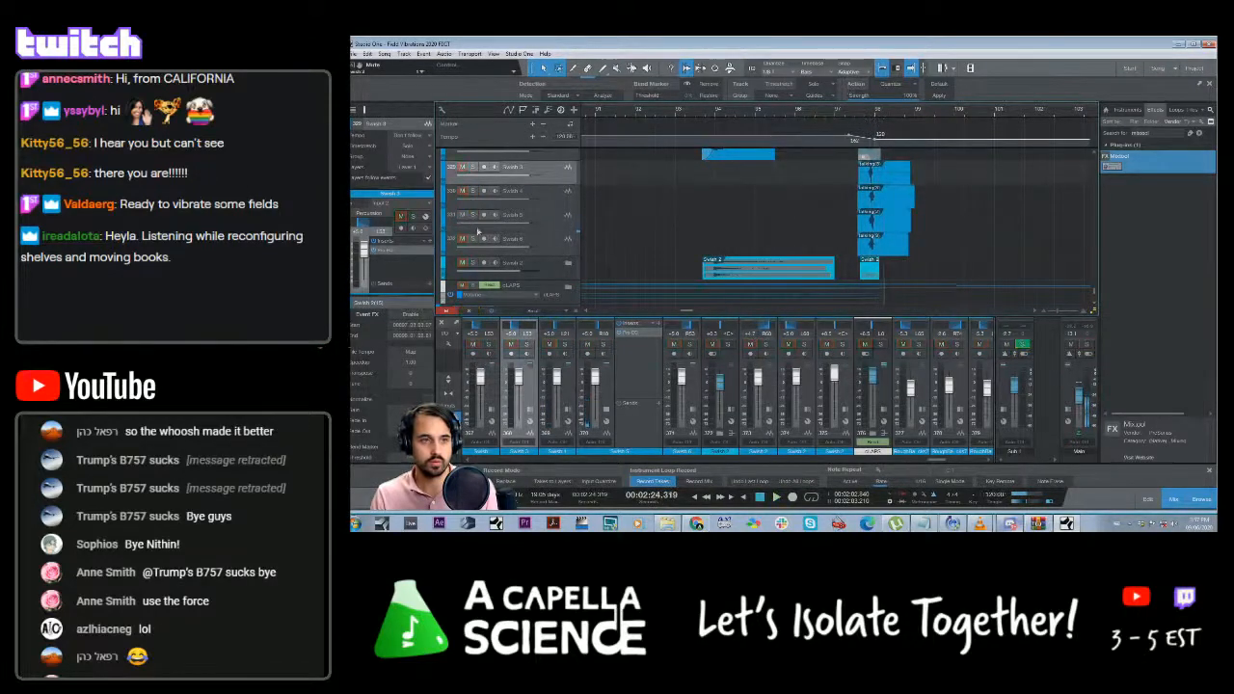
click(472, 238)
click(861, 113)
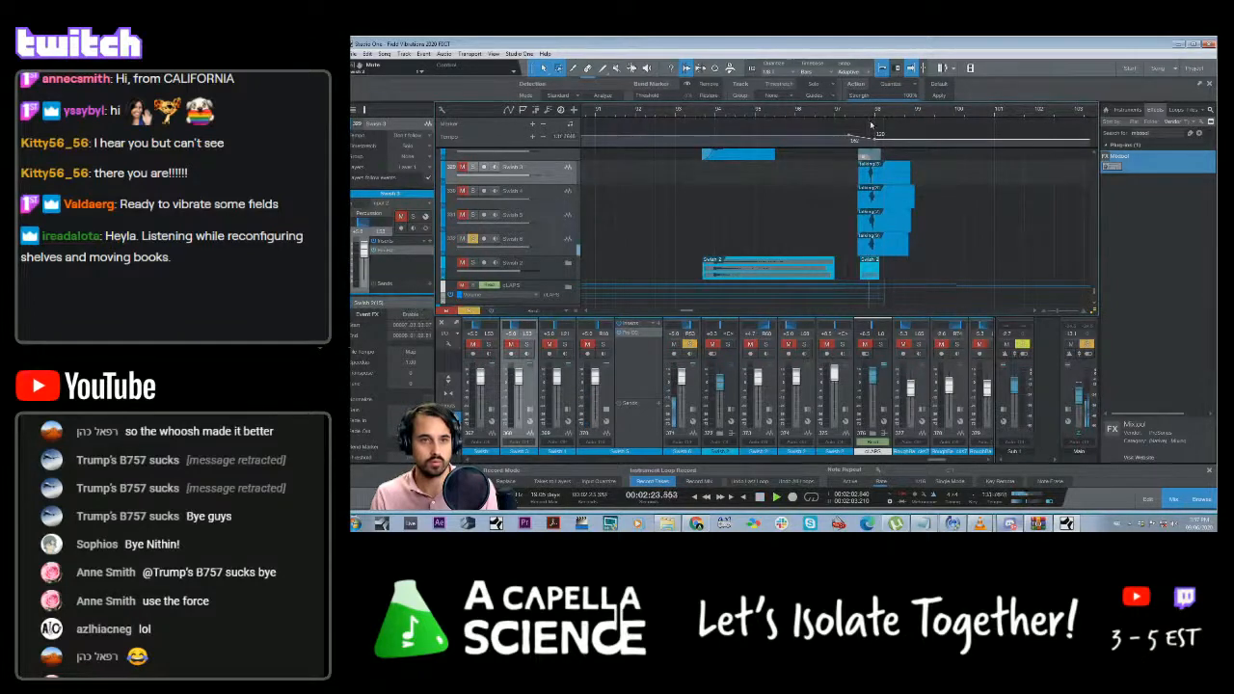
click(866, 112)
key(space)
key(space)
Audition the first and fourth recorded takes together in solo at the transition, then clear all solos
click(472, 168)
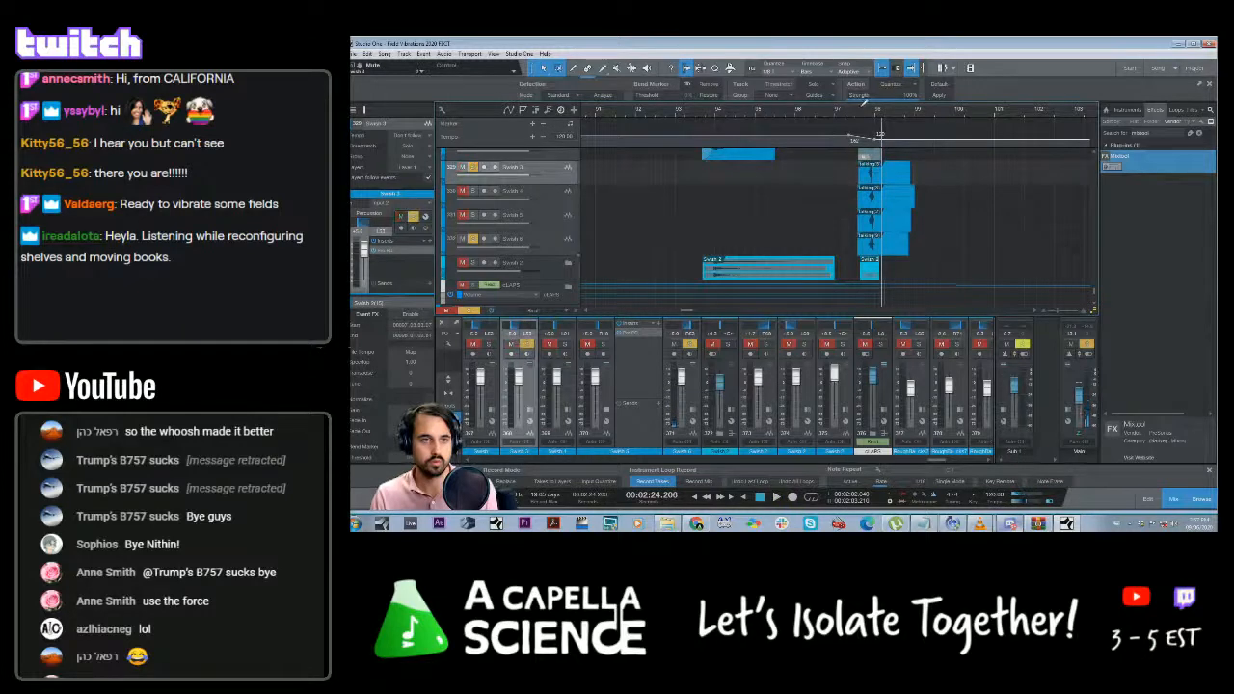
click(863, 110)
key(space)
key(space)
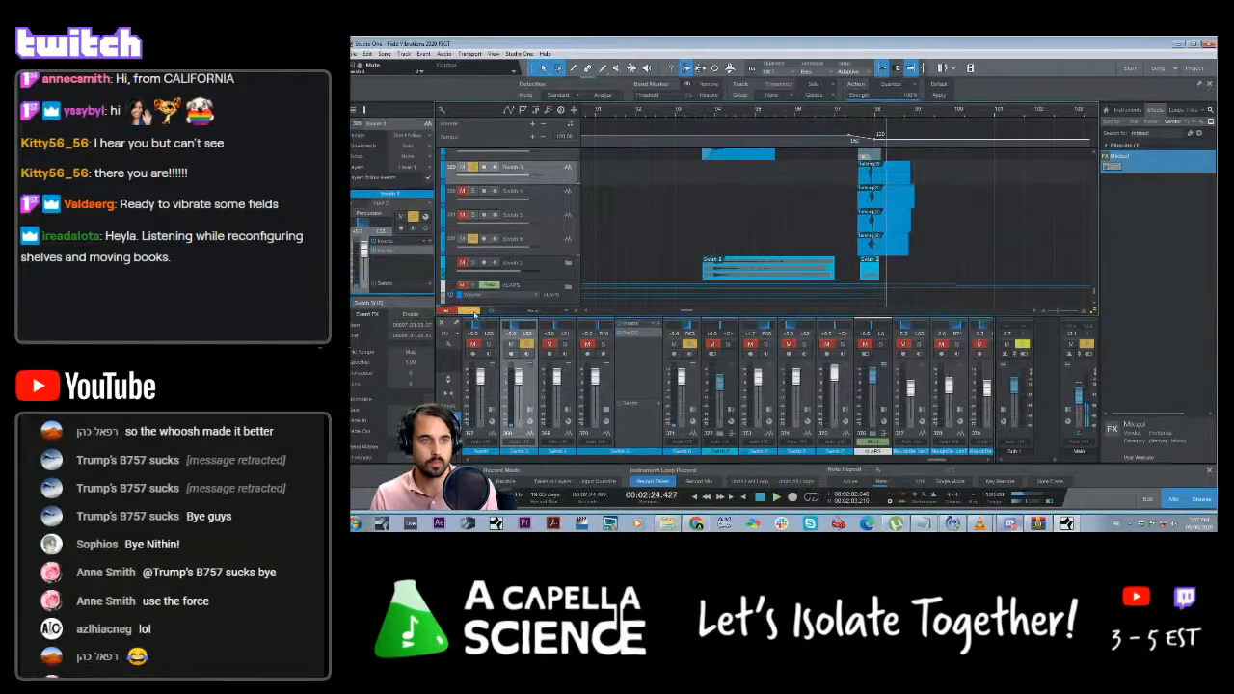
click(471, 311)
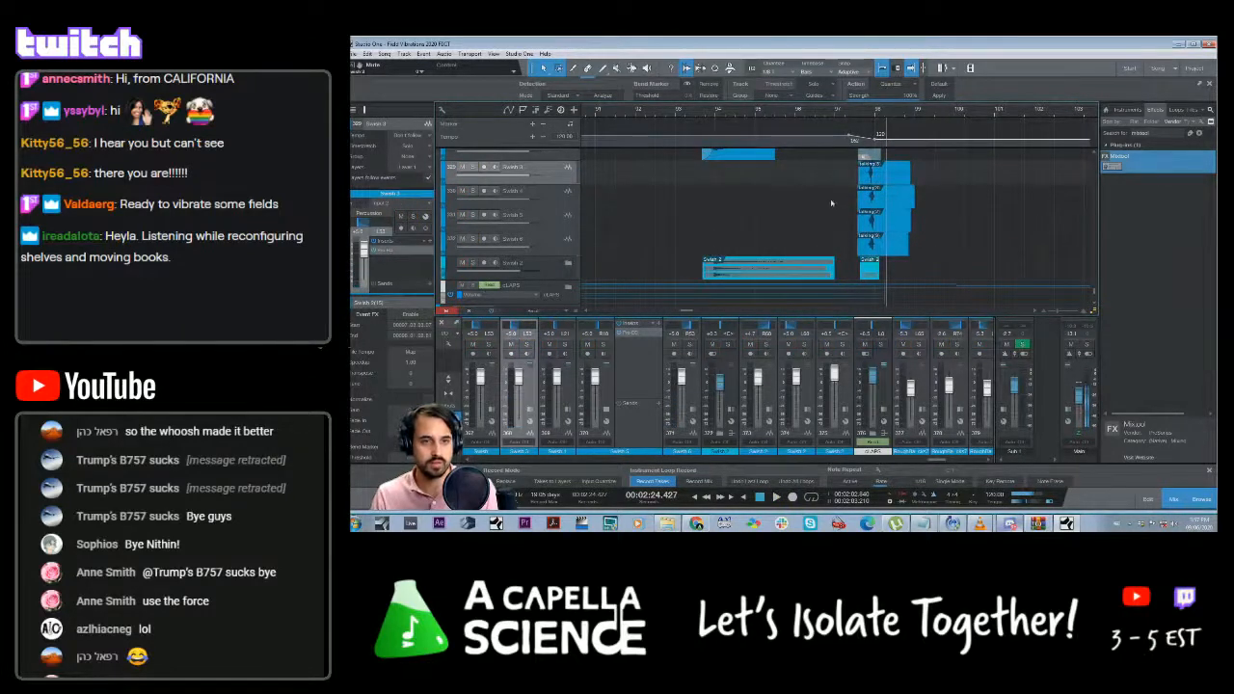
Mute the second and third recorded clips and play the transition with only the first and fourth takes
click(882, 195)
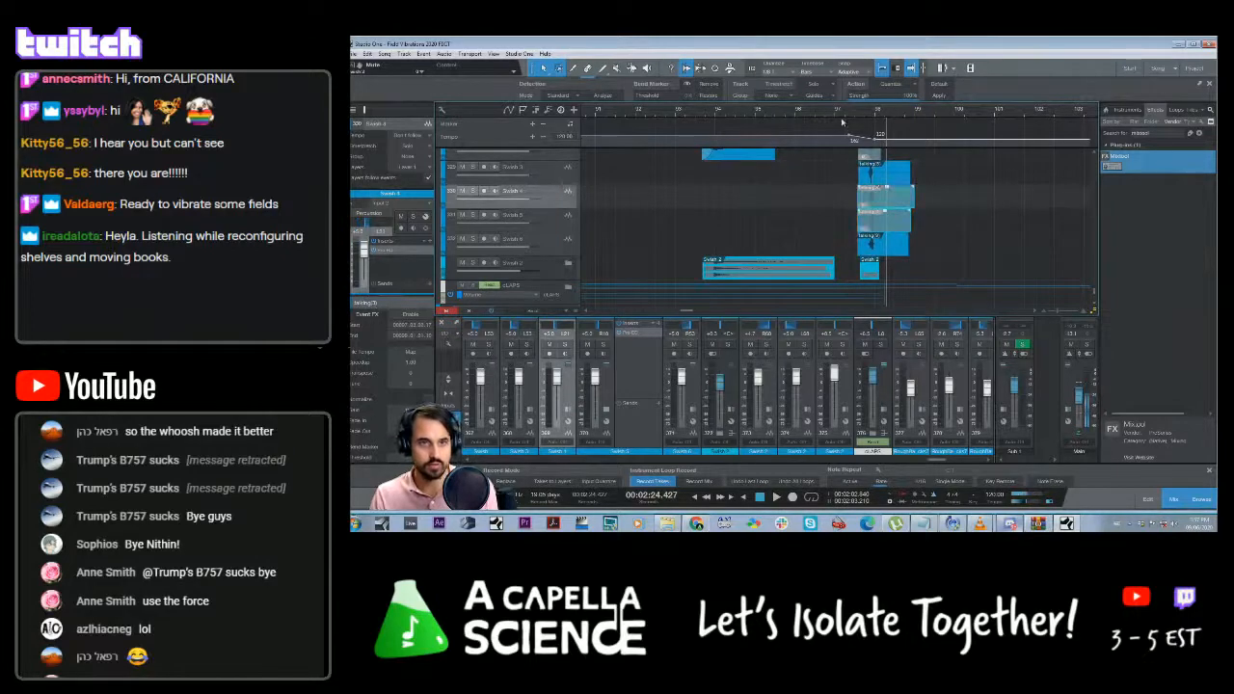
click(840, 122)
key(space)
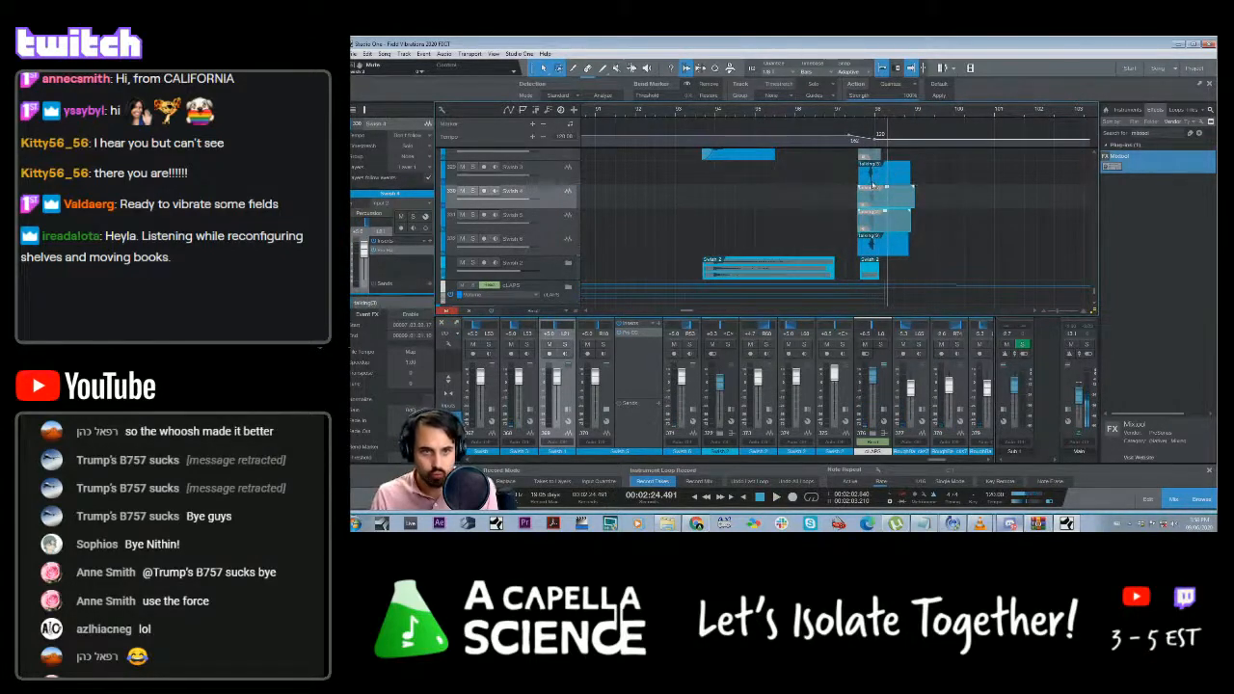
scroll(848, 202, up, 3)
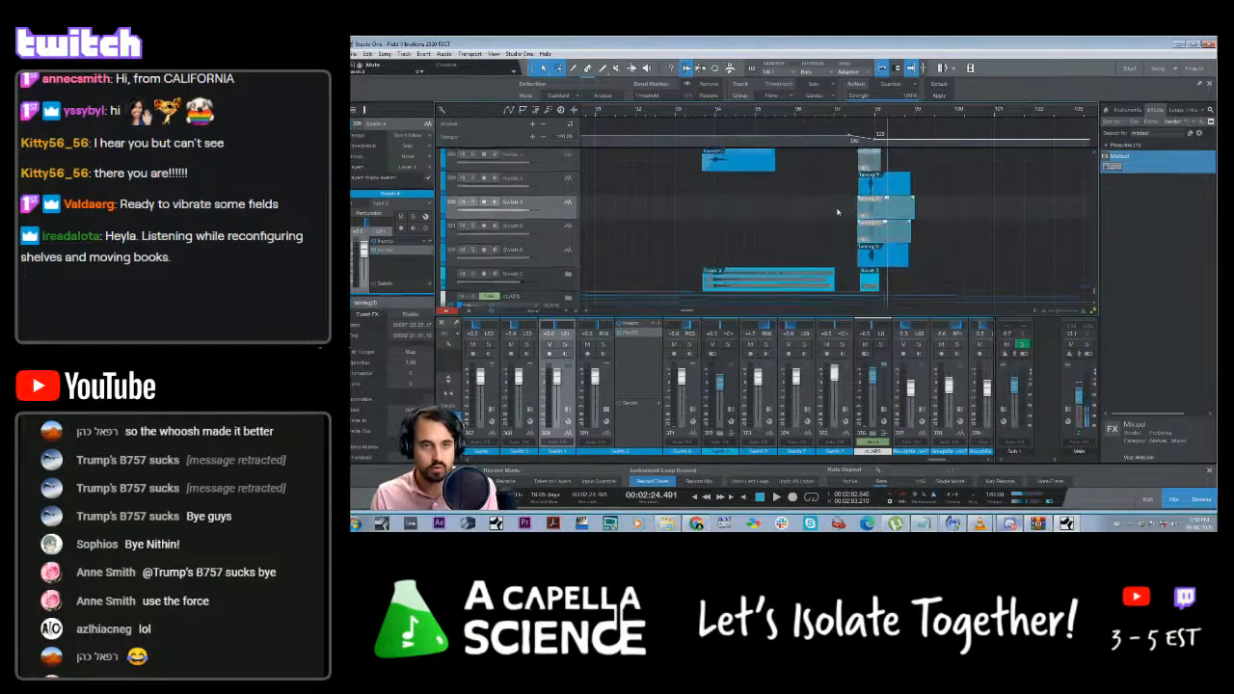
click(845, 121)
key(space)
key(space)
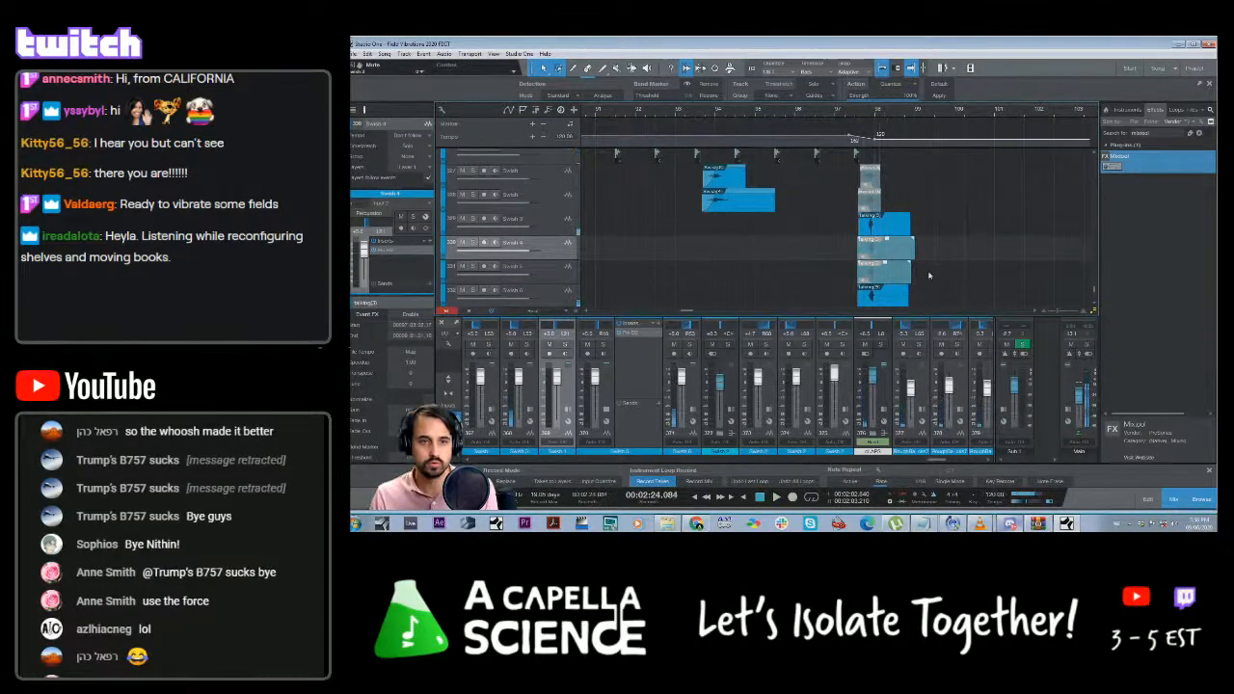
Unmute the second and third recorded clips and play the transition with all four takes
drag(927, 279, 872, 249)
key(shift+m)
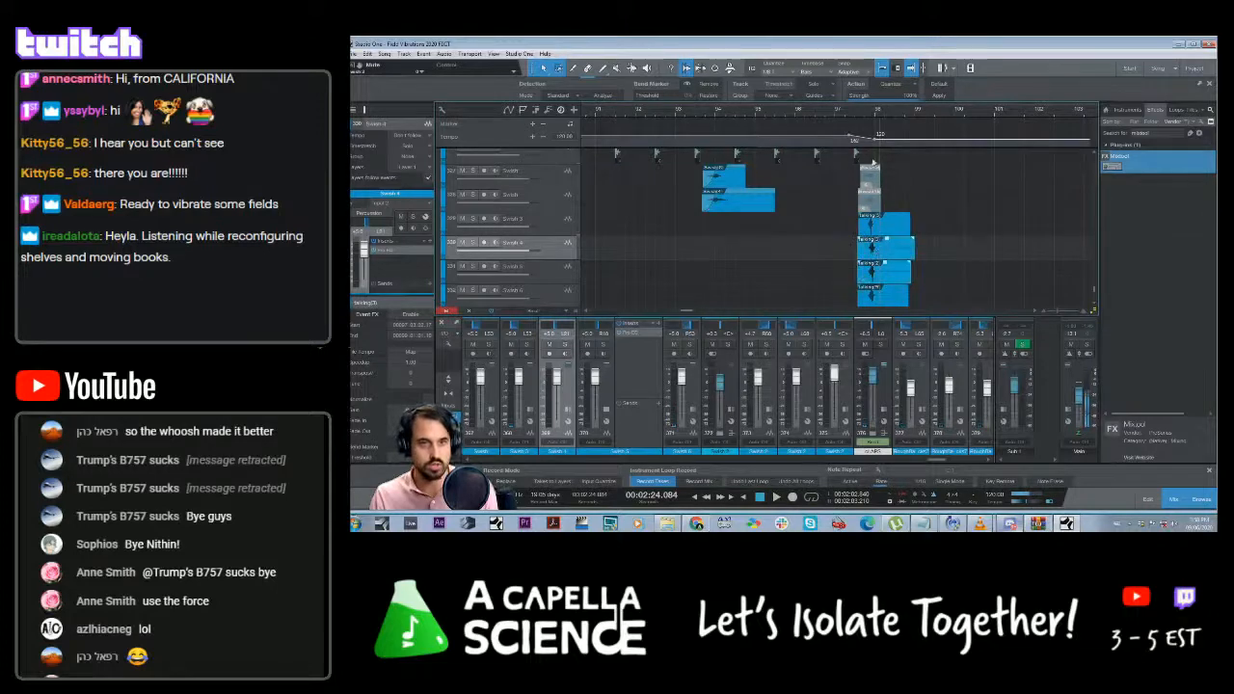
key(space)
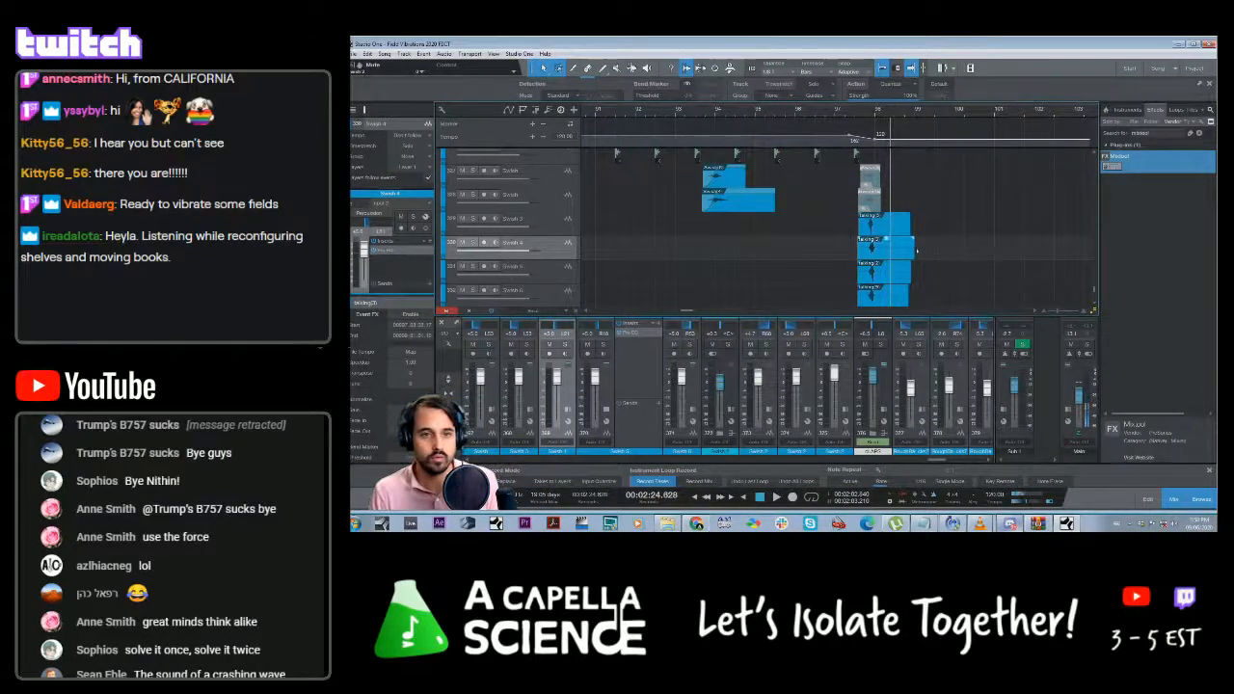
Trim the ends of all four recorded clips back to a common point shortly after the transition
drag(916, 251, 889, 233)
scroll(892, 243, down, 1)
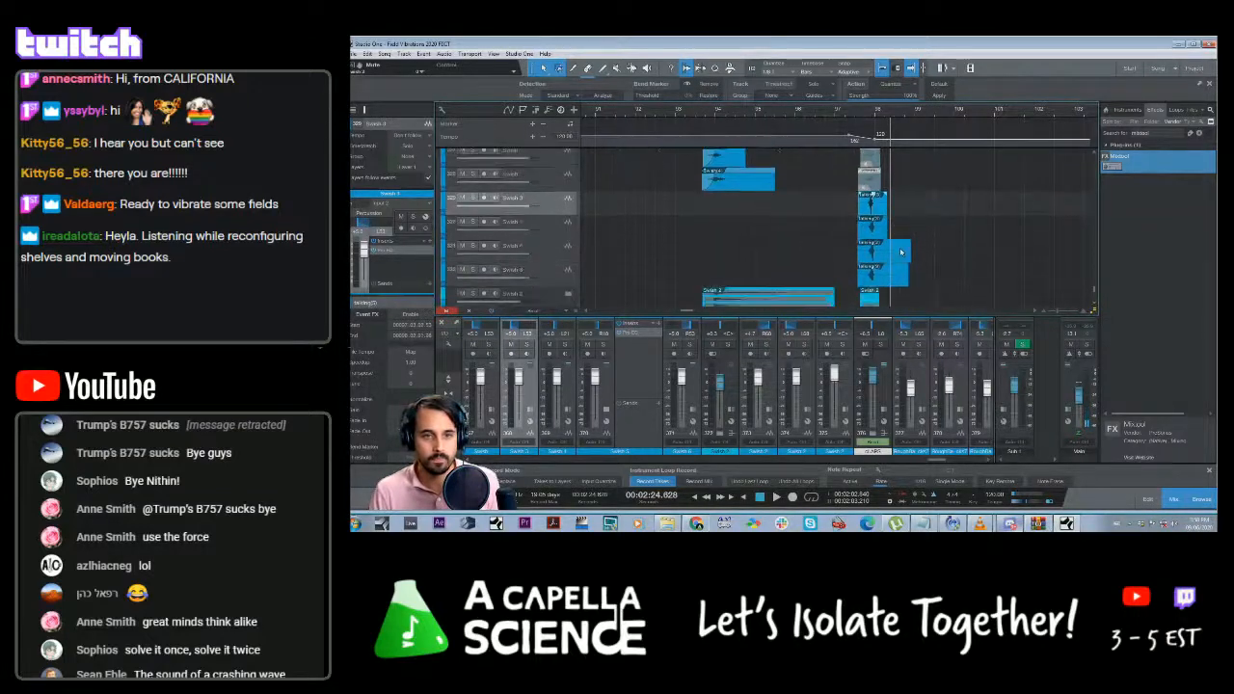
drag(910, 251, 887, 277)
Play the song around the late chorus marker for comparison, then play the bridge transition again
drag(1056, 311, 1051, 313)
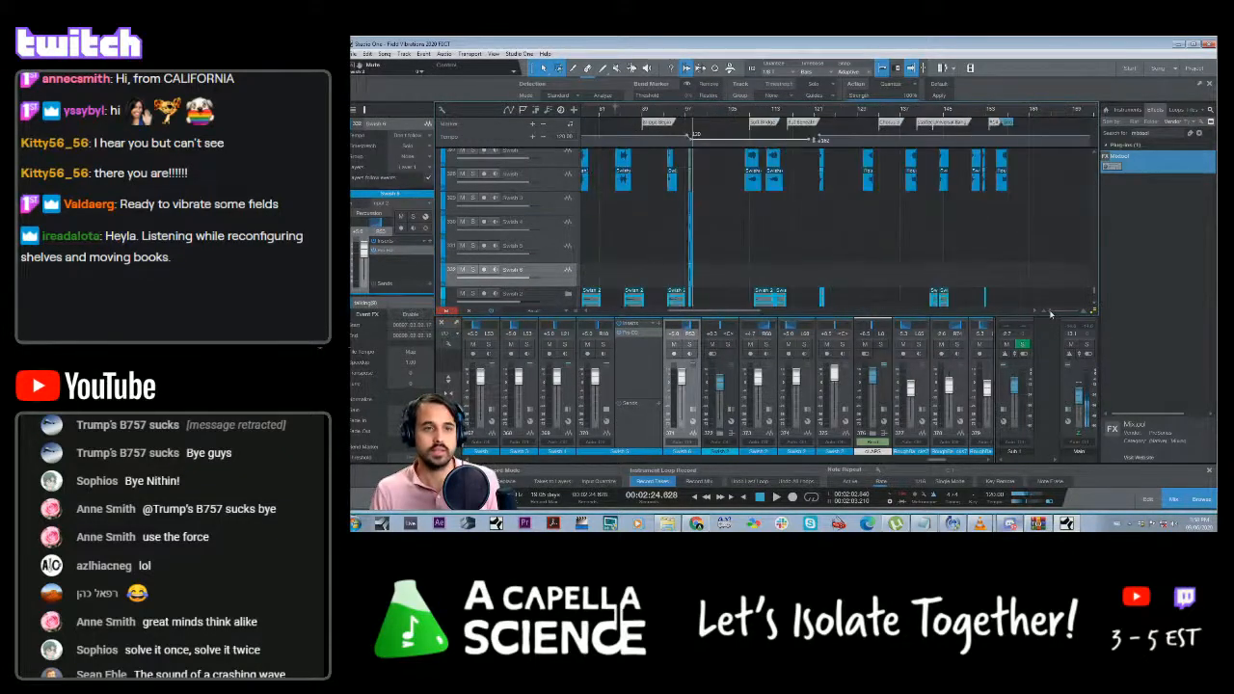
click(914, 113)
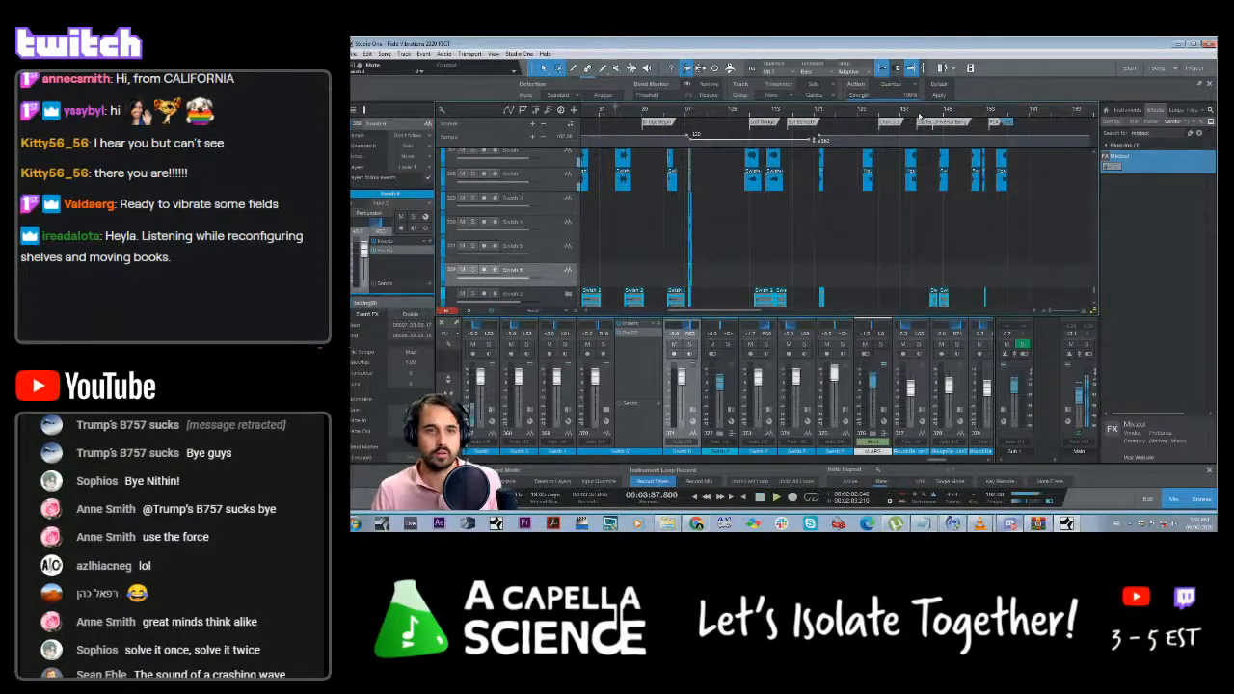
click(887, 113)
click(870, 114)
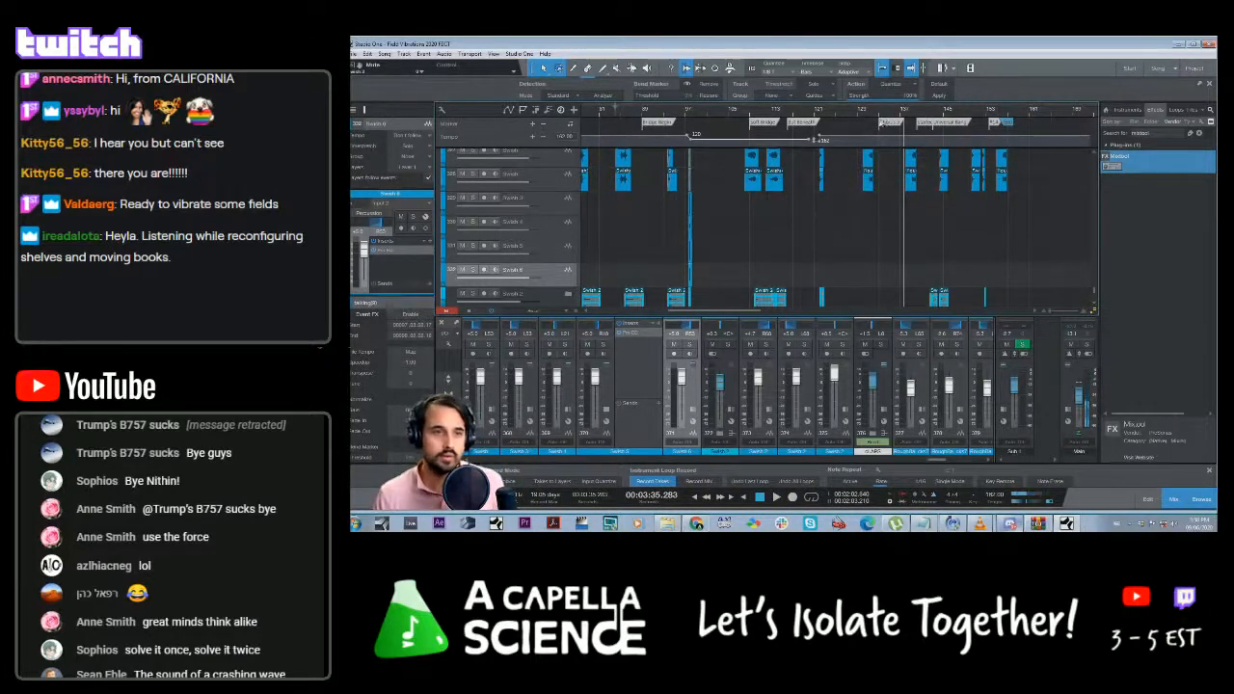
click(687, 112)
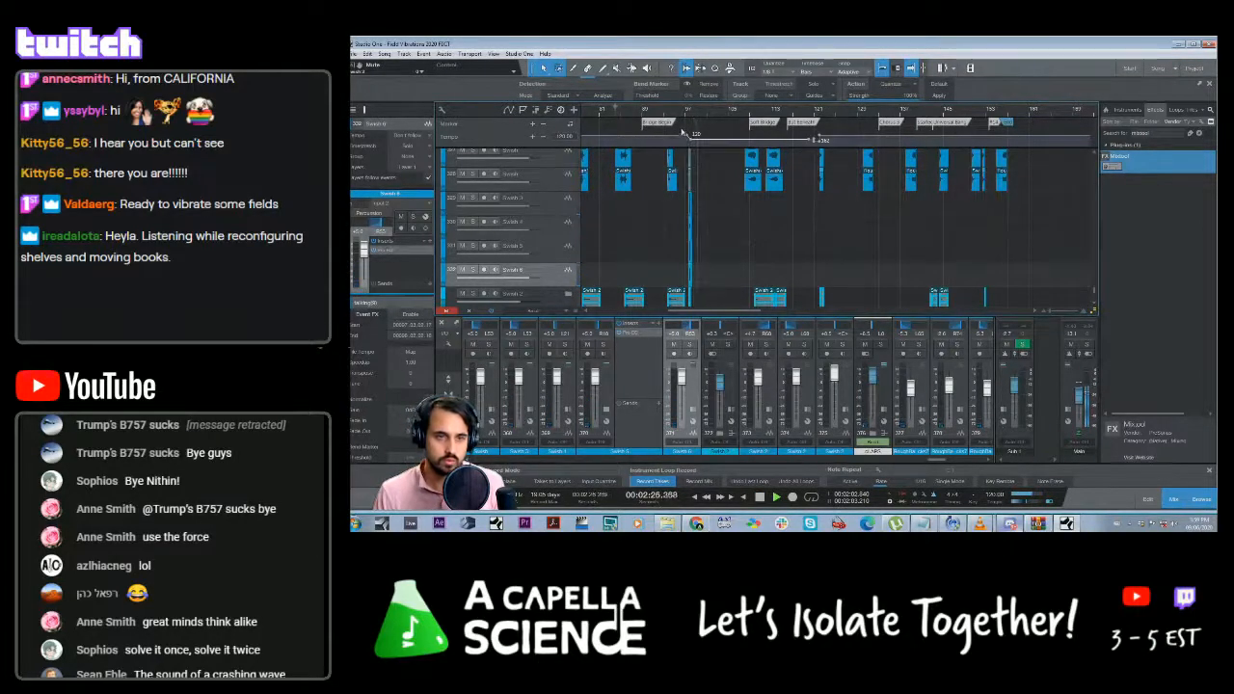
key(space)
Select the four recorded take tracks and add a bus for their channels
drag(1051, 312, 1059, 312)
scroll(616, 254, down, 1)
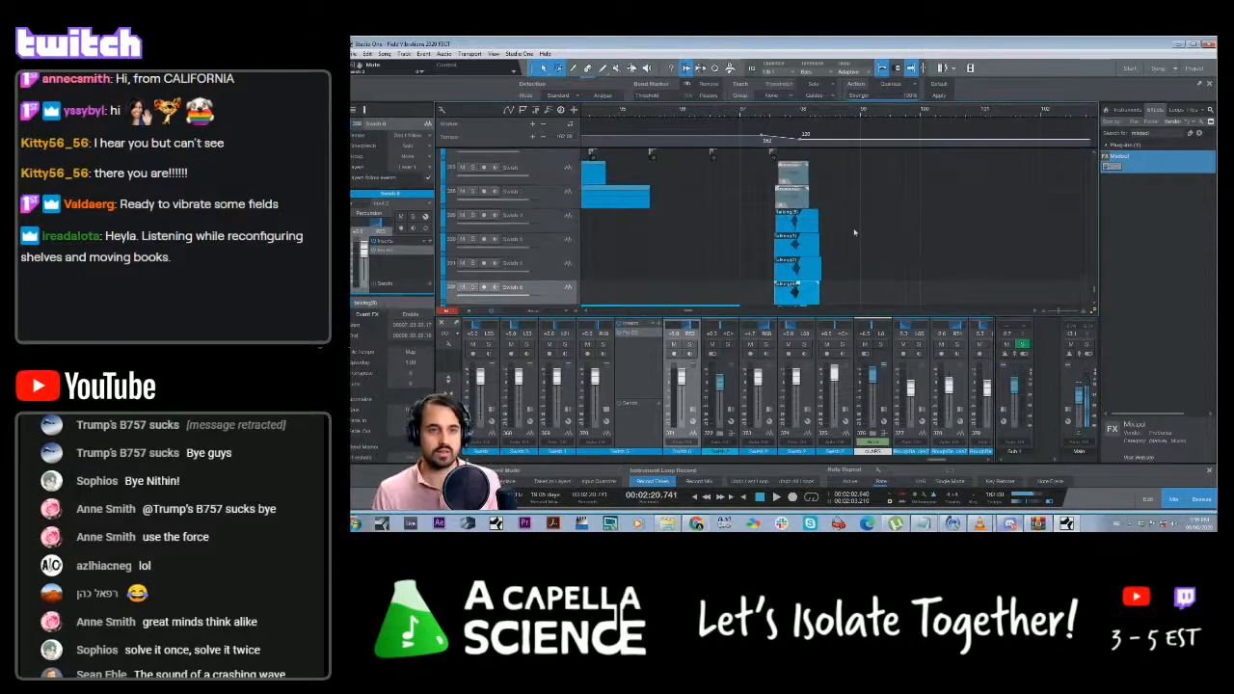
click(541, 196)
shift+click(559, 267)
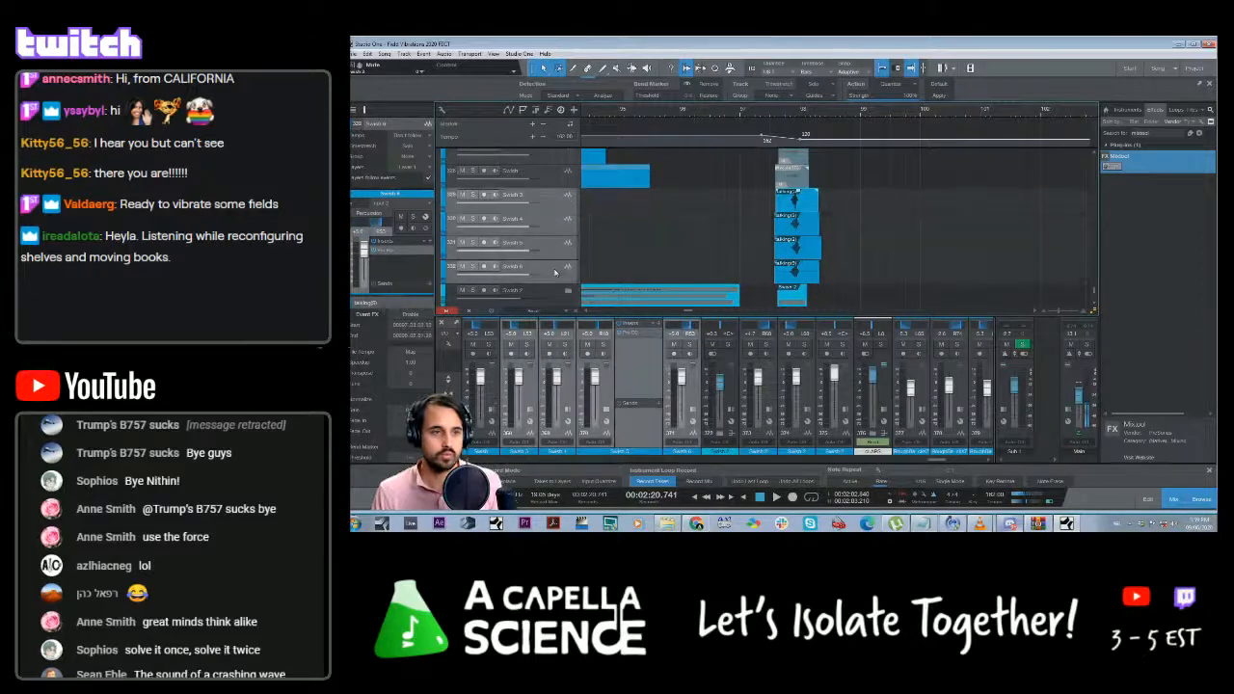
right_click(557, 271)
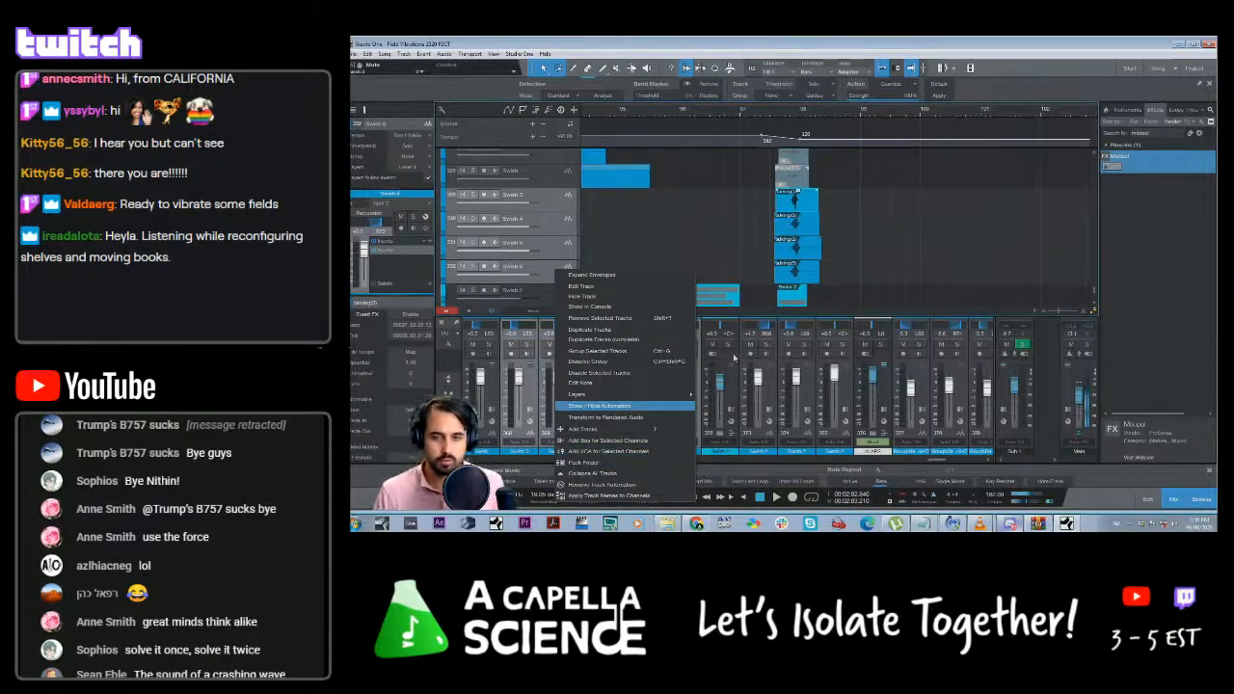
click(627, 445)
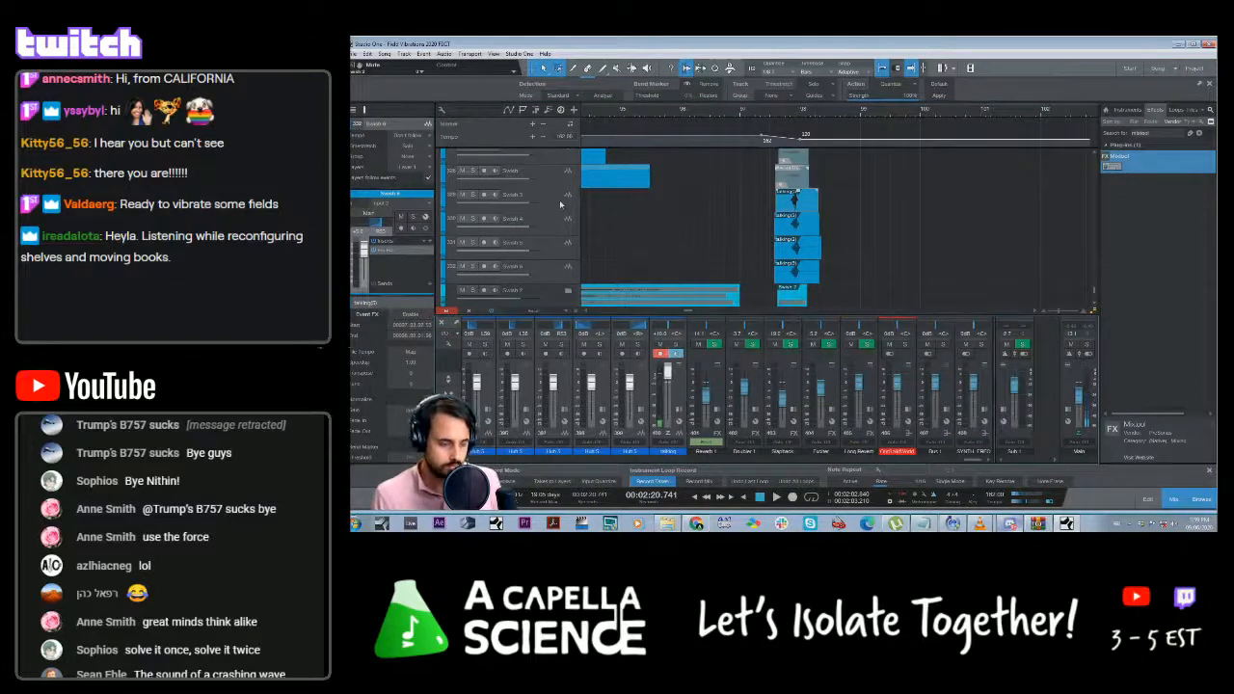
Select the four recorded take tracks and pack them into a folder track
click(561, 206)
shift+click(559, 277)
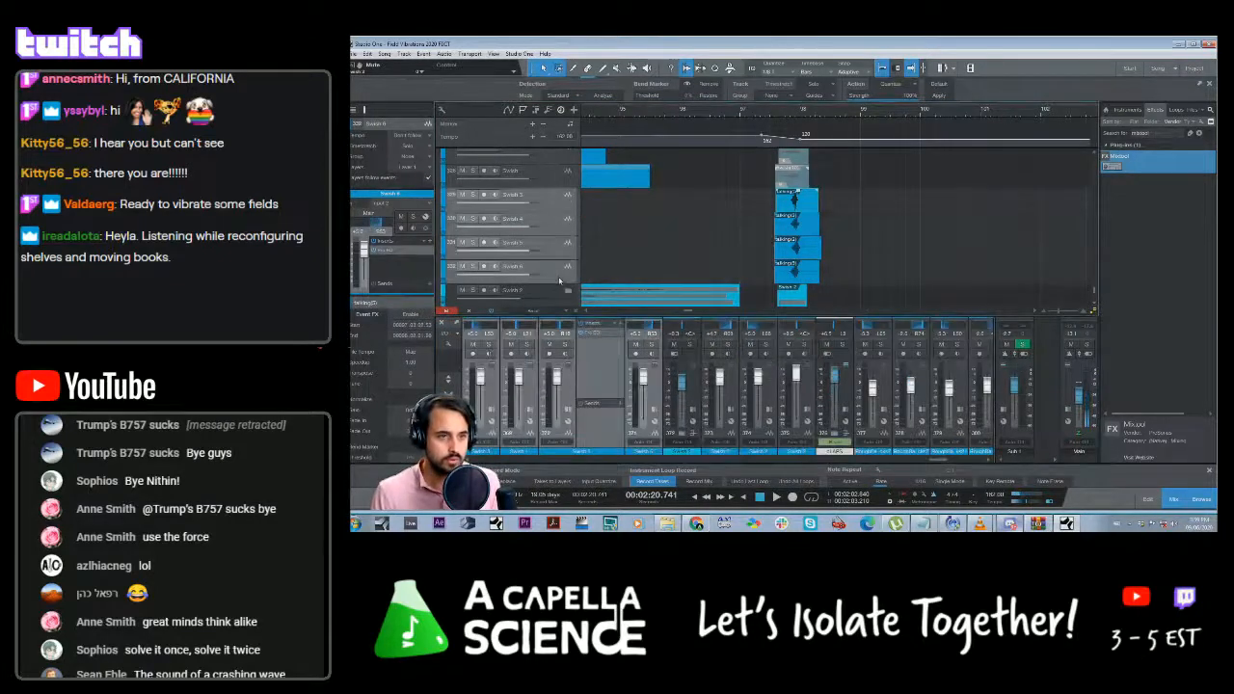
right_click(559, 281)
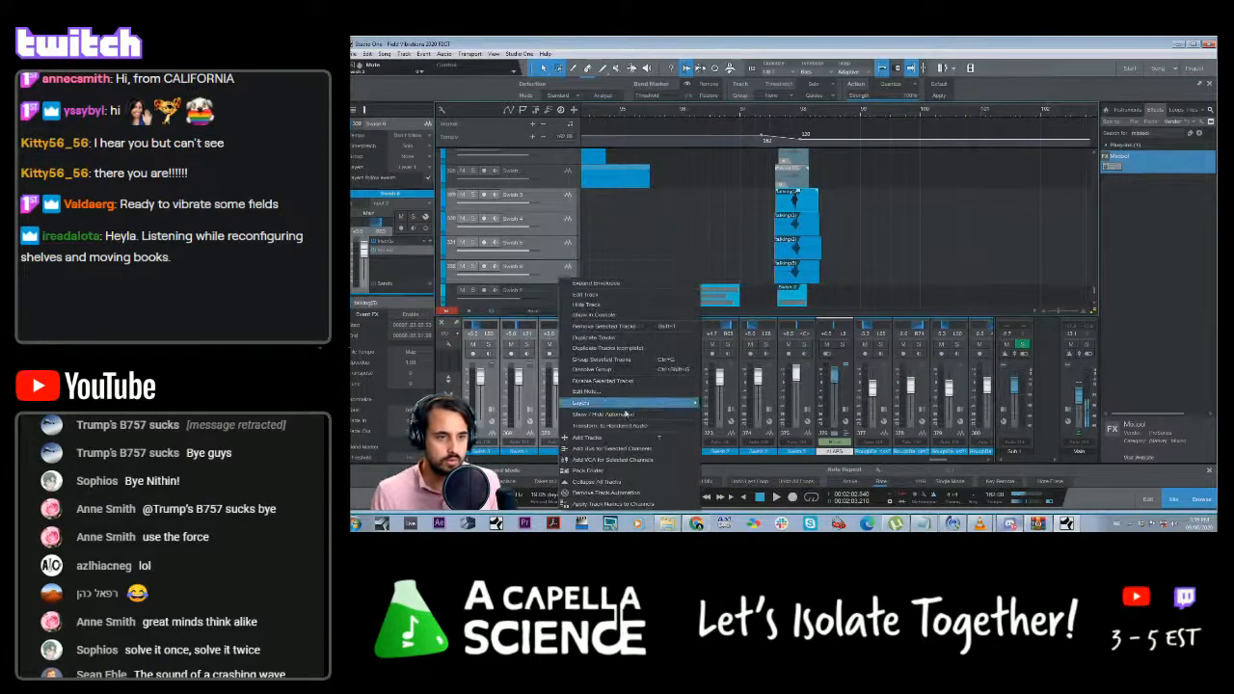
click(601, 476)
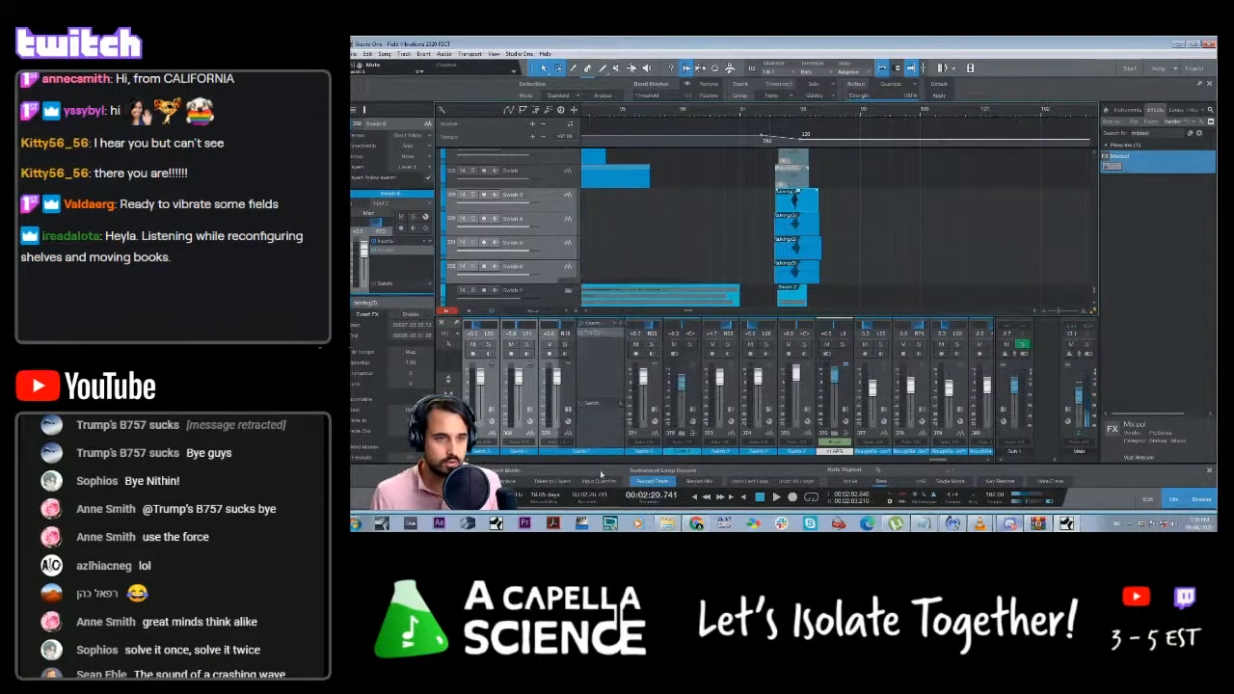
Rename the new folder track as Swish Down
double_click(516, 196)
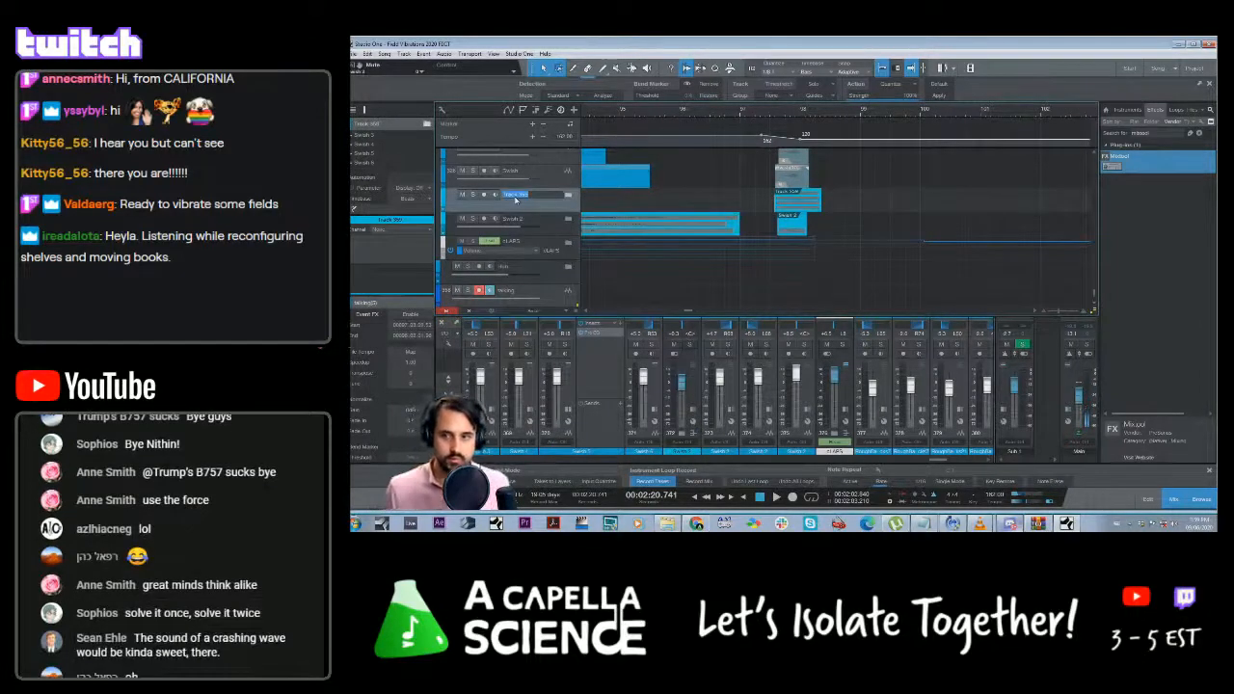
text(S)
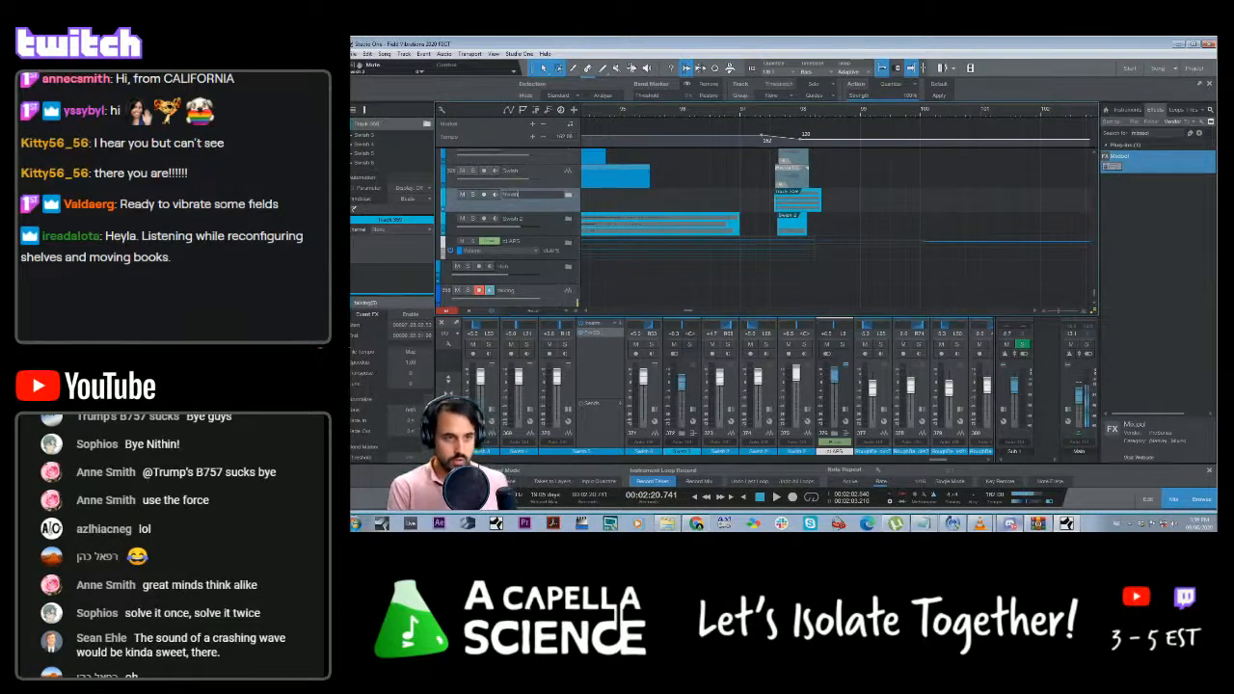
text(wish Down)
key(Return)
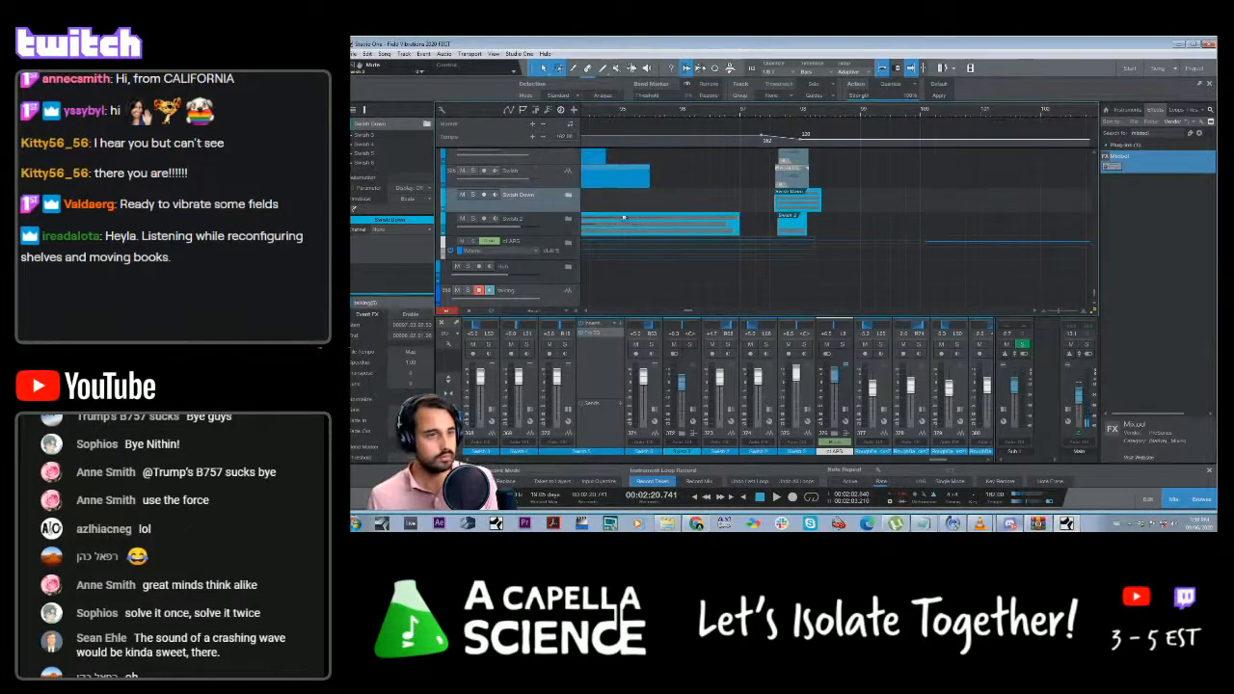
Increase the height of the collapsed Swish Down folder track and assign the Swish Down bus as its channel
scroll(589, 209, up, 1)
click(567, 213)
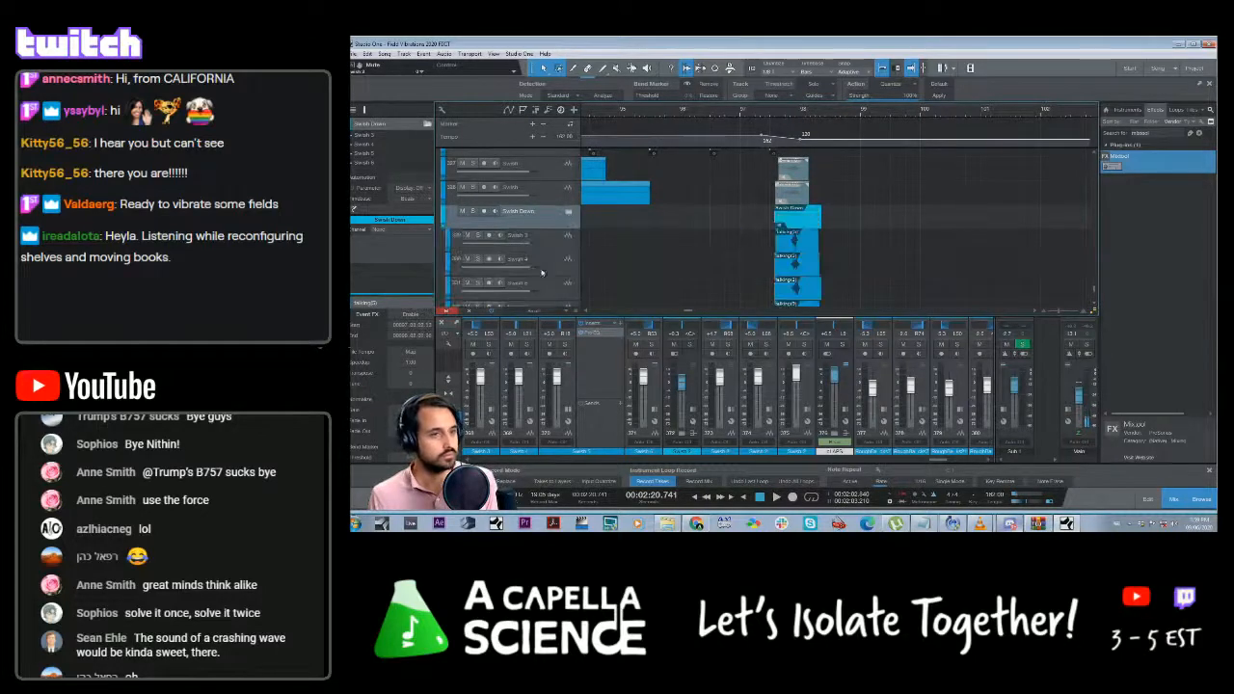
click(568, 212)
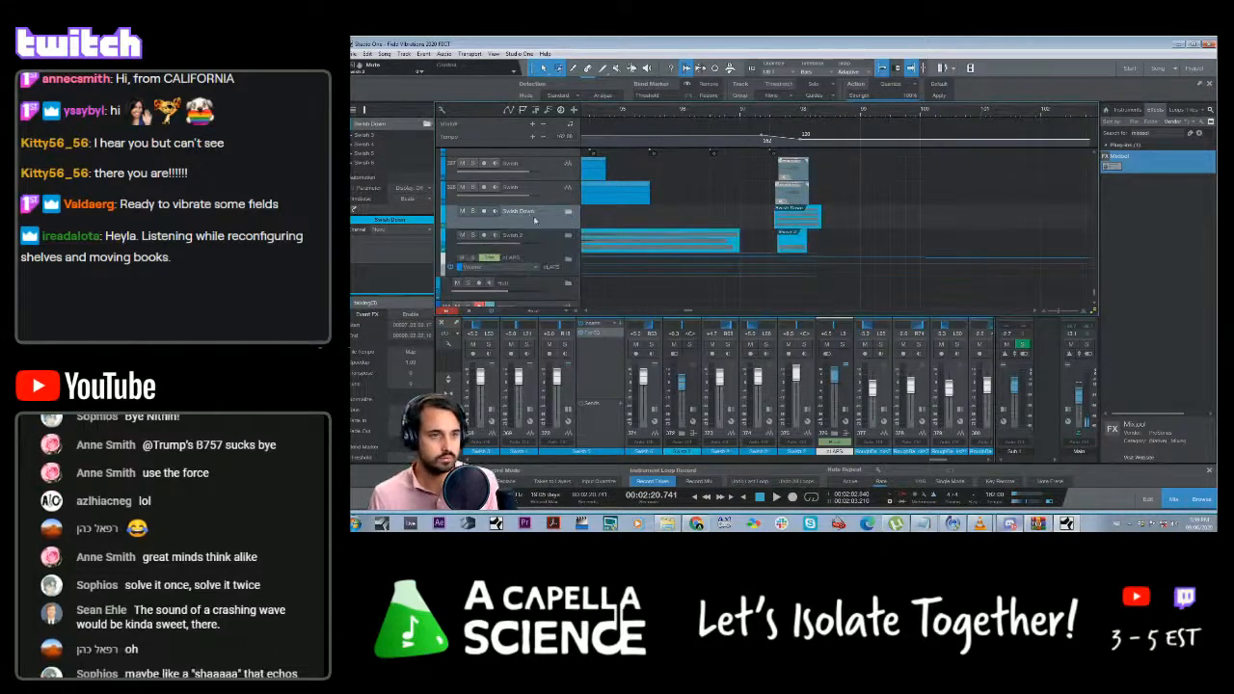
drag(539, 230, 540, 280)
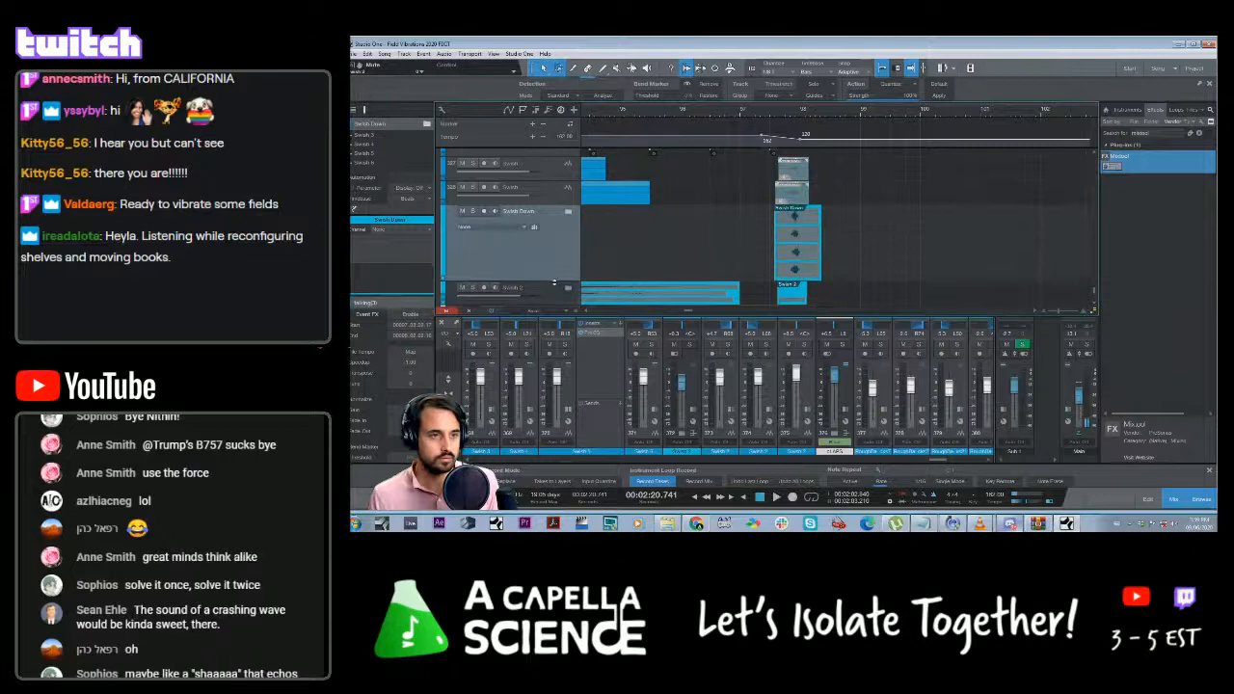
click(513, 228)
scroll(503, 369, down, 2)
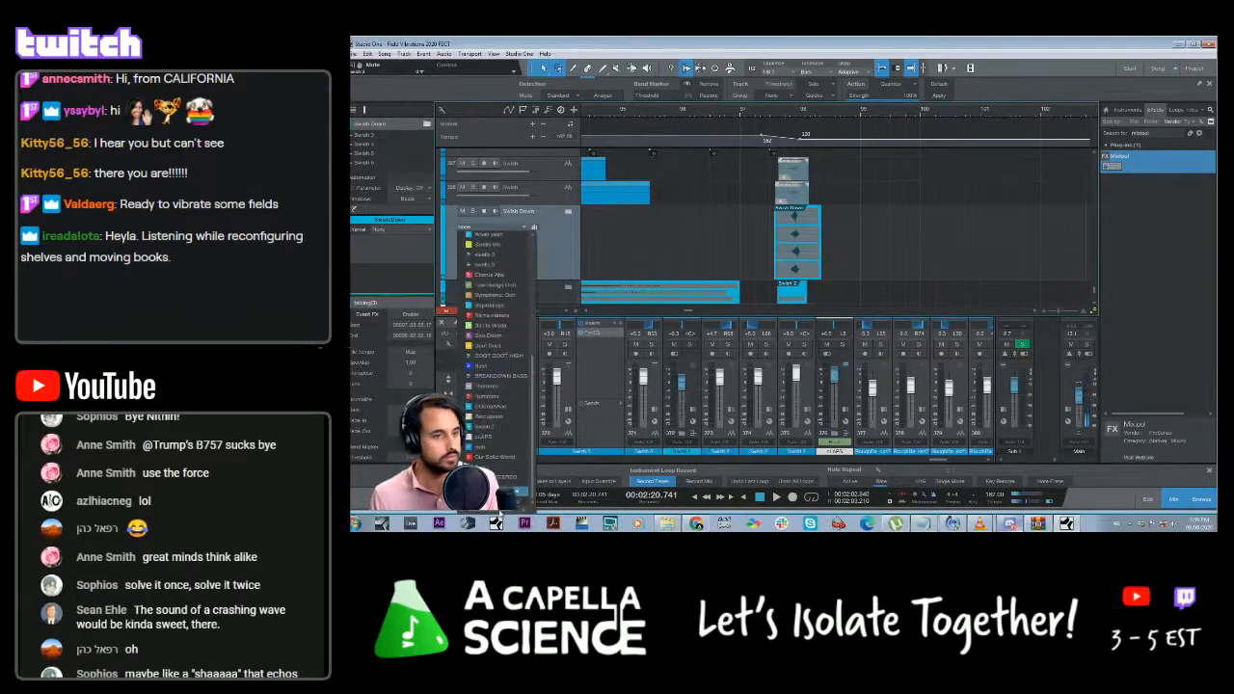
click(520, 498)
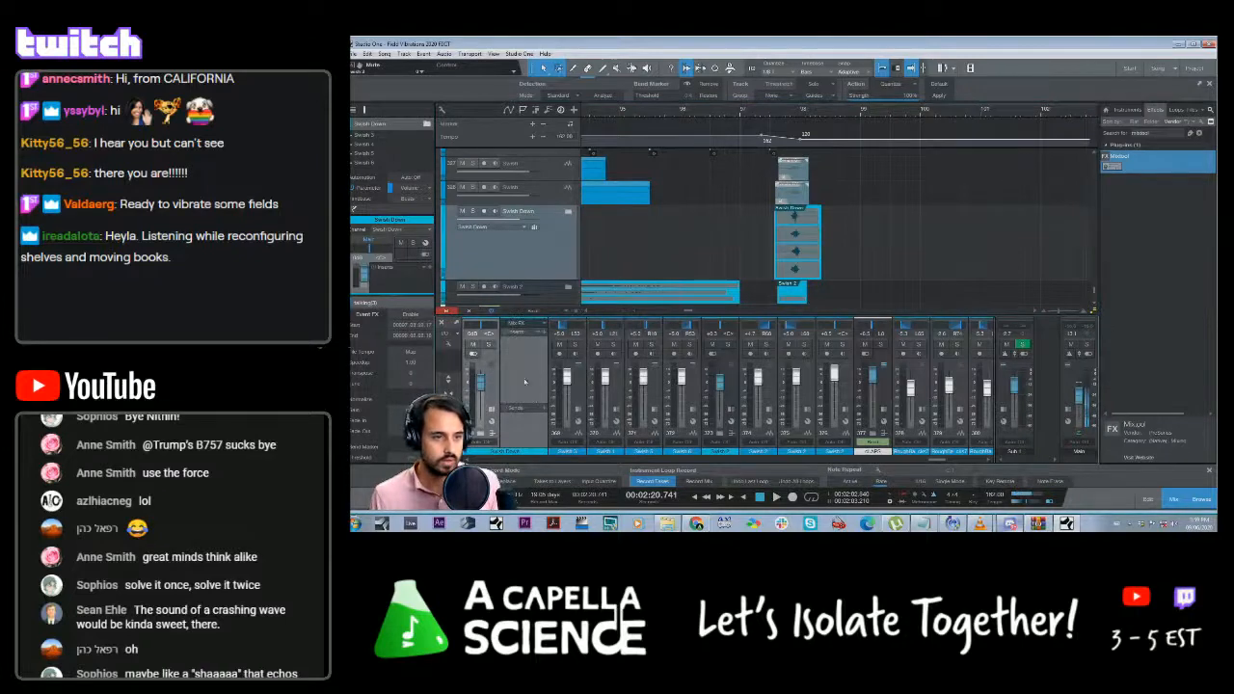
drag(512, 313, 487, 135)
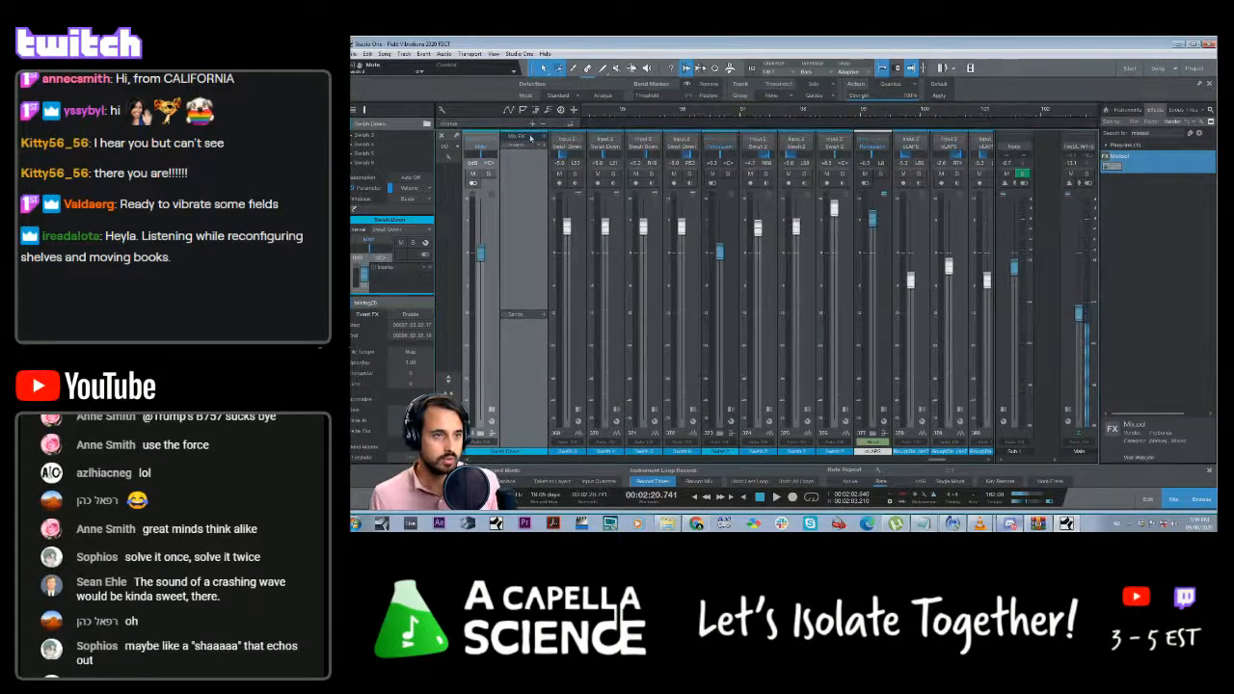
drag(532, 132, 539, 319)
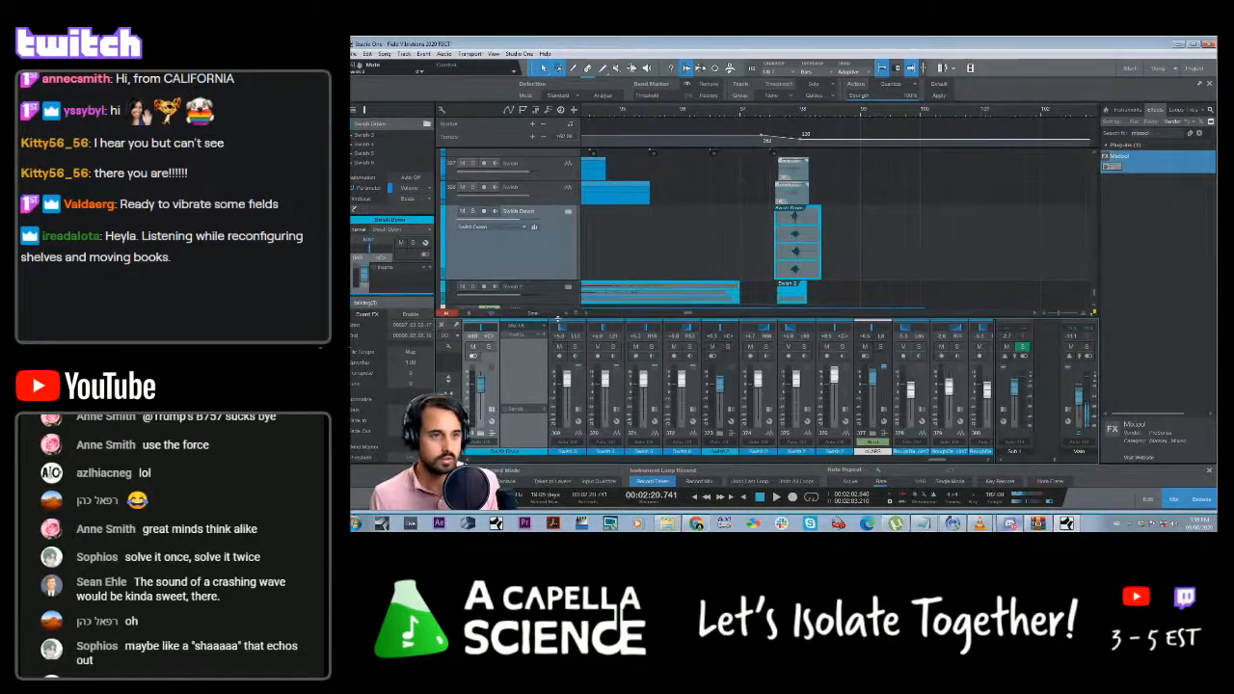
scroll(621, 248, up, 5)
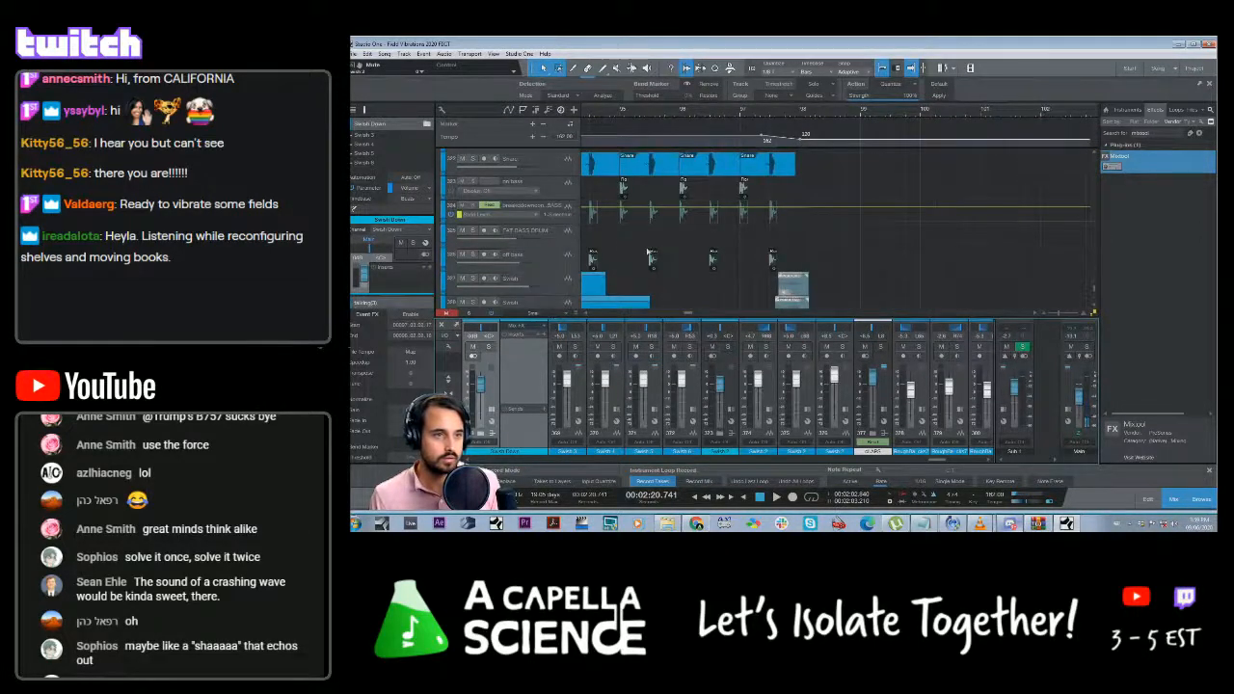
scroll(647, 253, down, 2)
click(551, 239)
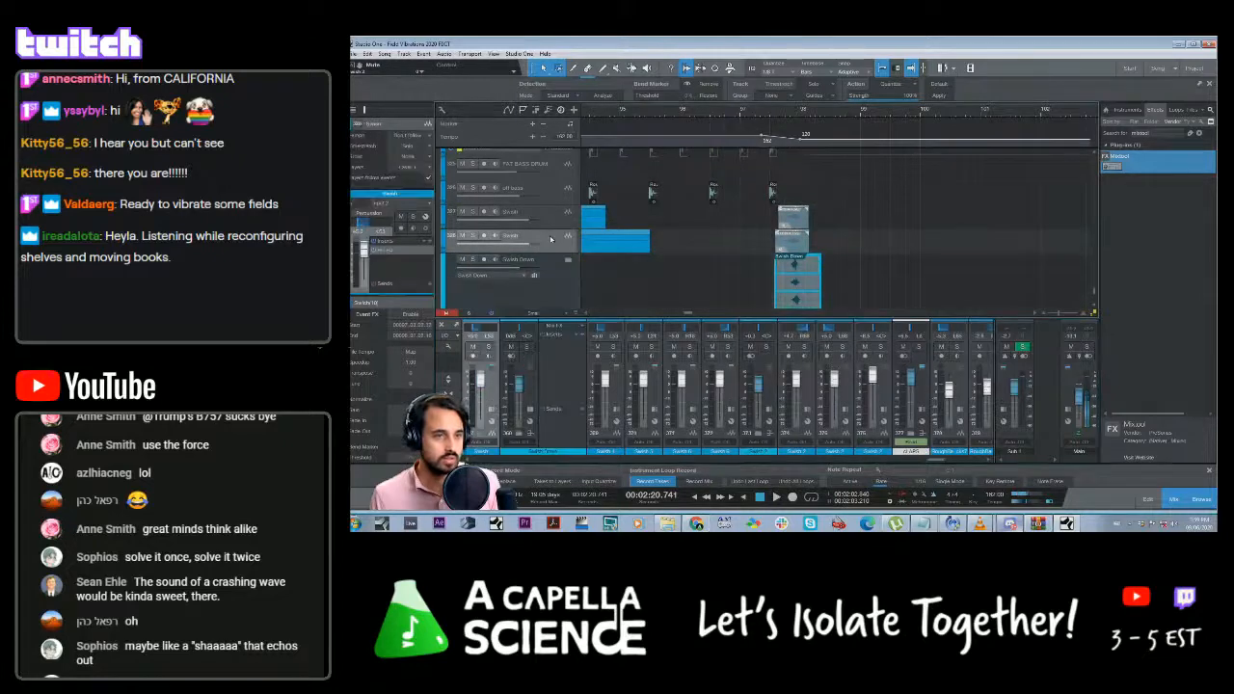
drag(550, 314, 554, 419)
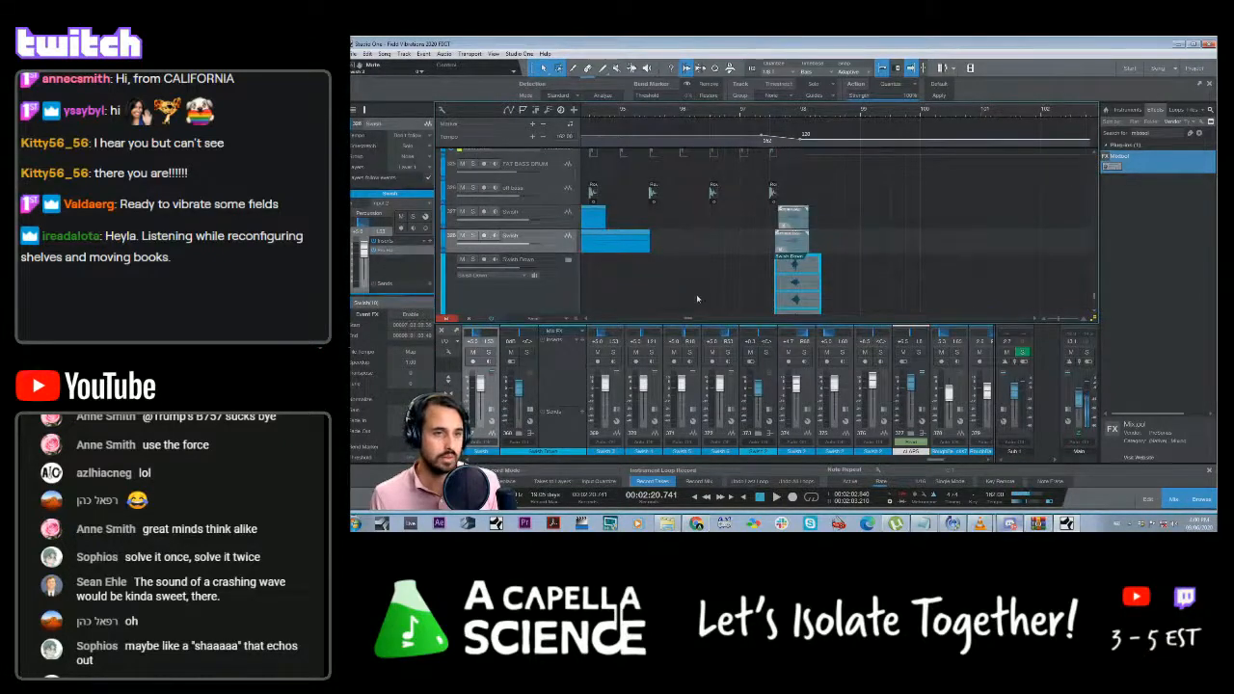
scroll(704, 279, down, 2)
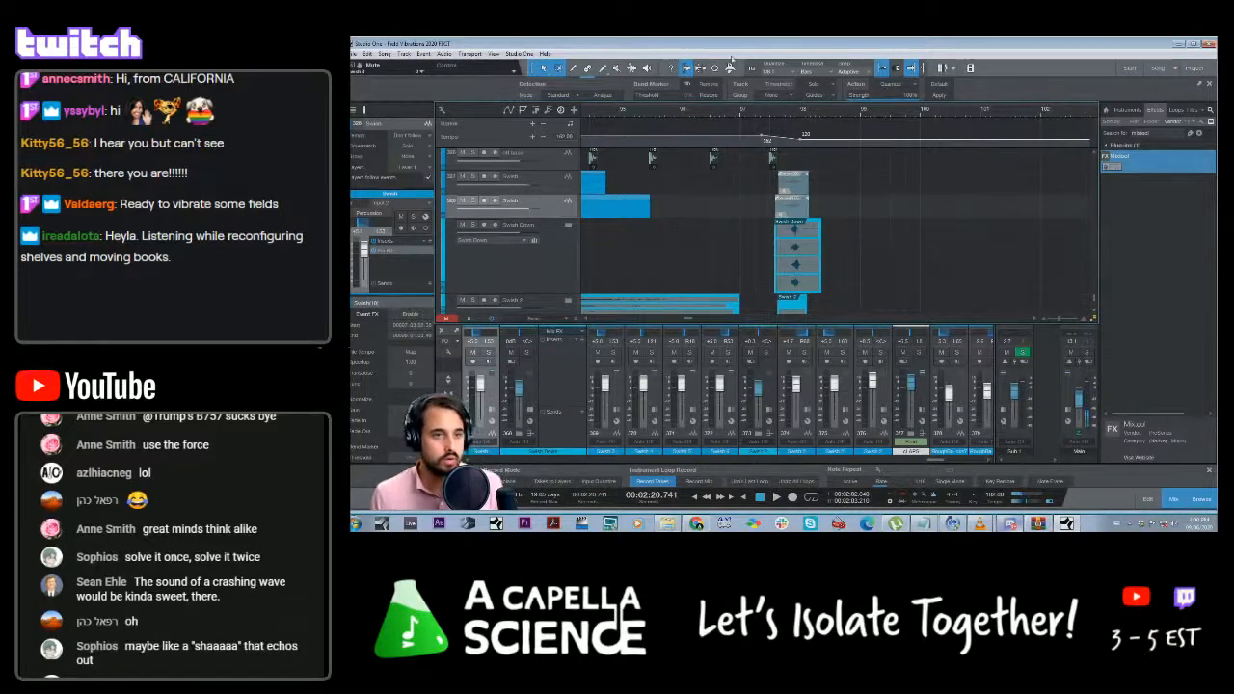
Find the Pro EQ effect and insert it on the Swish Down bus
click(771, 111)
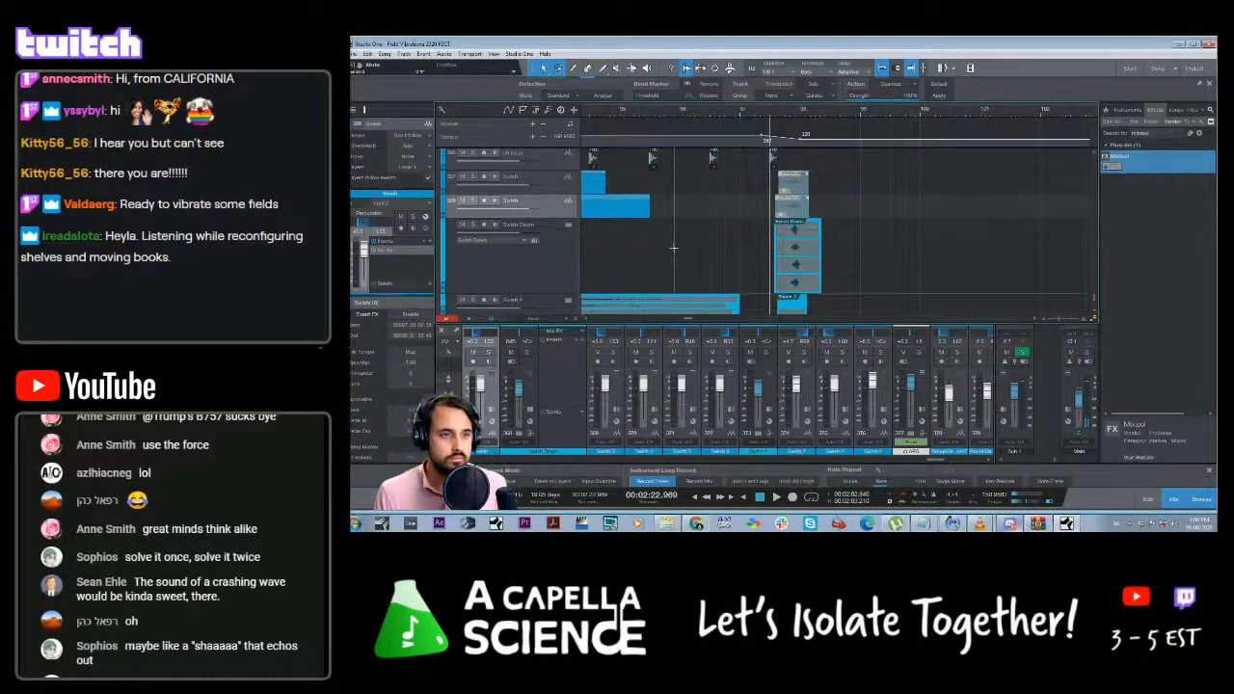
scroll(626, 165, down, 1)
click(795, 241)
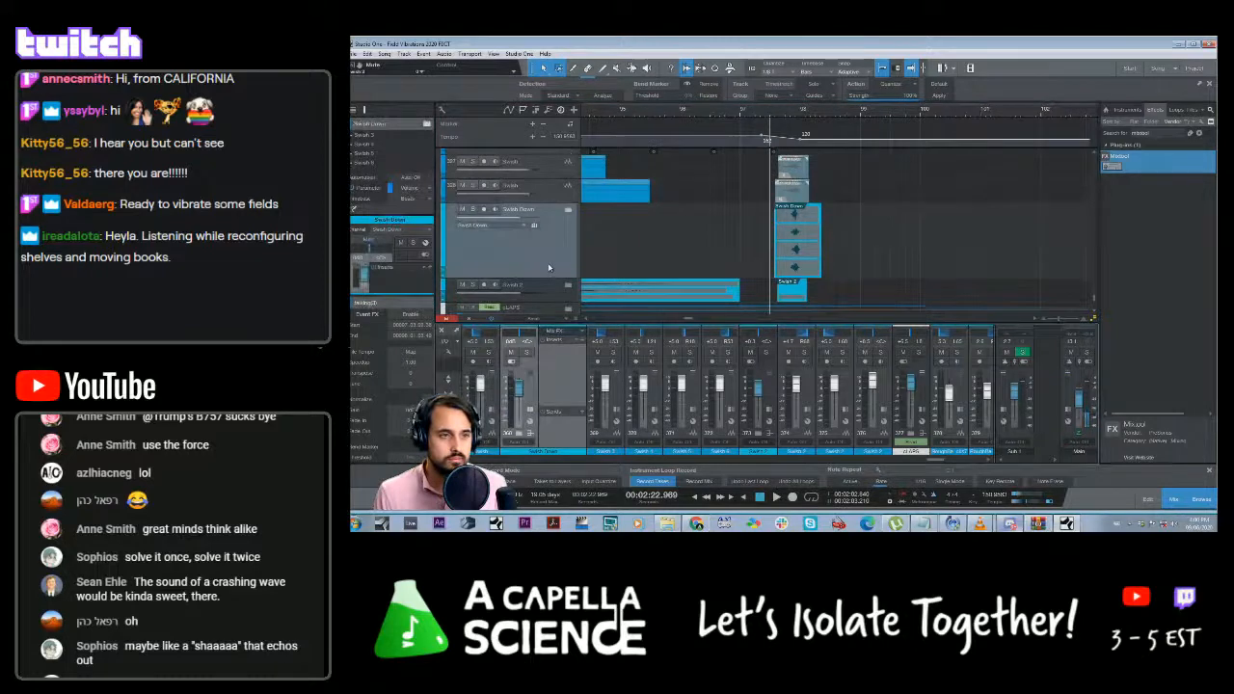
click(1160, 135)
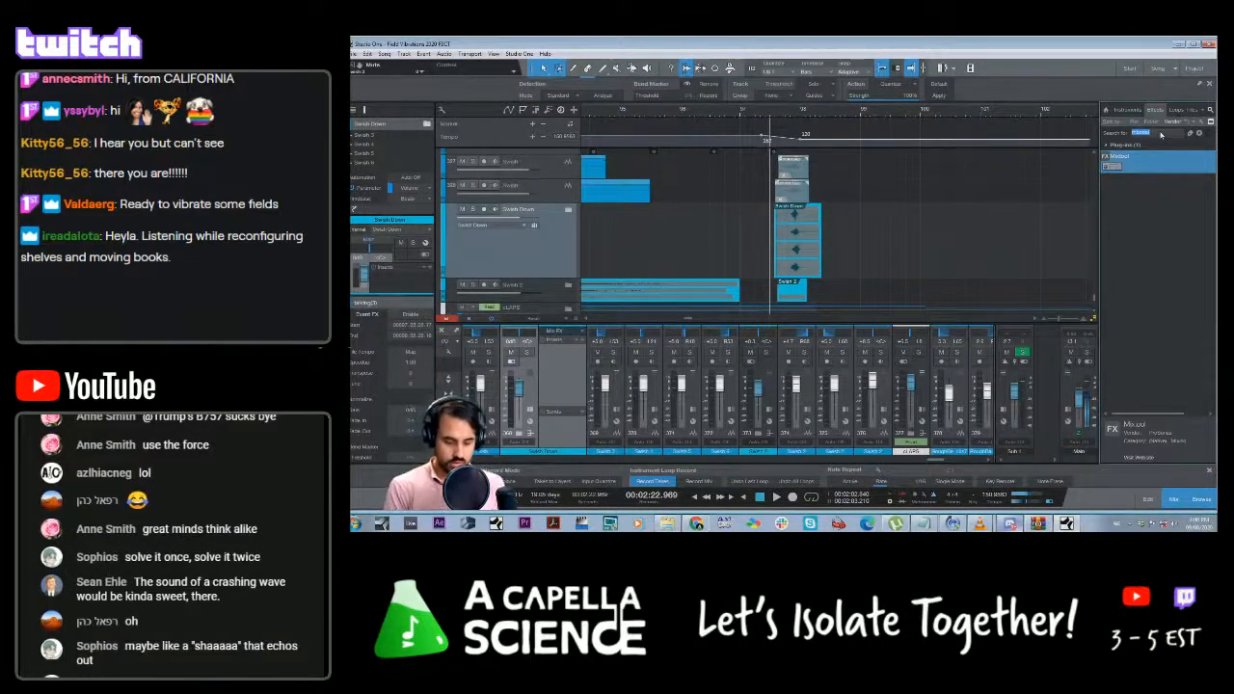
text(pro)
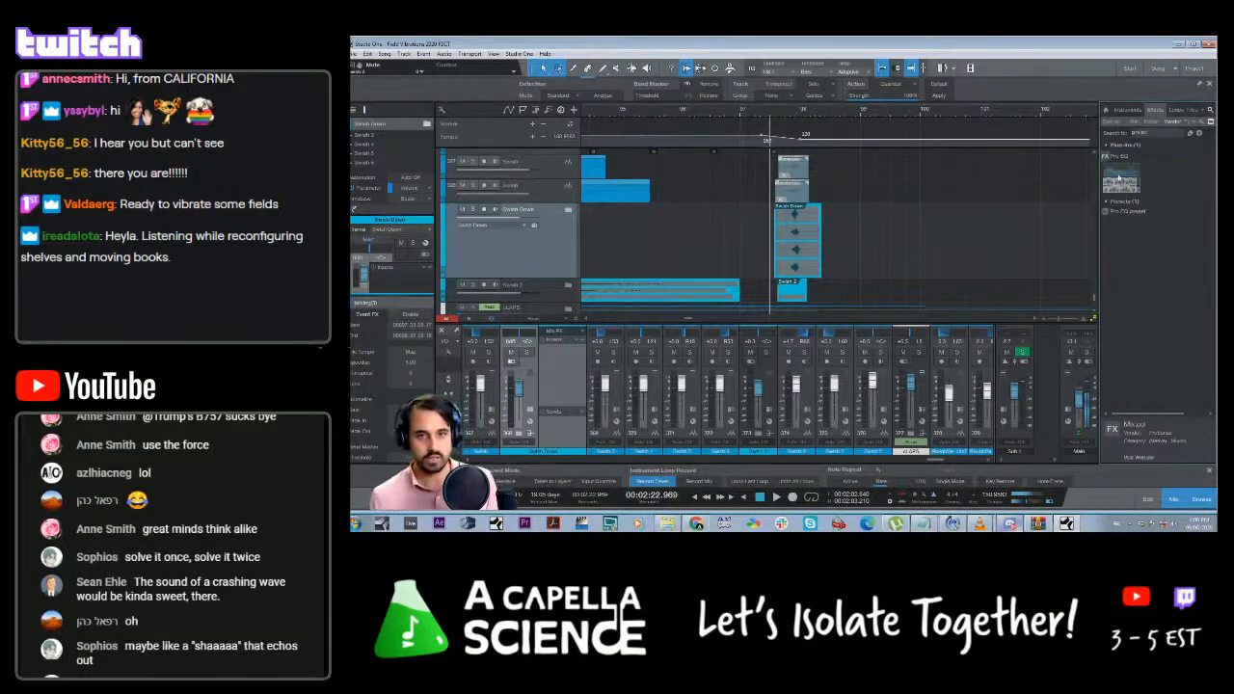
drag(1121, 179, 565, 386)
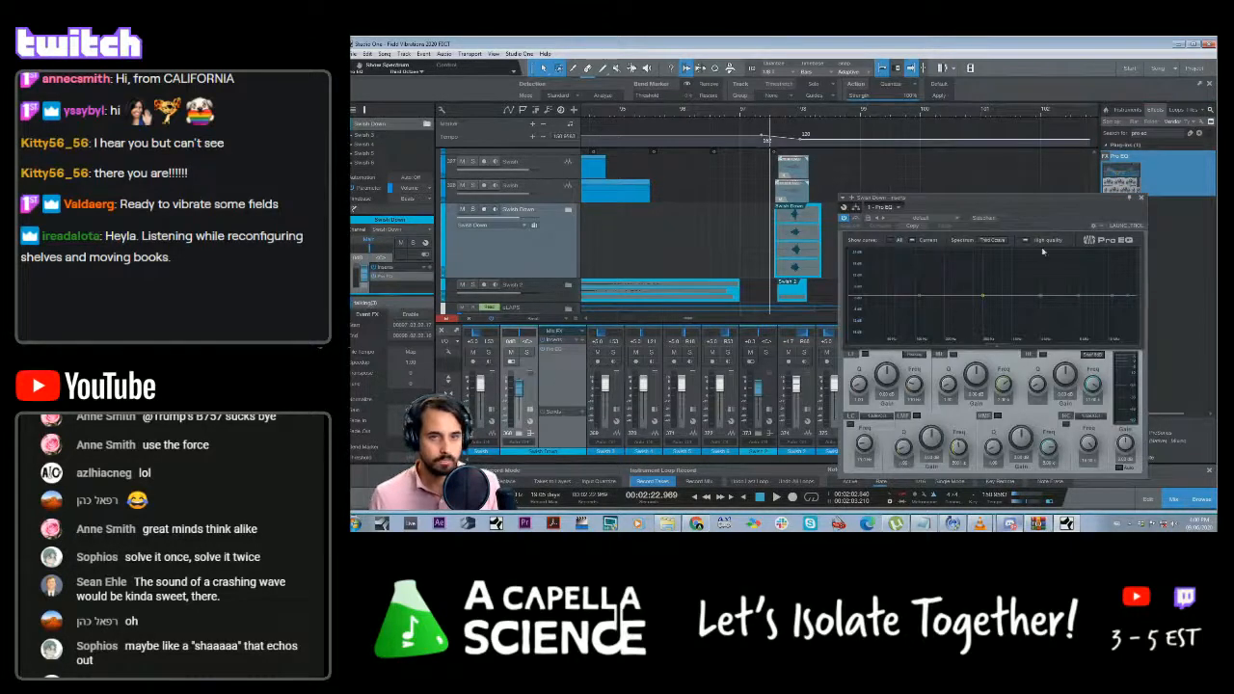
Loop a short part of the transition with Swish Down soloed and sweep boosted bands in its bus Pro EQ during playback
drag(1079, 298, 1079, 263)
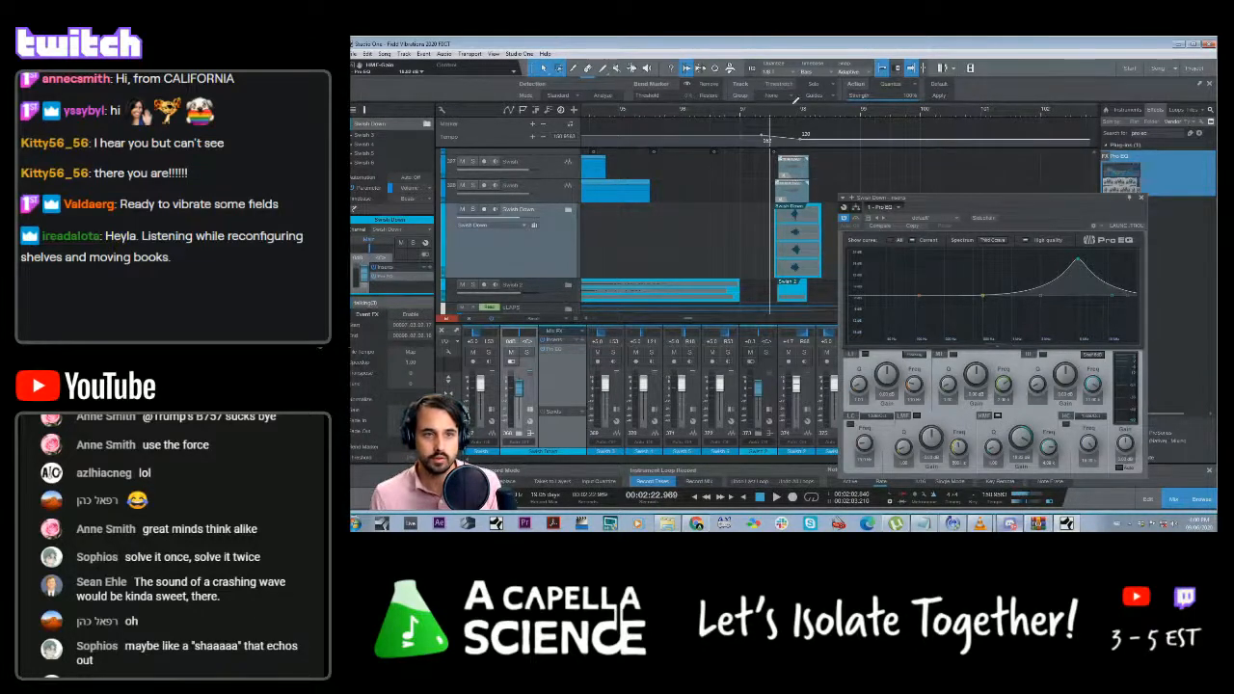
drag(801, 108, 802, 108)
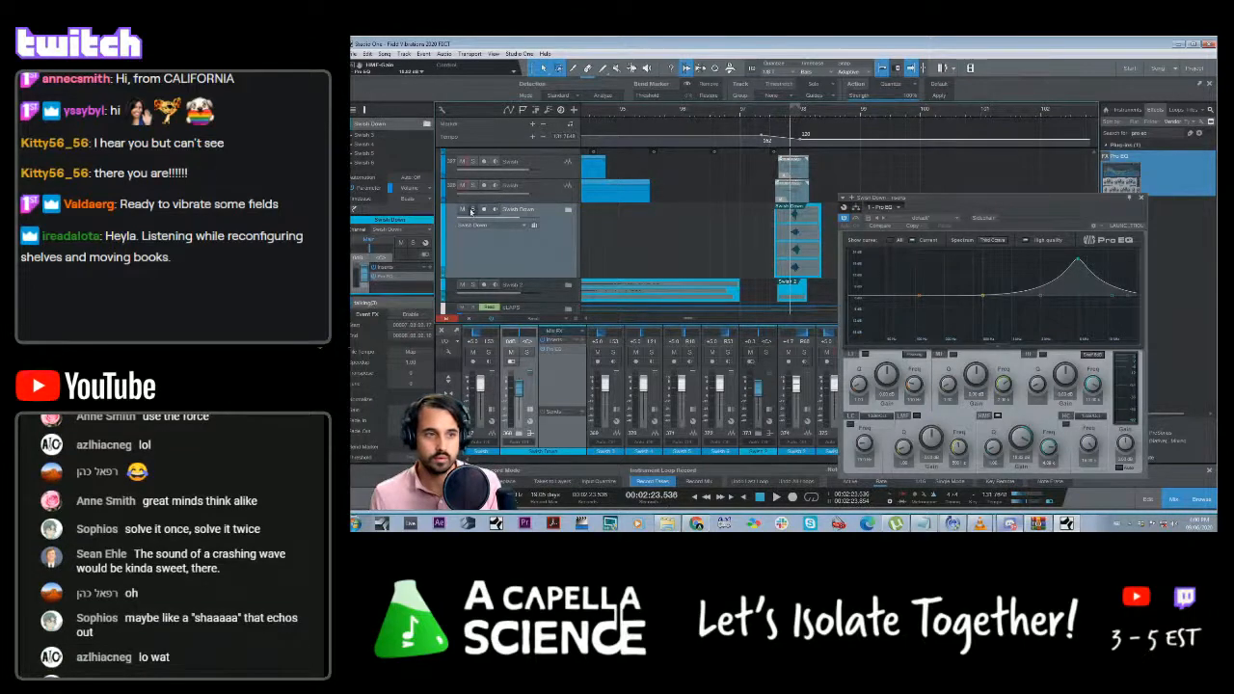
click(473, 210)
key(space)
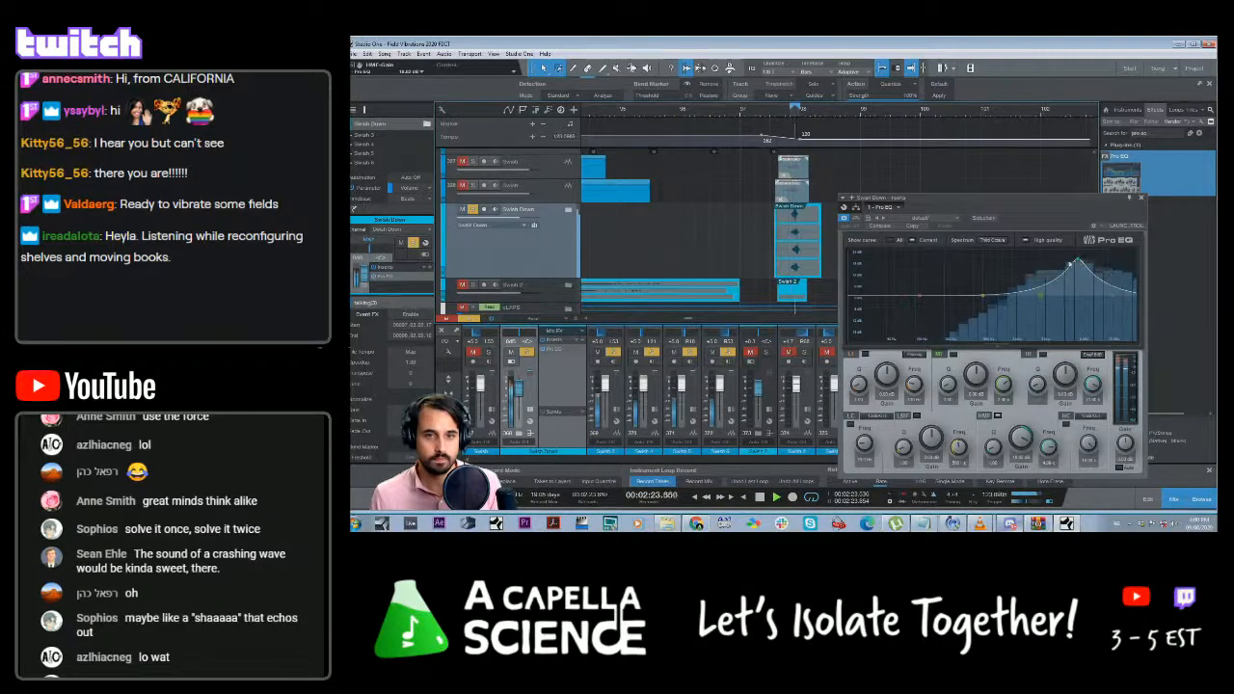
drag(1045, 294, 998, 279)
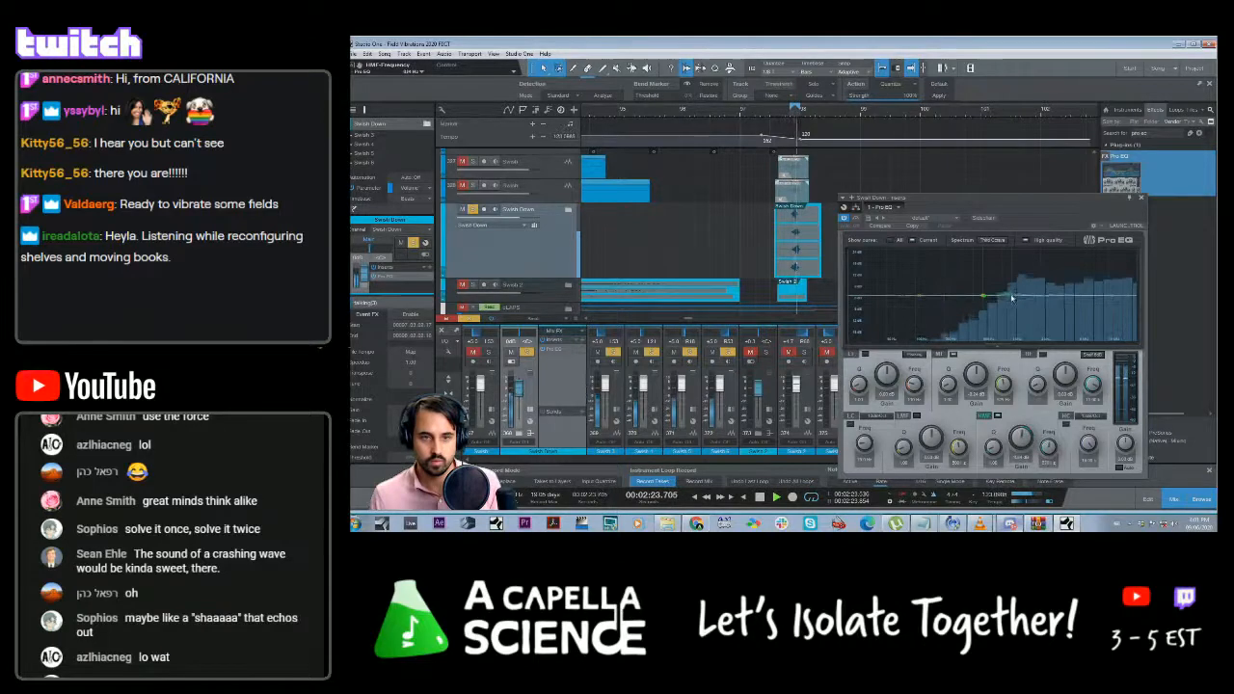
click(1139, 199)
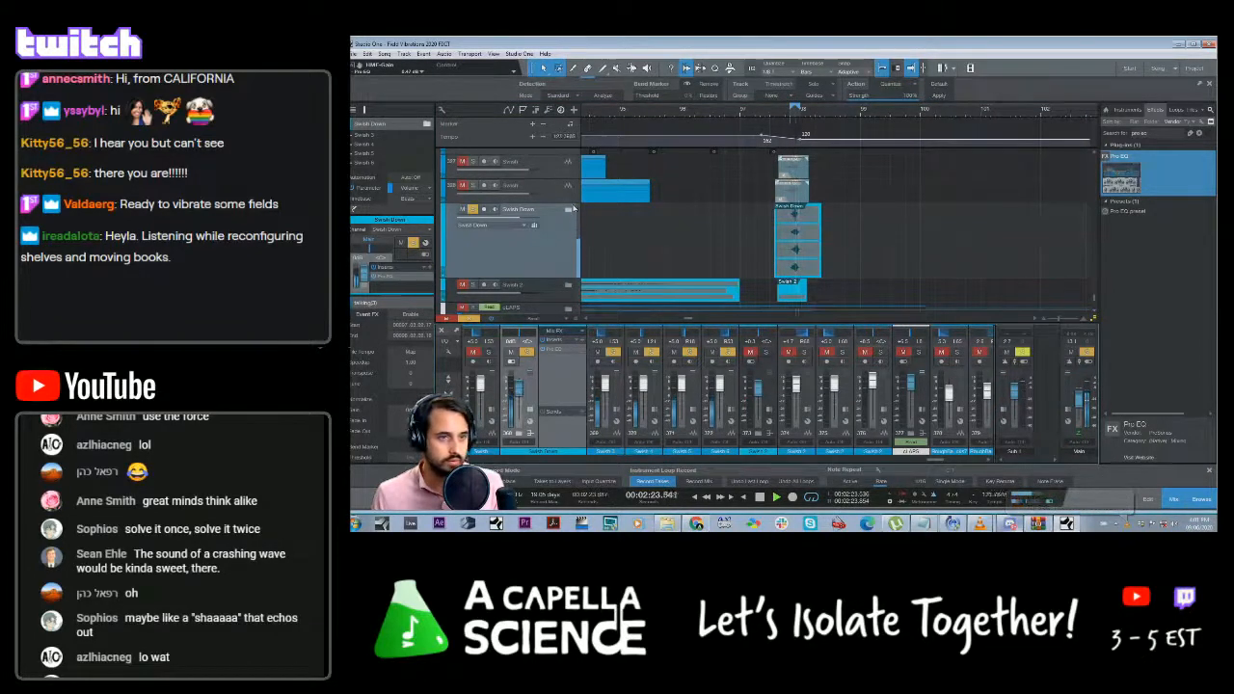
Expand the Swish Down folder and open the Pro EQ of its first take track
click(567, 210)
scroll(634, 258, down, 2)
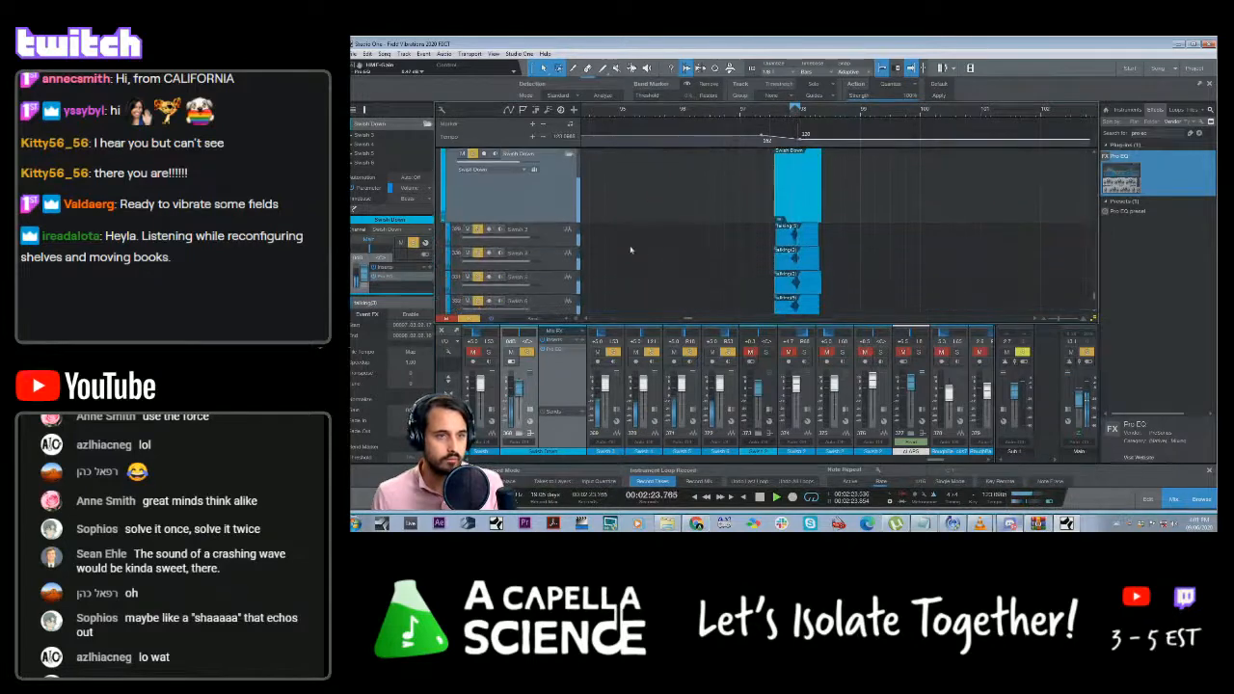
click(559, 238)
click(561, 351)
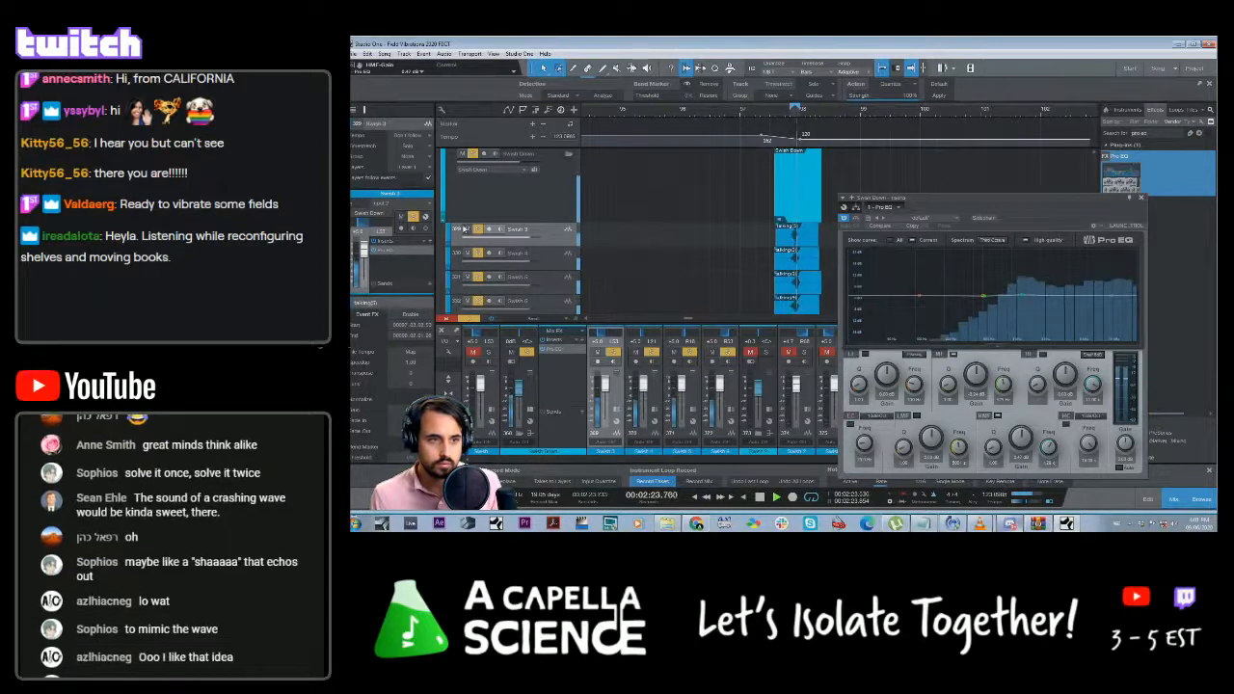
click(559, 236)
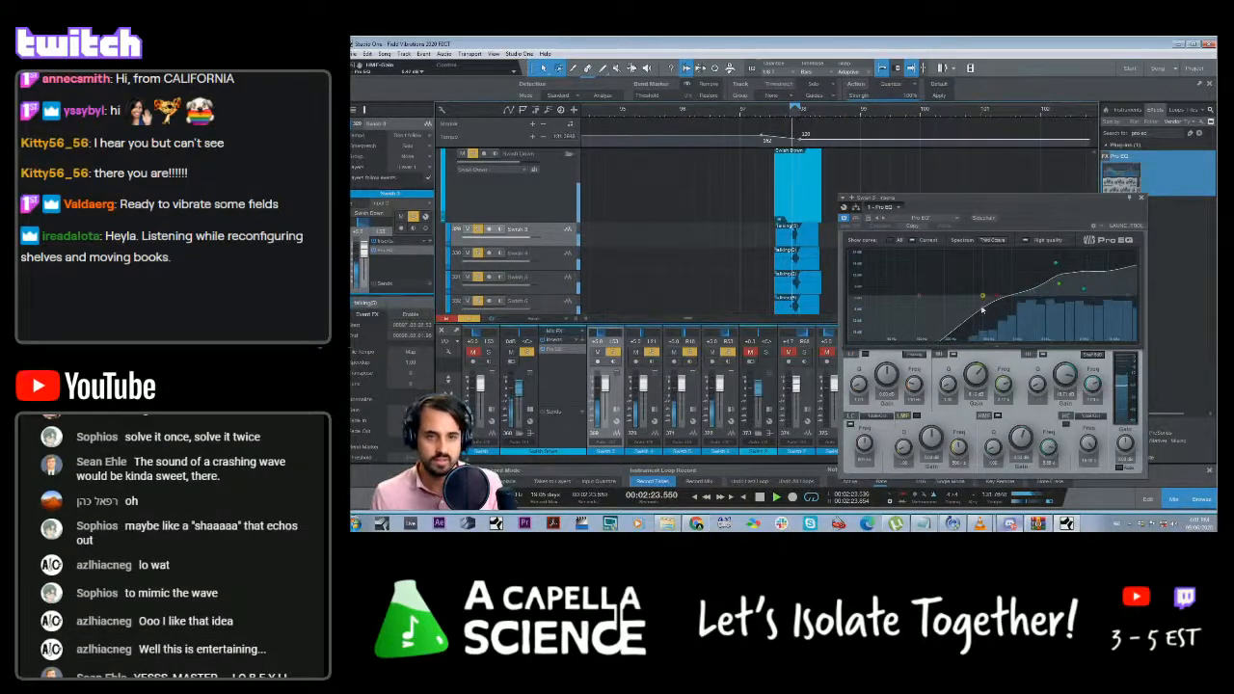
Lower the low-cut frequency and reduce the high-band boosts in the first take's Pro EQ, and close it
drag(994, 303, 918, 301)
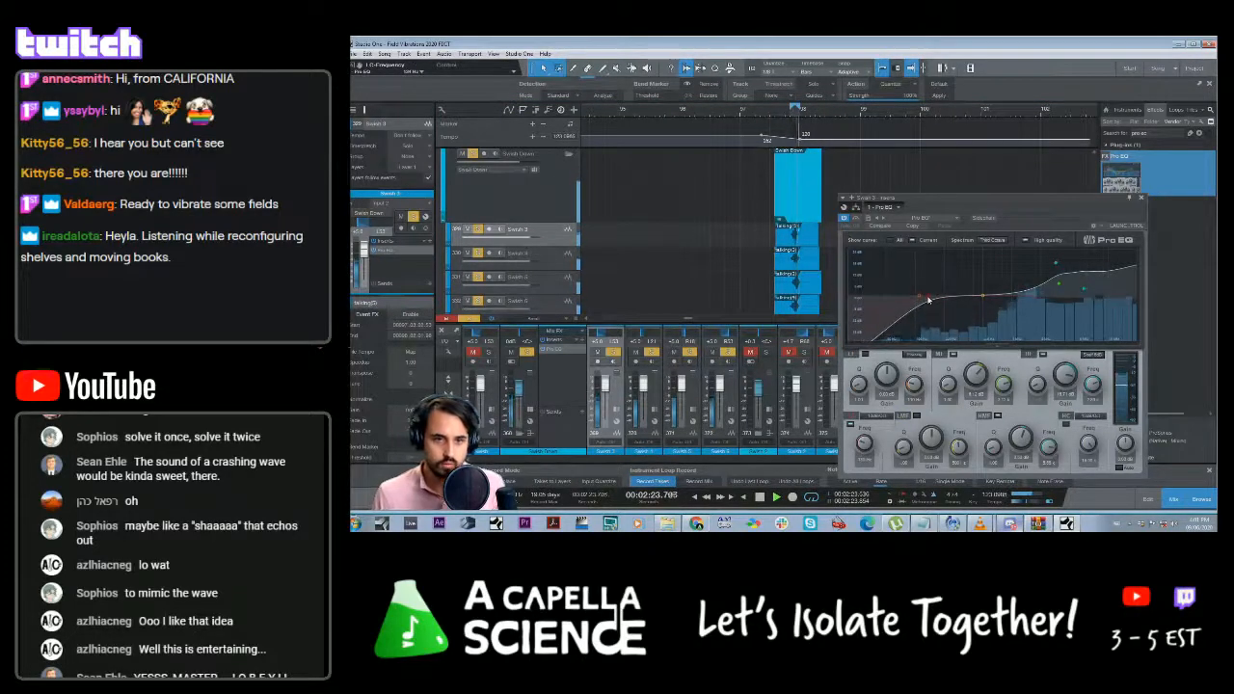
drag(1055, 264, 1039, 283)
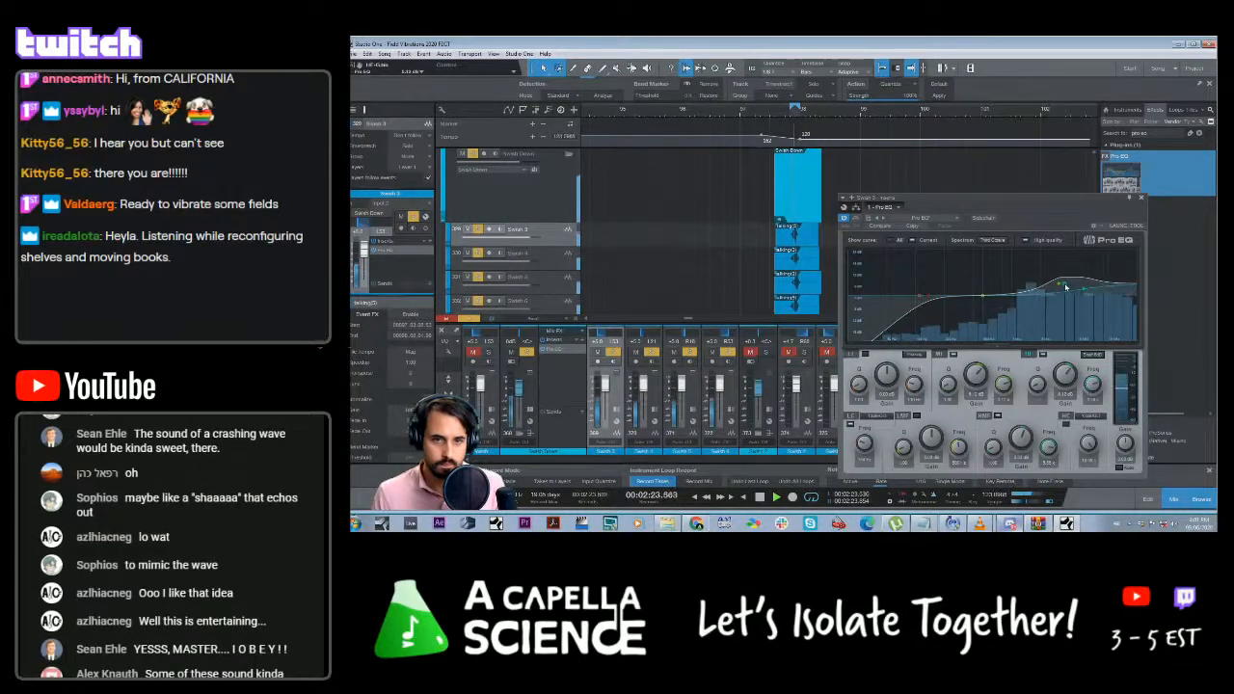
drag(1058, 285, 1081, 296)
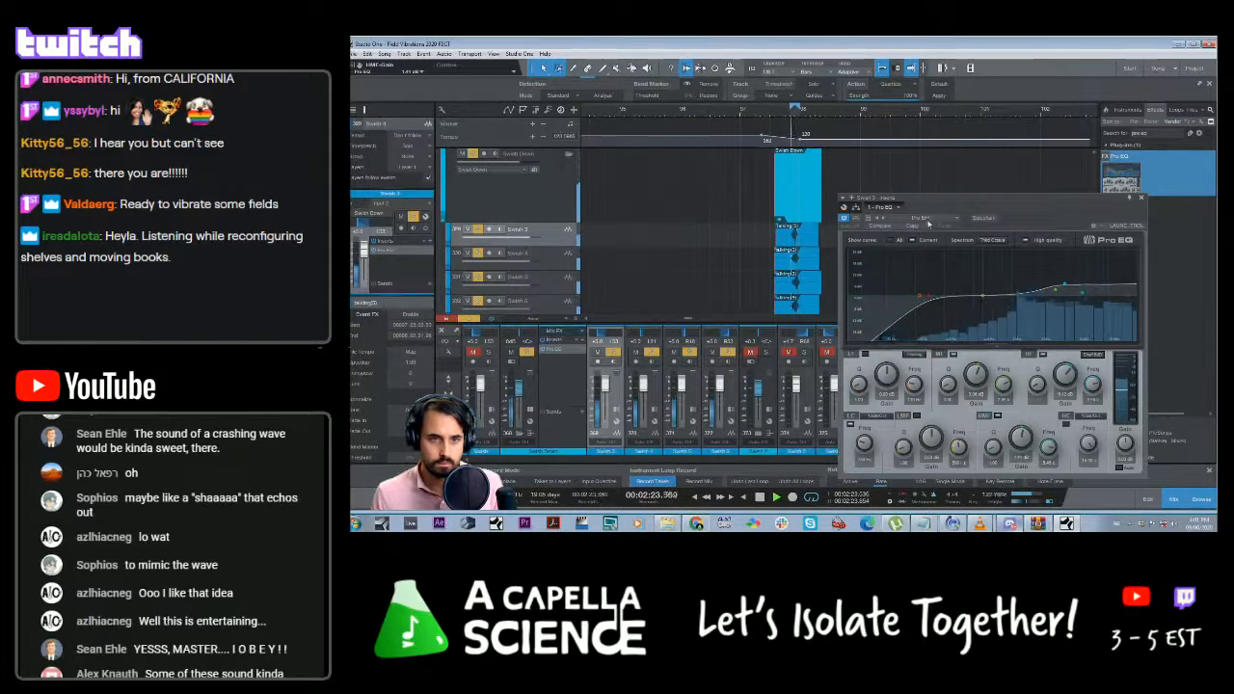
click(1139, 200)
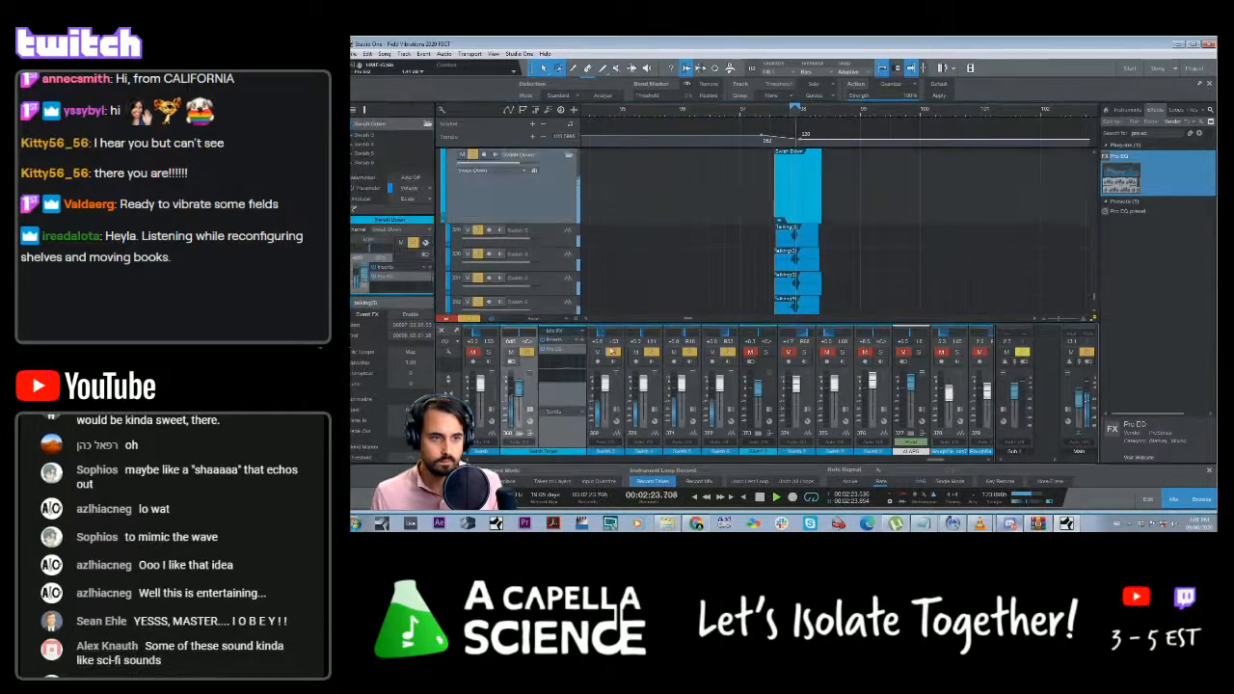
Show the Pro EQ curve thumbnails on the Swish Down bus and first take channels, and close the take's EQ window
right_click(569, 354)
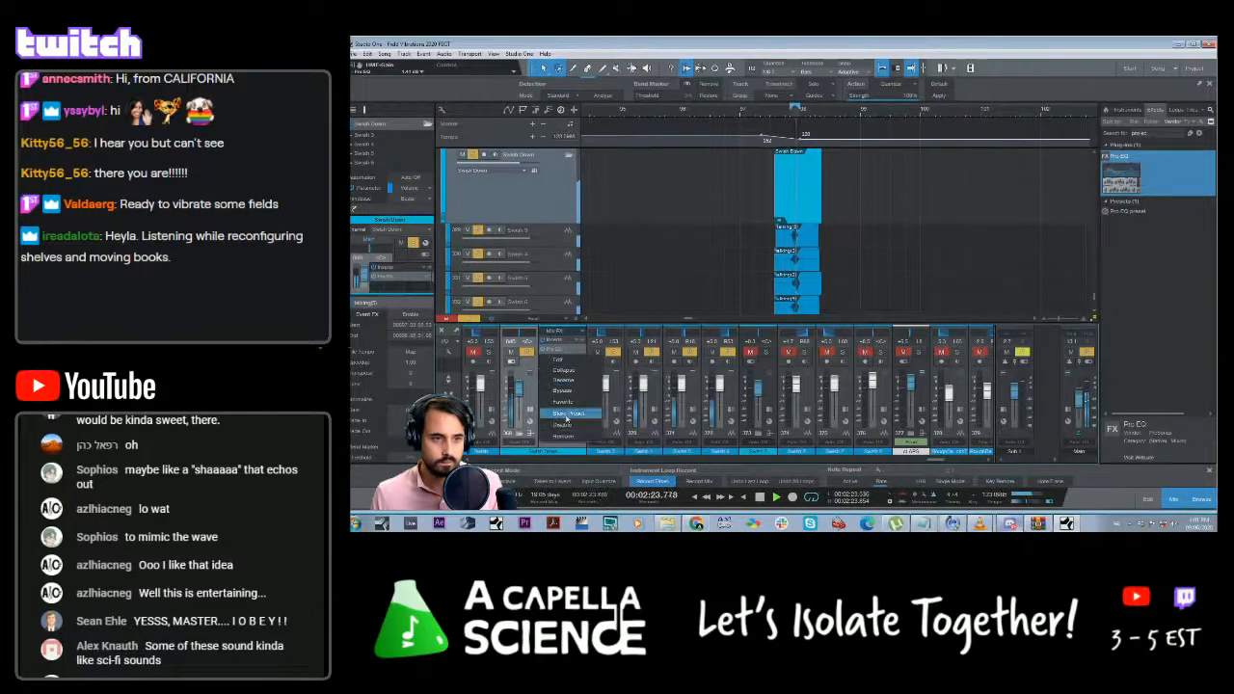
click(533, 367)
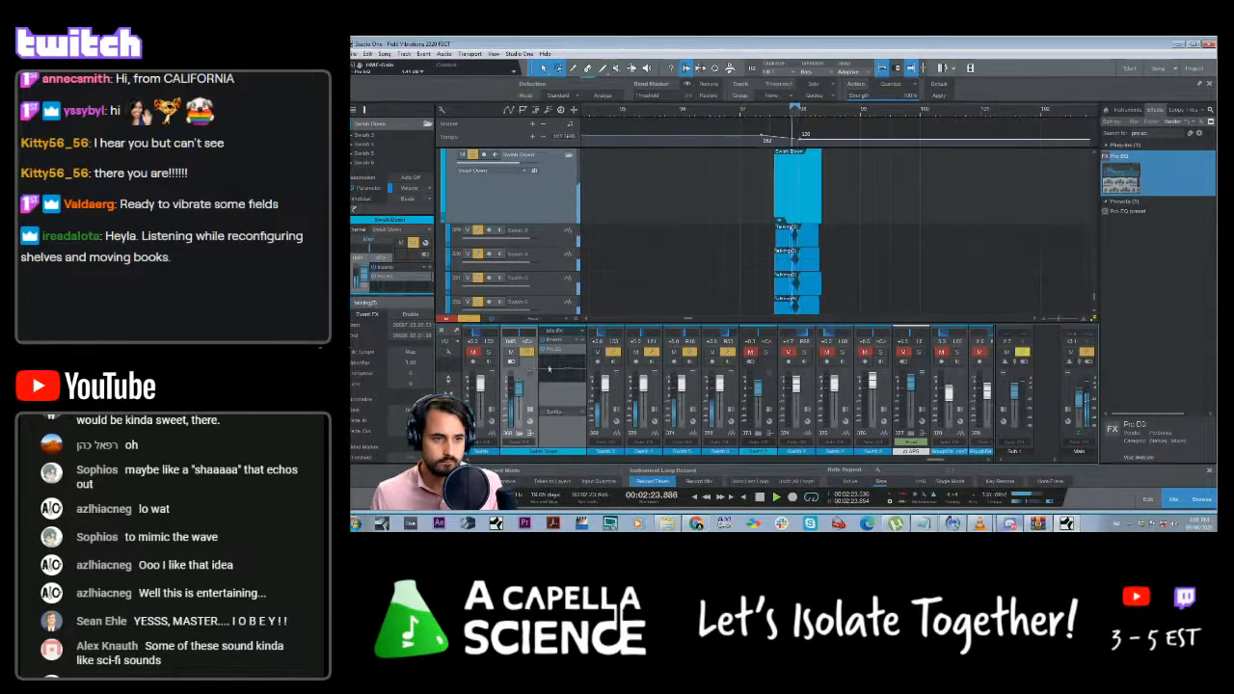
double_click(620, 390)
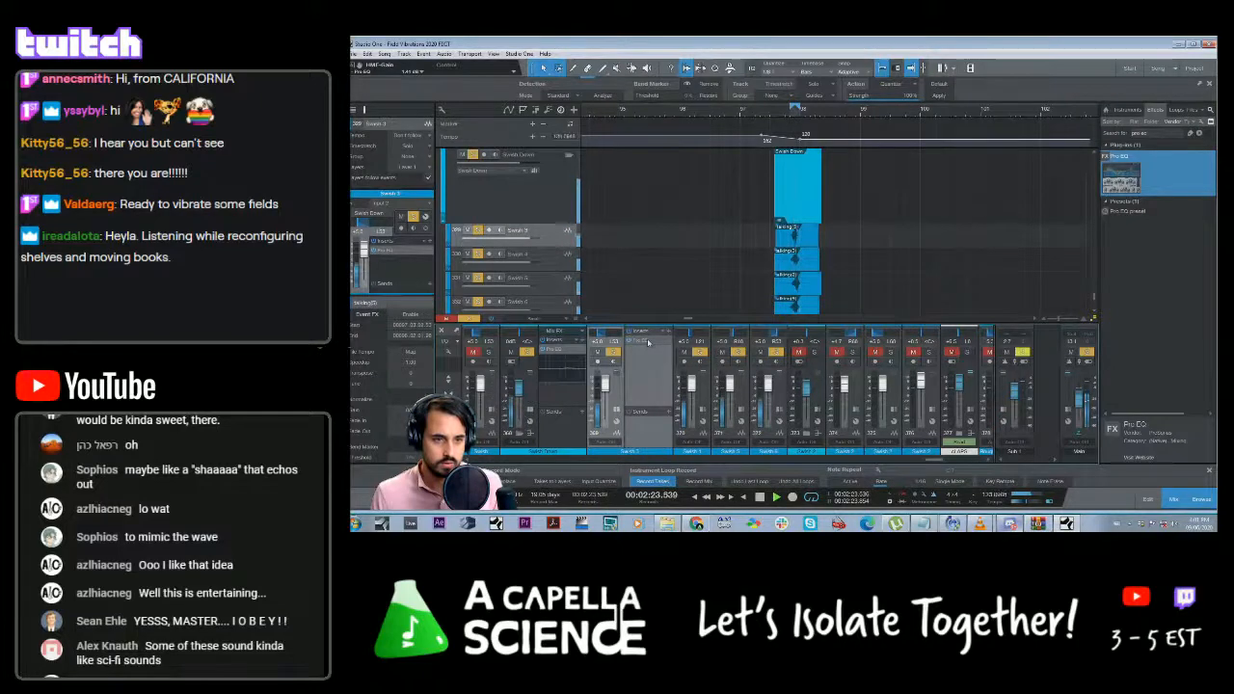
click(649, 345)
right_click(649, 345)
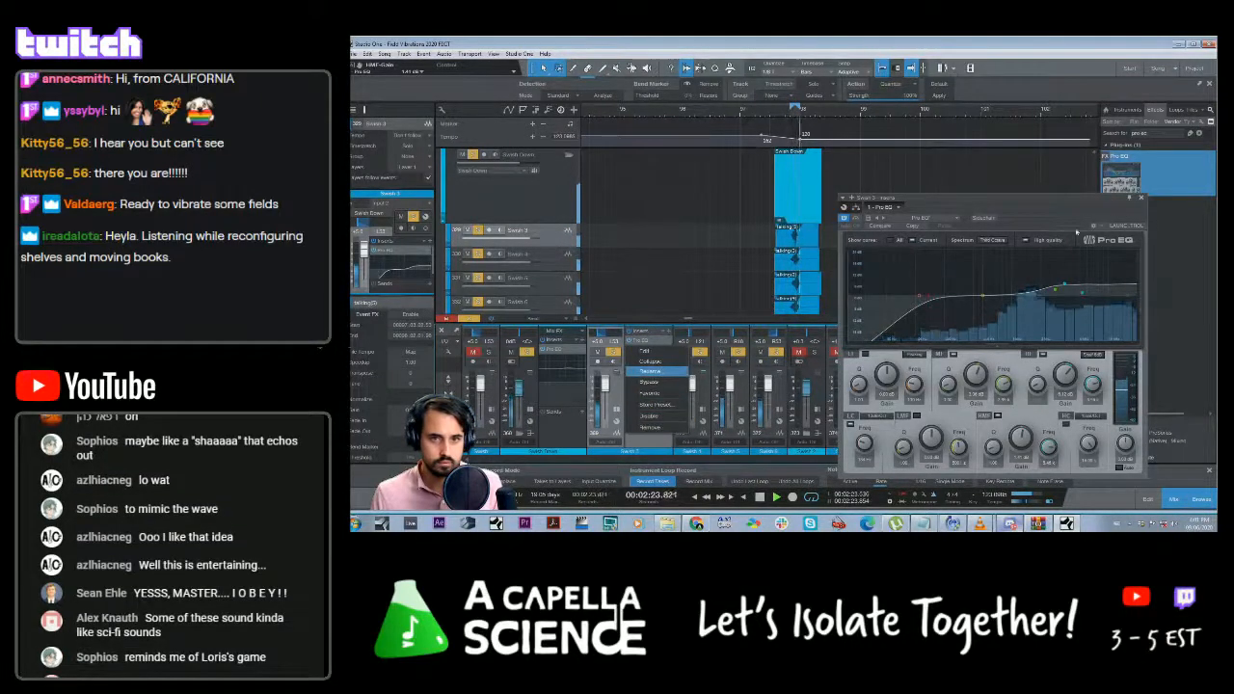
click(1141, 197)
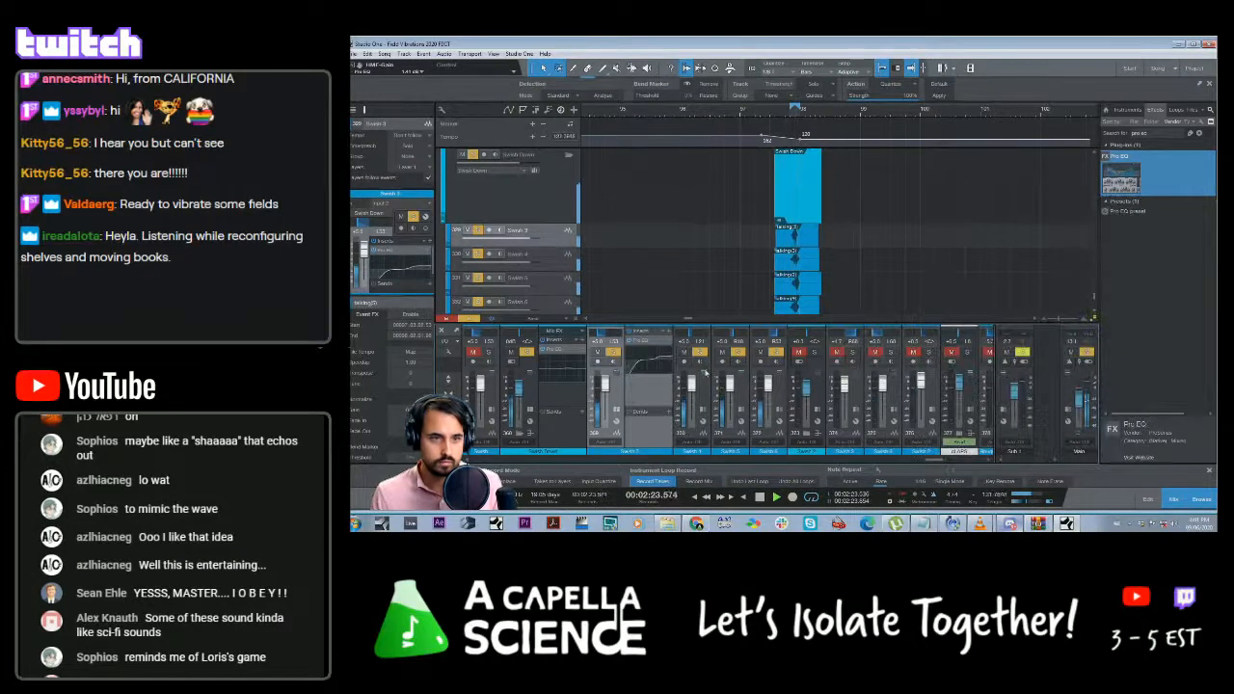
Expand the other three take channels' insert sections and copy the first take's Pro EQ onto each of them
click(704, 411)
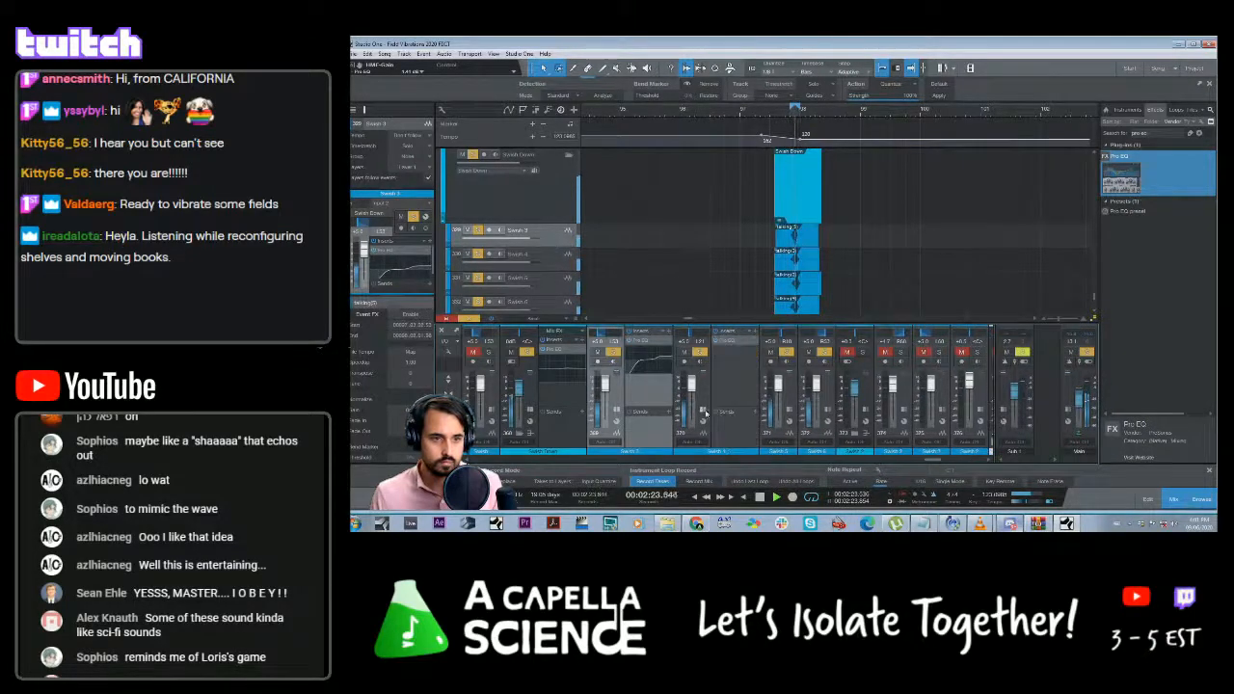
click(791, 412)
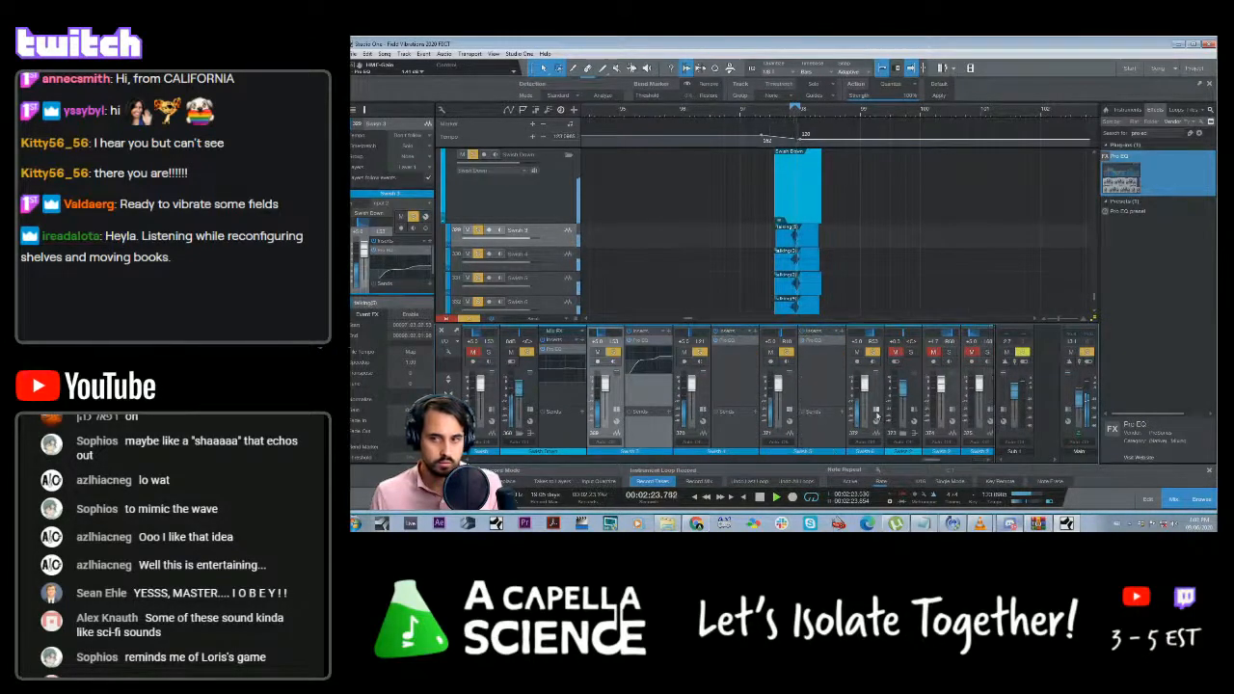
click(877, 412)
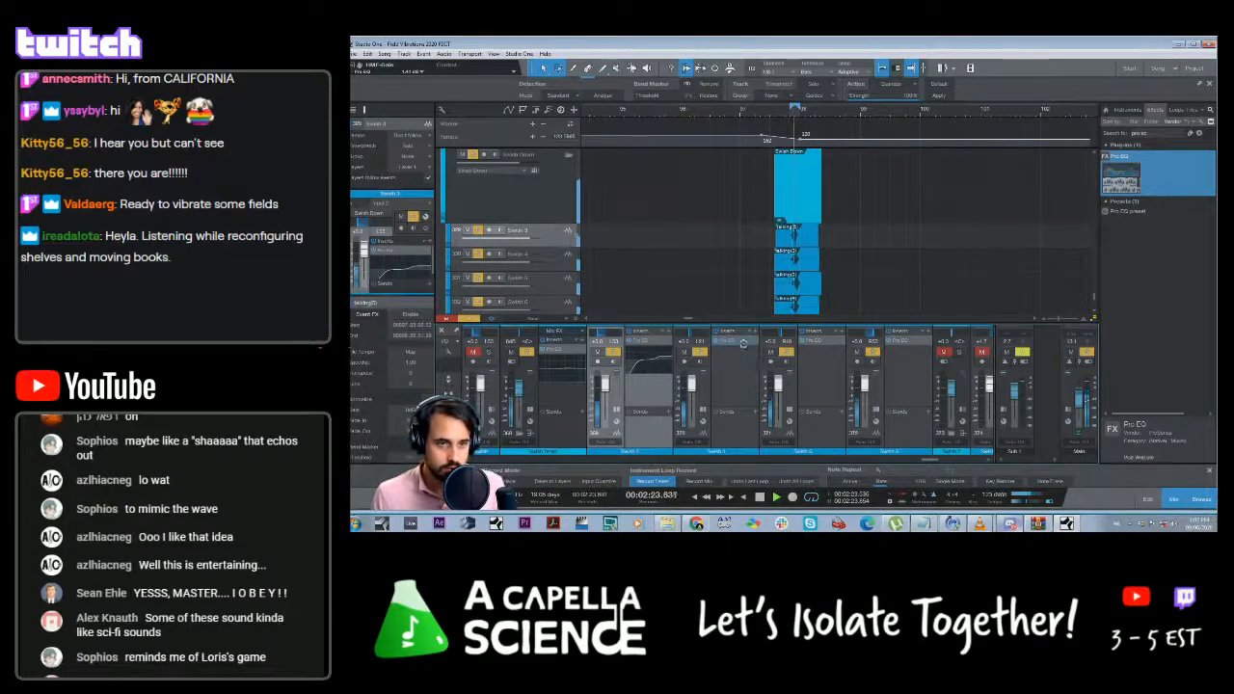
click(689, 342)
click(1140, 197)
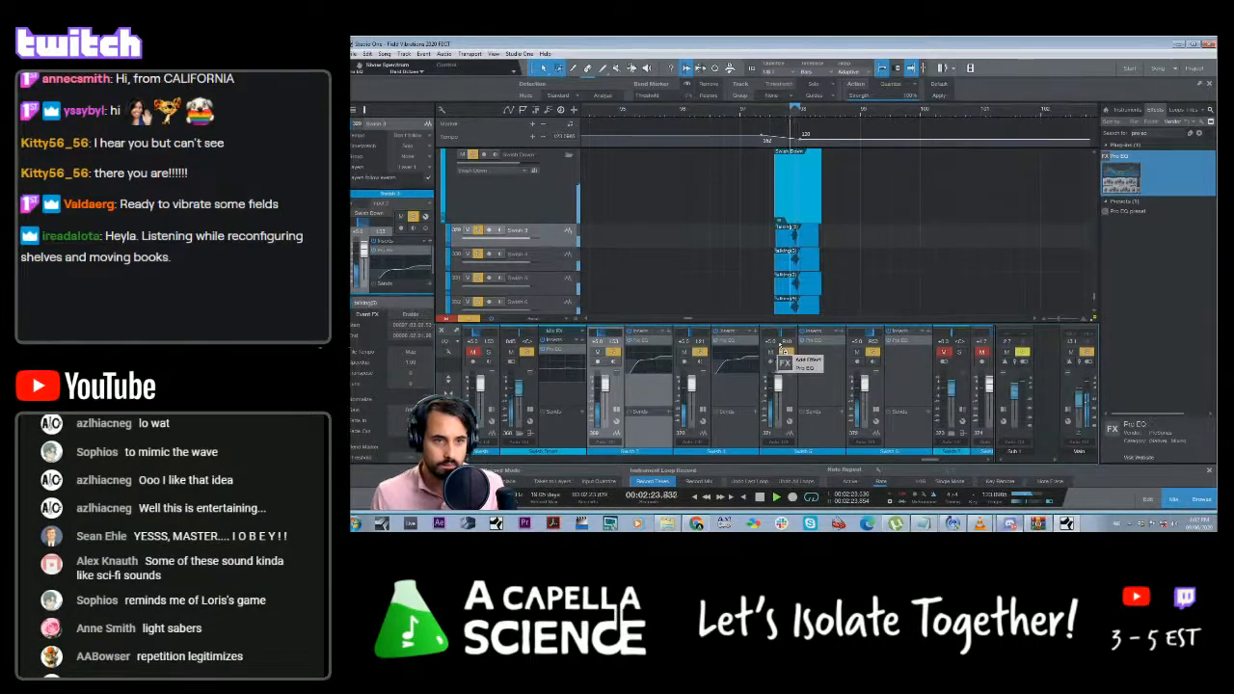
click(636, 342)
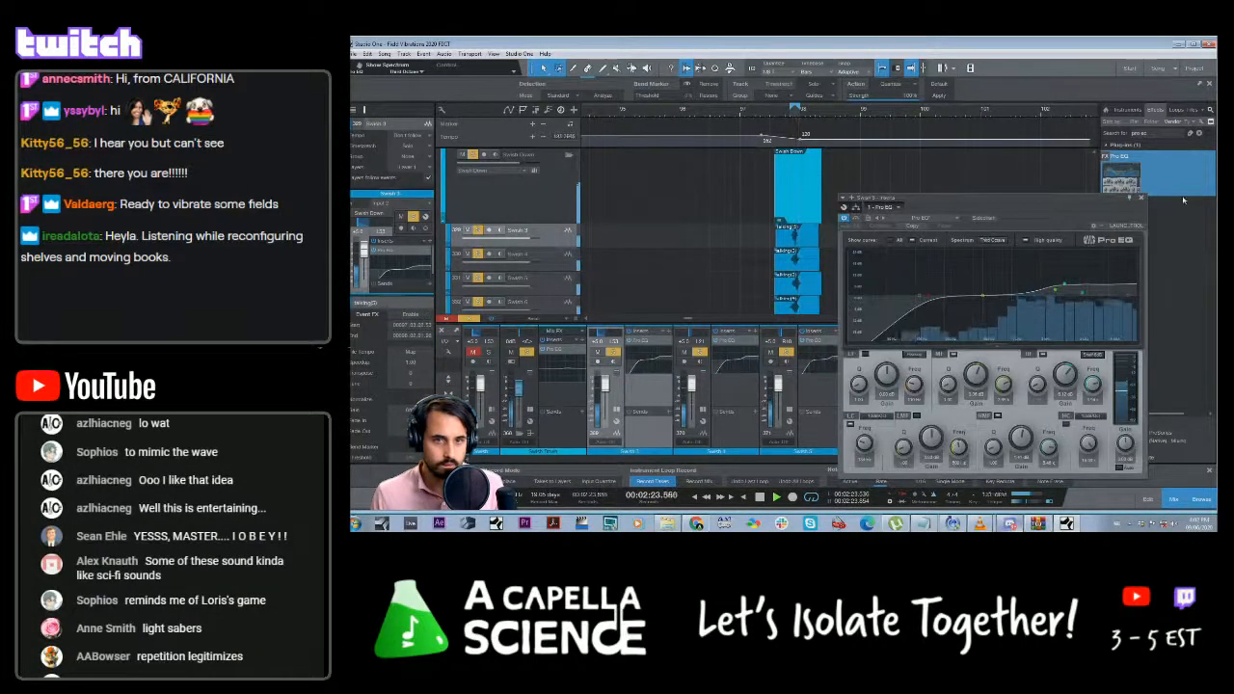
click(1140, 198)
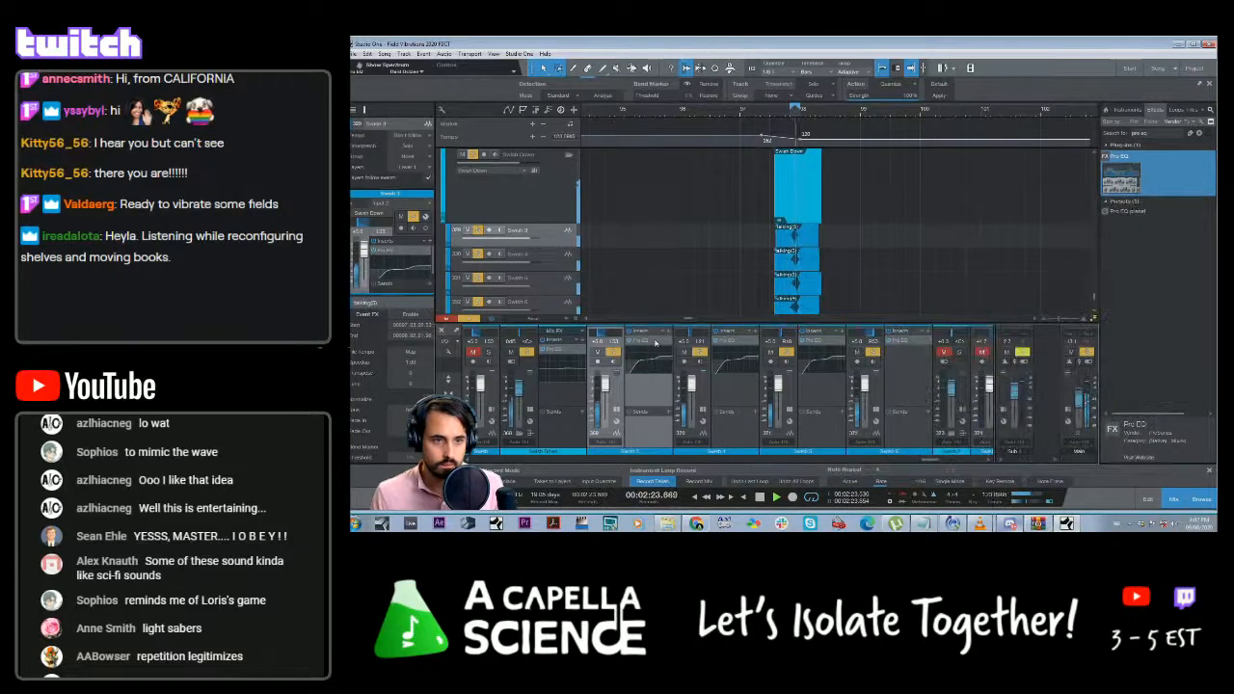
click(898, 341)
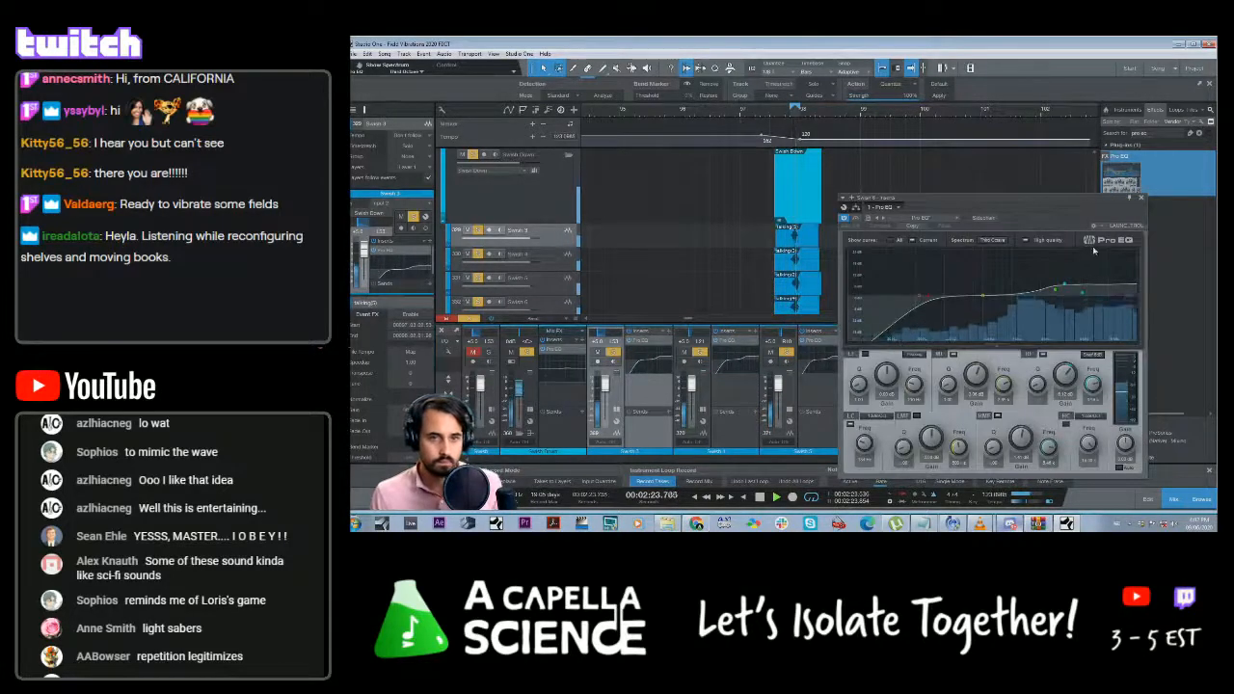
click(1142, 198)
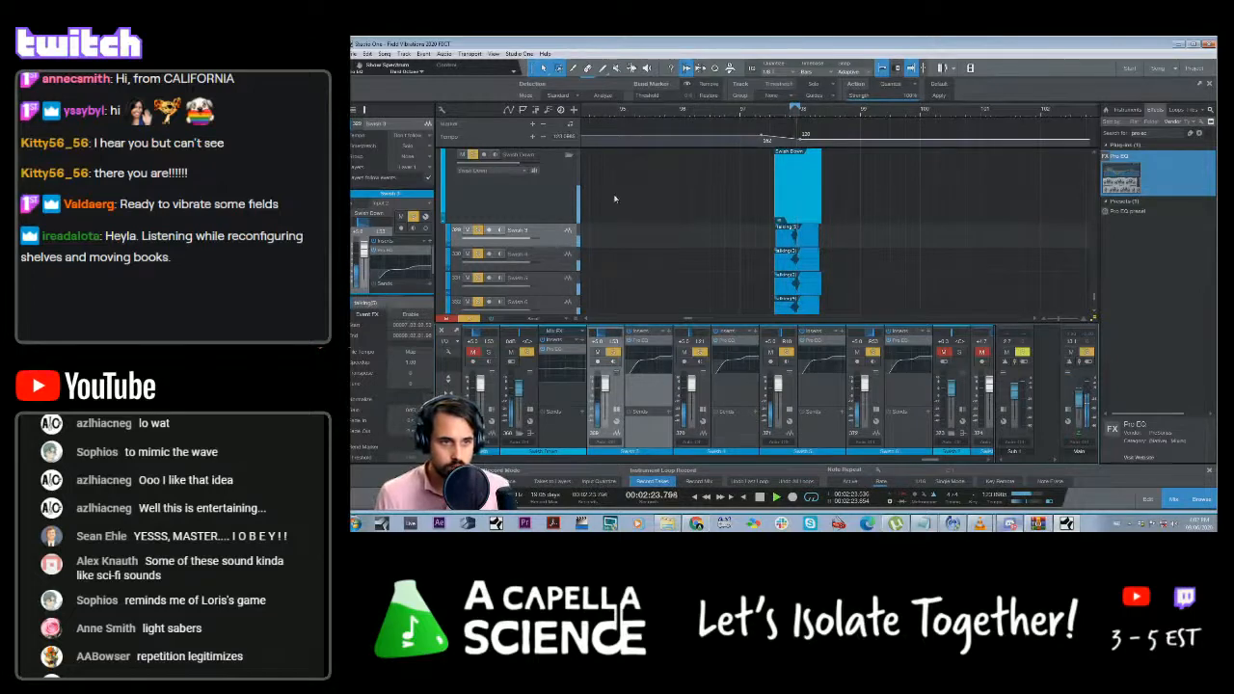
Open the Swish Down bus's Pro EQ and create a strong peak with its high-mid-frequency band
click(532, 193)
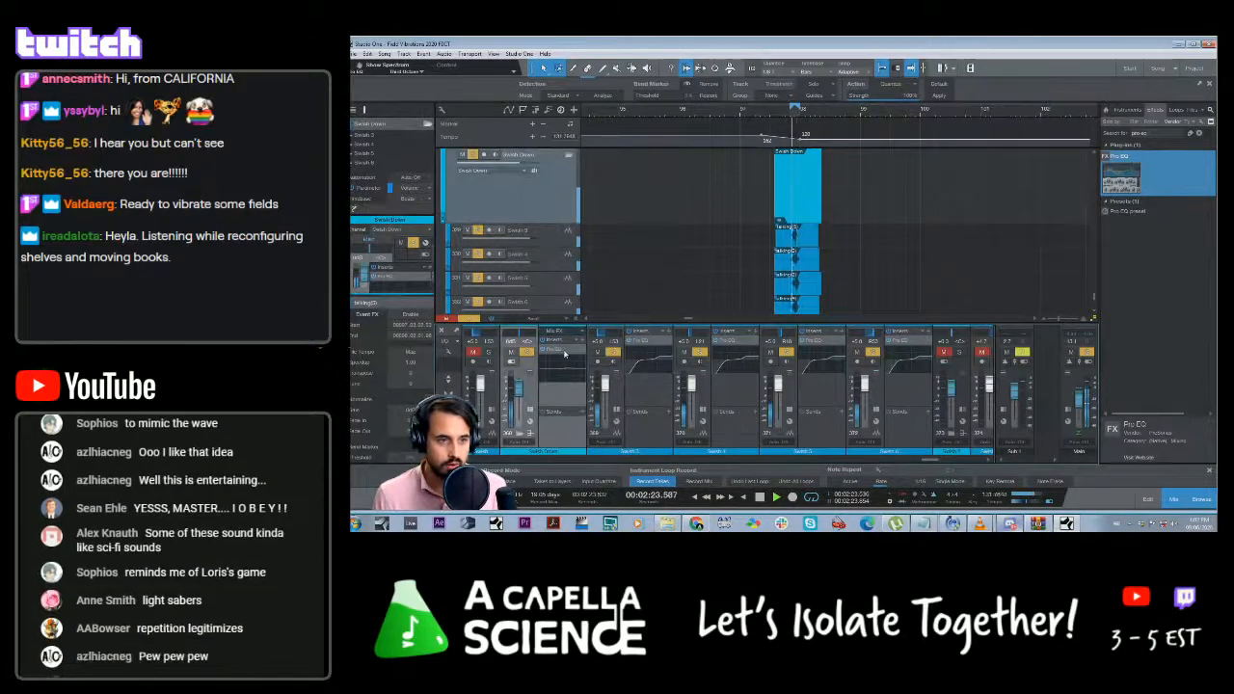
double_click(560, 351)
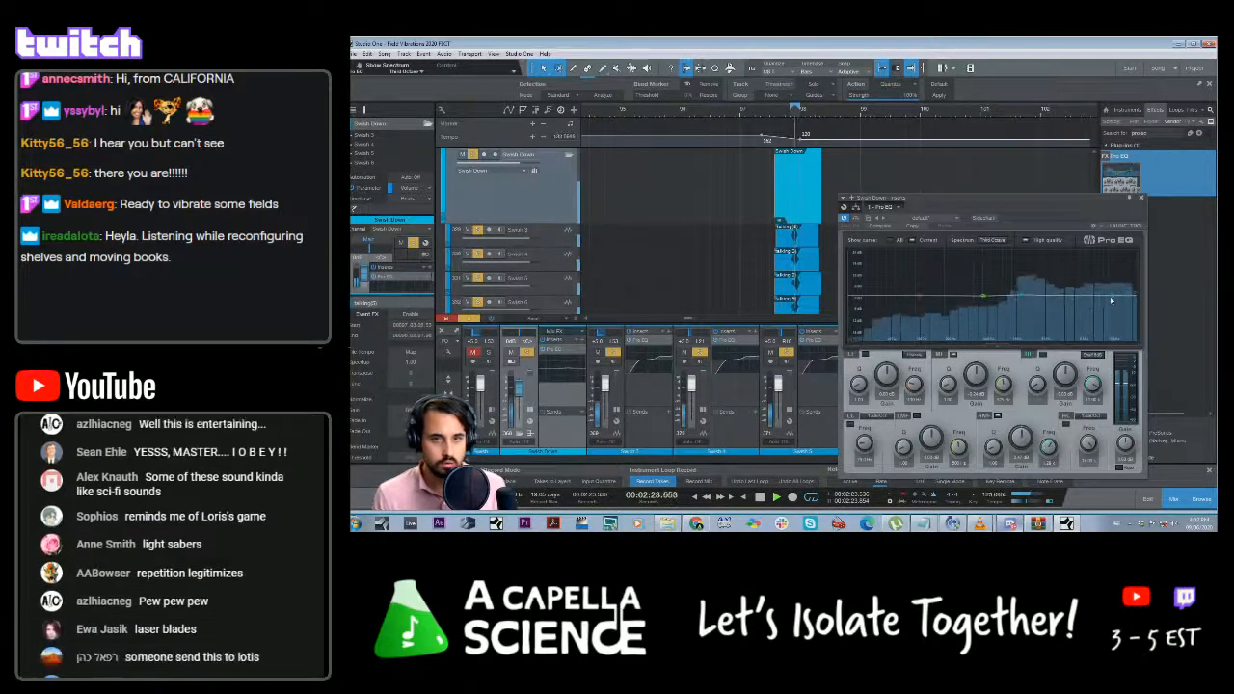
drag(1110, 299, 1093, 271)
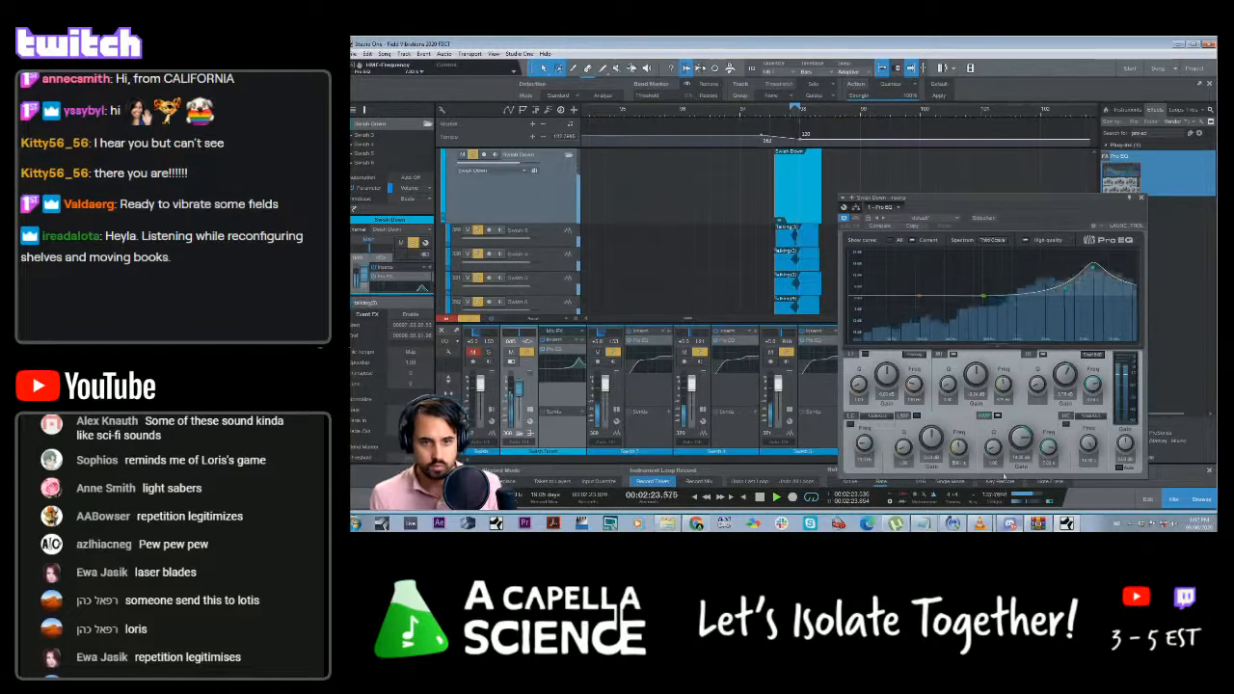
Add an automation envelope for the HMF frequency of the Swish Down bus's Pro EQ, and close the EQ window
right_click(1053, 451)
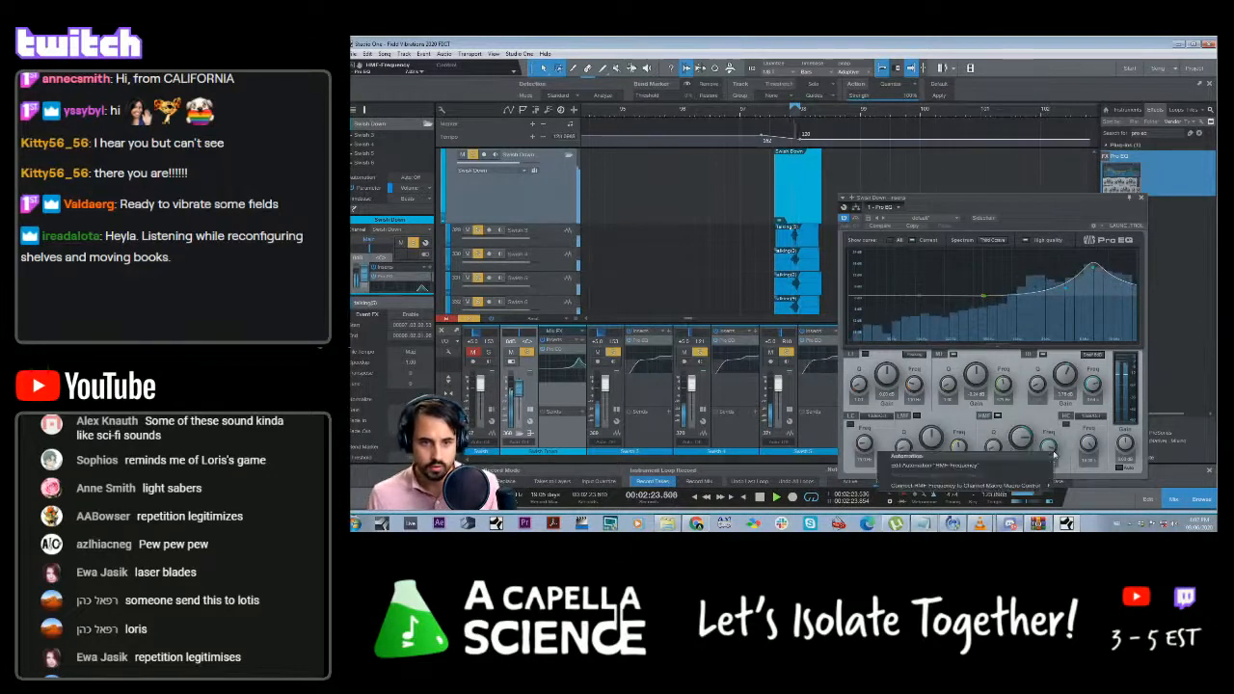
click(987, 468)
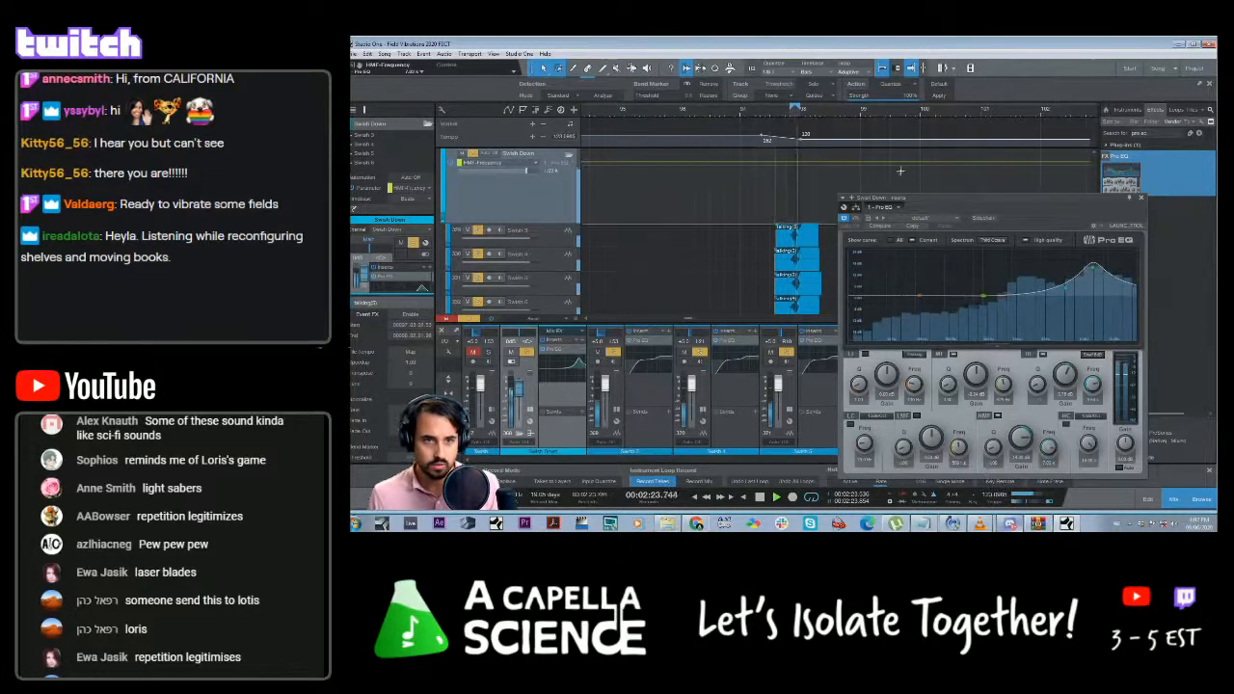
click(1141, 198)
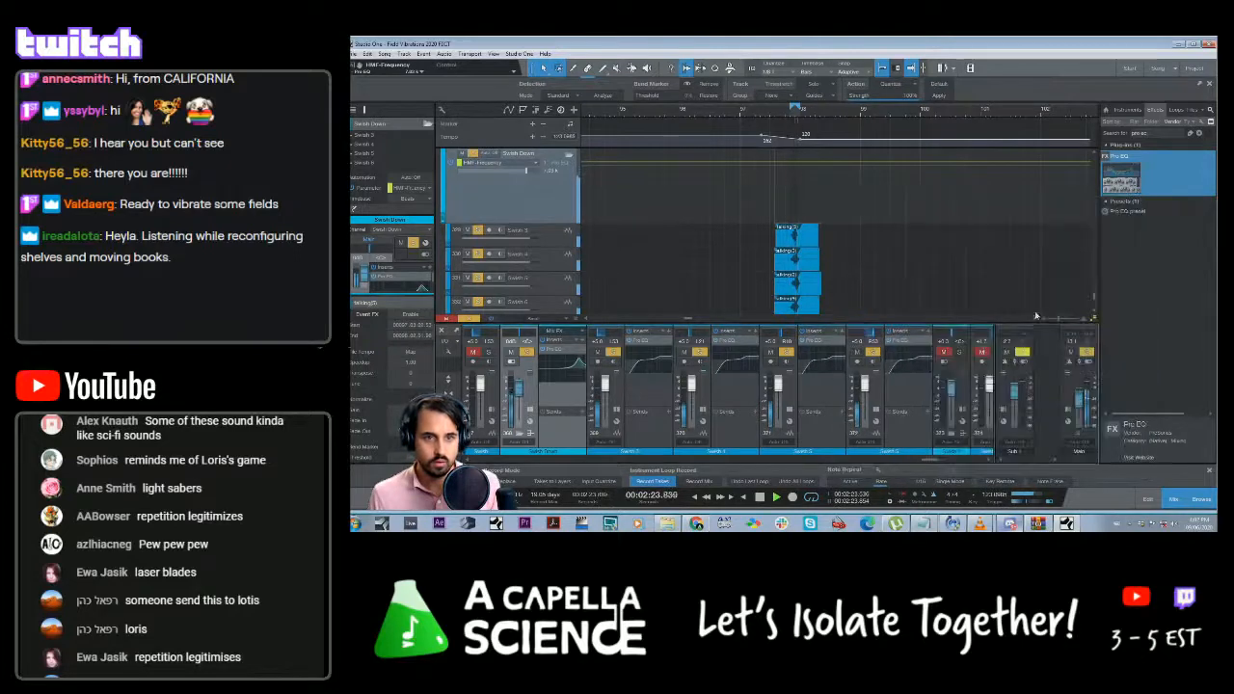
Draw HMF-Frequency automation on Swish Down that starts high and falls steeply across the swish waveforms
drag(1058, 319, 1062, 322)
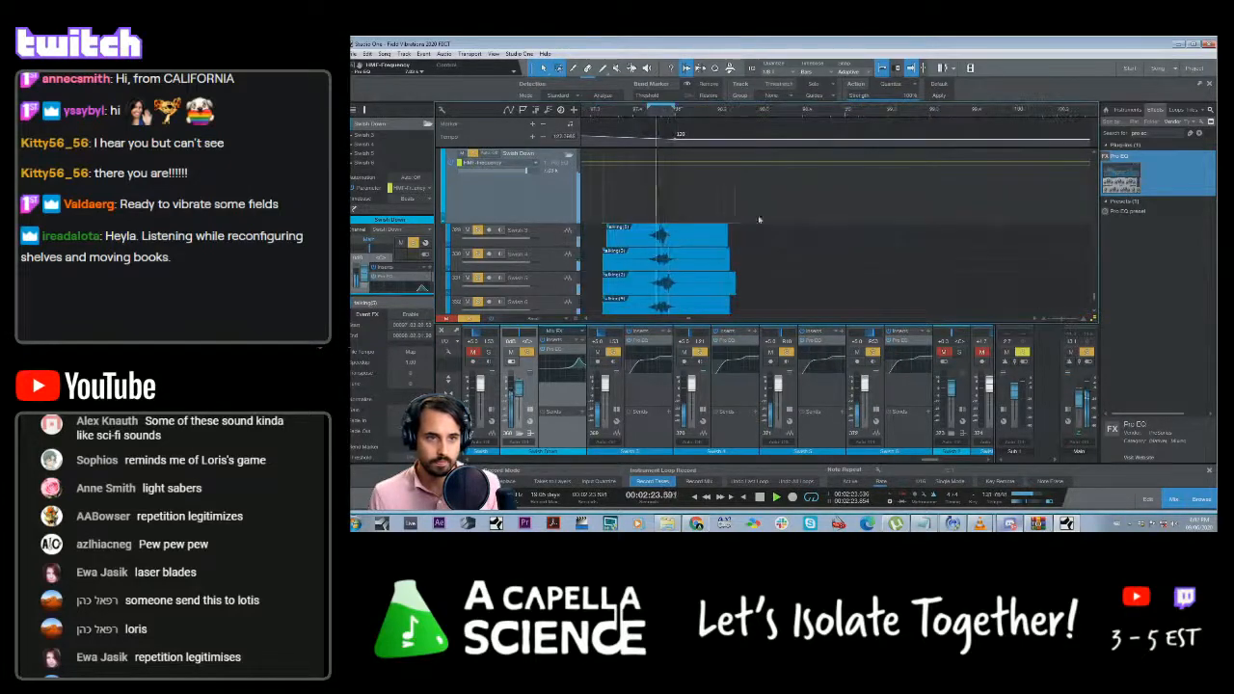
click(647, 166)
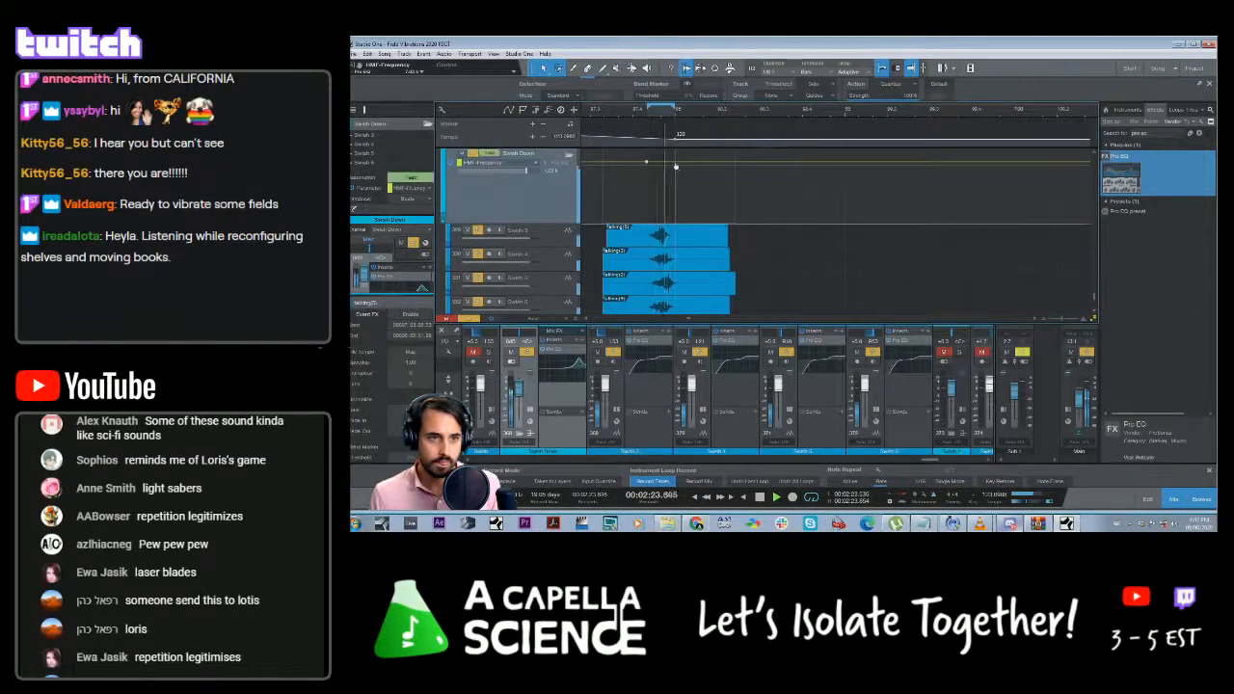
drag(675, 166, 674, 207)
drag(646, 166, 646, 160)
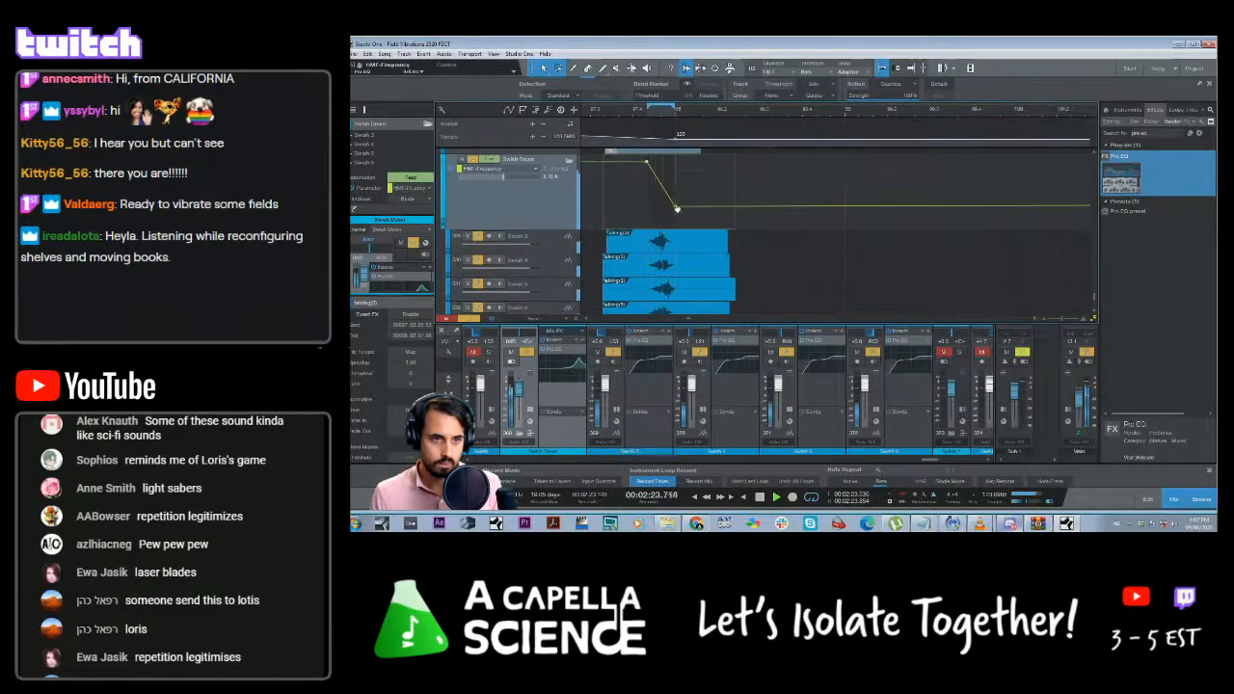
drag(675, 205, 679, 222)
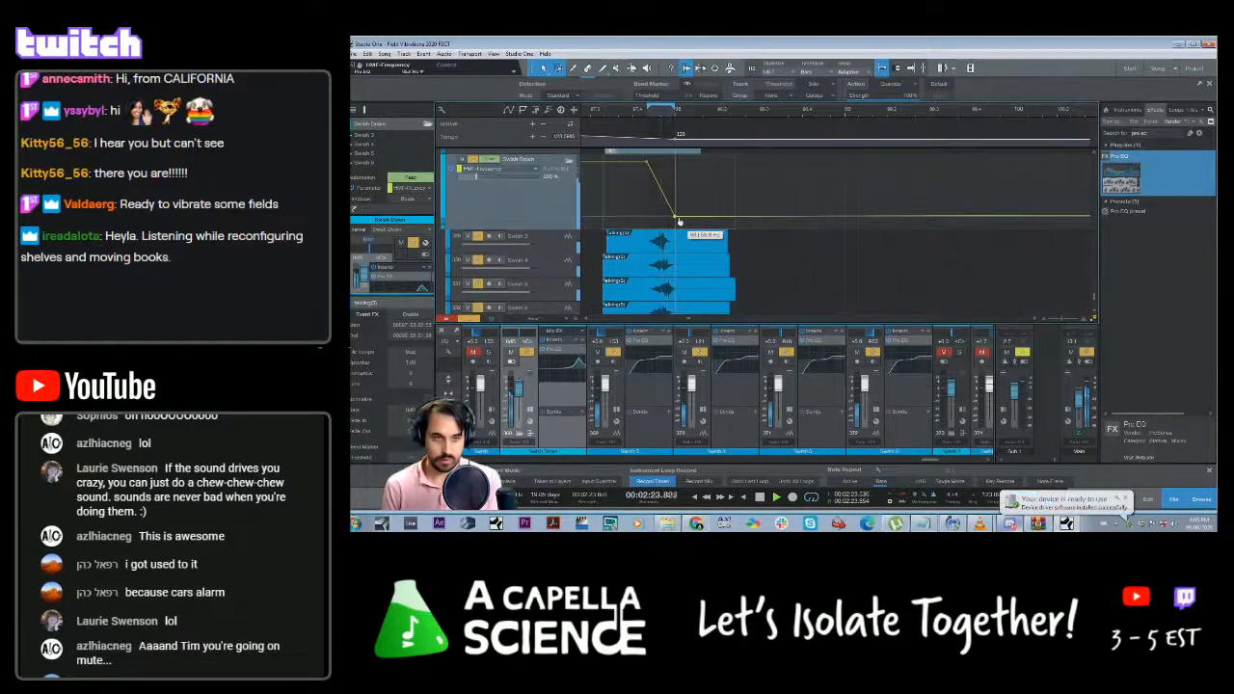
Look through the neighbouring tracks, select the Swish 2 folder track and stop the looped playback
scroll(723, 246, down, 4)
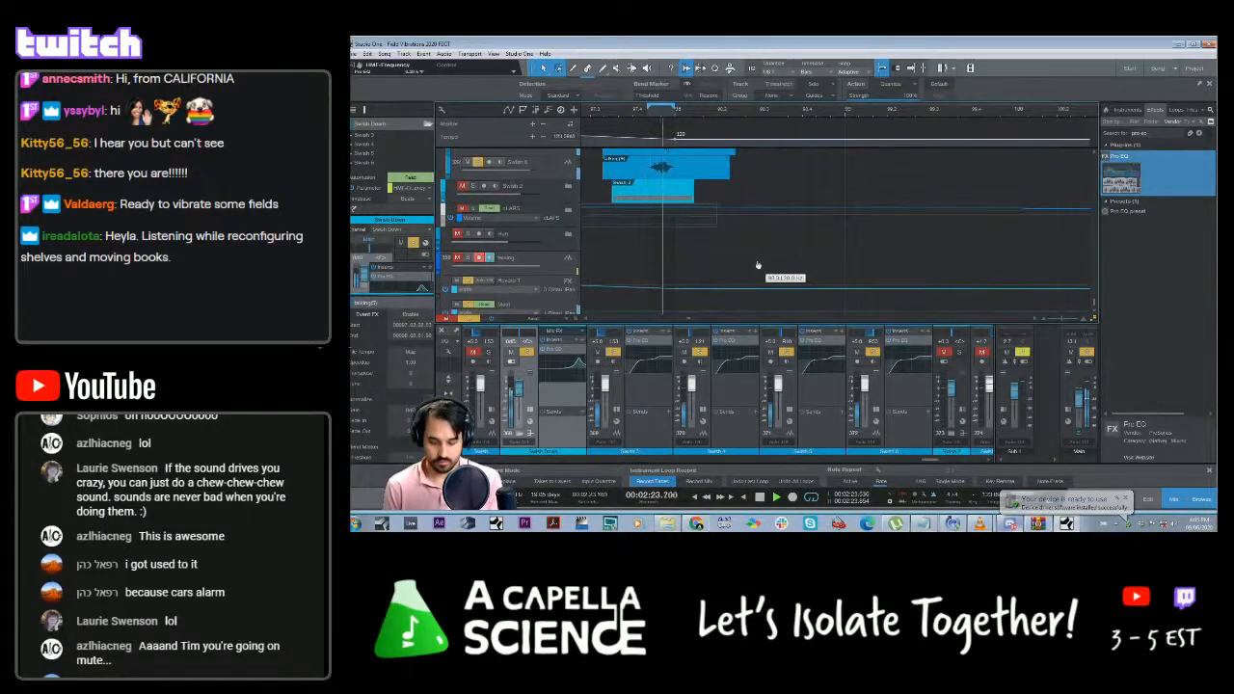
scroll(757, 265, down, 1)
scroll(757, 265, up, 5)
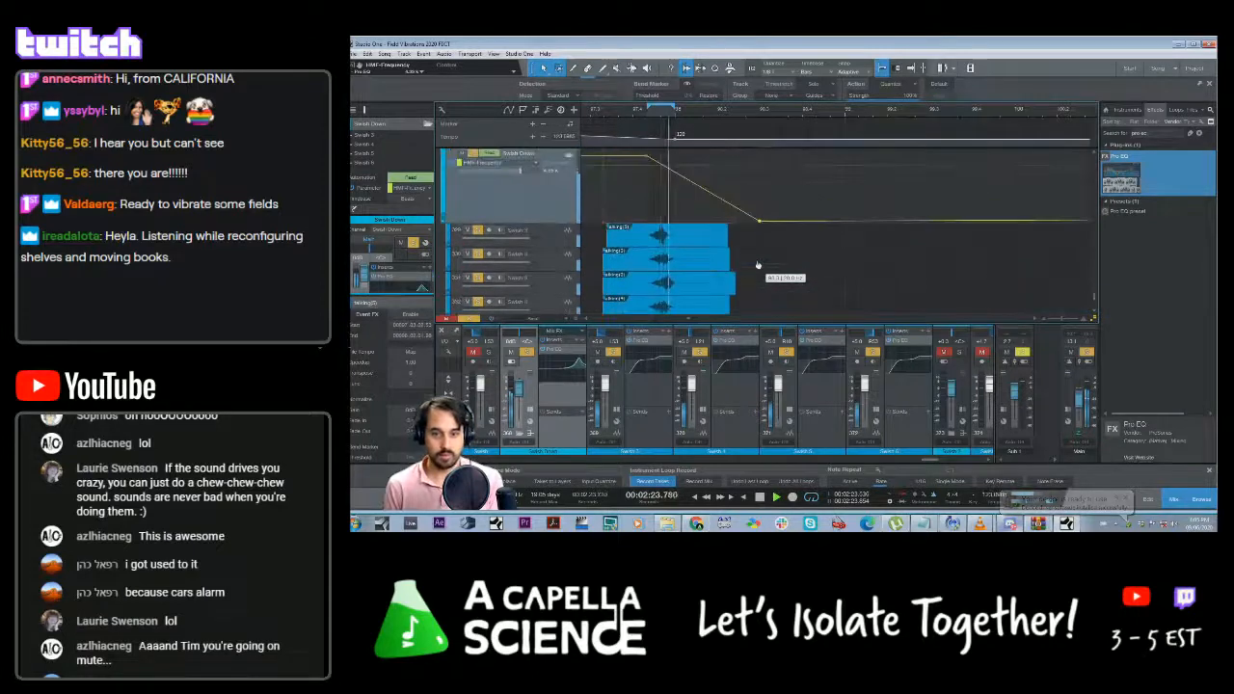
scroll(758, 265, up, 5)
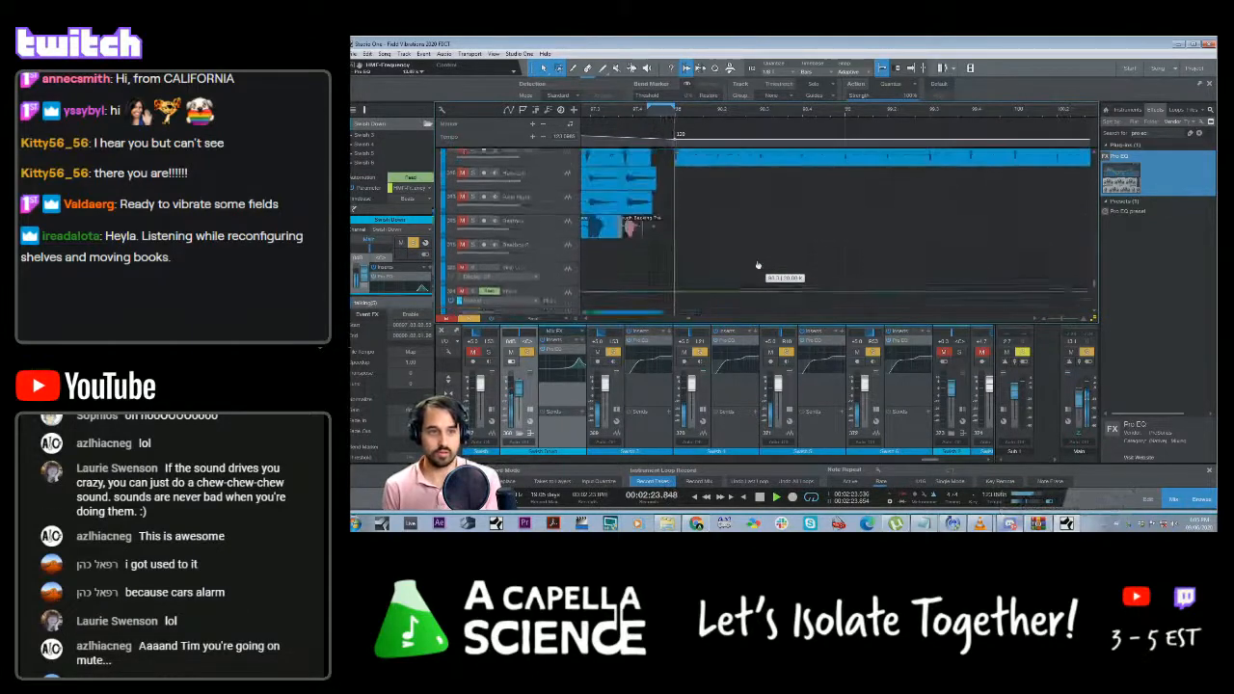
scroll(758, 265, down, 1)
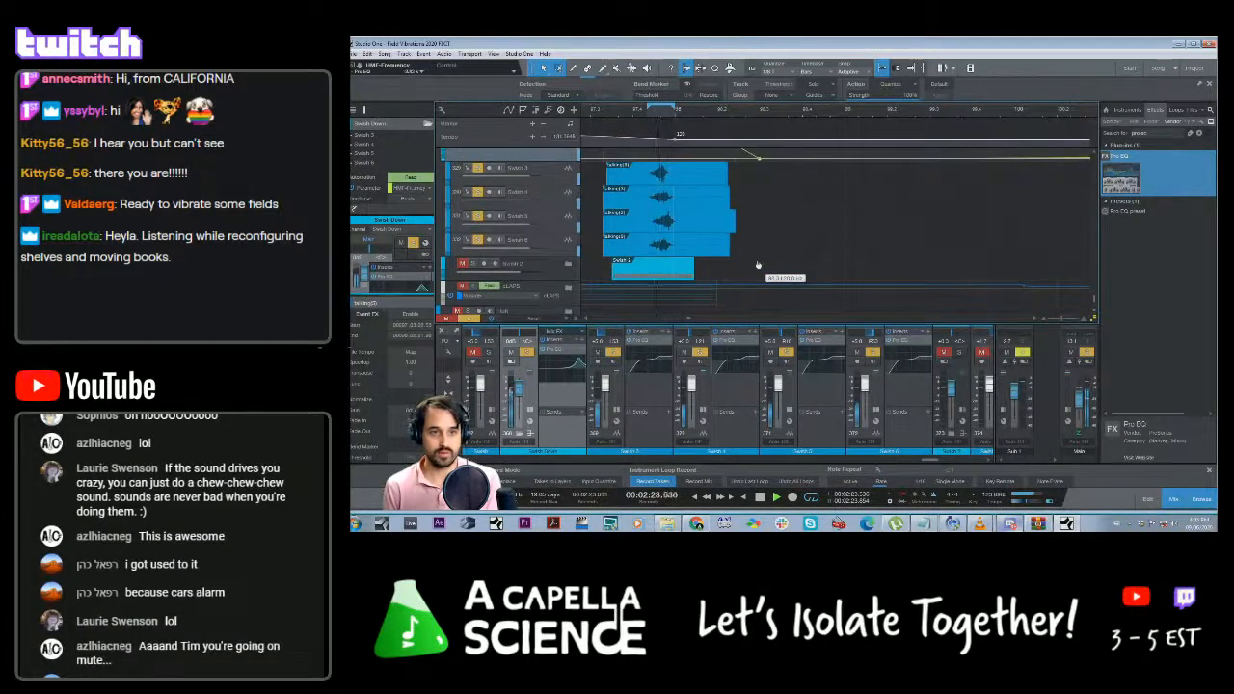
click(674, 266)
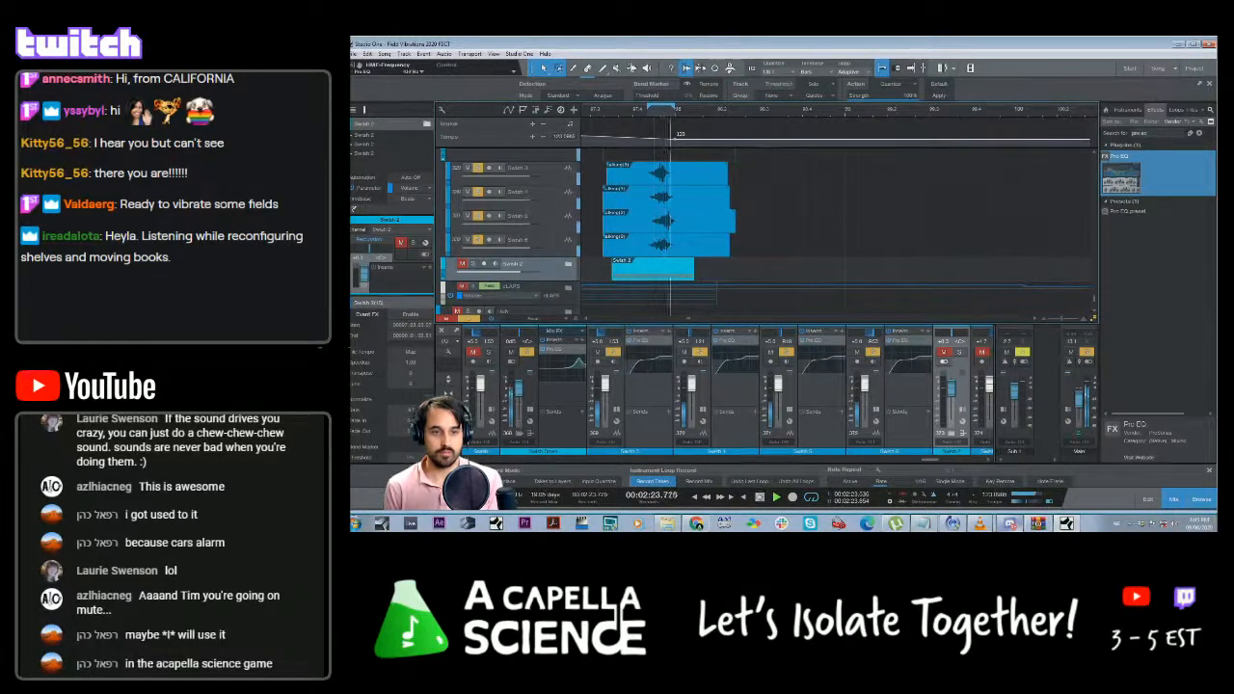
click(759, 499)
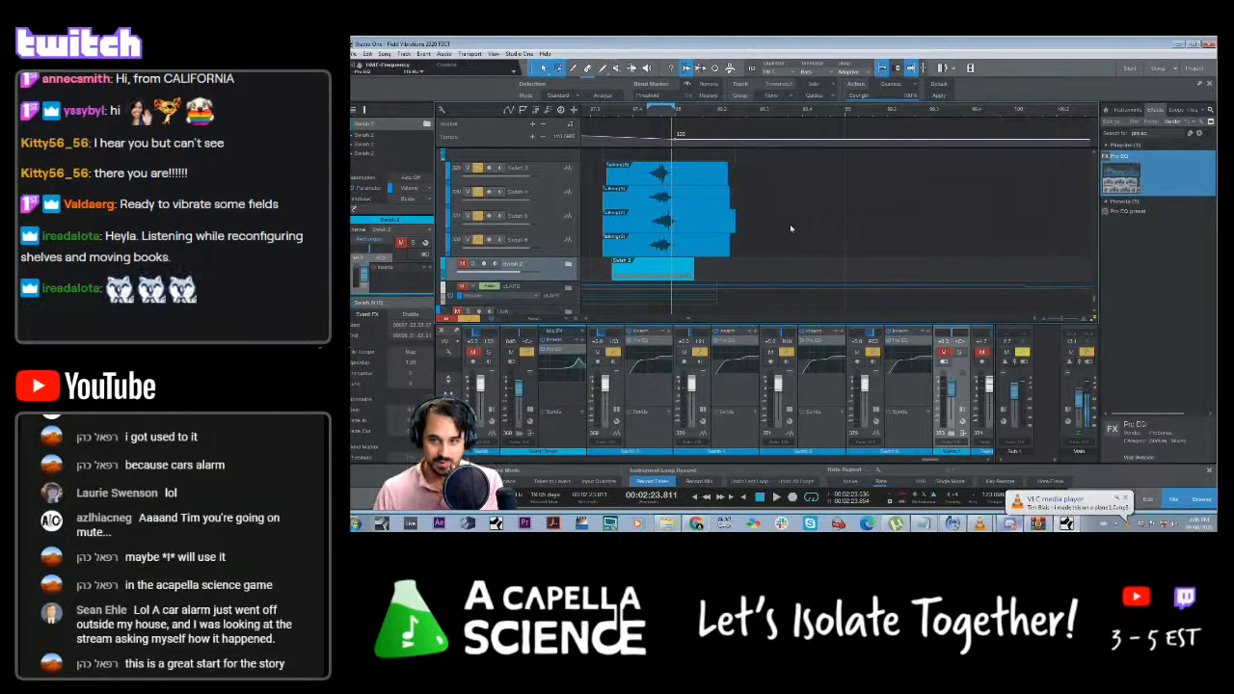
Move the low HMF-Frequency automation point slightly earlier, audition the sweep, and raise its starting point slightly
scroll(790, 223, up, 3)
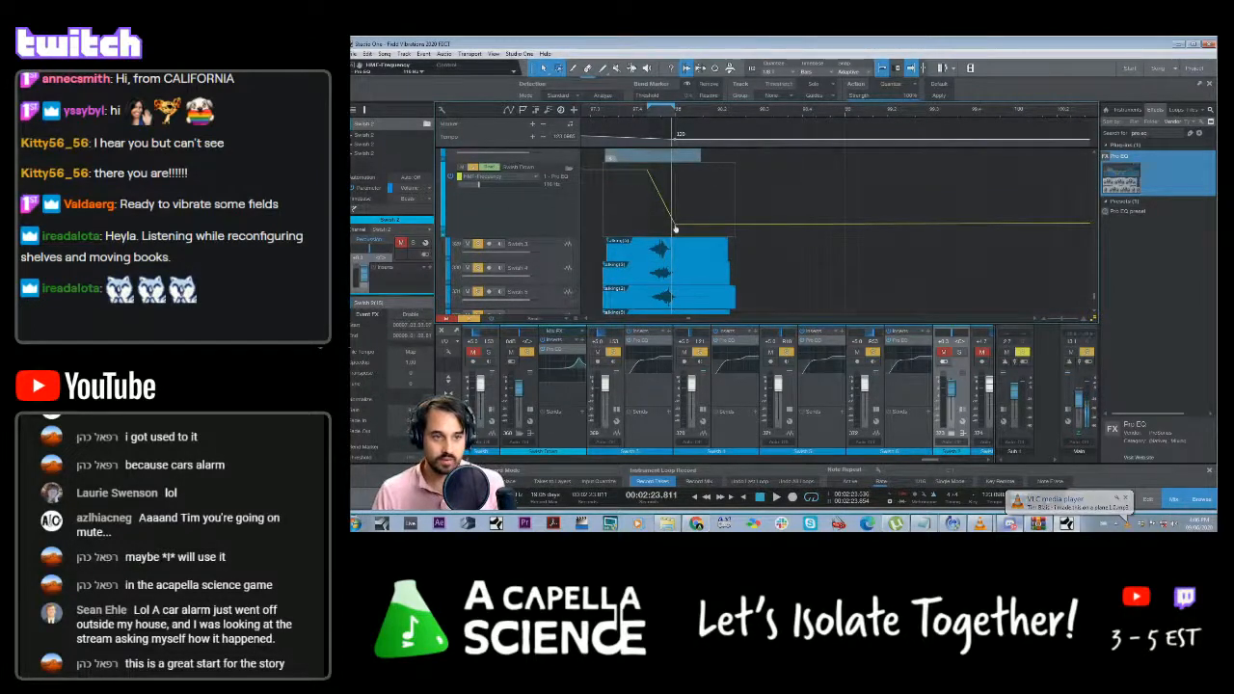
click(672, 229)
drag(671, 229, 672, 229)
click(646, 117)
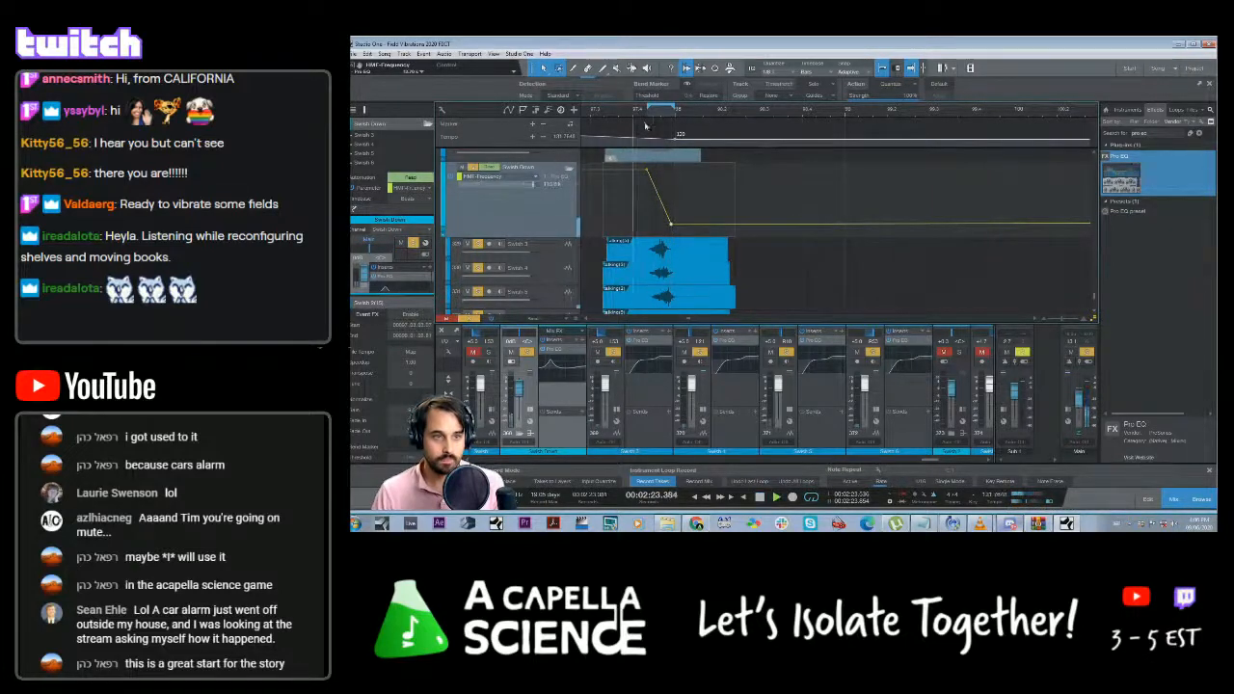
key(space)
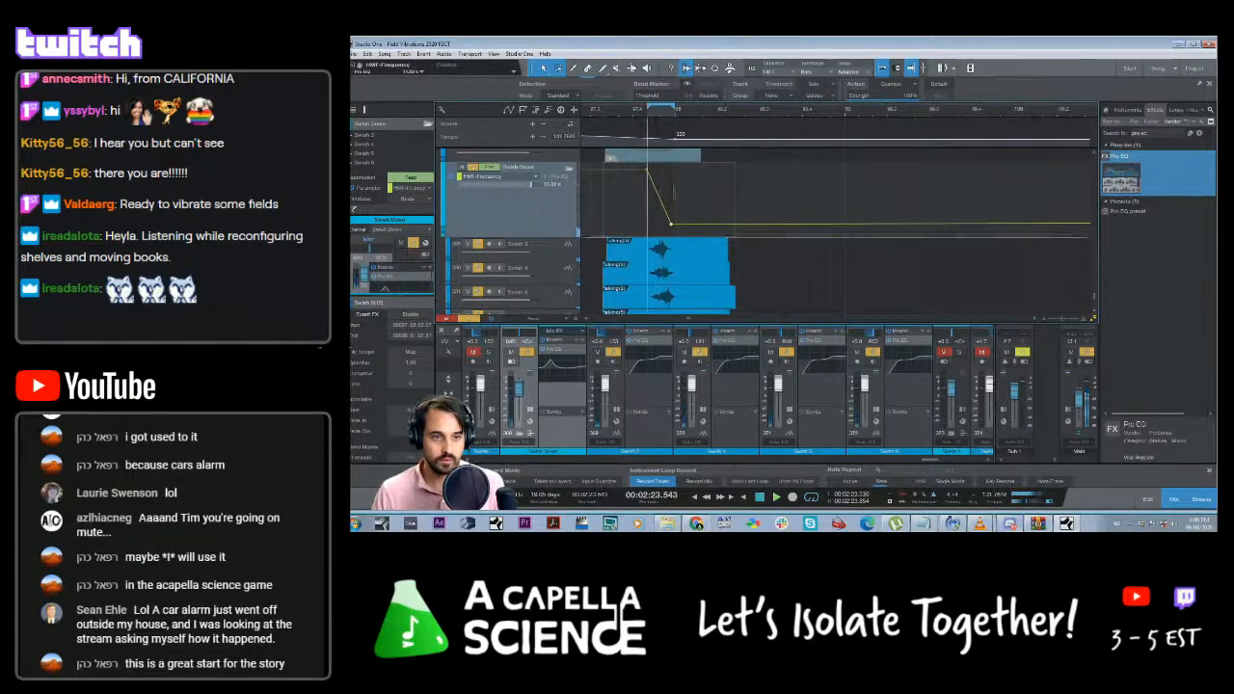
drag(647, 171, 647, 166)
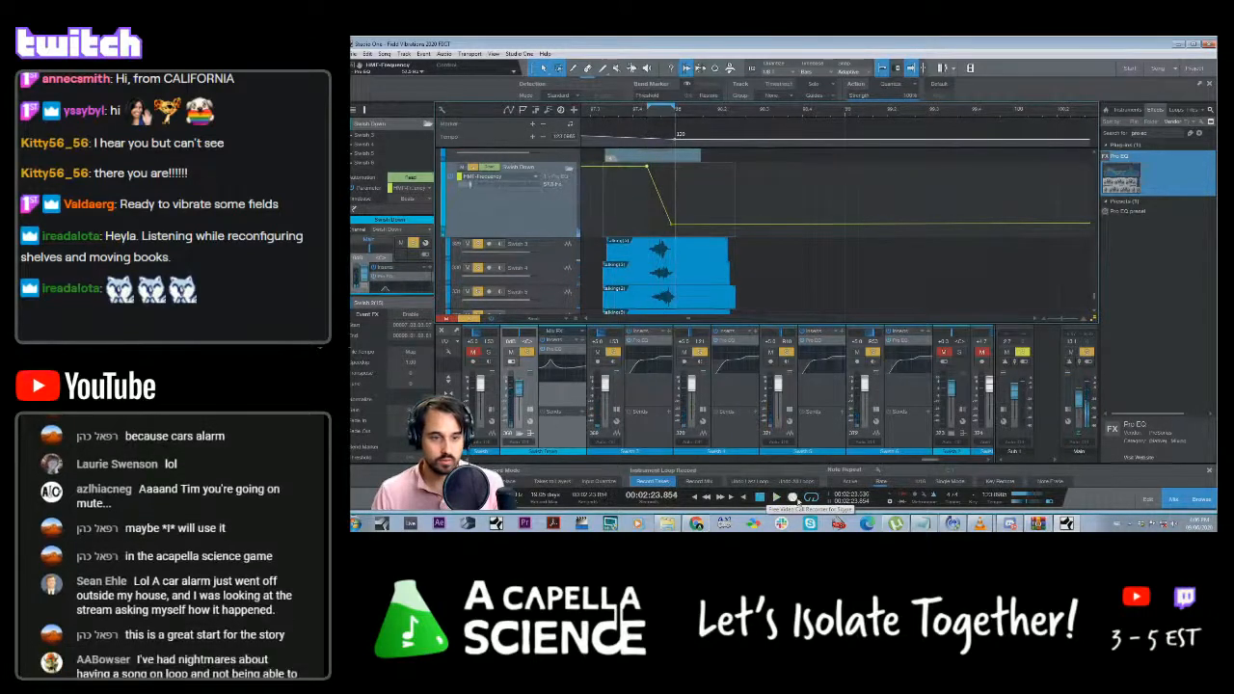
Turn off looping and play the transition from just before the swishes with the solos cleared
click(810, 499)
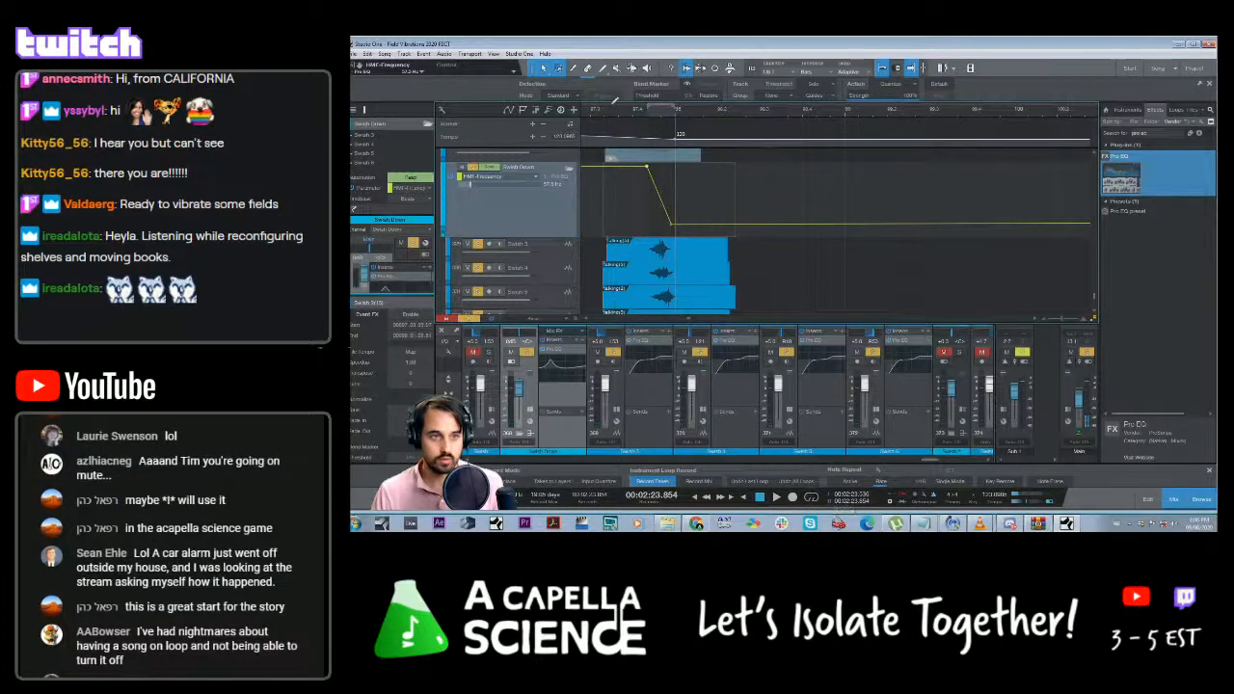
click(608, 109)
key(space)
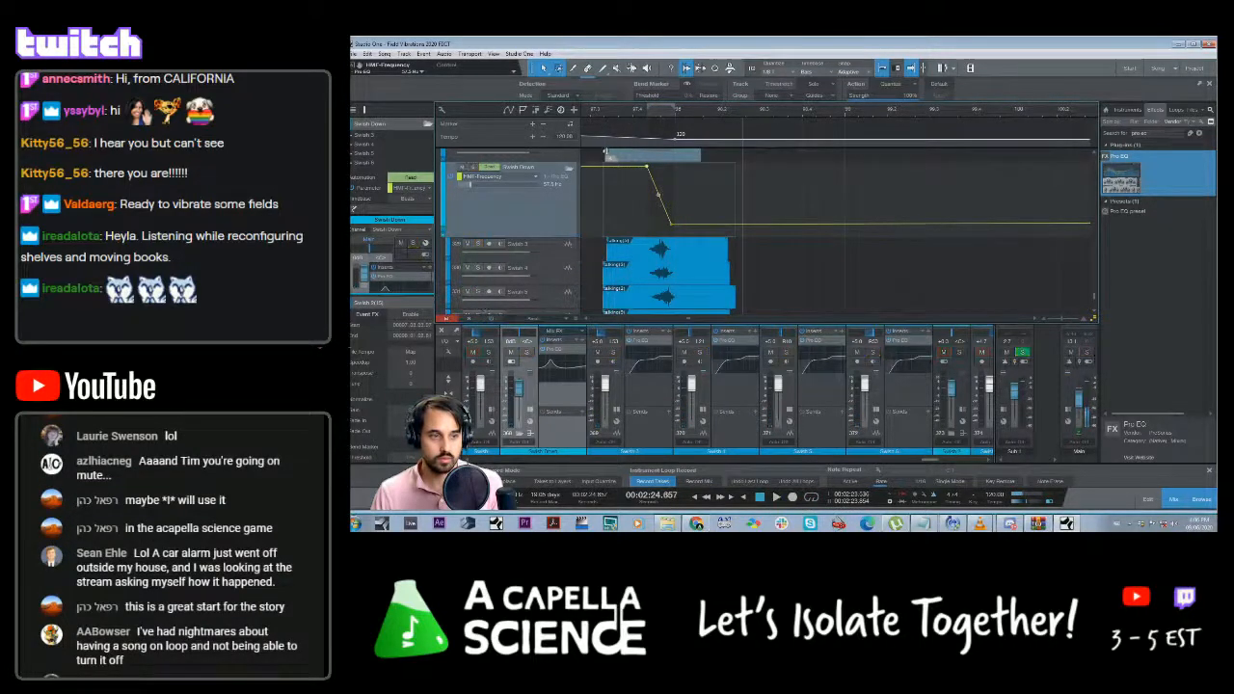
Play the bridge transition from just before the swishes, and again from an earlier bar to hear it in context
click(591, 113)
key(space)
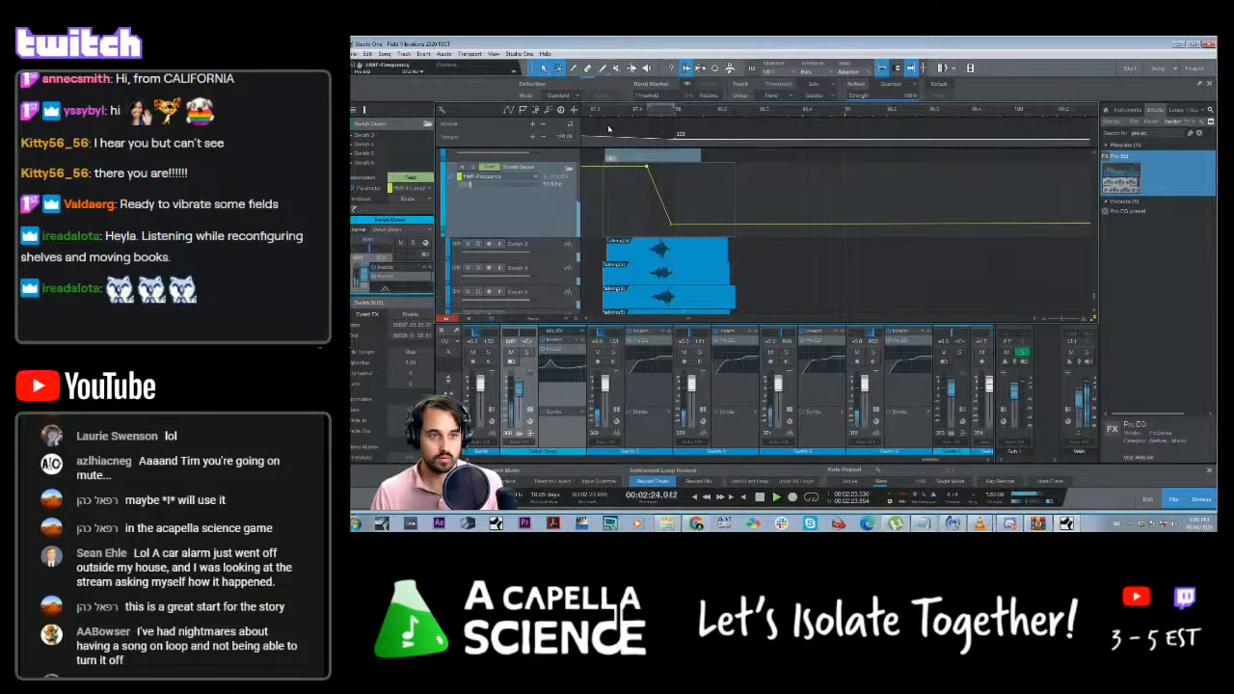
key(space)
scroll(644, 213, up, 2)
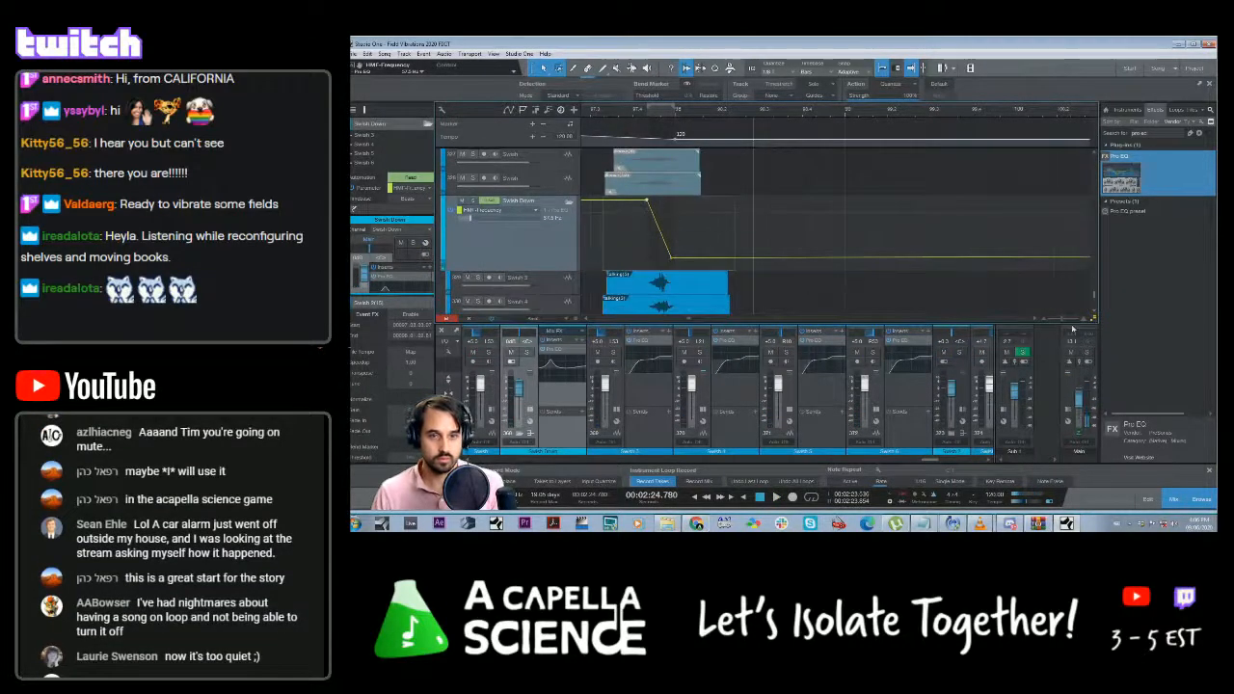
drag(1064, 319, 1057, 319)
click(656, 111)
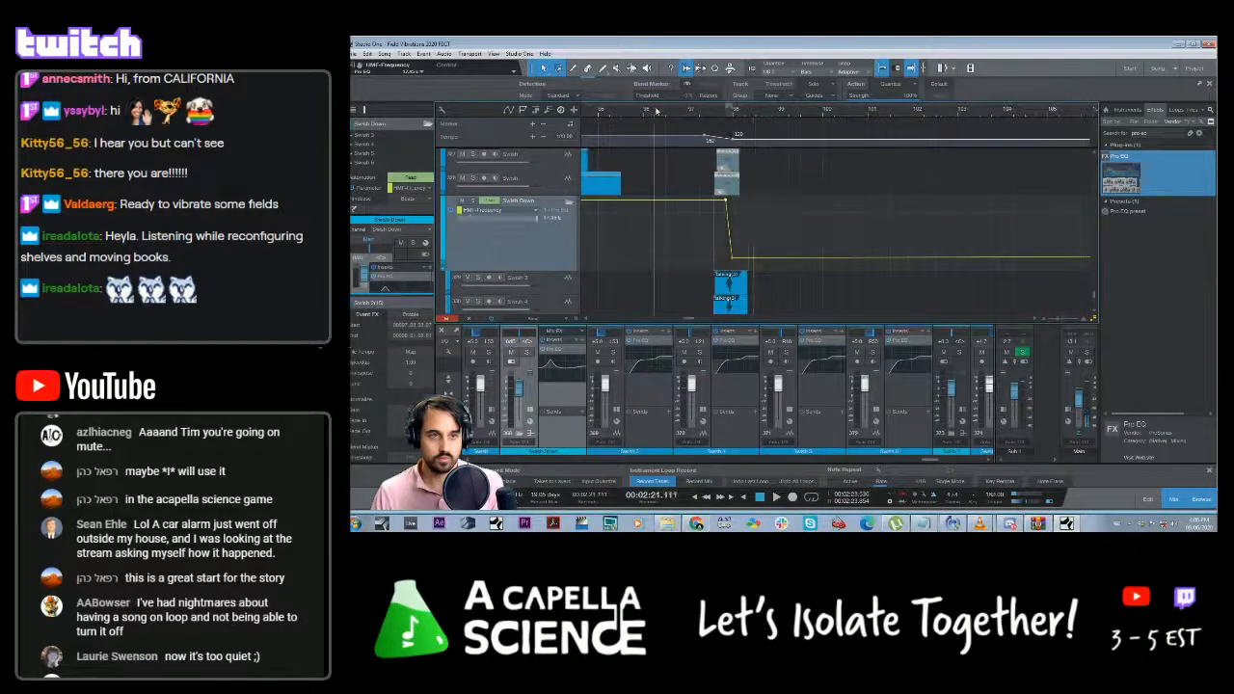
key(space)
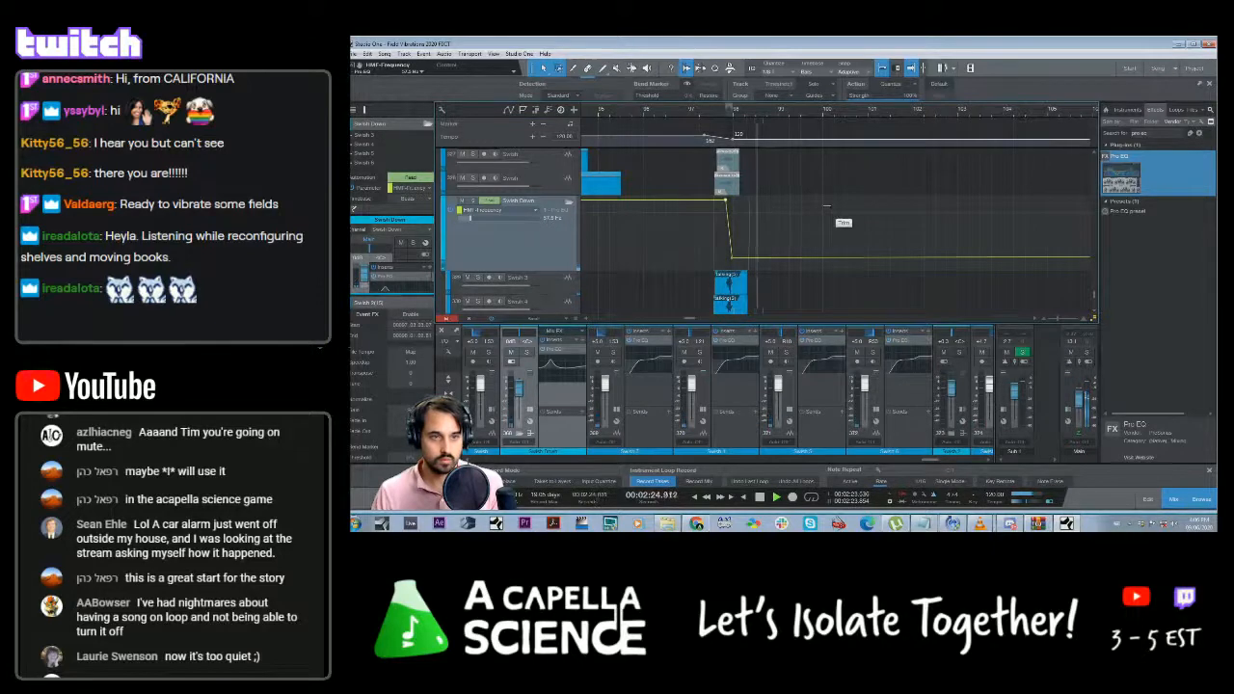
key(space)
Unmute the two Swish clips above the Swish Down folder and play the transition with them included
scroll(826, 205, up, 1)
drag(758, 233, 727, 198)
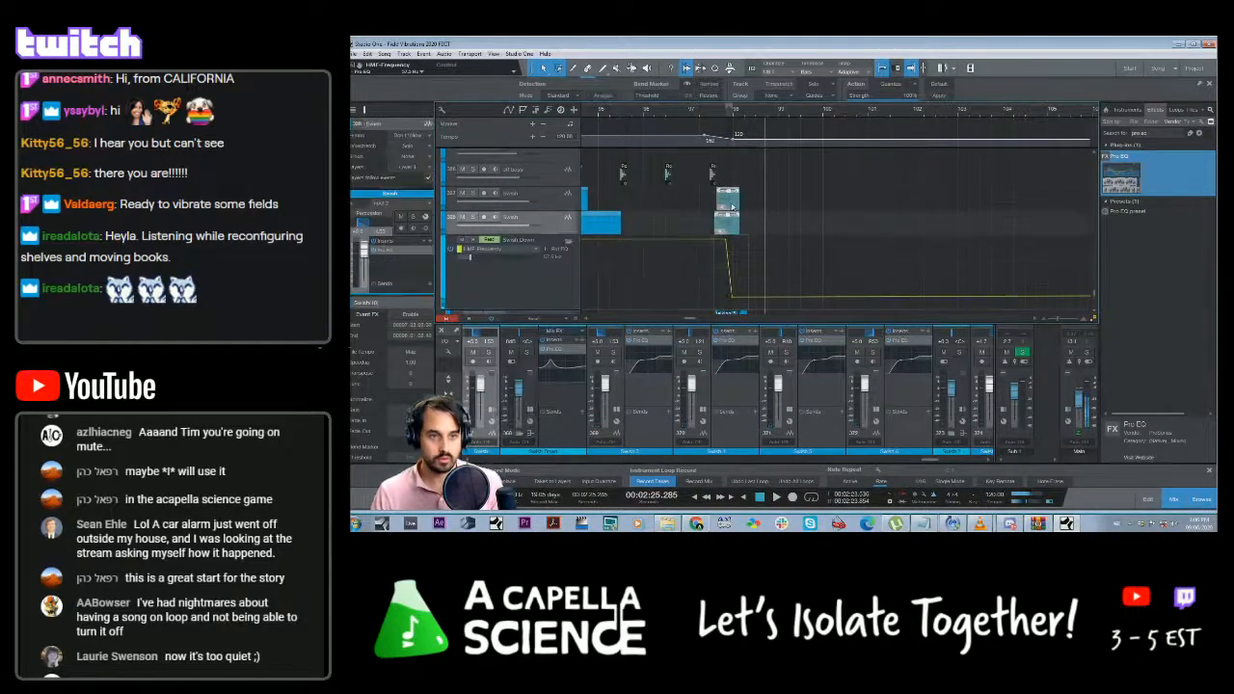
click(773, 221)
click(707, 110)
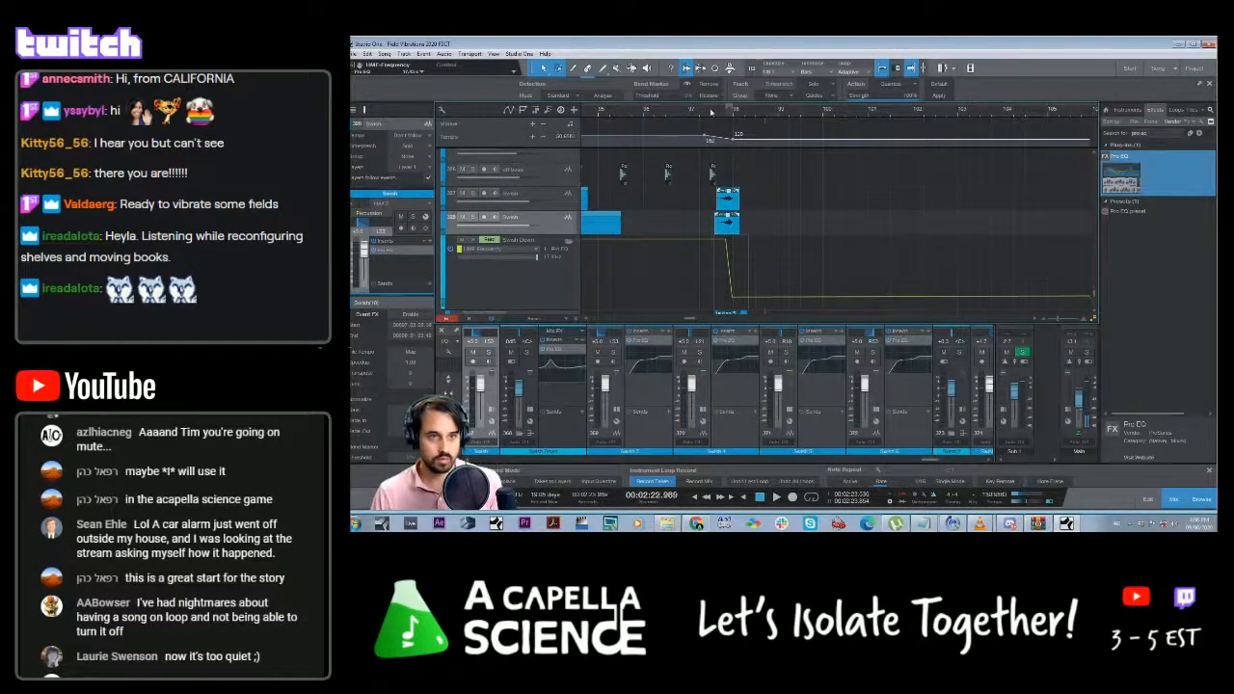
key(space)
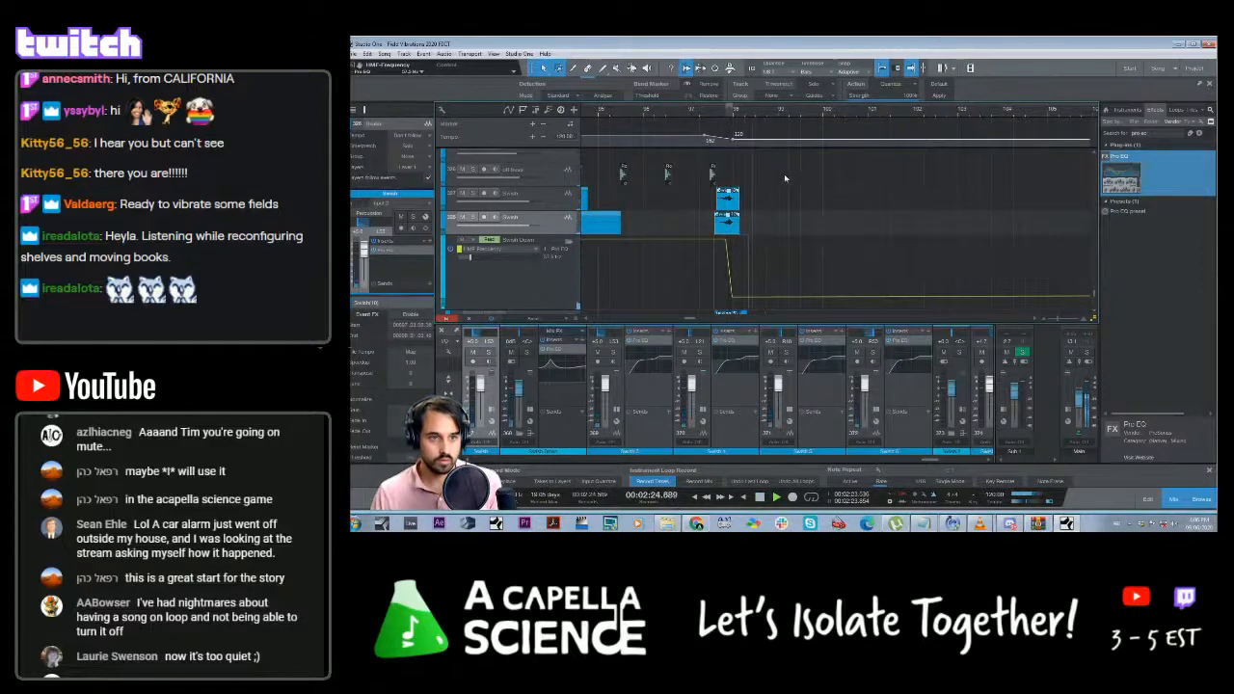
Split both Swish clips at 2:23.536, where the EQ sweep begins, and lower the gain of the parts after the split
drag(1063, 319, 1061, 320)
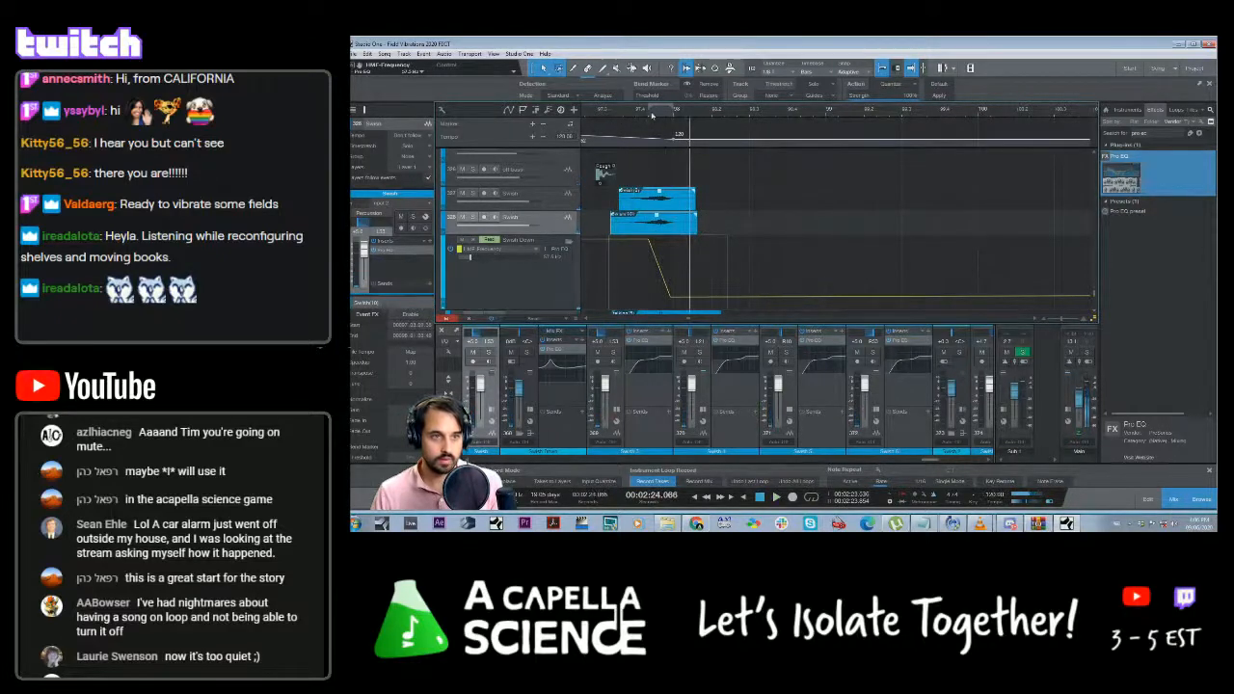
scroll(702, 209, down, 2)
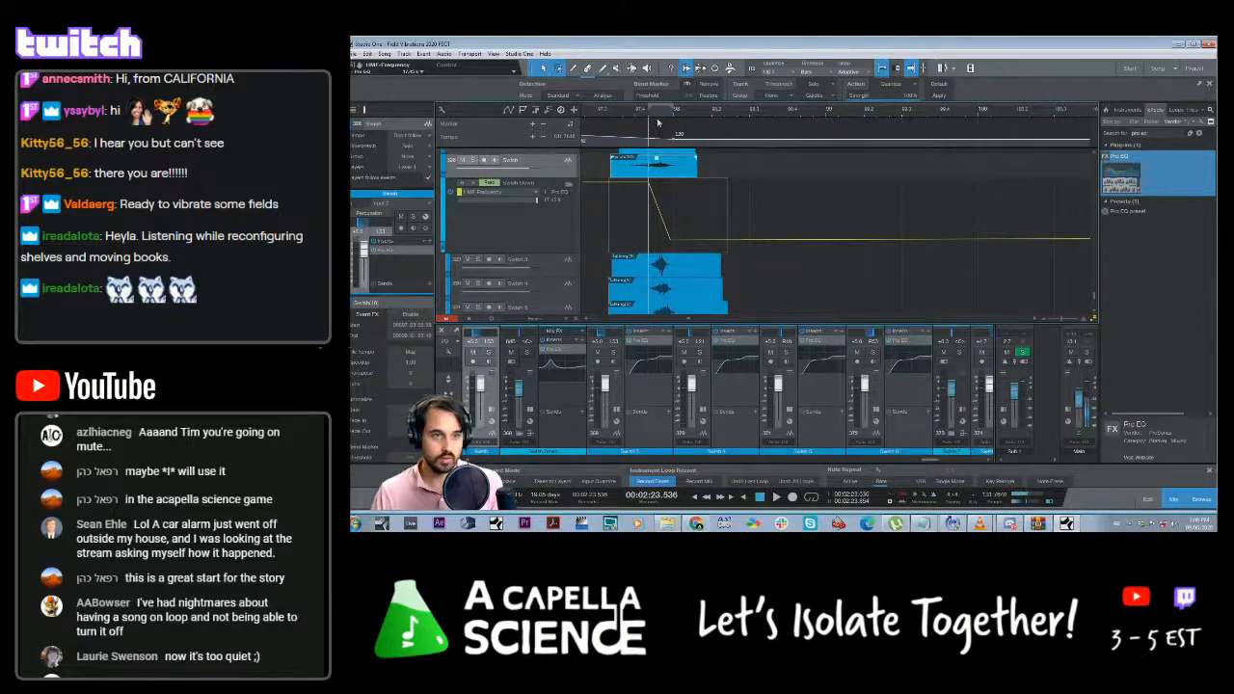
scroll(713, 176, up, 1)
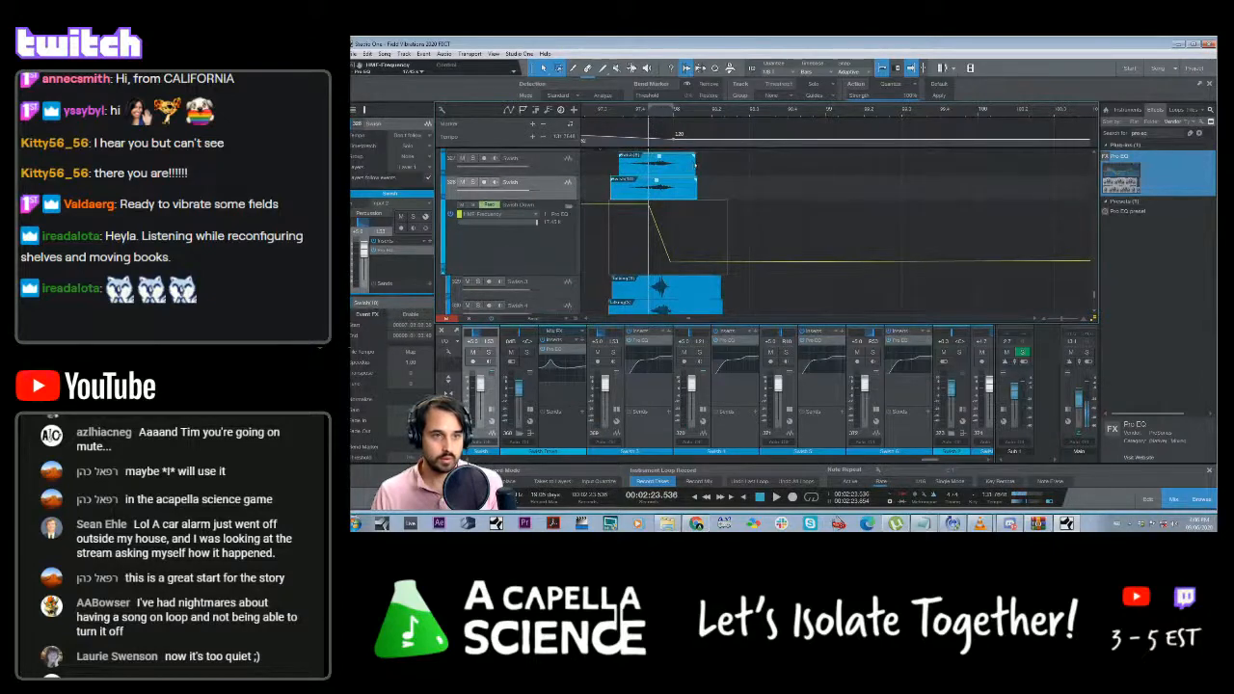
scroll(659, 155, up, 1)
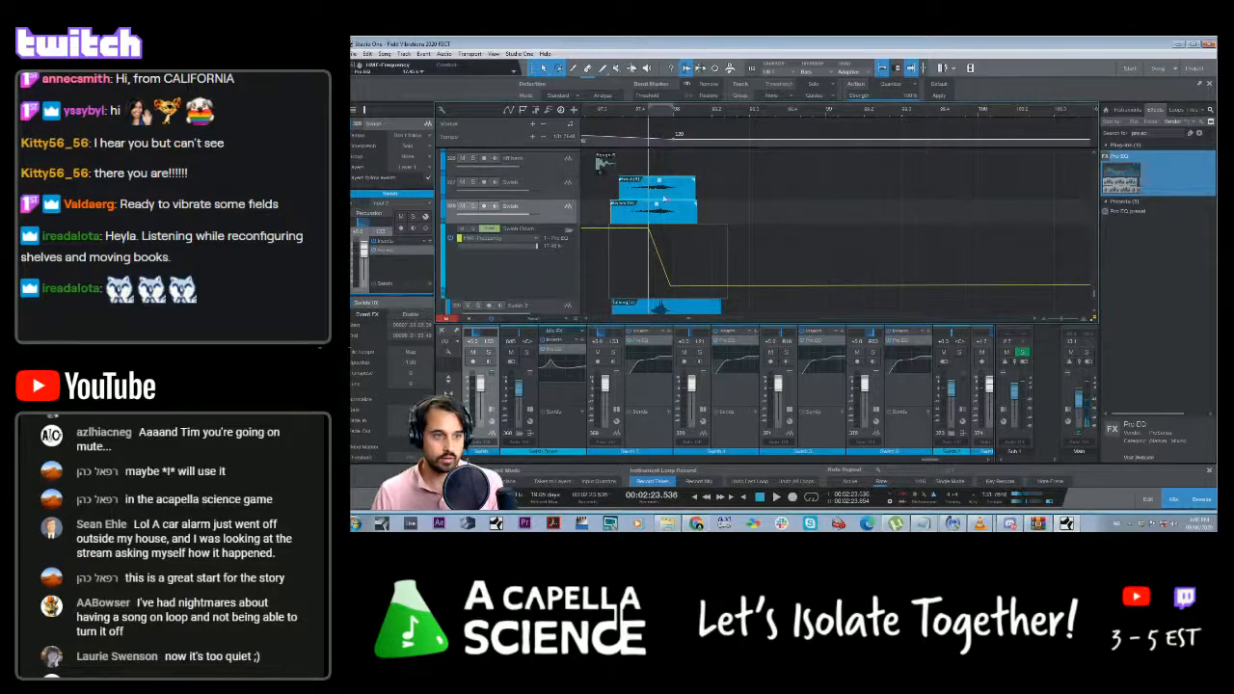
click(681, 206)
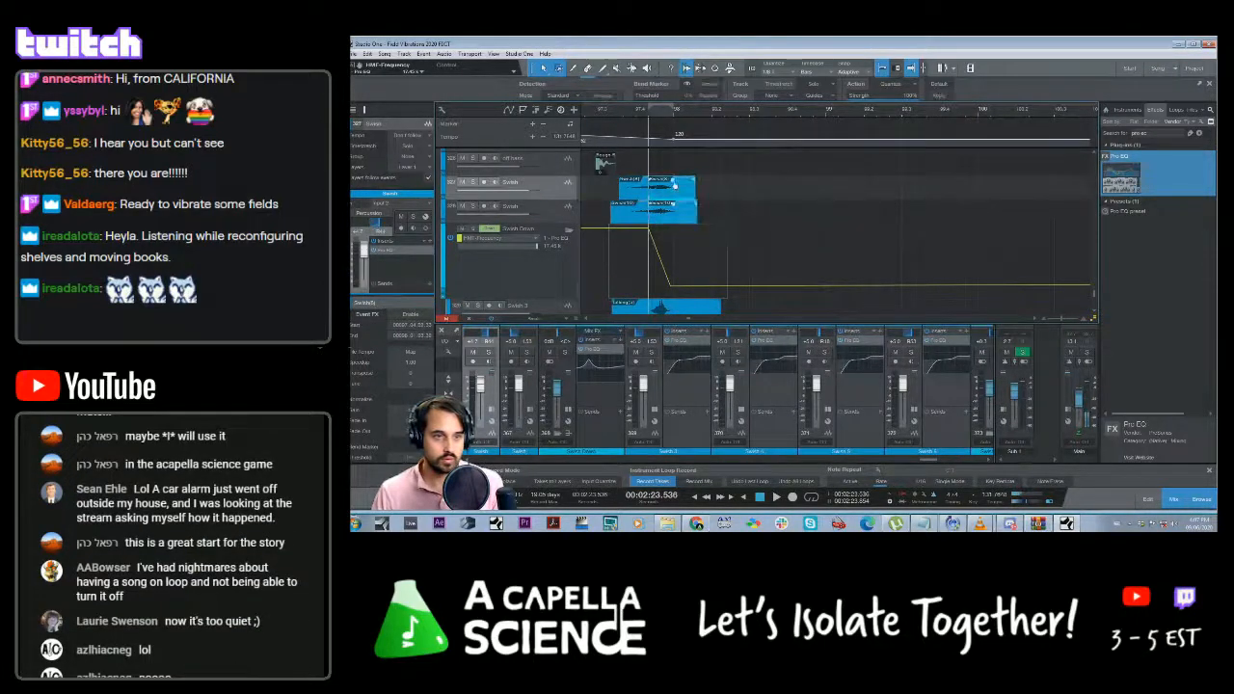
mouse_move(674, 187)
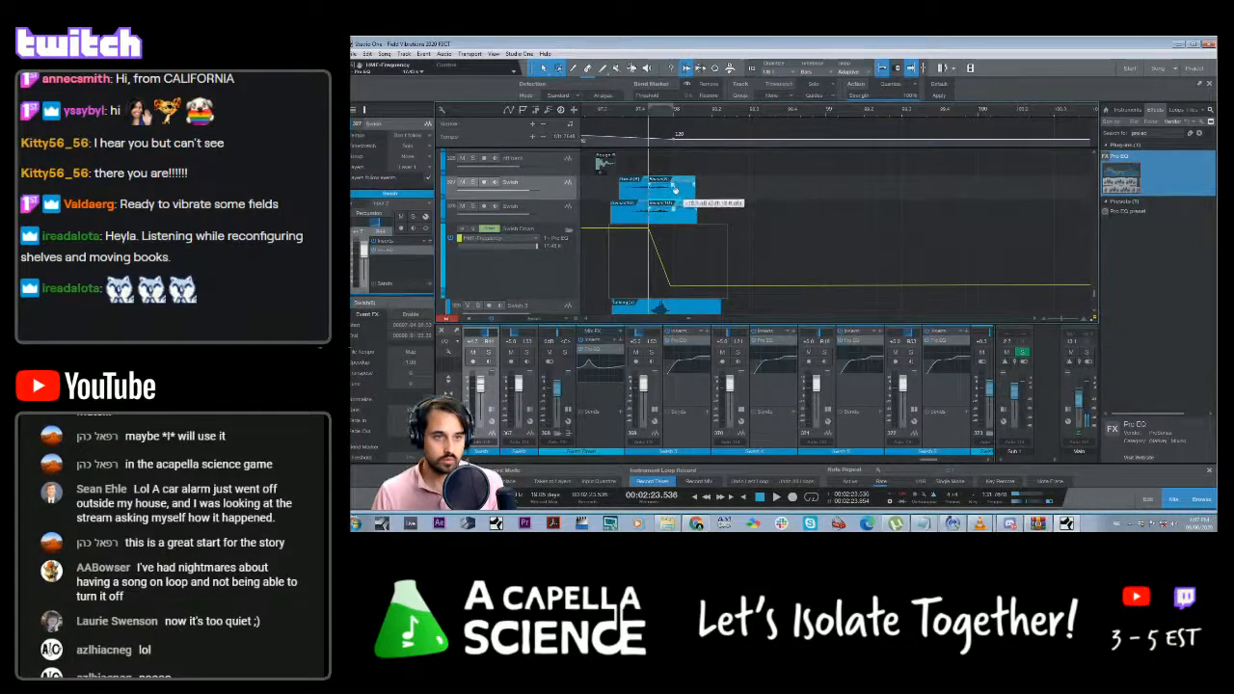
Crossfade the two halves of both Swish clips at the split and play the join
click(652, 203)
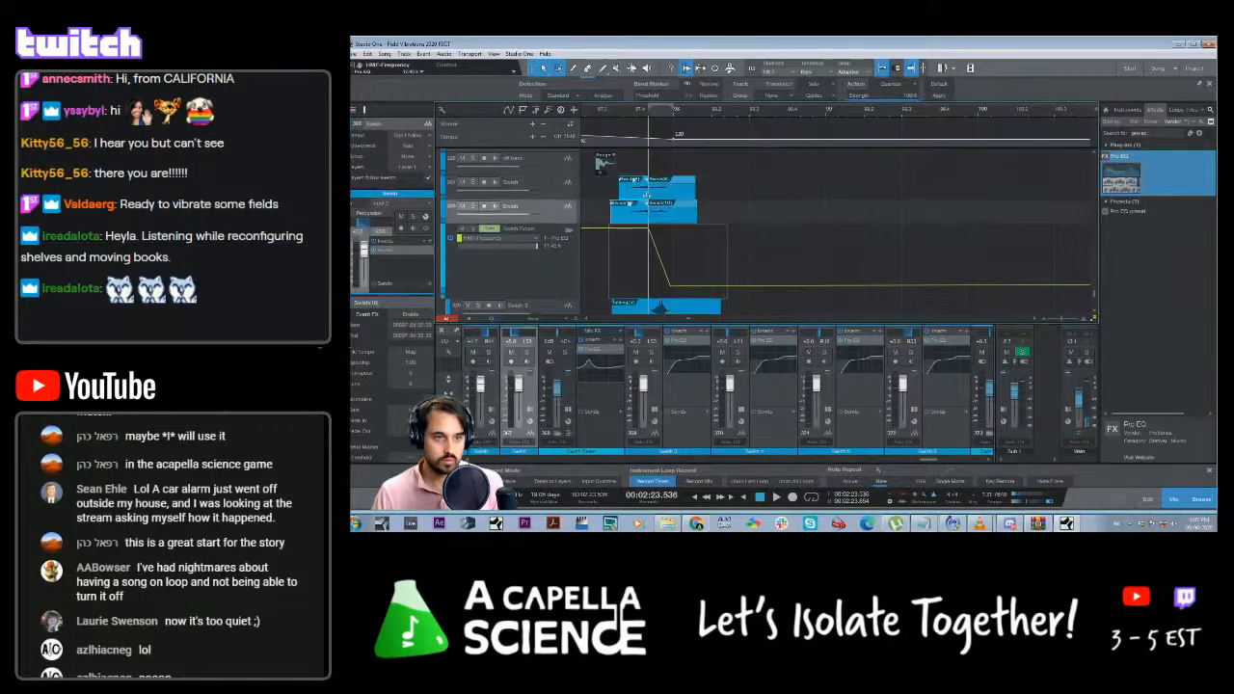
click(651, 188)
mouse_move(653, 207)
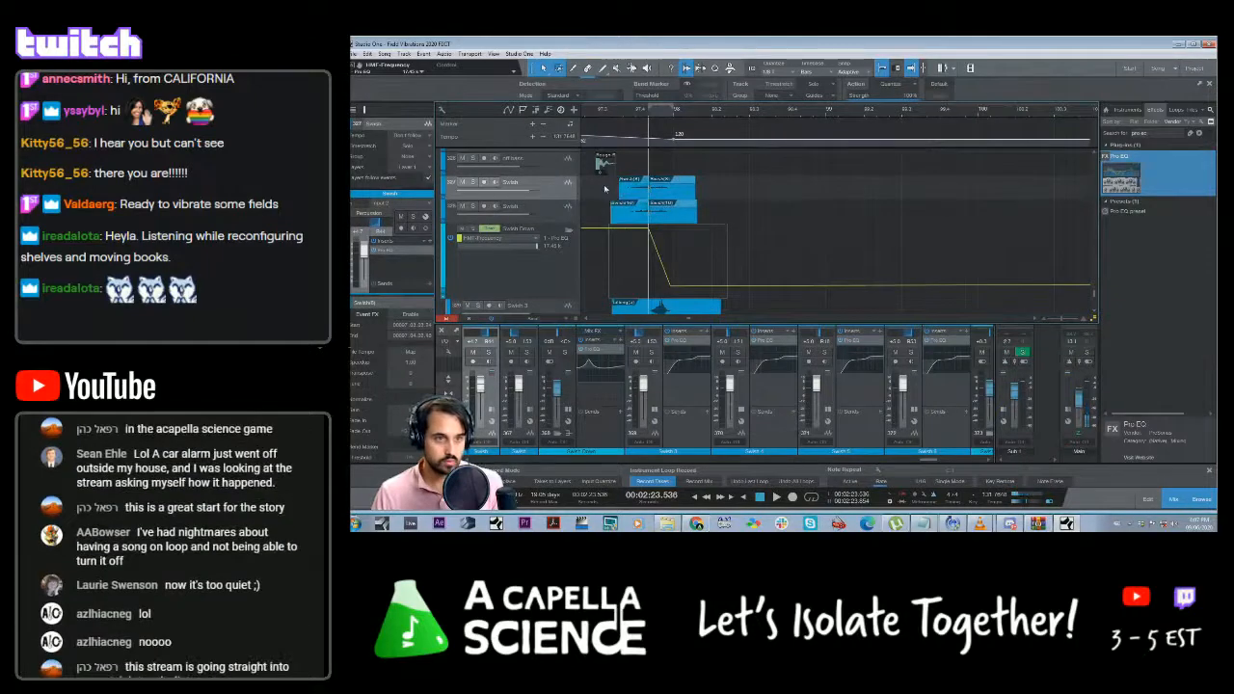
click(642, 204)
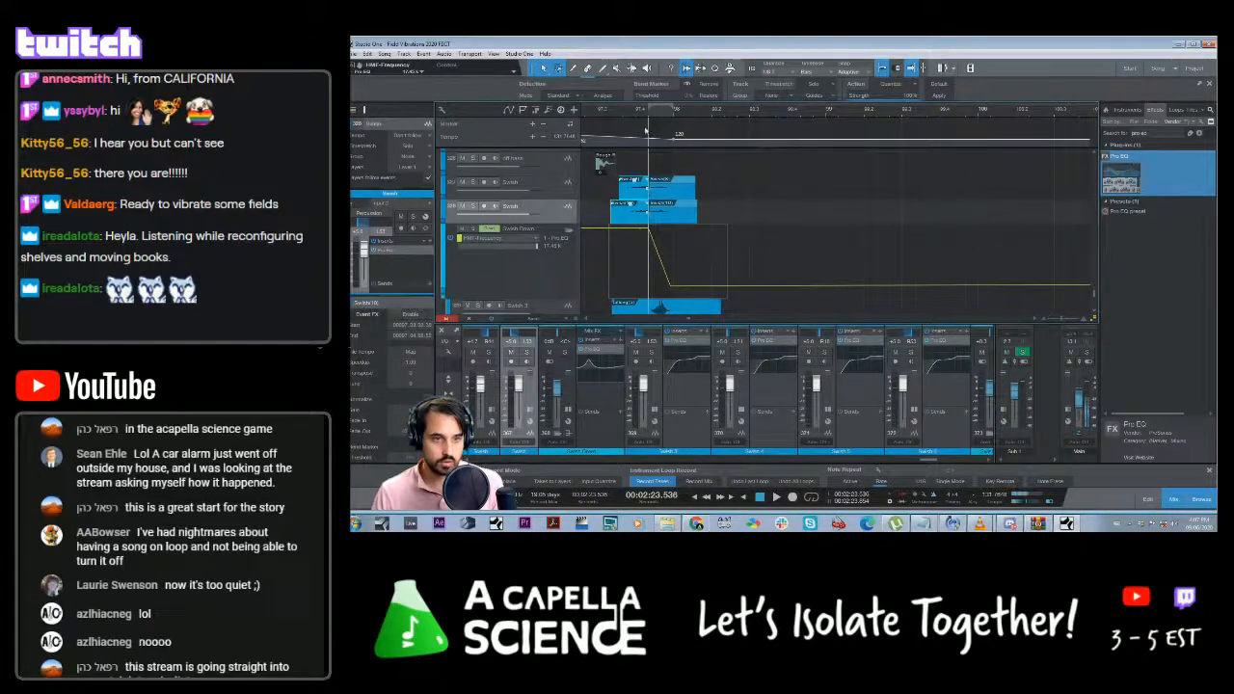
drag(646, 114, 682, 214)
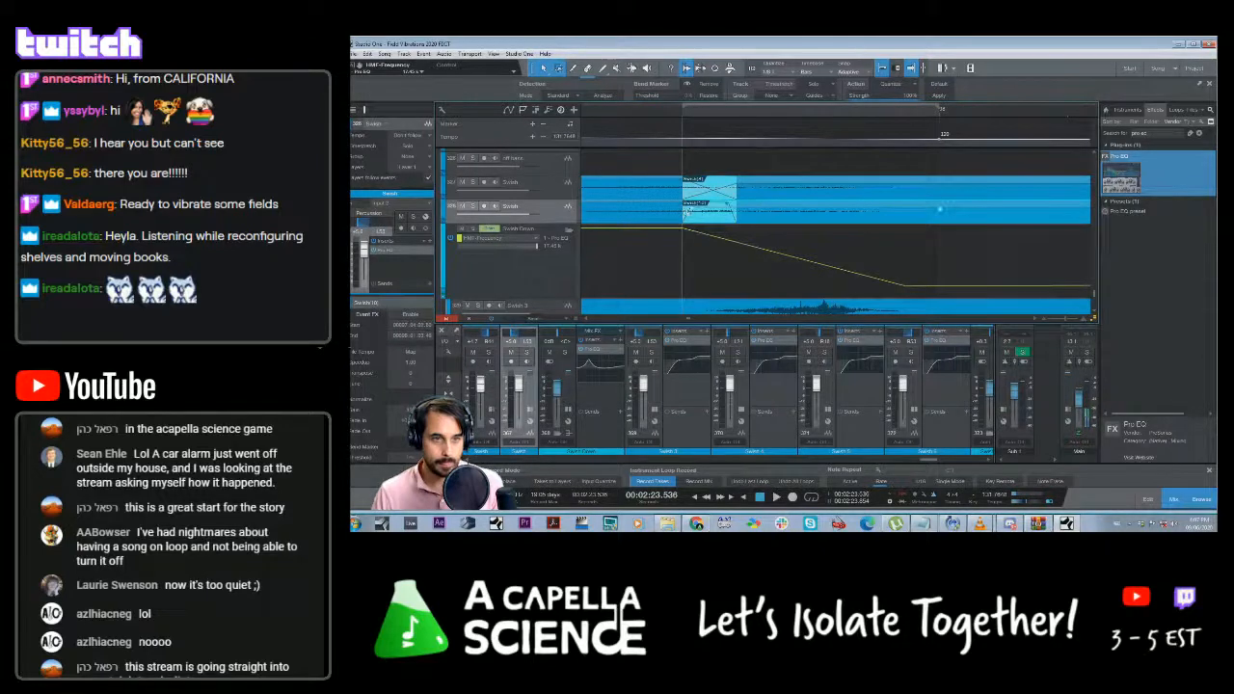
key(space)
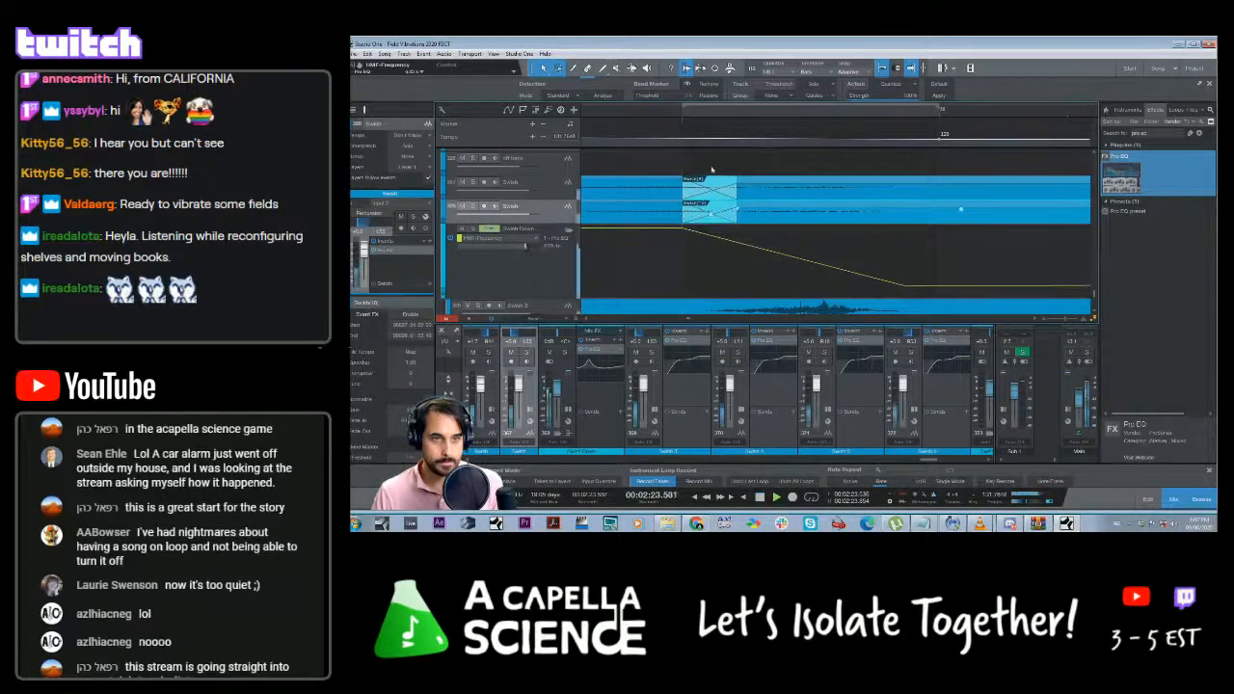
key(space)
Audition the edited Swish clips within the transition, reselect them and listen to the transition again
drag(1066, 319, 1058, 321)
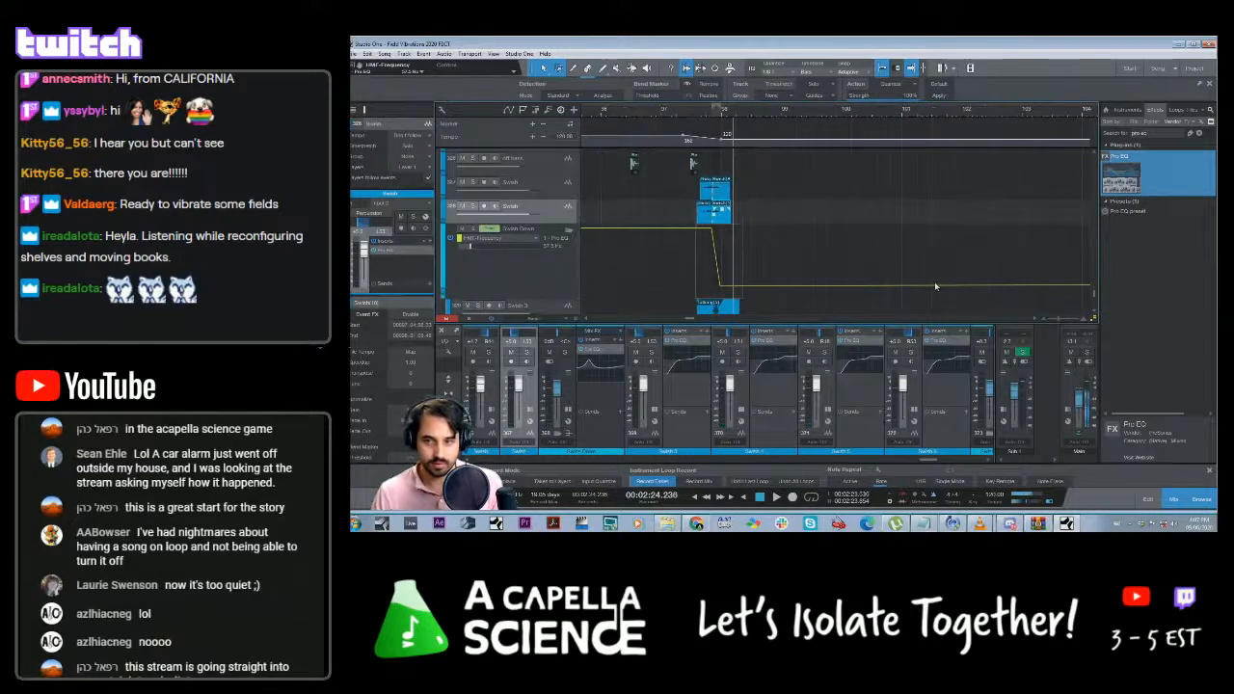
click(694, 113)
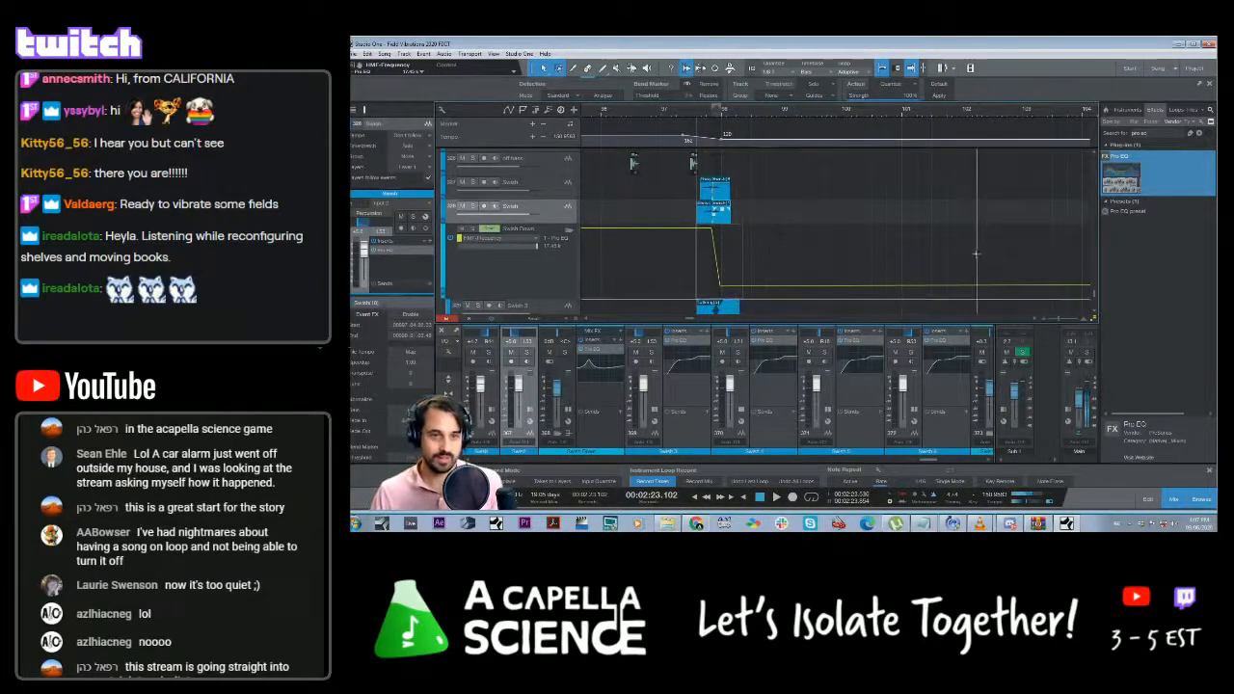
scroll(974, 255, down, 1)
key(space)
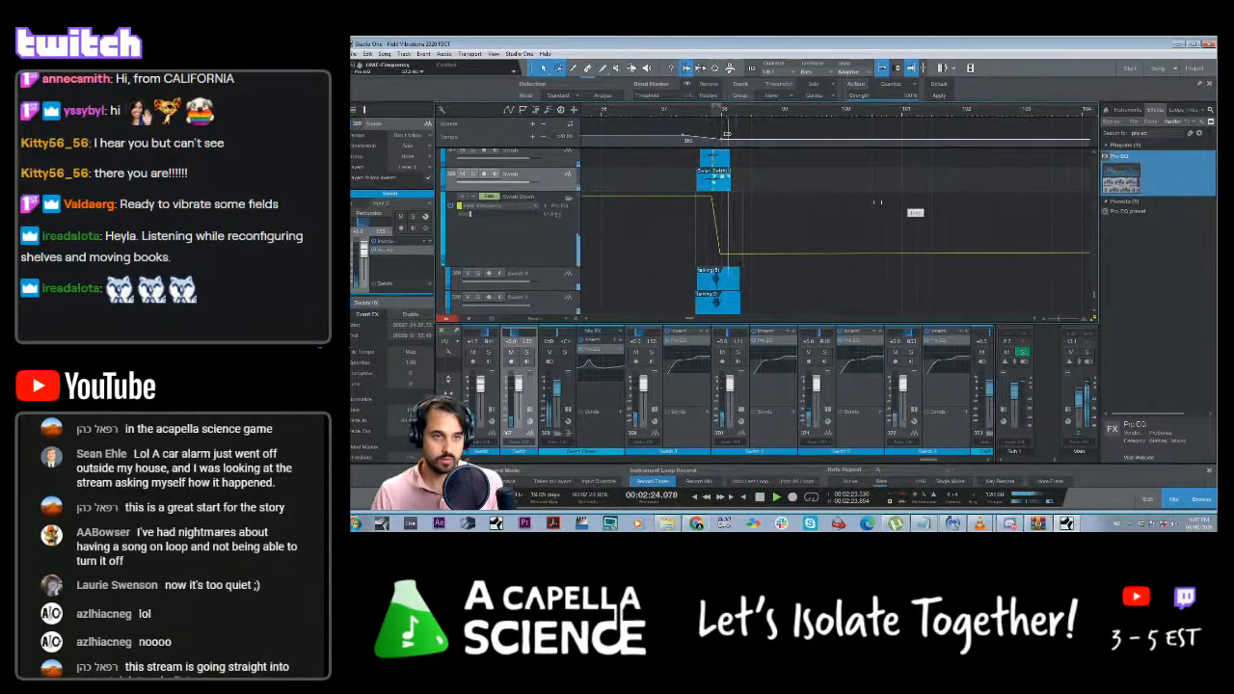
scroll(744, 249, up, 2)
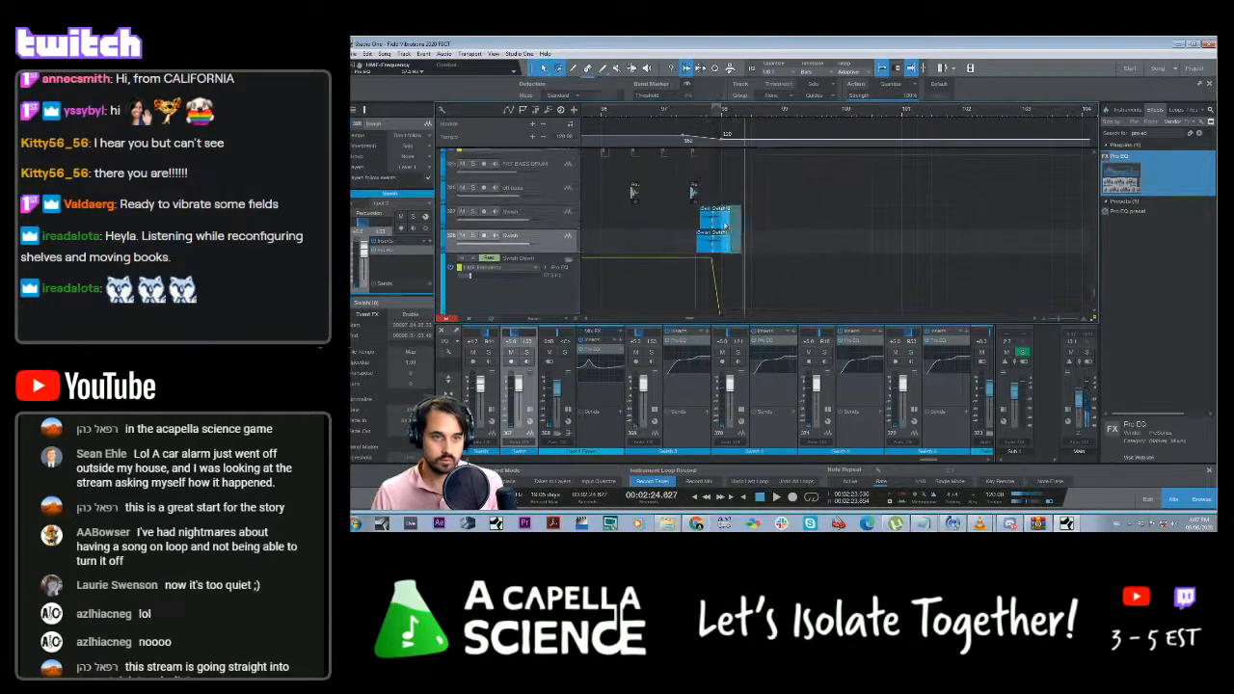
click(721, 220)
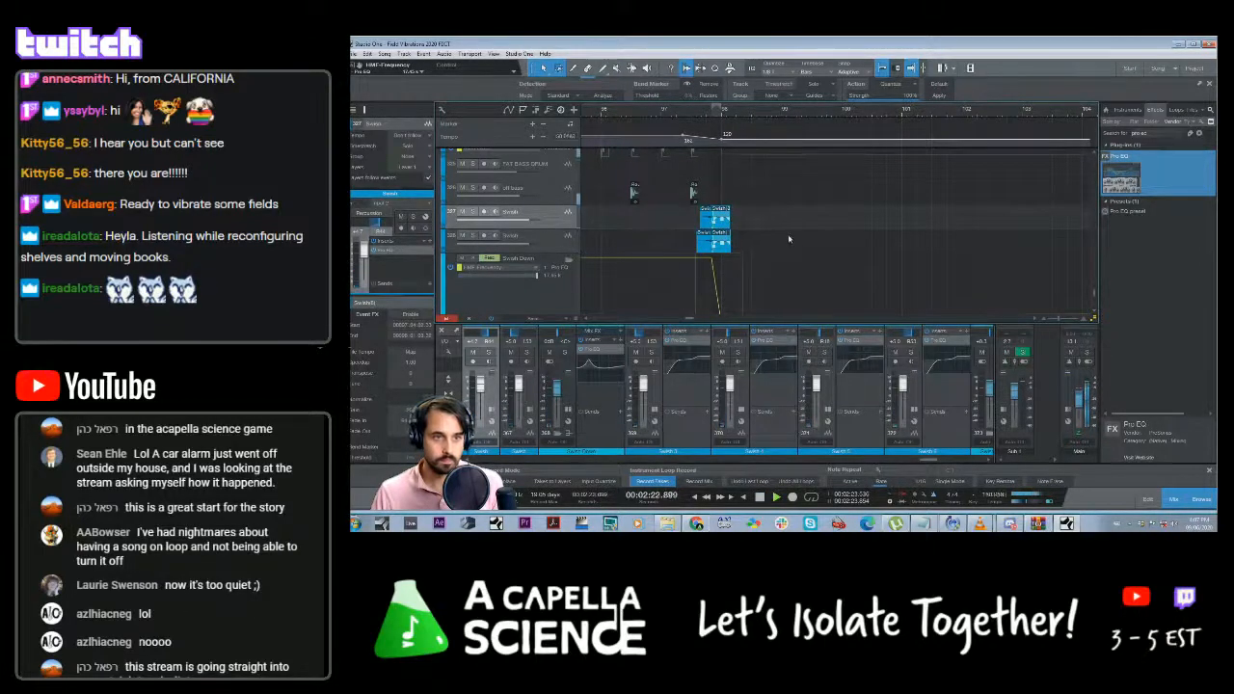
scroll(786, 251, down, 4)
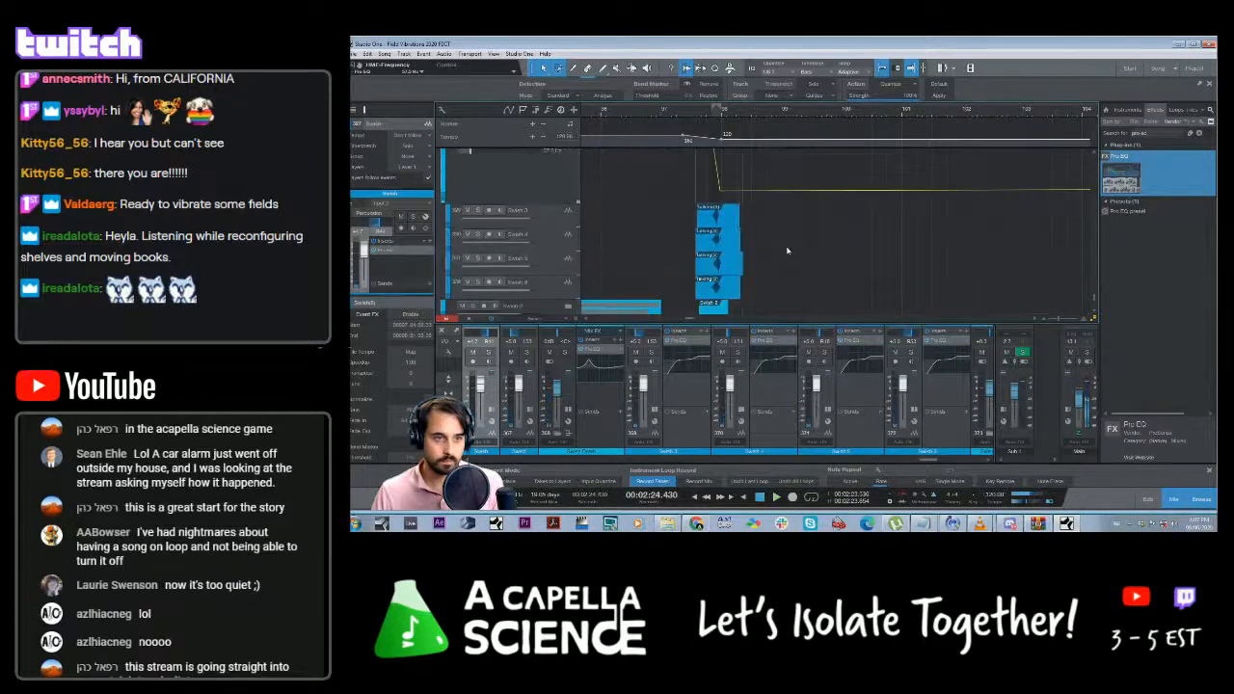
Pan the Swish 3 to Swish 6 tracks across the stereo field and play the transition
click(548, 247)
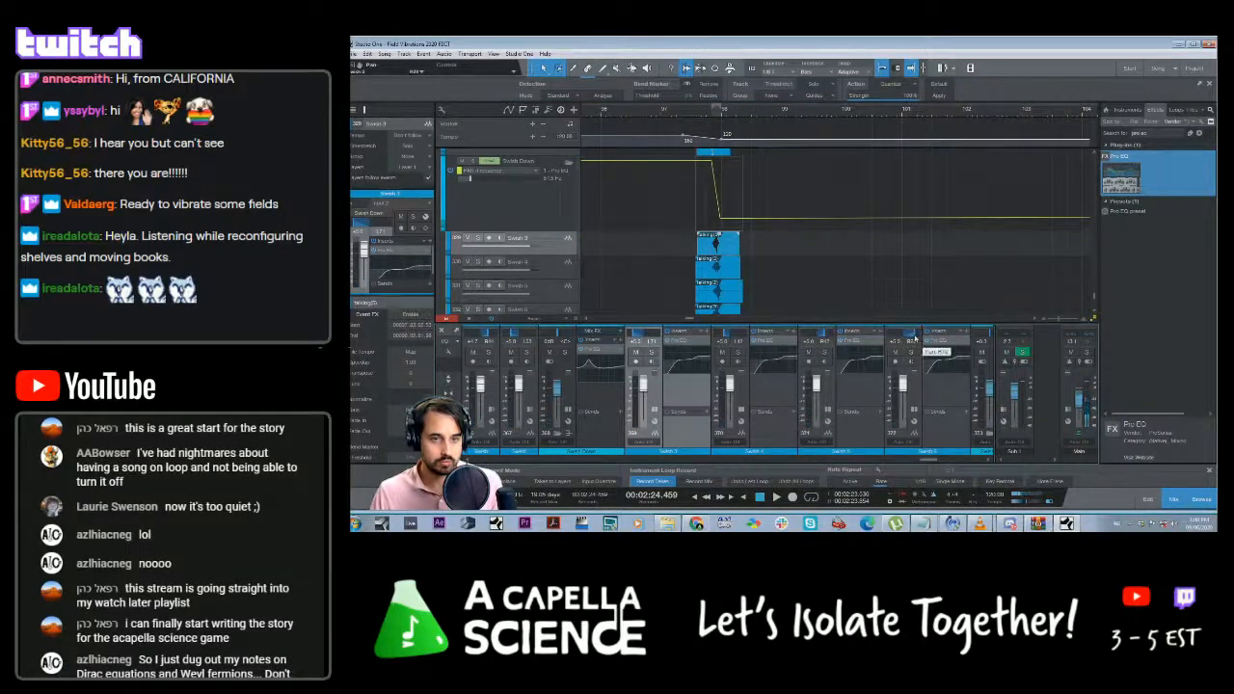
click(693, 111)
key(space)
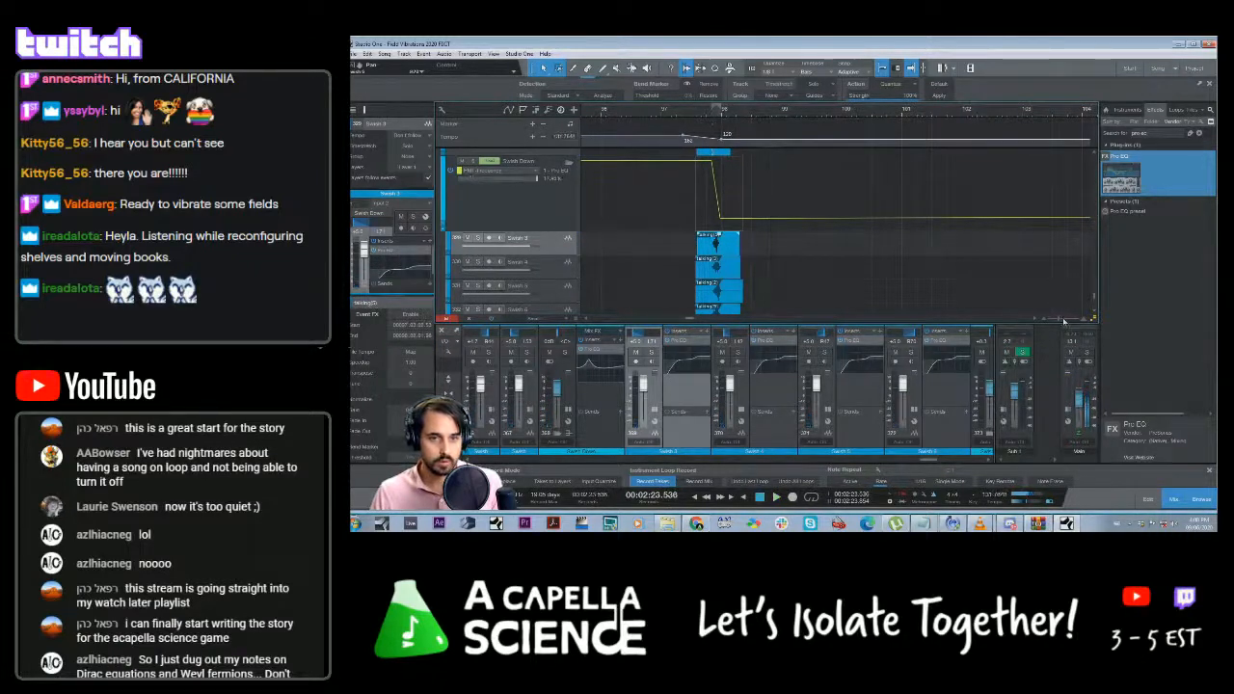
Move the Swish 5 clip slightly earlier and the Swish 3 clip slightly later to align their peaks, and audition the result
drag(1063, 321, 1068, 321)
scroll(901, 295, down, 2)
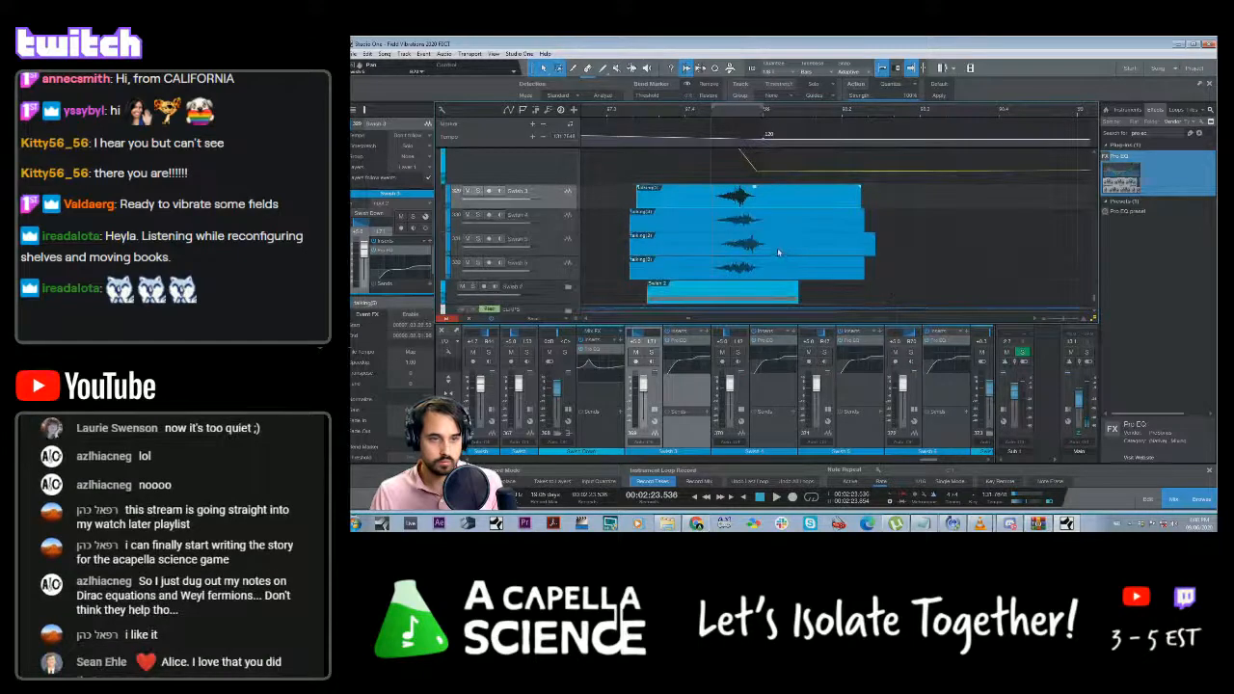
drag(778, 252, 775, 255)
drag(747, 201, 752, 200)
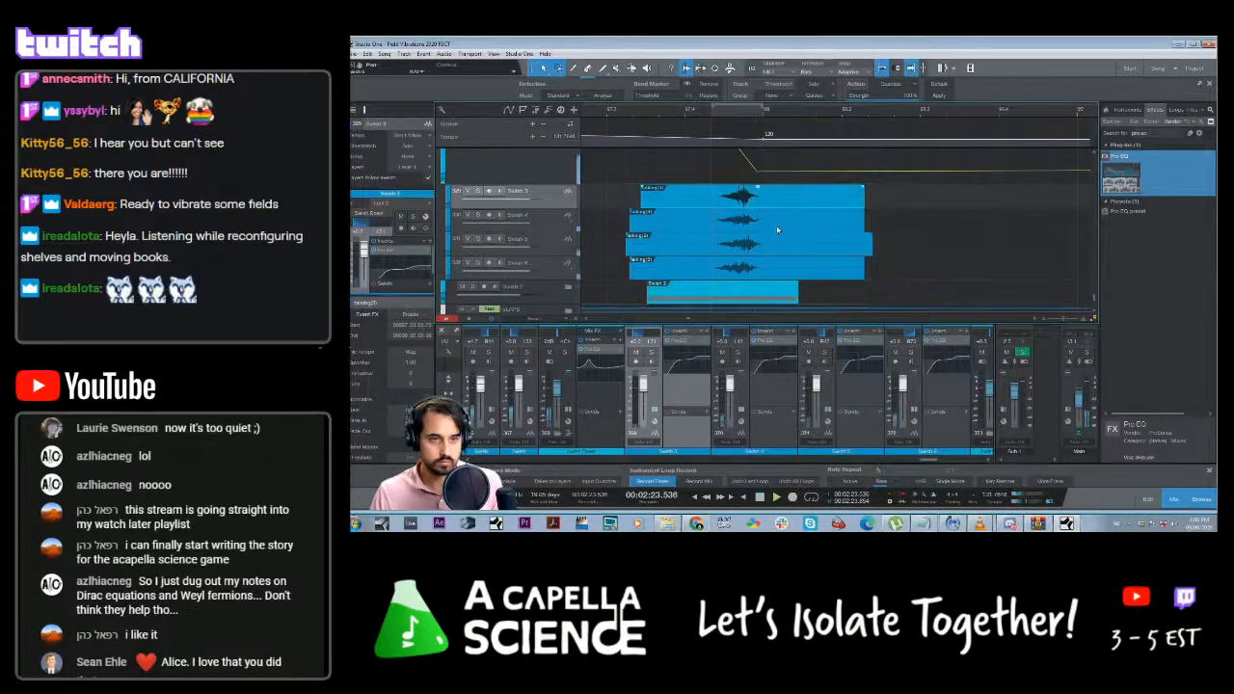
click(636, 120)
key(space)
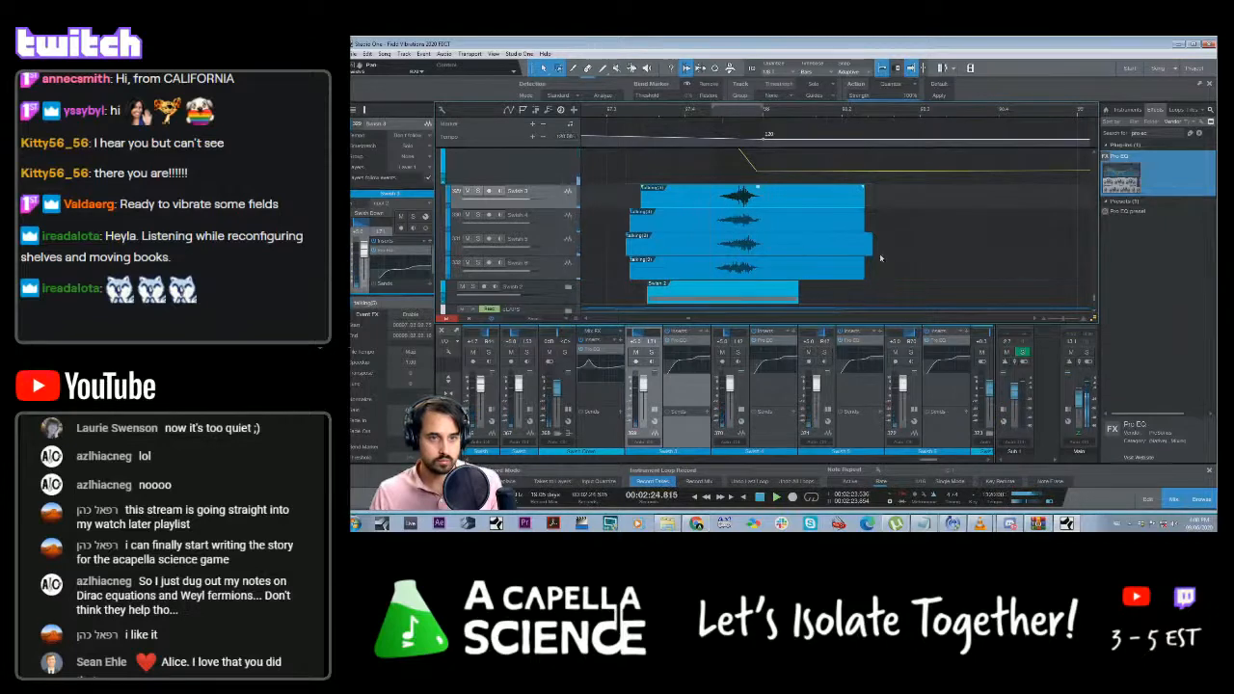
Trim the silent ends of the Swish 3 to Swish 6 clips to just after their waveforms
drag(864, 270, 782, 270)
drag(872, 244, 781, 249)
drag(869, 214, 779, 218)
click(868, 203)
drag(864, 203, 779, 205)
Split the Swish 3 to Swish 6 clips at 2:23.536, delete the quiet parts before the split and play the result
key(alt+x)
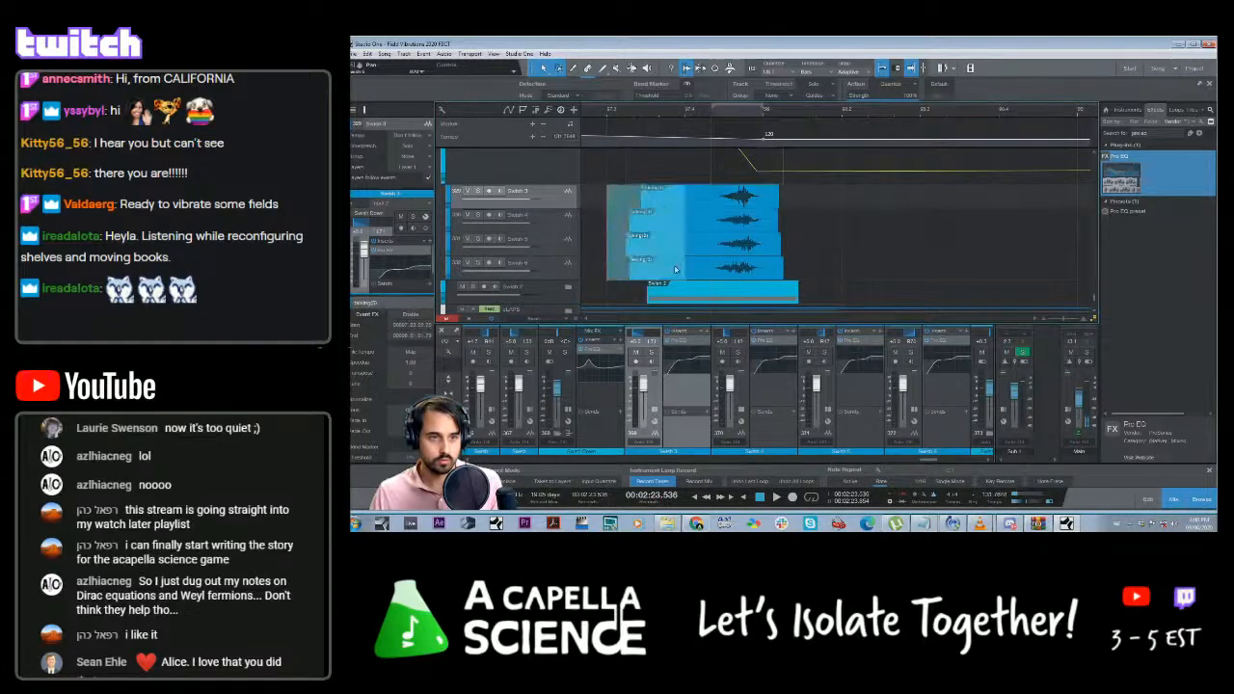
key(Delete)
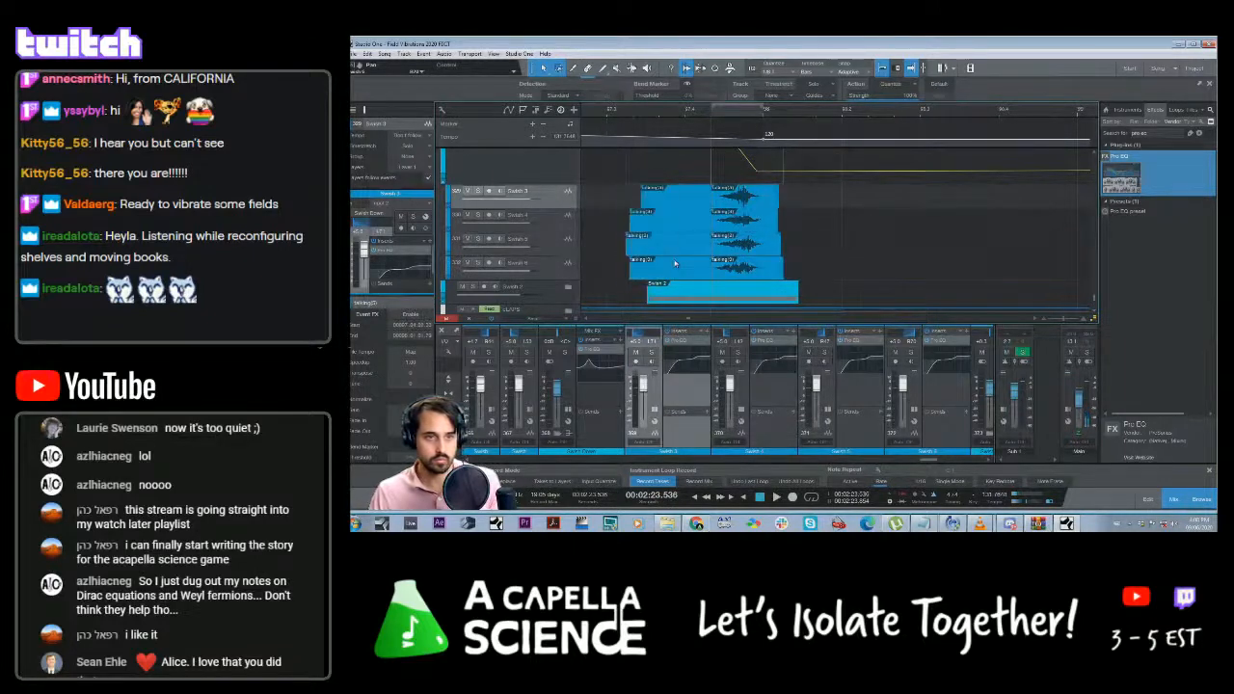
click(701, 238)
click(648, 115)
key(space)
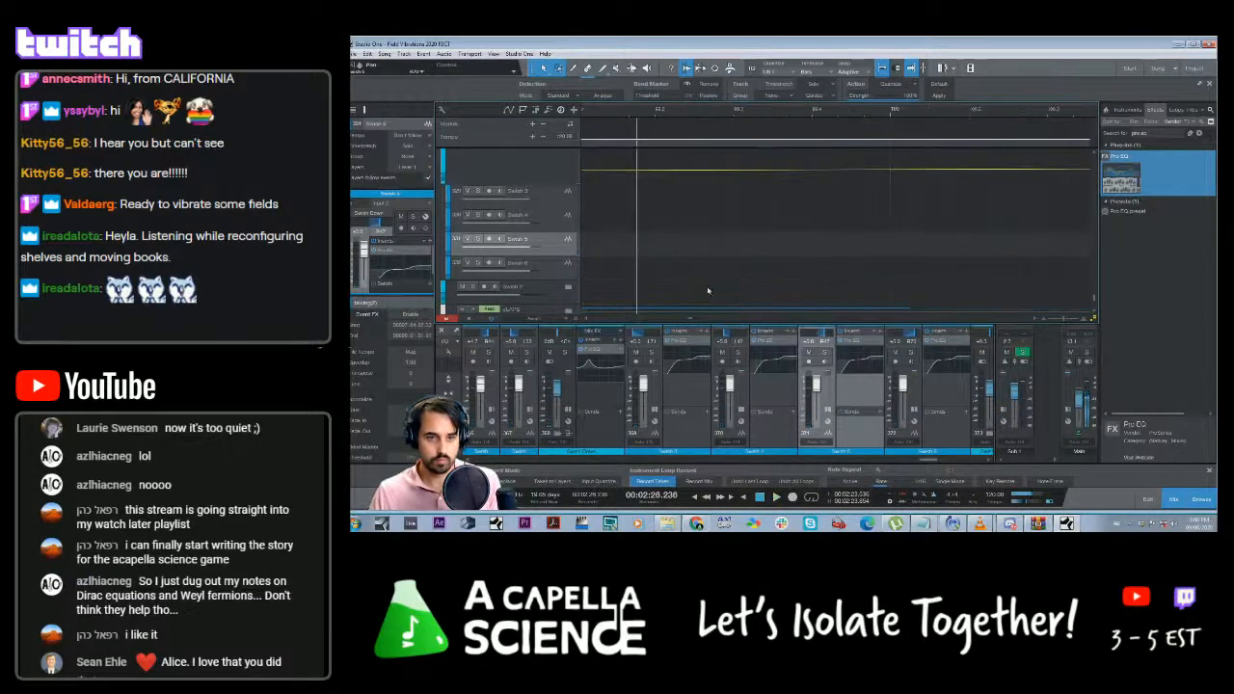
Return to the trimmed swish clips and adjust the panning of the Swish 4 and Swish 5 tracks
click(586, 321)
click(586, 321)
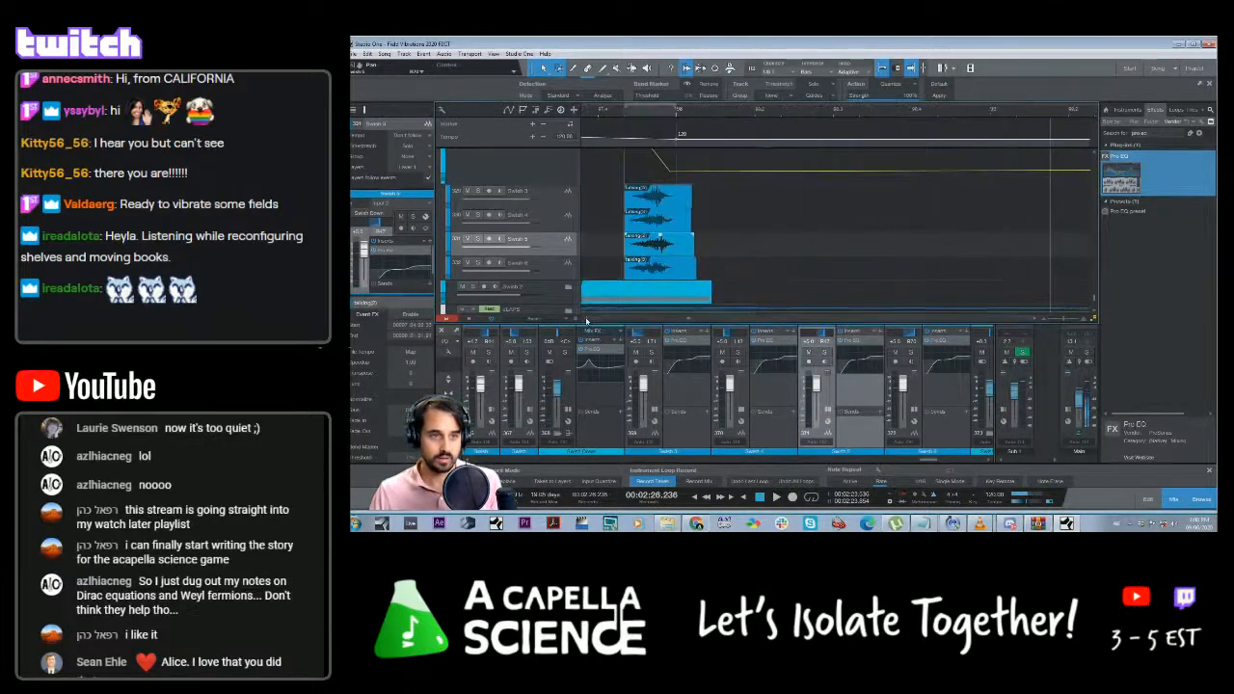
click(729, 360)
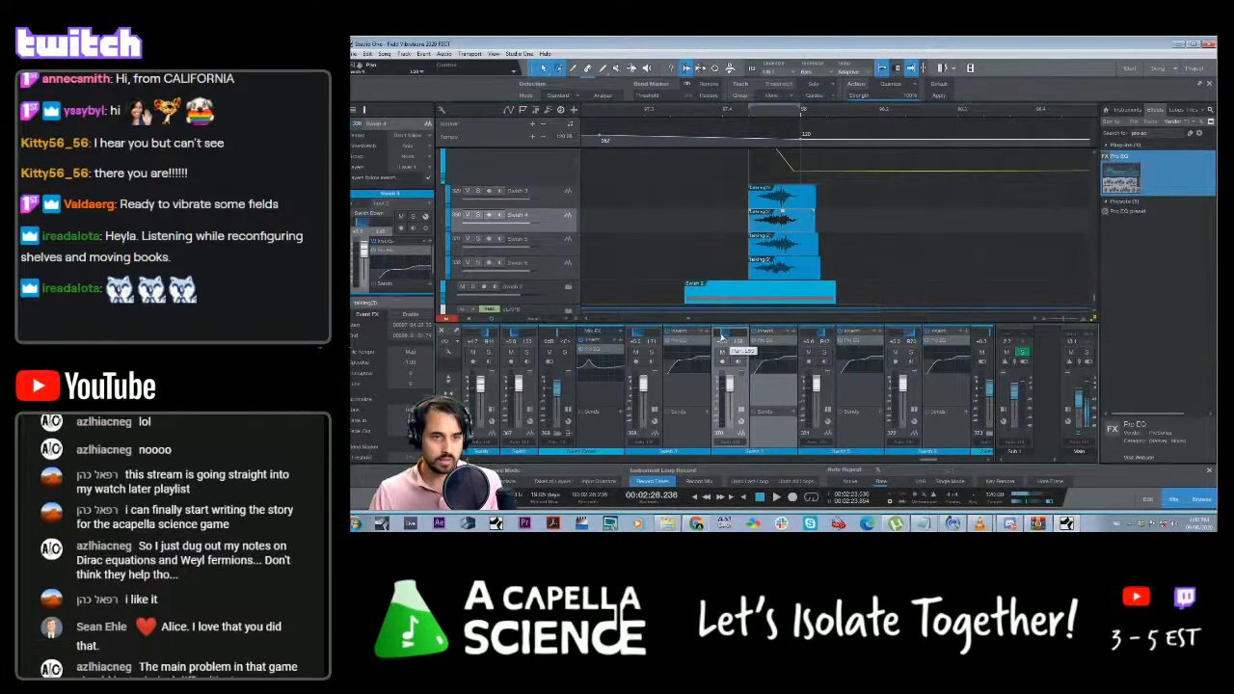
click(826, 335)
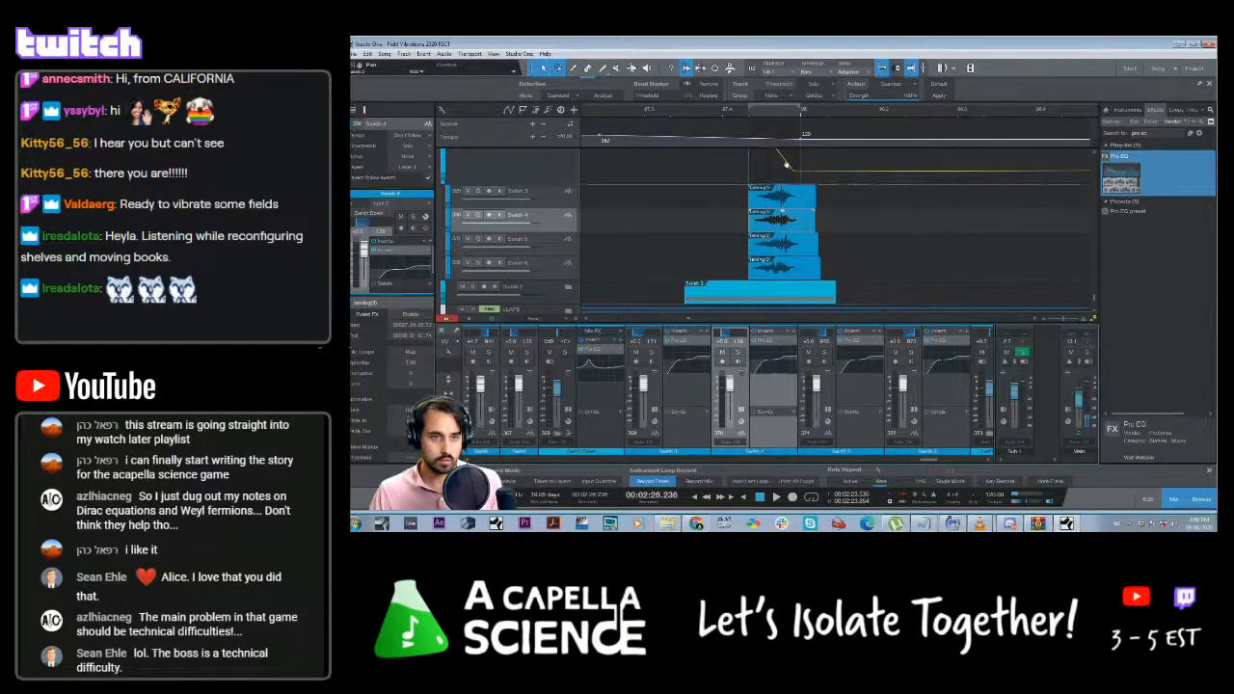
Play the swish transition from just before the stacked swish clips and save the song
key(space)
key(space)
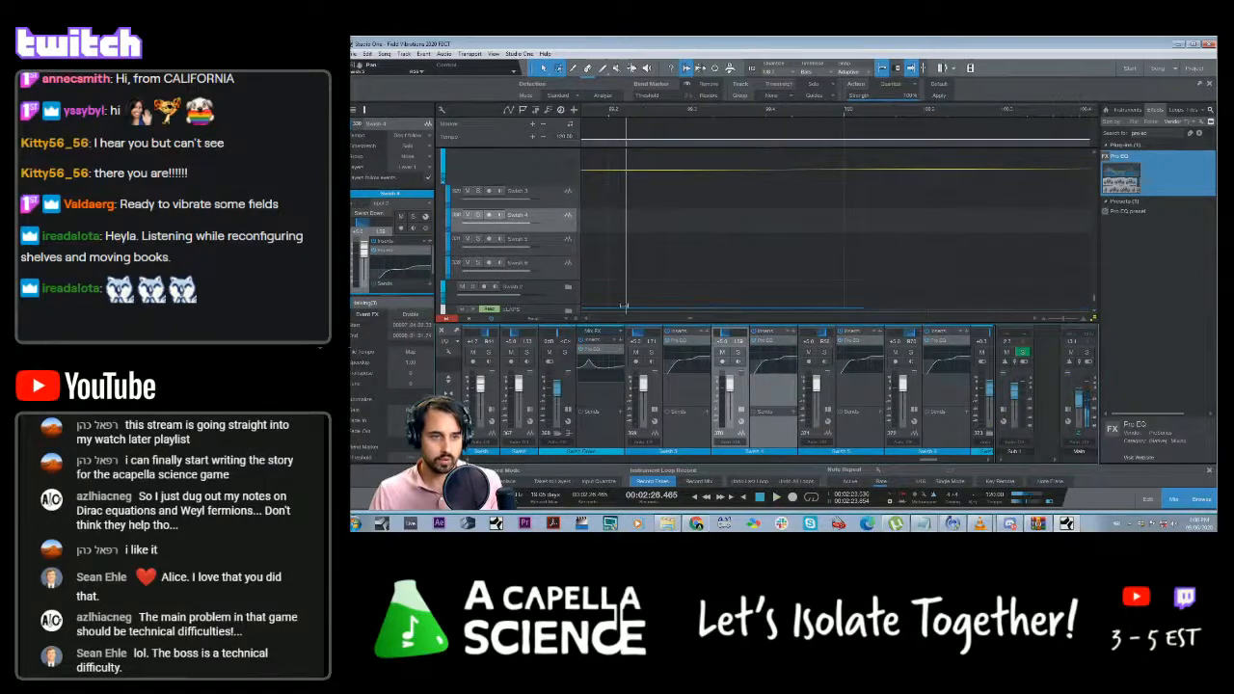
click(586, 318)
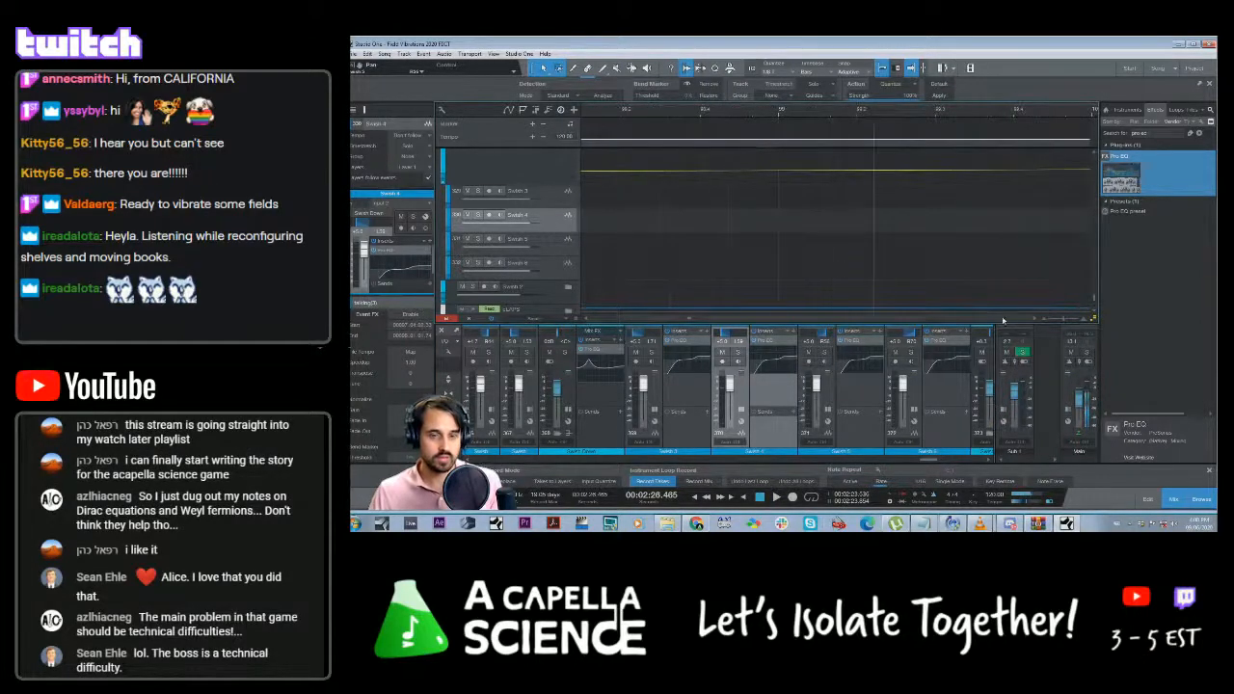
drag(1064, 318, 1060, 319)
click(751, 115)
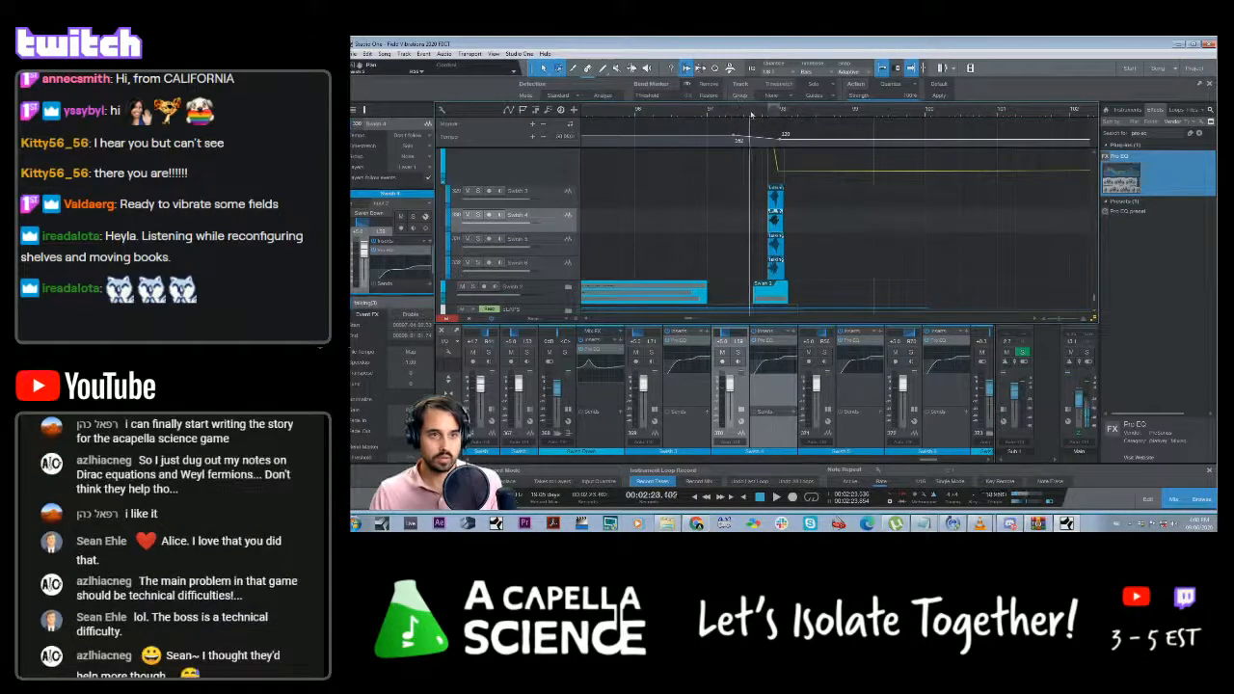
drag(825, 255, 759, 228)
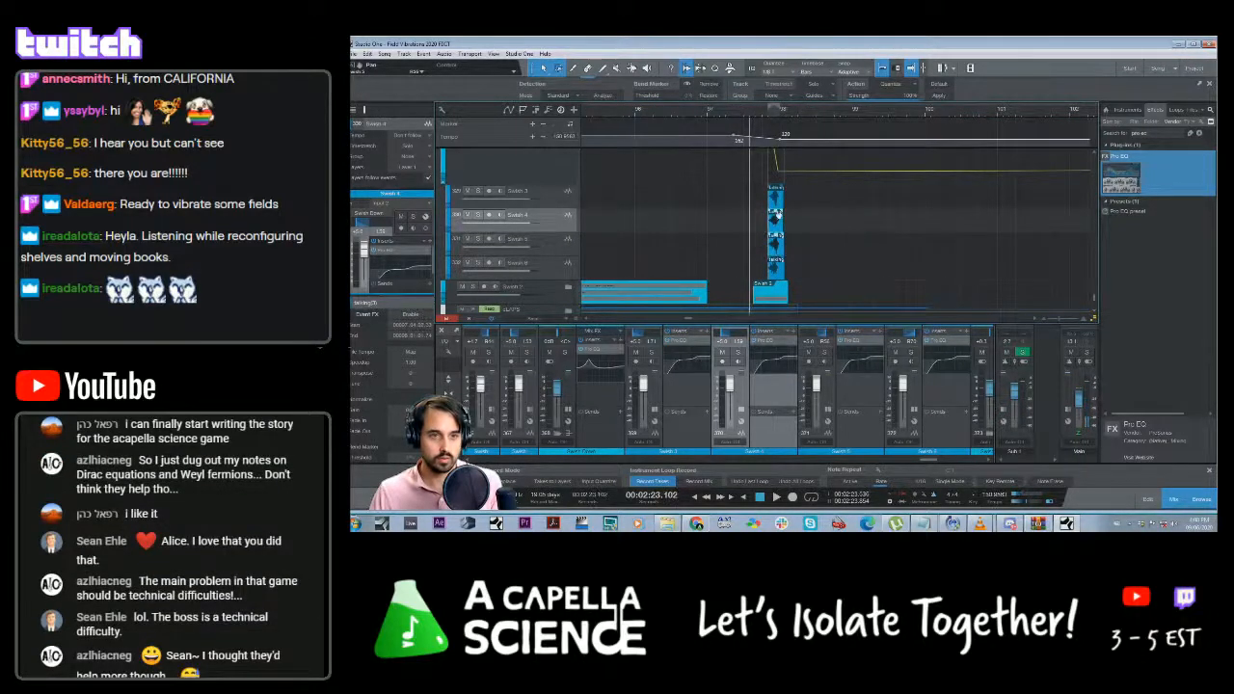
key(space)
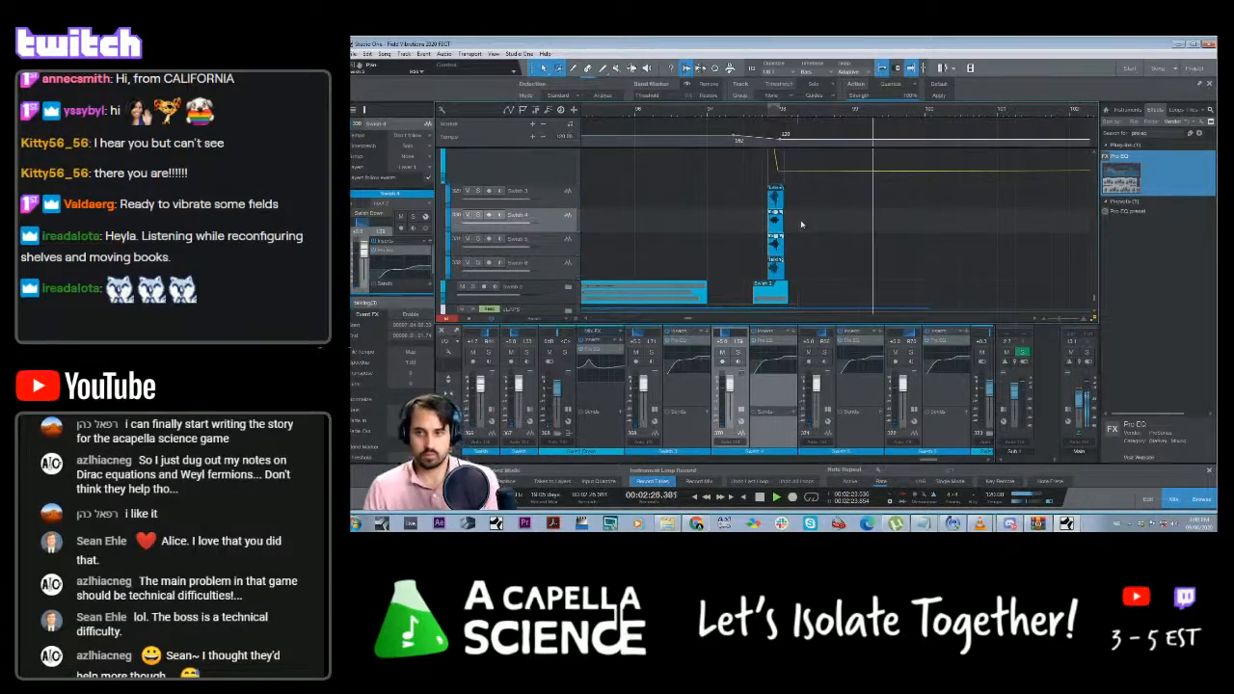
key(ctrl+s)
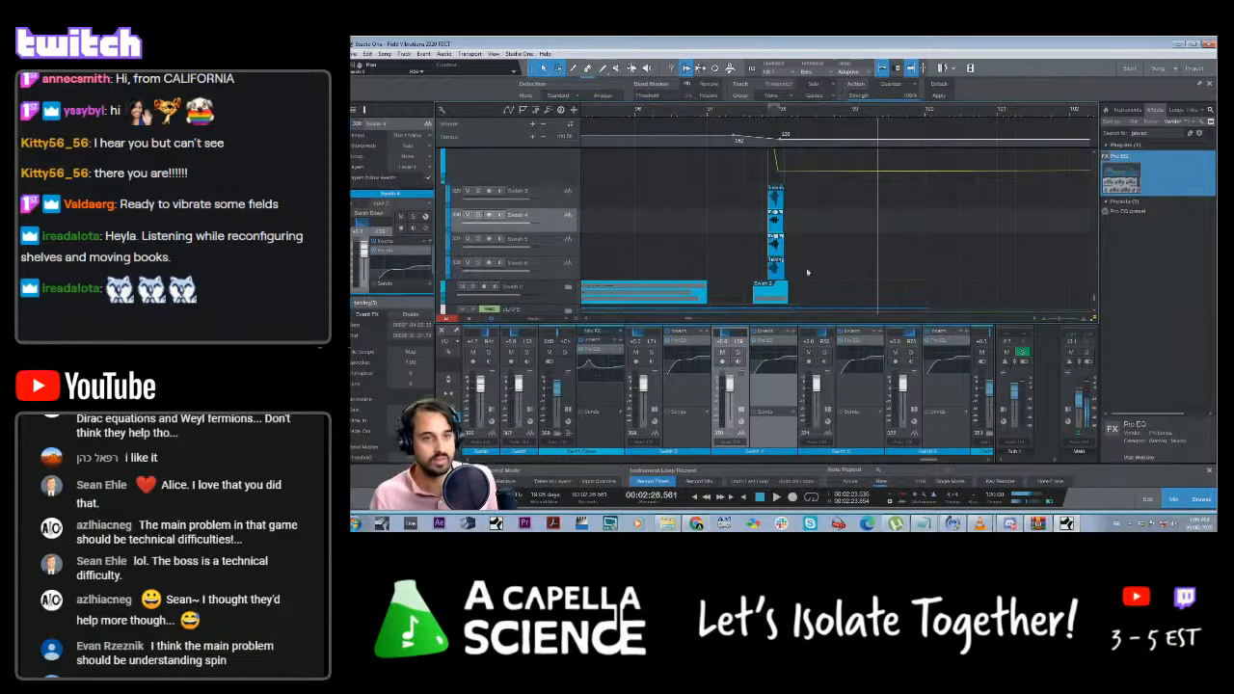
Select the Swish 3 to Swish 6 tracks together, raise their volume slightly and play the result
click(777, 264)
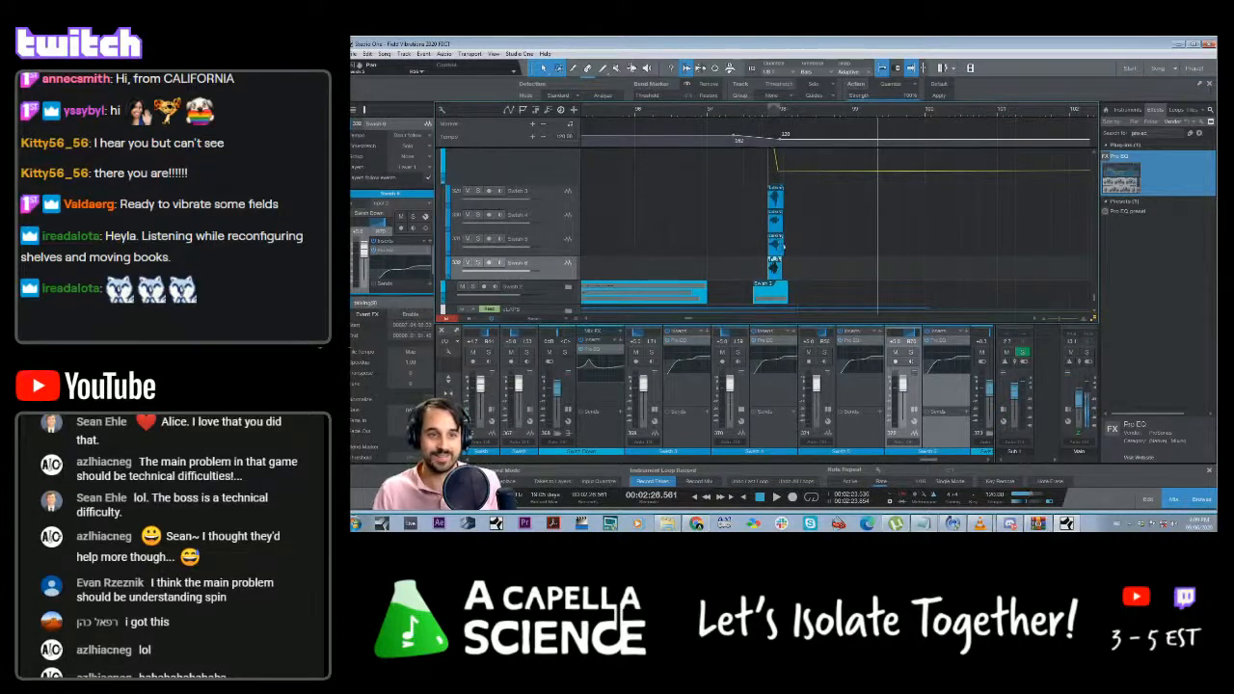
click(775, 240)
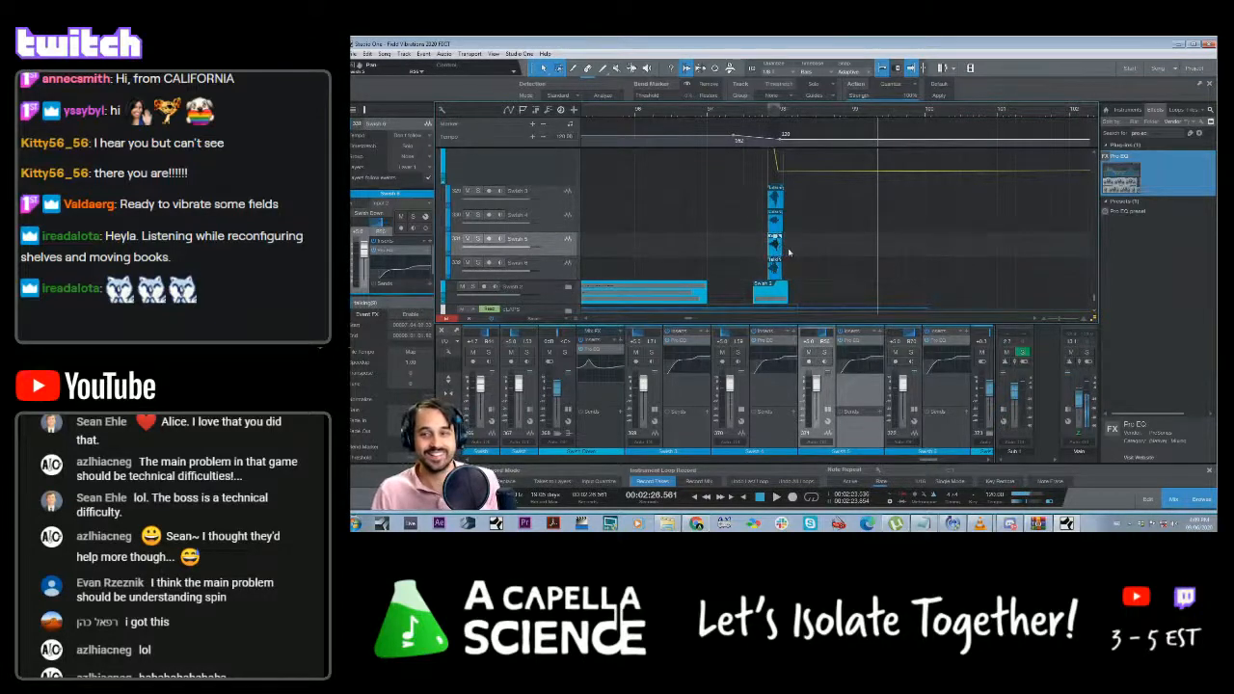
key(space)
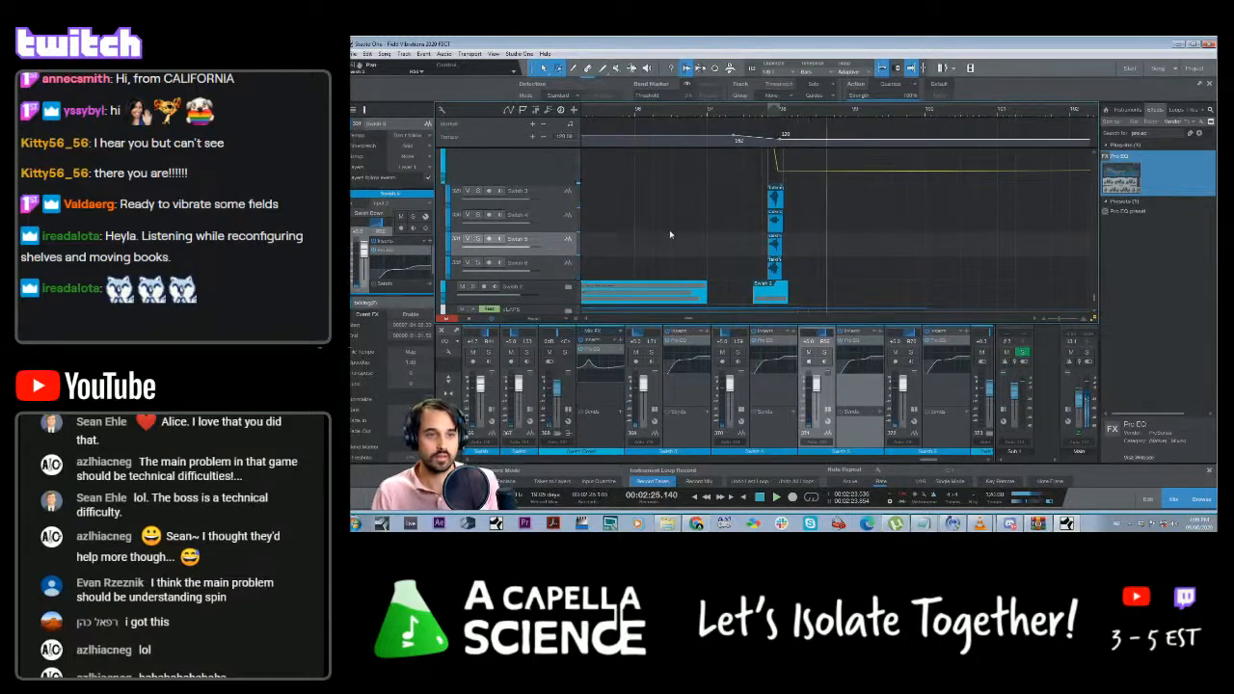
scroll(671, 234, up, 1)
click(551, 219)
shift+click(547, 293)
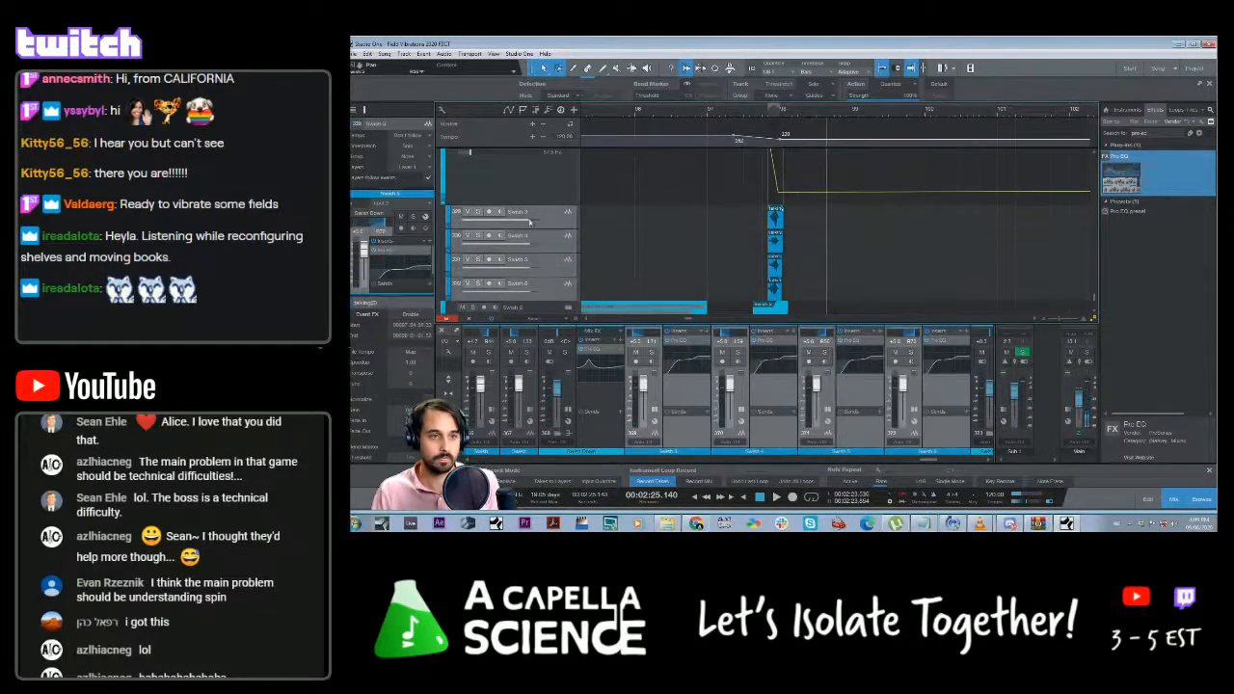
drag(533, 224, 539, 225)
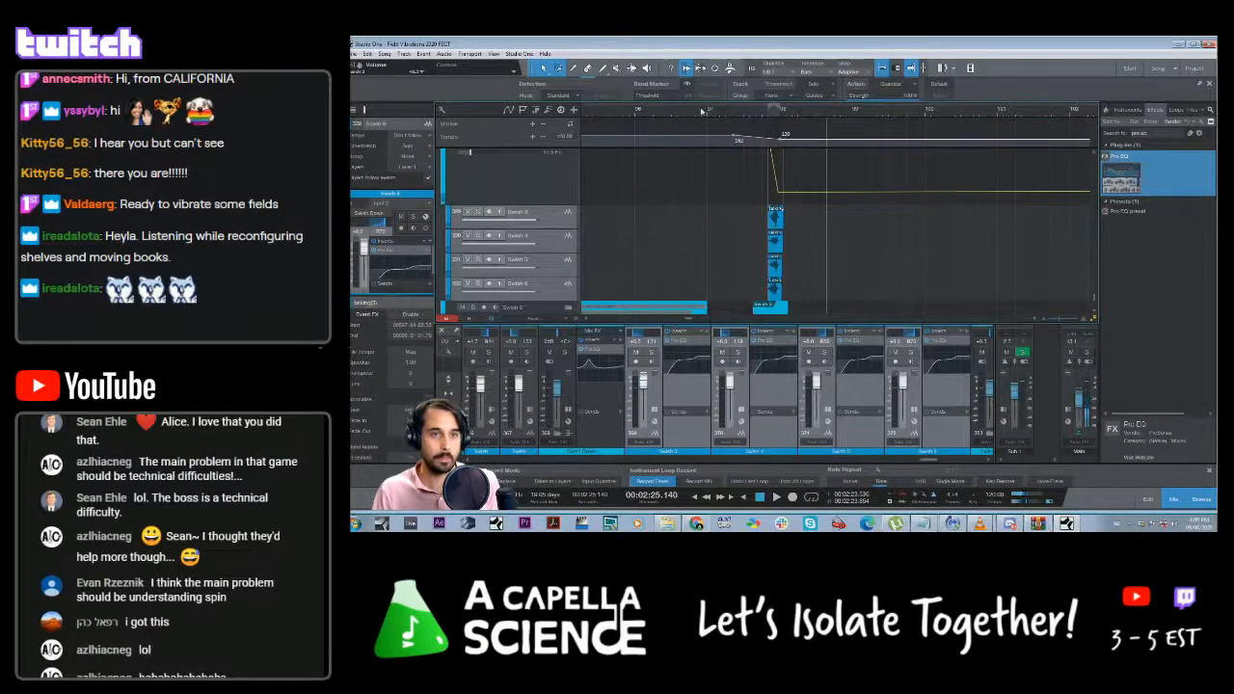
key(space)
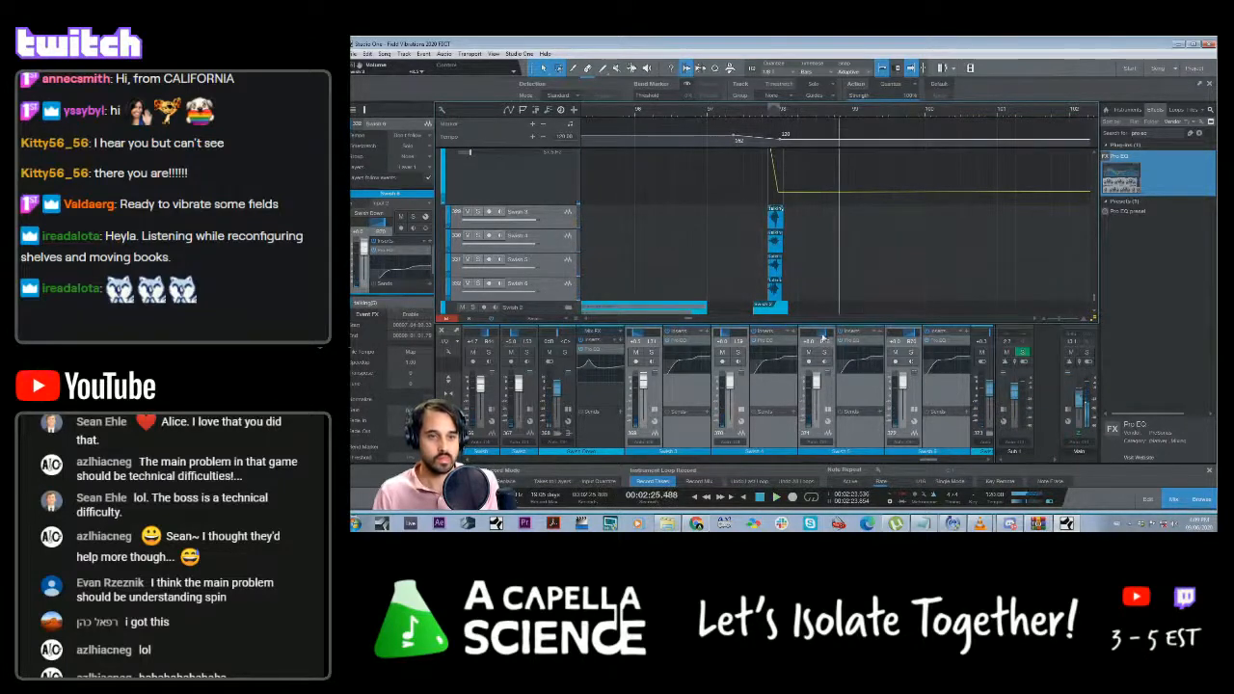
Pan the Swish 5 track further right and the Swish 4 track further left, and audition the transition
drag(824, 333, 838, 337)
drag(729, 333, 711, 332)
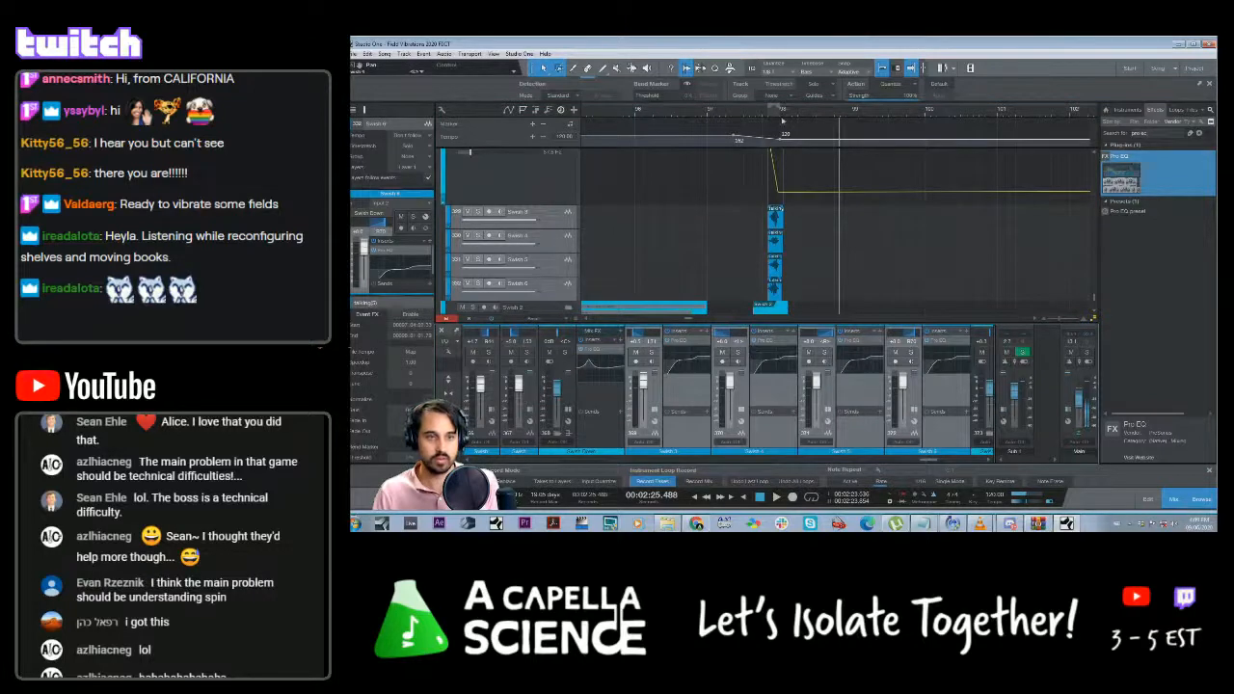
click(747, 112)
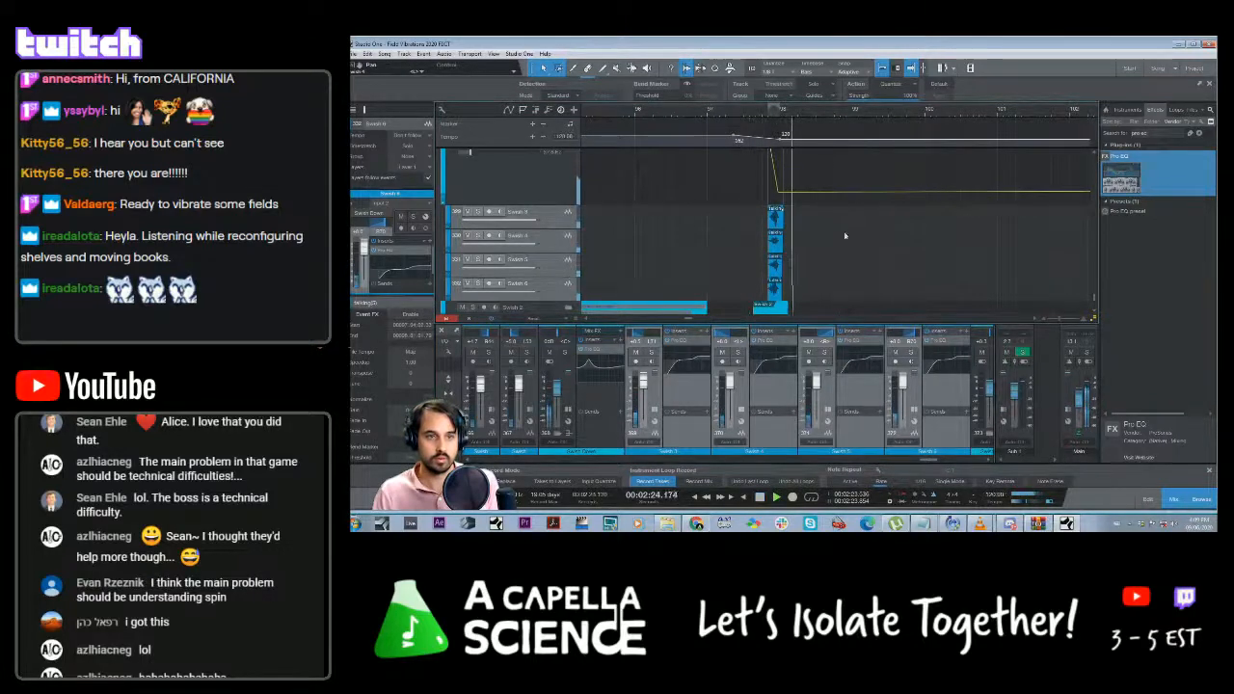
click(664, 112)
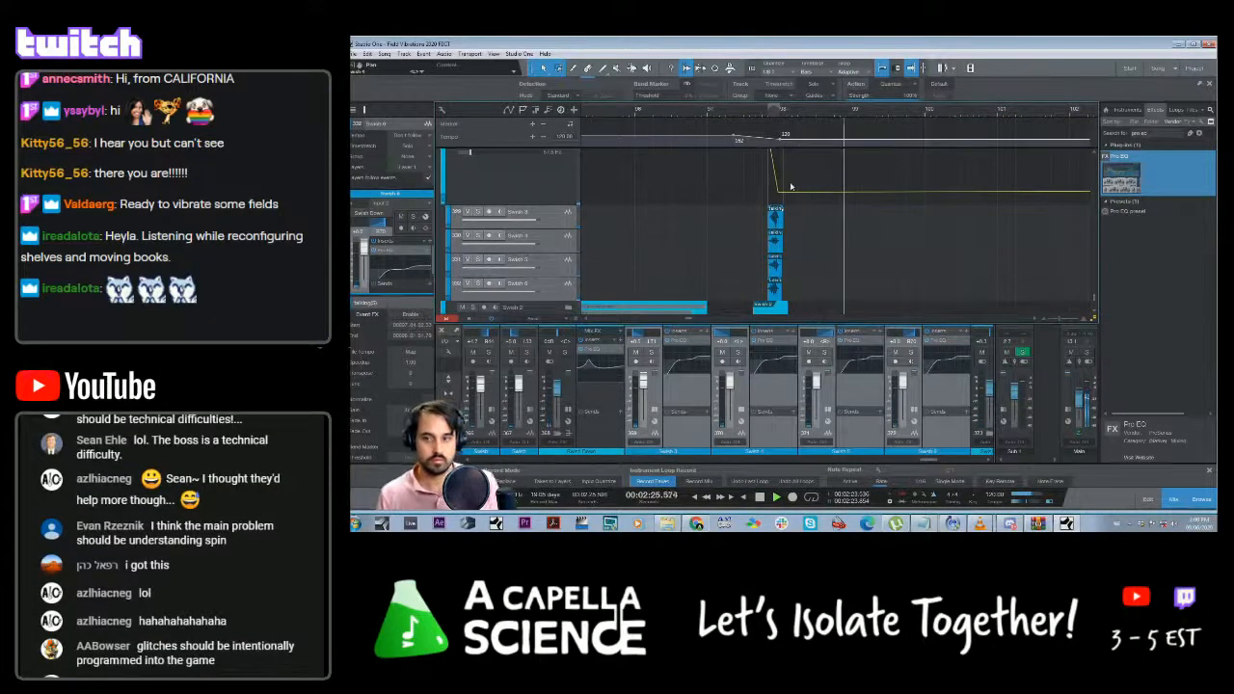
Enlarge the Swish Down automation lane to show the frequency sweep in more detail and play the transition
scroll(835, 257, up, 1)
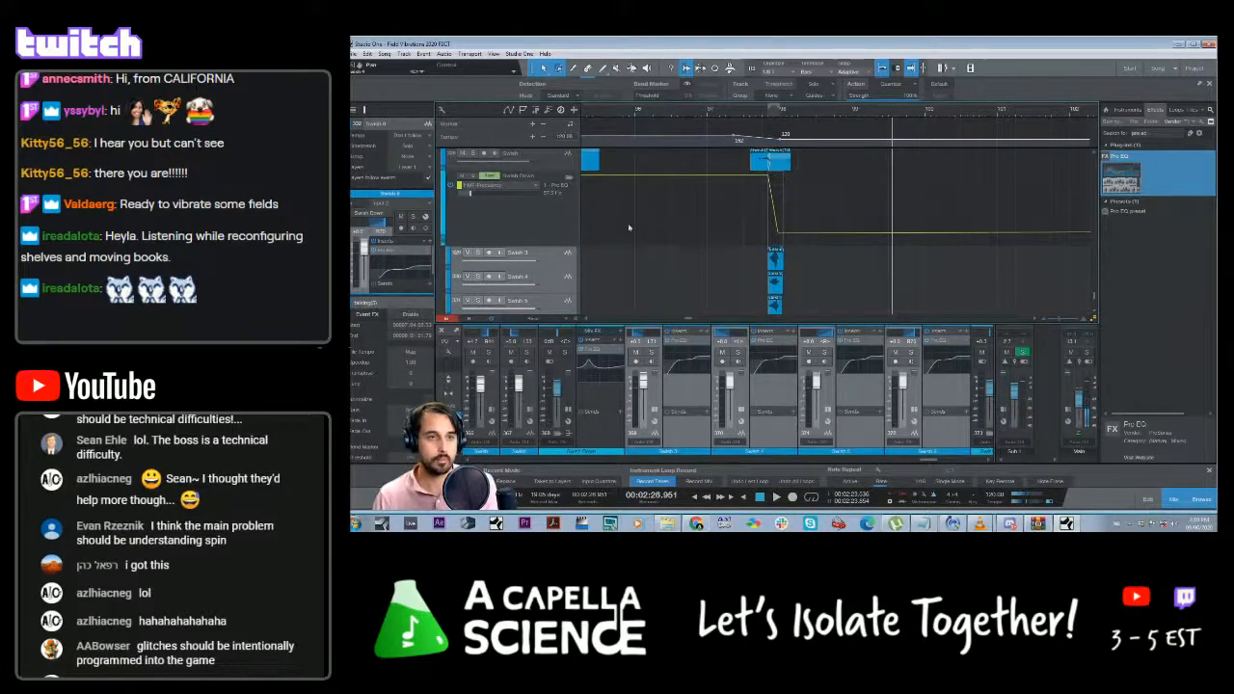
drag(559, 245, 566, 292)
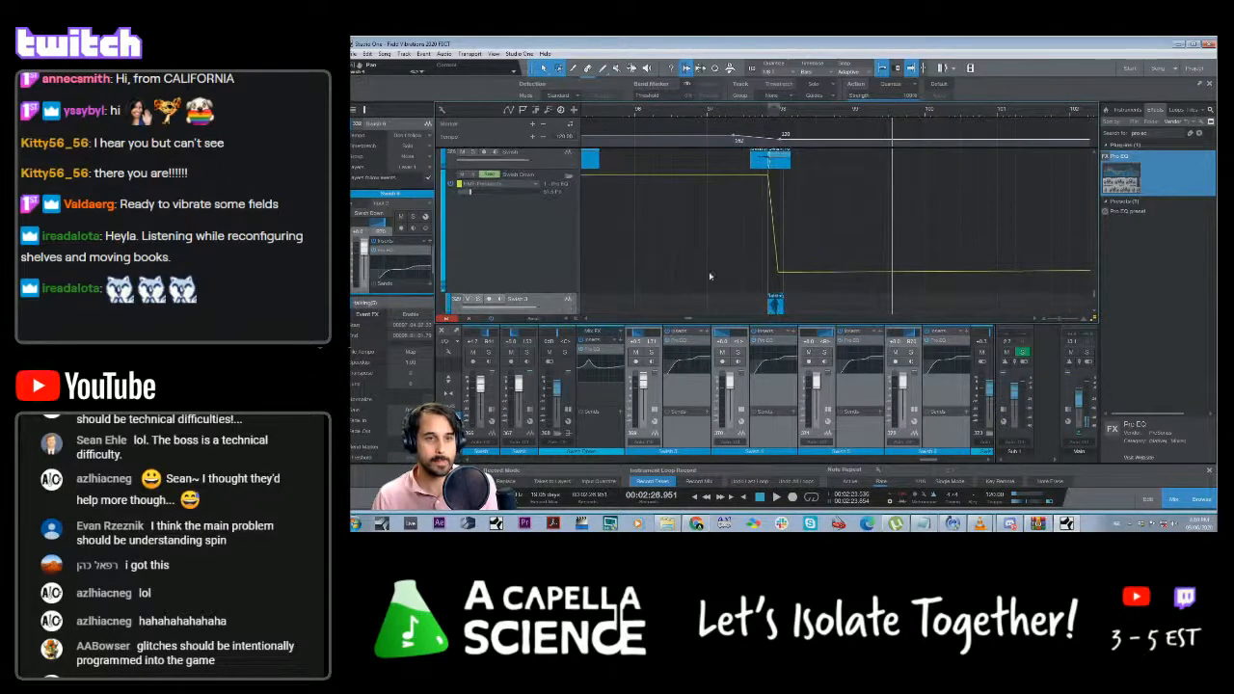
click(748, 111)
key(space)
key(space)
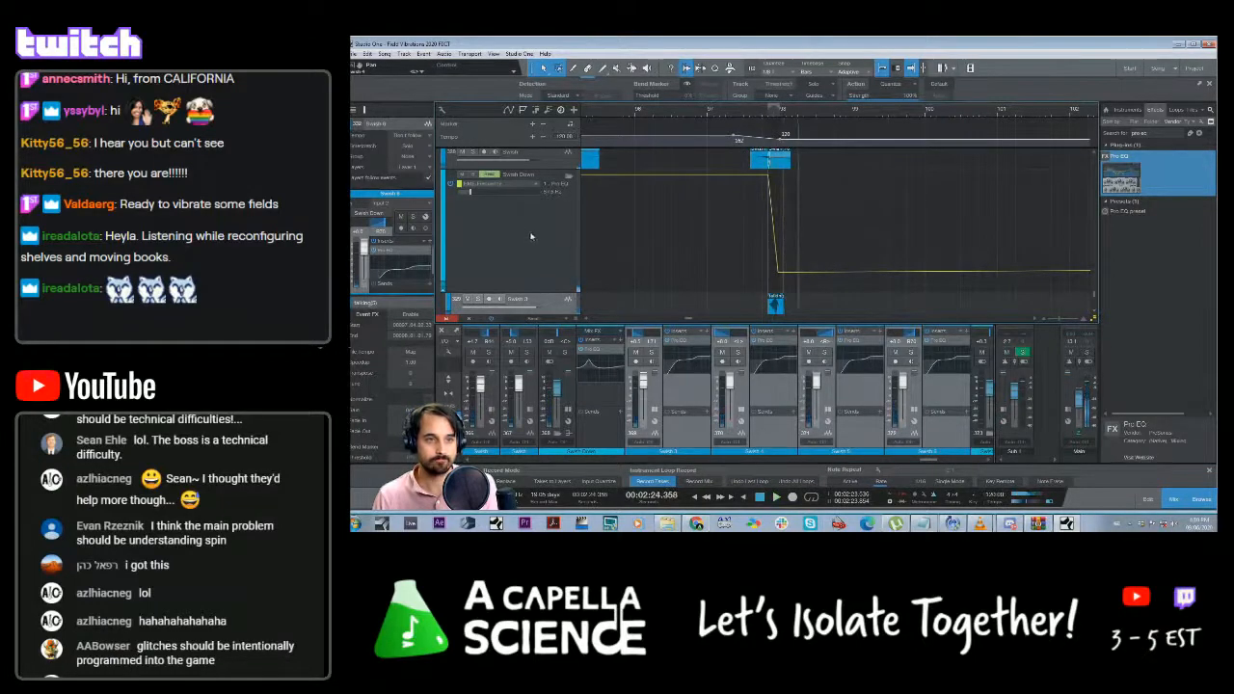
Increase the HMF gain in the Swish Down track's Pro EQ, audition the sweep and close the plug-in
double_click(532, 237)
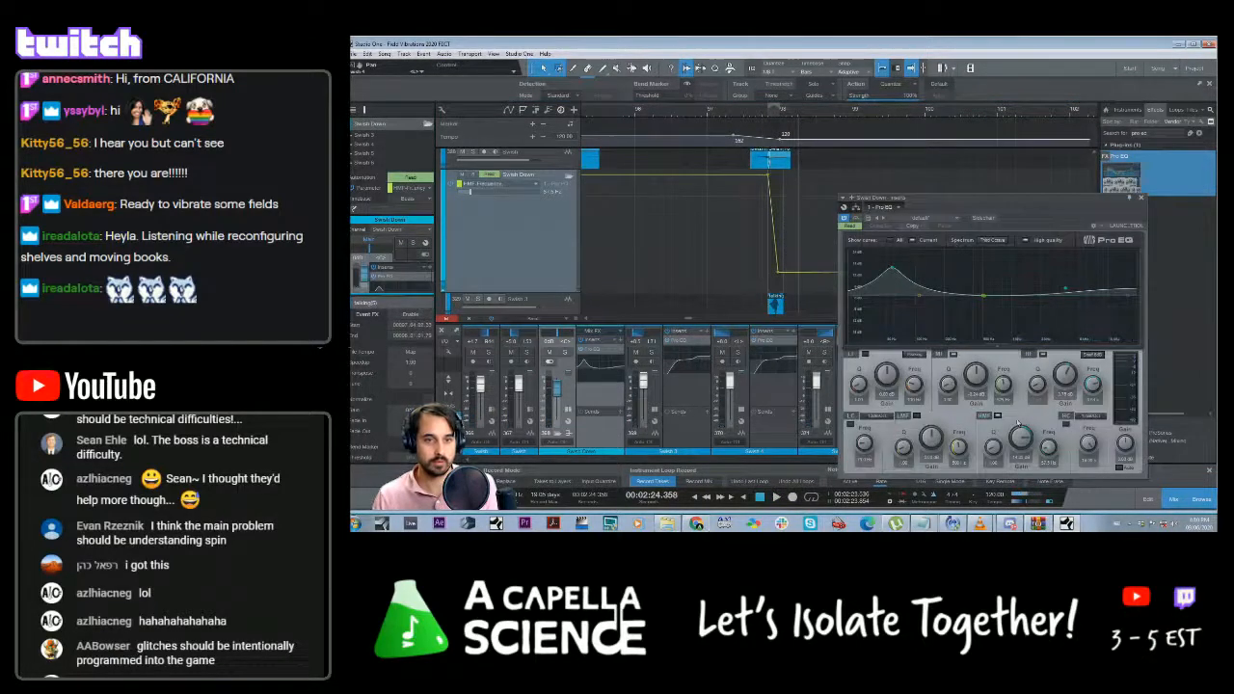
drag(1023, 441, 1022, 419)
key(space)
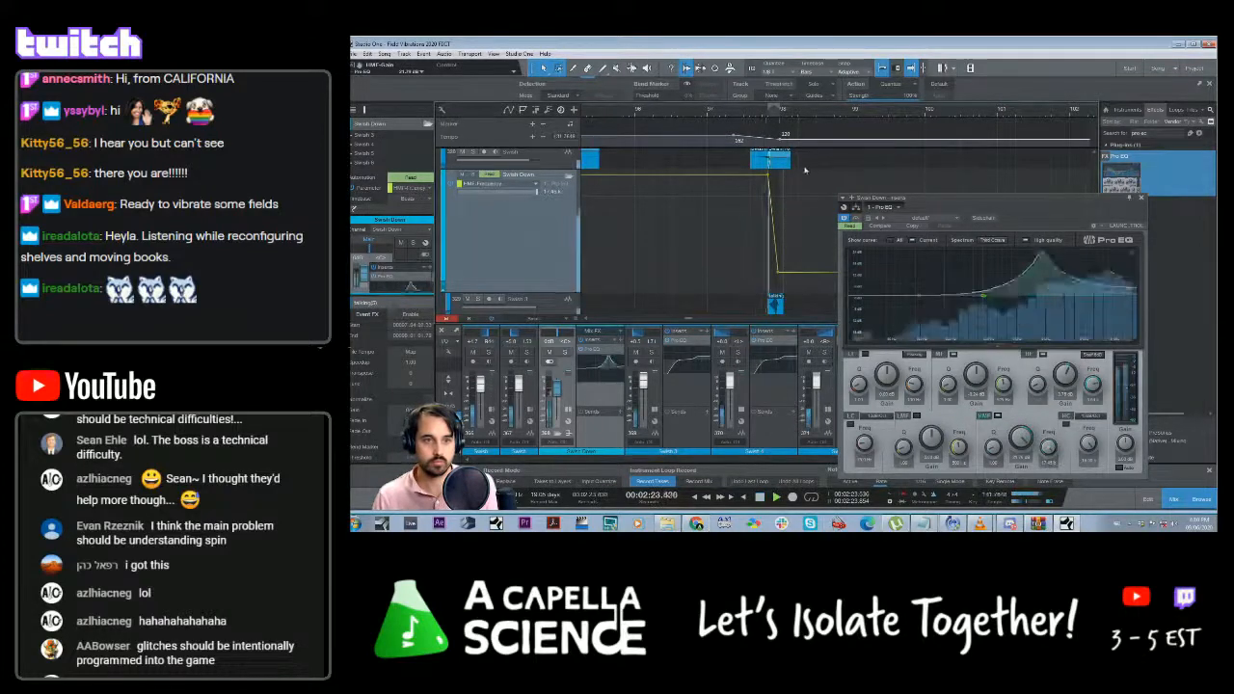
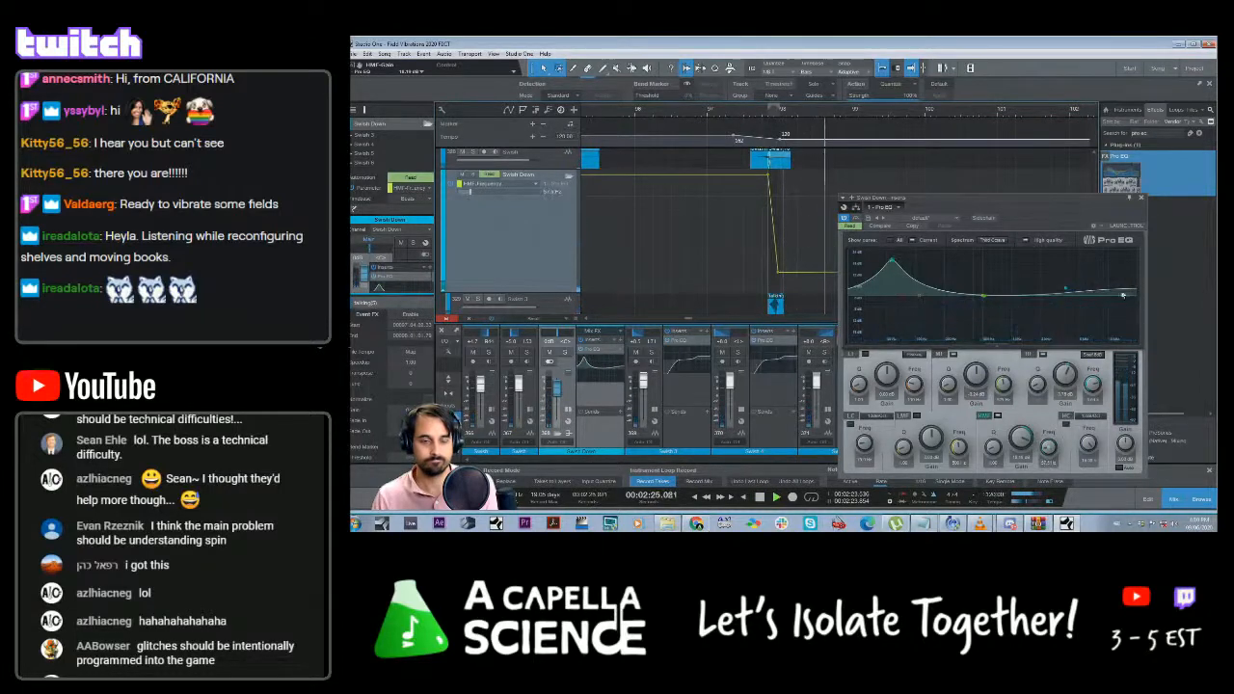
click(1140, 199)
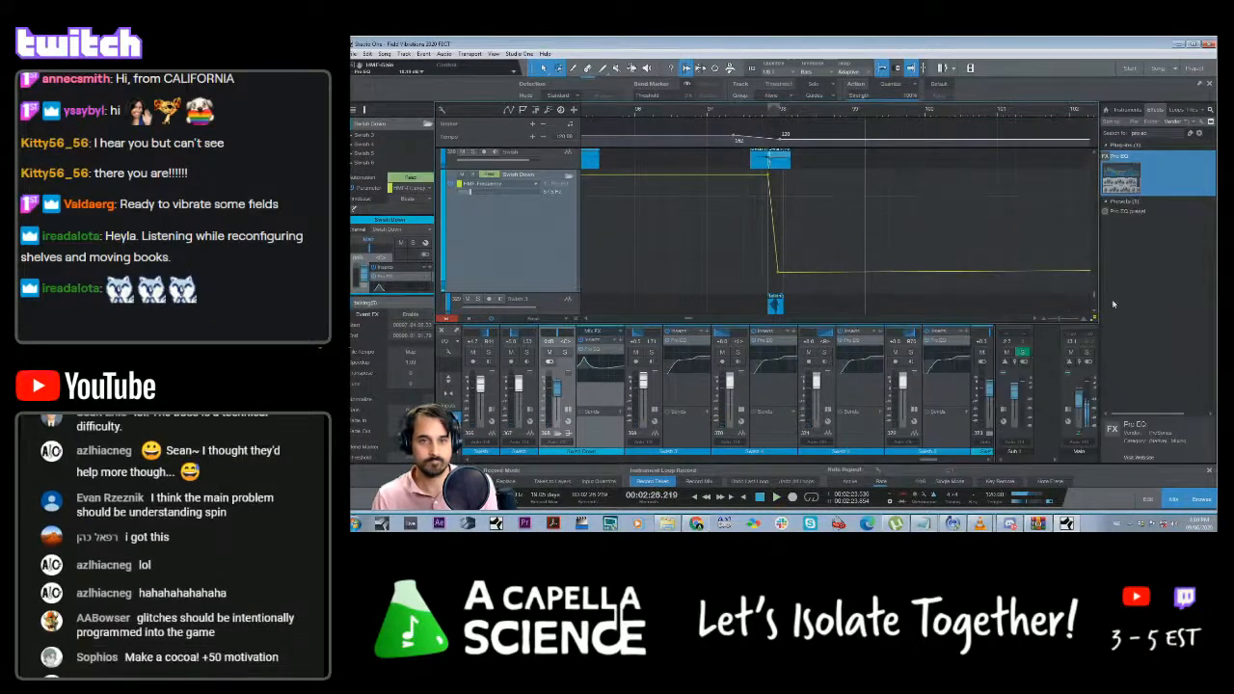
Nudge the start point of Swish Down's HMF-Frequency sweep, lower its end point, play the result and save the song
drag(1060, 319, 1066, 319)
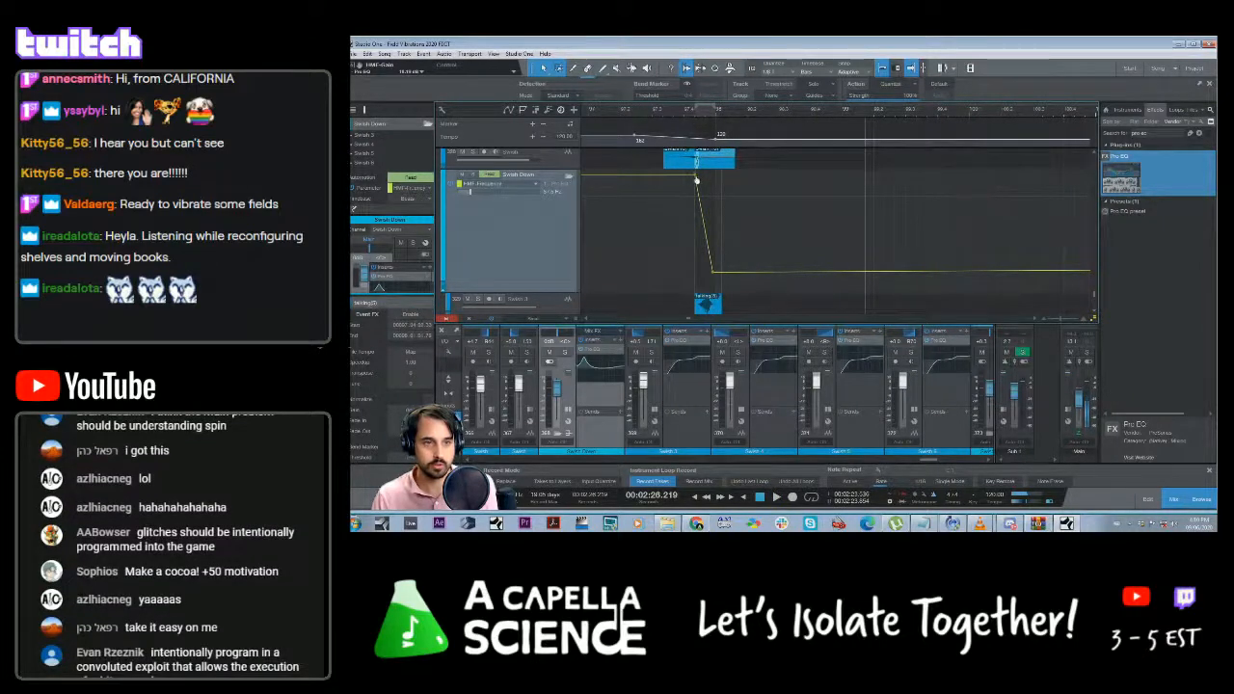
drag(695, 177, 697, 176)
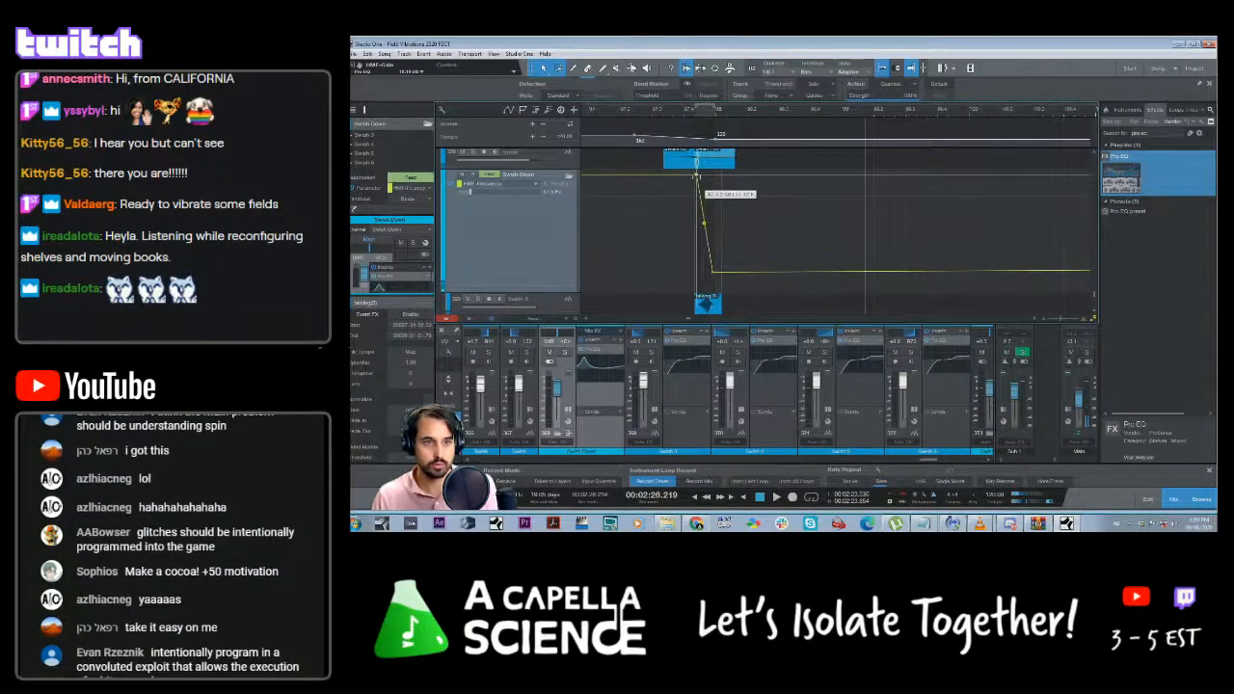
click(674, 113)
key(space)
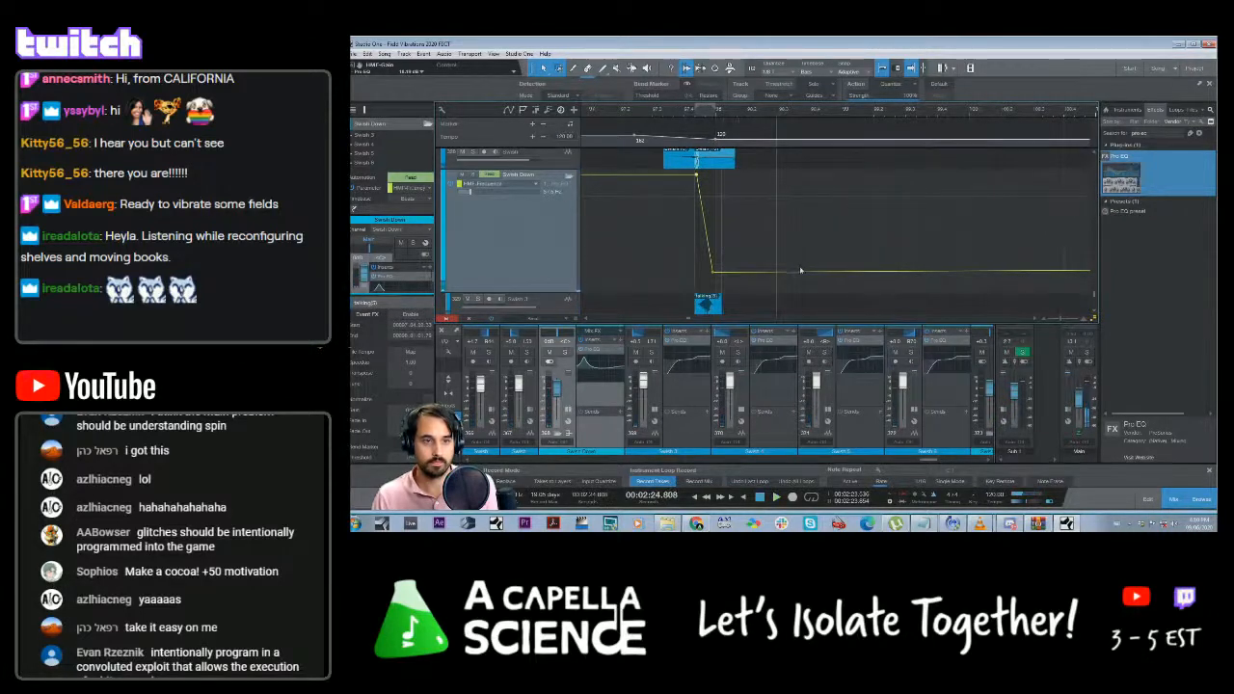
scroll(742, 259, down, 1)
drag(713, 251, 713, 257)
key(space)
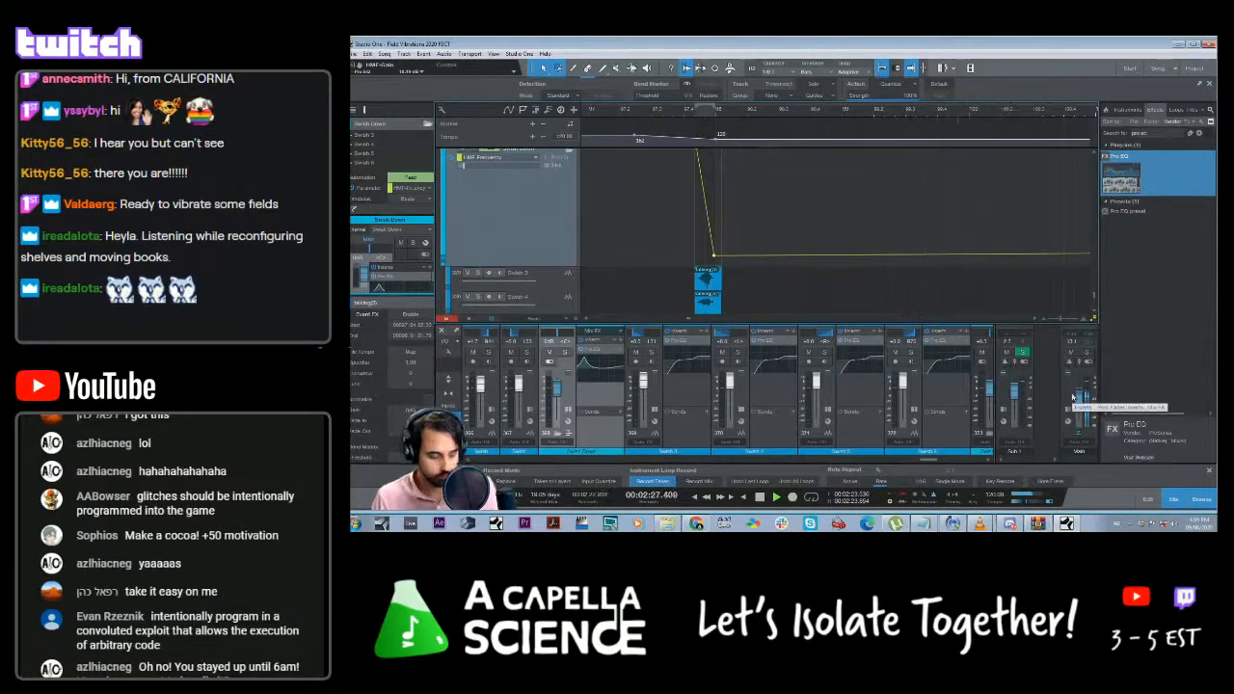
key(space)
key(ctrl+s)
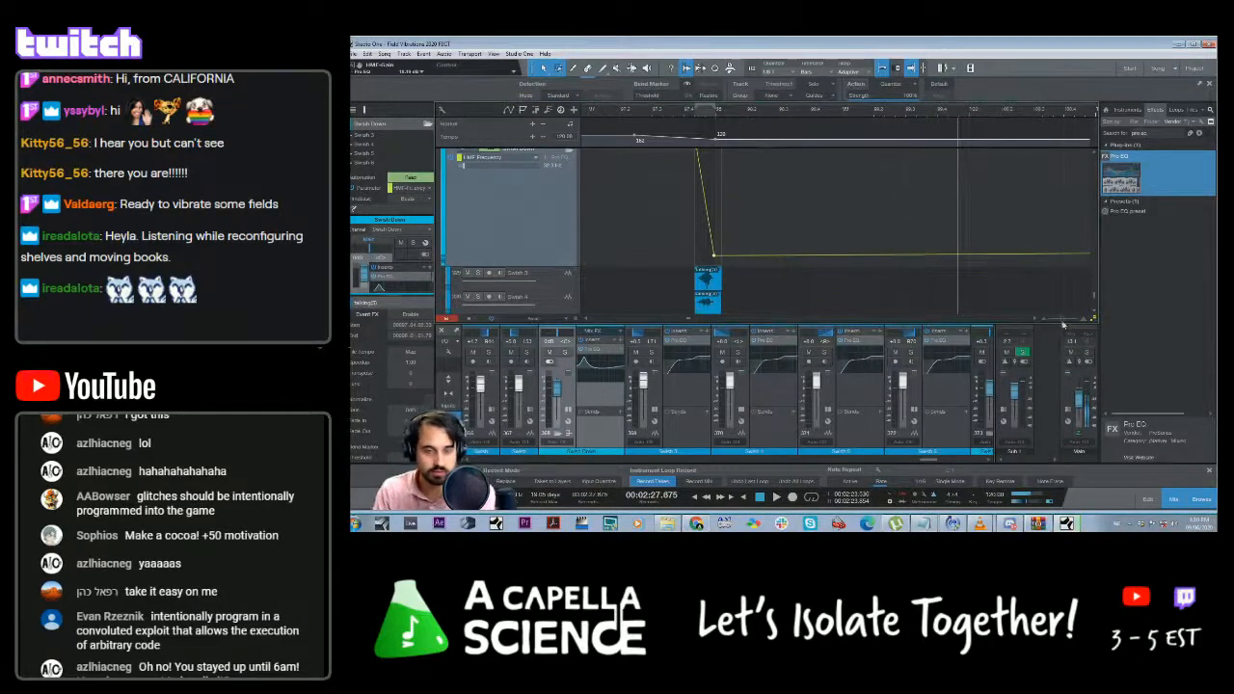
drag(1058, 322, 1061, 320)
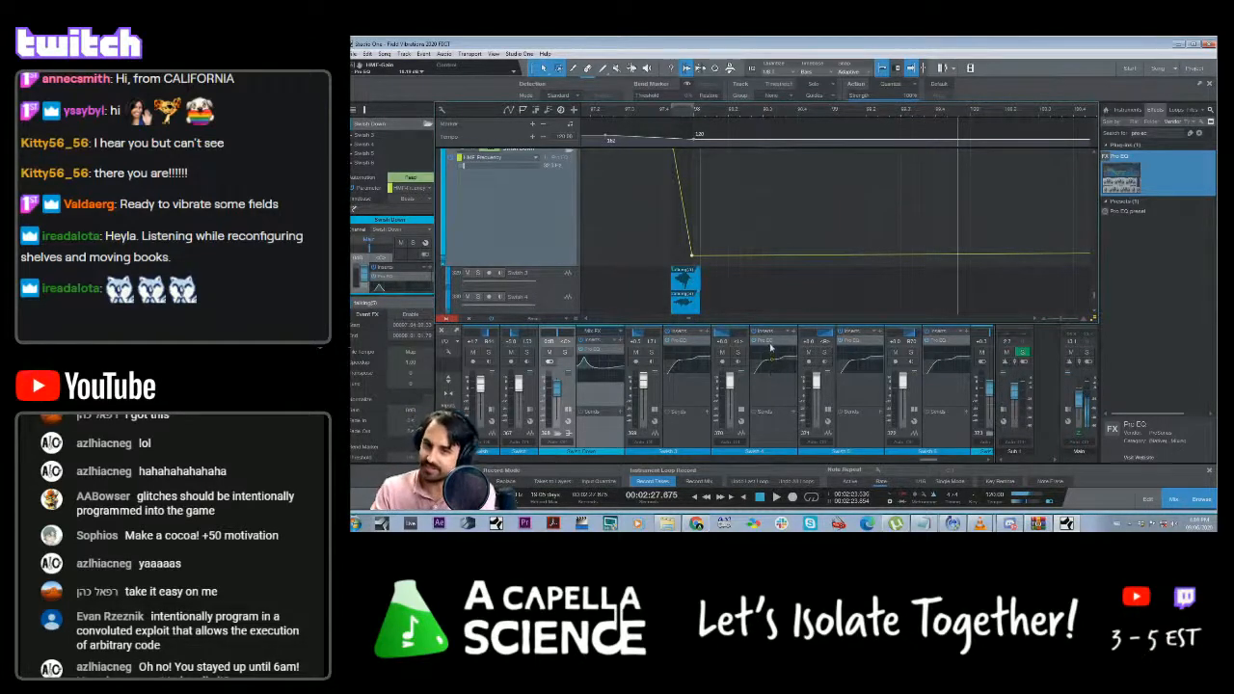
click(1042, 320)
click(1042, 320)
click(1042, 320)
click(1042, 320)
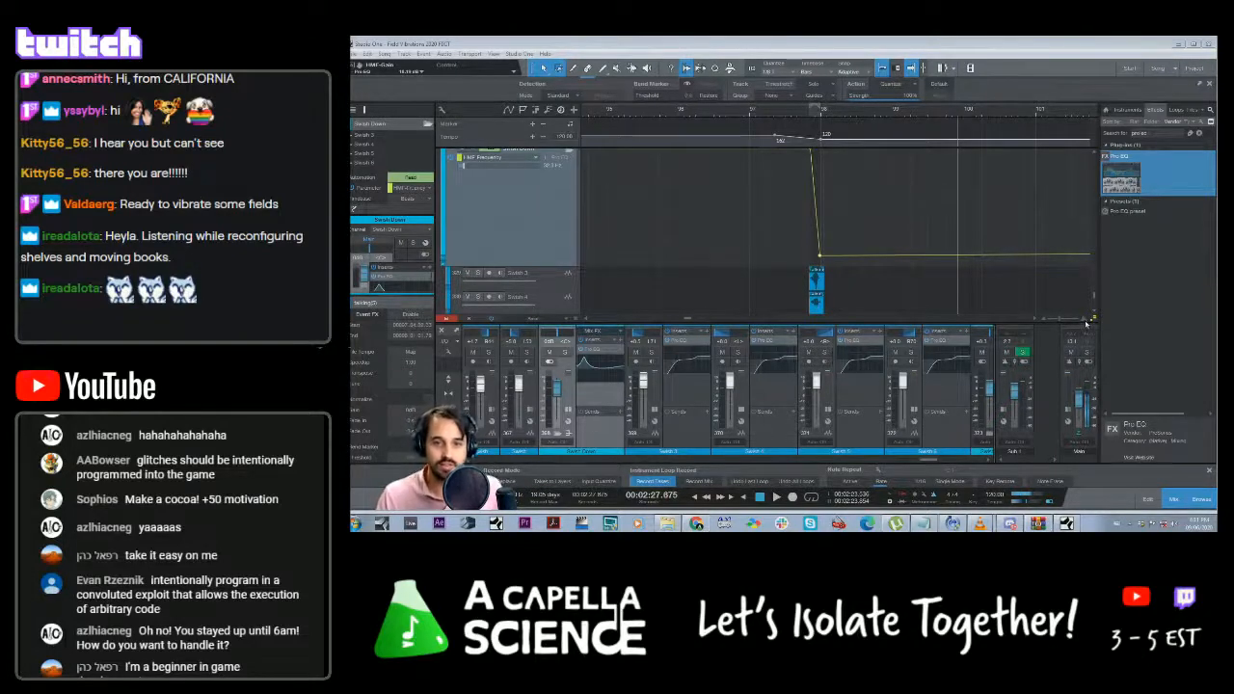
drag(1057, 319, 1049, 323)
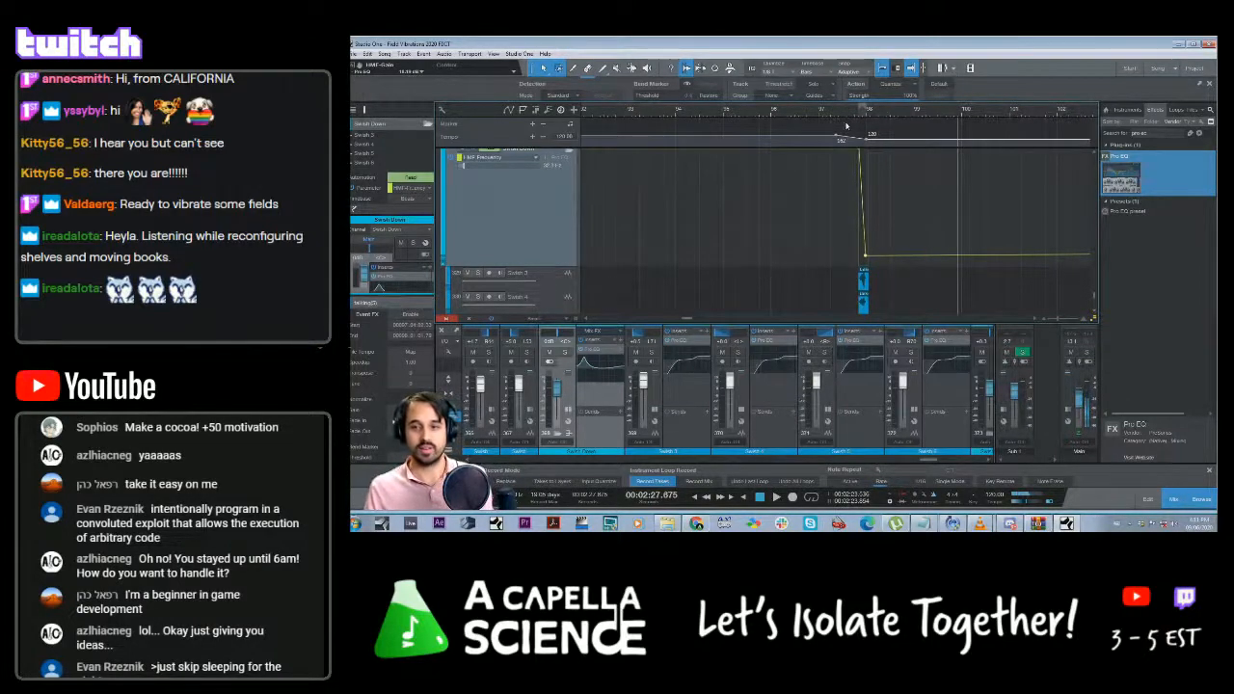
drag(1057, 319, 1062, 320)
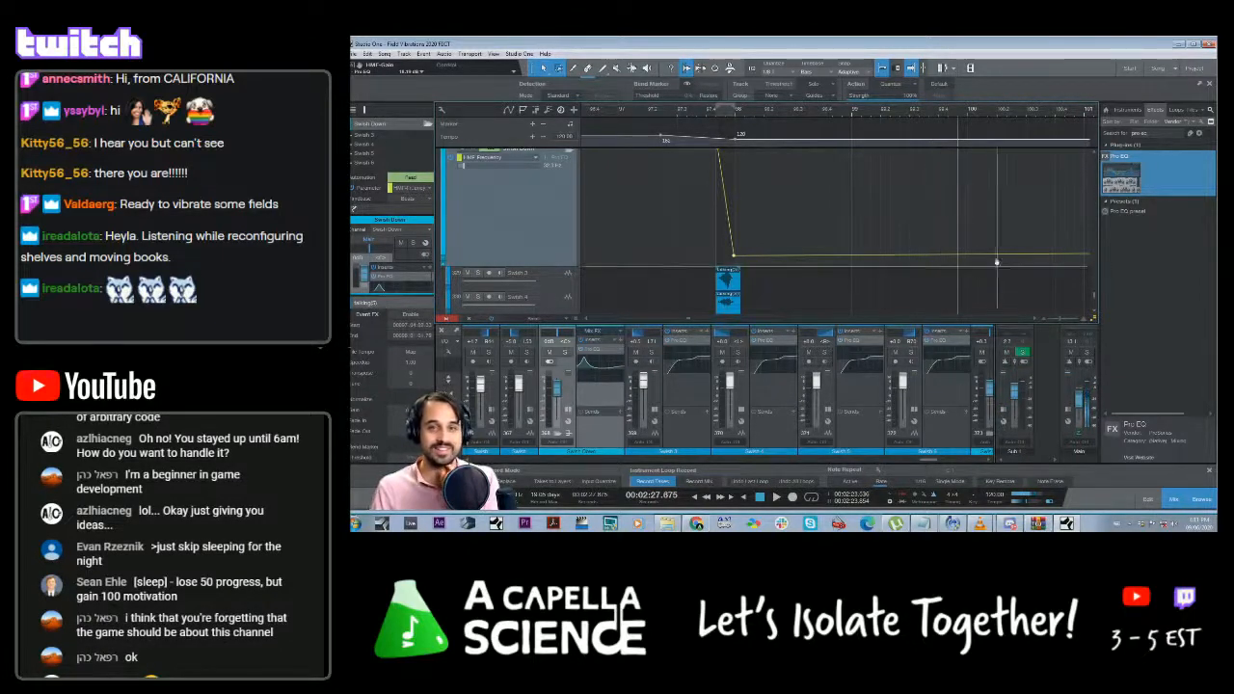
Audition the bridge transition from several start points just before the swish clips
drag(1058, 319, 1062, 319)
click(697, 114)
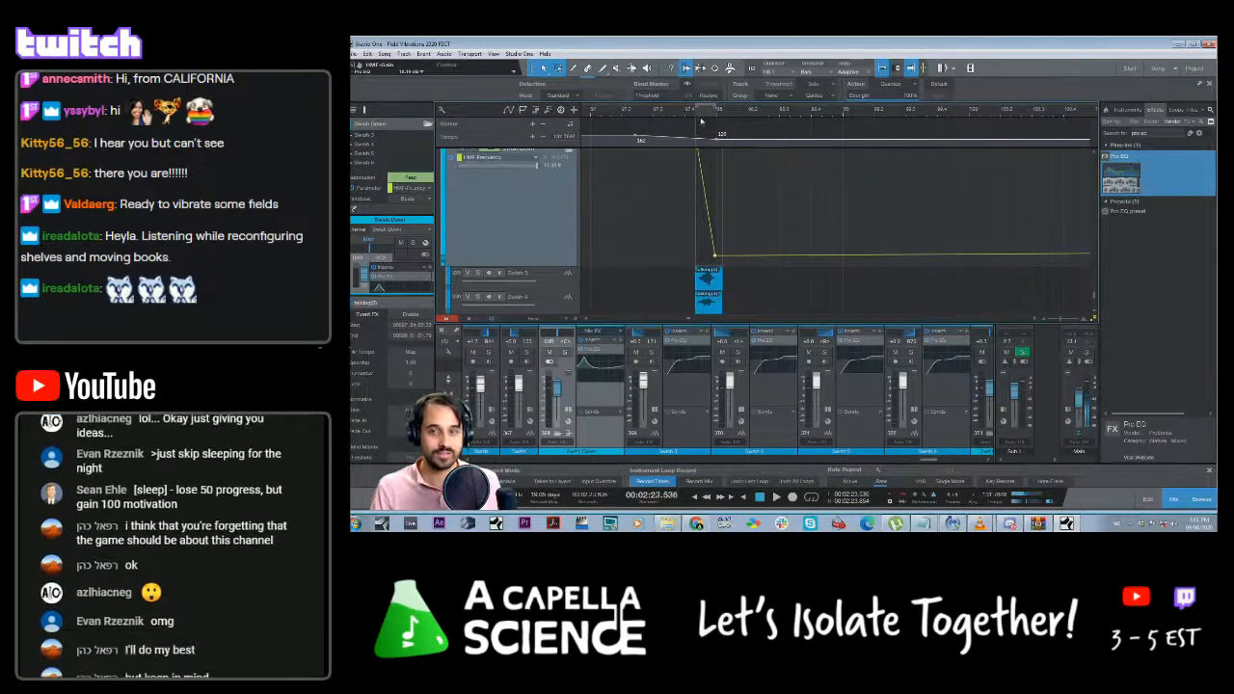
key(space)
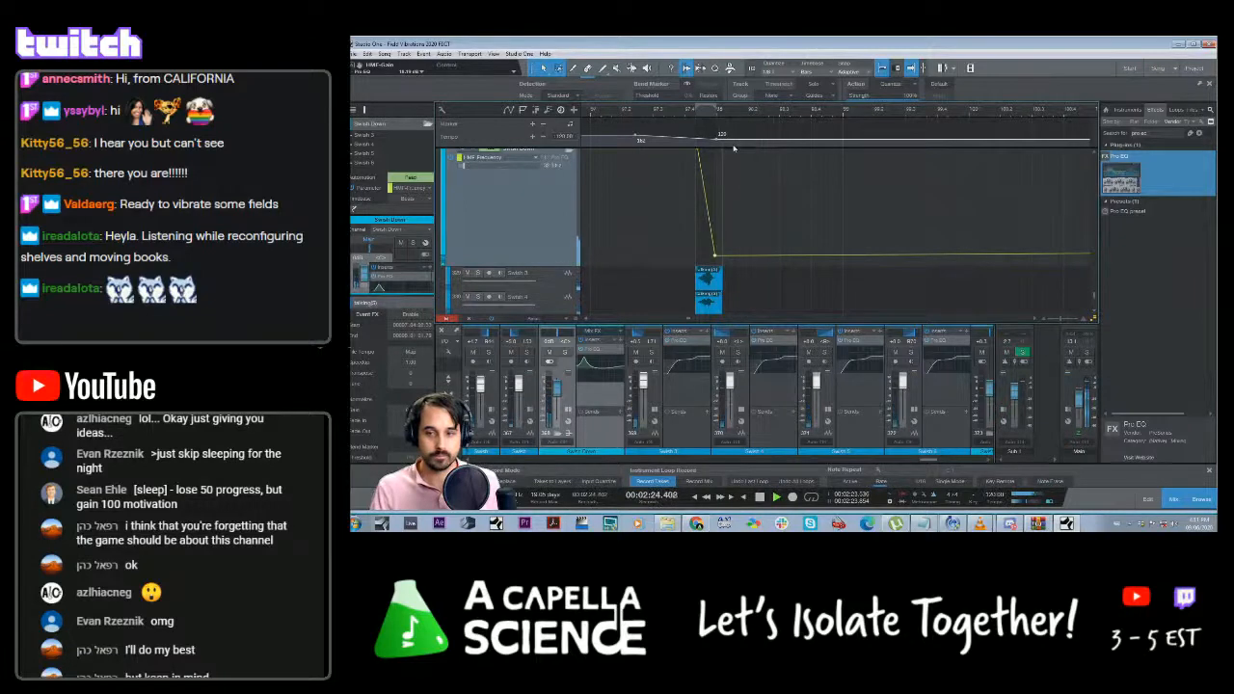
key(space)
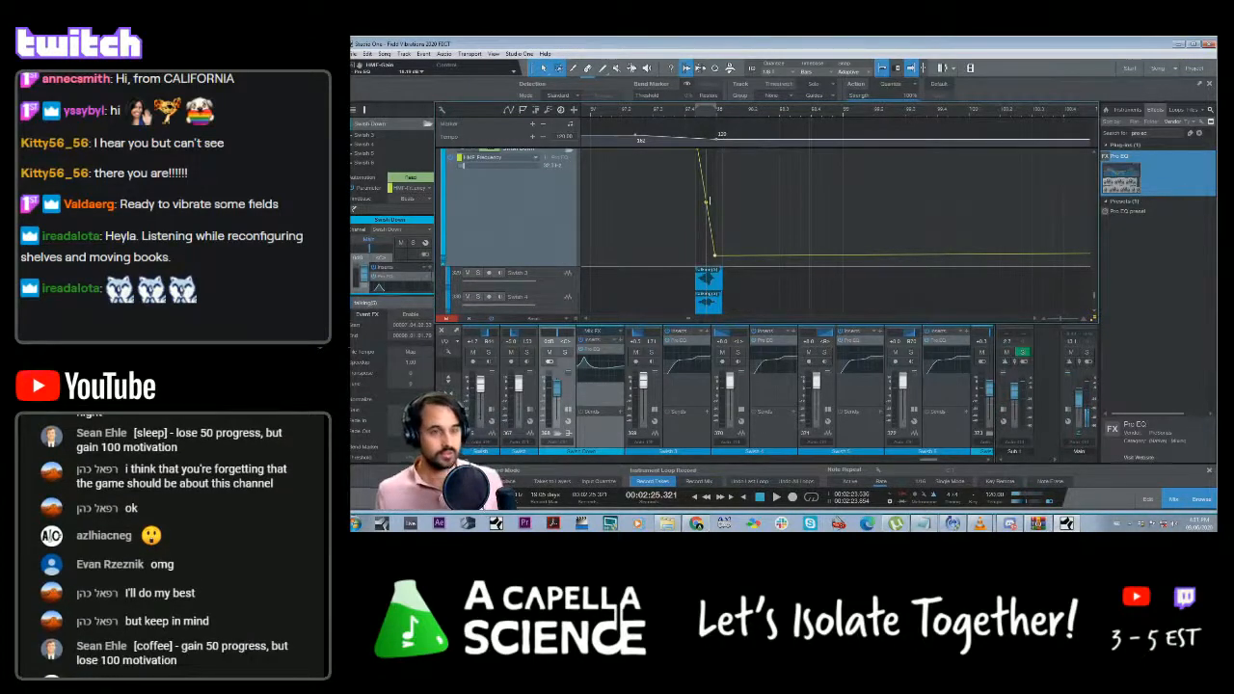
click(675, 117)
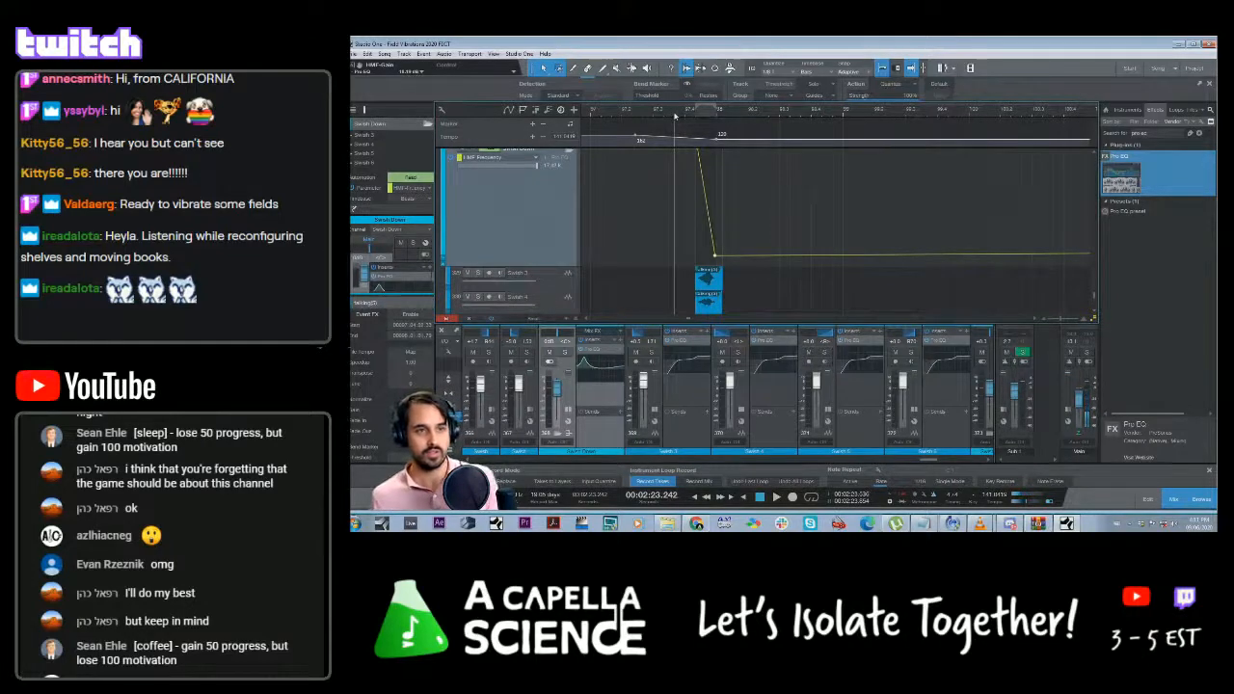
click(632, 117)
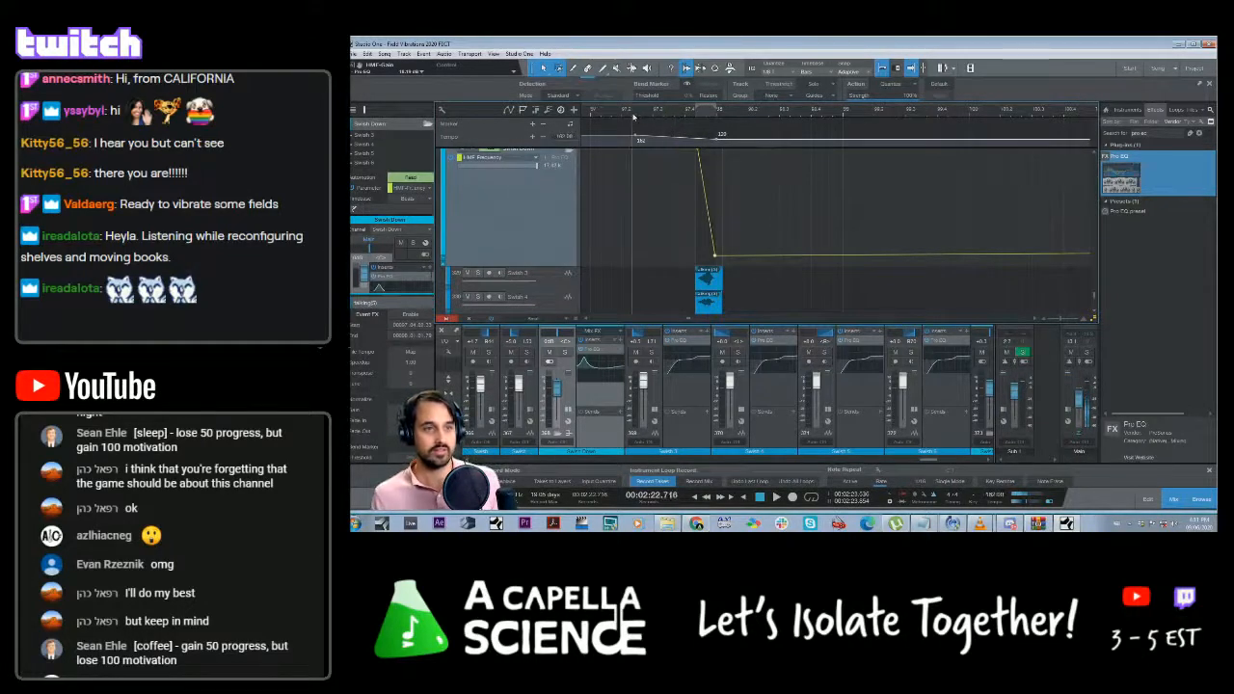
click(654, 117)
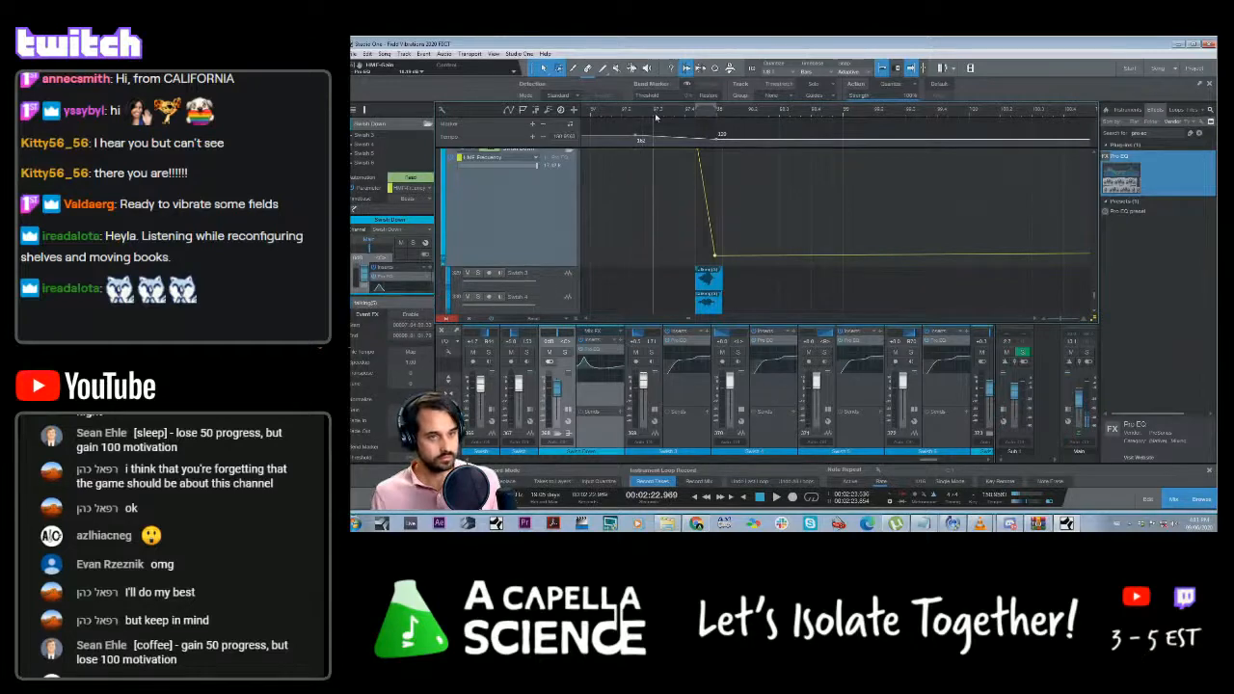
key(space)
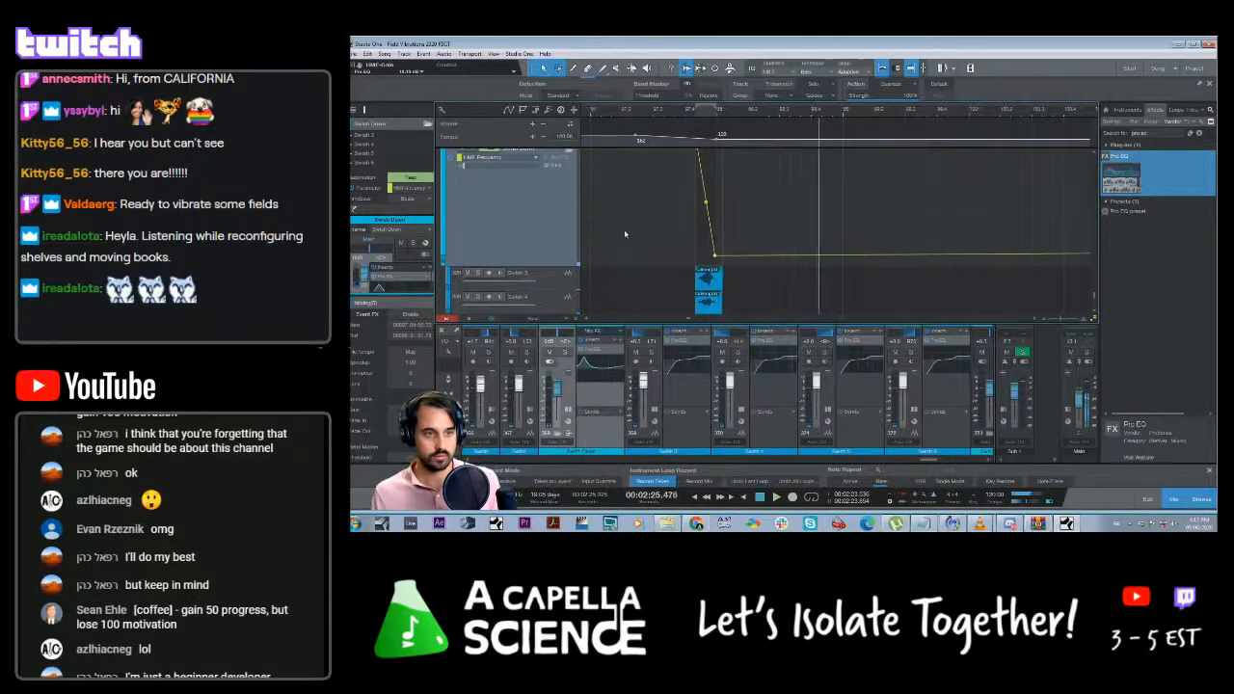
Switch the Swish Down track's automation lane from HMF-Frequency to Volume
scroll(624, 235, up, 1)
scroll(579, 243, down, 3)
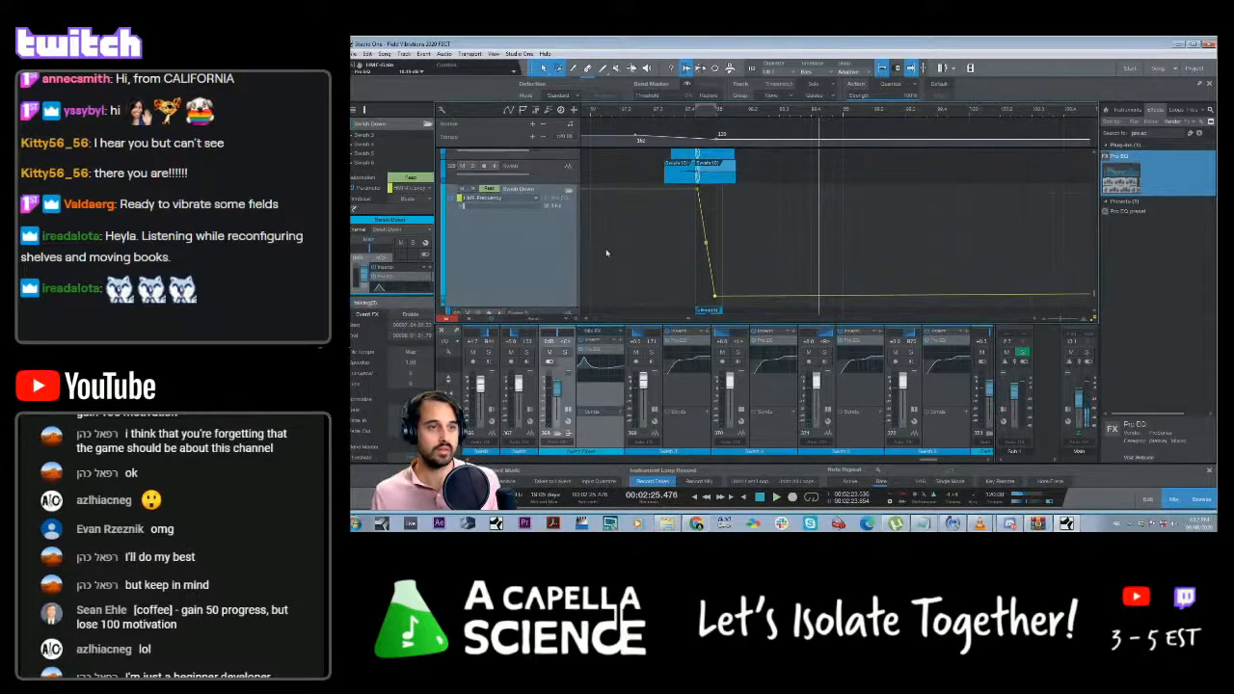
right_click(533, 193)
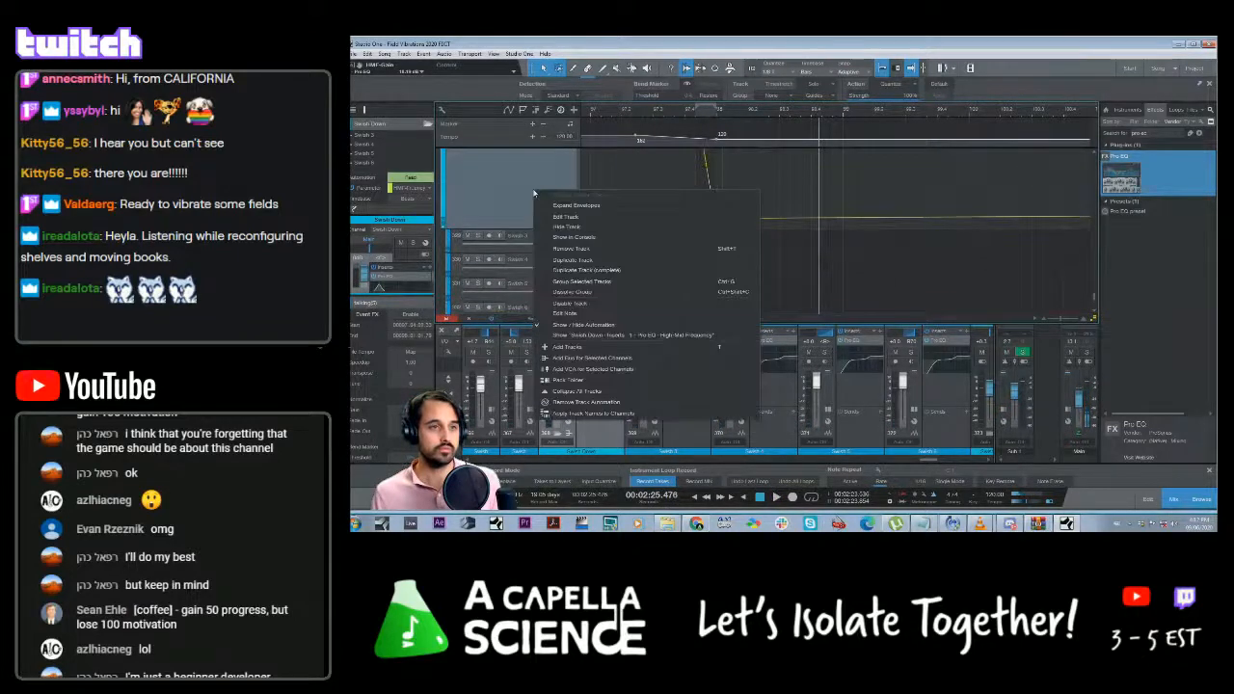
click(518, 205)
scroll(530, 208, up, 3)
scroll(537, 215, up, 3)
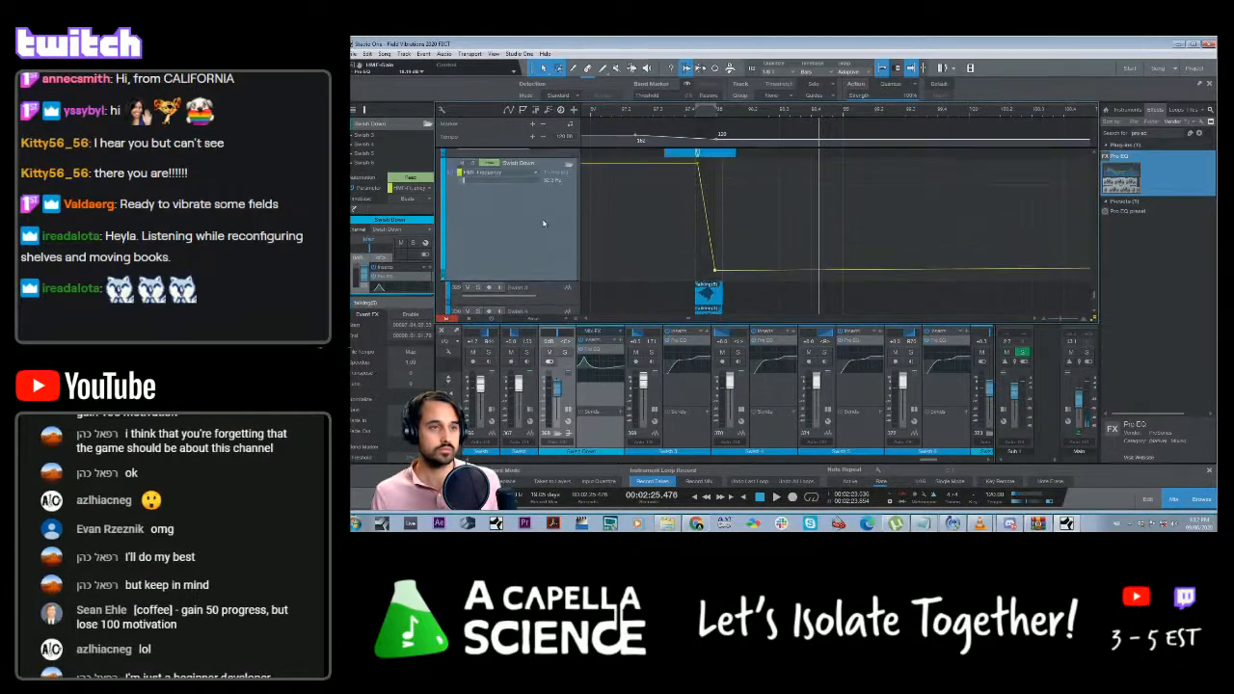
right_click(523, 230)
click(503, 247)
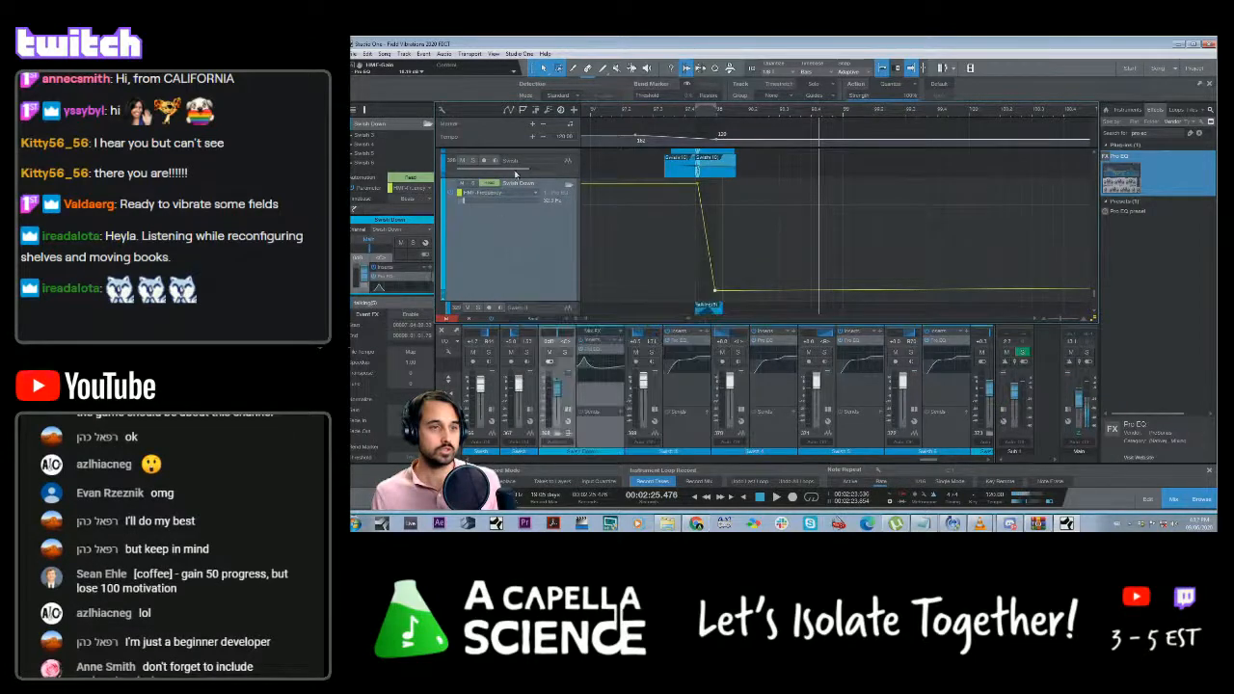
click(518, 194)
click(516, 220)
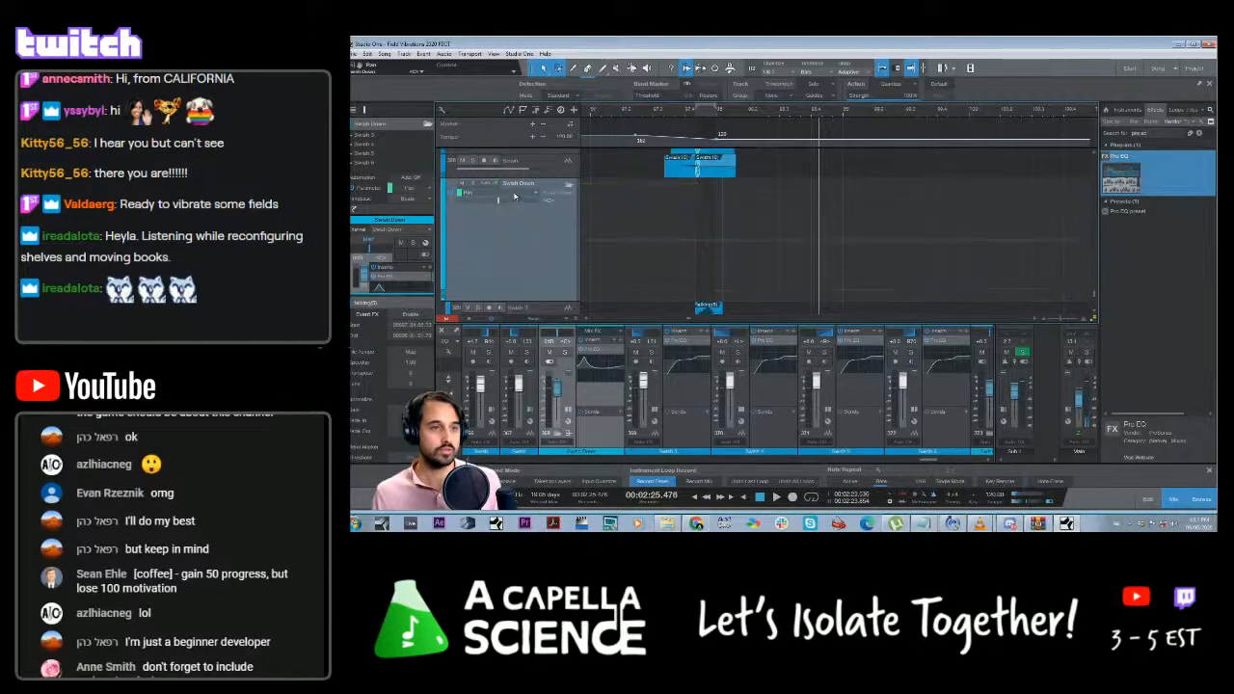
click(513, 196)
click(592, 216)
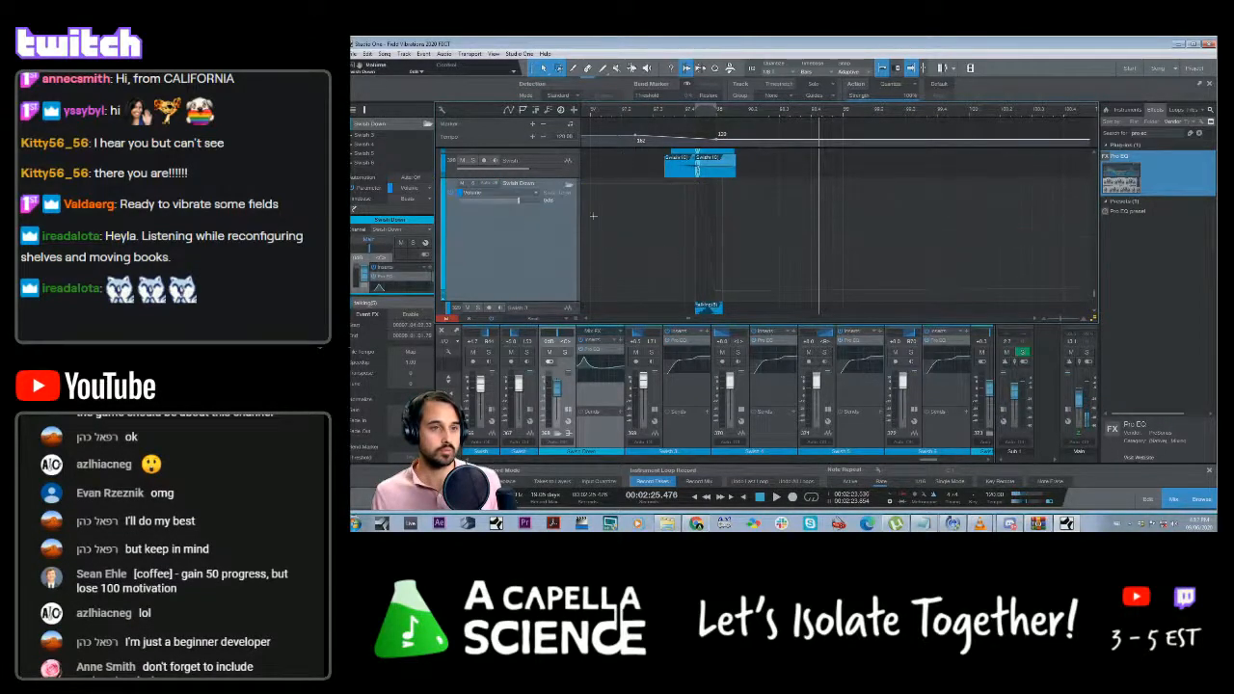
Draw a rising volume ramp across Swish Down's transition, raise its end point and play the result
click(714, 202)
drag(697, 203, 695, 214)
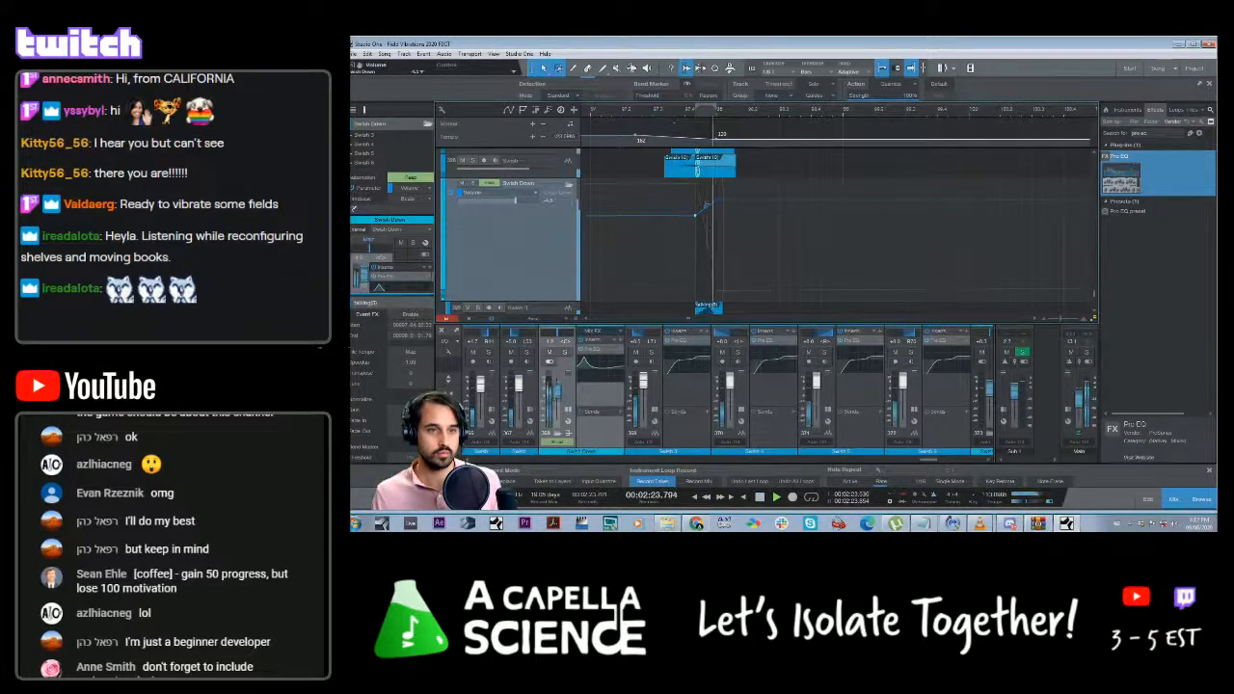
drag(694, 222, 695, 209)
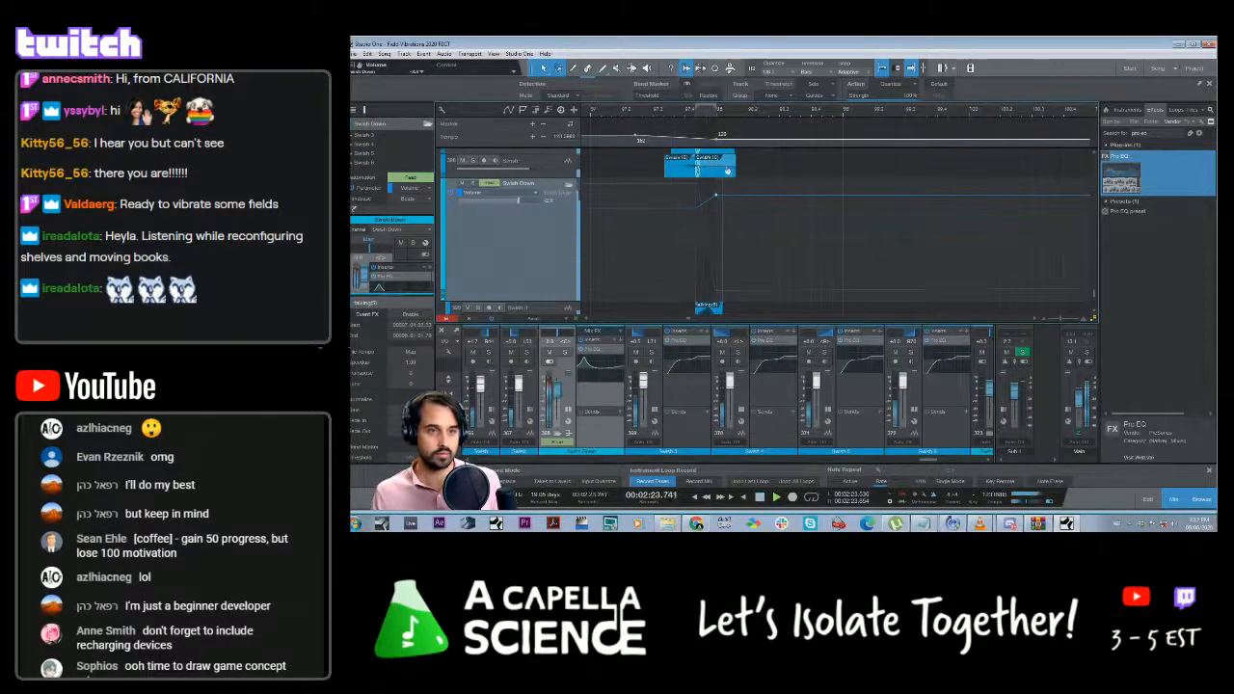
key(space)
drag(716, 195, 717, 191)
key(space)
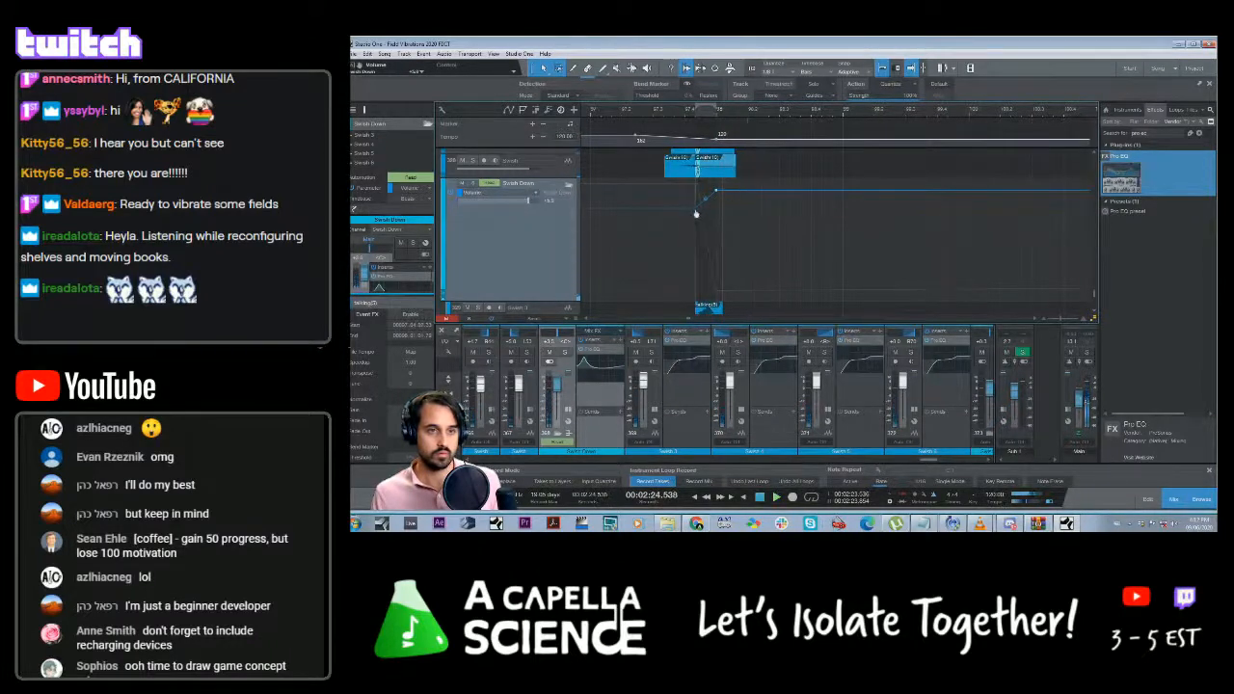
Lower Swish Down's whole volume ramp slightly, audition the transition and save the song
drag(695, 208, 696, 210)
click(666, 113)
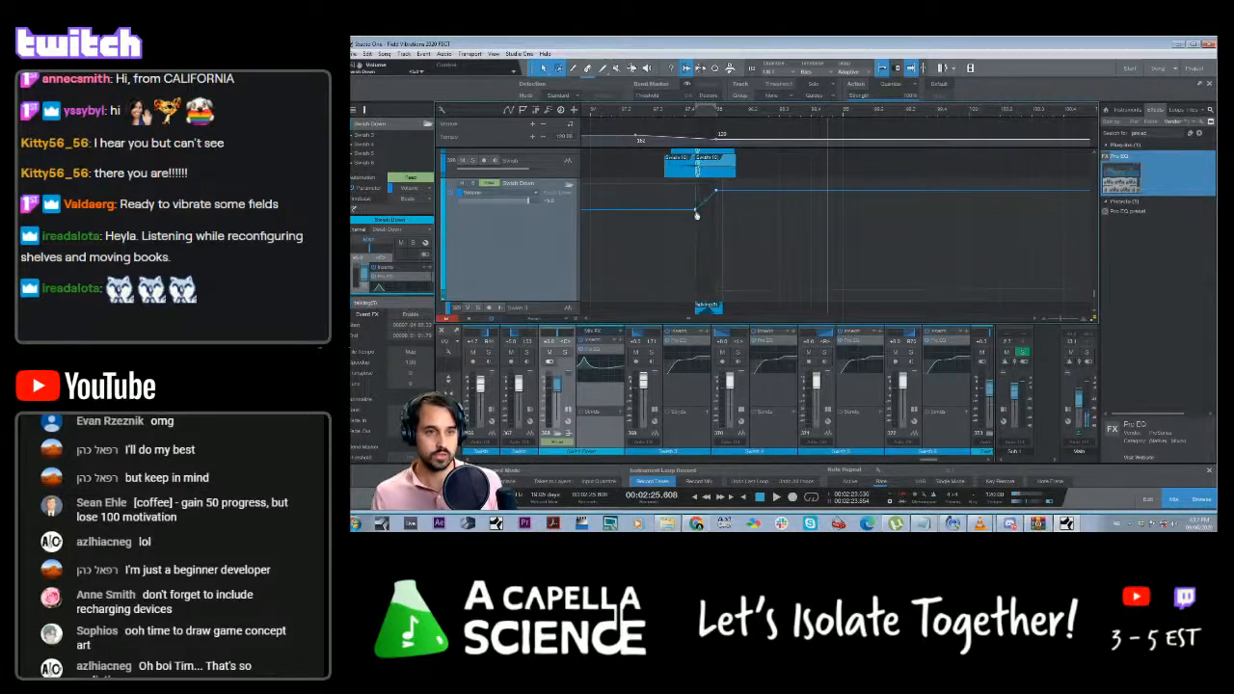
mouse_move(696, 213)
mouse_down()
mouse_move(696, 256)
mouse_move(697, 219)
mouse_up()
key(space)
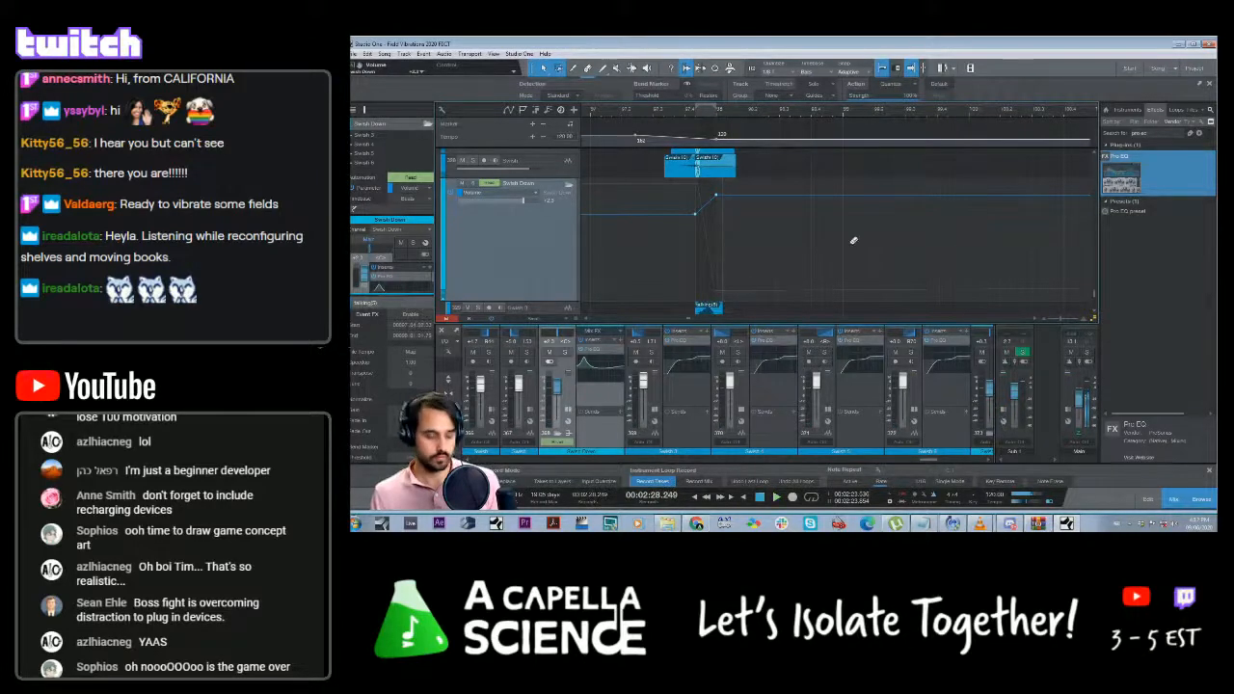
key(ctrl+s)
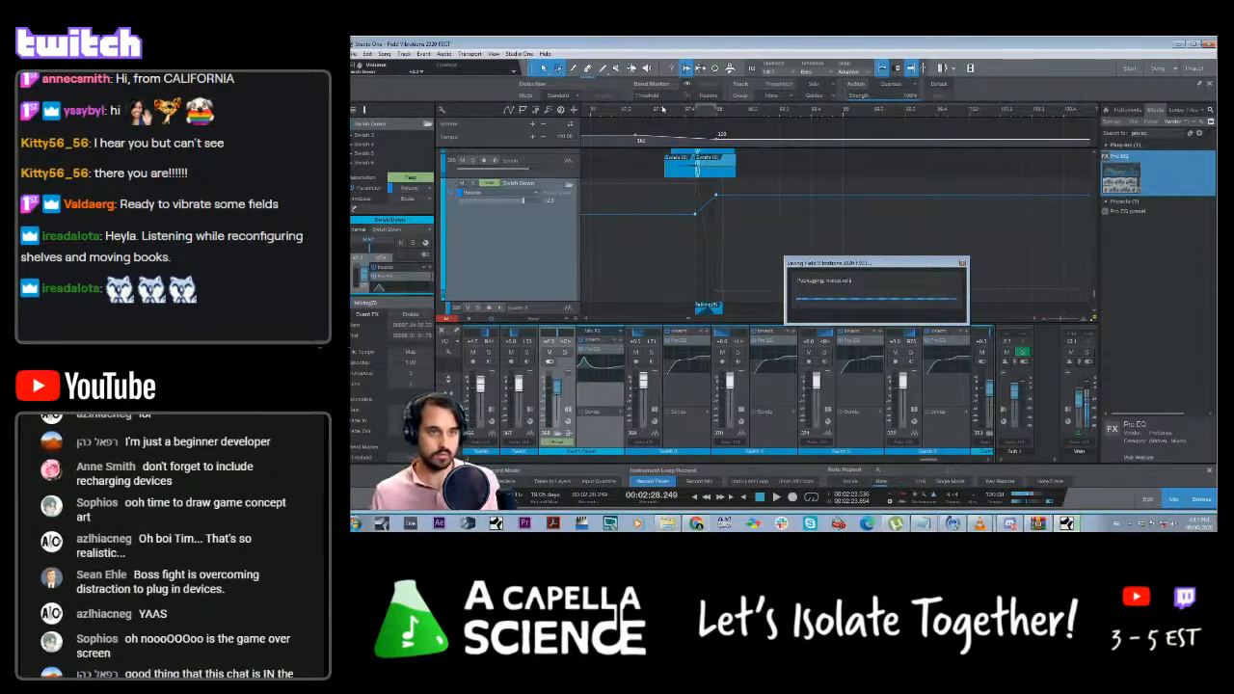
Replay the transition and check its timing against the clips on the Swish 3 to Swish 6 tracks
click(648, 110)
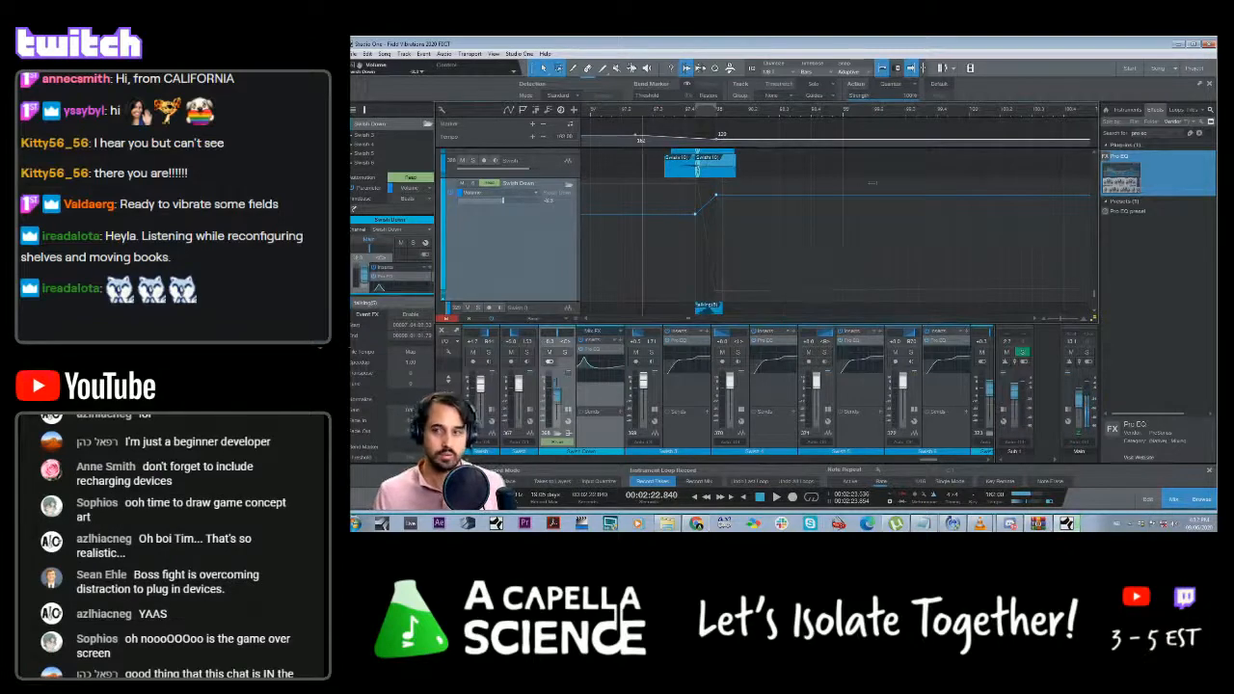
key(space)
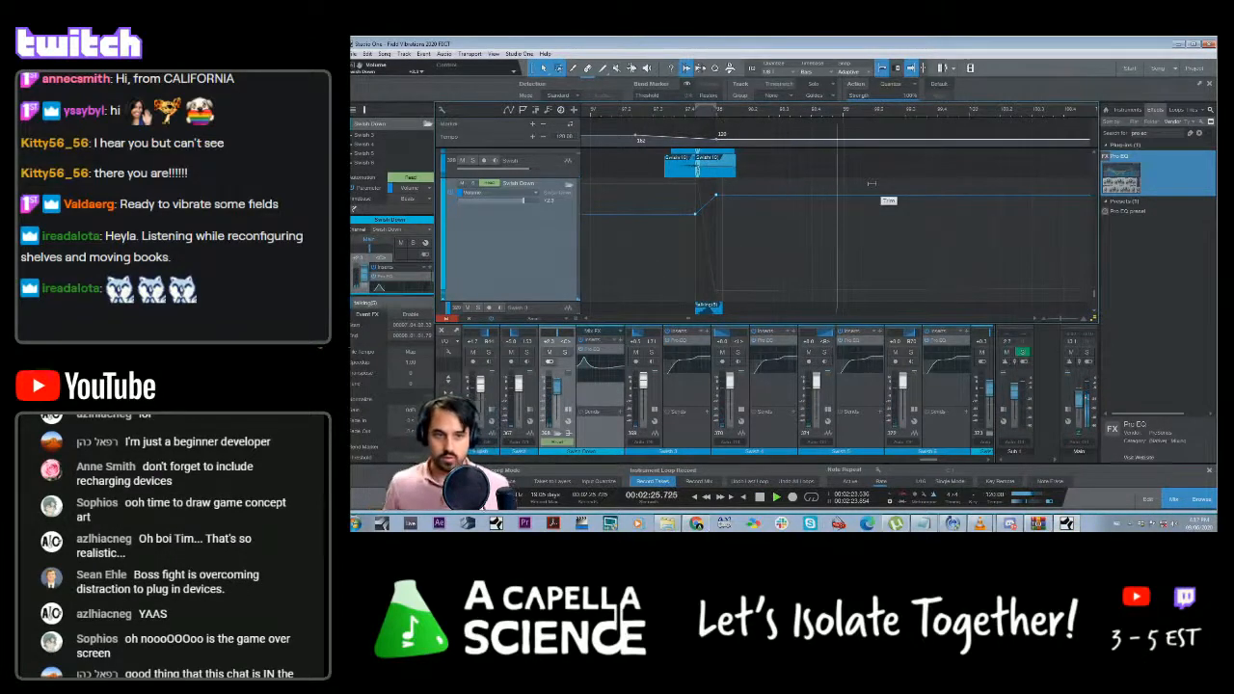
key(space)
scroll(837, 228, down, 3)
scroll(826, 237, down, 2)
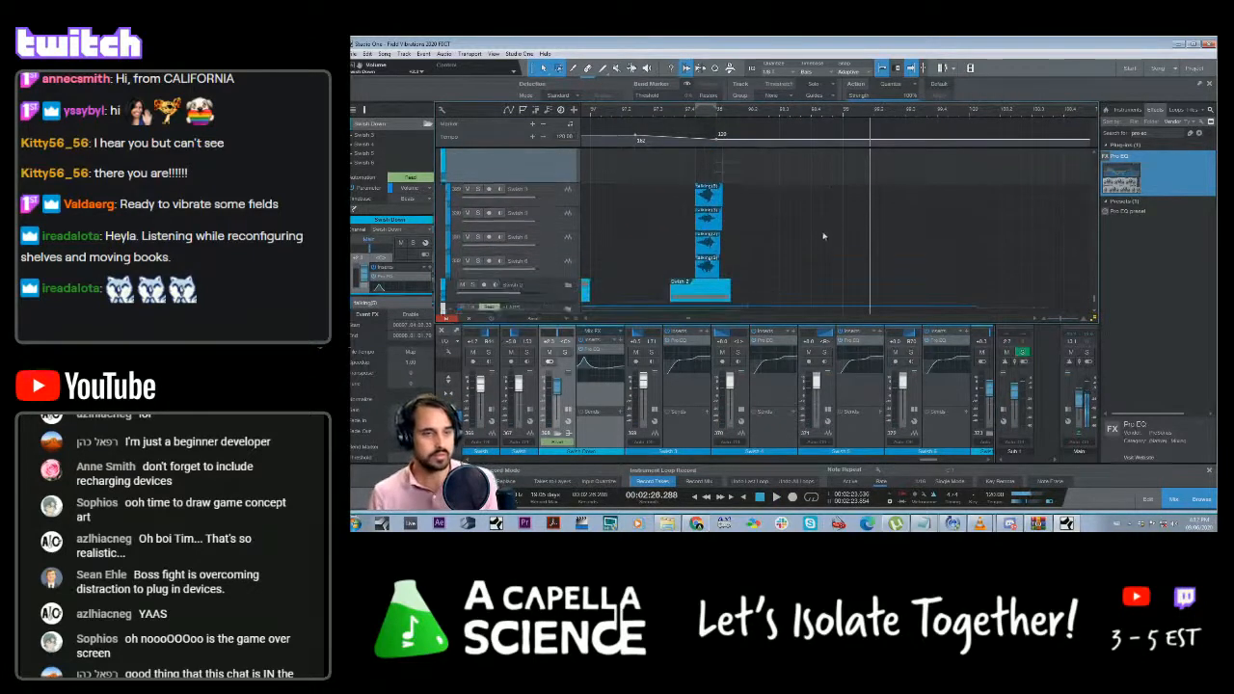
click(643, 113)
key(space)
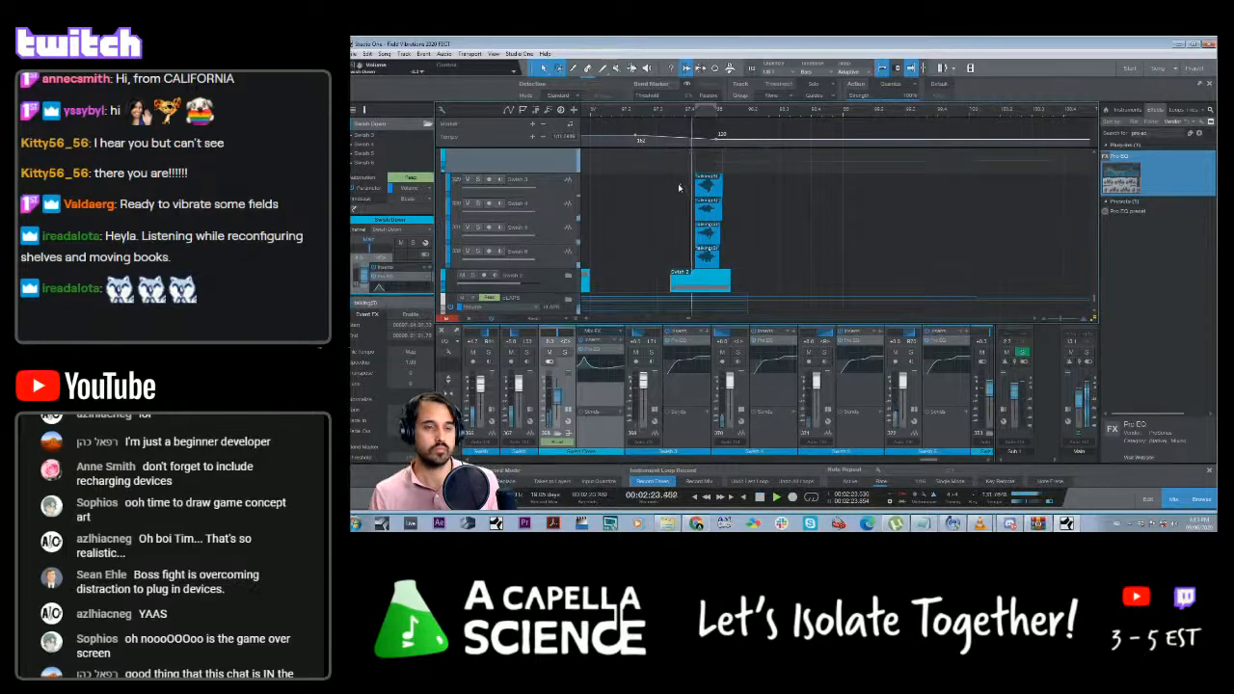
key(space)
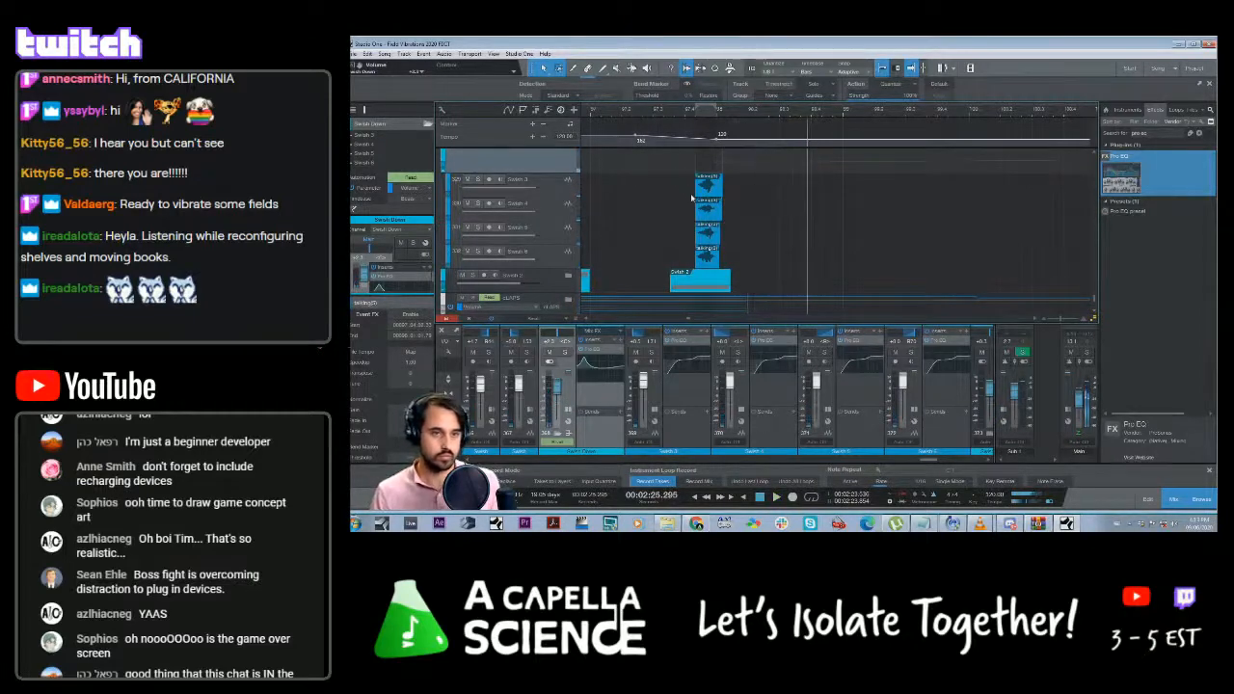
Move the four clips on the Swish 3 to Swish 6 tracks slightly later together and play the transition
scroll(692, 200, up, 1)
drag(675, 204, 729, 266)
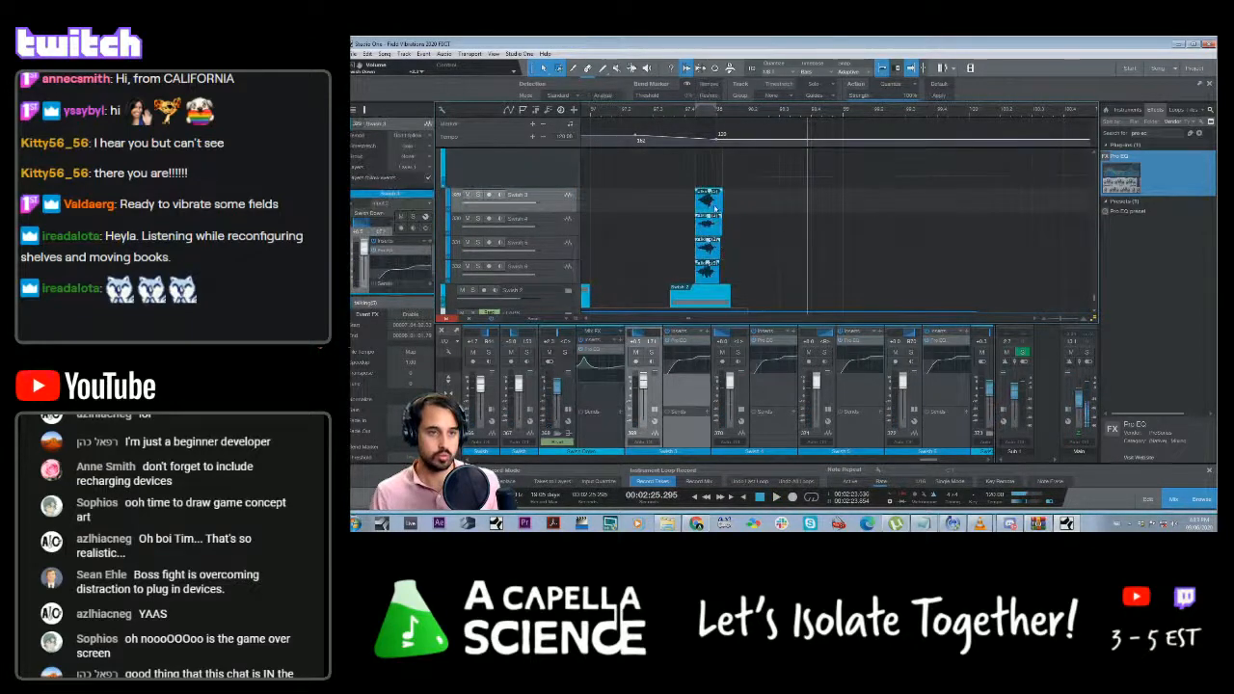
drag(716, 209, 722, 211)
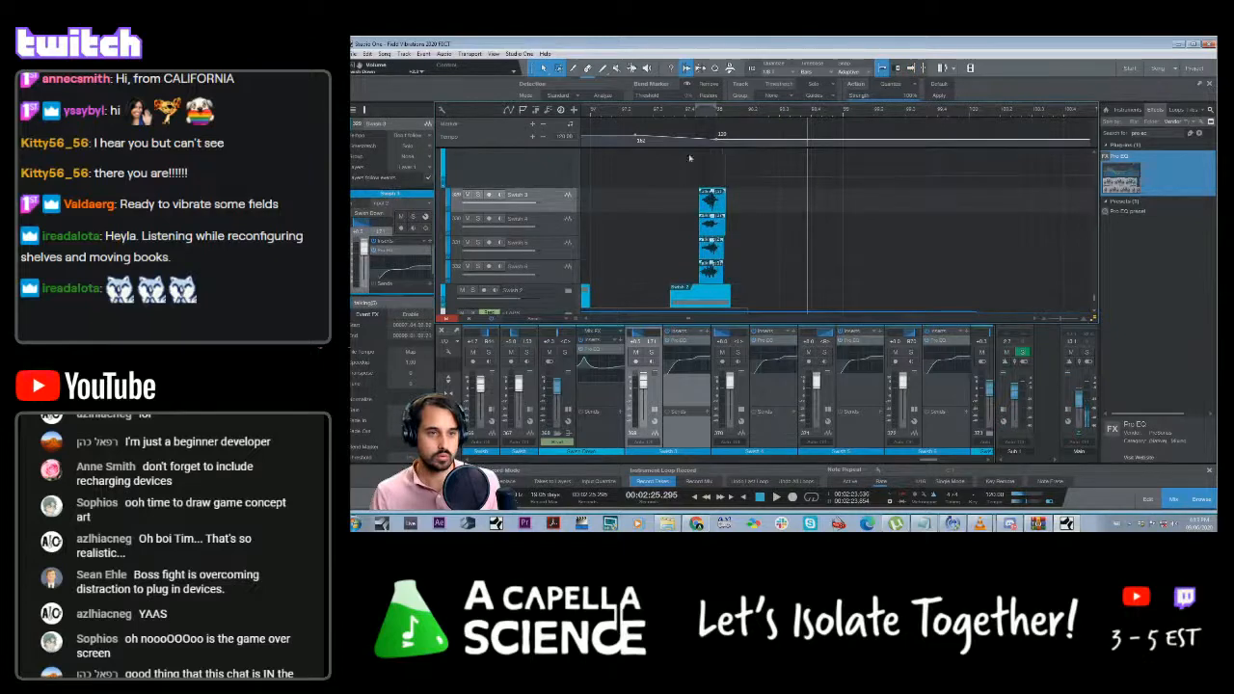
click(665, 117)
key(space)
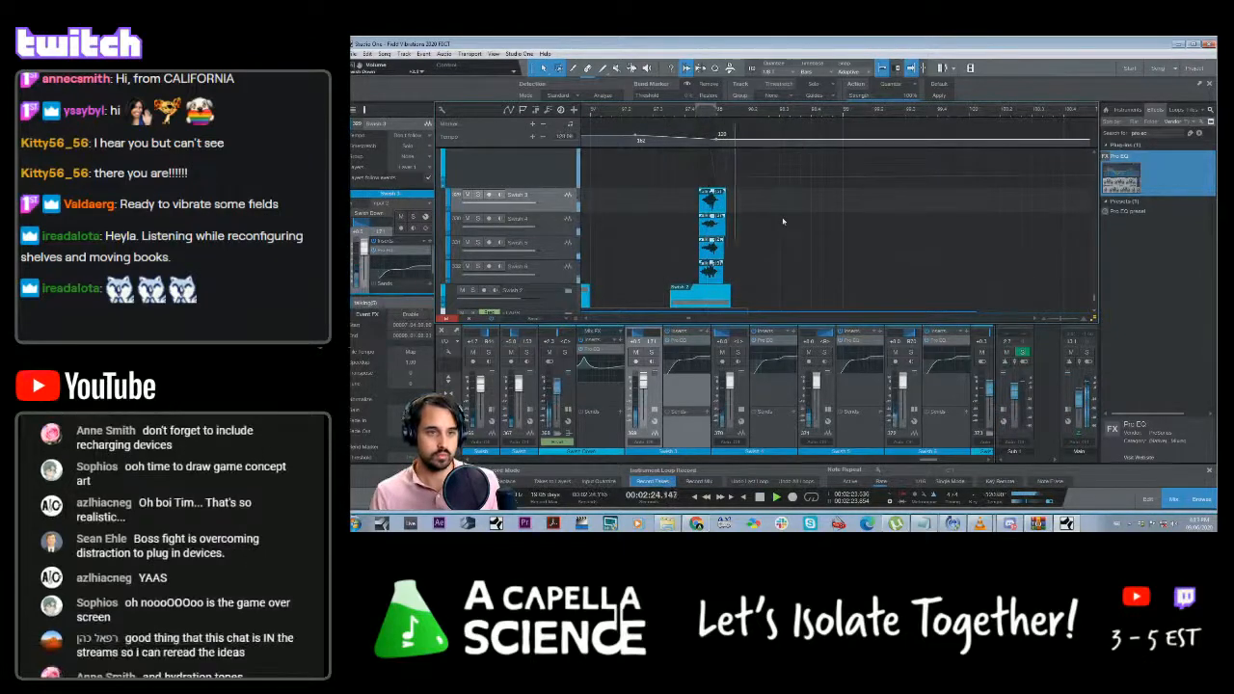
Switch the Swish Down automation lane back to HMF-Frequency
scroll(785, 231, down, 3)
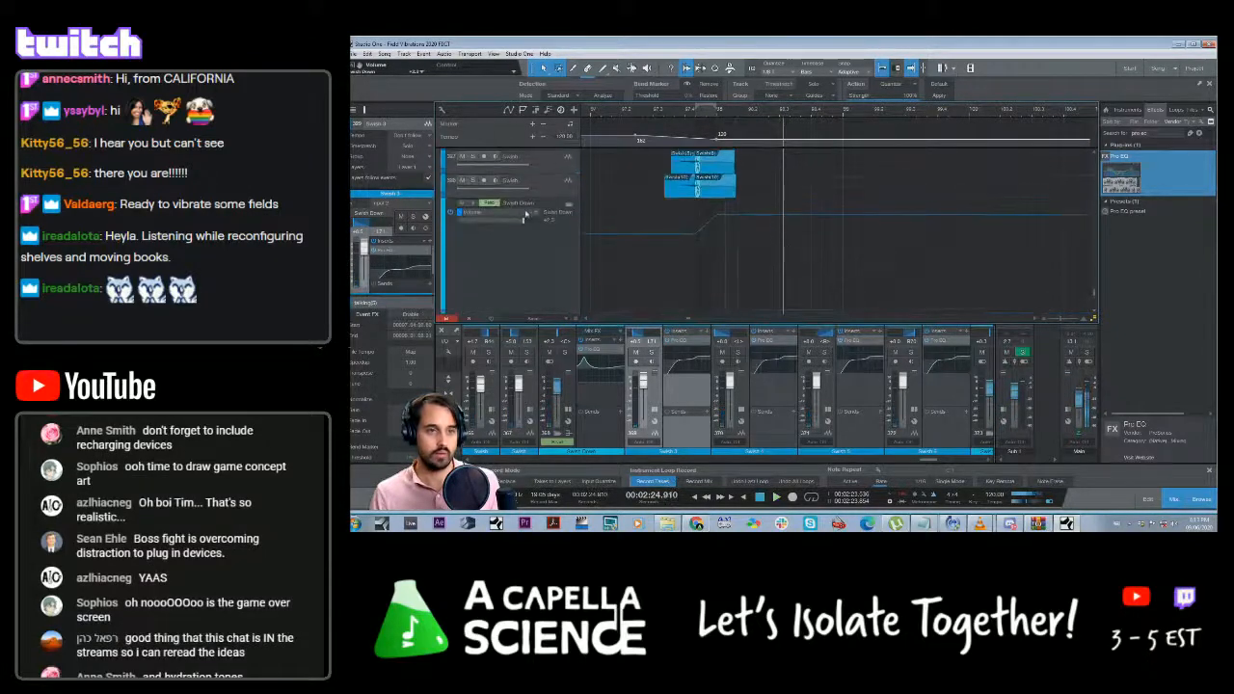
click(534, 214)
click(516, 251)
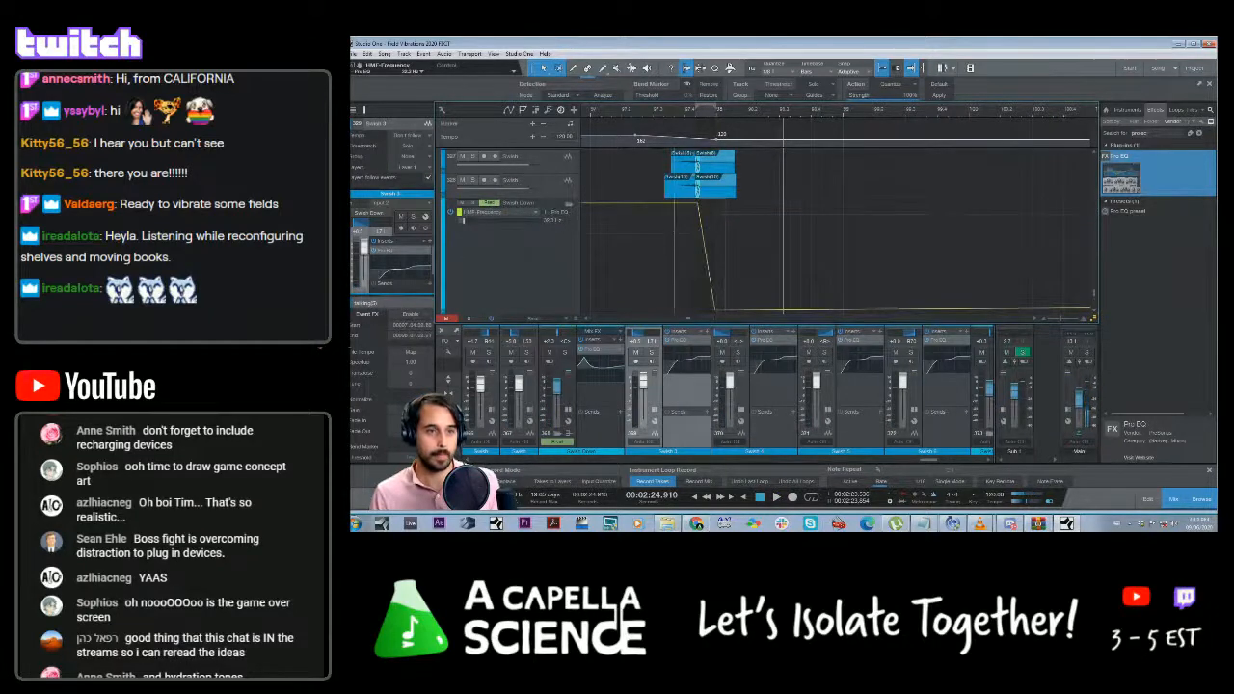
Shift both points of Swish Down's HMF-Frequency sweep slightly later together and play the transition
click(697, 207)
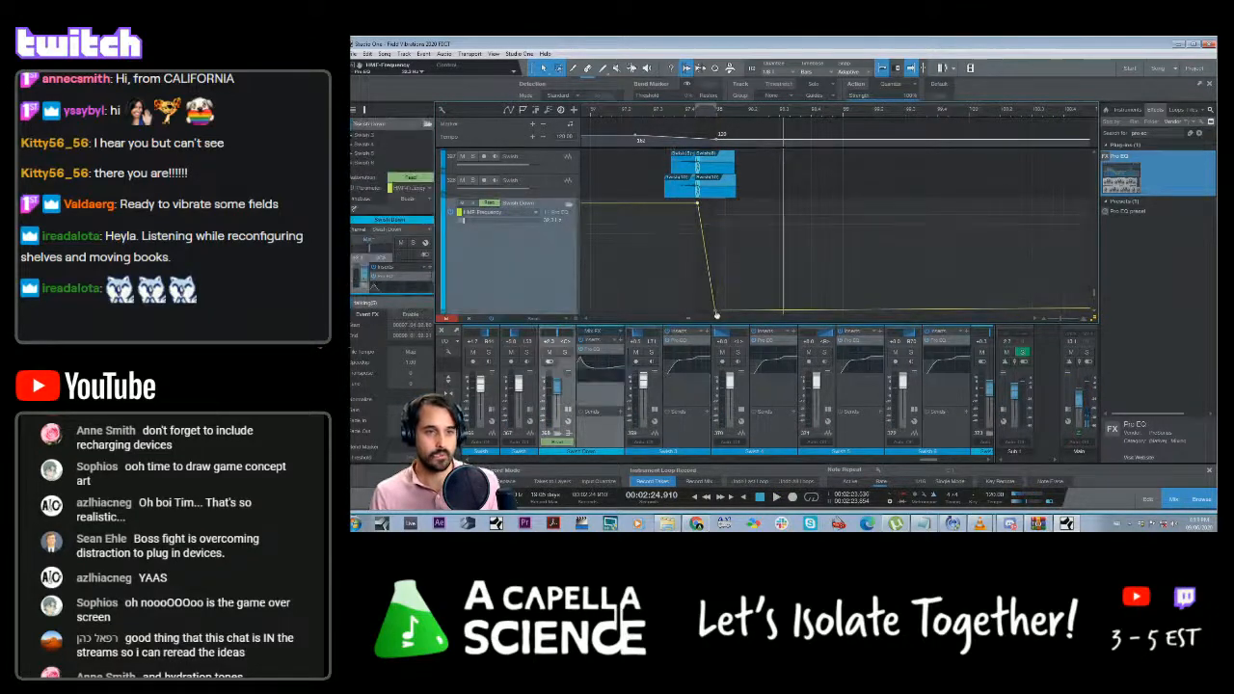
scroll(739, 281, down, 2)
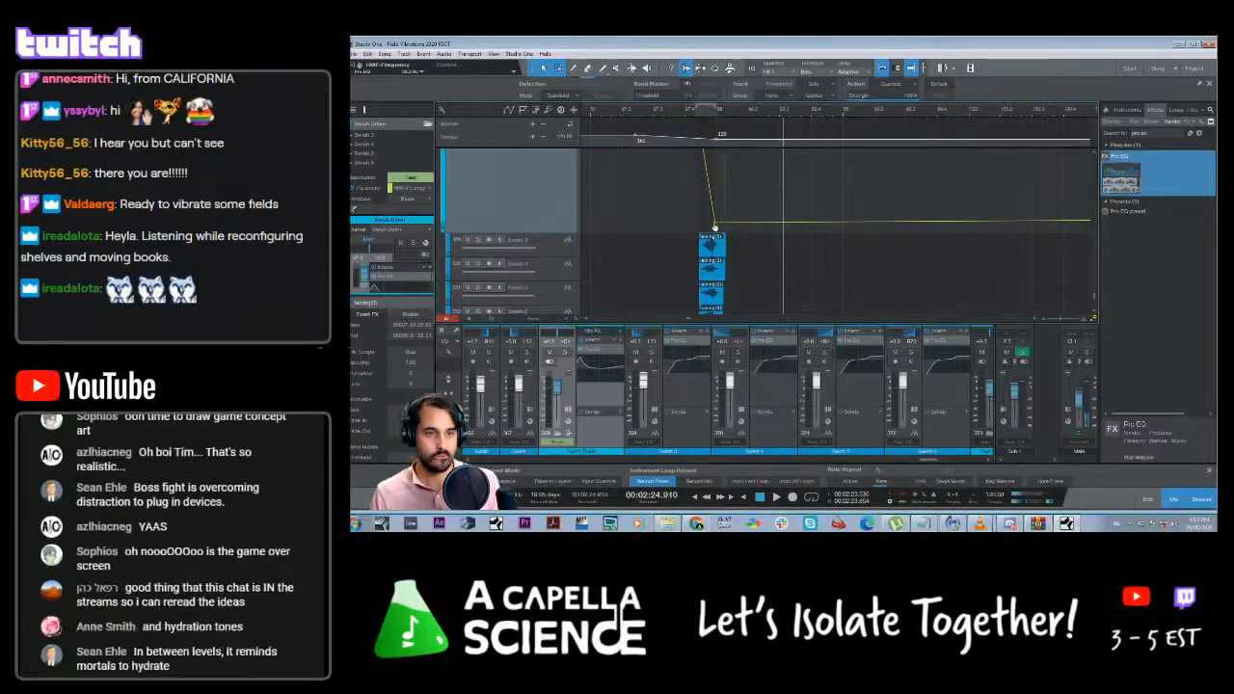
scroll(712, 222, up, 2)
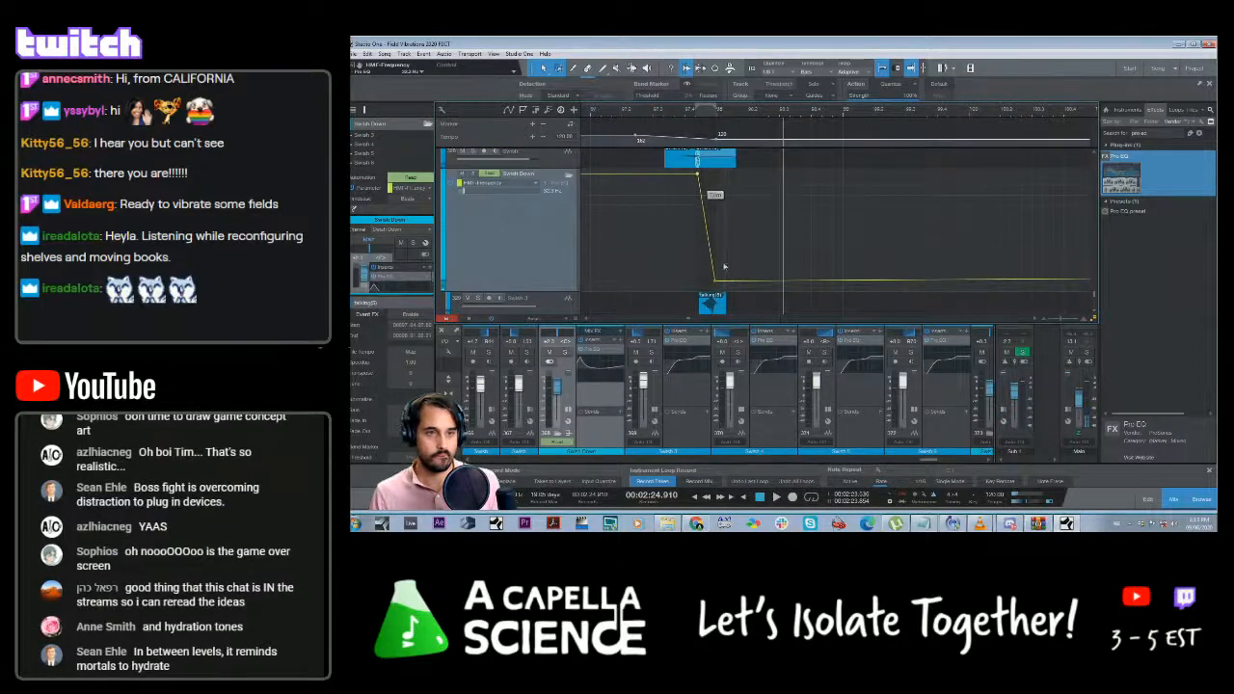
mouse_move(715, 285)
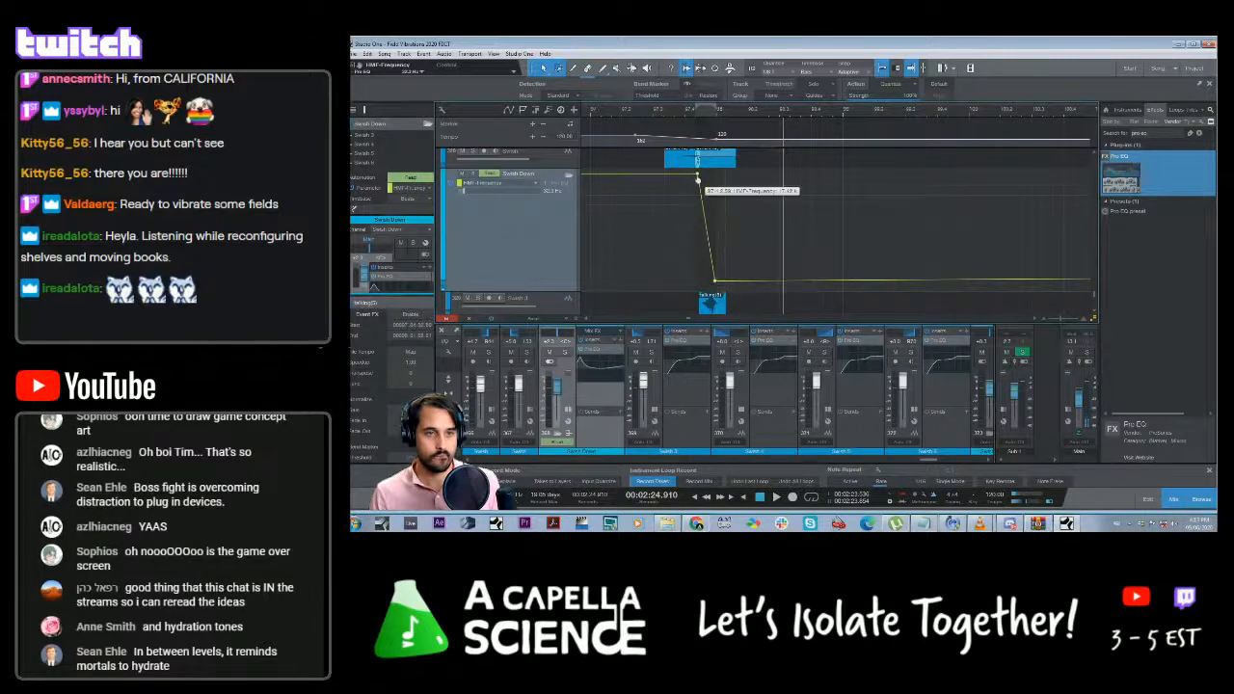
drag(698, 179, 702, 181)
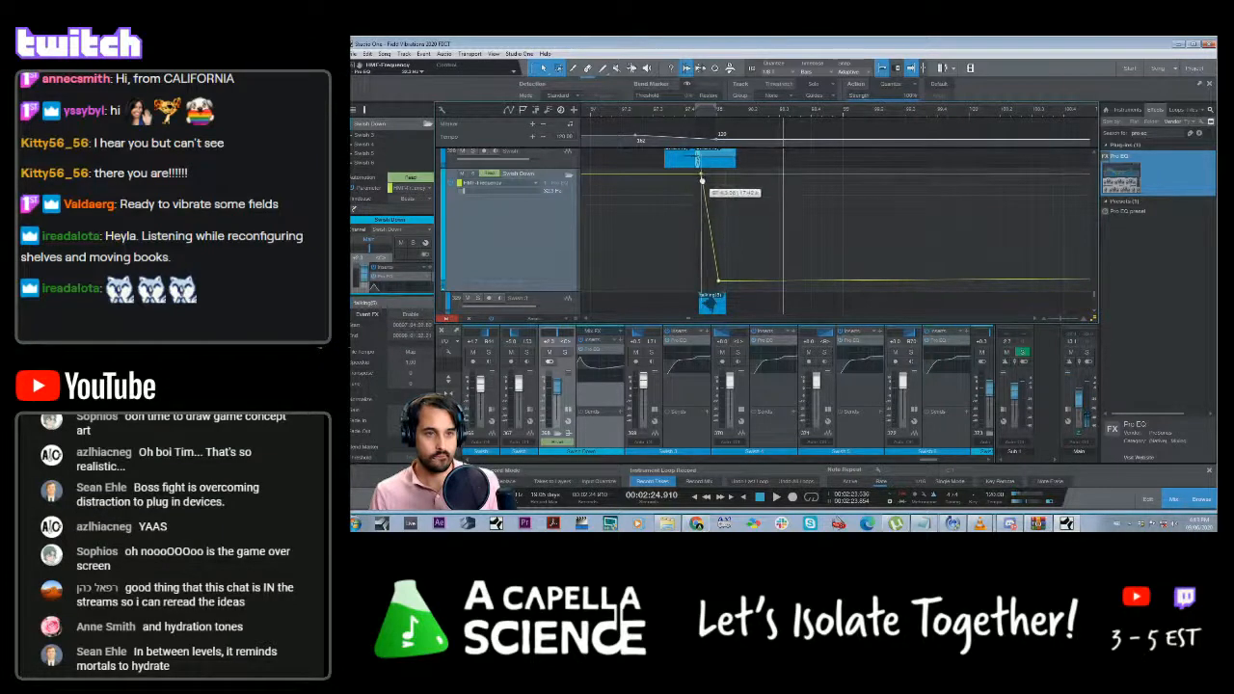
click(685, 115)
key(space)
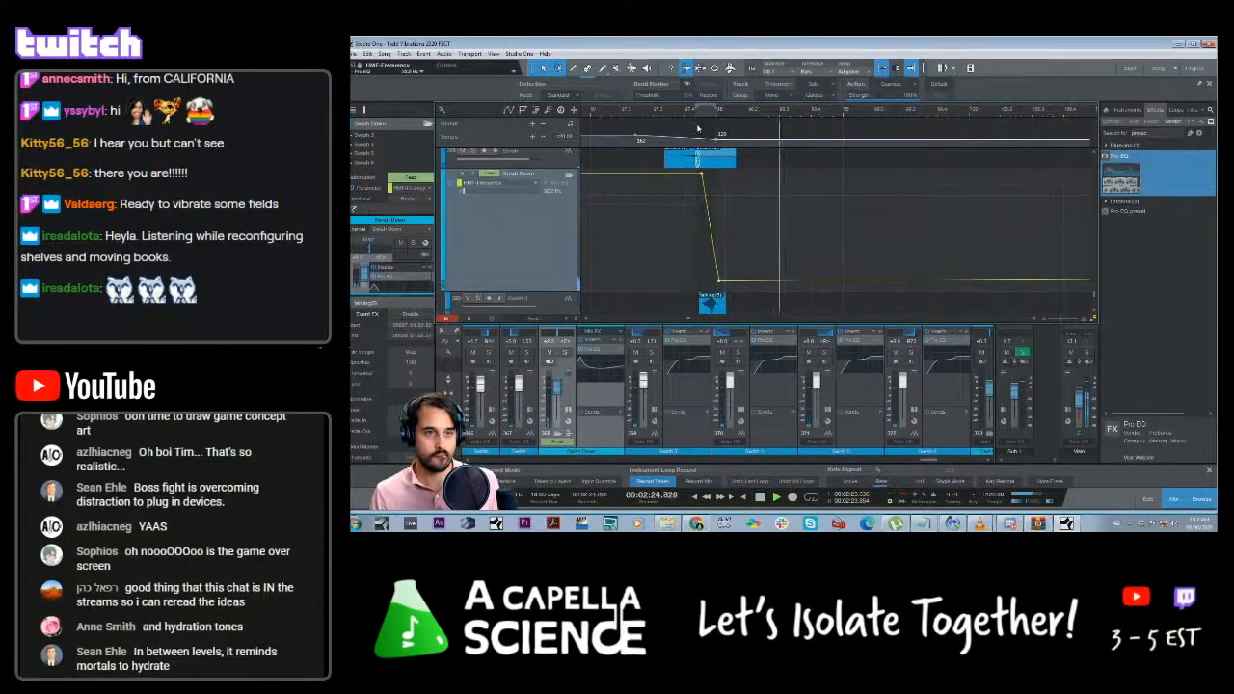
Switch the Swish Down lane to Volume, lower the ramp's starting point slightly and shift it a little later, and play the transition
click(527, 185)
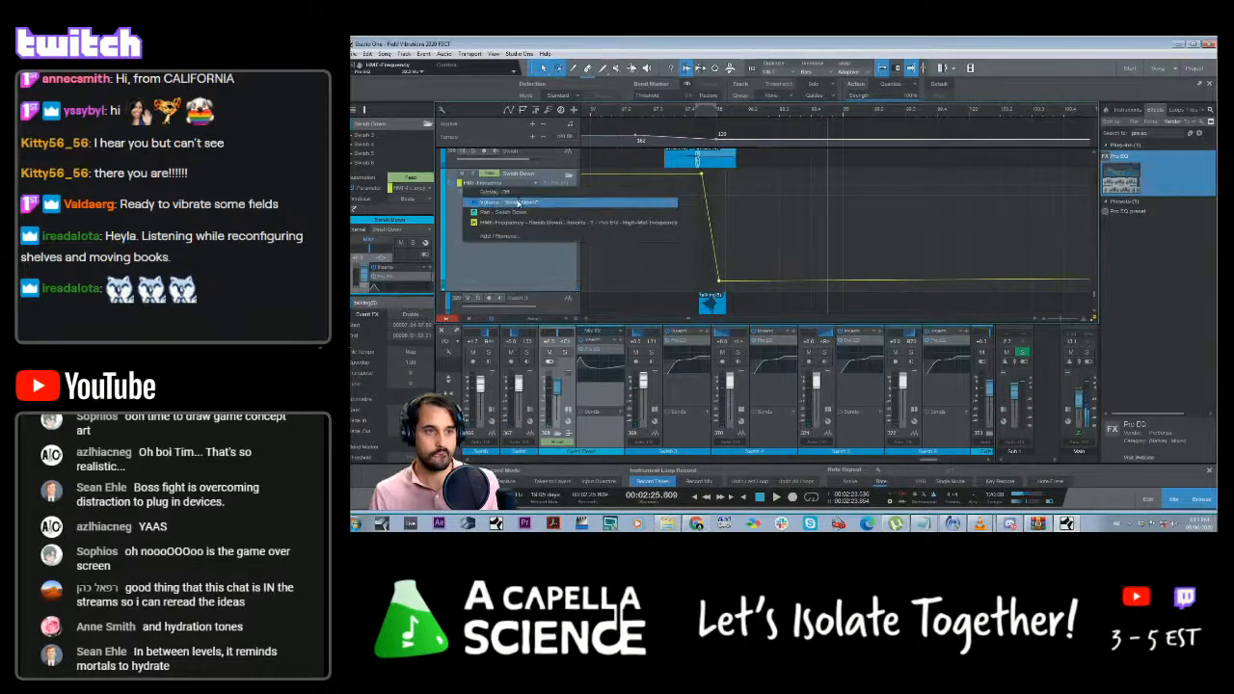
click(522, 203)
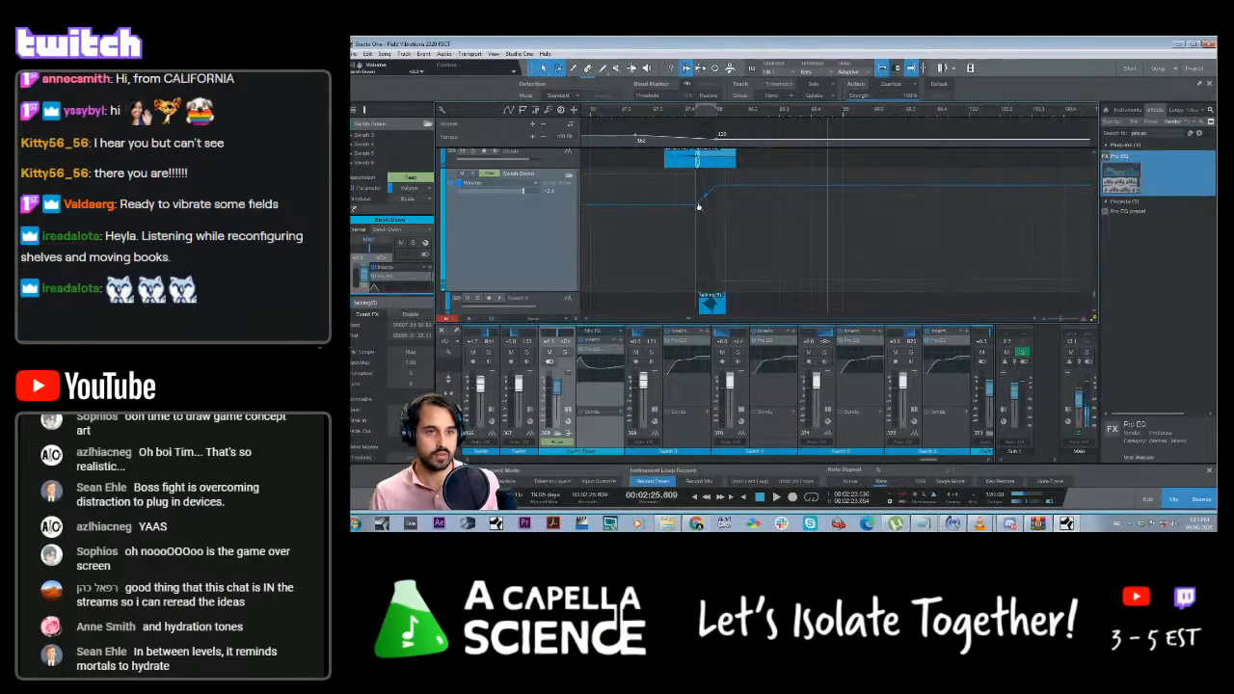
drag(699, 207, 700, 212)
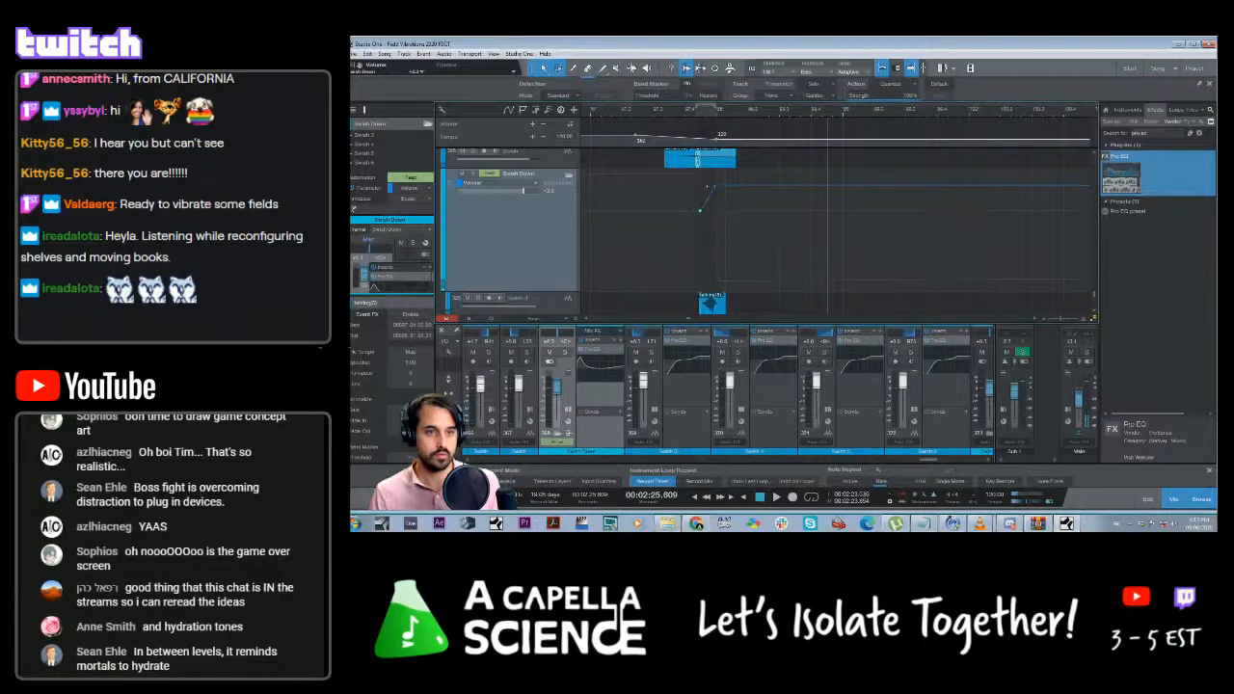
click(687, 112)
key(space)
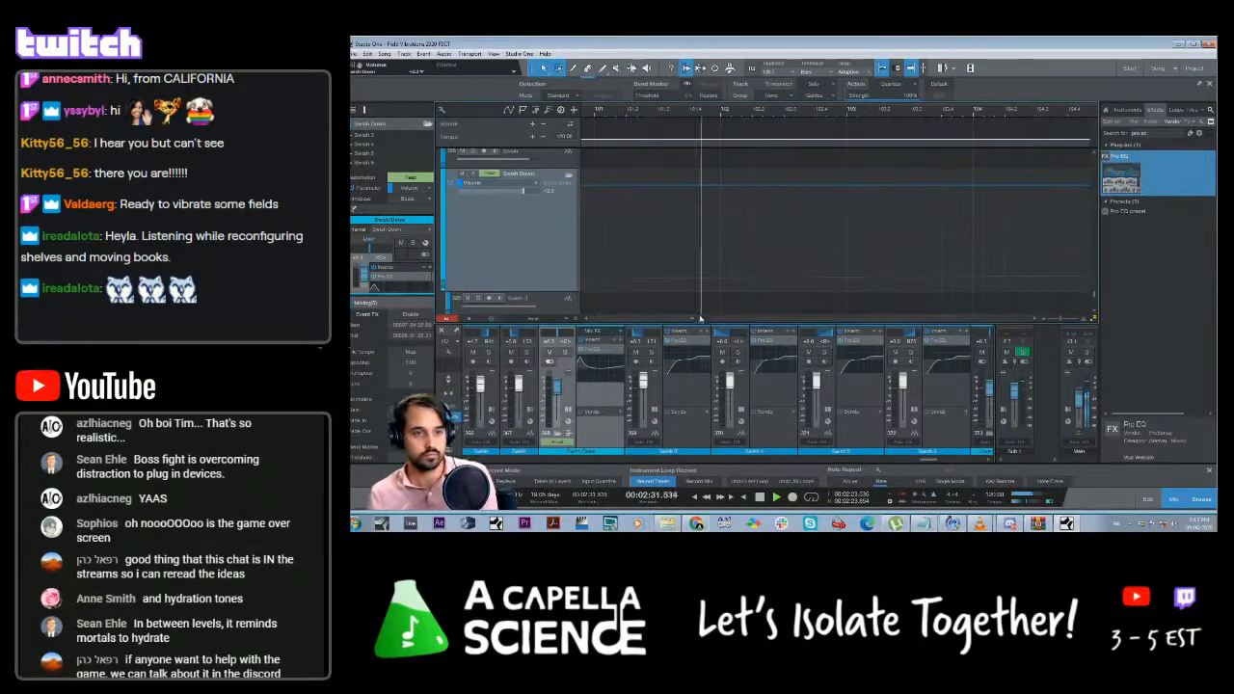
Look through the arrangement's tracks around the bridge transition, up to the backing vocal tracks
drag(693, 319, 685, 320)
scroll(892, 271, up, 2)
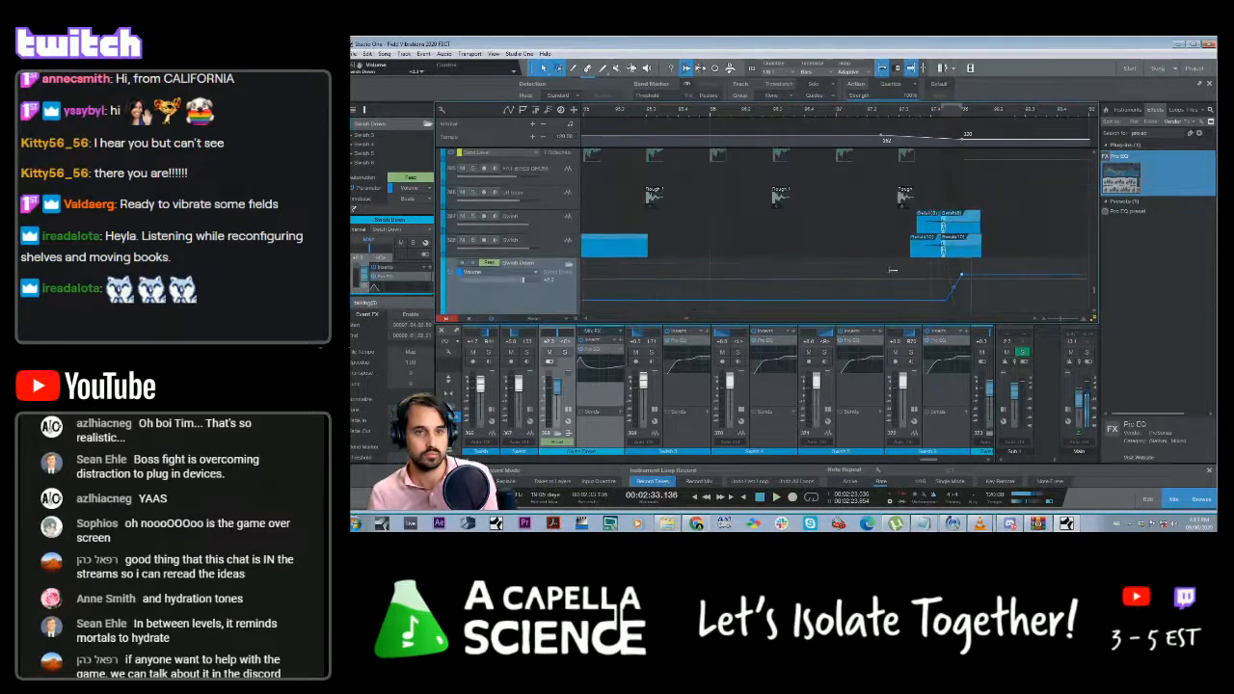
scroll(891, 271, up, 3)
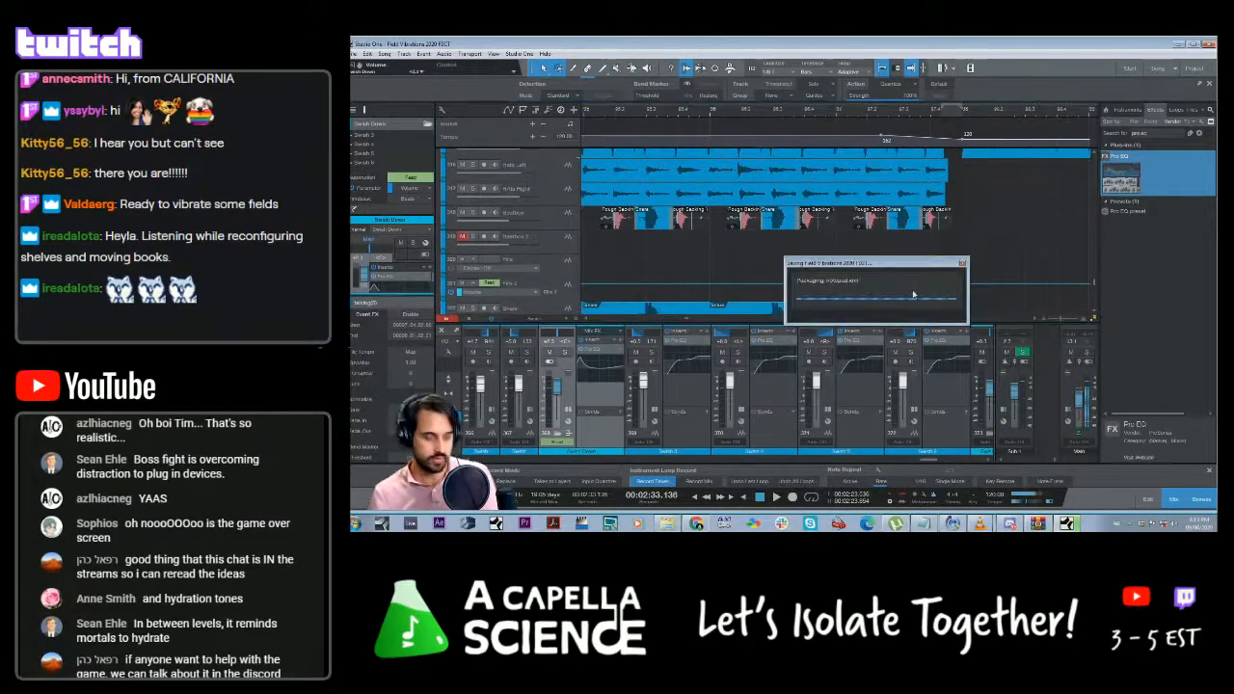
scroll(967, 270, up, 5)
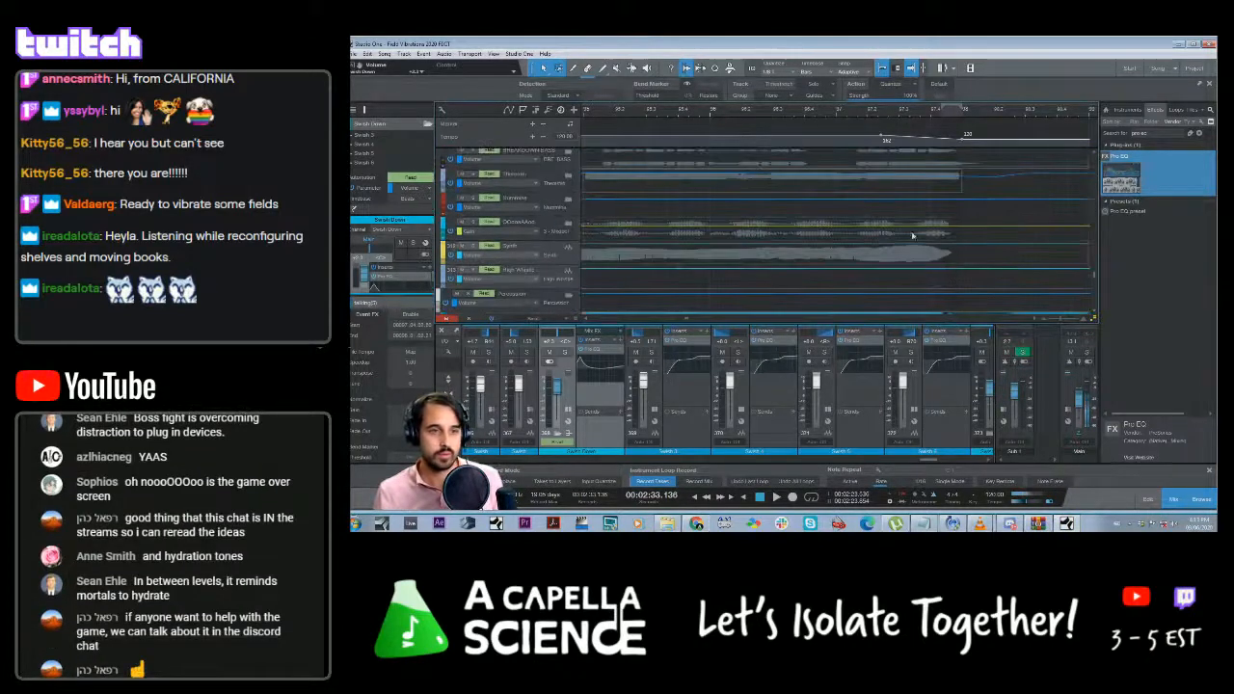
click(1045, 320)
click(1045, 320)
click(1045, 320)
click(1044, 320)
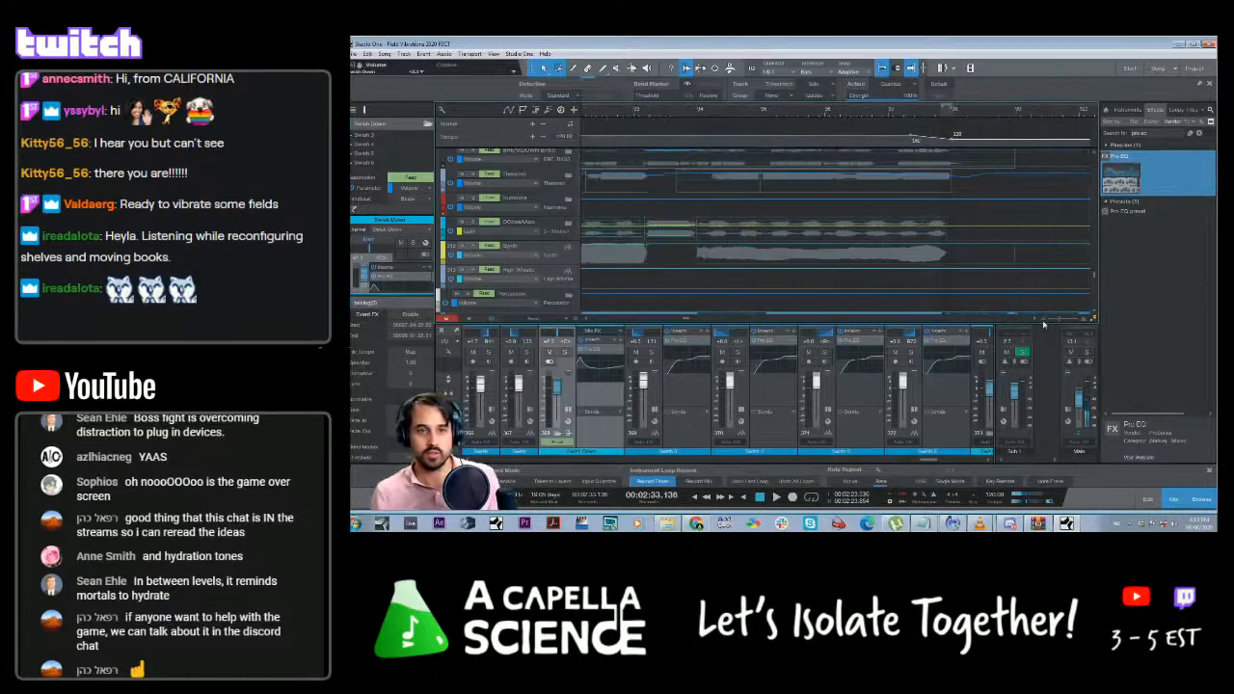
click(1045, 320)
scroll(1024, 283, down, 1)
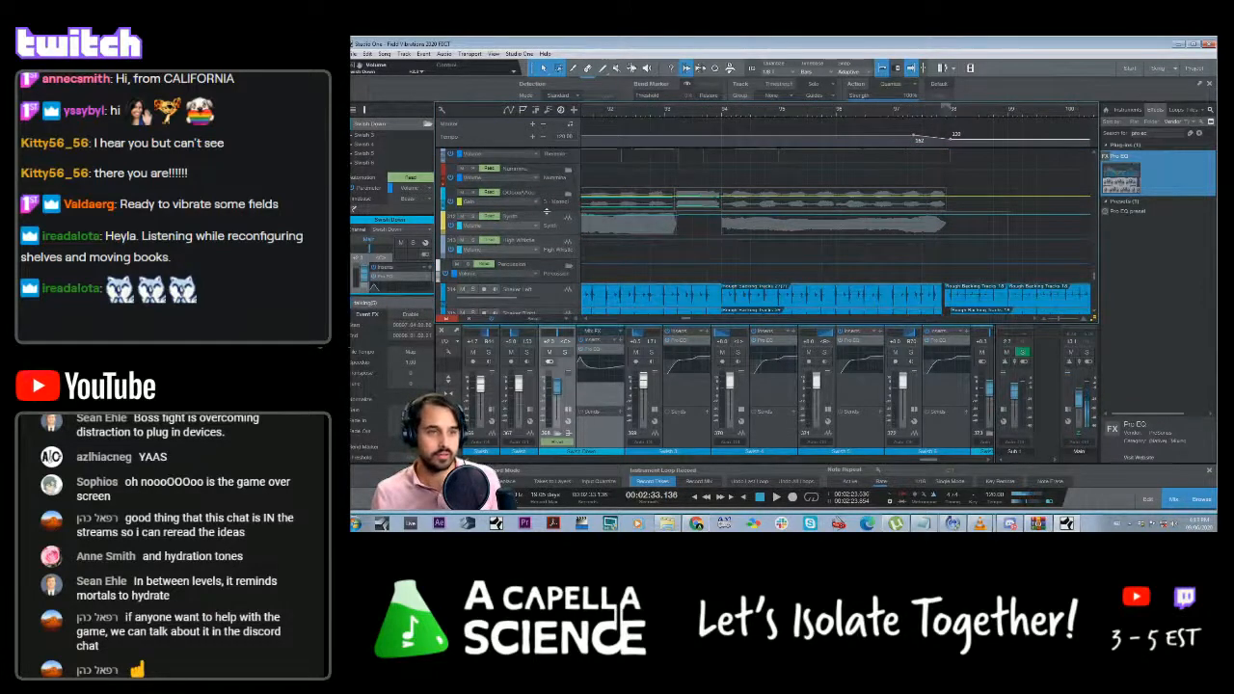
scroll(551, 210, down, 4)
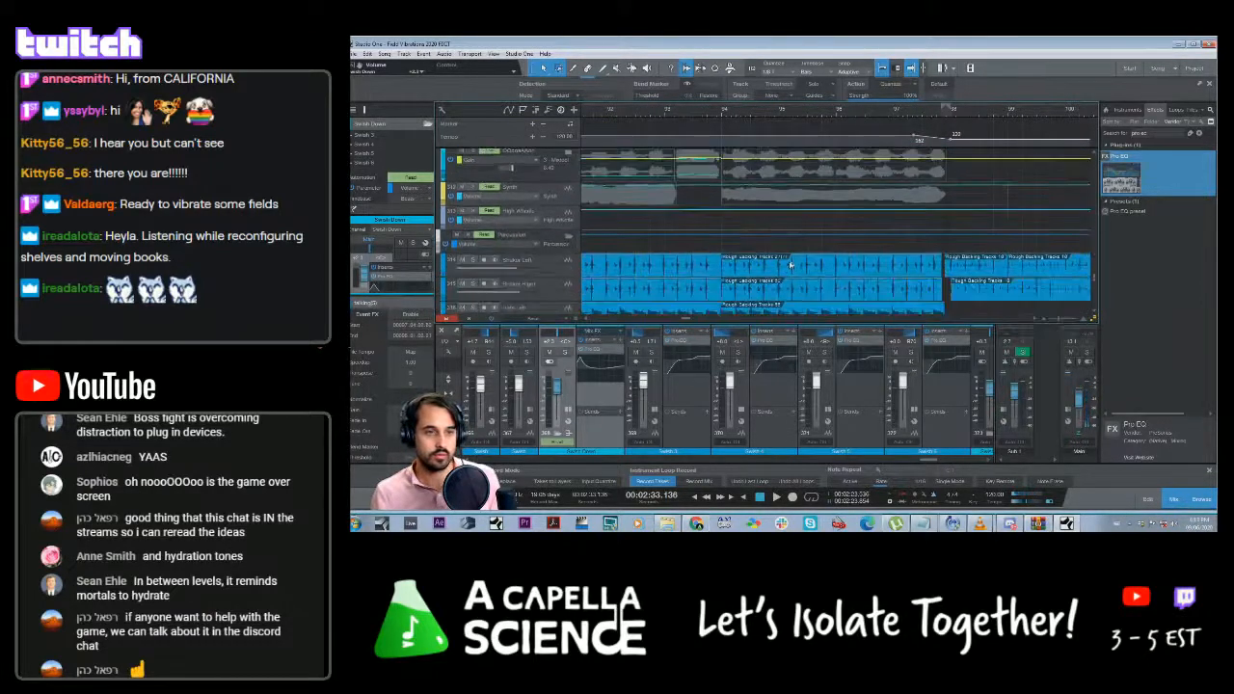
scroll(790, 263, down, 5)
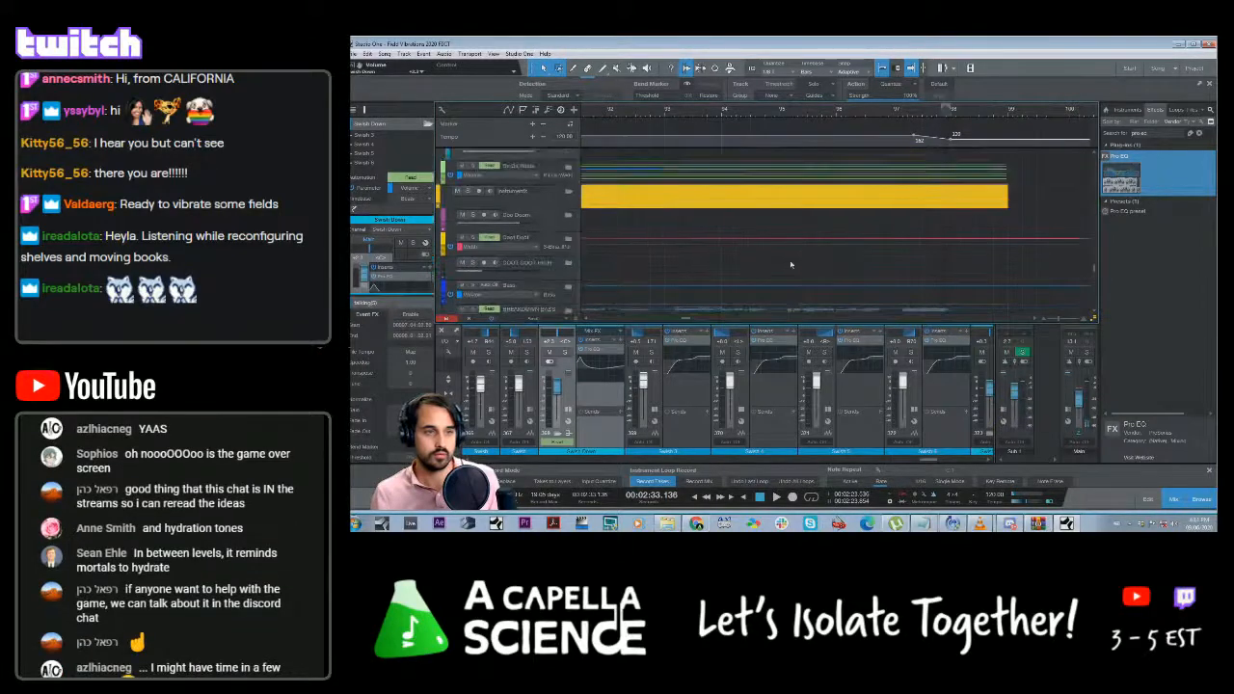
scroll(793, 263, up, 6)
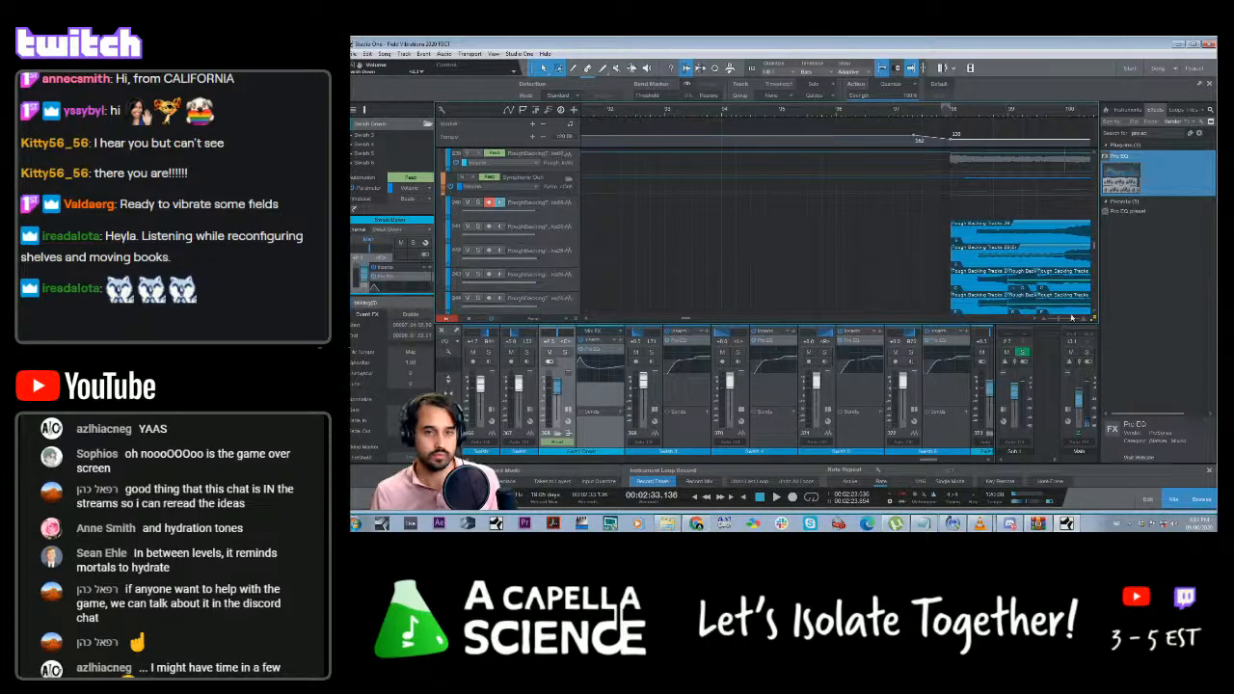
drag(1071, 318, 1055, 320)
scroll(1045, 282, up, 1)
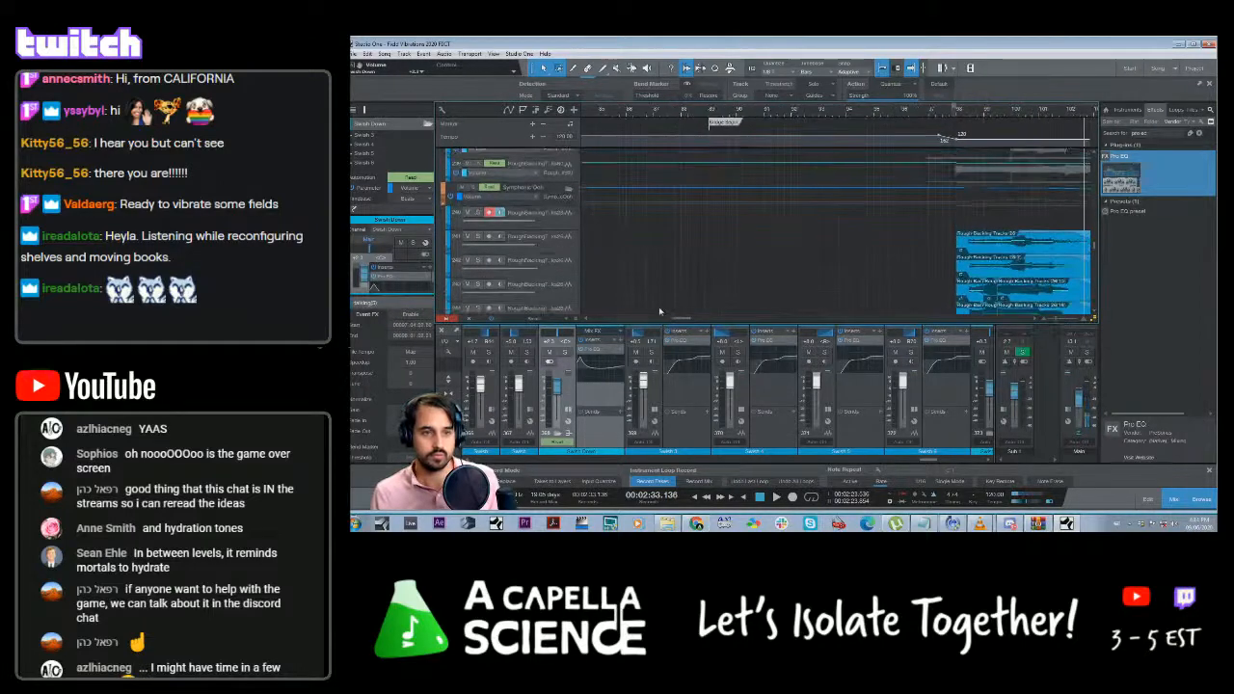
drag(682, 318, 693, 318)
scroll(706, 165, up, 1)
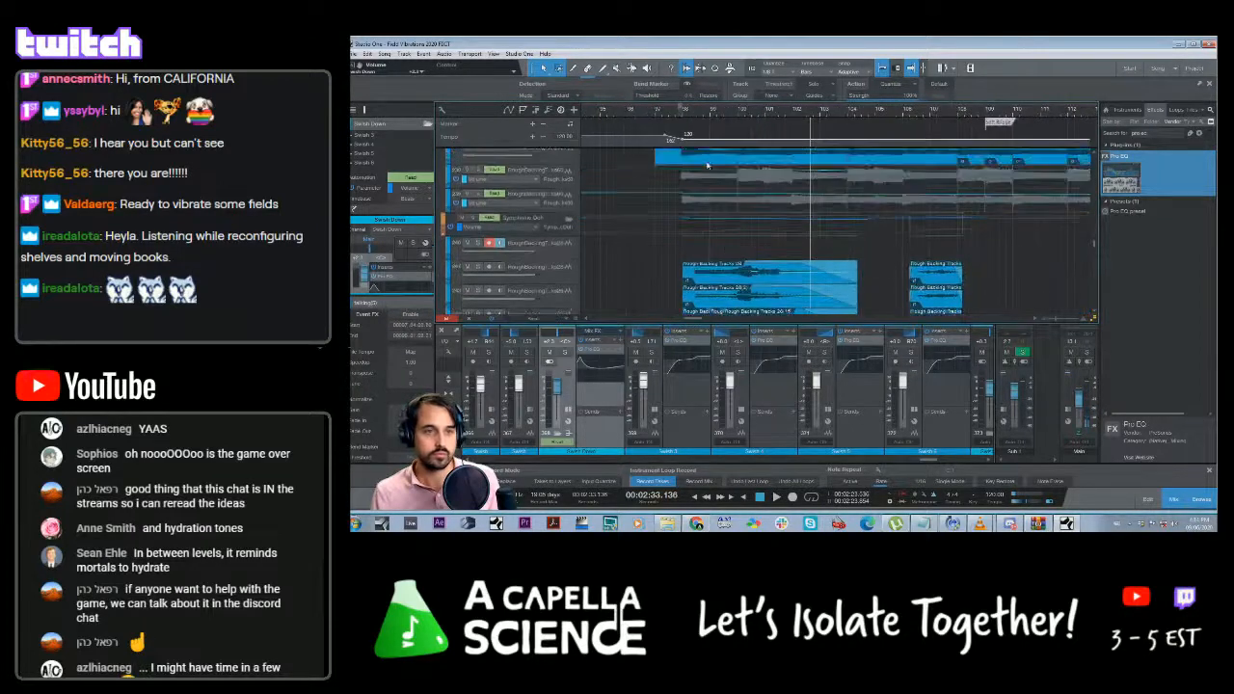
Select the Low Bridge Ooh track and play the transition into the bridge
click(679, 115)
scroll(1035, 279, up, 5)
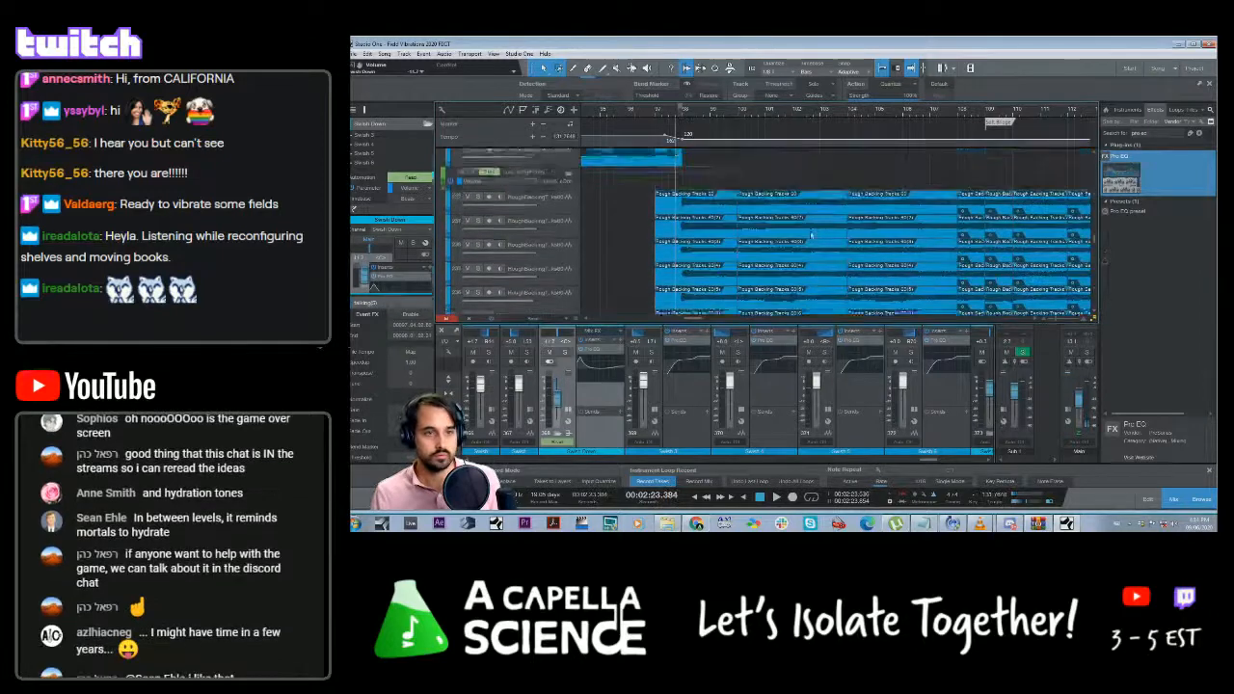
click(553, 221)
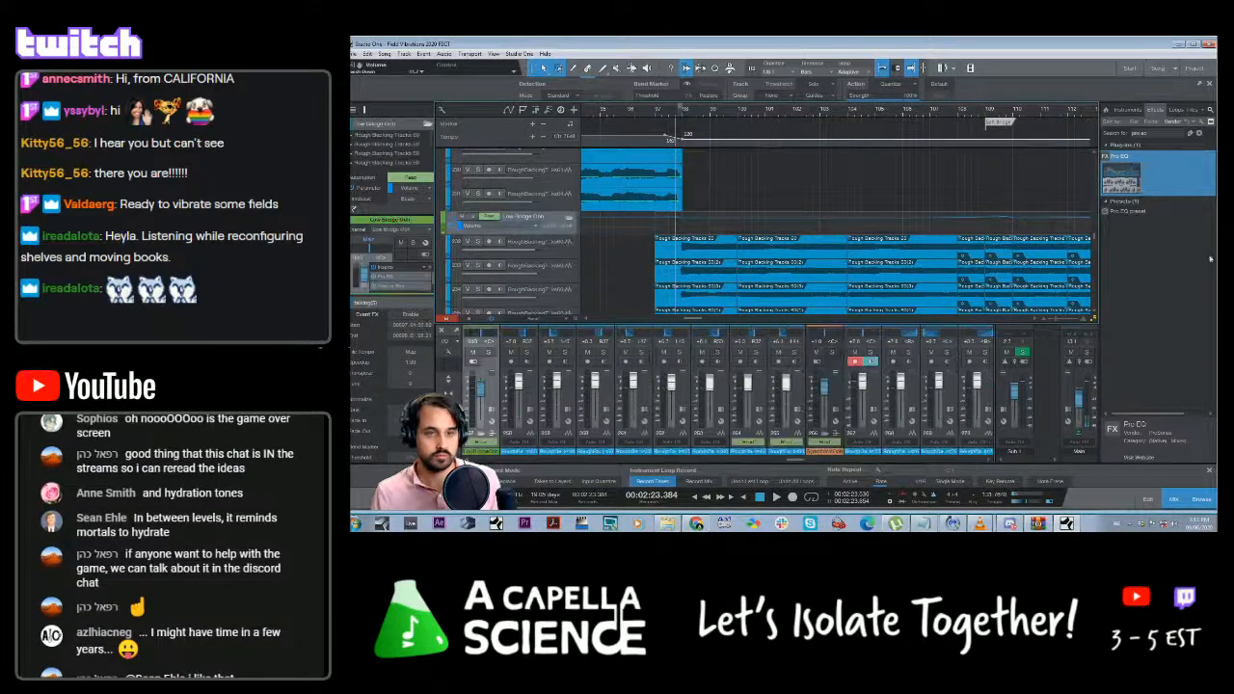
drag(1057, 319, 1063, 321)
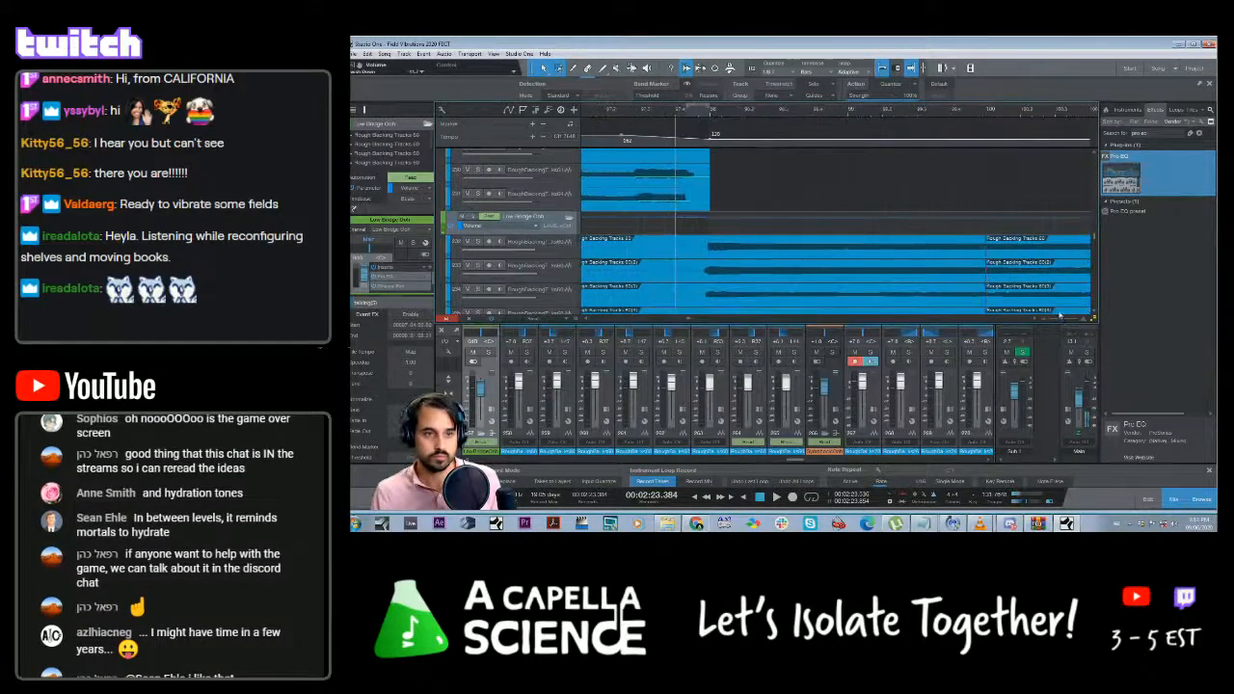
key(space)
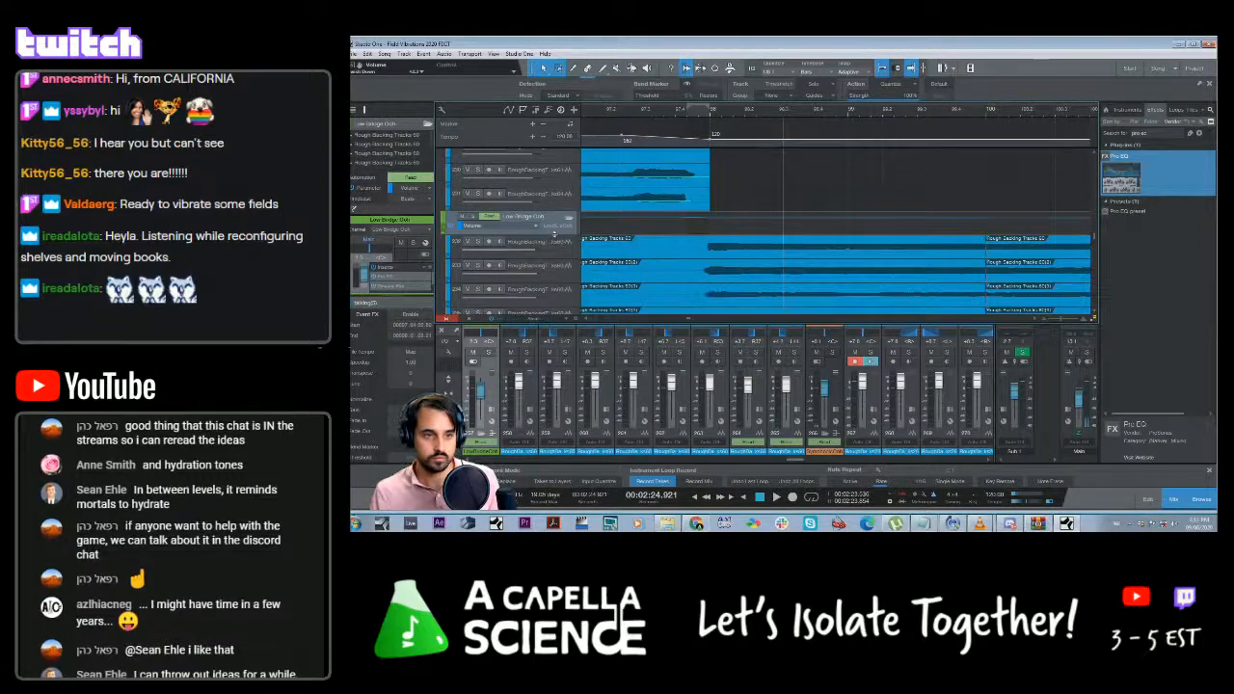
Enlarge the Low Bridge Ooh track and lower its volume automation point just after the transition, checking by playback
drag(564, 234, 563, 331)
scroll(741, 247, down, 3)
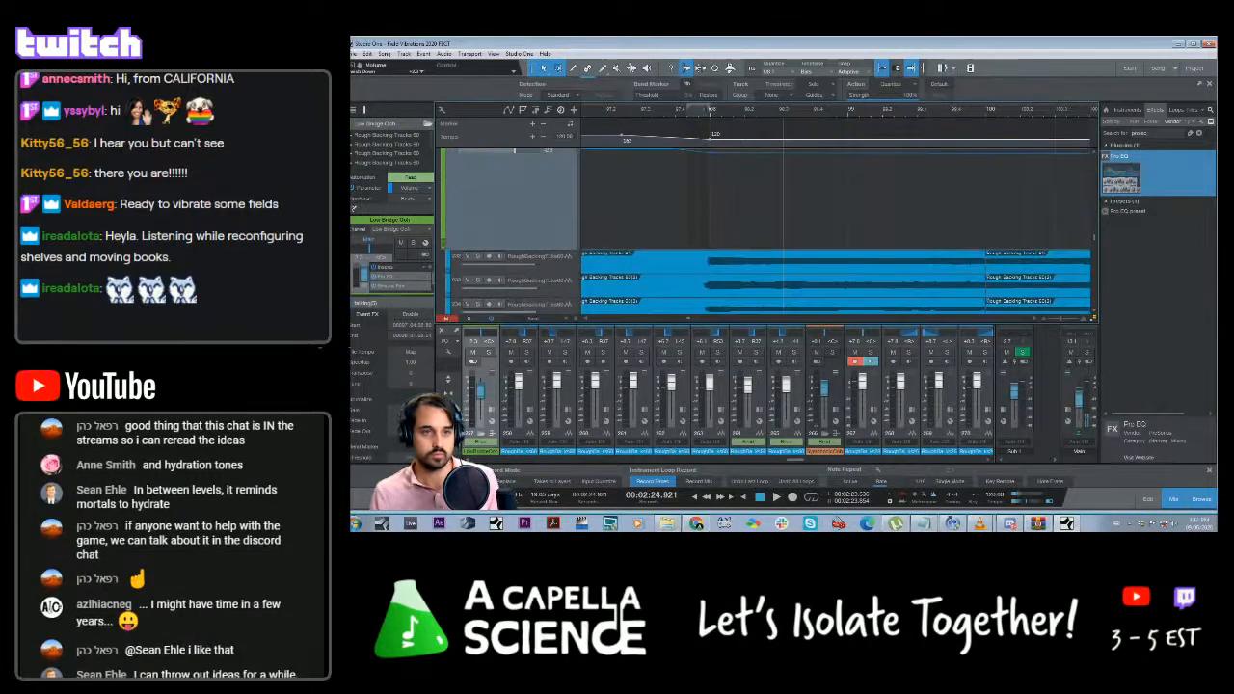
click(718, 115)
key(space)
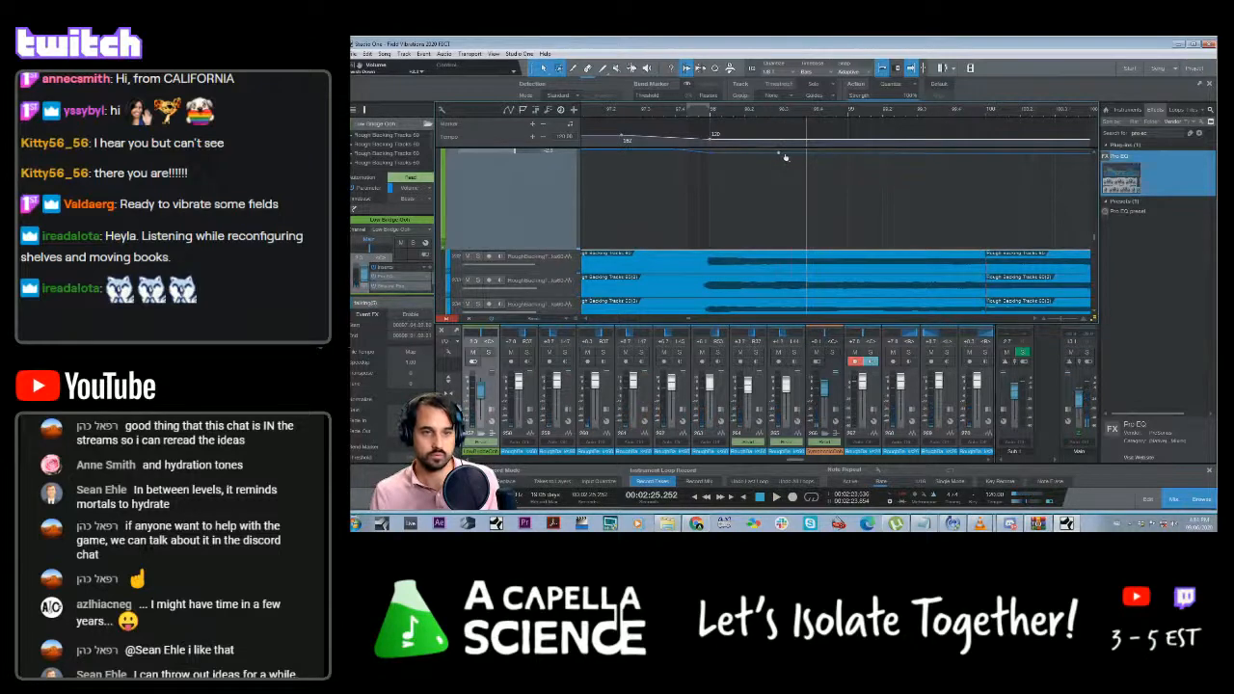
drag(785, 156, 782, 161)
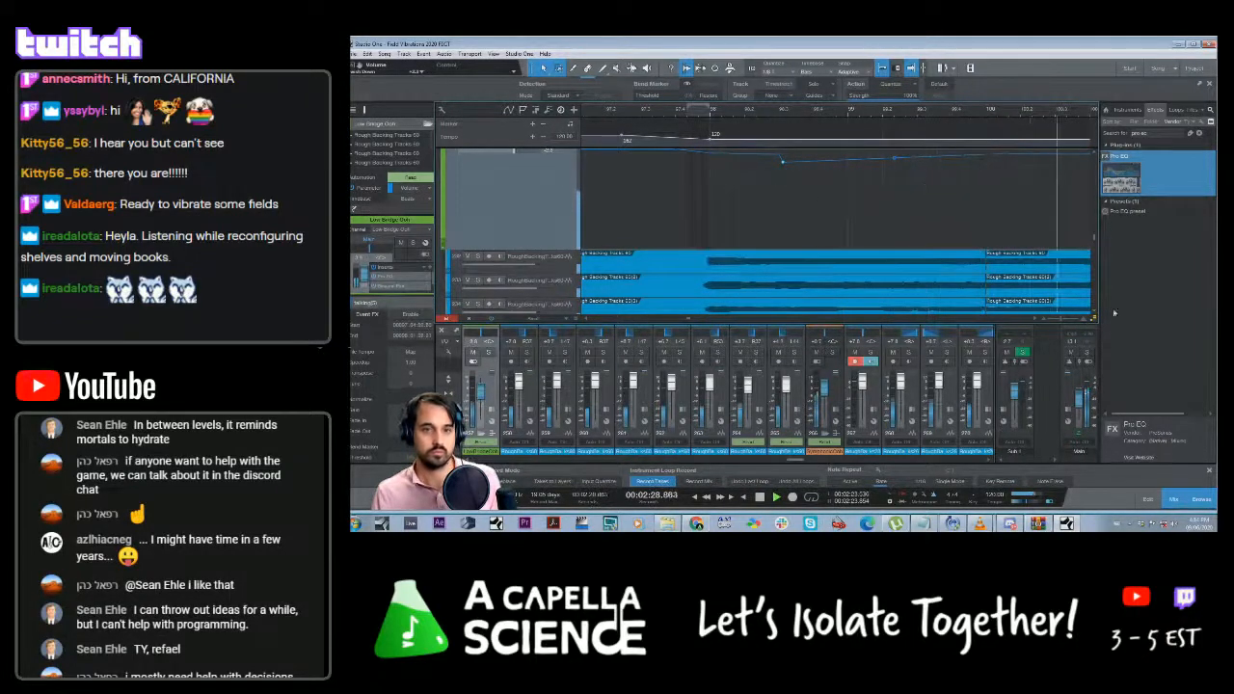
Dip Low Bridge Ooh's volume automation slightly across the bridge passage before the next marker, play it back, and save the song
drag(1061, 320, 1054, 322)
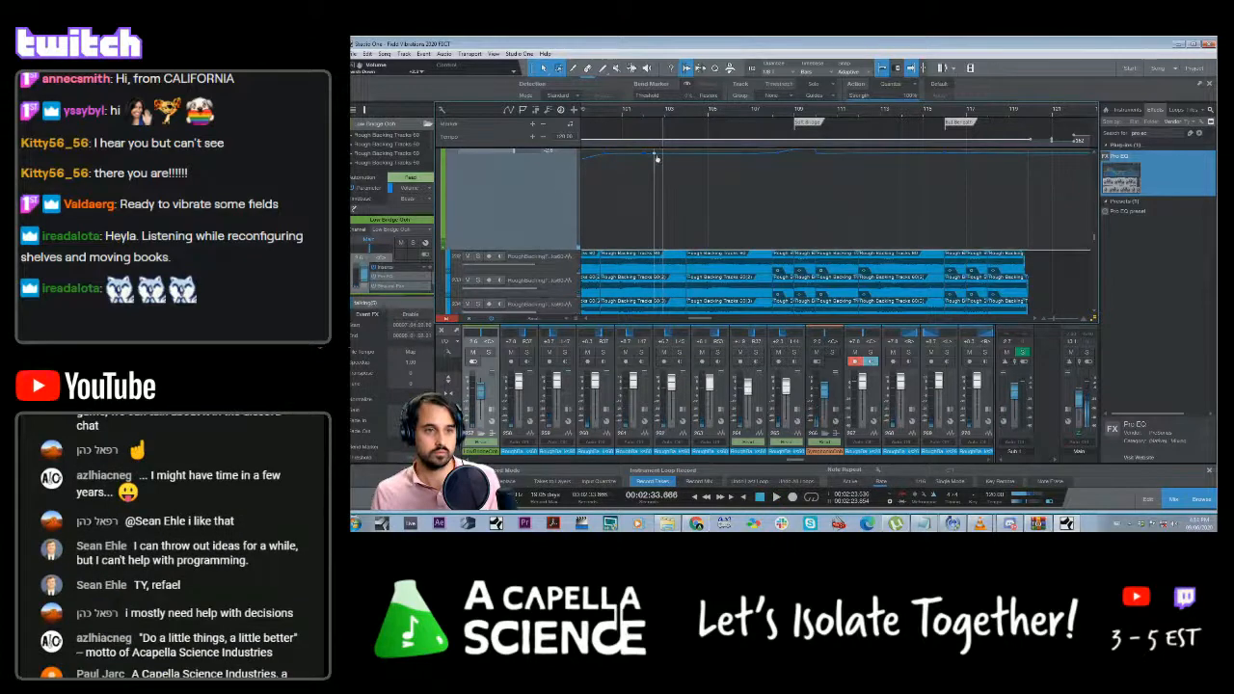
click(600, 110)
key(space)
click(622, 153)
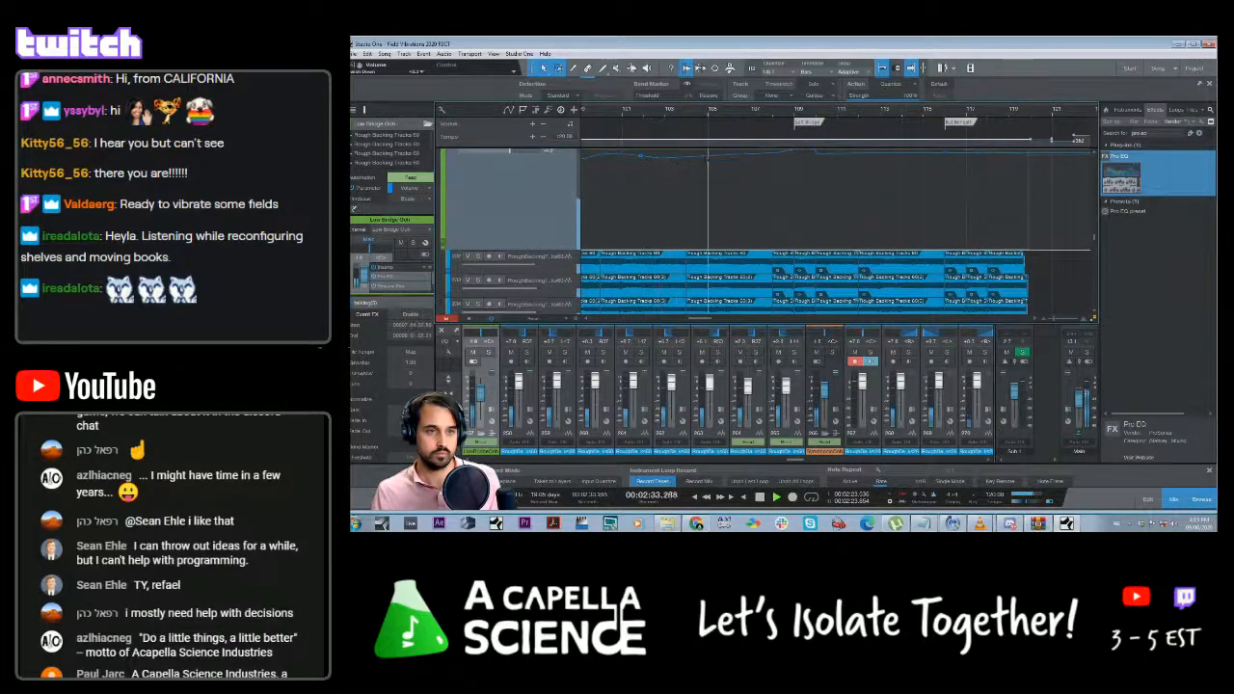
drag(716, 158, 742, 164)
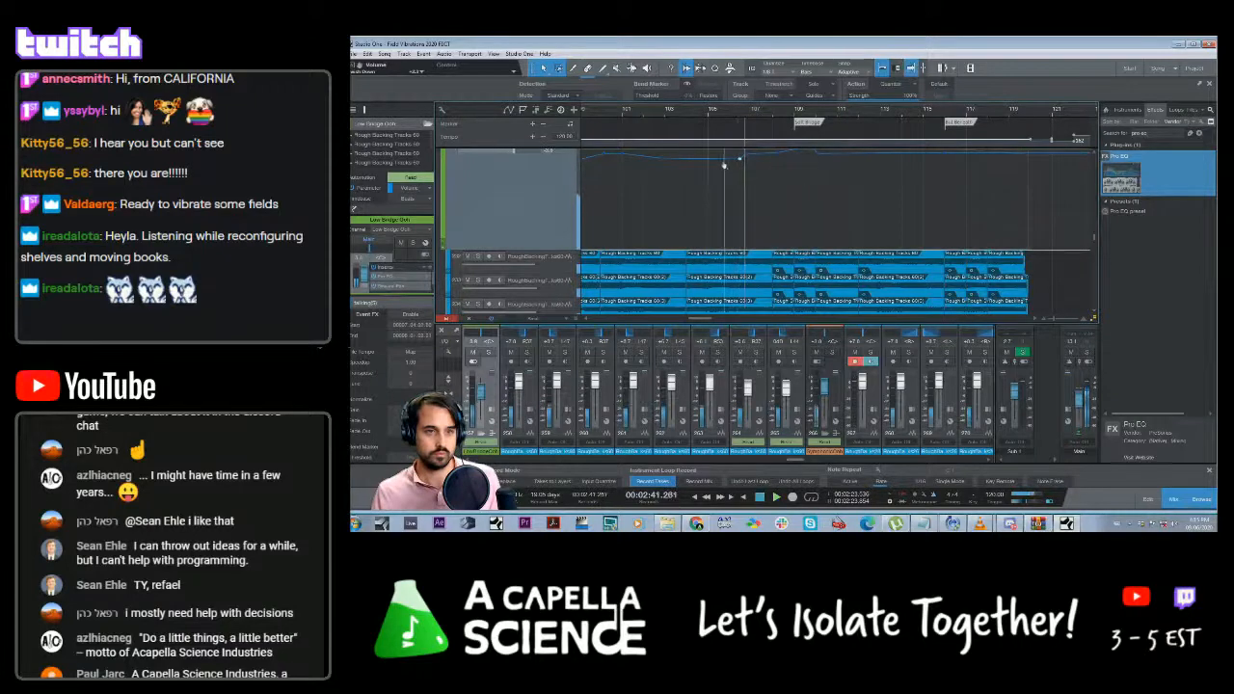
drag(740, 162, 731, 157)
click(703, 114)
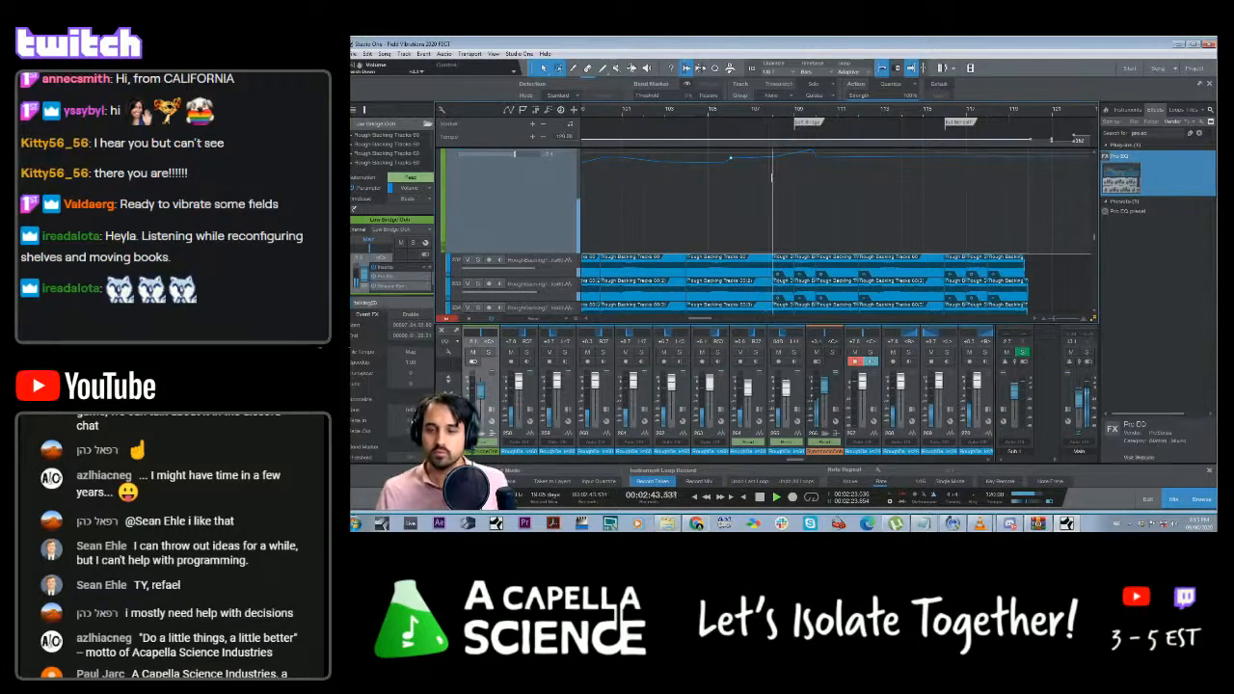
key(ctrl+s)
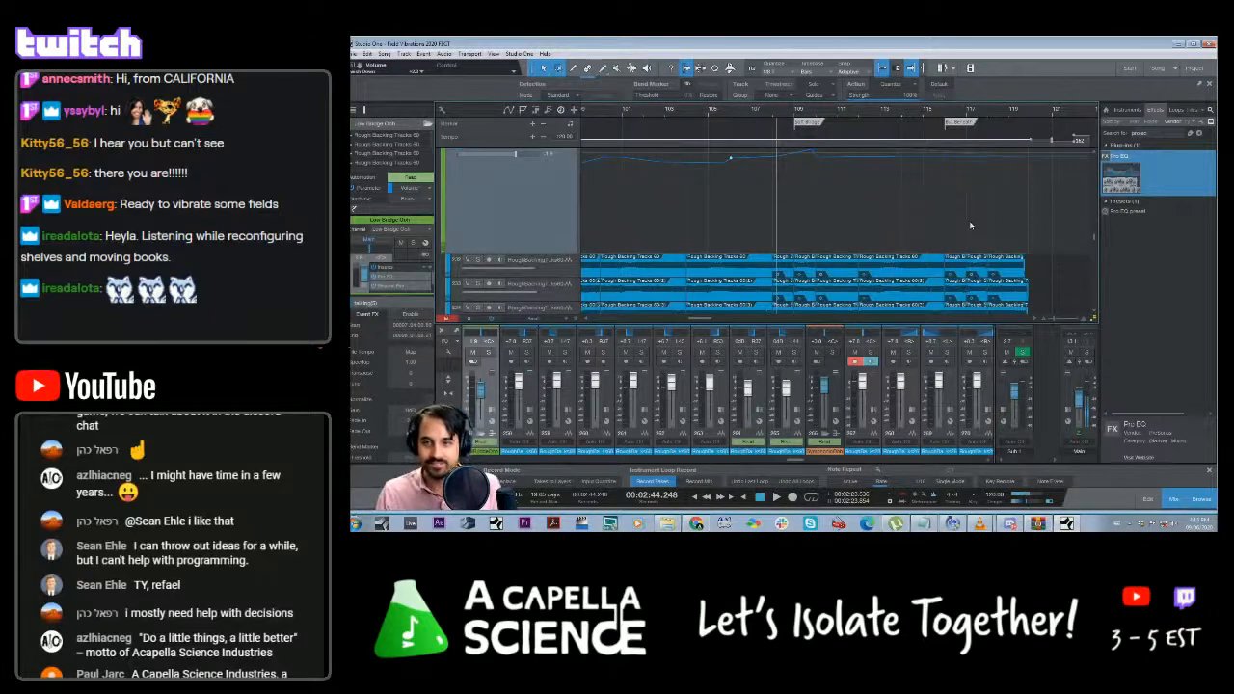
Replay the bridge from just before the tempo change to check the Low Bridge Ooh level
drag(708, 319, 699, 321)
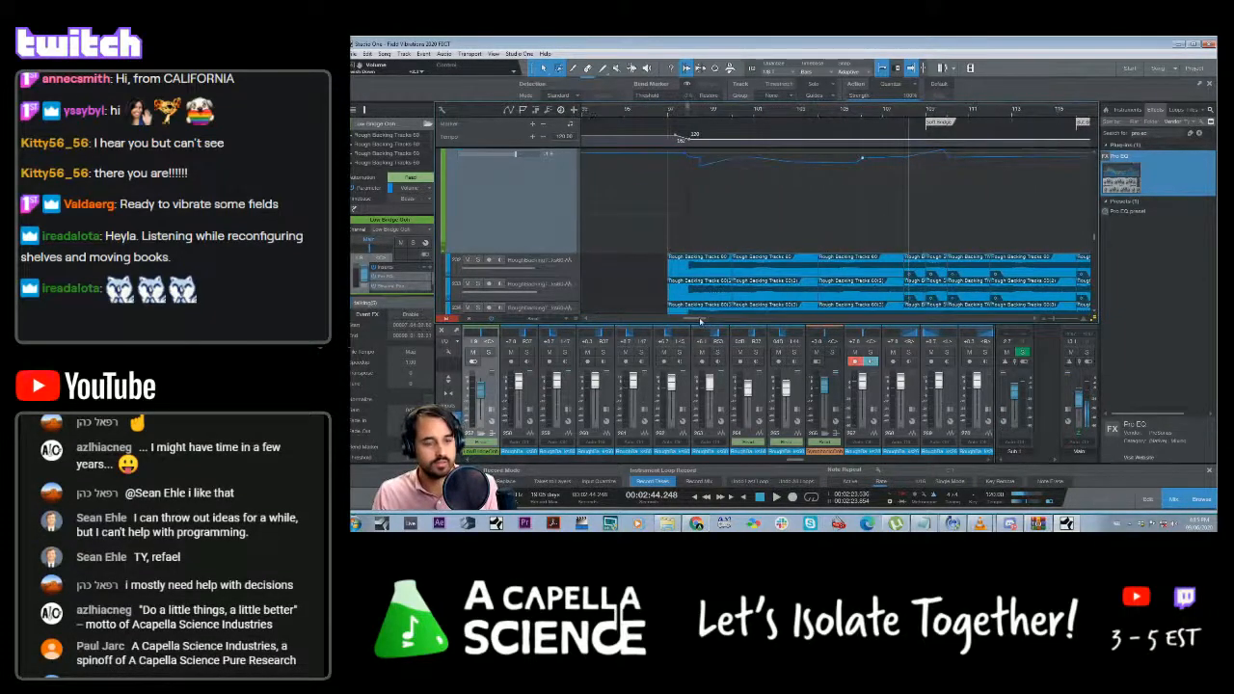
click(669, 118)
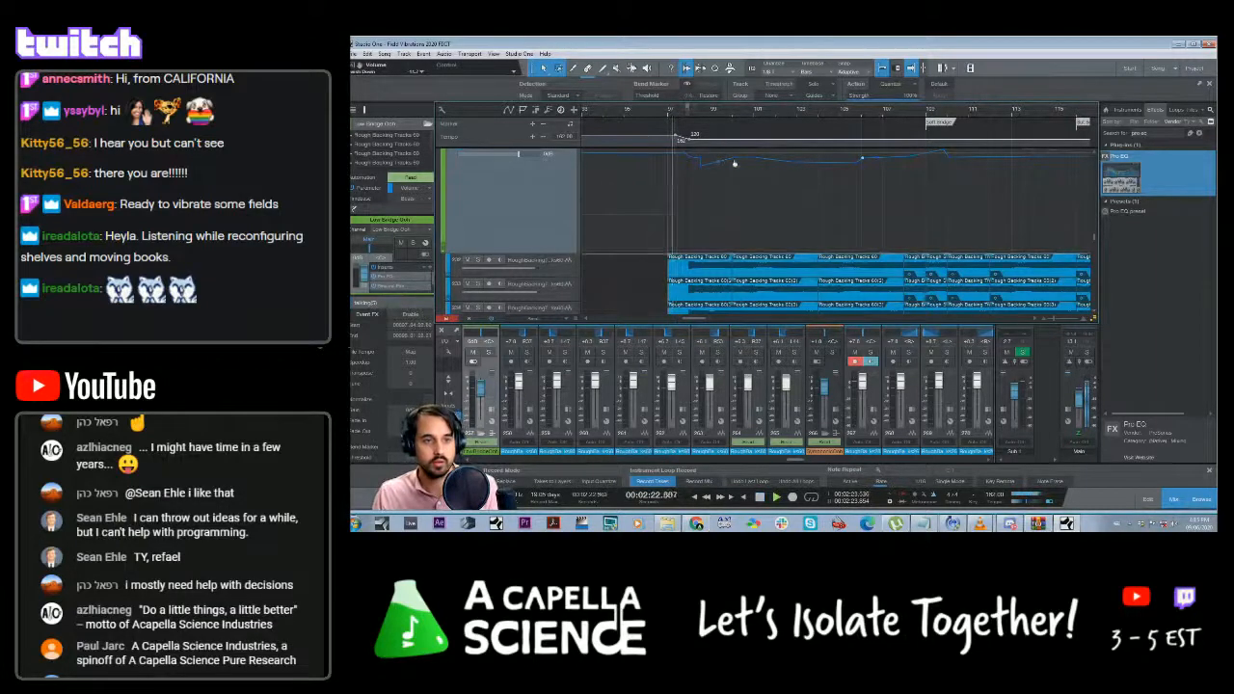
click(663, 116)
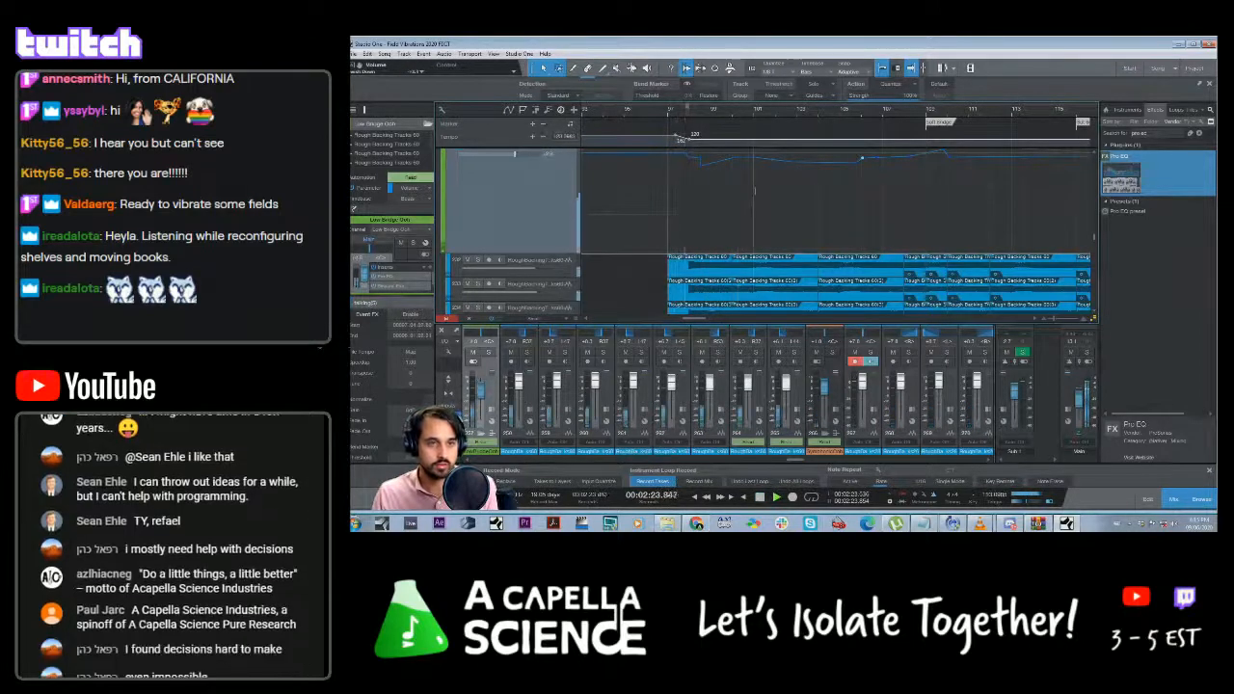
Move the swish hit slightly later on both Swish tracks, just before the 120 tempo change
scroll(736, 228, down, 3)
scroll(736, 228, down, 5)
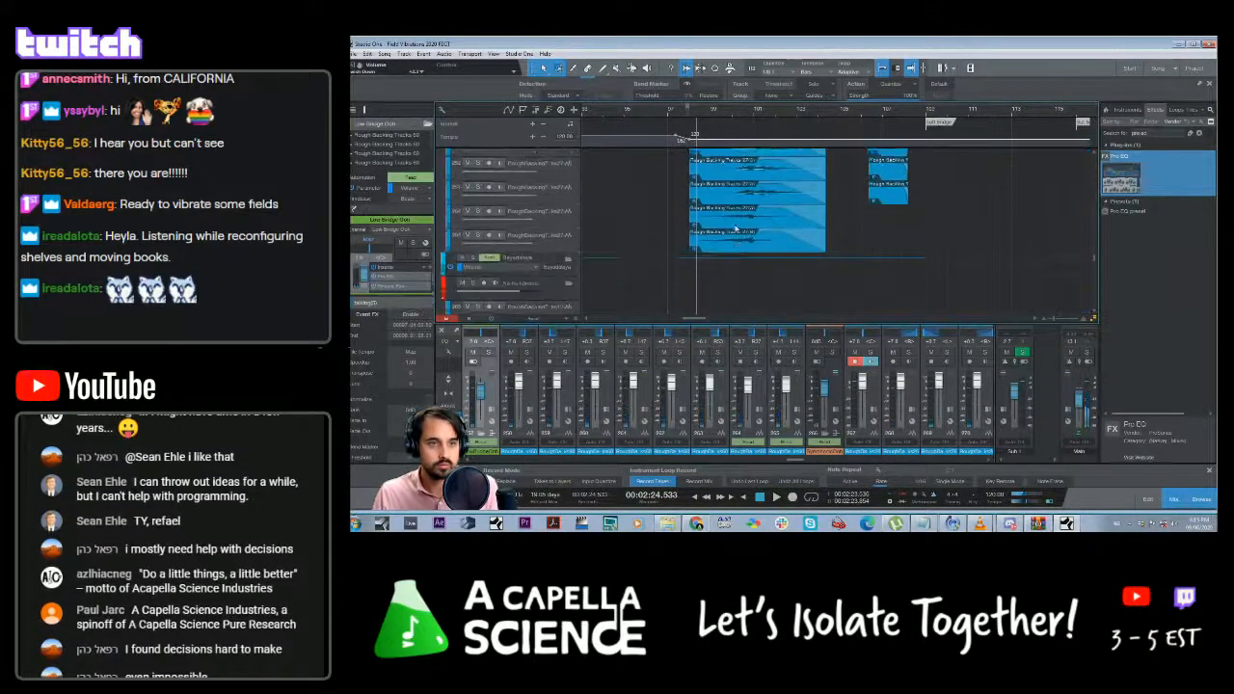
scroll(737, 229, down, 8)
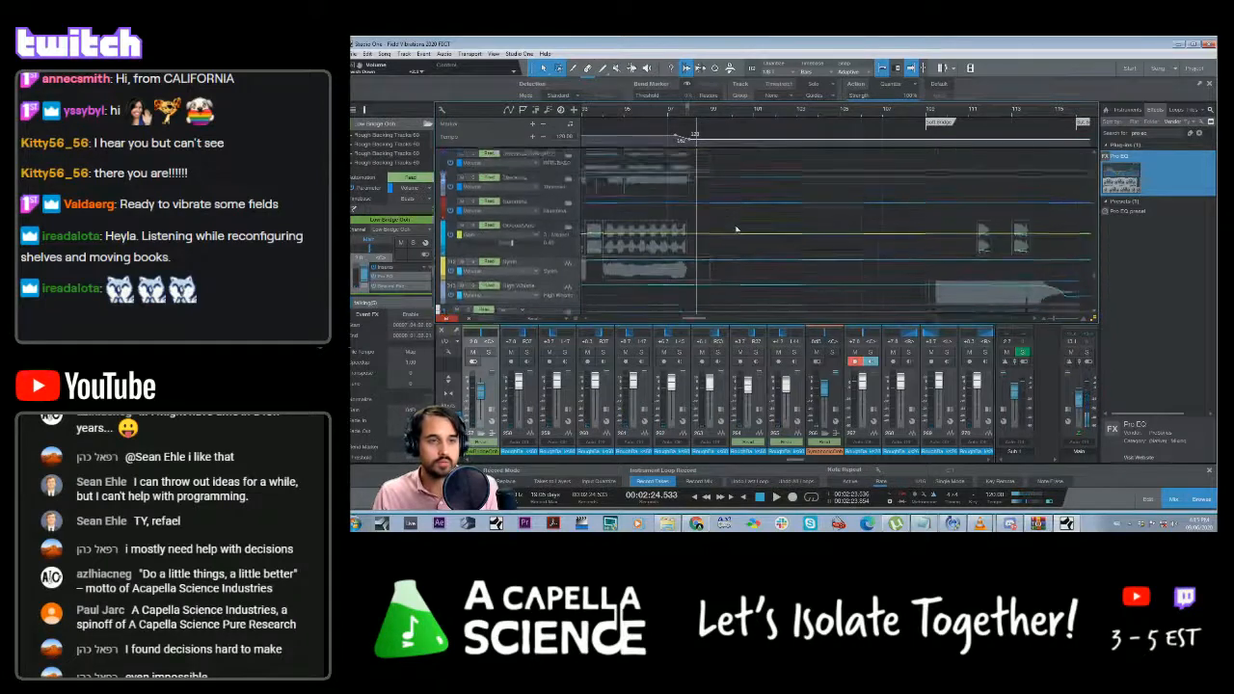
scroll(737, 229, up, 3)
scroll(736, 230, down, 3)
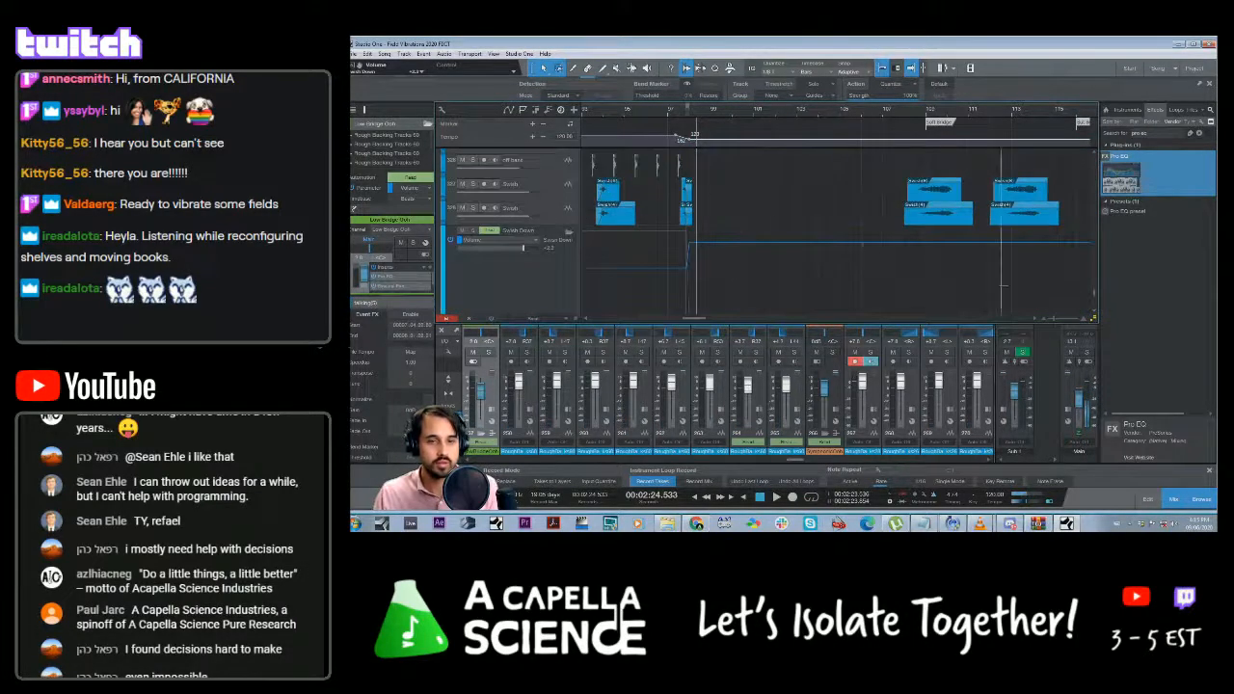
drag(1047, 317, 1062, 320)
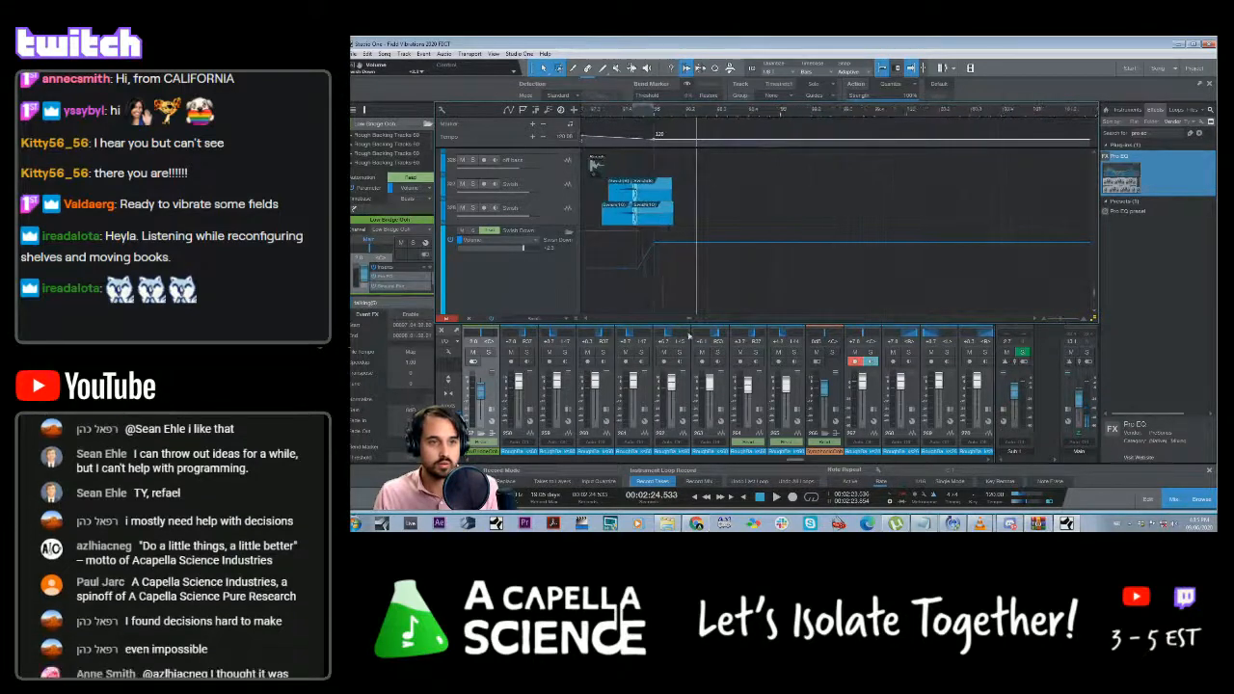
drag(678, 323, 688, 320)
scroll(754, 229, down, 3)
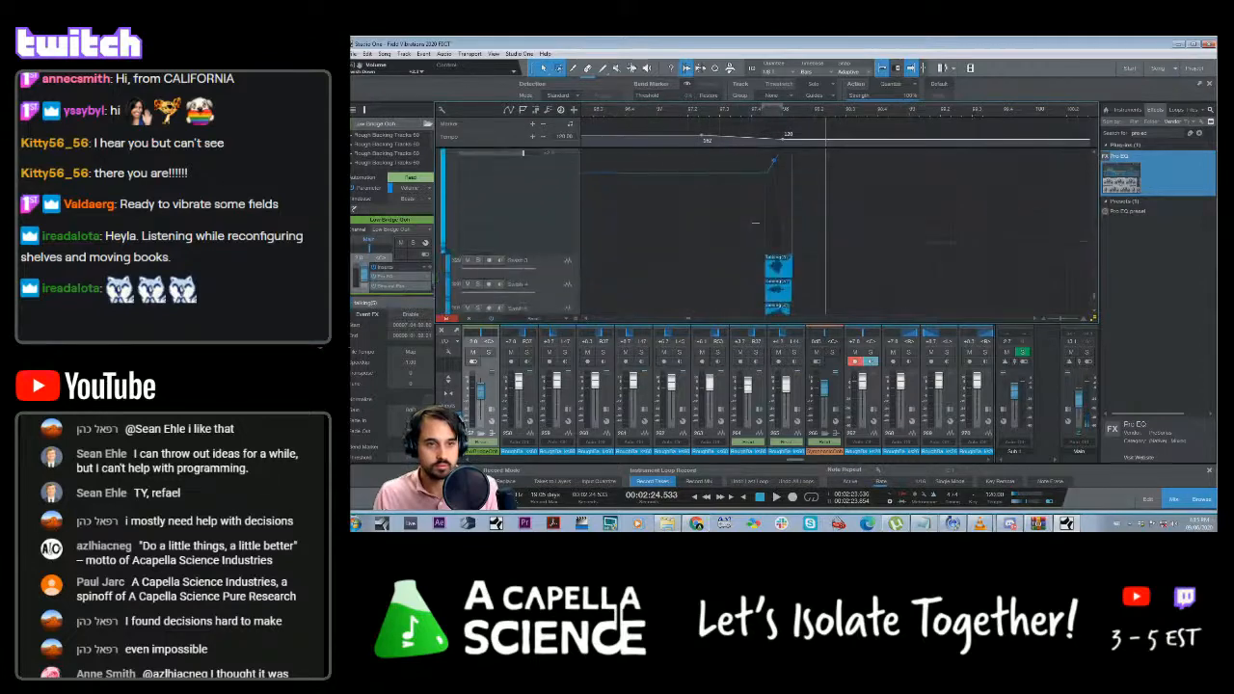
scroll(759, 224, up, 3)
click(763, 179)
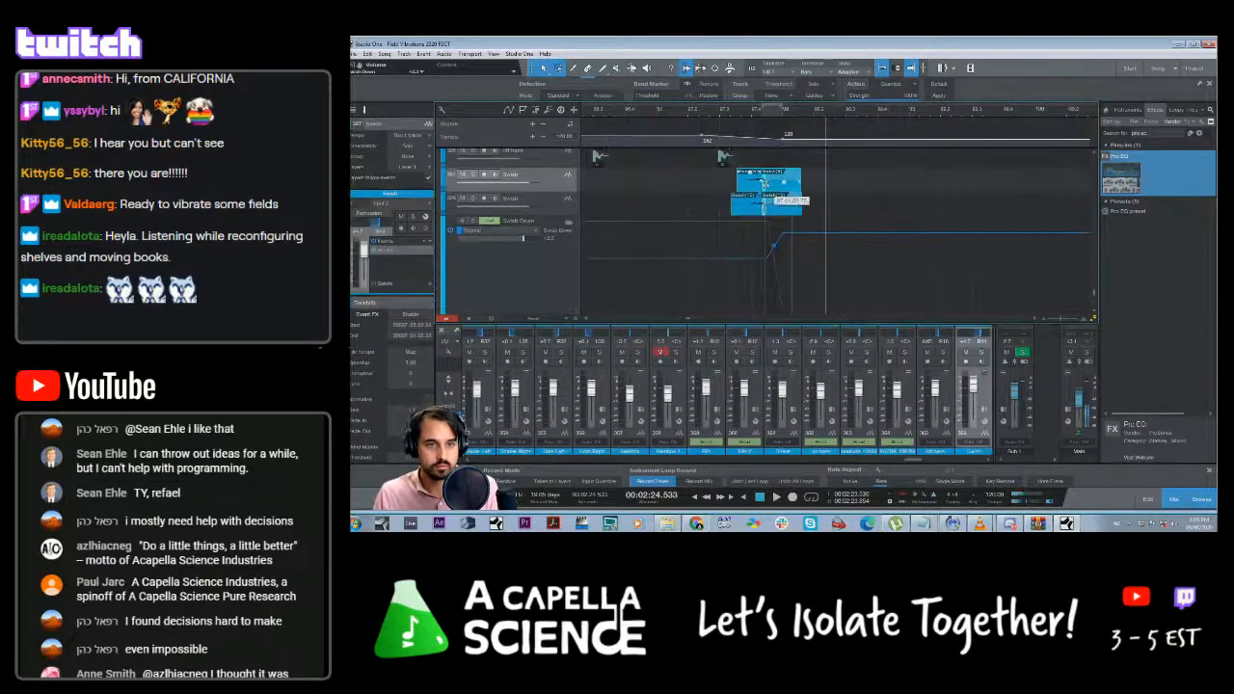
click(772, 212)
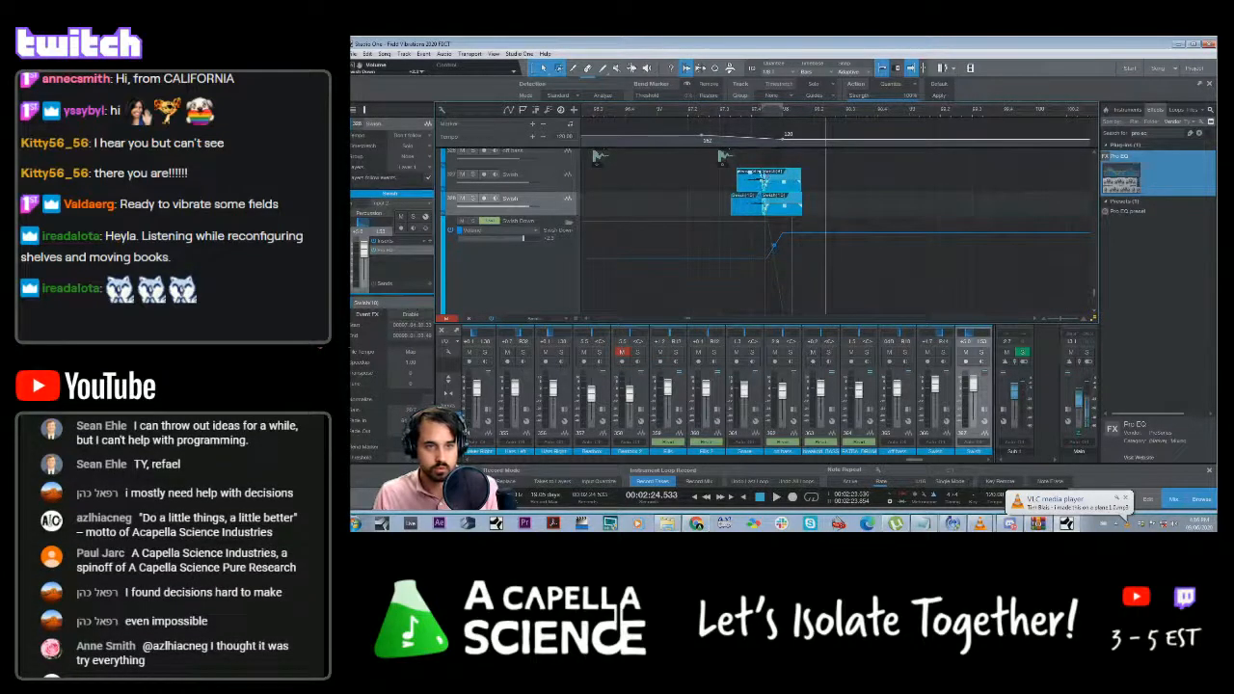
key(e)
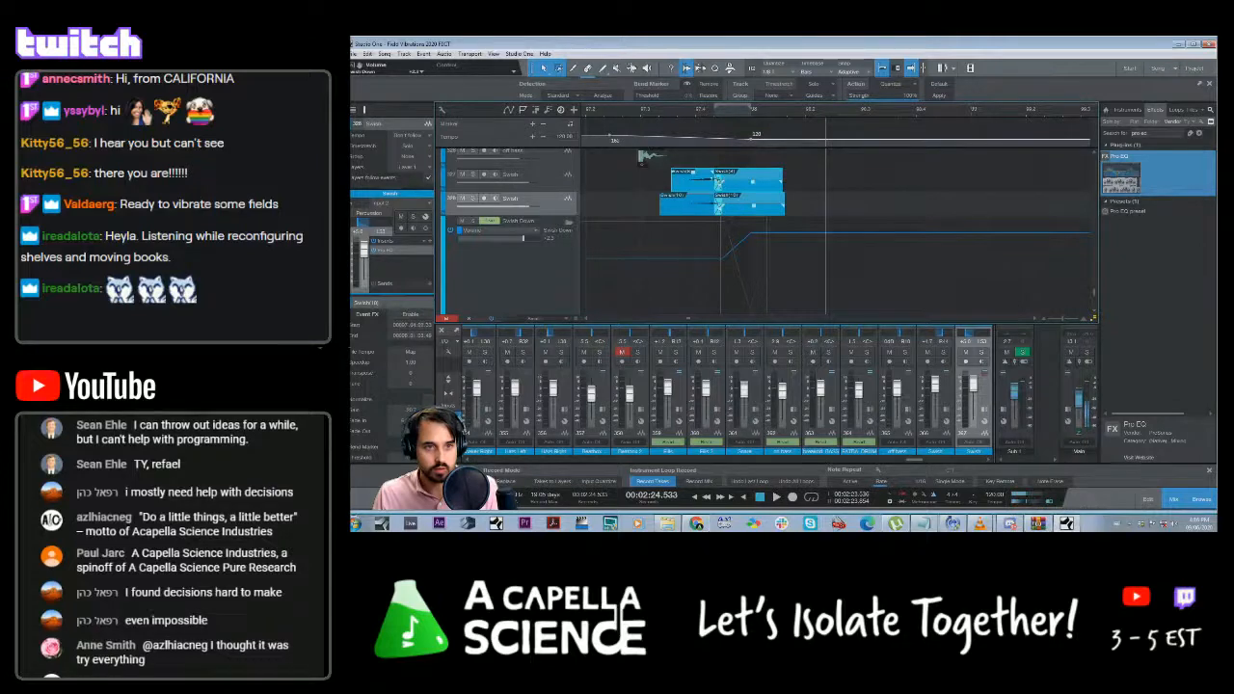
drag(715, 181, 730, 182)
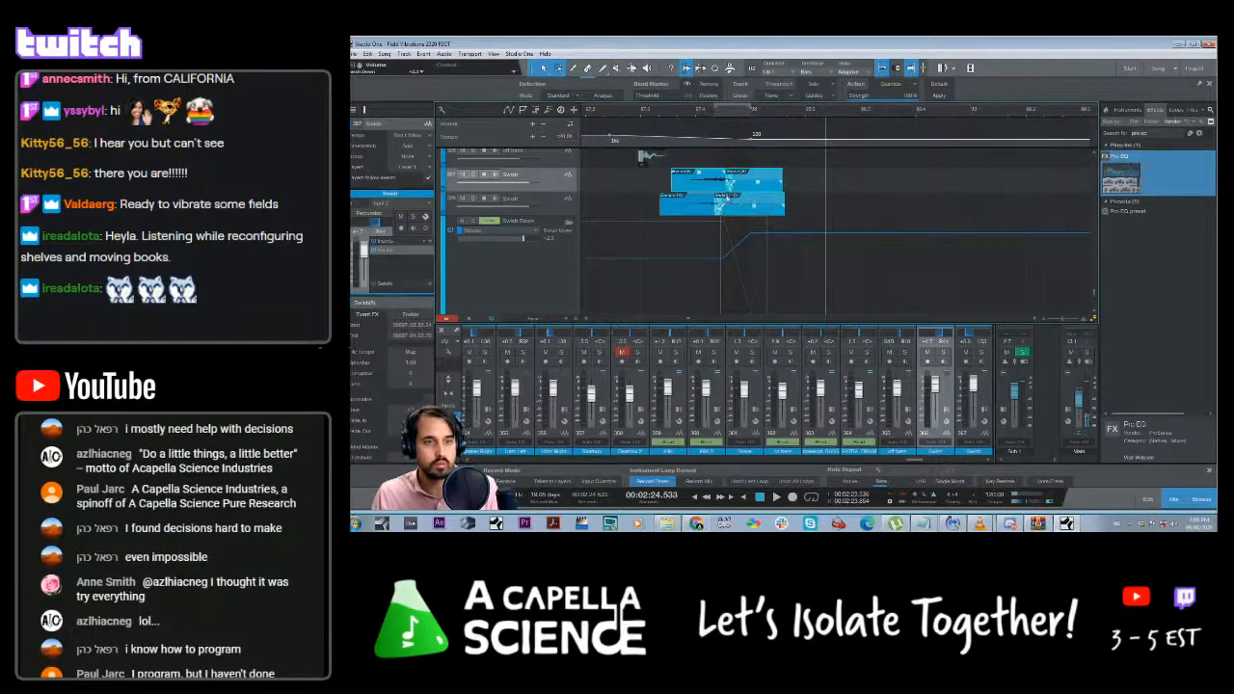
click(719, 207)
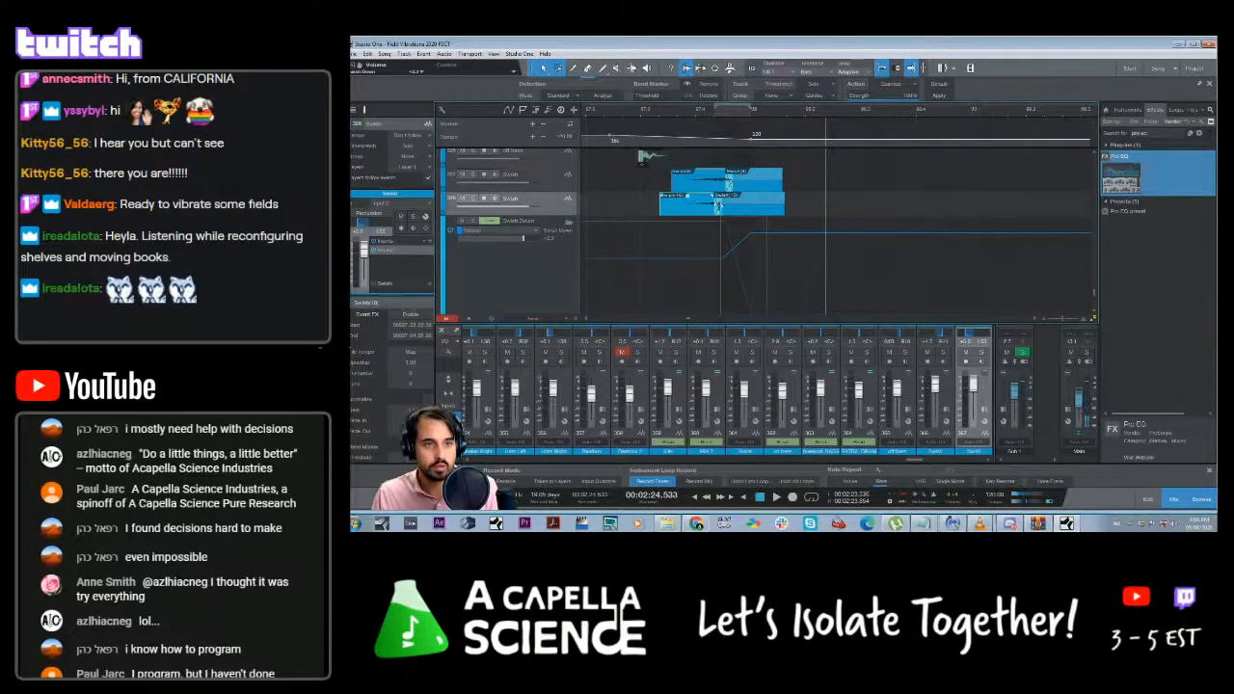
mouse_move(718, 205)
mouse_down()
mouse_move(737, 205)
mouse_move(723, 210)
mouse_up()
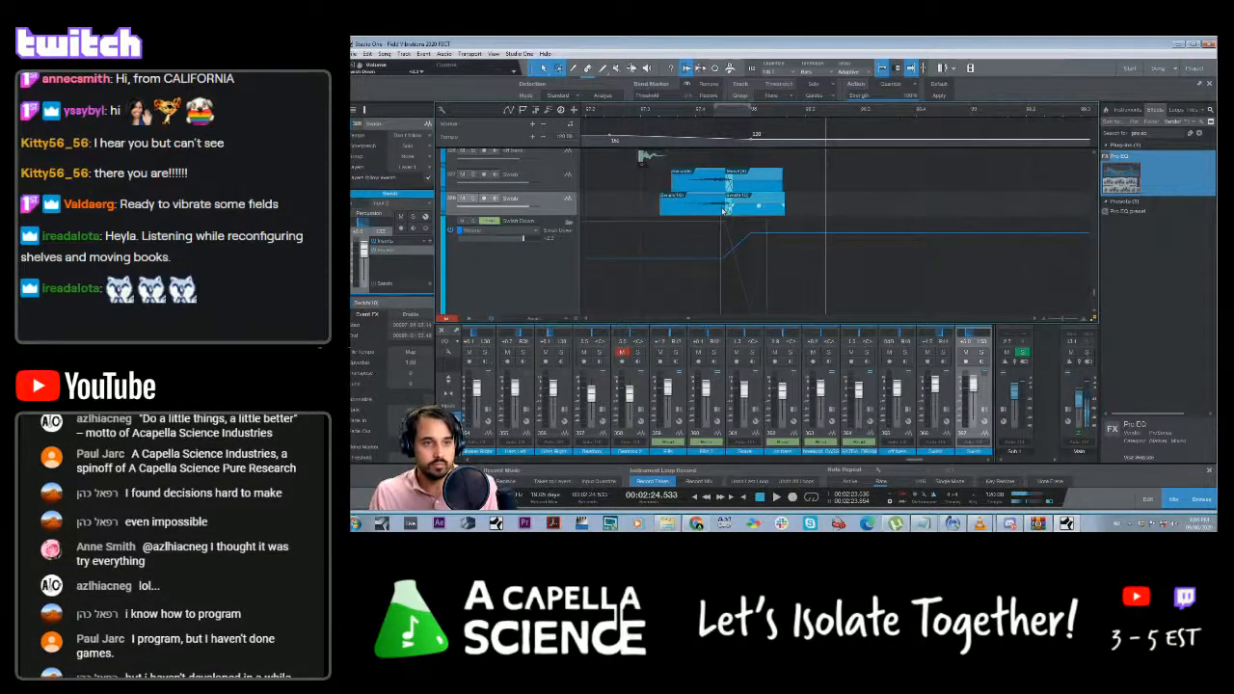
Play through the bridge to check the transition with the shifted swishes
key(space)
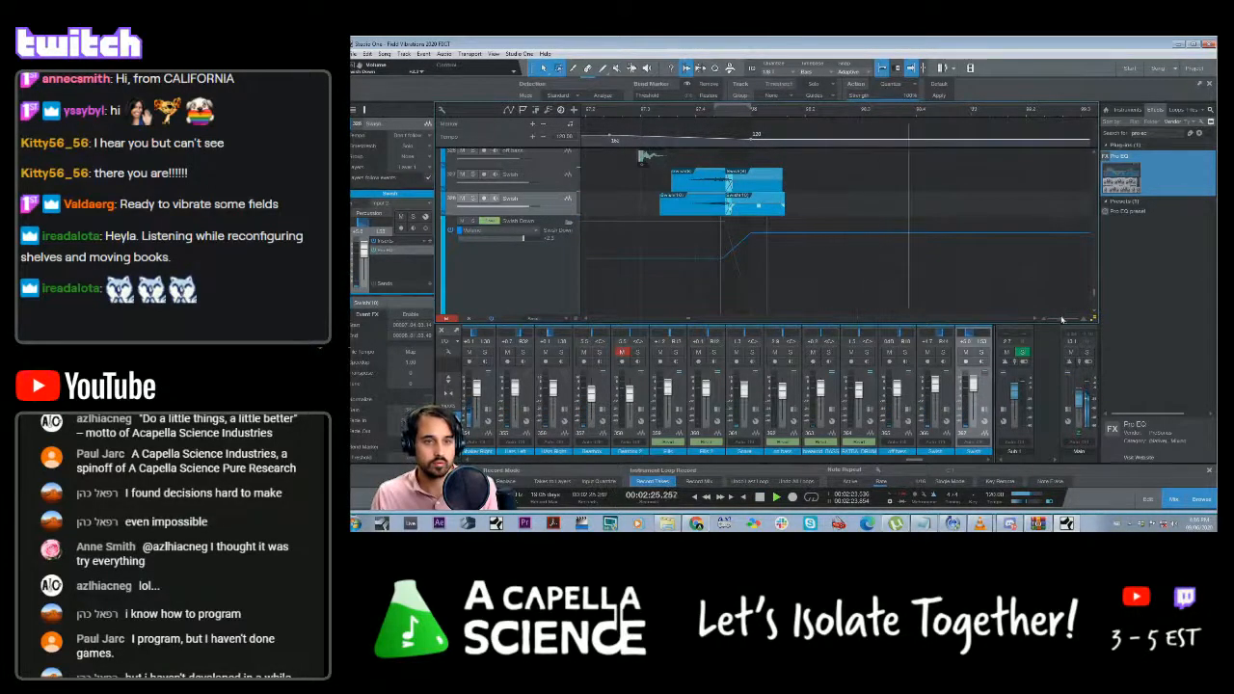
drag(1062, 318, 1058, 319)
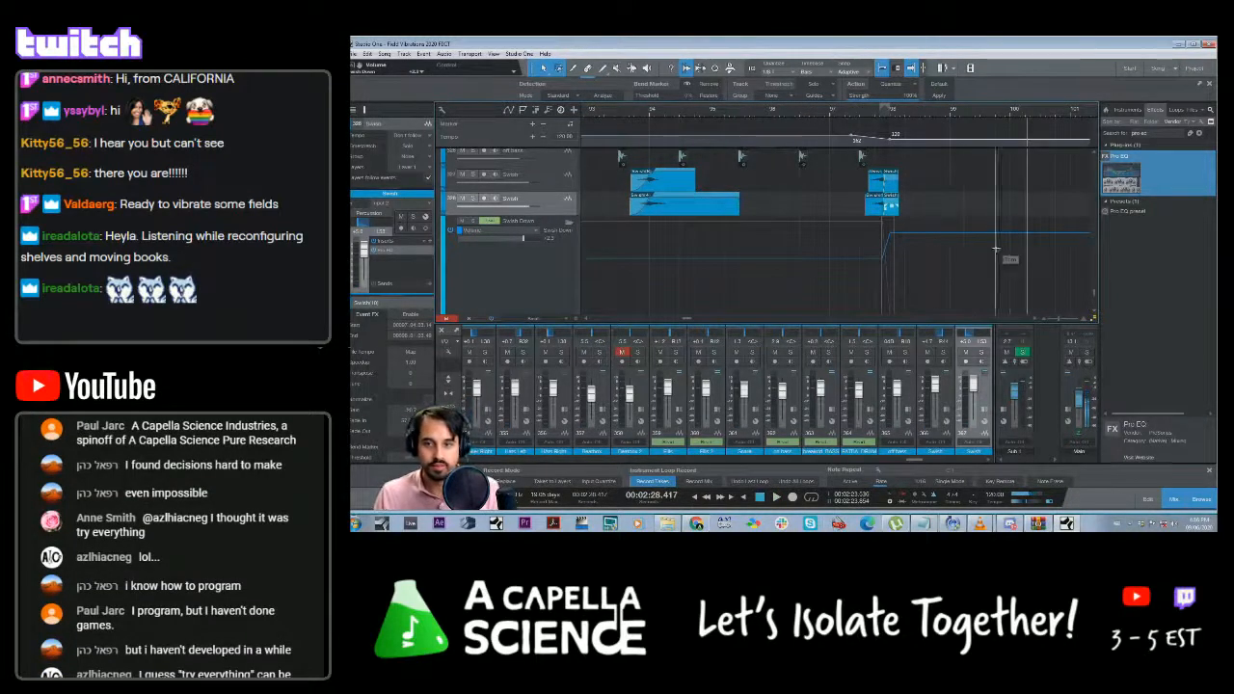
drag(1058, 320, 1052, 319)
click(711, 110)
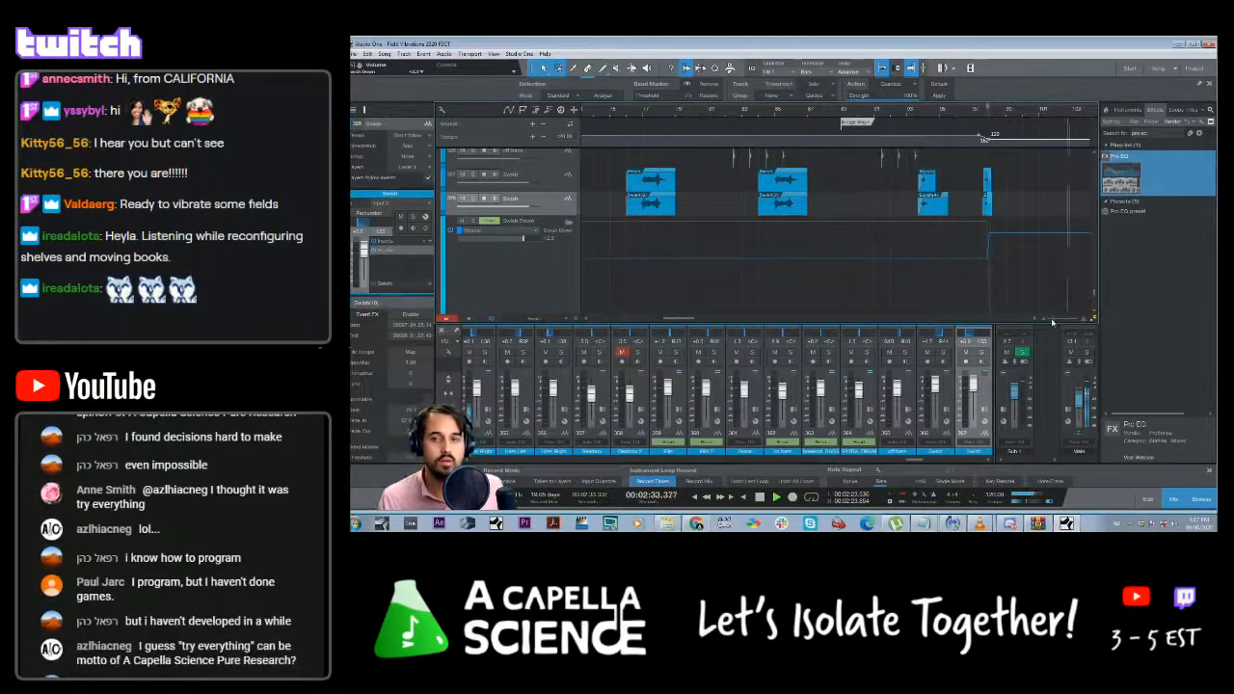
drag(683, 320, 699, 321)
scroll(867, 241, down, 3)
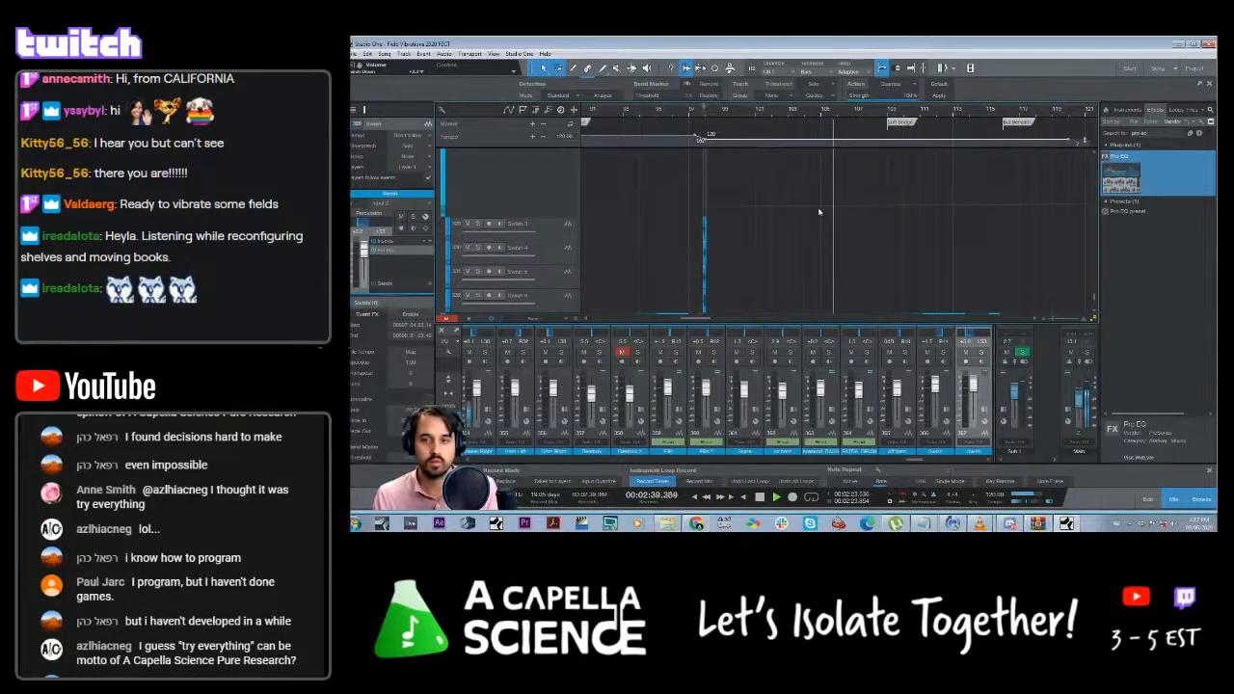
scroll(818, 212, down, 2)
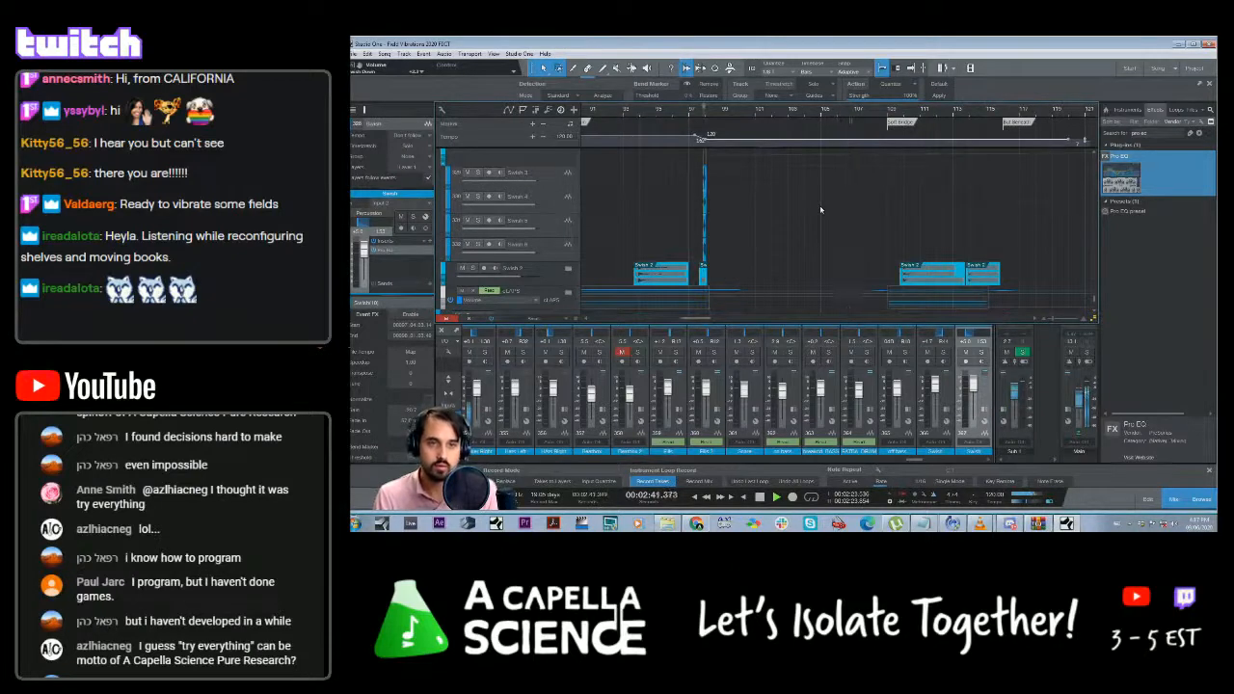
scroll(825, 207, down, 3)
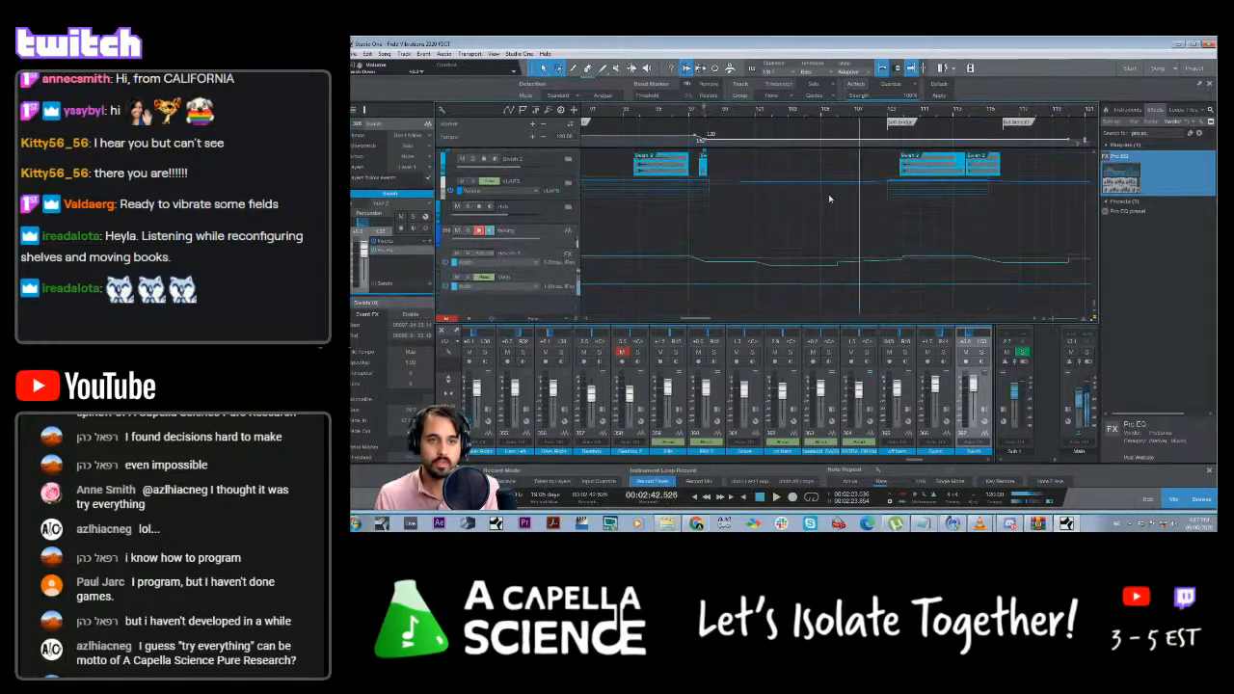
Look over the percussion and swish tracks around the bridge and save the song
scroll(833, 209, up, 5)
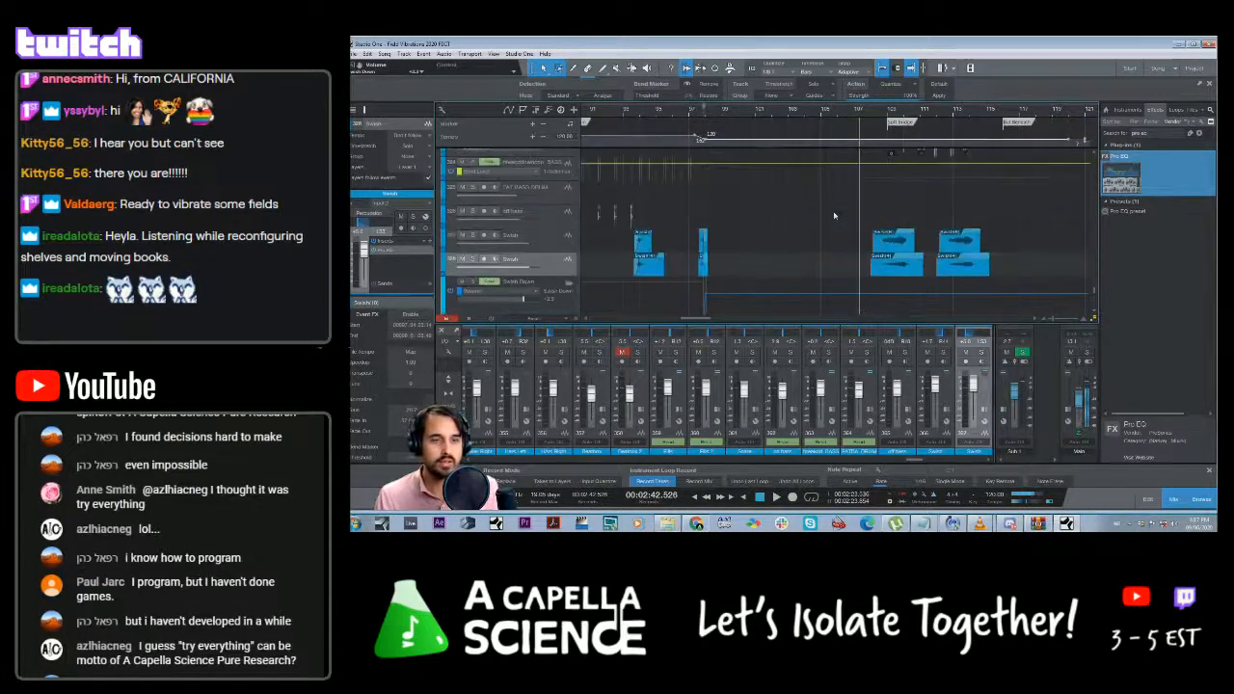
scroll(834, 216, down, 5)
scroll(835, 216, up, 8)
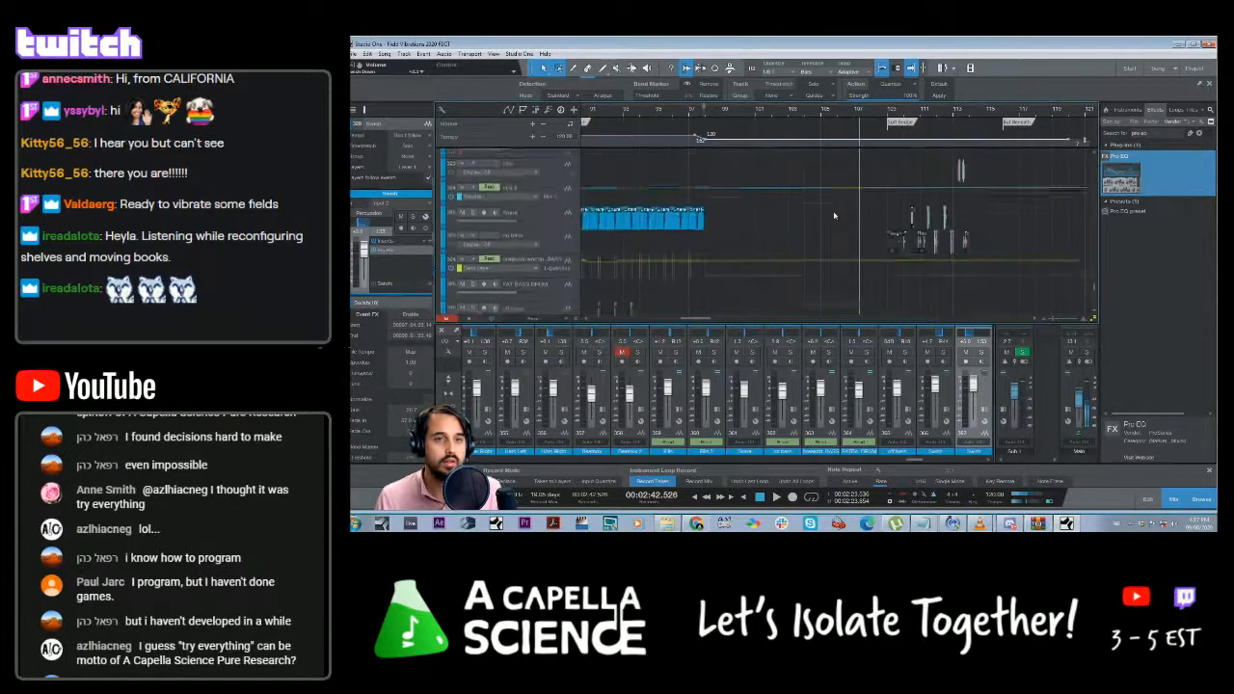
scroll(834, 216, down, 2)
scroll(835, 216, down, 3)
scroll(835, 215, up, 3)
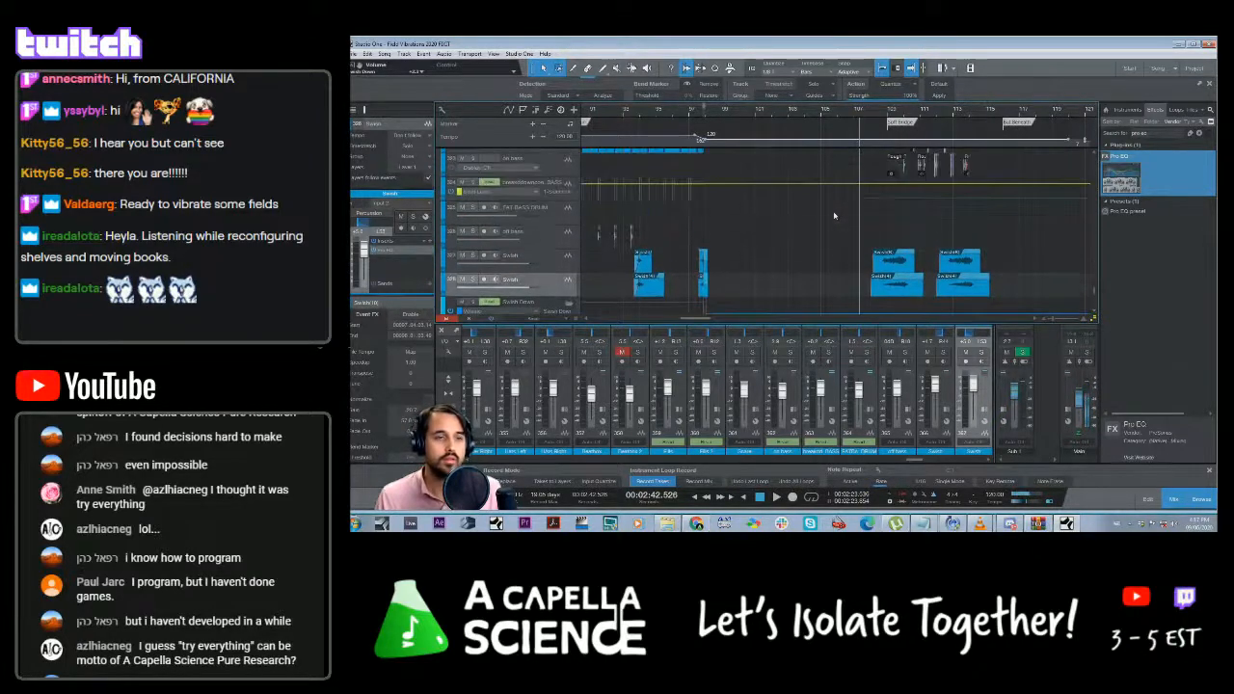
key(ctrl+s)
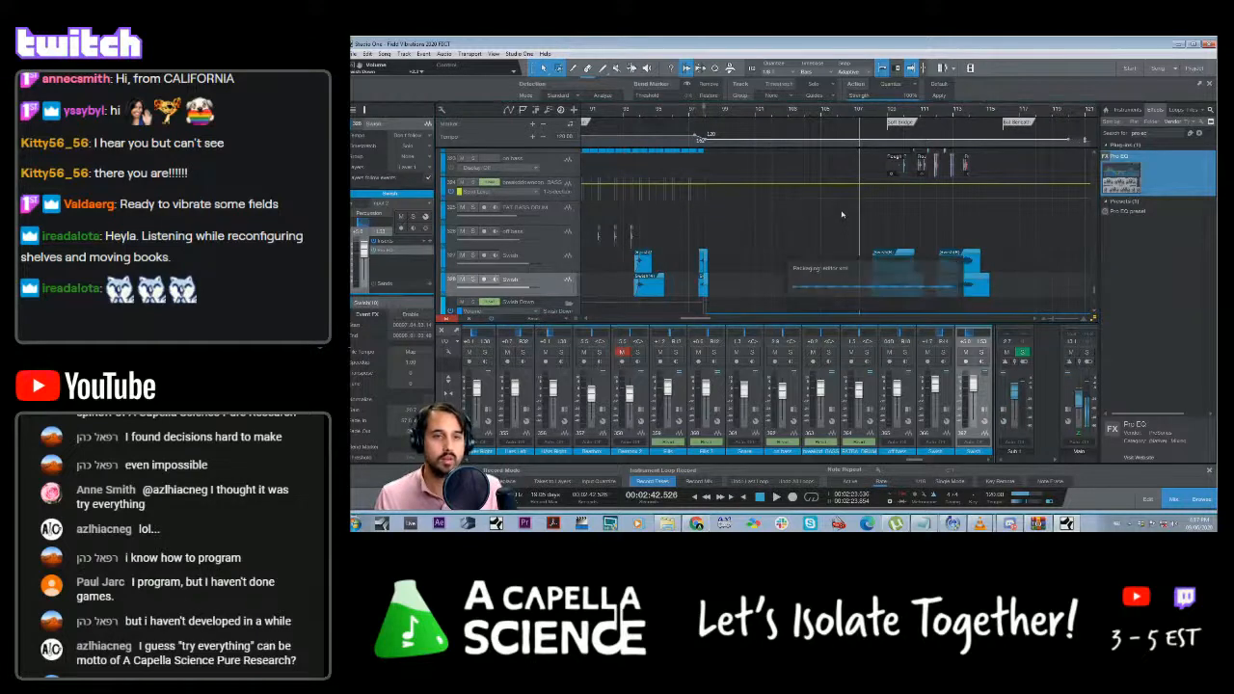
Go to the rough backing vocal tracks and replay the bridge passage leading up to the next marker
scroll(825, 226, up, 5)
scroll(826, 226, down, 11)
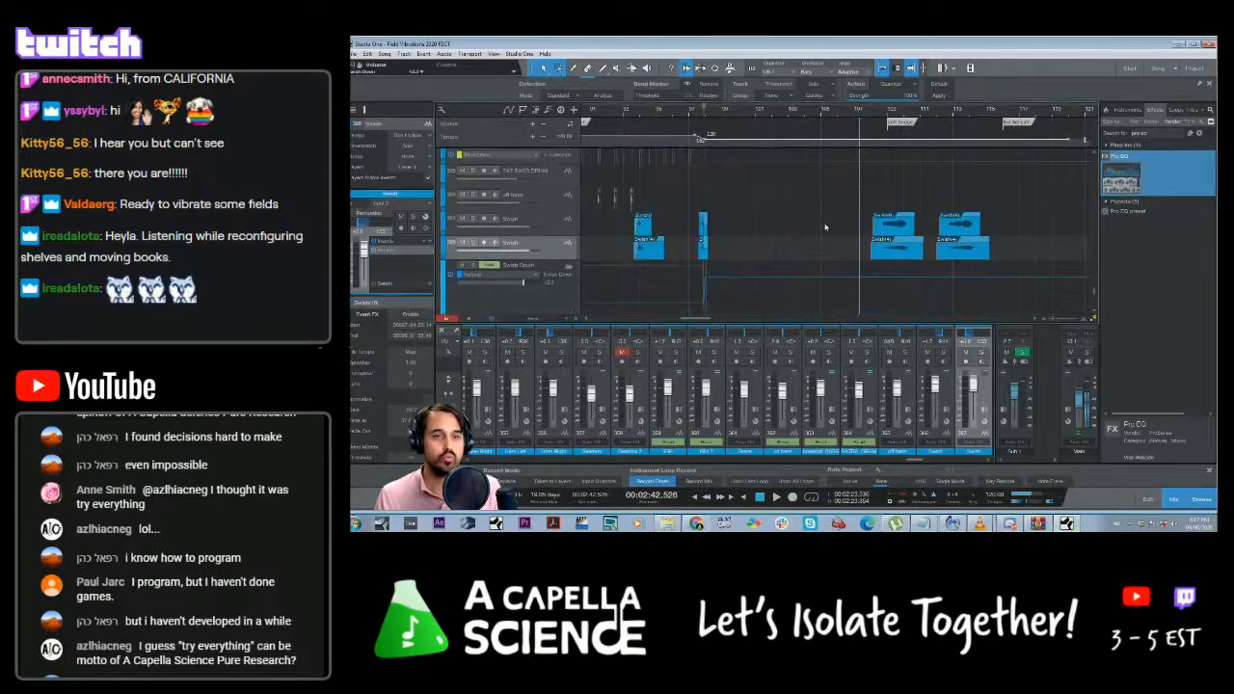
scroll(825, 227, down, 4)
scroll(825, 227, up, 11)
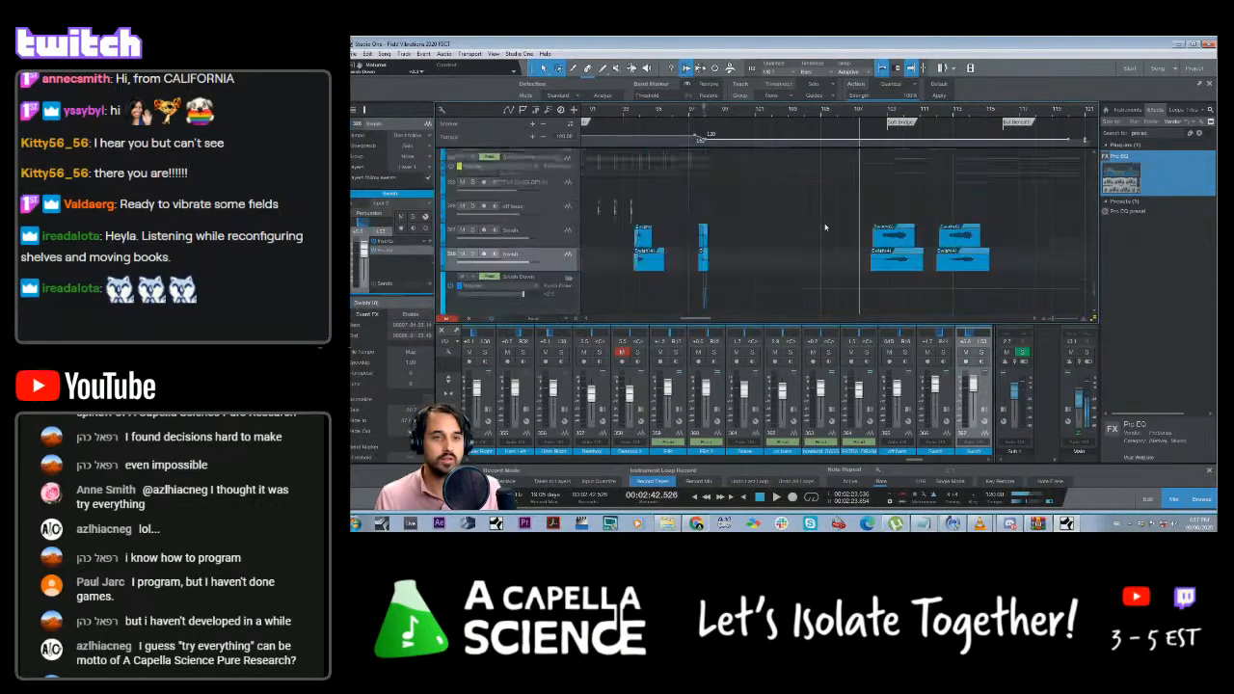
scroll(825, 228, up, 10)
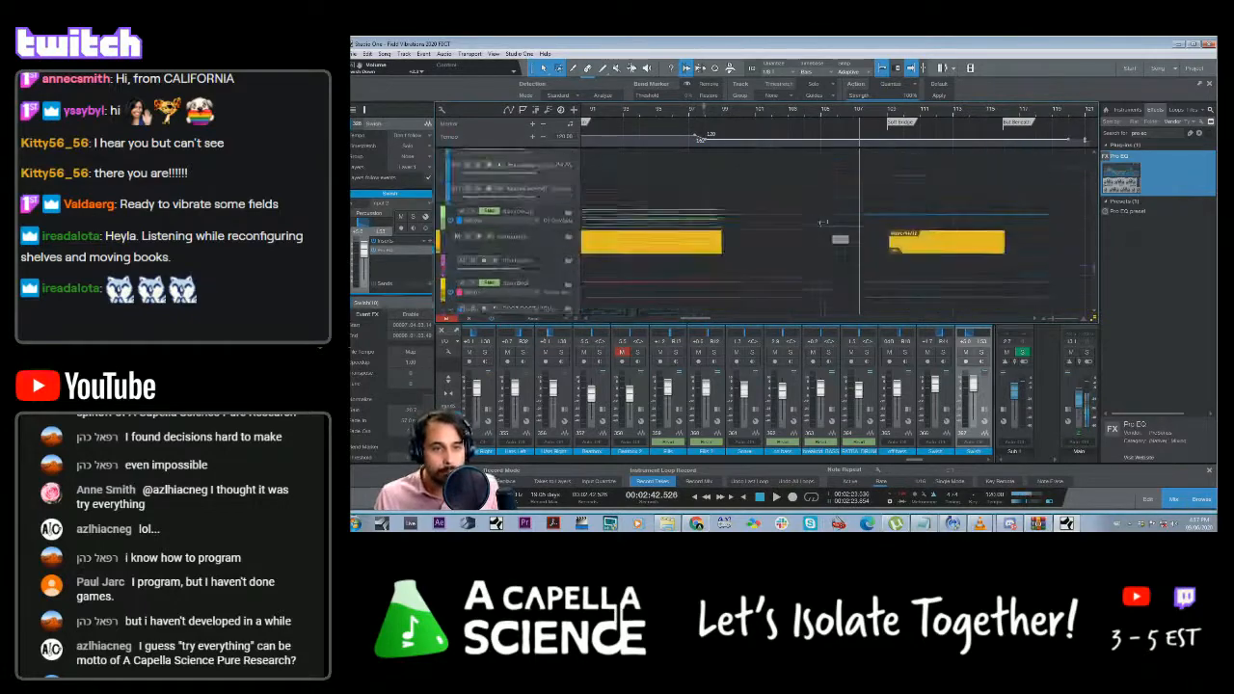
scroll(823, 223, up, 8)
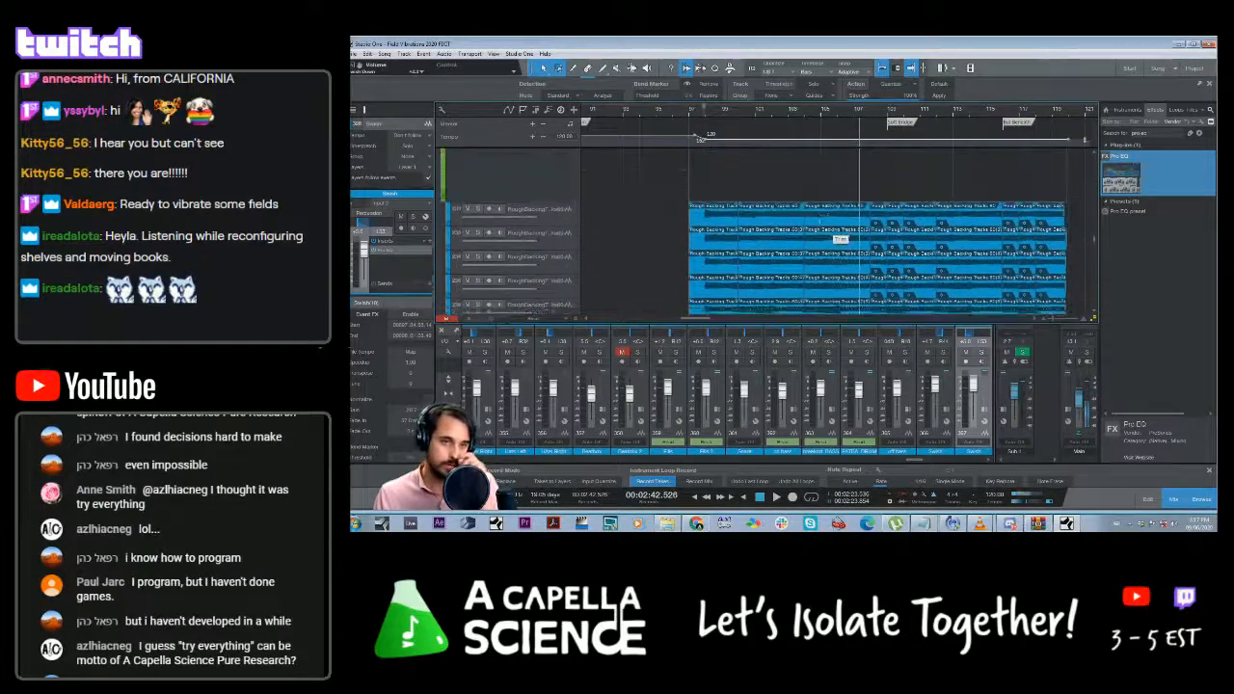
scroll(823, 223, down, 4)
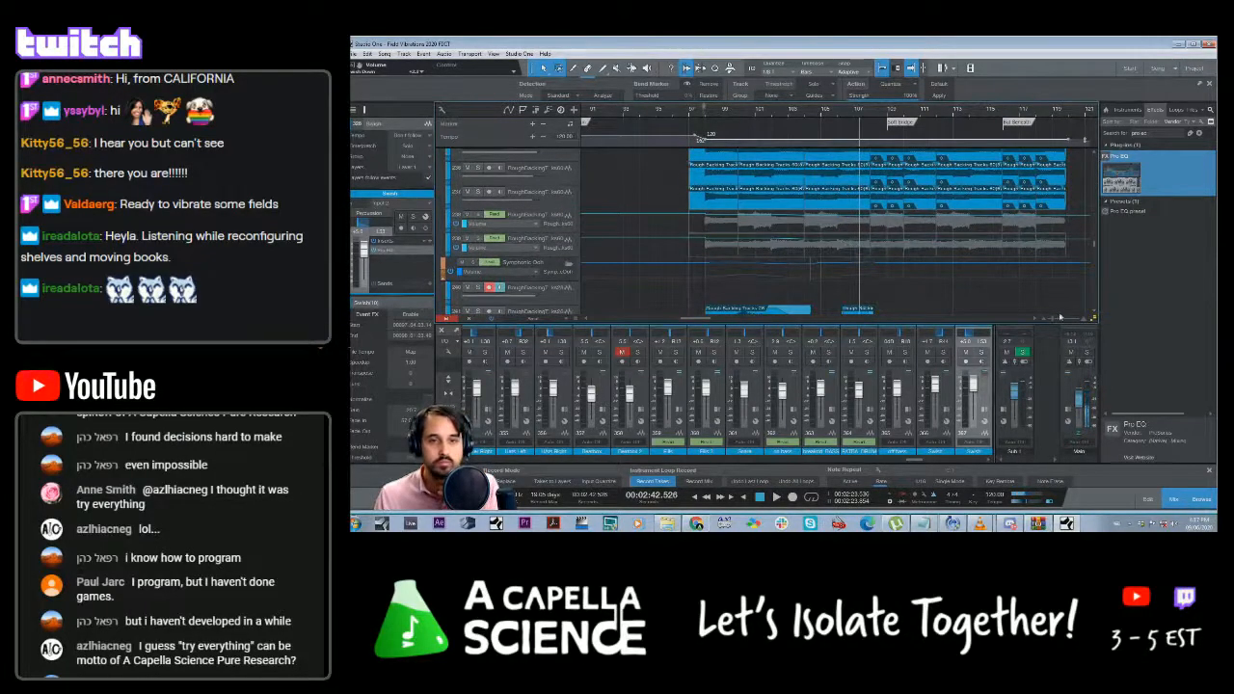
drag(1055, 321, 1057, 321)
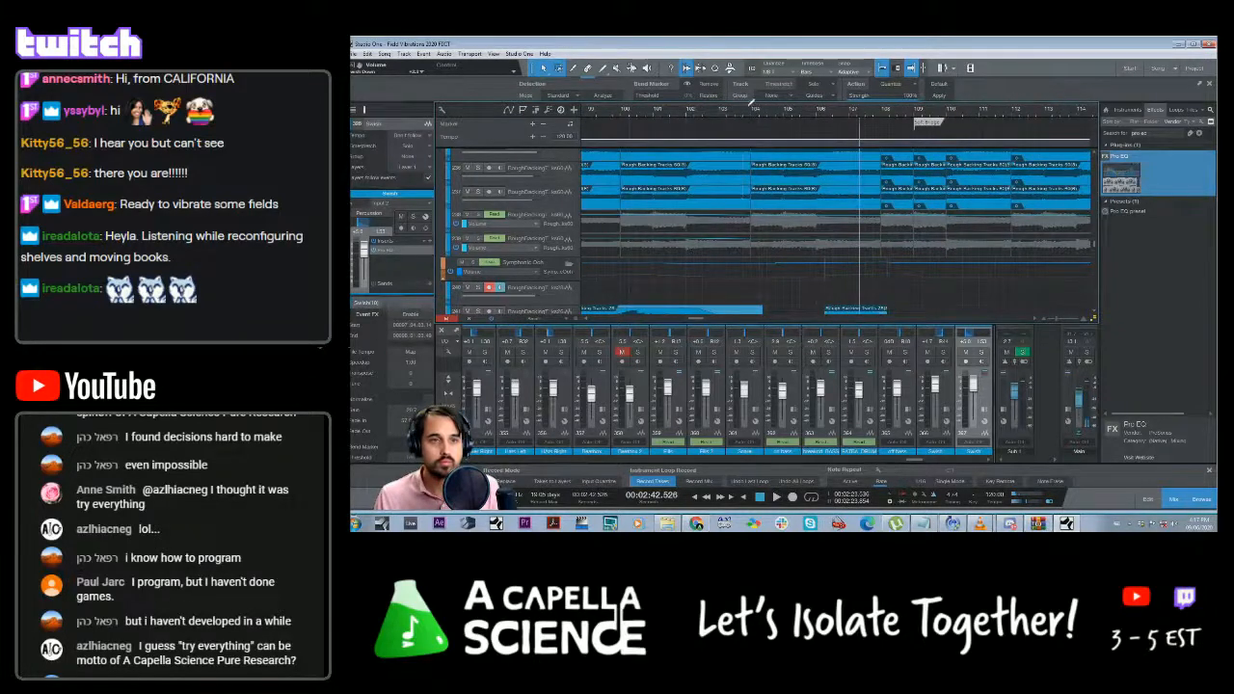
click(743, 110)
key(space)
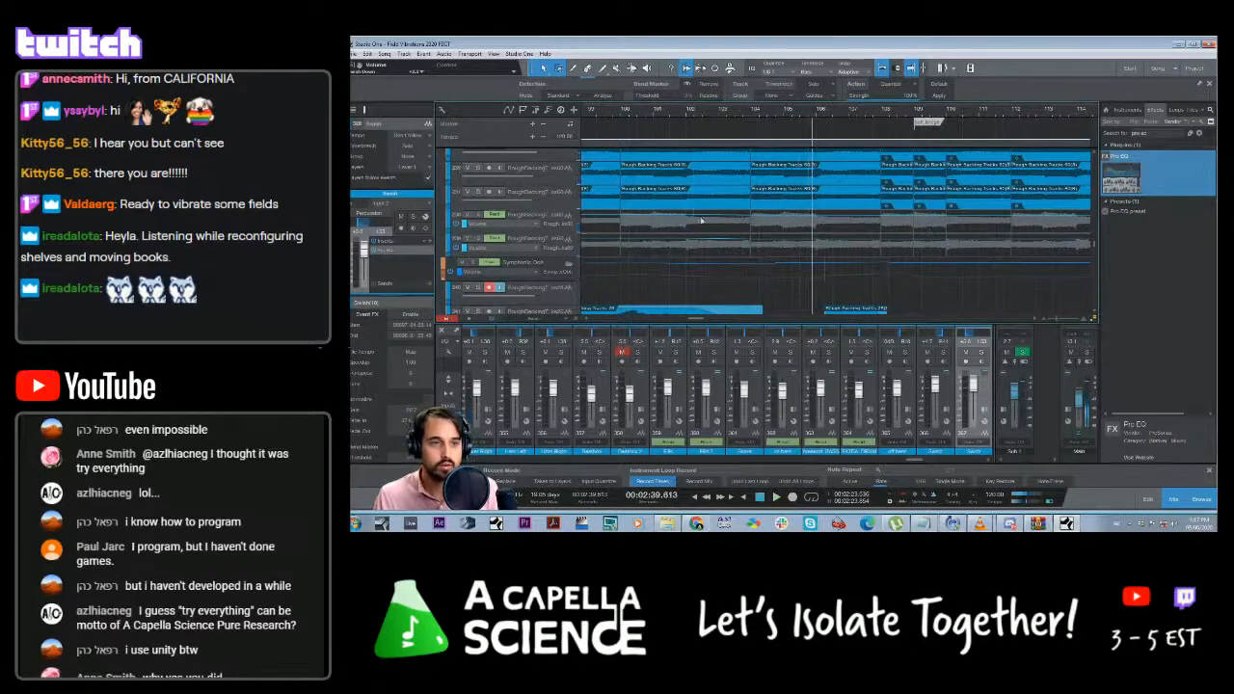
Raise the volume automation of the two enlarged rough backing tracks in the segment before the marker and play it back
scroll(734, 218, up, 5)
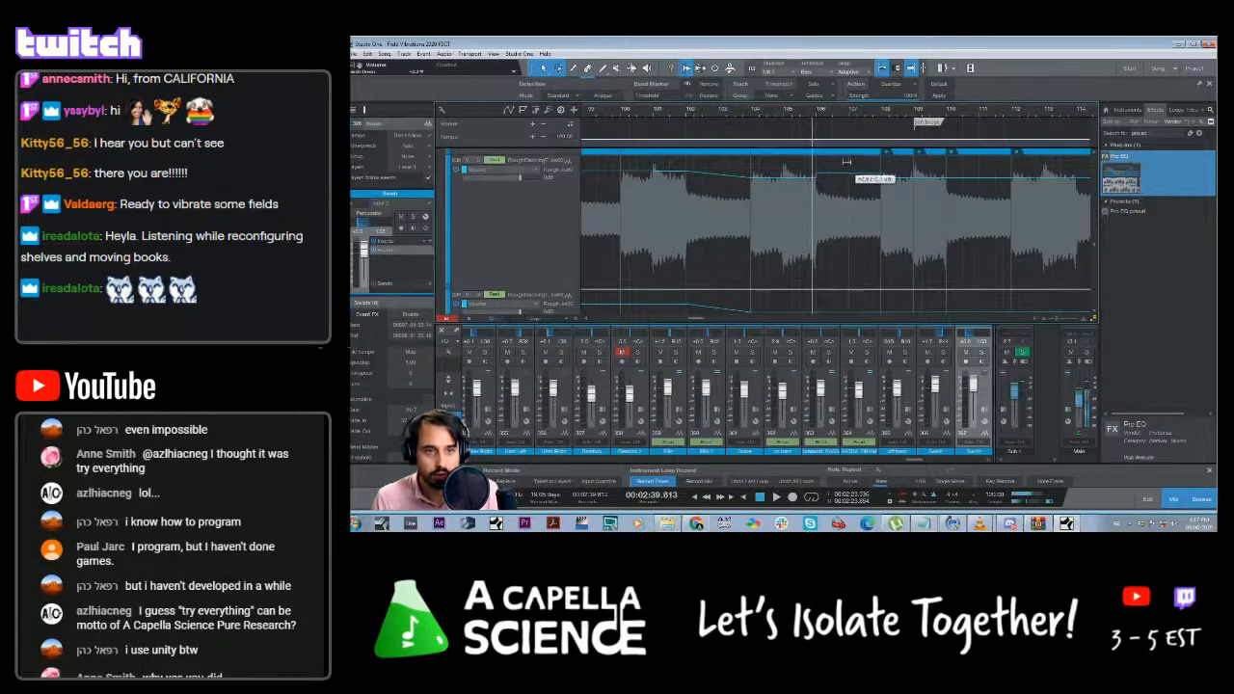
scroll(835, 274, down, 1)
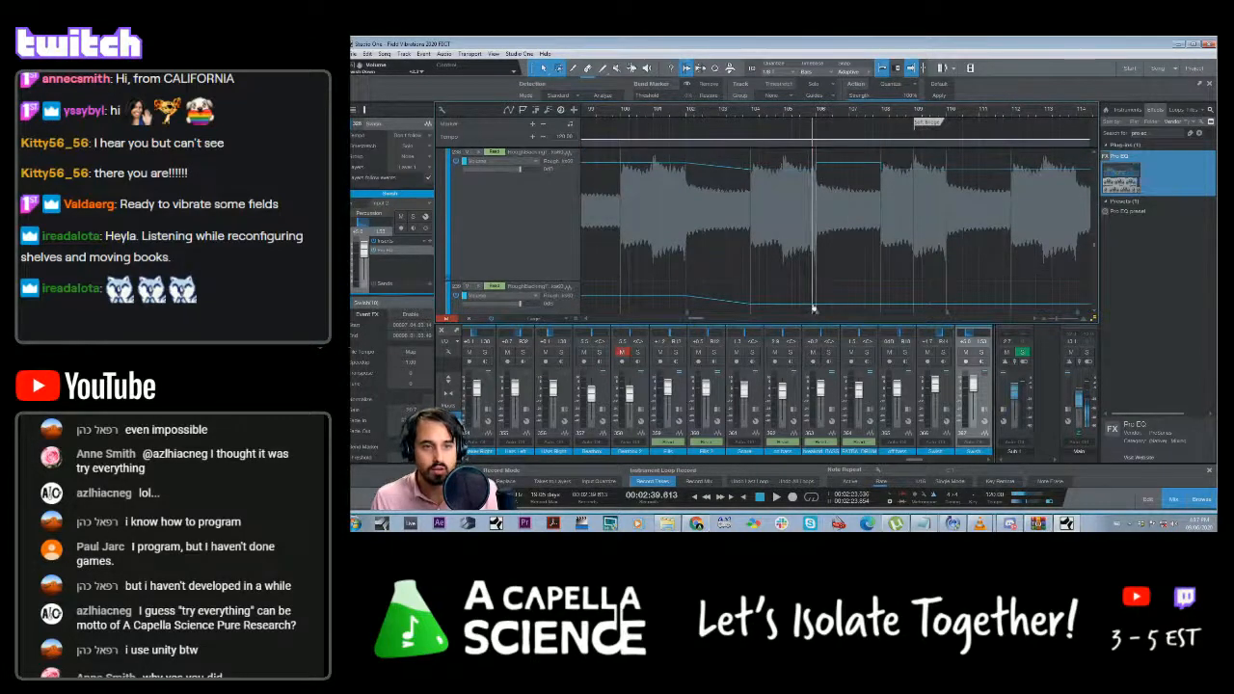
click(814, 306)
drag(848, 291, 848, 283)
key(space)
scroll(860, 251, up, 4)
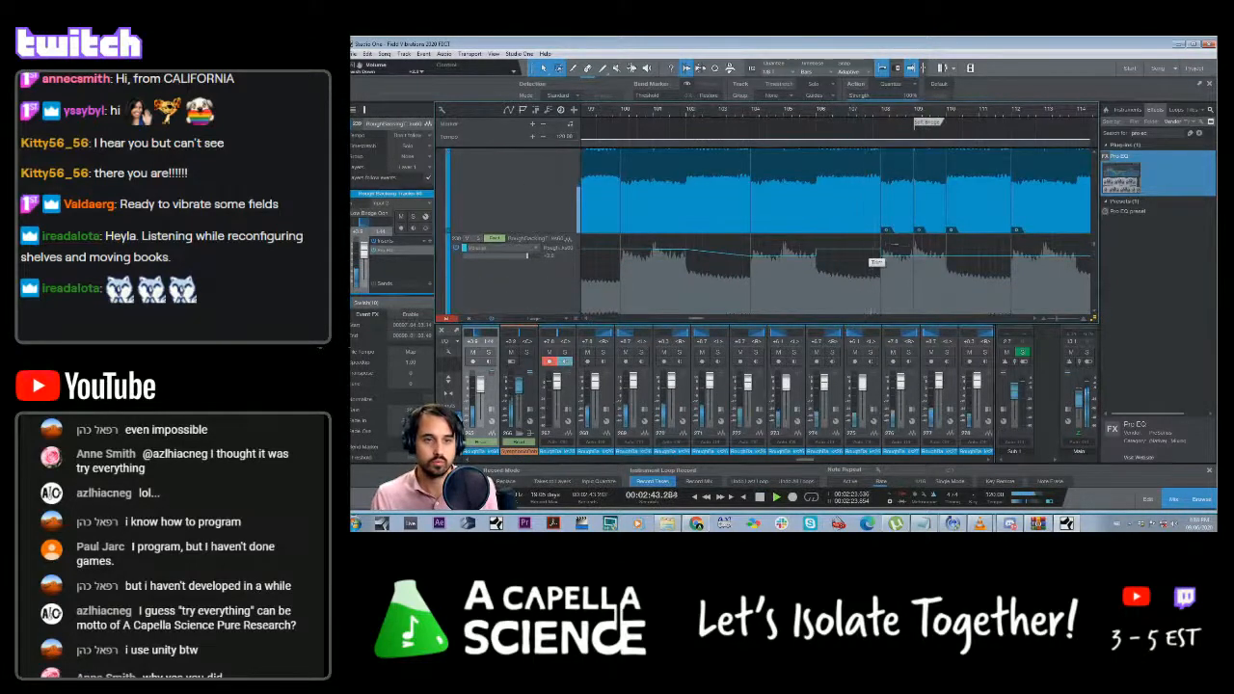
Add volume points just after the marker on both rough backing tracks, raise the segment across it, and lift the preceding segment slightly more
click(949, 261)
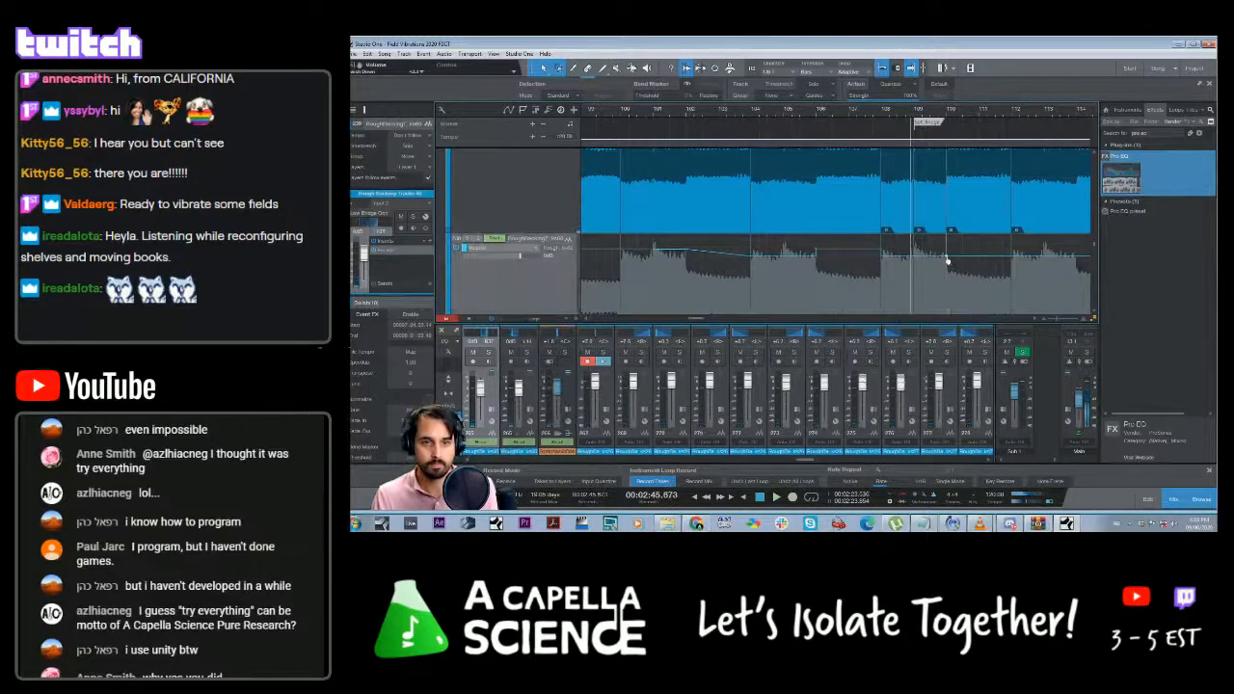
scroll(948, 262, down, 3)
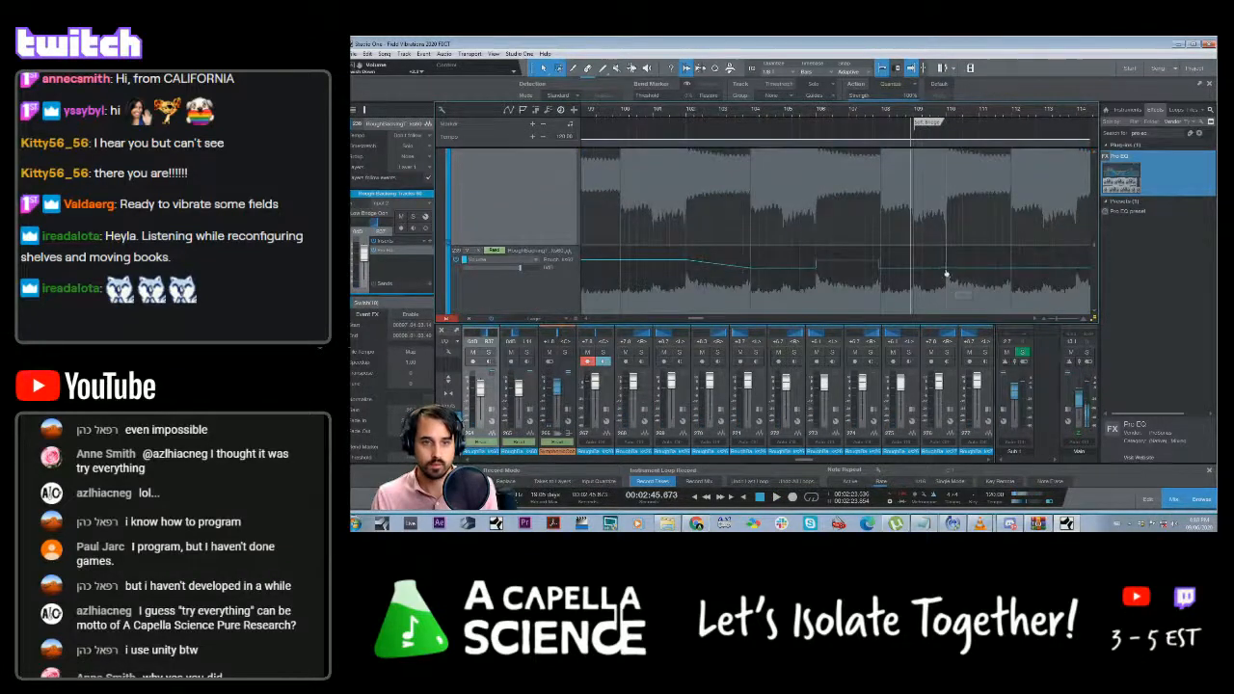
click(947, 269)
drag(919, 268, 920, 253)
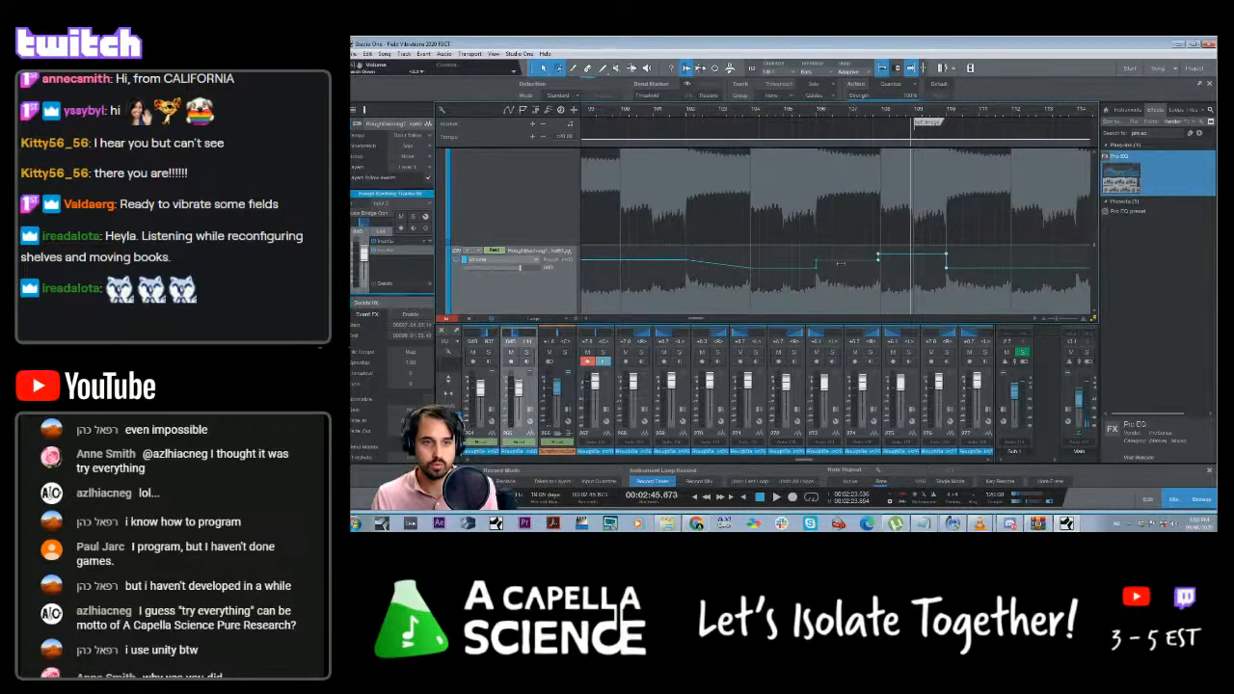
drag(842, 254, 842, 250)
scroll(839, 231, up, 3)
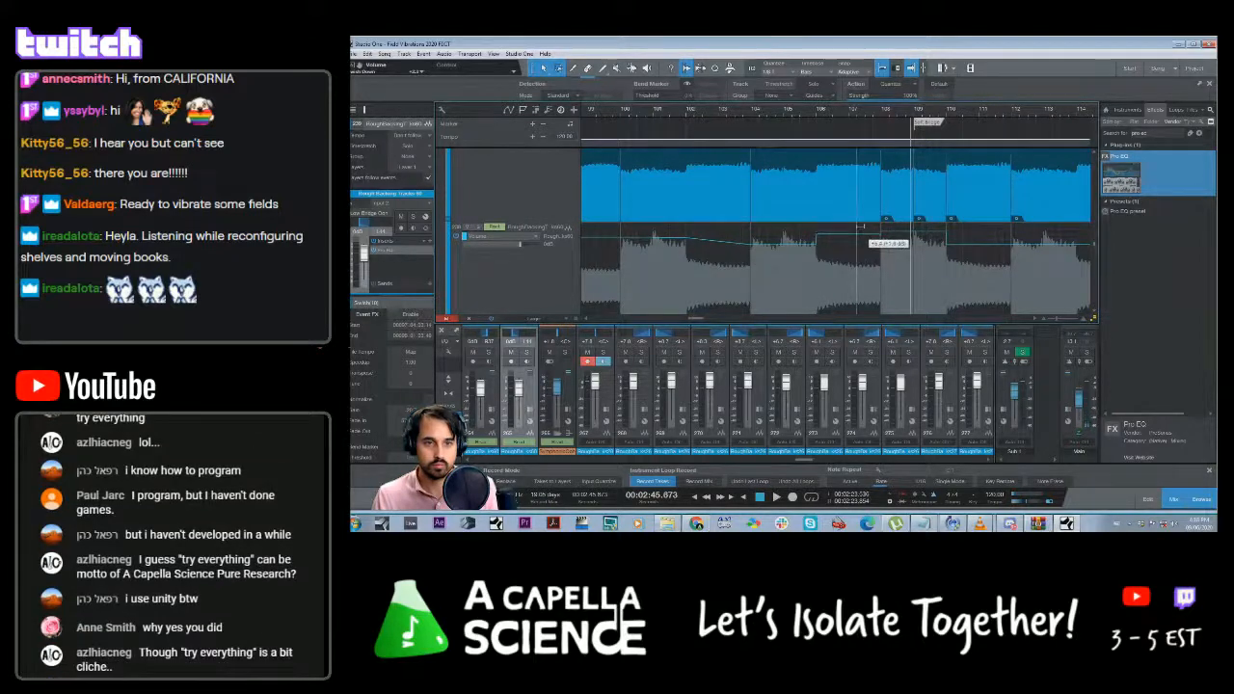
Replay the passage leading up to the marker, slightly lower the volume segment across it on both rough backing tracks, and save the song
click(756, 115)
key(space)
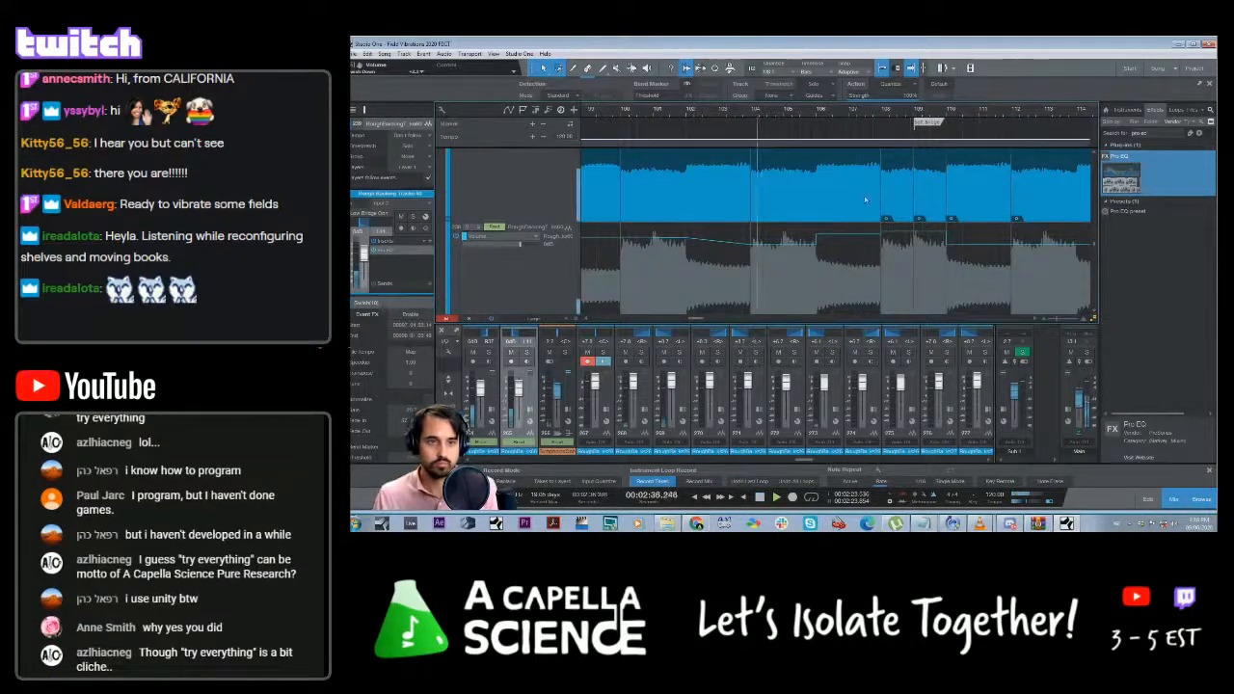
click(816, 249)
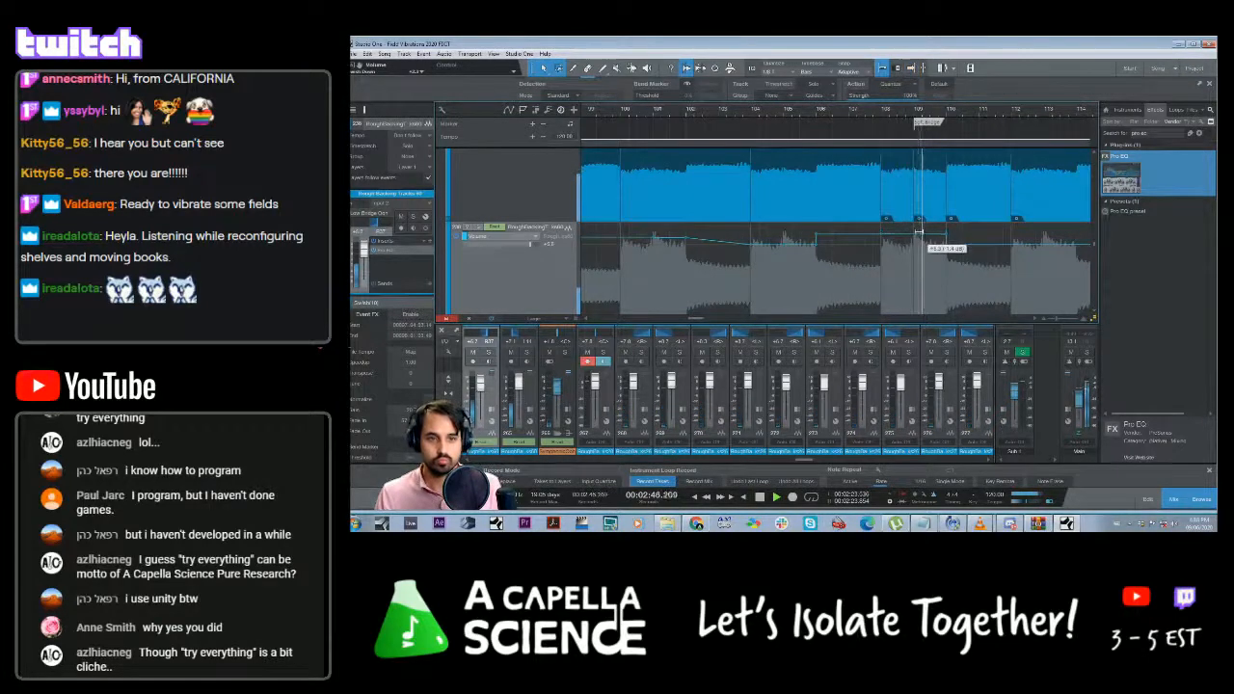
key(space)
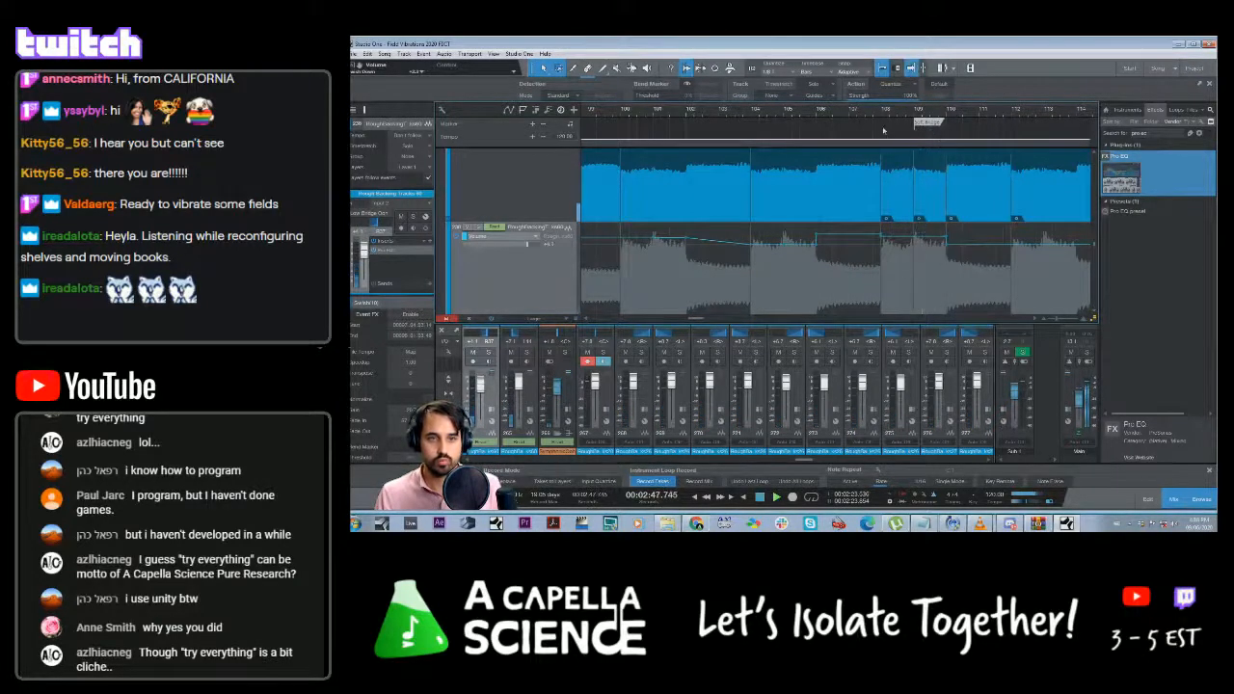
scroll(920, 185, down, 3)
scroll(920, 189, up, 1)
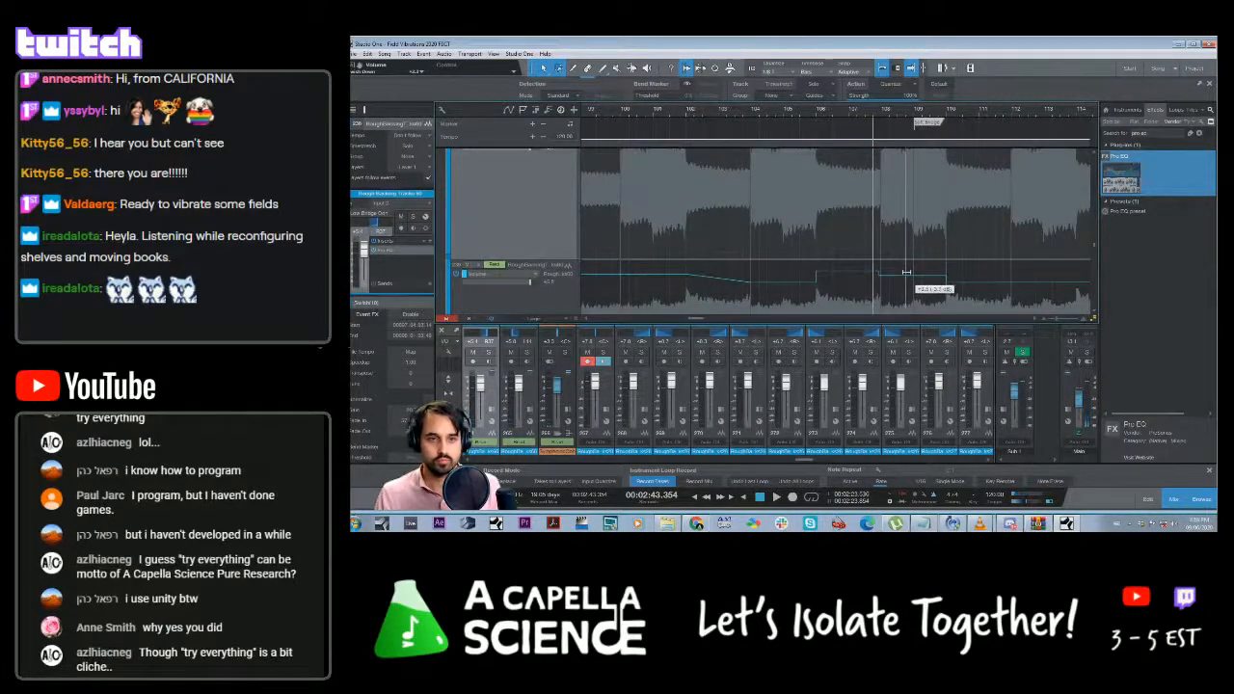
key(space)
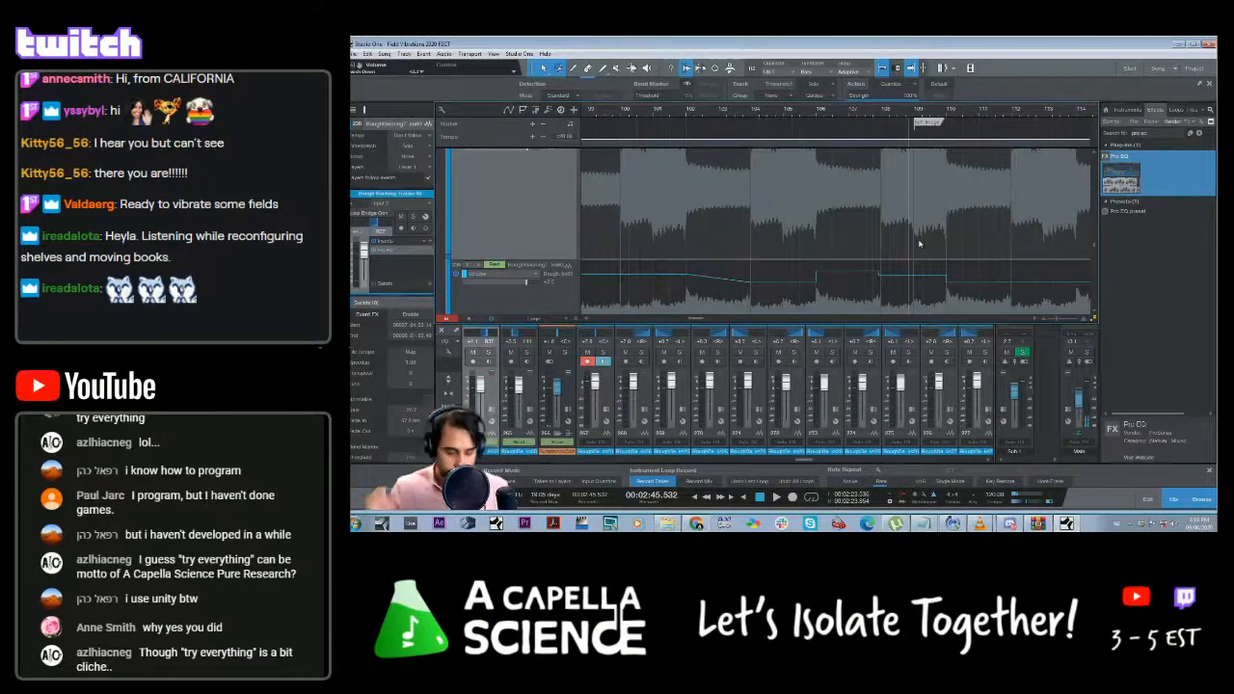
key(ctrl+s)
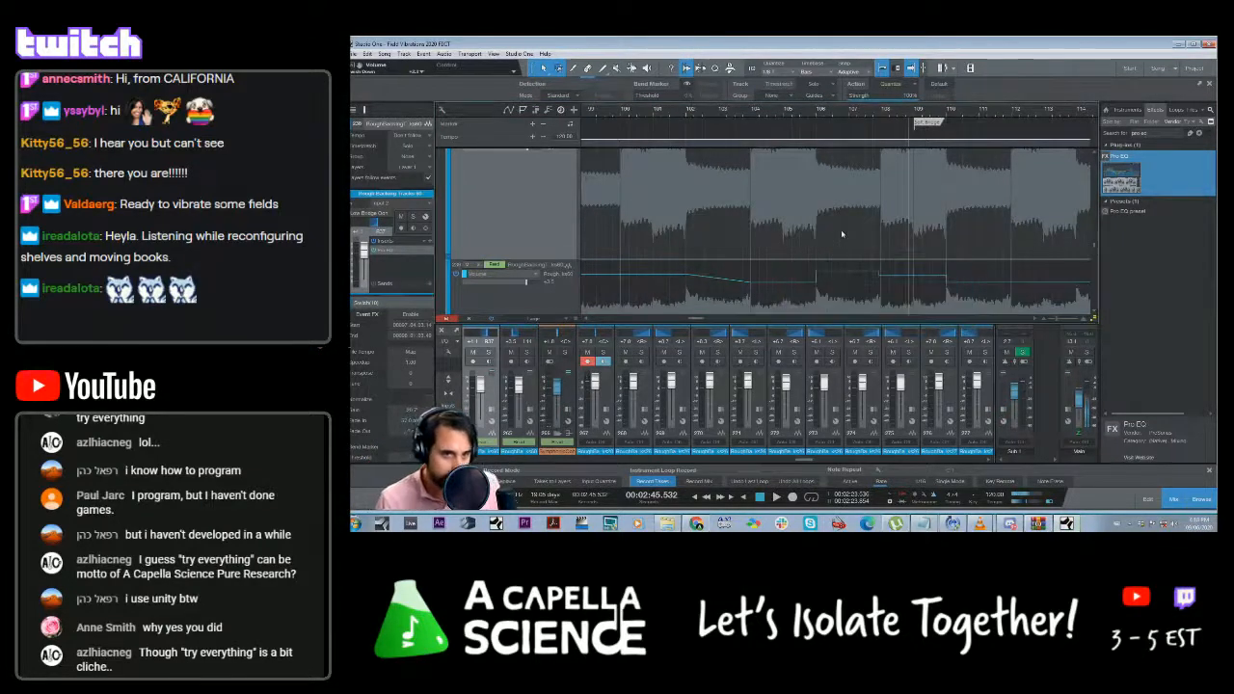
Compare the volume automation of the two rough backing tracks around the marker while replaying the passage before it
scroll(842, 233, up, 1)
scroll(842, 233, down, 1)
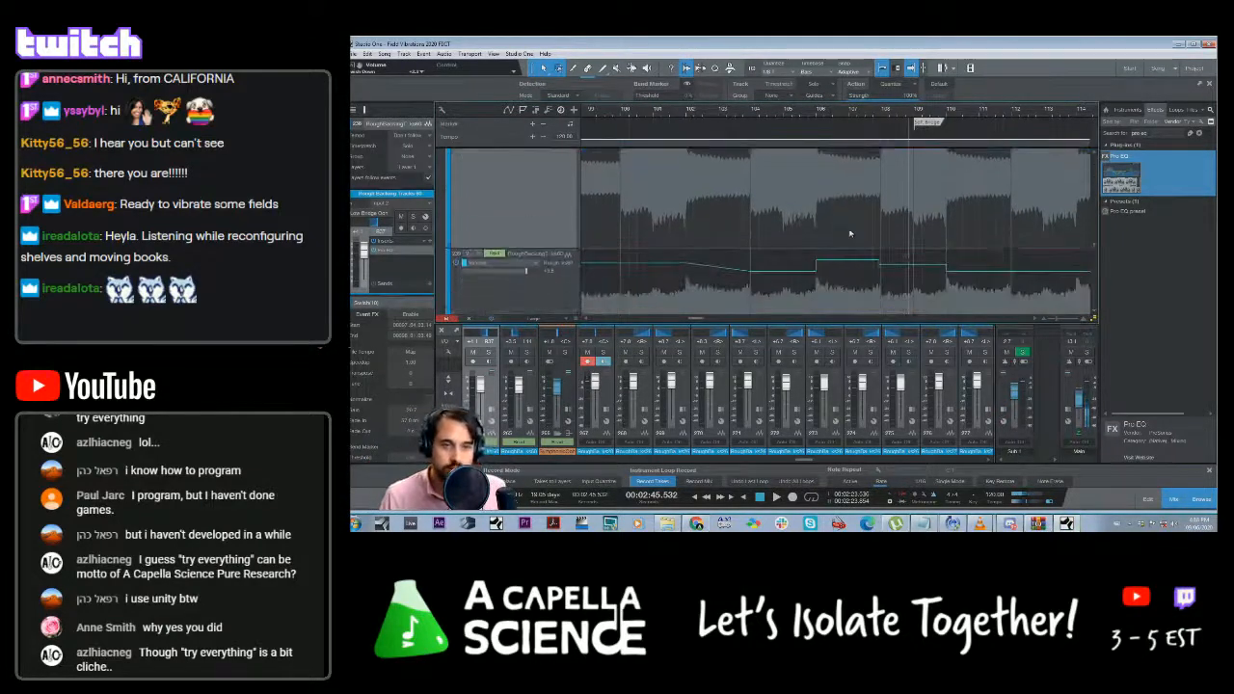
scroll(851, 231, down, 1)
scroll(854, 228, down, 7)
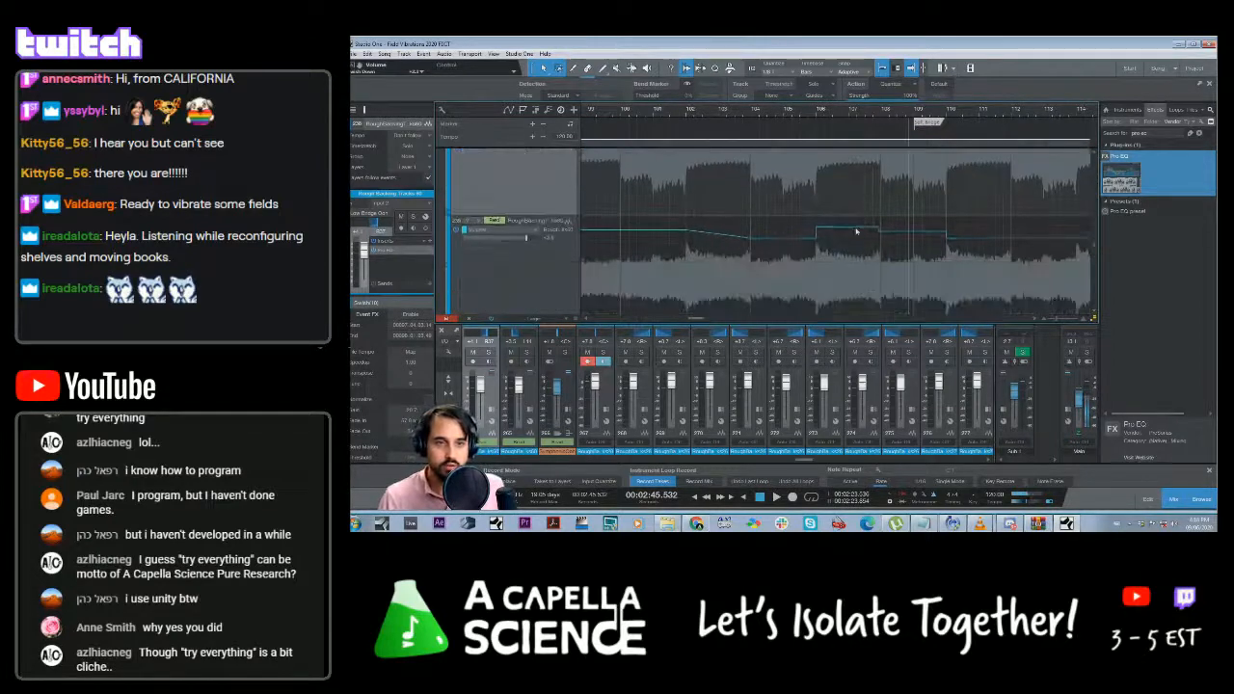
scroll(857, 228, up, 5)
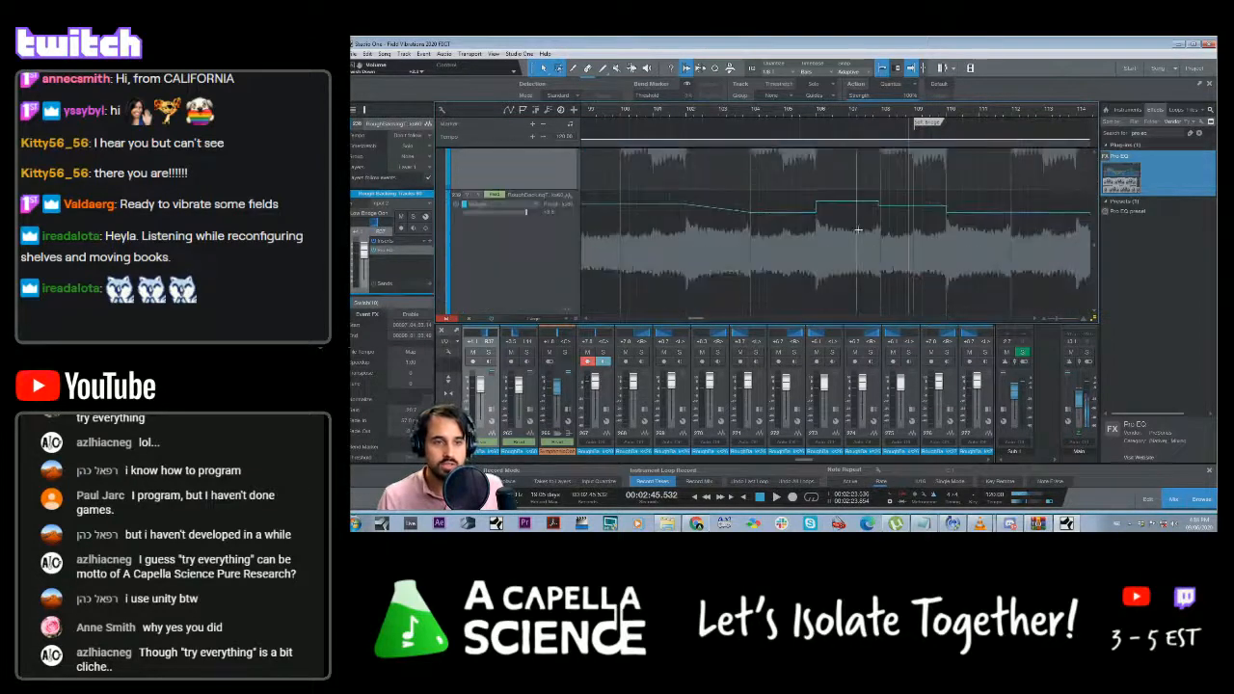
scroll(857, 230, up, 3)
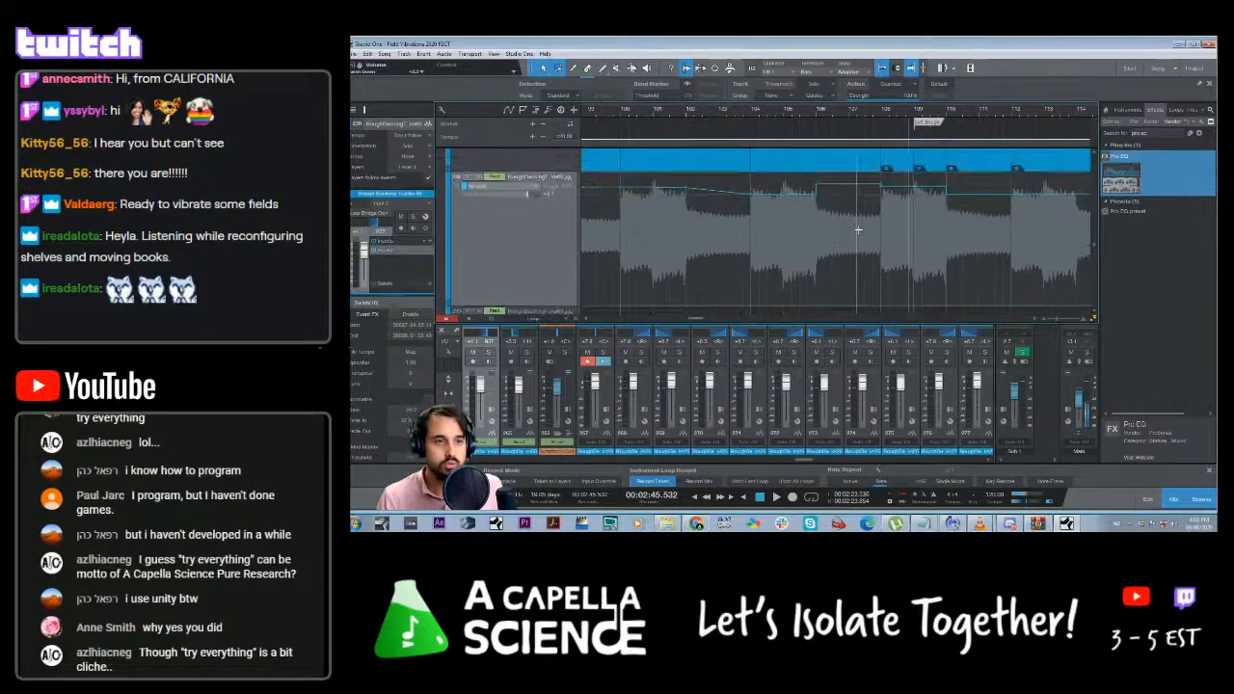
scroll(857, 230, down, 1)
click(732, 118)
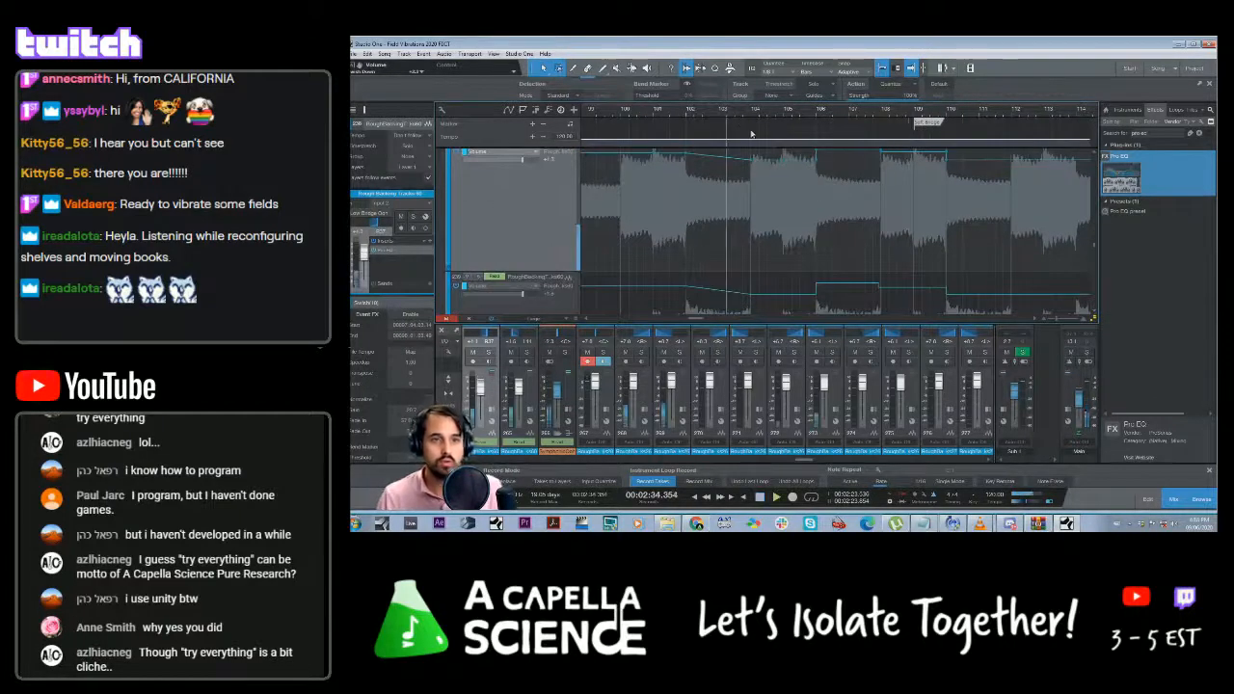
key(space)
scroll(817, 210, down, 1)
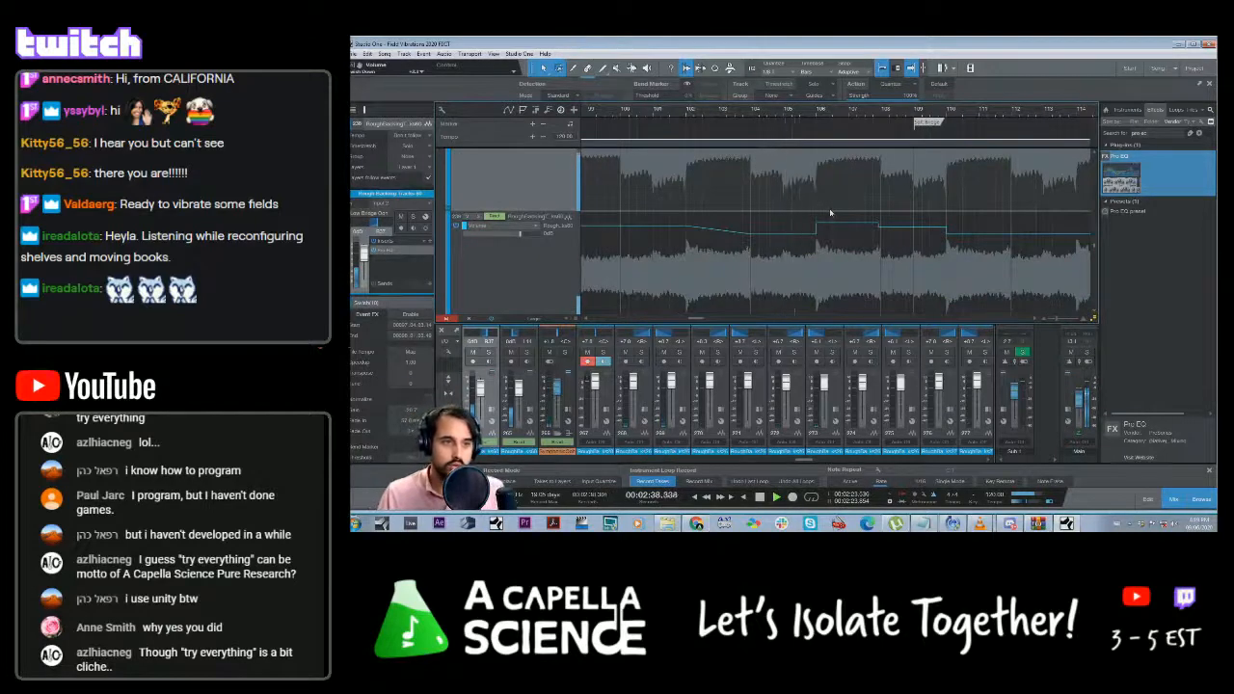
scroll(852, 221, up, 2)
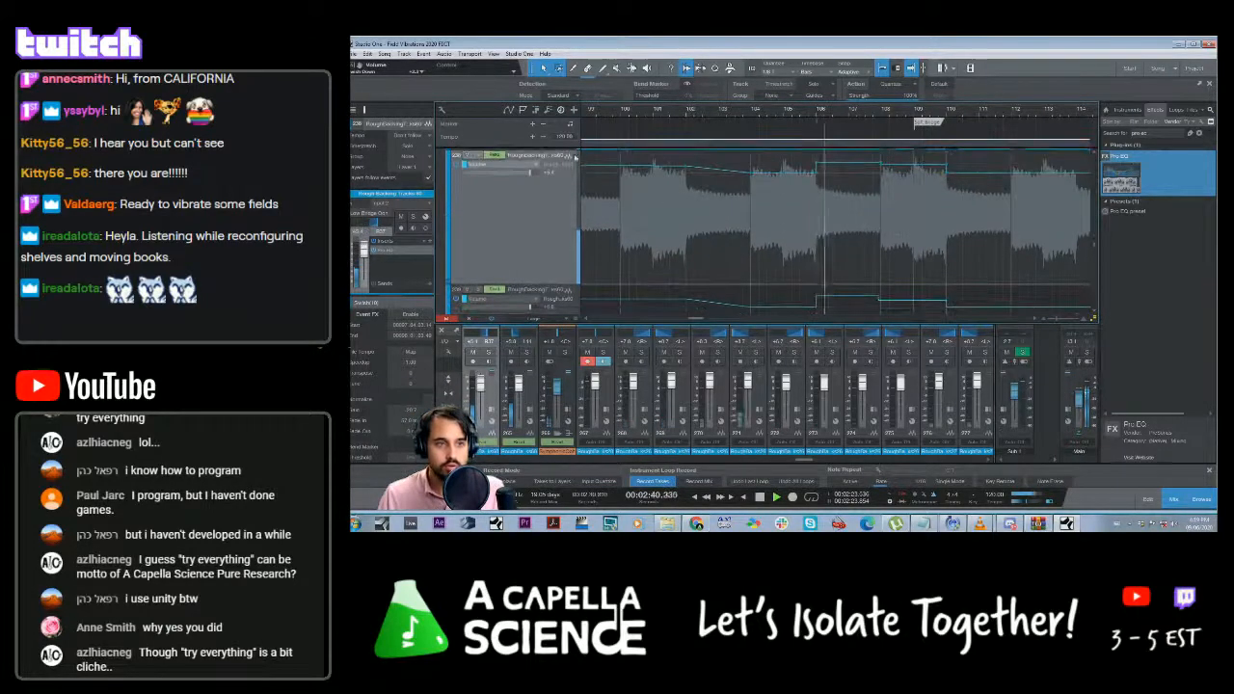
Solo both rough backing tracks and listen to how their level changes across the marker
click(480, 157)
click(478, 290)
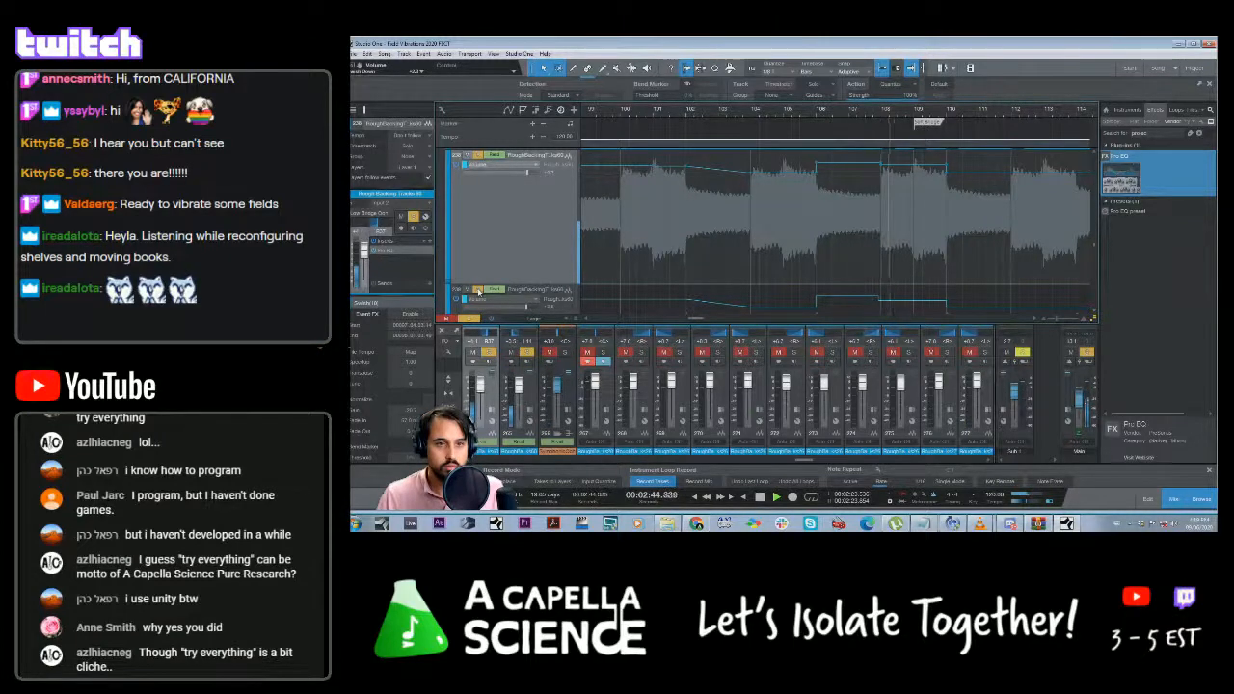
scroll(617, 279, down, 2)
scroll(769, 267, up, 5)
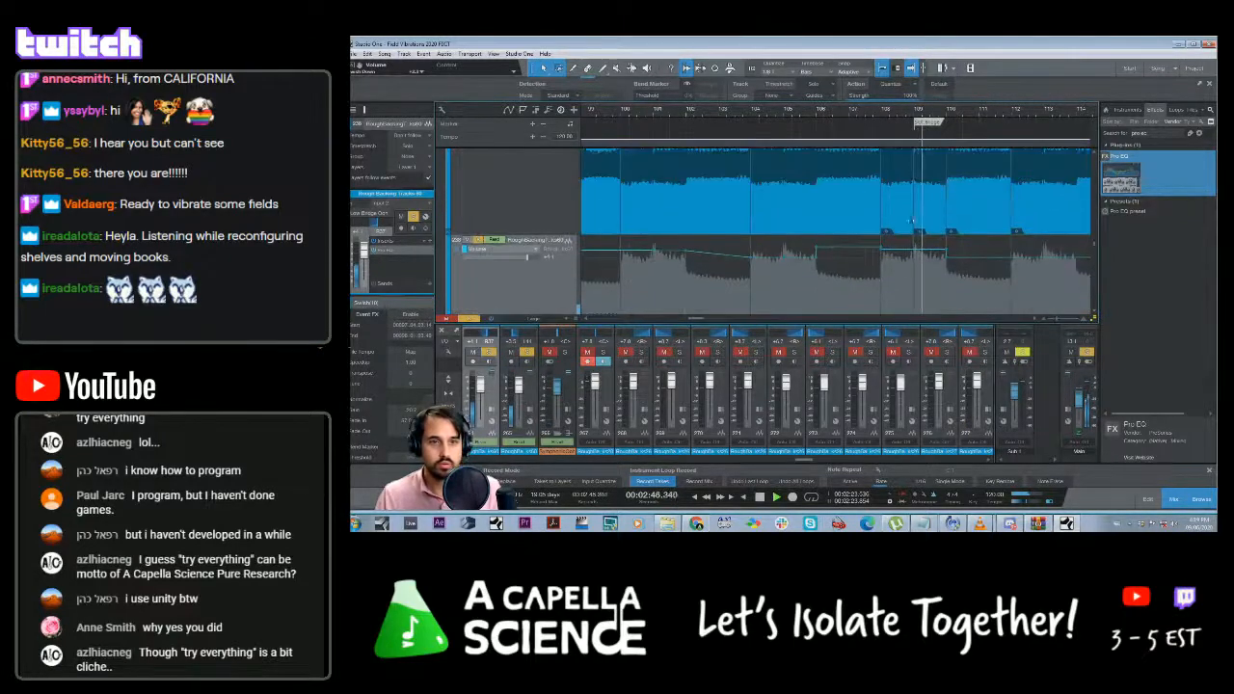
scroll(913, 241, down, 1)
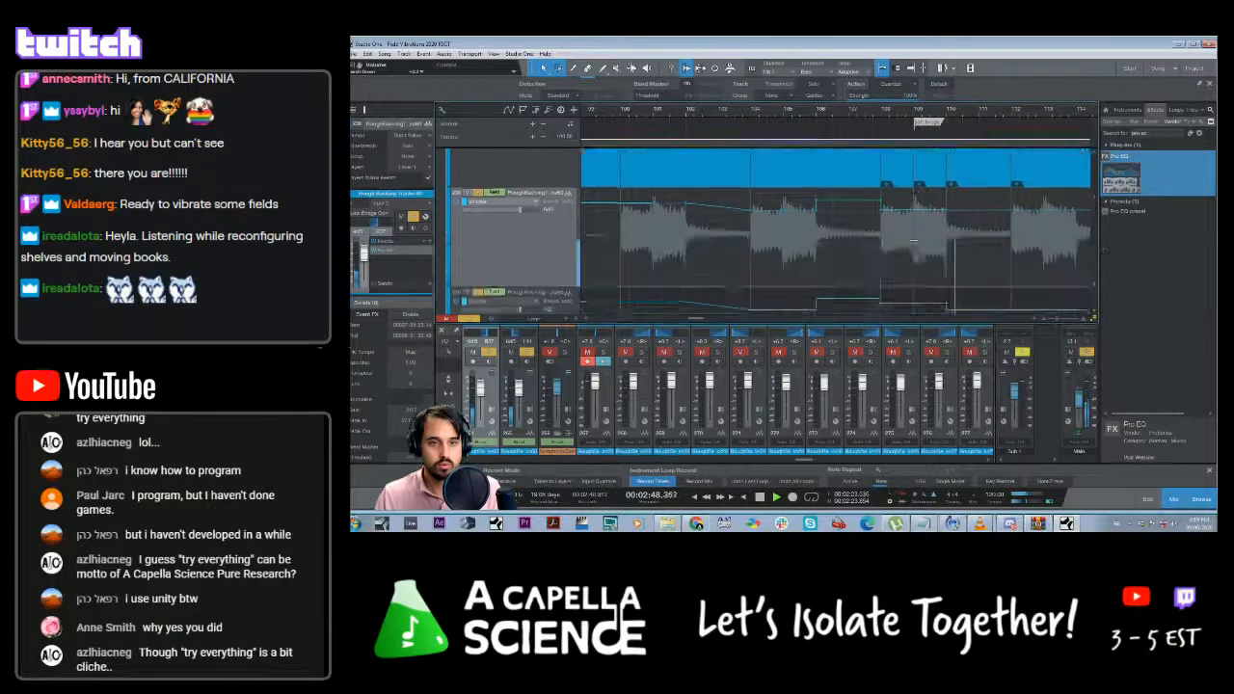
Raise the volume automation segment across the marker to match the segment before it, clear the solos and save the song
scroll(913, 241, down, 1)
drag(912, 256, 913, 252)
click(865, 111)
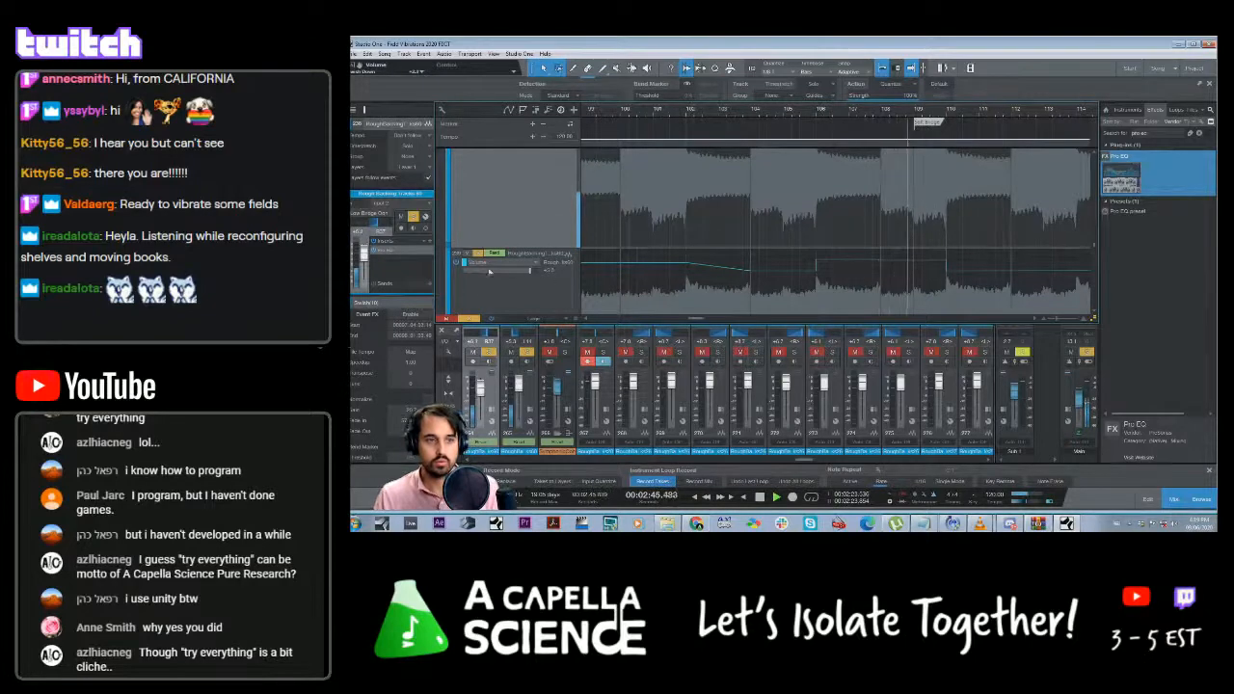
click(473, 320)
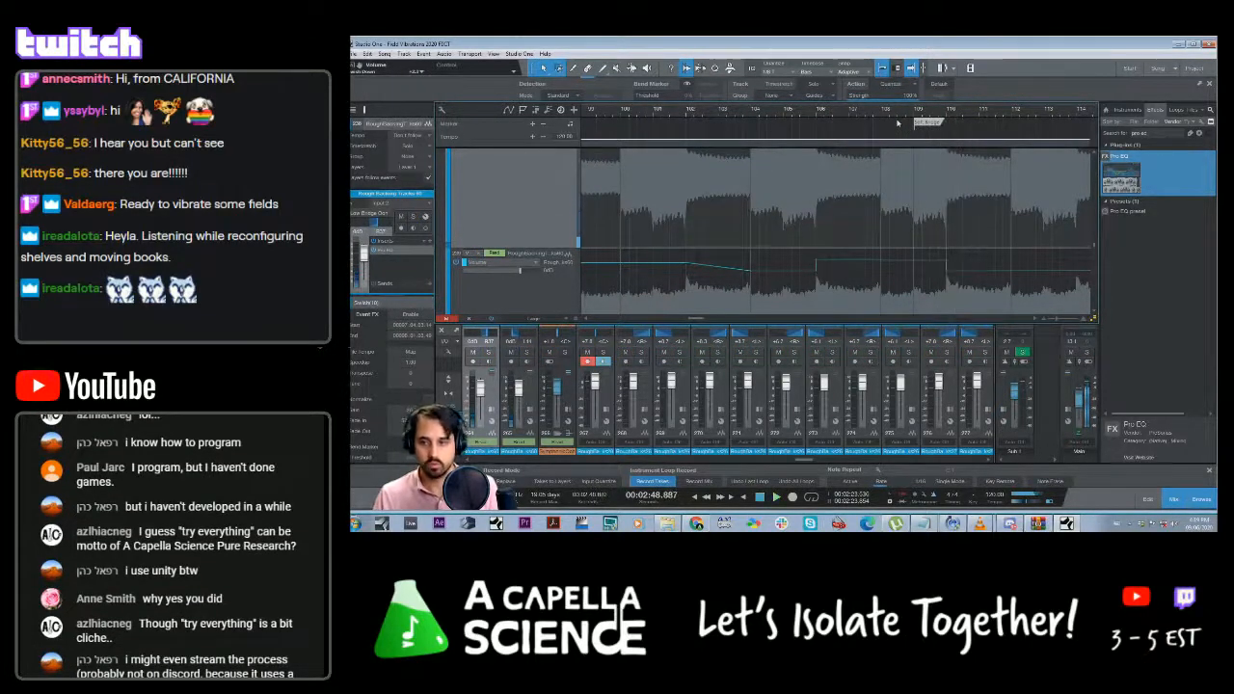
key(ctrl+s)
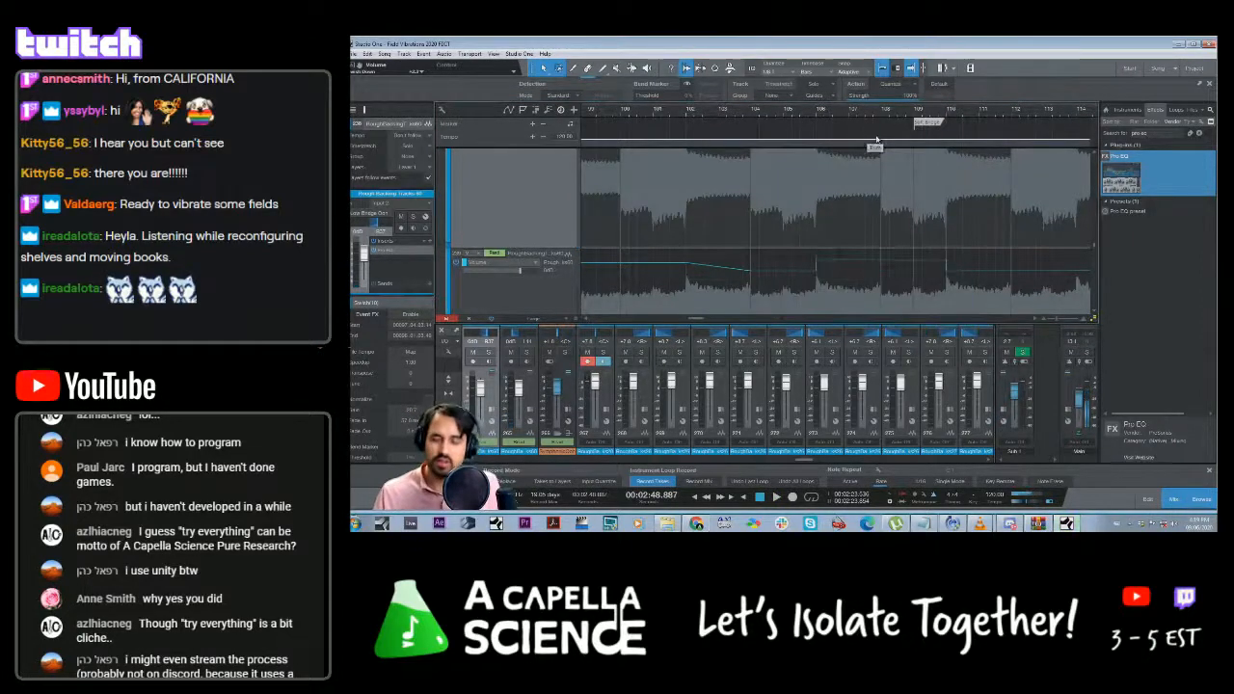
Replay the passage into the marker and the bridge from its beginning to check the balance of the backing vocals
click(799, 123)
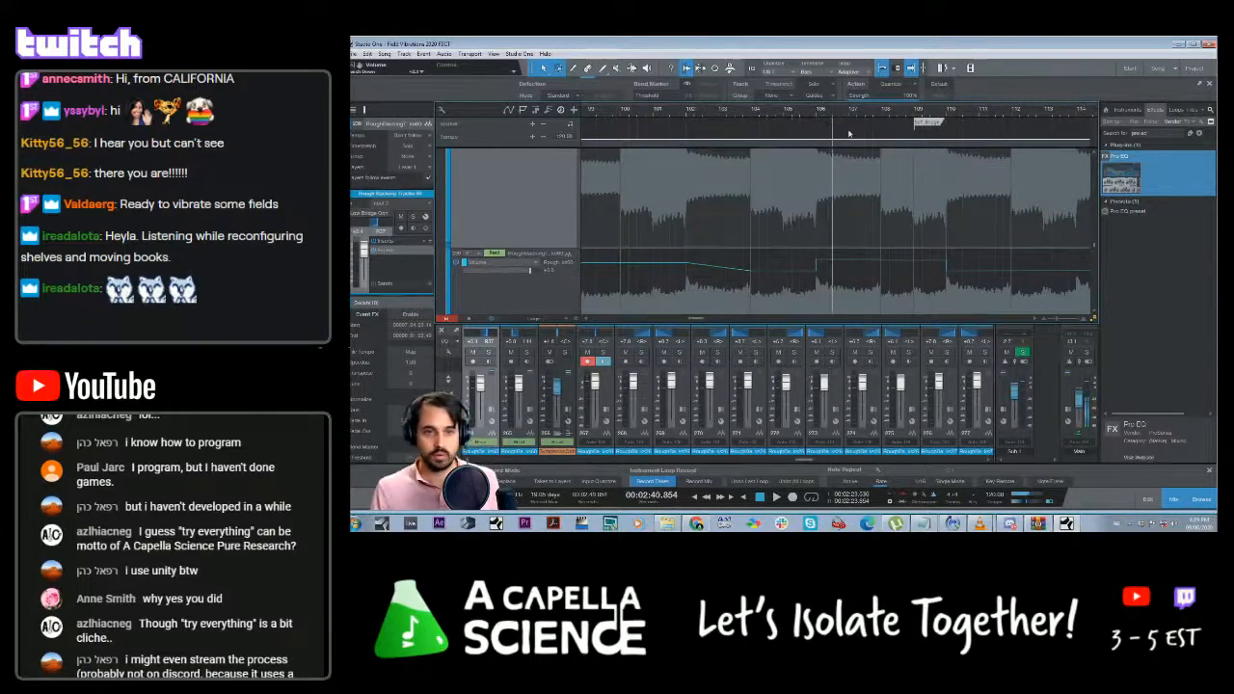
key(space)
scroll(945, 320, left, 3)
scroll(914, 260, down, 1)
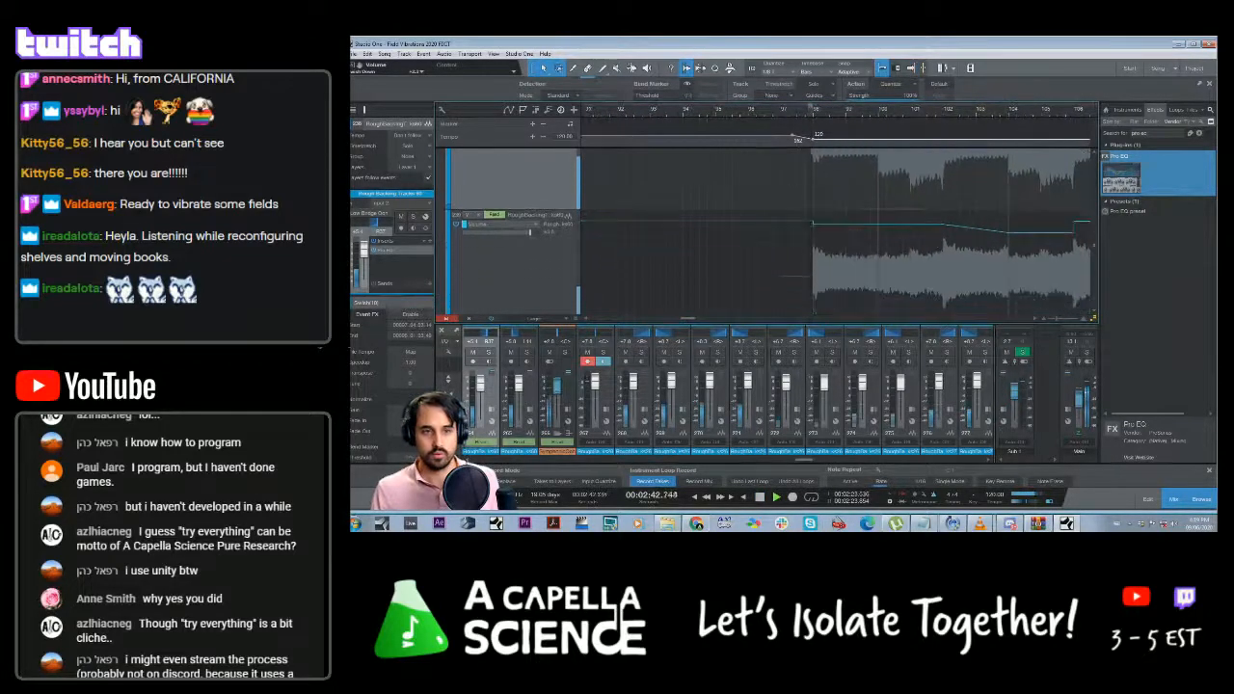
drag(694, 319, 707, 319)
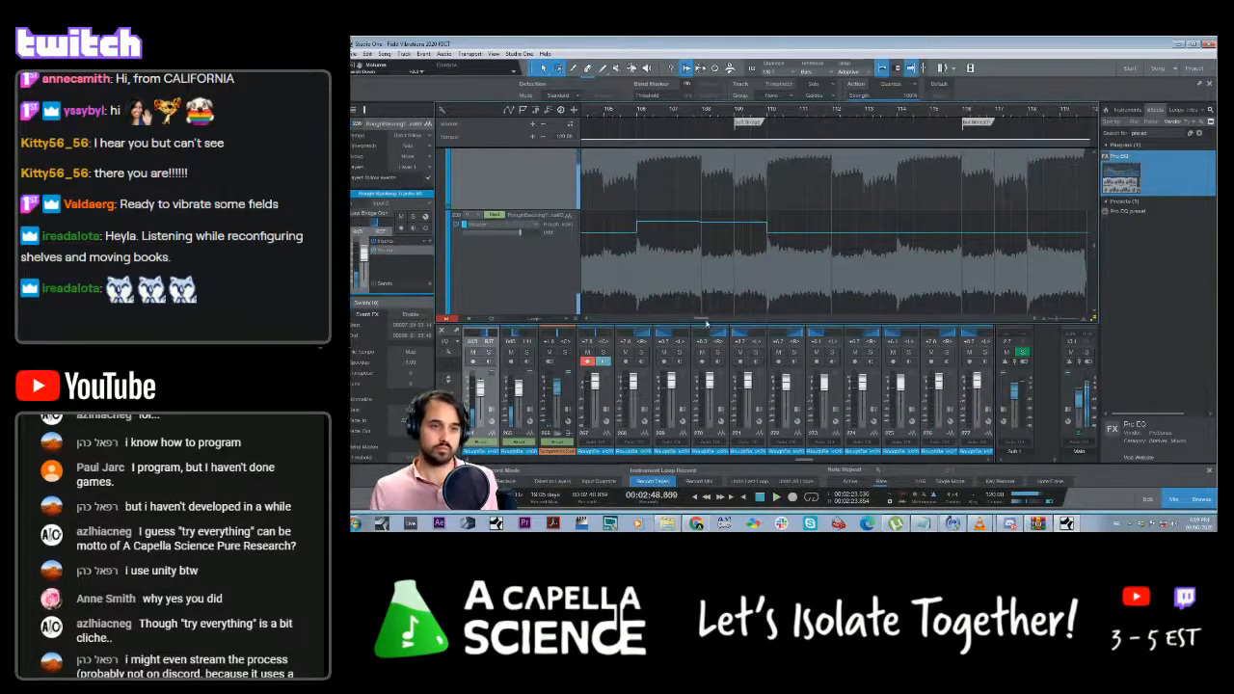
drag(705, 320, 692, 319)
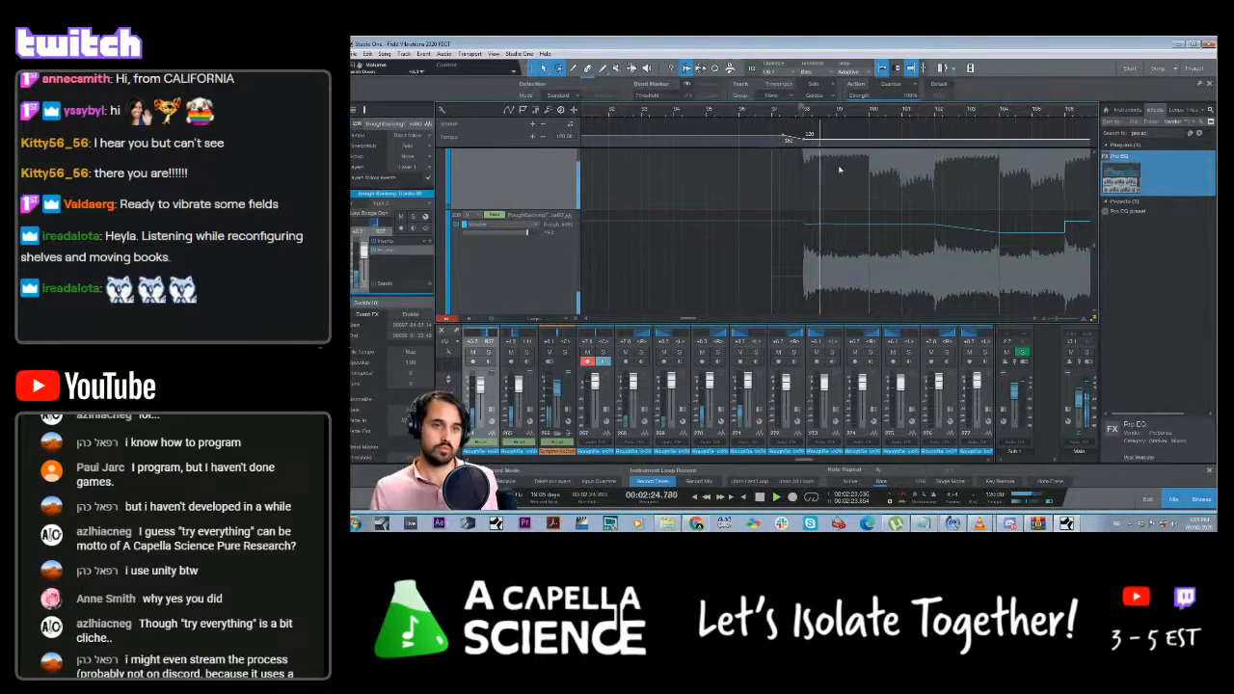
click(764, 114)
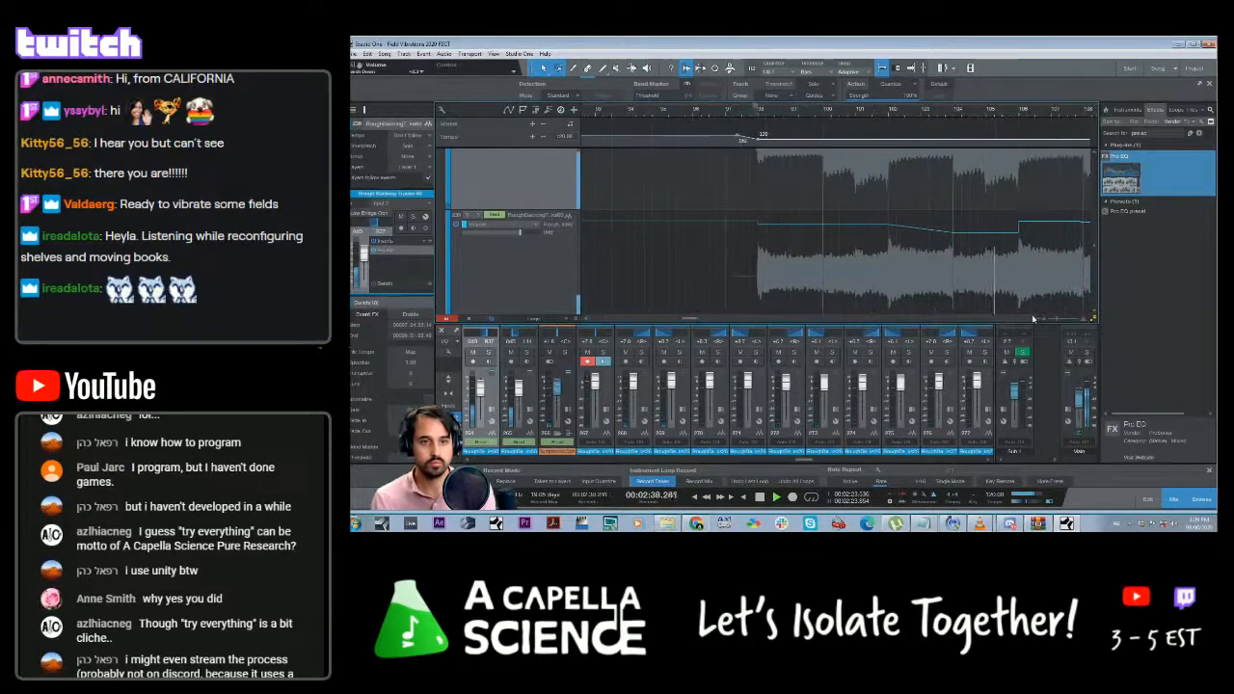
drag(1056, 319, 1050, 319)
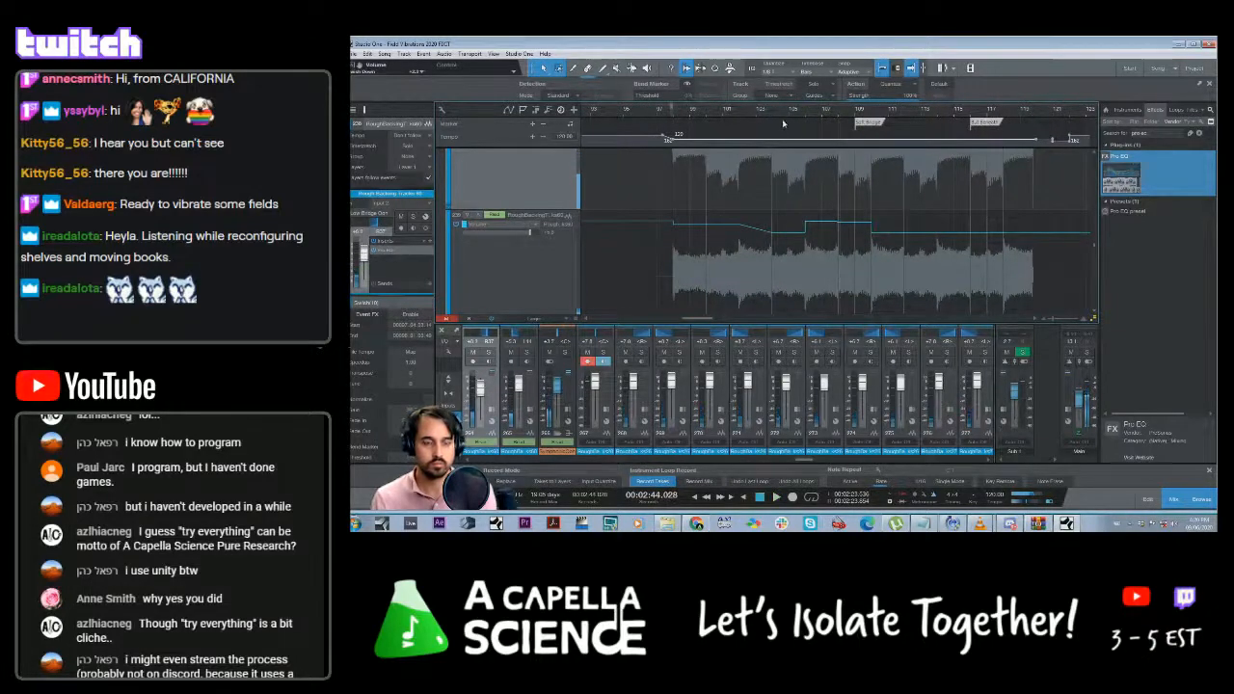
scroll(794, 203, up, 1)
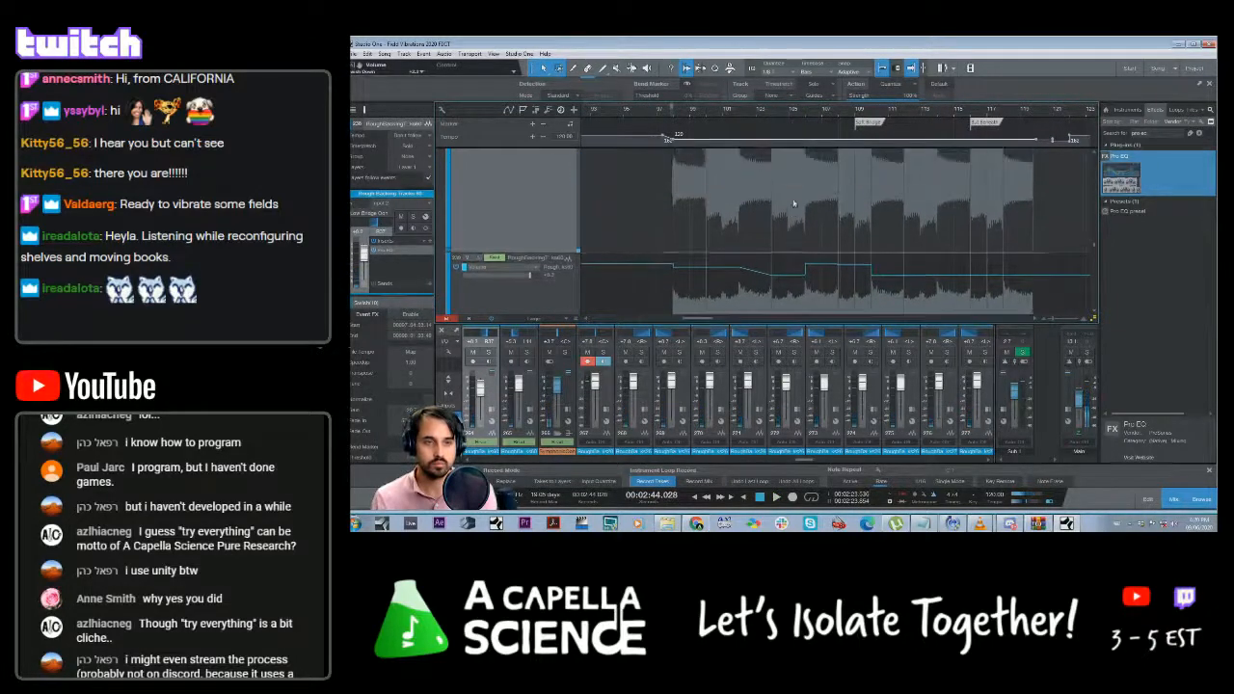
Play the bridge from just before its start and bring up the volume automation of the Symphonic Ooh track
click(647, 114)
key(space)
scroll(815, 218, up, 6)
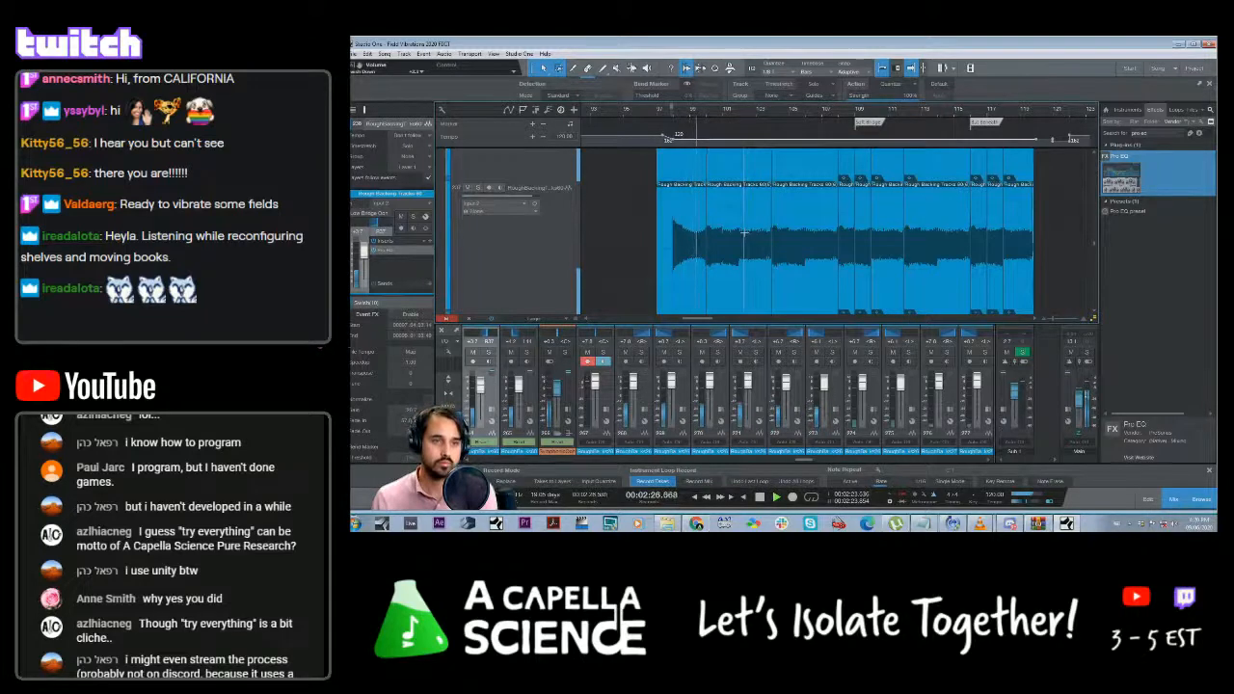
scroll(743, 232, down, 3)
scroll(743, 232, down, 3)
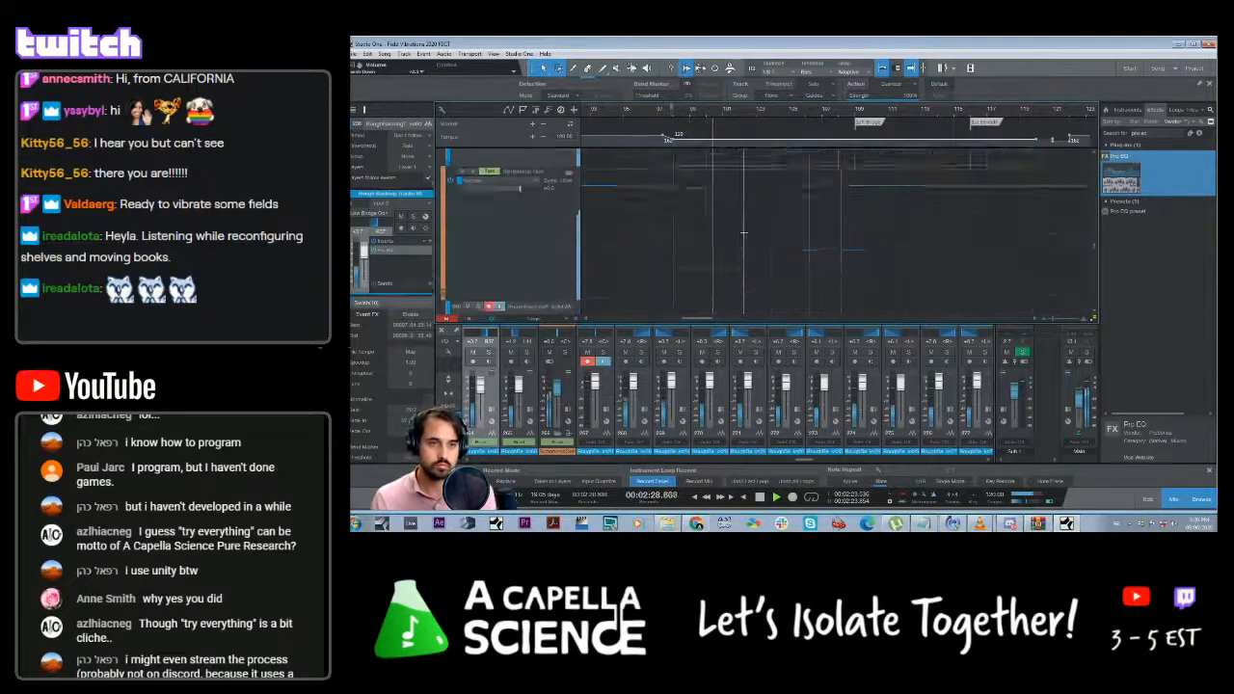
scroll(743, 235, down, 3)
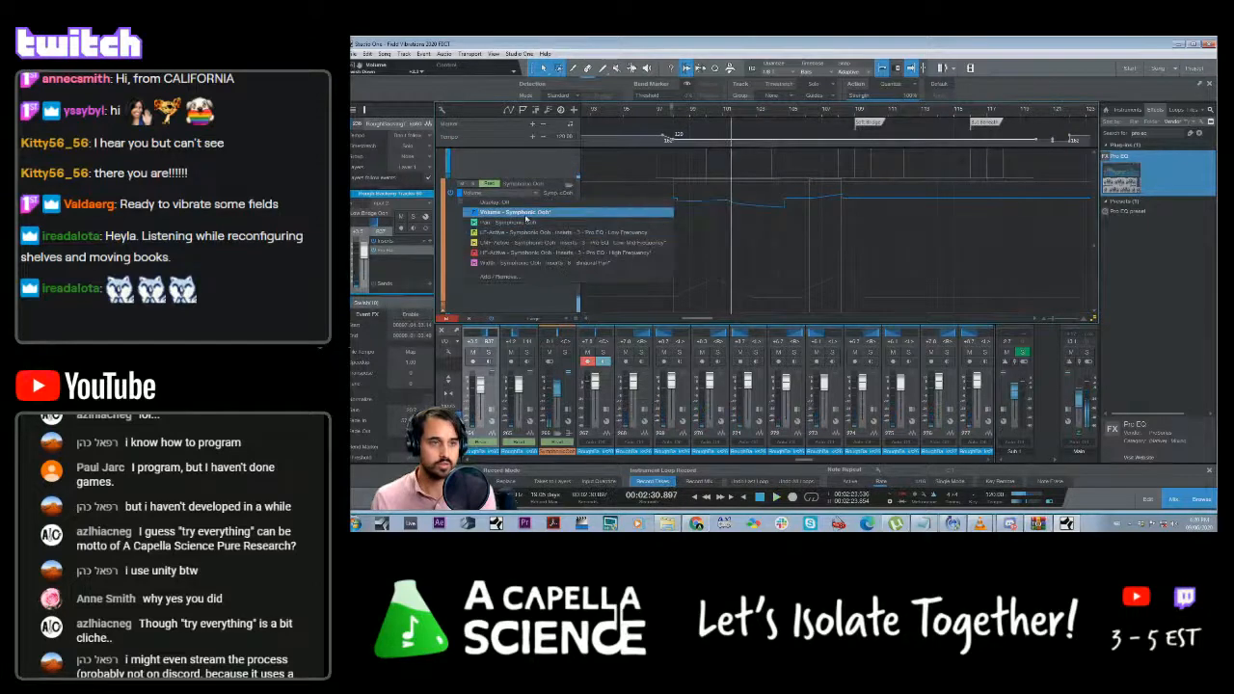
Add volume points on the Symphonic Ooh track just after the bridge's tempo change, lifting the earlier one, and replay the opening
drag(1037, 324, 1056, 322)
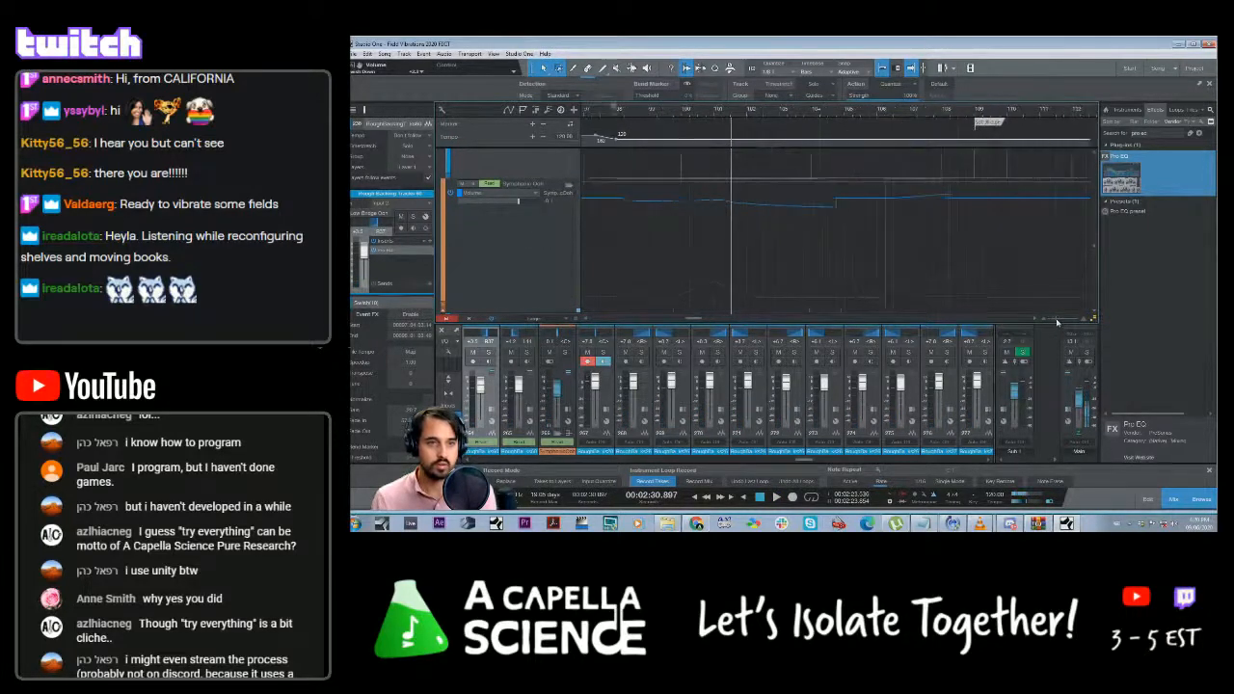
click(629, 200)
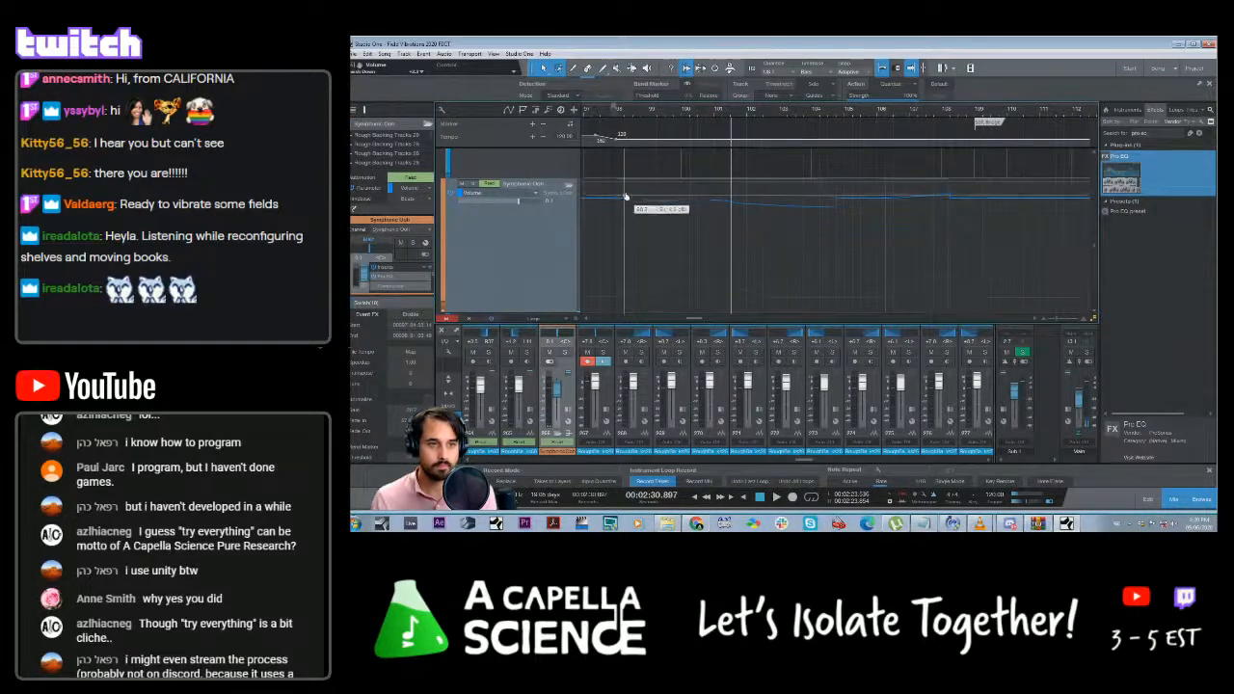
click(624, 196)
click(610, 117)
key(space)
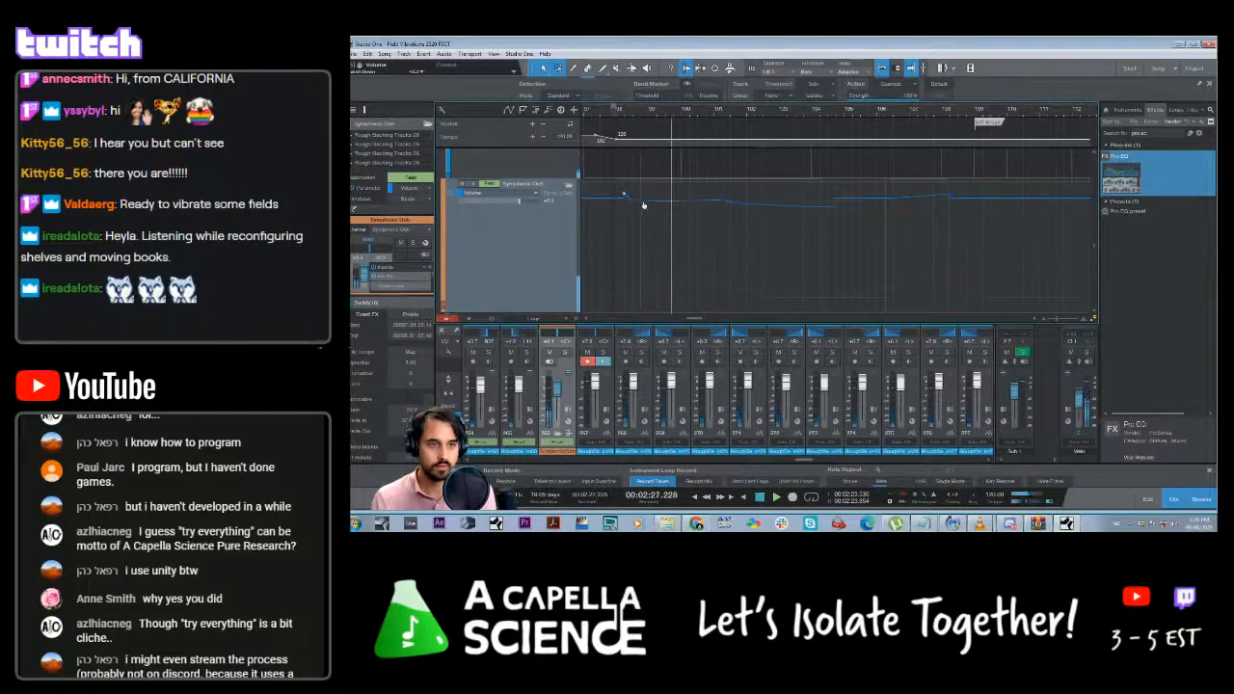
Add volume points on the Symphonic Ooh track just after the bridge's tempo change, raise the short segment between them and play it back
scroll(611, 225, down, 4)
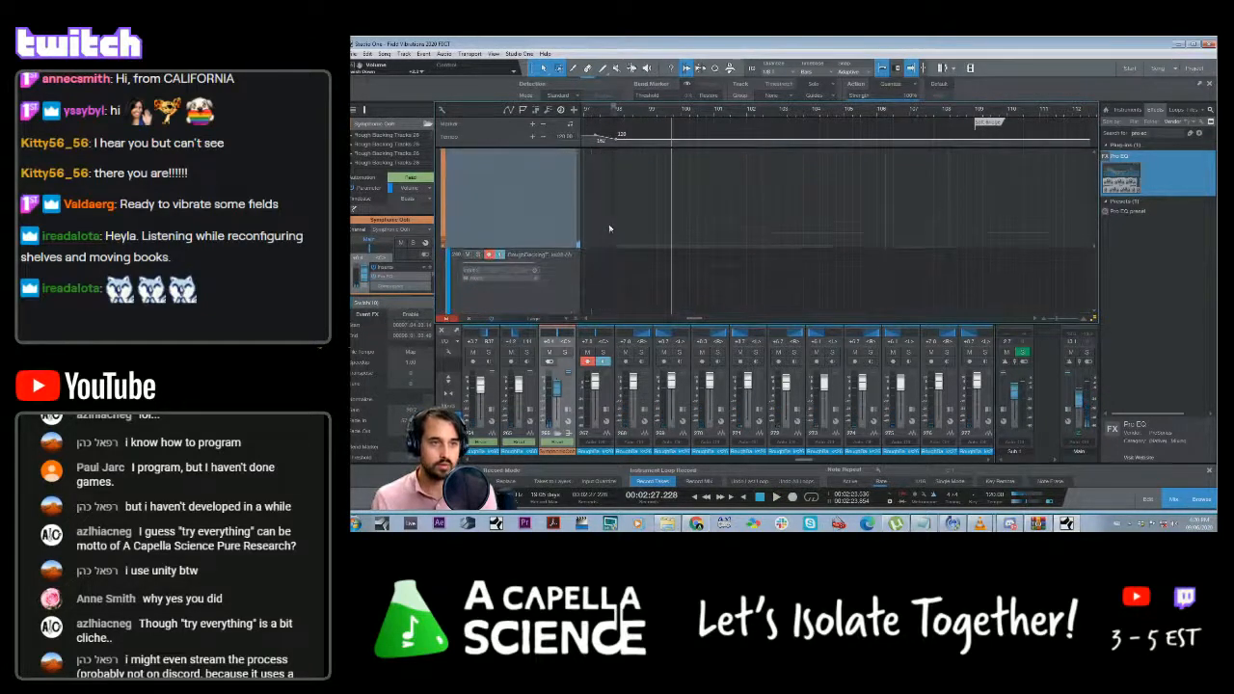
scroll(609, 229, up, 5)
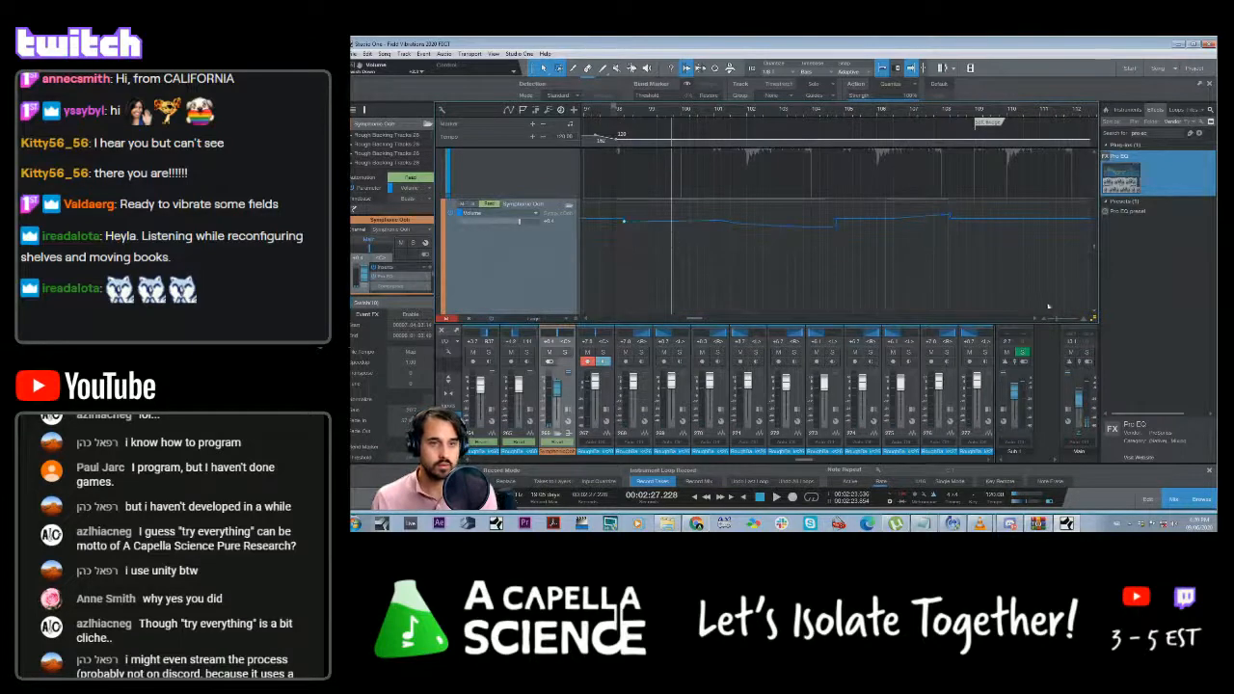
drag(1055, 319, 1063, 318)
click(585, 320)
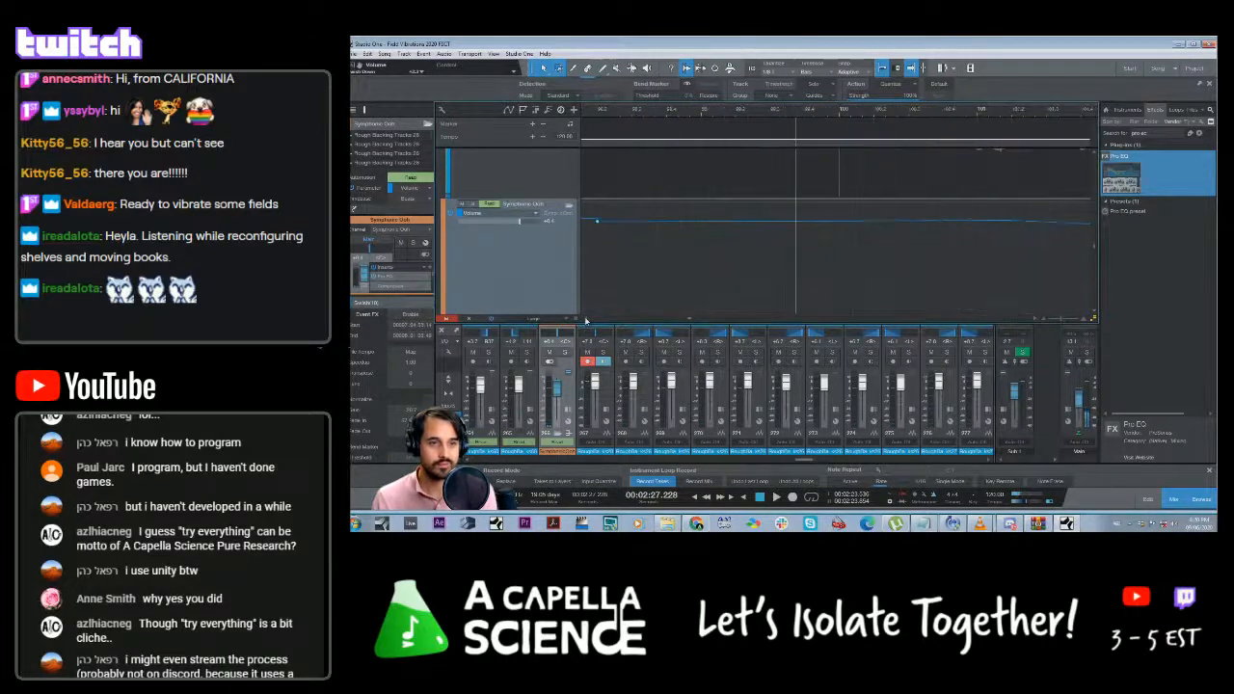
click(757, 111)
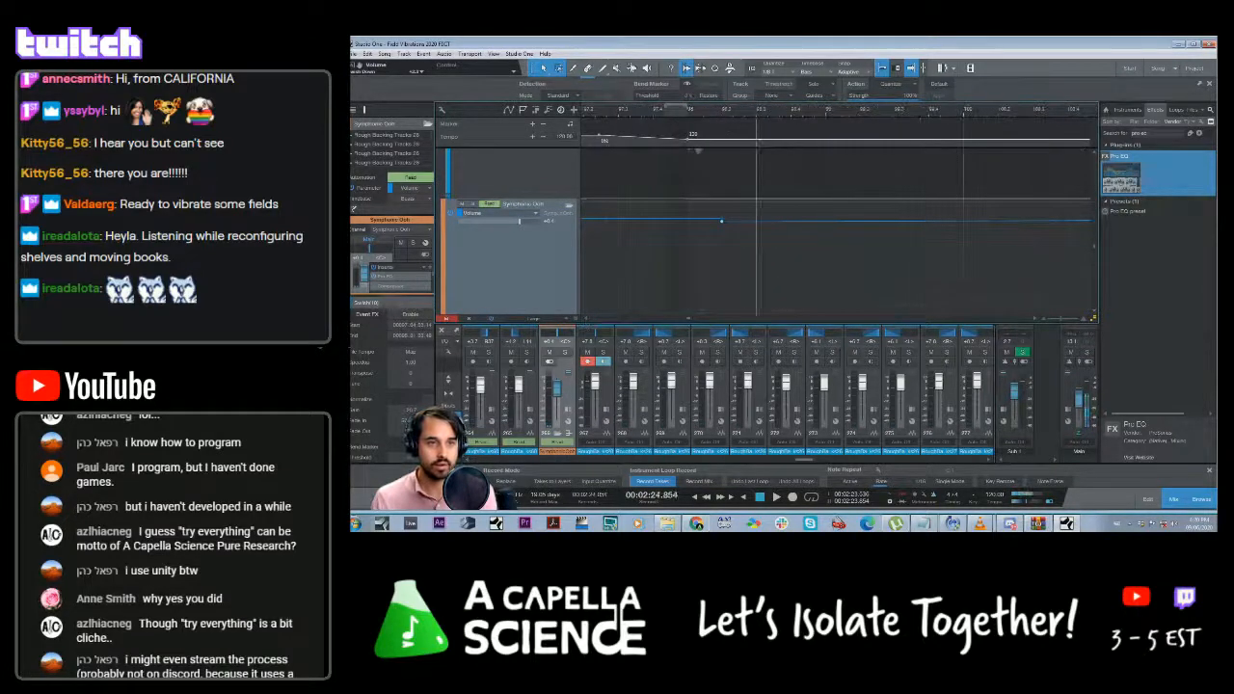
click(791, 222)
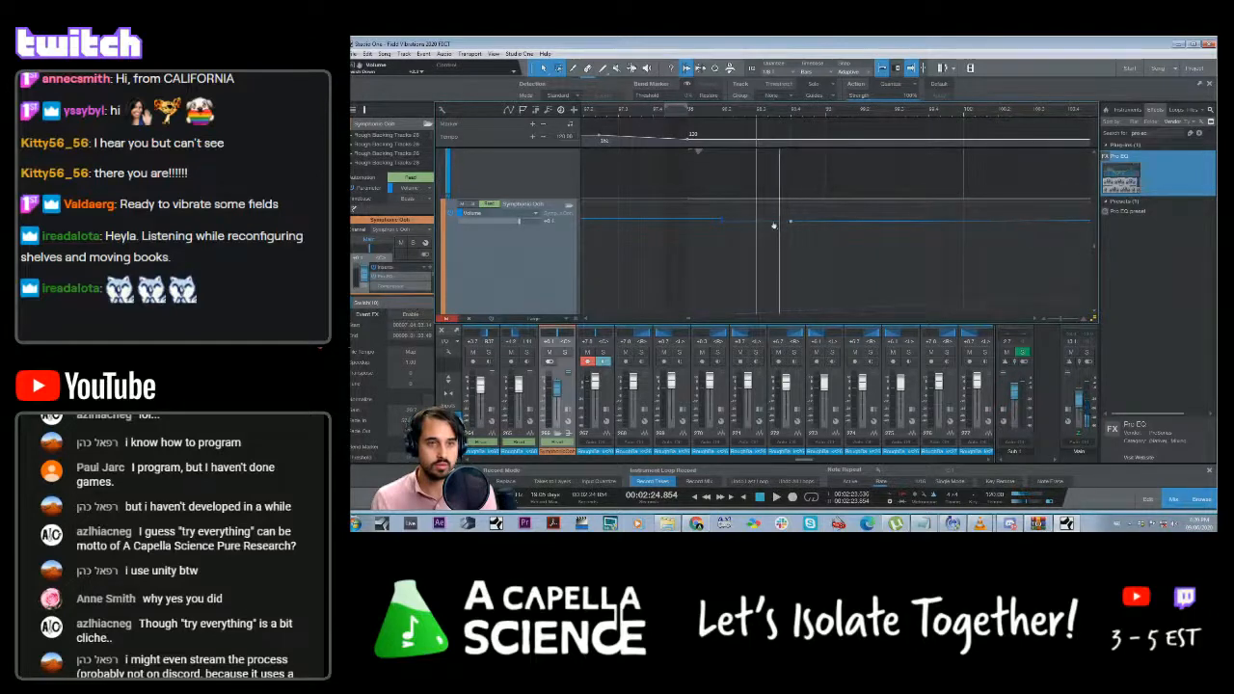
drag(761, 223, 757, 218)
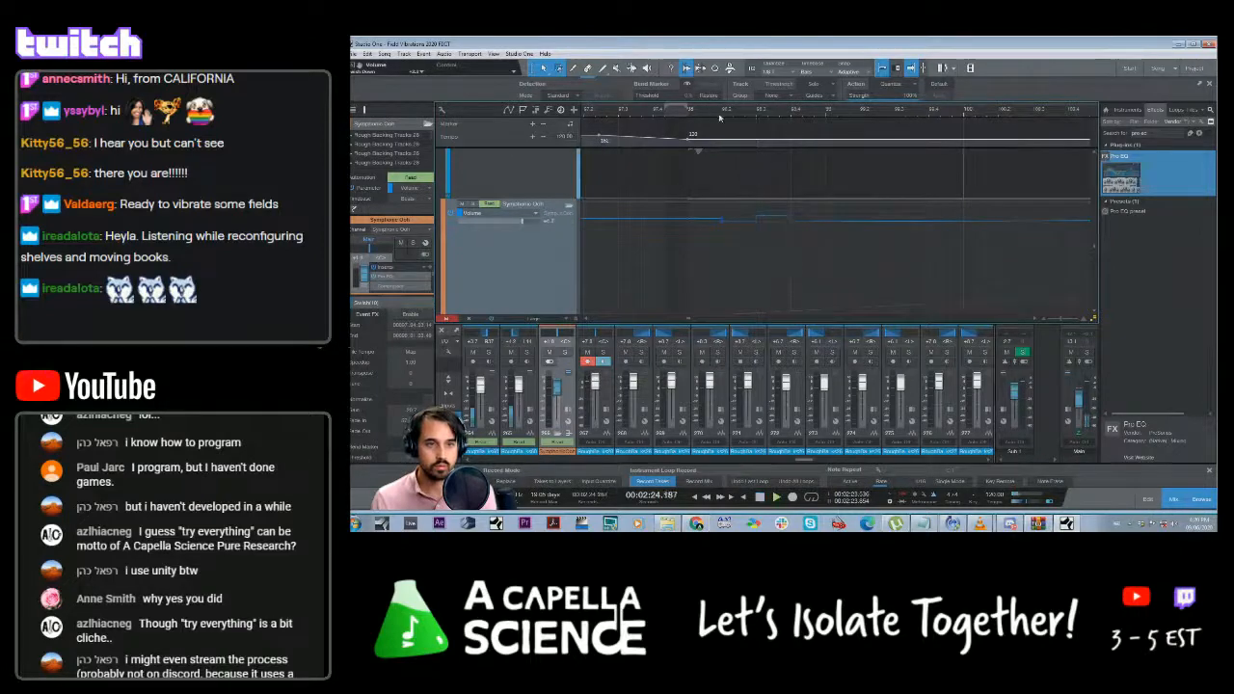
key(space)
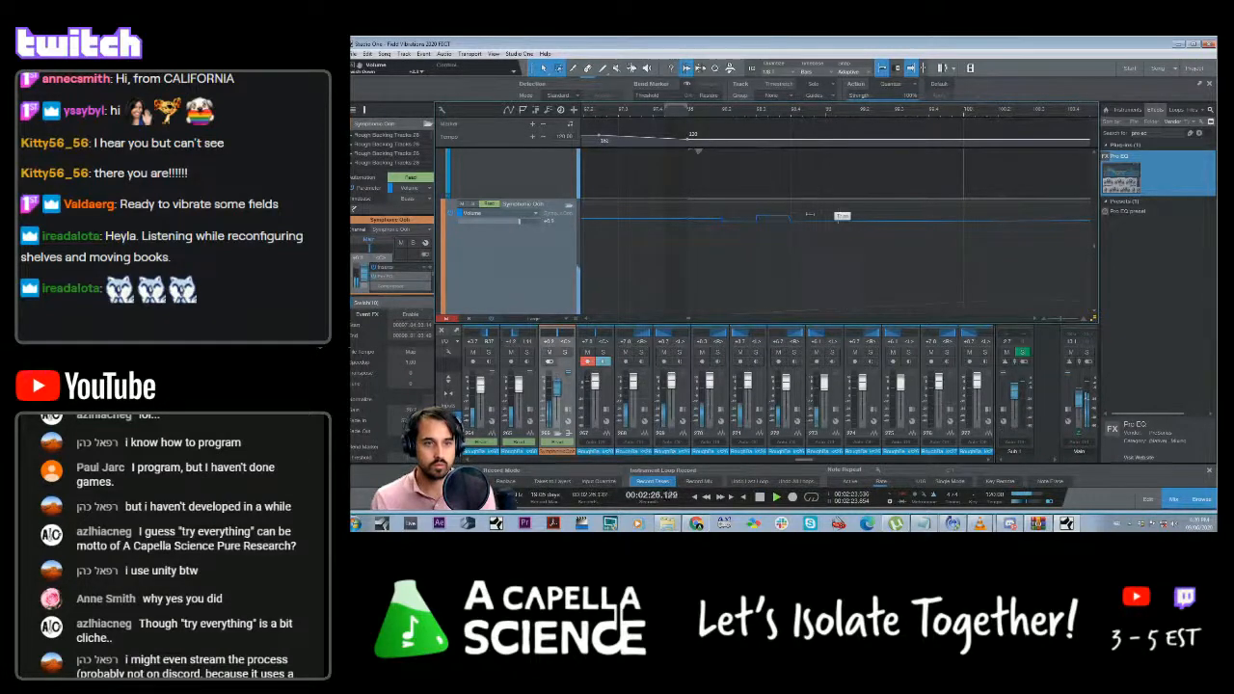
key(space)
Reshape the end of the raised Symphonic Ooh volume segment into a gradual downward slope and replay the tempo change
mouse_move(793, 223)
mouse_down()
mouse_move(824, 223)
mouse_move(782, 220)
mouse_move(848, 224)
mouse_move(774, 219)
mouse_up()
click(733, 113)
key(space)
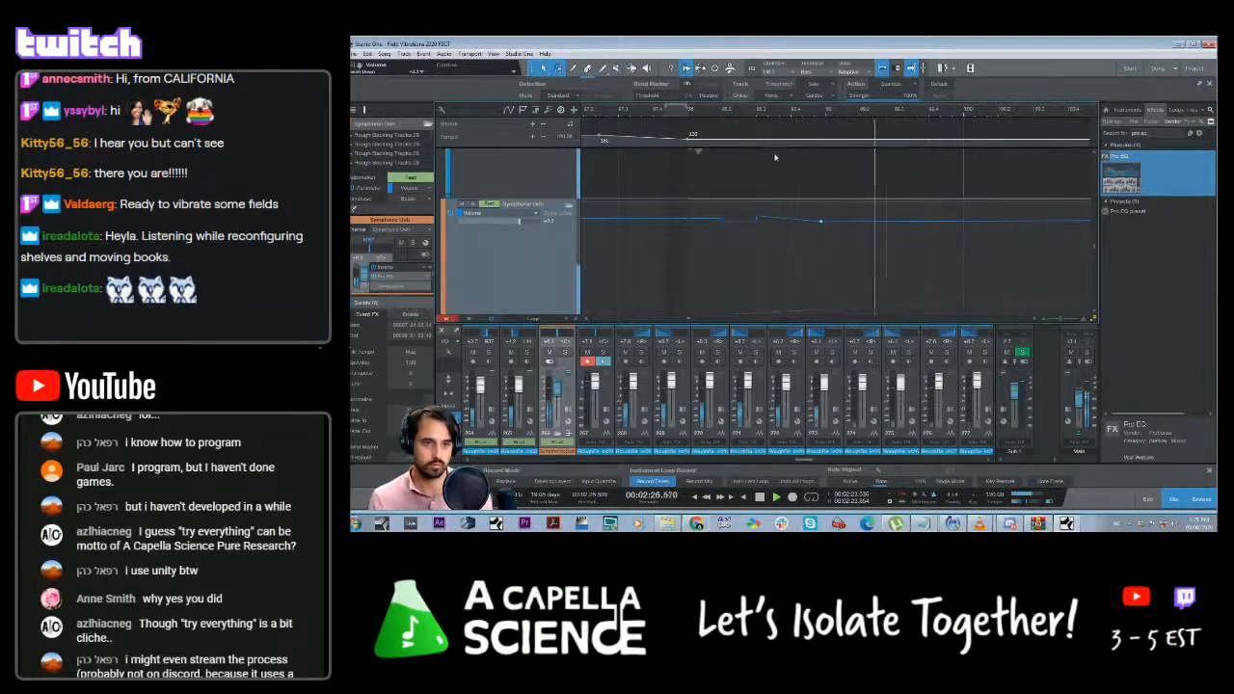
click(609, 114)
key(space)
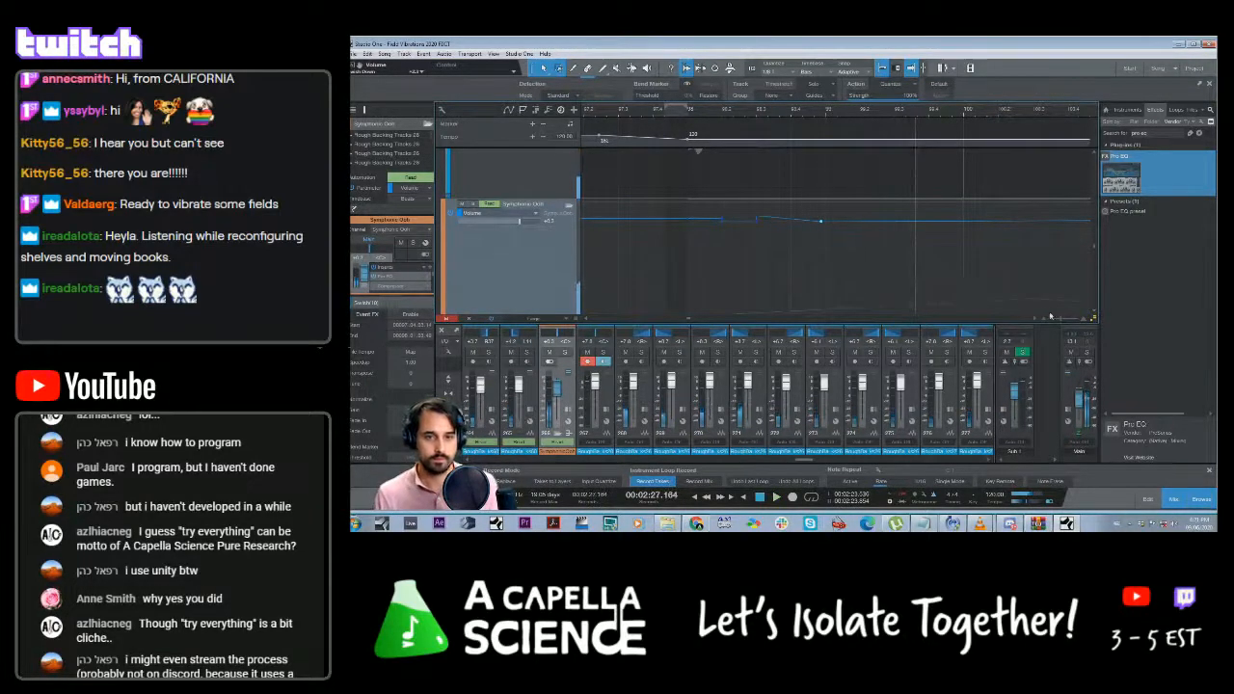
Move the volume point at the foot of the Symphonic Ooh step slightly earlier to soften the rise, and replay the spot
click(1079, 320)
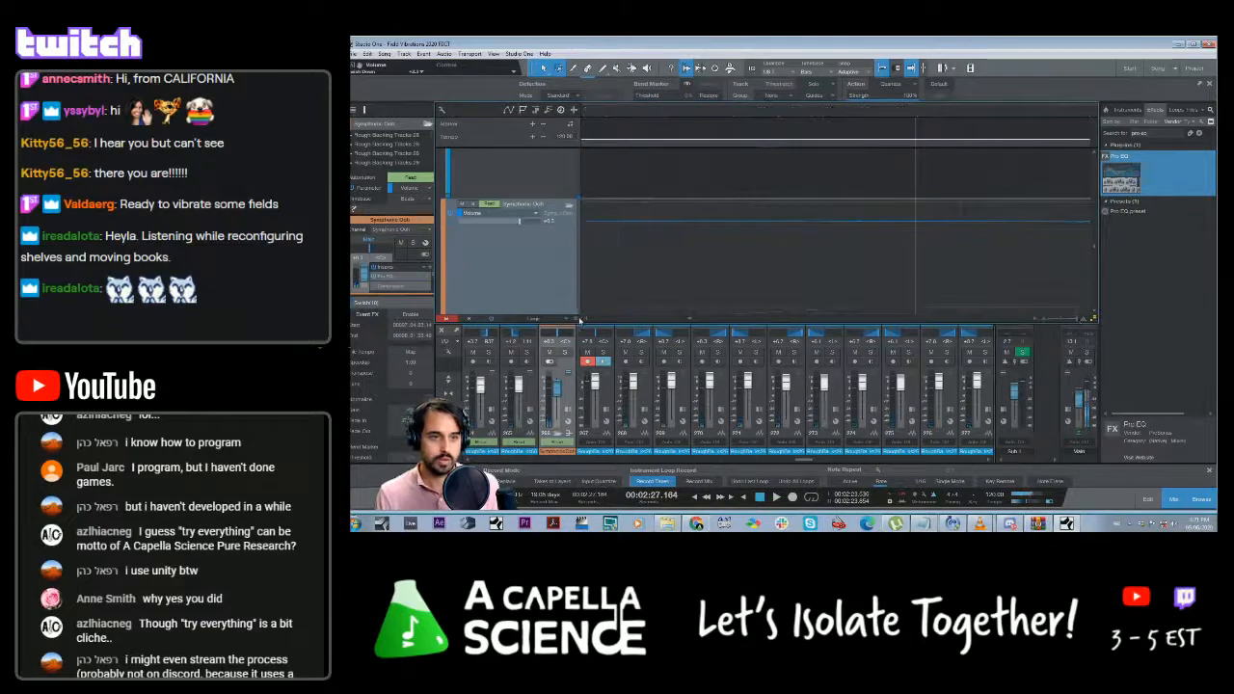
drag(638, 117, 674, 227)
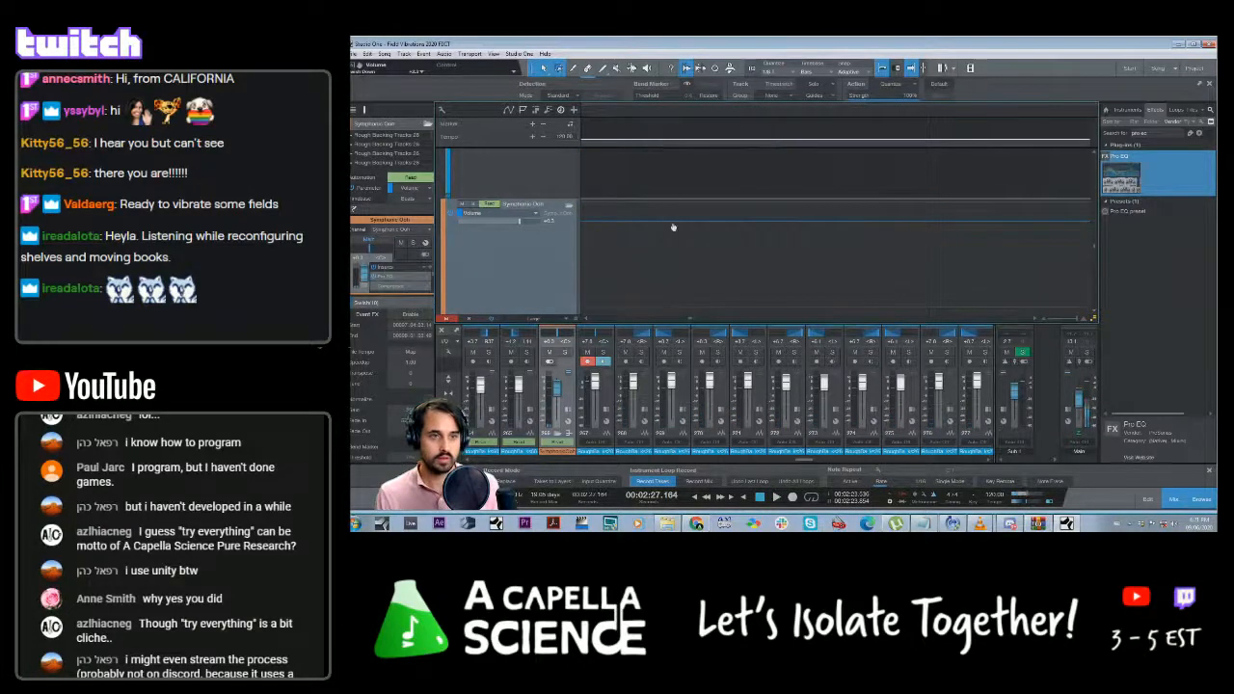
drag(684, 320, 792, 102)
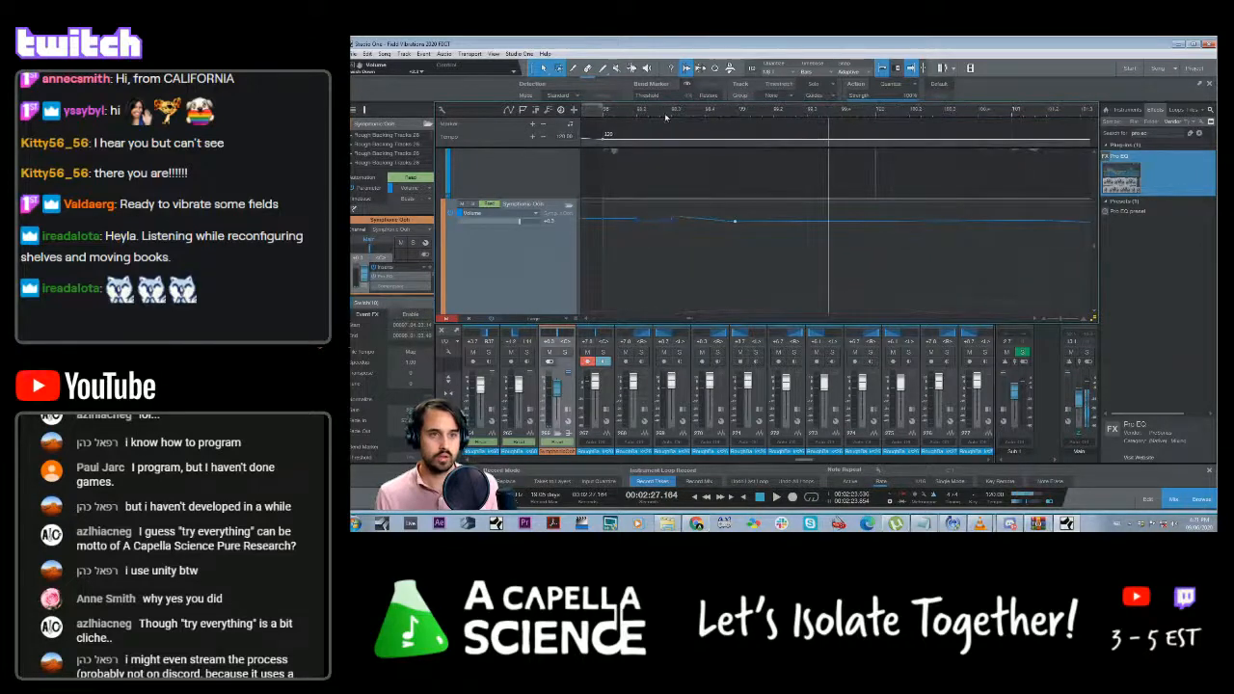
drag(665, 117, 716, 155)
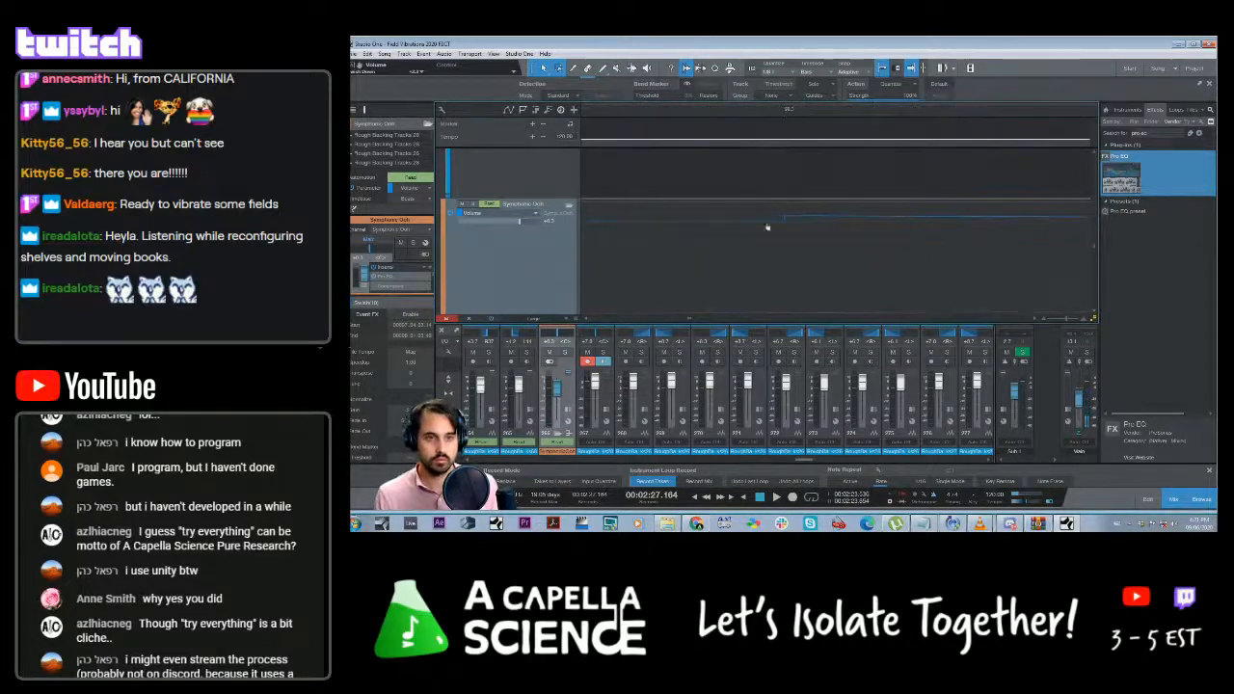
drag(784, 224, 768, 223)
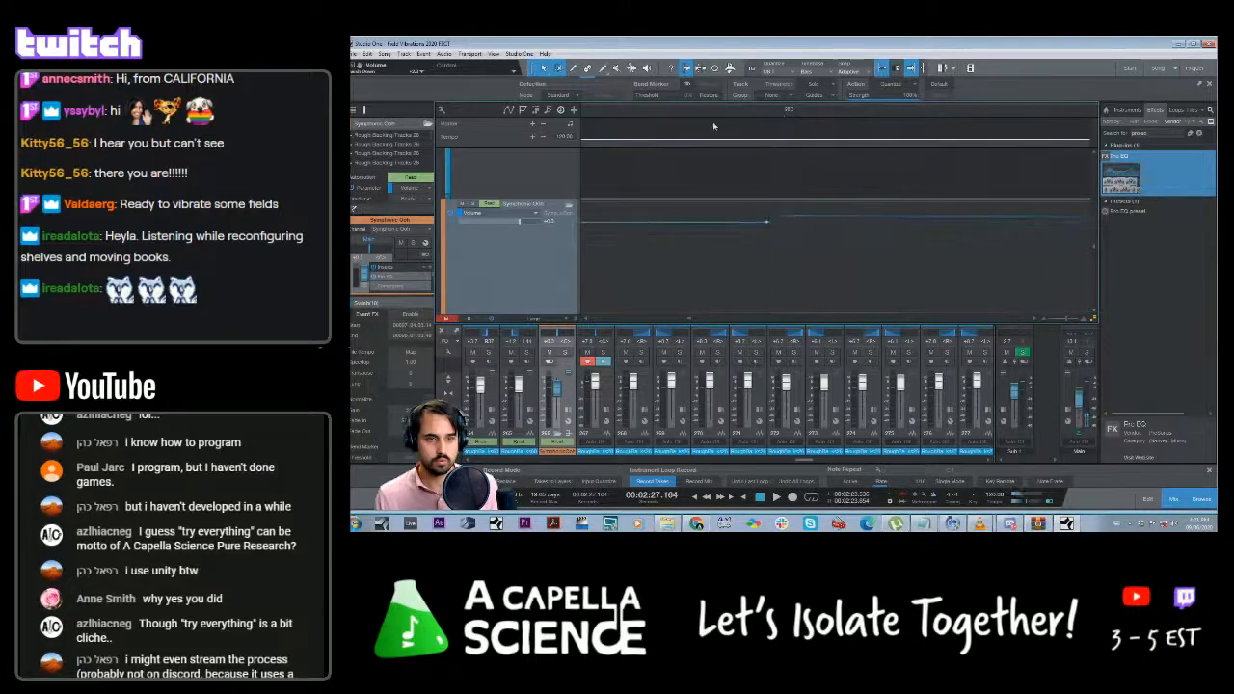
click(641, 113)
key(space)
key(space)
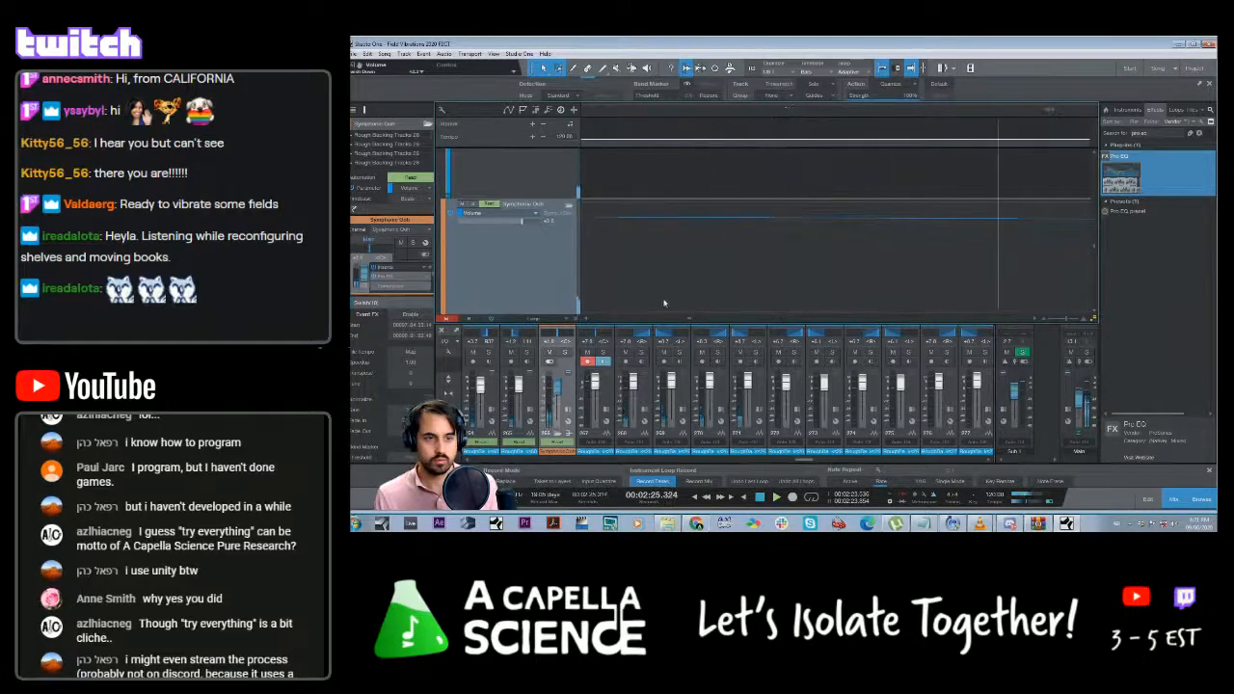
Raise the Symphonic Ooh volume point at the top of the rise and replay from just before it
drag(651, 110, 774, 92)
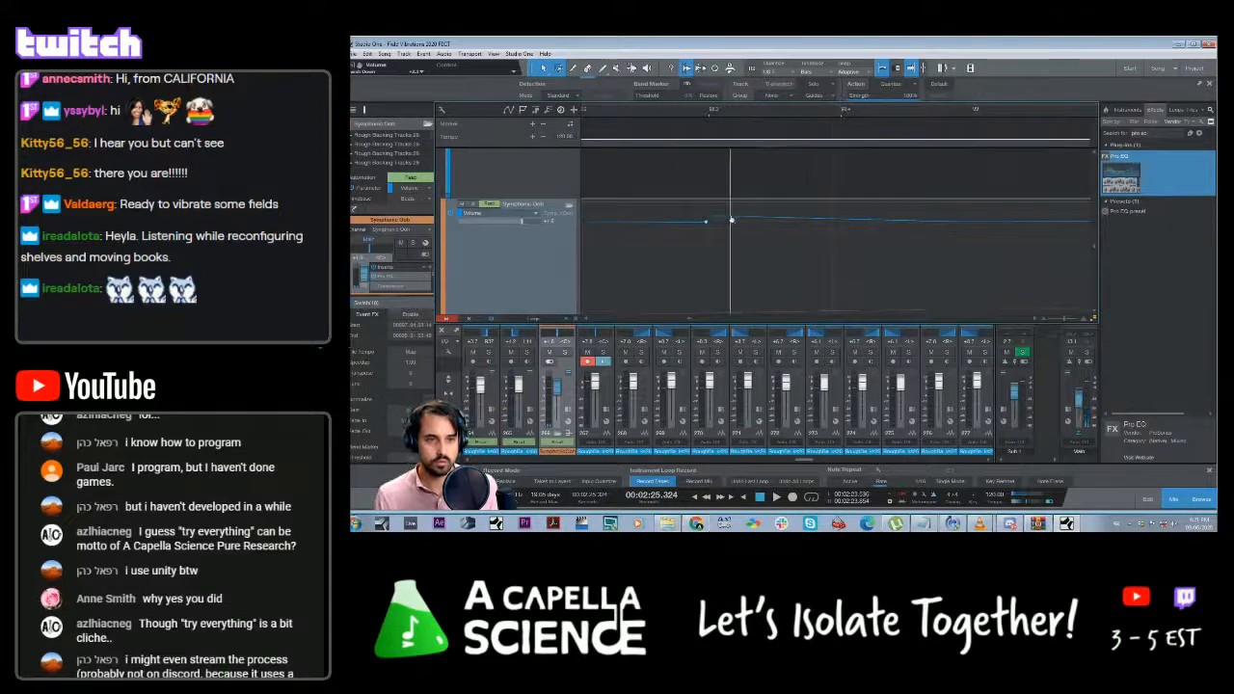
drag(731, 221, 729, 215)
click(611, 118)
key(space)
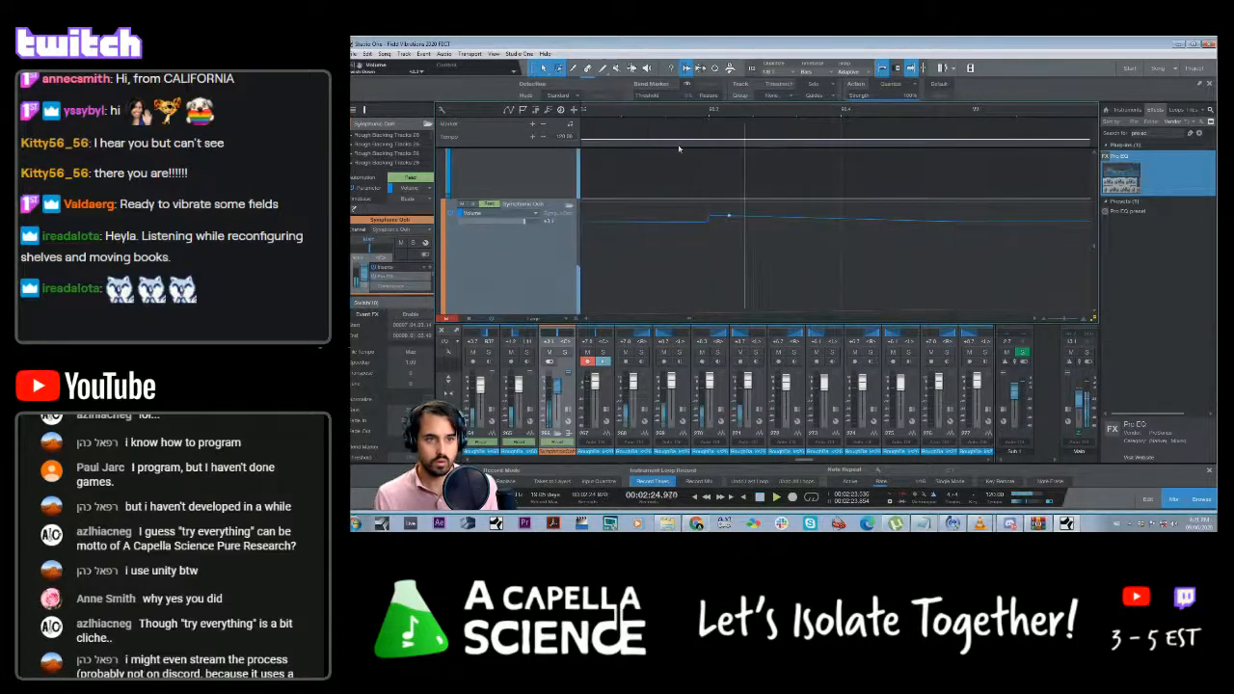
key(space)
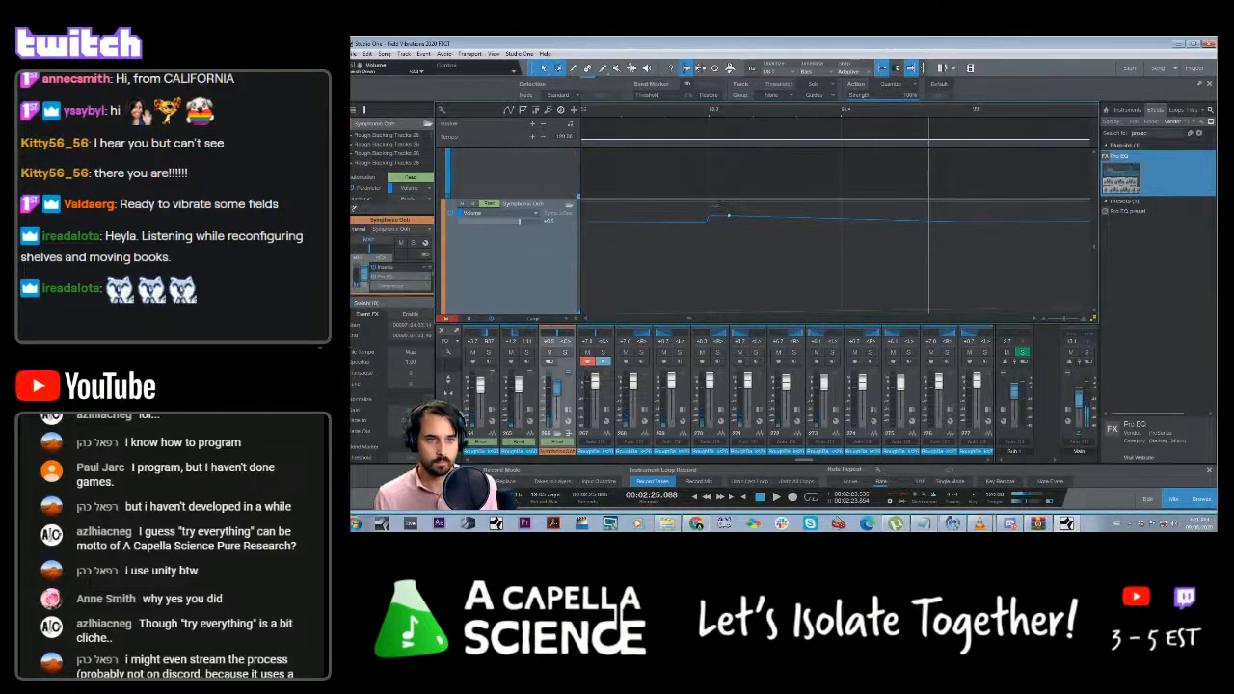
Lower the peak of the Symphonic Ooh volume rise and replay the bridge around the tempo change
drag(728, 218, 726, 220)
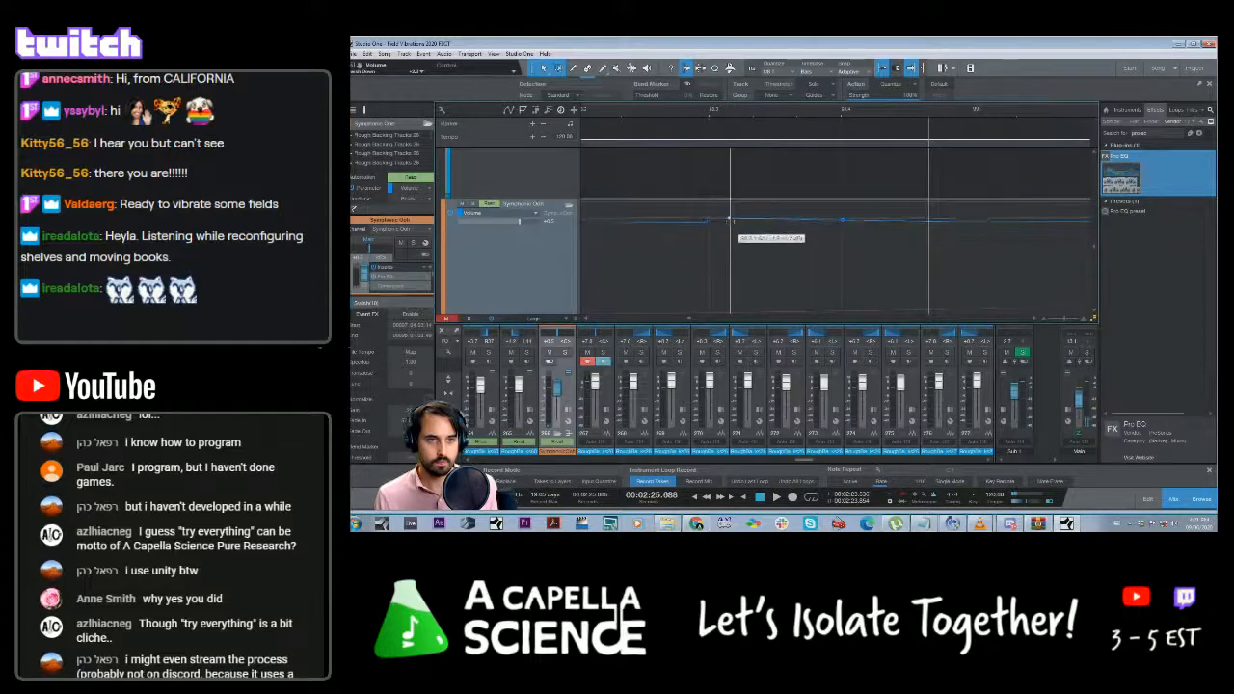
click(623, 114)
key(space)
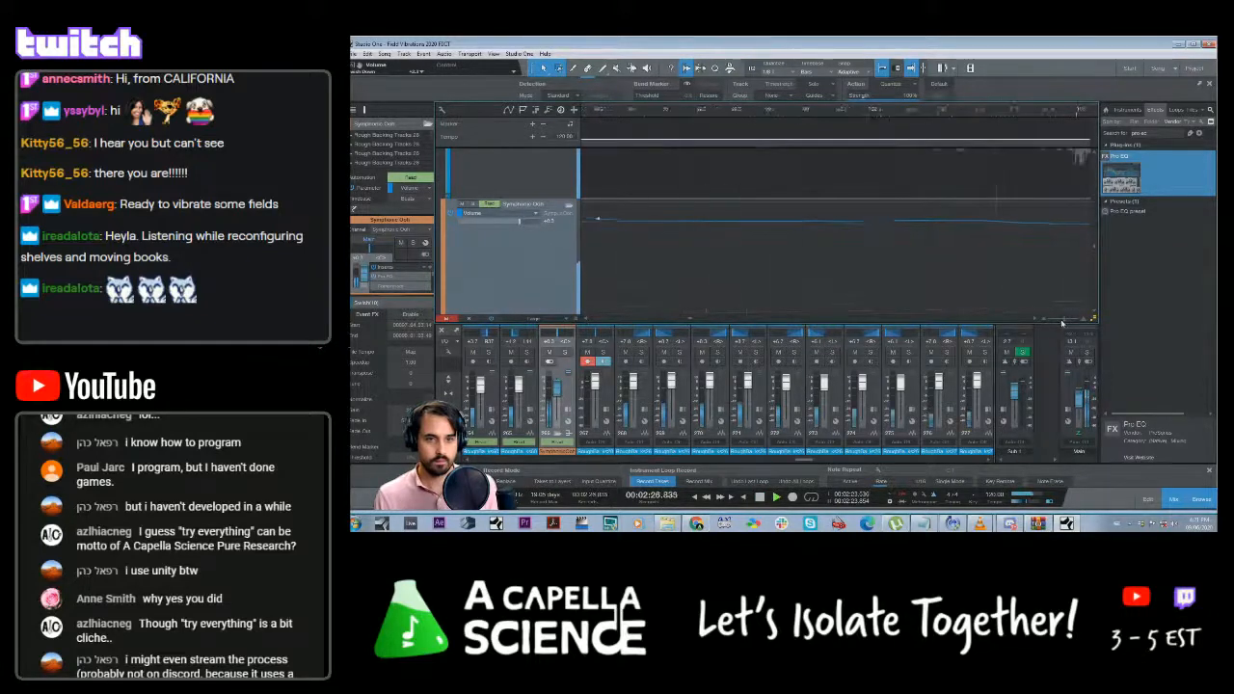
click(667, 114)
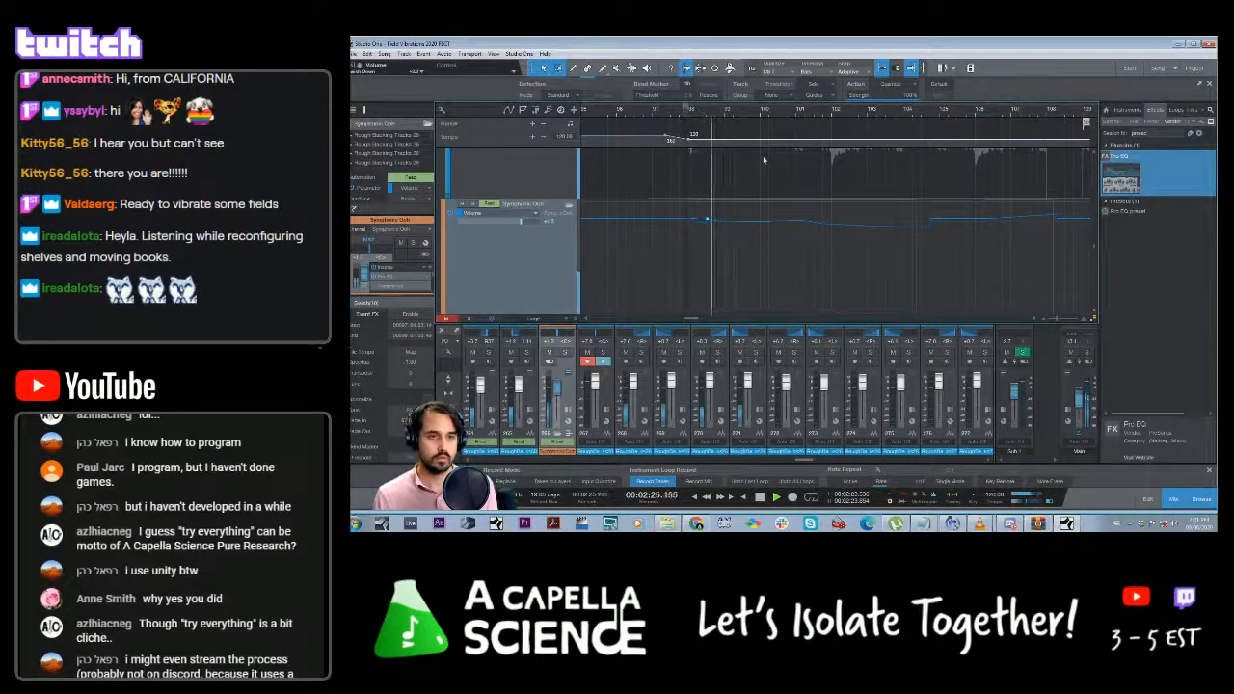
Lift the Symphonic Ooh volume point following the peak slightly, listen on through the bridge and save the song
drag(1056, 319, 1062, 319)
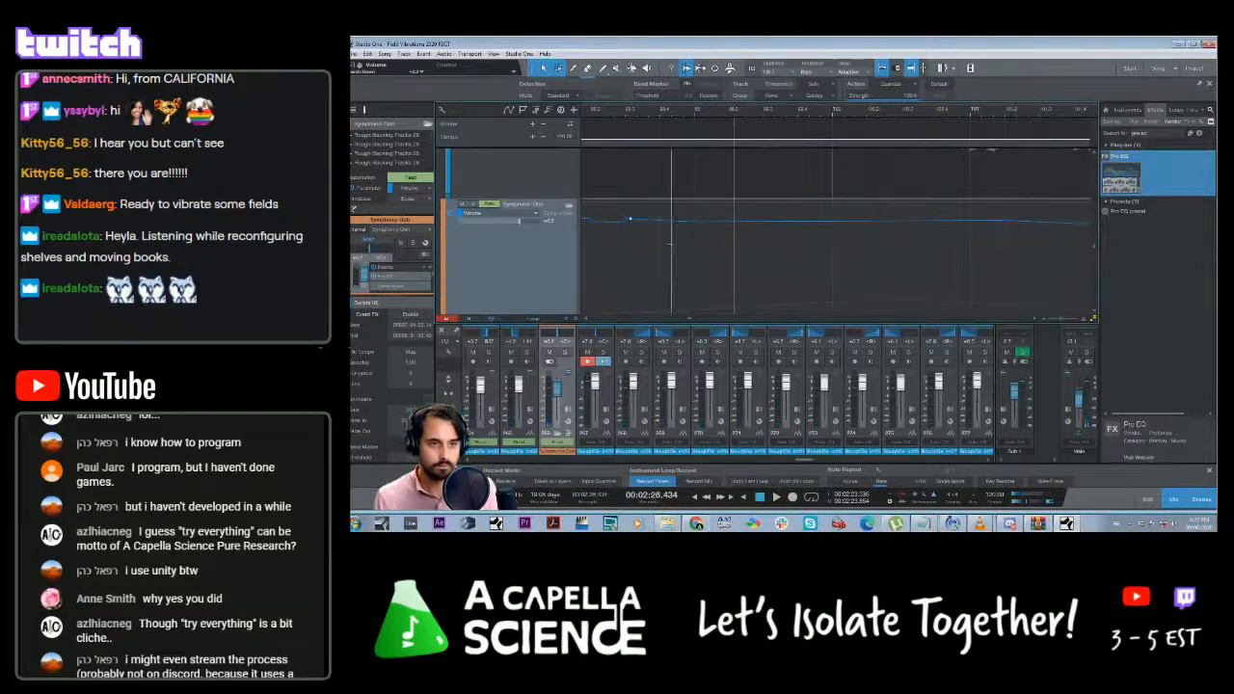
drag(689, 224, 690, 221)
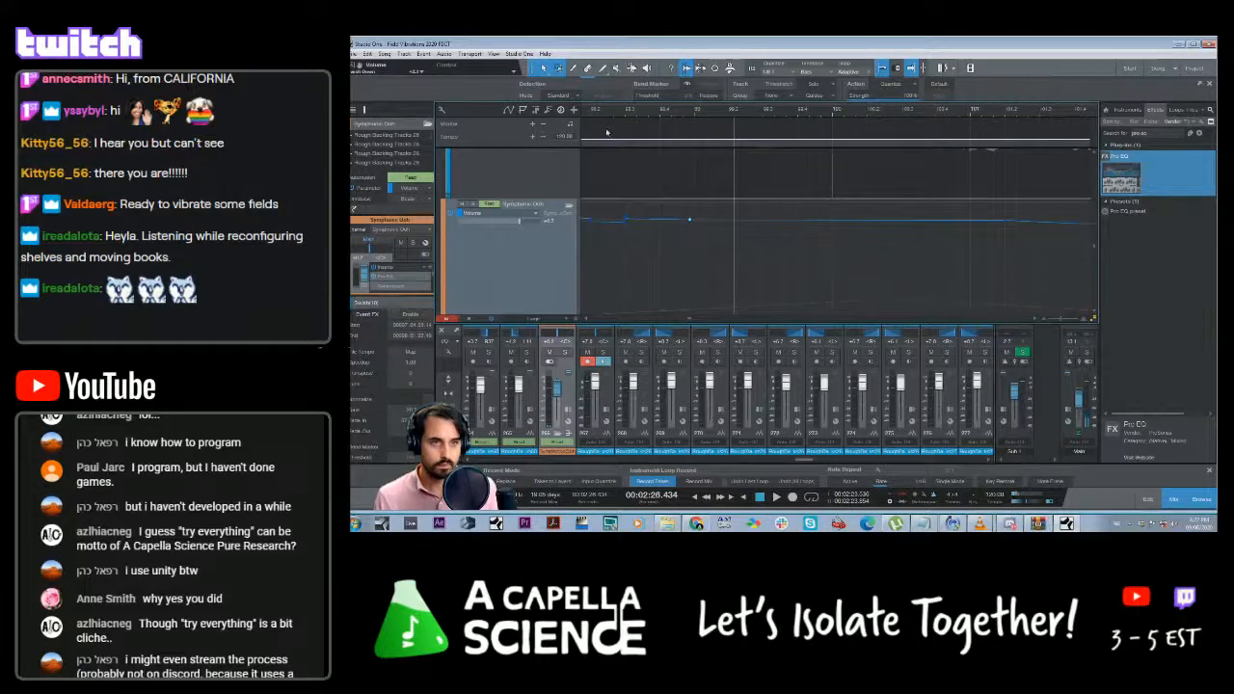
key(space)
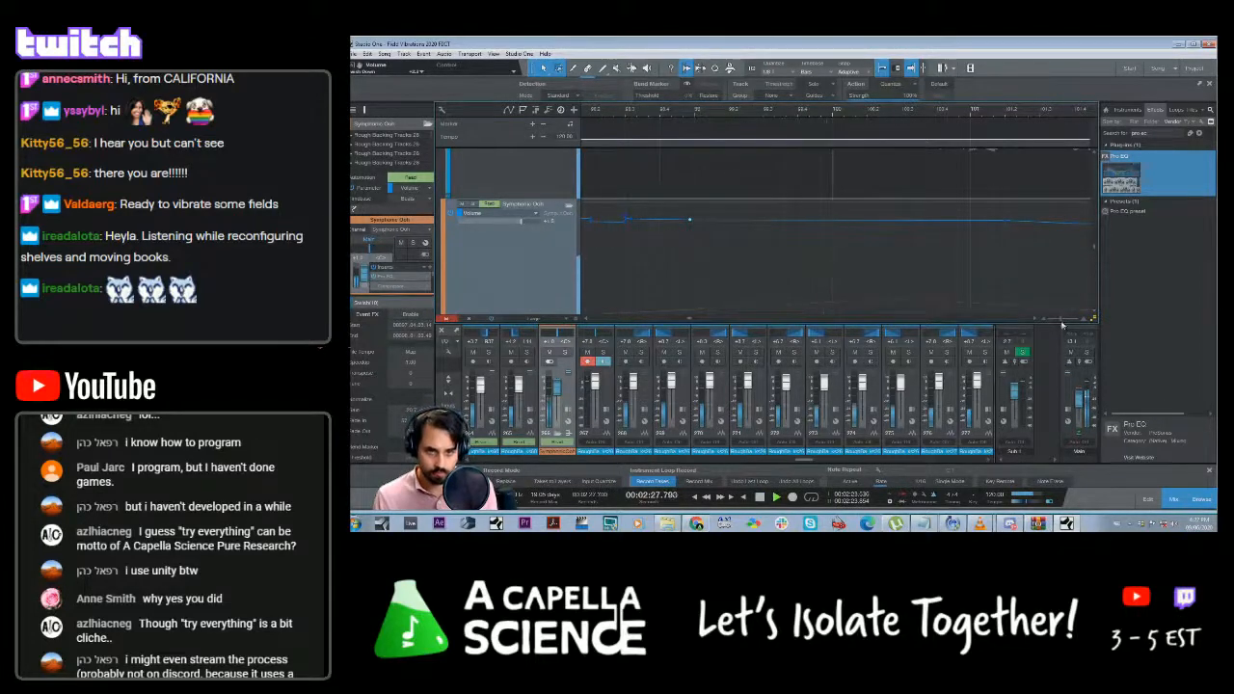
drag(1062, 320, 1058, 323)
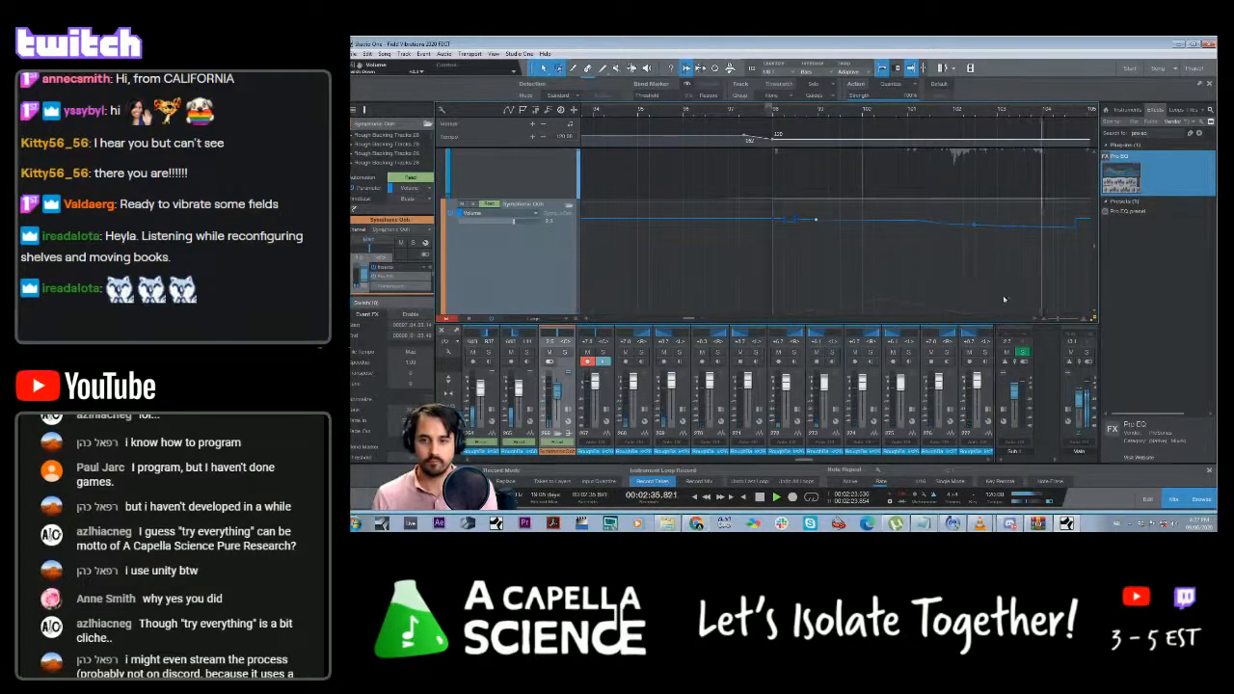
drag(1058, 320, 1050, 321)
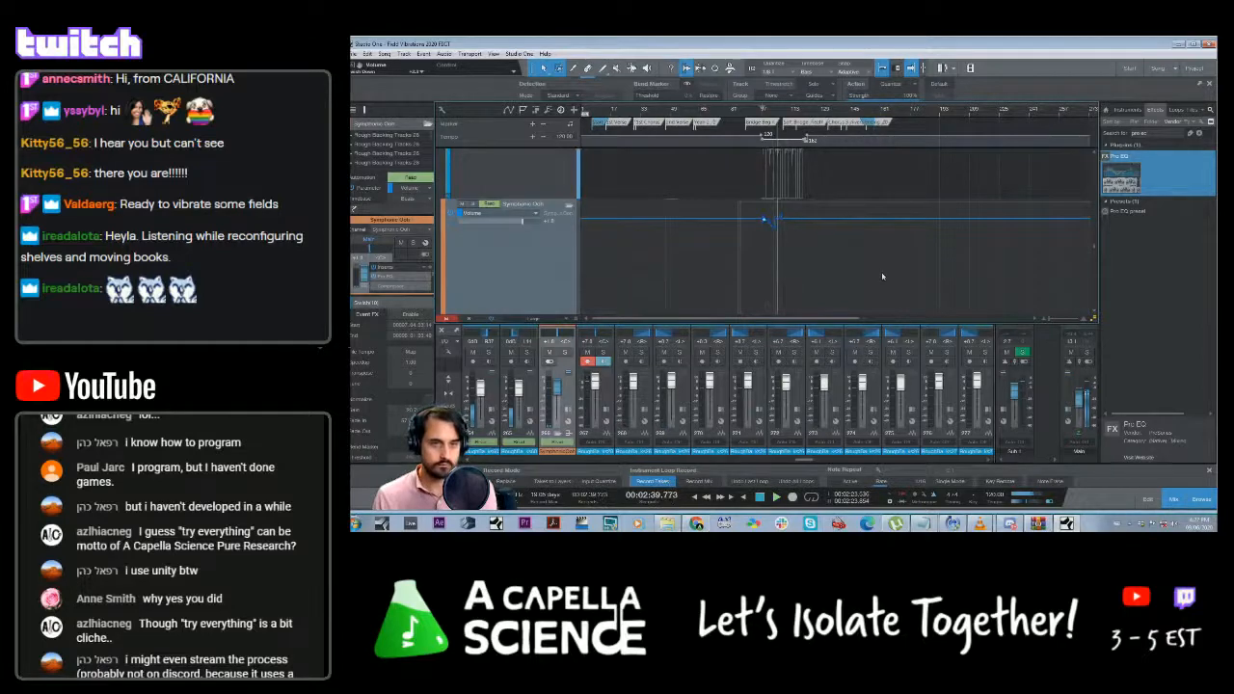
key(ctrl+s)
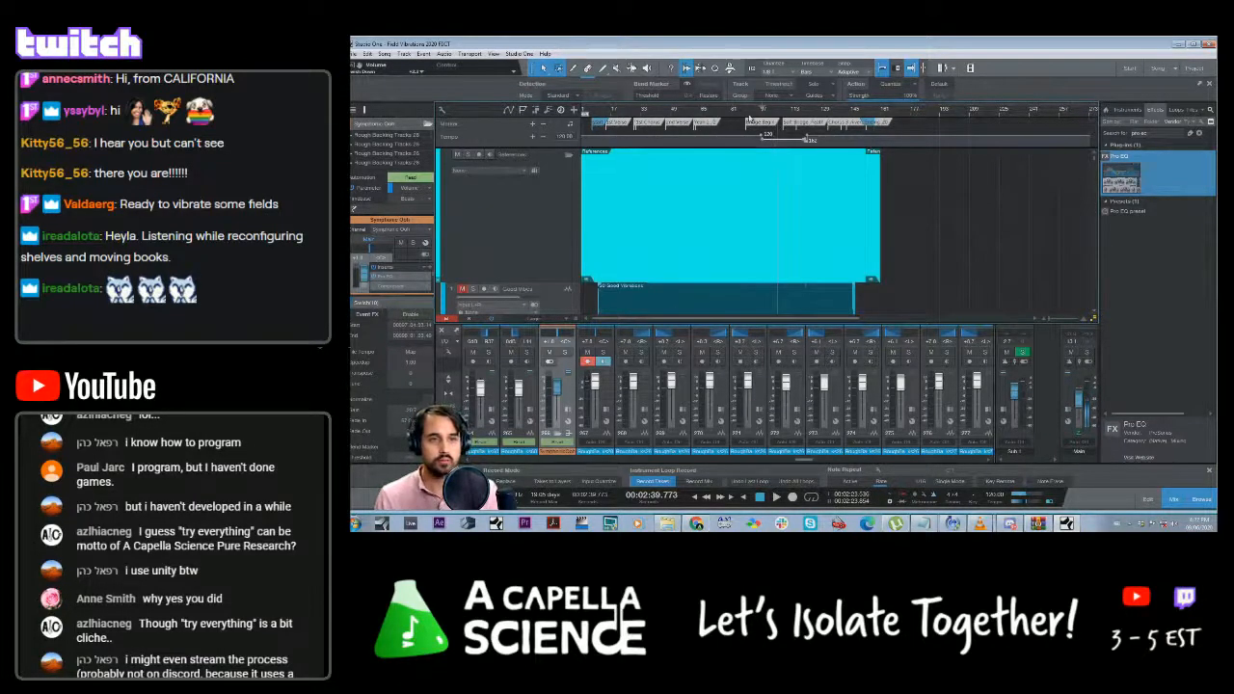
Play the song from the bridge marker through the tempo change, then replay the section after it to check the mix
drag(1046, 319, 1052, 320)
scroll(952, 272, down, 9)
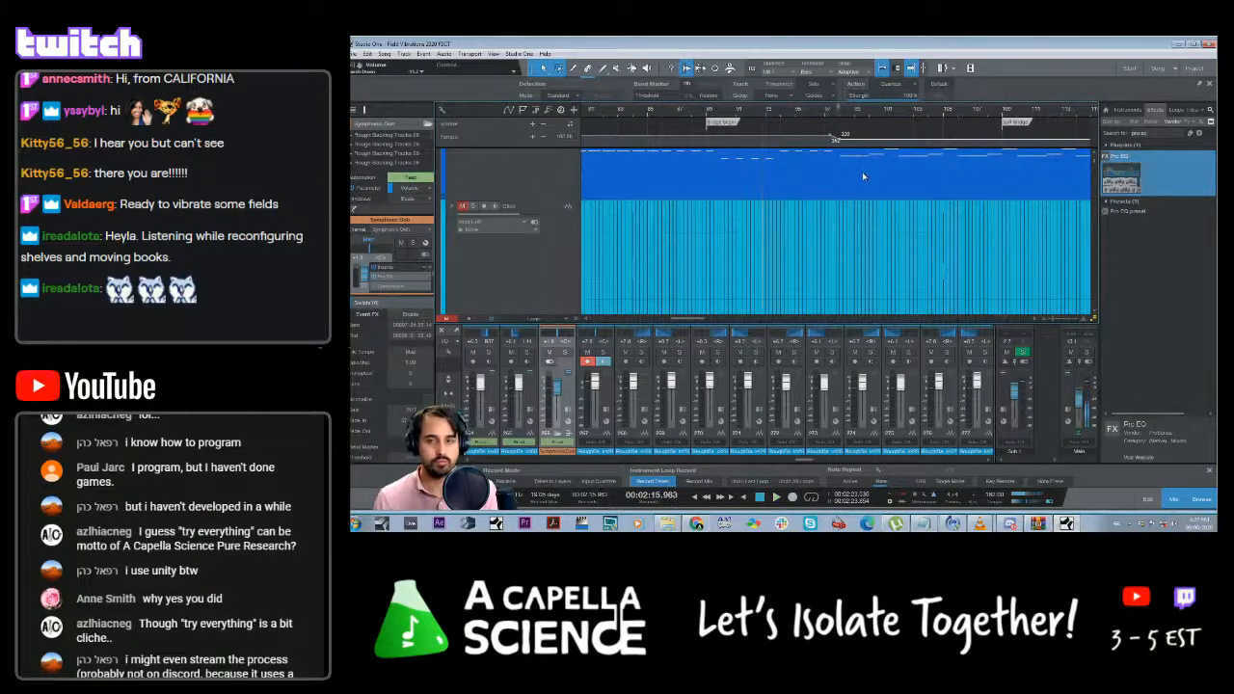
key(space)
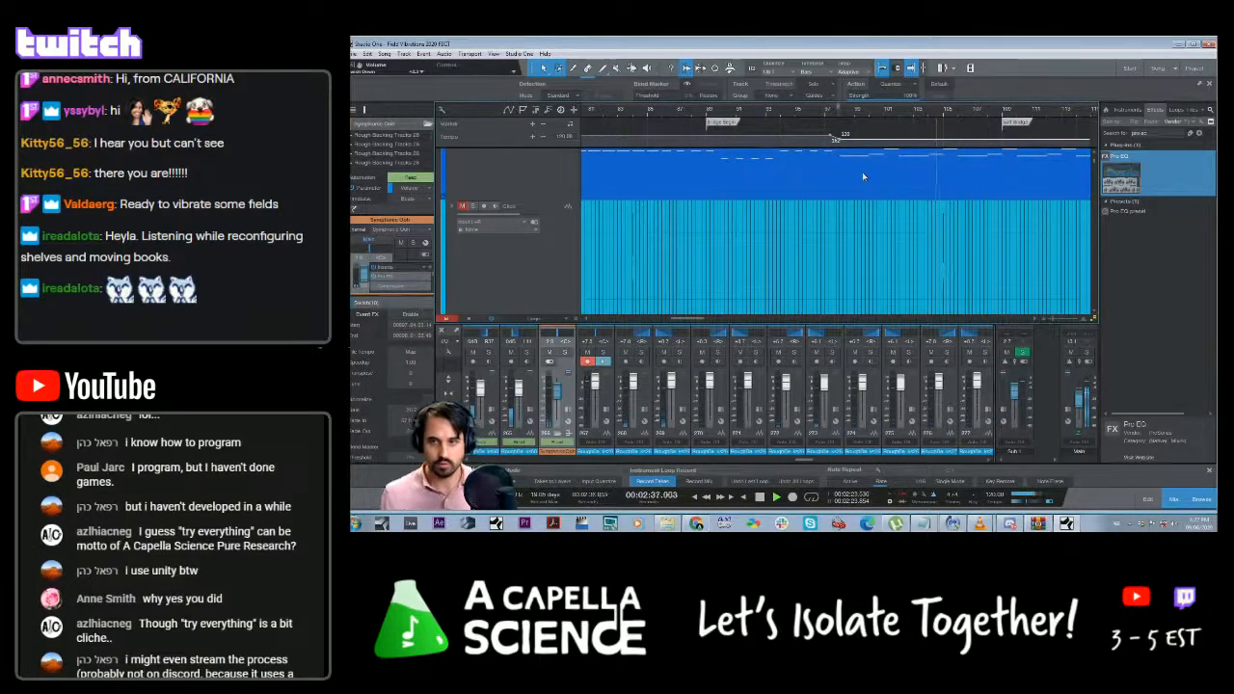
click(850, 114)
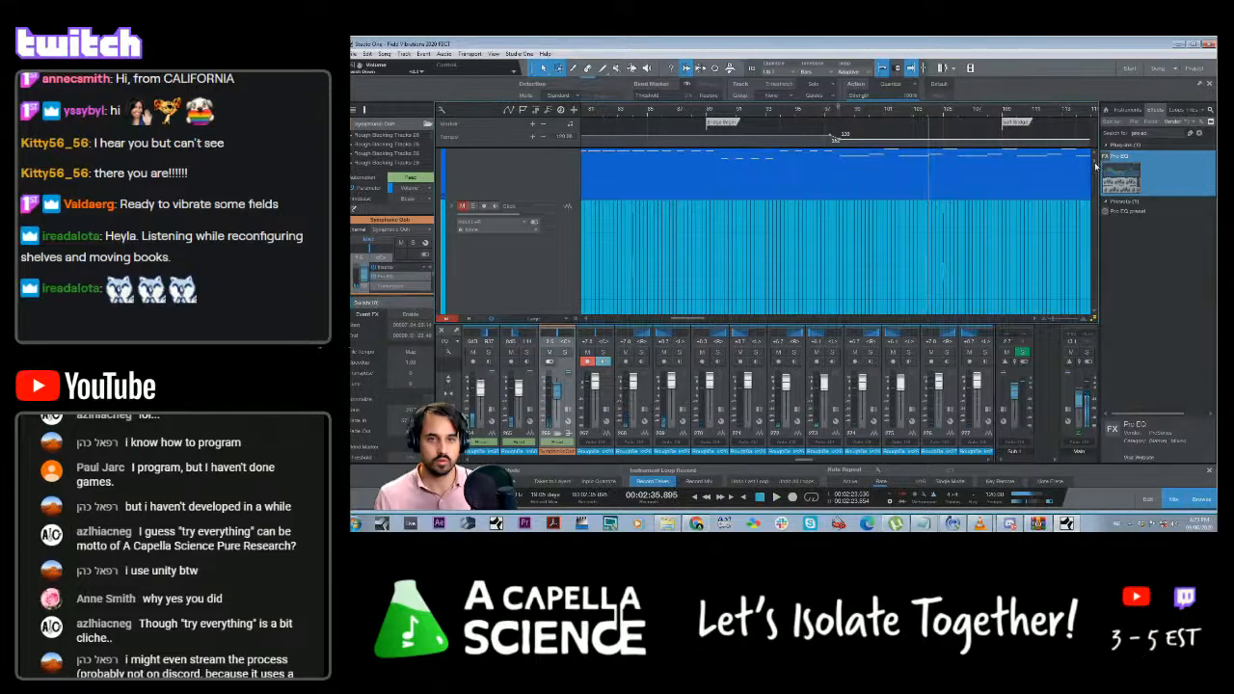
Look through the arrangement's track list for the vocals playing in the bridge and replay the section after the tempo change
drag(1095, 166, 1095, 195)
scroll(1044, 223, down, 5)
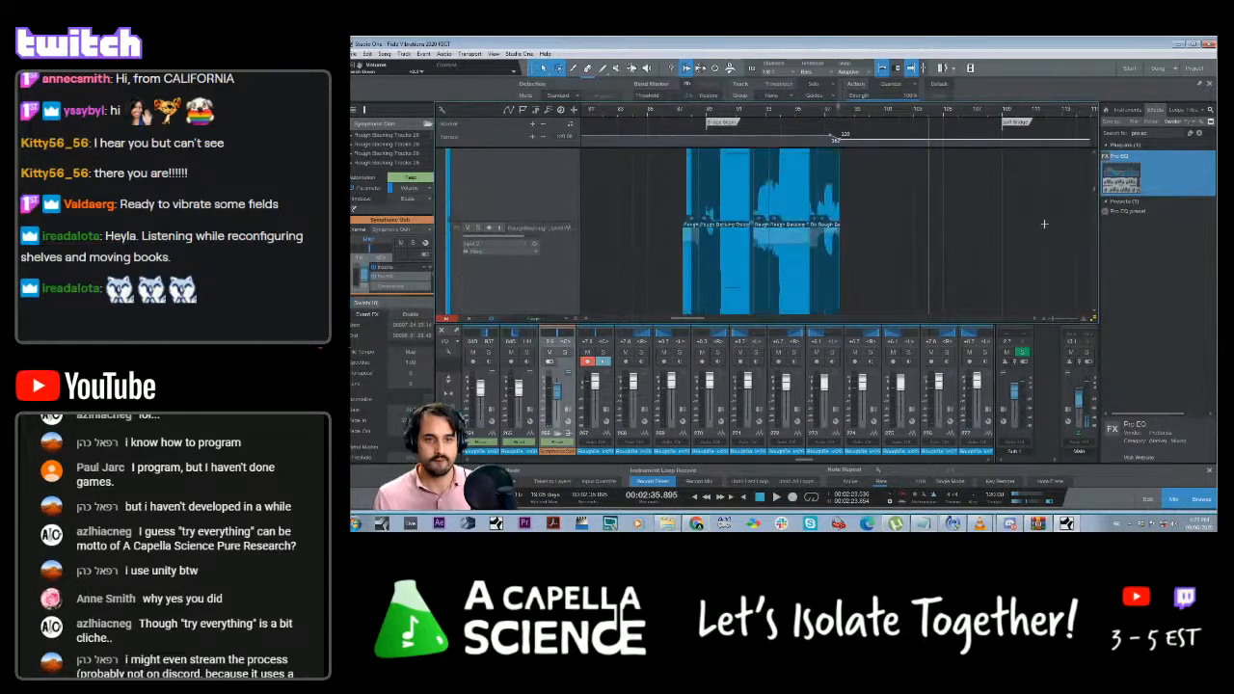
scroll(1044, 224, down, 3)
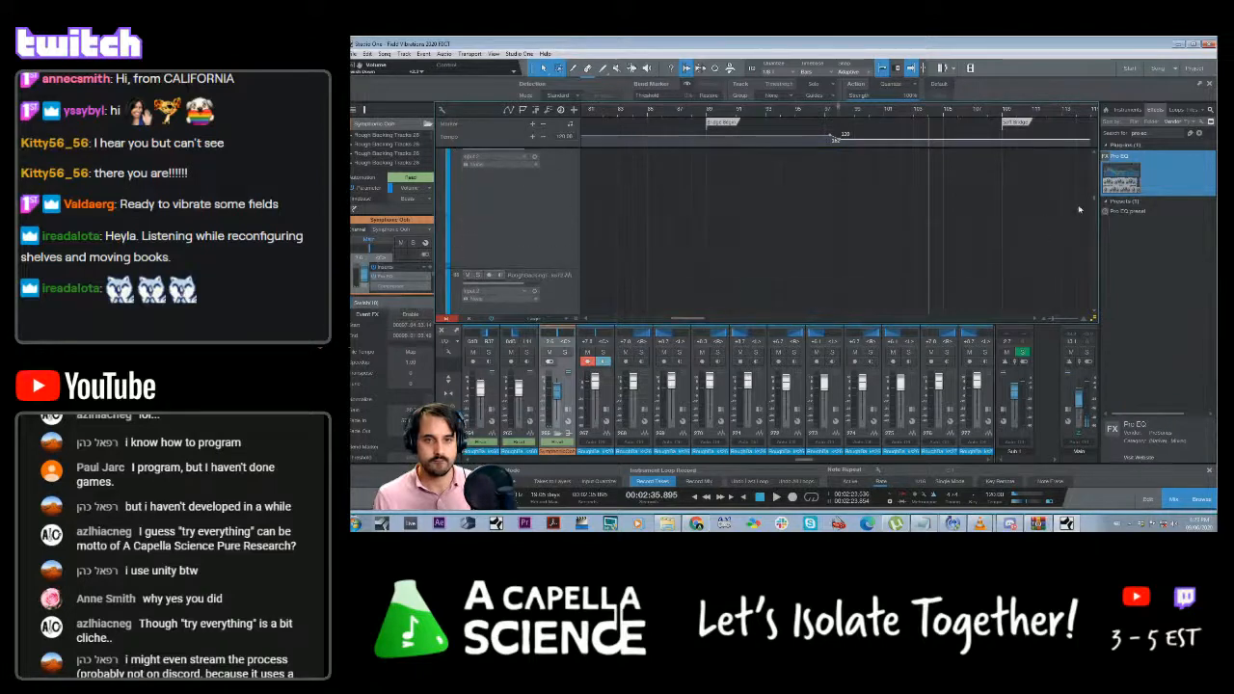
scroll(1094, 200, down, 1)
scroll(1013, 212, down, 5)
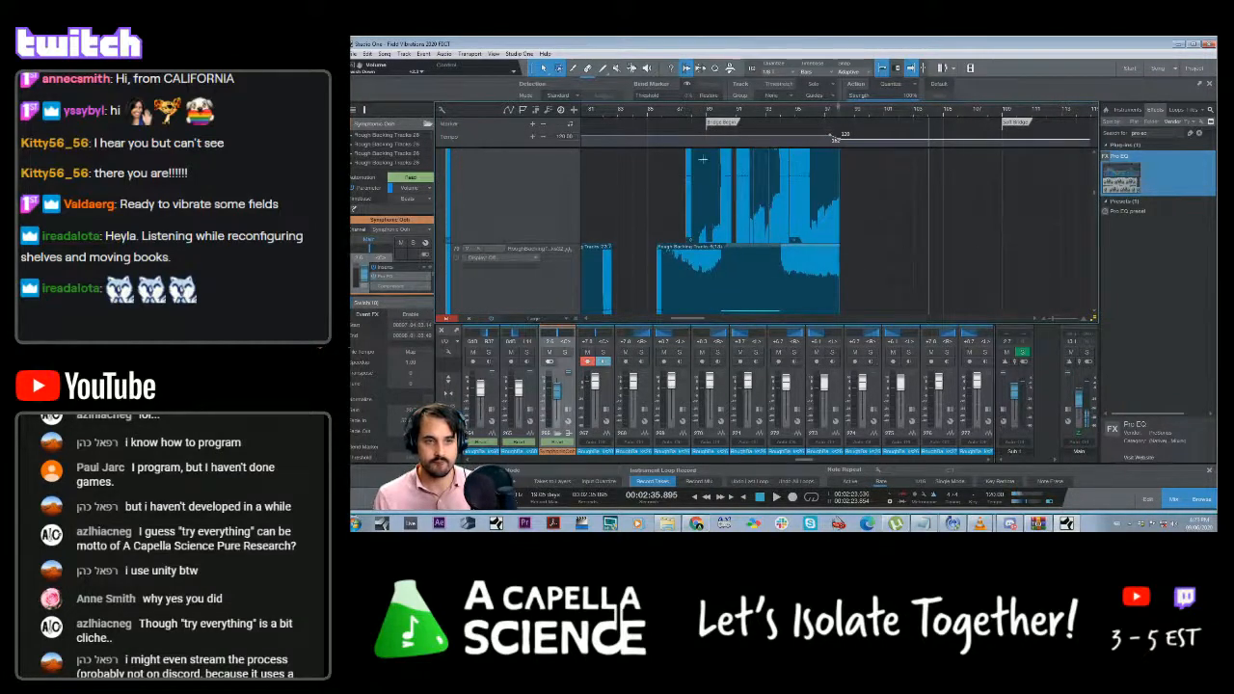
scroll(670, 231, down, 5)
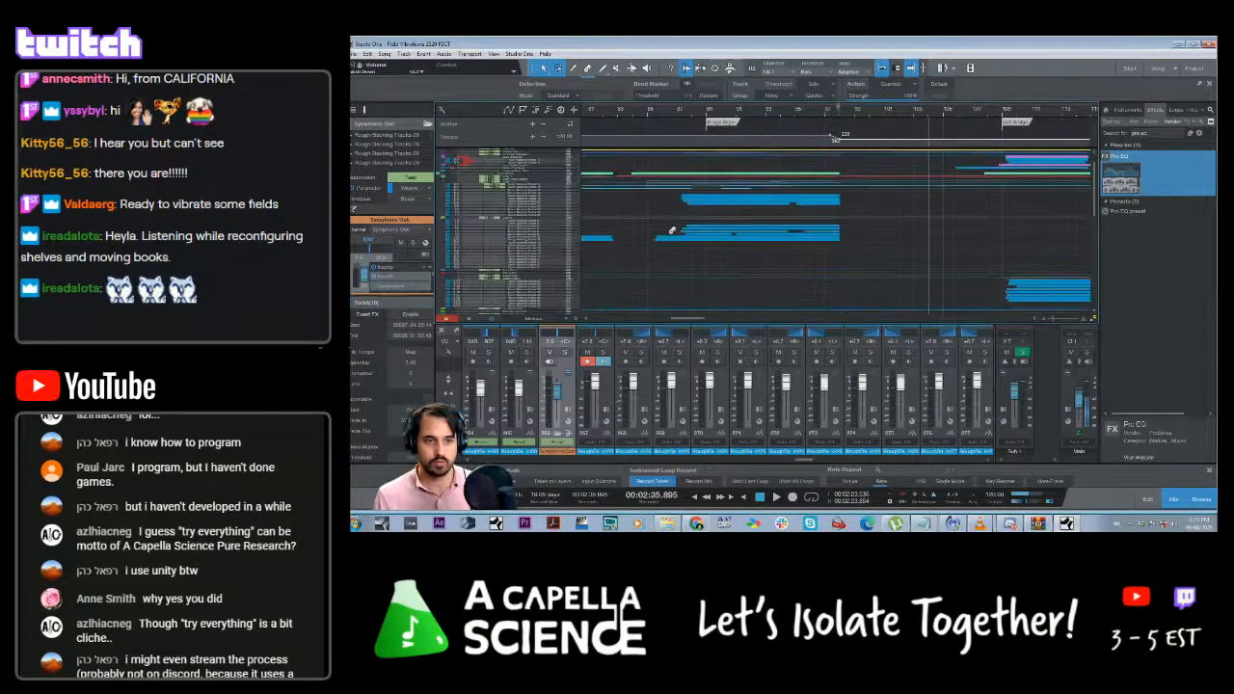
scroll(836, 248, up, 3)
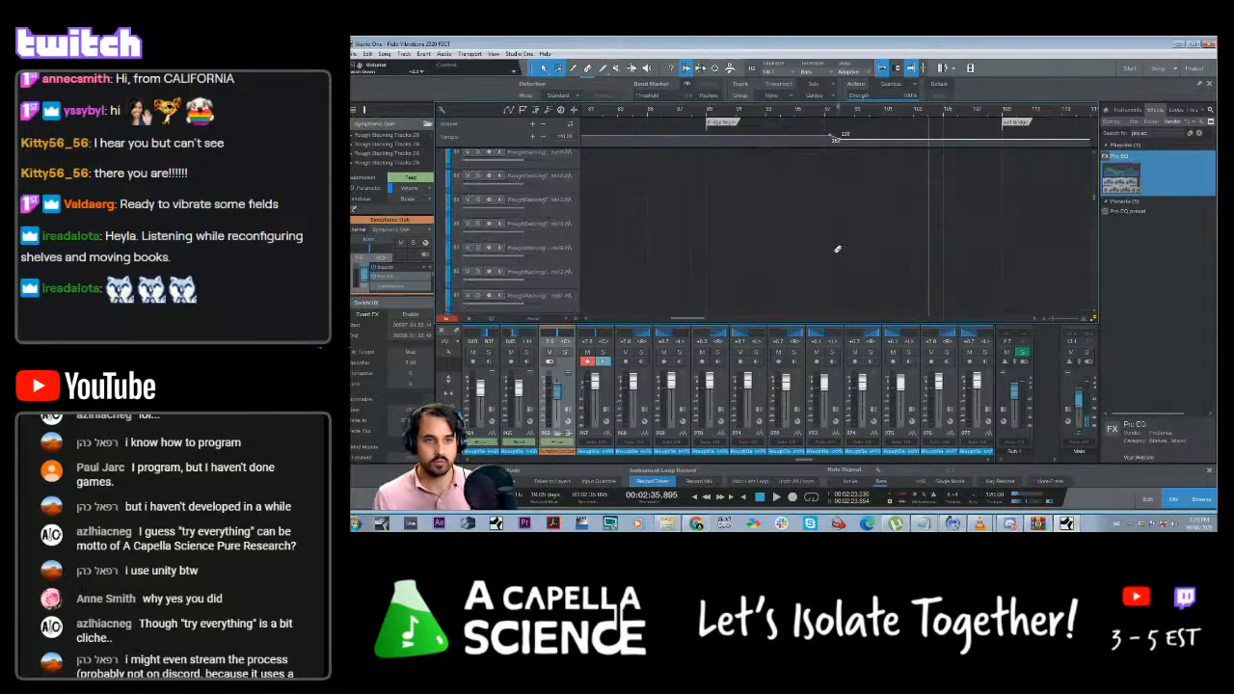
scroll(837, 248, down, 4)
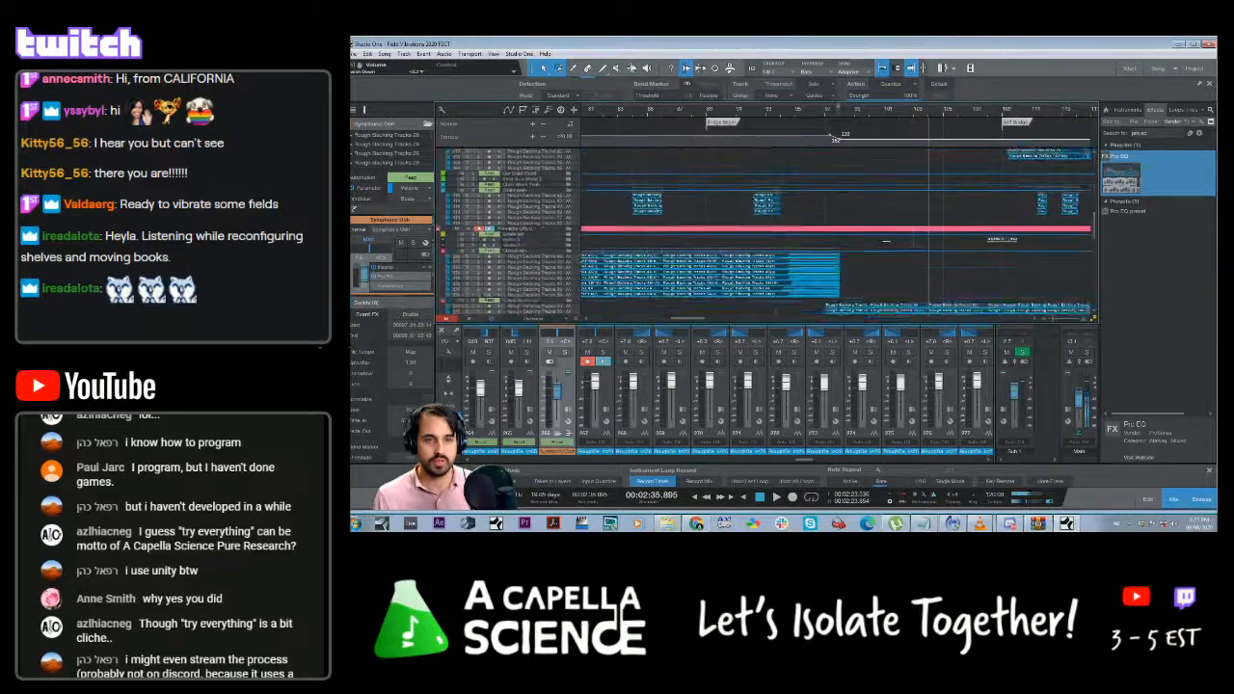
scroll(884, 241, down, 3)
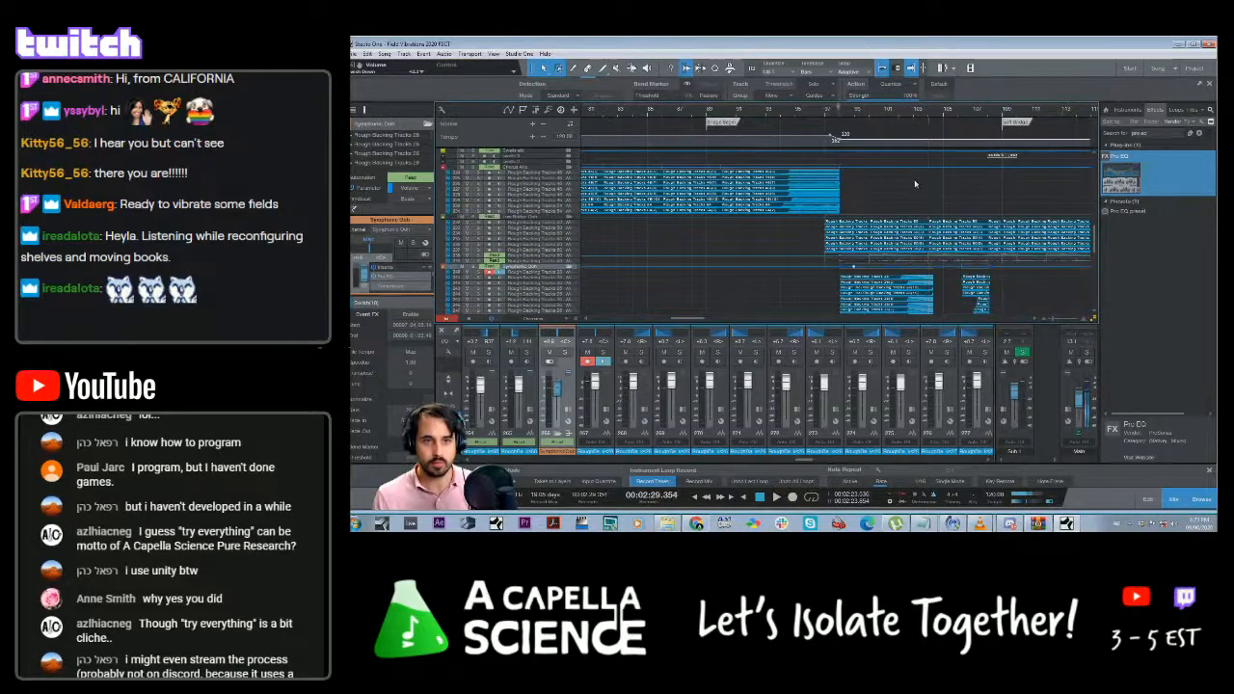
scroll(883, 250, down, 3)
scroll(964, 246, down, 3)
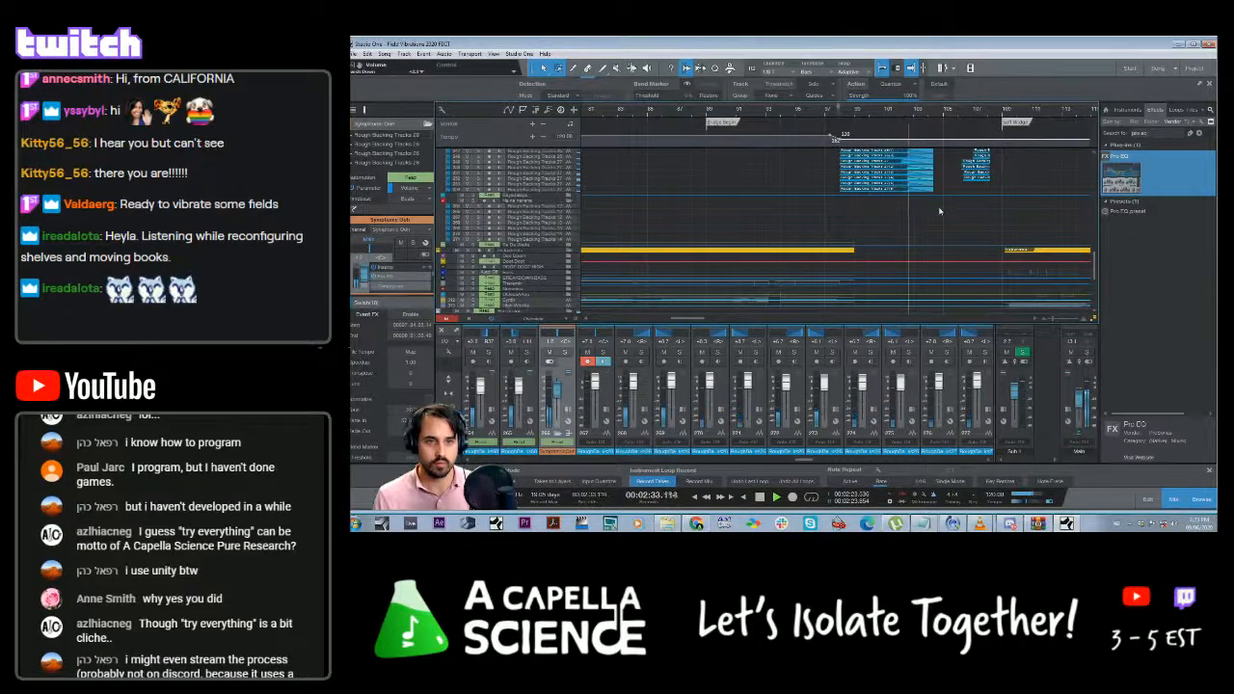
key(space)
Solo the Symphonic Ooh tracks and play the section after the tempo change to hear them alone
drag(1051, 319, 1057, 320)
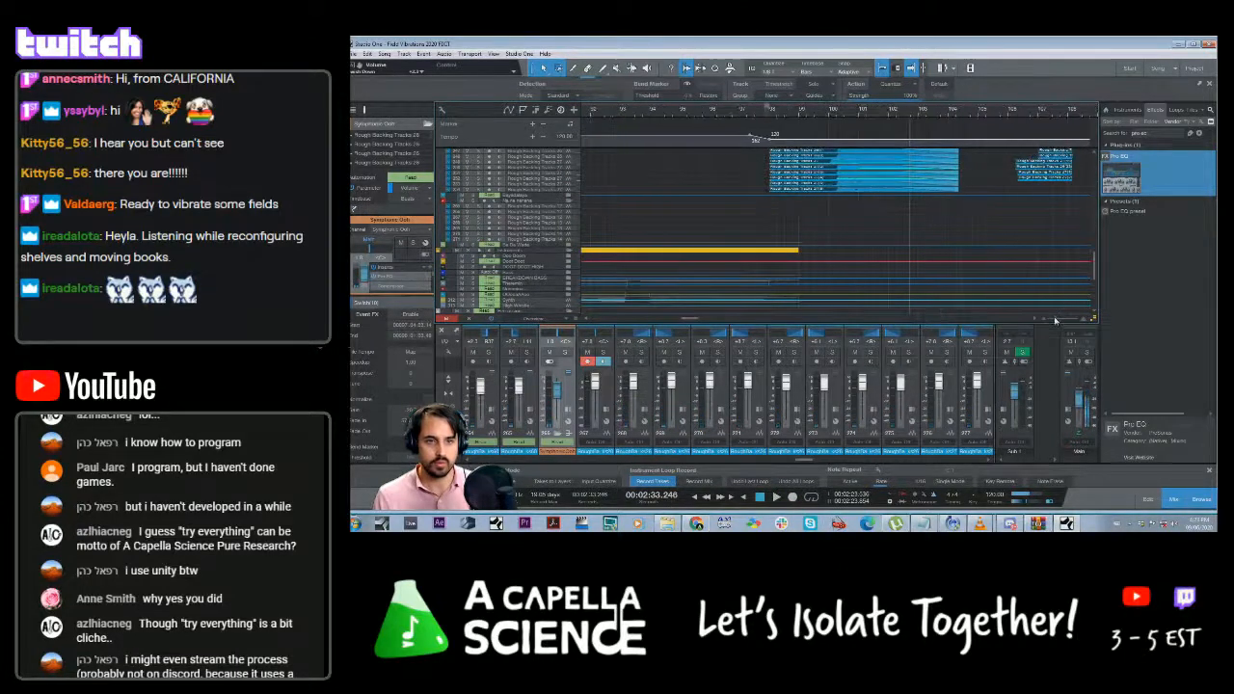
scroll(712, 206, up, 3)
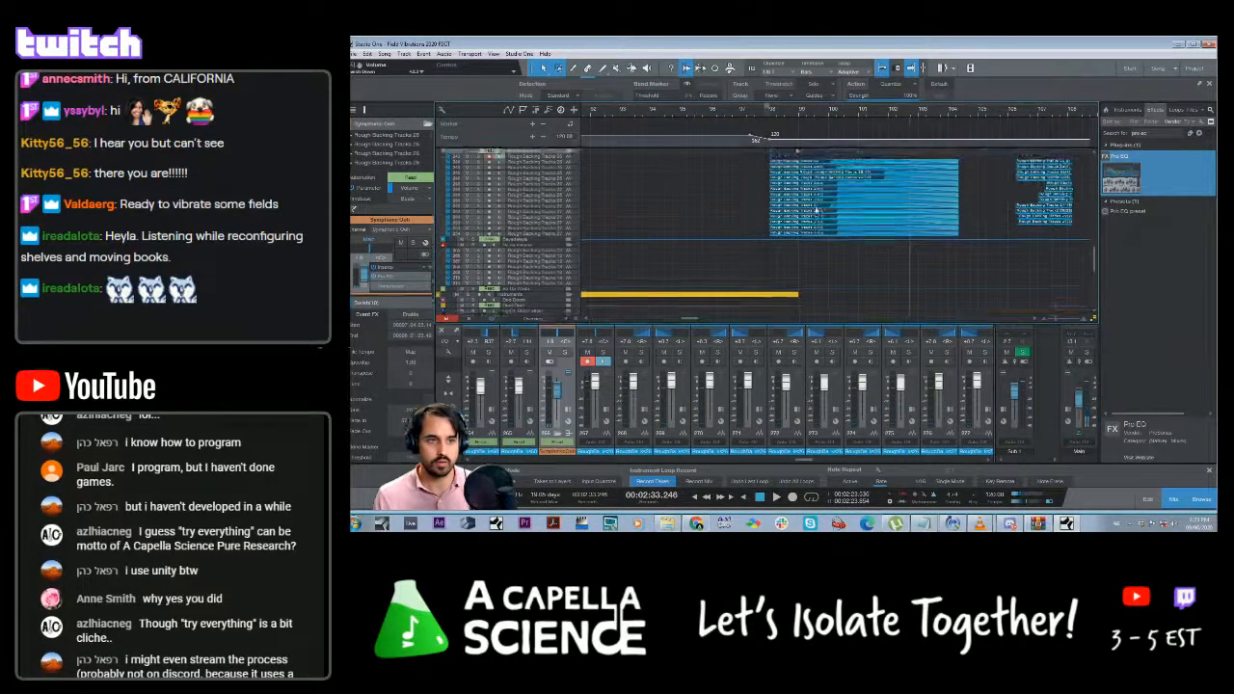
click(473, 165)
key(space)
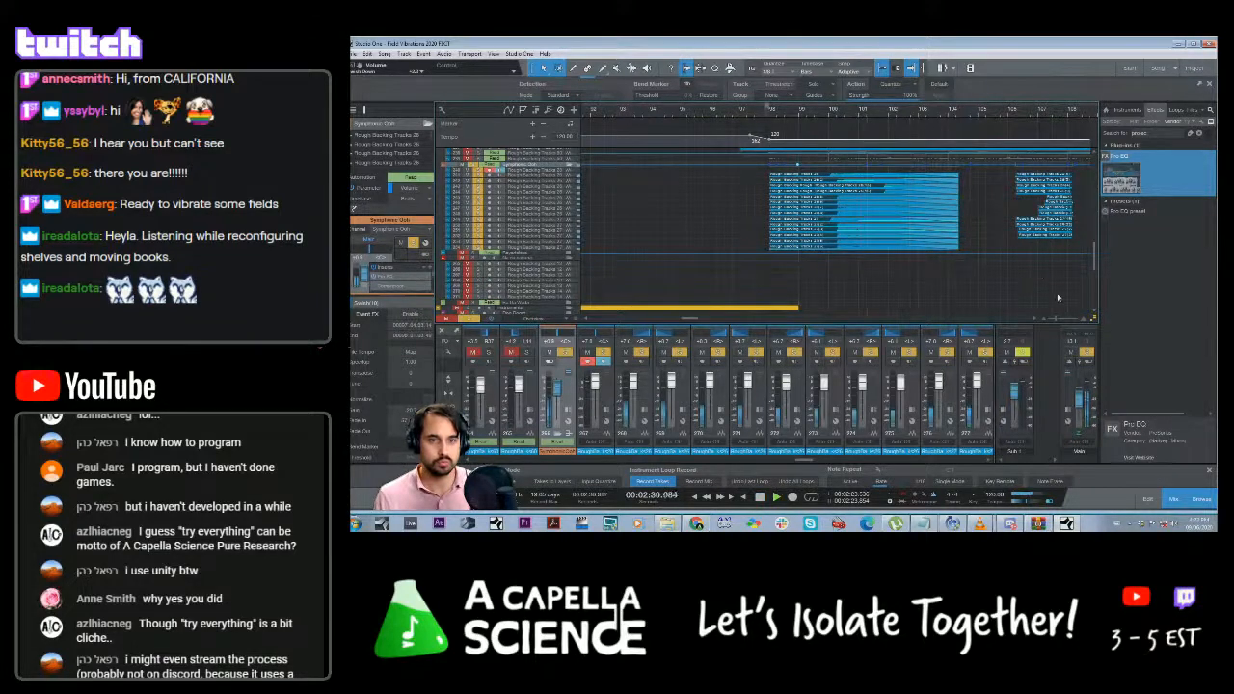
drag(1055, 320, 1058, 320)
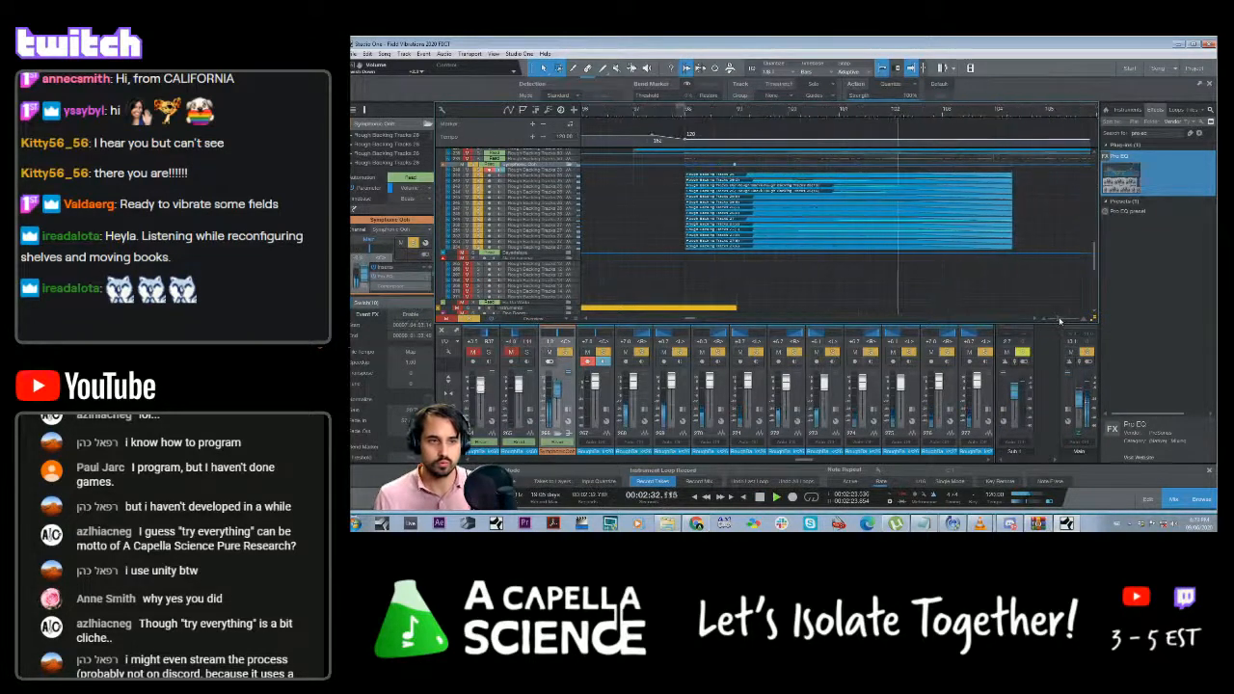
Take Symphonic Ooh out of solo and solo the Low Bridge Ooh tracks instead
click(473, 166)
scroll(473, 166, up, 3)
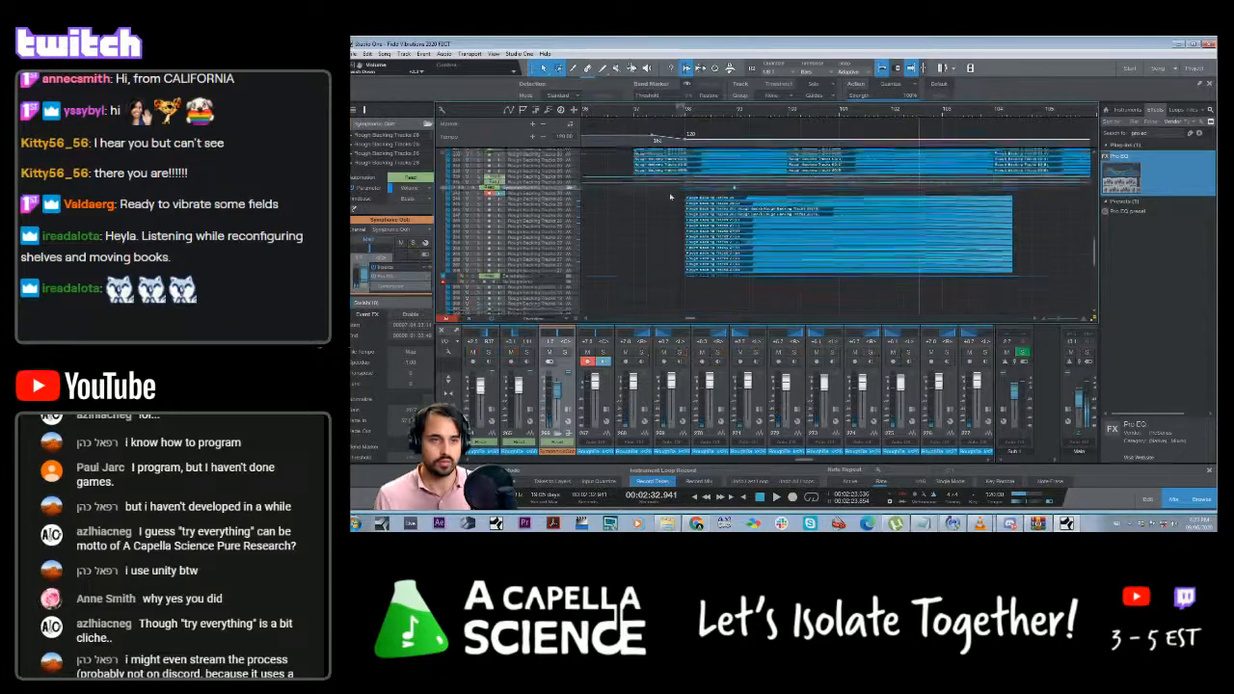
drag(476, 193, 477, 239)
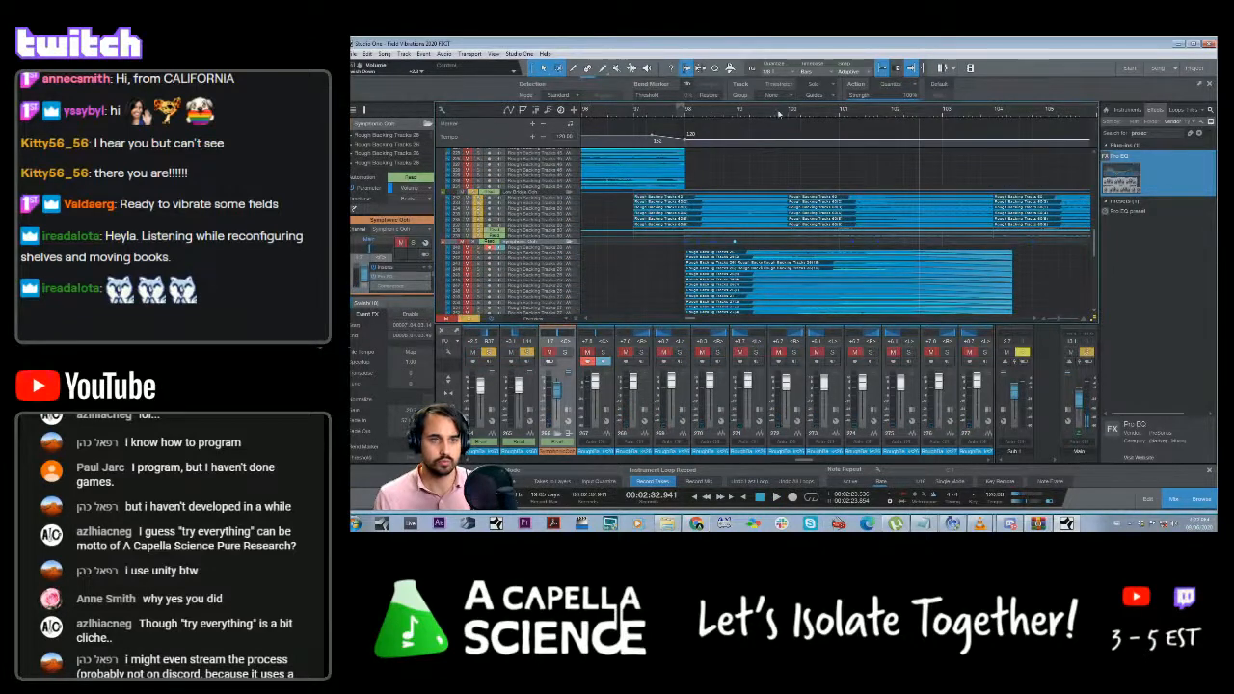
Enlarge the track lanes around Symphonic Ooh and play back the passage from about bar 101
scroll(709, 243, up, 3)
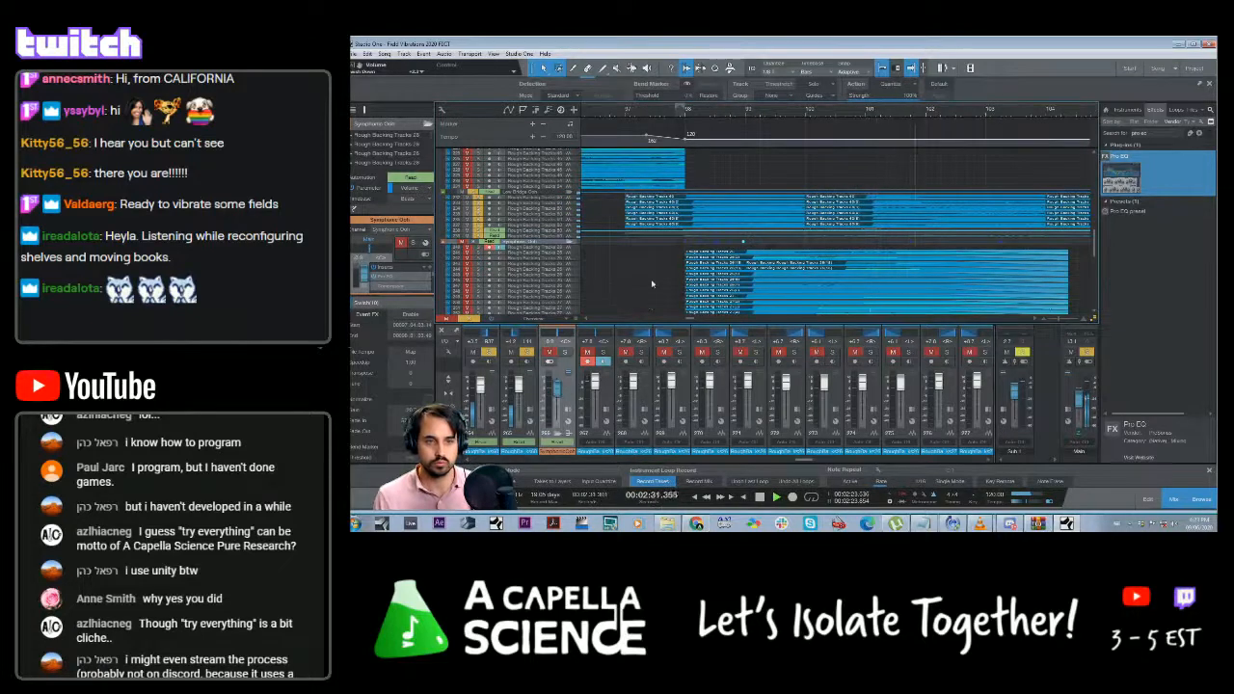
drag(691, 319, 695, 319)
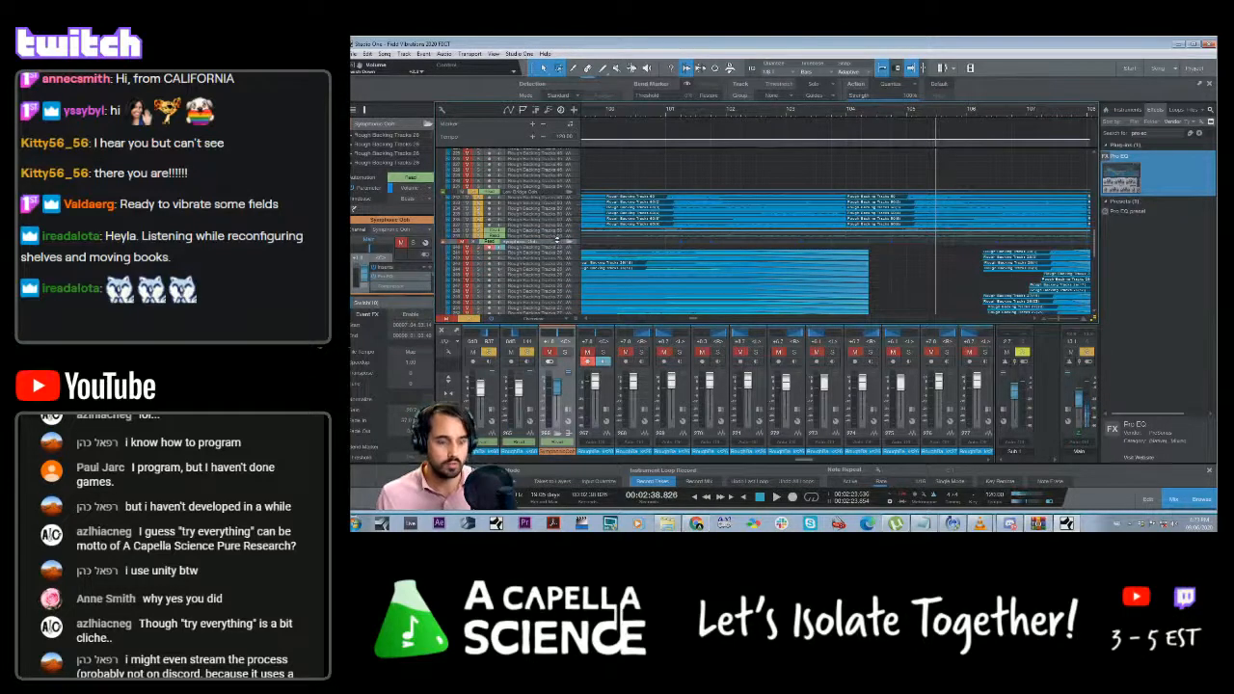
scroll(645, 232, up, 3)
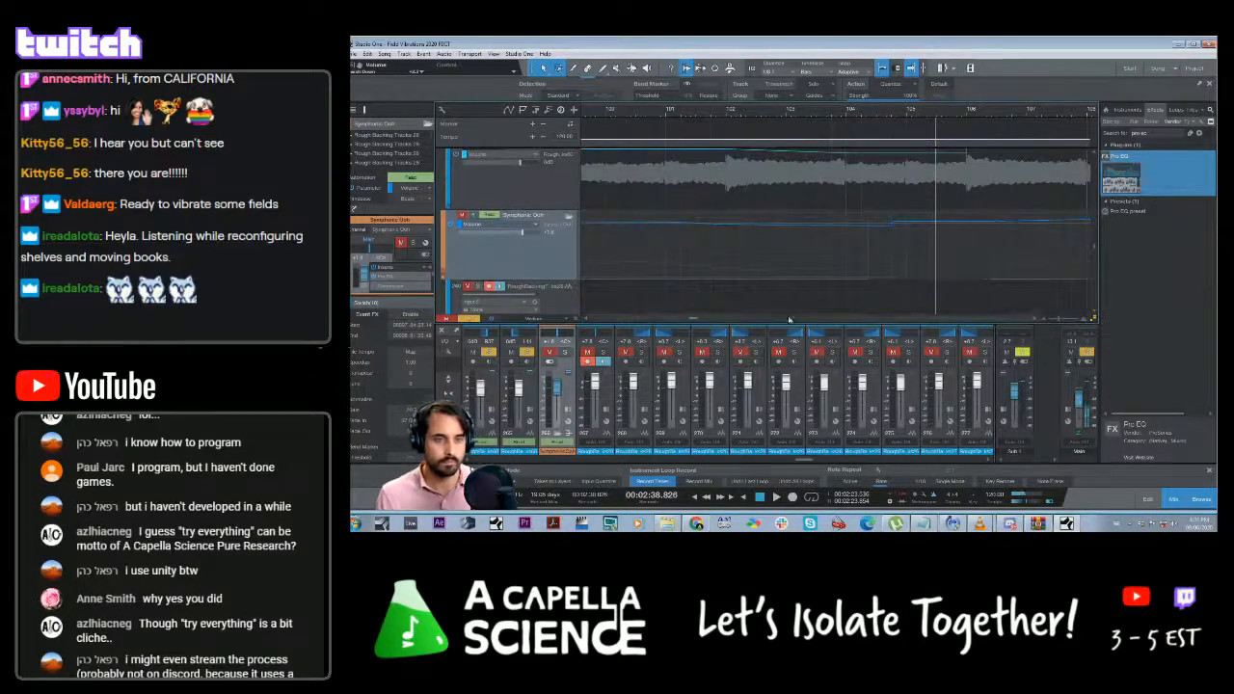
click(662, 112)
key(space)
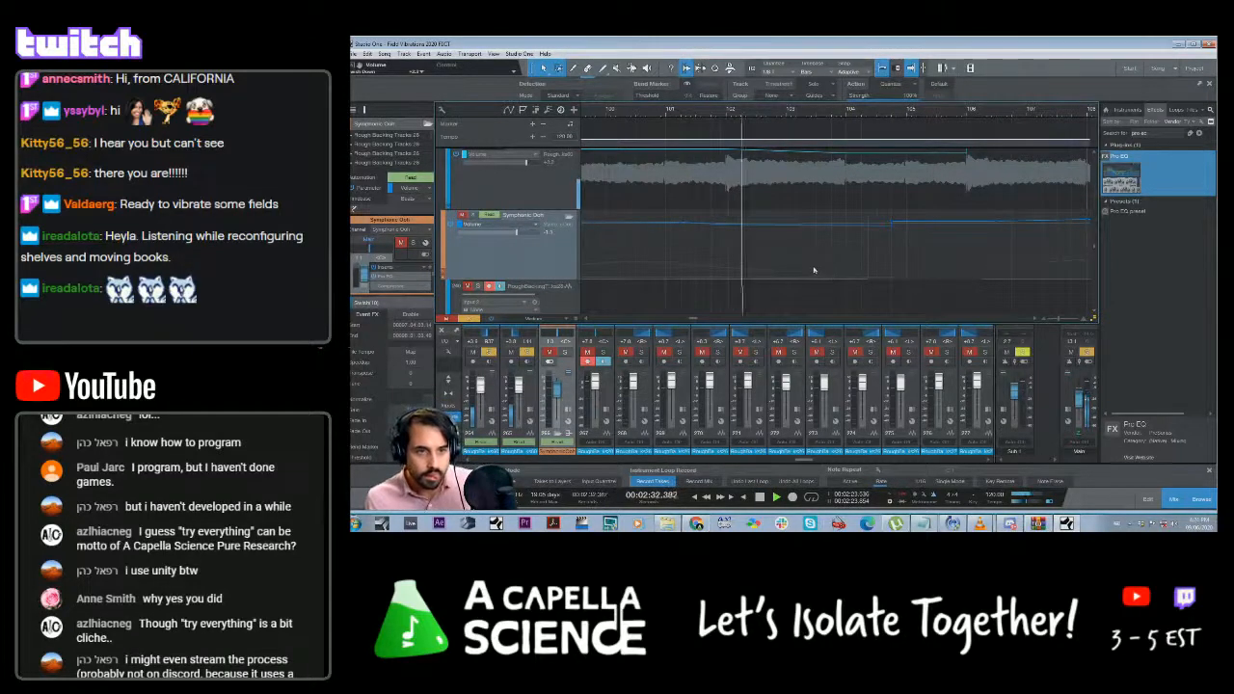
Add a volume automation point on the Symphonic Ooh track at 2:32.854, lower the volume slightly from there and audition it
click(757, 117)
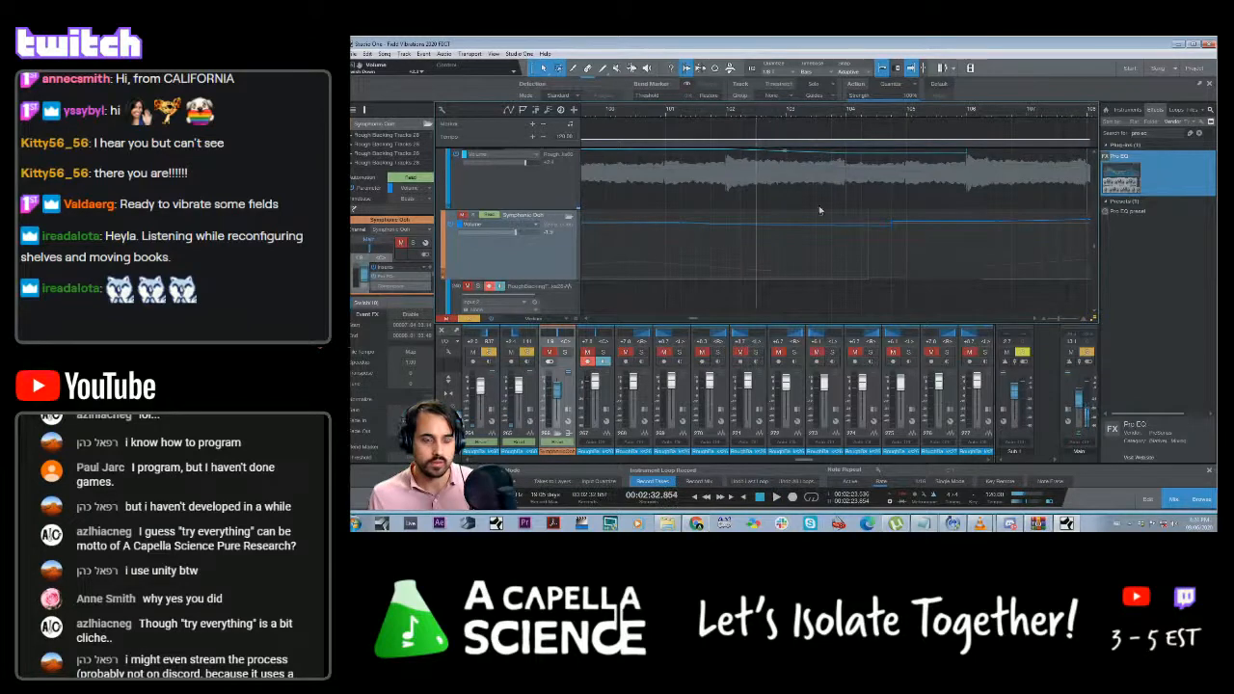
click(759, 227)
drag(762, 228, 759, 230)
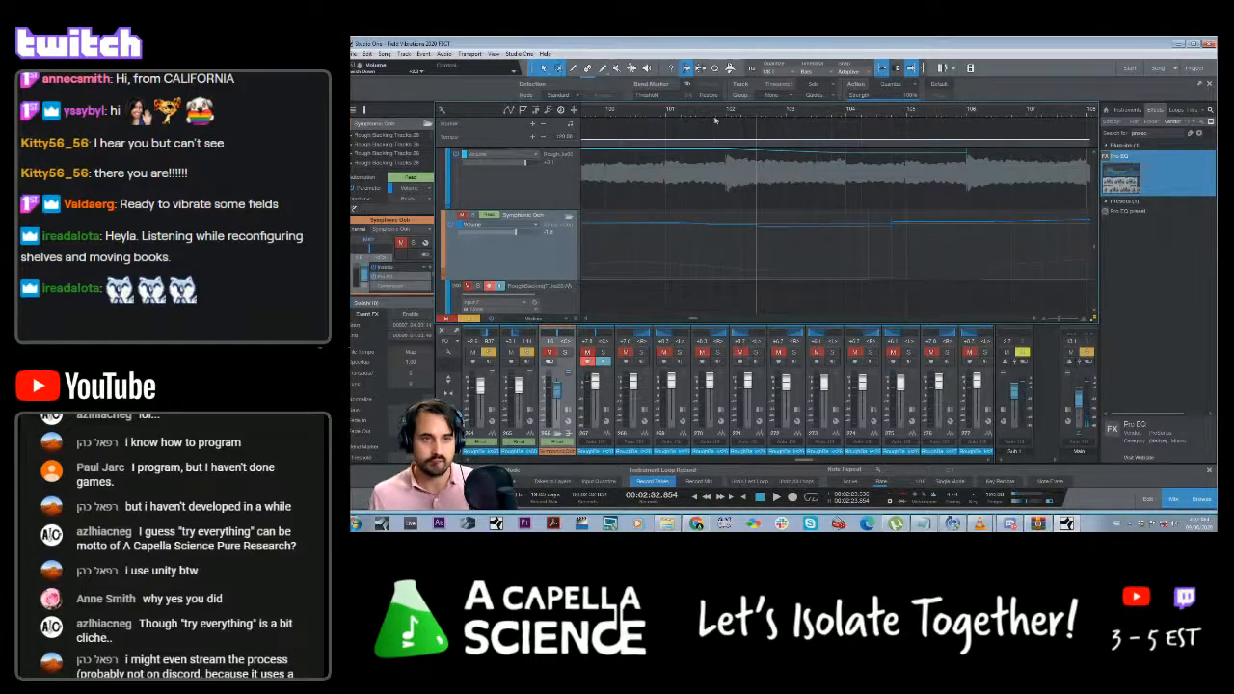
key(space)
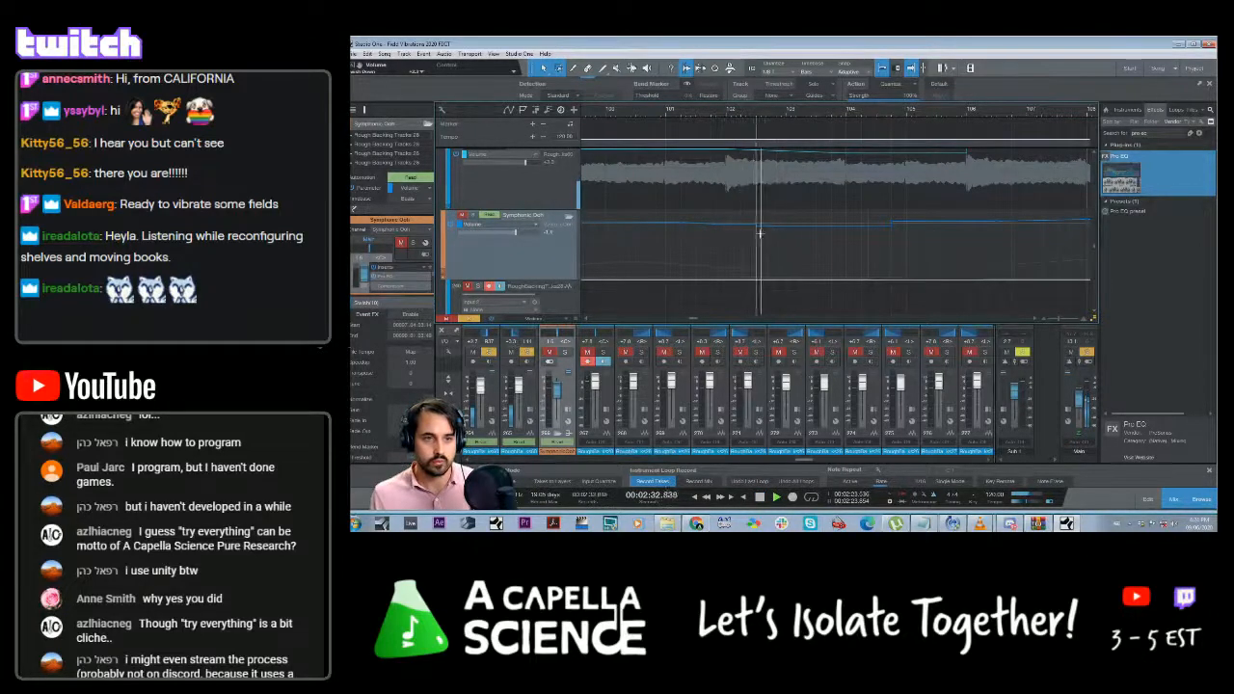
key(space)
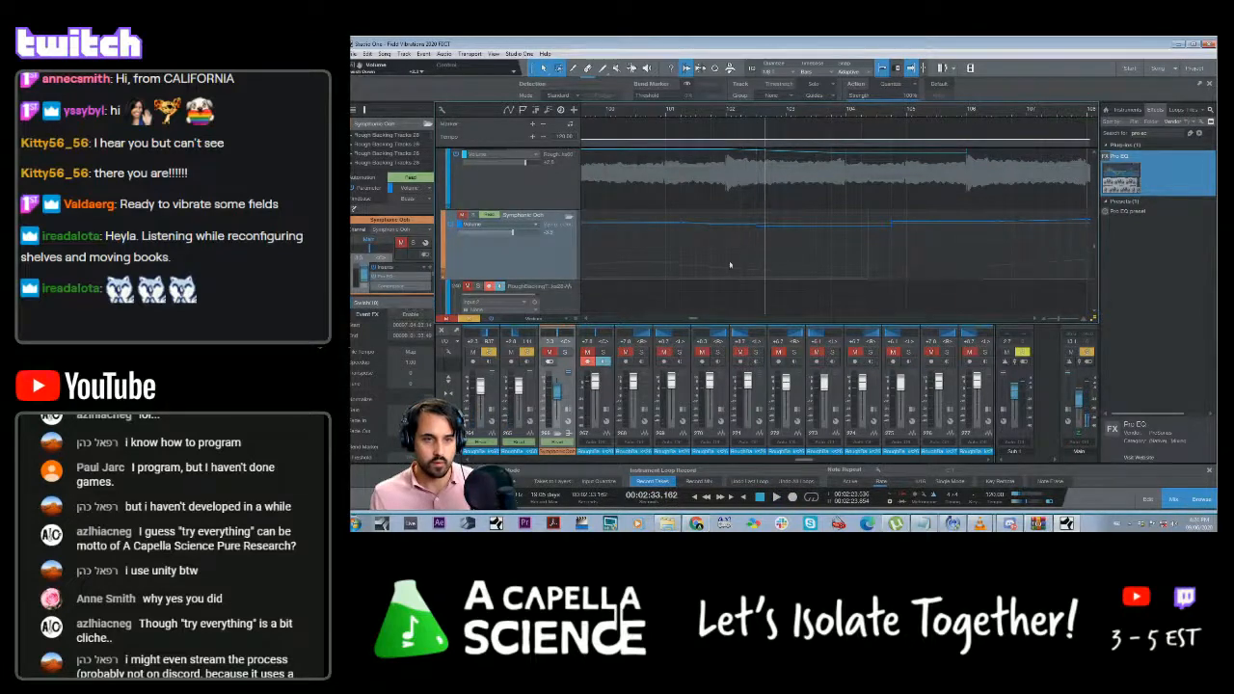
Move the Symphonic Ooh volume point earlier, to about beat 2 of bar 102, and play the passage
drag(1057, 319, 1061, 320)
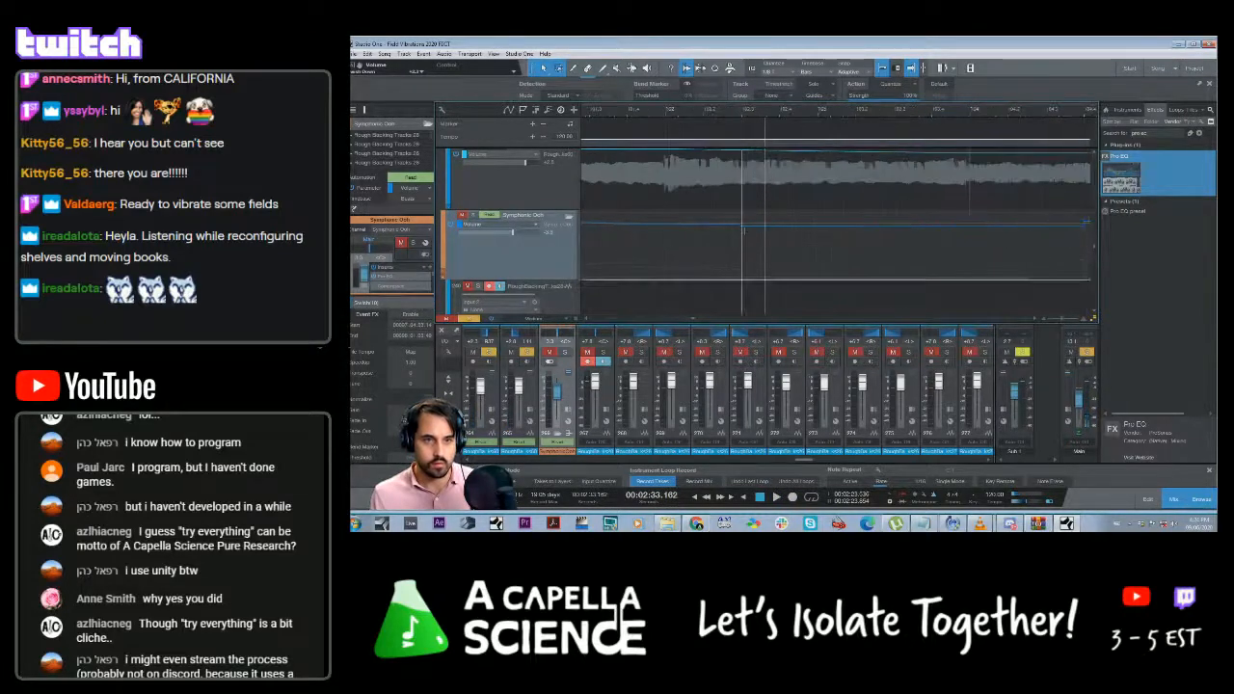
drag(546, 280, 545, 333)
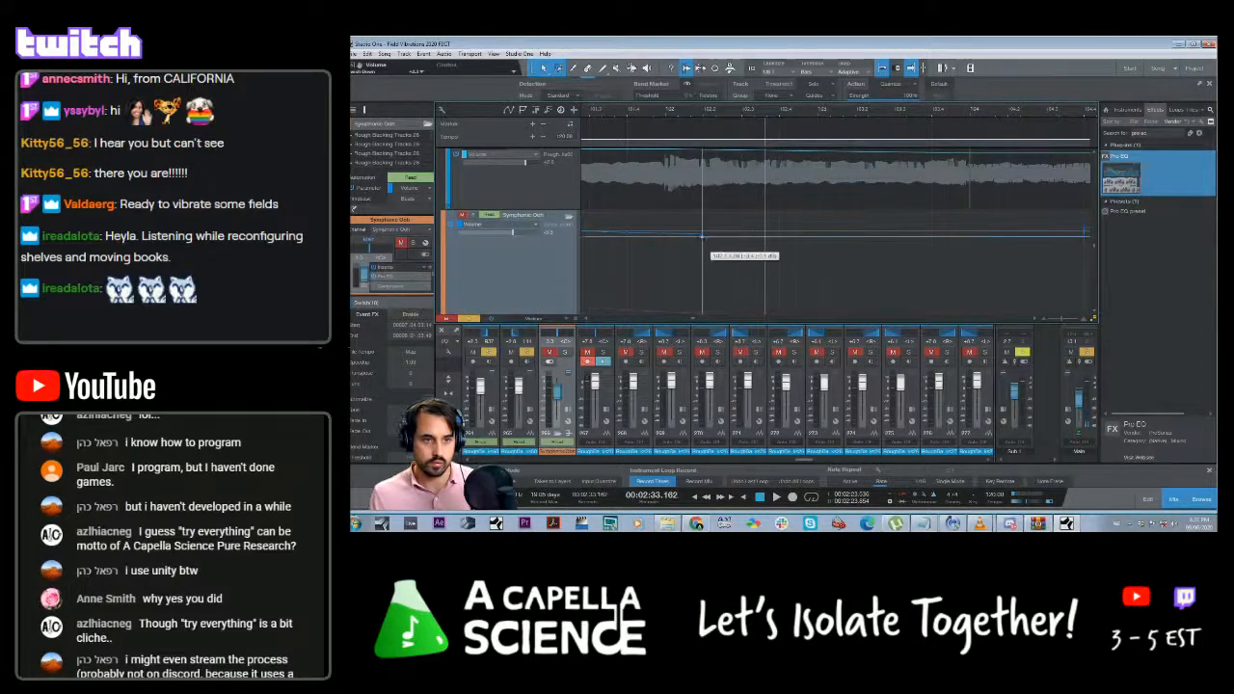
click(703, 237)
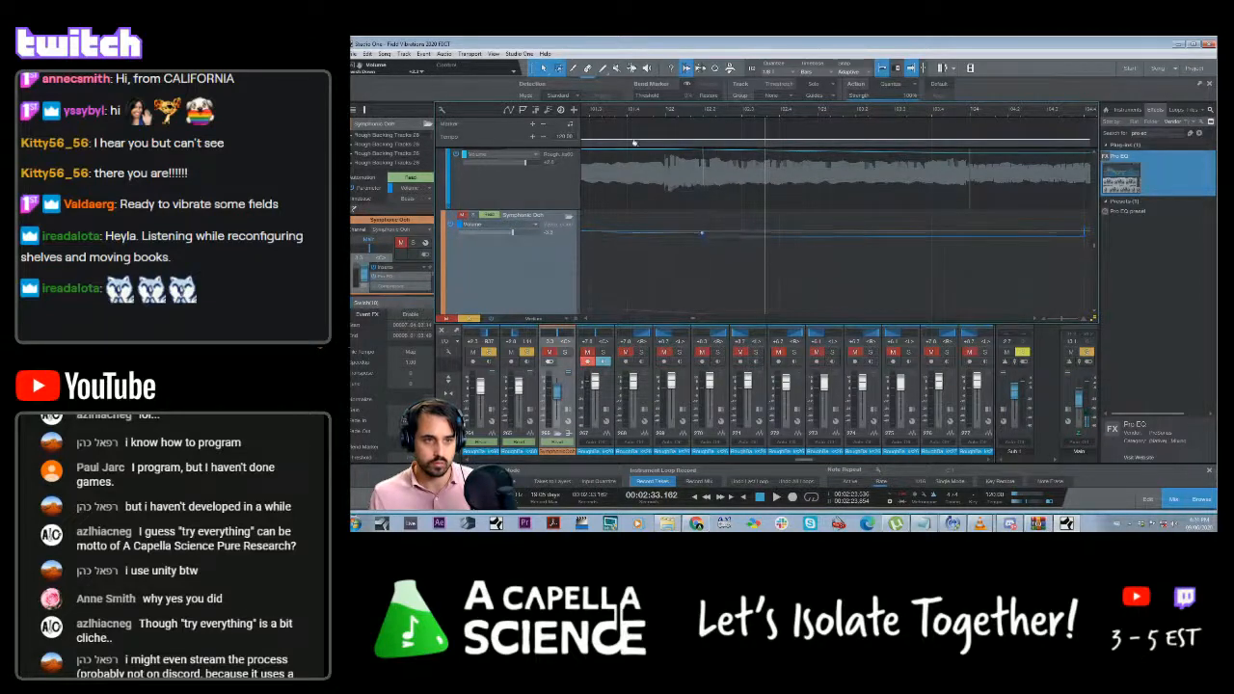
click(604, 114)
key(space)
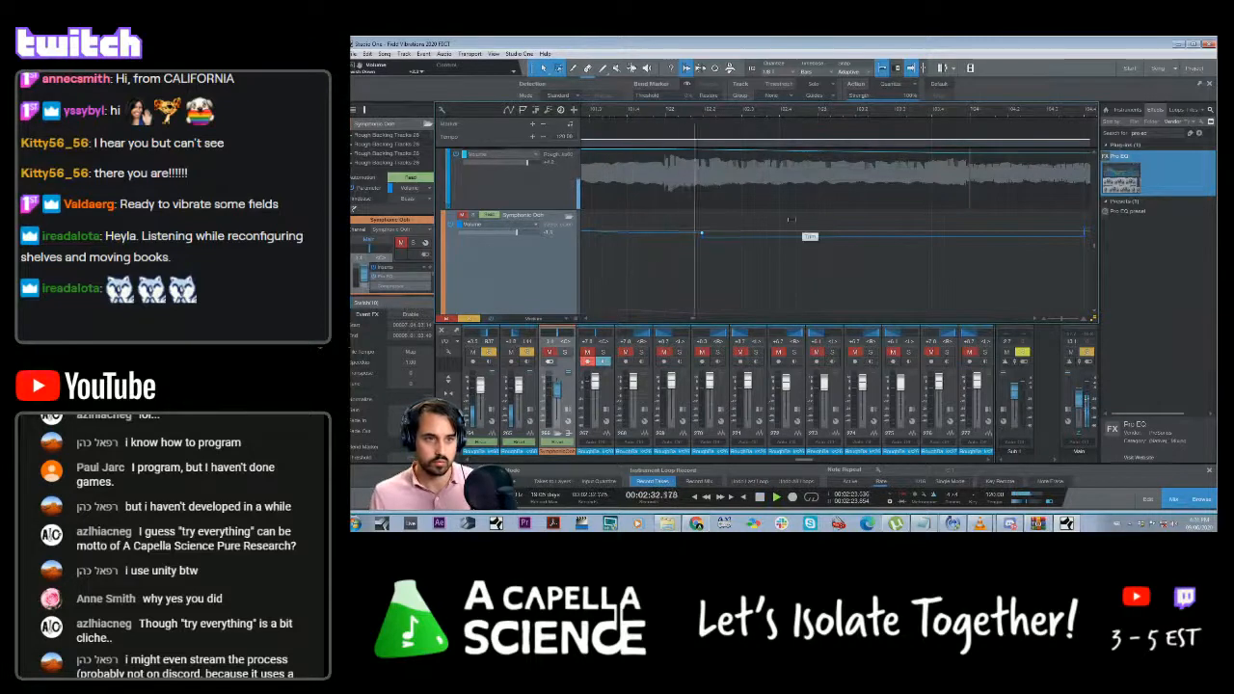
Save the song and undo the last move of the Symphonic Ooh volume point
scroll(644, 258, up, 1)
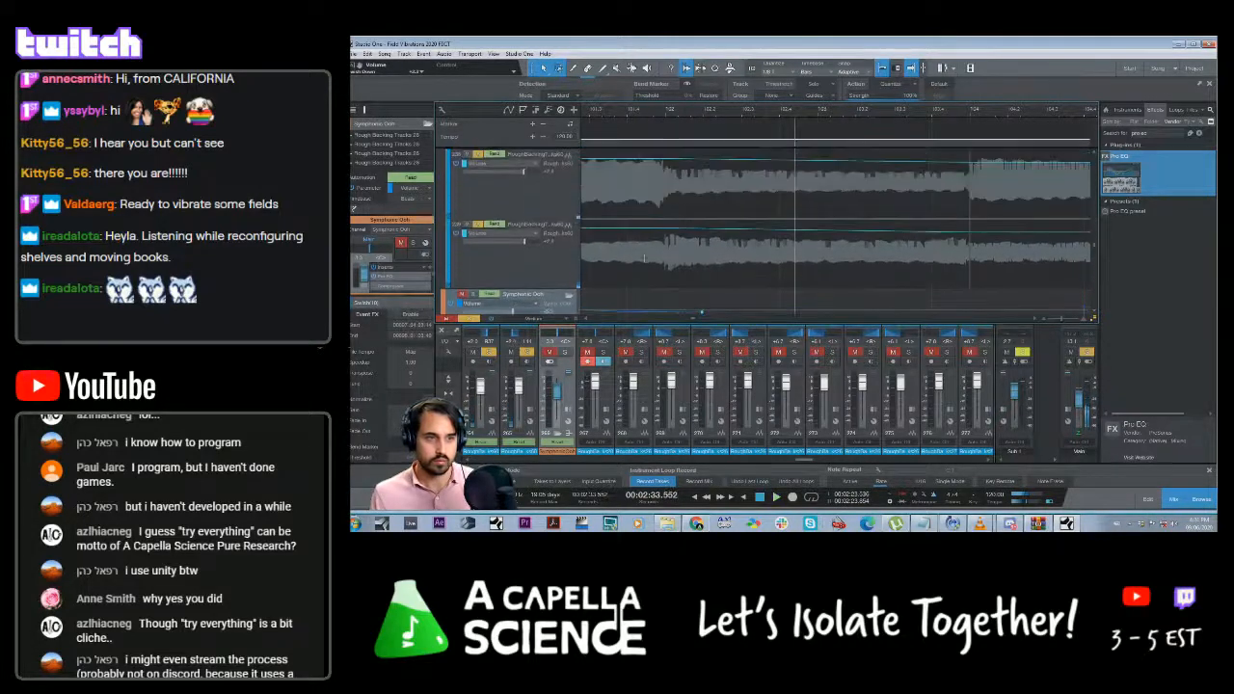
scroll(644, 258, up, 1)
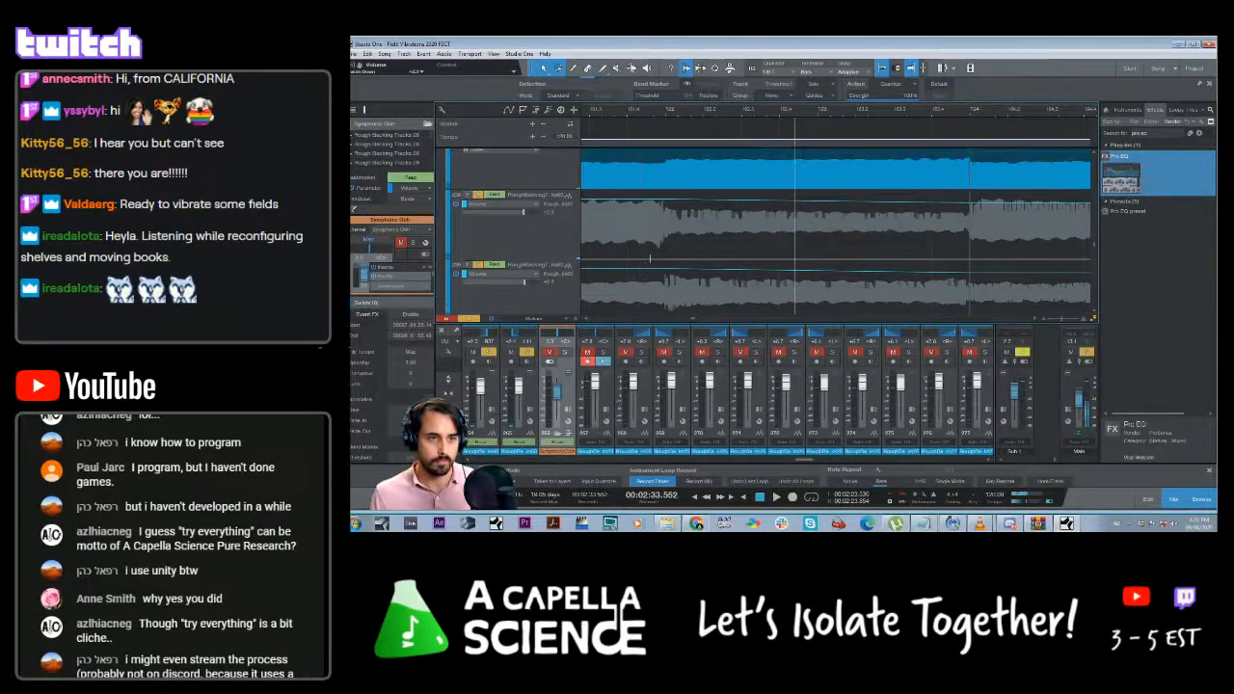
key(ctrl+s)
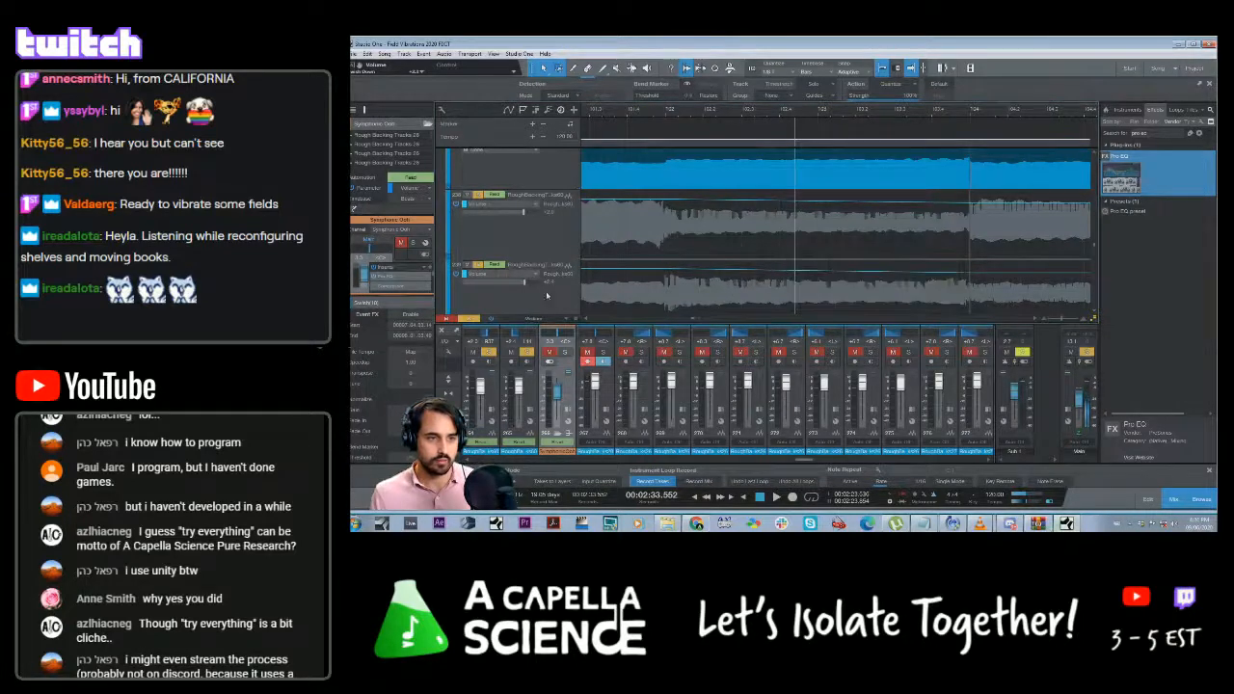
scroll(630, 277, down, 2)
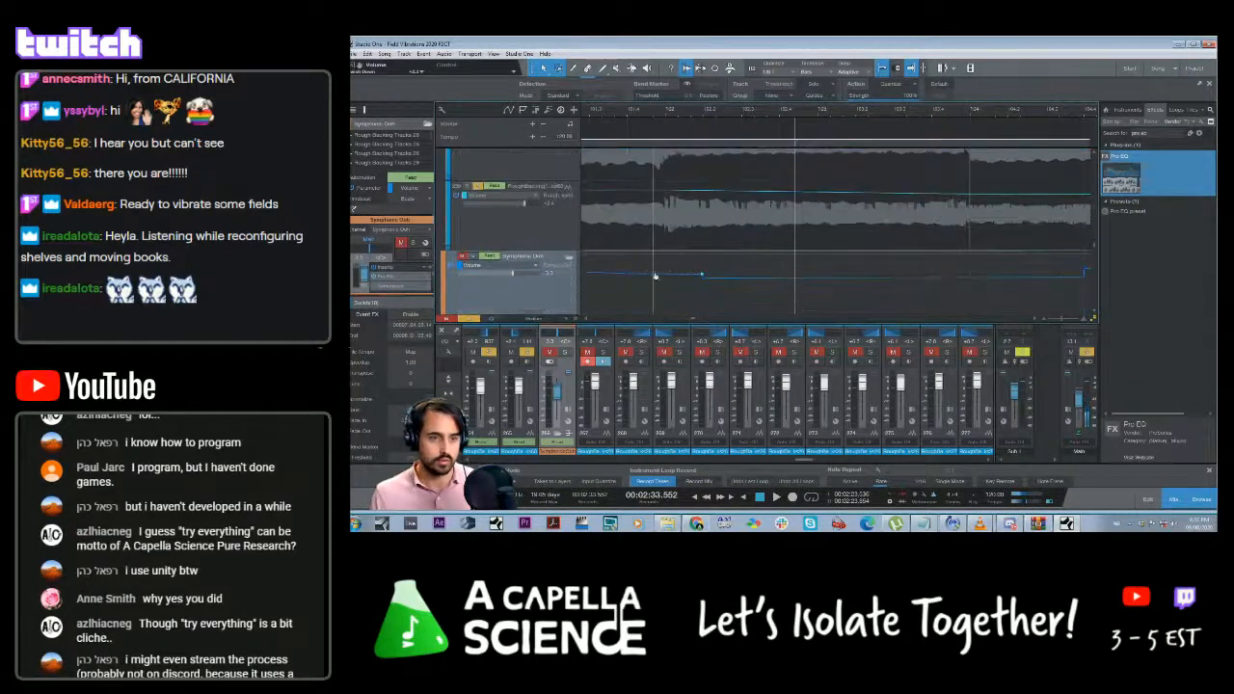
key(ctrl+z)
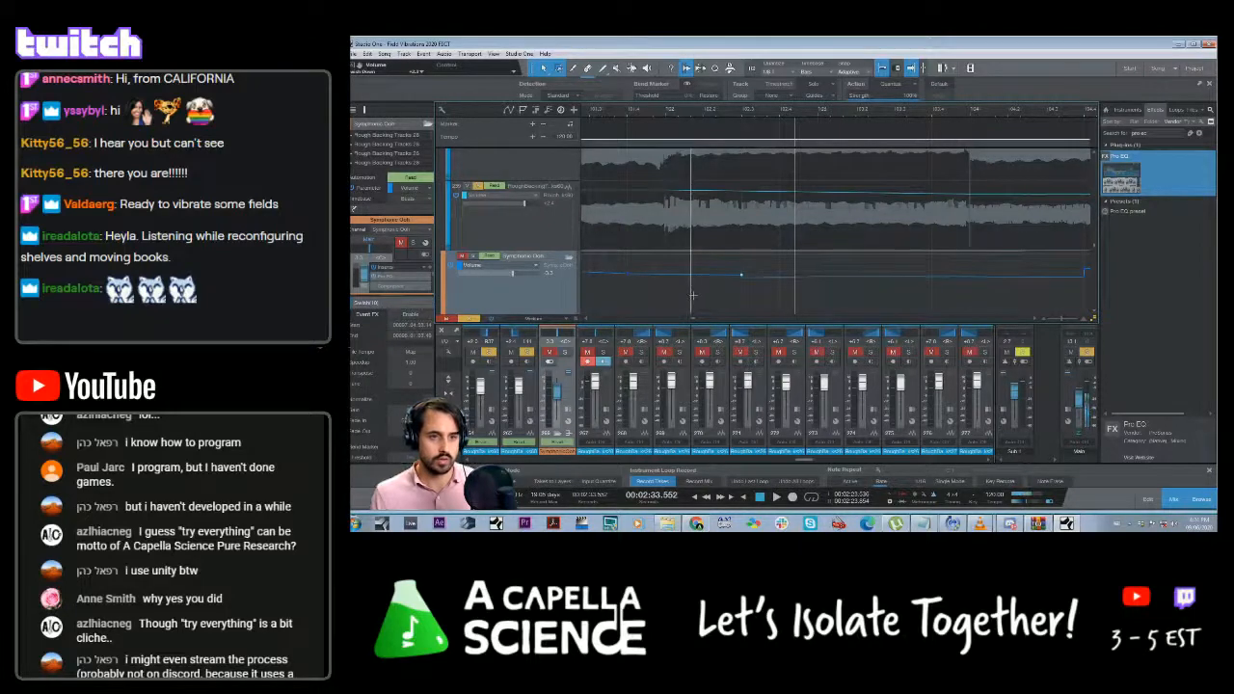
Play back the transition into bar 102 to judge the volume of Symphonic Ooh against the backing tracks above it
click(617, 110)
key(space)
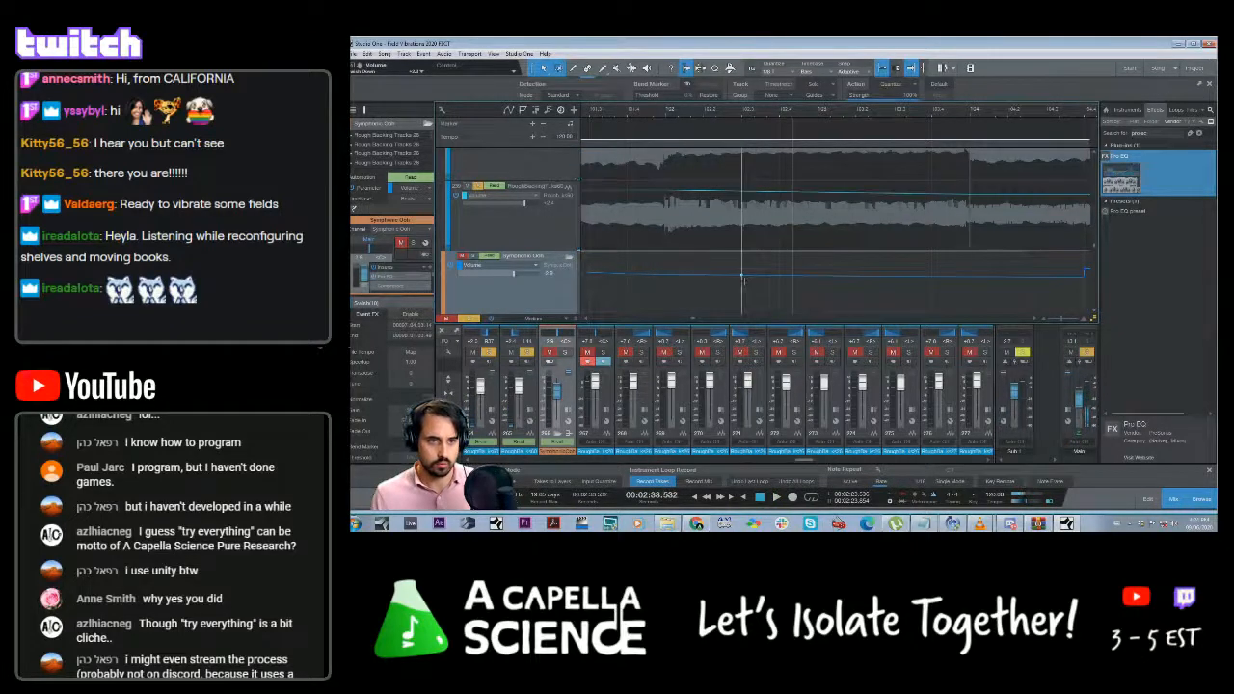
scroll(675, 217, up, 3)
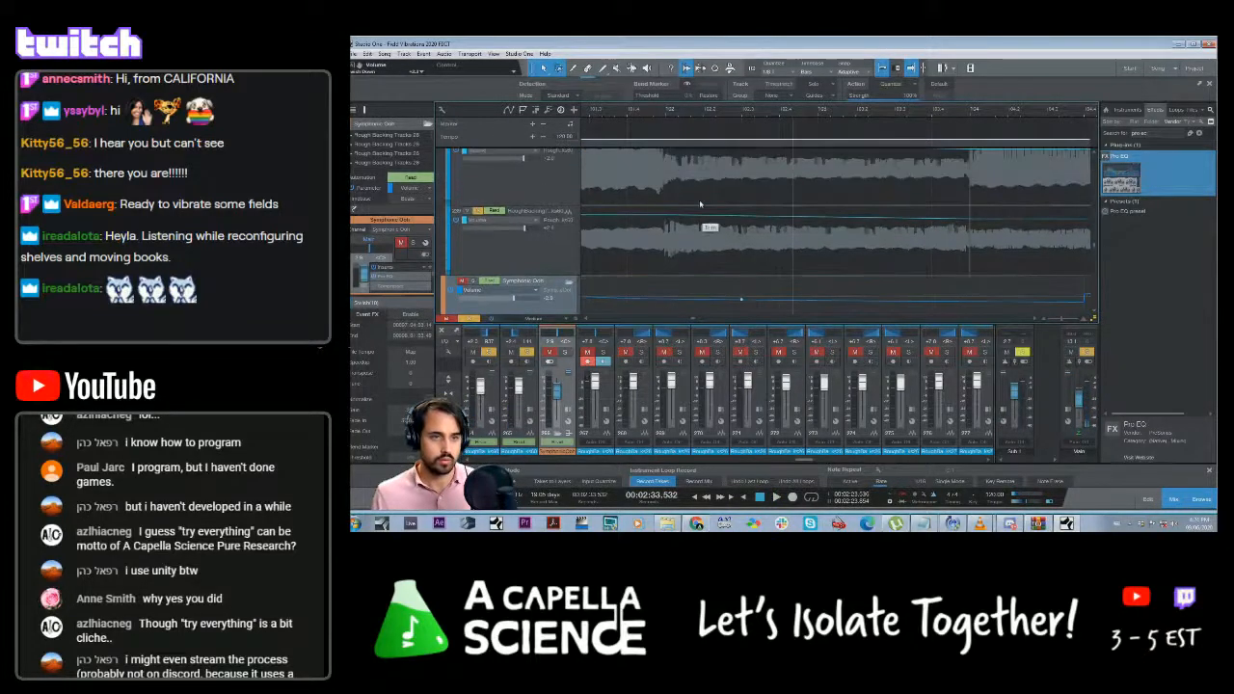
click(661, 117)
key(space)
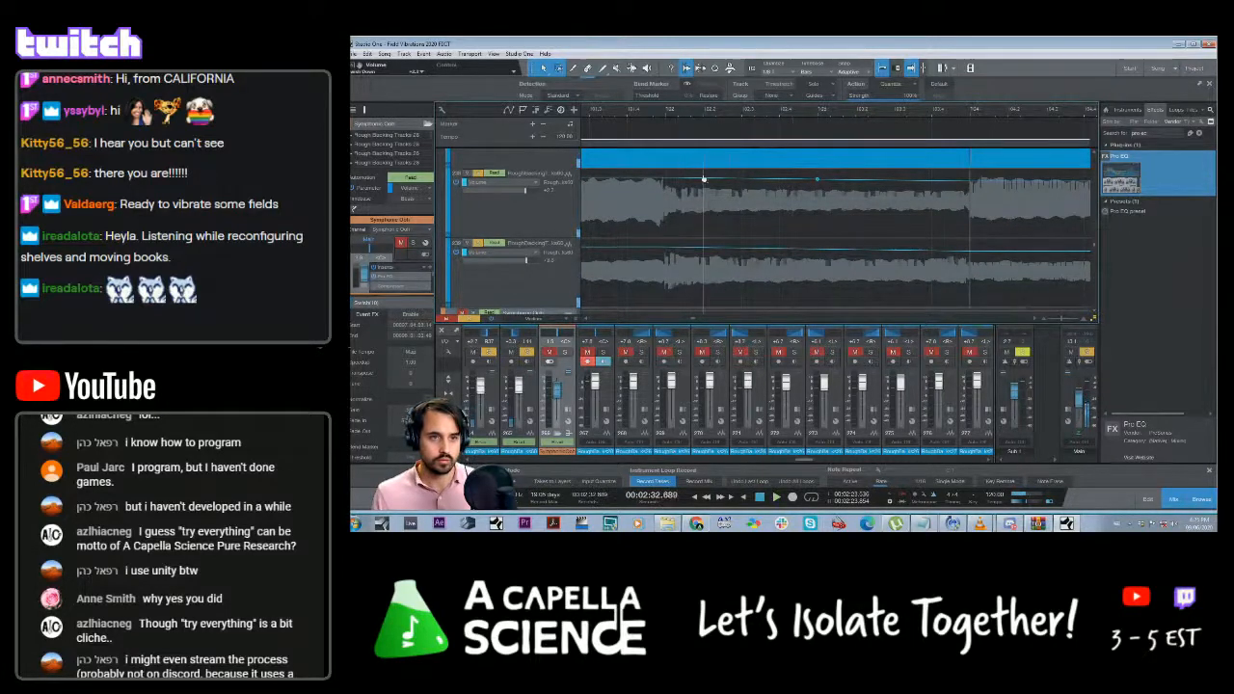
Add volume points at about beat 2 of bar 102 on the two backing tracks above Symphonic Ooh, shape a small step down and audition
click(704, 179)
click(704, 253)
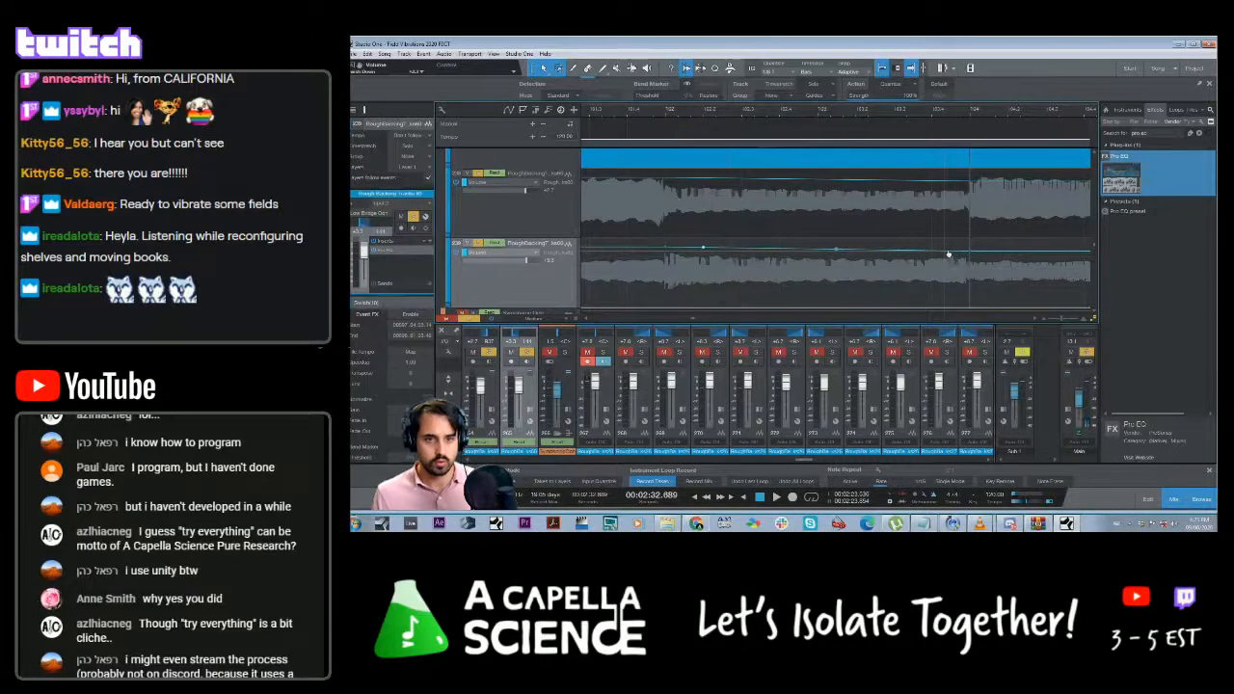
drag(946, 252, 705, 255)
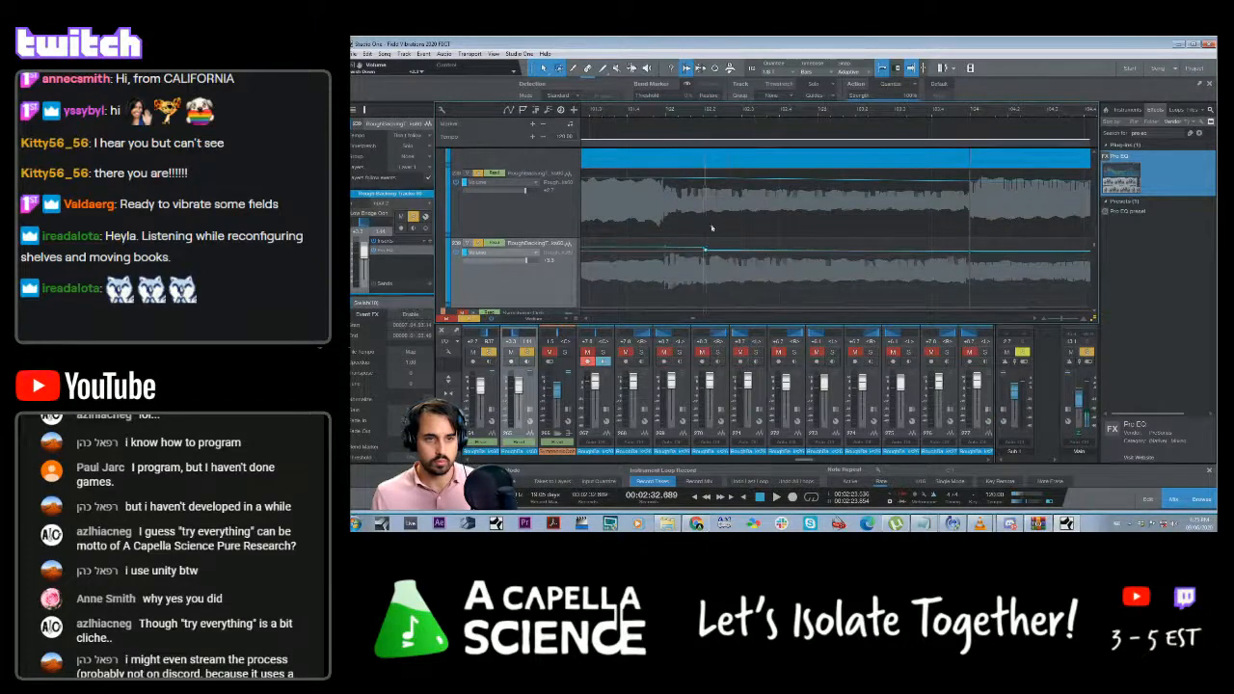
click(707, 180)
drag(724, 183, 706, 204)
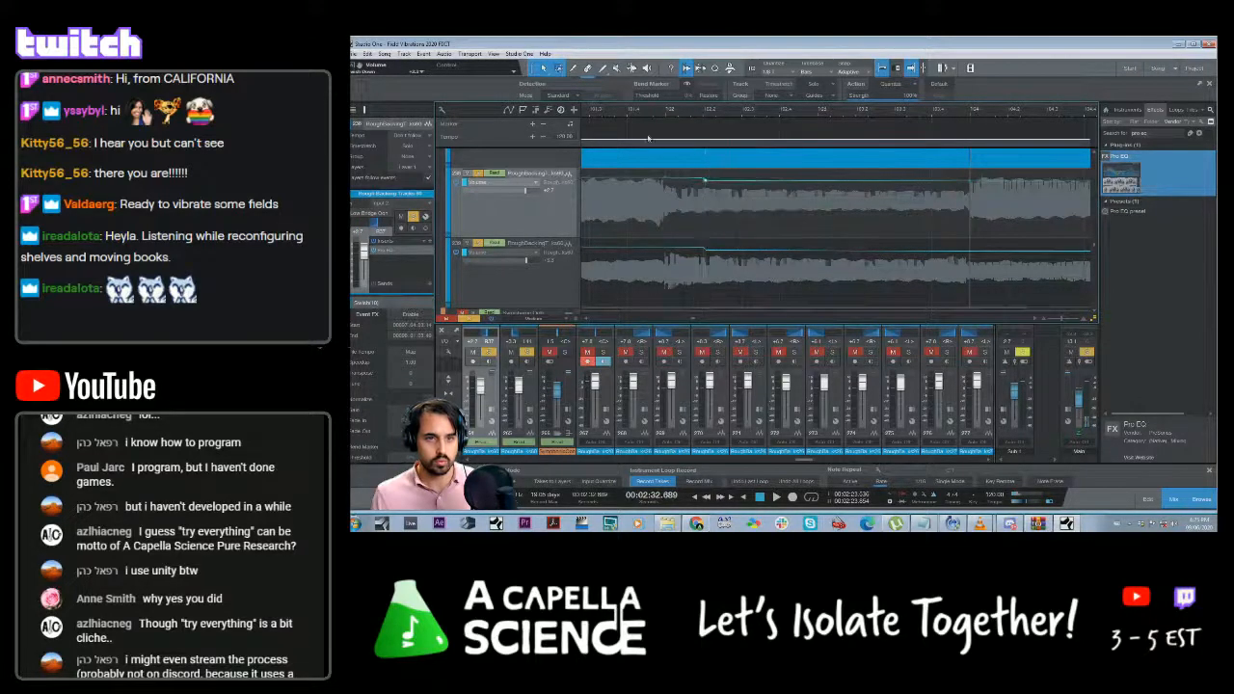
key(space)
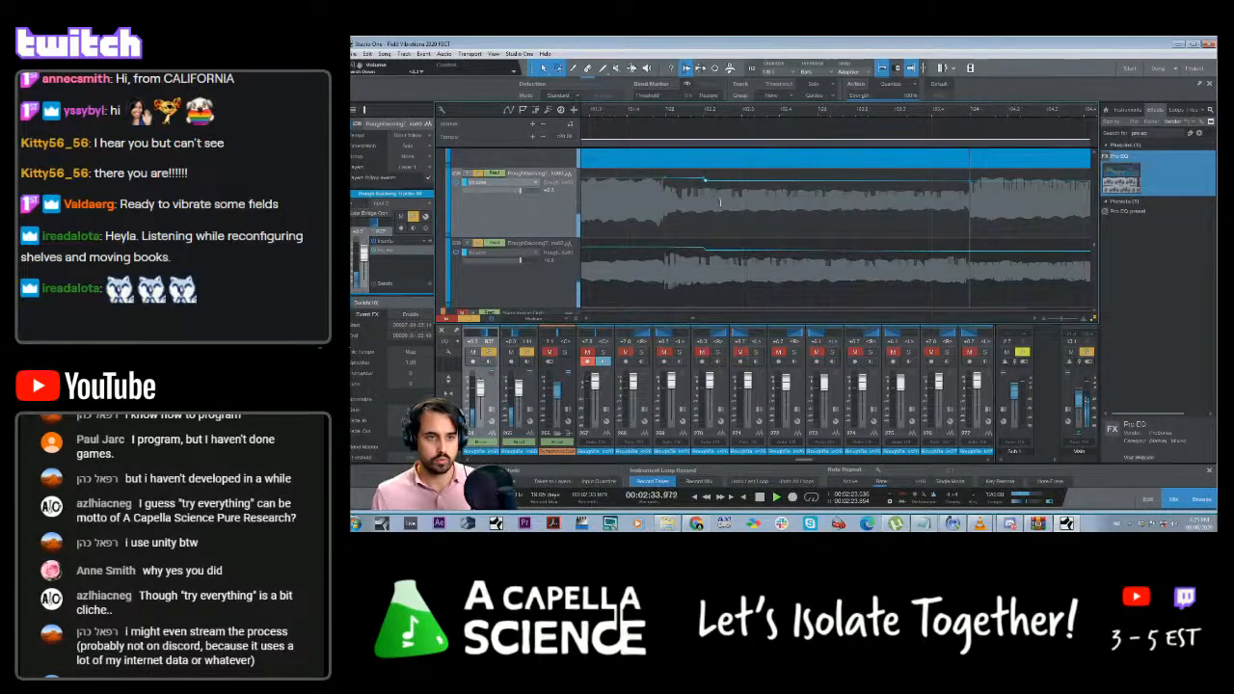
Turn off solo on all tracks and play the full mix from about beat 3 of bar 101
click(470, 319)
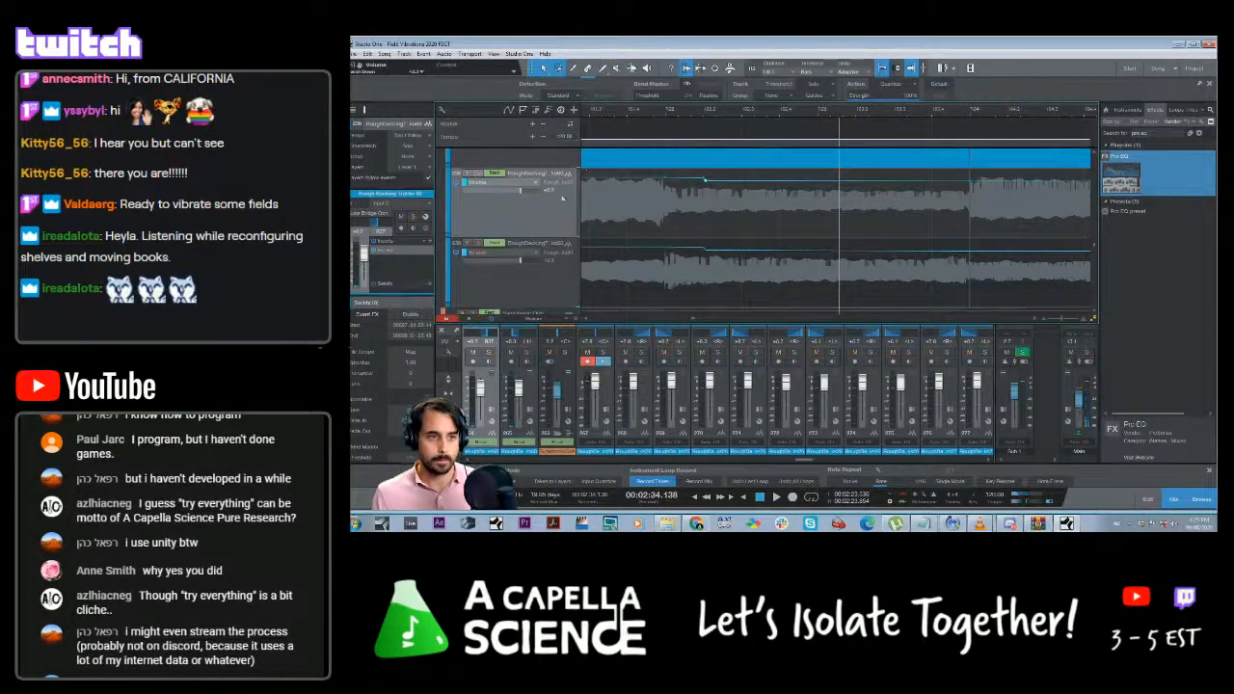
click(589, 116)
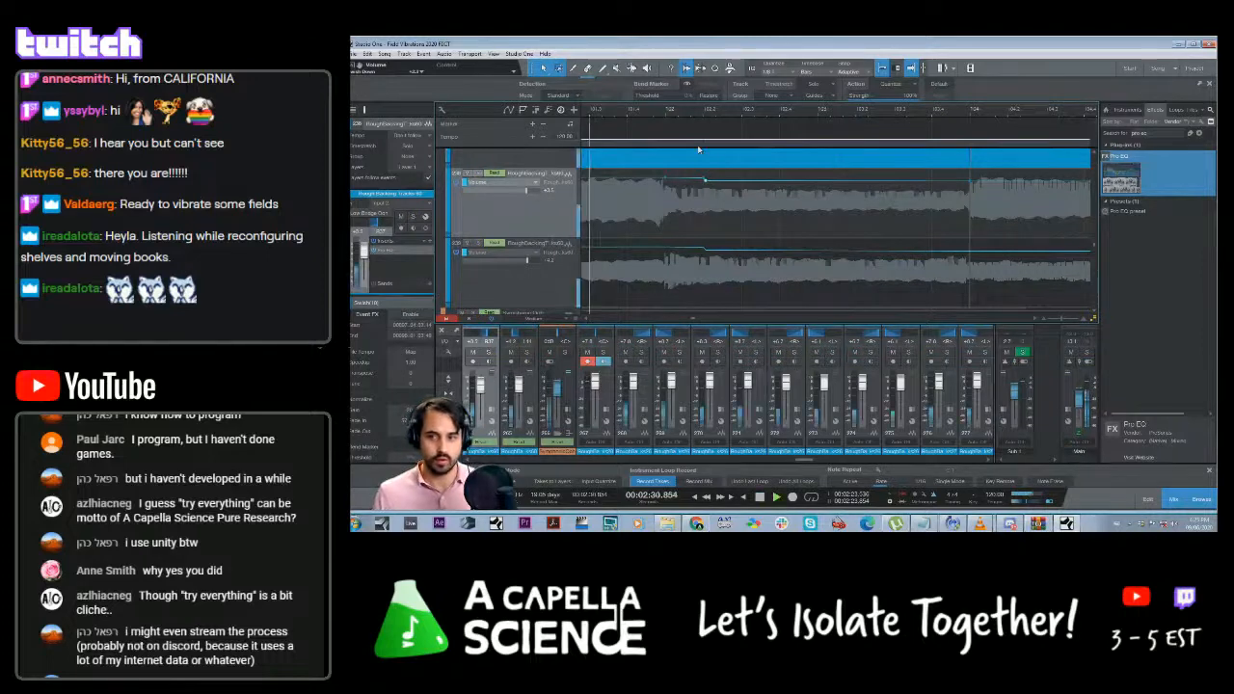
key(space)
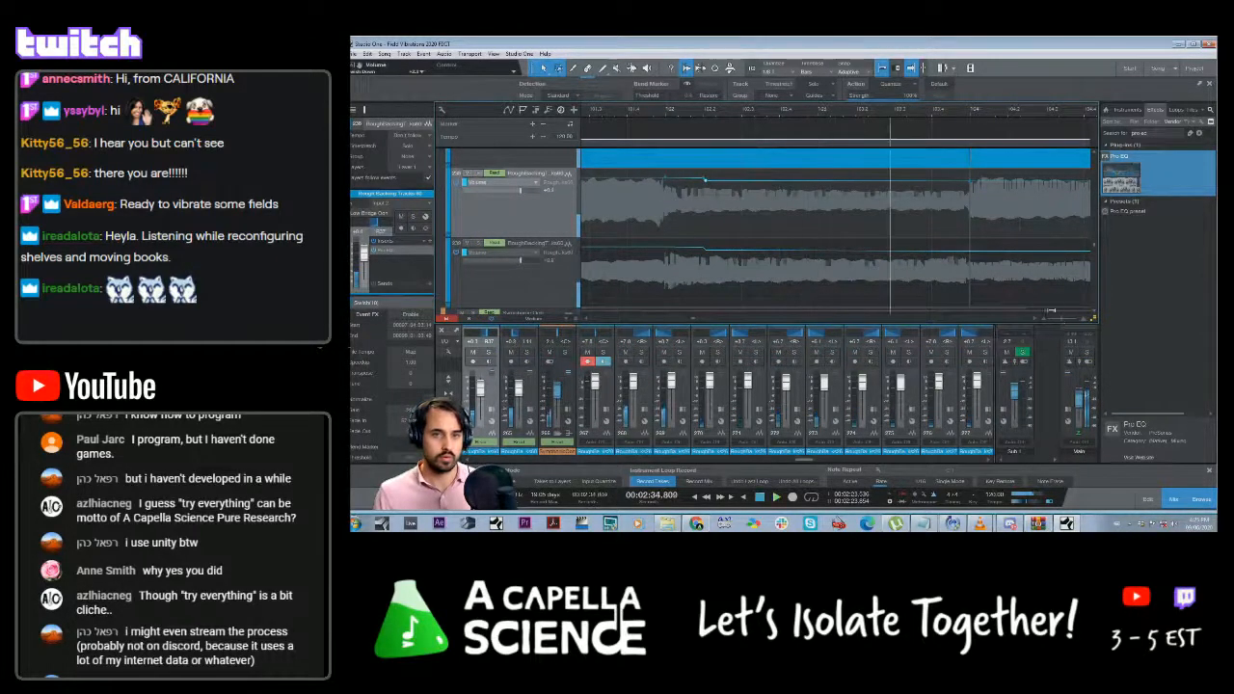
key(space)
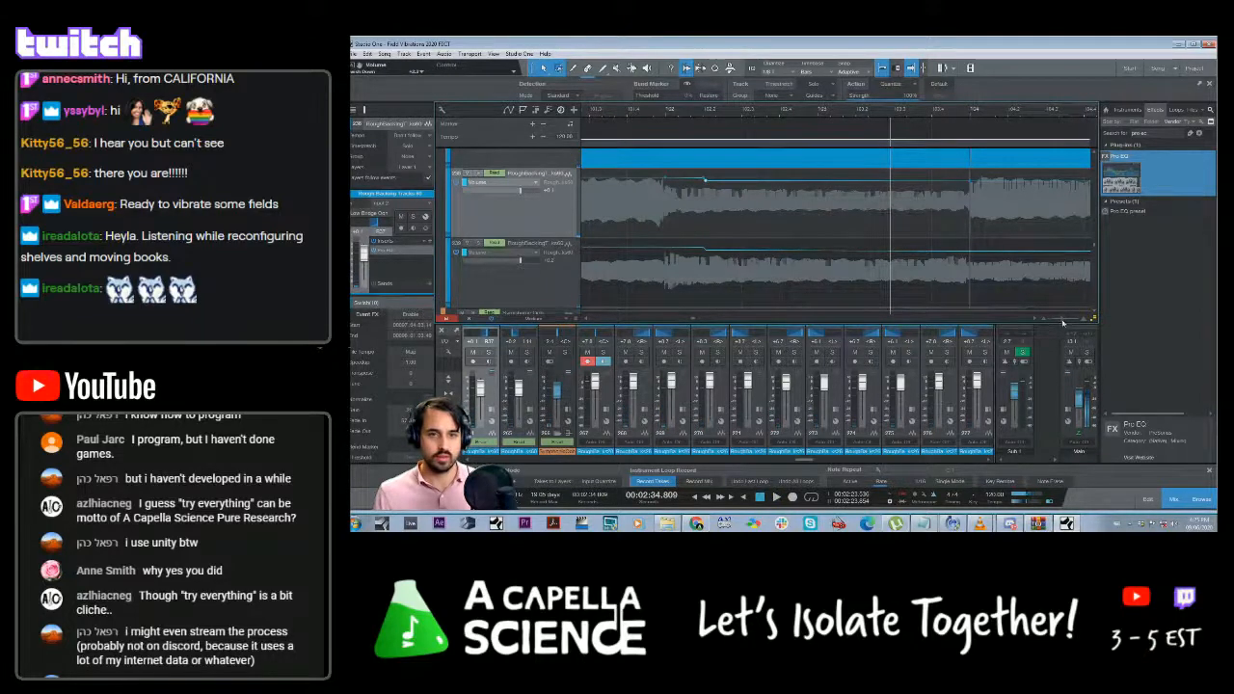
Play the full mix from about bar 102 through to bar 107
drag(1062, 323, 1057, 323)
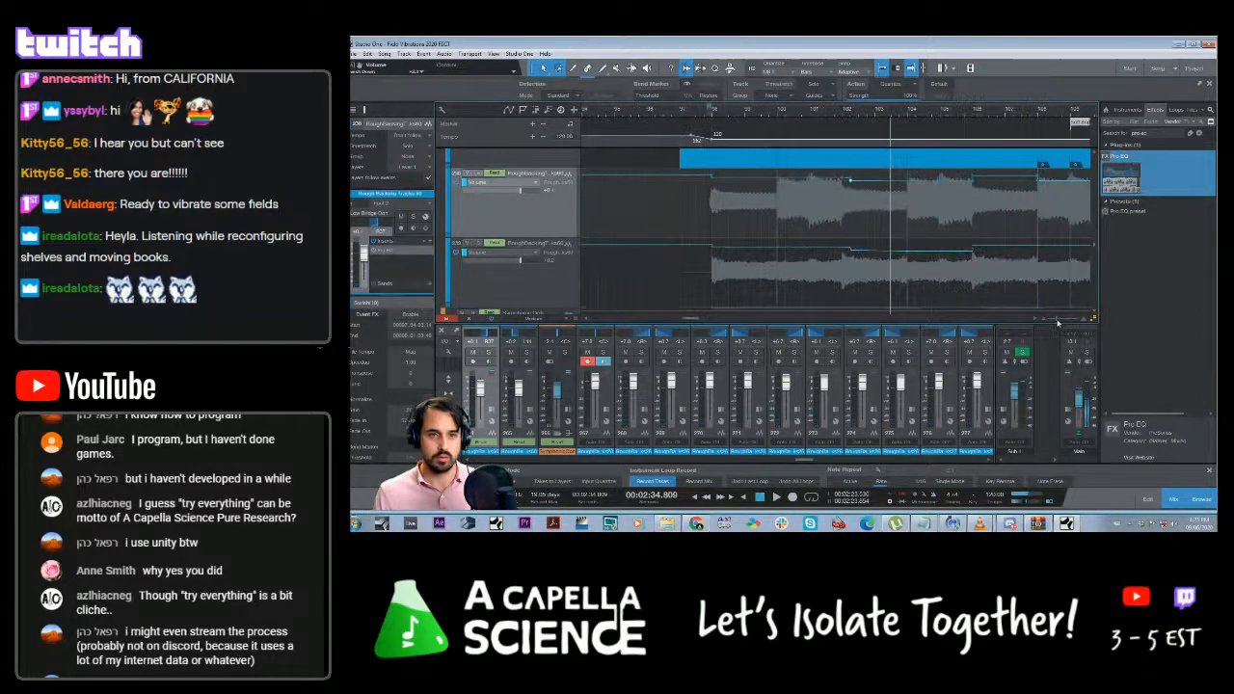
click(836, 112)
key(space)
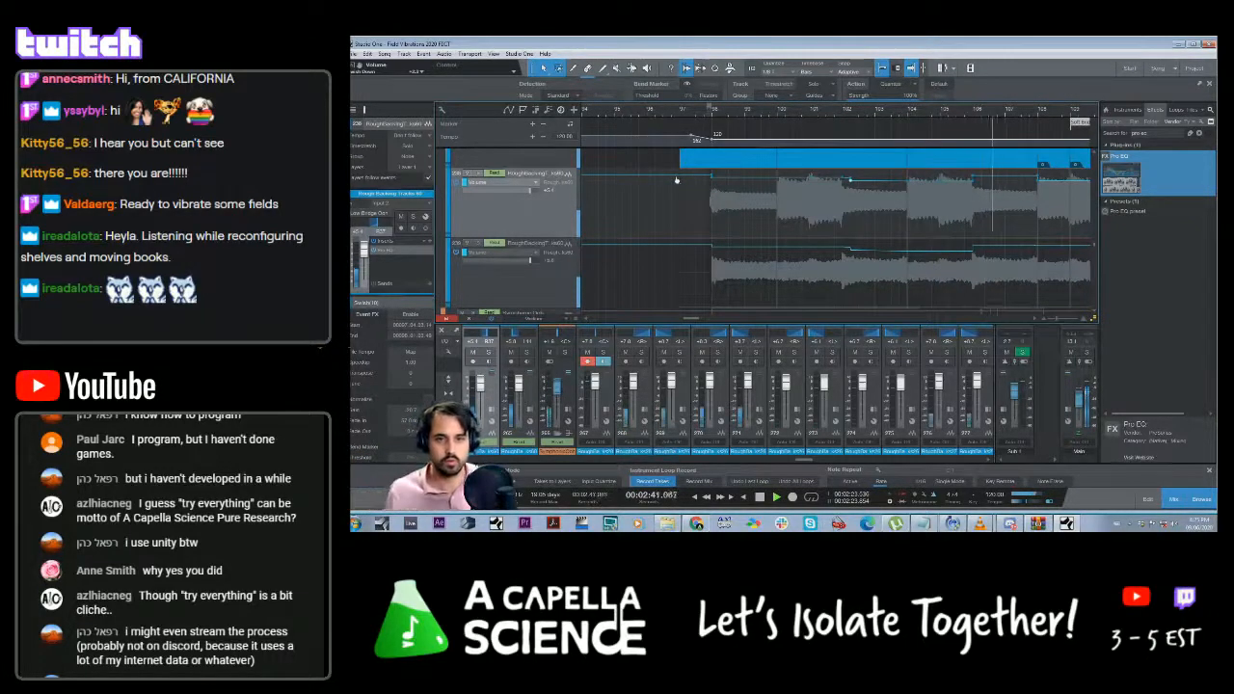
key(space)
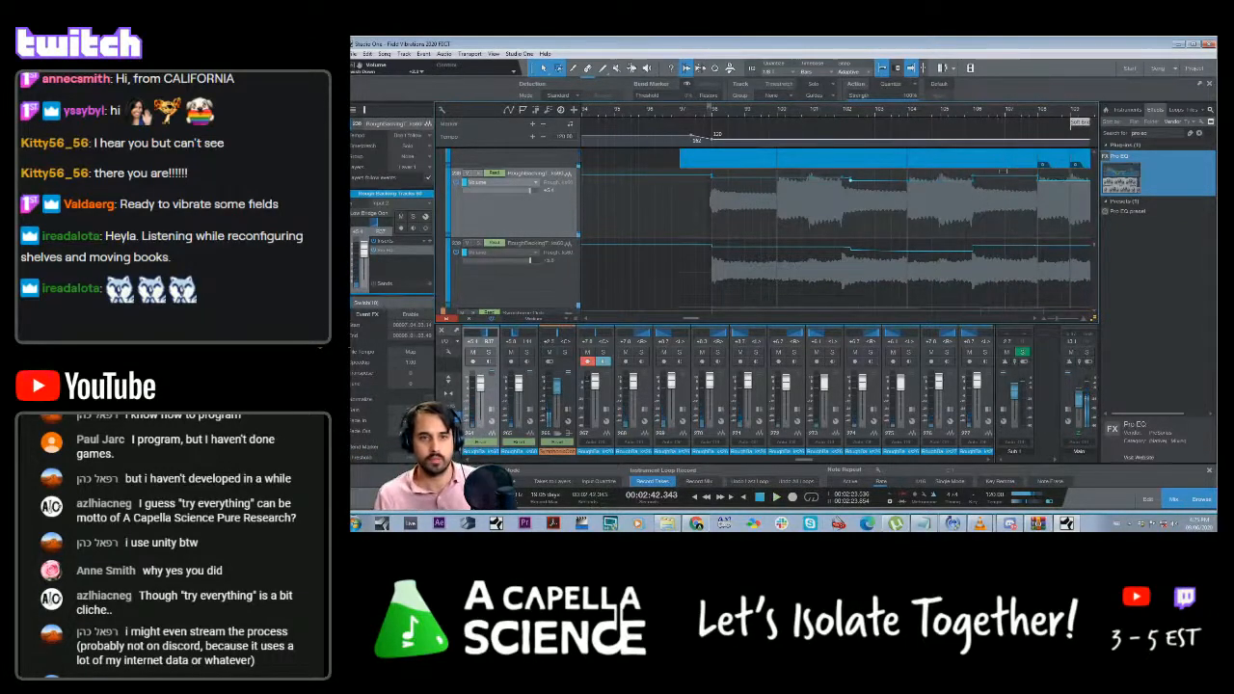
Lower the volume automation between about bars 106 and 108 on both rough backing tracks and audition the change
drag(1000, 175, 1006, 194)
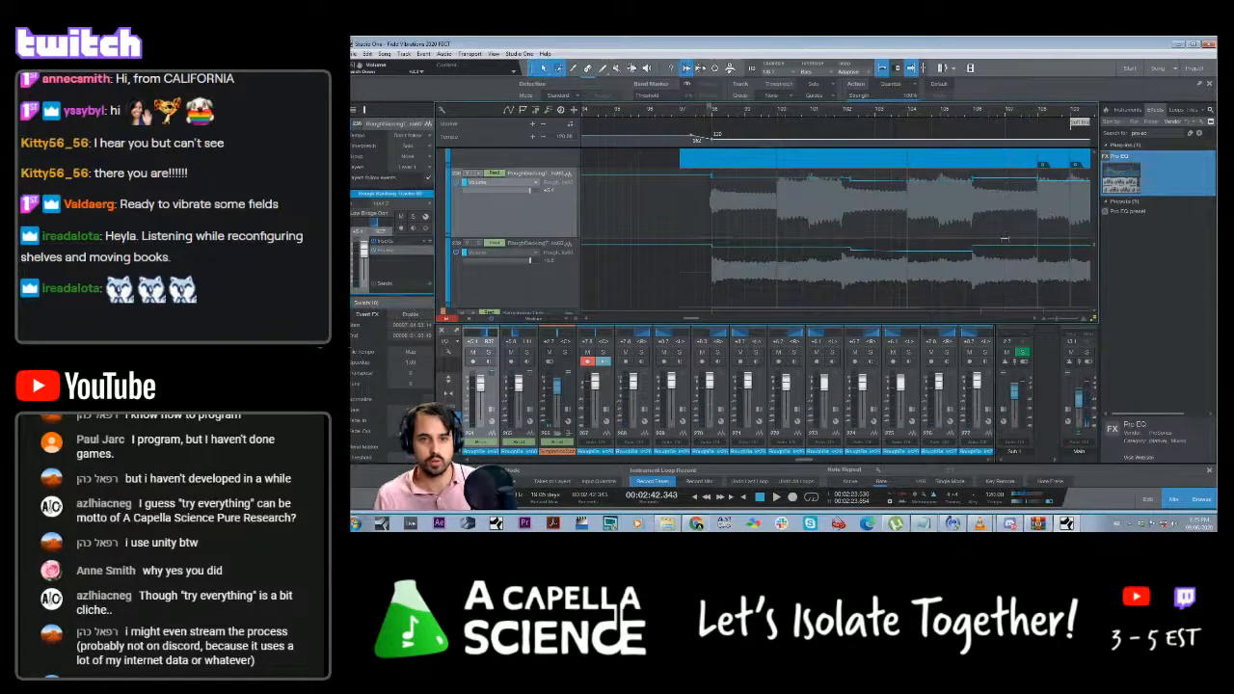
drag(1006, 245, 1006, 251)
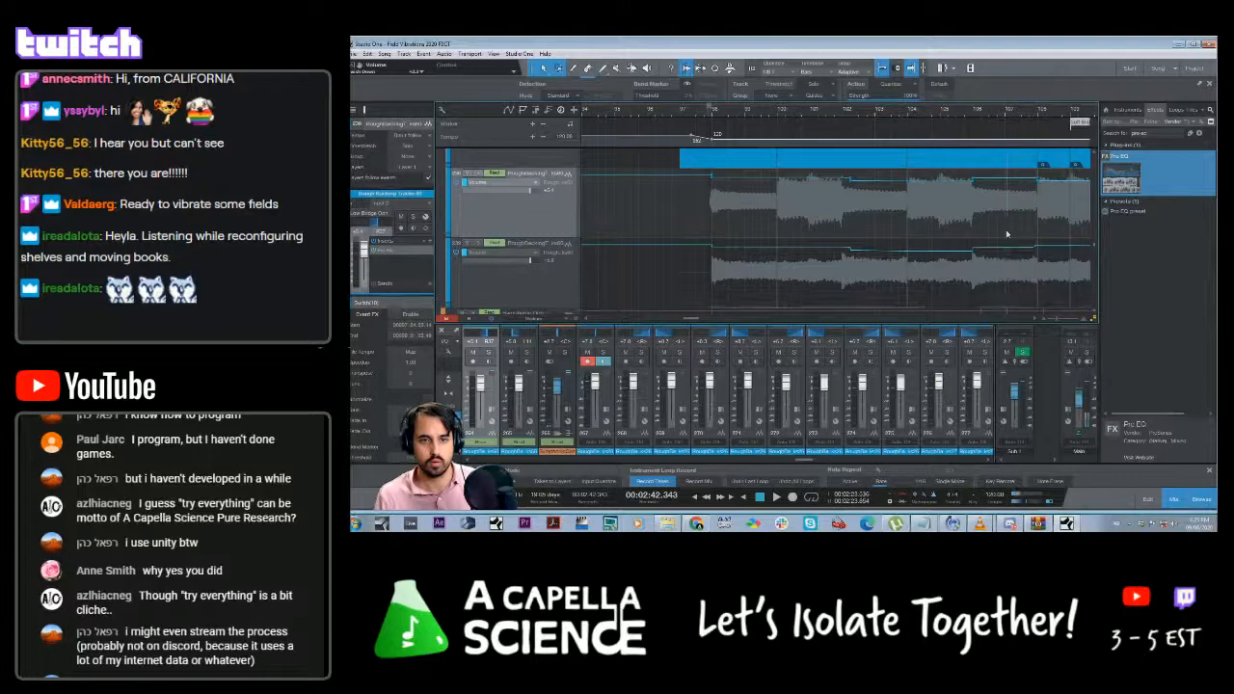
click(950, 117)
key(space)
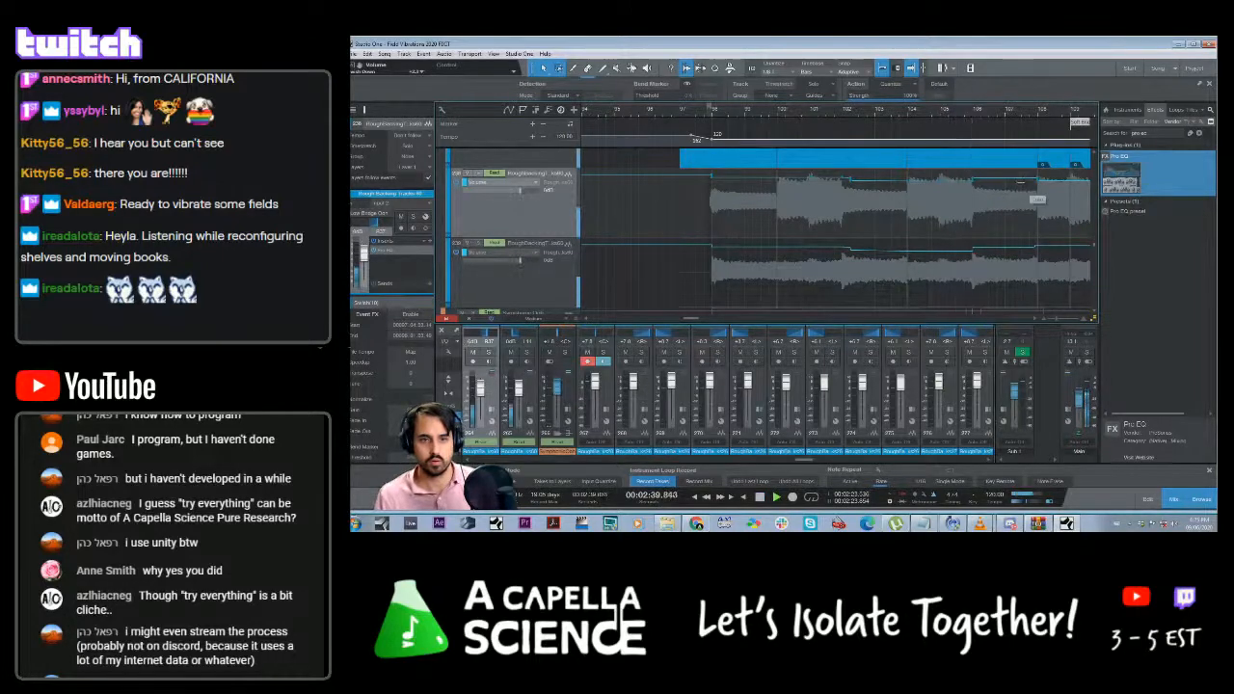
key(space)
drag(998, 244, 1000, 255)
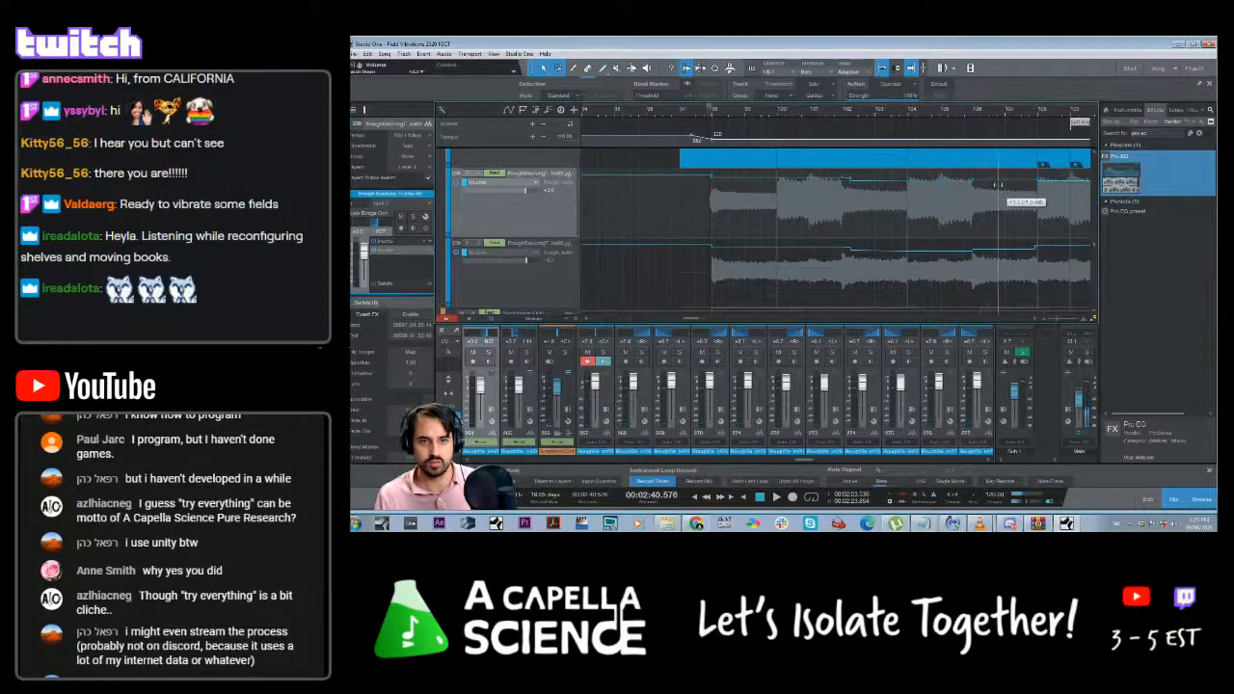
key(space)
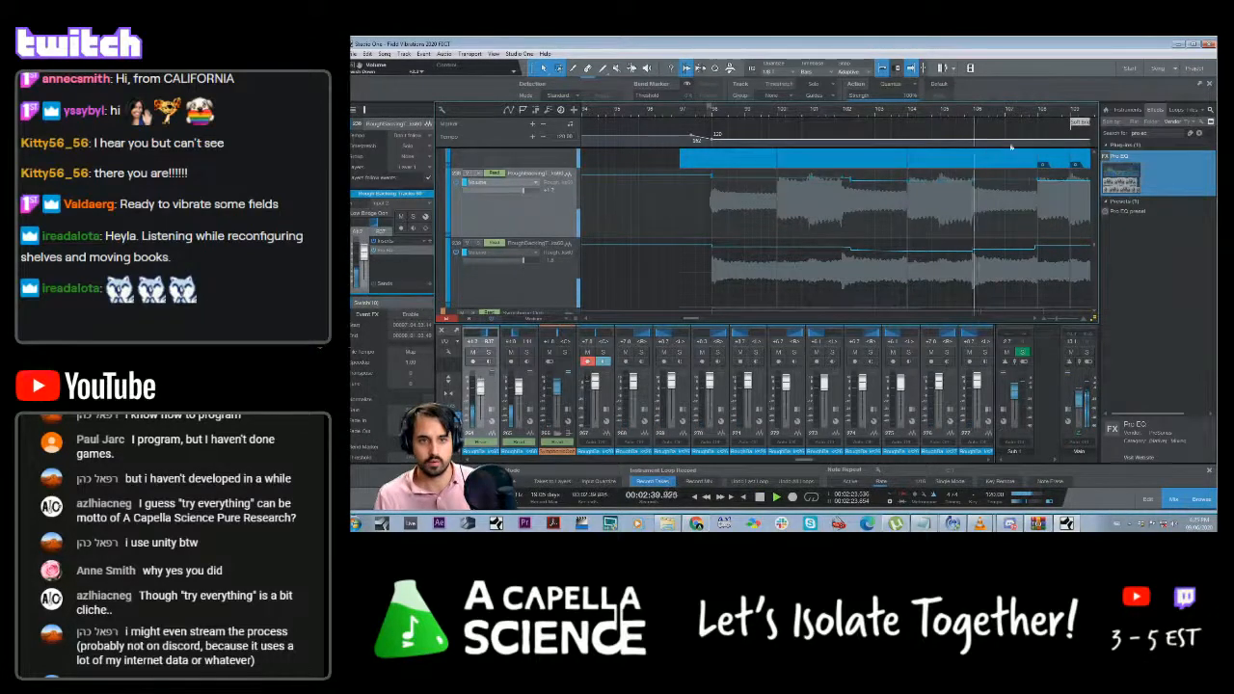
Reshape both backing tracks' volume curves into a gradual rise from about bar 106 to bar 108, and save the song
click(1041, 253)
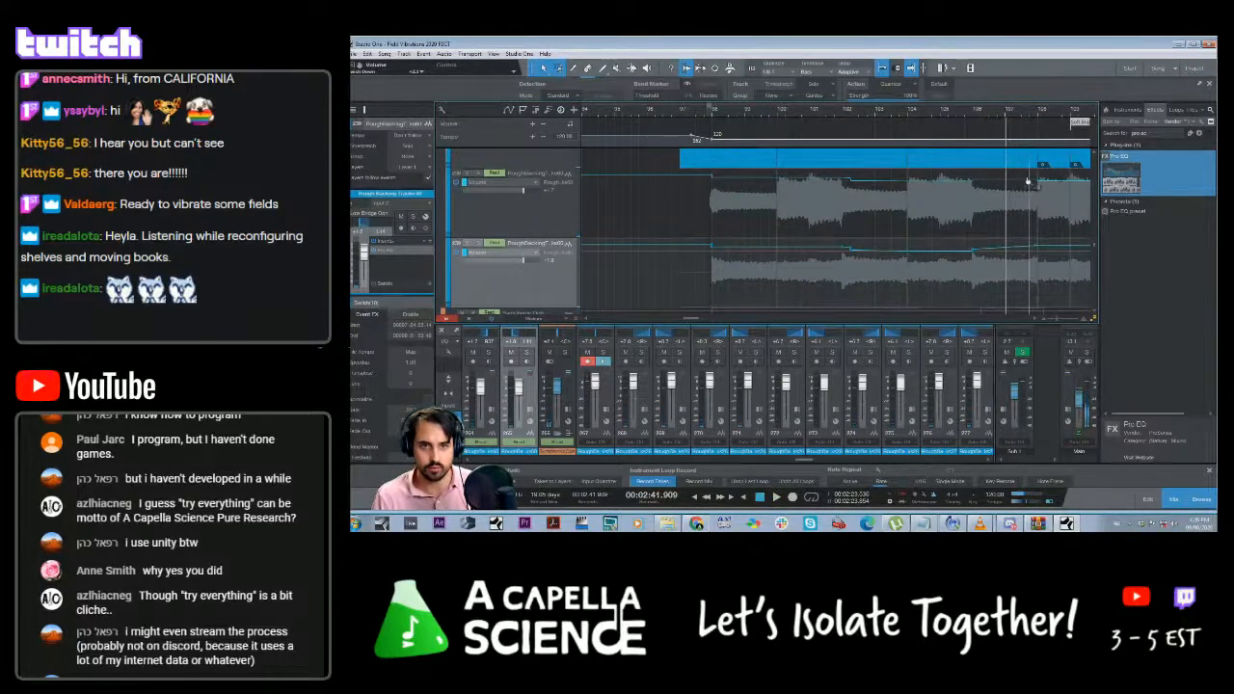
click(1029, 182)
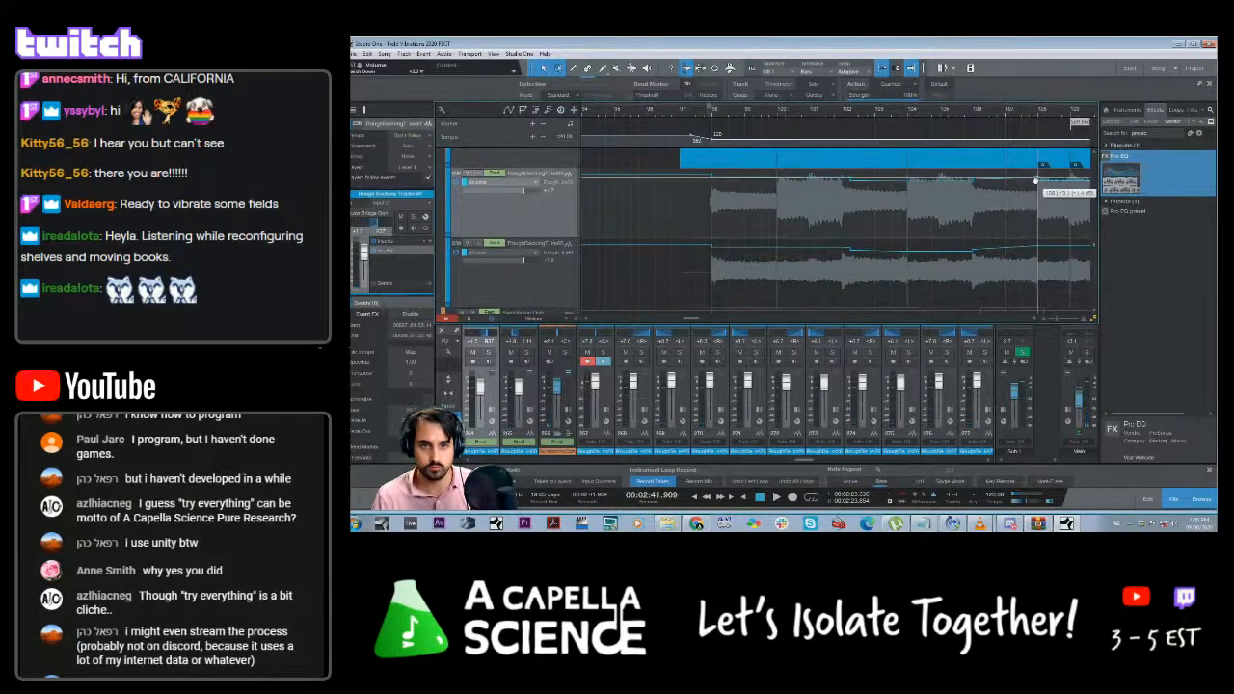
click(987, 130)
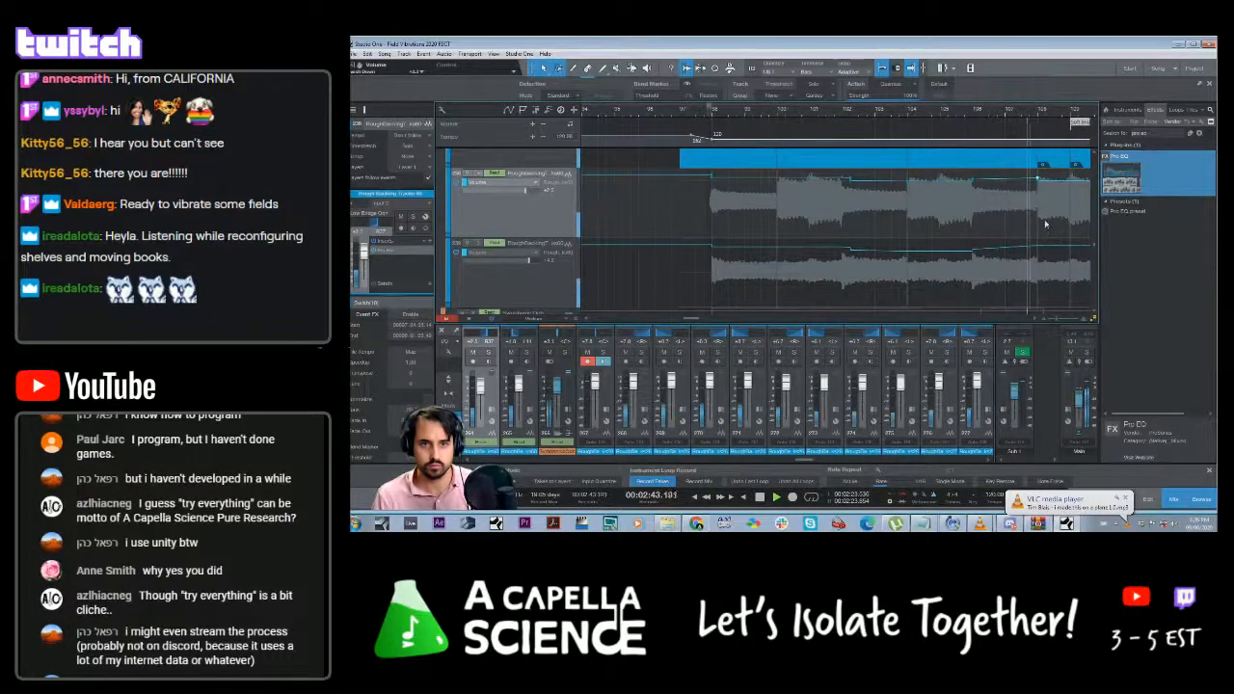
drag(1034, 180, 1043, 153)
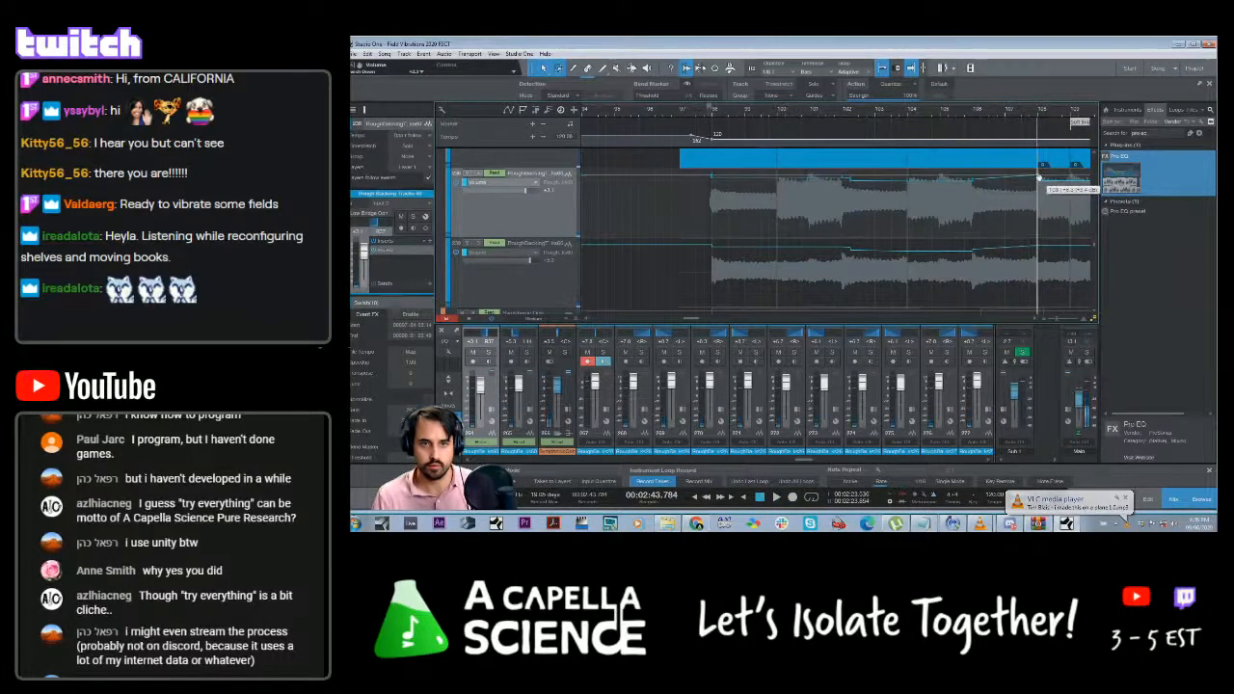
key(space)
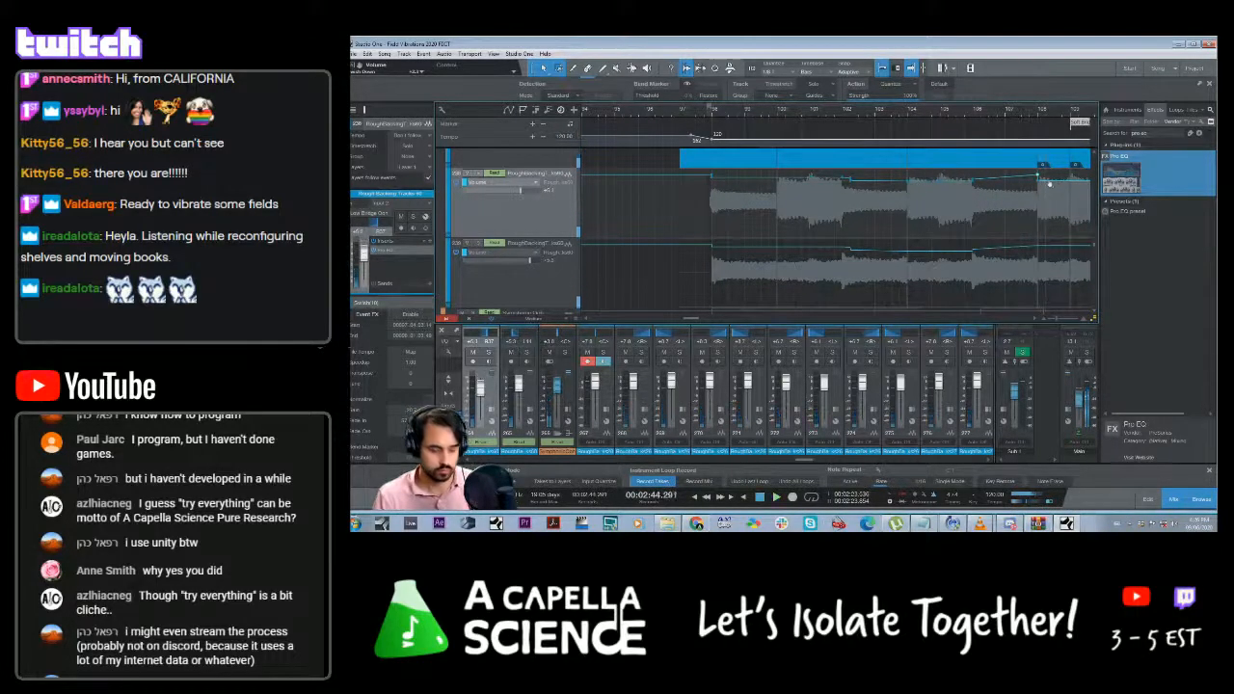
key(ctrl+s)
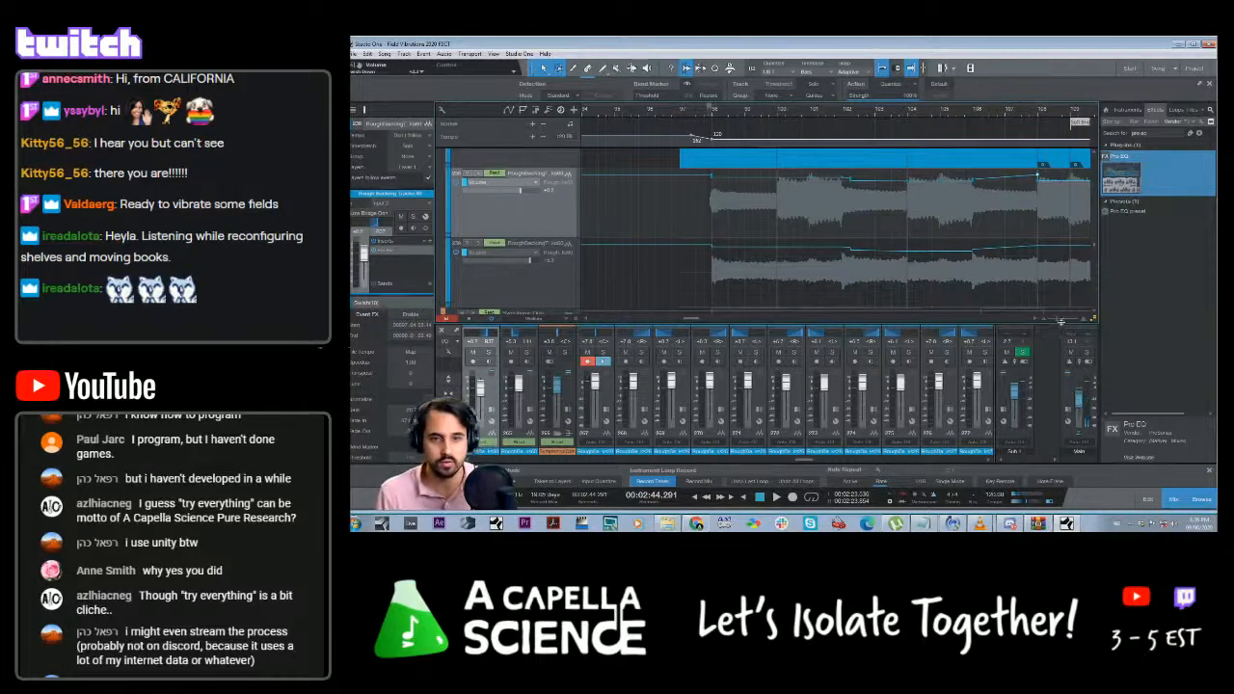
Play the full mix from about bar 98 and look through the track list for the Double Lead track
drag(1059, 322, 1052, 323)
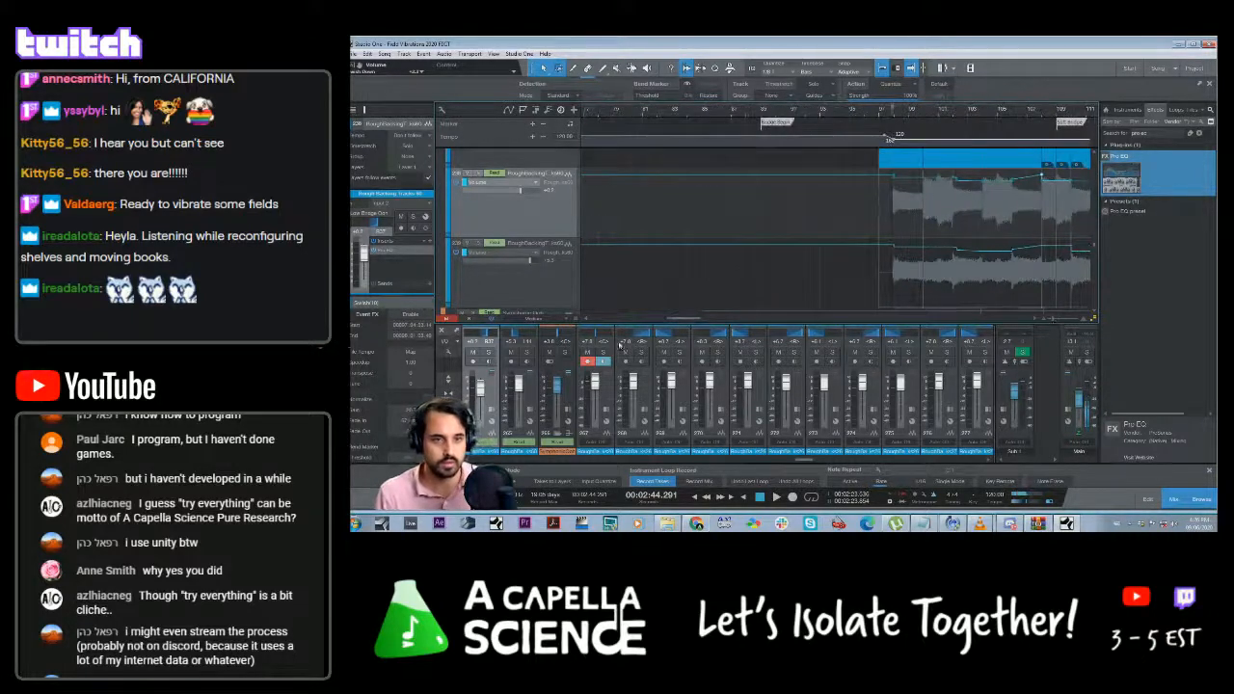
drag(685, 319, 699, 320)
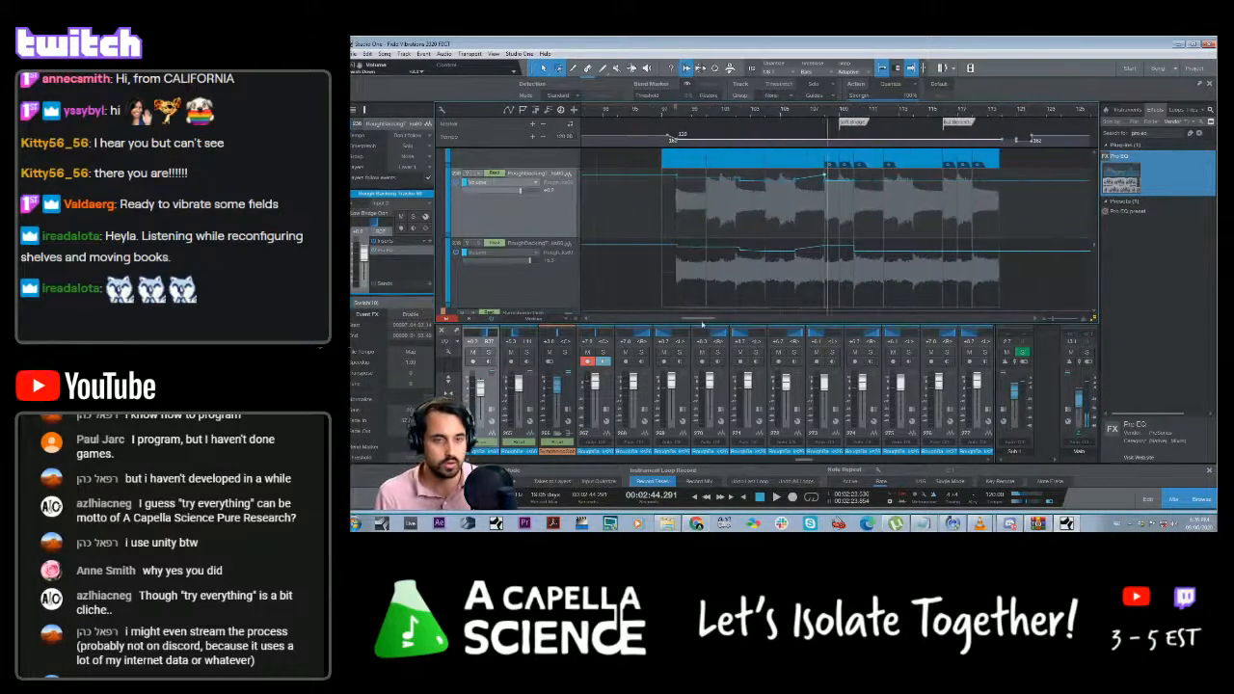
double_click(676, 109)
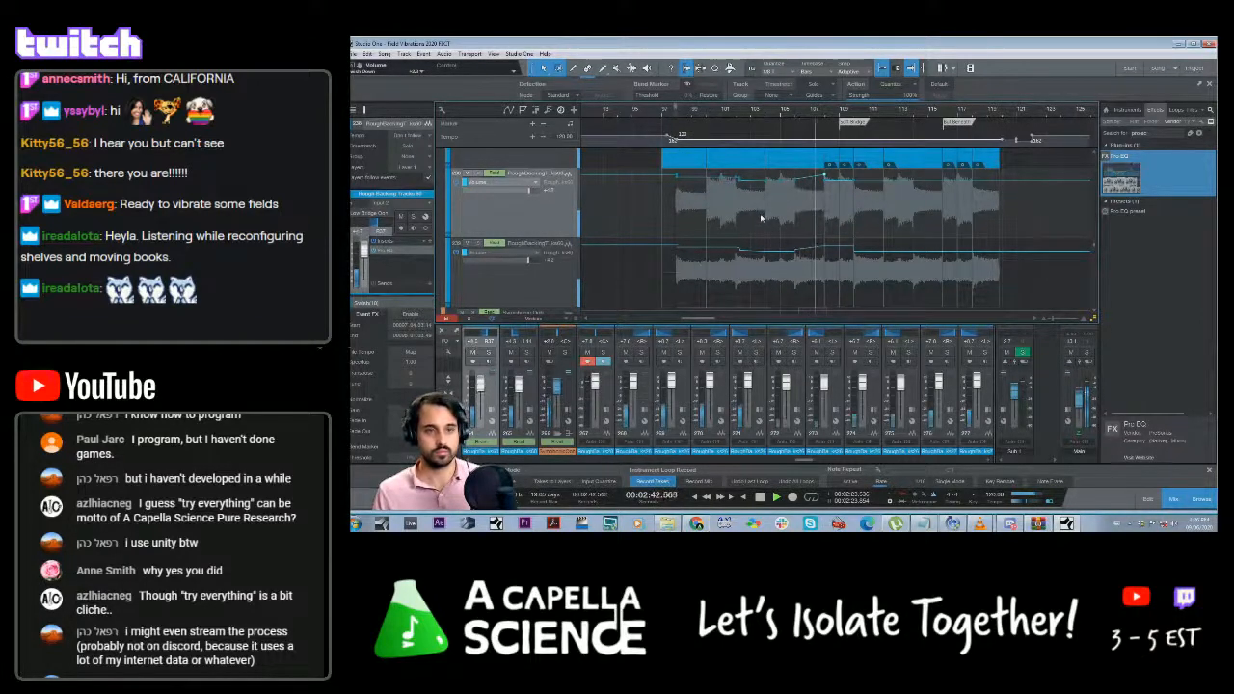
scroll(761, 222, up, 1)
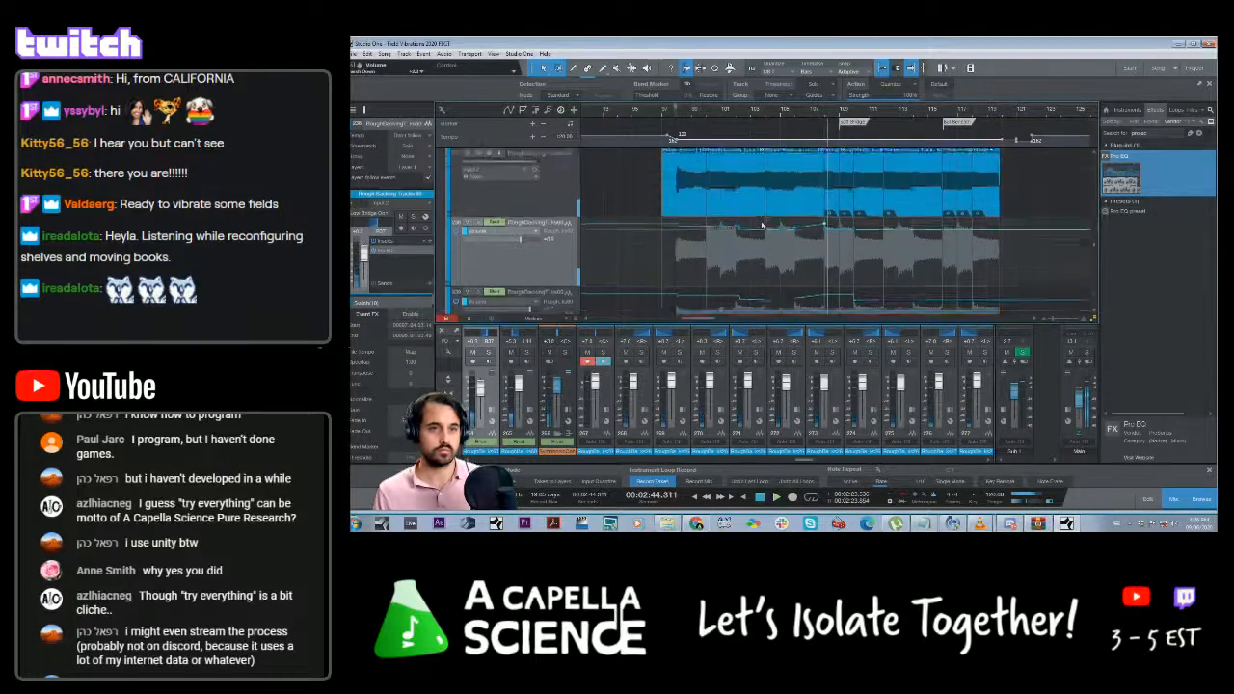
scroll(761, 224, up, 5)
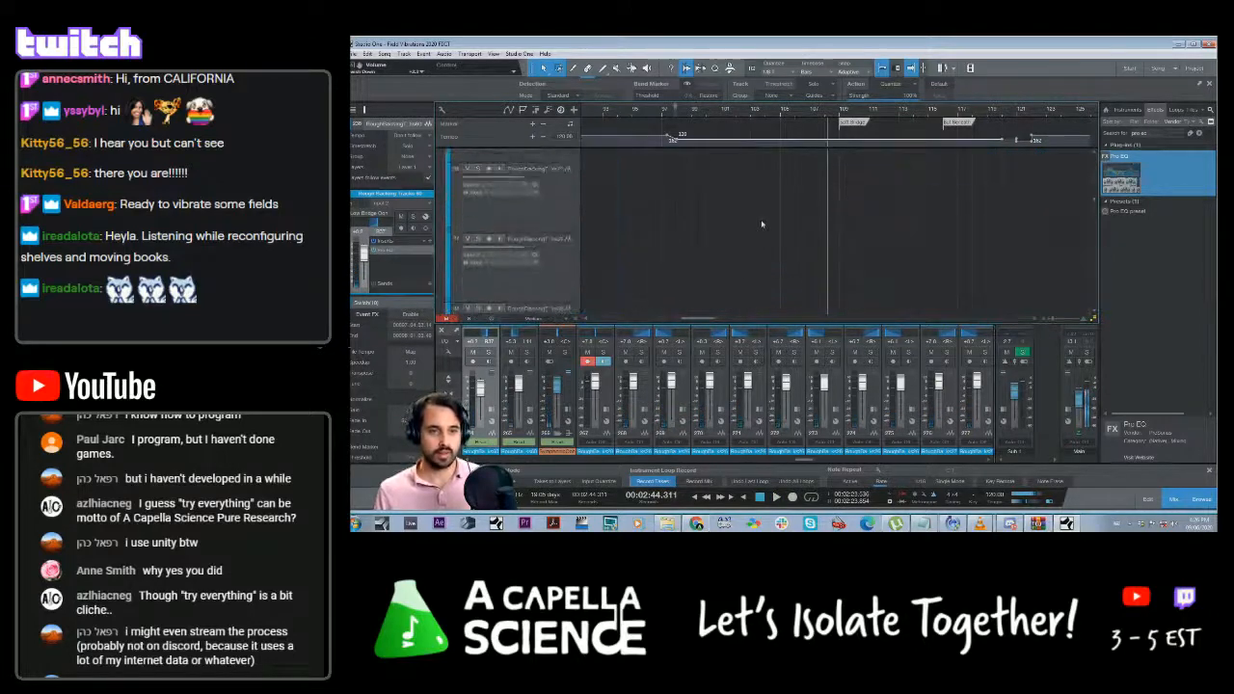
scroll(762, 224, up, 5)
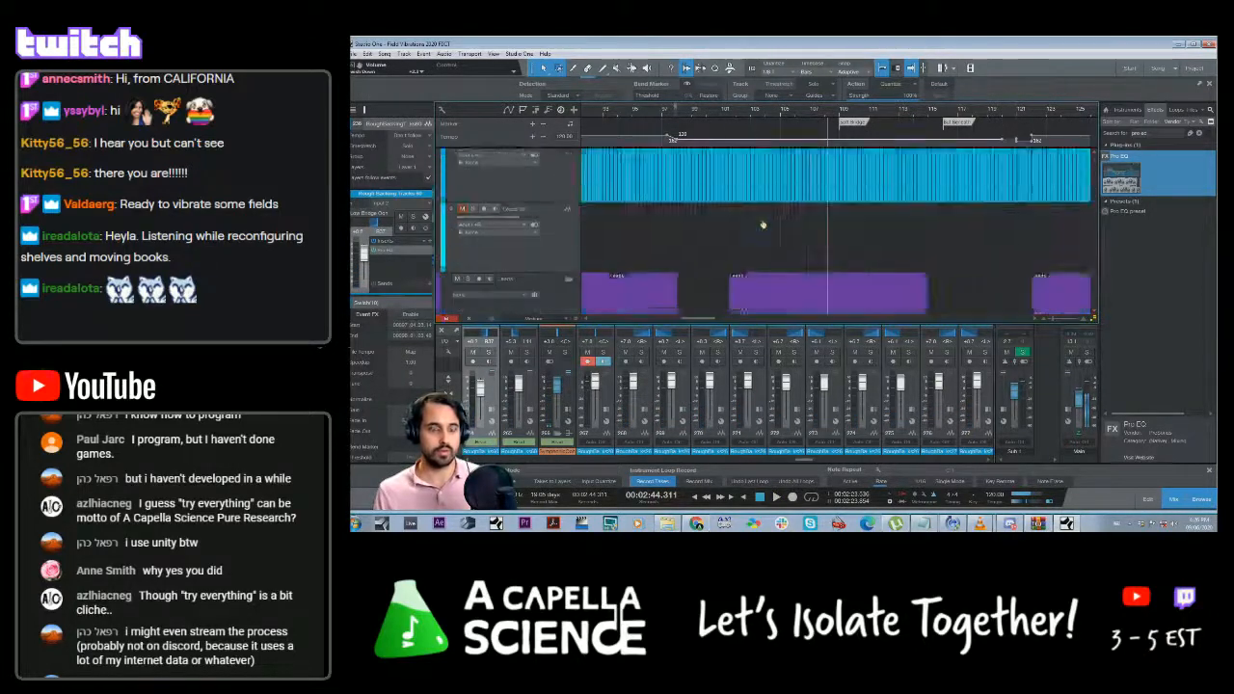
scroll(761, 224, down, 4)
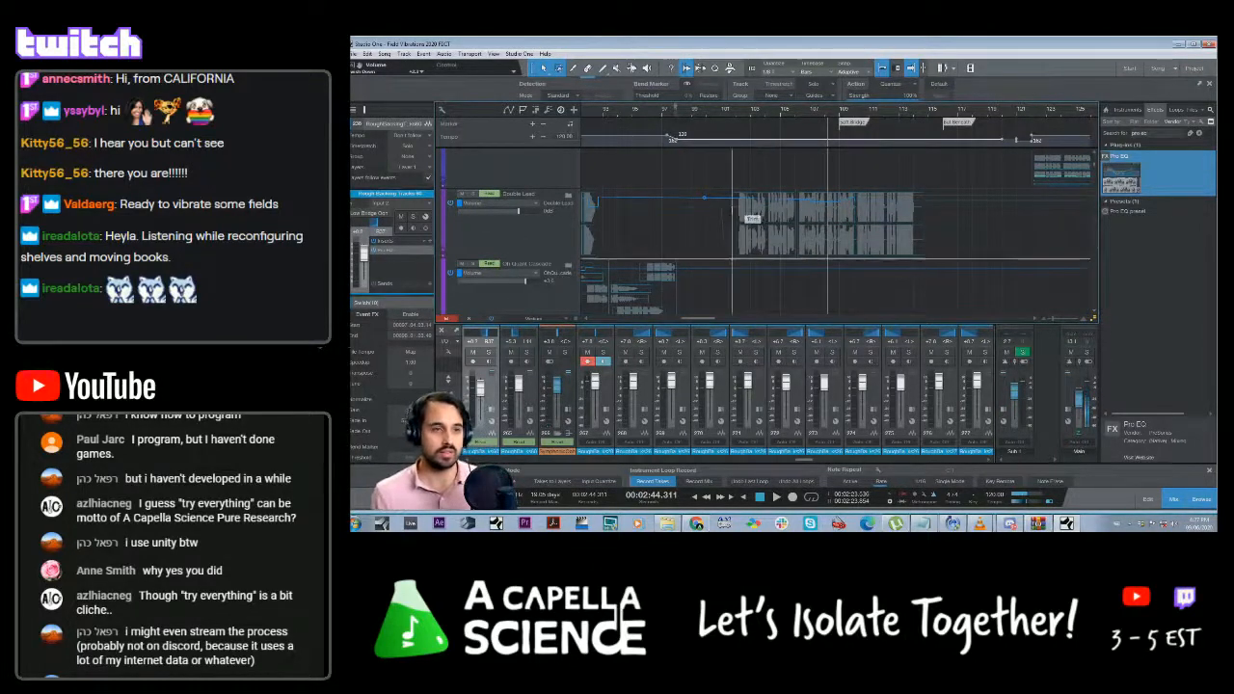
Replay the section from about bar 102, checking the Double Lead track and the tracks below it against the mix
click(736, 122)
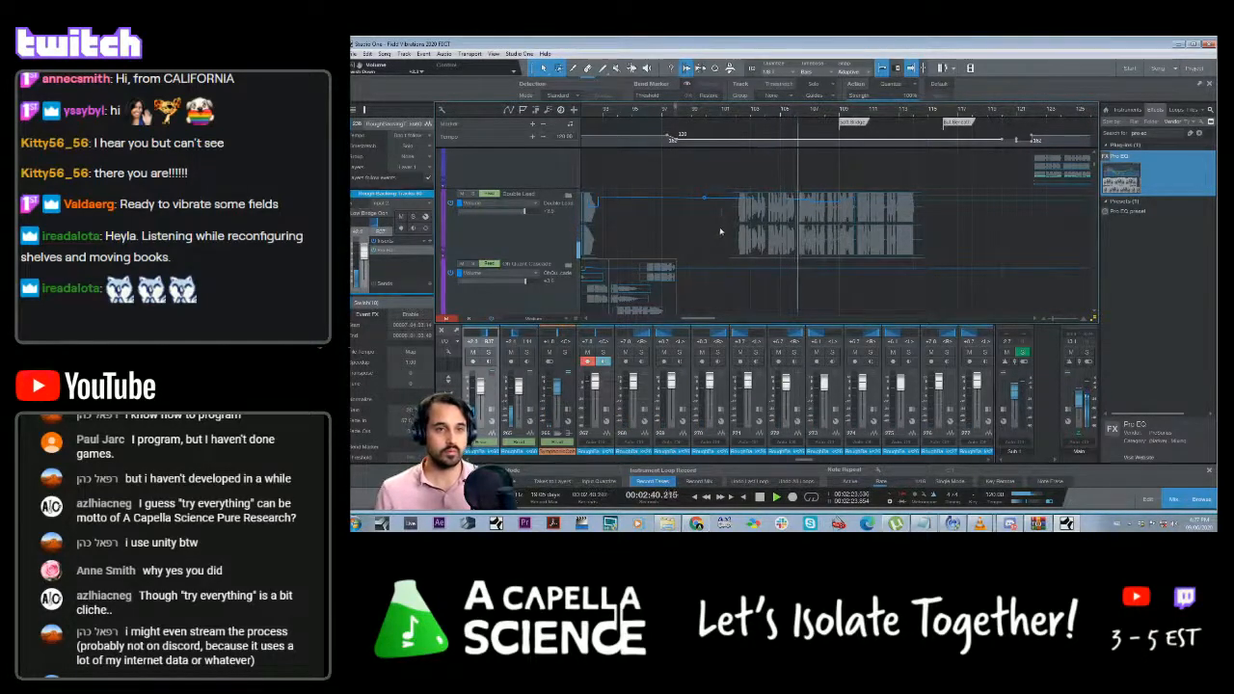
scroll(703, 207, down, 8)
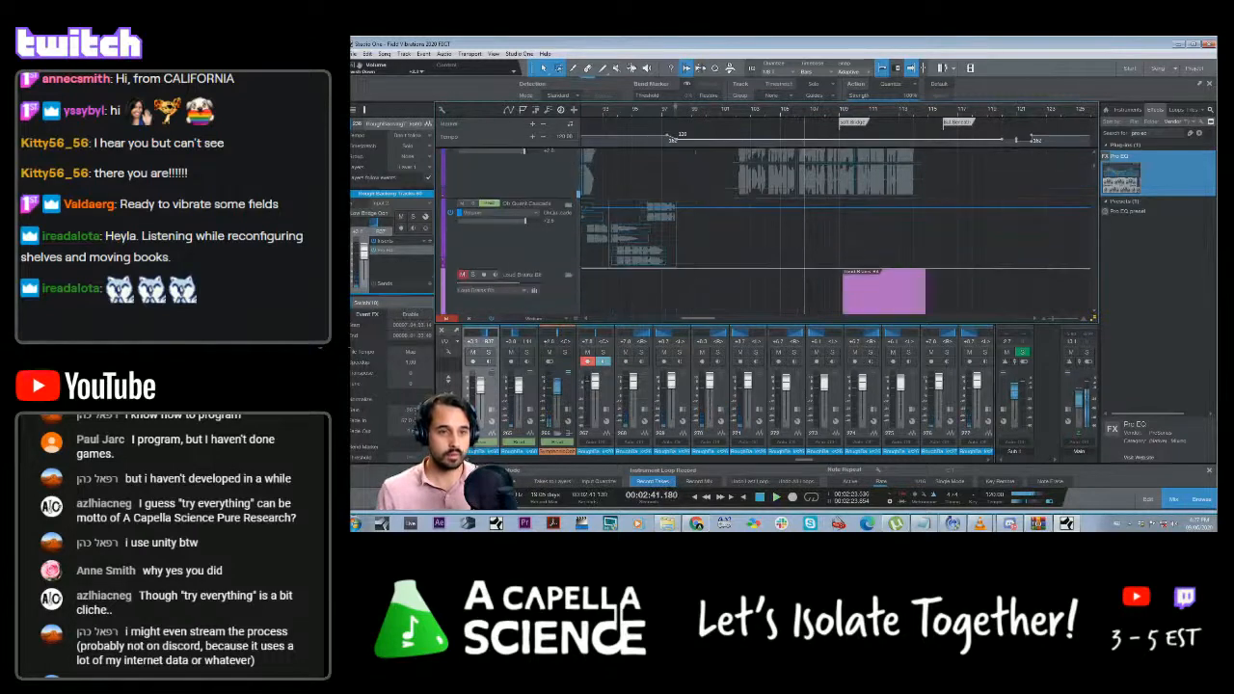
scroll(713, 220, down, 8)
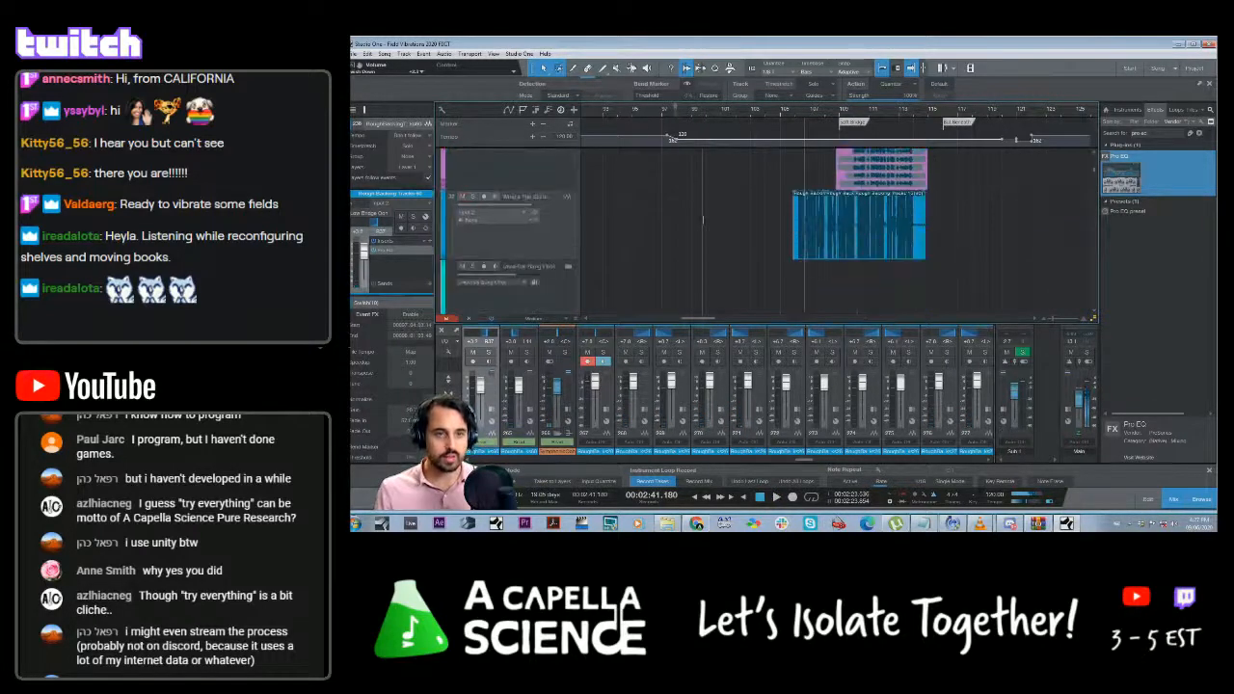
click(732, 114)
scroll(833, 231, down, 2)
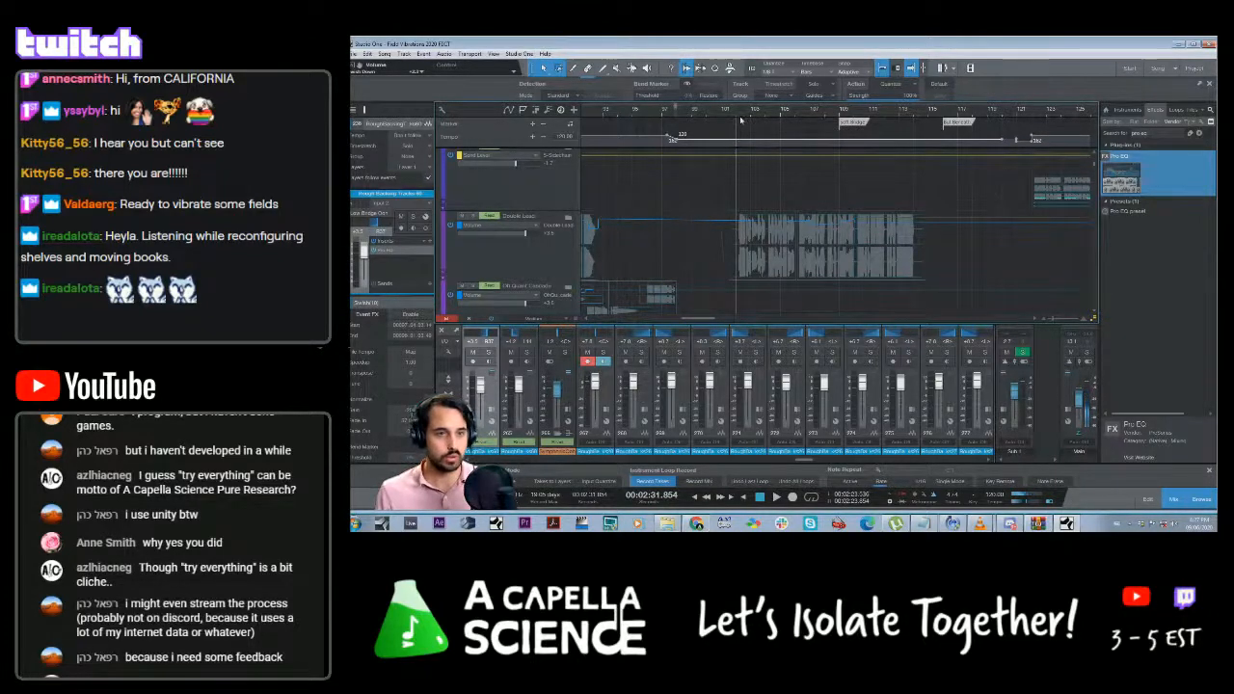
key(space)
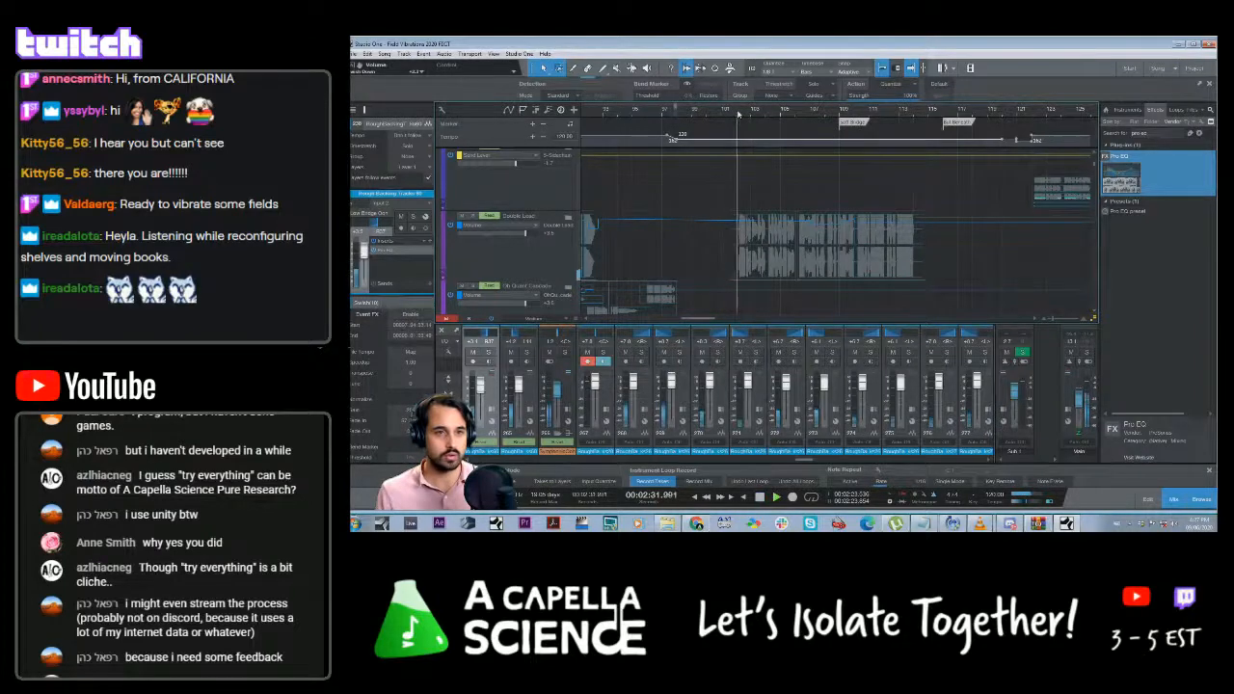
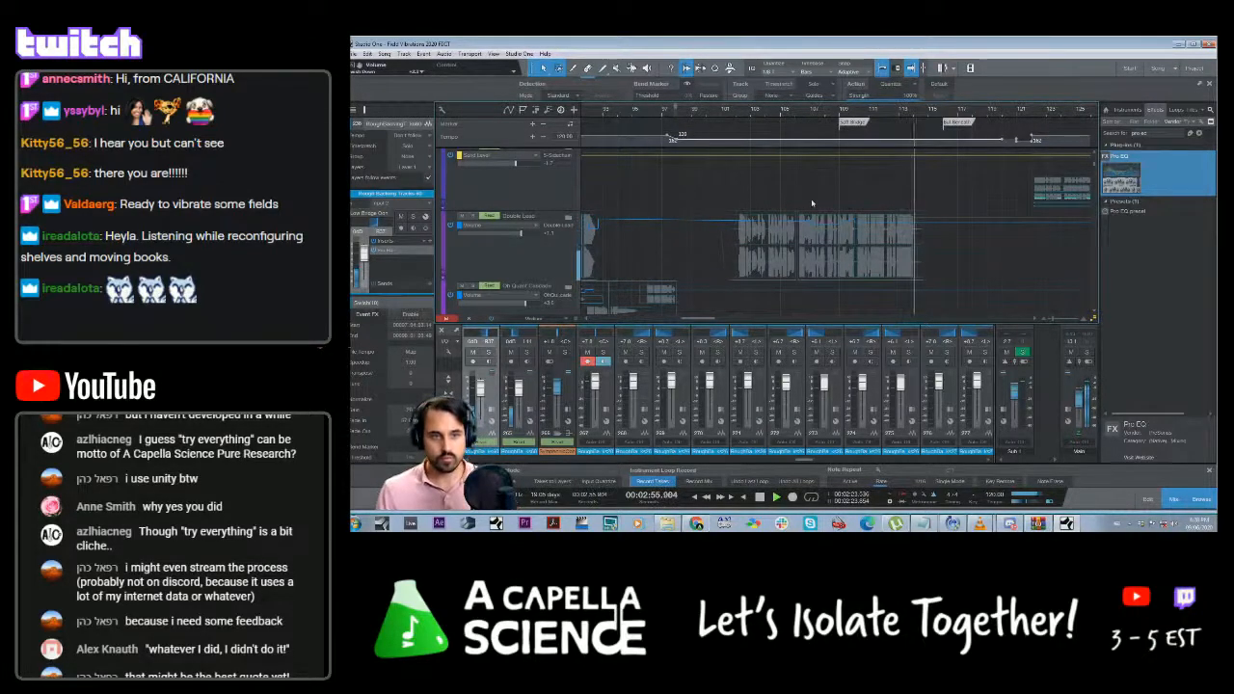
Solo the Double Lead track and play it from about bar 106
click(800, 113)
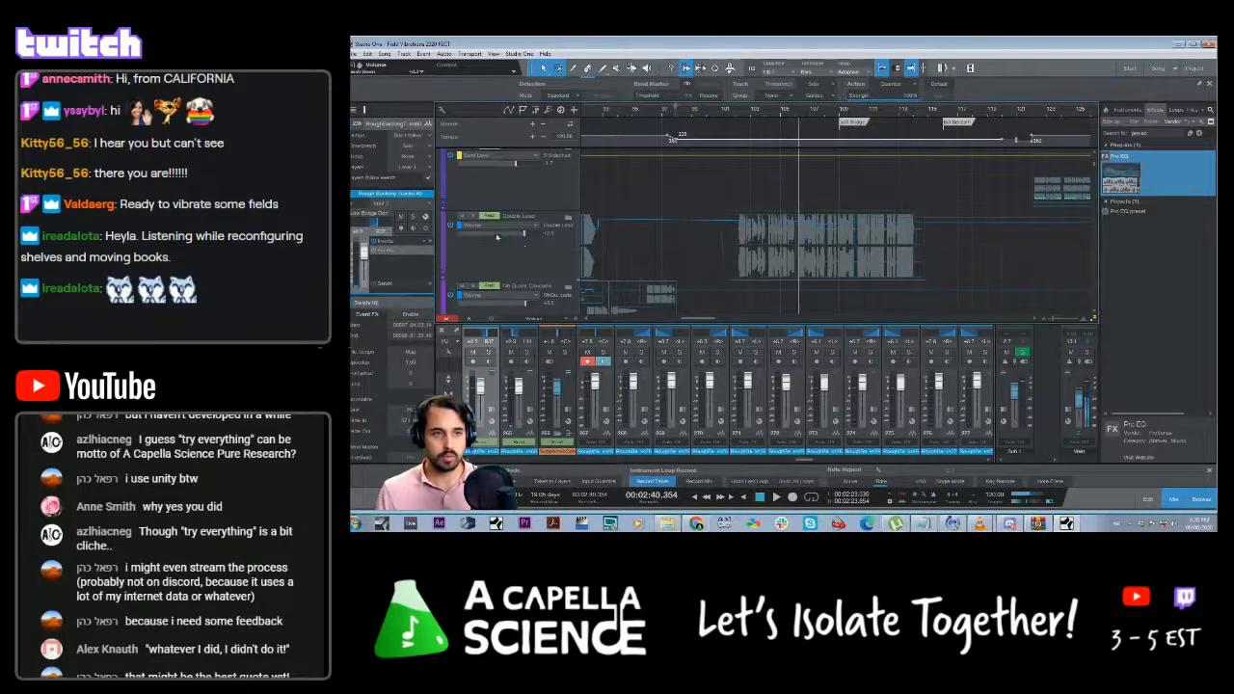
click(473, 217)
key(space)
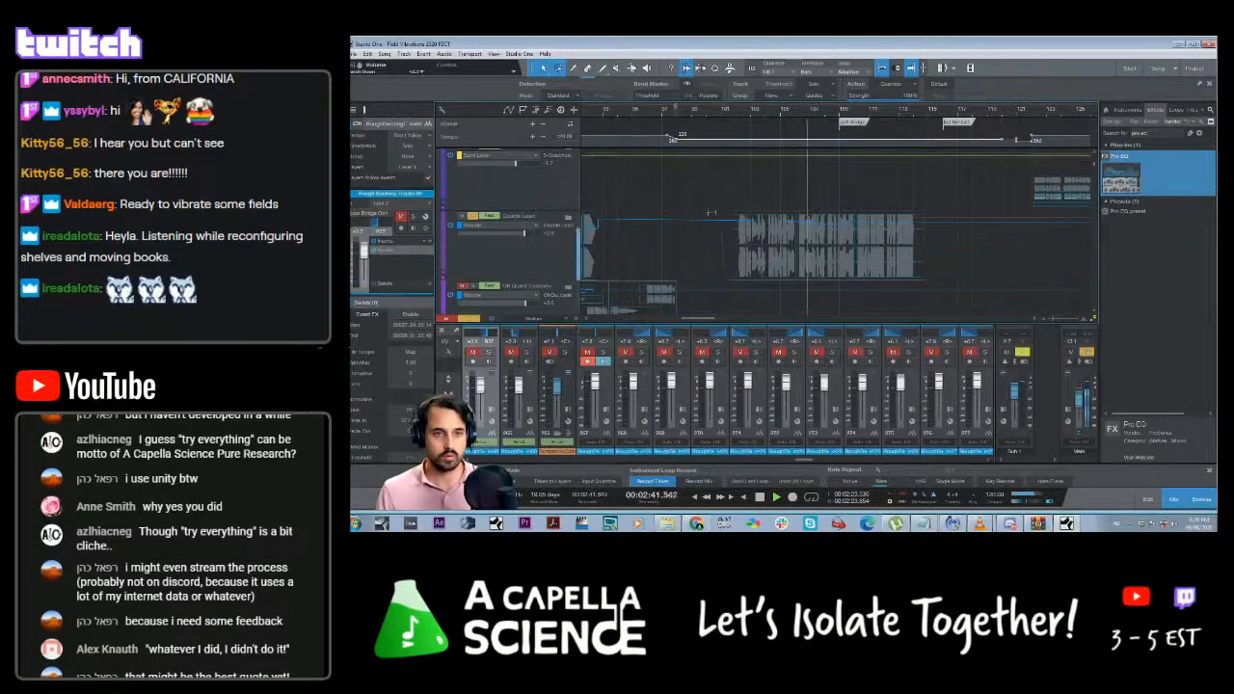
drag(1052, 319, 1058, 324)
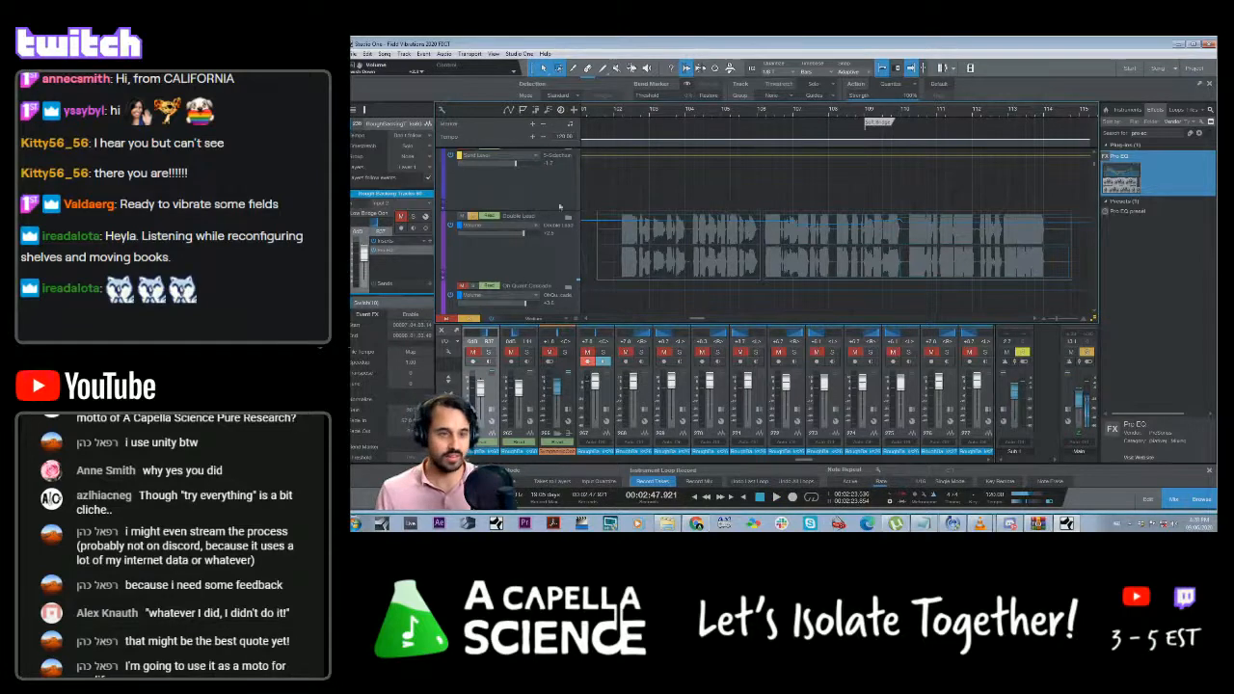
Add volume points to the Double Lead automation at about bars 102, 106 and 107, auditioning the passage around bar 106
click(760, 225)
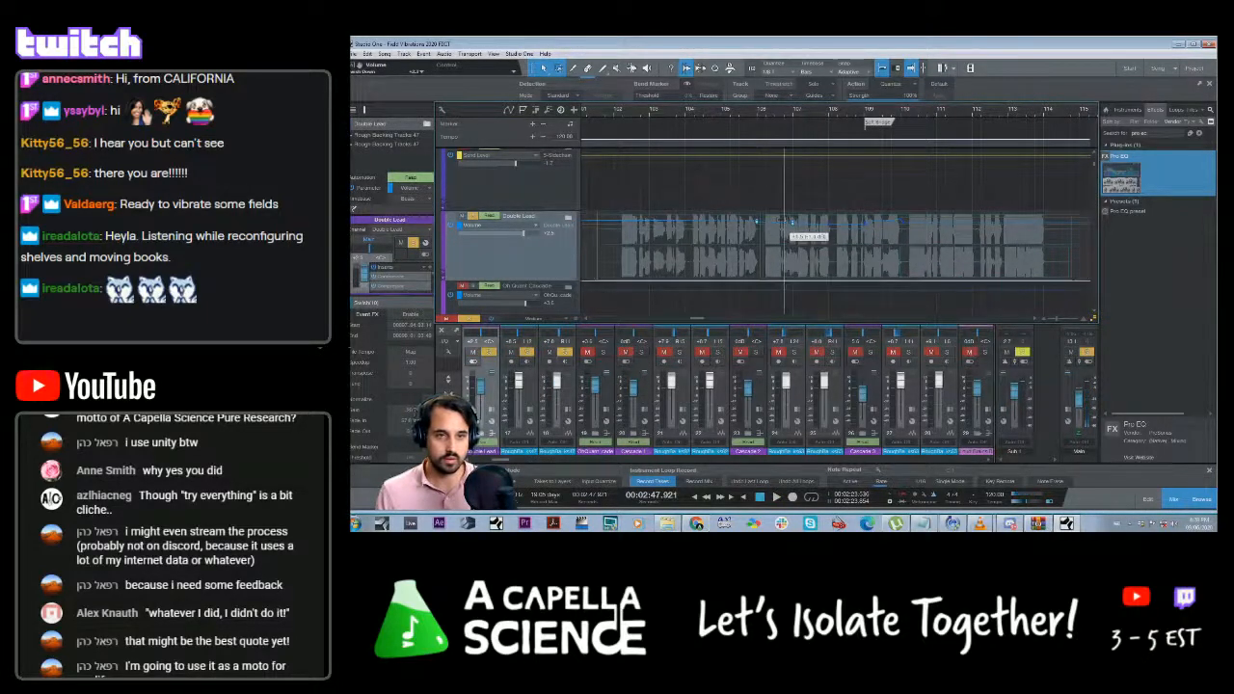
click(740, 115)
key(space)
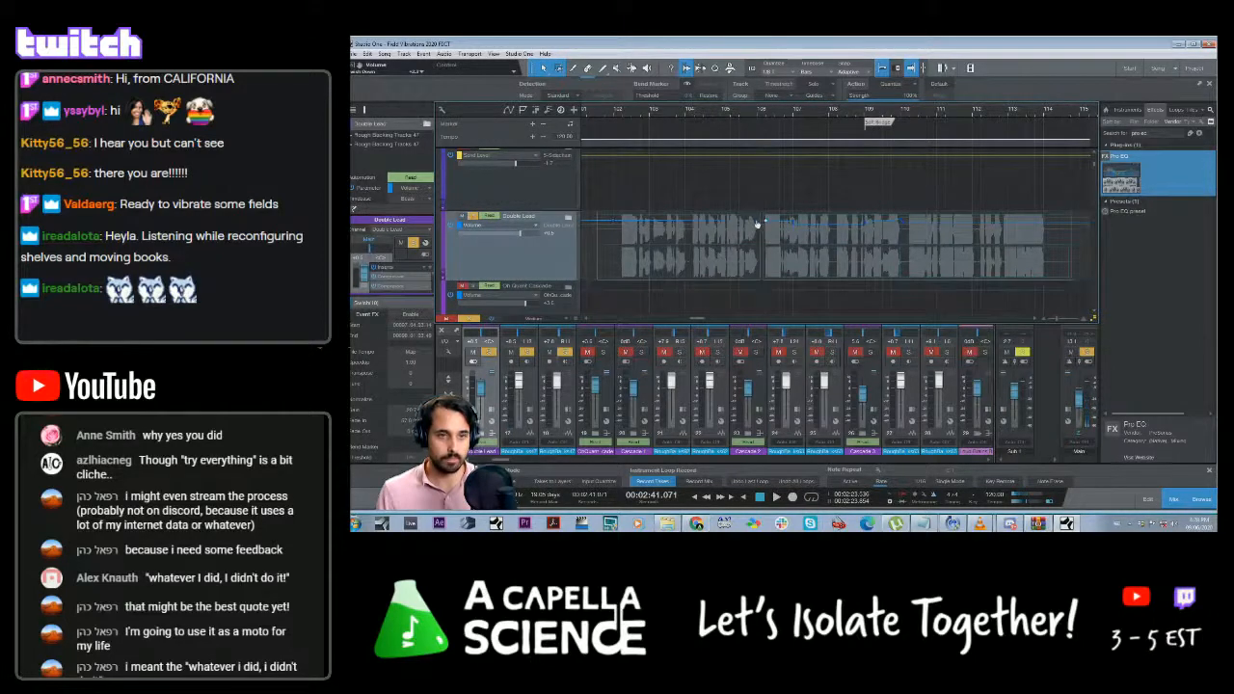
drag(762, 222, 761, 220)
click(682, 221)
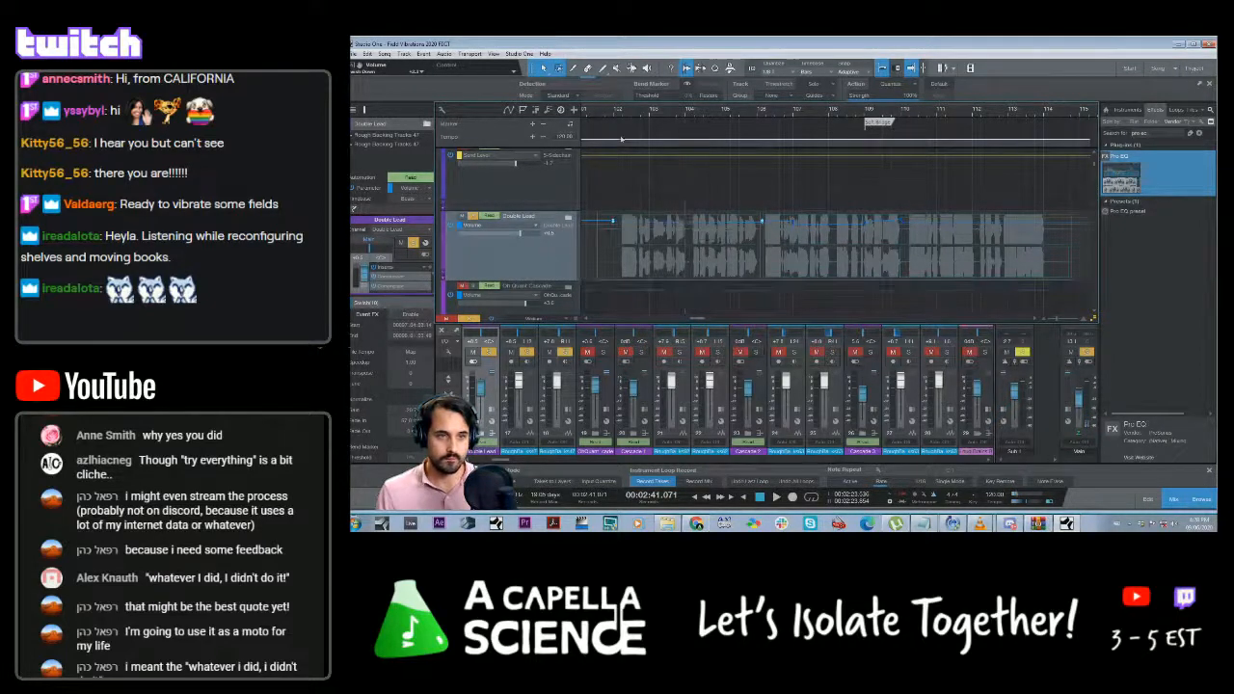
Turn off solo, adjust the Double Lead volume point near bar 107, and play the full mix across bar 106
key(space)
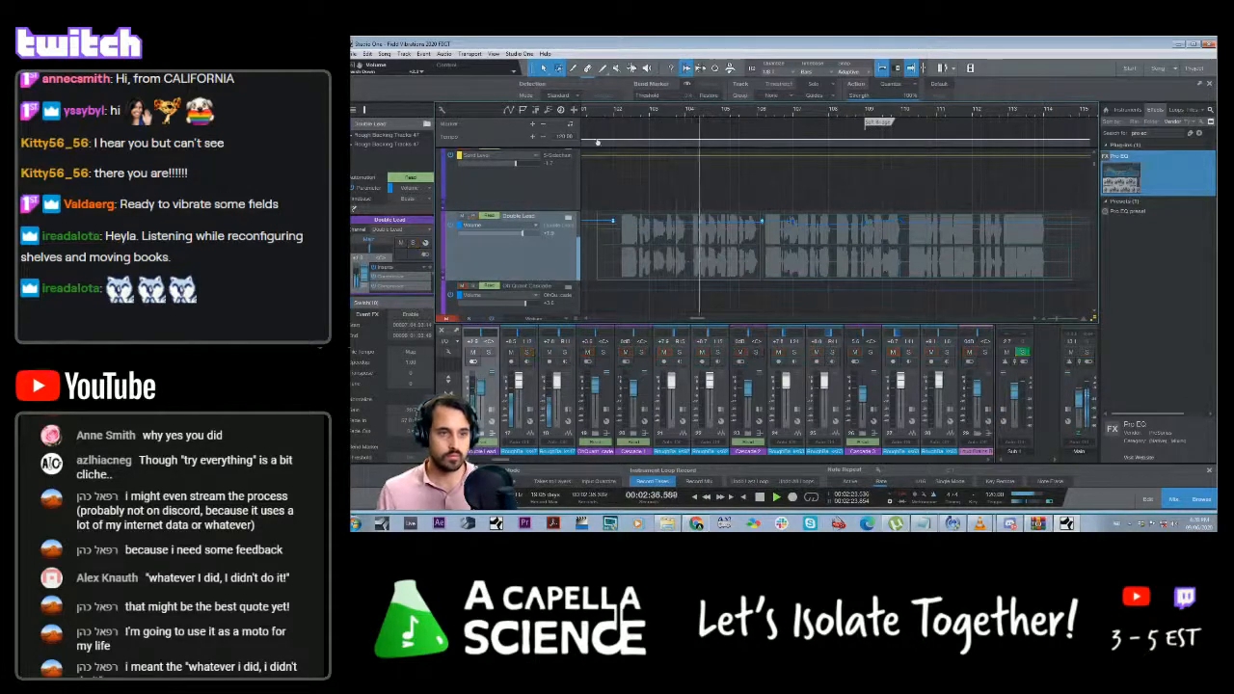
click(604, 116)
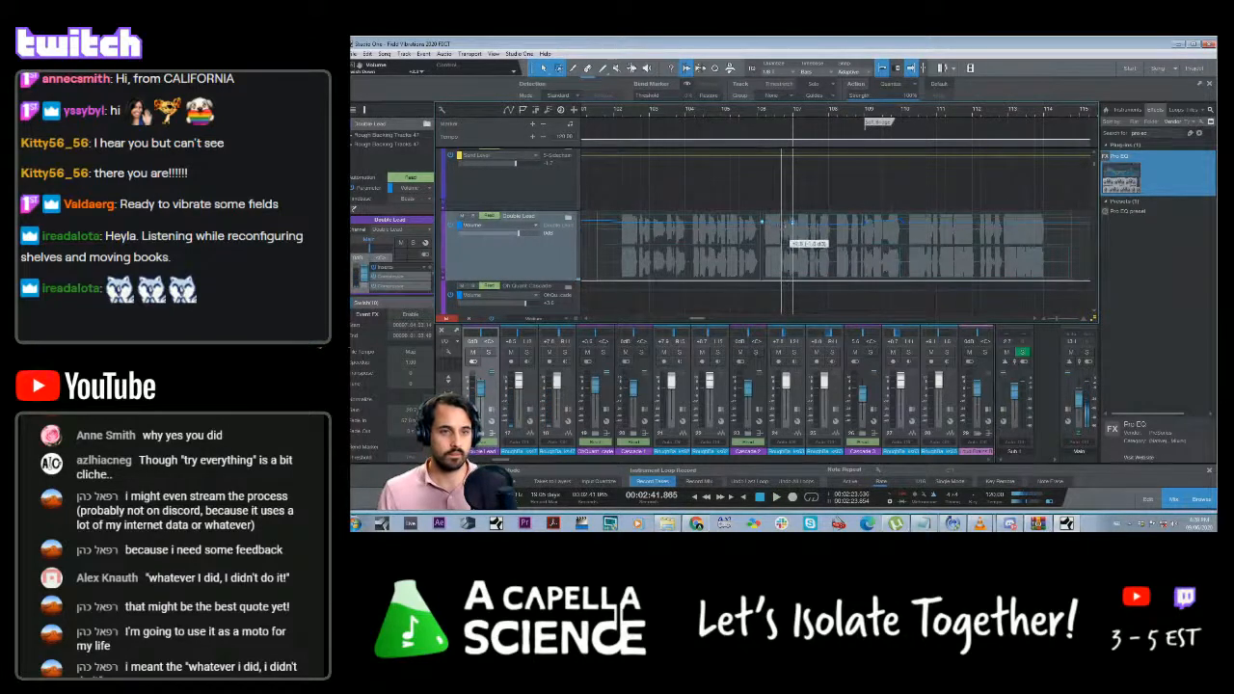
click(752, 110)
key(space)
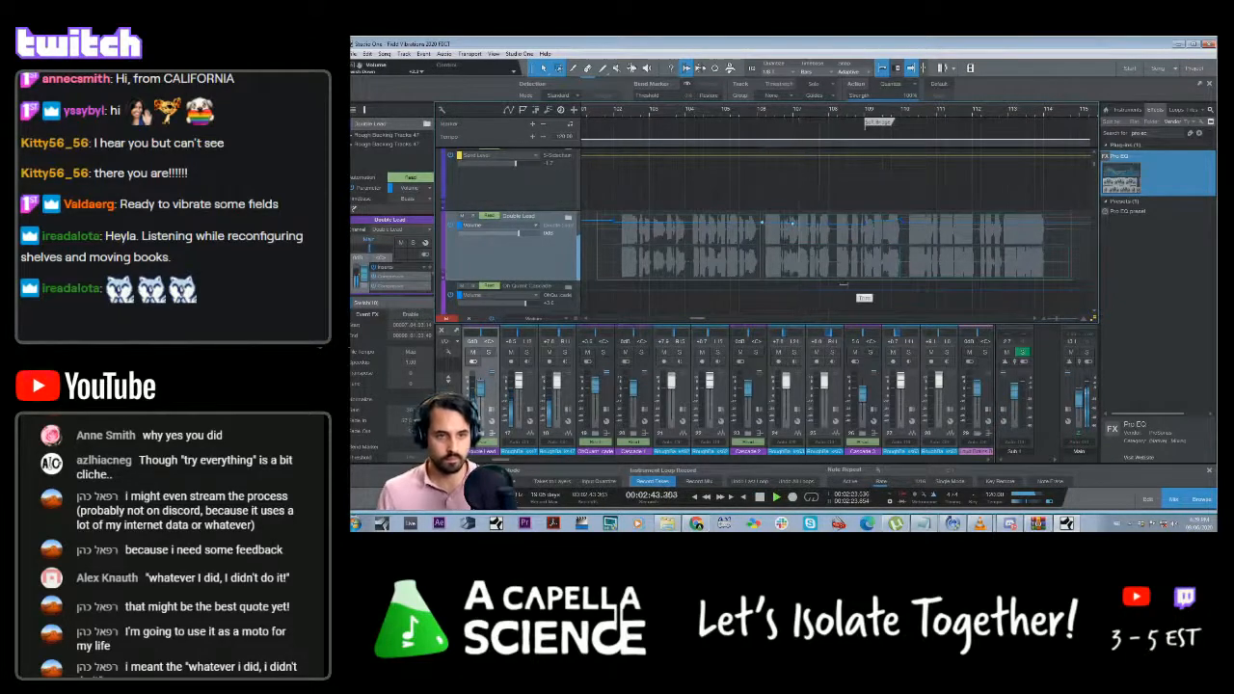
scroll(846, 282, down, 3)
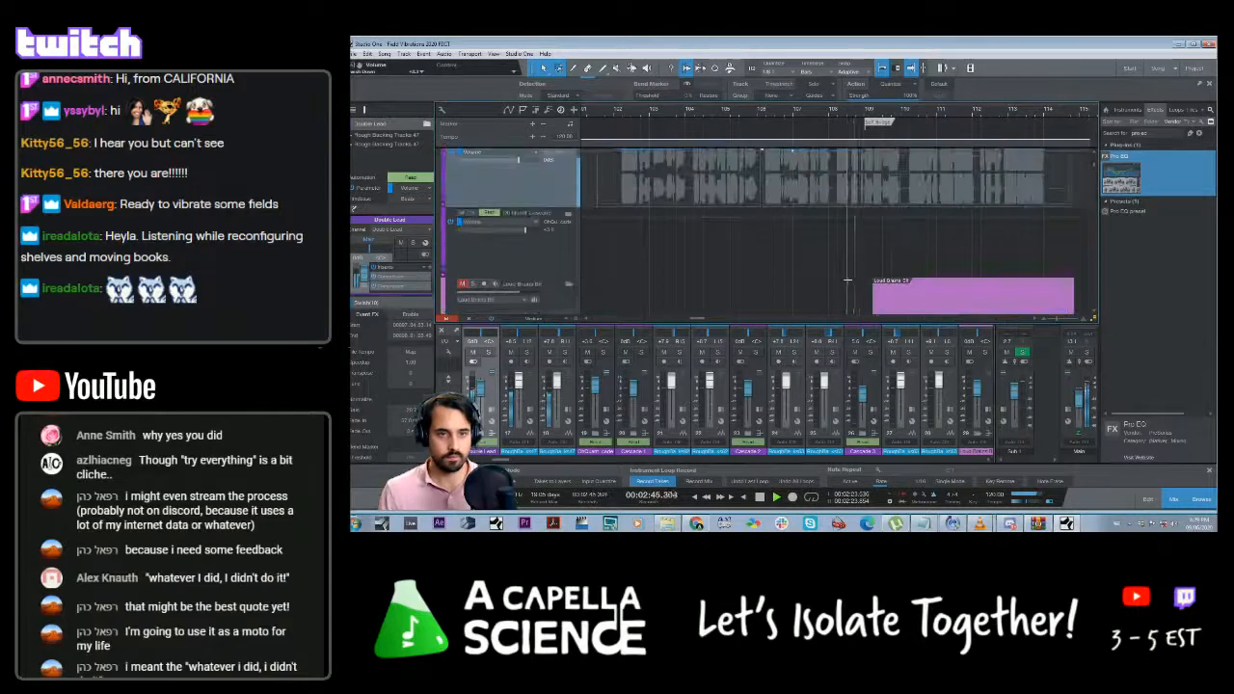
scroll(846, 281, up, 3)
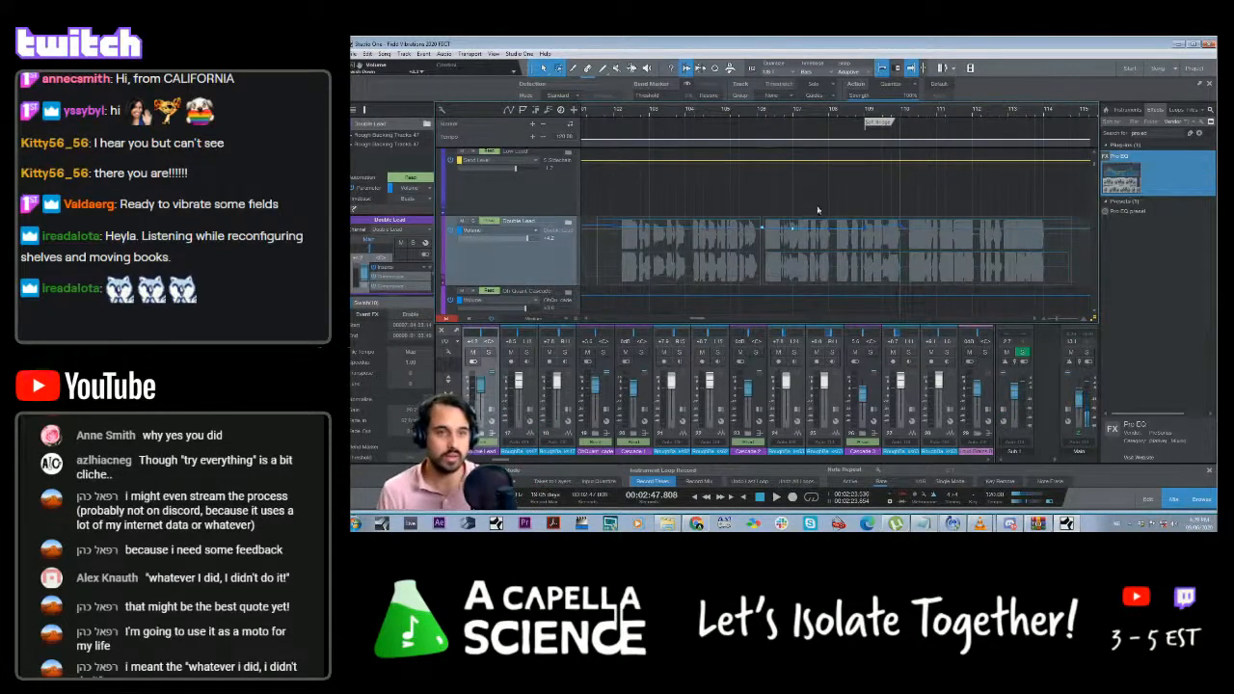
Solo the What's The Good track and play it from just before bar 106
scroll(867, 281, down, 5)
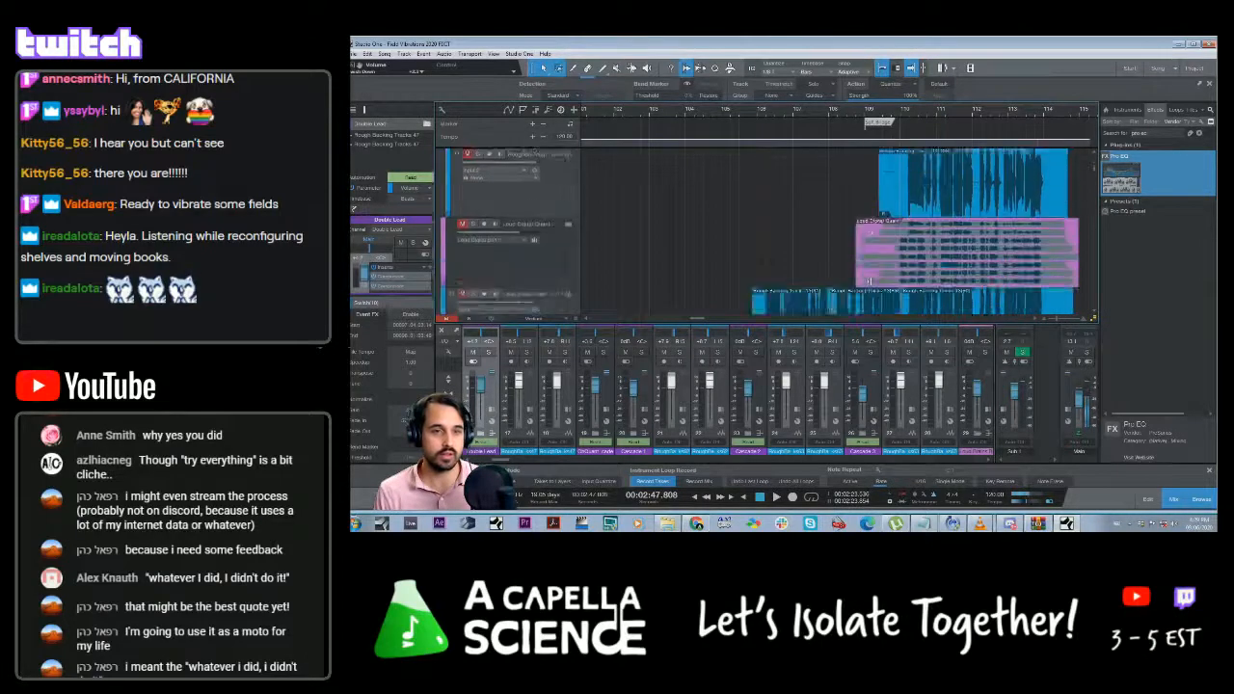
scroll(868, 282, down, 5)
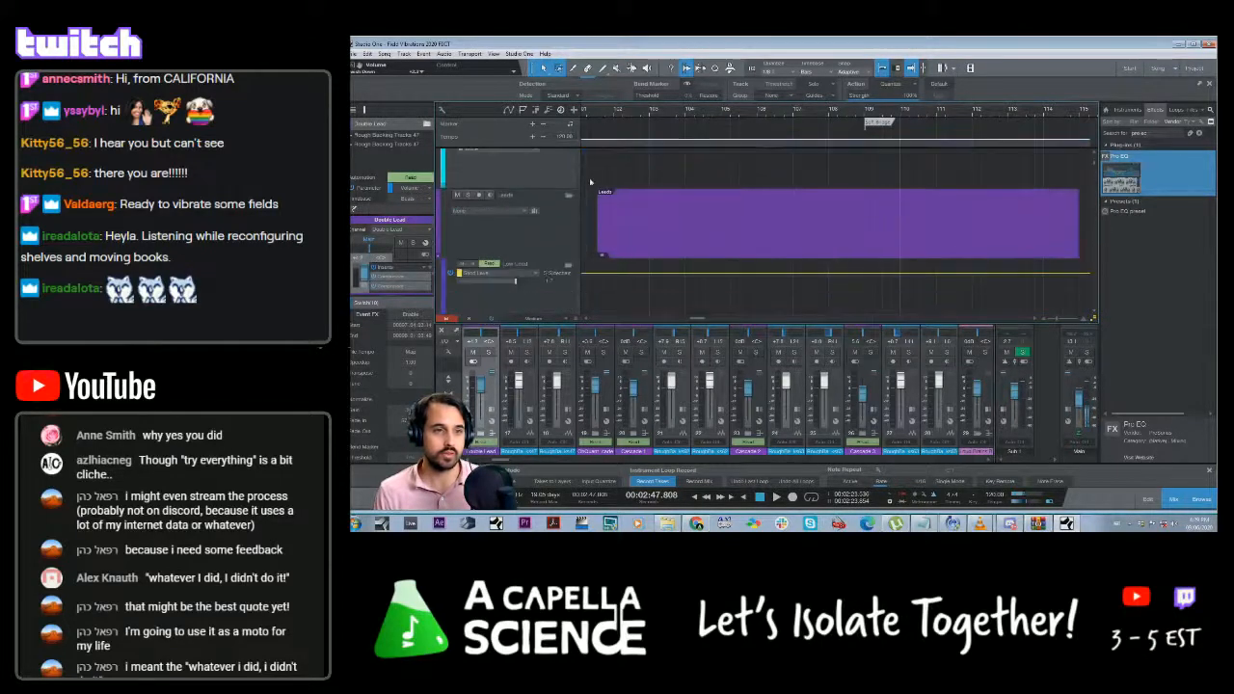
scroll(629, 213, down, 3)
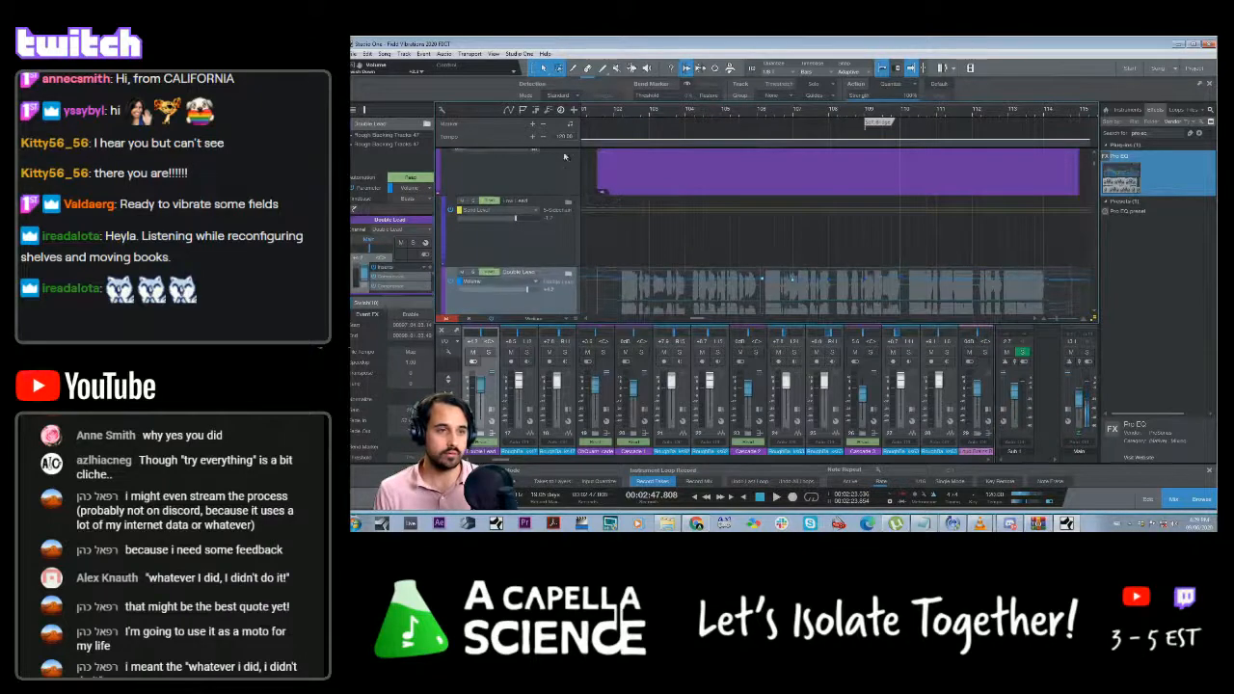
scroll(568, 172, up, 2)
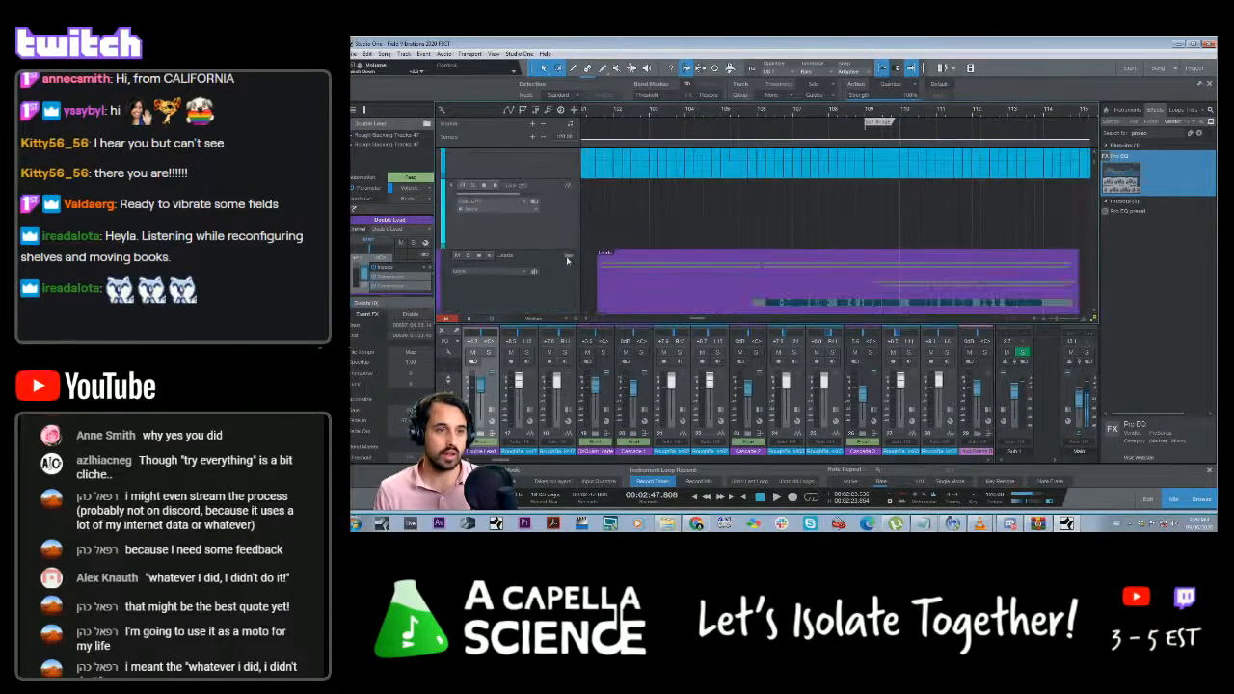
scroll(675, 227, down, 2)
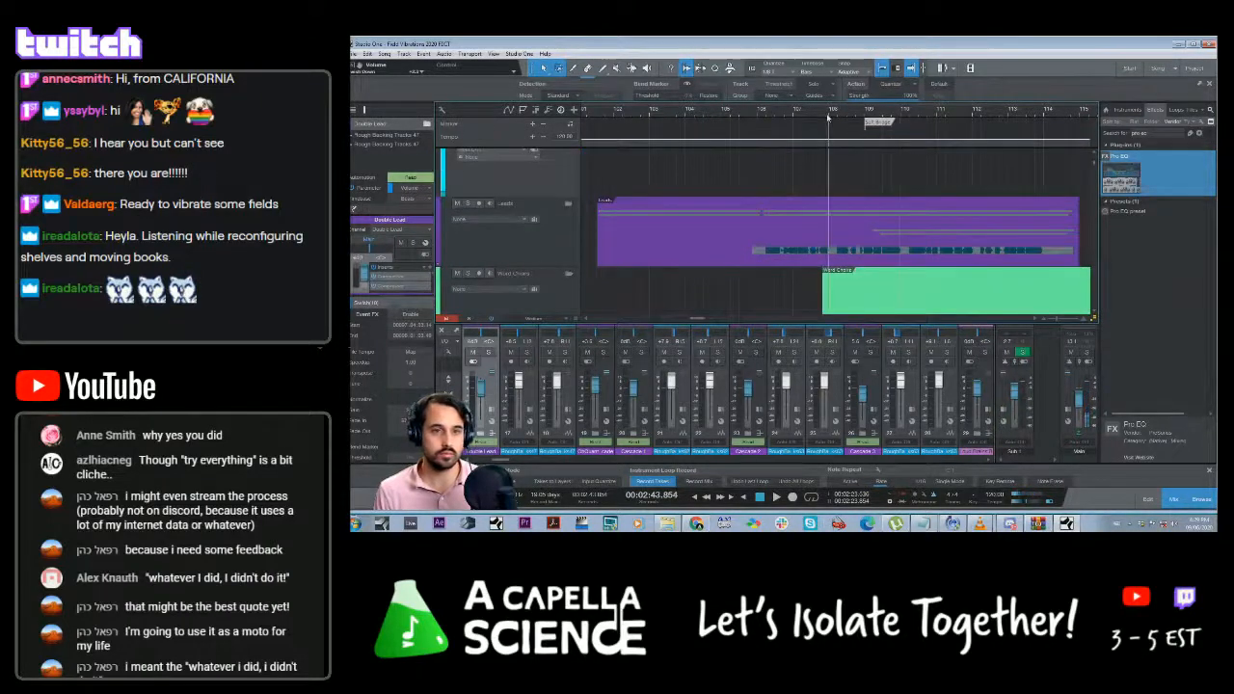
scroll(652, 230, down, 3)
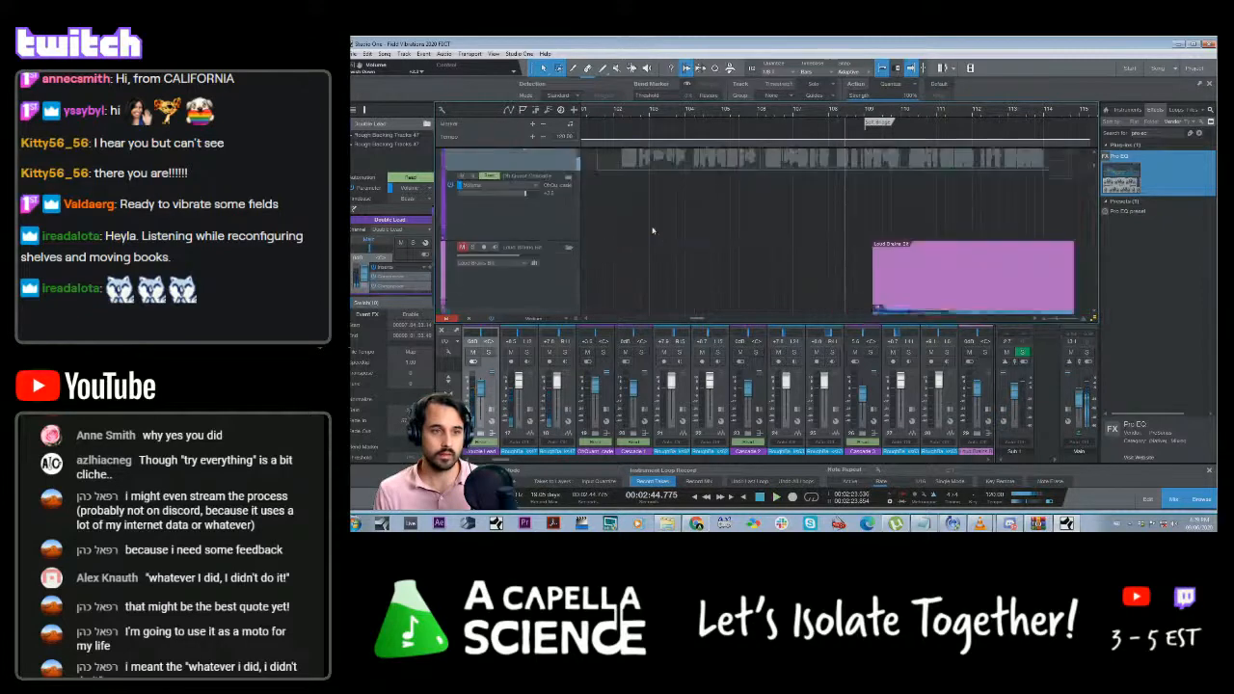
scroll(652, 230, down, 3)
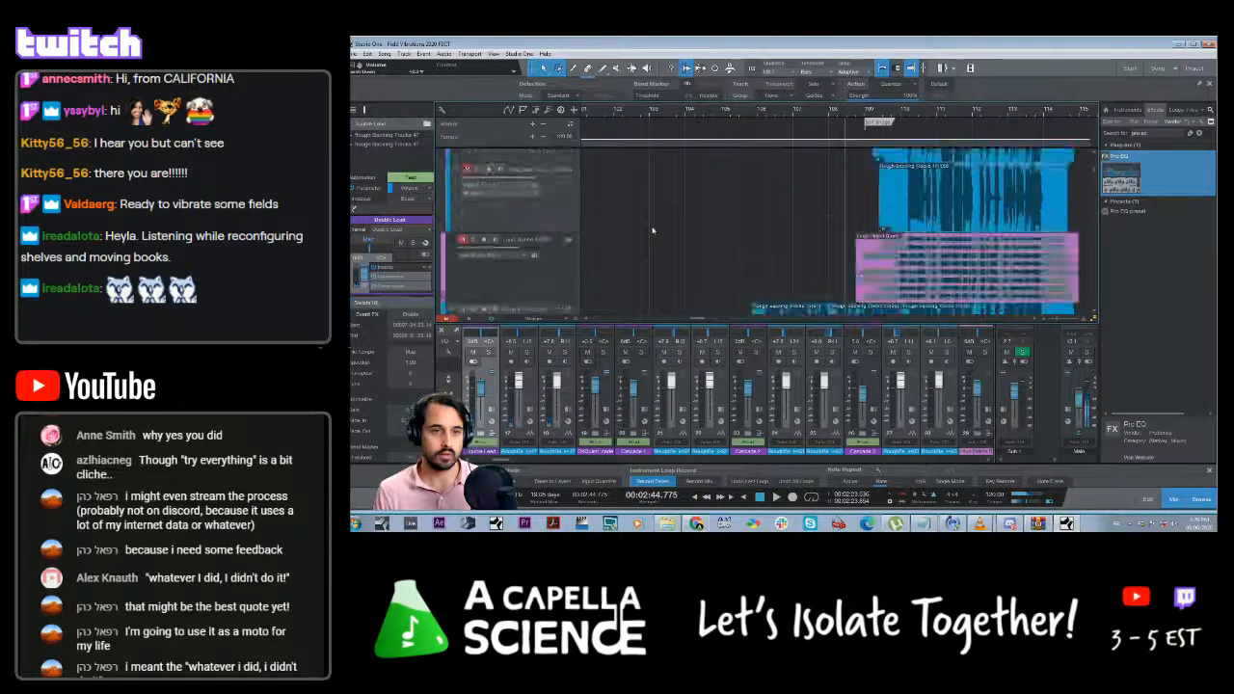
click(740, 117)
click(474, 223)
key(space)
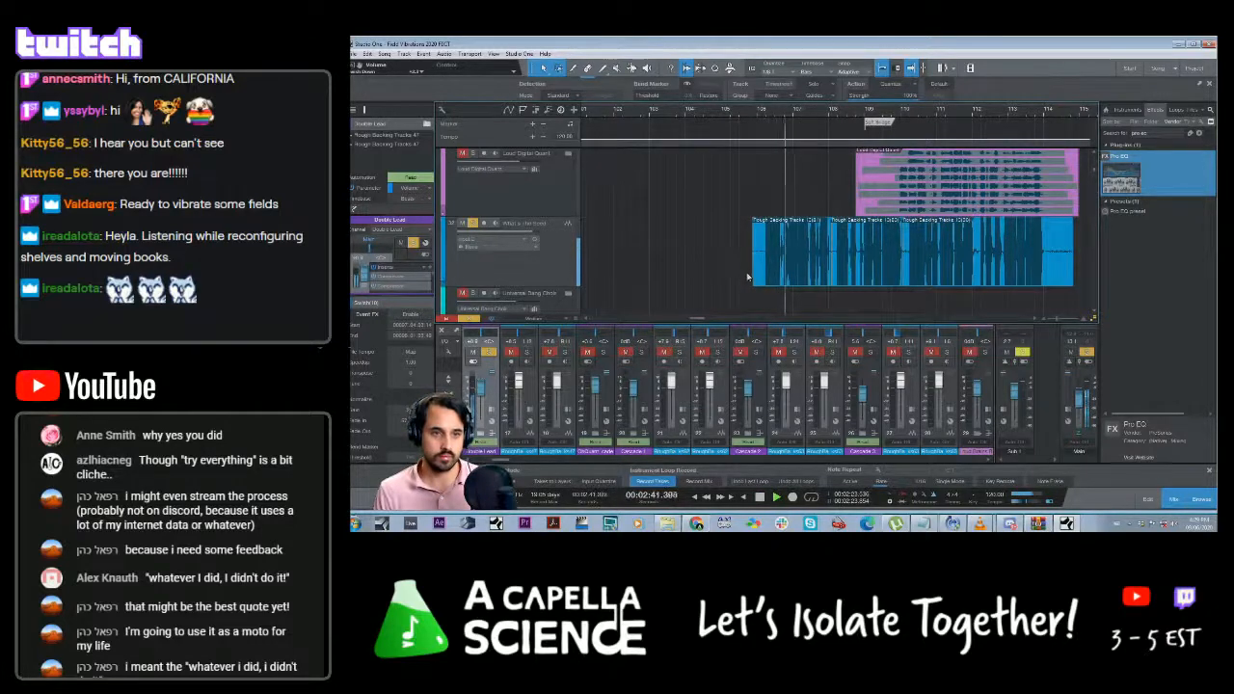
Trim the start of the first What's The Good clip to about bar 106 and audition it
key(space)
drag(749, 275, 761, 280)
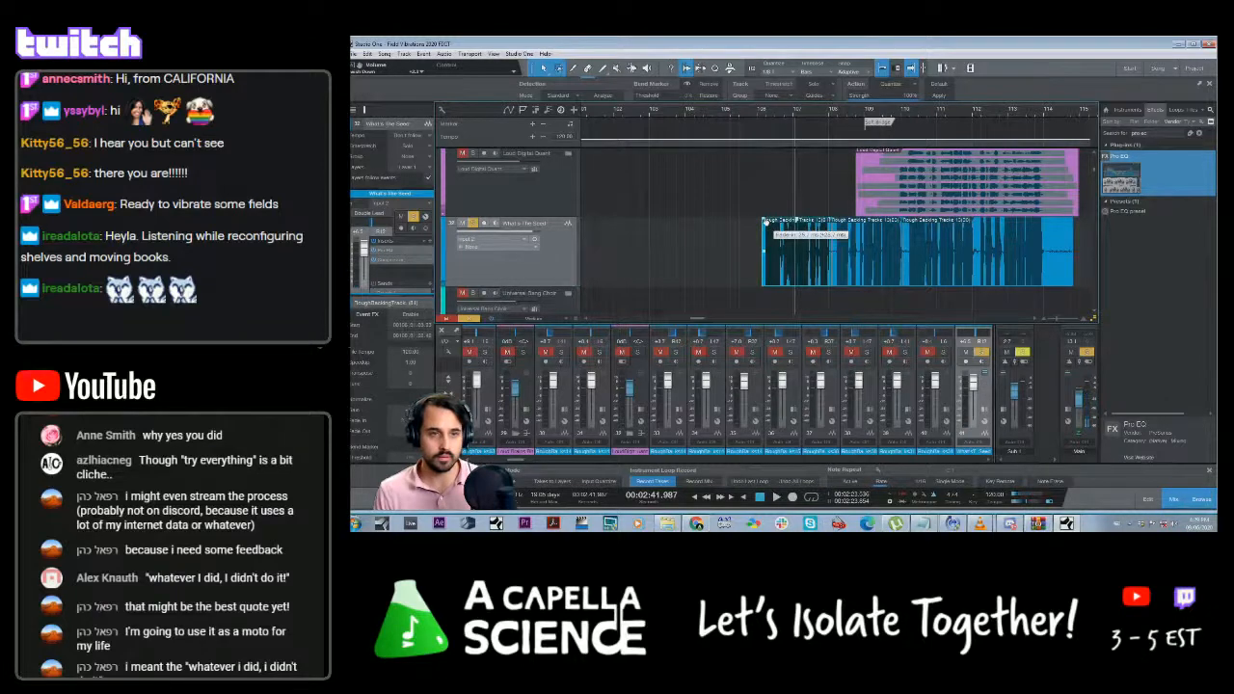
key(space)
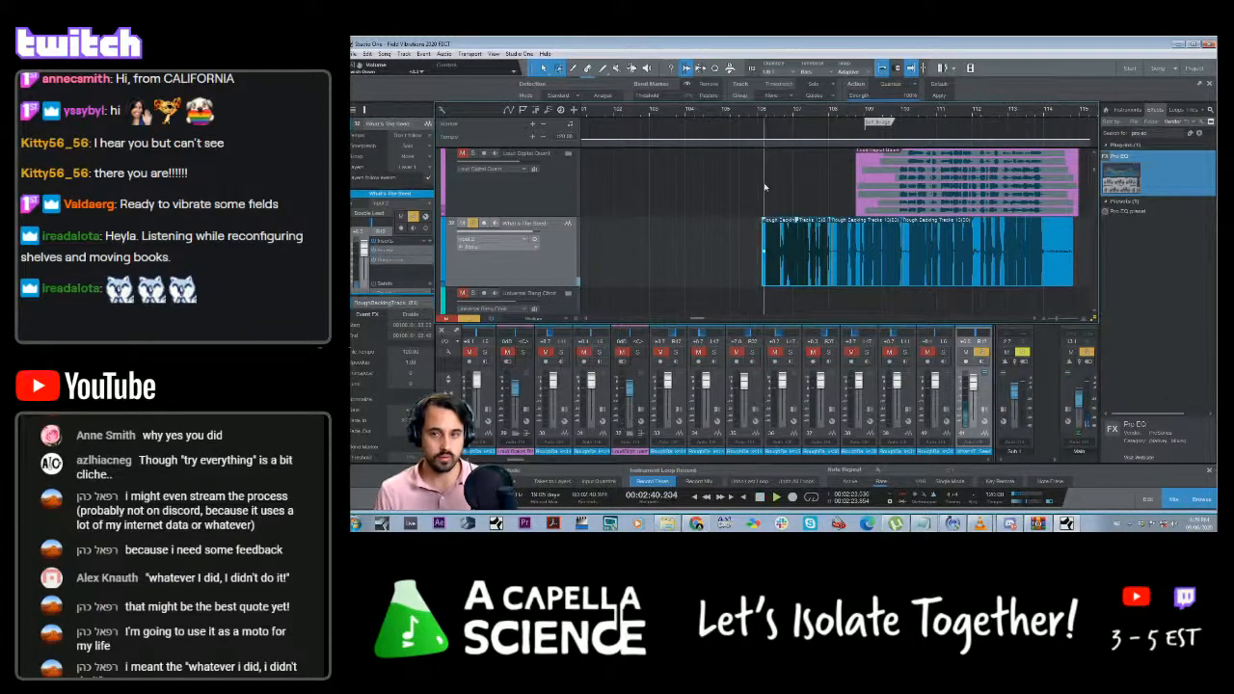
Add a Pro EQ to the What's The Good track and boost its high frequencies
double_click(561, 275)
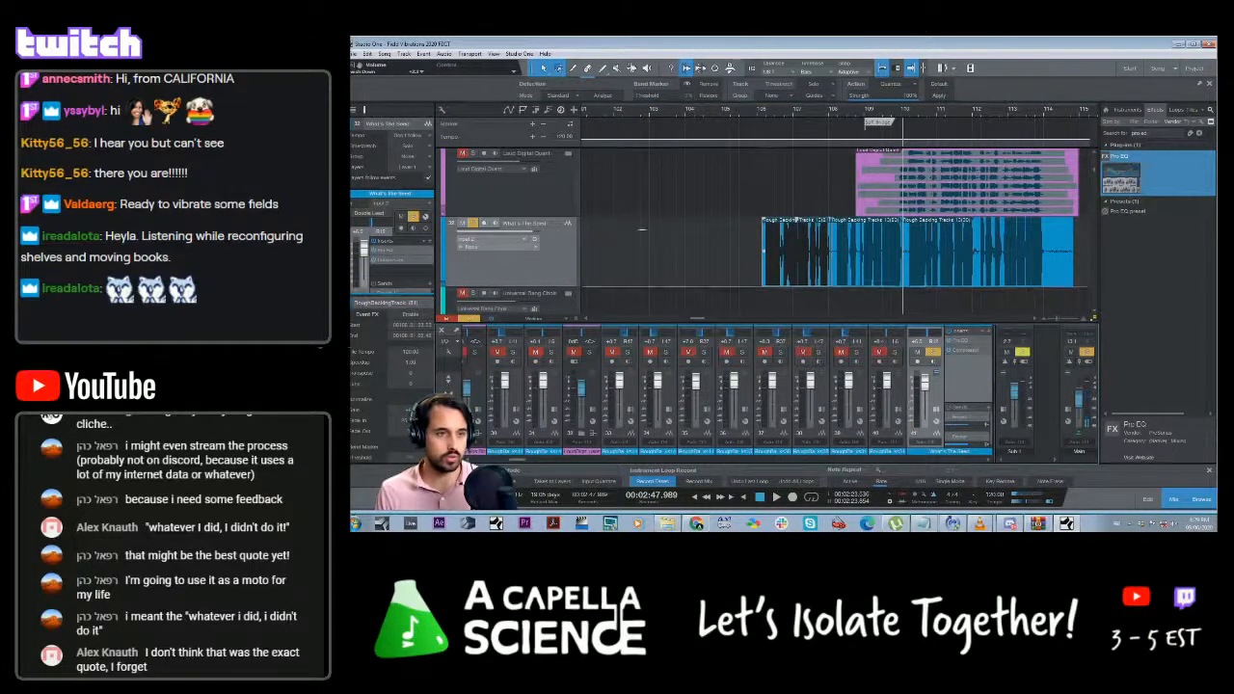
click(1147, 137)
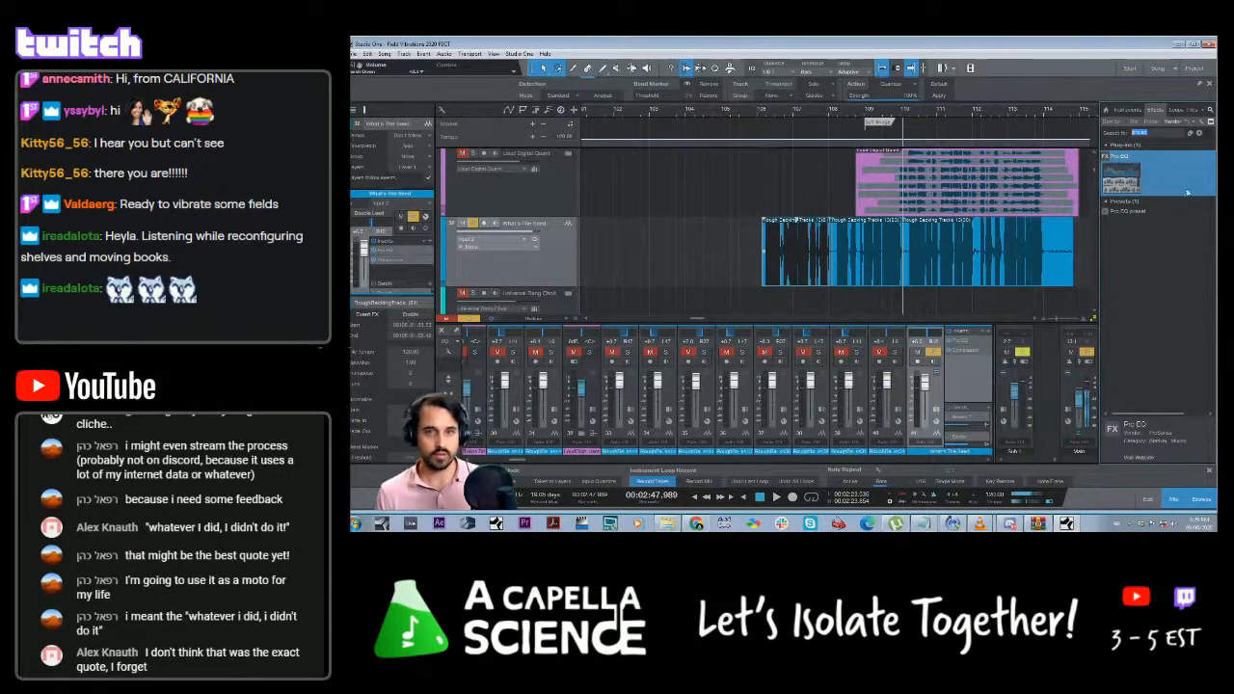
drag(1171, 177, 591, 268)
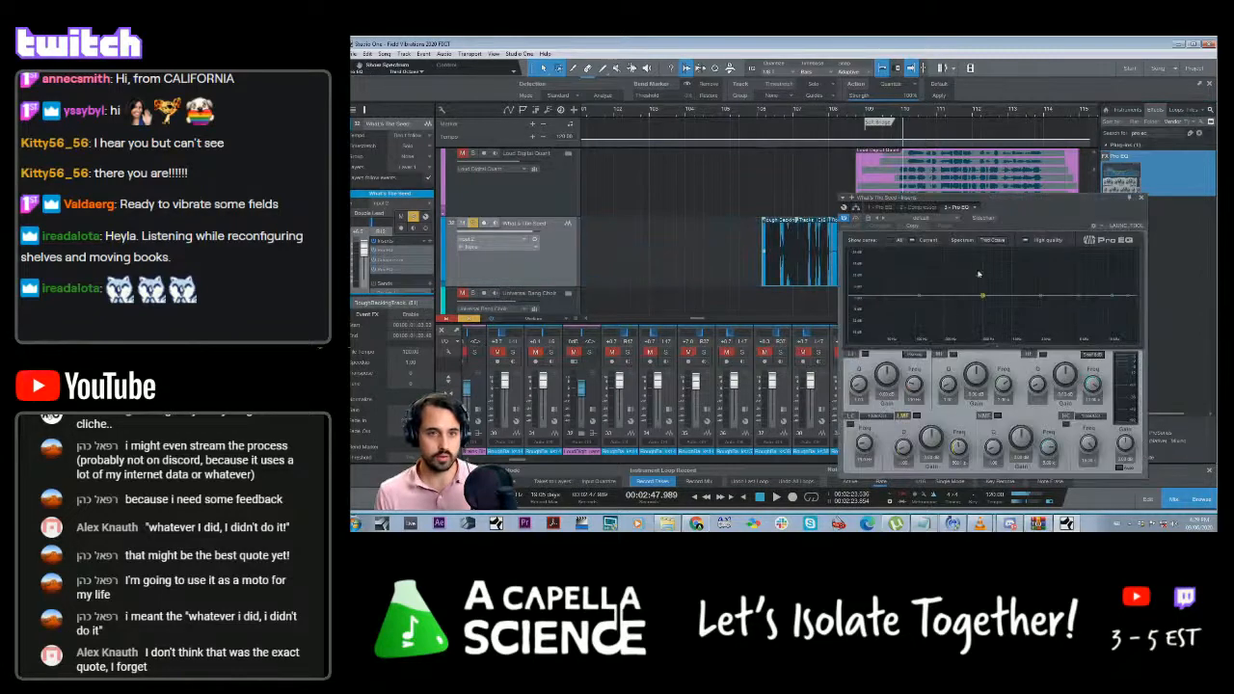
drag(1107, 298, 1042, 280)
Enable the new EQ's low cut and raise its cutoff frequency while the soloed track plays
key(space)
click(851, 424)
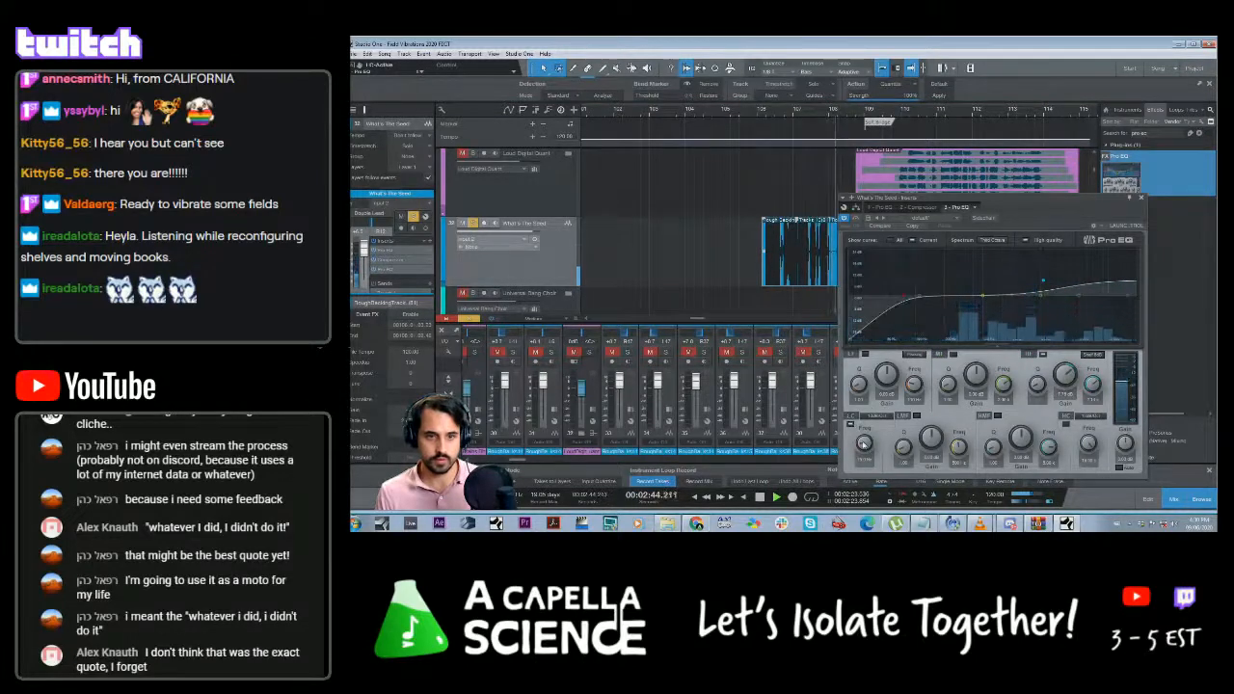
drag(864, 442, 865, 425)
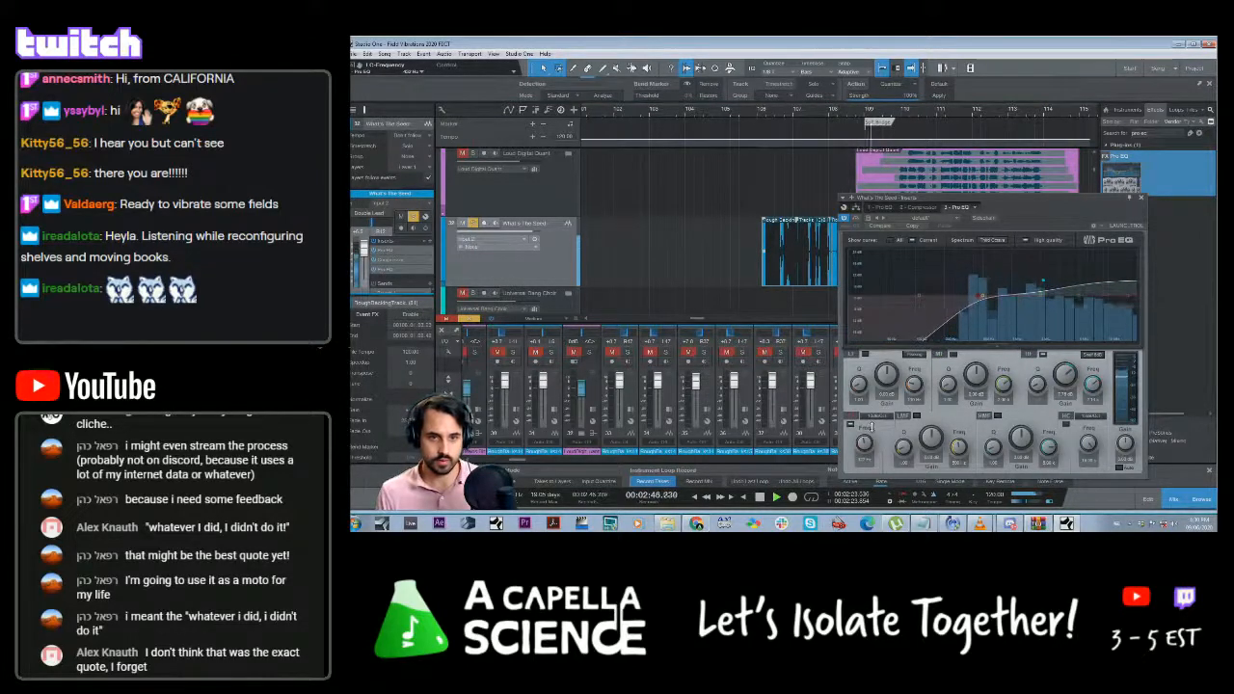
click(1141, 197)
key(space)
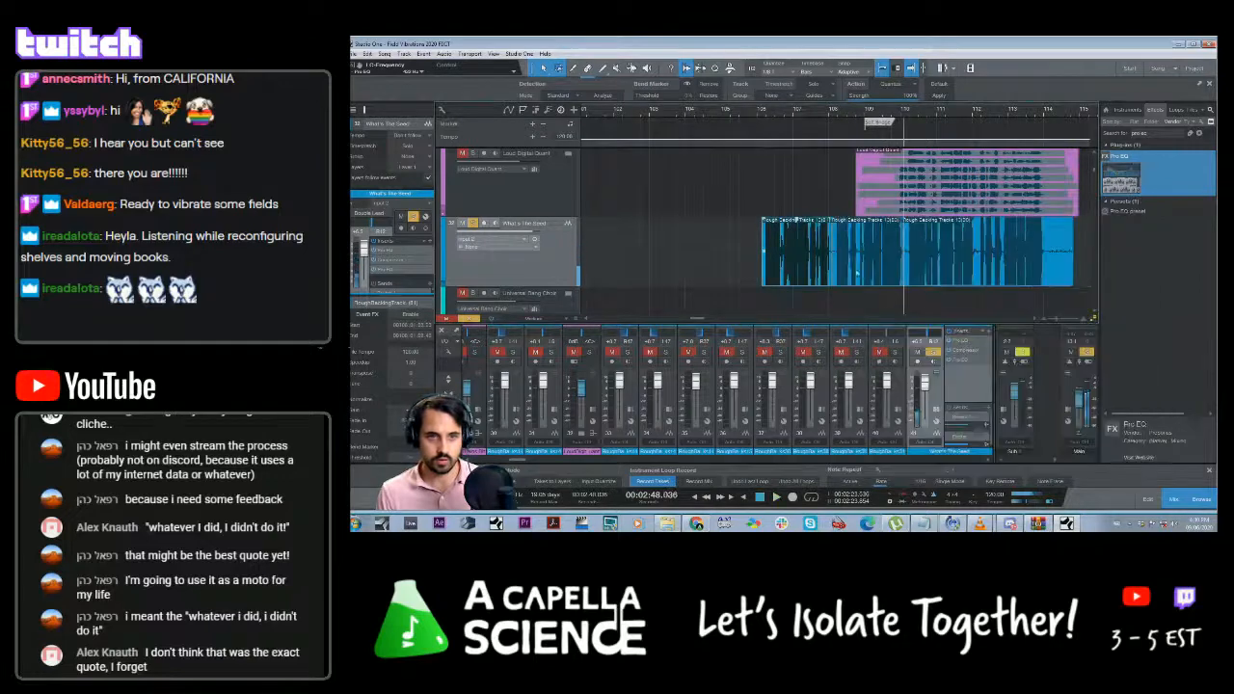
Raise the threshold of the What's The Good track's Compressor while auditioning the passage from about bar 106
click(970, 352)
drag(846, 214, 868, 317)
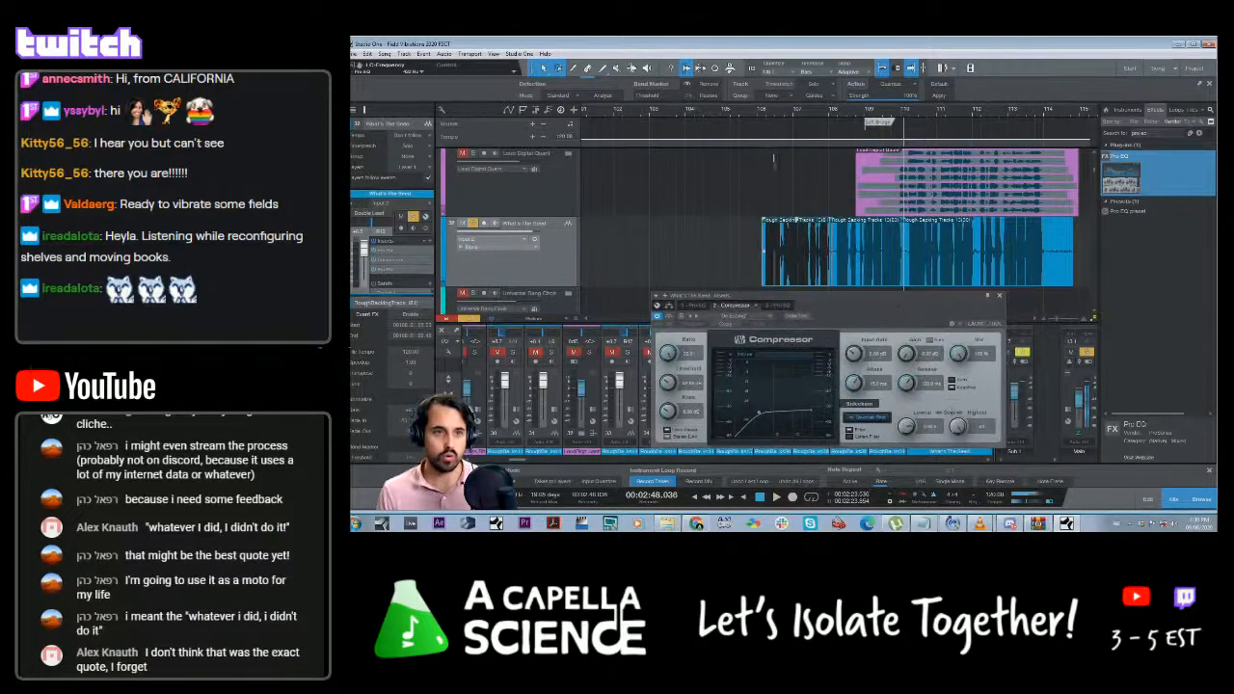
key(space)
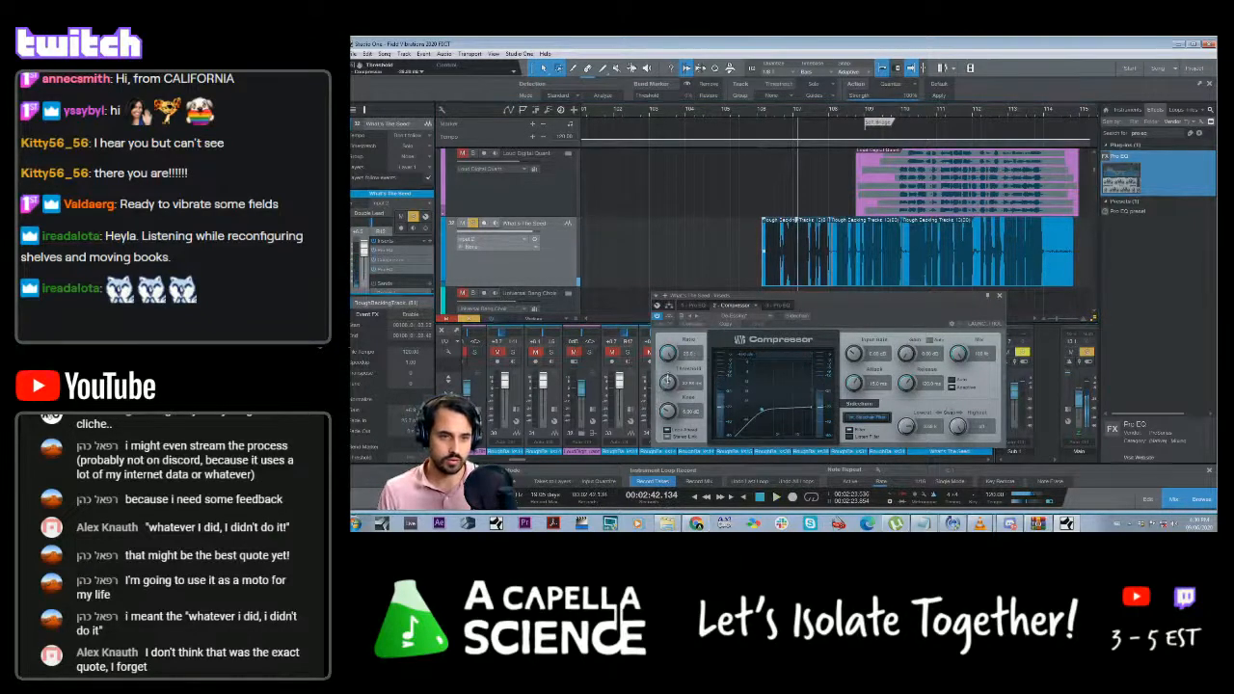
key(space)
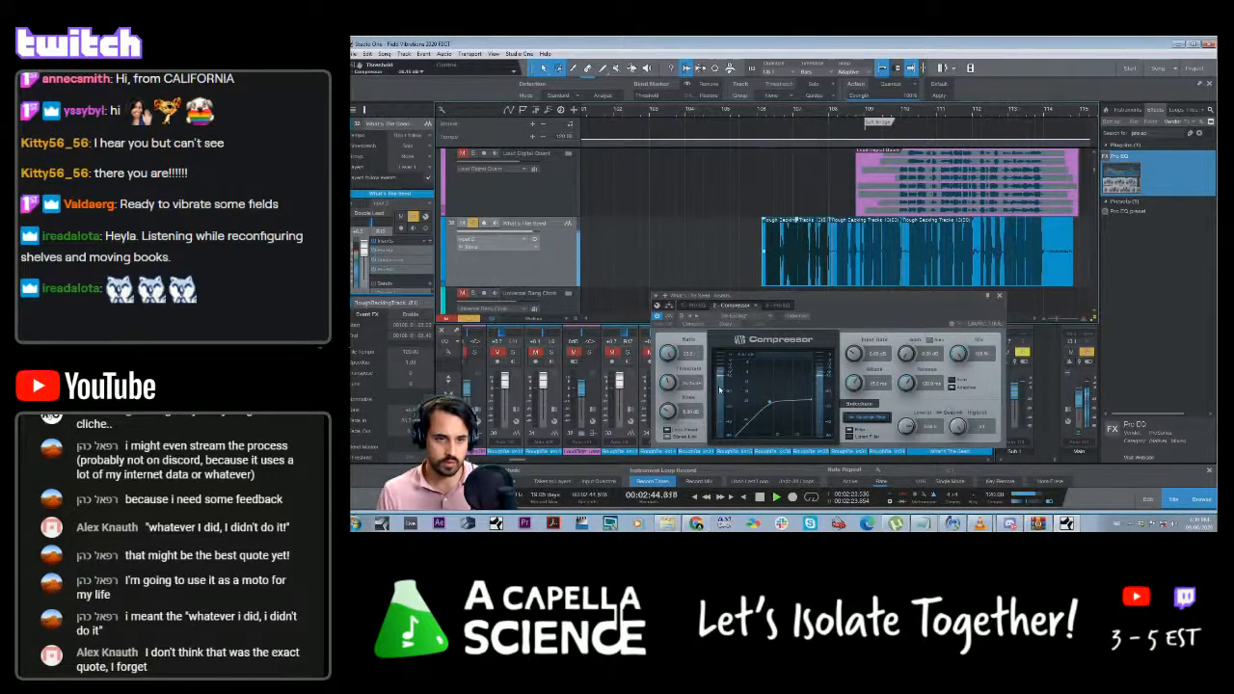
mouse_move(720, 390)
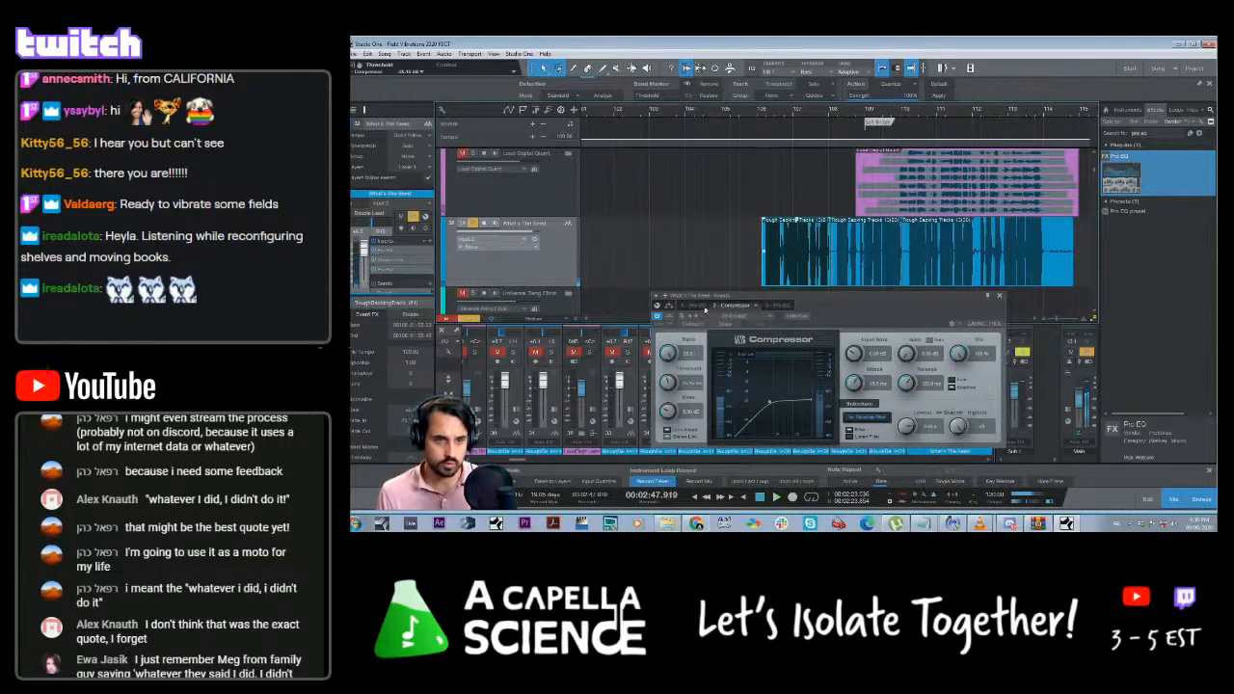
click(999, 296)
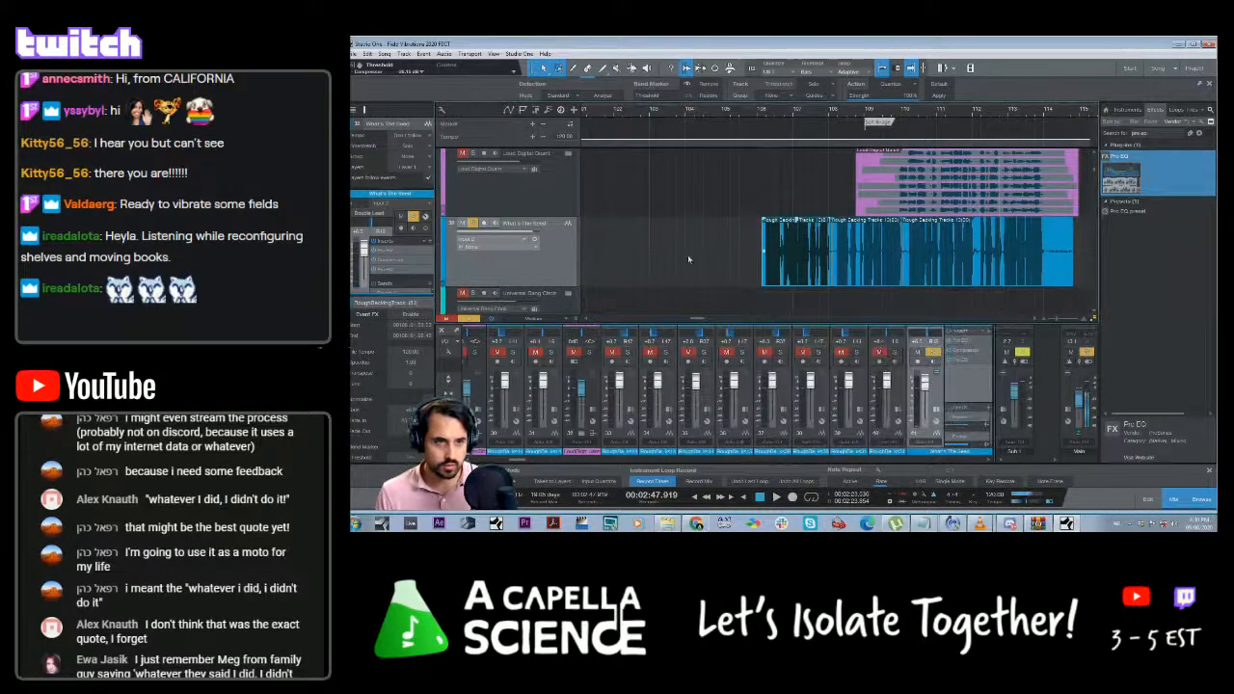
Examine the Leads folder and its tracks, Double Lead included, against the What's The Good track and its neighbours
scroll(688, 260, down, 10)
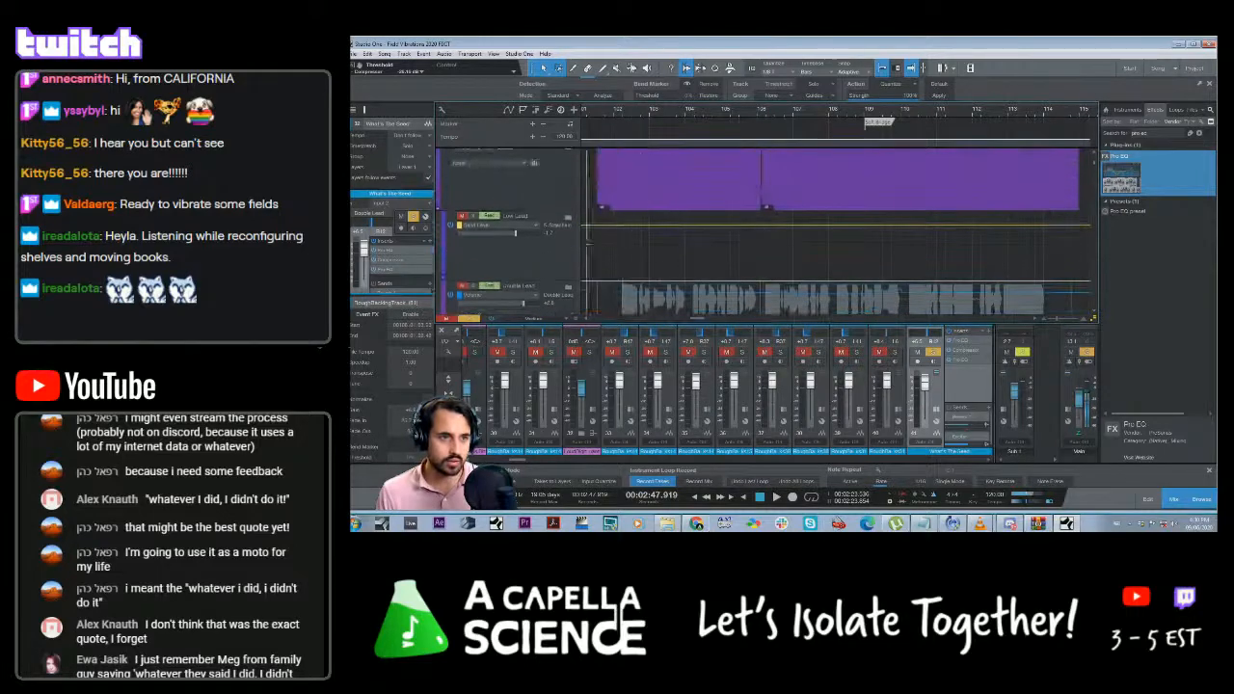
scroll(637, 259, up, 3)
click(560, 261)
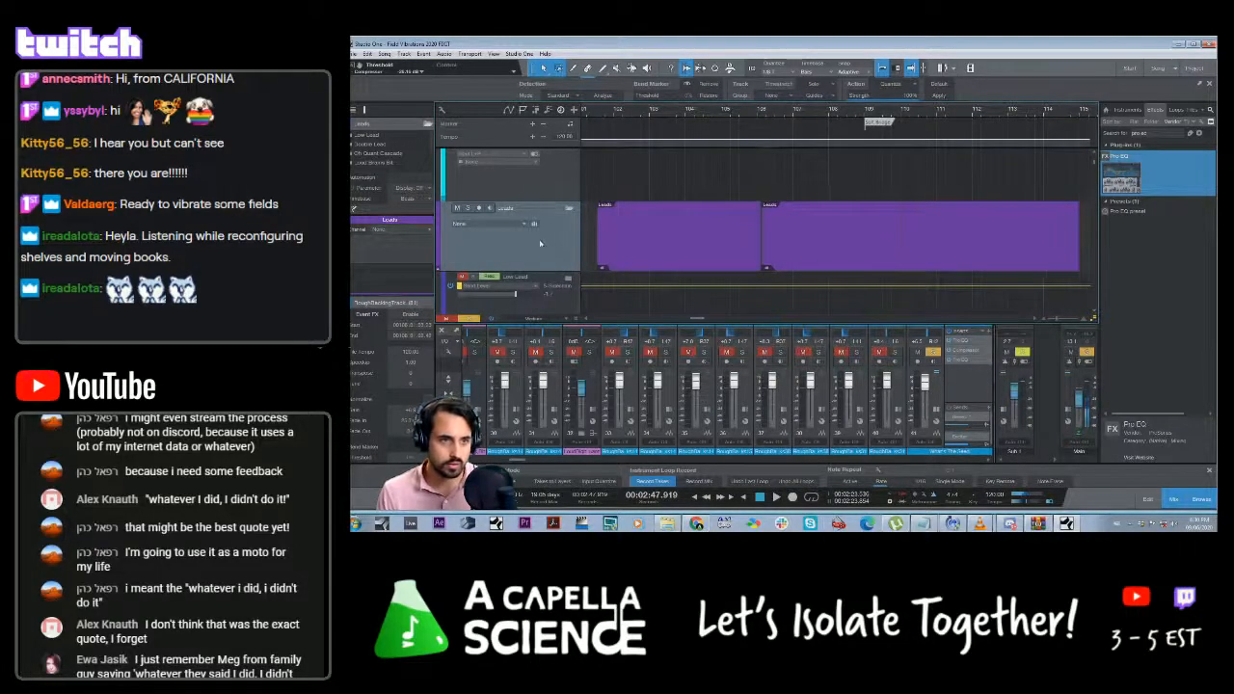
scroll(725, 269, down, 10)
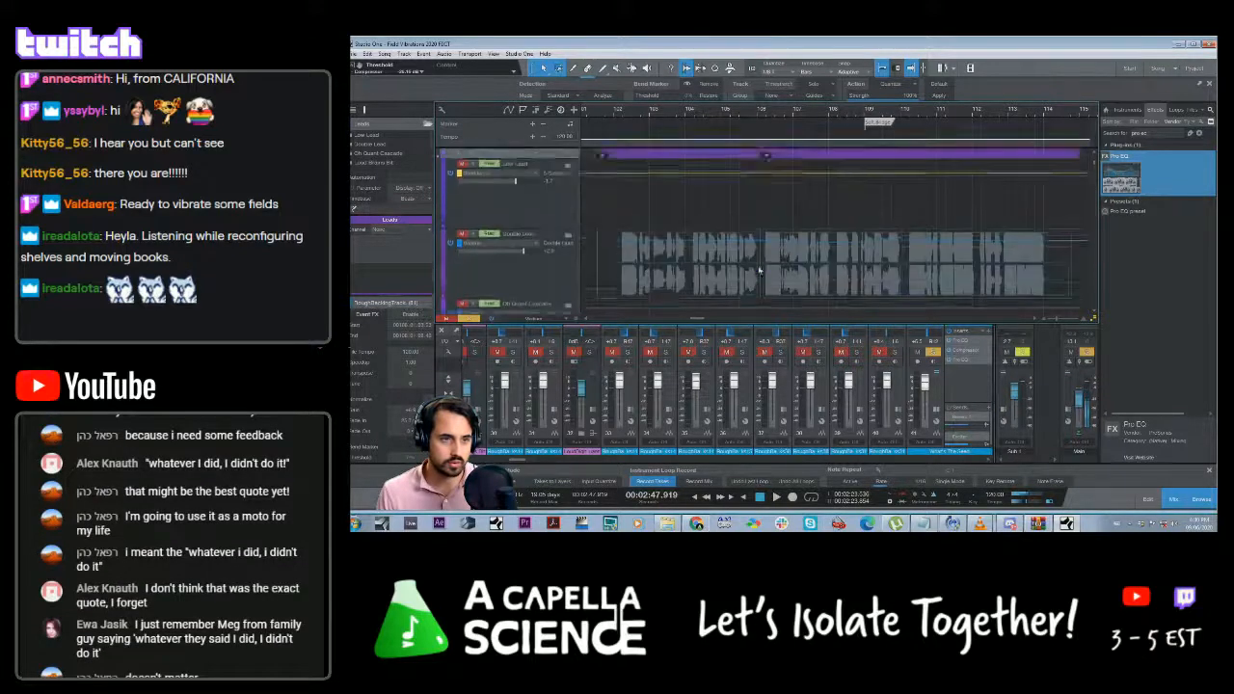
scroll(757, 265, up, 3)
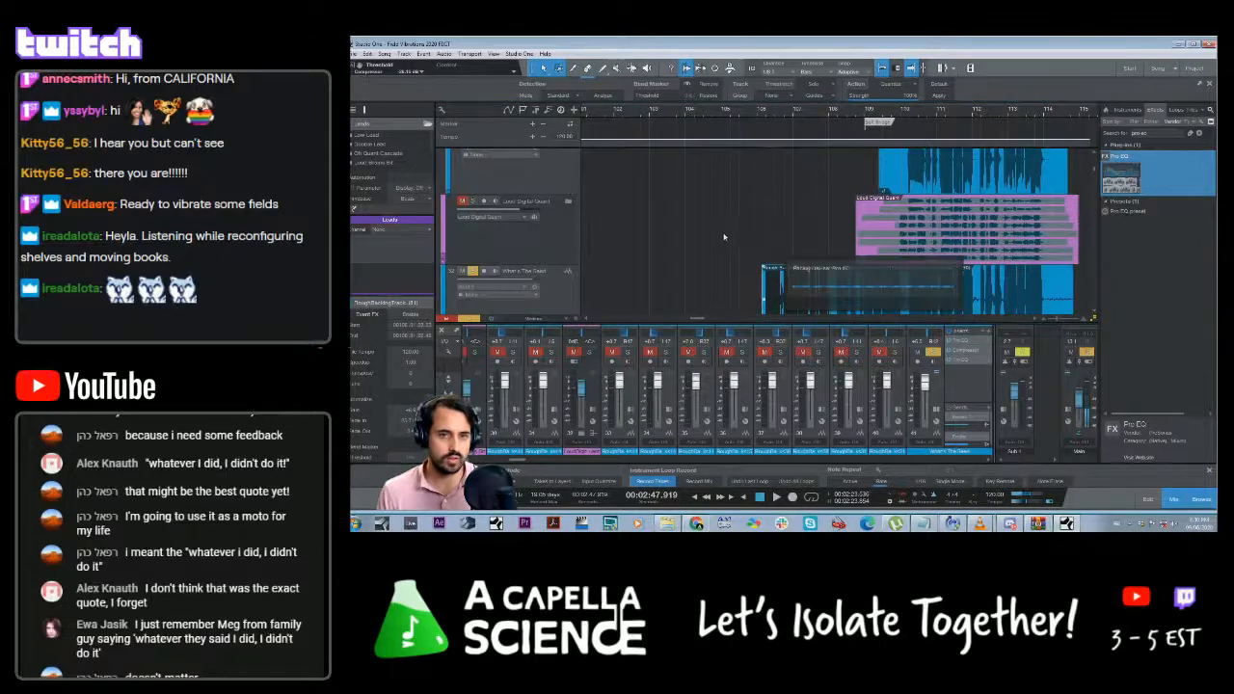
scroll(581, 256, down, 1)
click(560, 253)
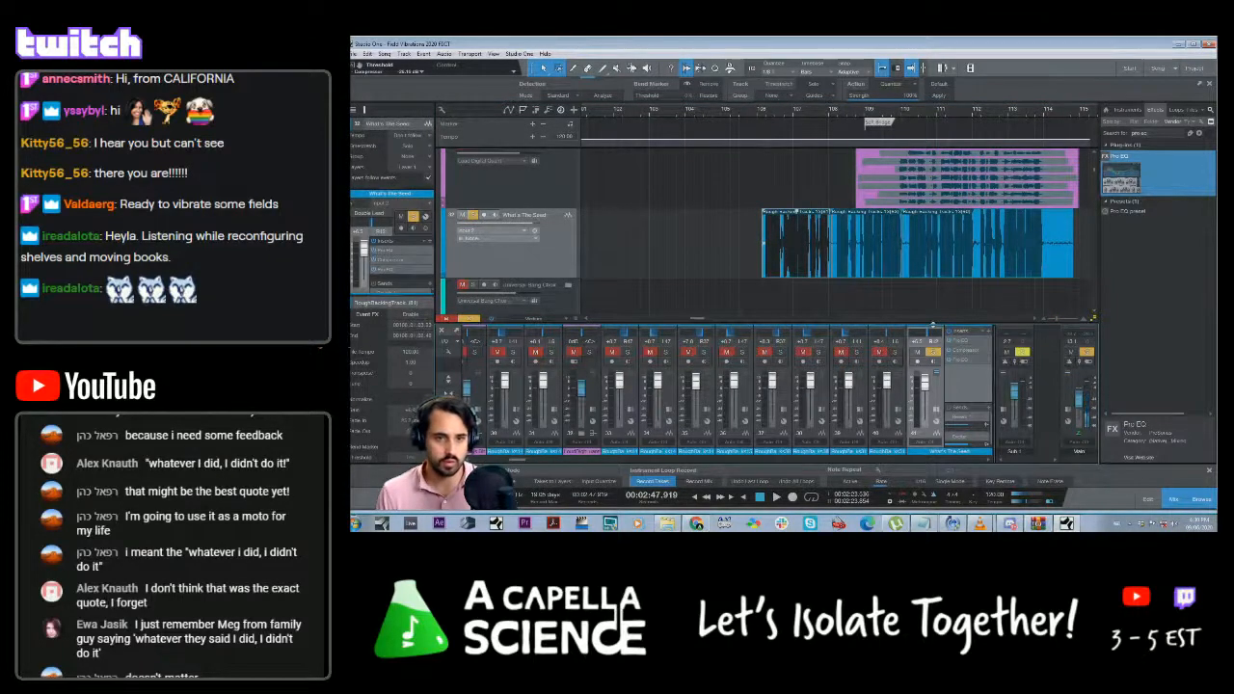
mouse_move(932, 324)
mouse_down()
mouse_move(930, 157)
mouse_move(926, 321)
mouse_up()
scroll(679, 257, up, 1)
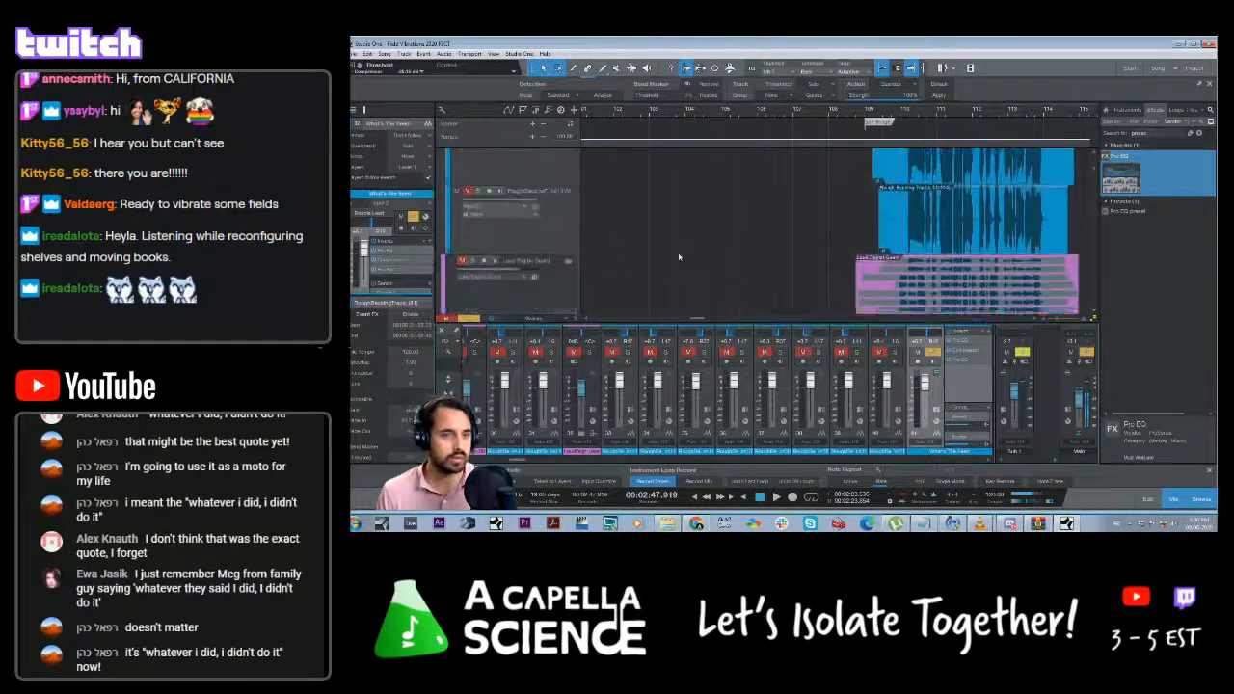
scroll(679, 258, down, 3)
scroll(680, 254, up, 4)
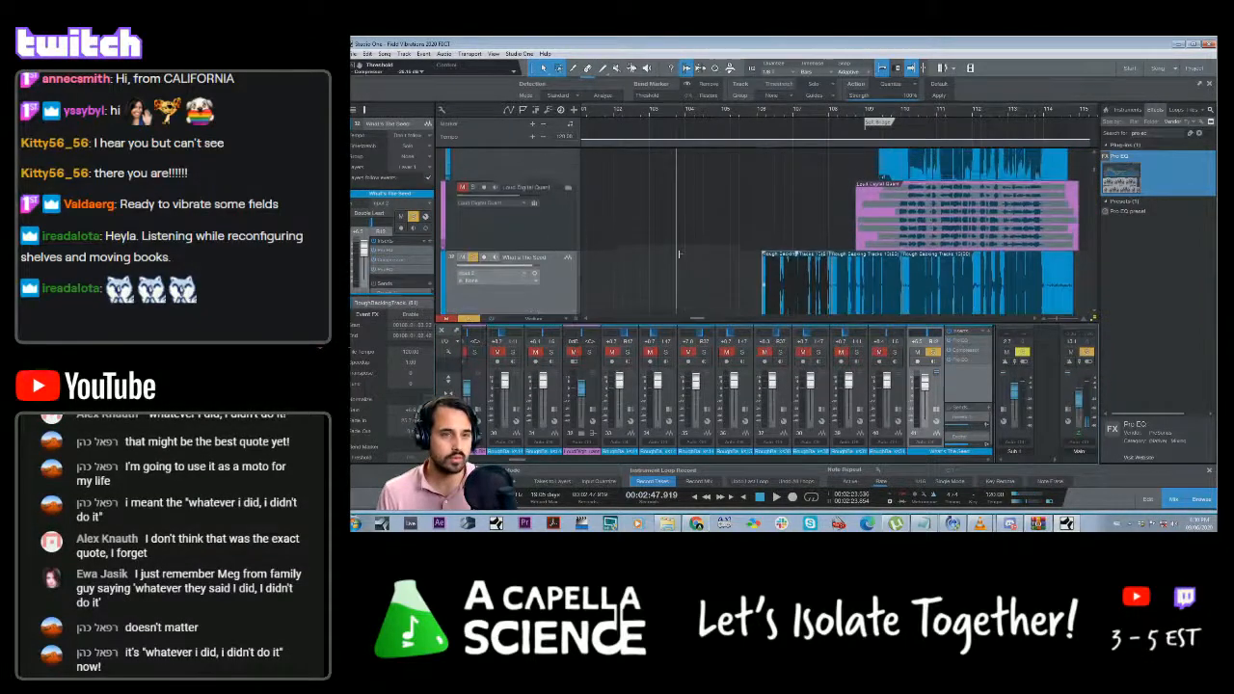
Turn off solo and play the full mix from about bar 106
click(761, 112)
key(space)
scroll(646, 250, down, 3)
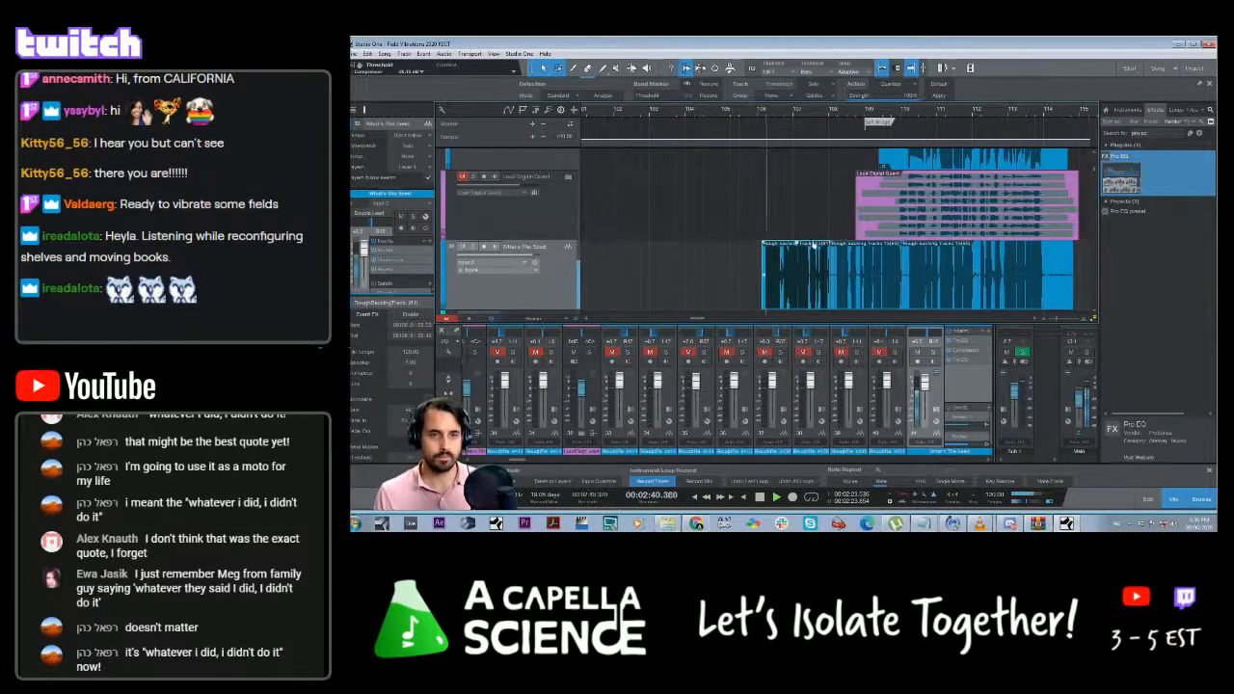
key(space)
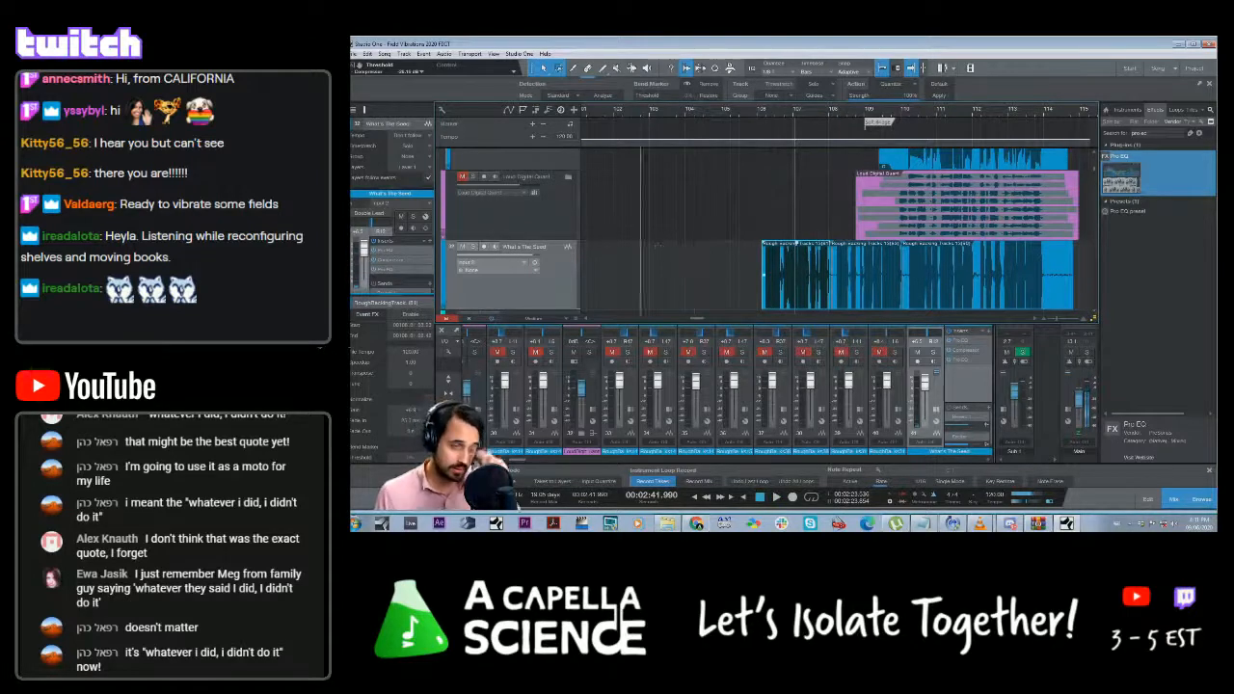
Route the output of the What's The Good track to Main
click(523, 262)
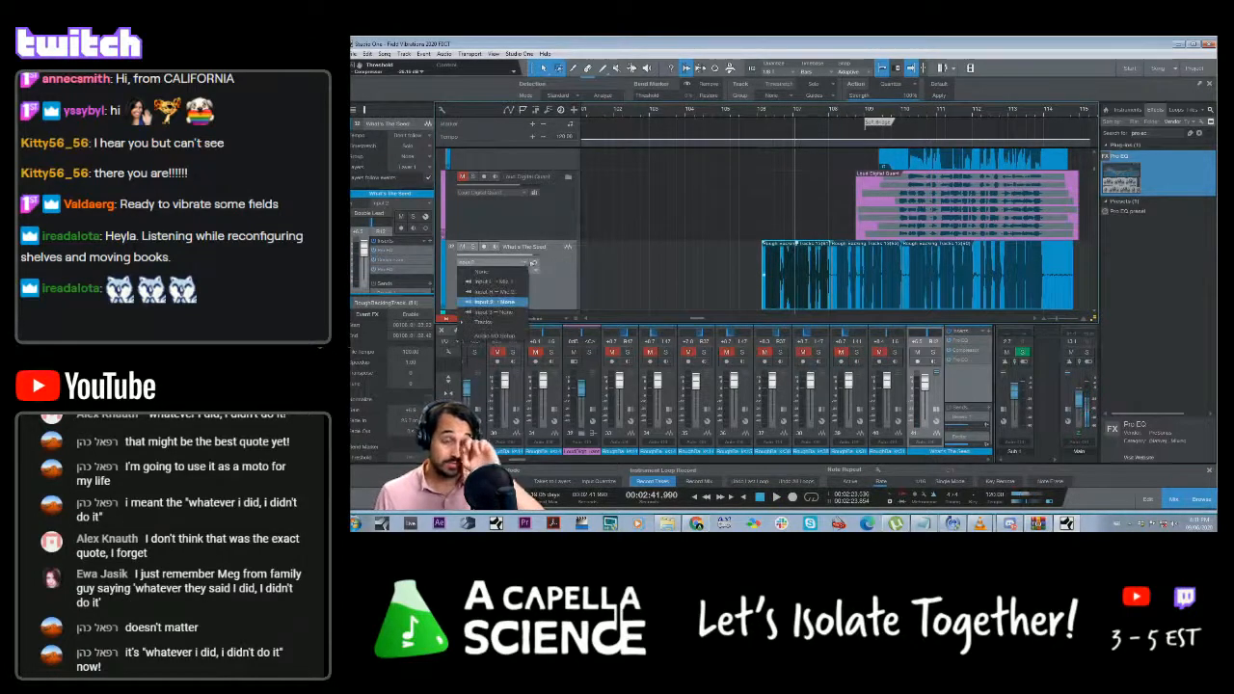
click(603, 259)
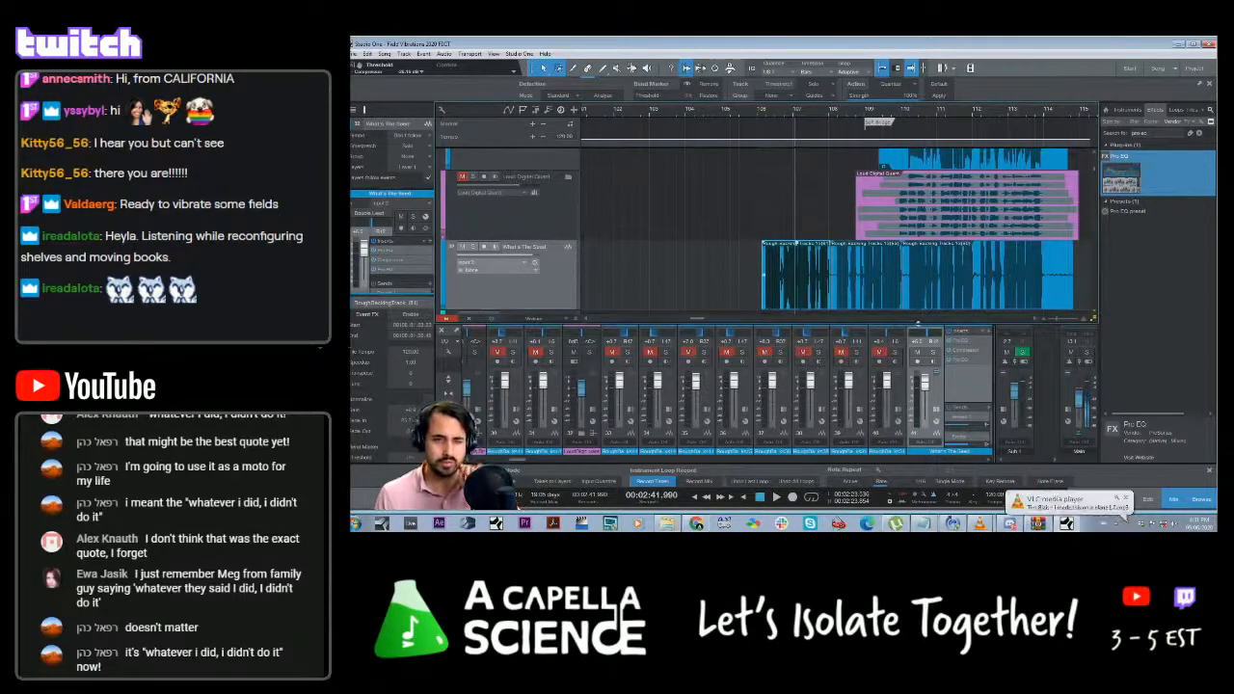
drag(914, 322, 918, 189)
click(923, 213)
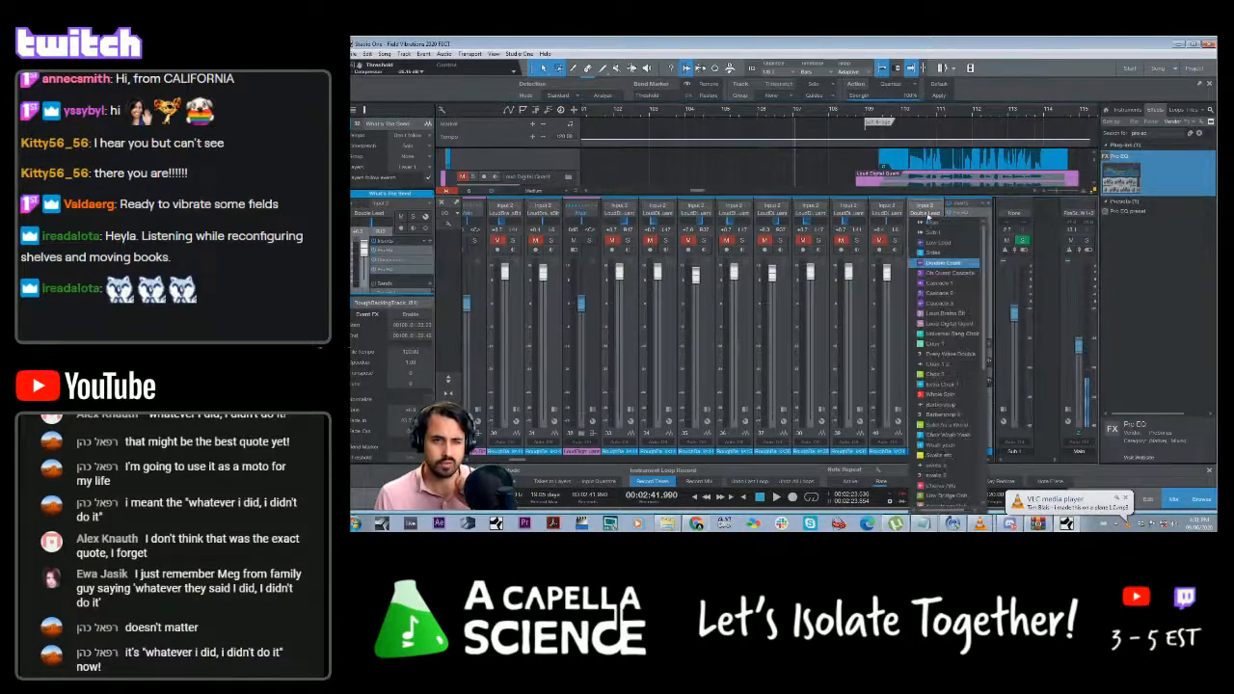
click(928, 223)
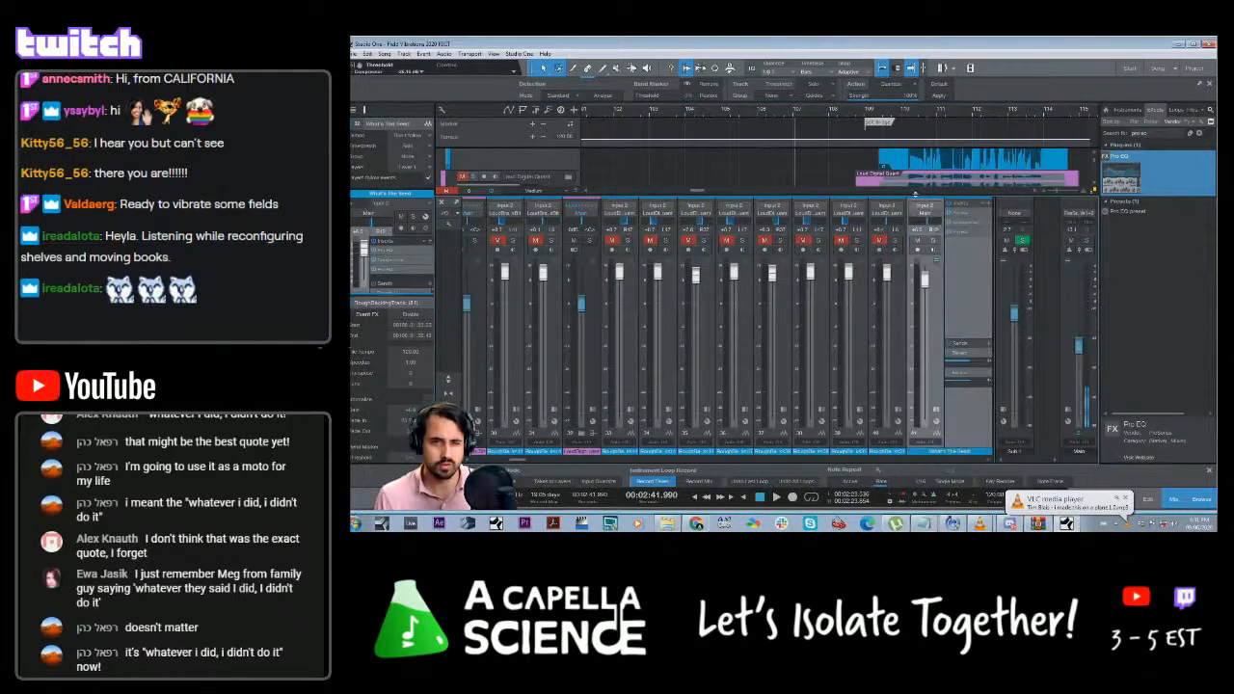
drag(914, 196, 915, 311)
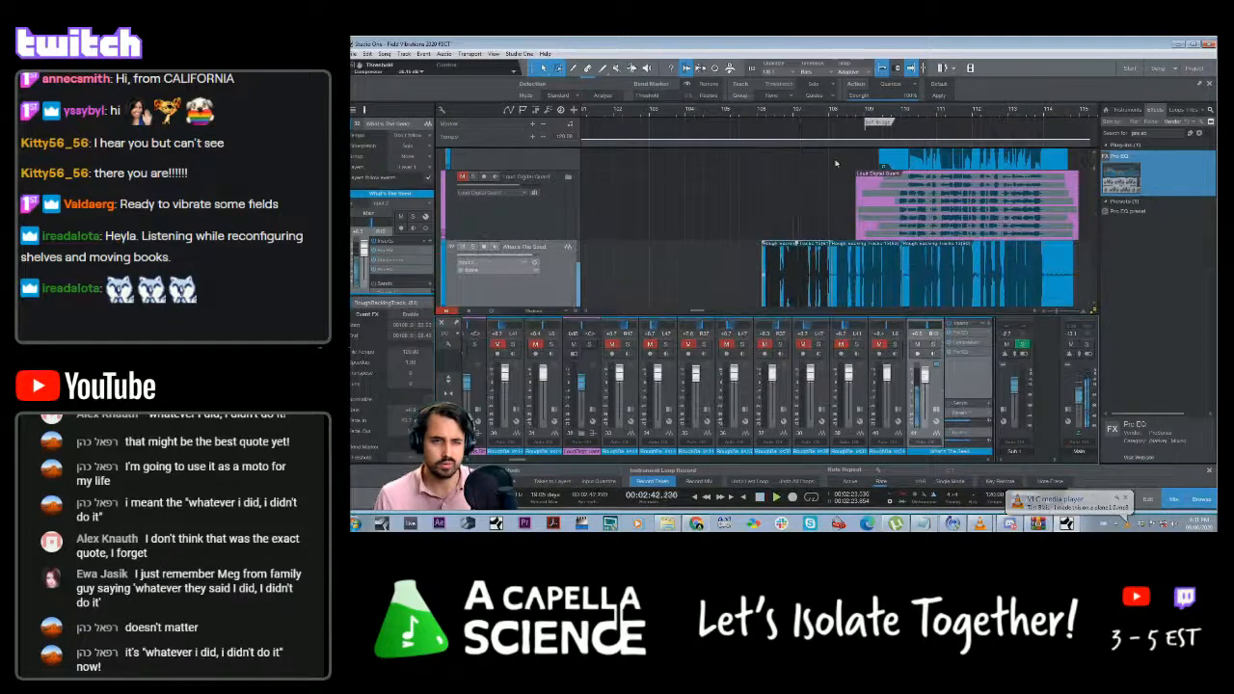
Raise the HF band's gain and lower its frequency in the What's The Good track's second Pro EQ while auditioning from about bar 106
click(758, 122)
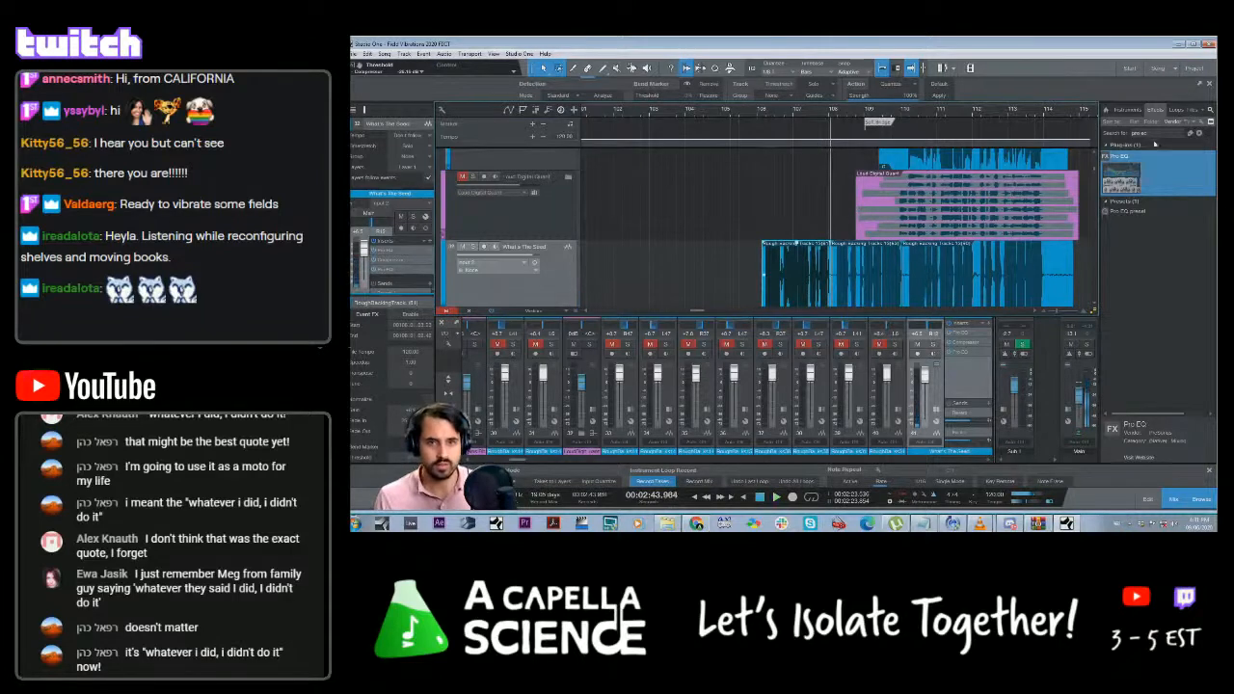
click(970, 354)
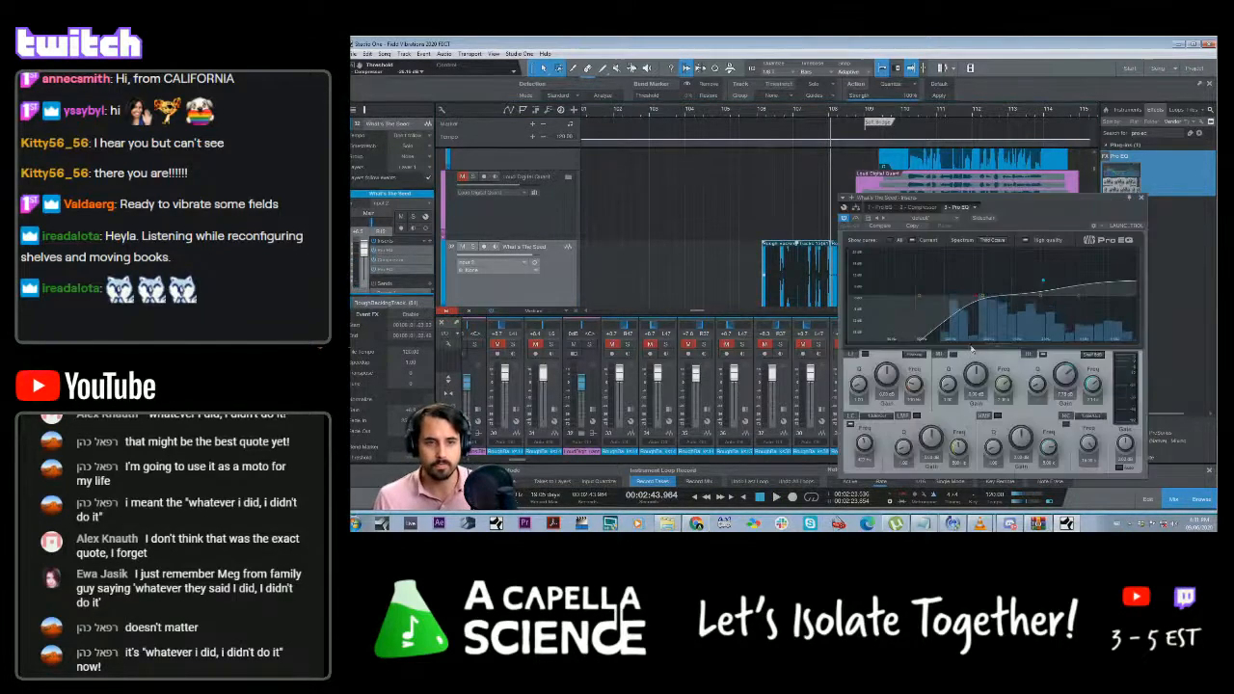
drag(1041, 281, 1052, 267)
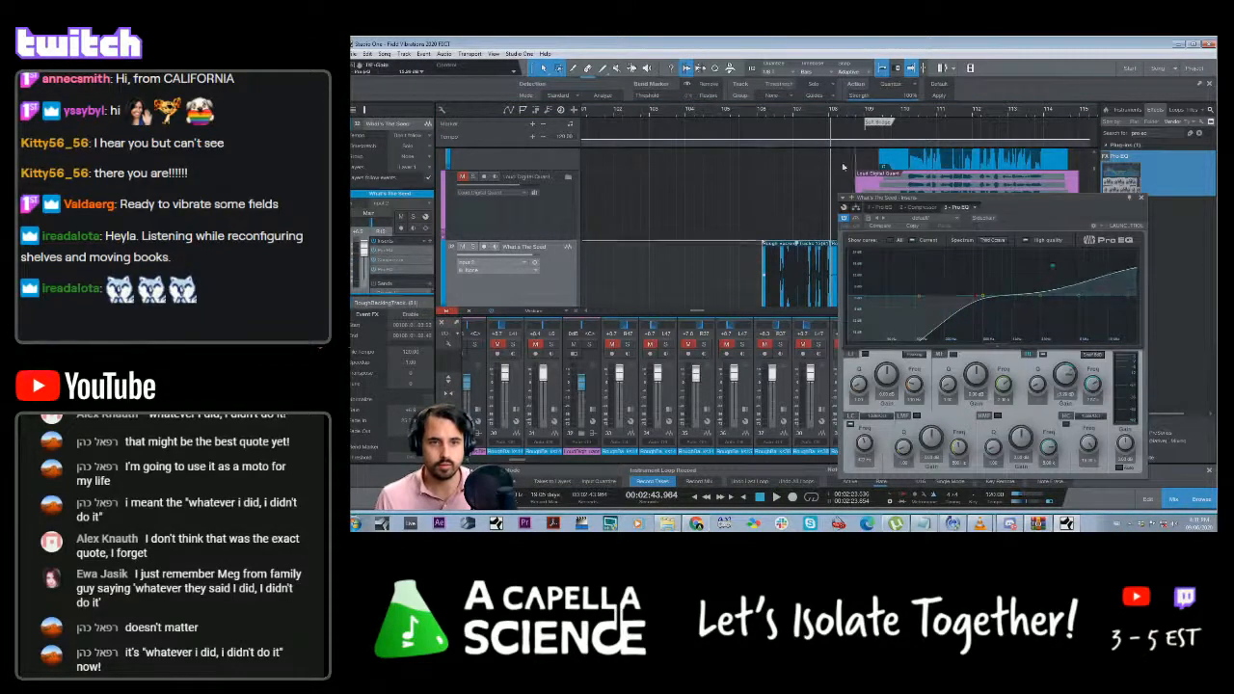
click(768, 114)
key(space)
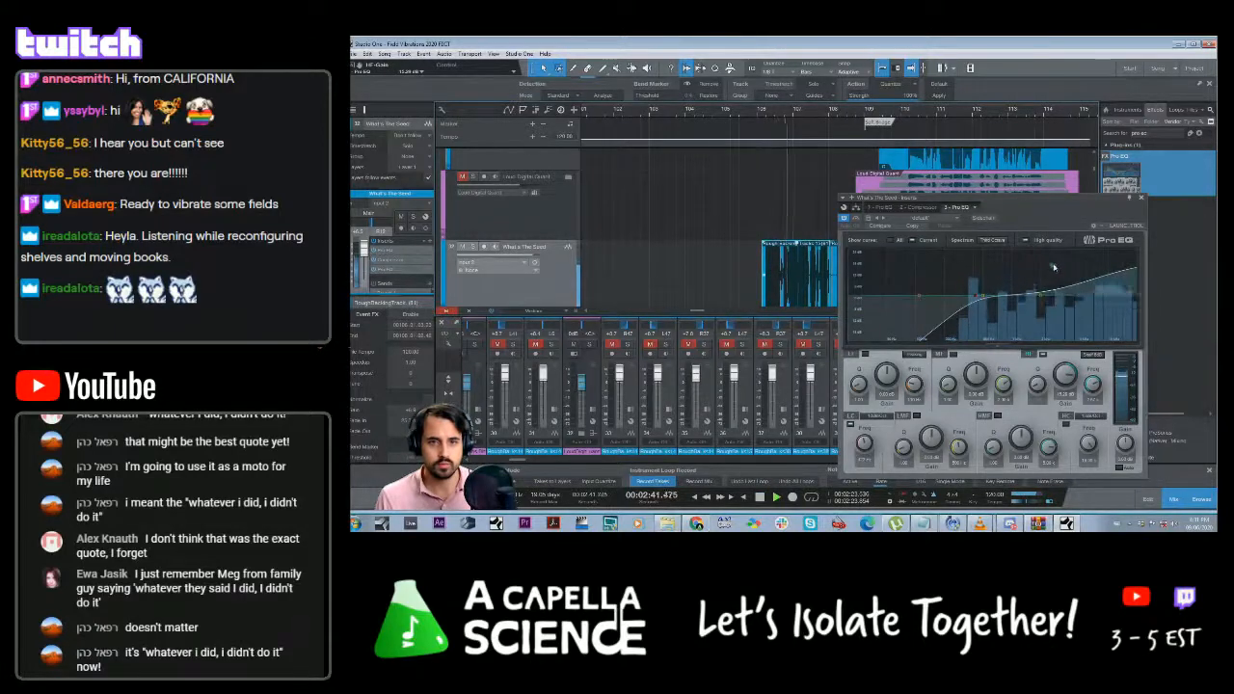
drag(1059, 264, 1030, 271)
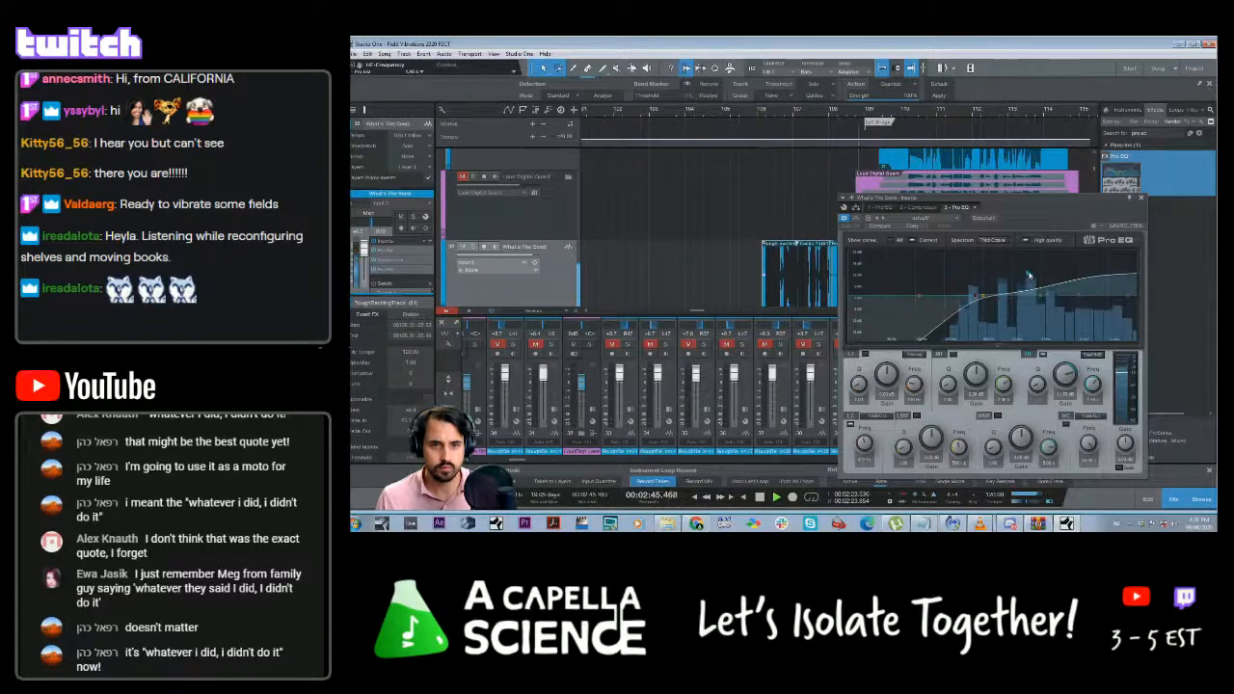
drag(1081, 211, 985, 201)
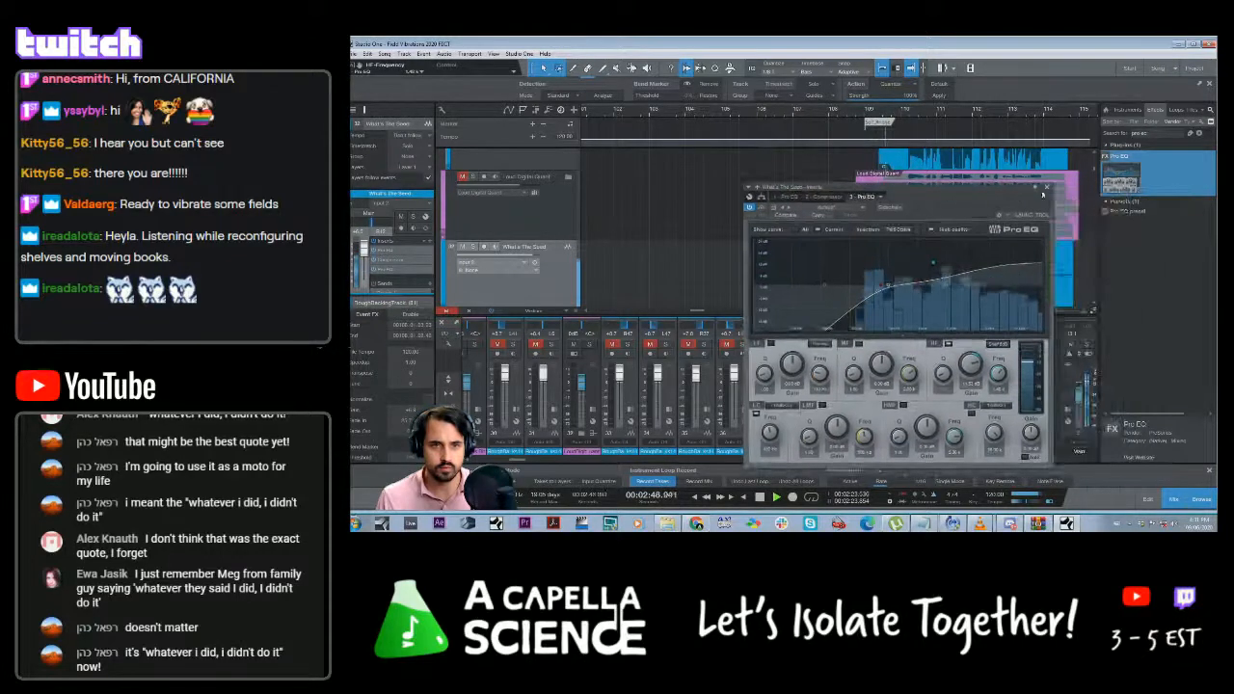
click(1046, 187)
key(space)
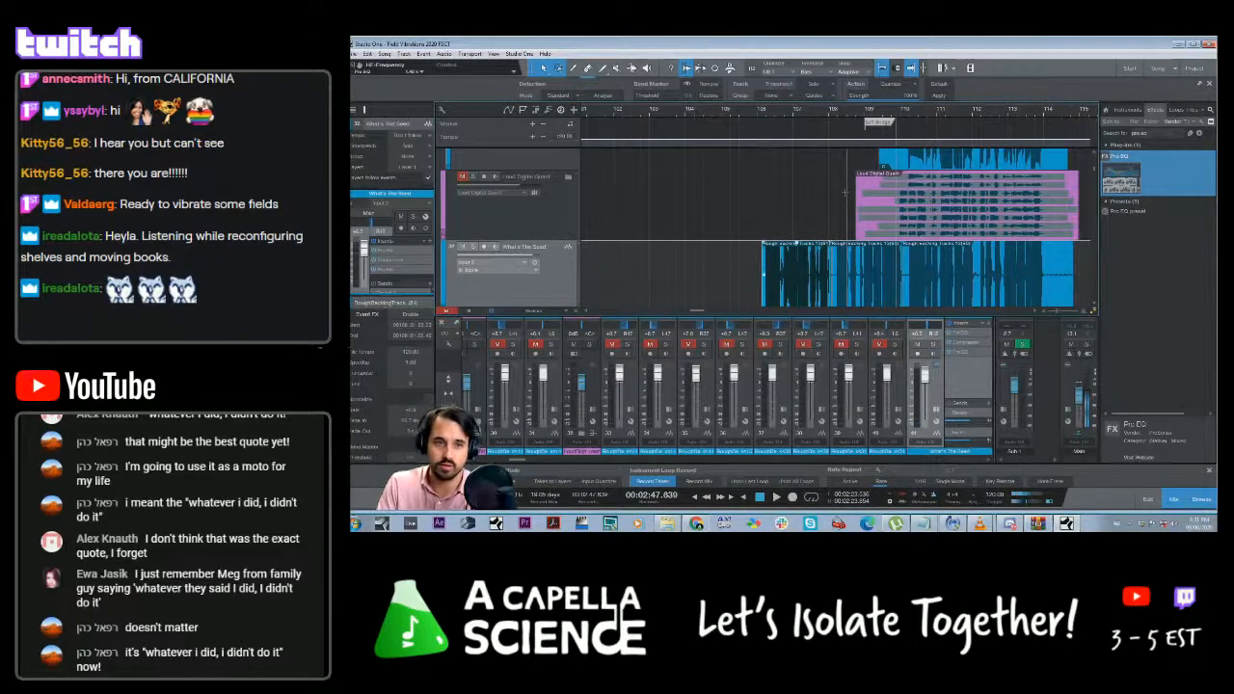
Add a slight HMF boost in the What's The Good track's second Pro EQ while auditioning from about bar 107
click(961, 351)
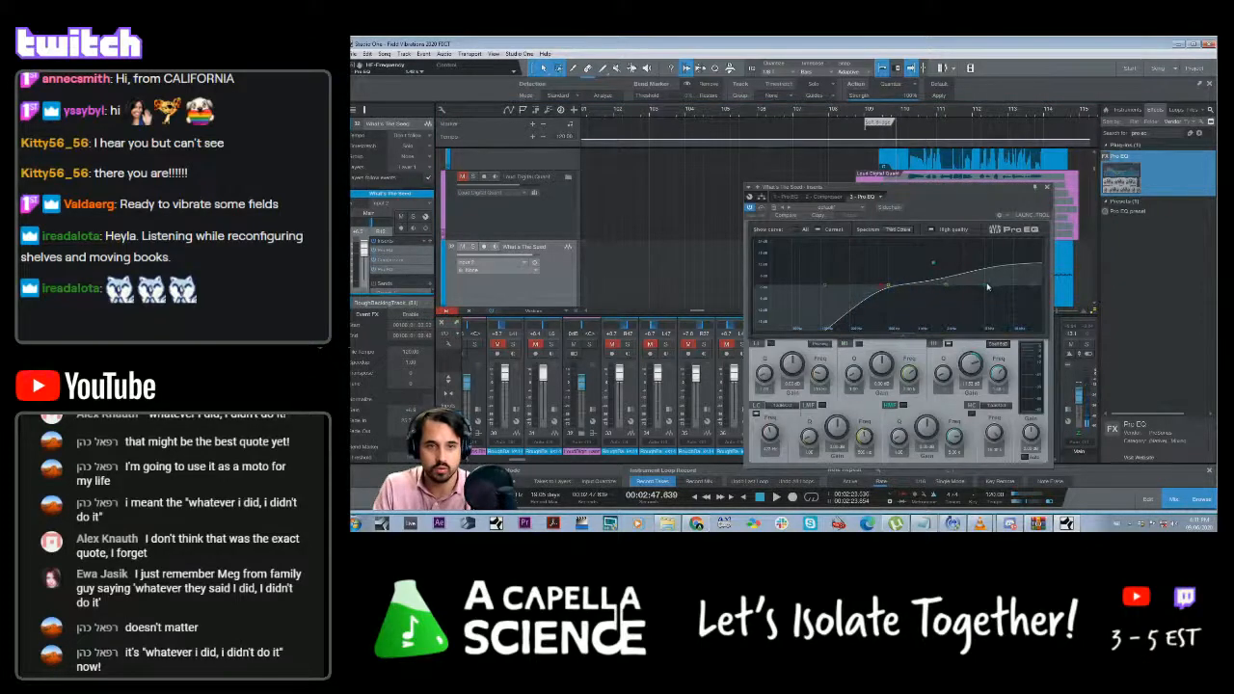
drag(987, 287, 984, 270)
click(815, 121)
key(space)
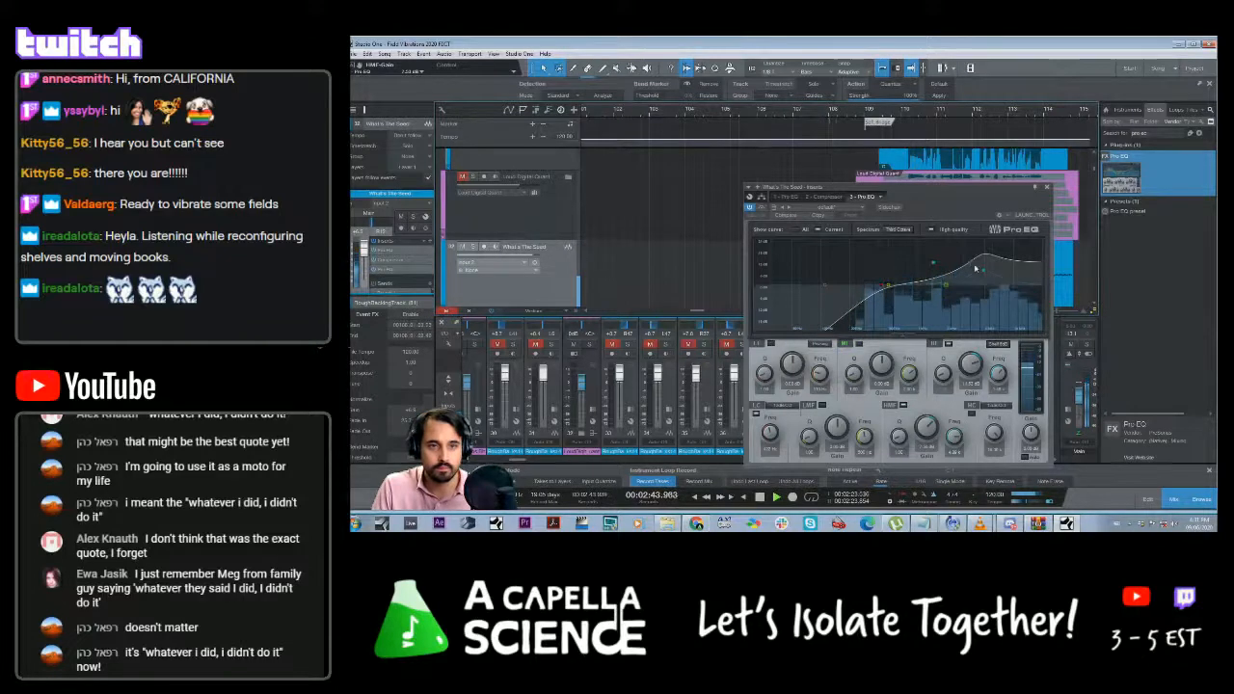
drag(983, 270, 983, 281)
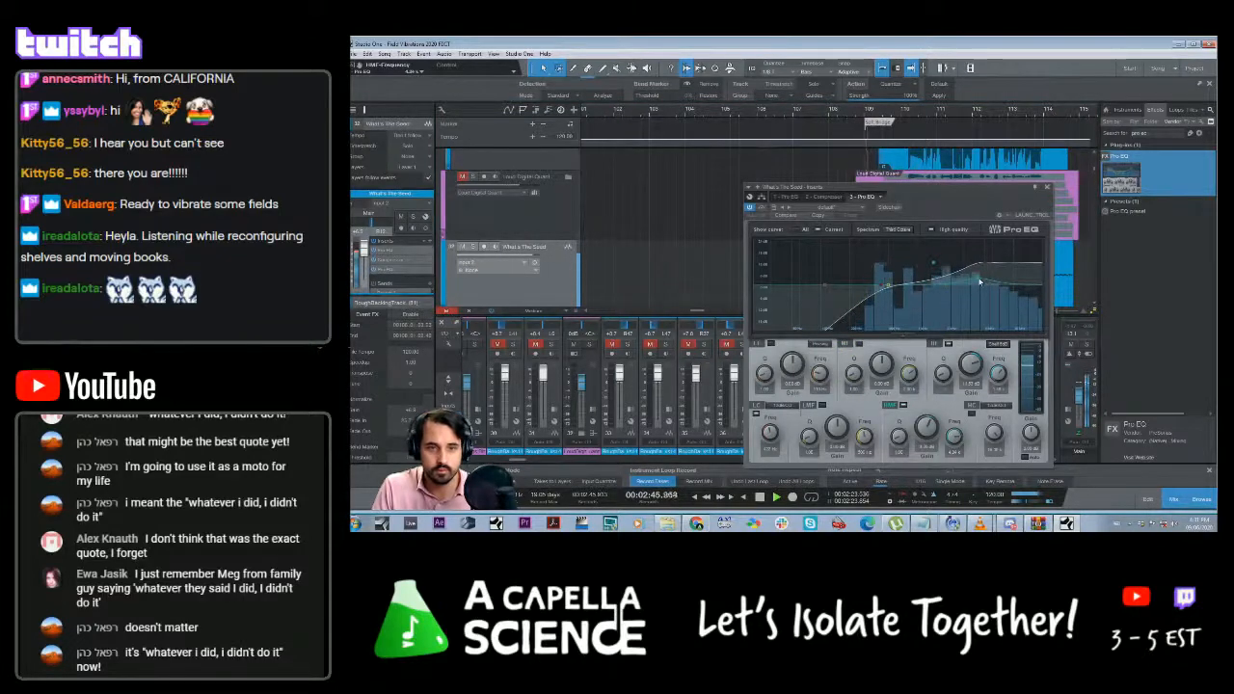
click(1047, 187)
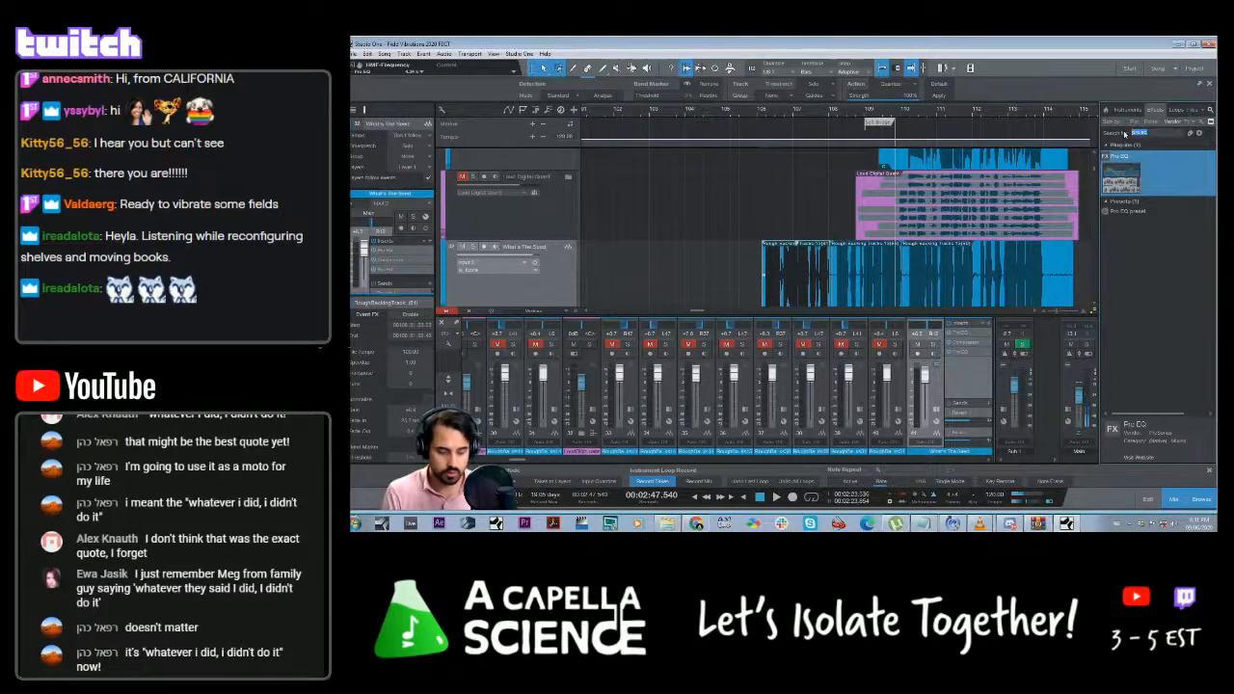
Search the effects for "room" and insert Room Reverb after the second Pro EQ on the What's The Good track
text(room)
drag(1123, 157, 970, 371)
click(767, 128)
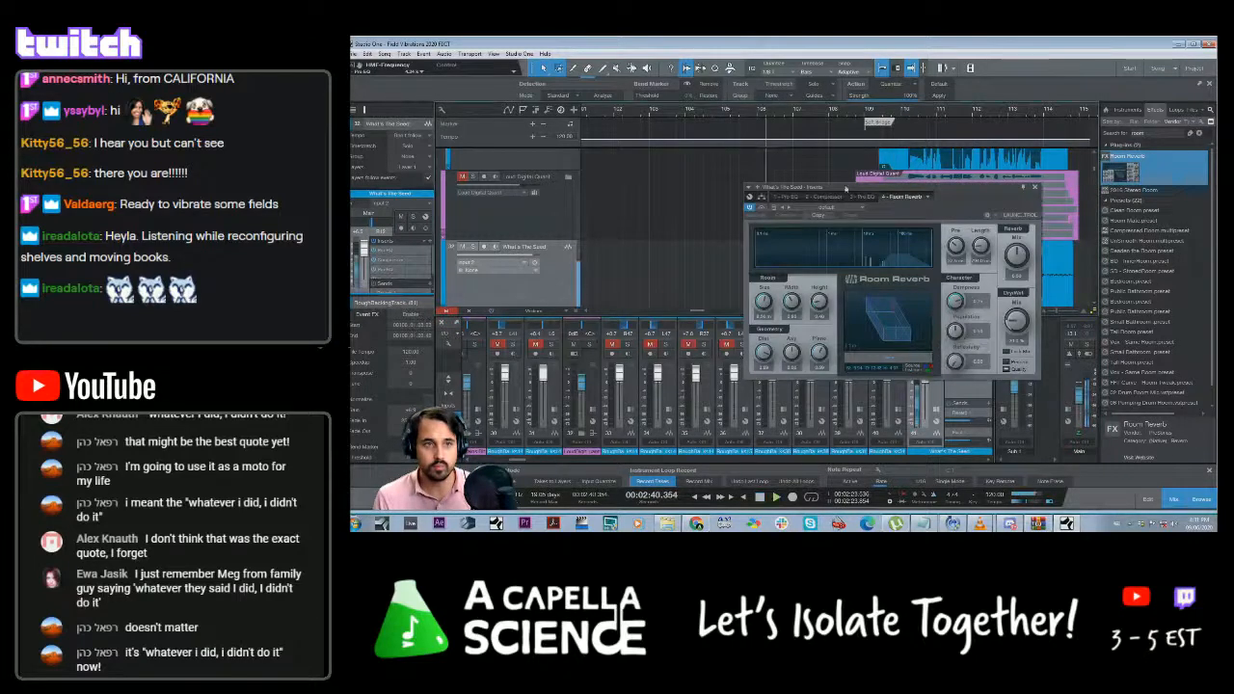
drag(940, 203, 695, 187)
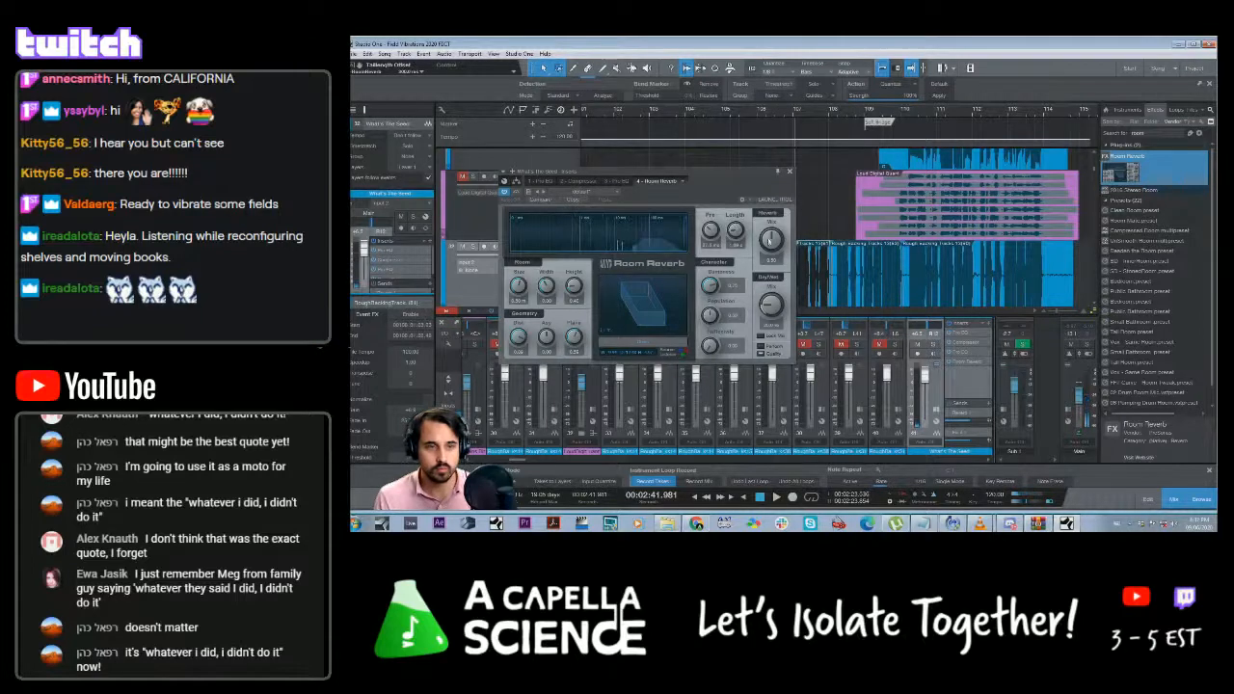
Adjust the Room Reverb's predelay, reverb mix and dry/wet mix on the What's The Good track while auditioning from about bar 106
drag(768, 242, 763, 265)
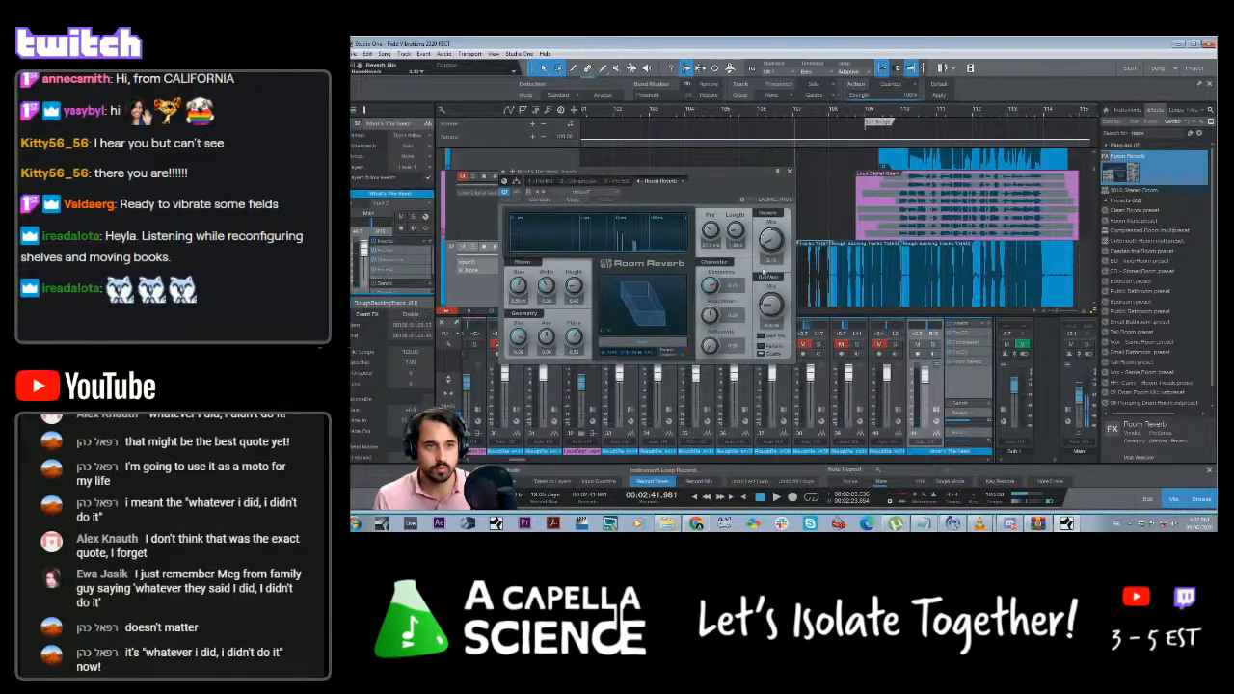
drag(706, 236, 710, 229)
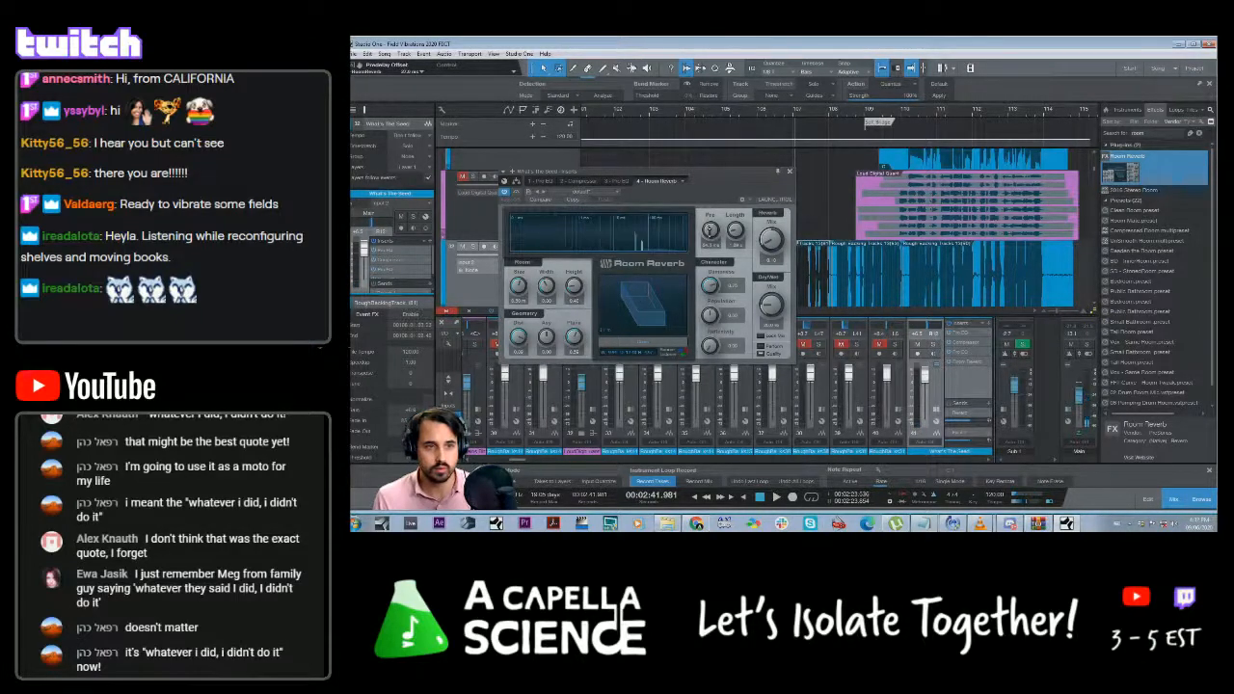
click(760, 119)
key(space)
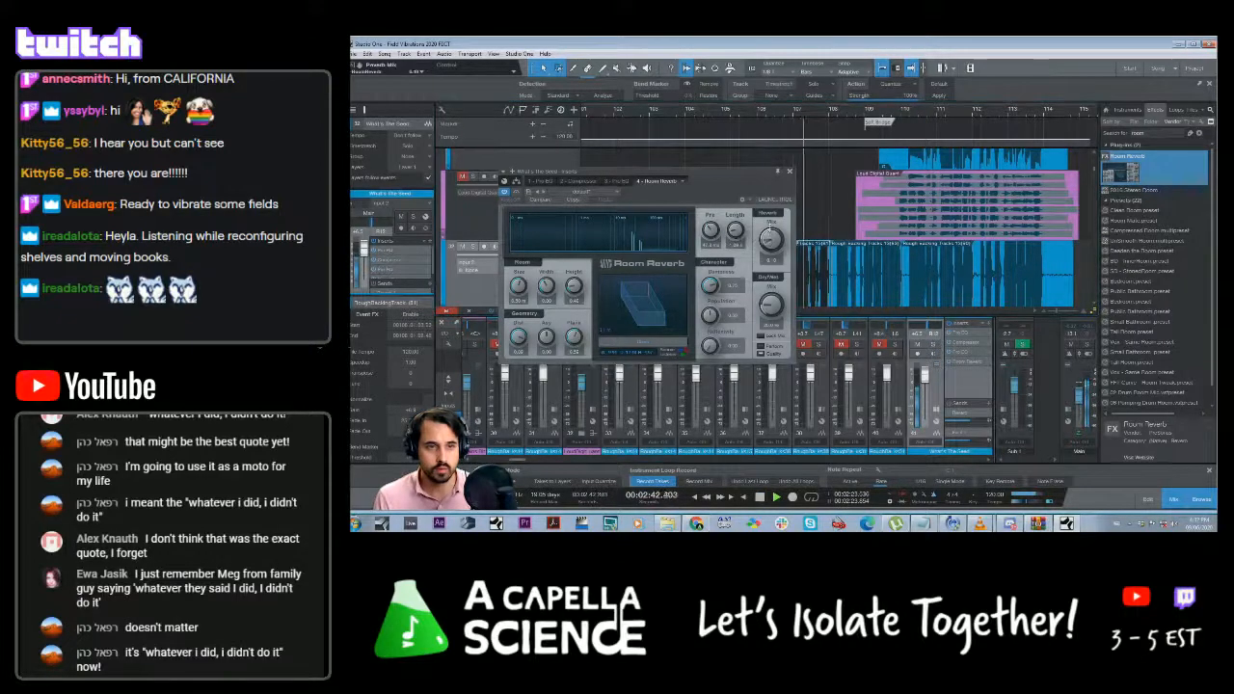
drag(769, 243, 768, 225)
drag(766, 307, 766, 291)
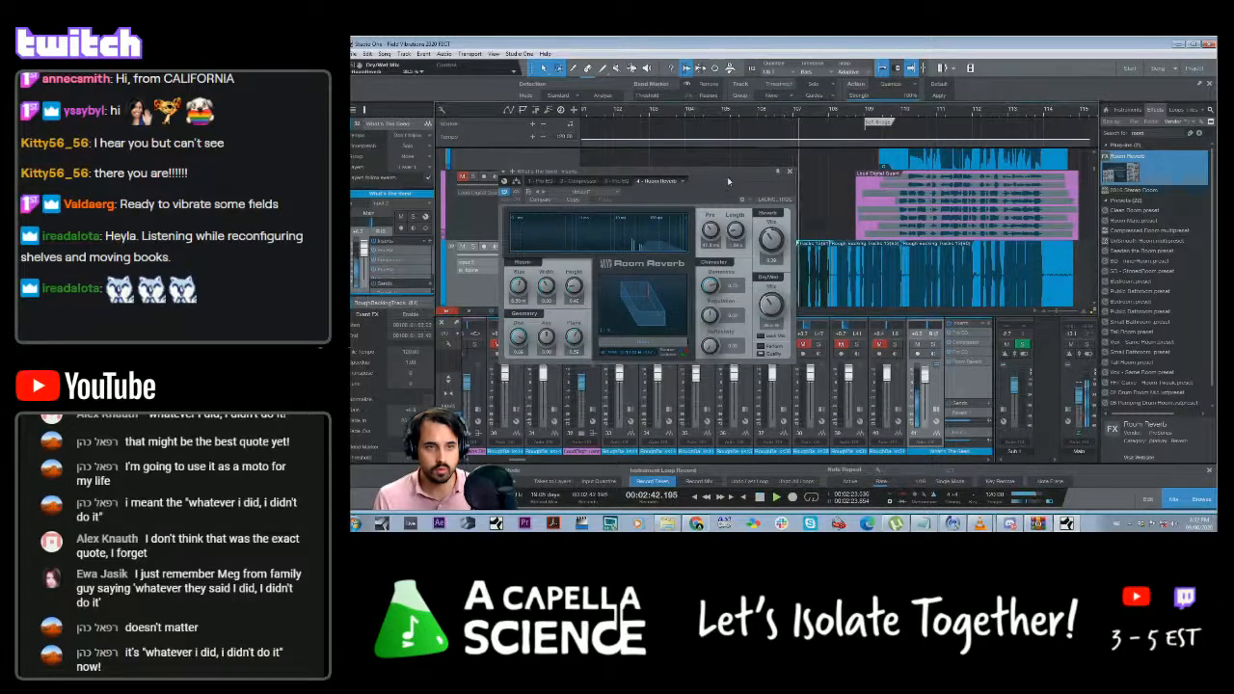
Adjust the Room Reverb's length and dry/wet mix while playing the passage from about bar 104
drag(727, 176, 1001, 283)
key(space)
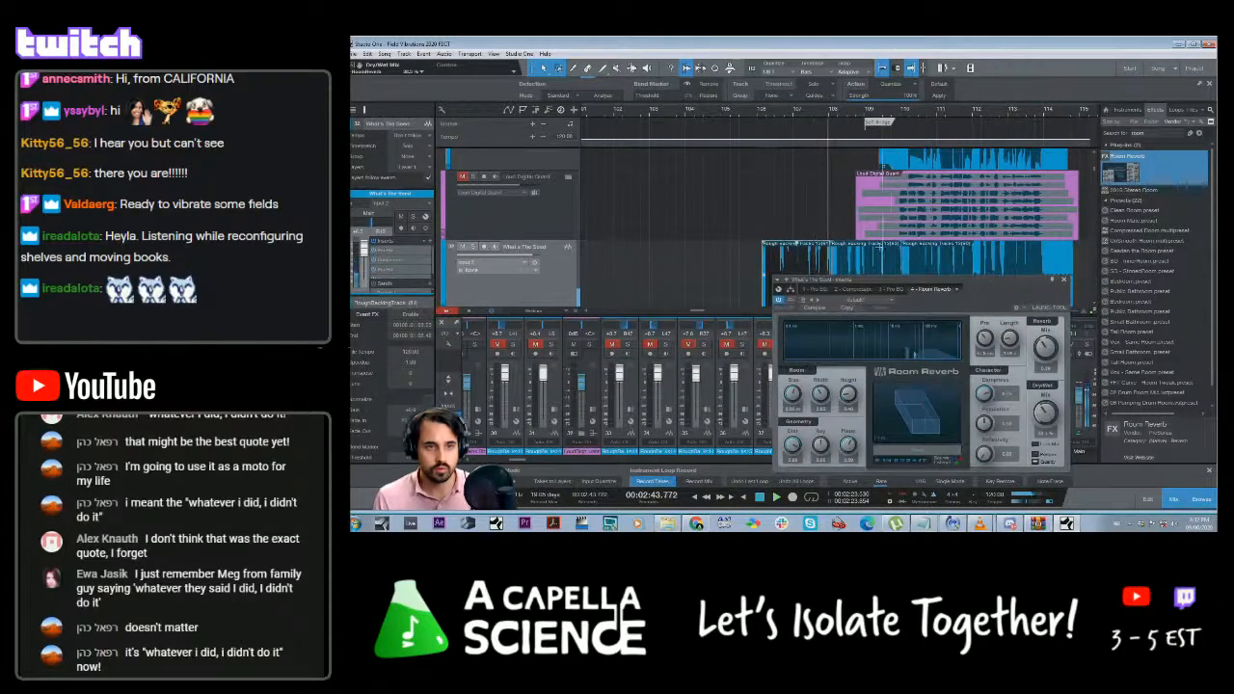
click(702, 112)
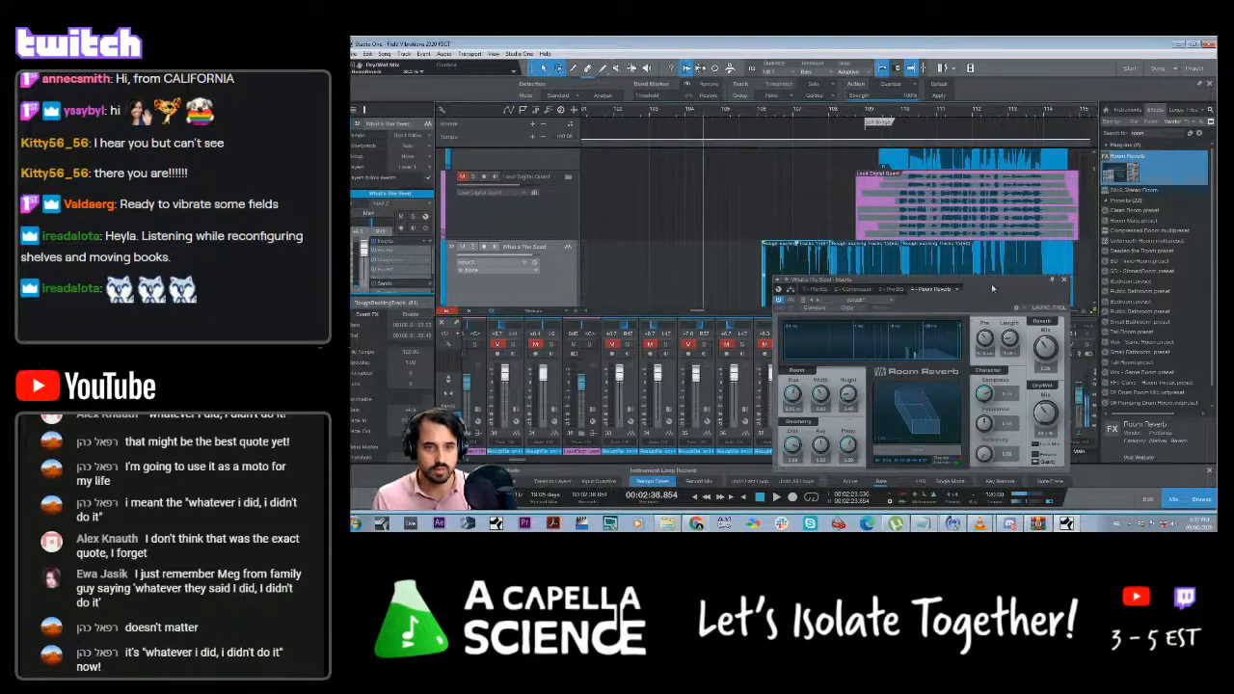
drag(991, 282, 859, 254)
key(space)
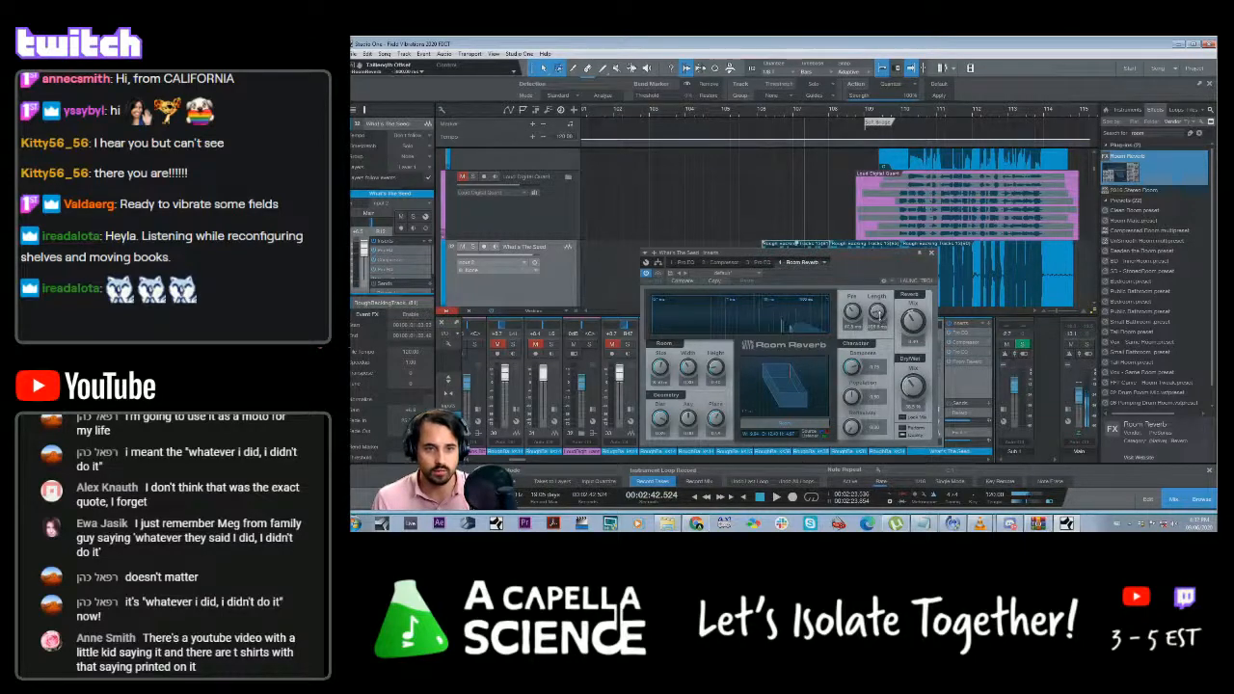
key(space)
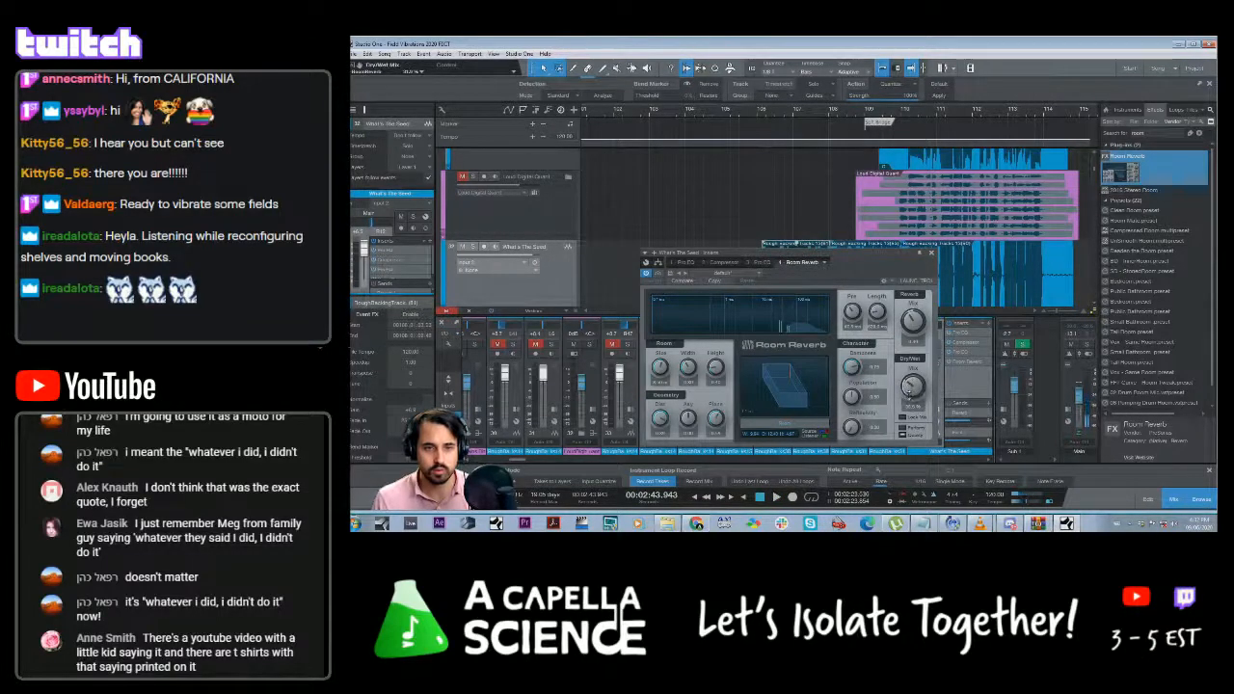
Audition the What's The Good track with its Room Reverb from about bar 106 and close the effect window
drag(895, 275, 718, 271)
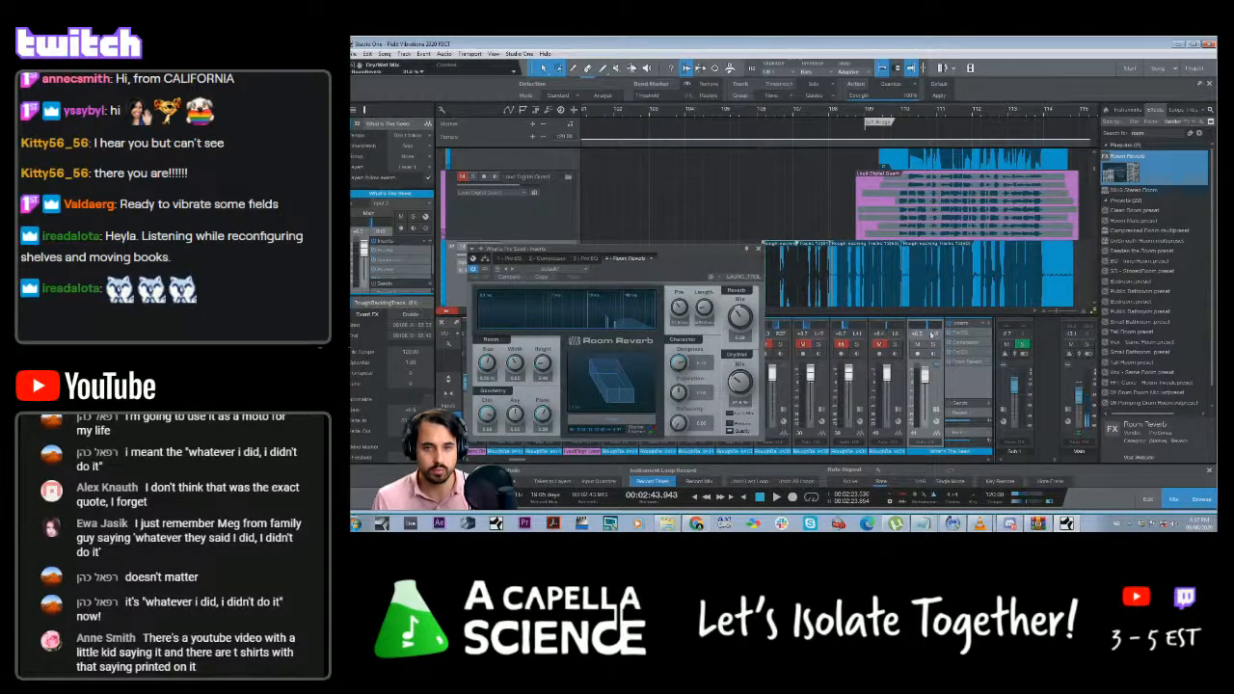
click(767, 113)
key(space)
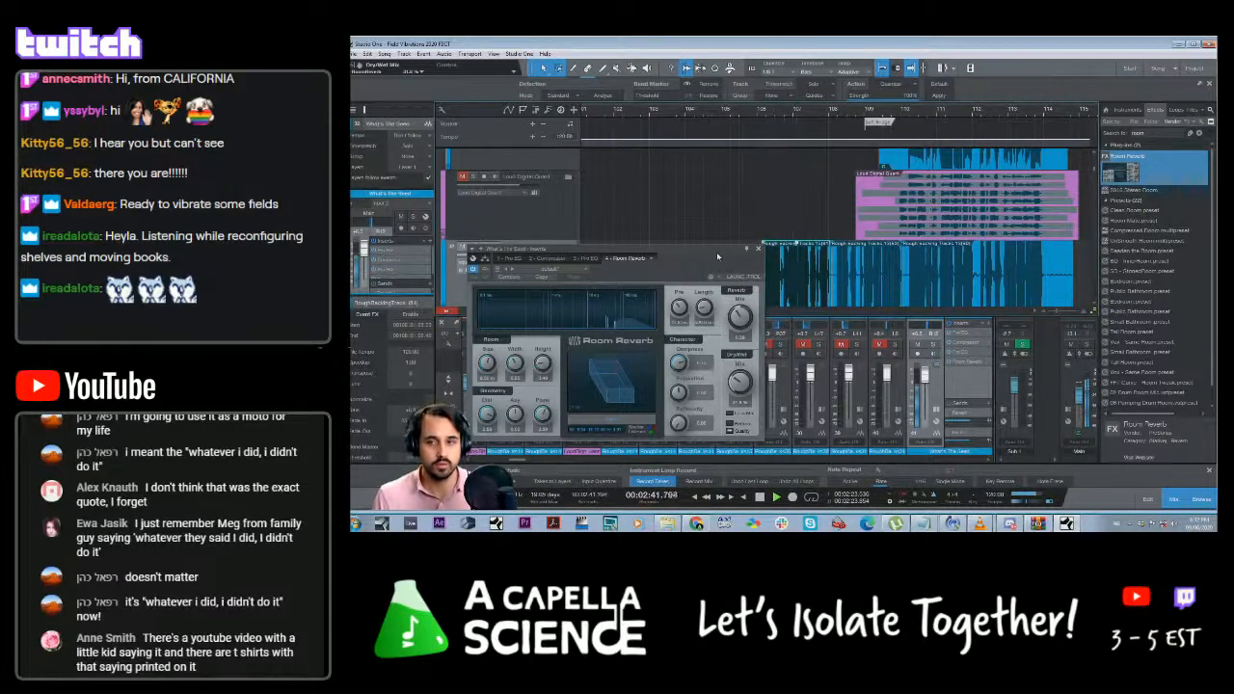
drag(717, 252, 726, 222)
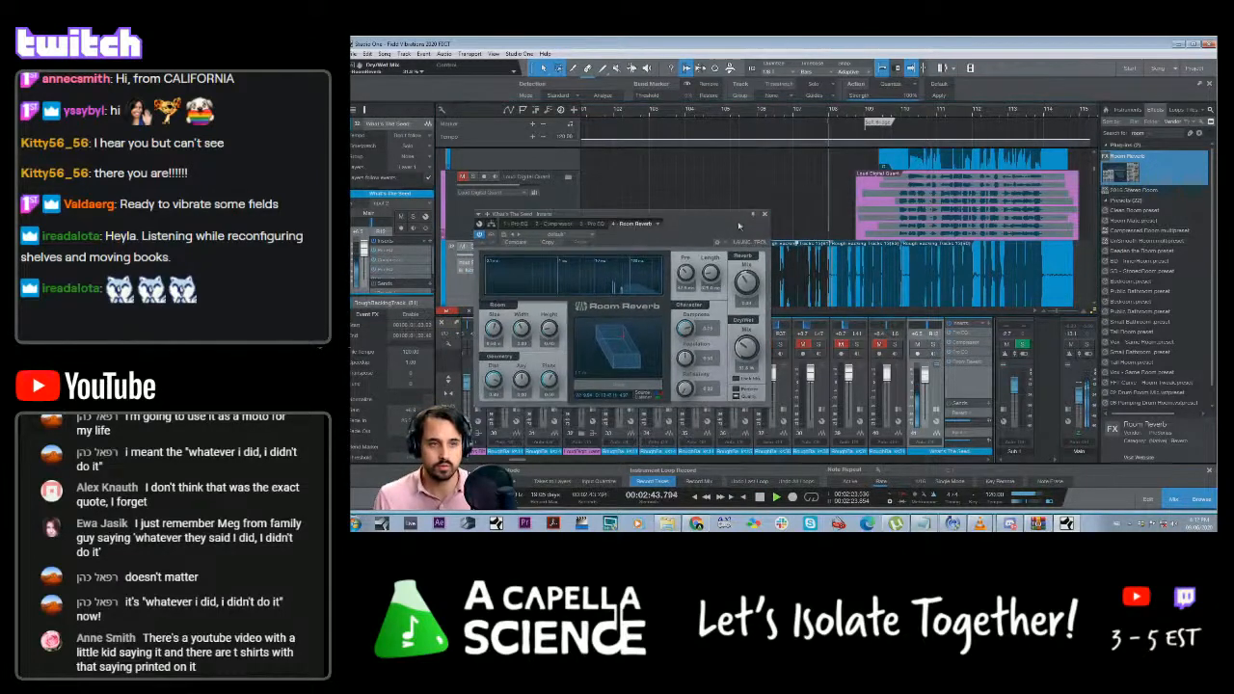
click(765, 216)
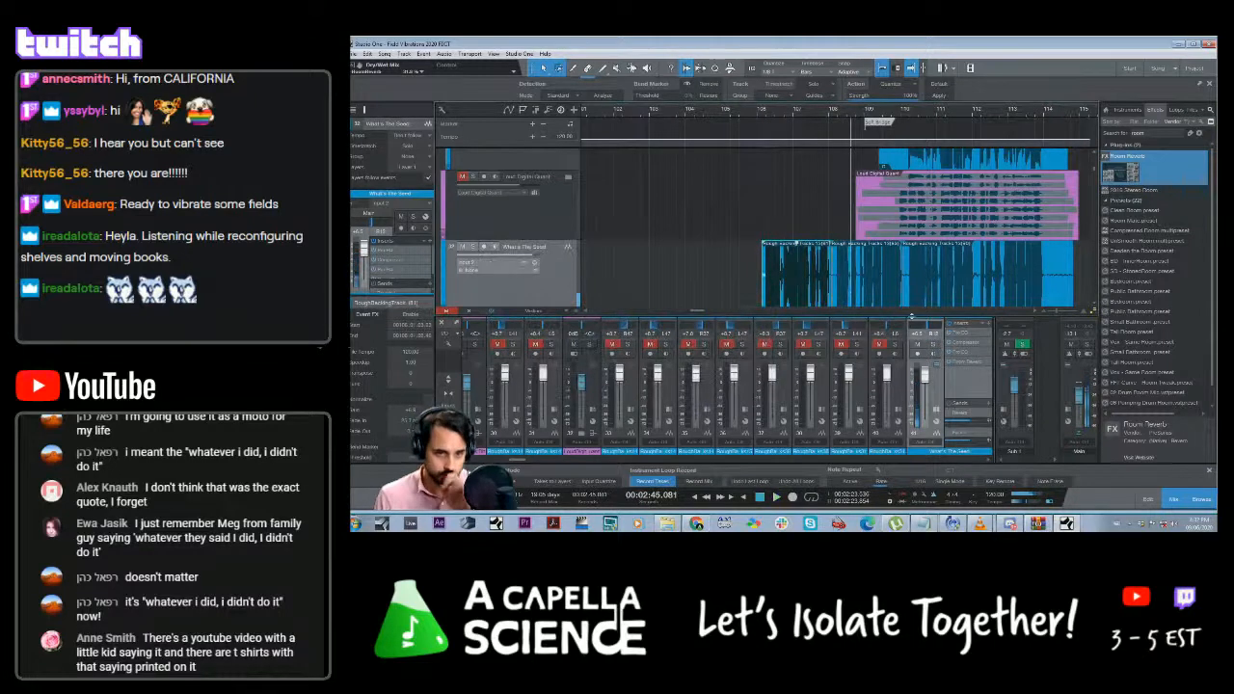
Select the Double Lead track and check which automation parameters it offers
scroll(777, 209, up, 3)
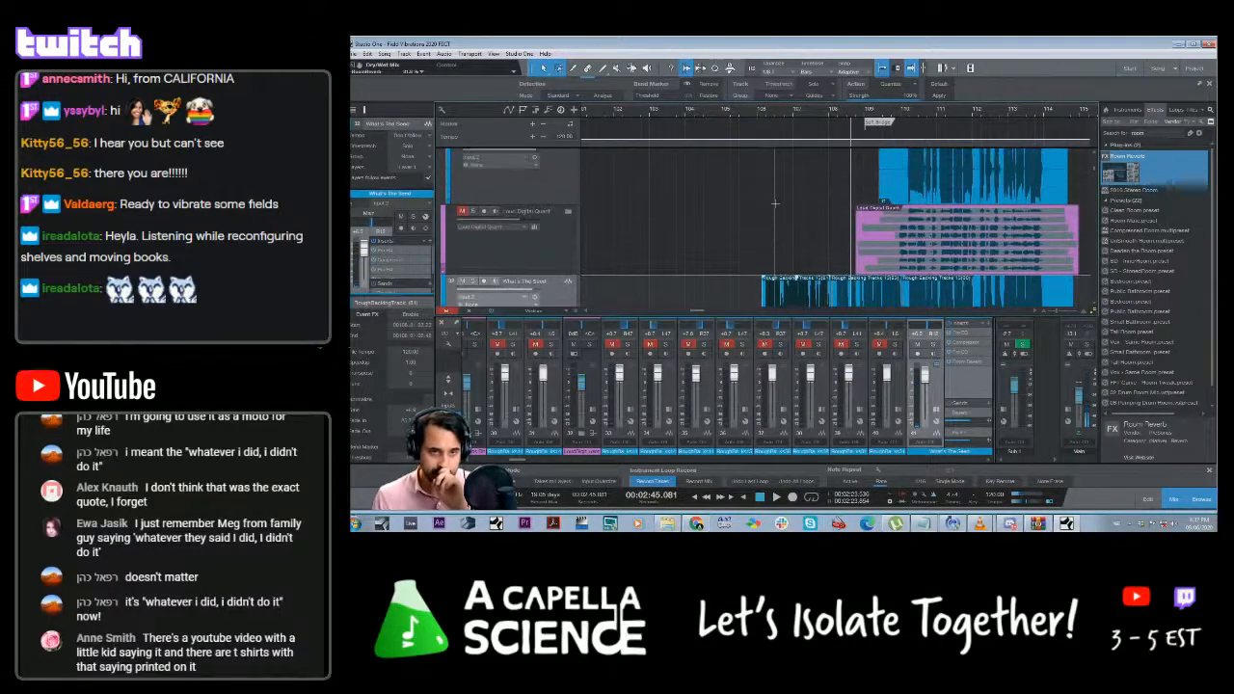
scroll(777, 209, up, 3)
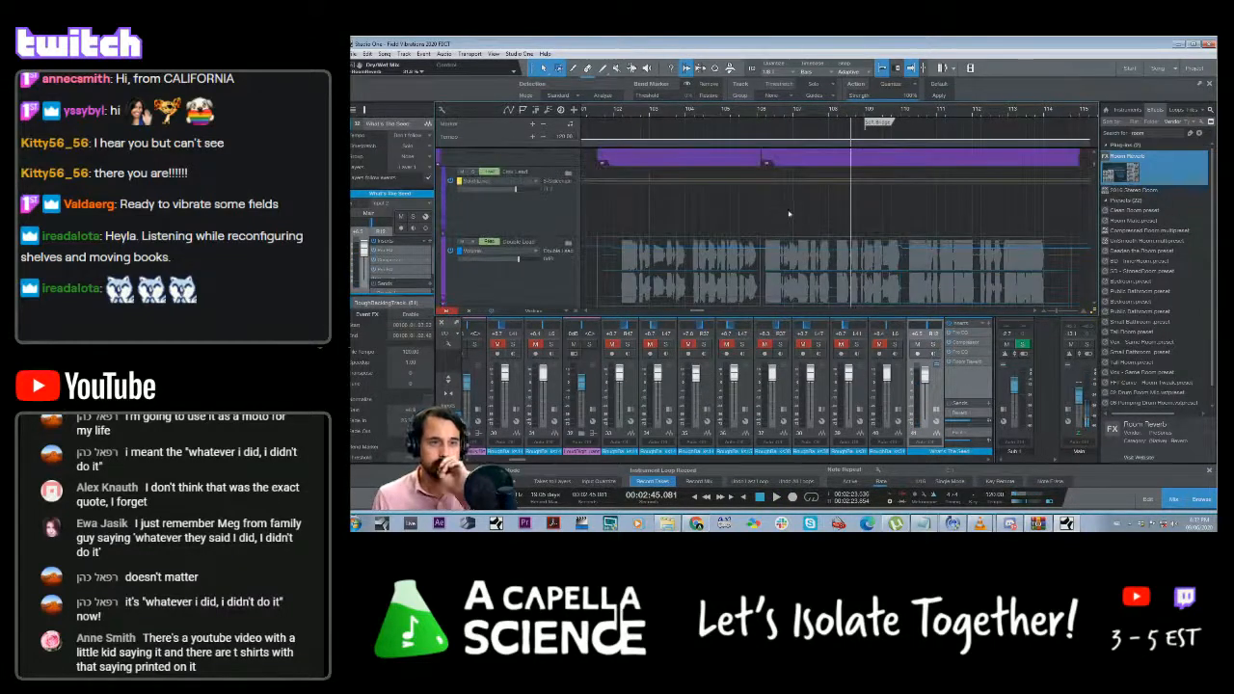
click(547, 280)
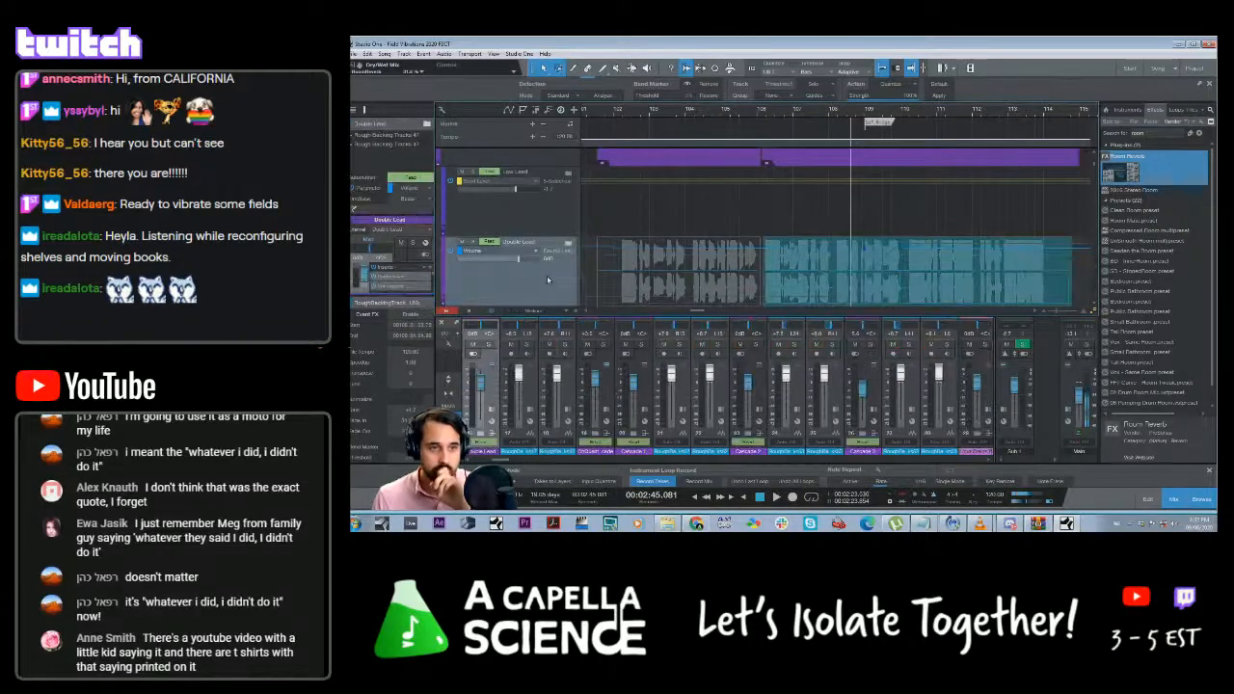
right_click(547, 281)
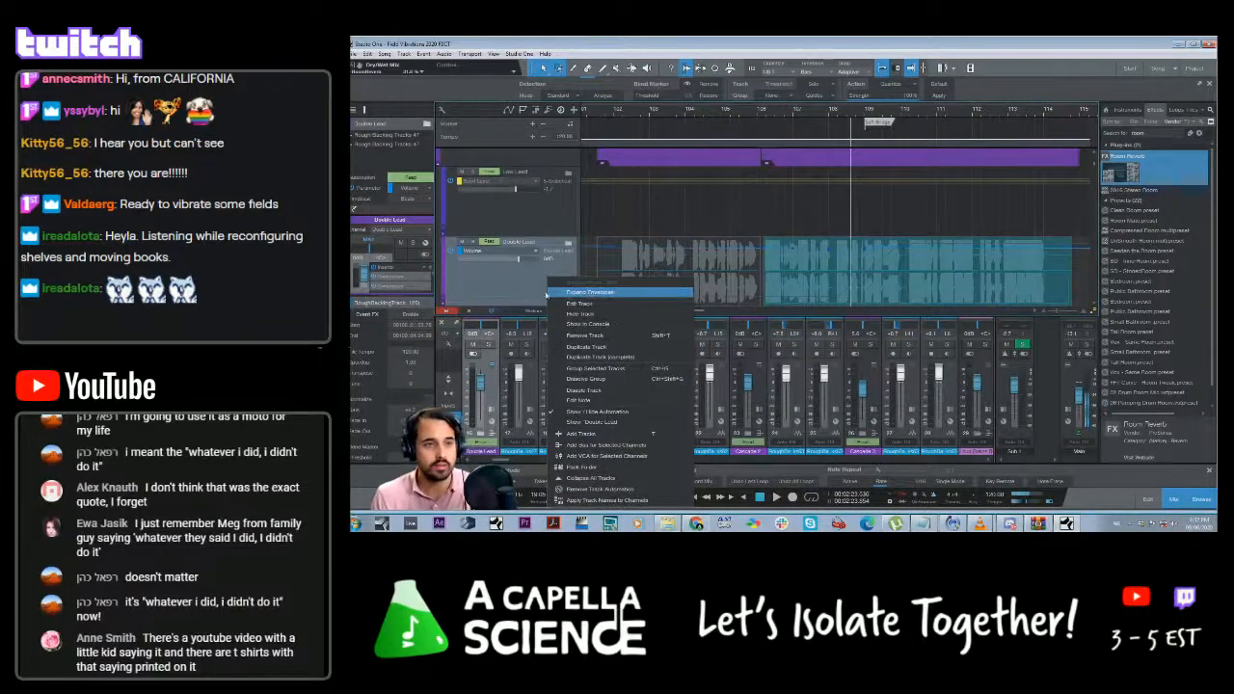
click(521, 251)
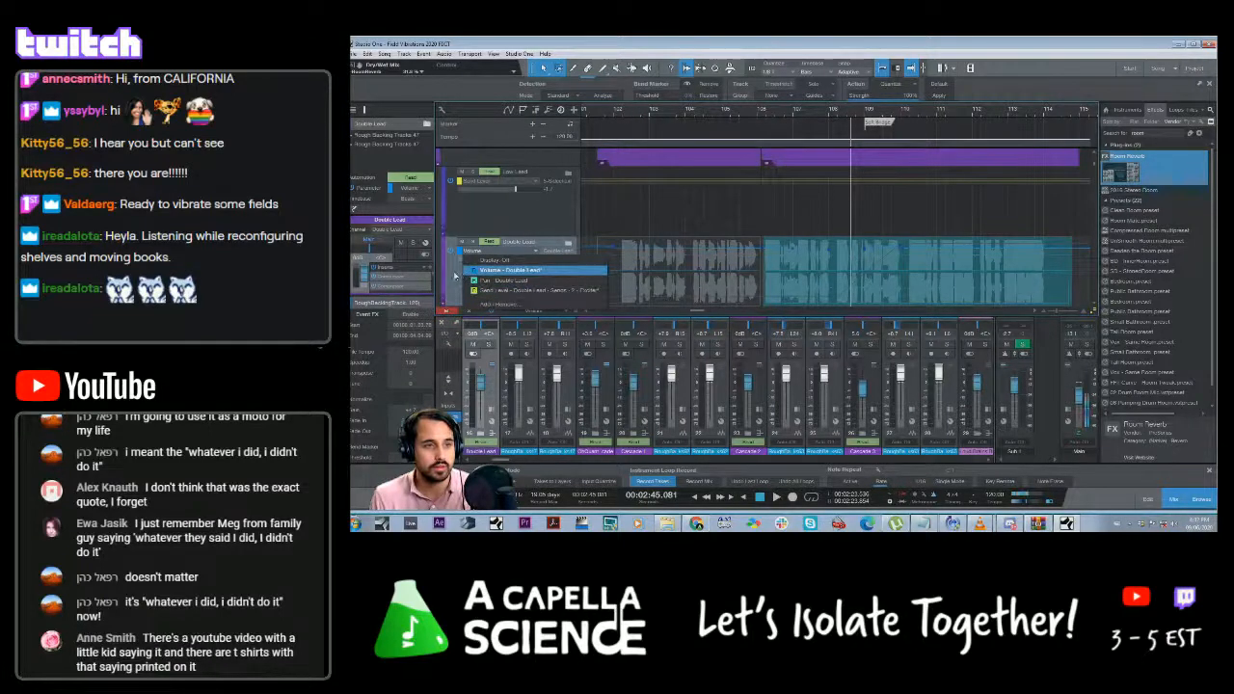
click(454, 275)
Play the mix from about bar 104 and again from about bar 102 to judge the Double Lead level
click(692, 114)
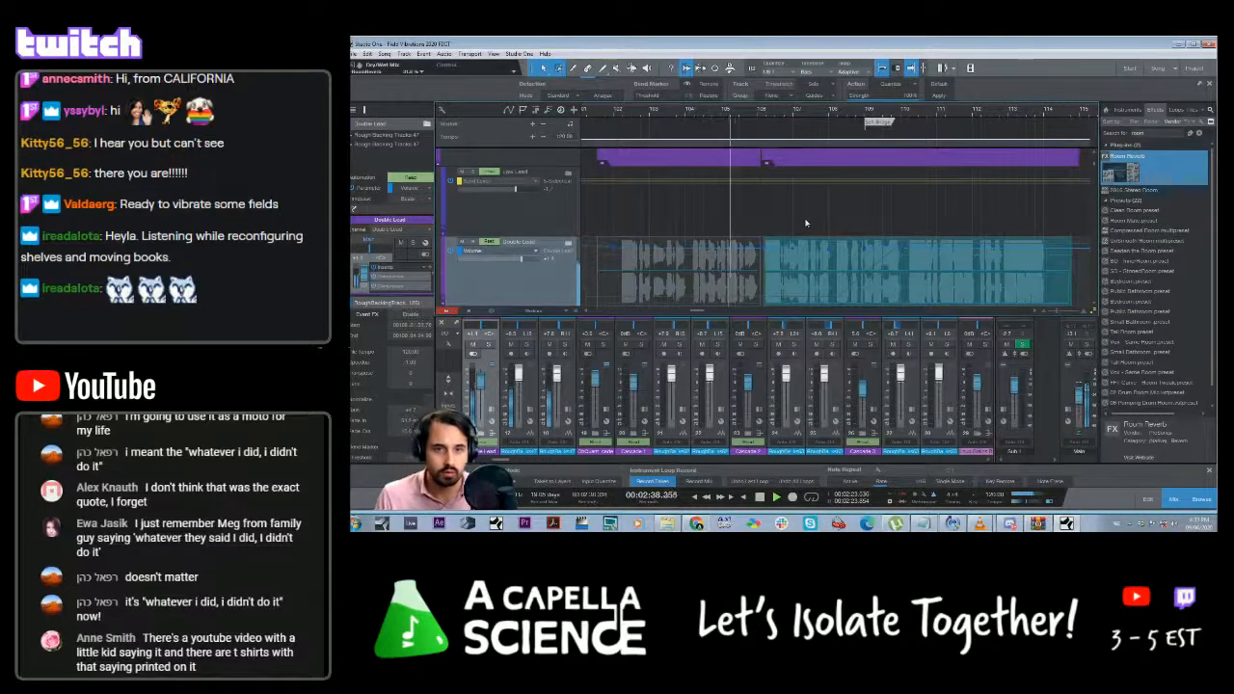
click(804, 221)
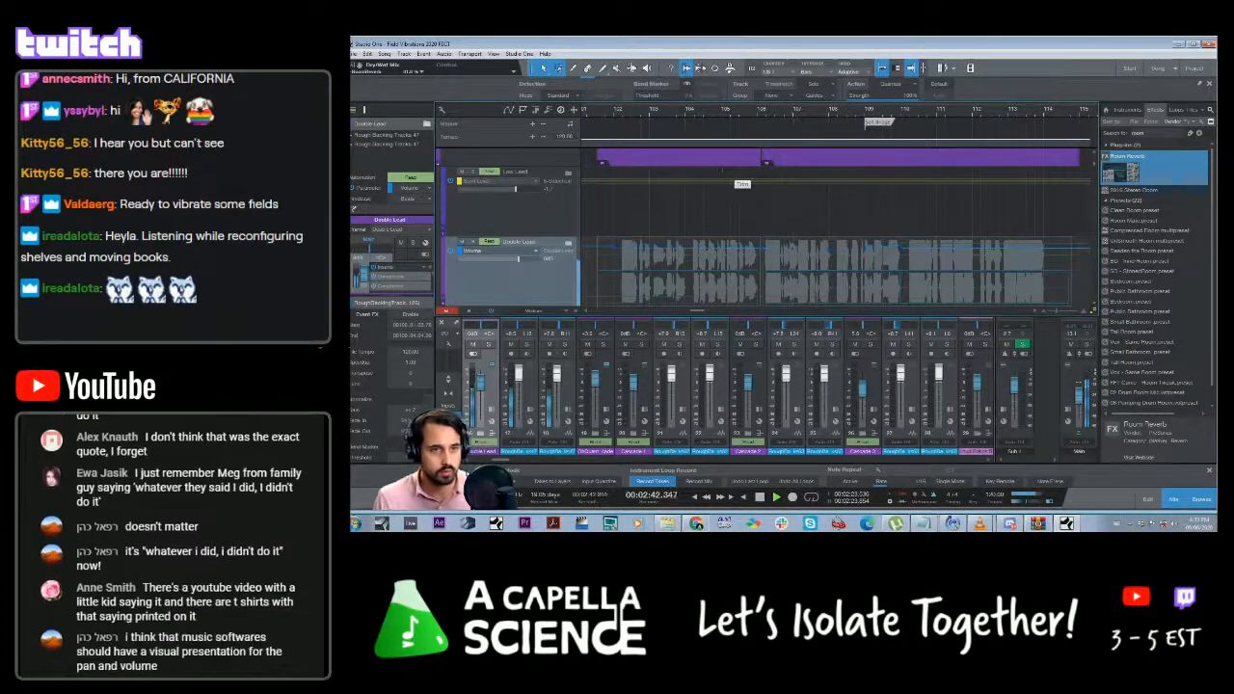
key(space)
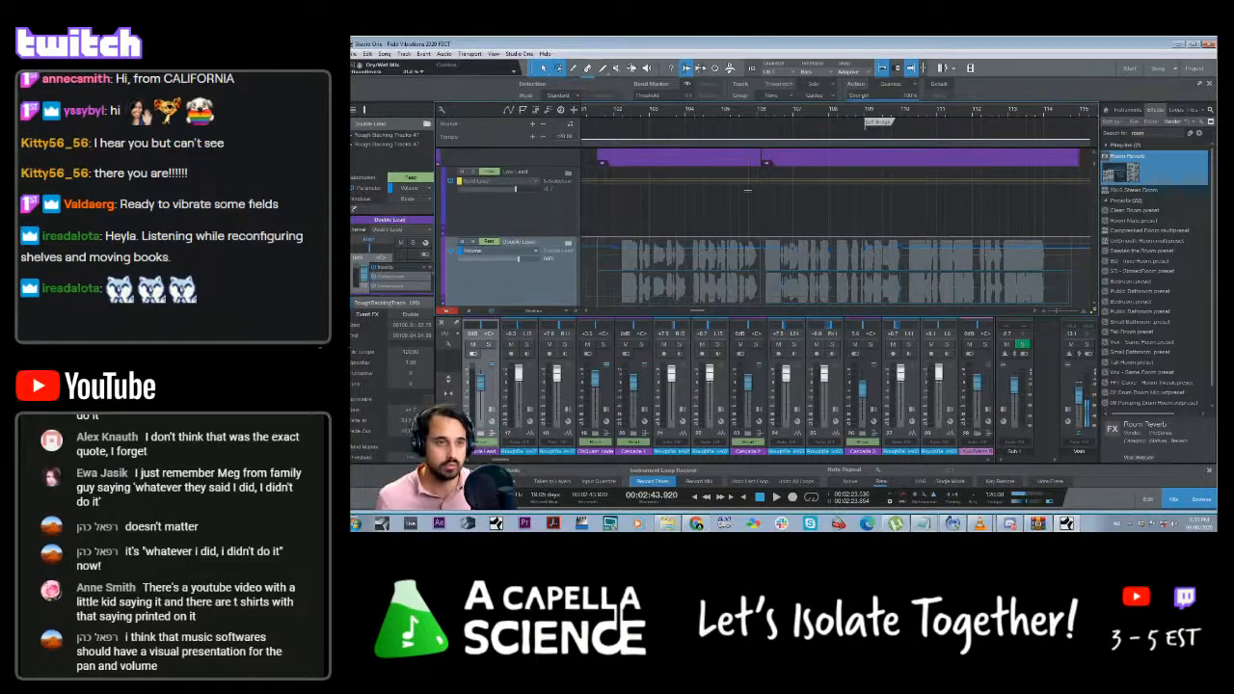
click(610, 126)
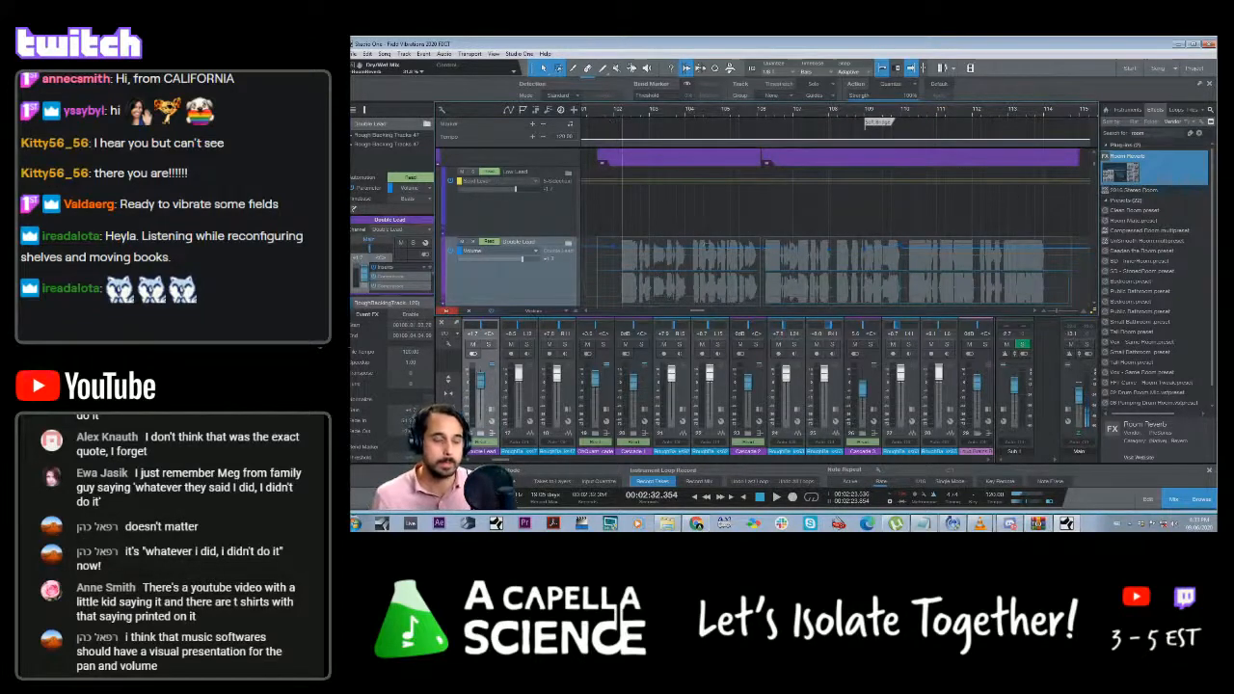
key(space)
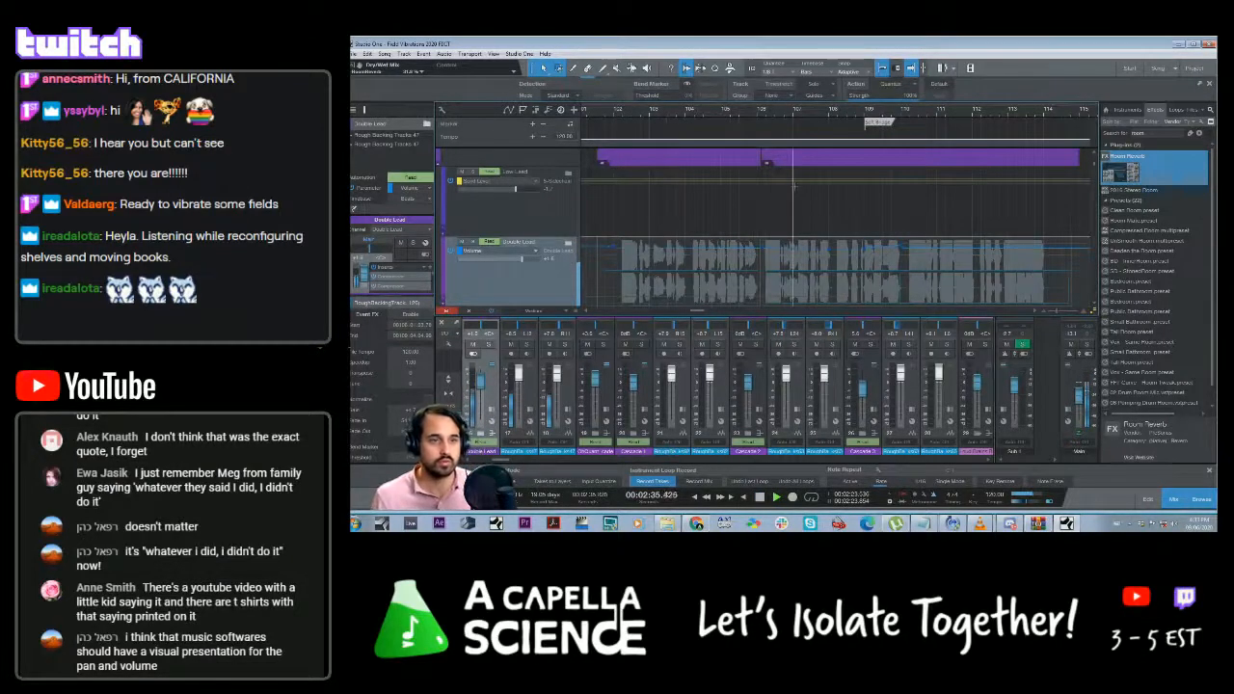
Solo the Double Lead track and audition it around bars 106 to 110
scroll(752, 202, down, 1)
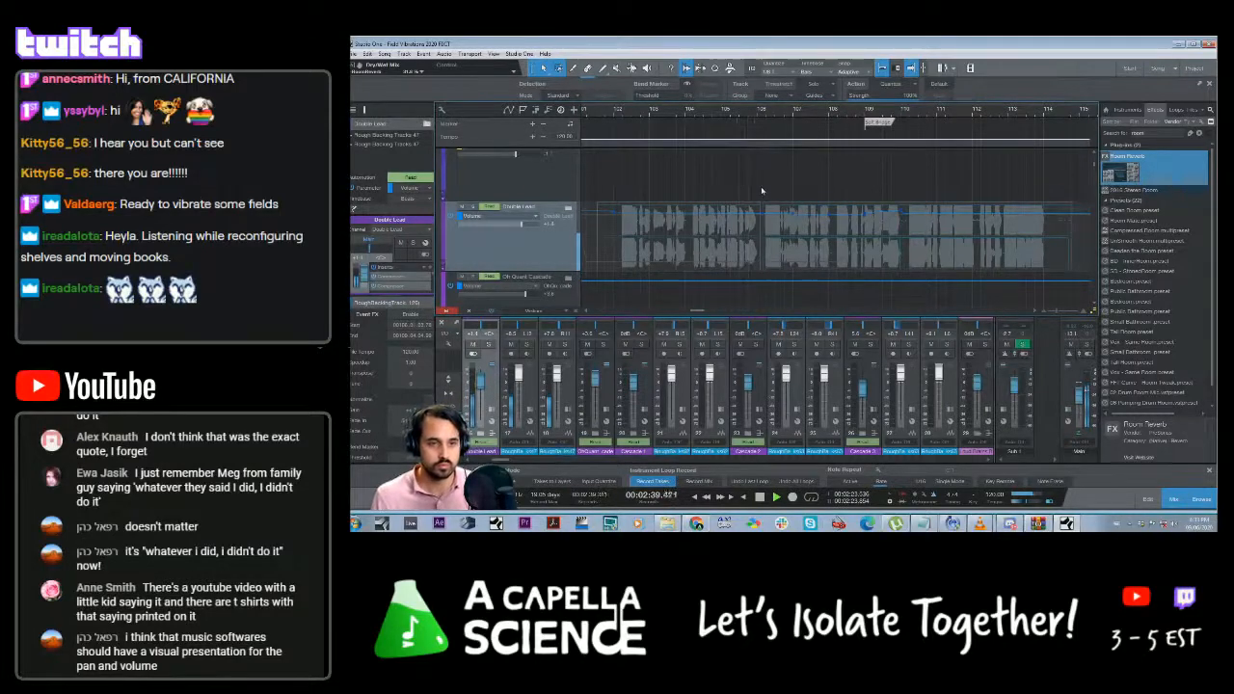
click(473, 207)
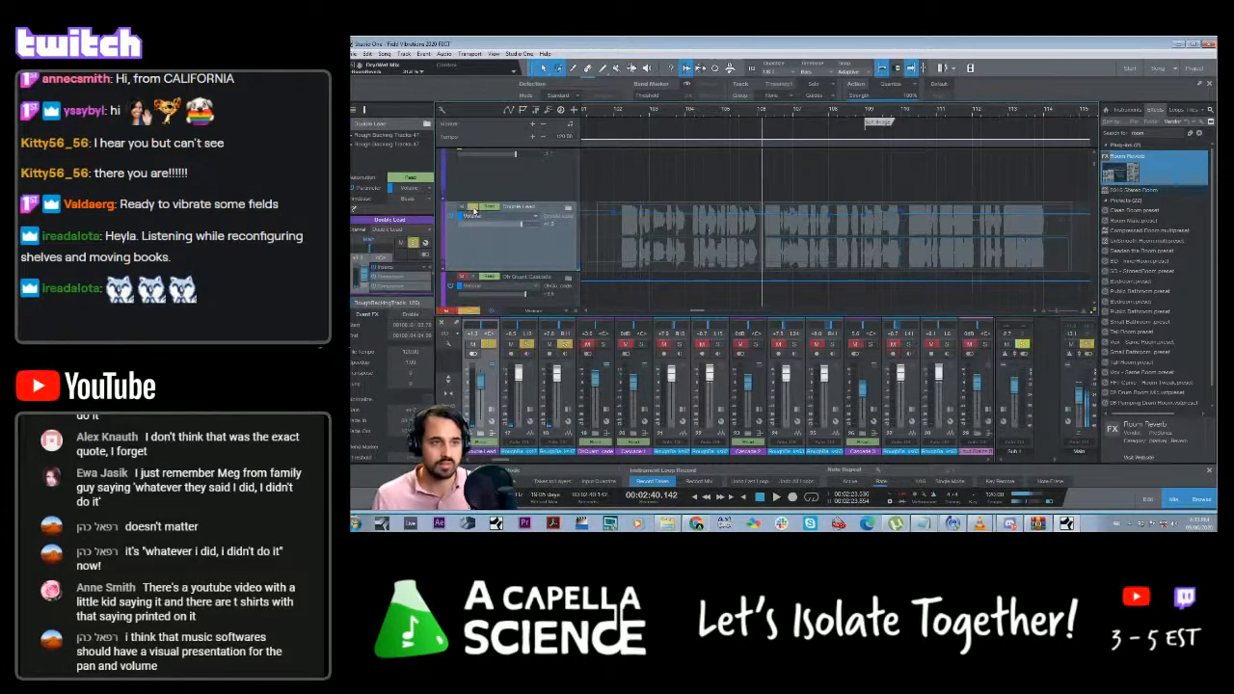
key(space)
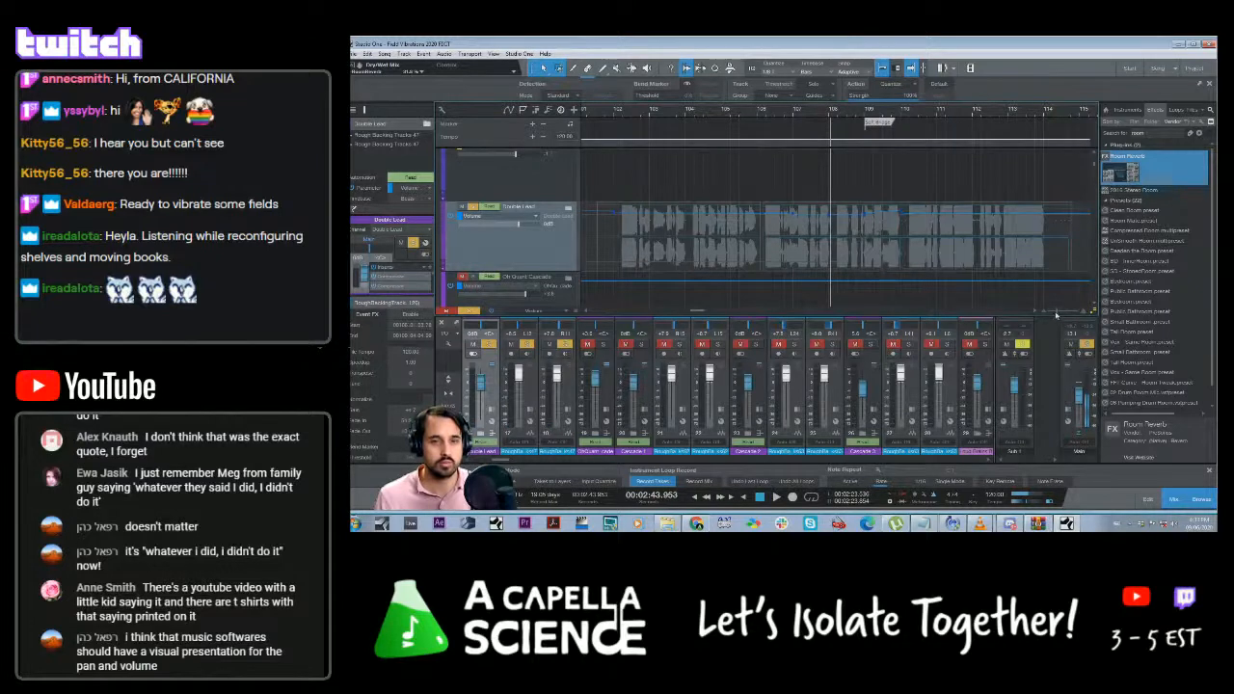
drag(1057, 314, 1056, 317)
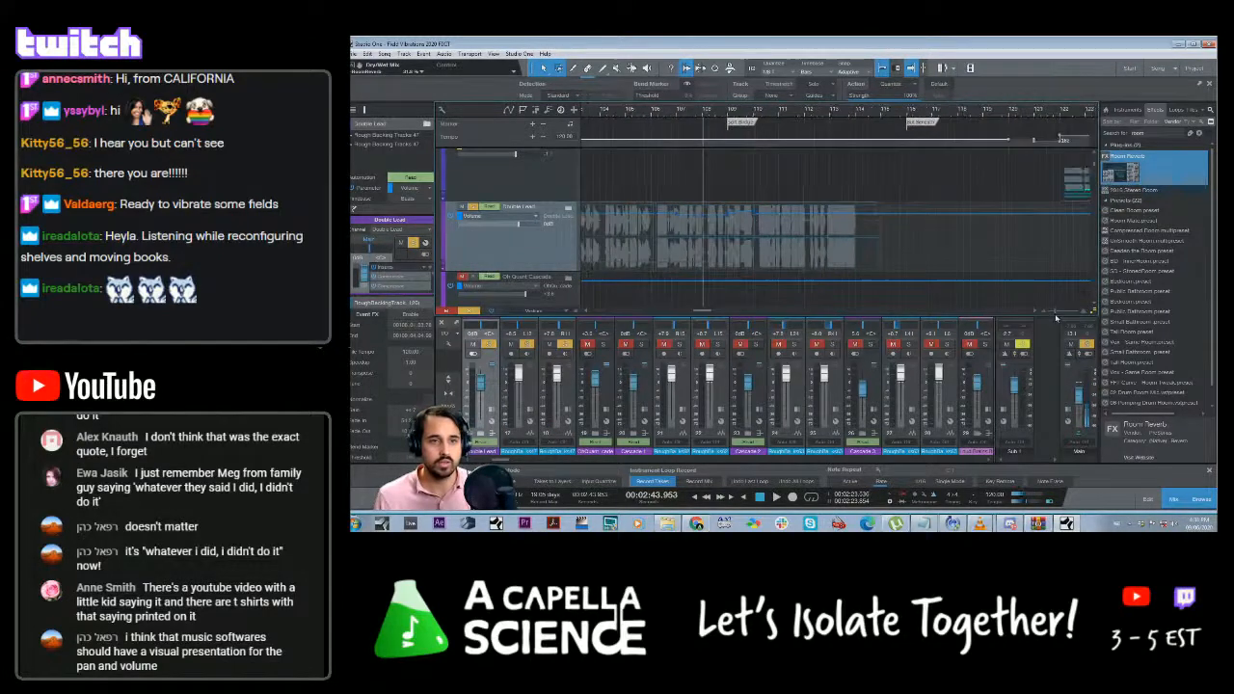
click(763, 112)
key(space)
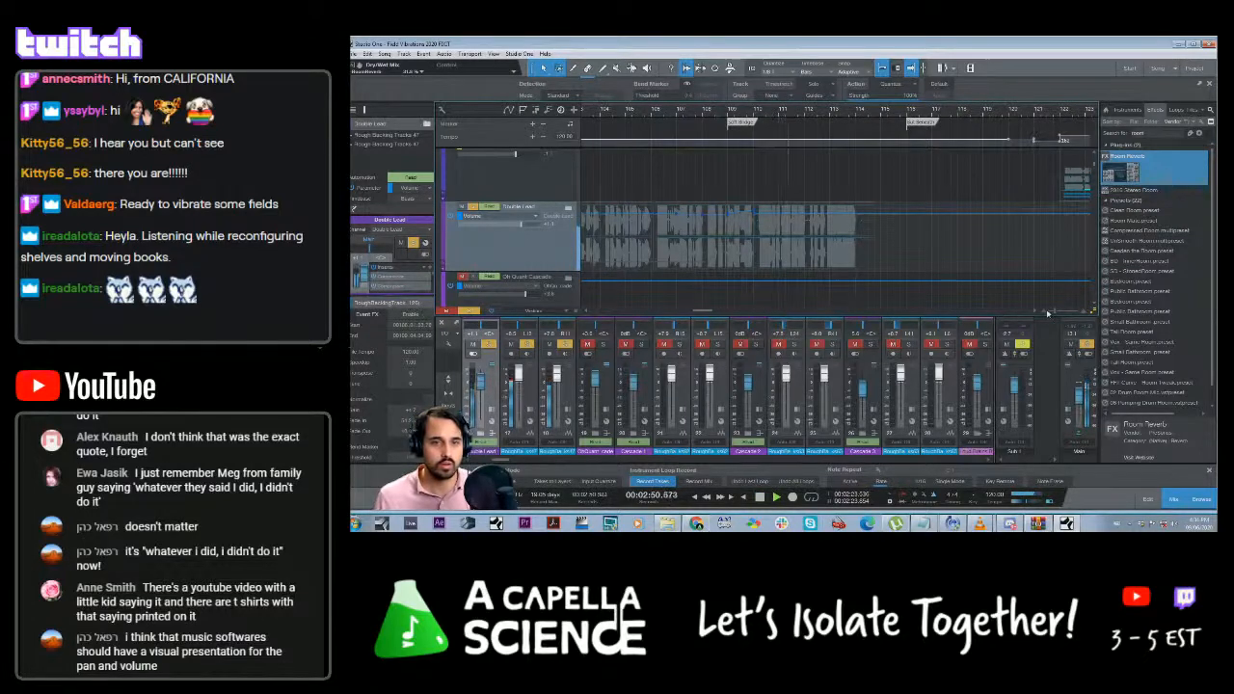
Audition the soloed Double Lead at the start of the bridge and in the earlier passage from about 1:10
drag(1056, 313, 1053, 313)
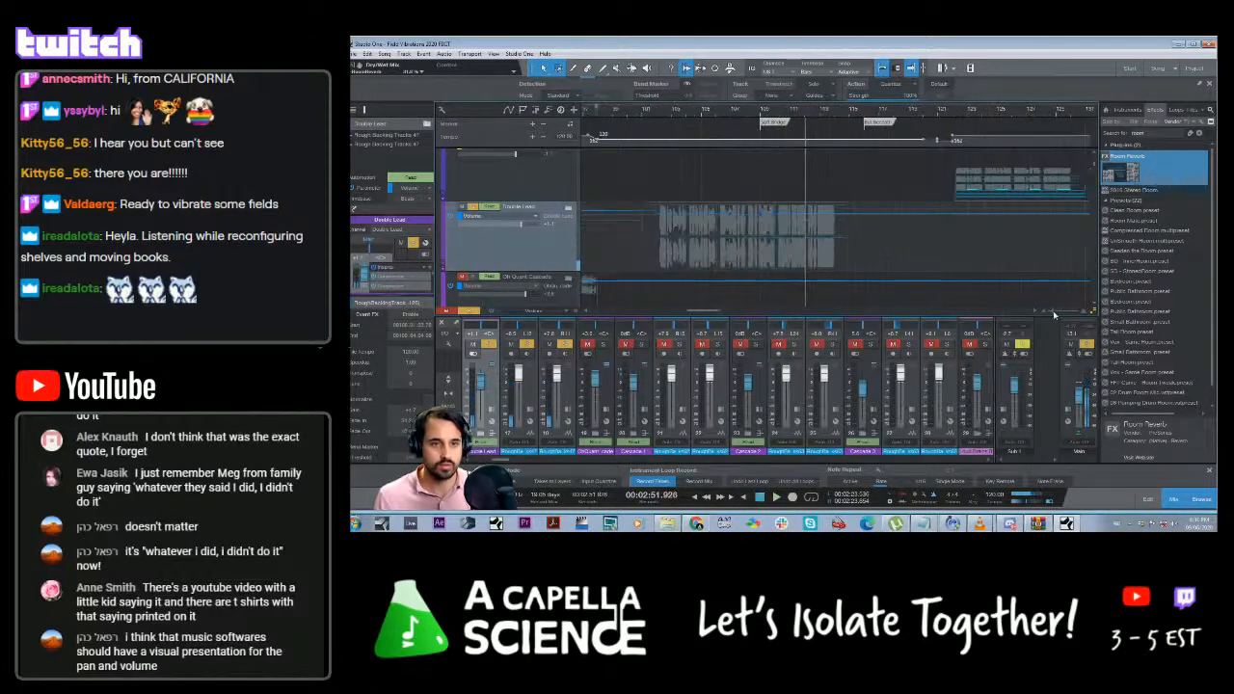
mouse_move(718, 311)
mouse_down()
mouse_move(689, 312)
mouse_move(721, 310)
mouse_up()
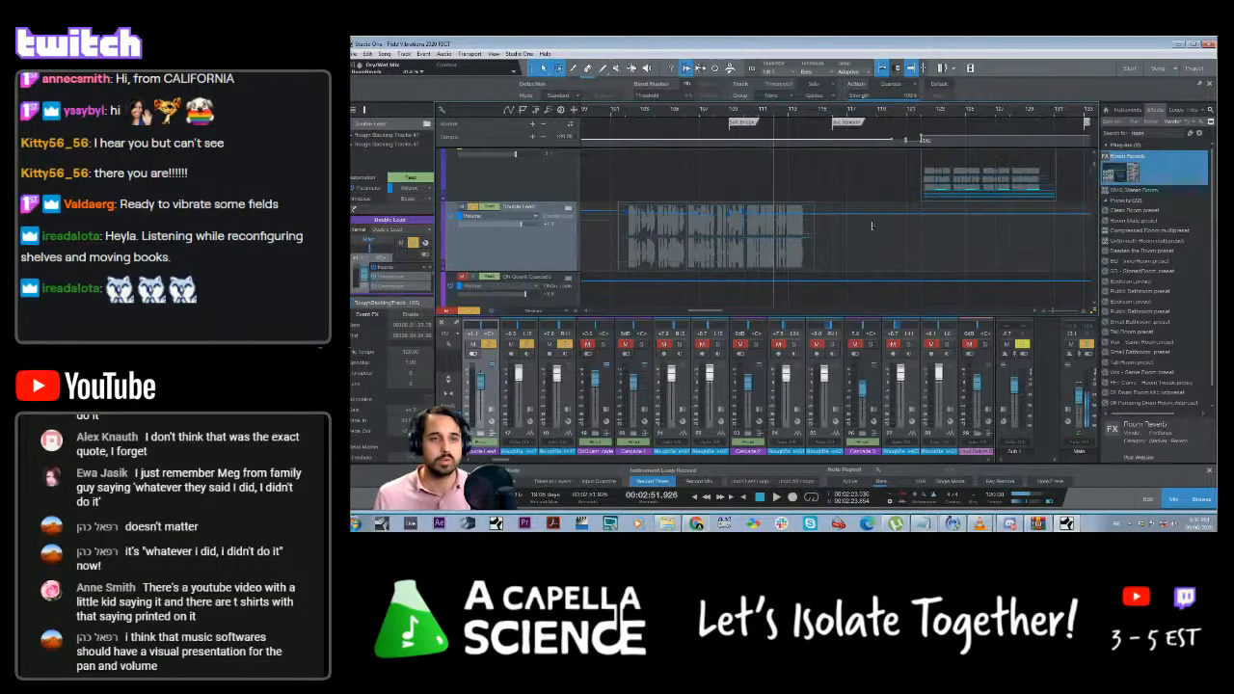
drag(710, 311, 692, 311)
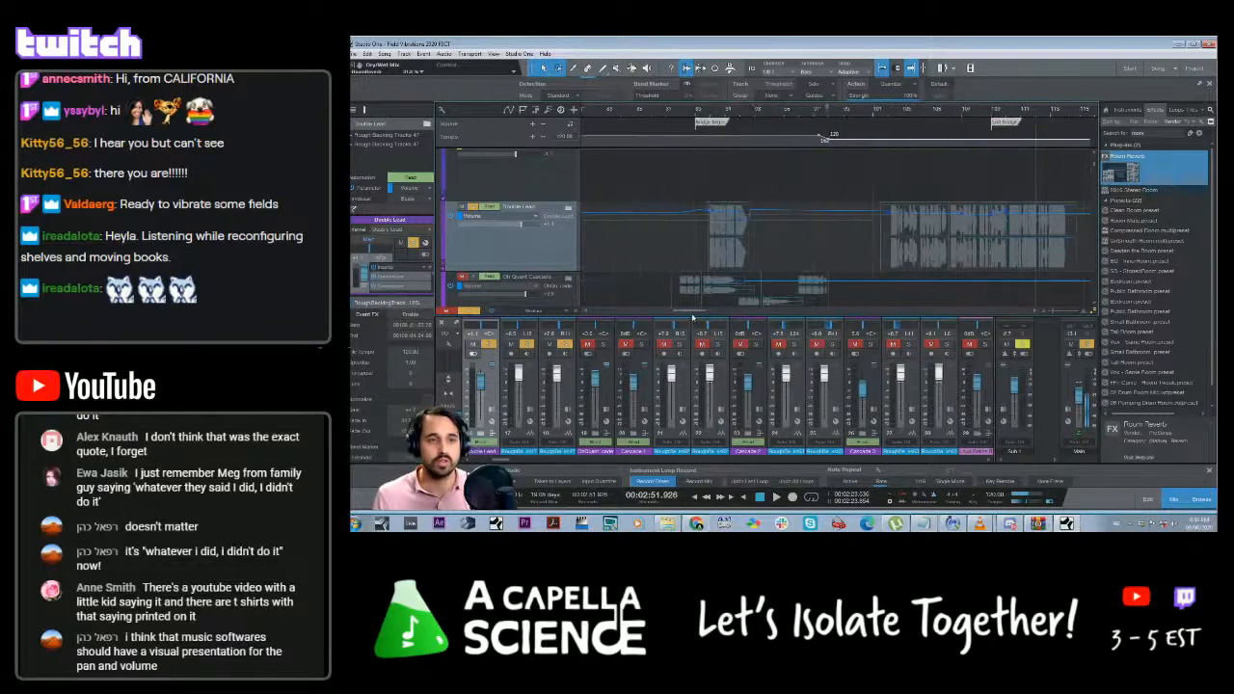
click(715, 113)
key(space)
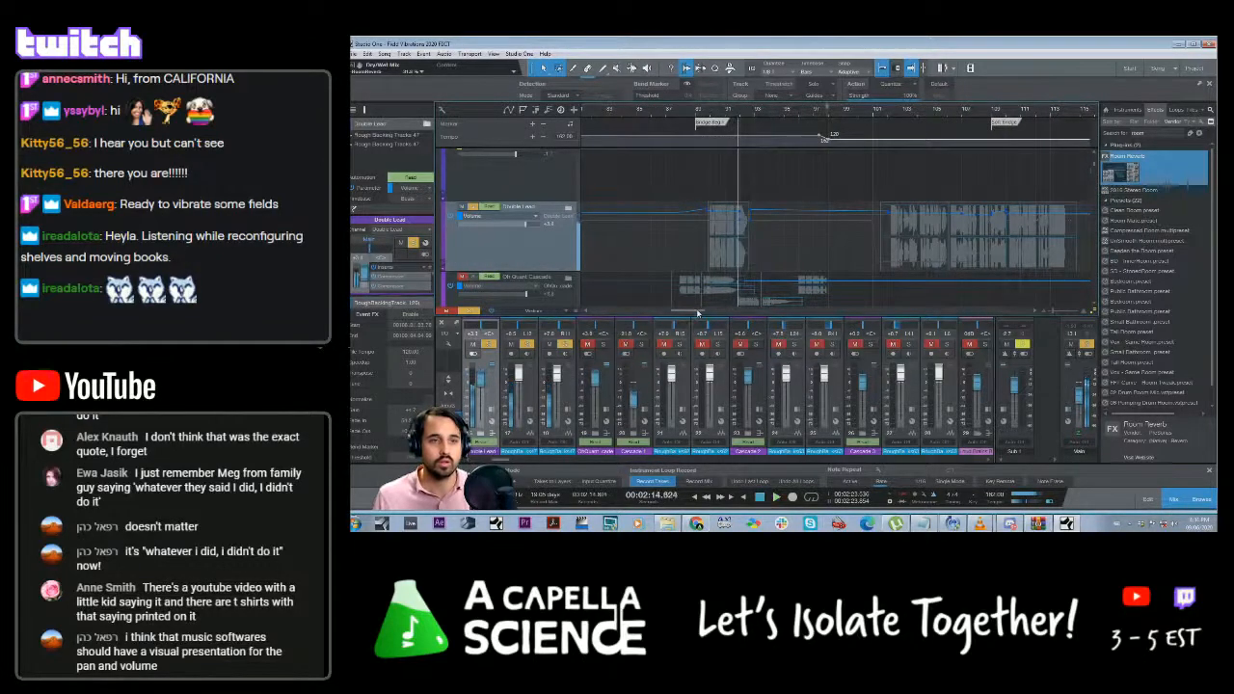
drag(701, 312, 656, 311)
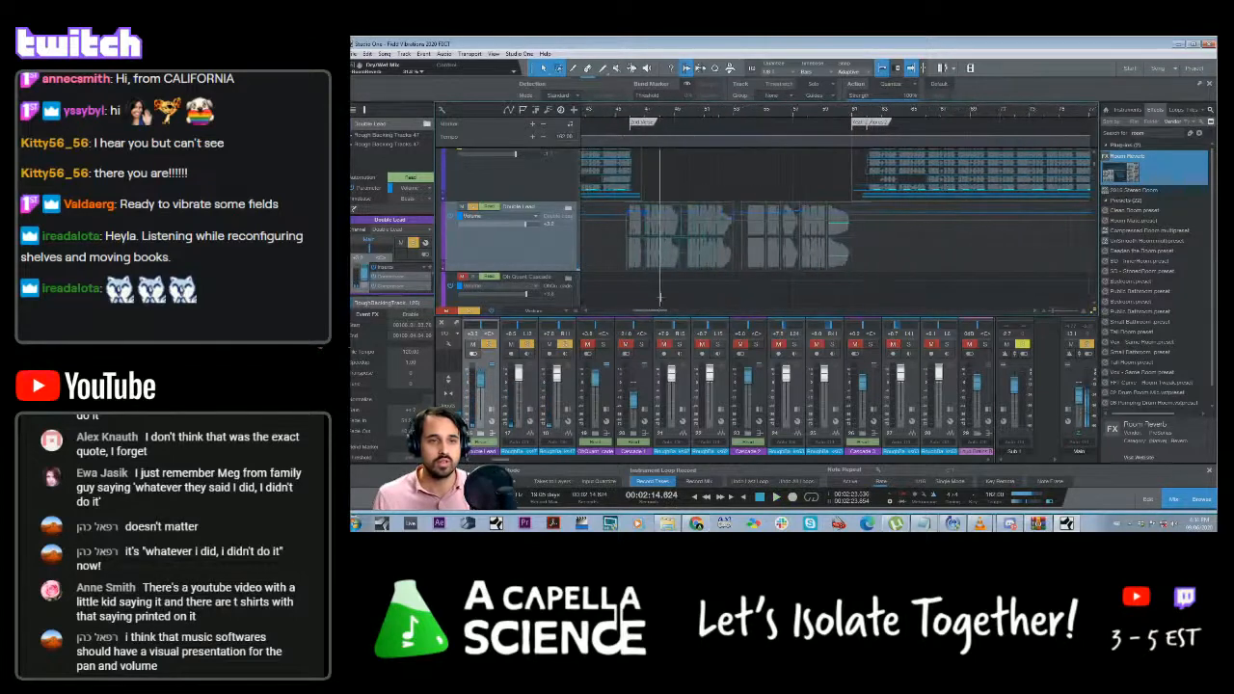
click(660, 115)
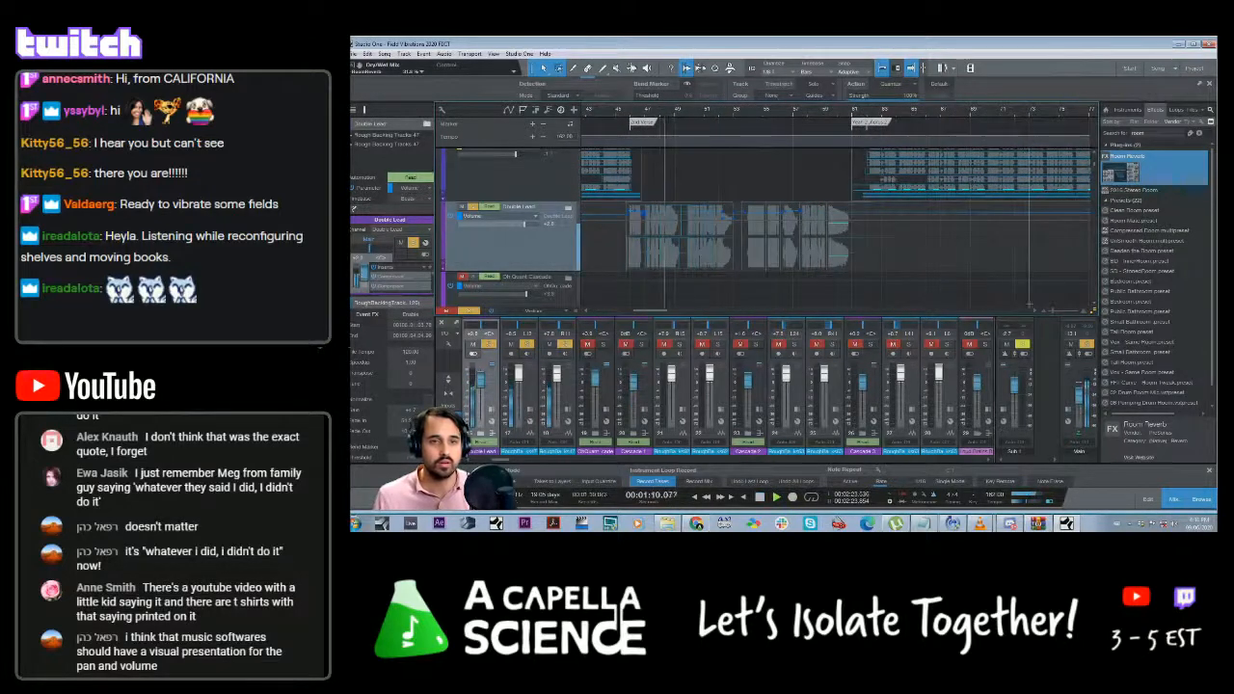
drag(1052, 312, 1048, 312)
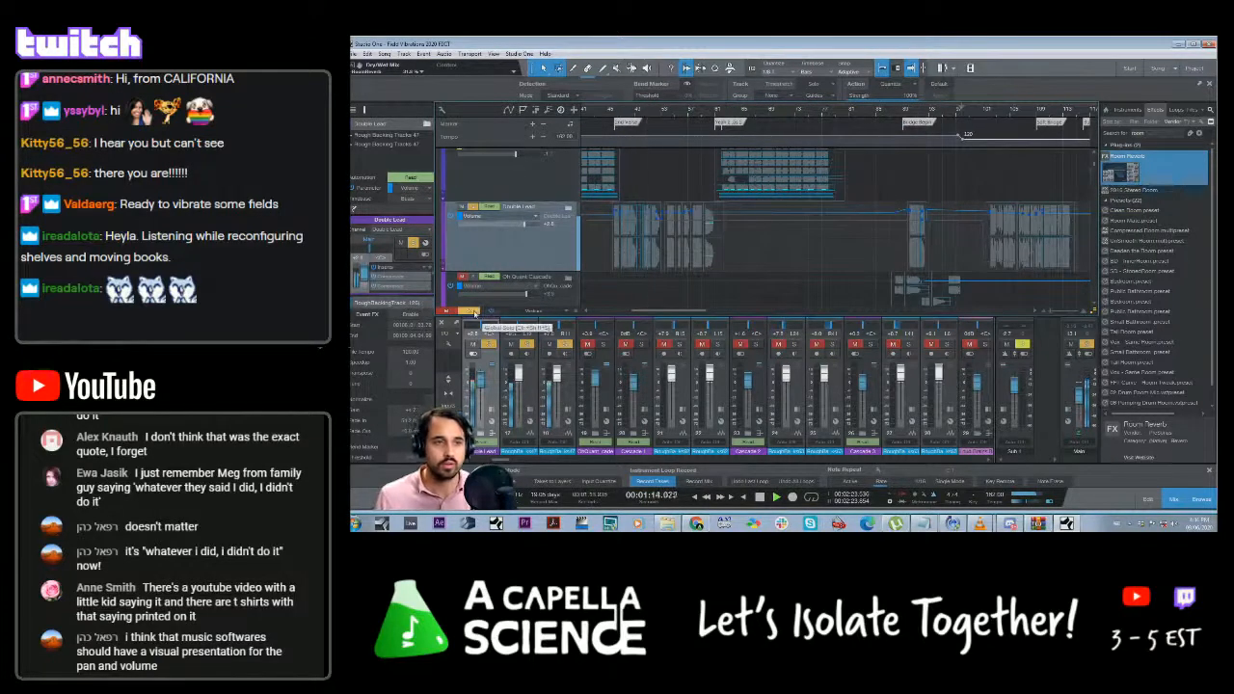
Clear the solo and play the full mix from about bar 102 for comparison
click(474, 313)
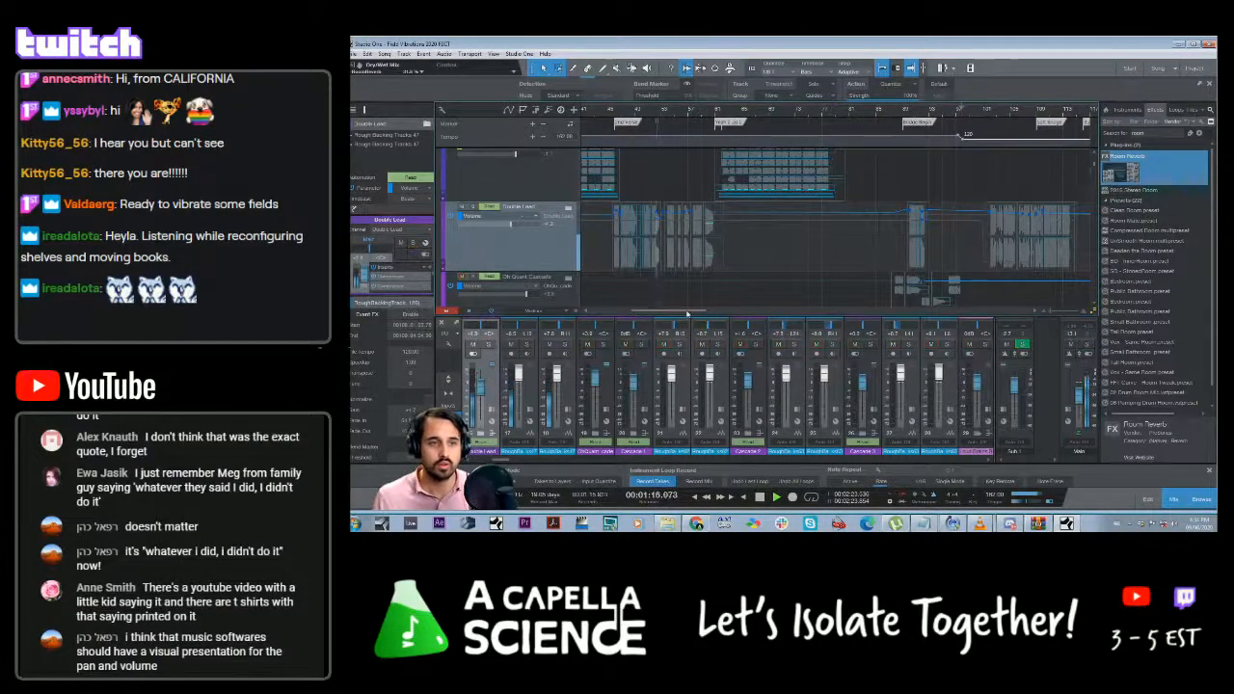
drag(687, 314, 710, 315)
key(space)
click(829, 112)
key(space)
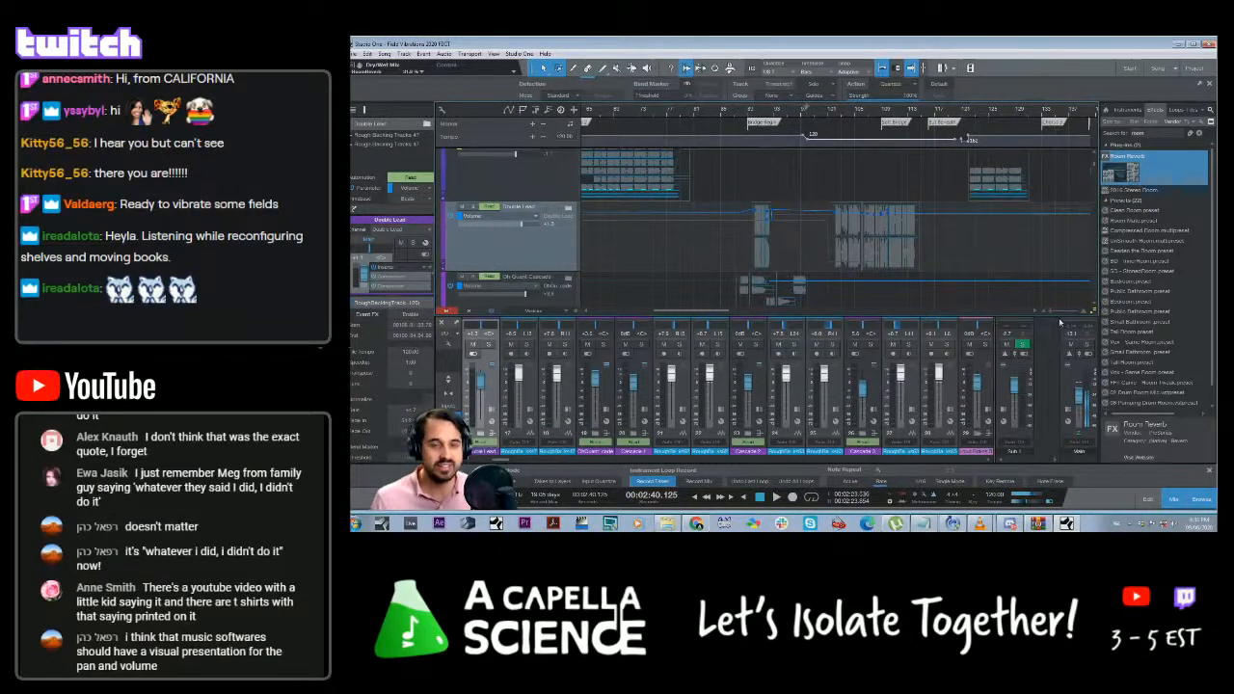
Expand the Double Lead channel in the mixer and check the track's available automation parameters
drag(1051, 313, 1055, 313)
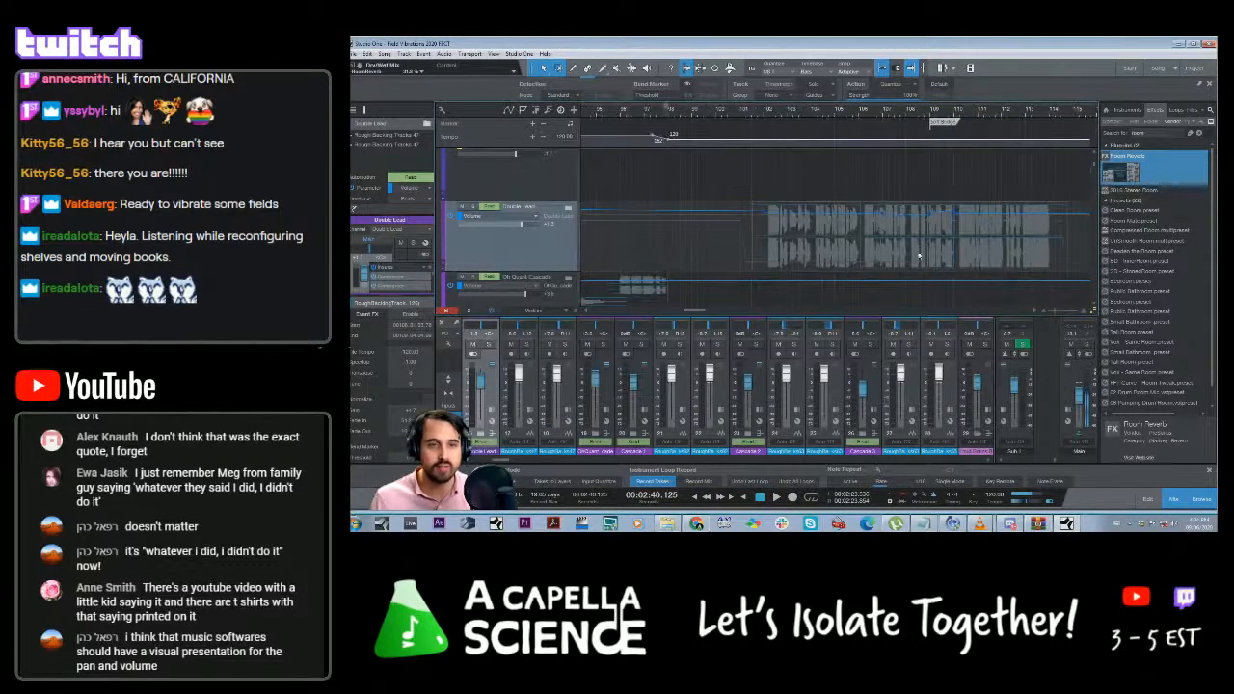
double_click(542, 259)
click(516, 218)
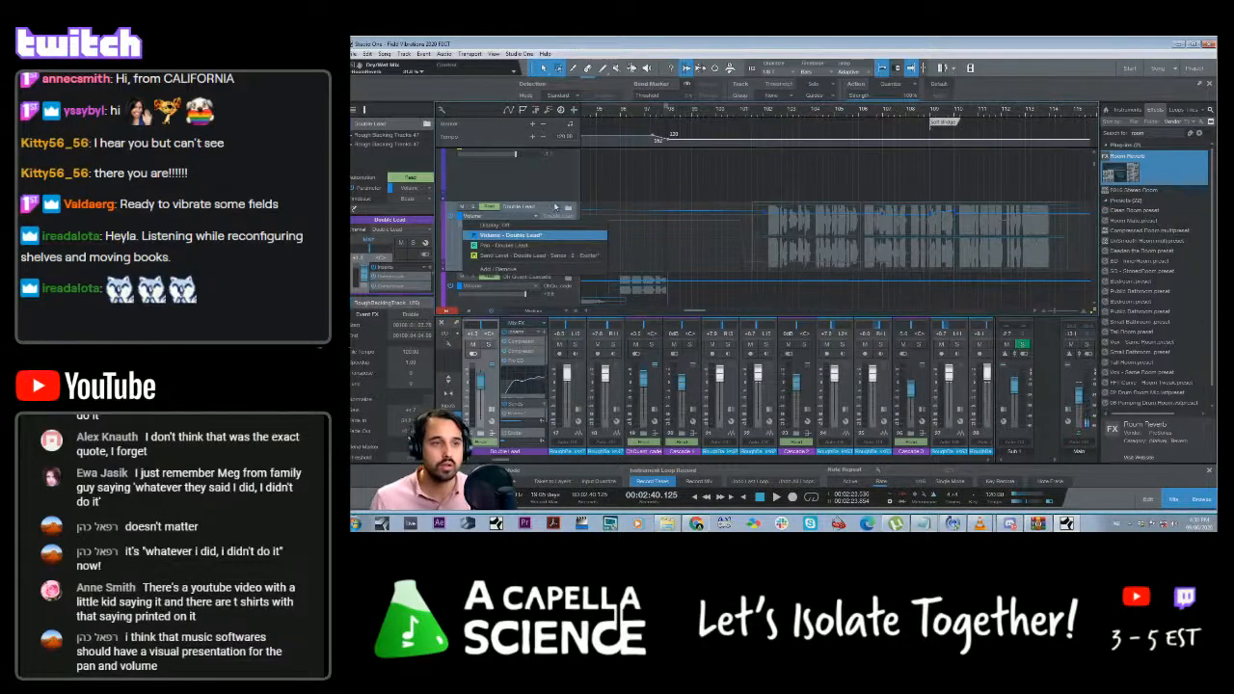
click(555, 206)
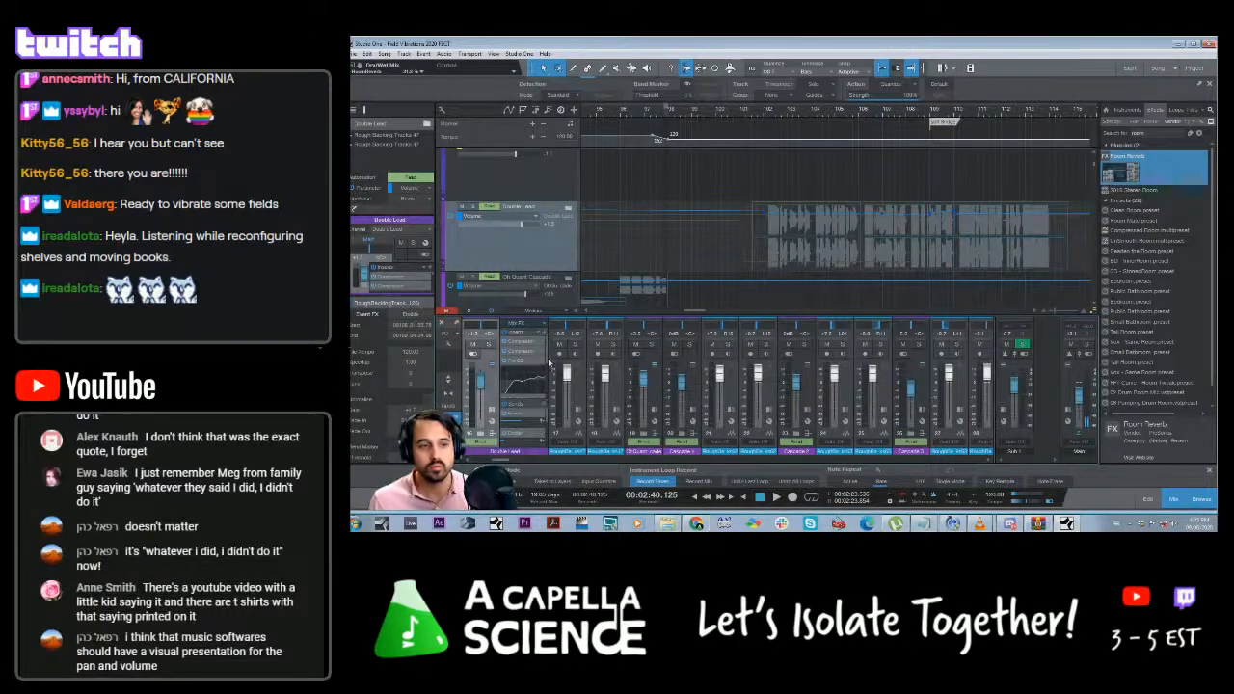
Open the Ozone Exciter on Double Lead, audition it from about bar 102, and close the effect window
drag(546, 359, 551, 397)
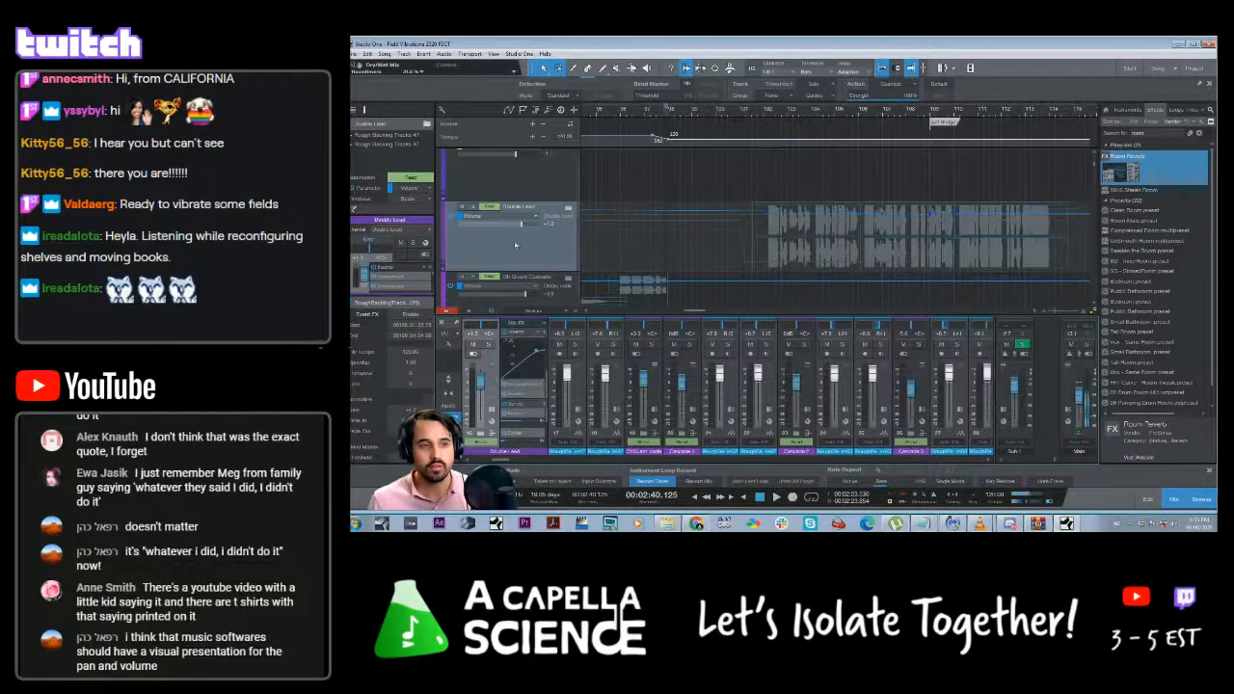
double_click(532, 388)
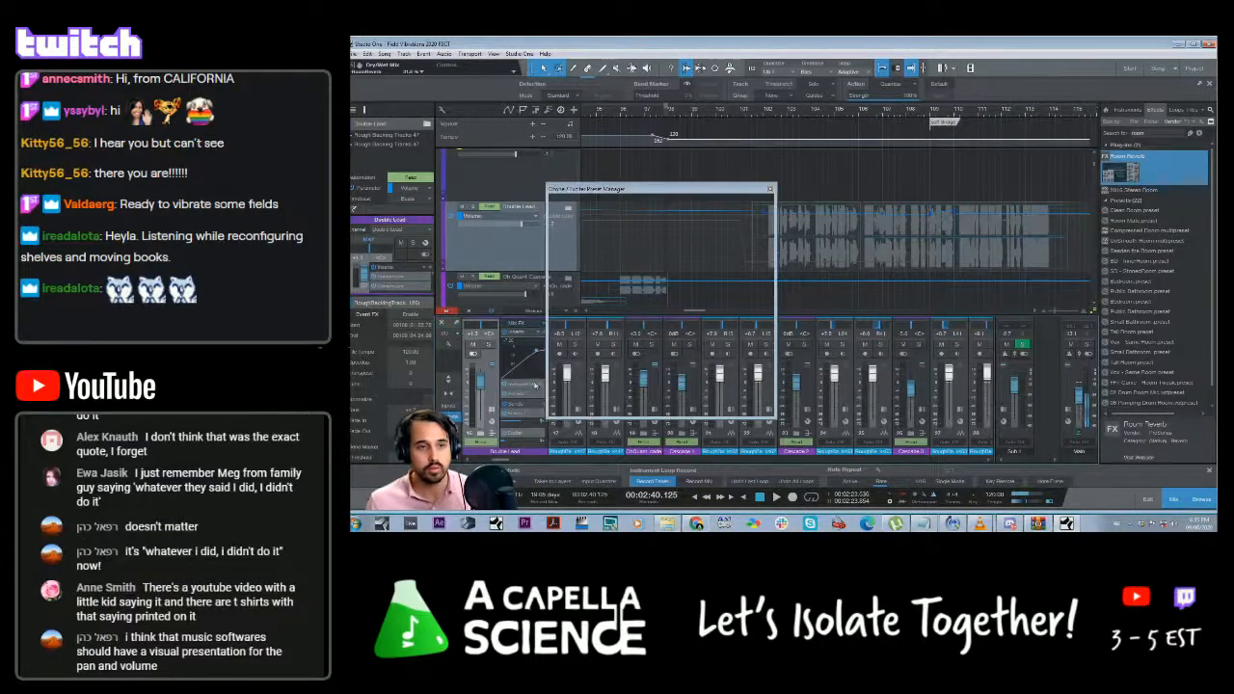
click(770, 190)
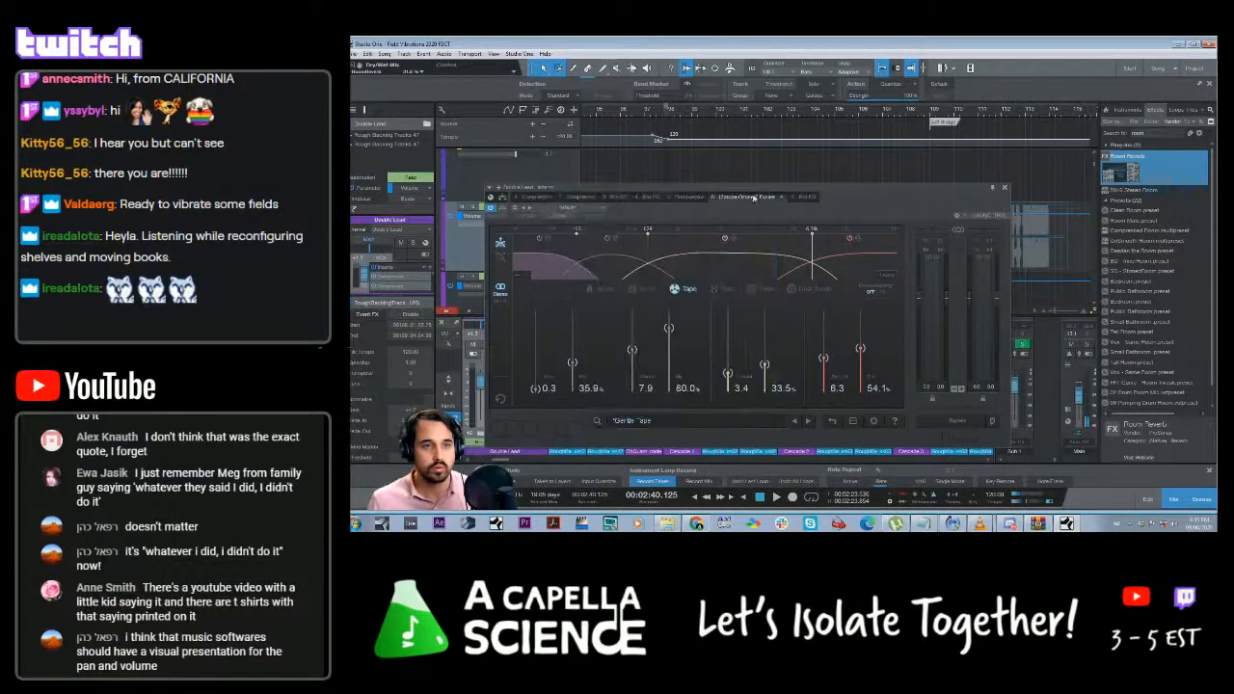
drag(849, 216, 894, 345)
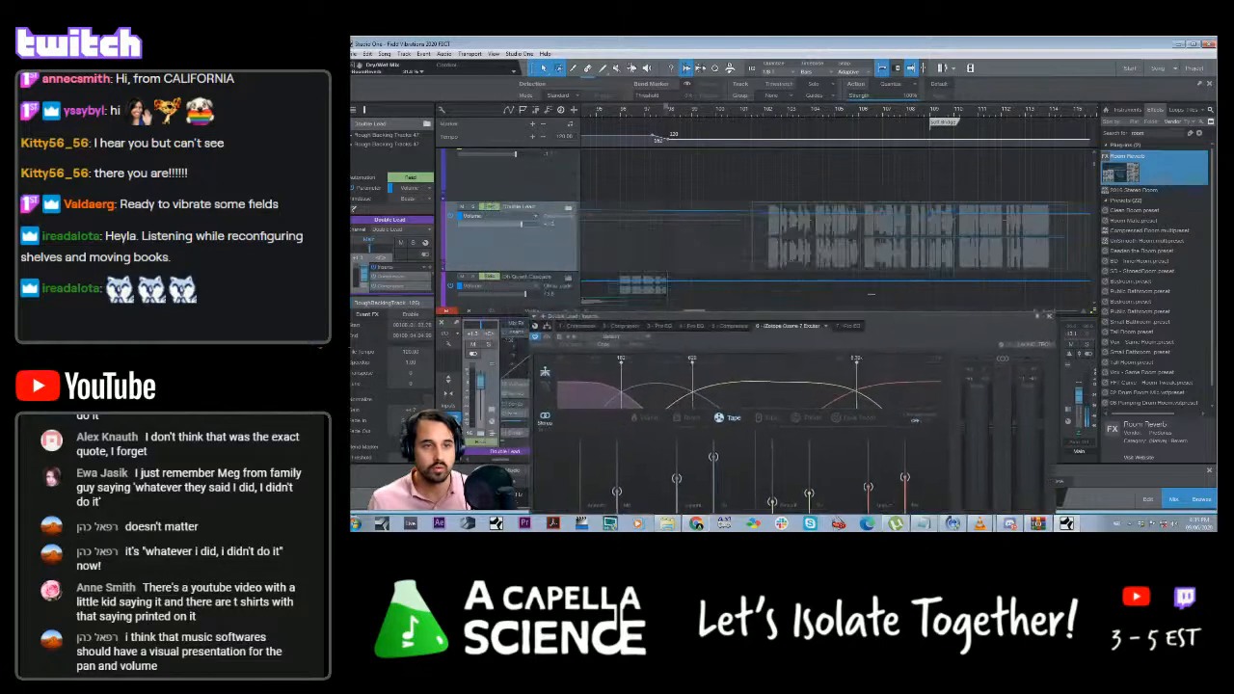
click(773, 108)
key(space)
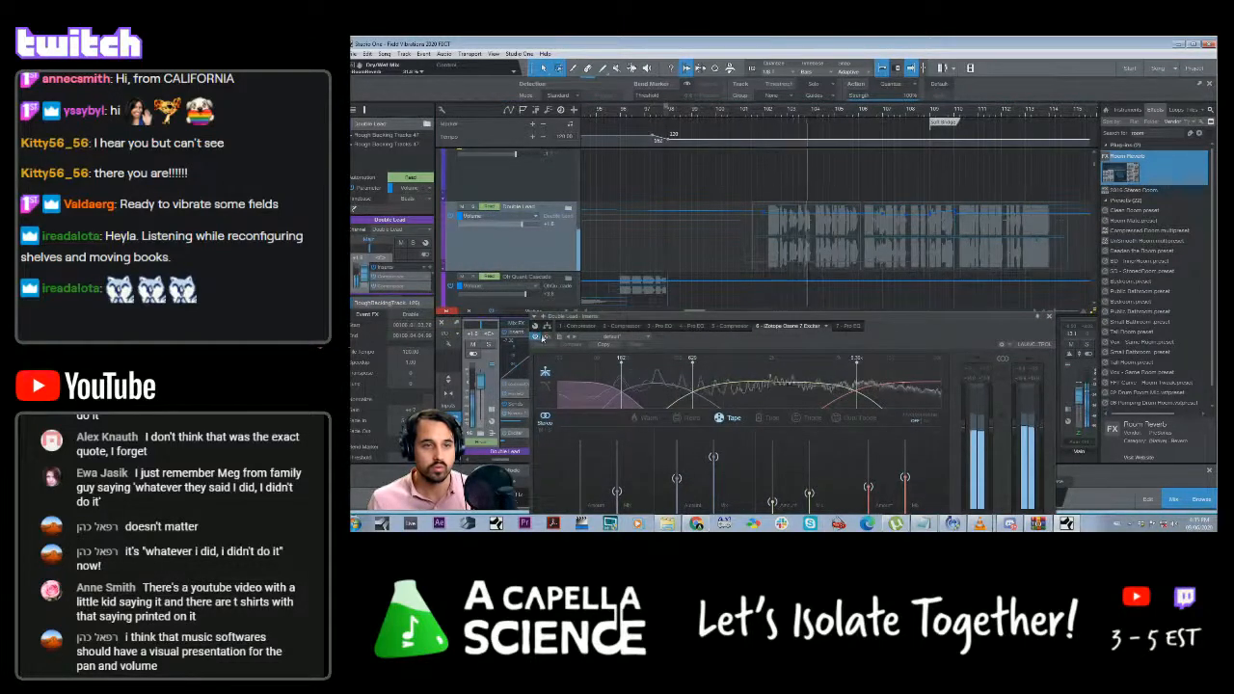
click(1051, 317)
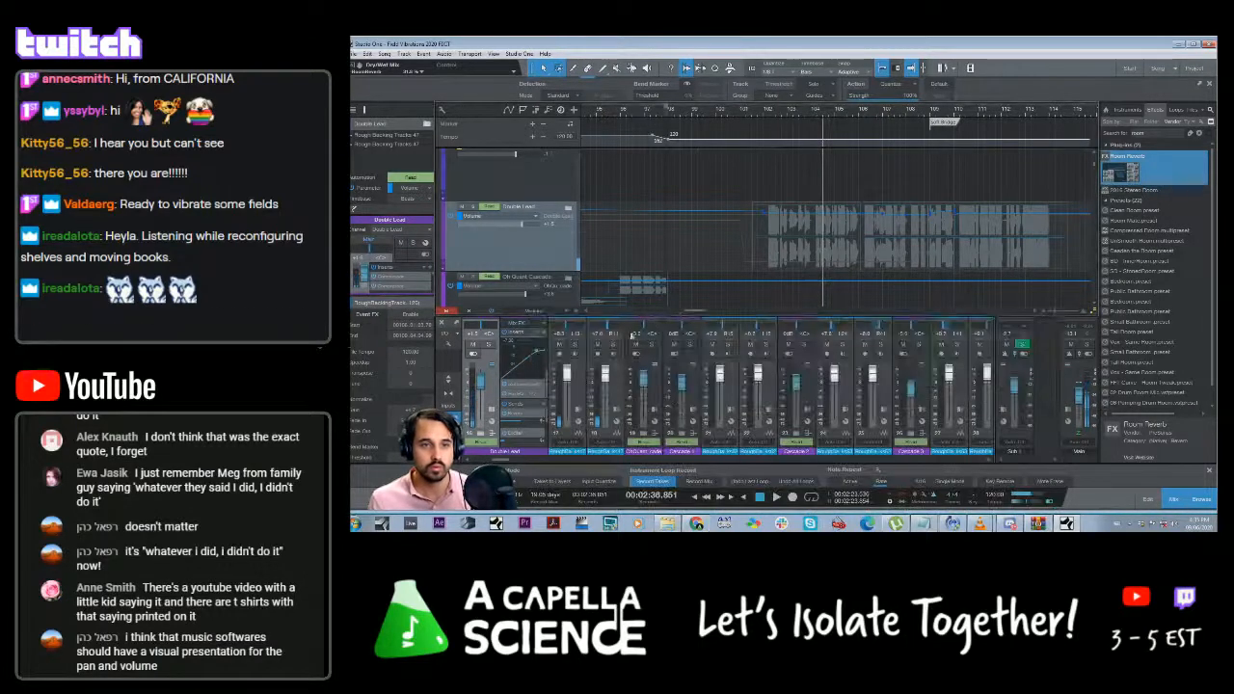
Review the Double Lead insert chain, comparing the Pro EQ curves, the Exciter and the Compressor settings
click(529, 396)
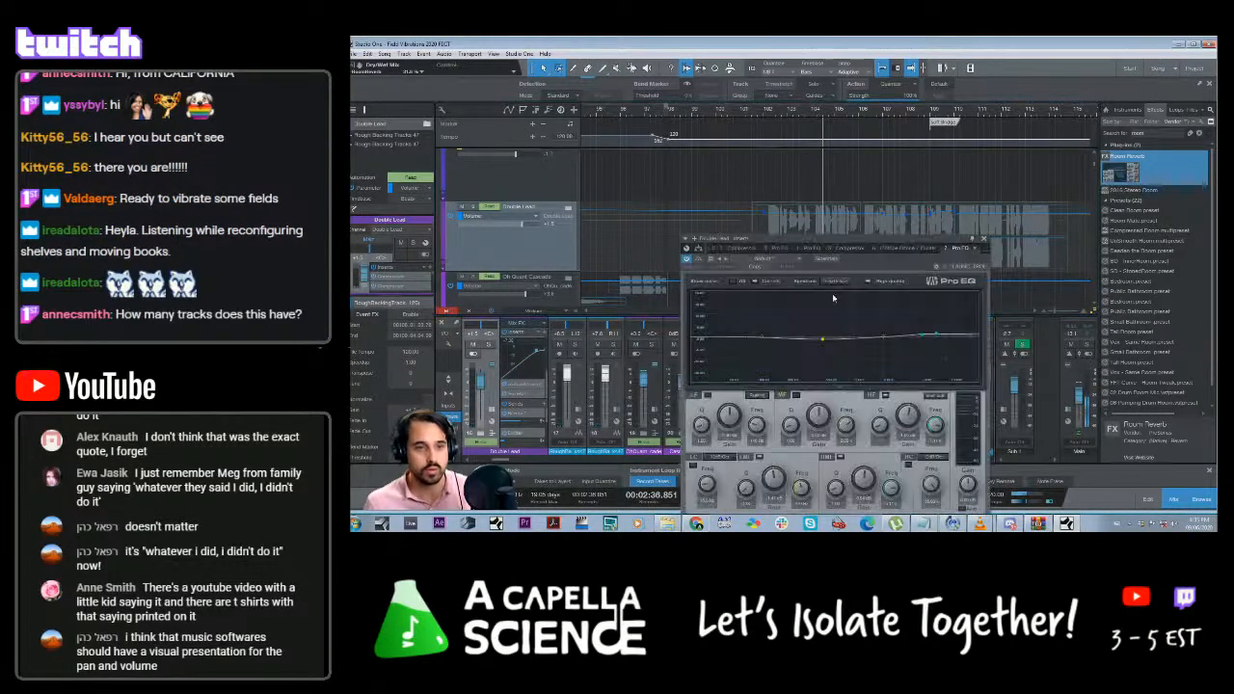
click(900, 252)
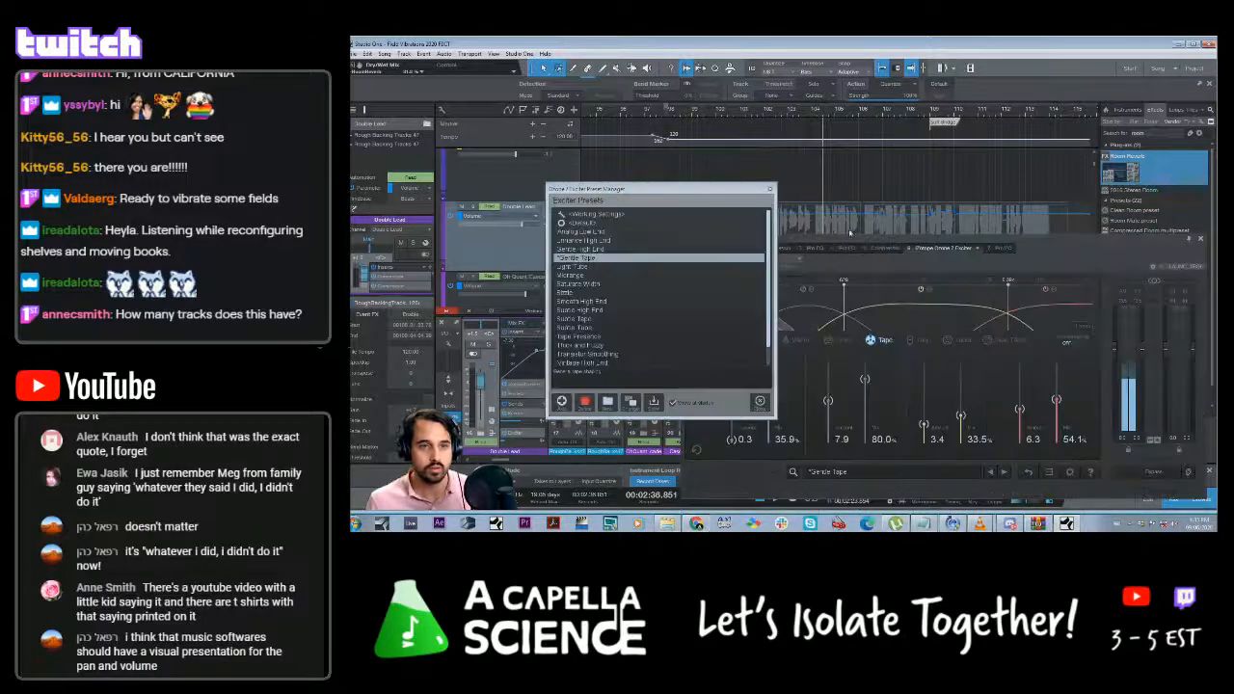
click(769, 190)
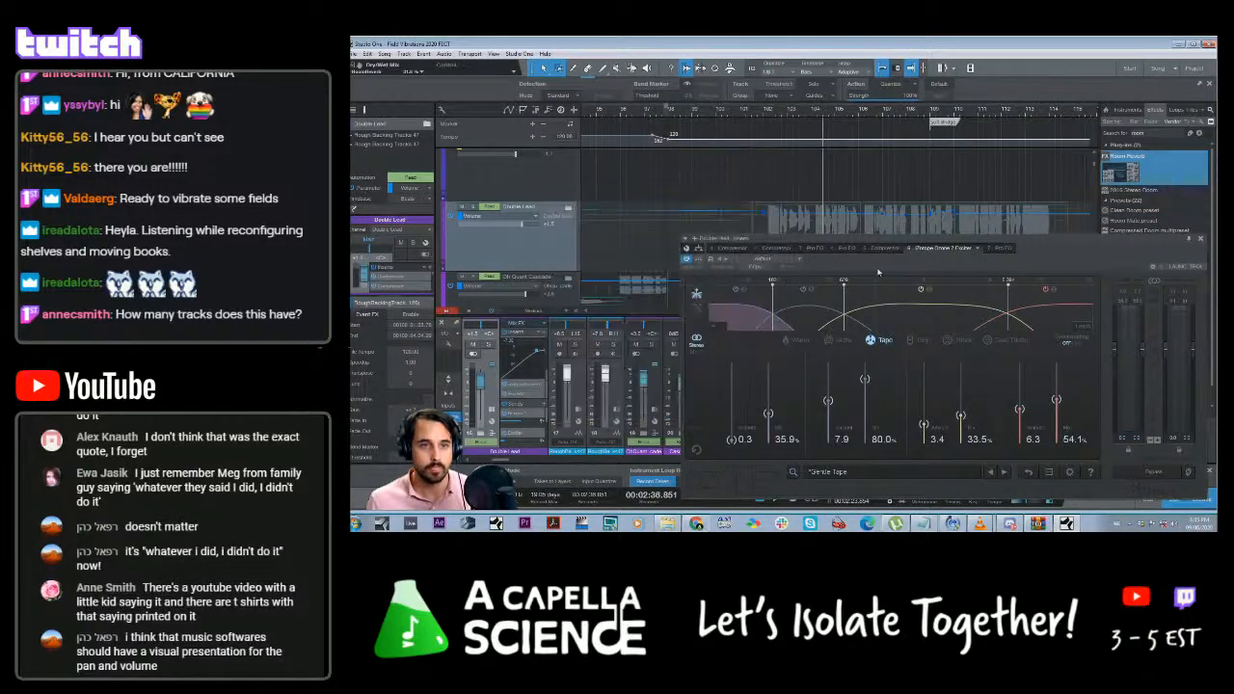
click(880, 249)
click(844, 250)
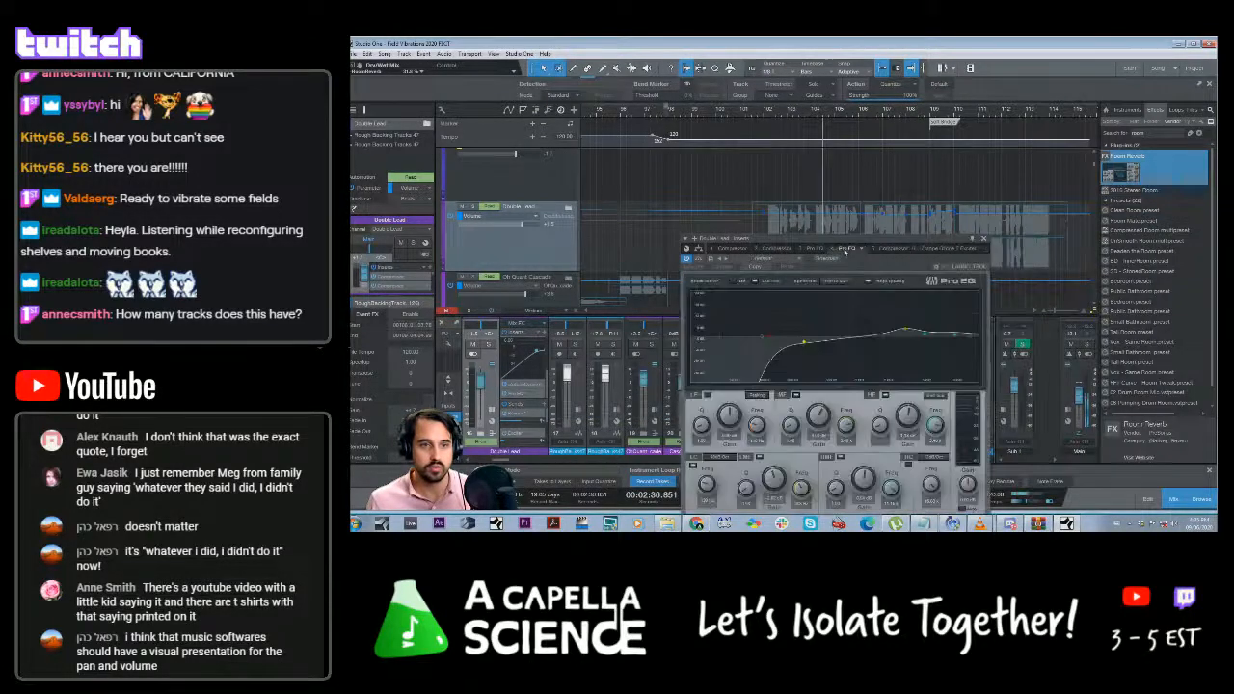
click(817, 250)
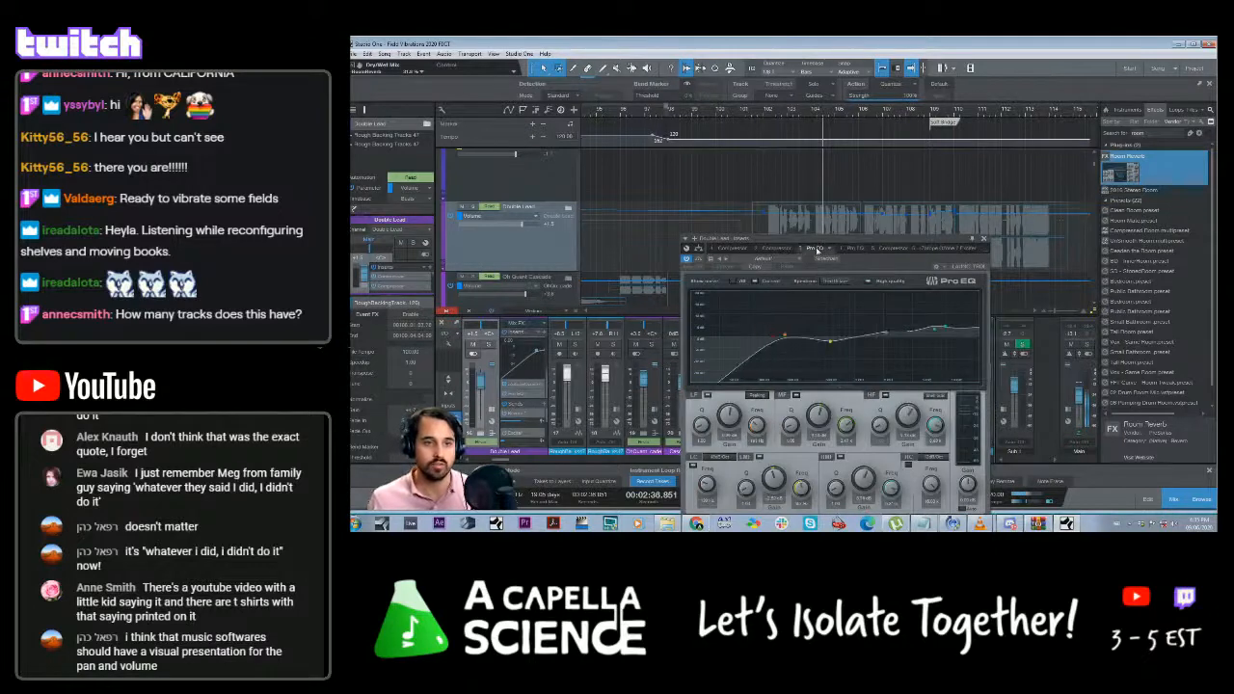
click(853, 250)
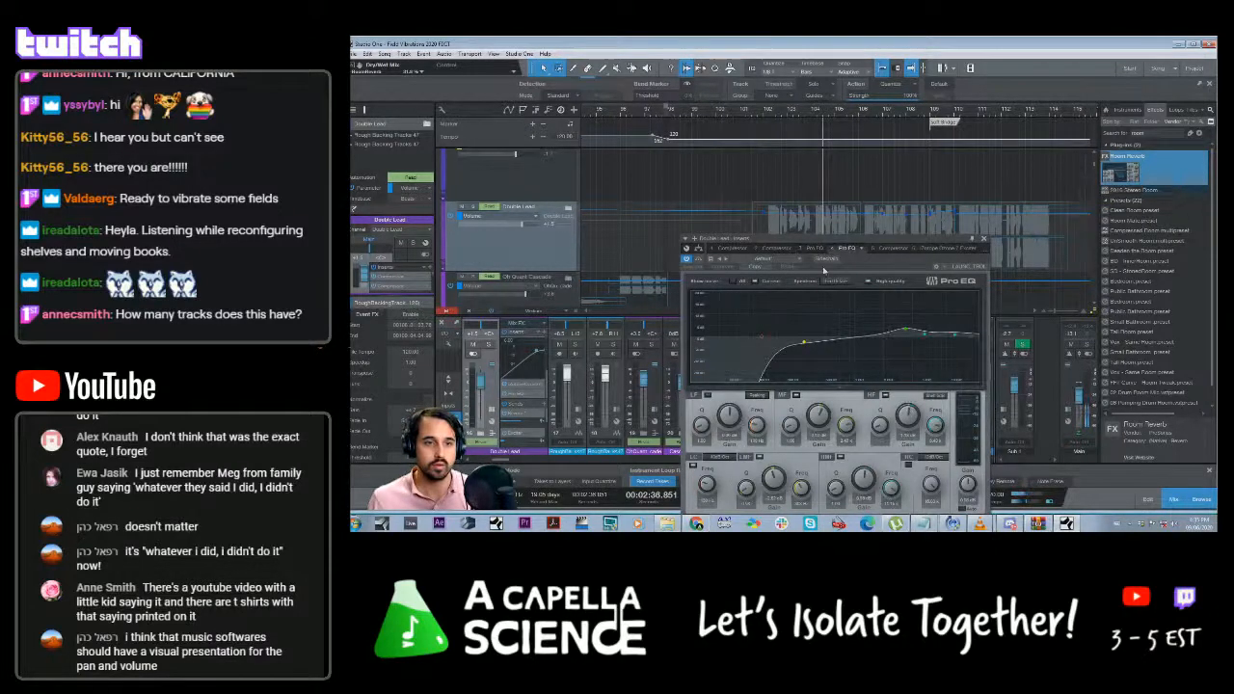
click(777, 249)
click(734, 250)
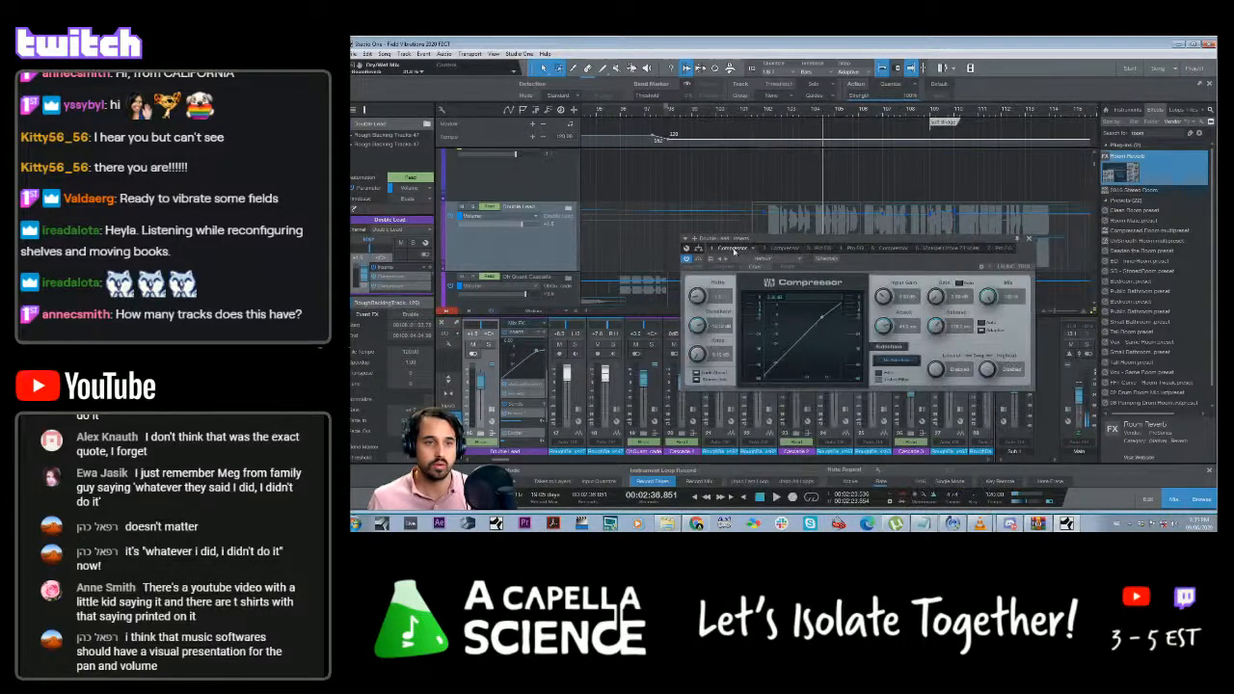
click(815, 248)
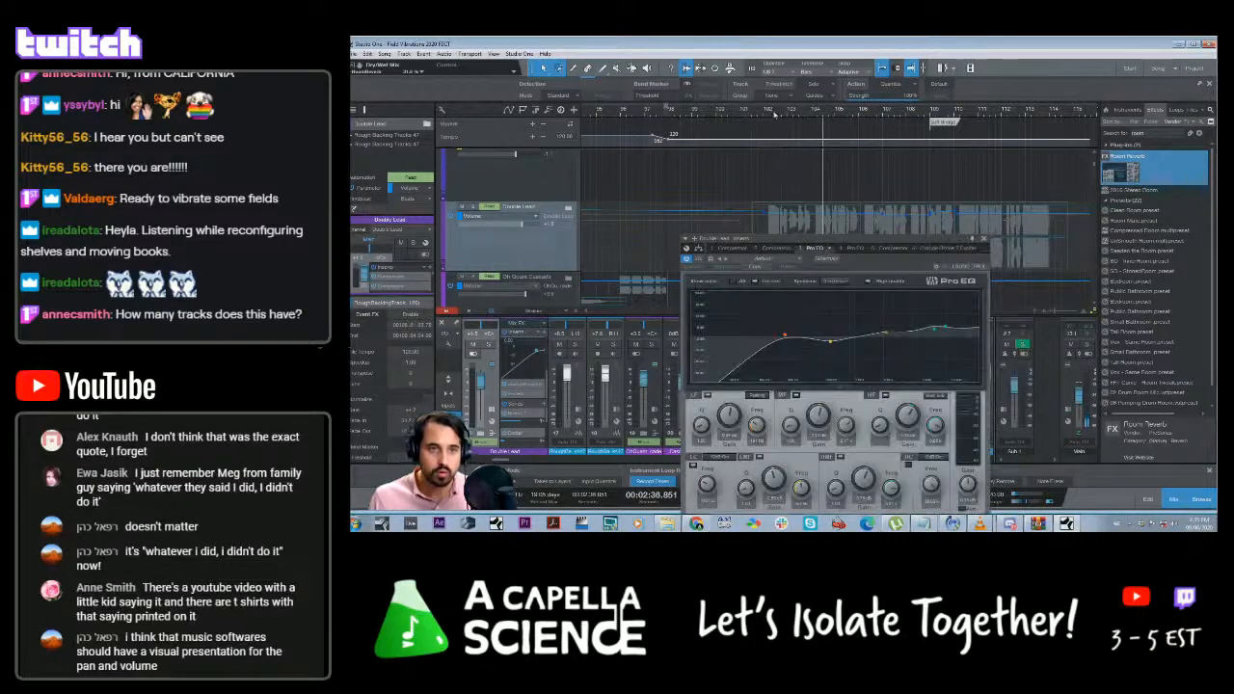
click(847, 250)
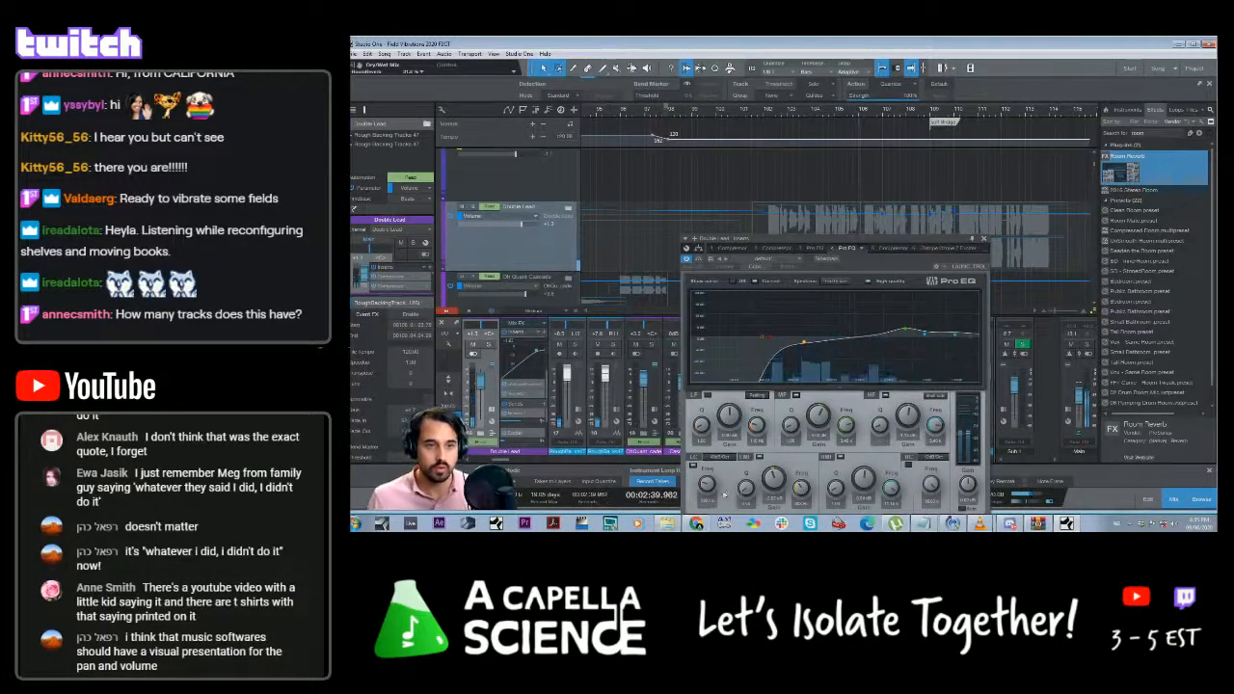
Check the automation options for the second Pro EQ's low-cut frequency and audition Double Lead from about bar 106
right_click(706, 483)
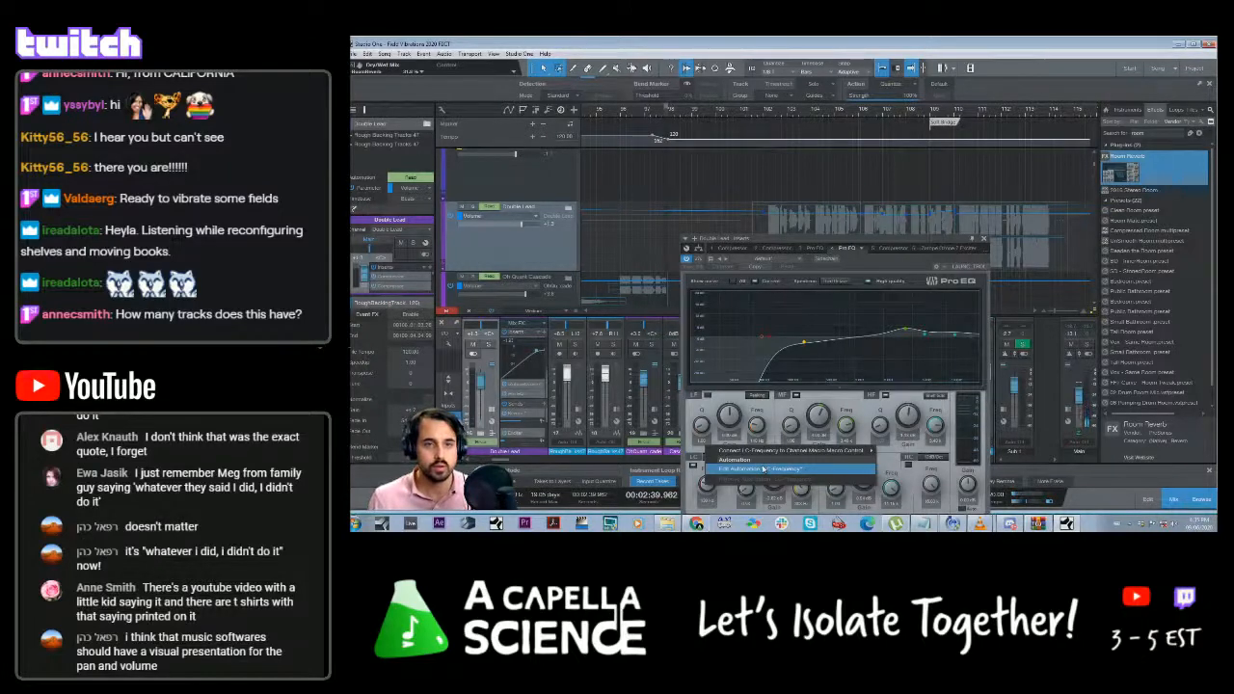
click(856, 117)
key(space)
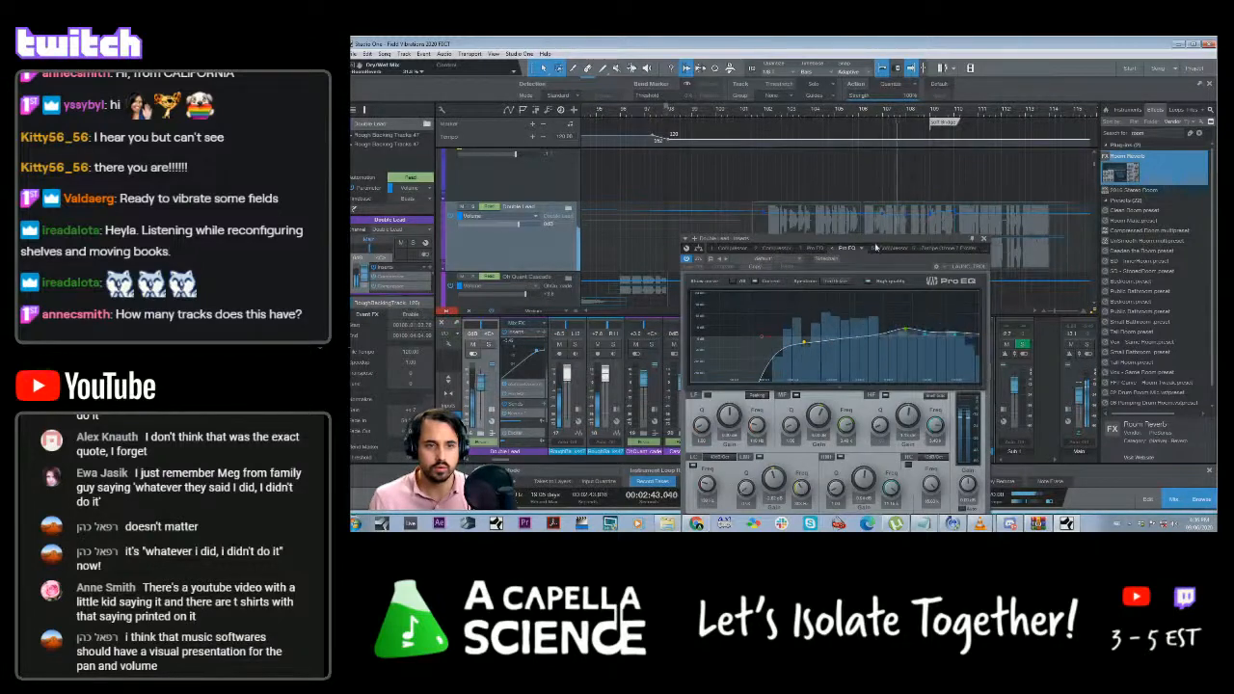
key(space)
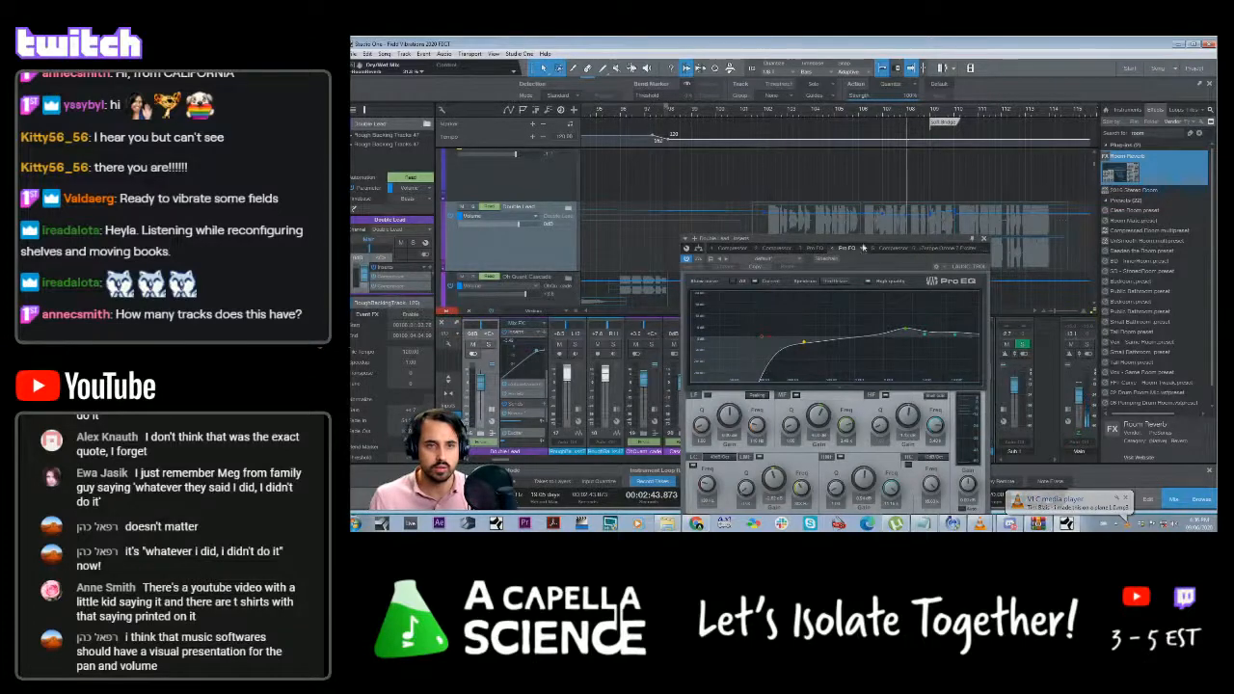
Review the Double Lead insert chain again, comparing the Pro EQ curves and the other effects through to the last Pro EQ
drag(865, 246, 759, 174)
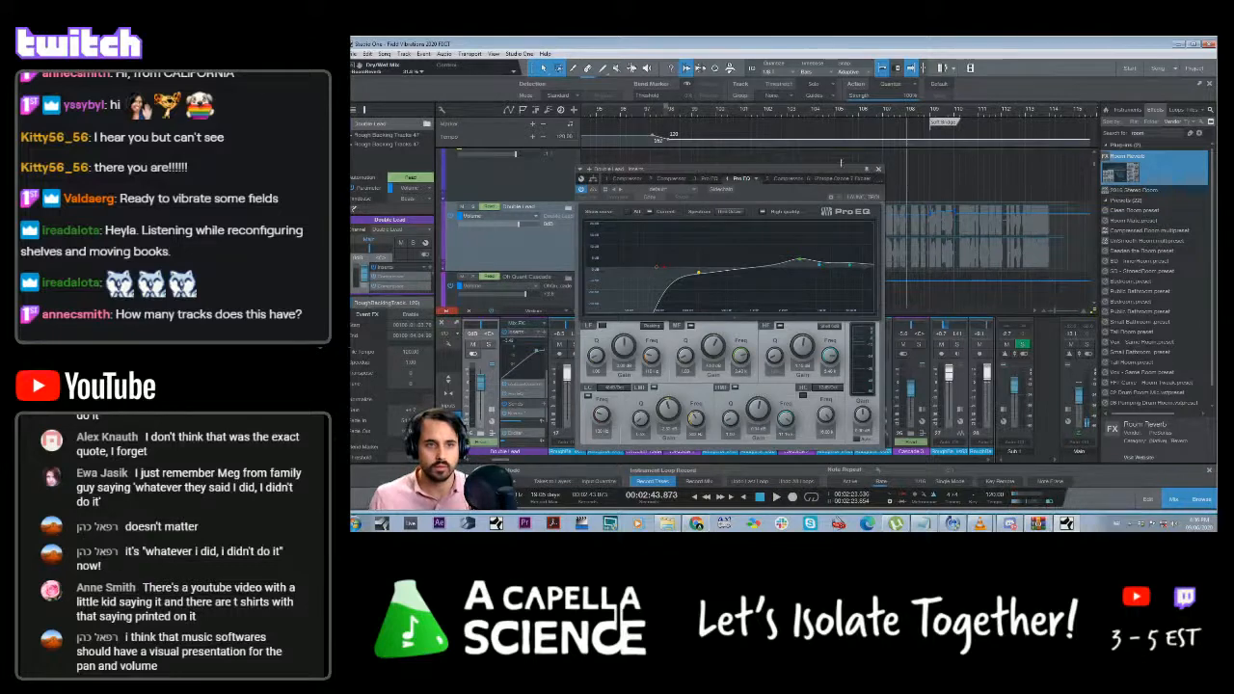
click(668, 181)
click(721, 180)
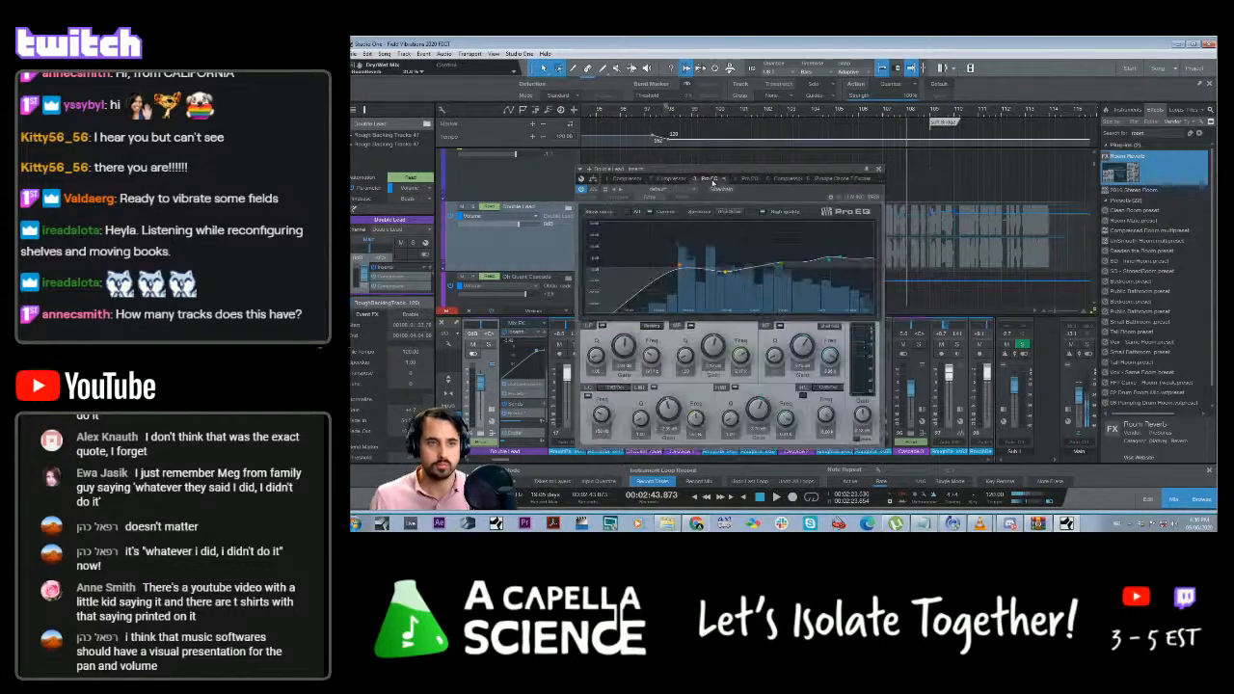
click(786, 182)
click(844, 182)
click(895, 183)
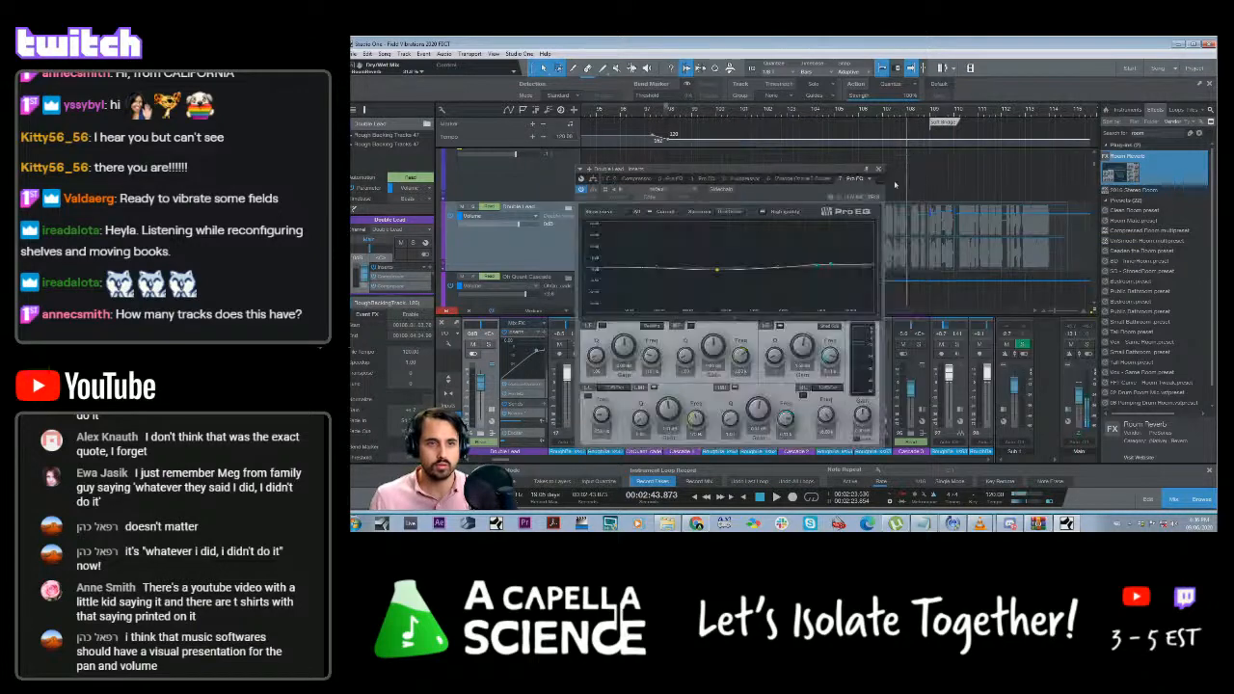
drag(820, 170, 827, 214)
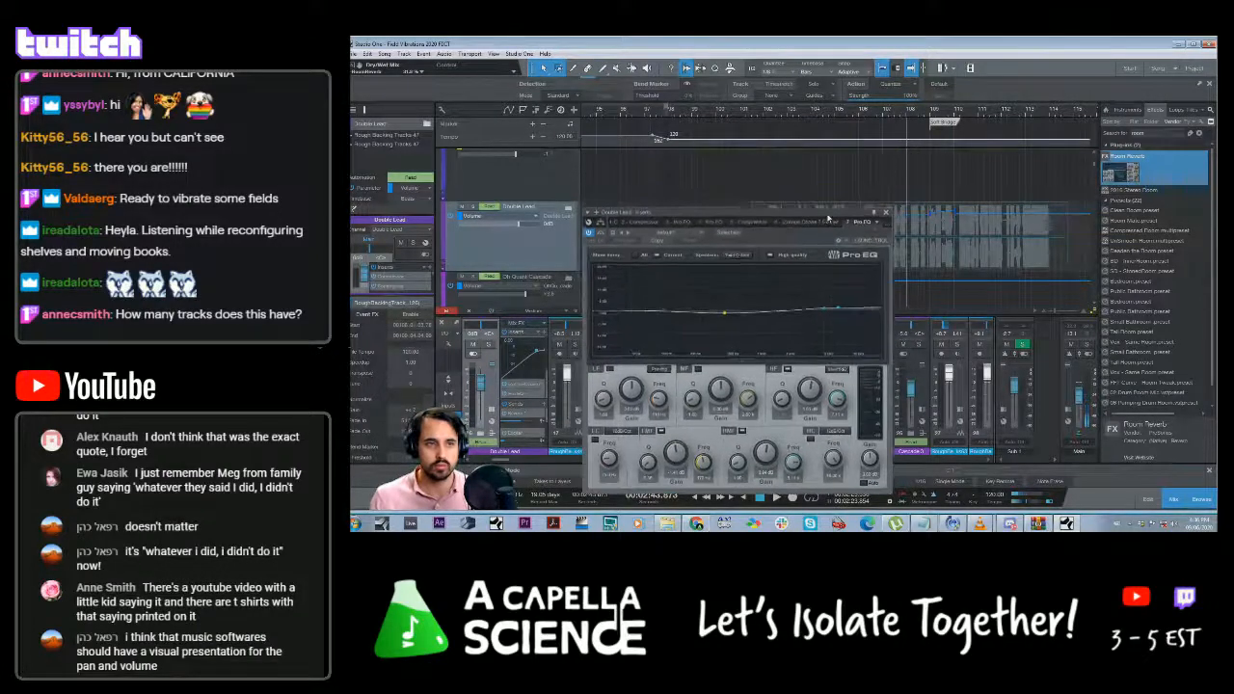
Audition Double Lead while adjusting the high-mid band of the last Pro EQ, finishing with only a slight boost, and close the effect window
key(space)
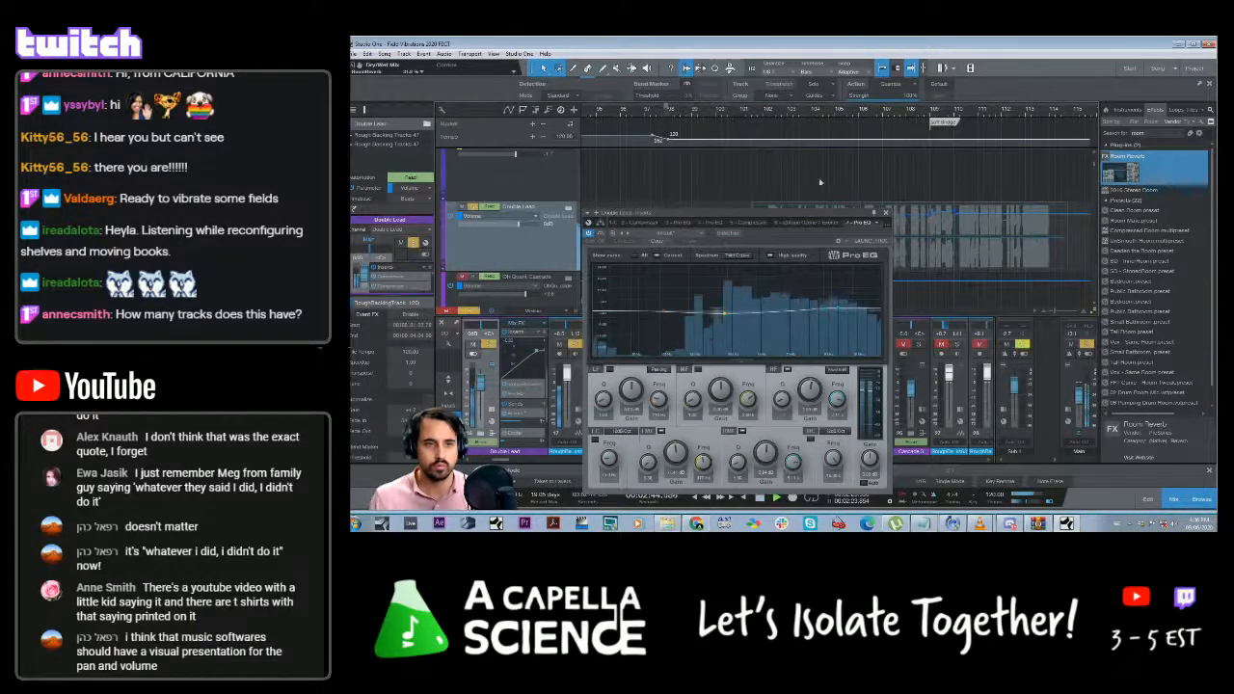
drag(845, 219, 812, 210)
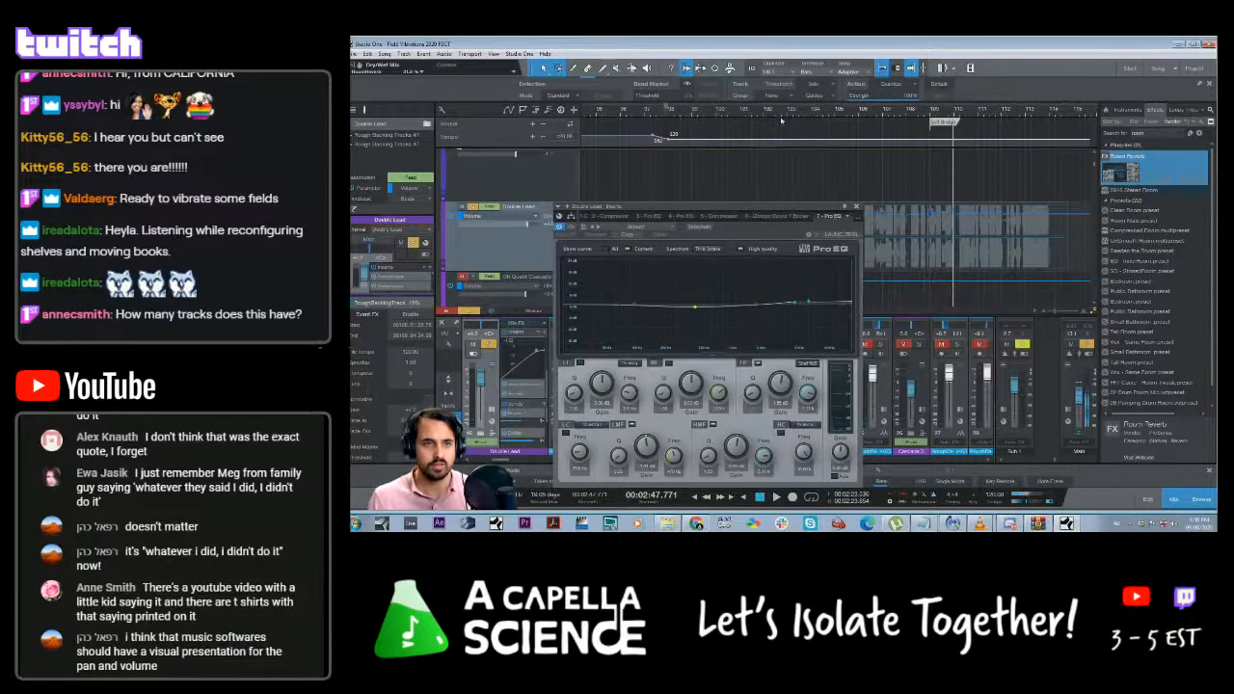
key(space)
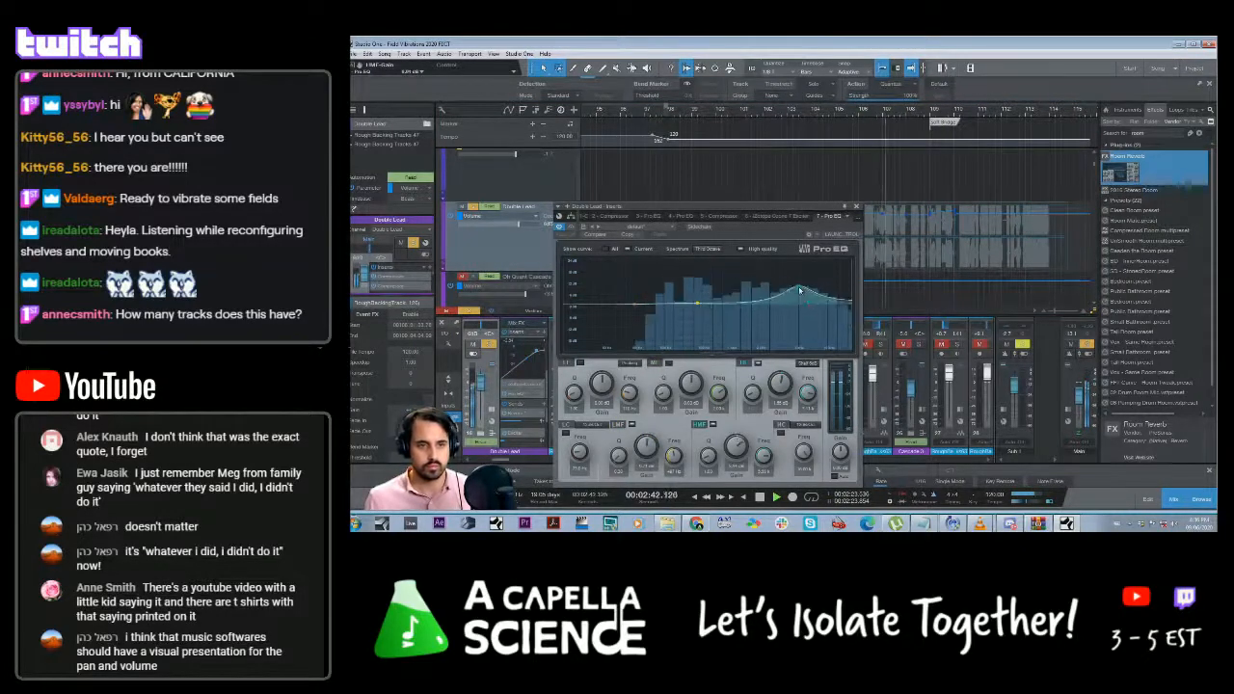
drag(799, 285, 833, 298)
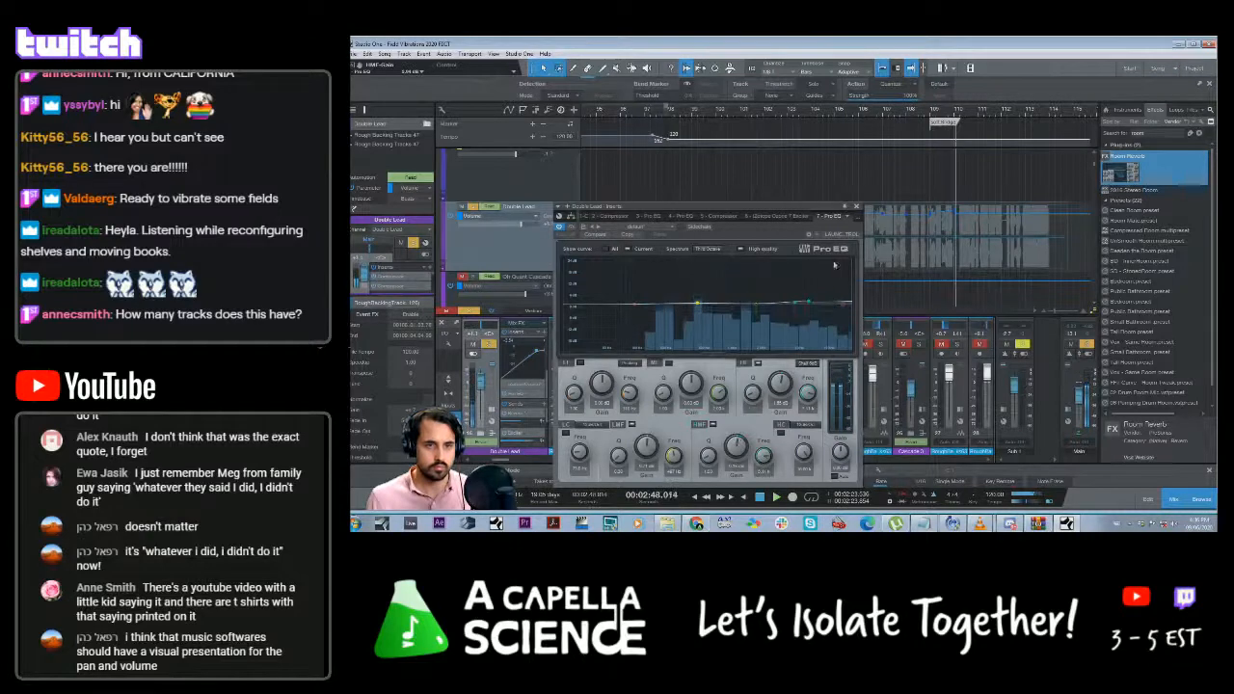
click(857, 206)
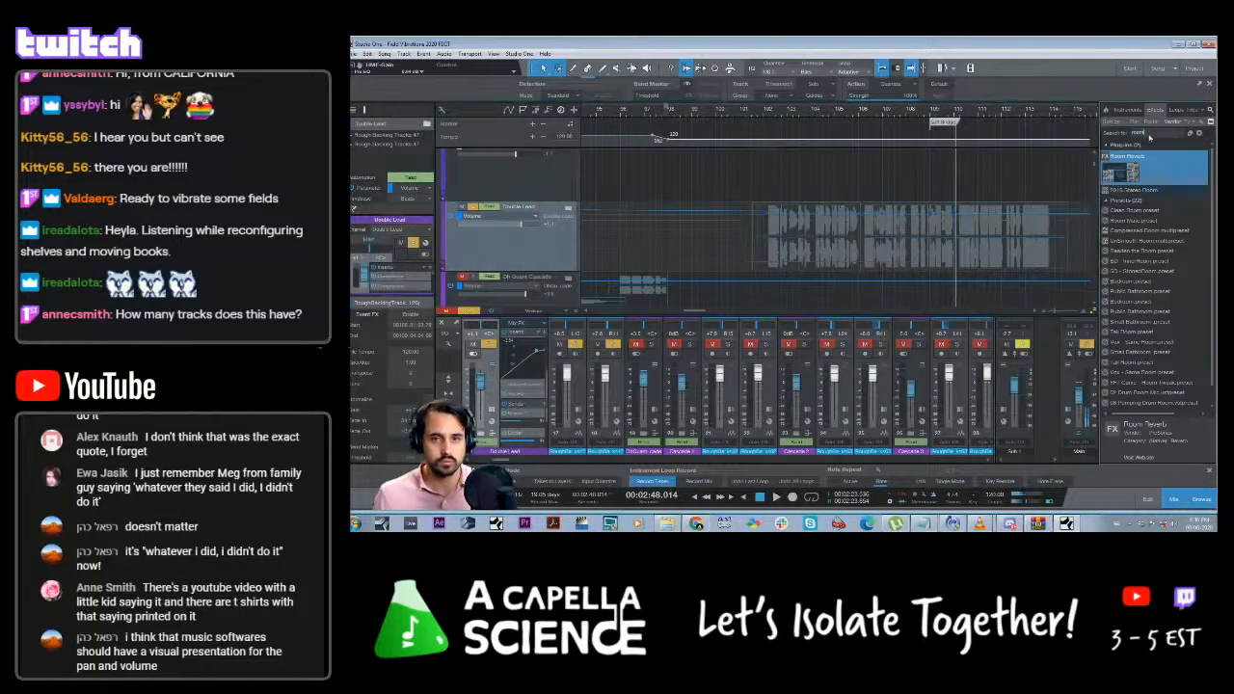
Add another Pro EQ to the end of the Double Lead chain and shape a gentle high-frequency boost during playback
text(pro eq)
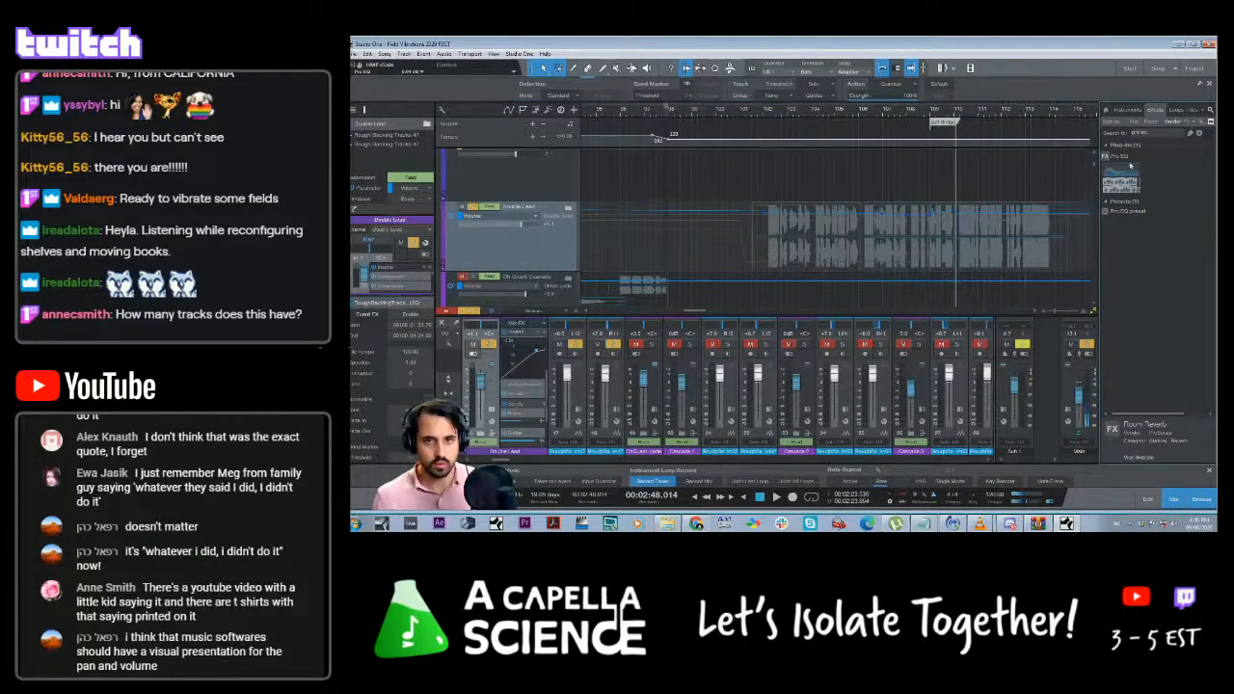
drag(1130, 166, 576, 250)
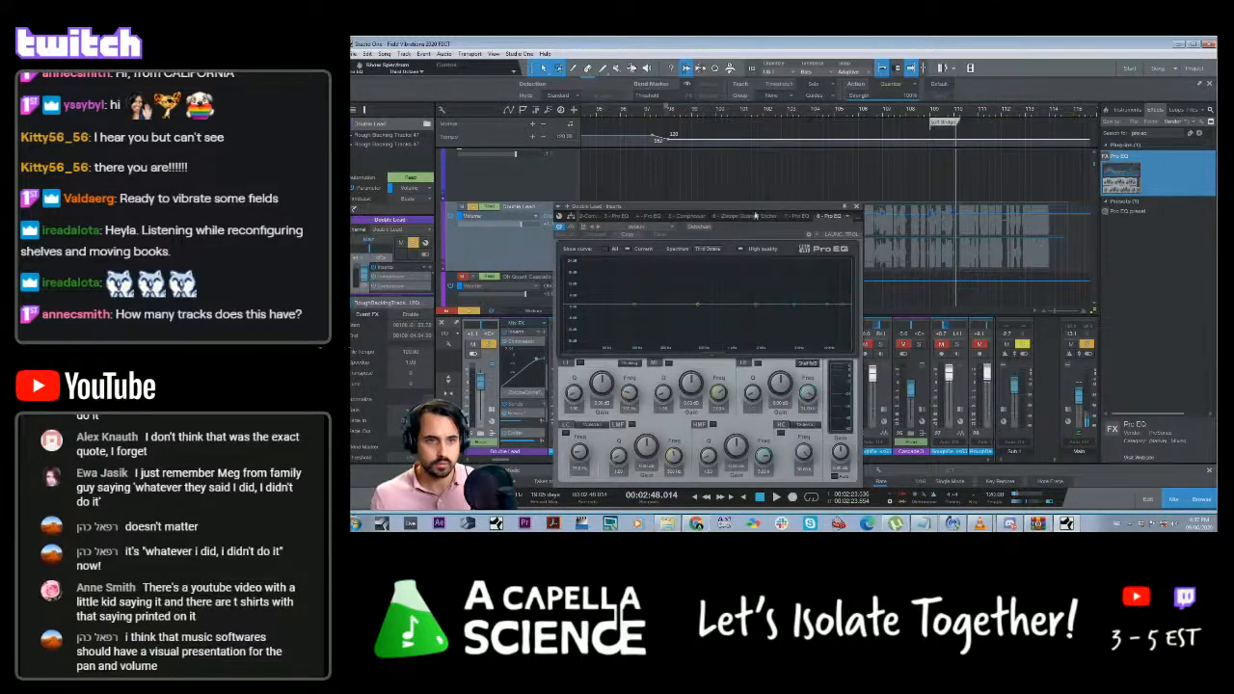
drag(755, 215, 708, 202)
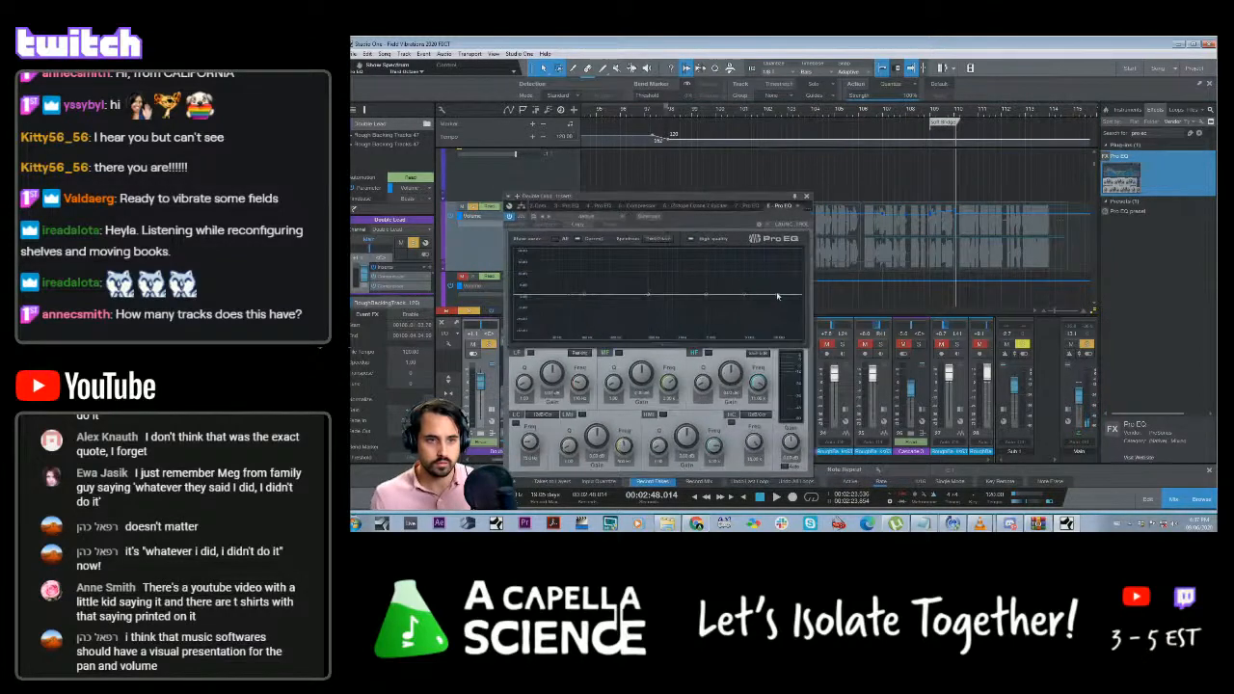
drag(777, 298, 766, 282)
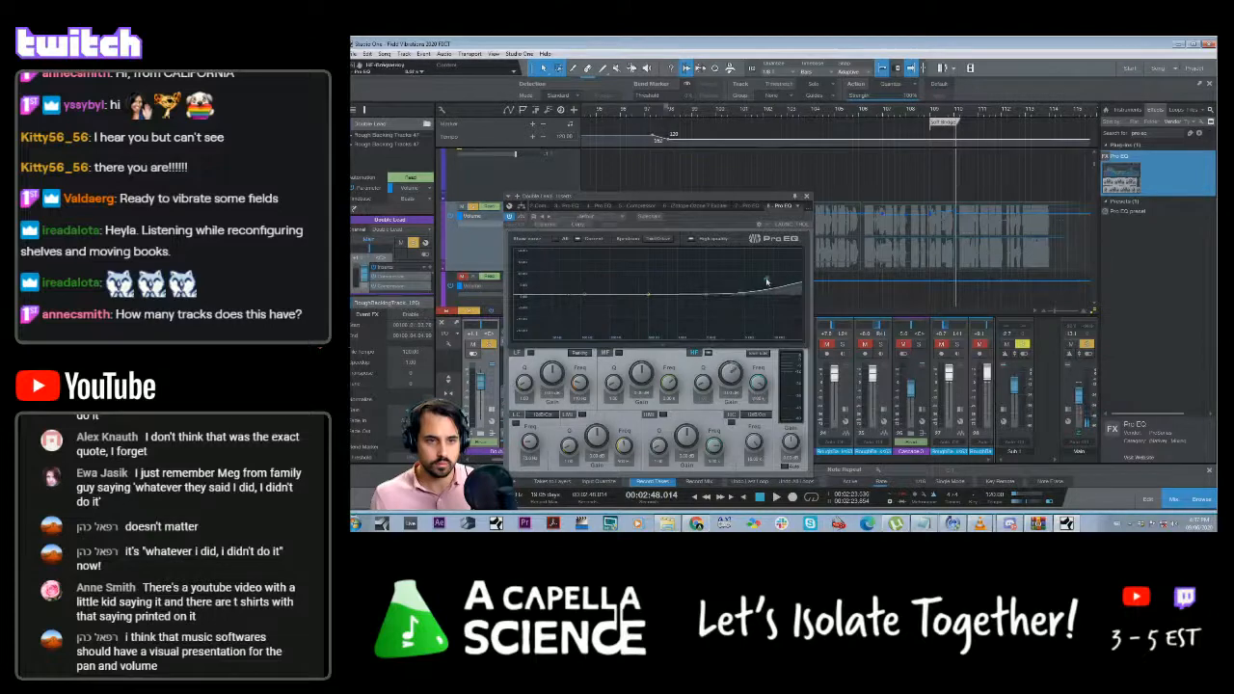
key(space)
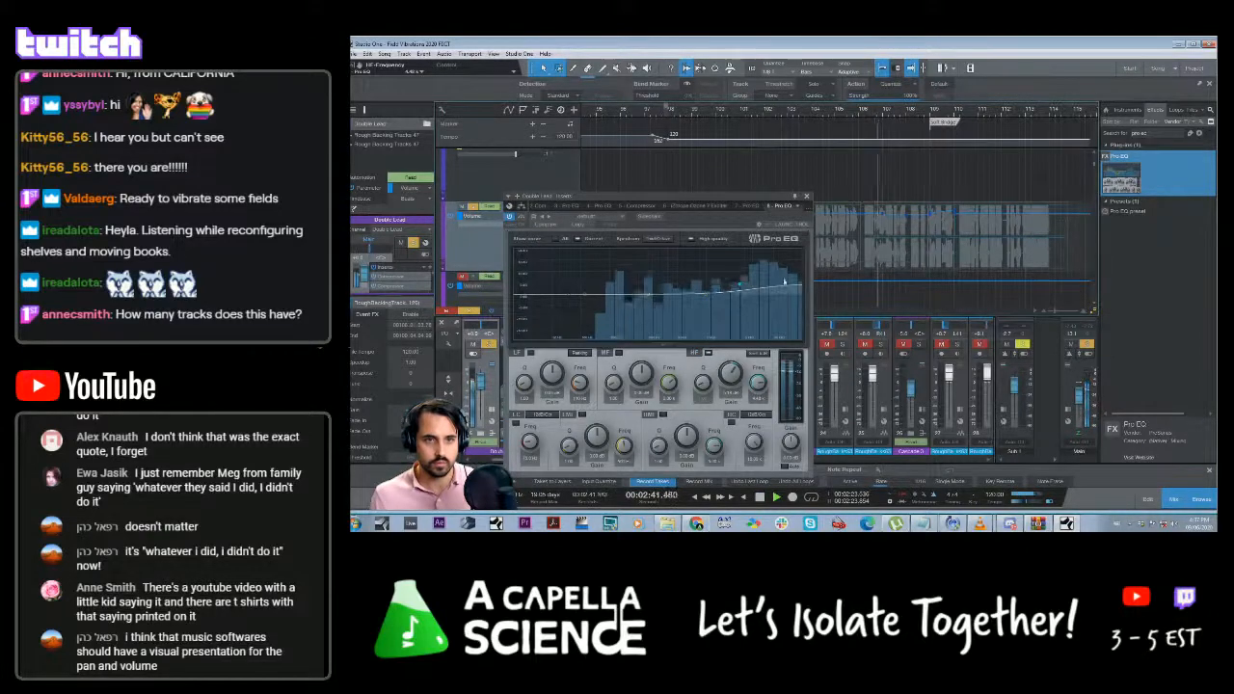
drag(784, 282, 731, 286)
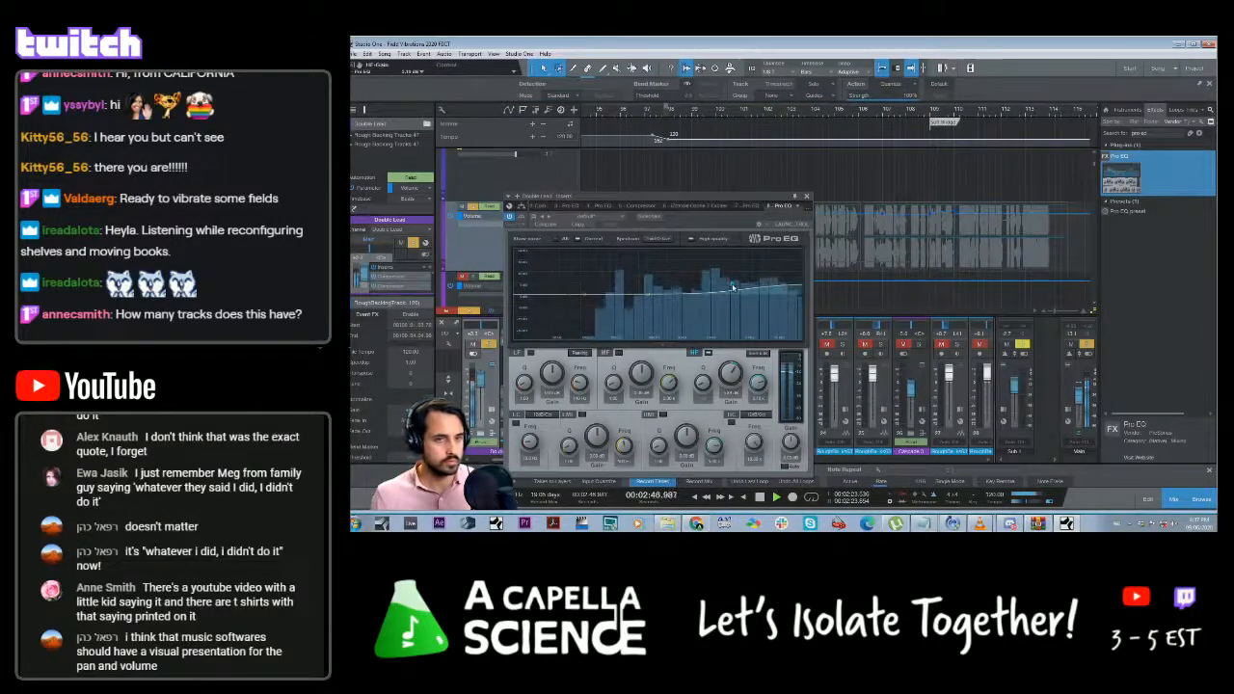
Compare Double Lead with the new Pro EQ bypassed and active during playback, and close the effect window
click(740, 112)
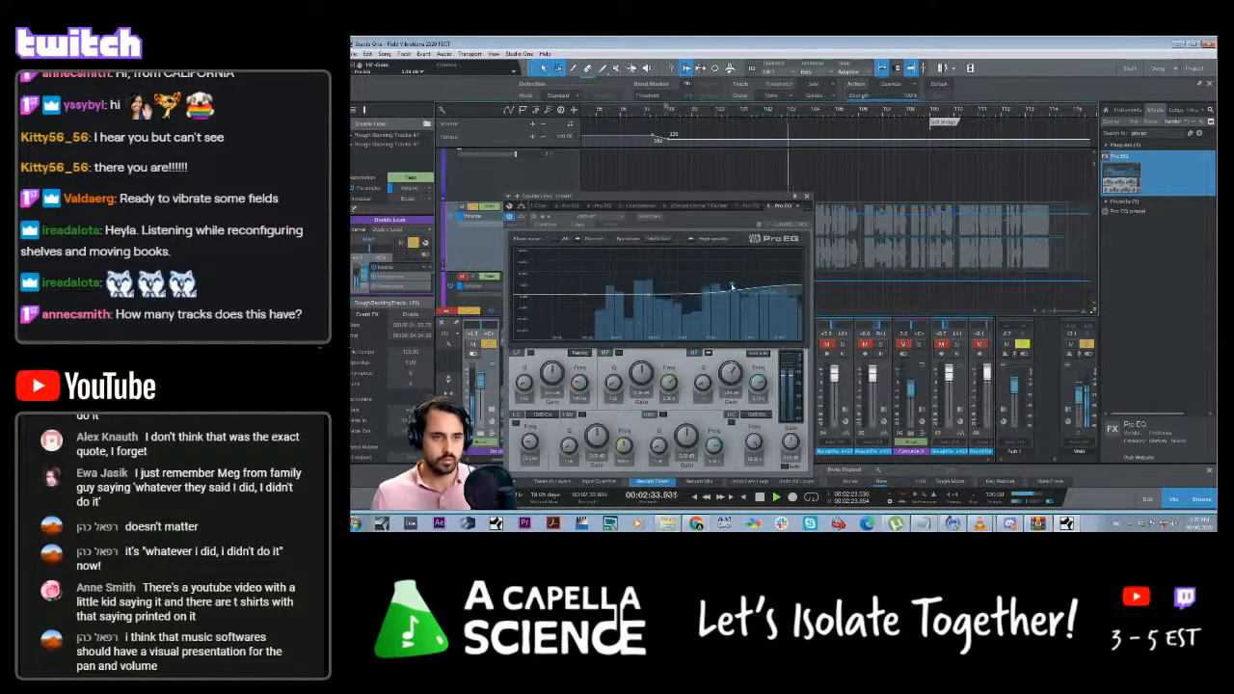
click(509, 215)
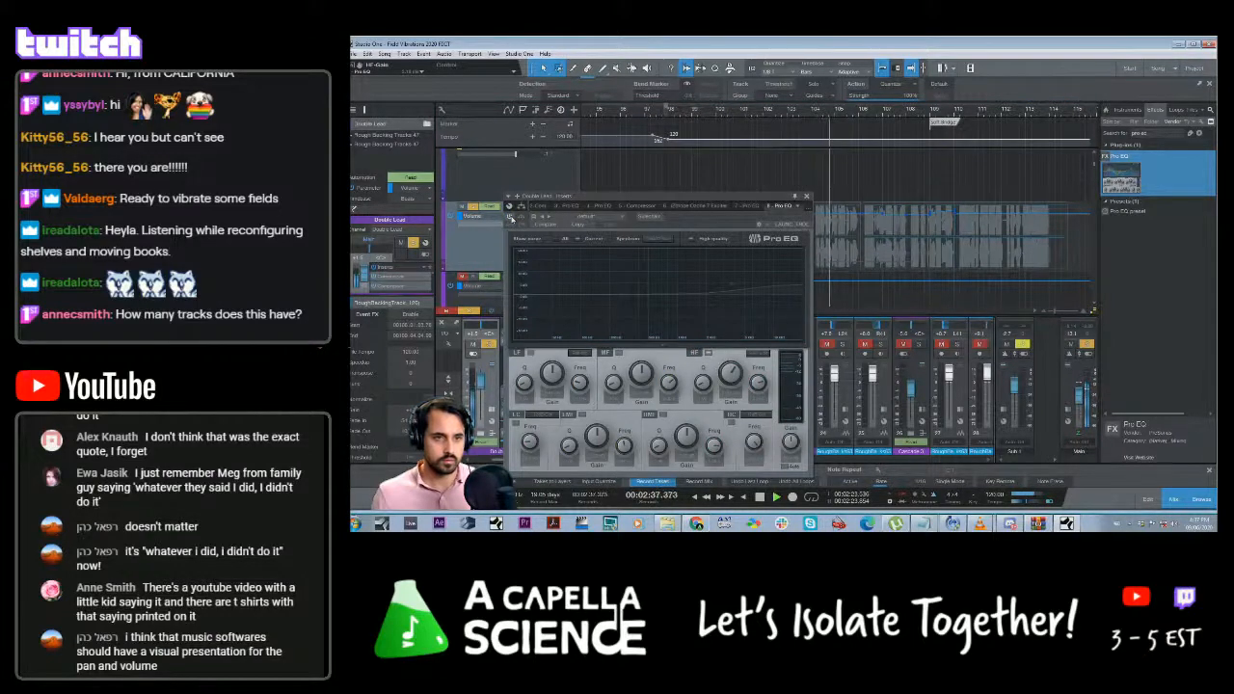
click(509, 216)
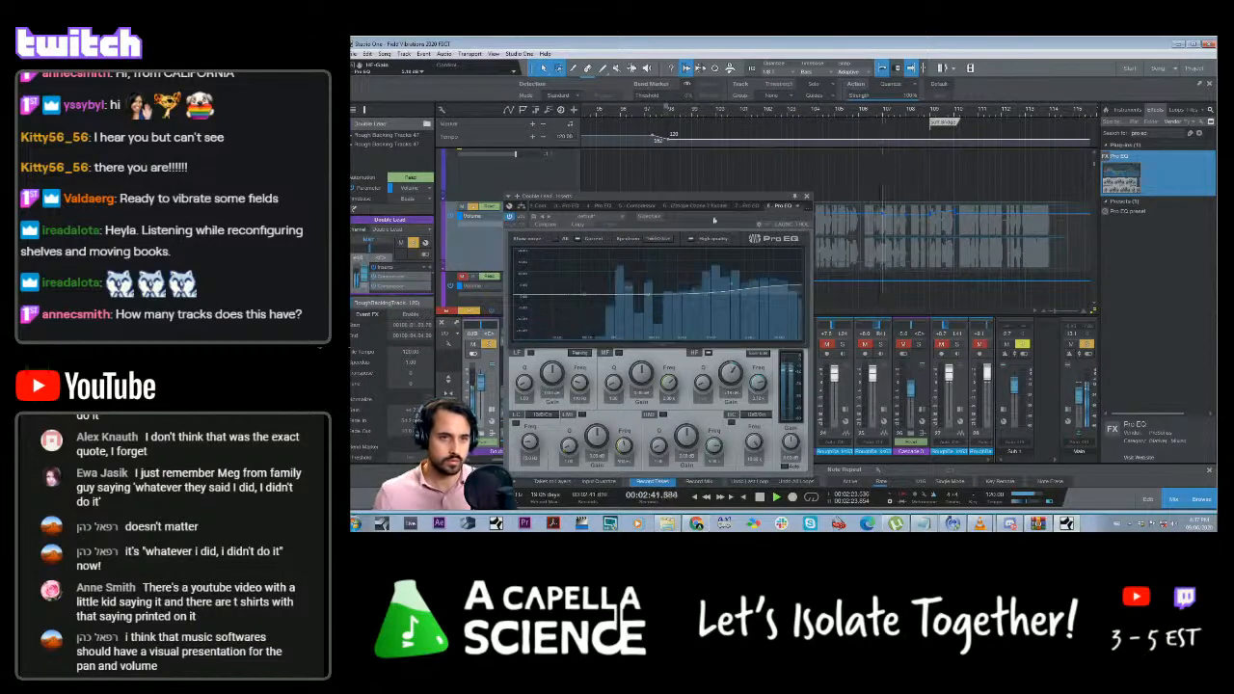
drag(768, 205, 994, 247)
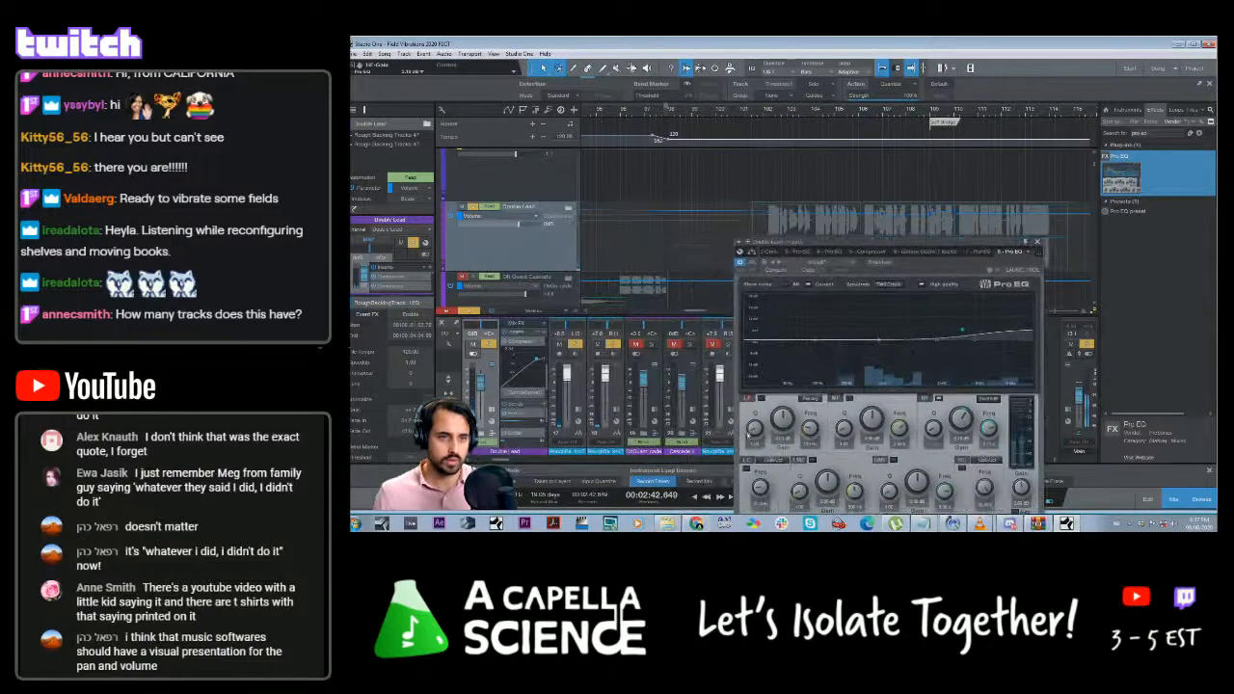
click(1036, 243)
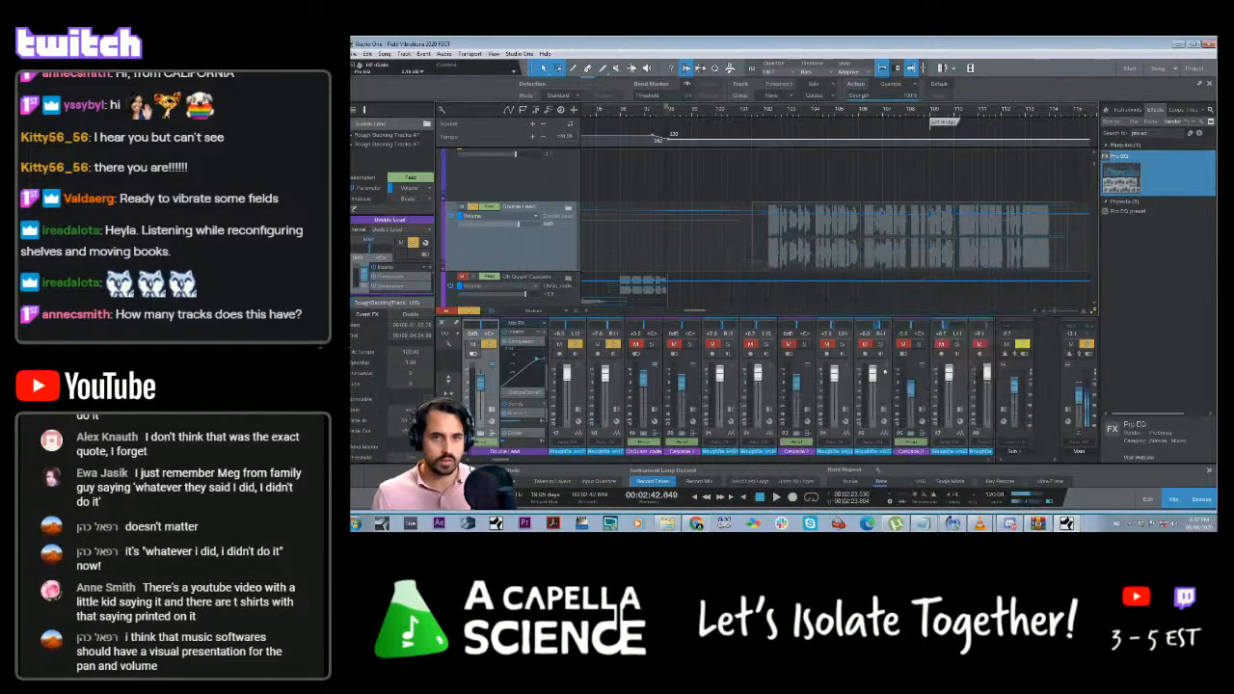
Audition the earlier Double Lead phrase from about bar 90 and return the playback position to about bar 102
drag(691, 314, 680, 312)
click(745, 119)
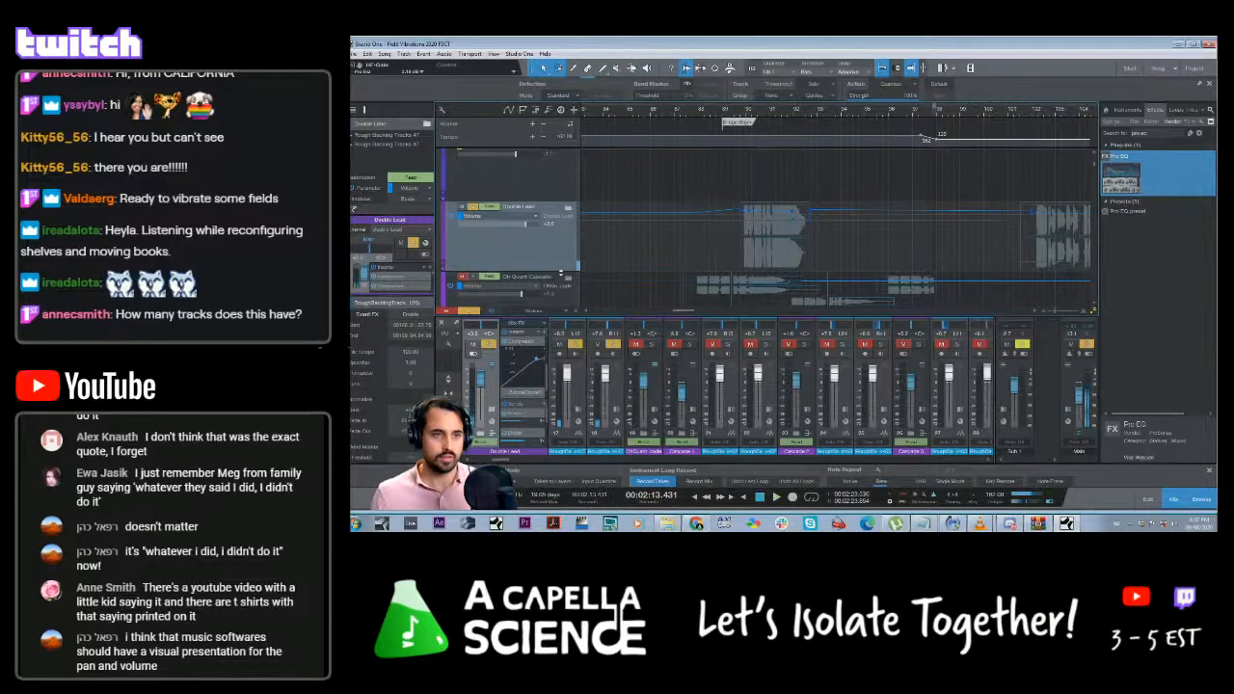
drag(684, 312, 697, 312)
click(720, 120)
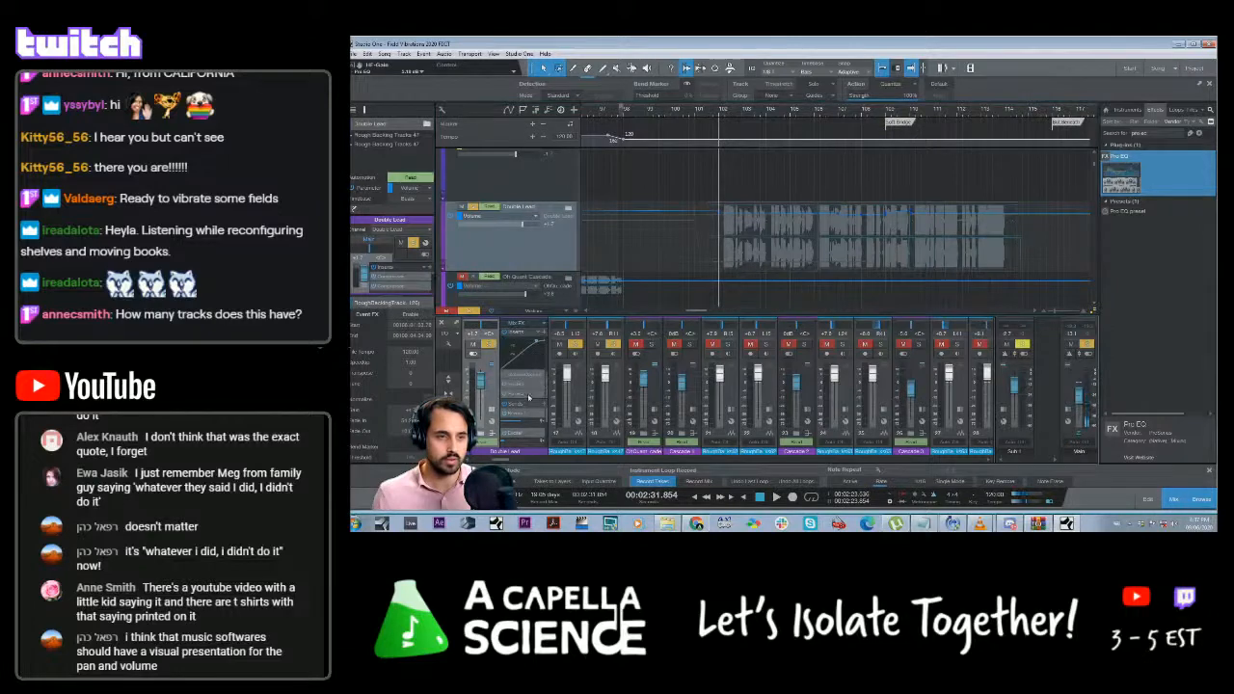
Show the new Pro EQ's Bypass automation on Double Lead and add points keeping the EQ bypassed until about bar 102
click(528, 398)
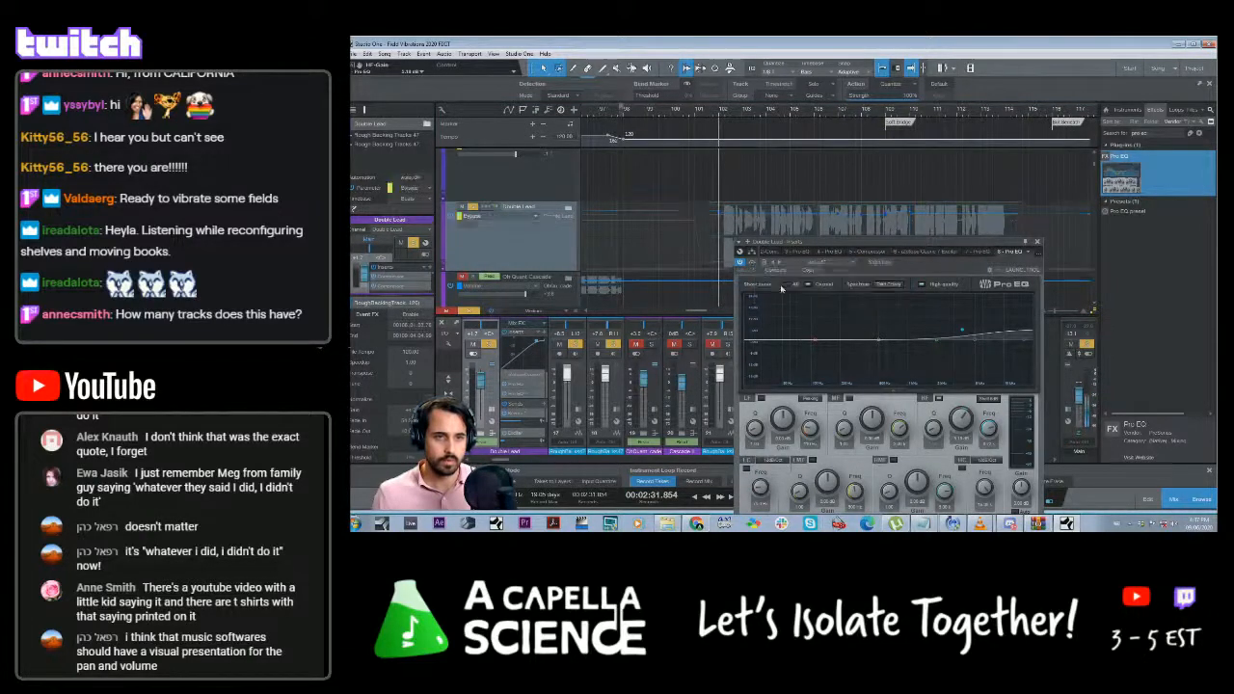
drag(828, 244, 897, 279)
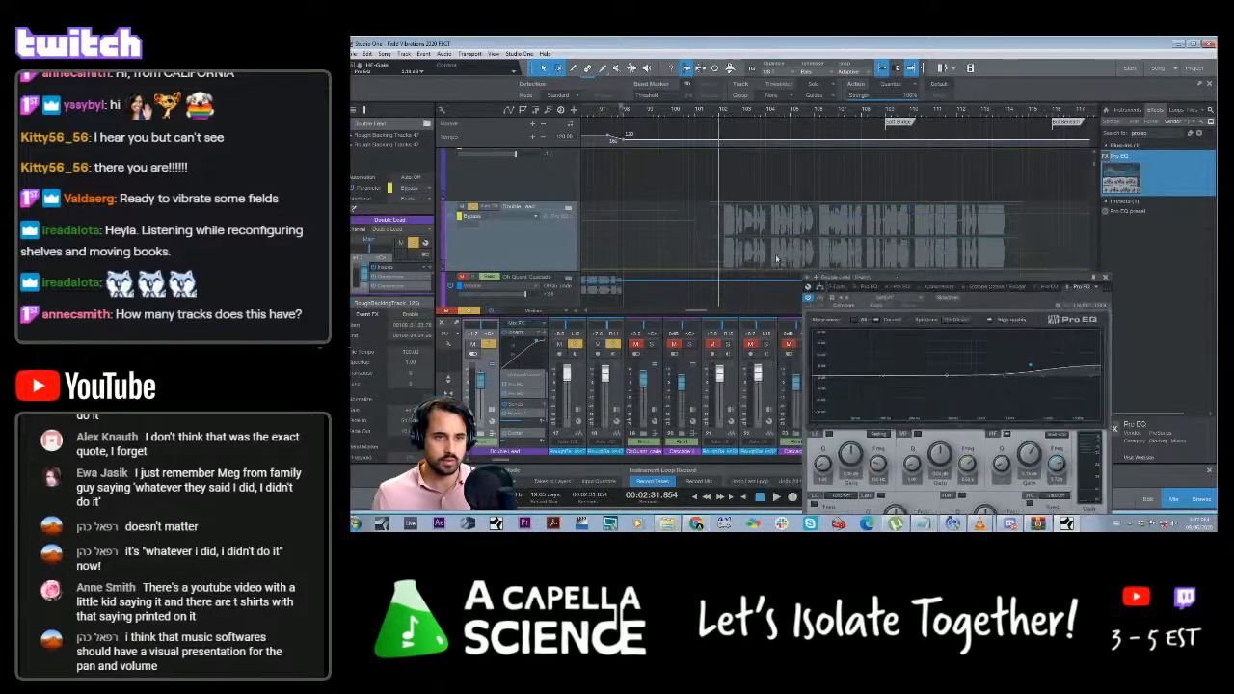
click(718, 272)
drag(709, 243, 714, 204)
Audition the Pro EQ bypass automation, move its switch-off point to about bar 106, and close the effect window
key(space)
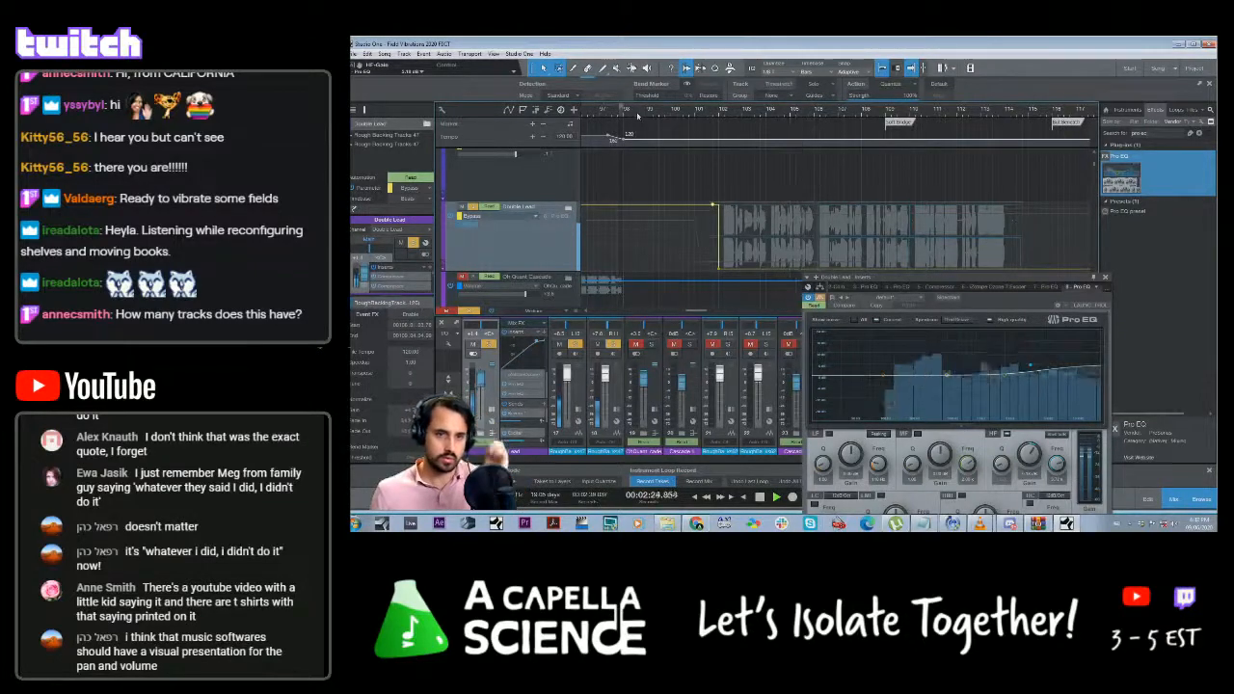
key(space)
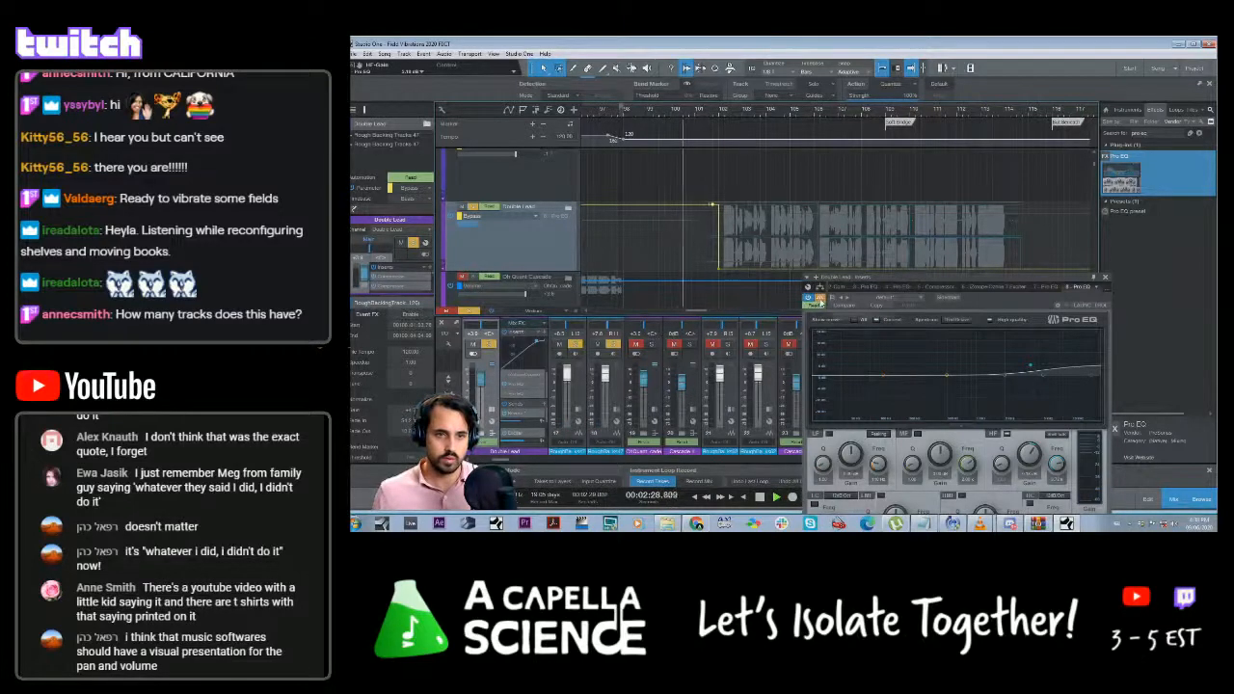
drag(949, 281, 942, 276)
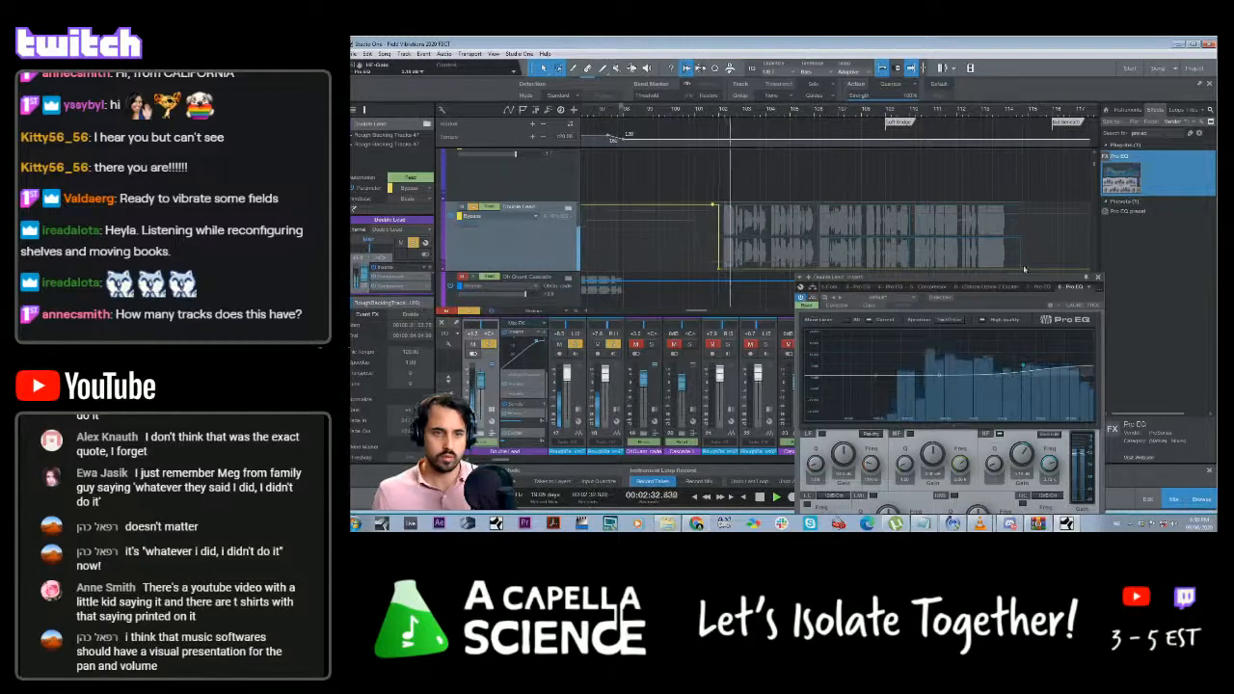
click(1097, 278)
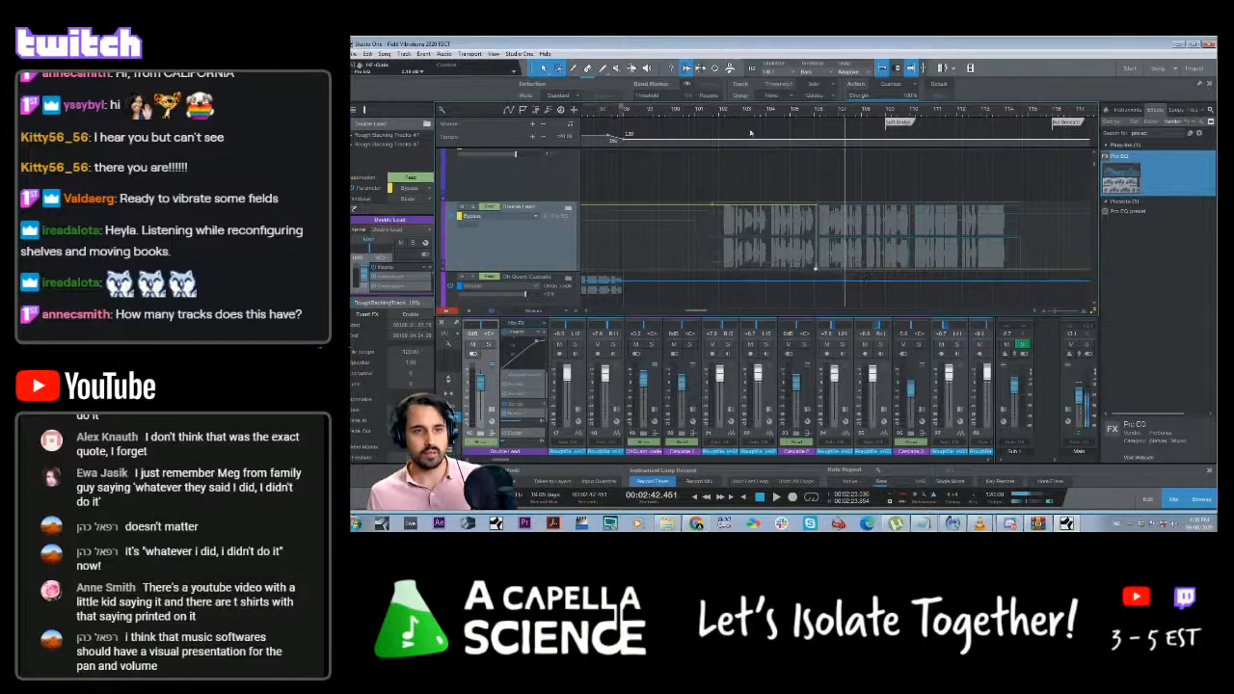
Audition the full mix with the Double Lead bypass automation from about bar 102 to beyond bar 114
click(721, 111)
key(space)
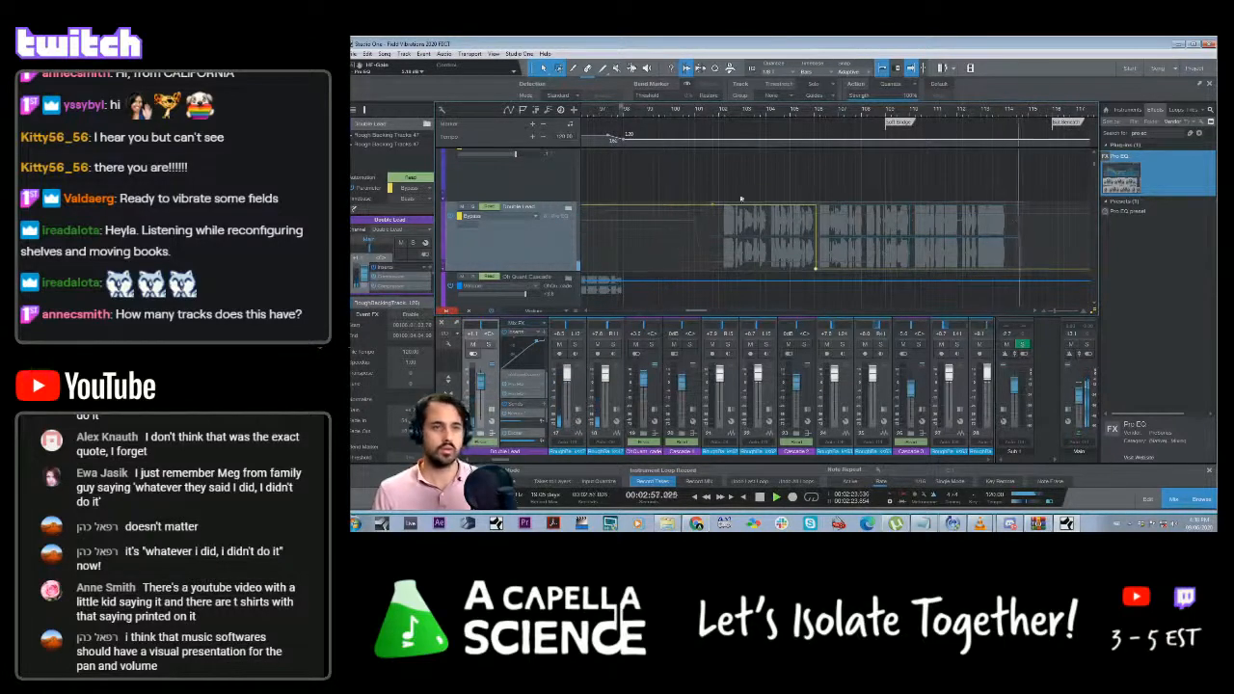
click(729, 114)
Locate the What's The Good track, audition the mix from about bar 105, and select the track to show its channel
scroll(812, 203, down, 6)
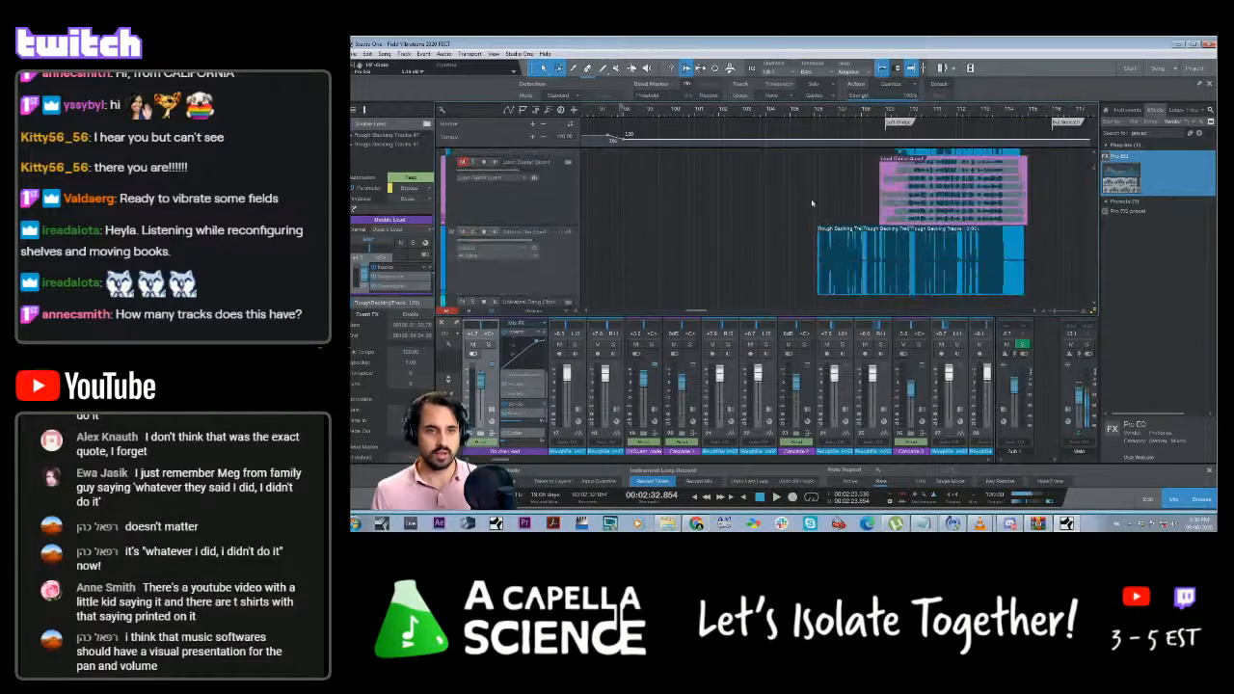
scroll(812, 204, up, 4)
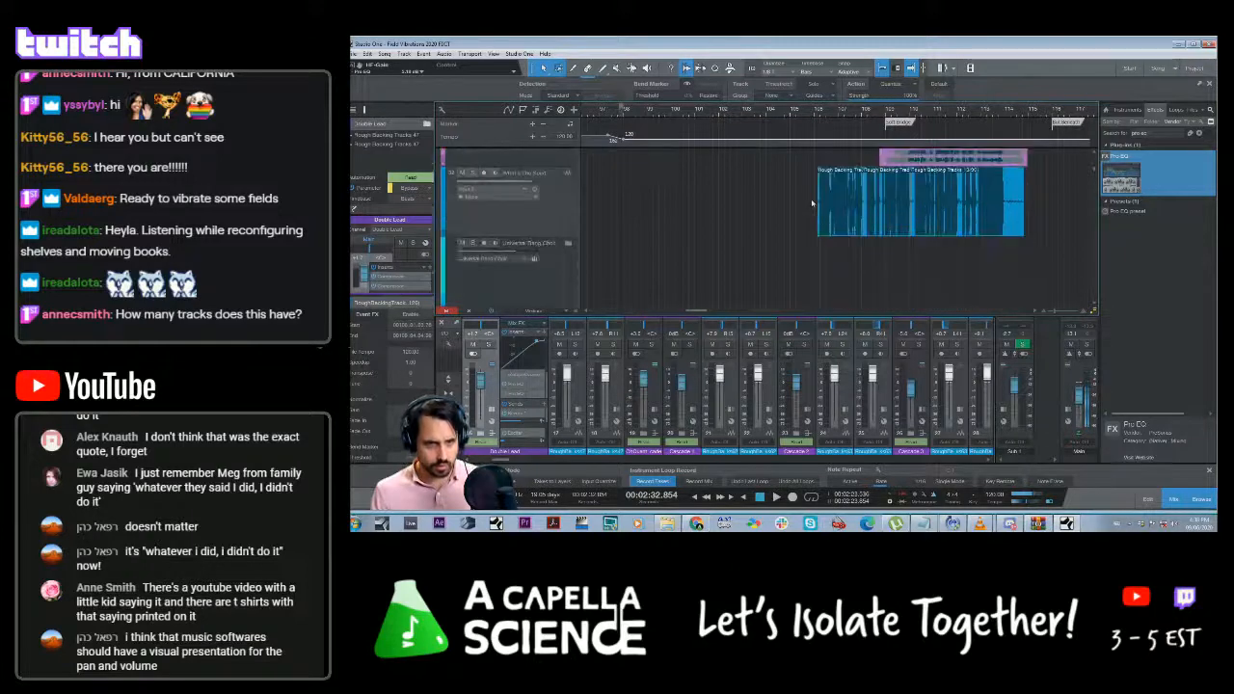
scroll(812, 203, up, 4)
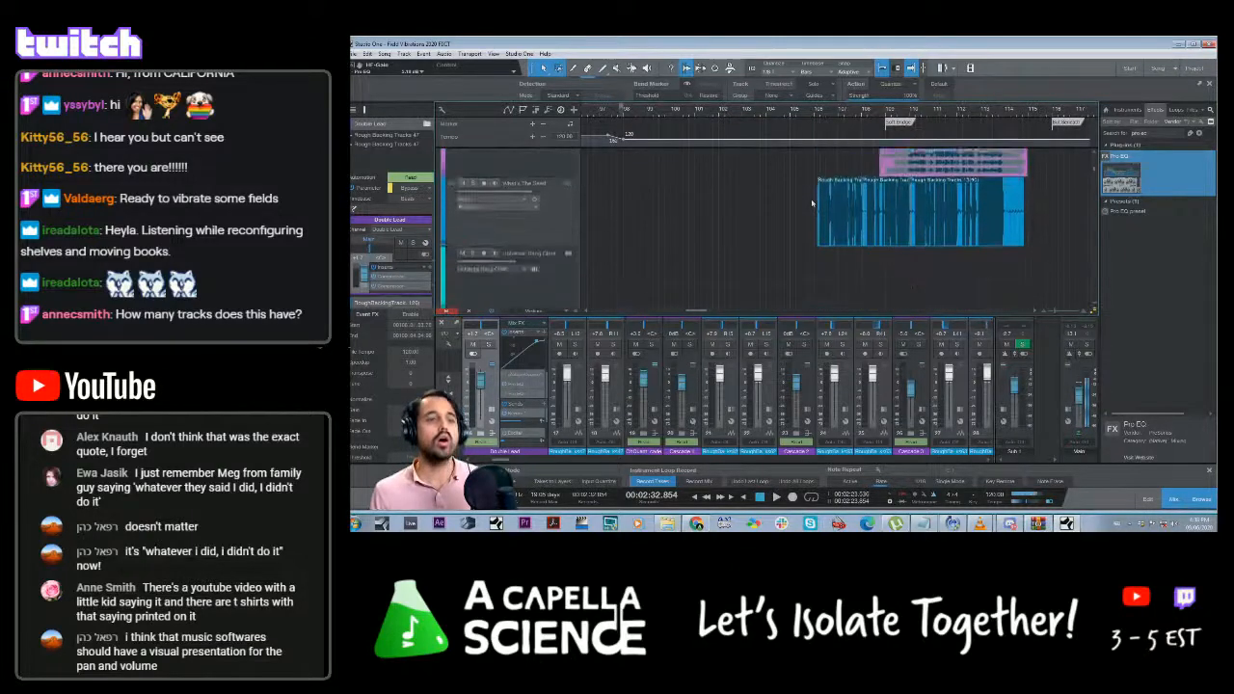
scroll(811, 201, down, 3)
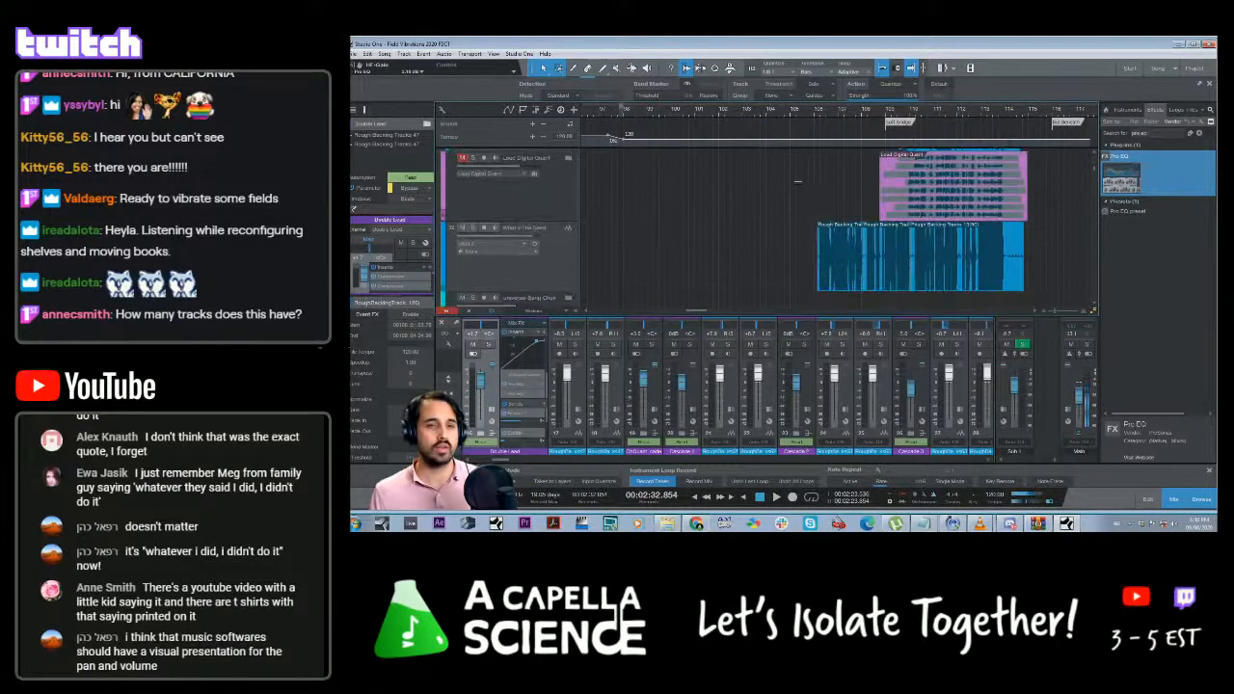
click(806, 116)
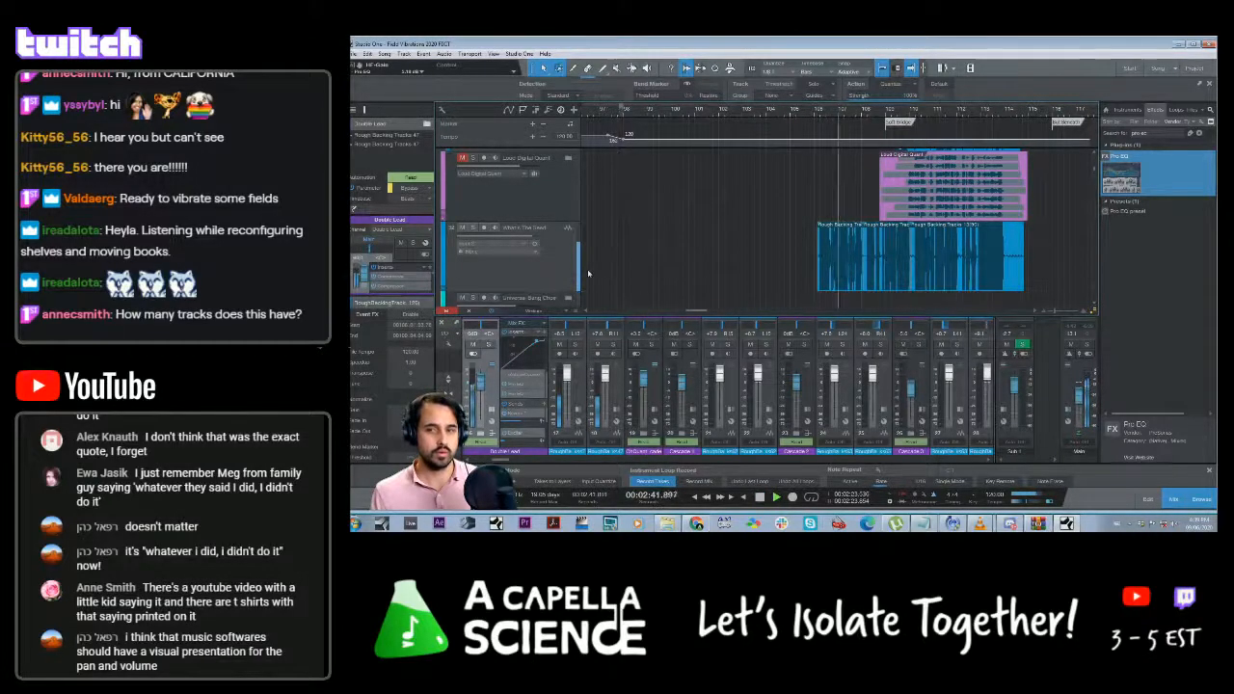
click(558, 272)
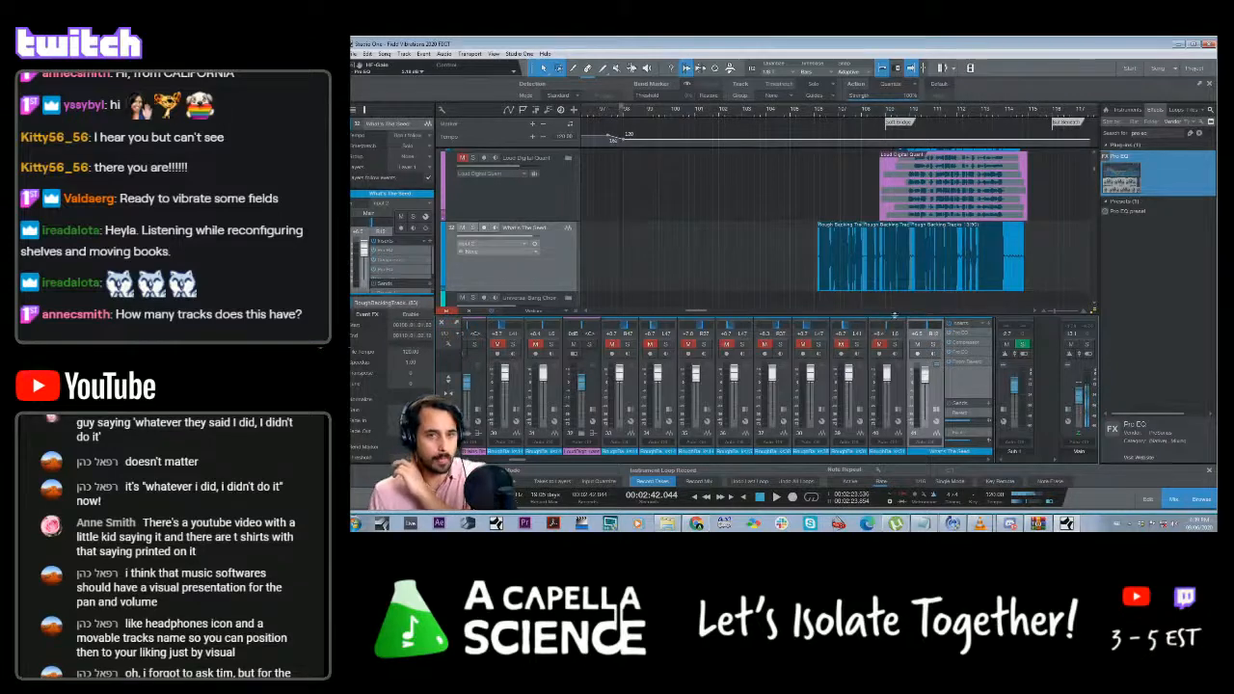
Pack the What's The Good track into its own folder track
drag(846, 324, 883, 244)
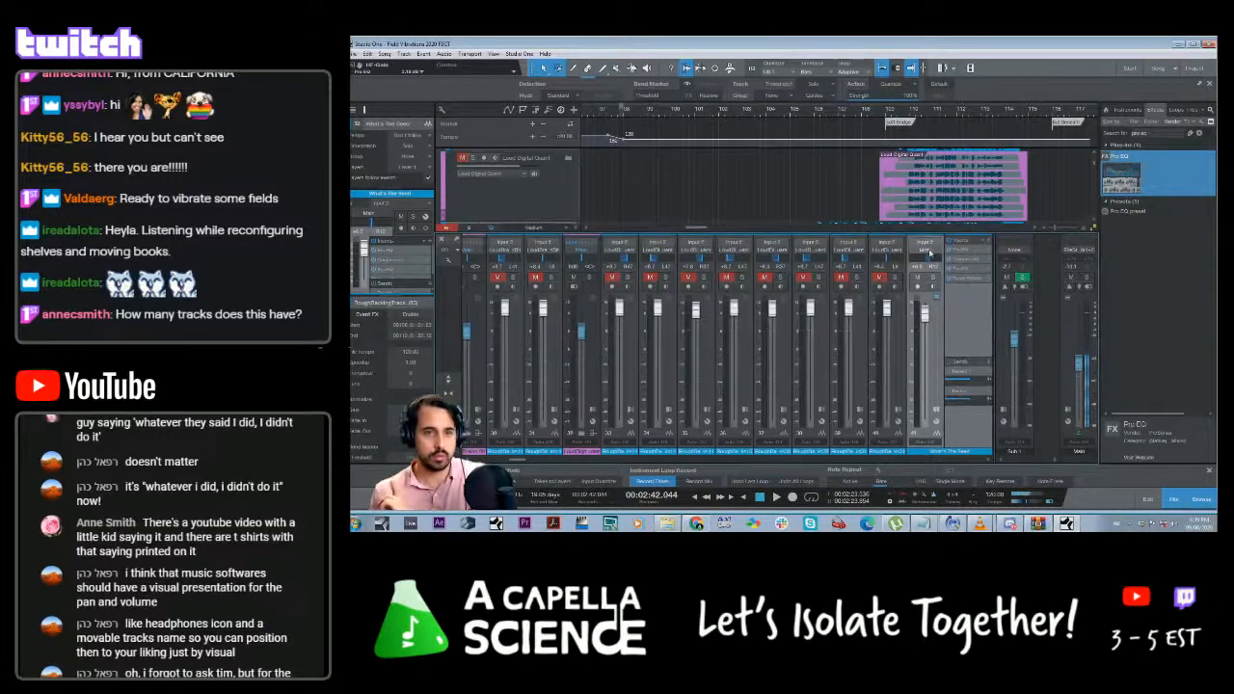
drag(699, 227, 704, 328)
right_click(550, 277)
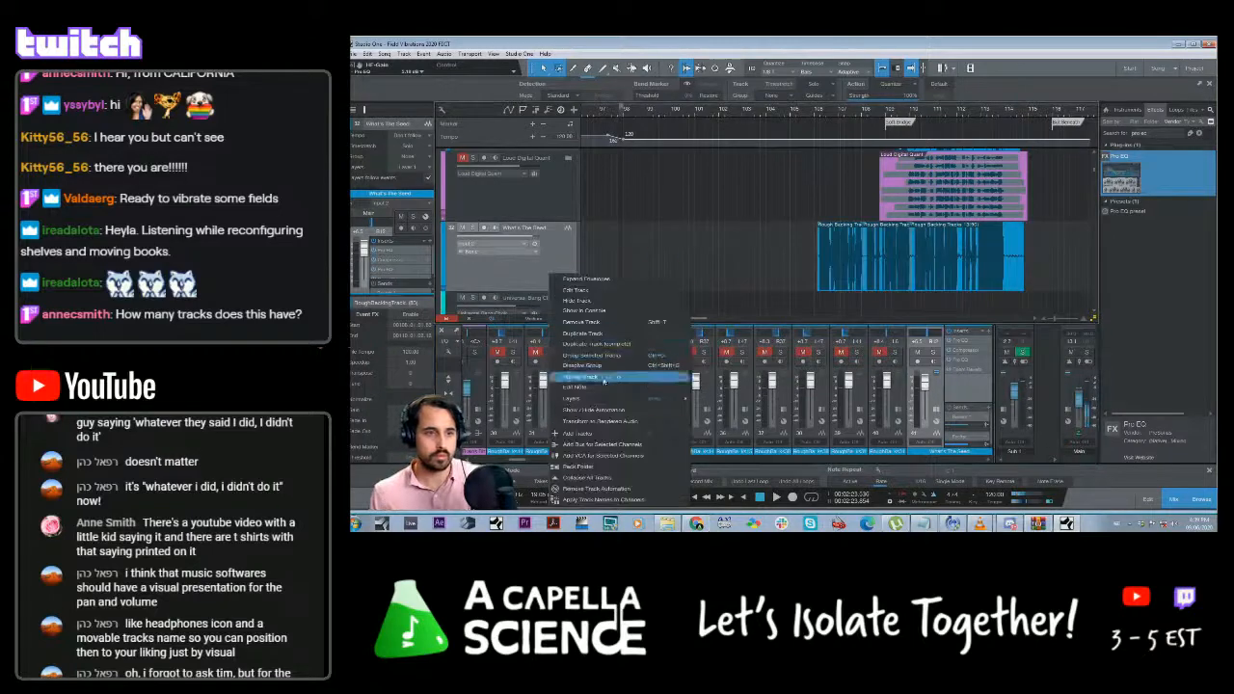
click(596, 467)
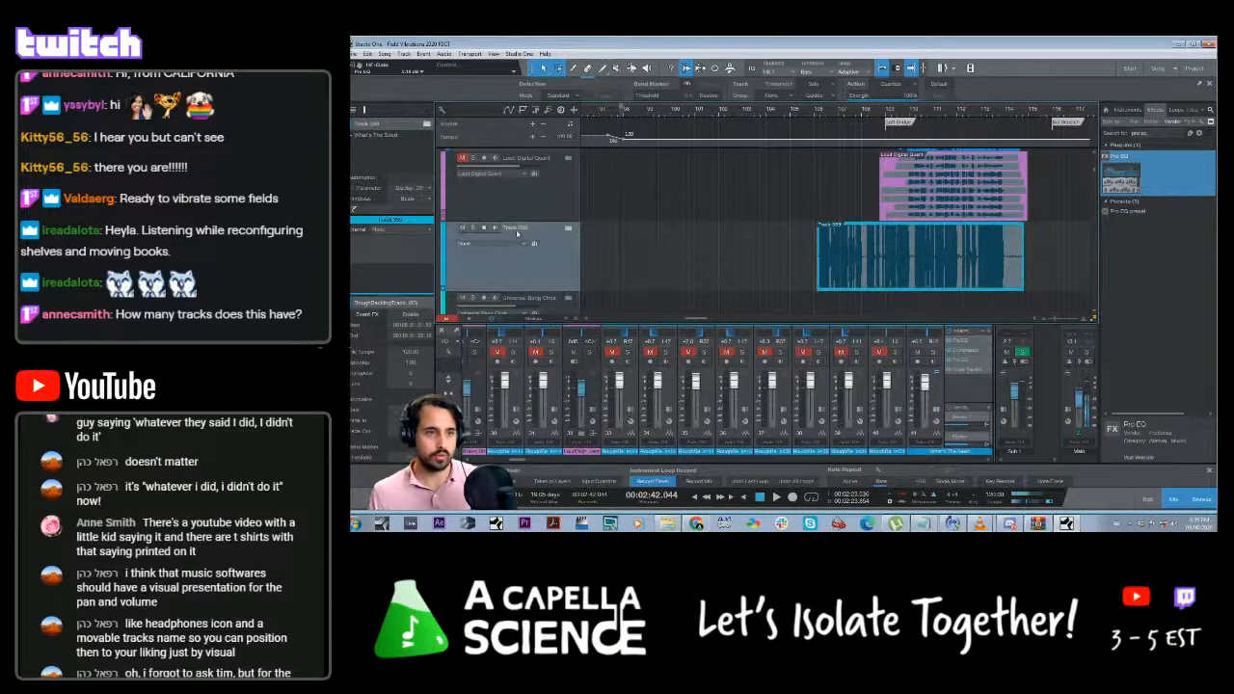
Name the new folder track "What's the seed stereo" and assign it to a new bus channel
double_click(517, 231)
text(Wh)
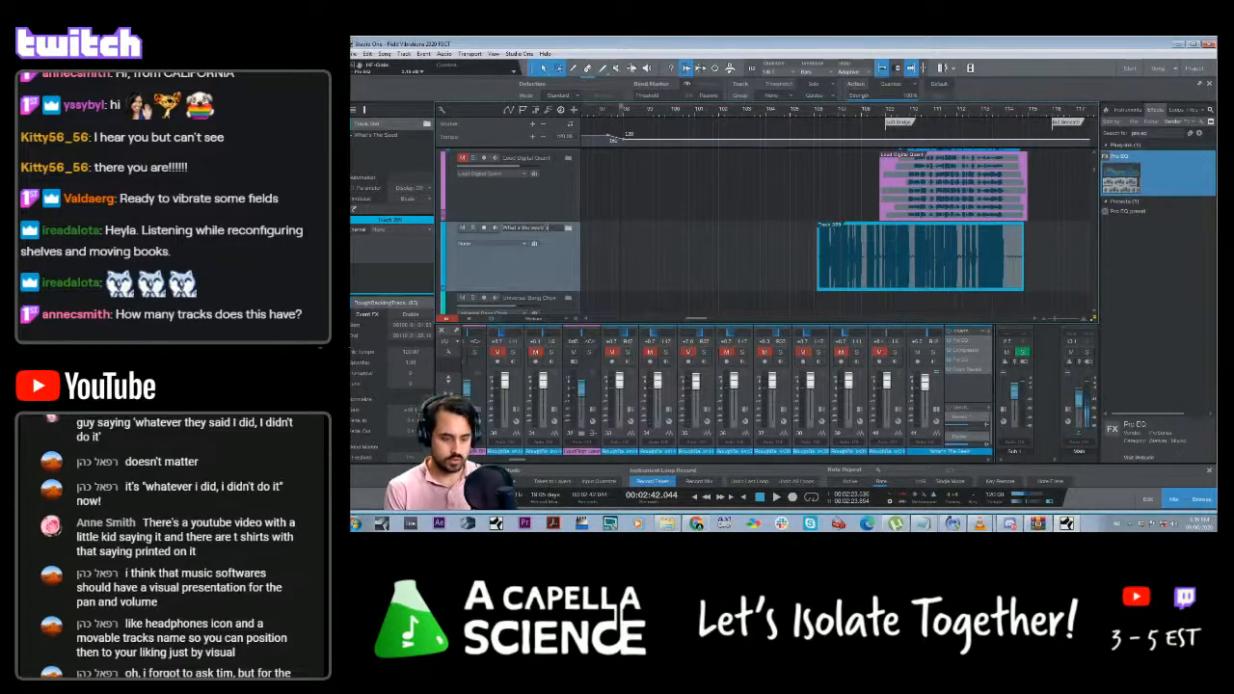
text(at's the seed stereo)
key(Return)
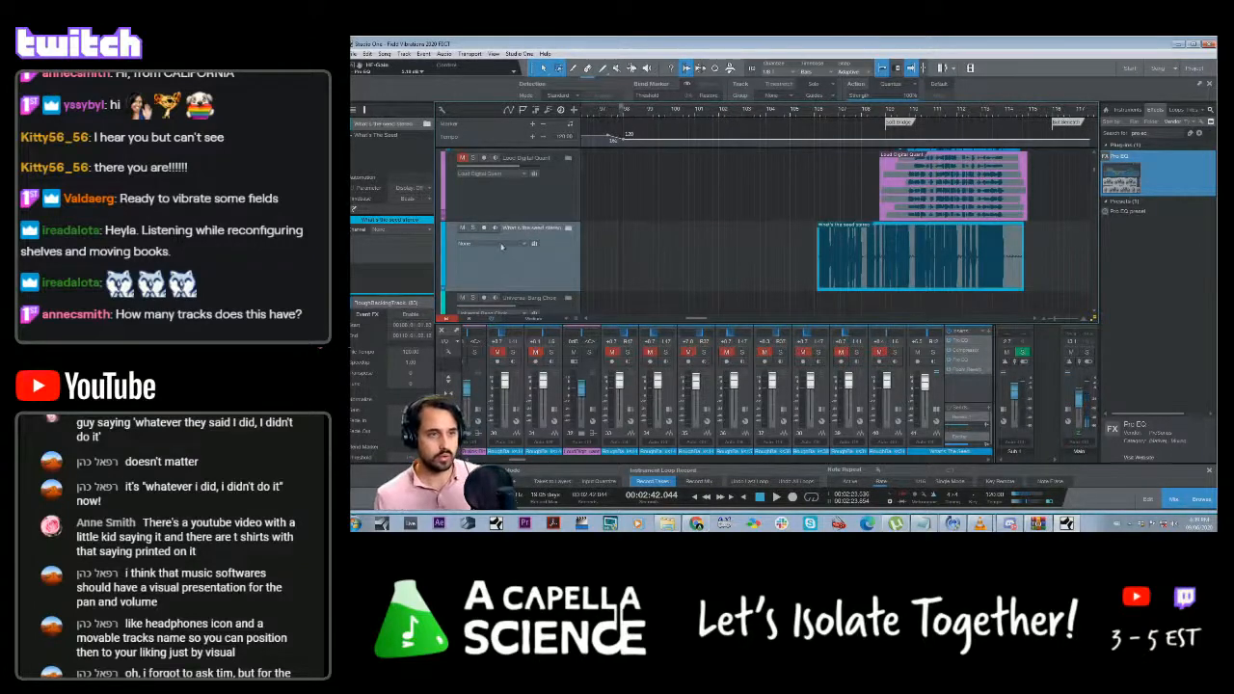
click(502, 247)
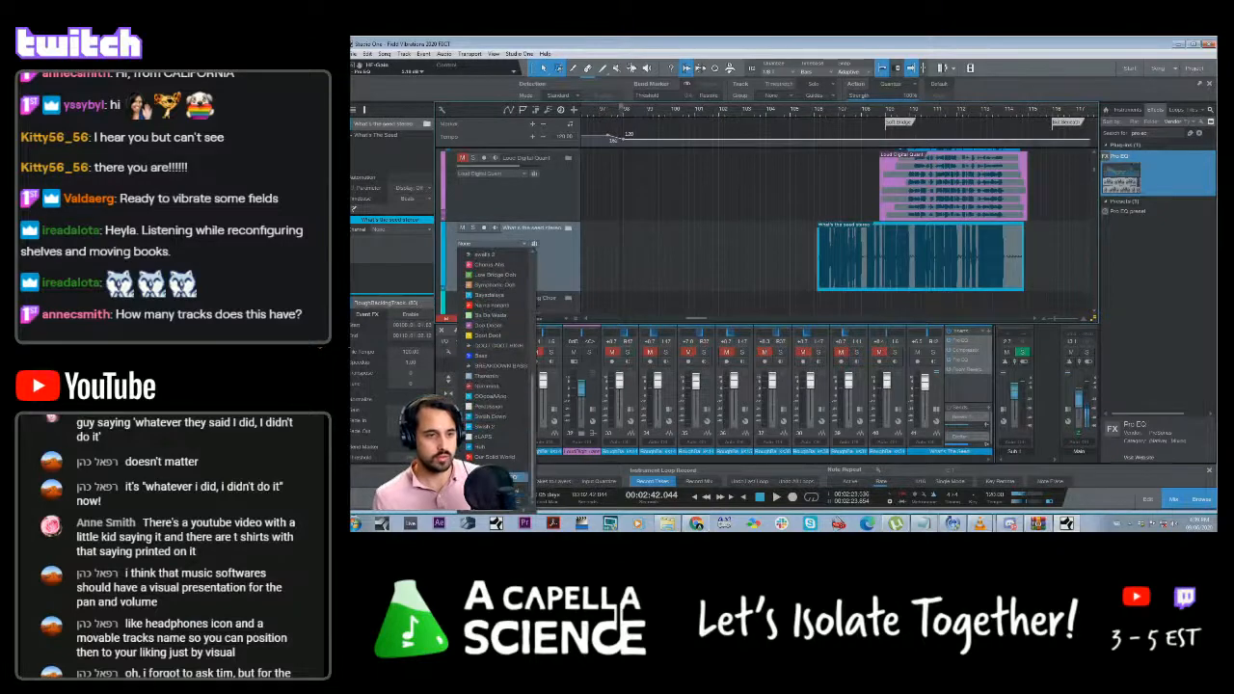
click(519, 491)
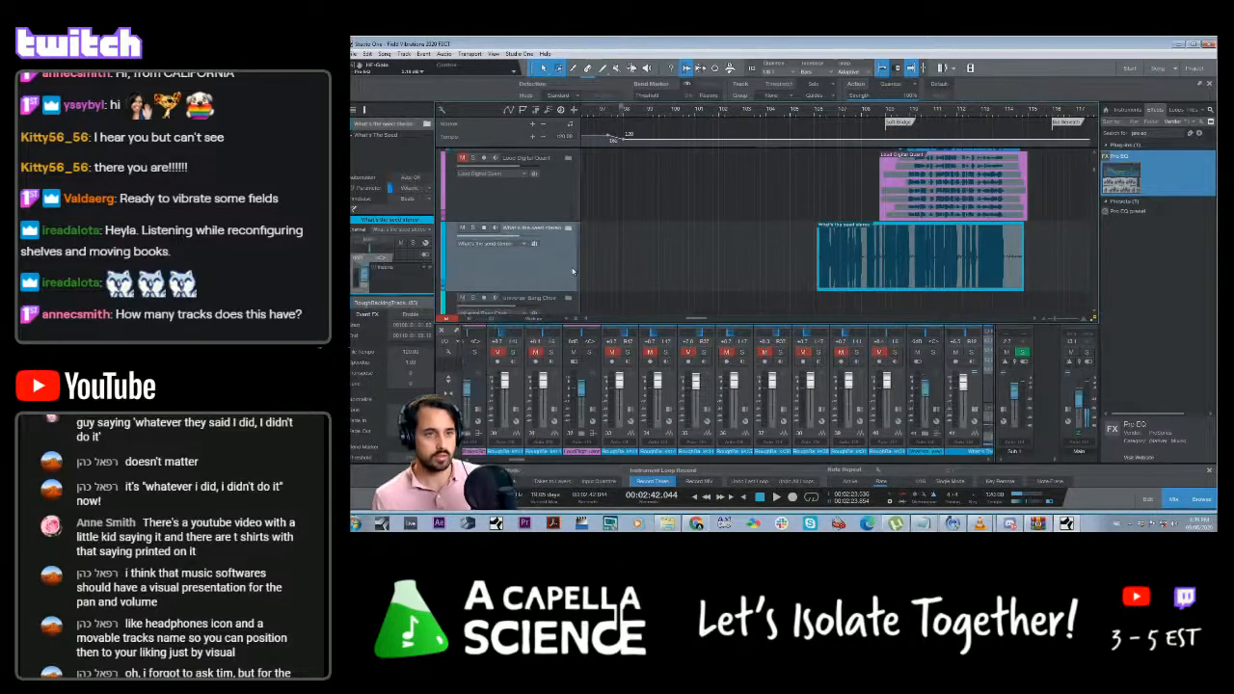
Search the effects for "doubler" and add Doubler4 Stereo to the What's the seed stereo bus
click(1147, 134)
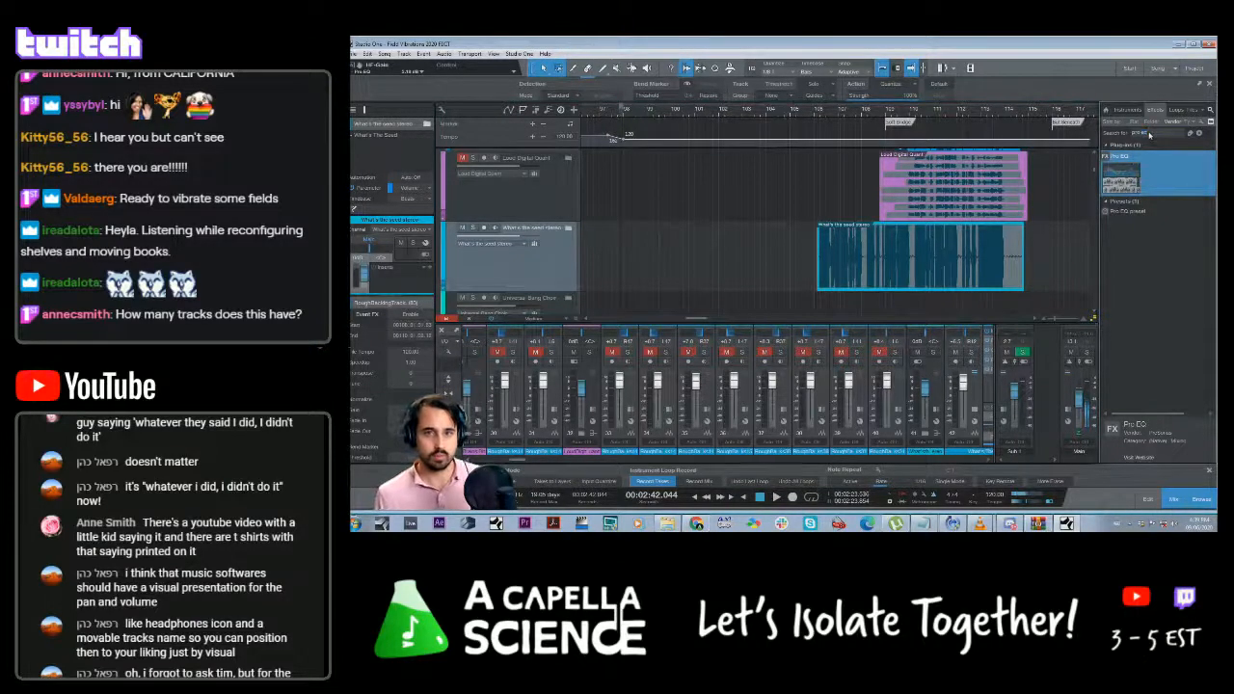
drag(1148, 135, 1129, 135)
text(doubler)
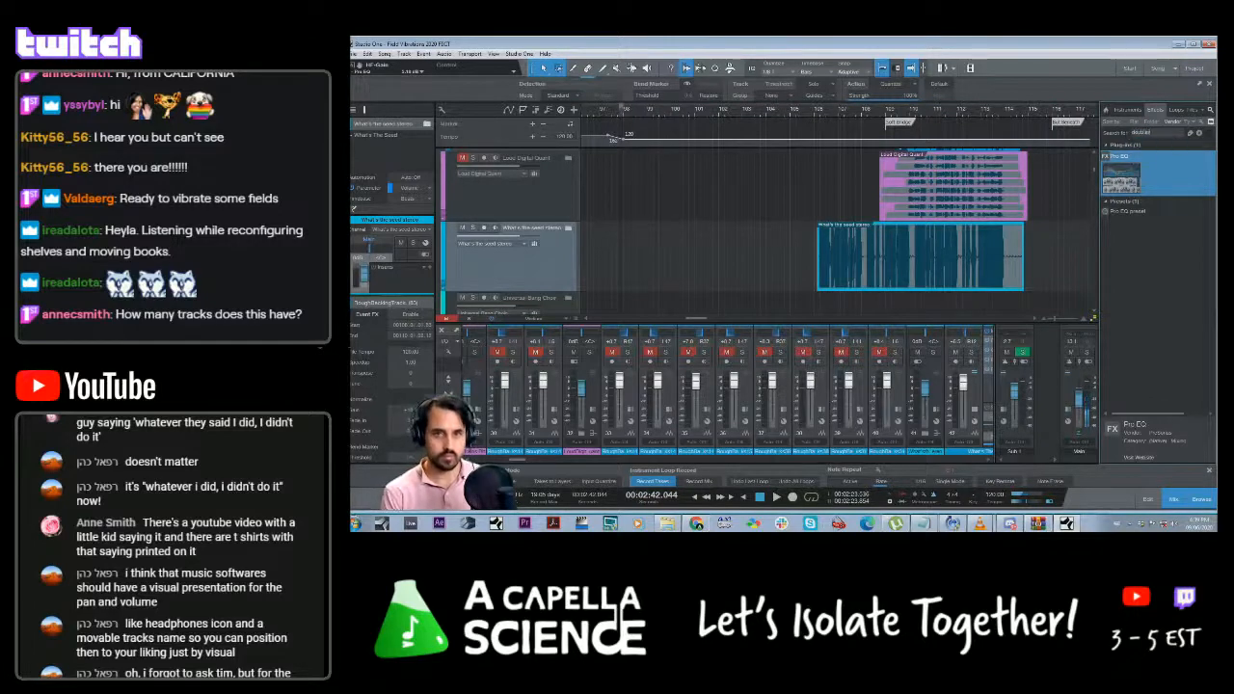
click(1141, 196)
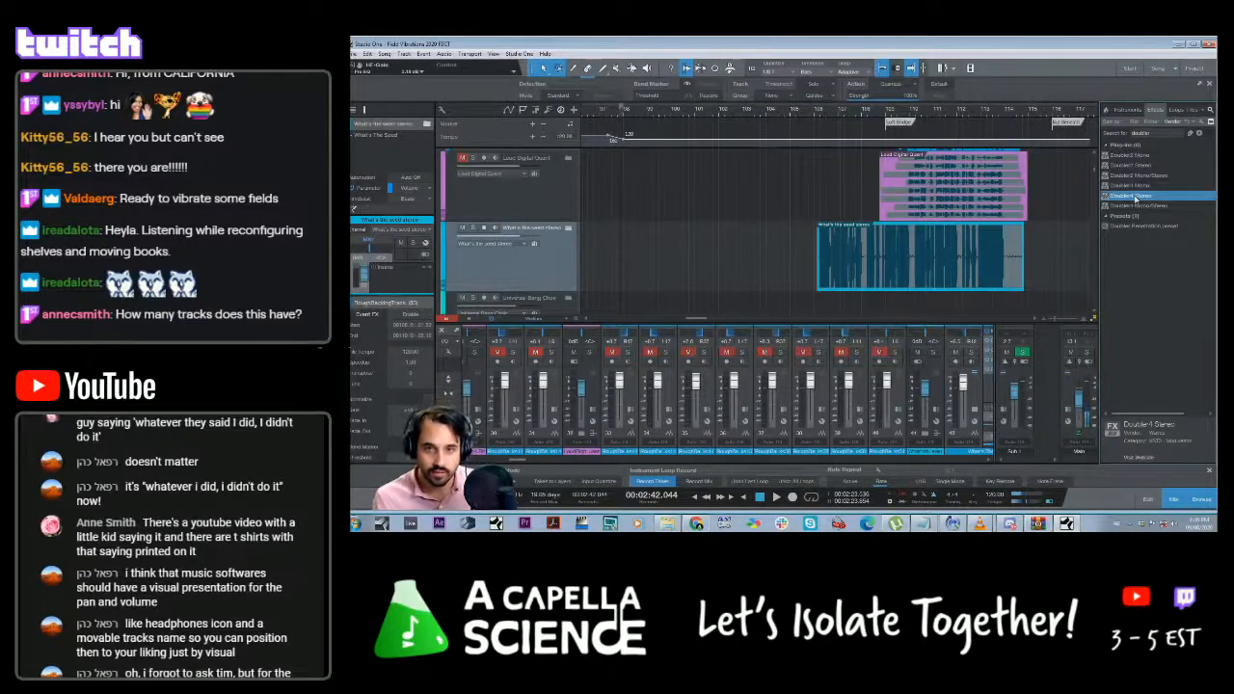
drag(1135, 197, 765, 262)
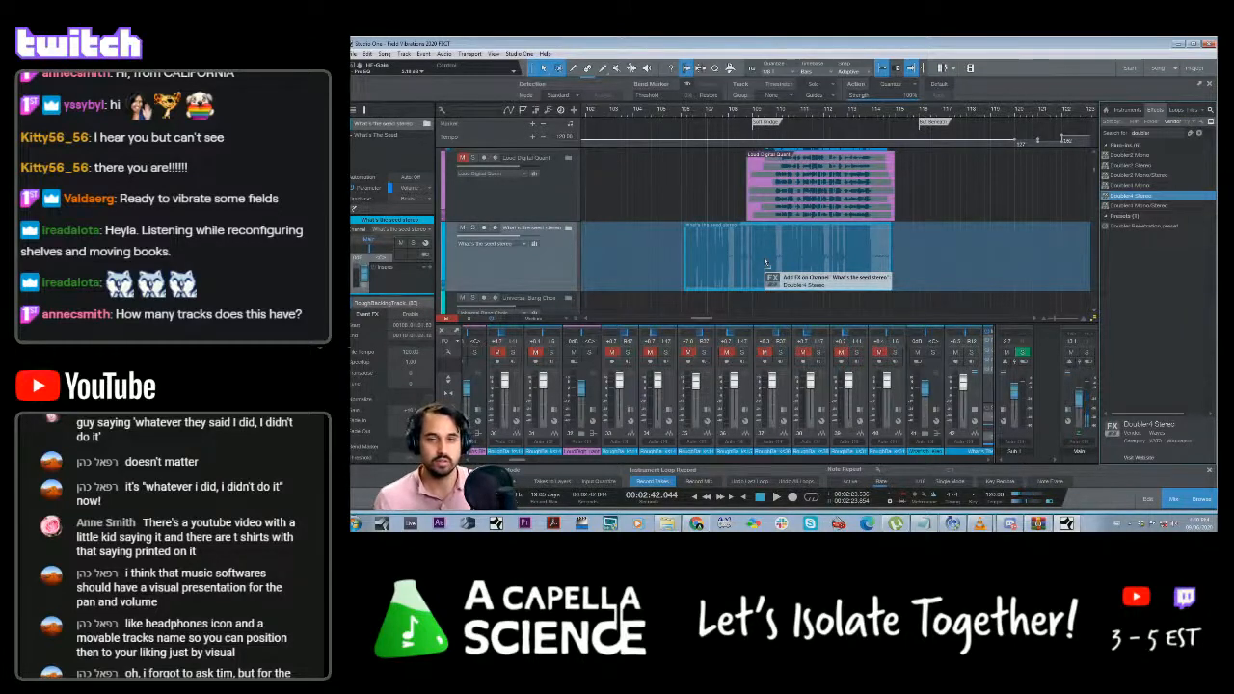
drag(766, 263, 765, 263)
Audition the doubled track from about bar 106 and lower the direct signal's gain in Doubler4 Stereo
key(space)
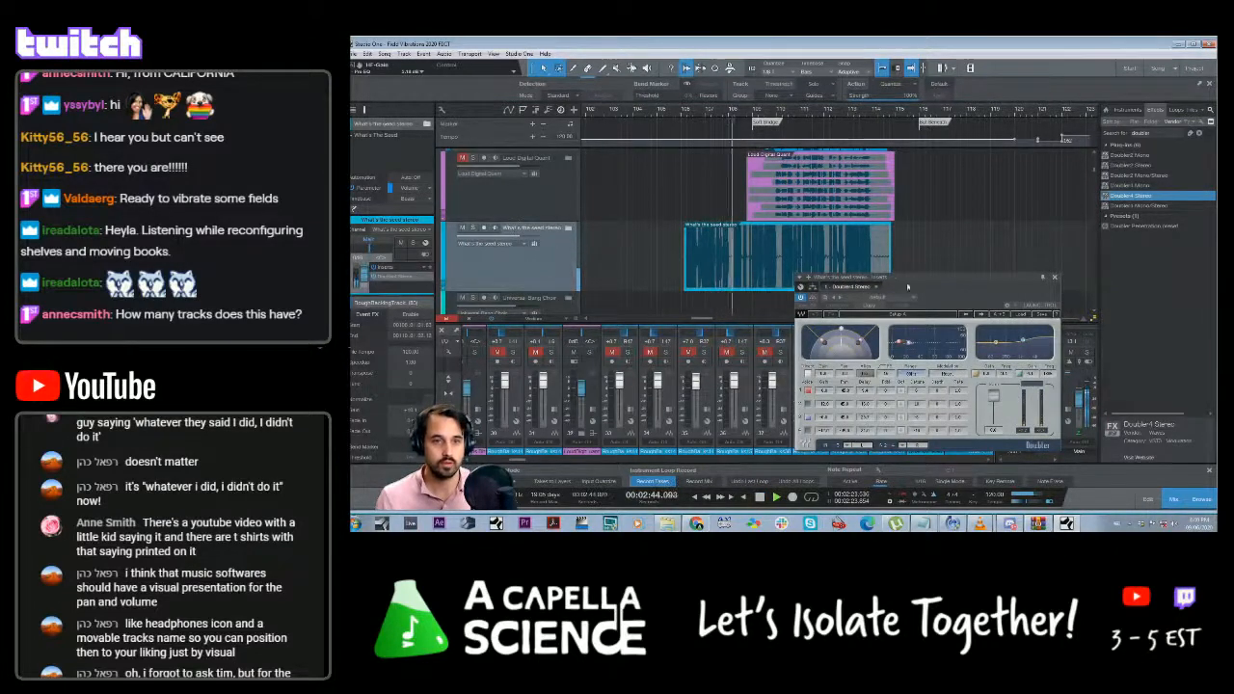
drag(925, 292, 866, 238)
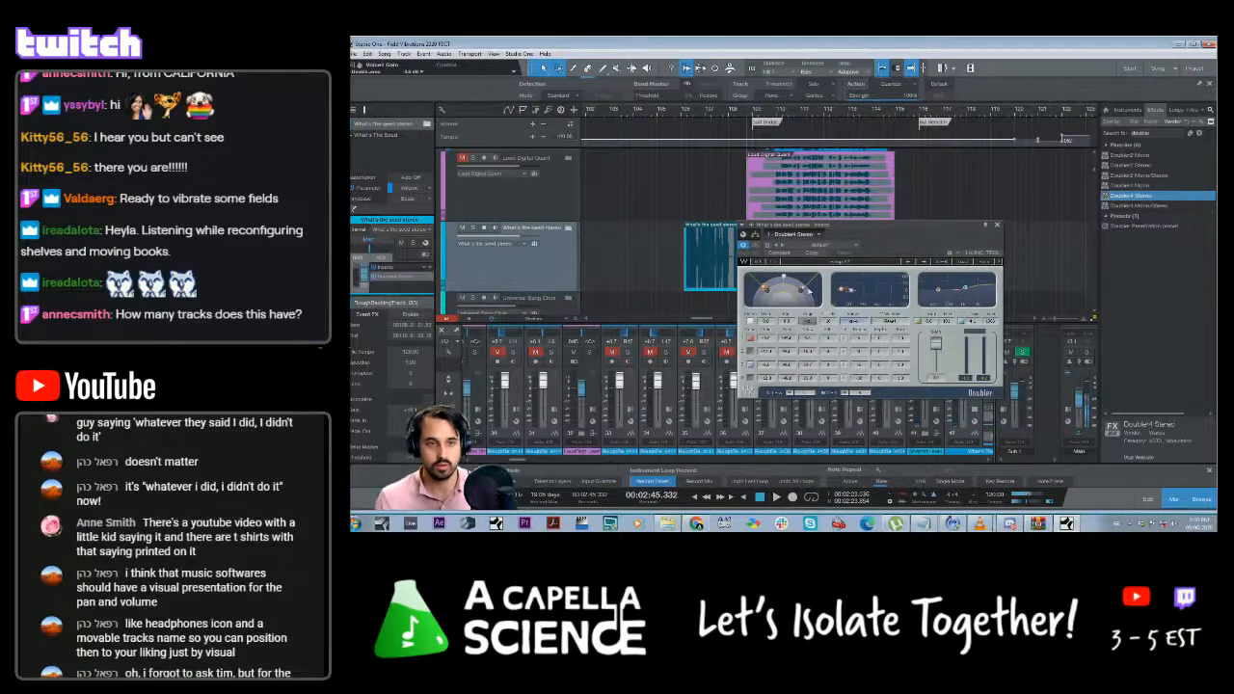
drag(784, 279, 785, 283)
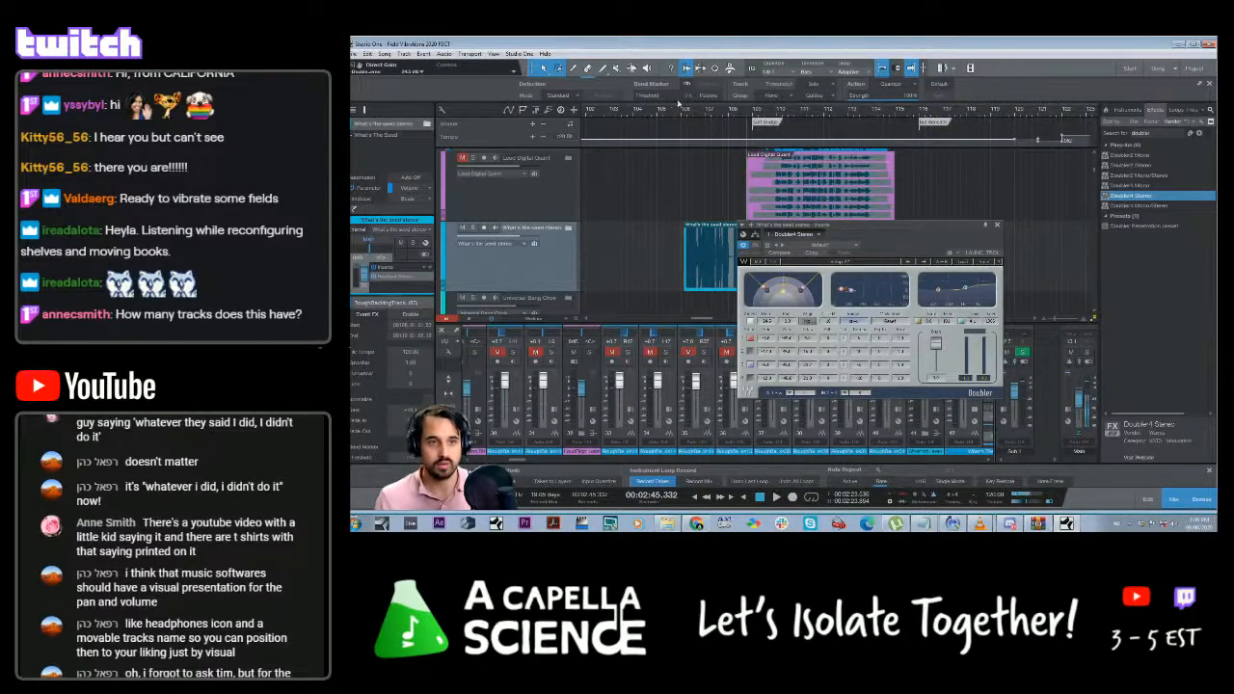
click(679, 106)
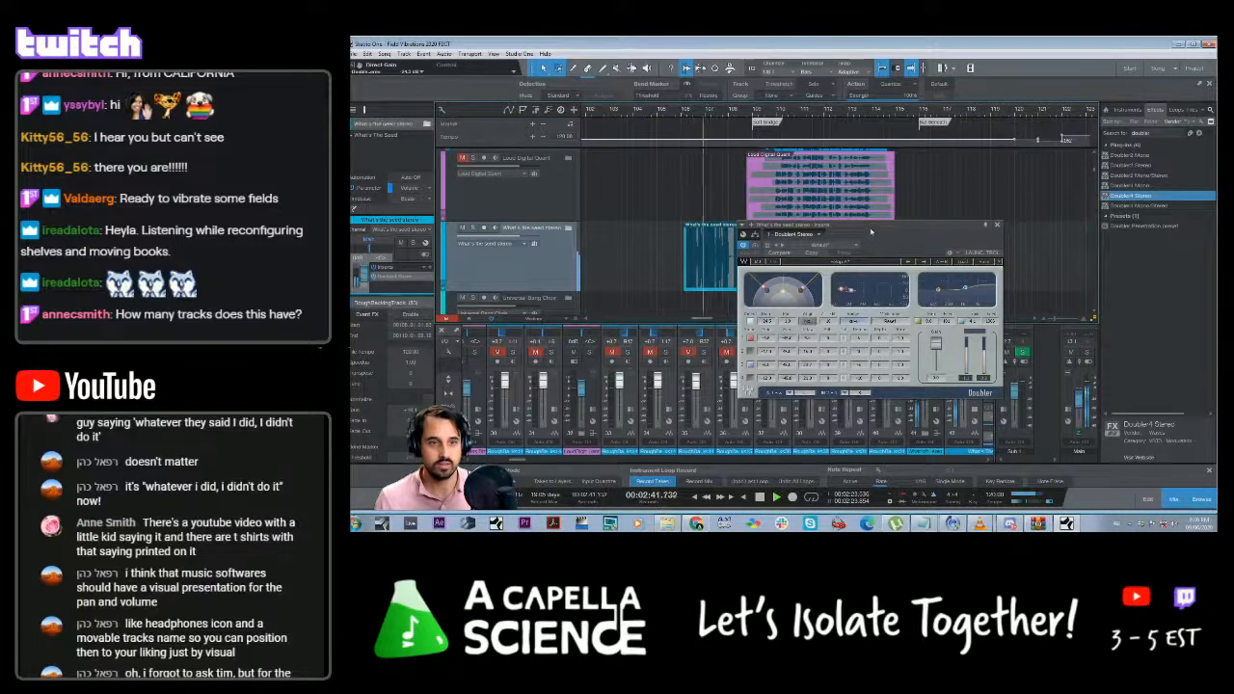
drag(870, 231, 869, 204)
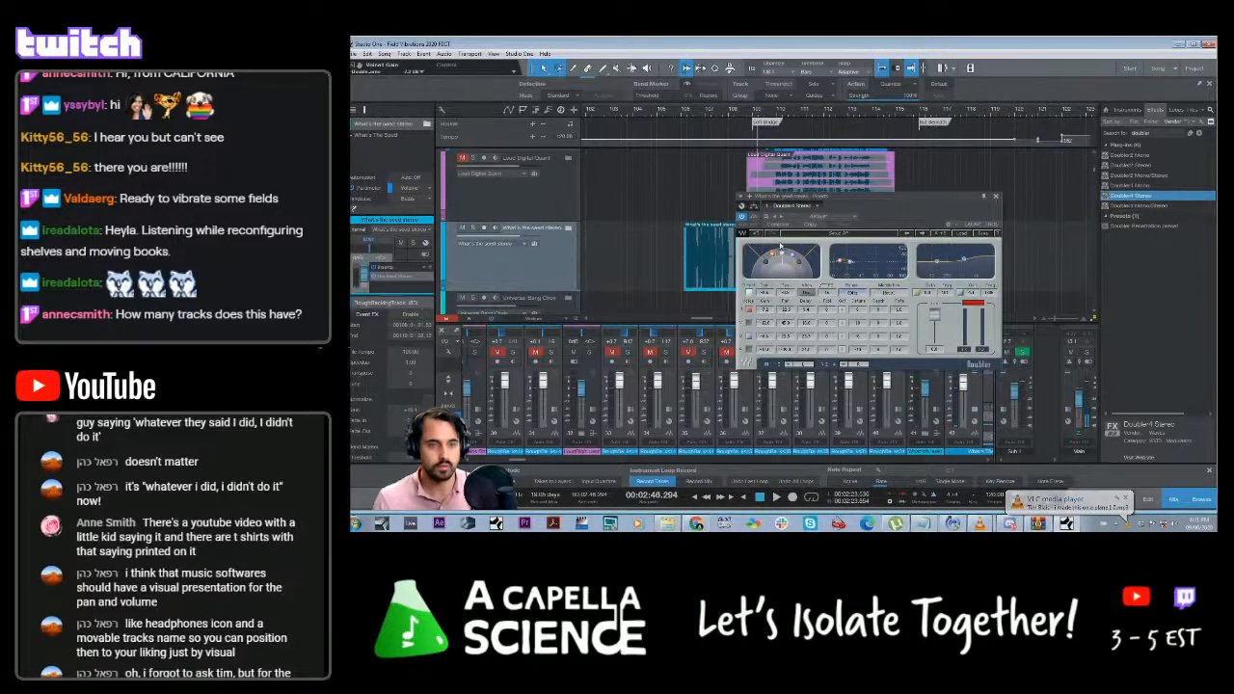
Adjust the direct and voice gains in Doubler4 Stereo while replaying the section from about bars 105 and 106
click(687, 111)
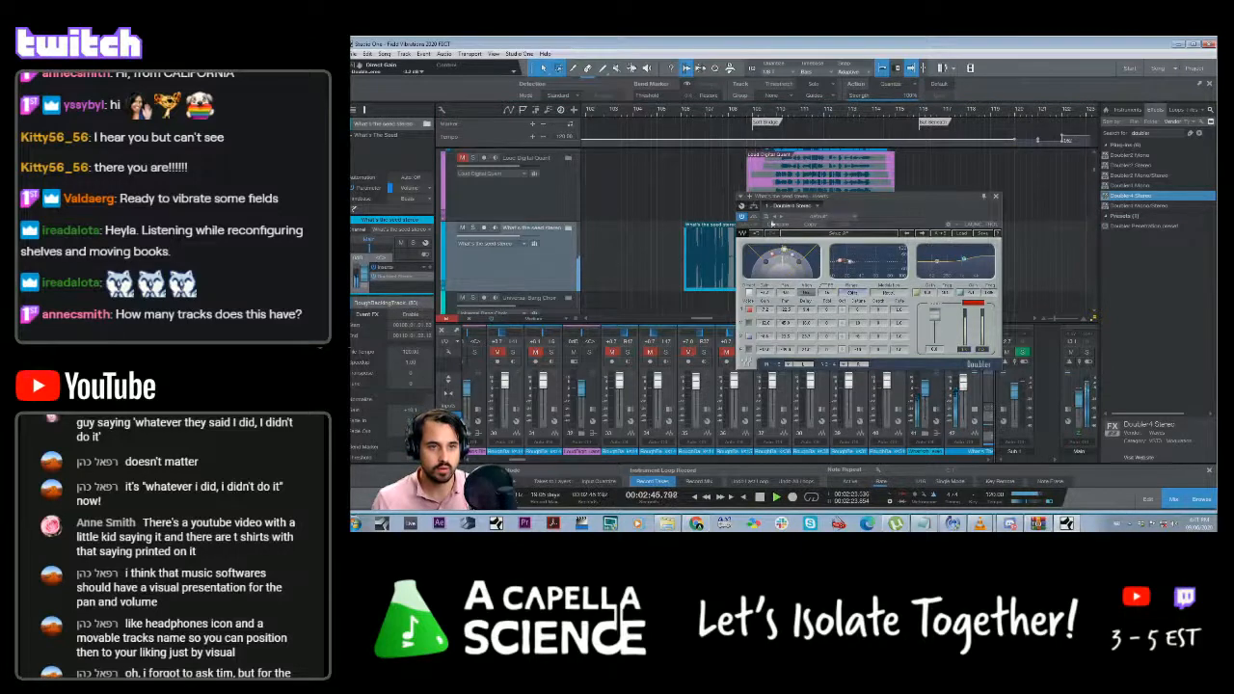
click(690, 111)
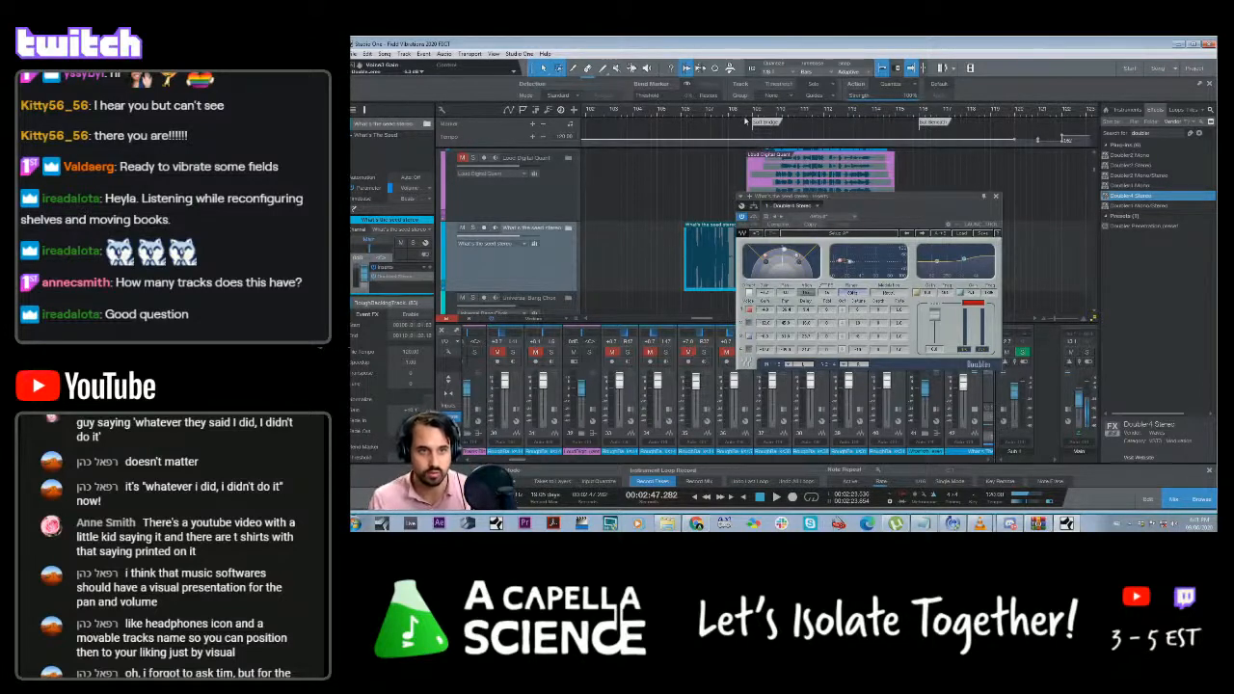
key(space)
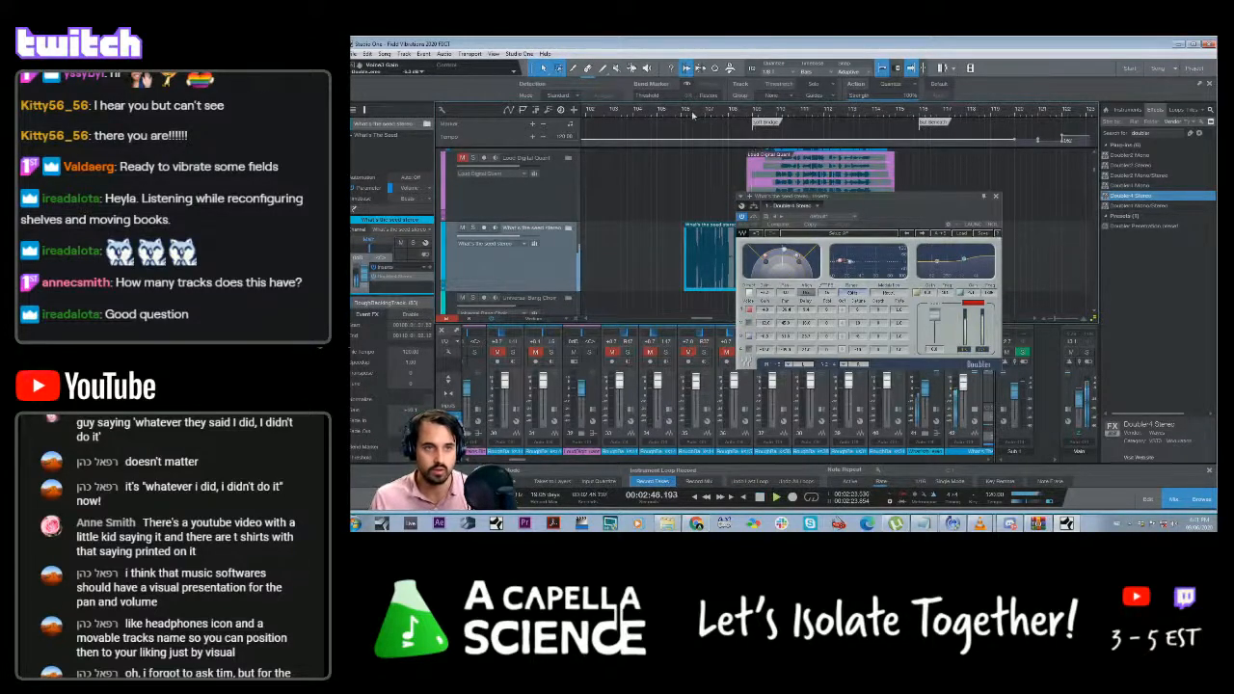
click(693, 115)
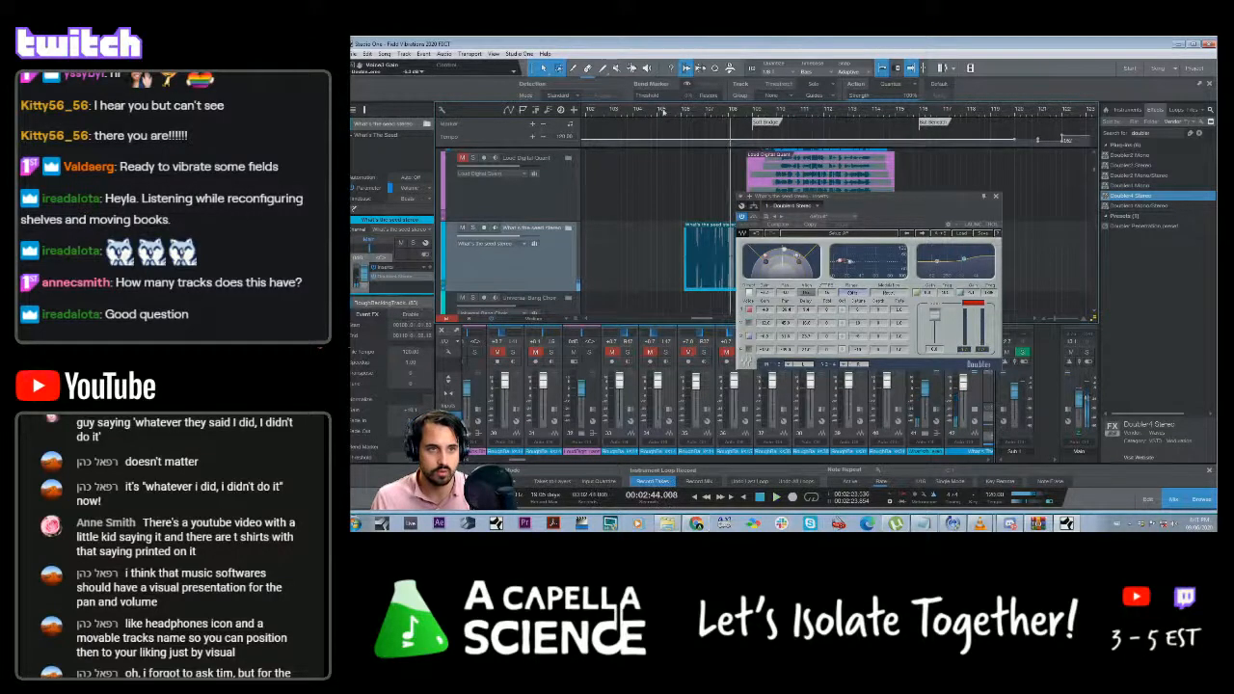
click(658, 114)
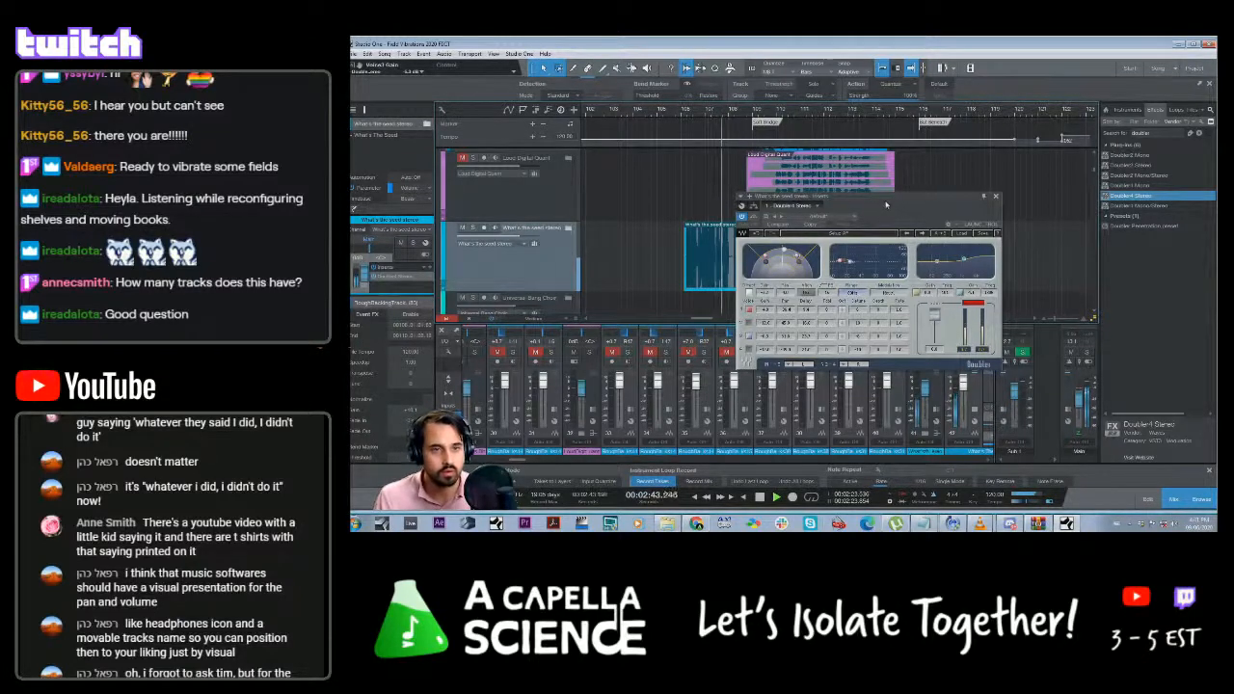
Move the Doubler4 window clear of the track's waveform and audition the adjusted voice gains from about bar 106
drag(884, 200, 872, 199)
drag(825, 235, 908, 289)
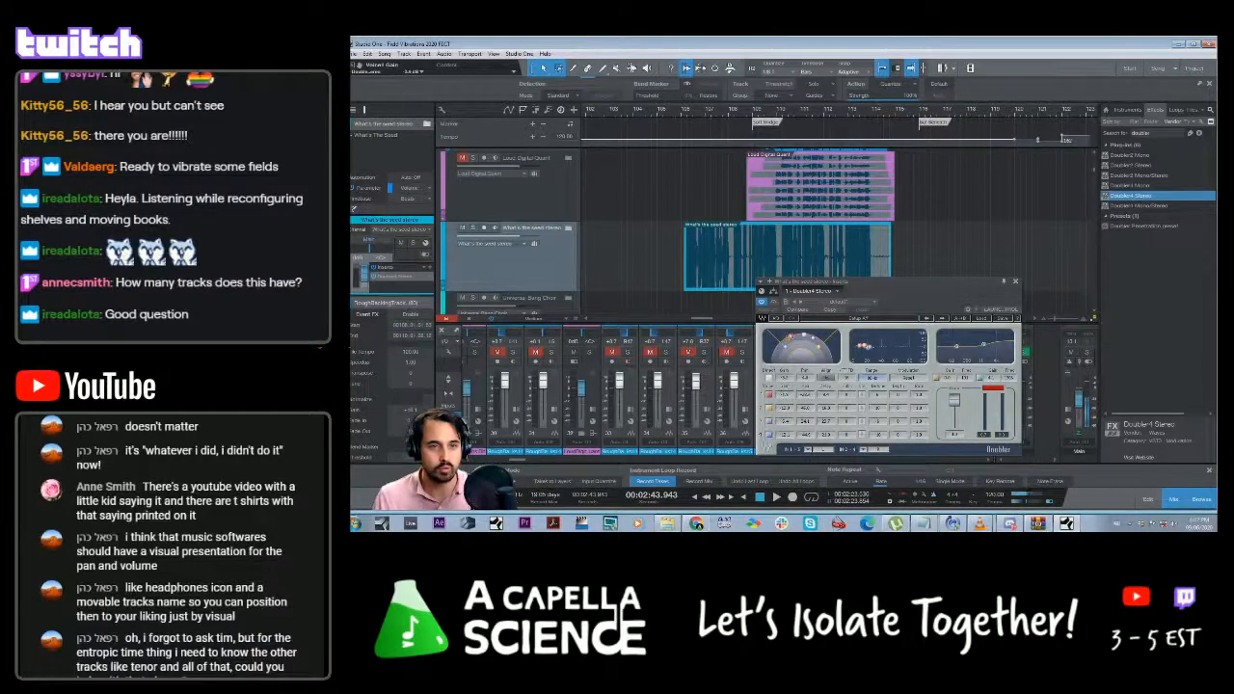
key(space)
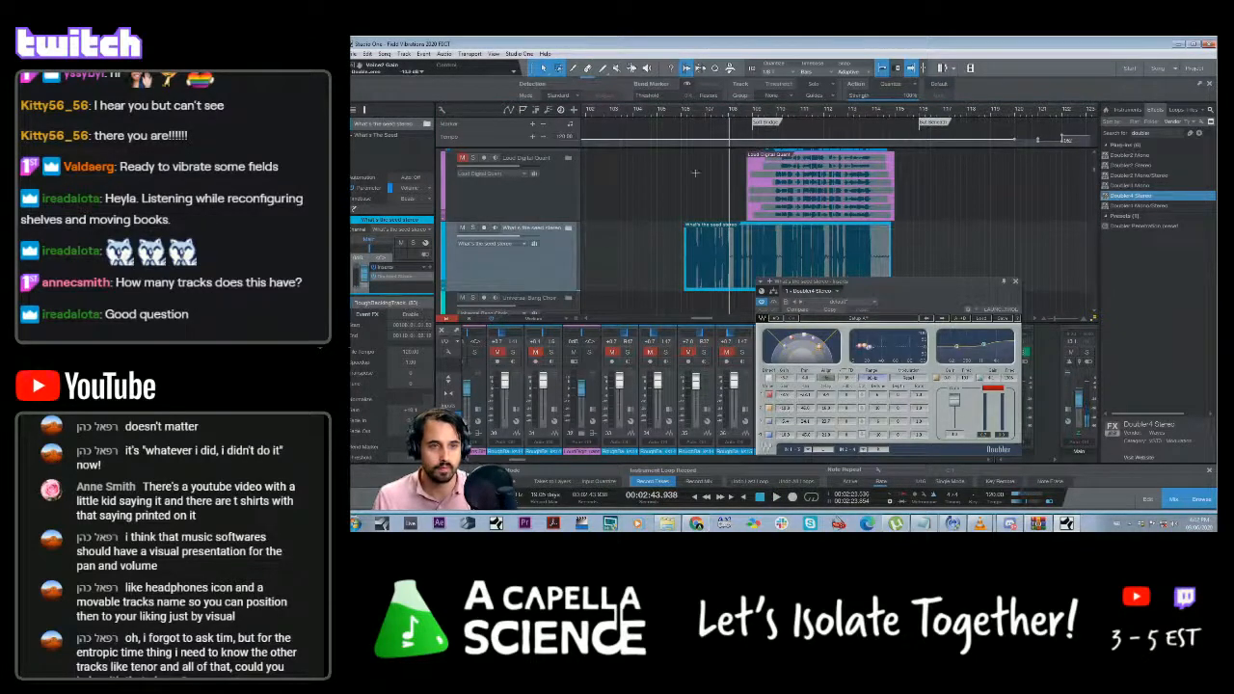
click(687, 114)
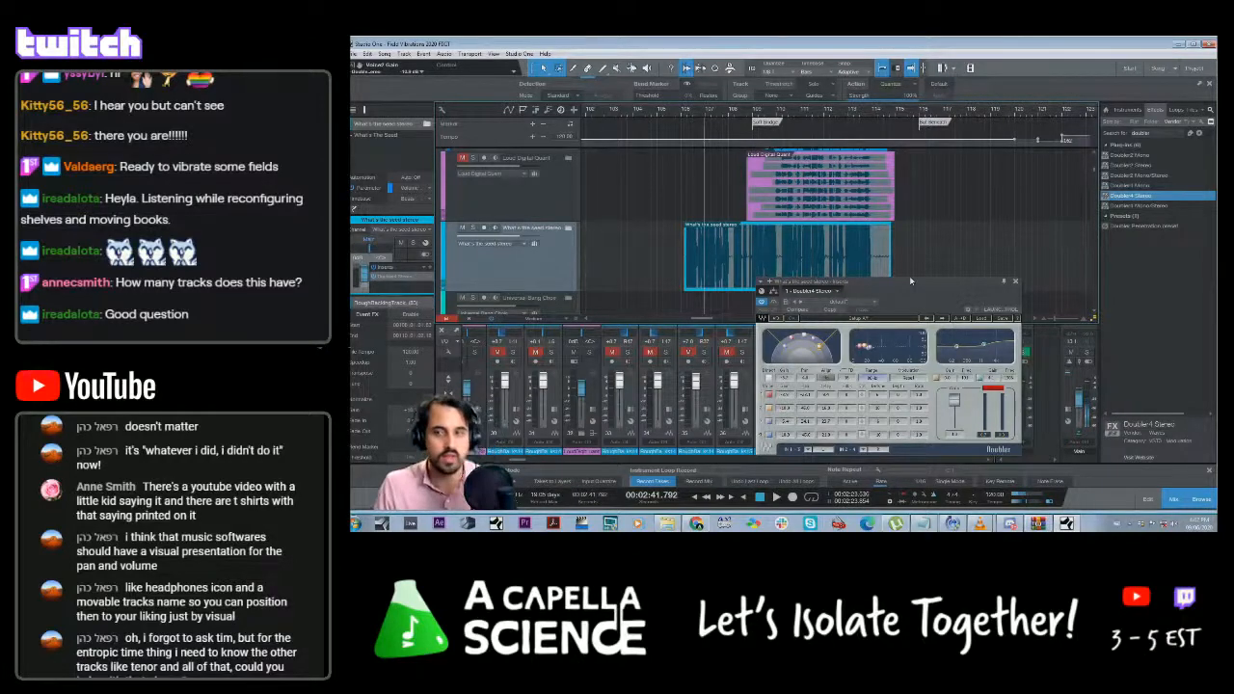
click(687, 114)
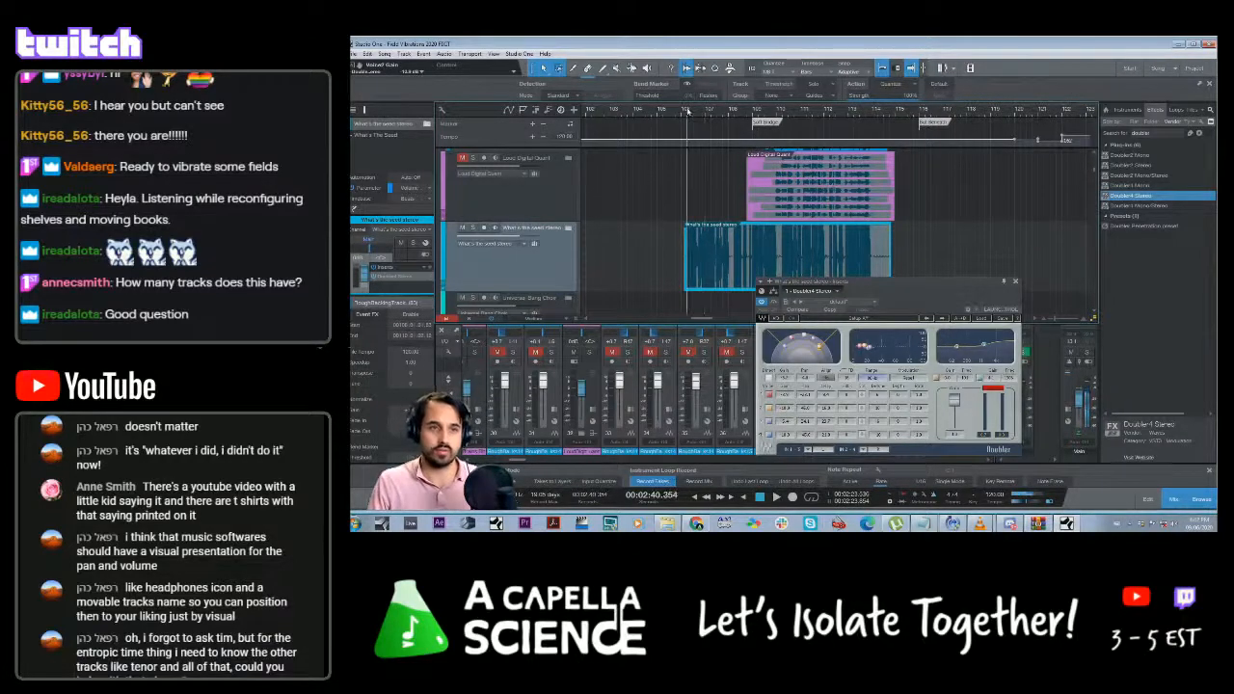
key(space)
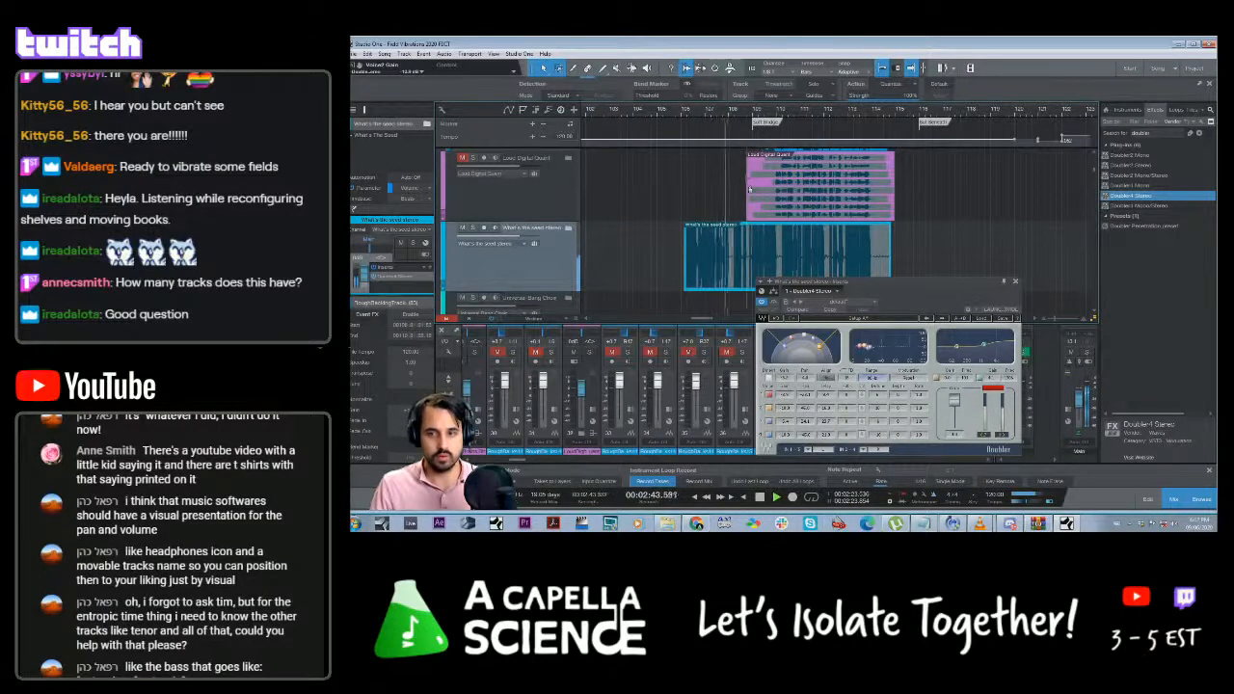
key(space)
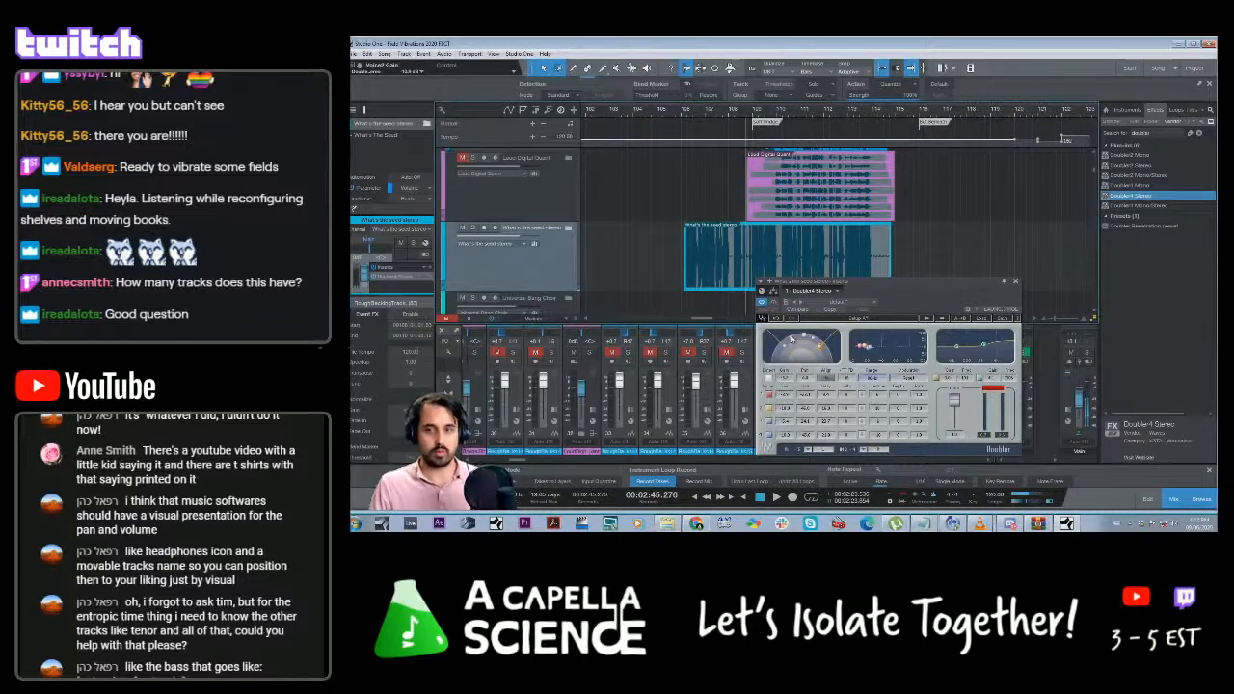
Readjust the left and right voice gains in Doubler4 Stereo, toggling individual voices and auditioning from about bar 106
drag(786, 345, 792, 340)
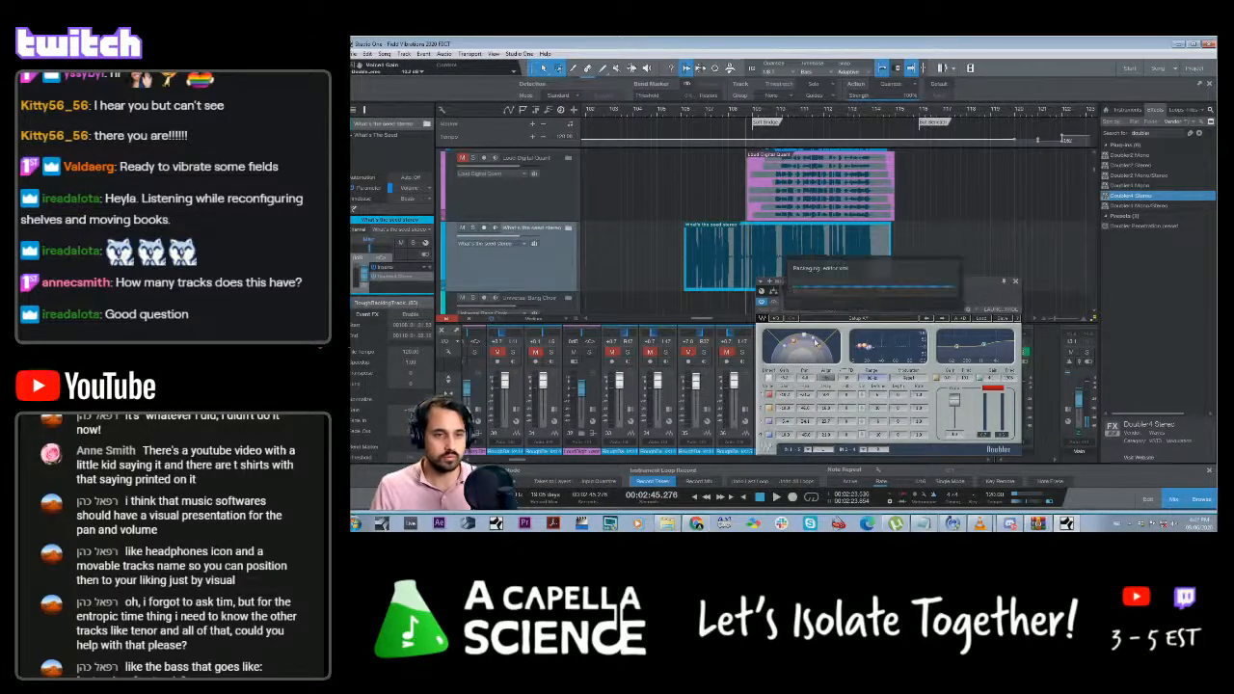
drag(813, 341, 809, 348)
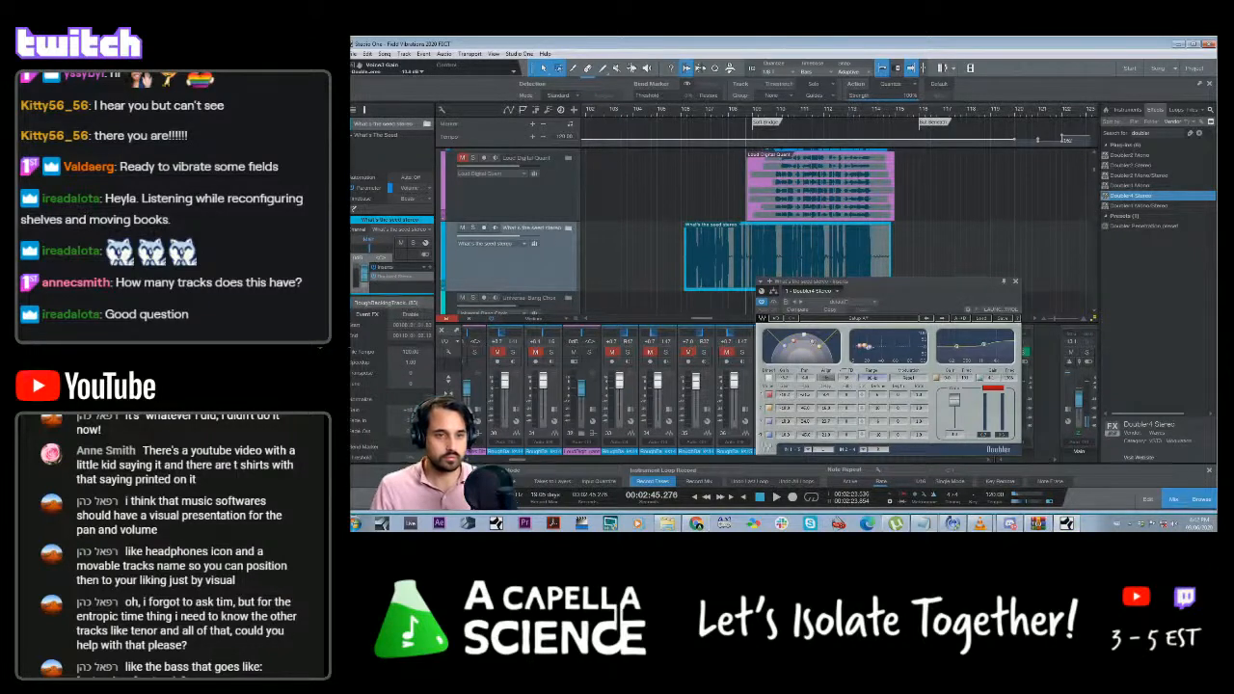
click(687, 114)
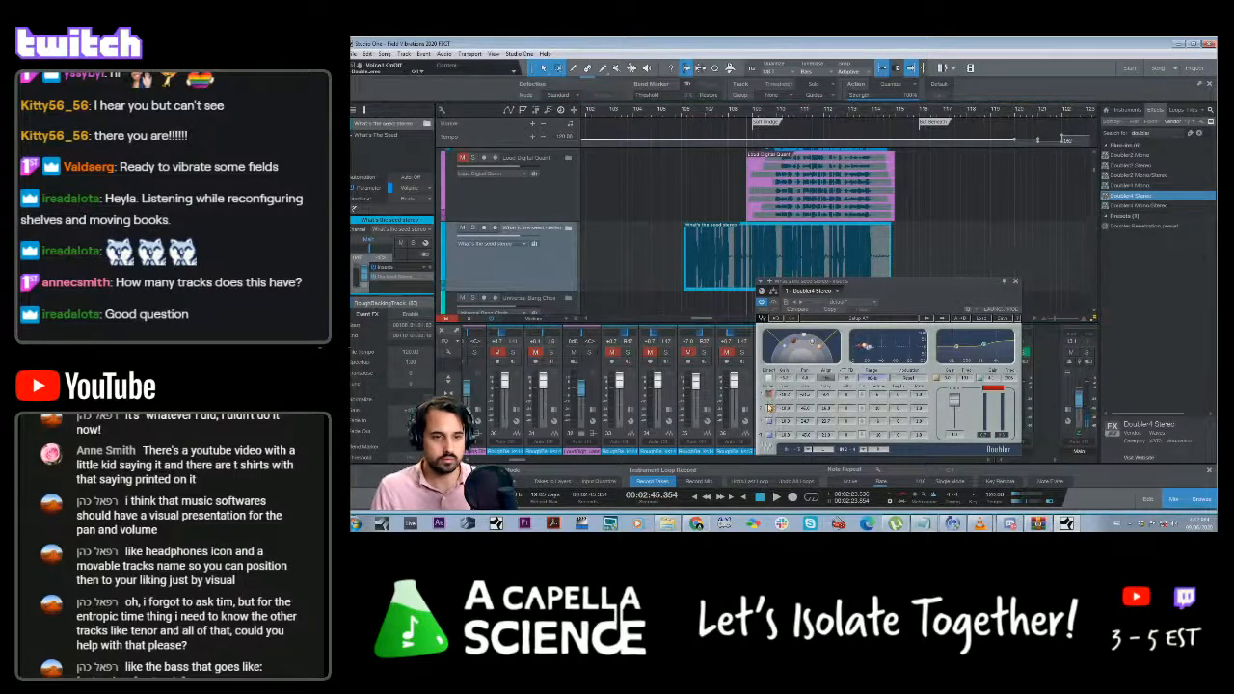
click(687, 121)
key(space)
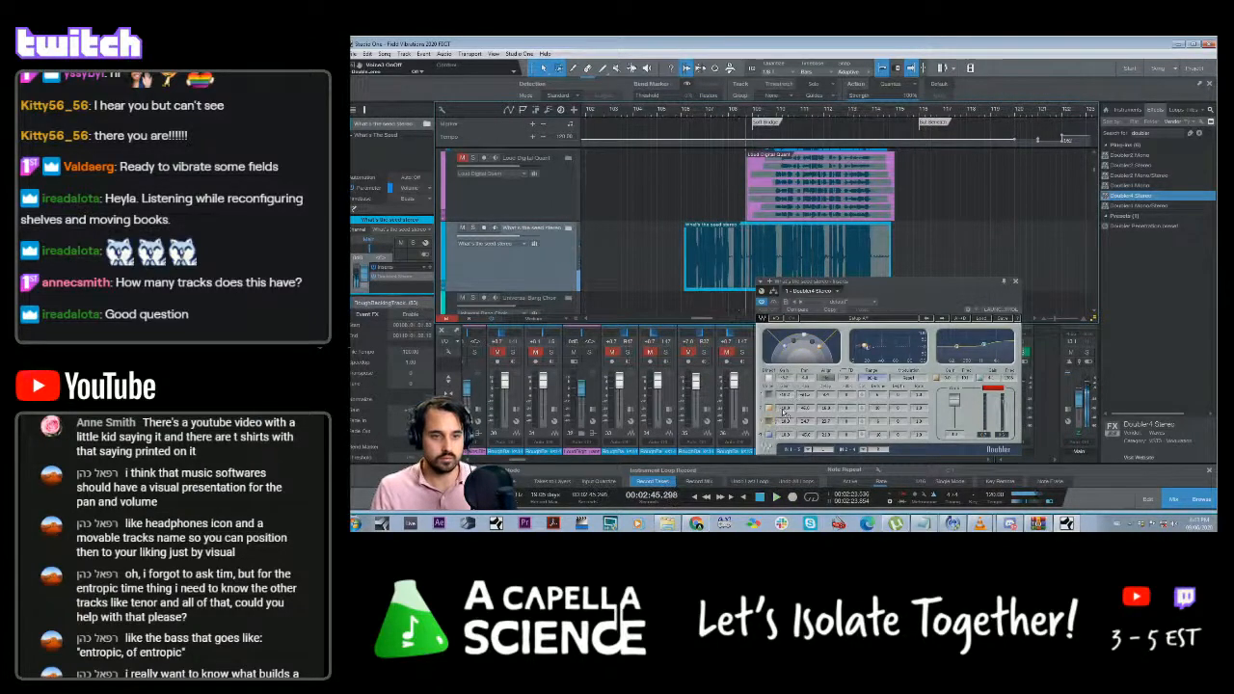
Switch off the Doubler's direct signal, raise a right-hand voice's gain, and audition the result beyond bar 106
mouse_move(783, 410)
mouse_down()
mouse_move(782, 424)
mouse_move(782, 408)
mouse_up()
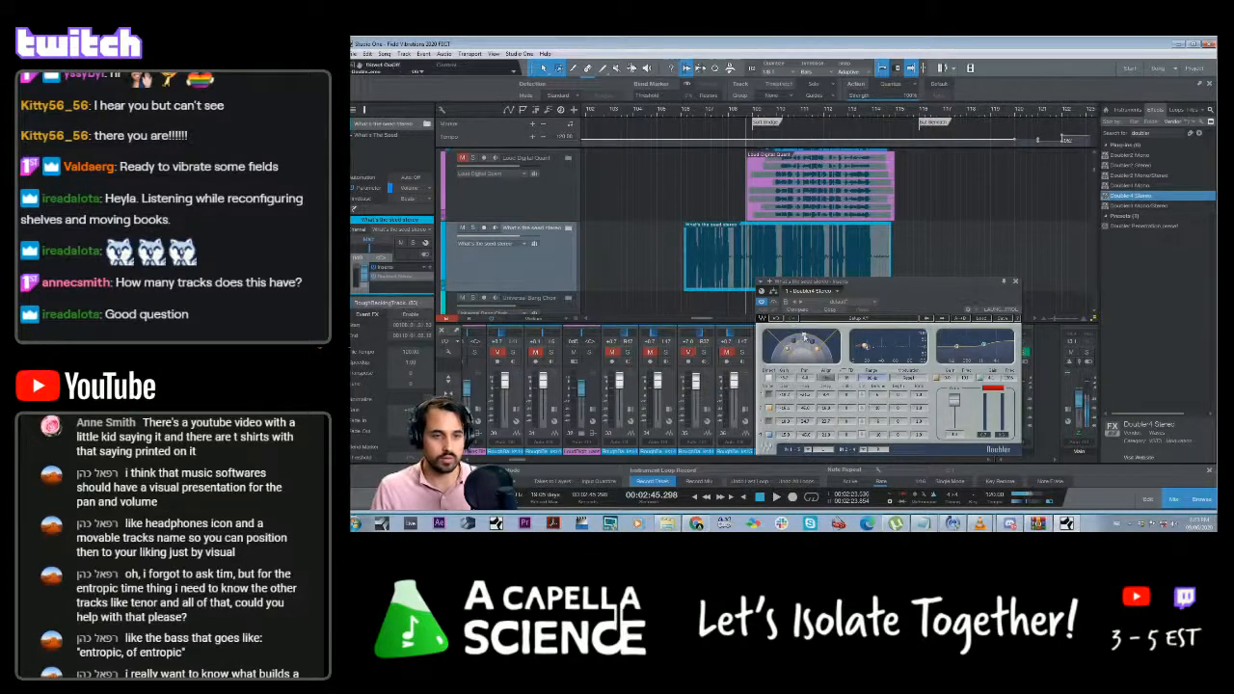
click(691, 112)
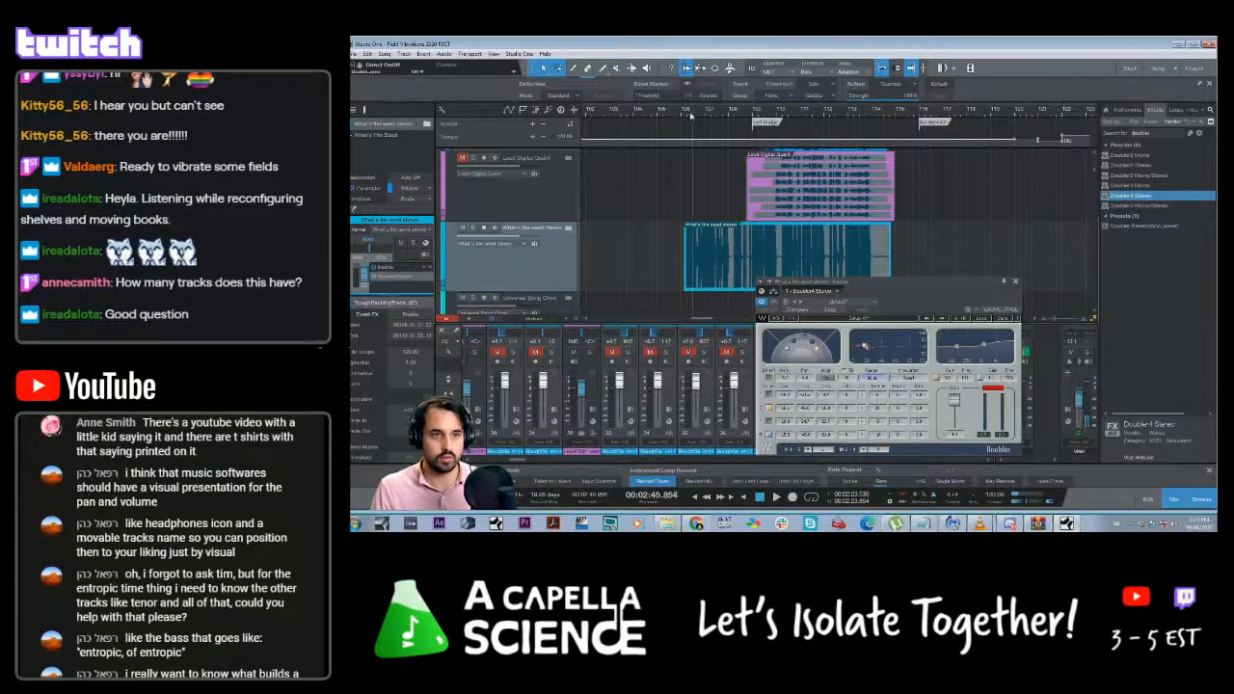
key(space)
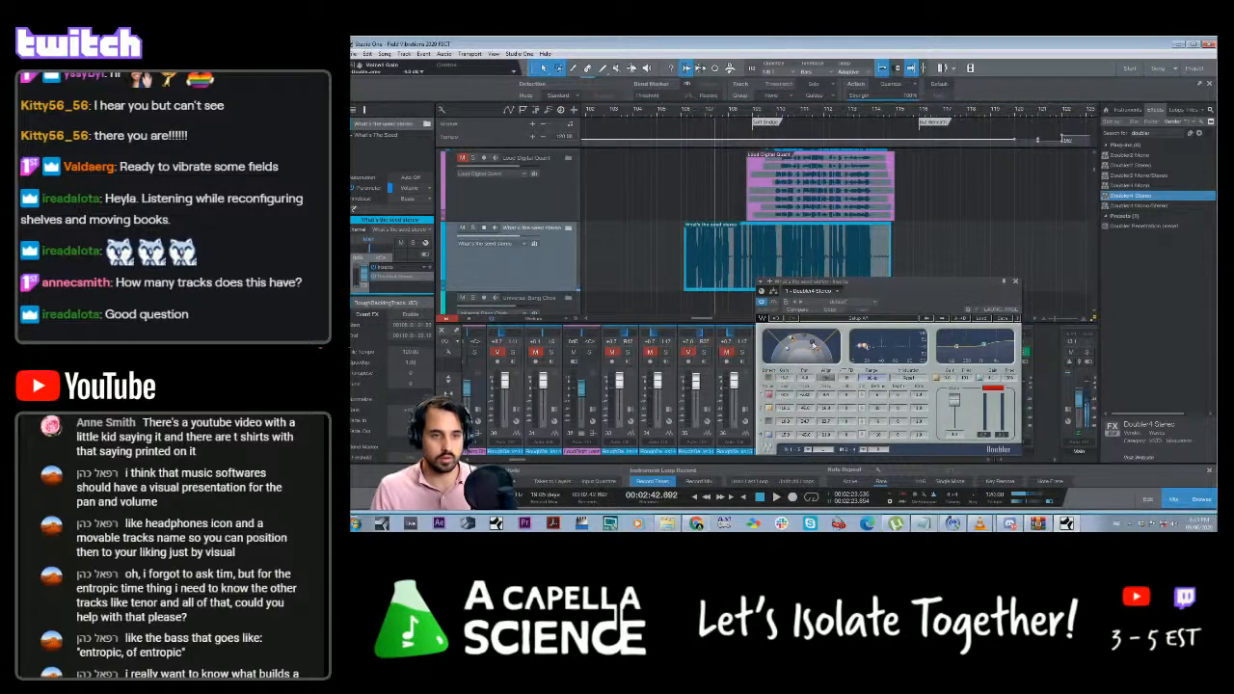
drag(812, 342, 815, 337)
key(space)
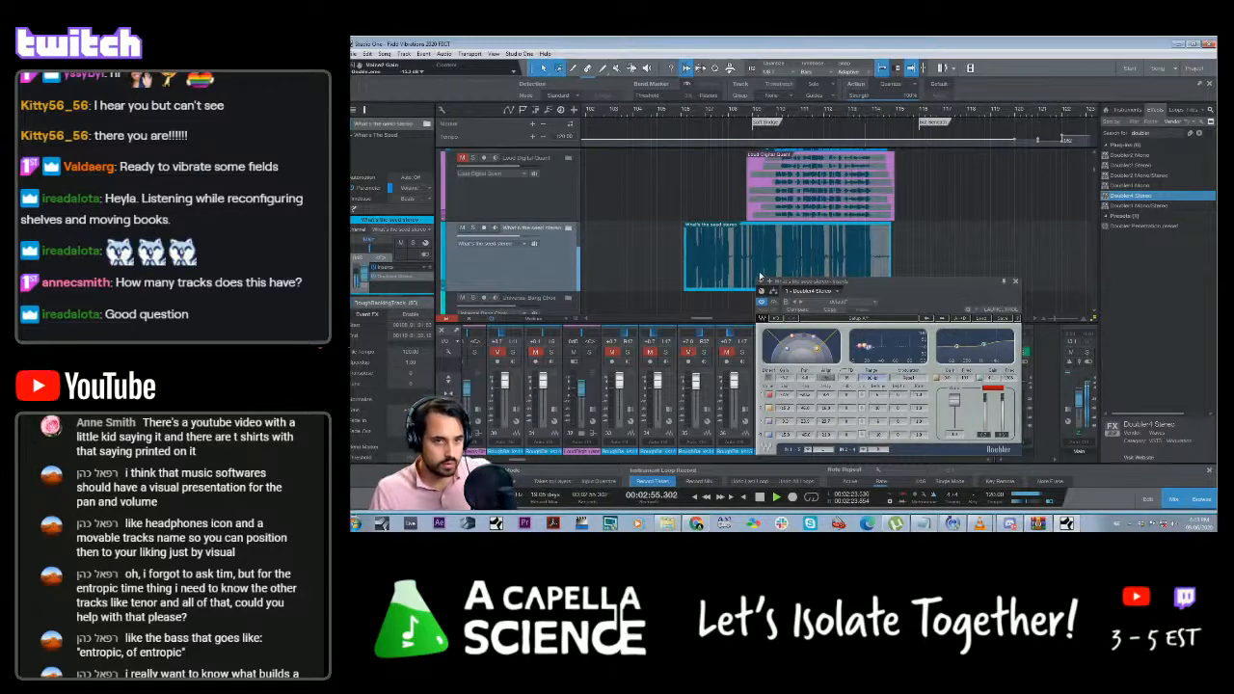
Stop playback, save the song, and close the Doubler4 Stereo window
key(space)
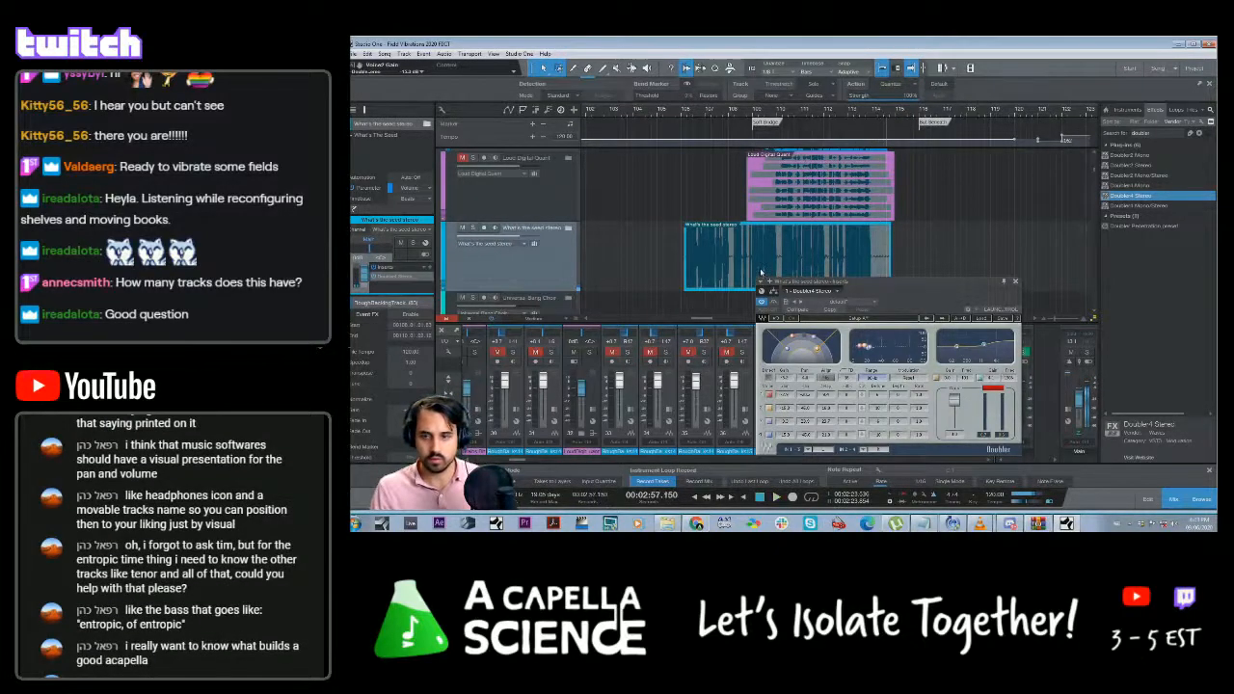
key(ctrl+s)
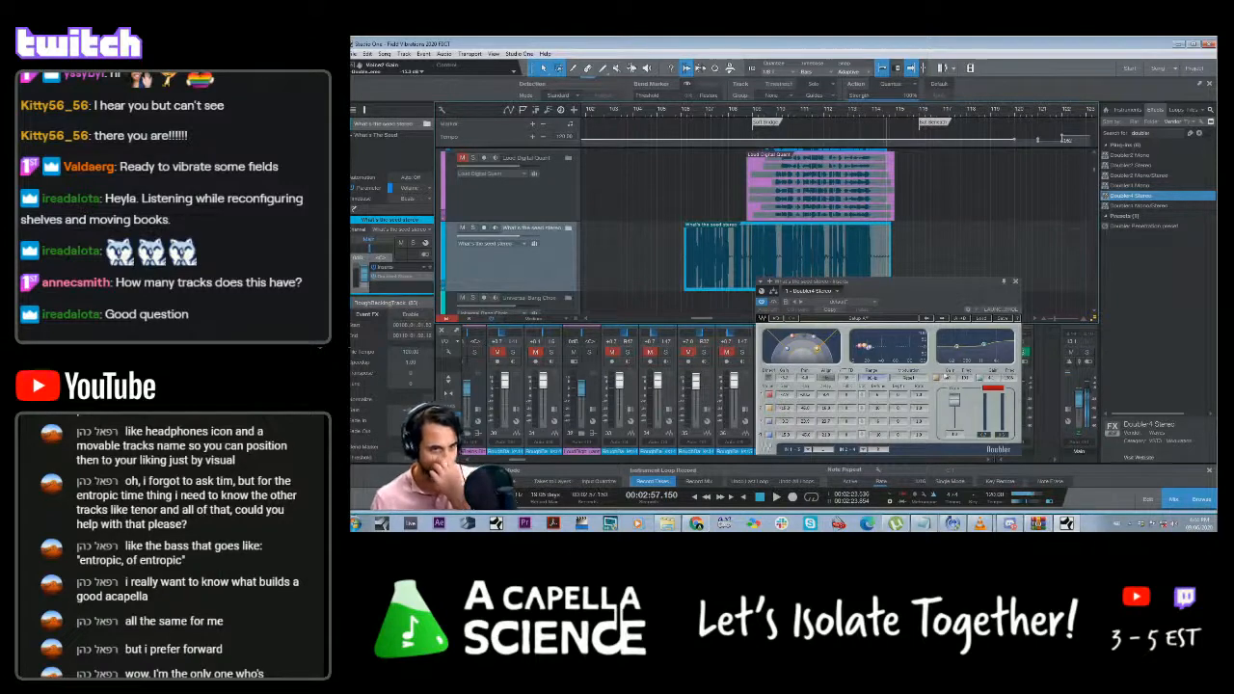
drag(920, 298, 922, 300)
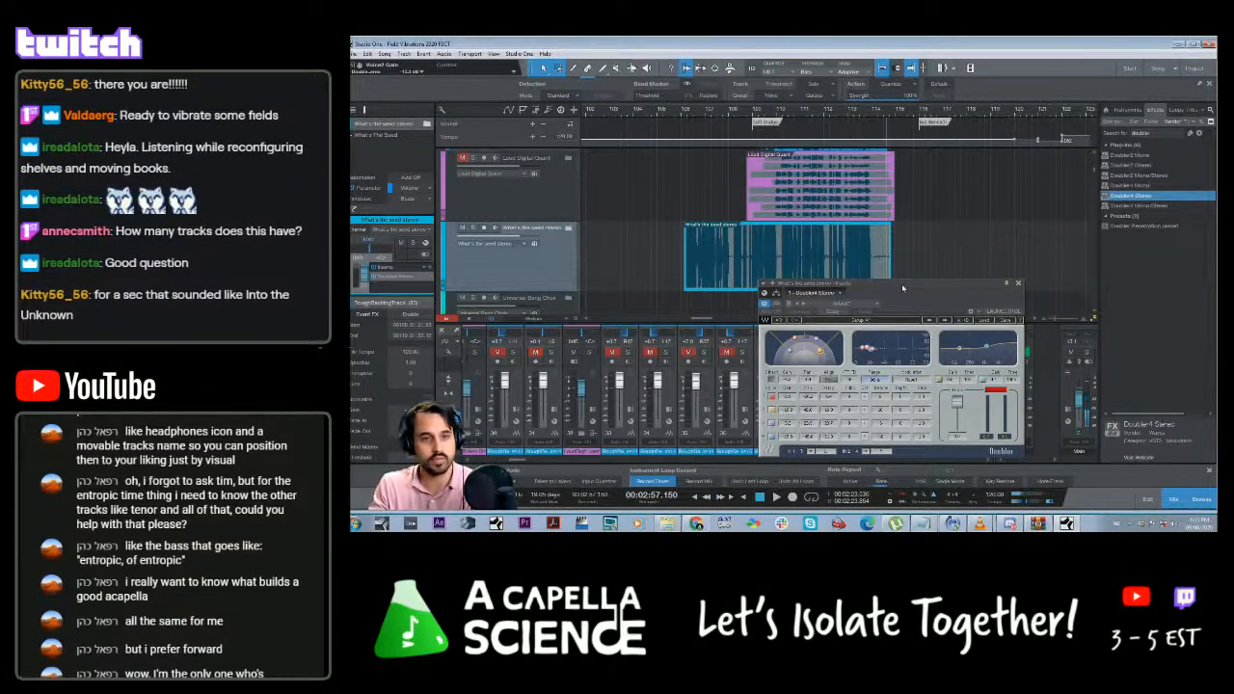
drag(901, 284, 808, 304)
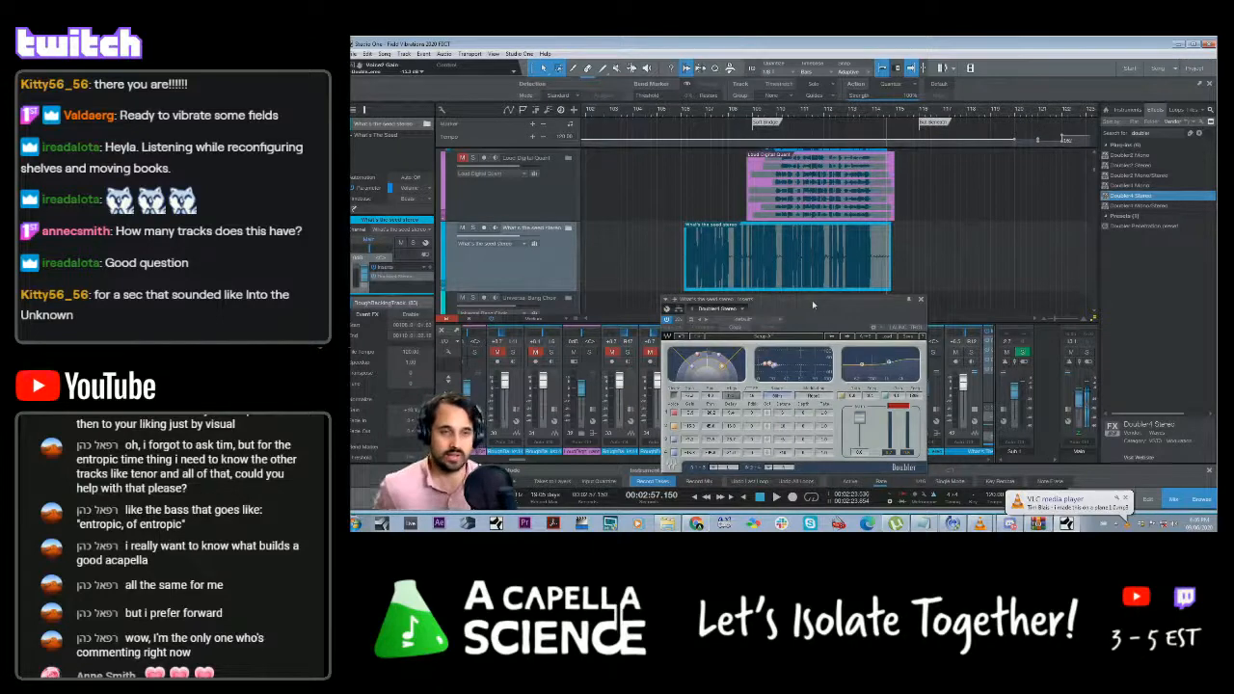
click(920, 298)
Audition the doubled What's The Good track from about bar 106
click(694, 114)
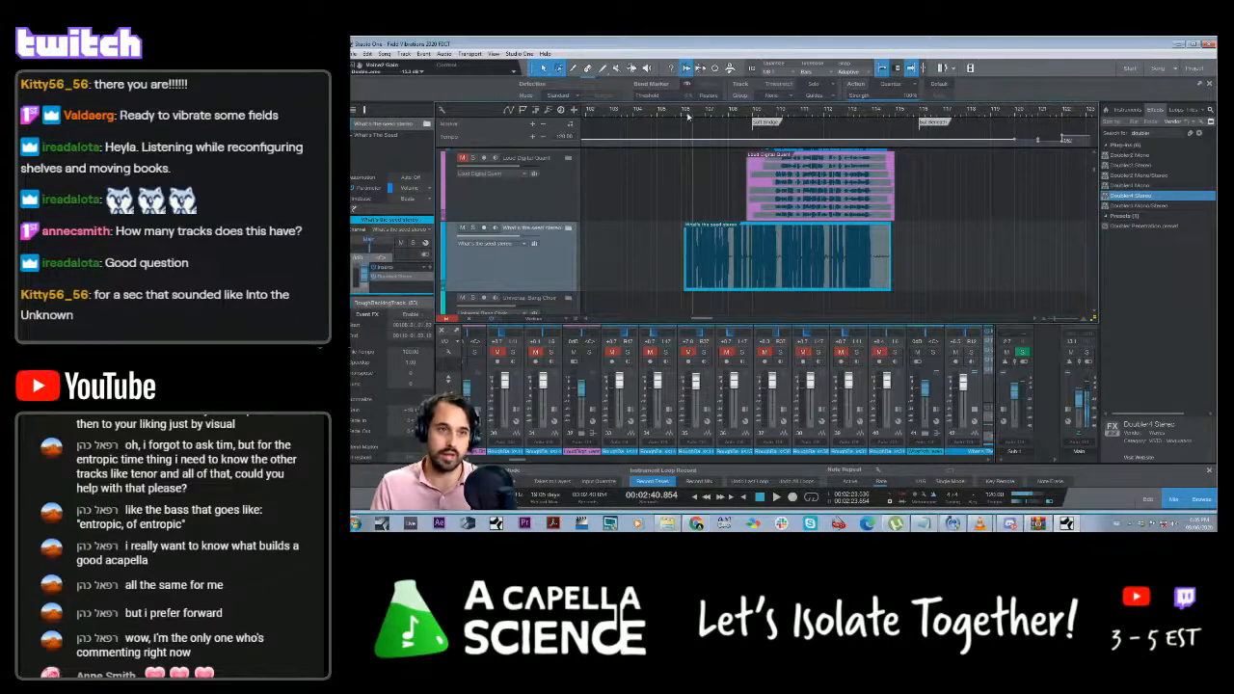
click(687, 114)
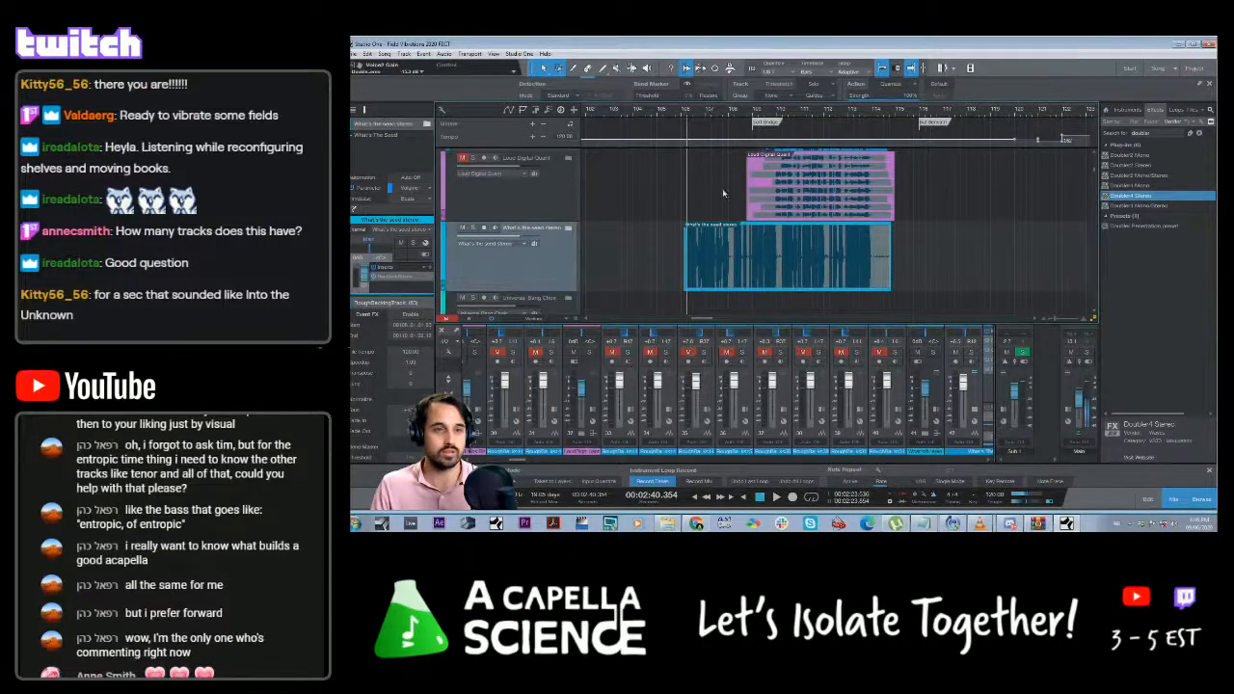
key(space)
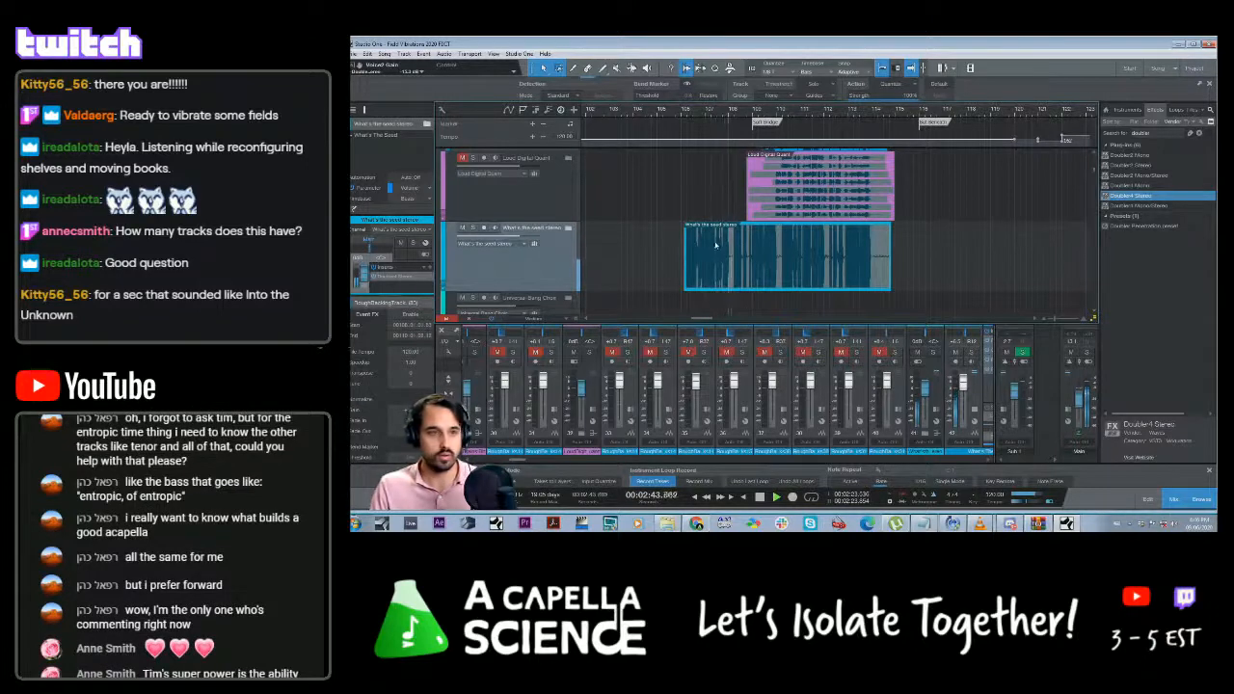
key(space)
Reopen Doubler4 Stereo on What's The Good, toggle the direct signal and a voice, and audition from about bar 106 before closing it
click(560, 276)
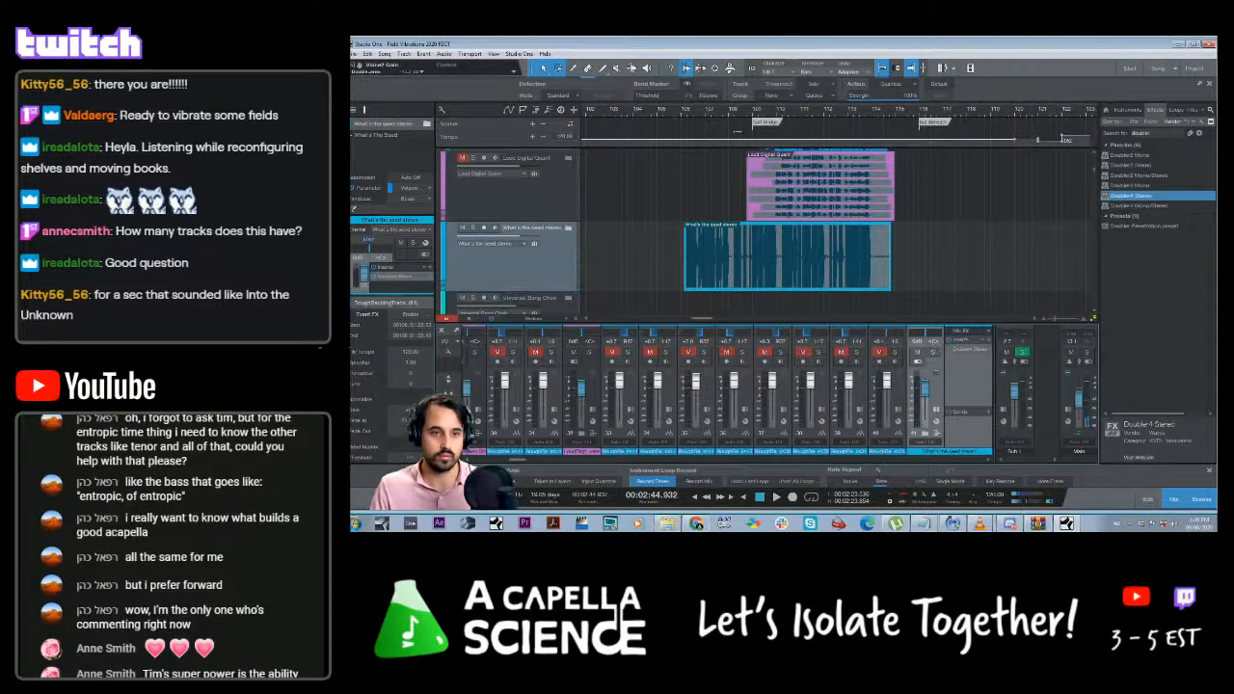
key(space)
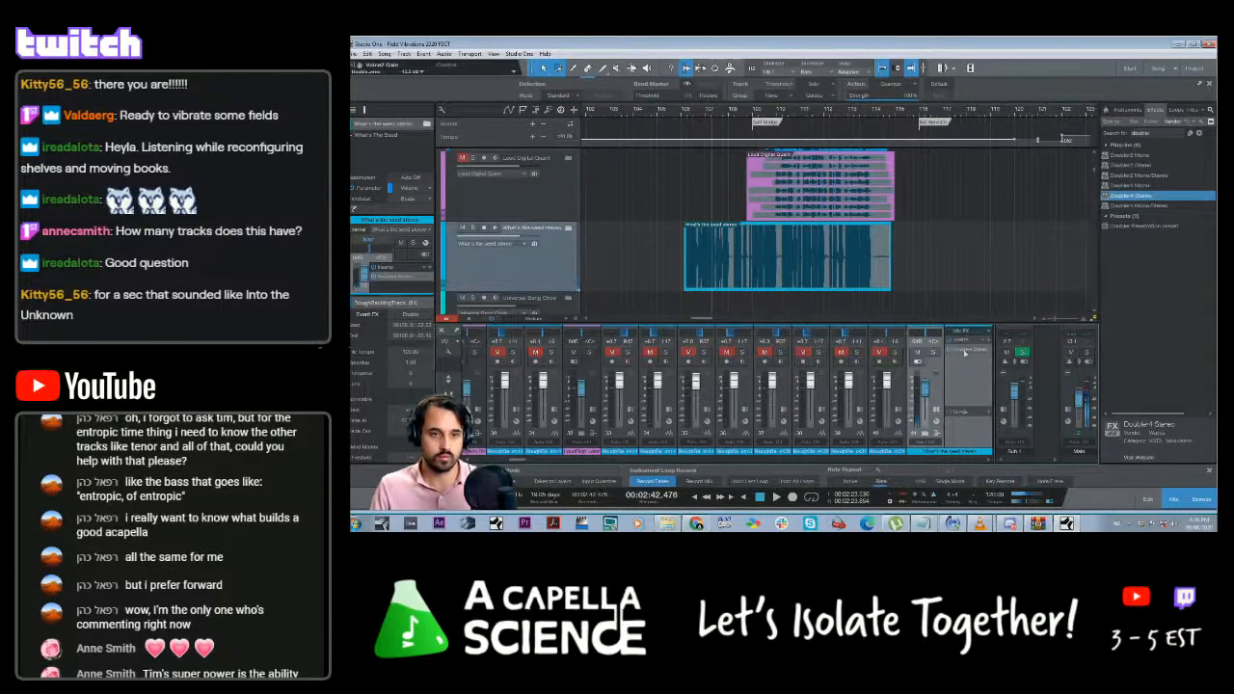
click(965, 353)
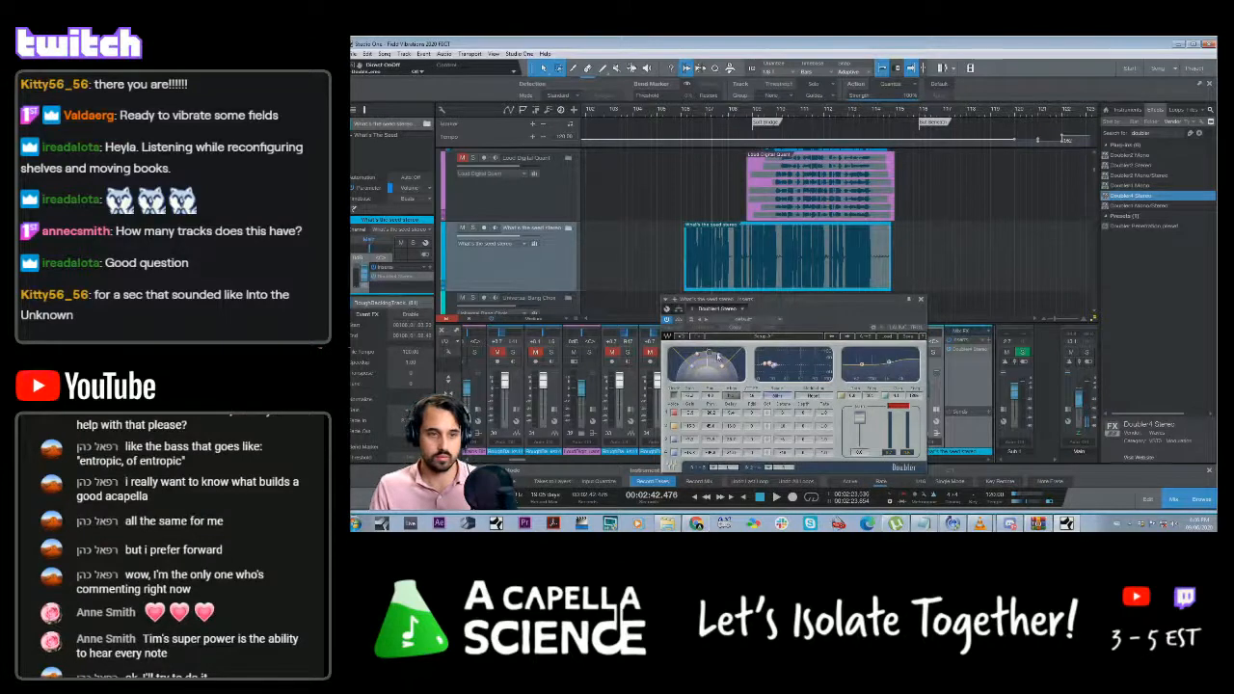
click(710, 353)
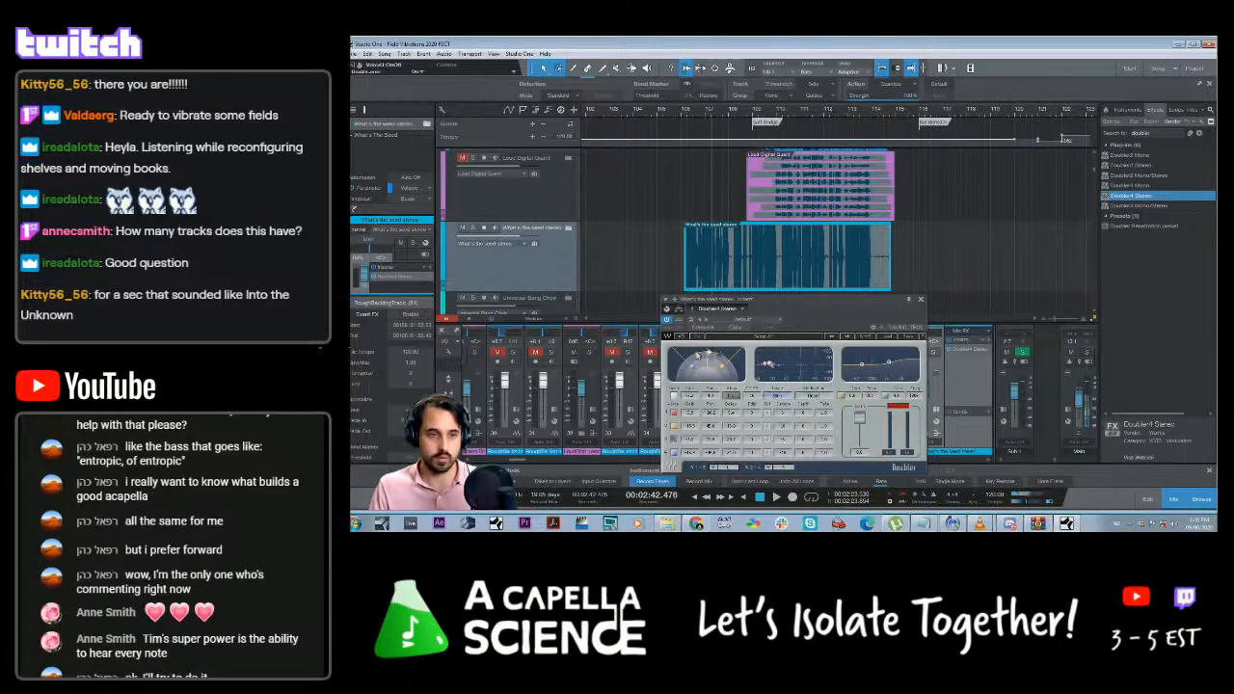
key(space)
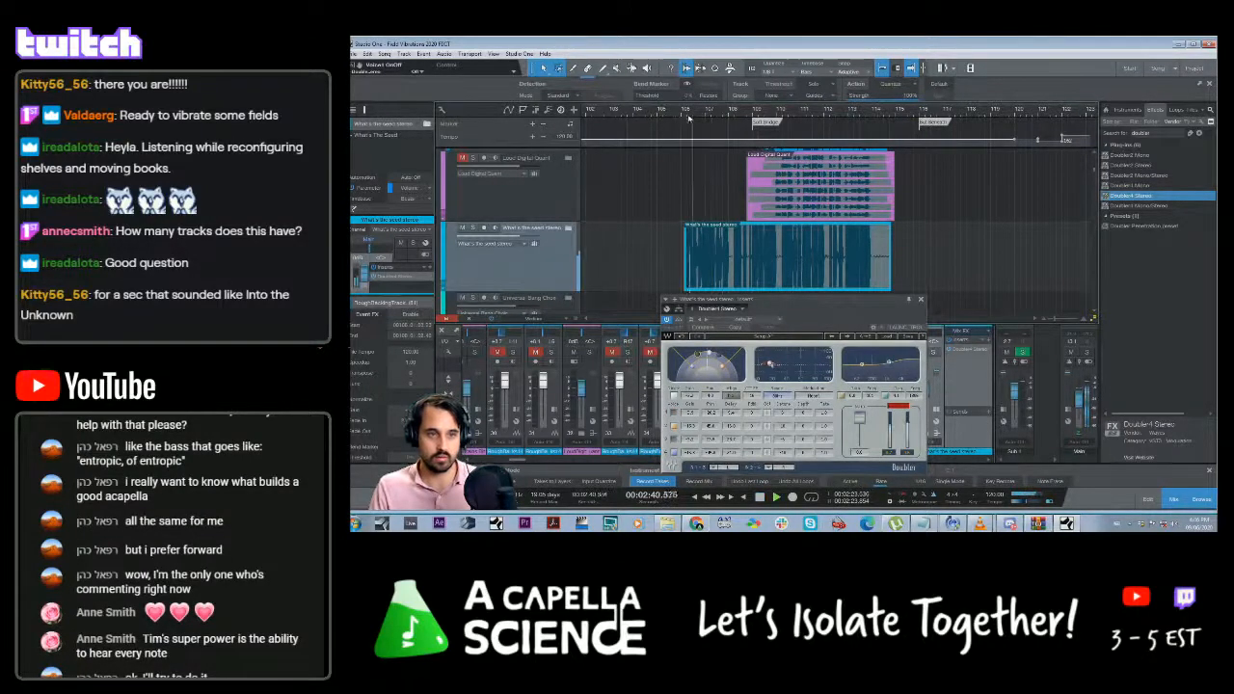
drag(838, 304, 777, 292)
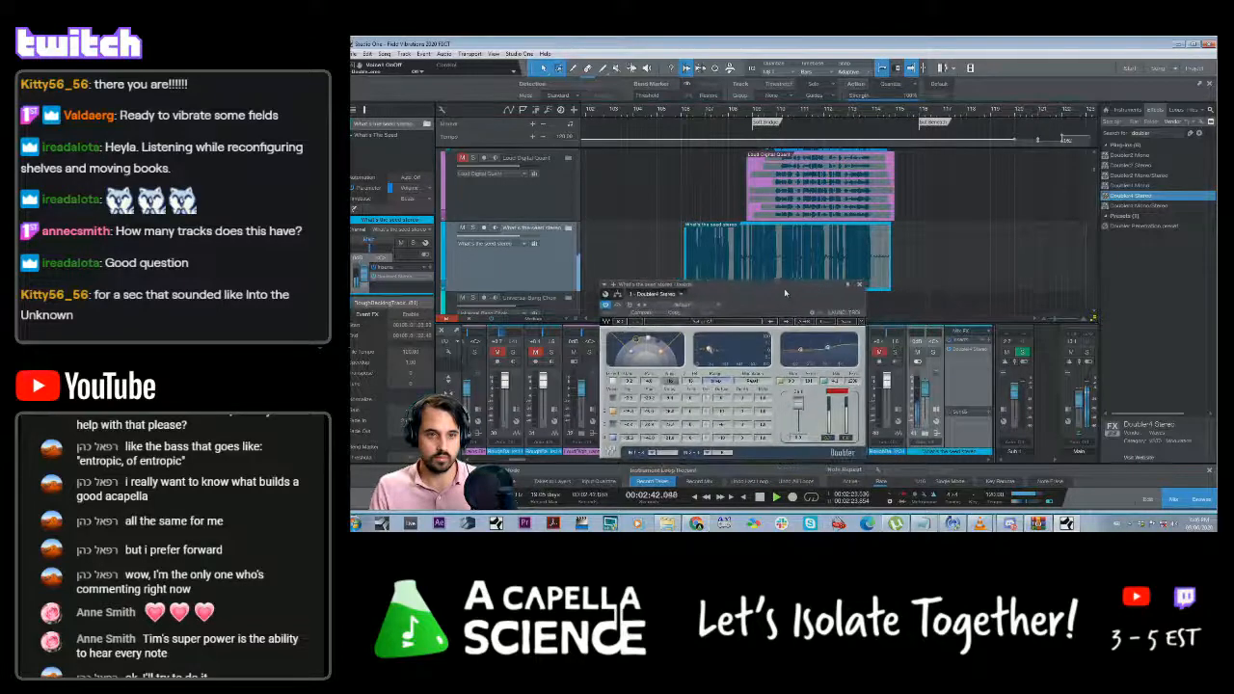
click(858, 284)
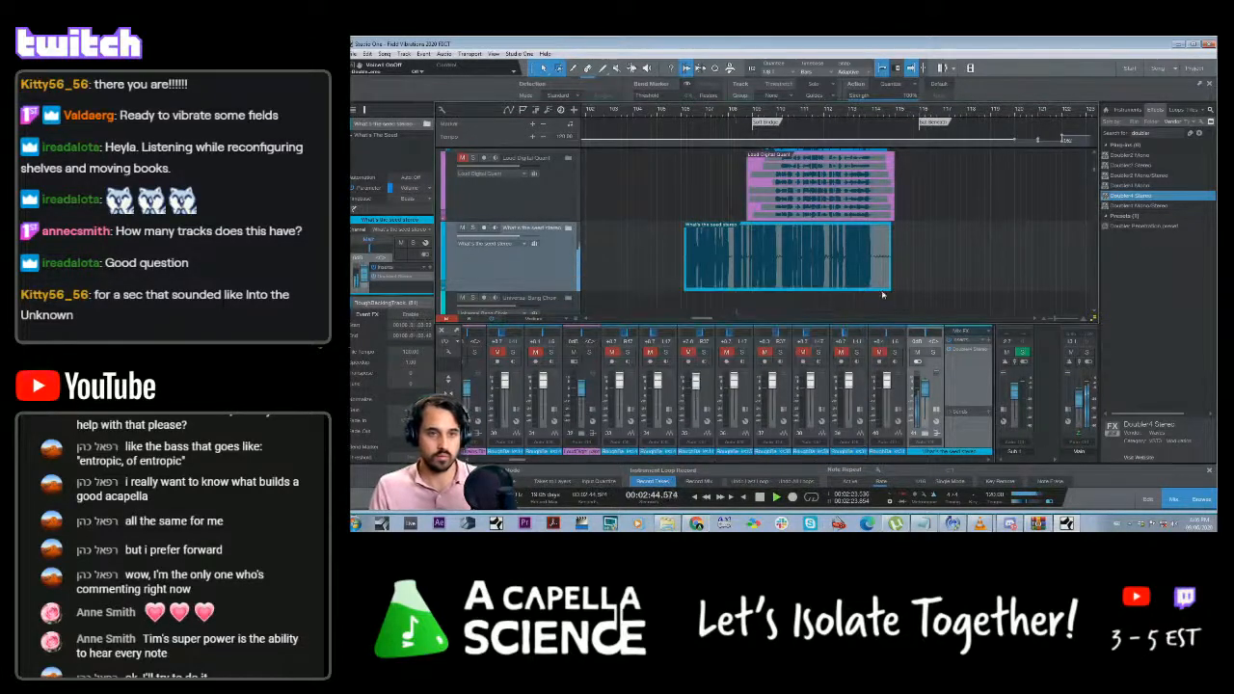
key(space)
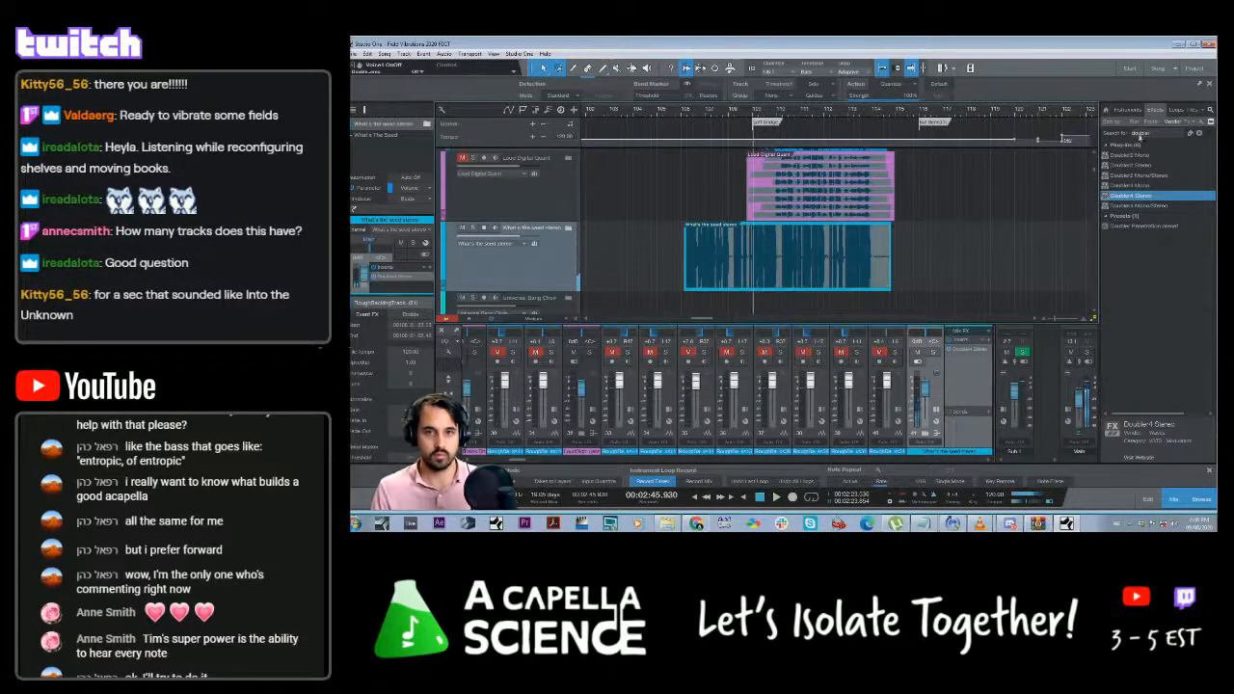
Search the effects for "analog" and insert Analog Delay on the What's The Good track
double_click(1141, 134)
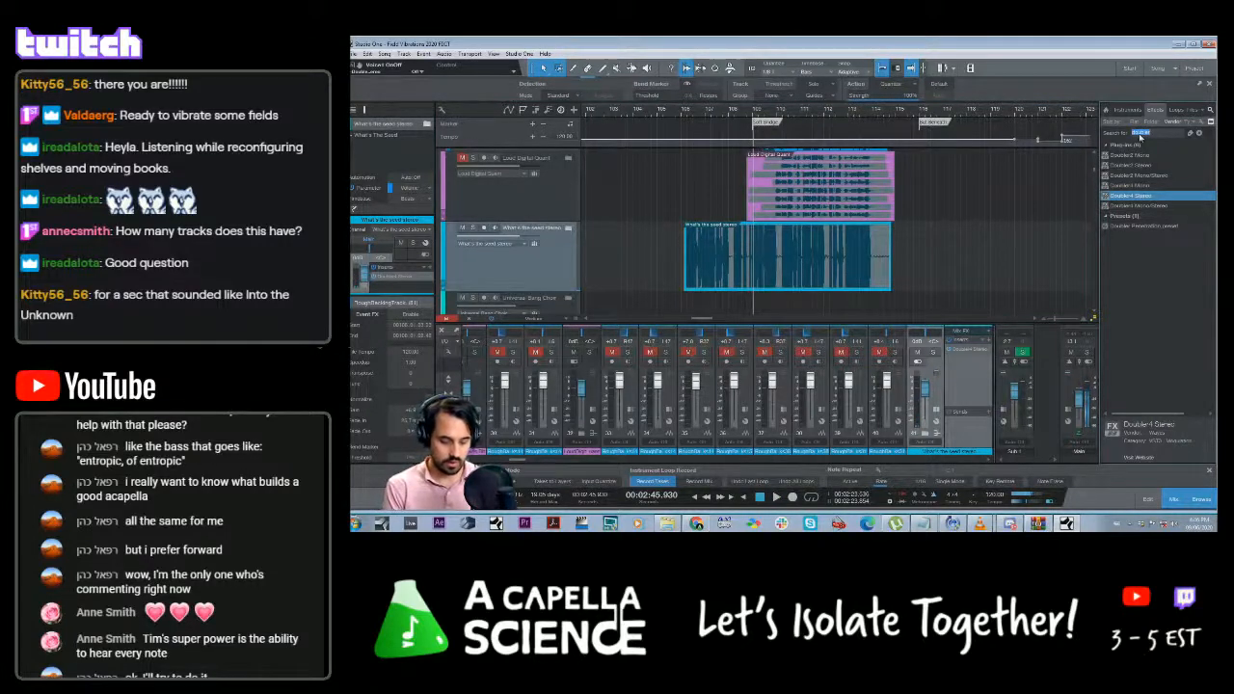
text(analog)
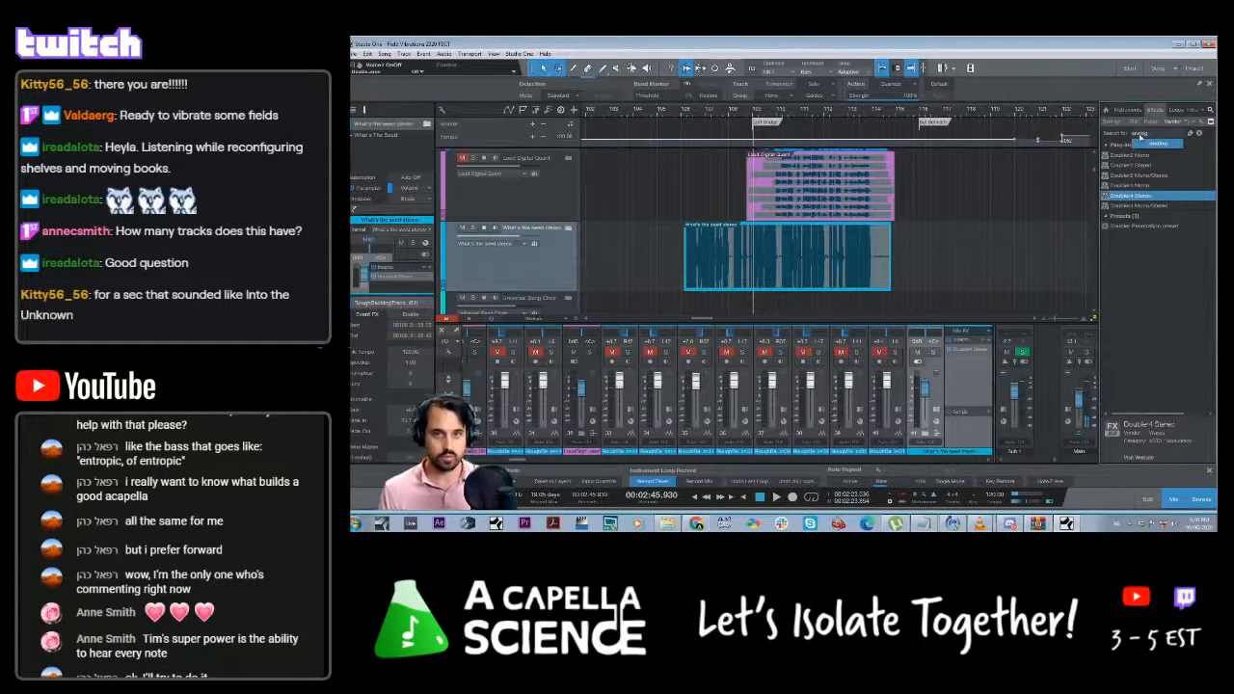
key(Return)
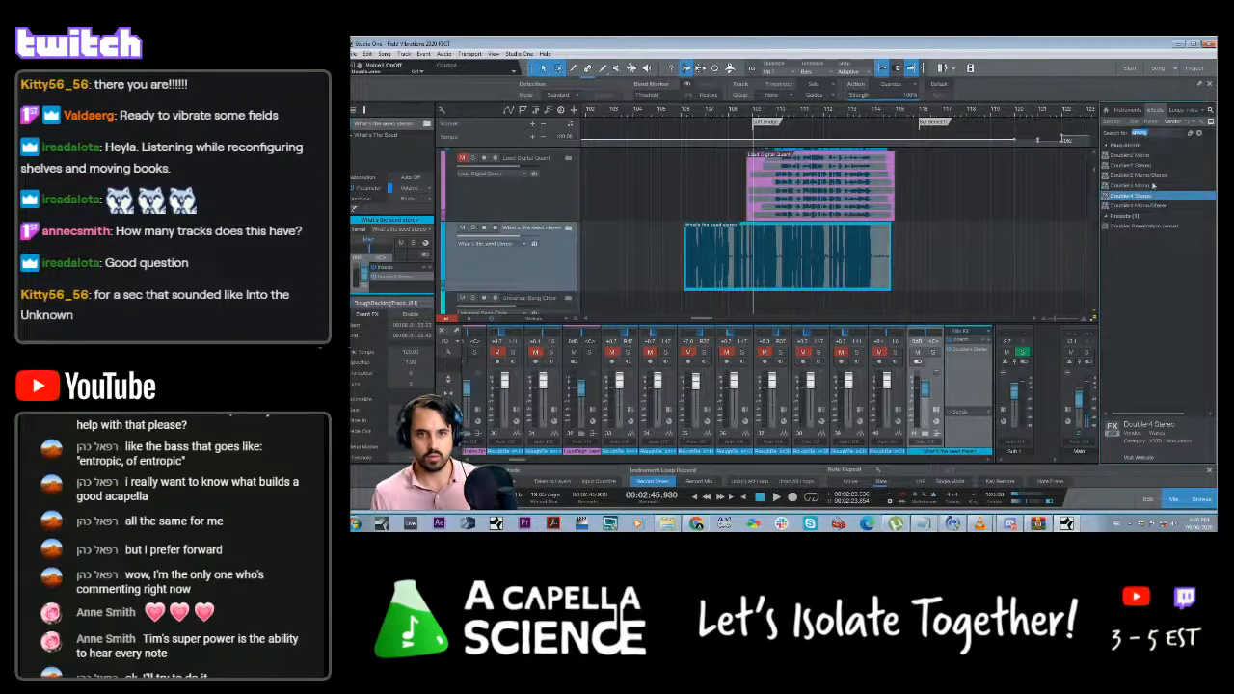
drag(1136, 159, 931, 307)
key(space)
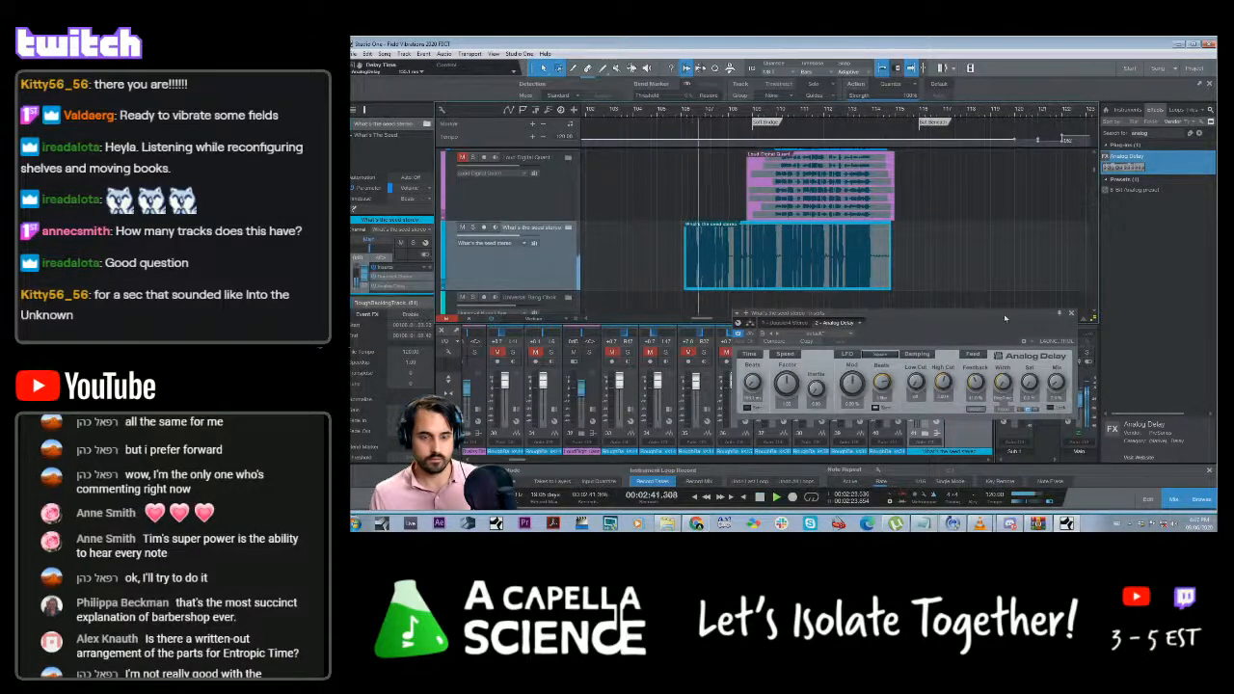
Adjust Analog Delay's feedback width while auditioning the soloed What's The Good track from about bar 106, and close the effect
drag(800, 314, 742, 251)
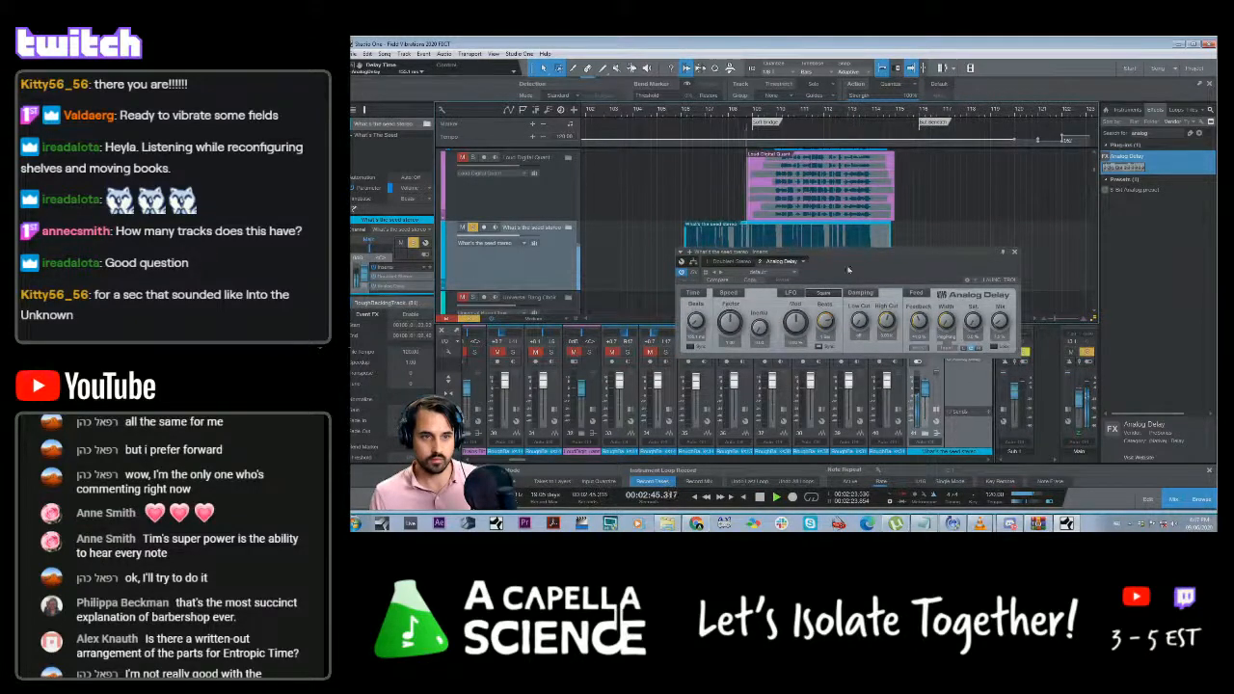
drag(926, 262, 791, 269)
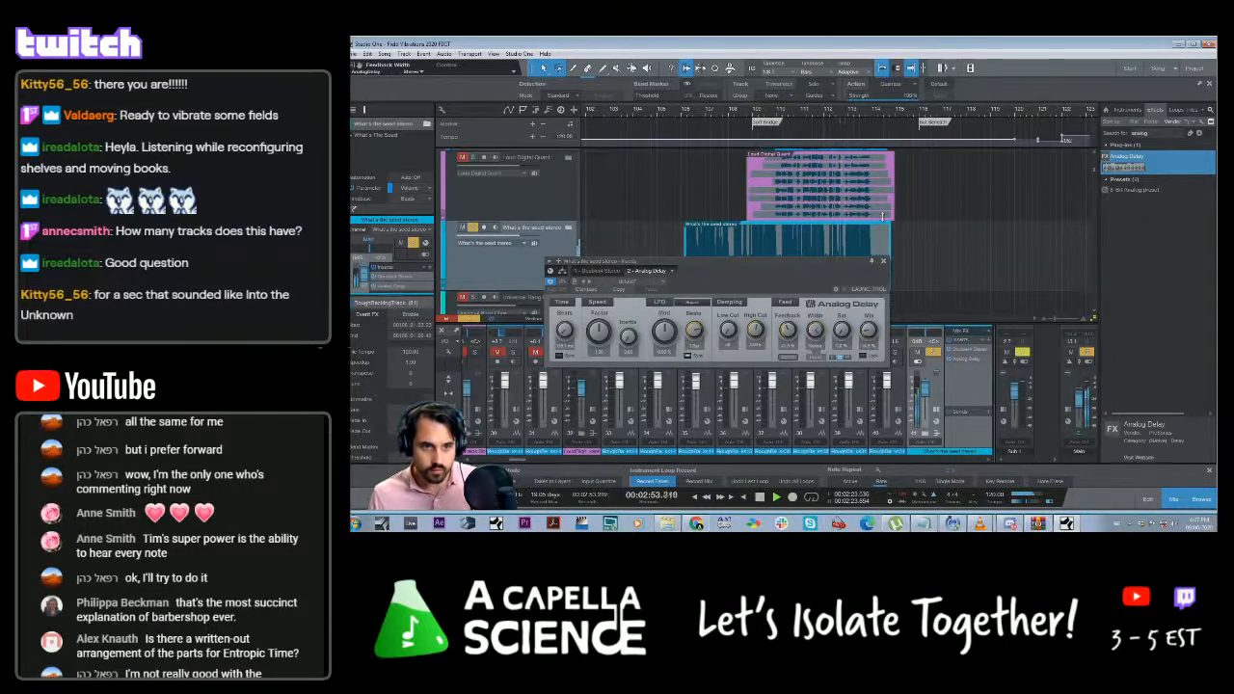
mouse_move(799, 261)
mouse_down()
mouse_move(858, 303)
mouse_move(809, 261)
mouse_up()
click(688, 115)
click(892, 259)
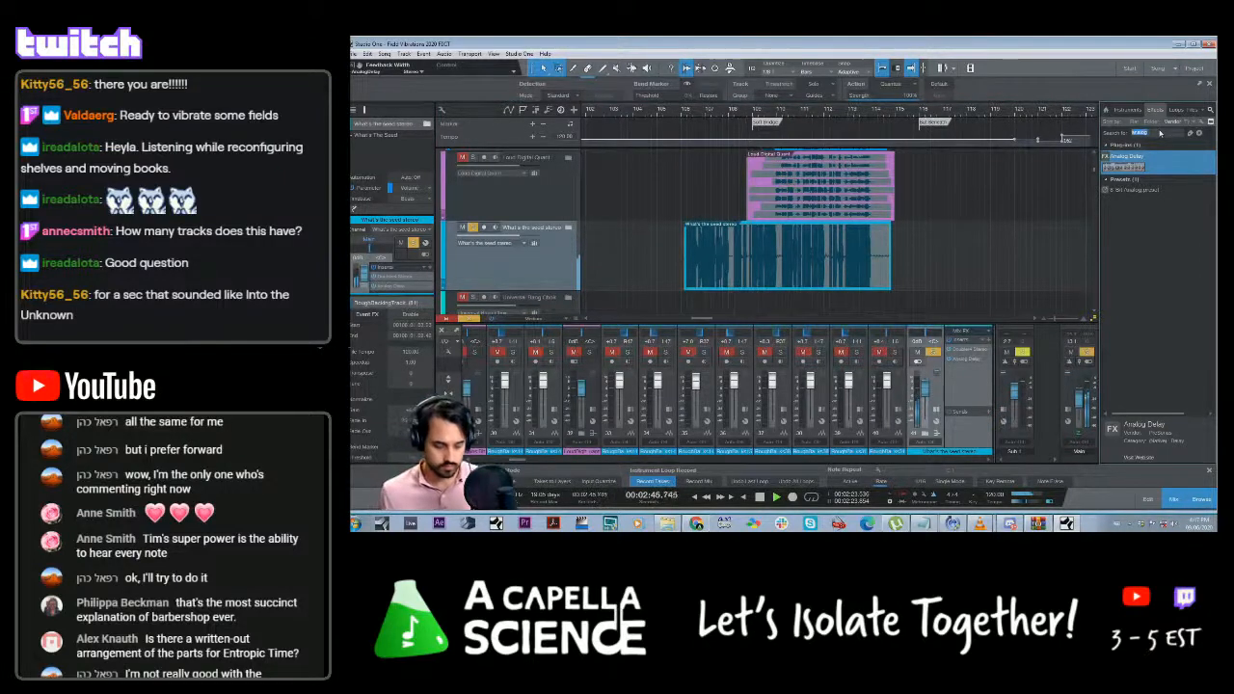
Insert Pro EQ between Doubler4 Stereo and Analog Delay on What's The Good, and slightly boost its high-mid band
text(pro)
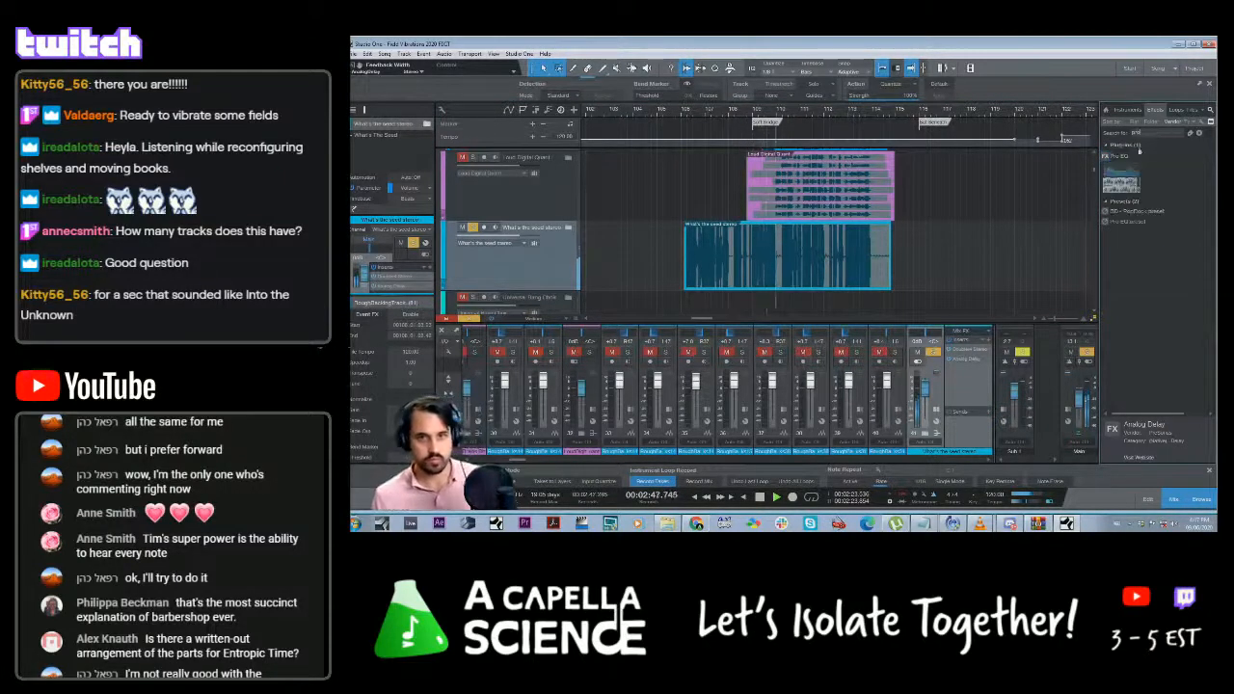
click(1116, 162)
drag(1116, 162, 964, 349)
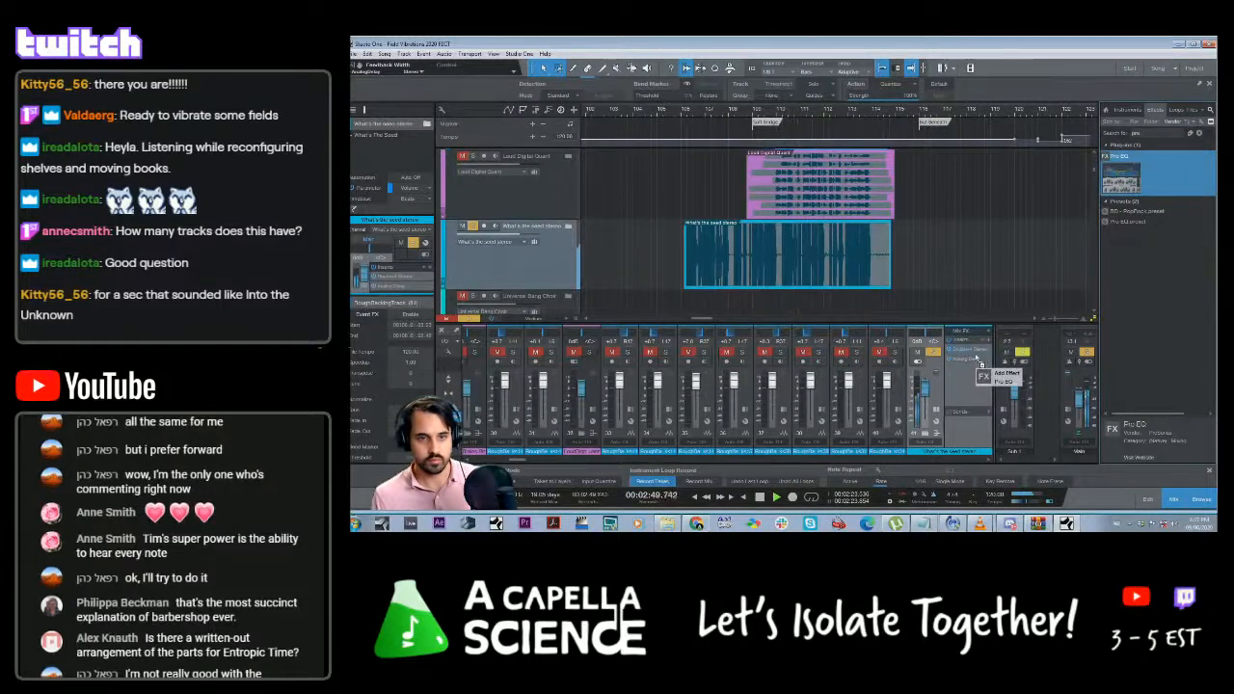
mouse_move(828, 360)
mouse_down()
mouse_move(801, 356)
mouse_move(812, 346)
mouse_up()
click(858, 260)
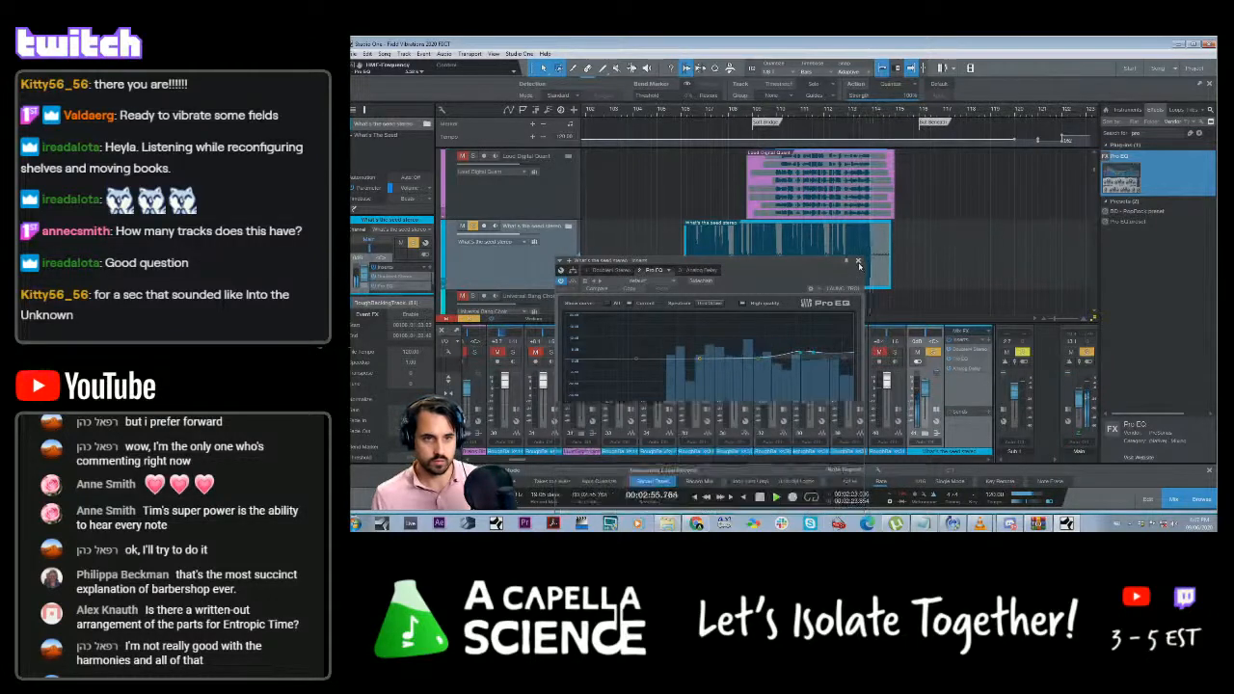
Replay What's The Good from about bar 106 with the new effects and save the song
click(684, 115)
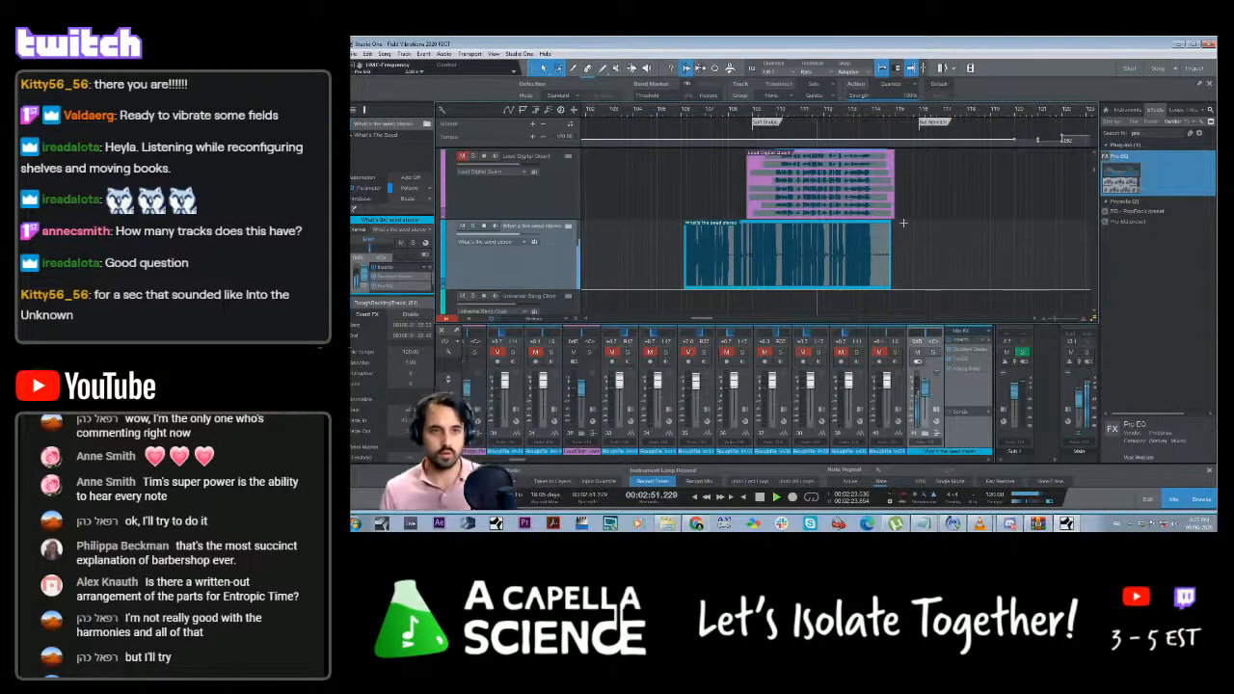
click(694, 111)
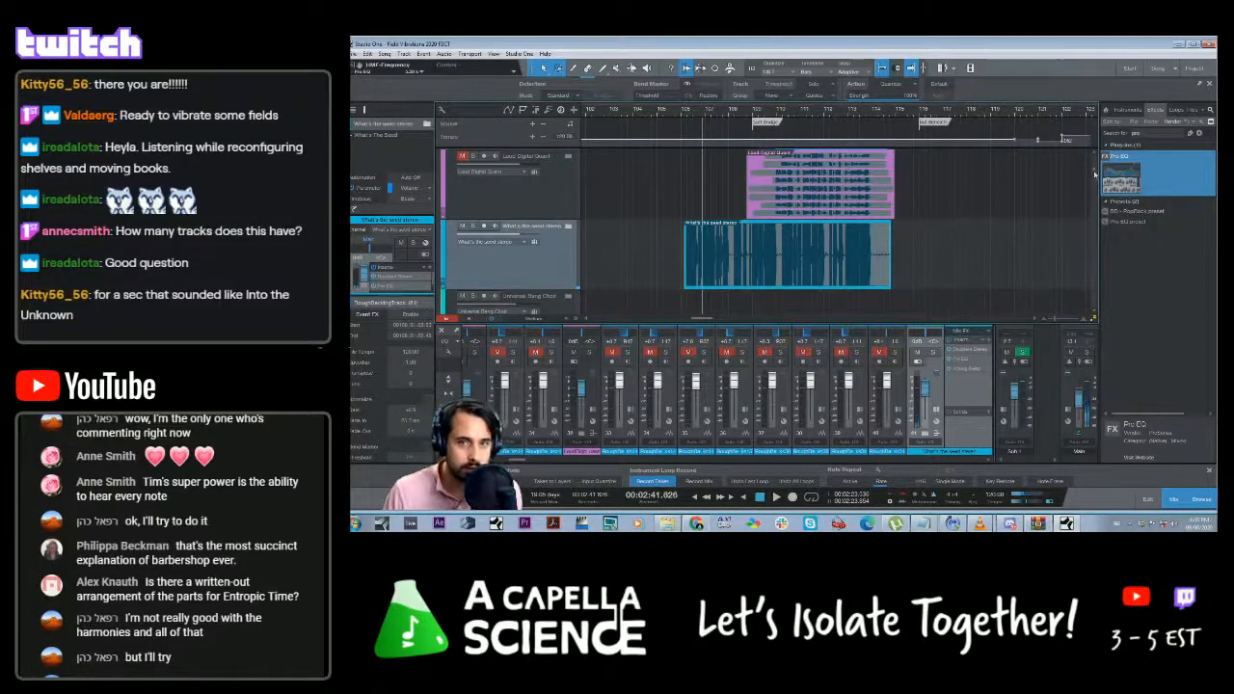
key(a)
key(a)
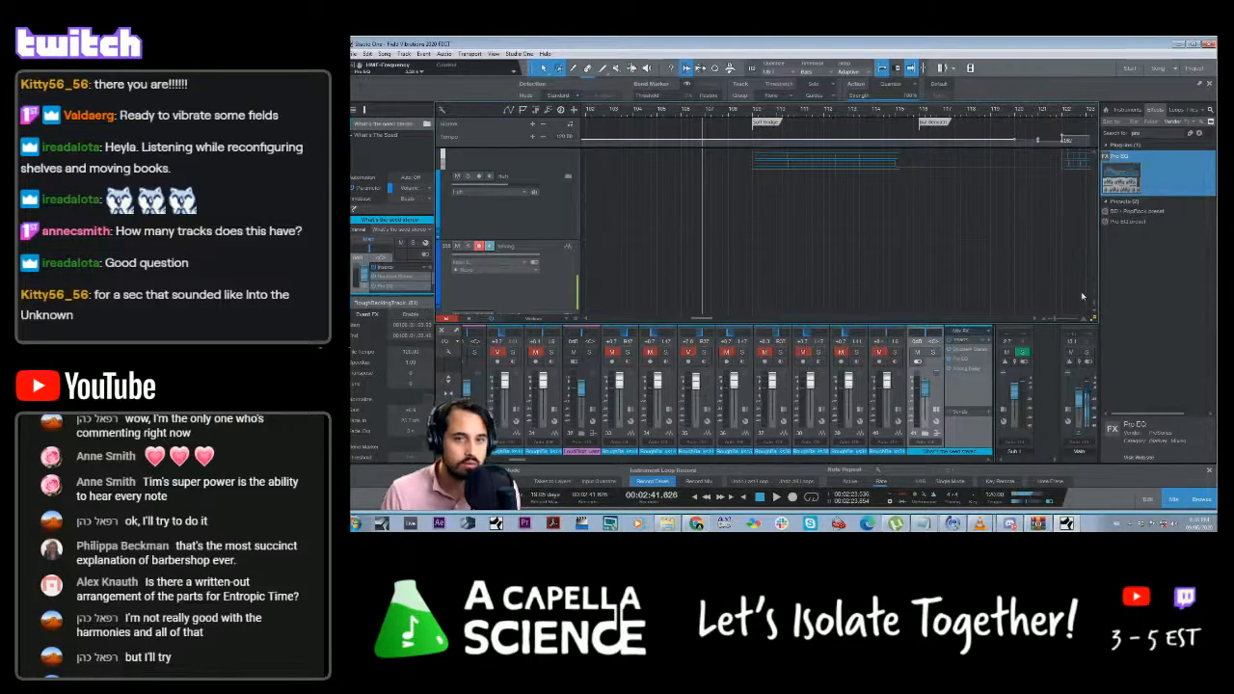
key(ctrl+s)
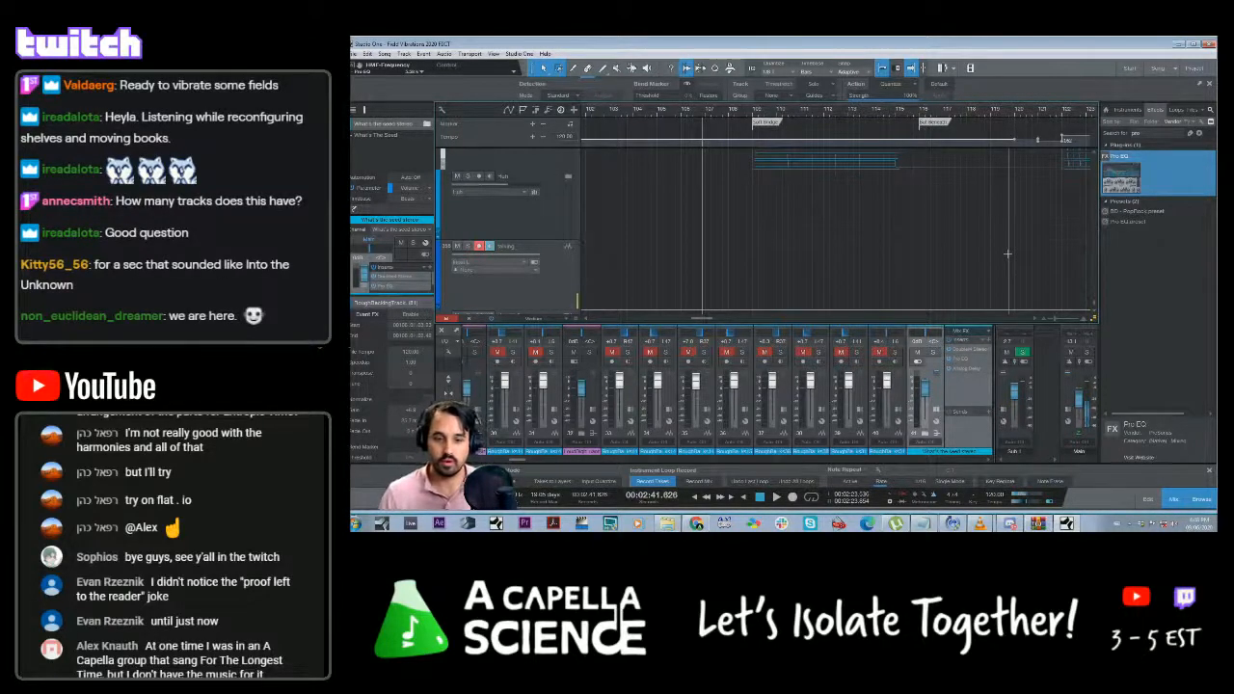
Expand the Main output channel in the mixer to view its insert effects
scroll(1007, 253, up, 5)
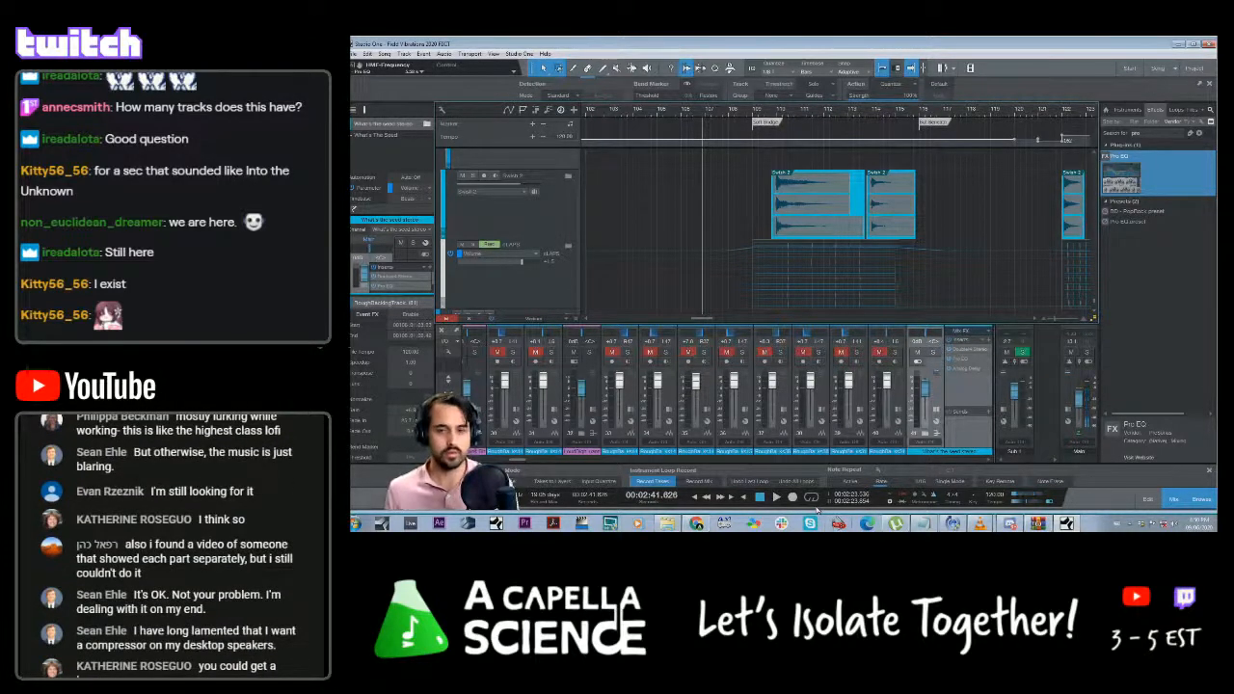
click(1130, 523)
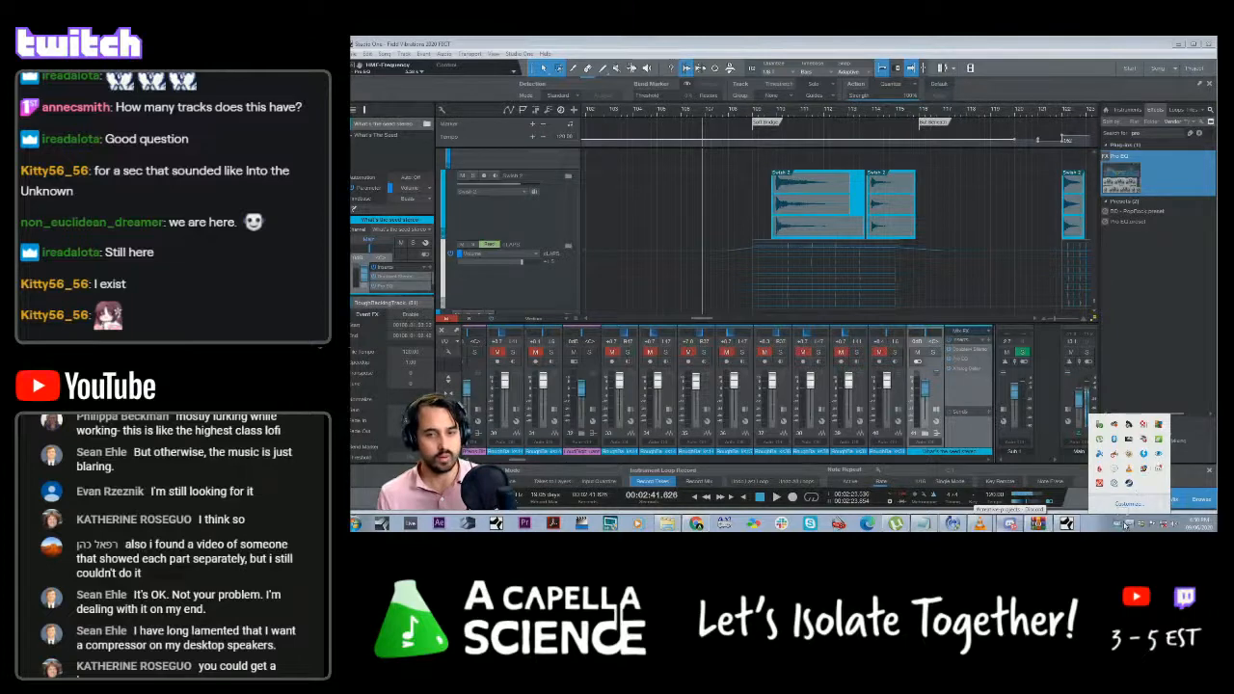
click(1127, 524)
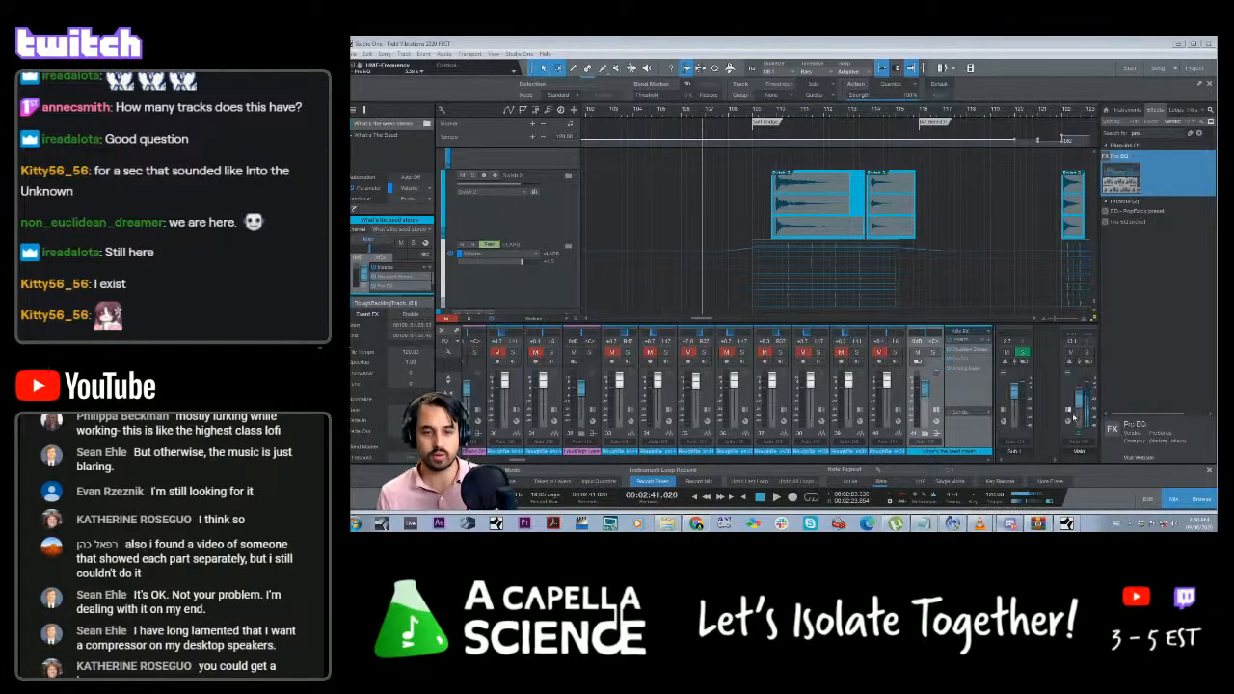
click(1077, 421)
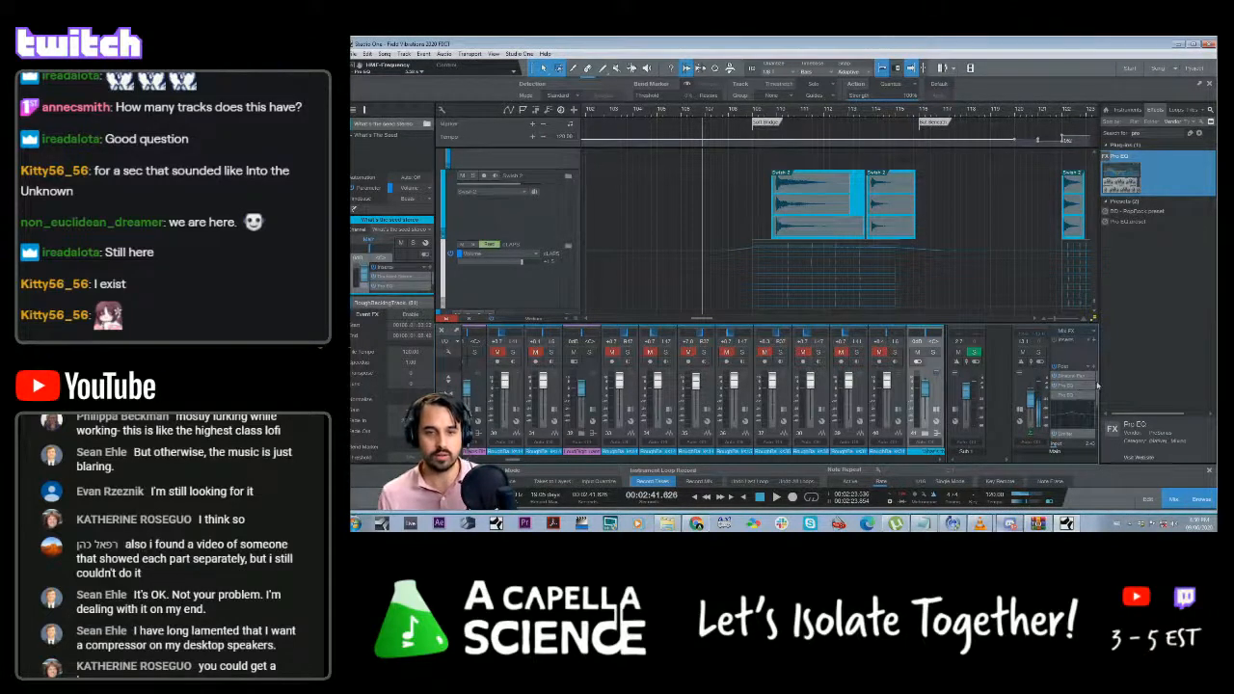
mouse_move(1095, 386)
mouse_down()
mouse_move(1093, 427)
mouse_move(1099, 380)
mouse_up()
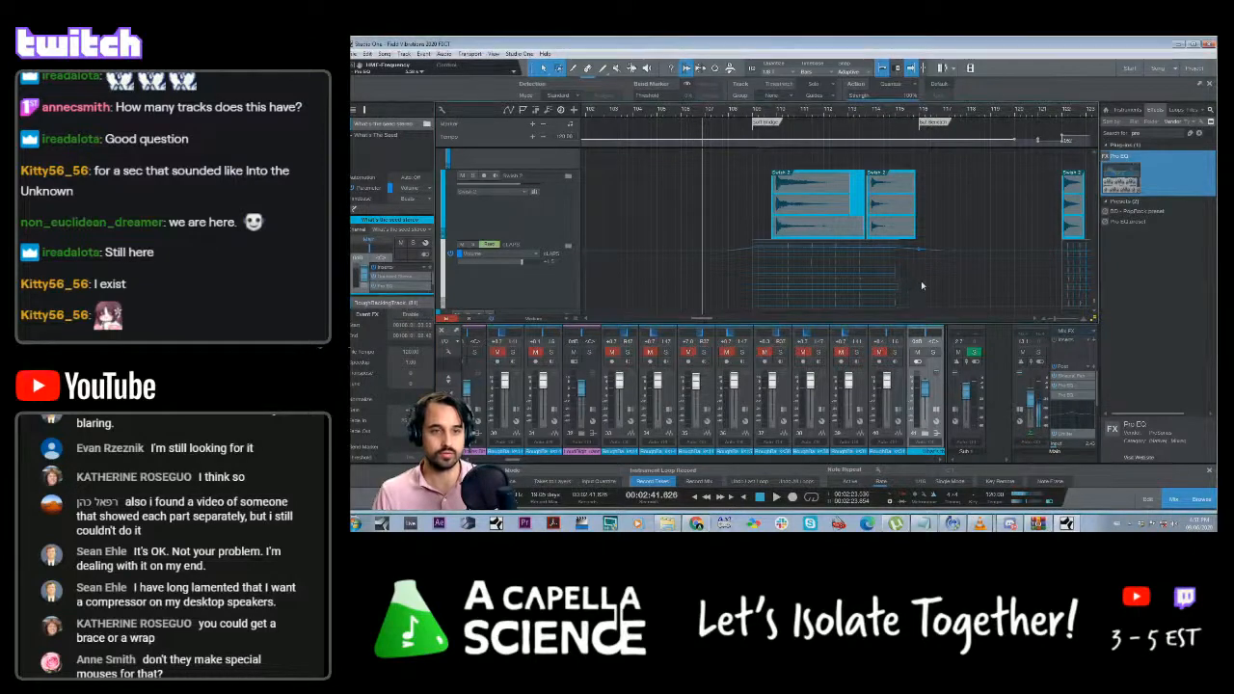
scroll(923, 285, down, 2)
scroll(928, 279, up, 2)
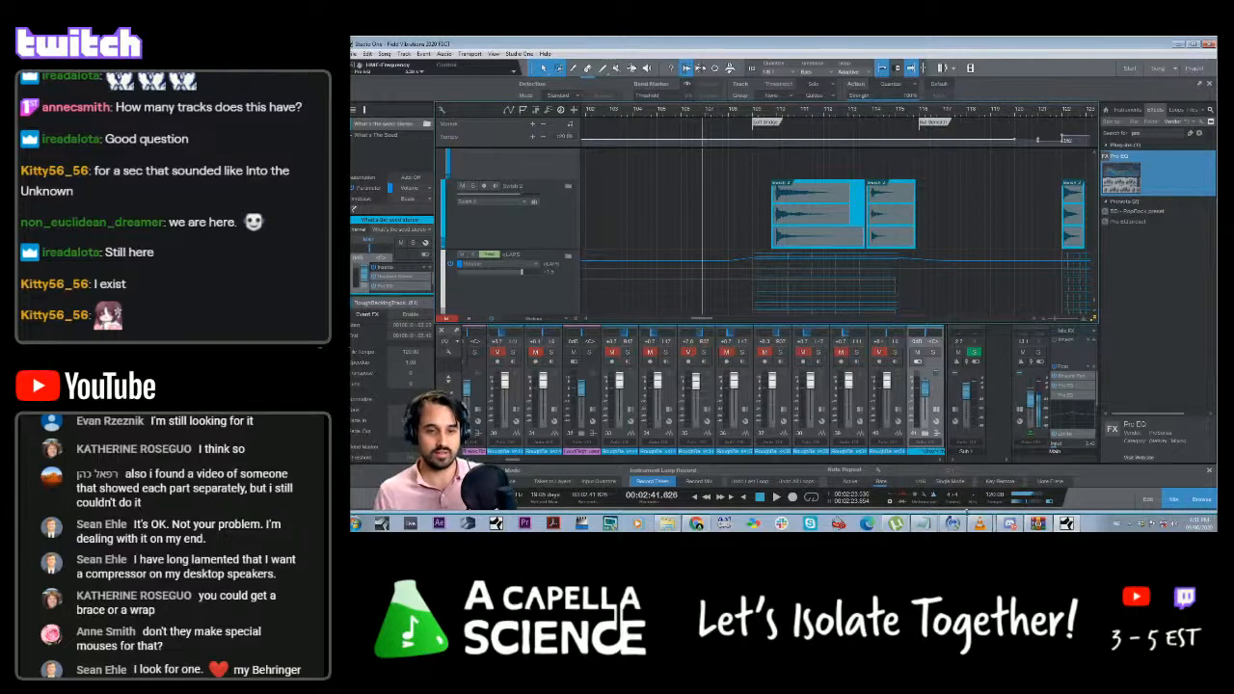
Play the song from about bar 108 into Soft Bridge and scan the neighbouring tracks for the parts sounding there
mouse_move(981, 524)
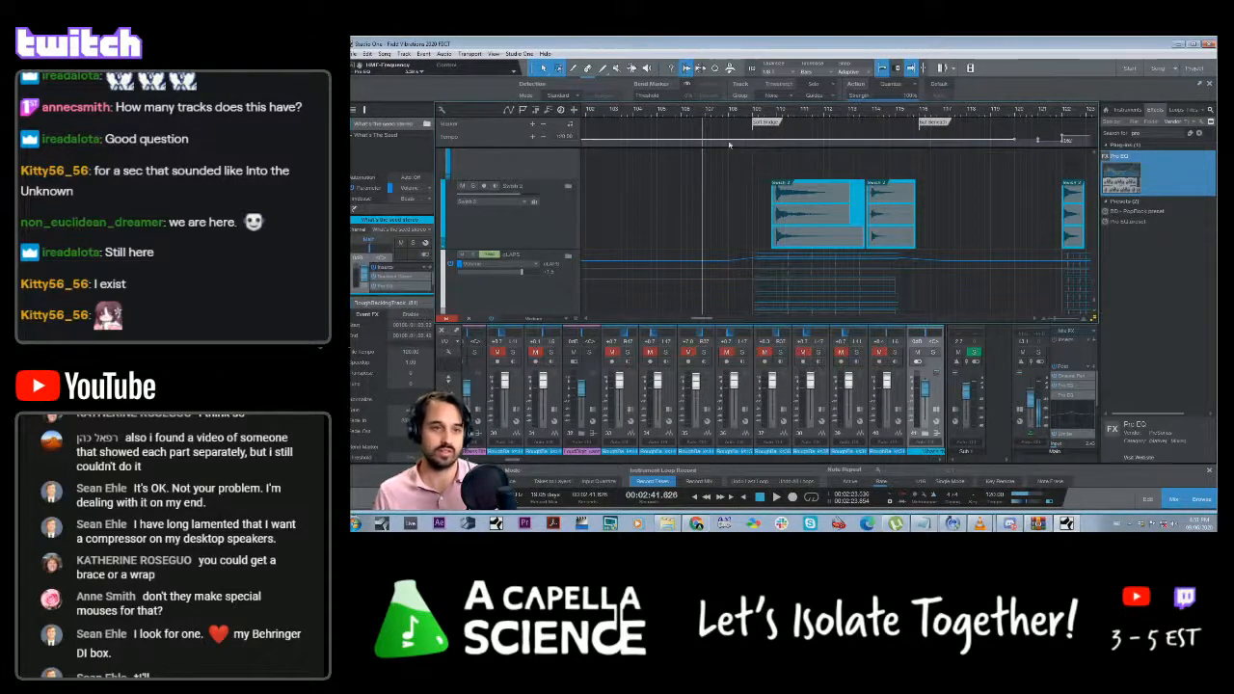
click(730, 118)
key(space)
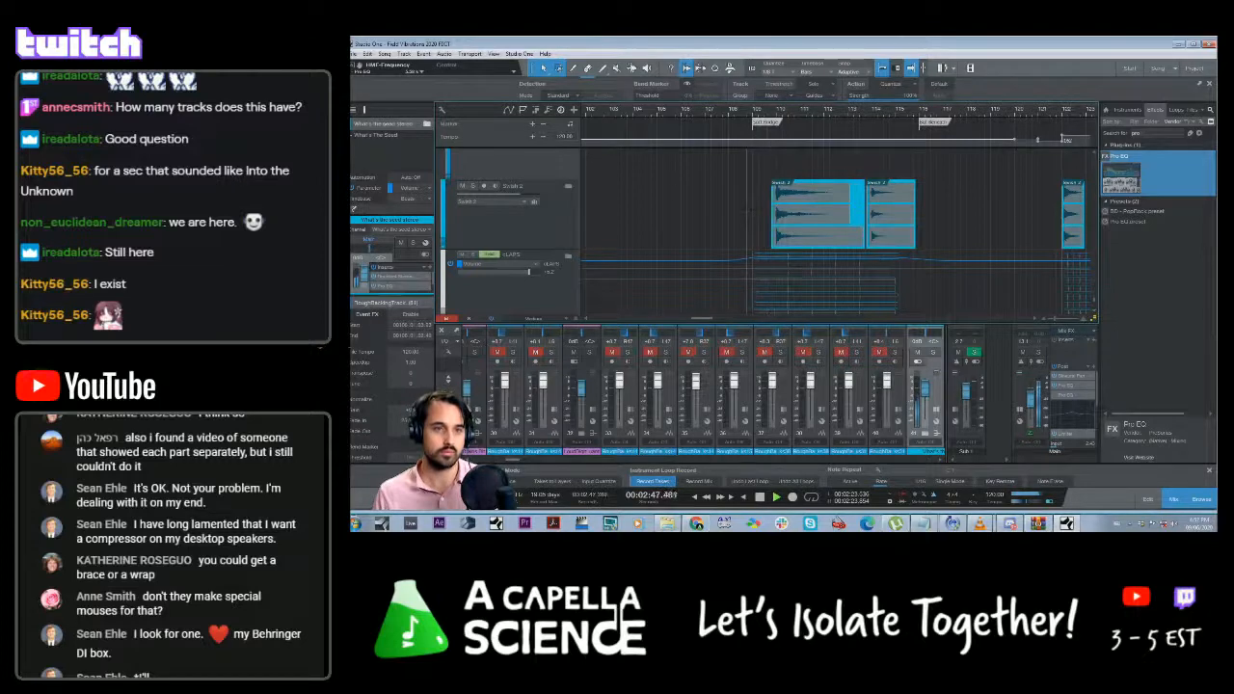
key(space)
scroll(747, 213, up, 1)
scroll(749, 217, up, 4)
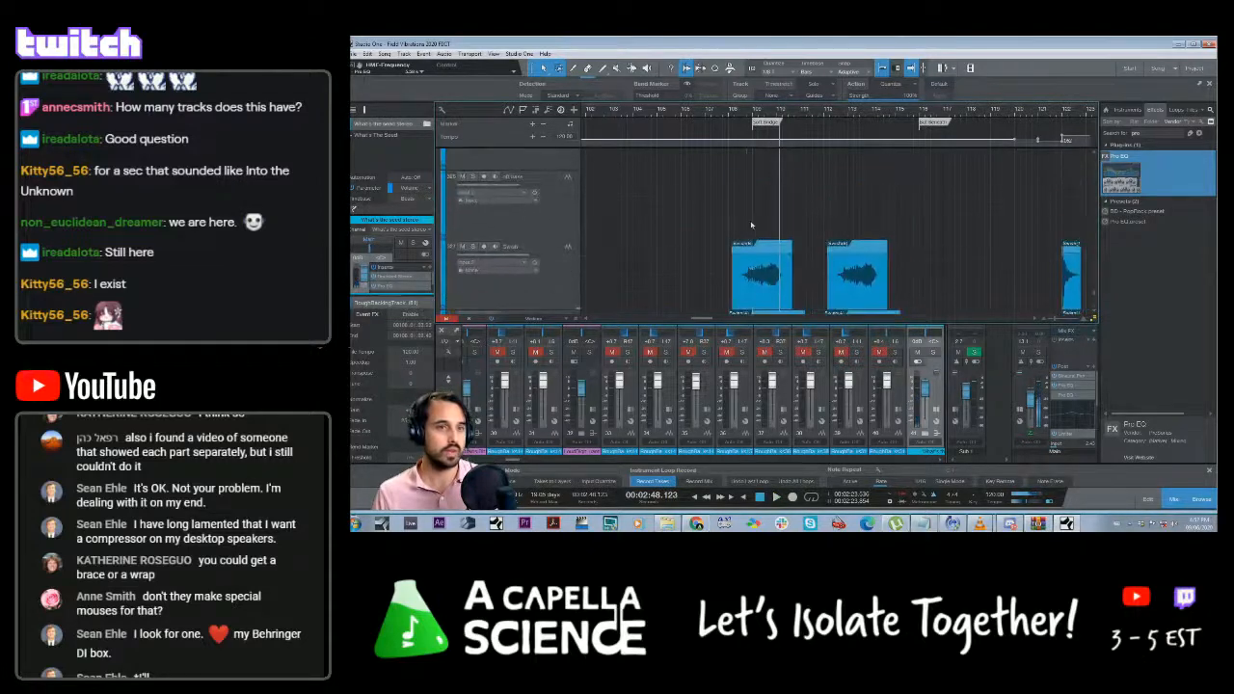
scroll(751, 220, up, 6)
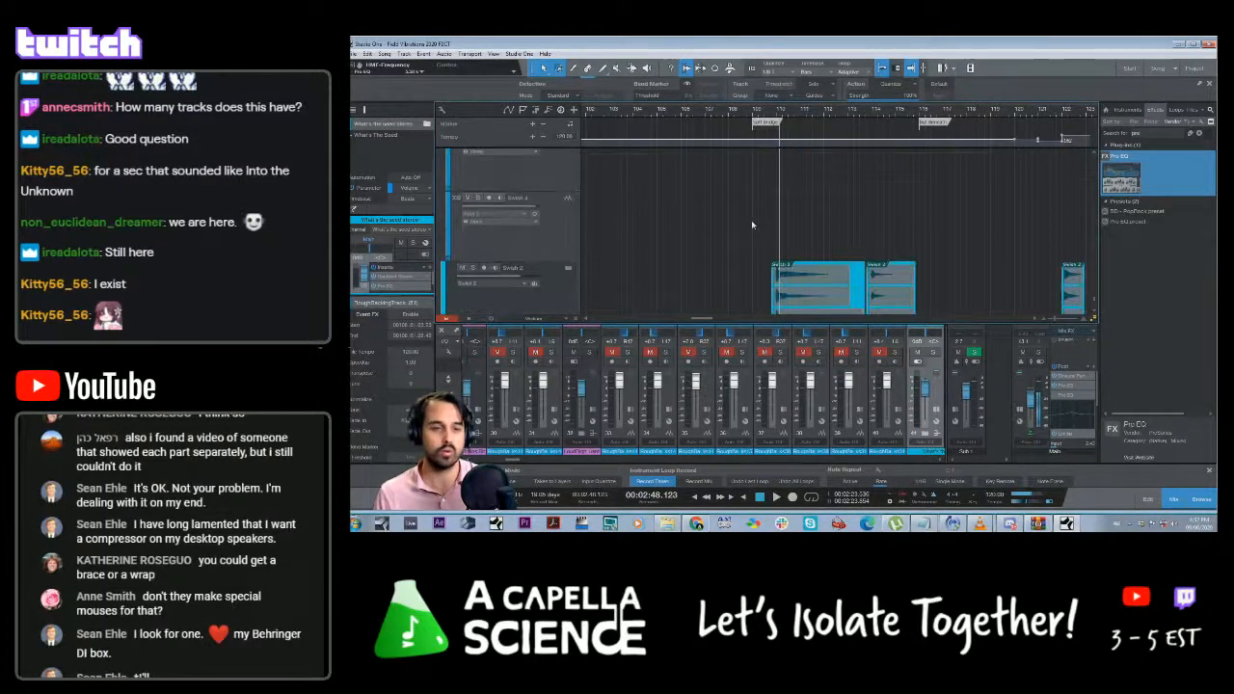
scroll(751, 220, down, 5)
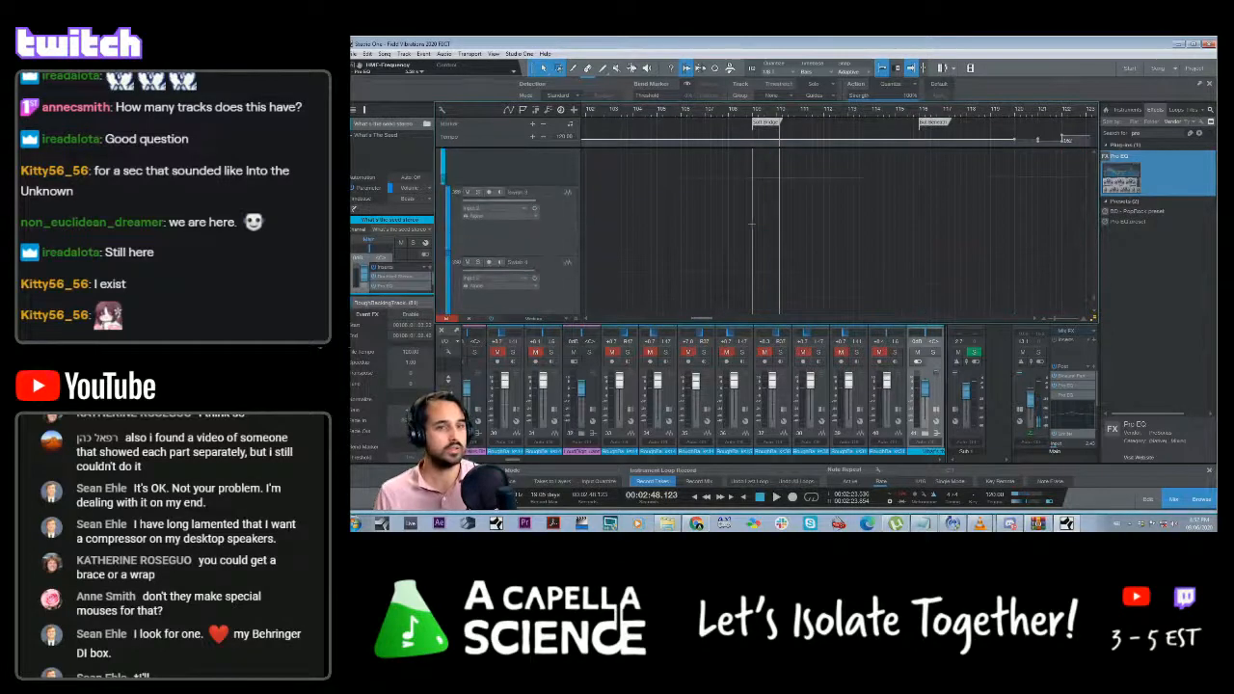
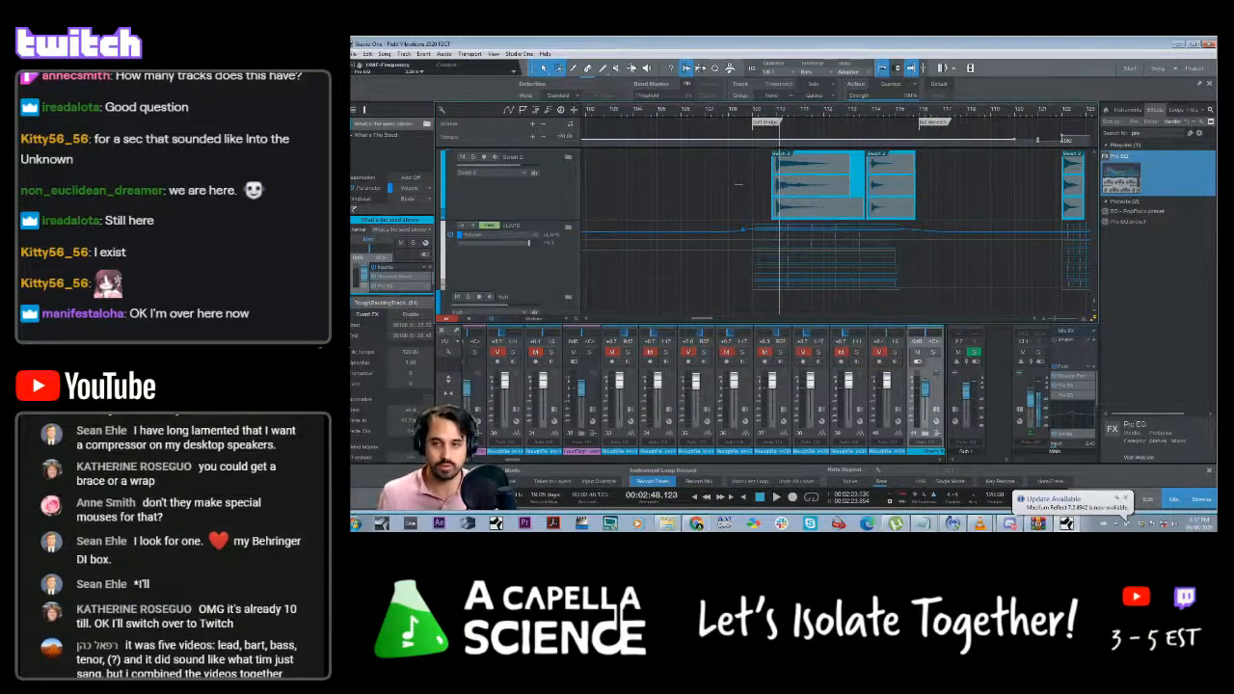
Replay the start of Soft Bridge from just before the marker
scroll(738, 183, up, 1)
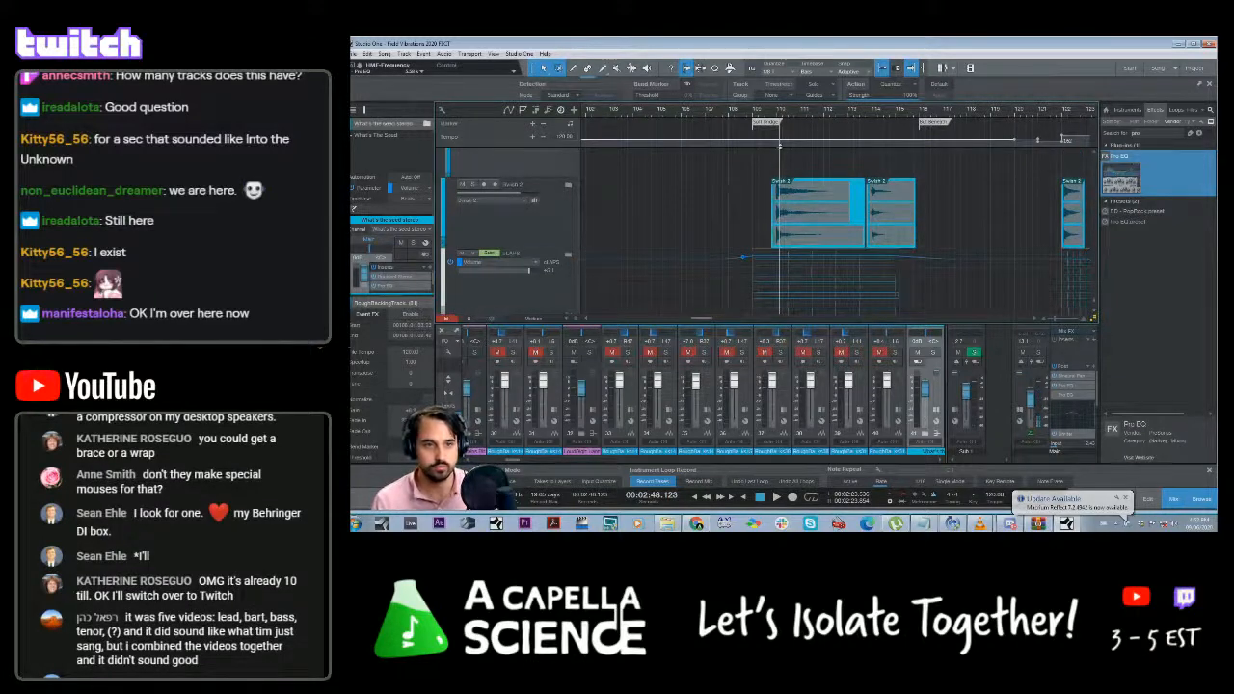
click(742, 110)
key(space)
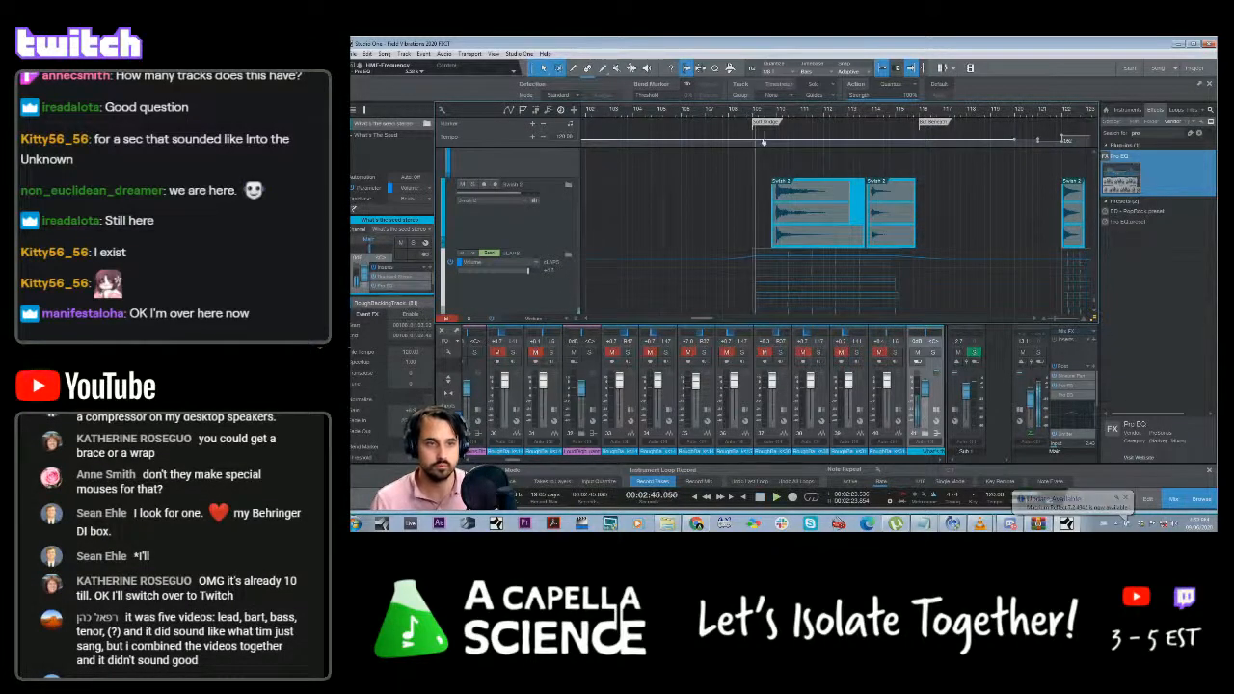
key(space)
Examine the track list around Soft Bridge to find the short layered clip starting at about bar 108
scroll(743, 176, up, 5)
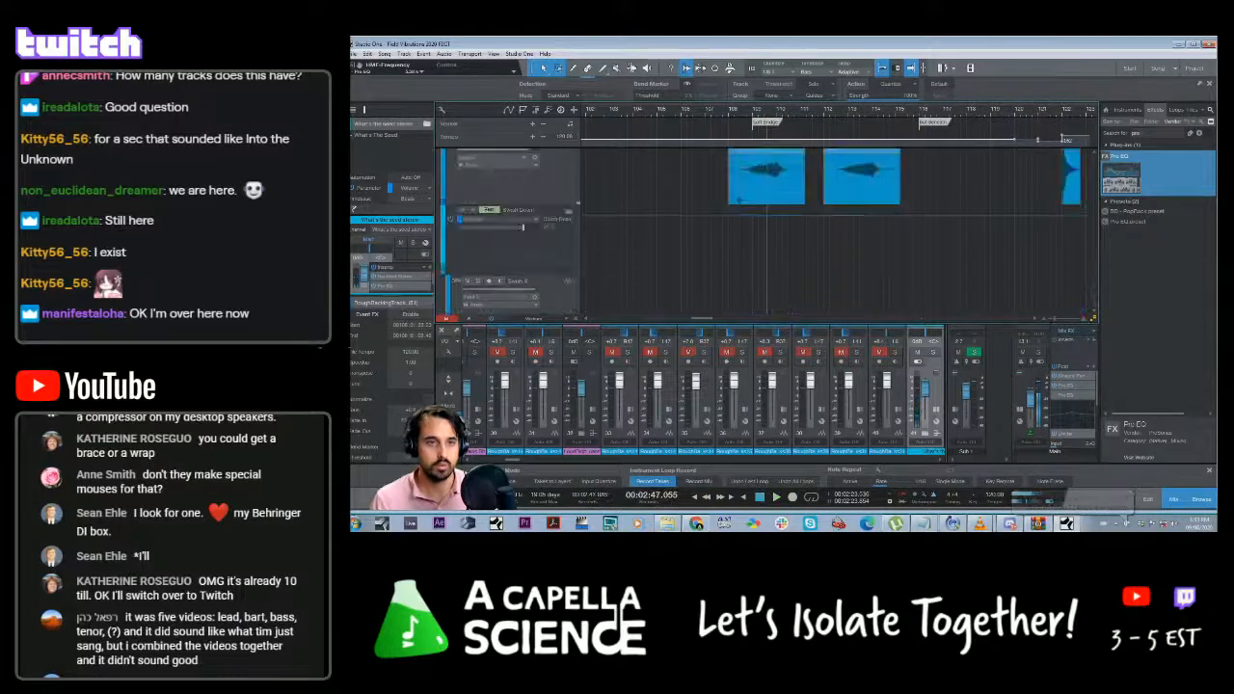
scroll(743, 176, up, 8)
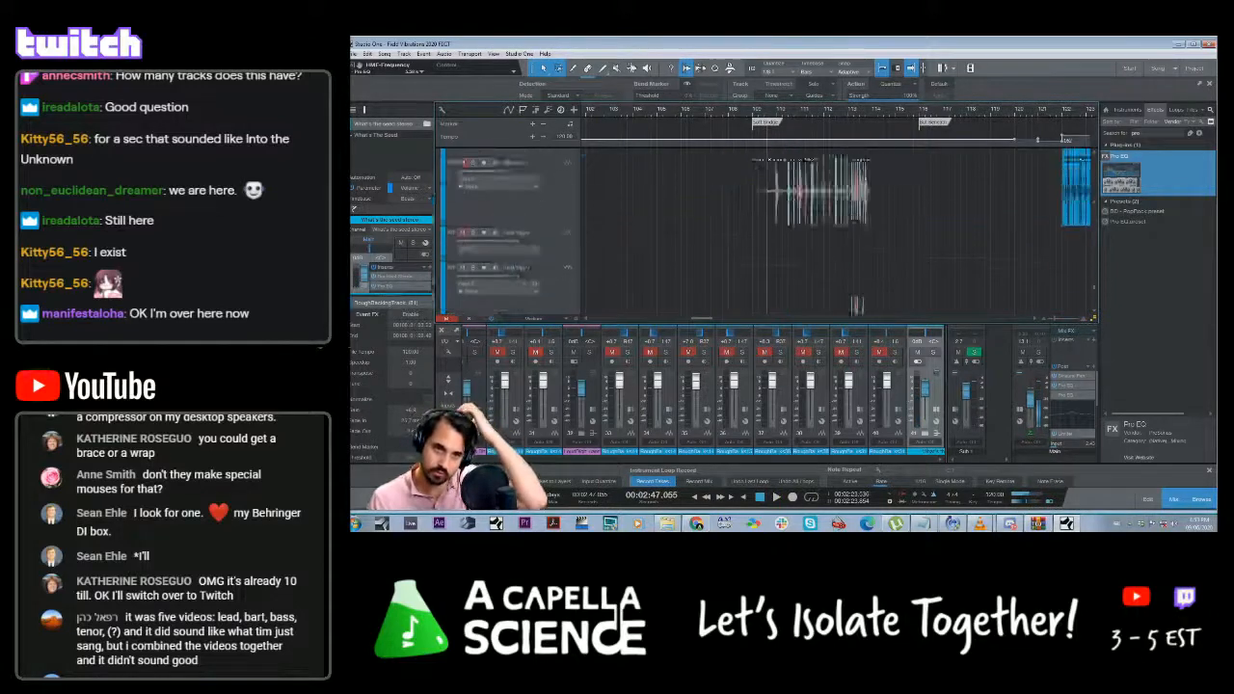
scroll(744, 176, up, 8)
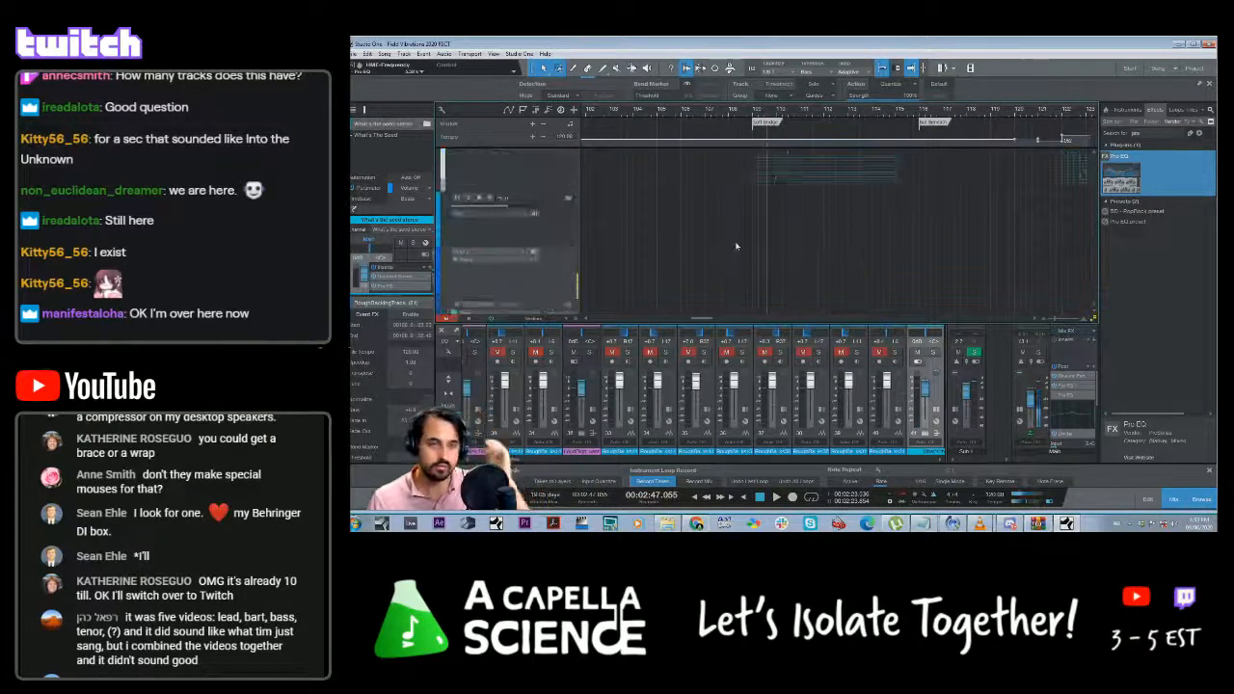
scroll(750, 258, up, 8)
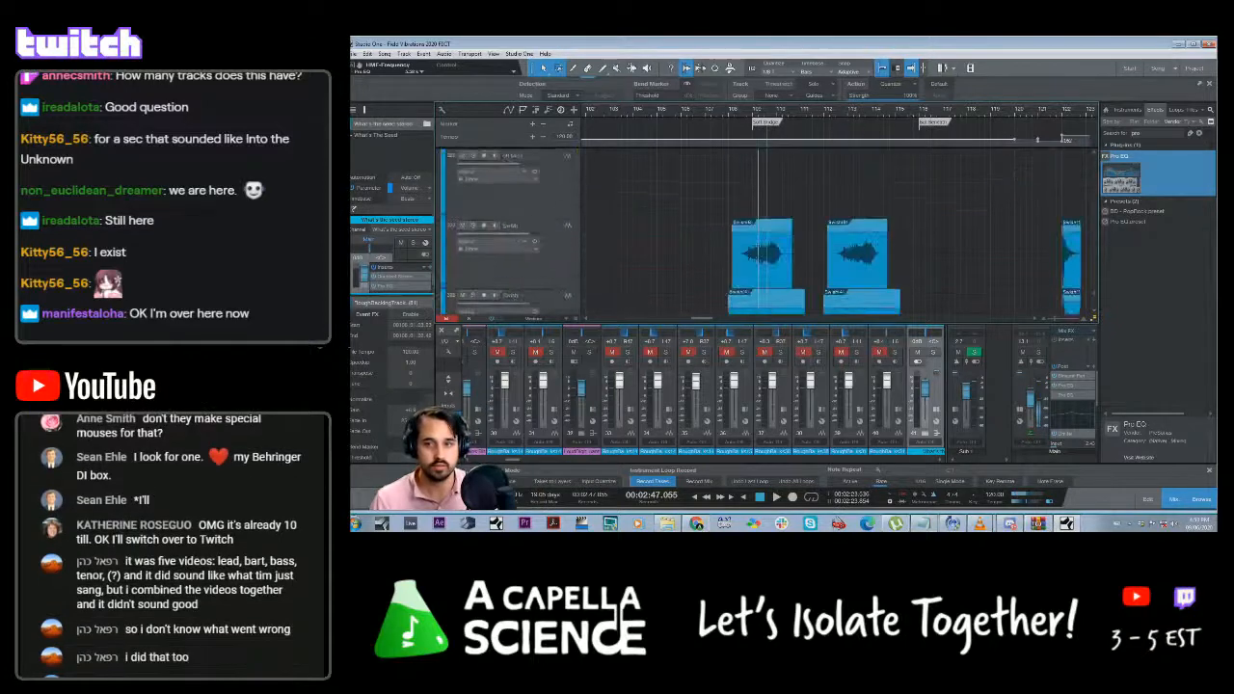
scroll(756, 243, up, 8)
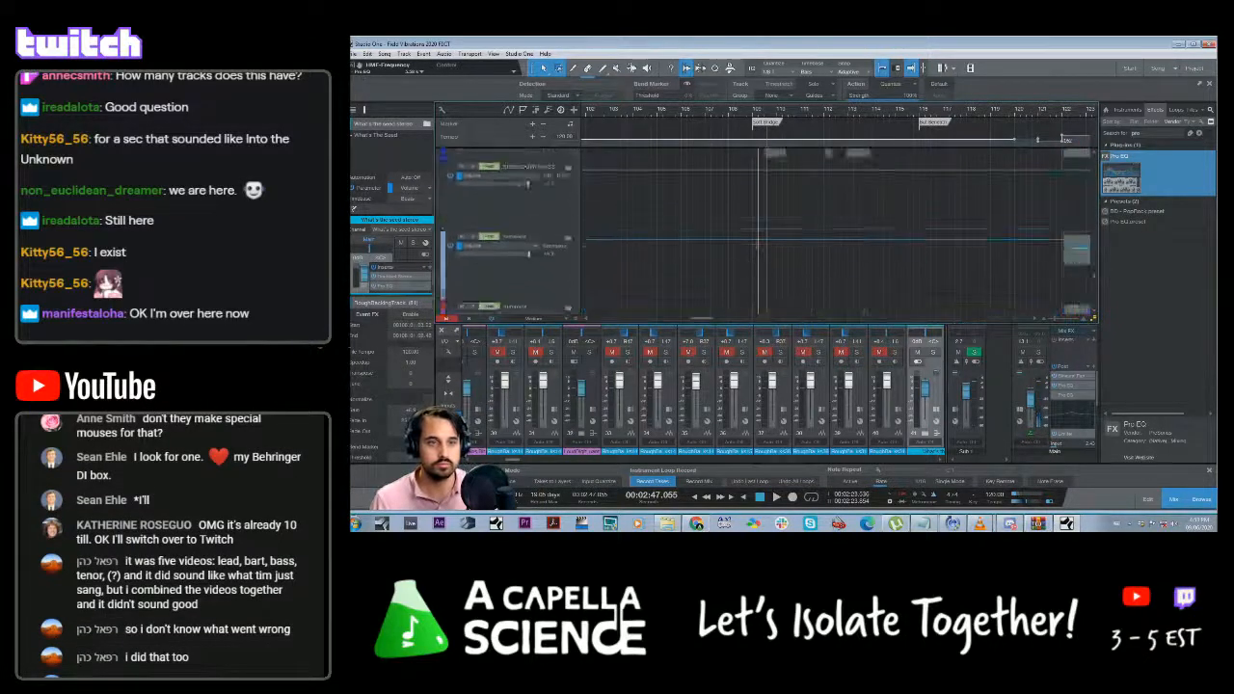
scroll(756, 245, up, 8)
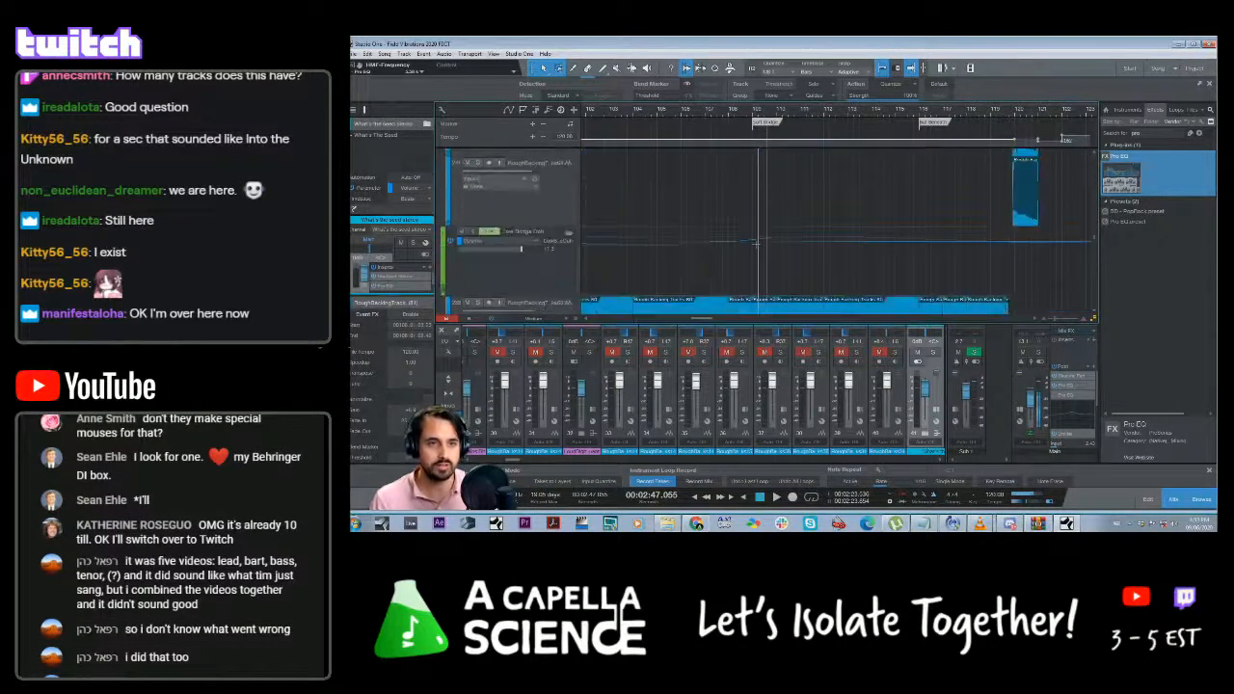
scroll(756, 243, up, 8)
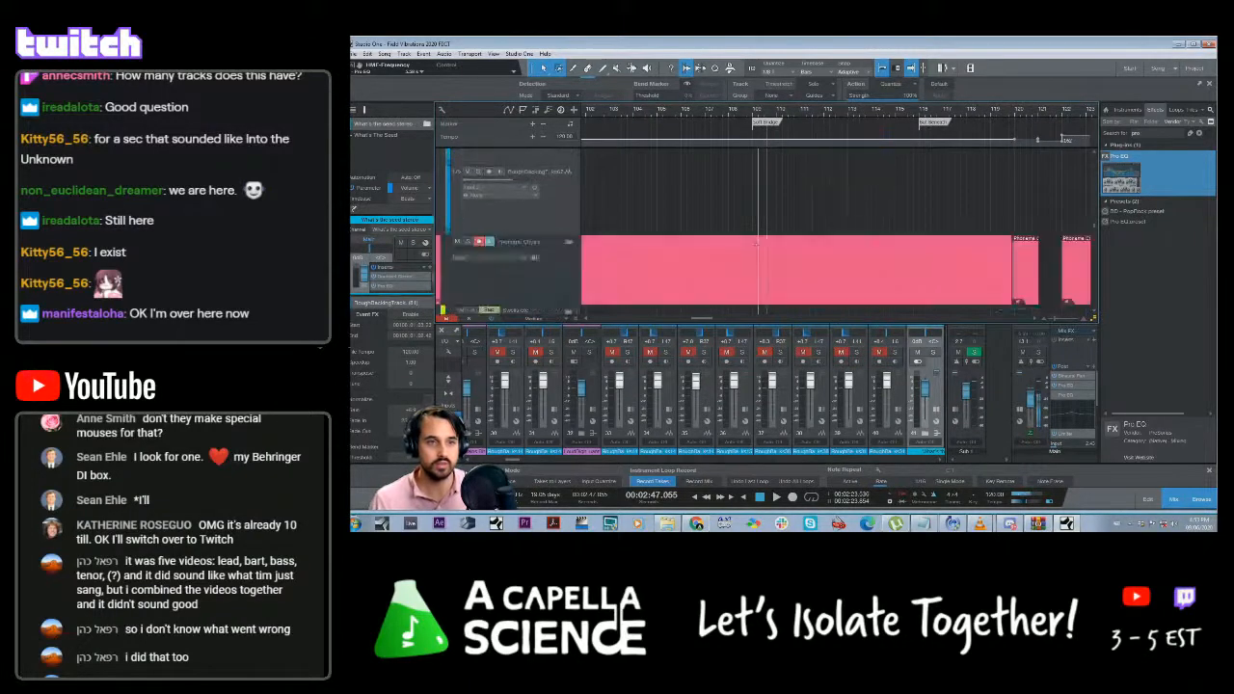
scroll(758, 244, down, 5)
scroll(757, 243, up, 6)
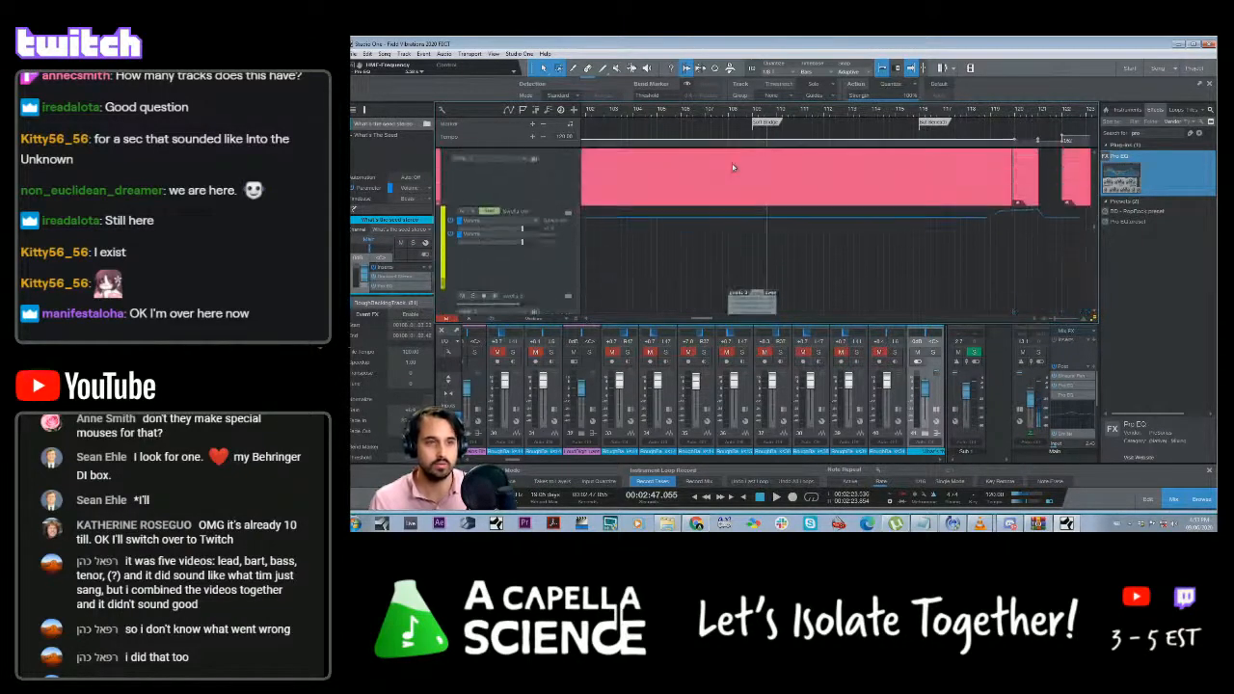
Audition the short layered clip's track in solo from about bar 108, and take it out of solo
click(729, 117)
scroll(682, 270, down, 1)
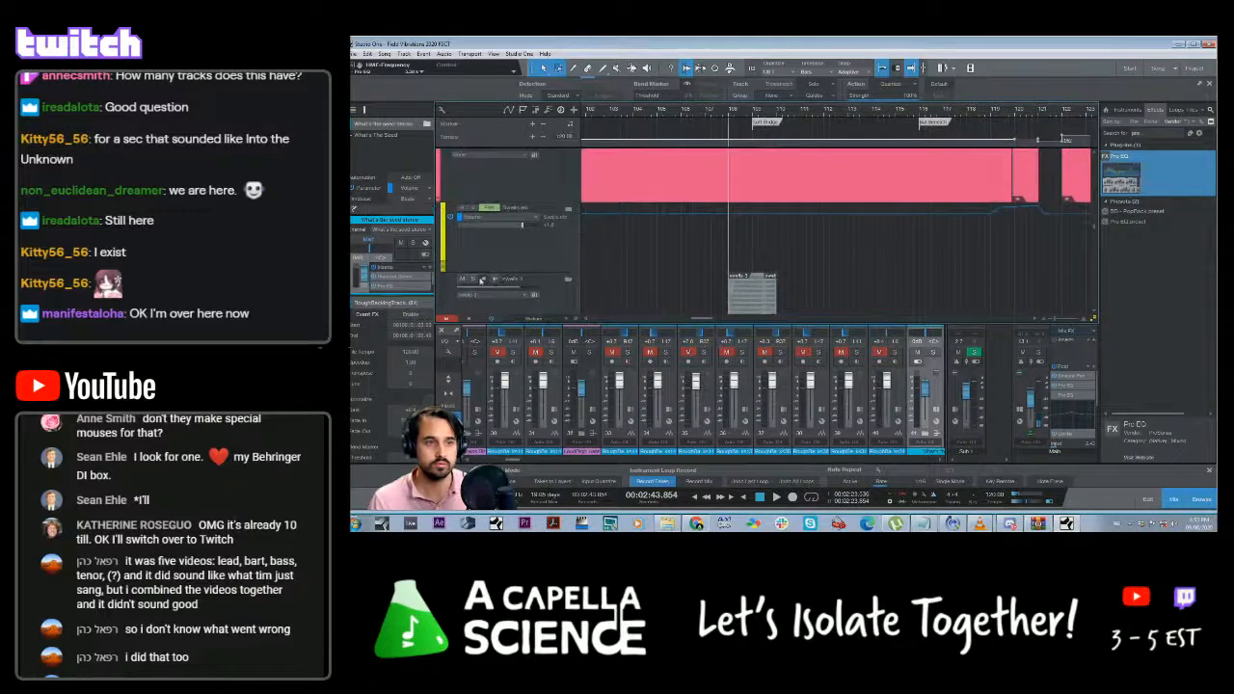
click(474, 280)
key(space)
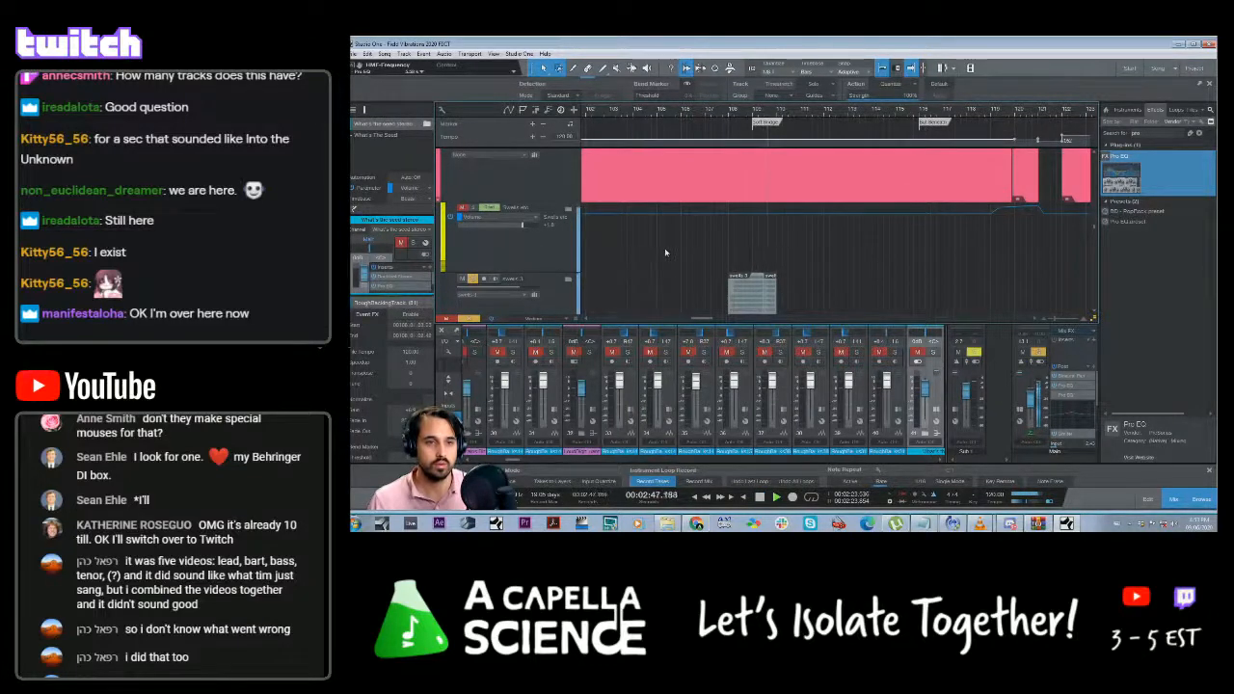
key(space)
scroll(675, 254, down, 4)
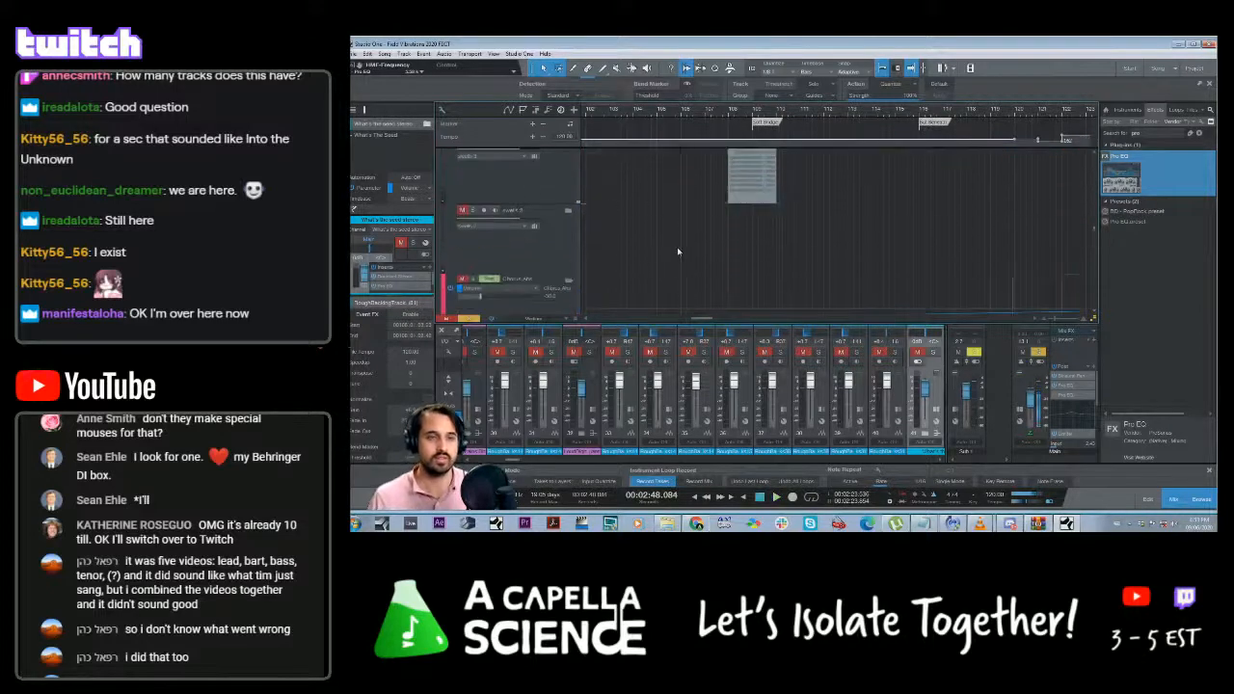
scroll(676, 250, up, 3)
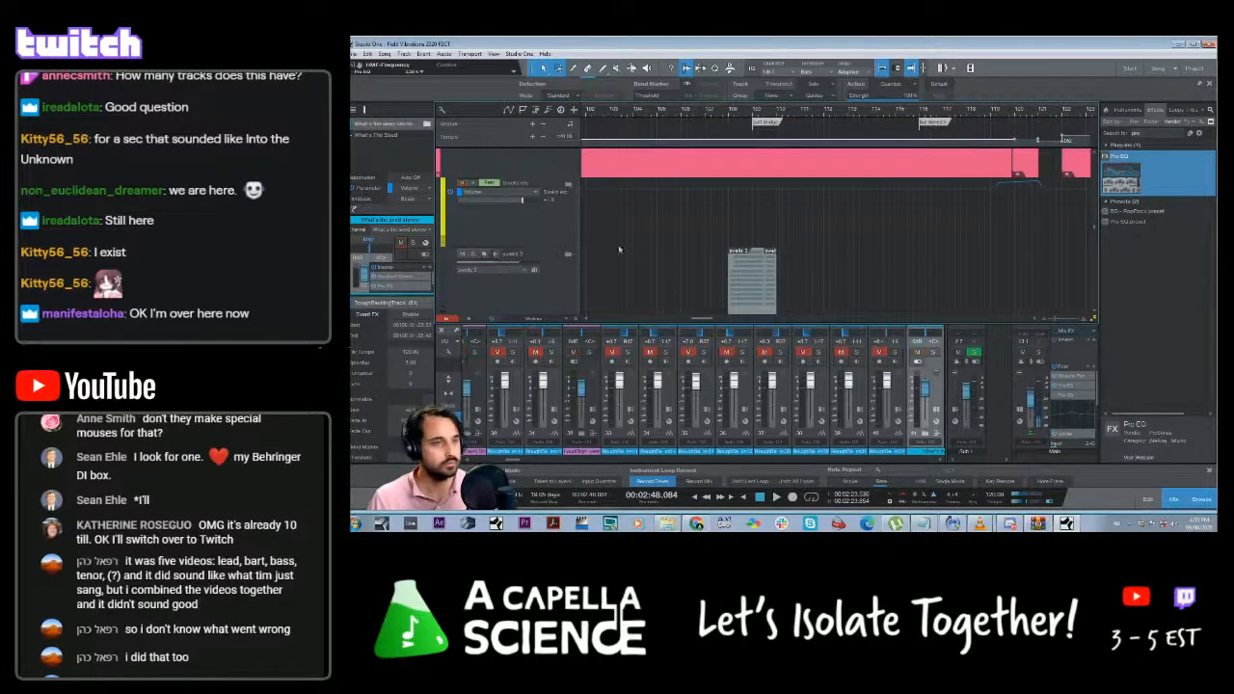
Increase the height of the track with the short layered clip and inspect its contents expanded and collapsed
scroll(473, 256, down, 2)
drag(567, 238, 568, 278)
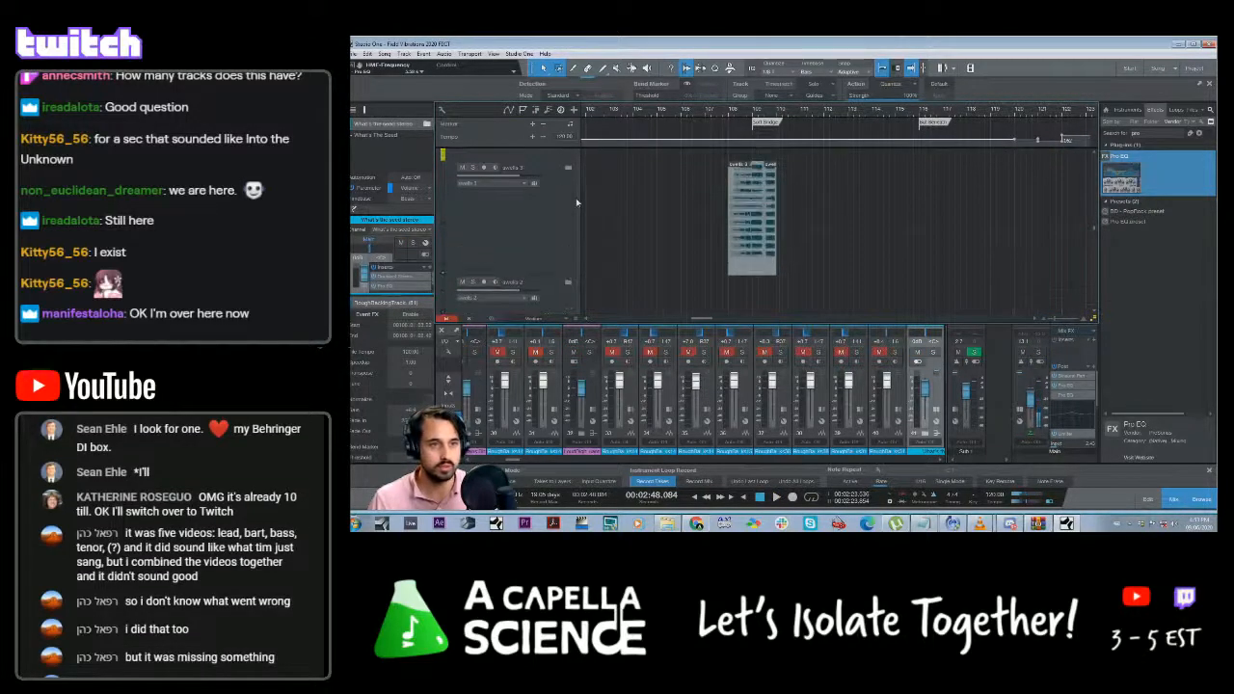
click(569, 169)
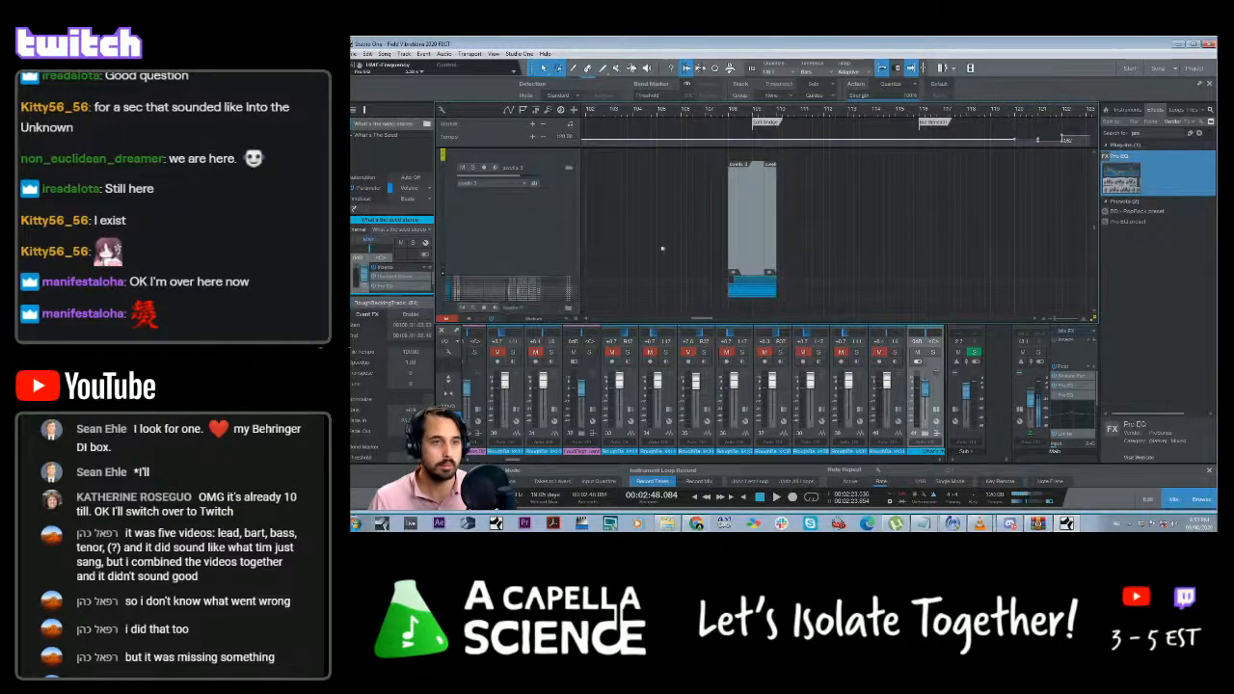
scroll(628, 243, down, 1)
scroll(622, 238, up, 2)
click(568, 183)
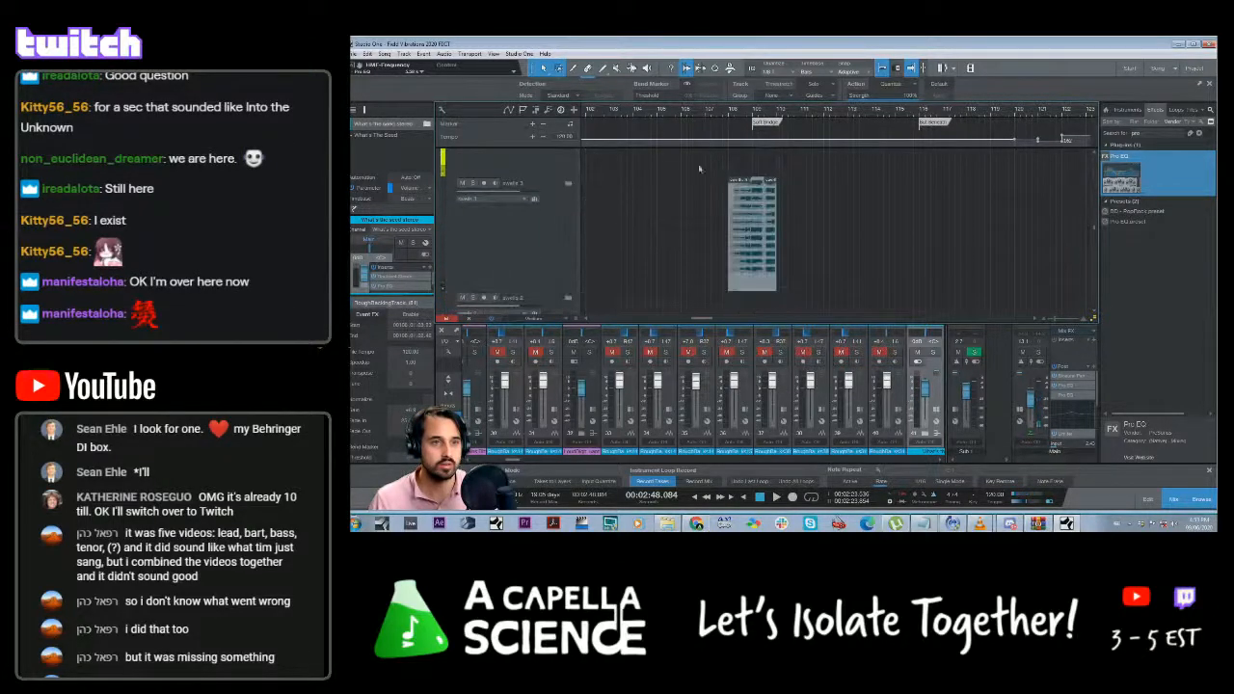
Play the full mix over the layered clip from about bar 108, slightly reduce its track's height, and replay it
click(729, 116)
key(space)
click(701, 202)
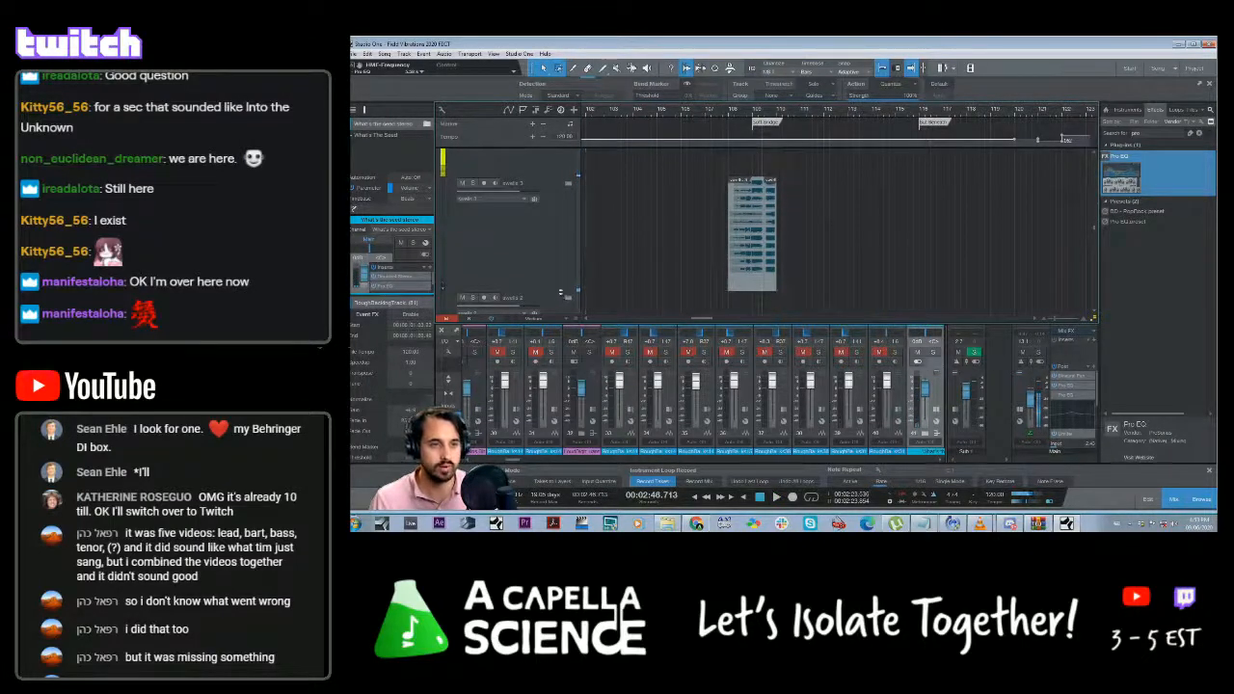
drag(560, 291, 579, 275)
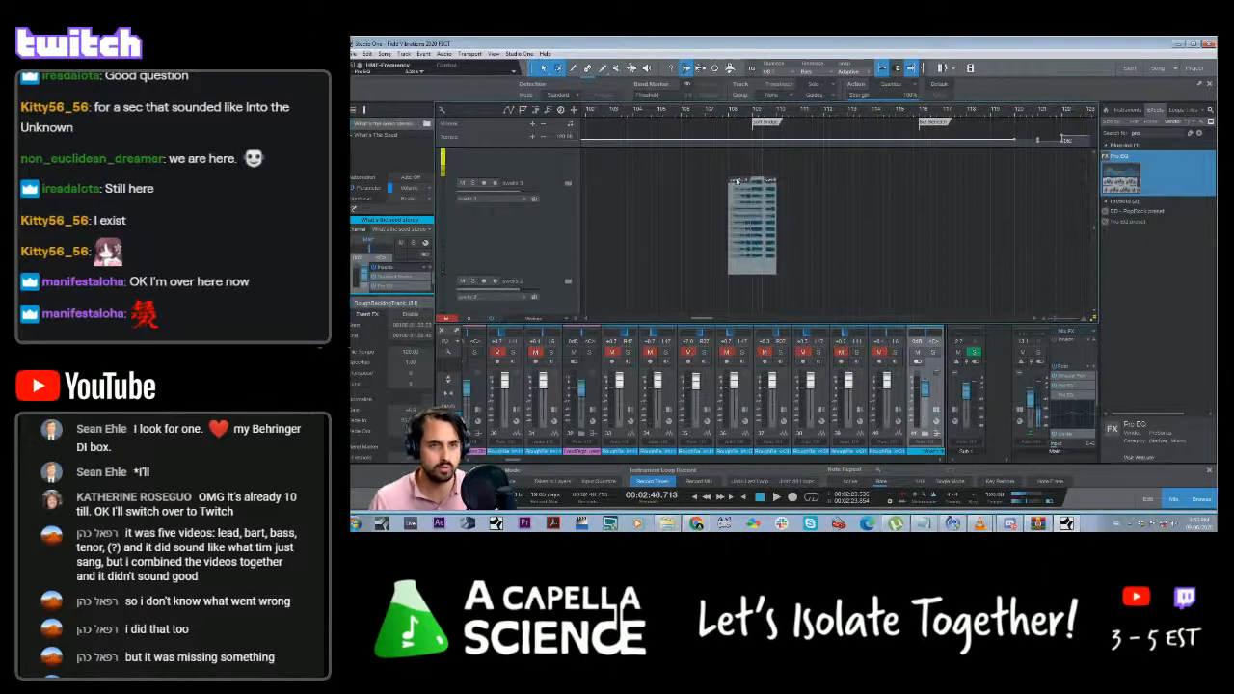
click(723, 118)
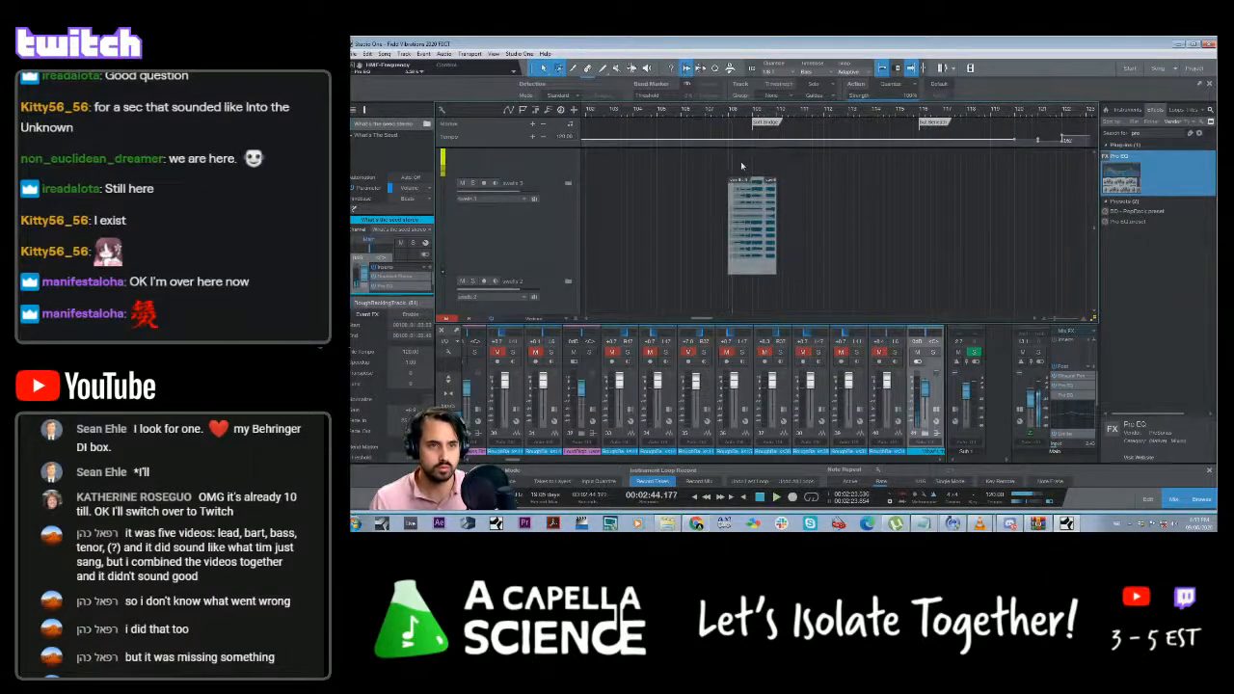
key(space)
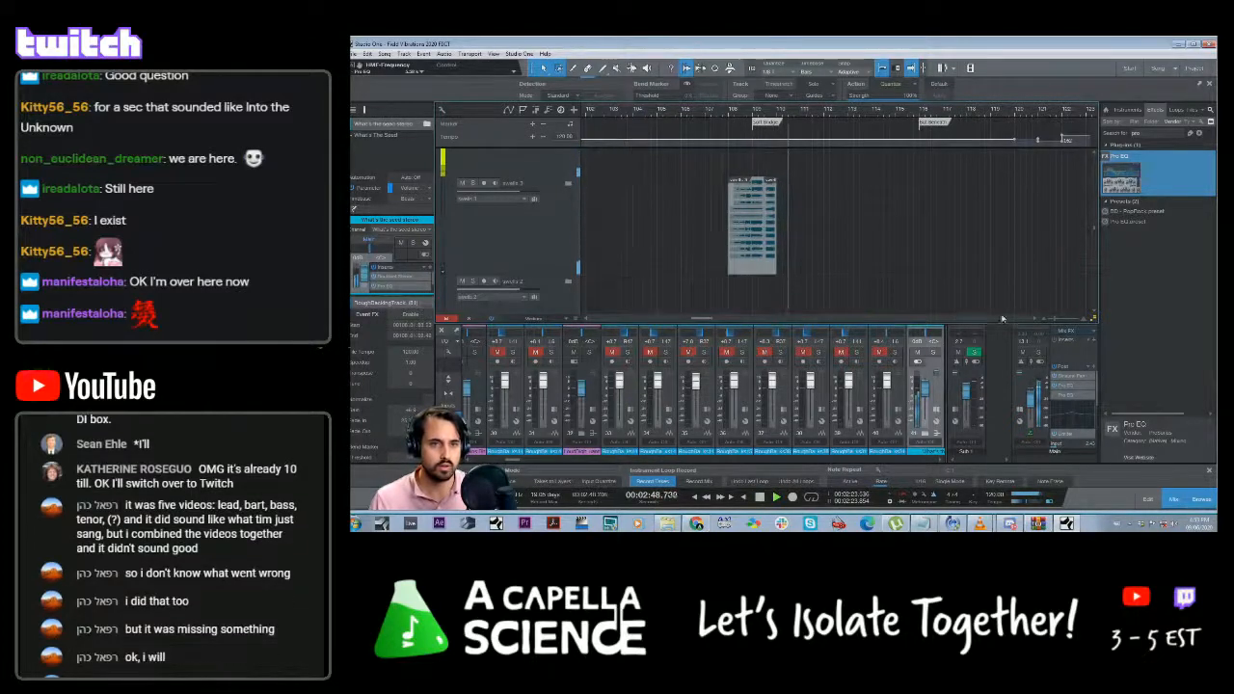
Audition a later passage of the song, well past the Soft Bridge marker
key(w)
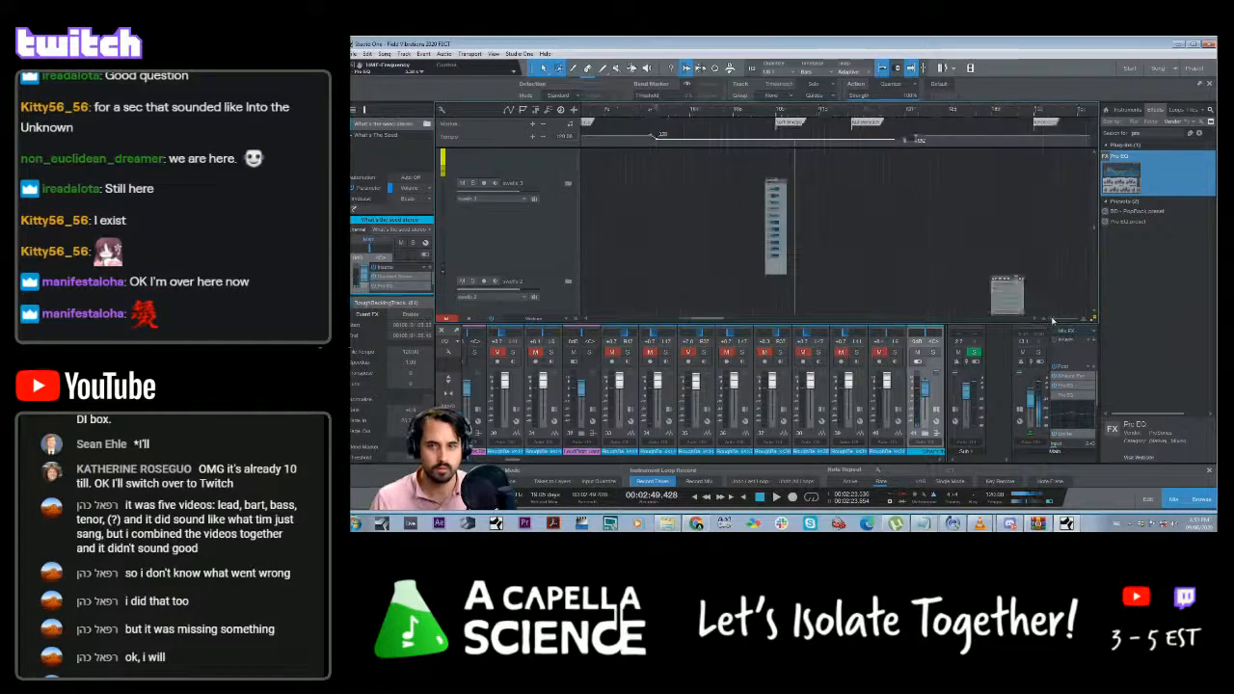
key(e)
key(e)
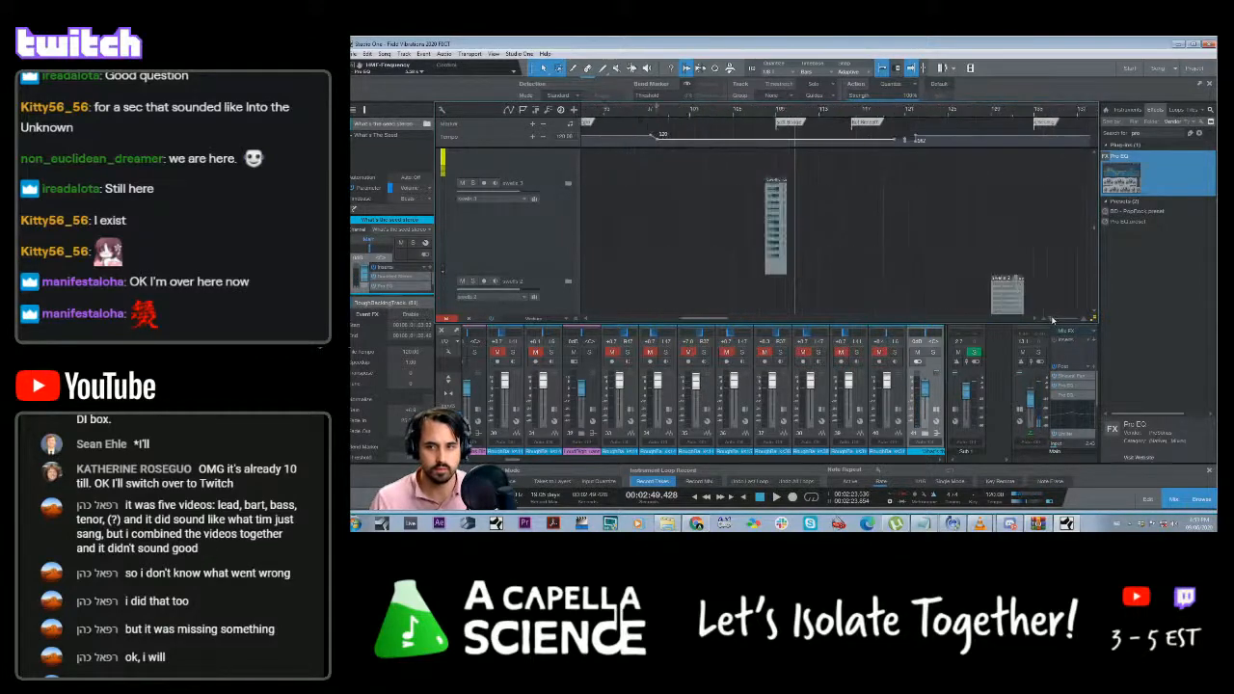
key(w)
key(w)
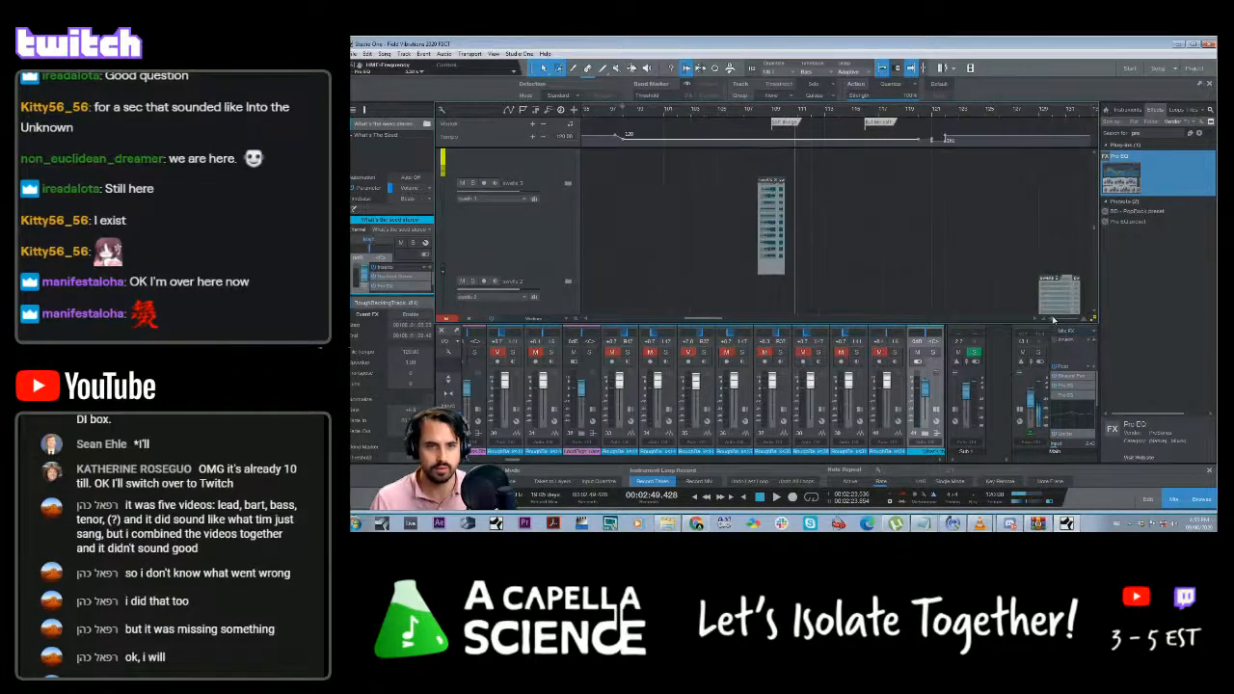
click(891, 116)
key(space)
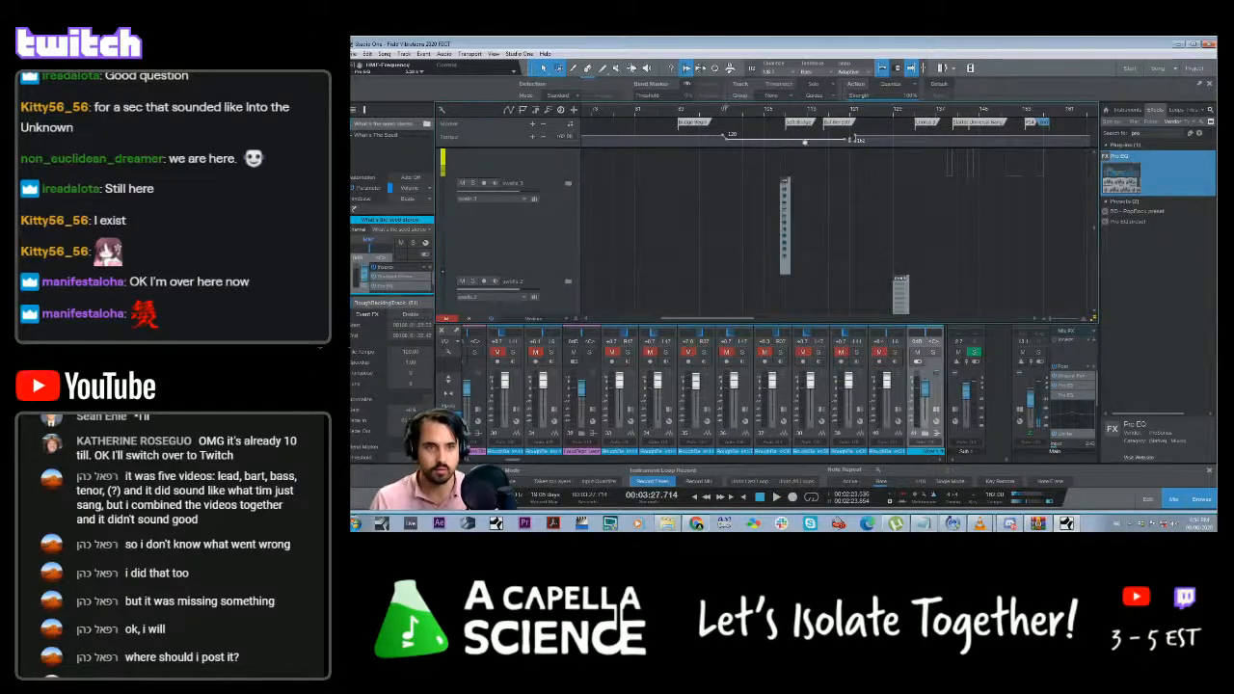
Solo the layered clip's folder track and audition it from the clip's start near bar 108
click(782, 118)
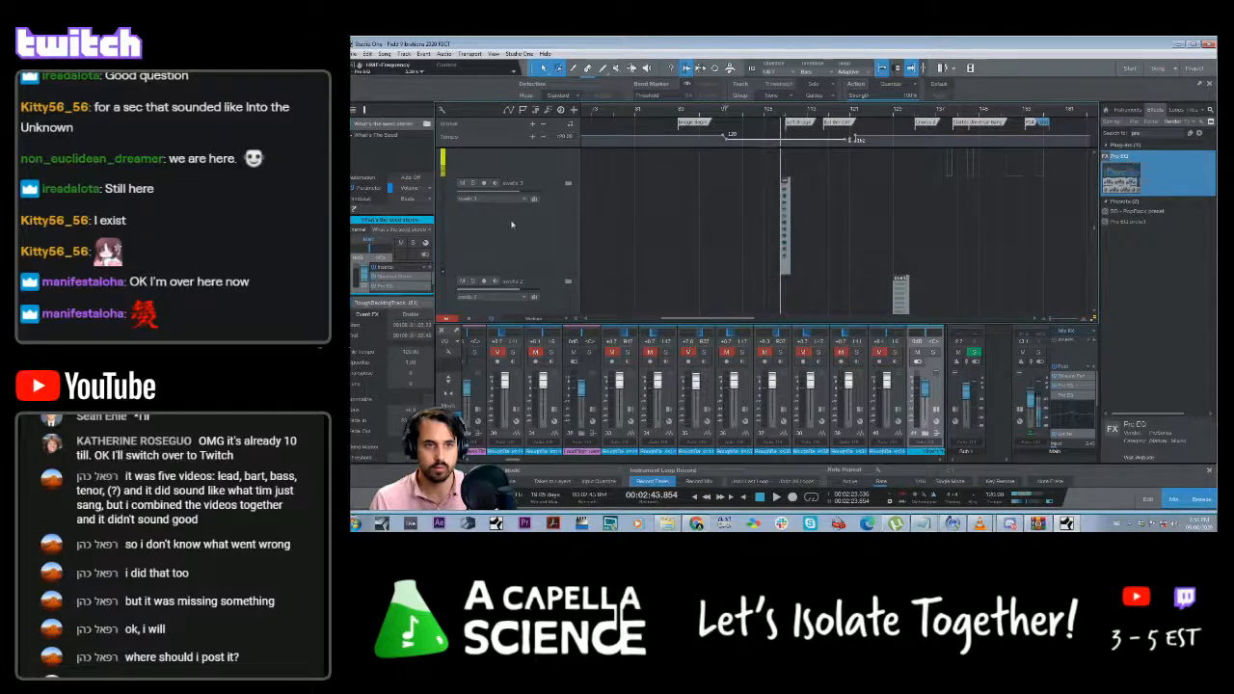
click(473, 183)
key(space)
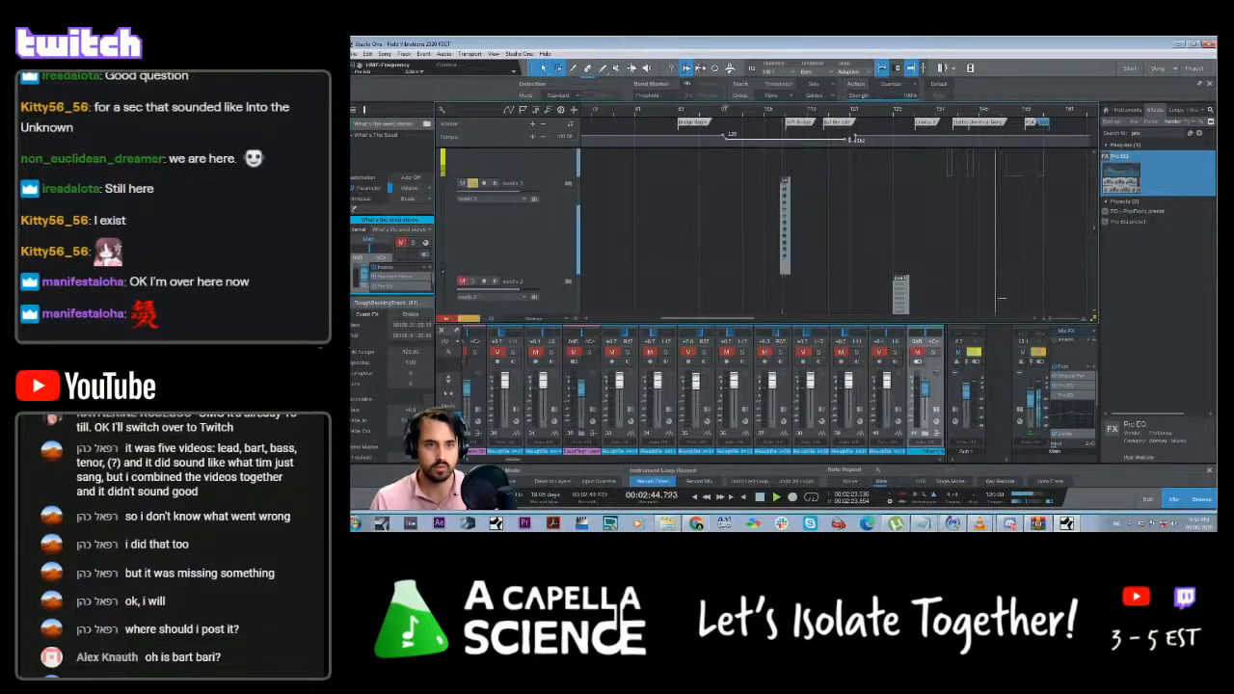
drag(1051, 319, 1059, 319)
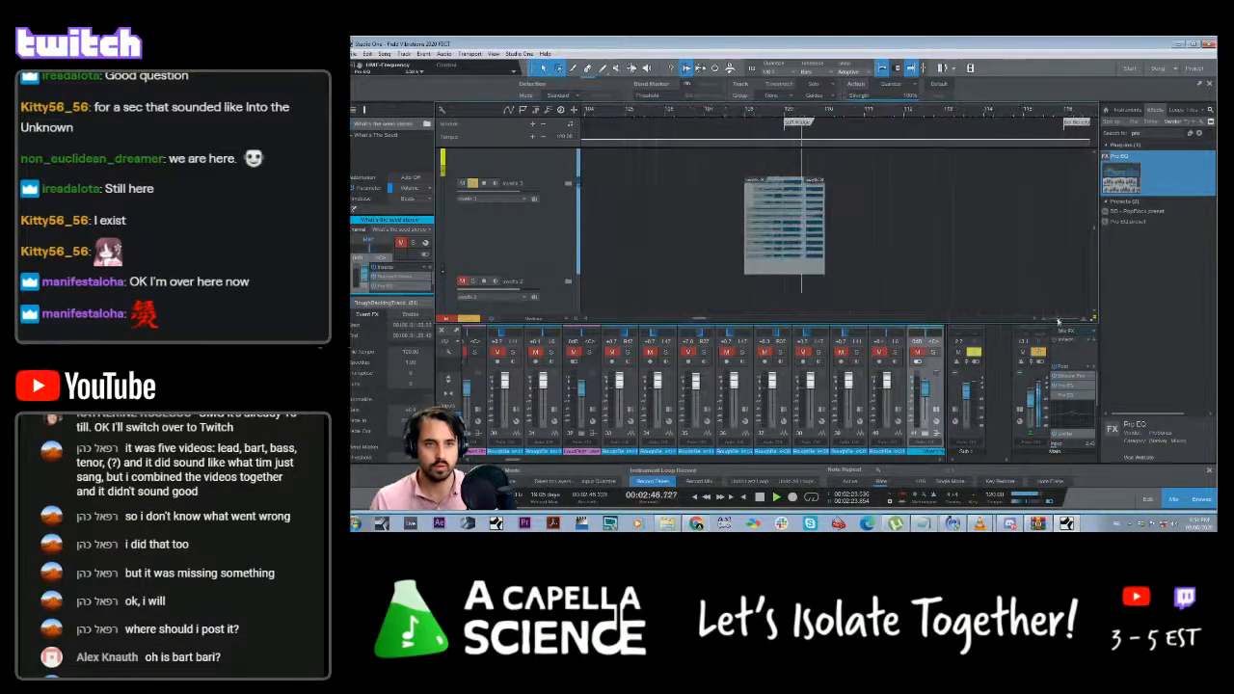
scroll(762, 236, up, 1)
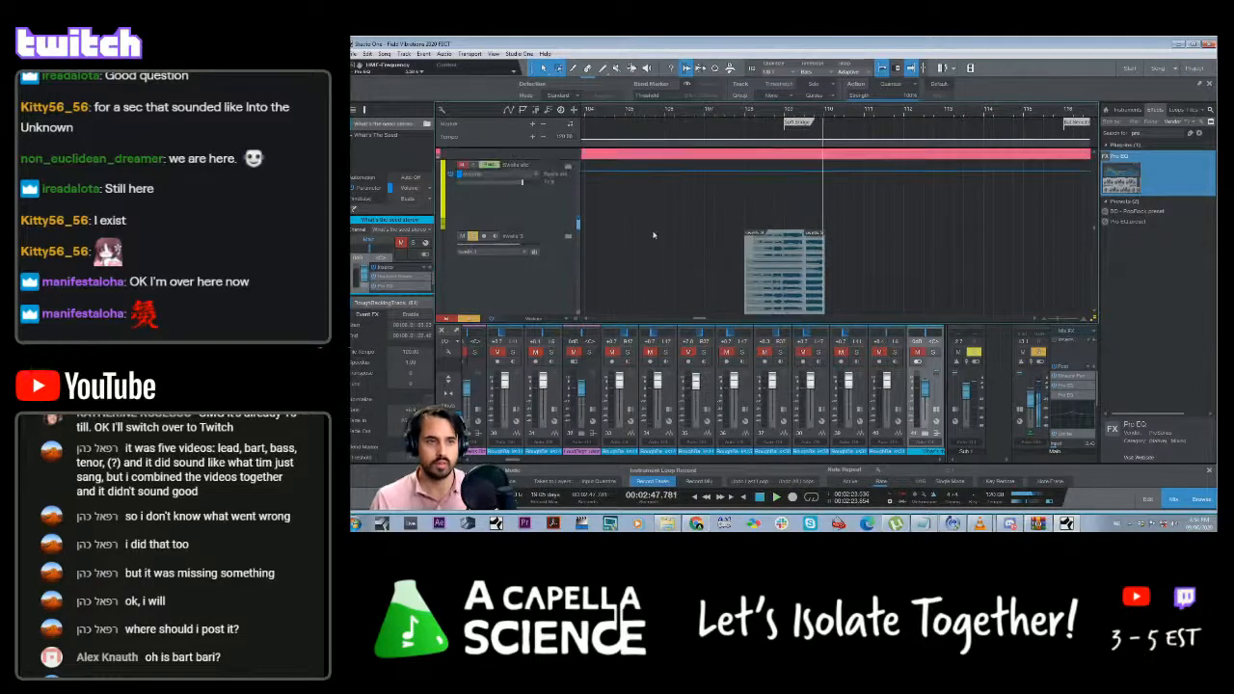
scroll(656, 232, up, 2)
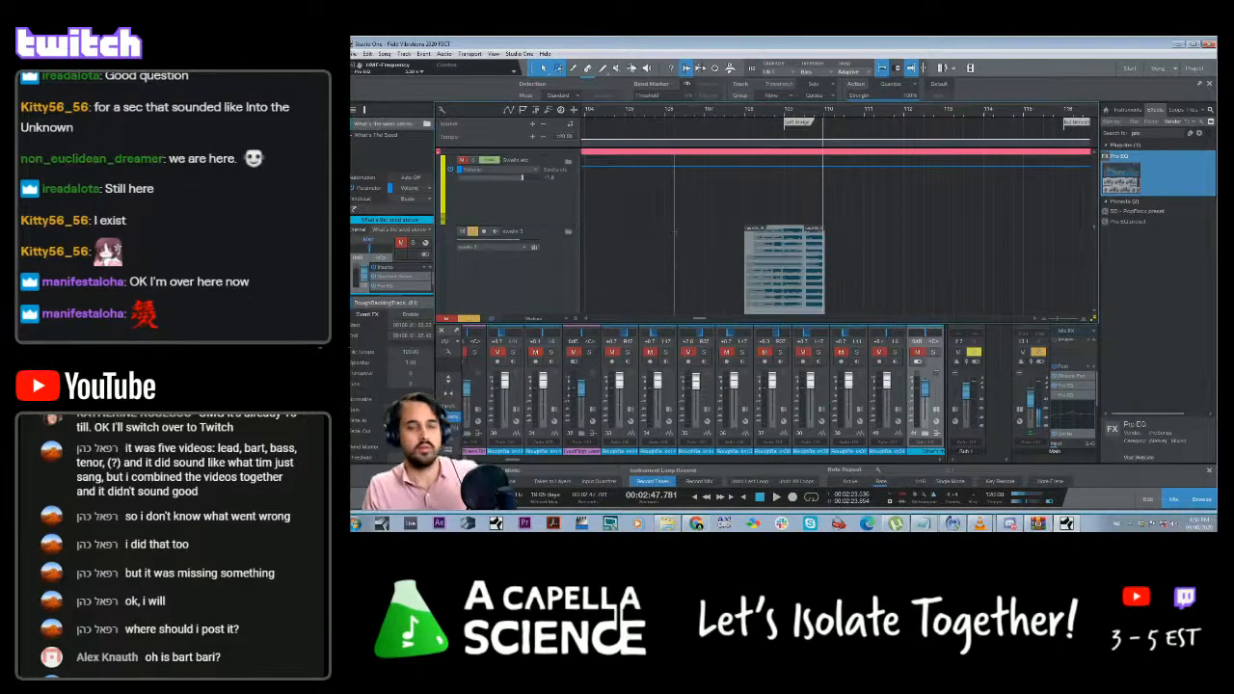
Expand the layered clip's folder track and inspect its Rough Backing Tracks and their mixer channels
scroll(568, 203, down, 2)
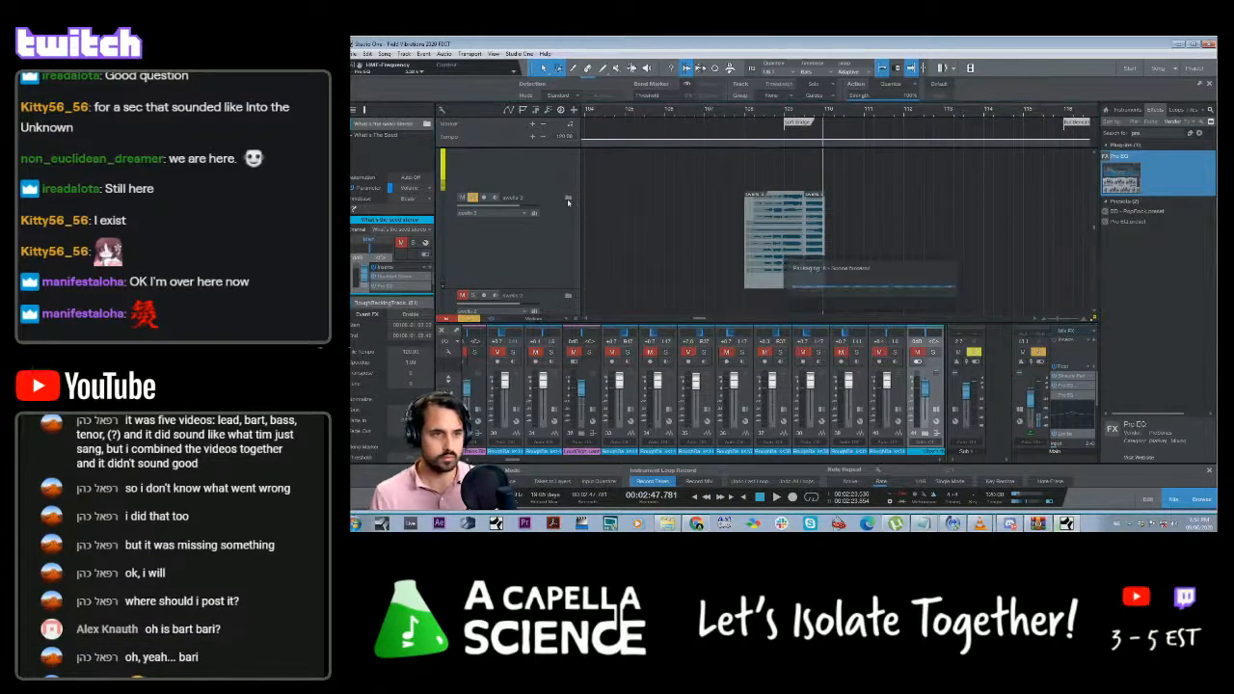
scroll(640, 233, down, 4)
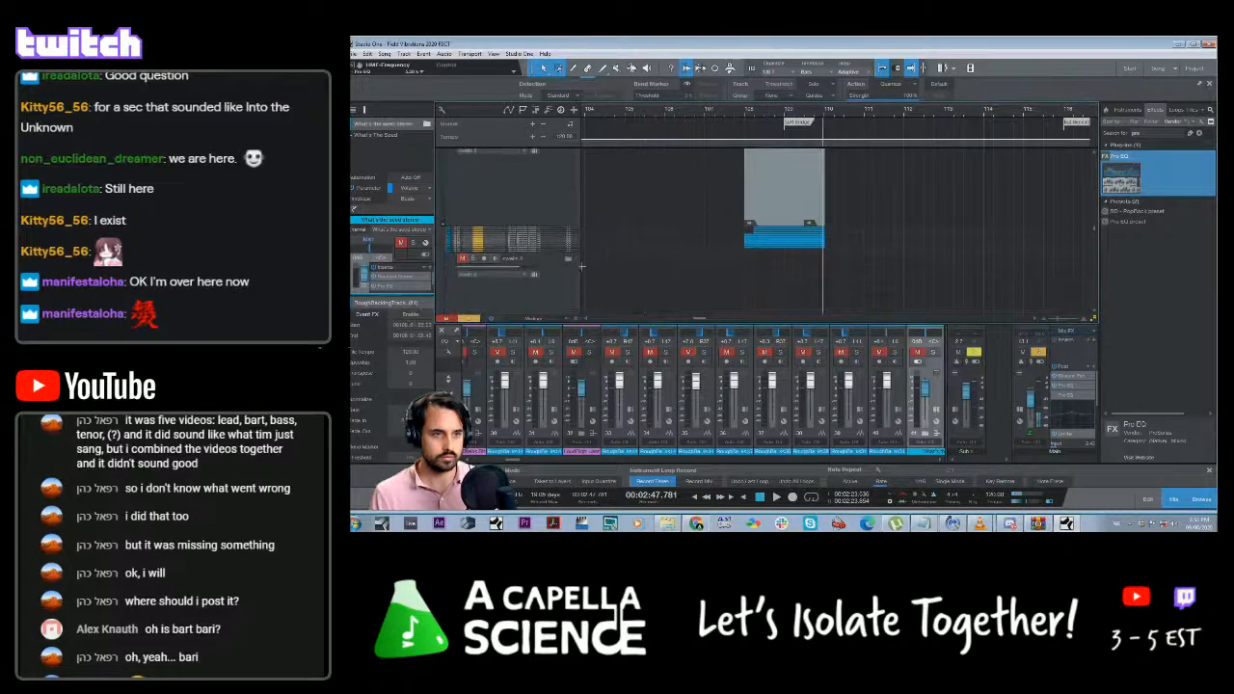
scroll(599, 253, down, 5)
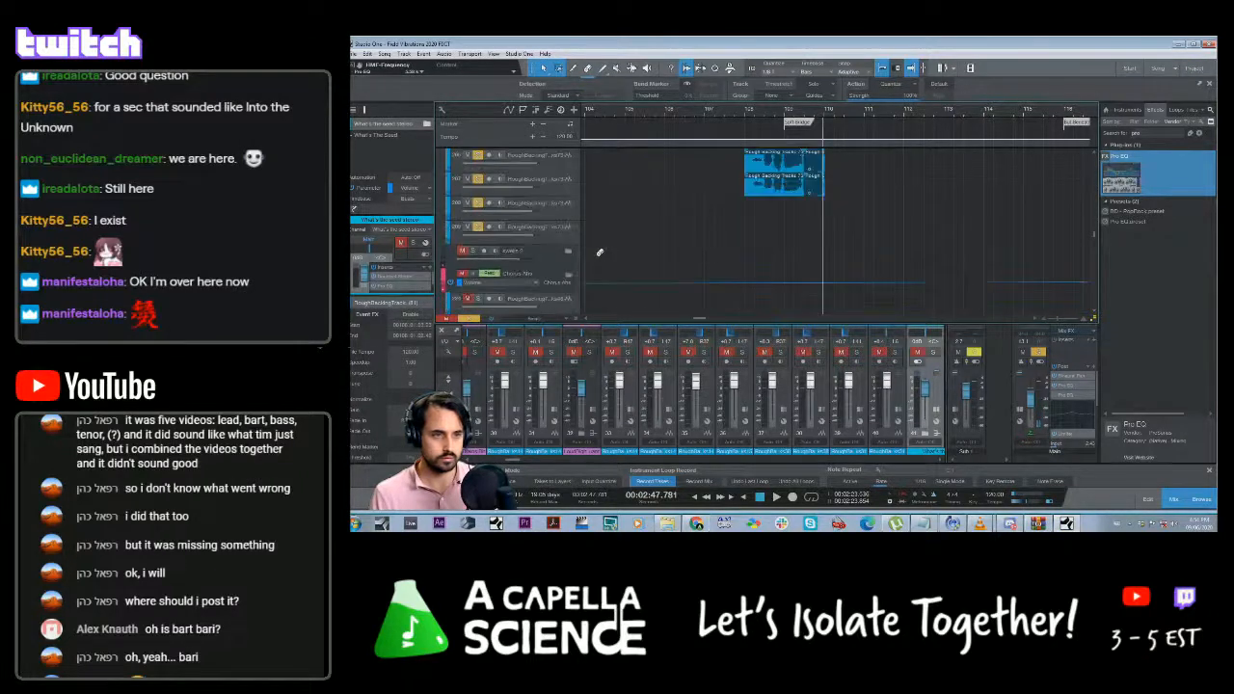
scroll(599, 253, down, 3)
scroll(626, 253, up, 2)
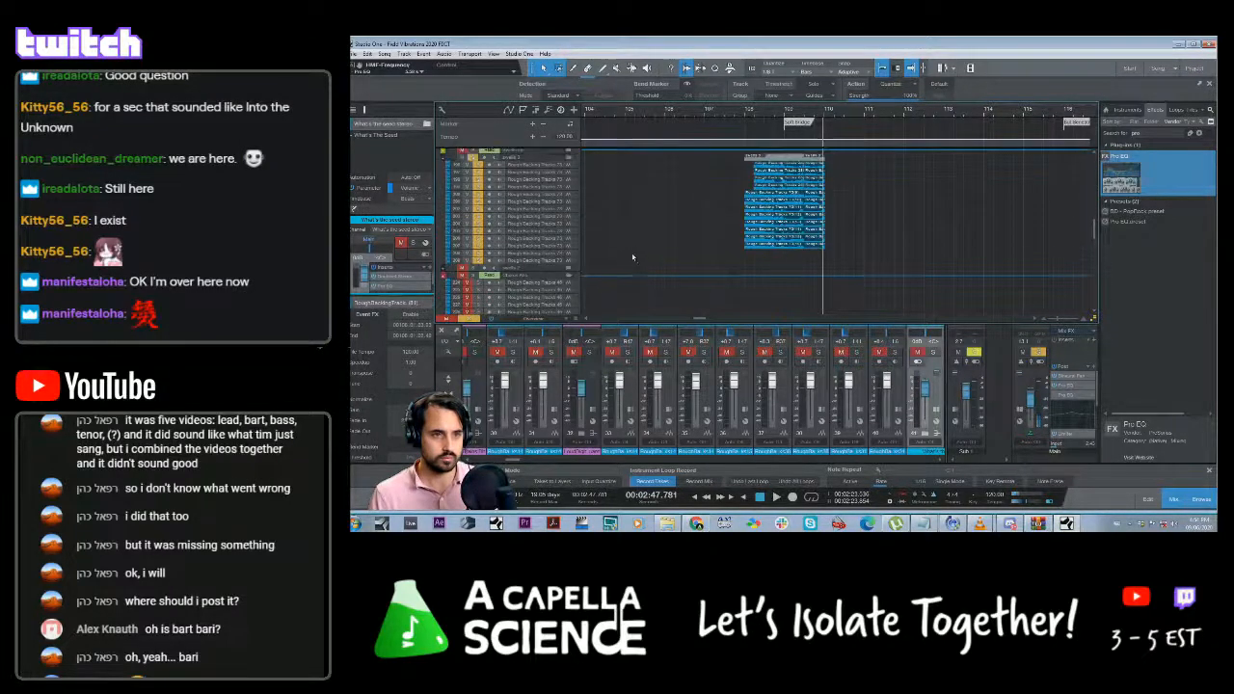
click(554, 260)
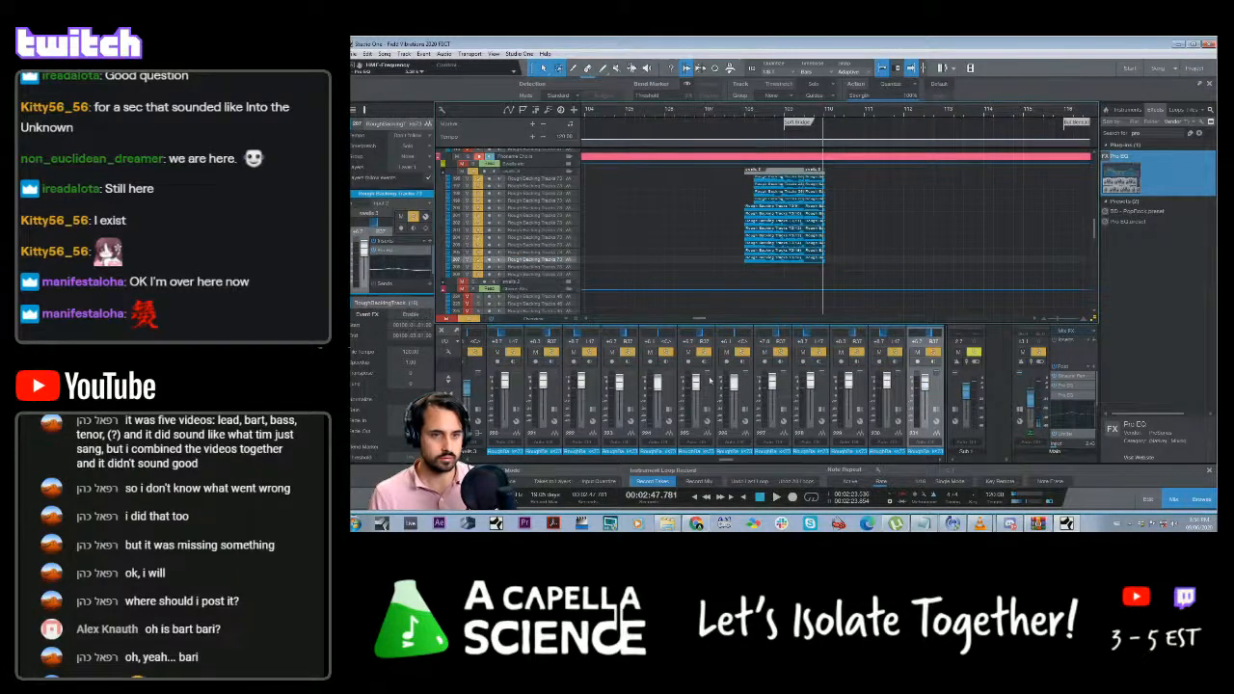
drag(725, 460, 722, 459)
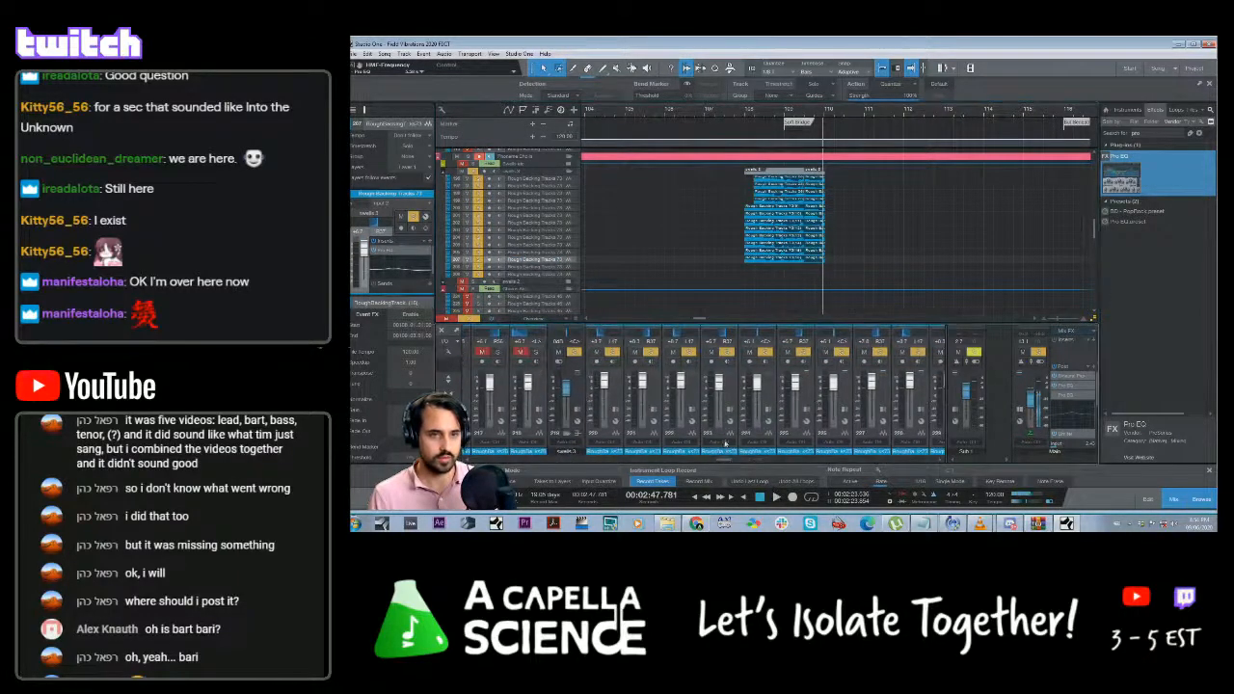
Find the Binaural Pan effect and add it to the inserts of the layered folder track's mixer channel
click(748, 113)
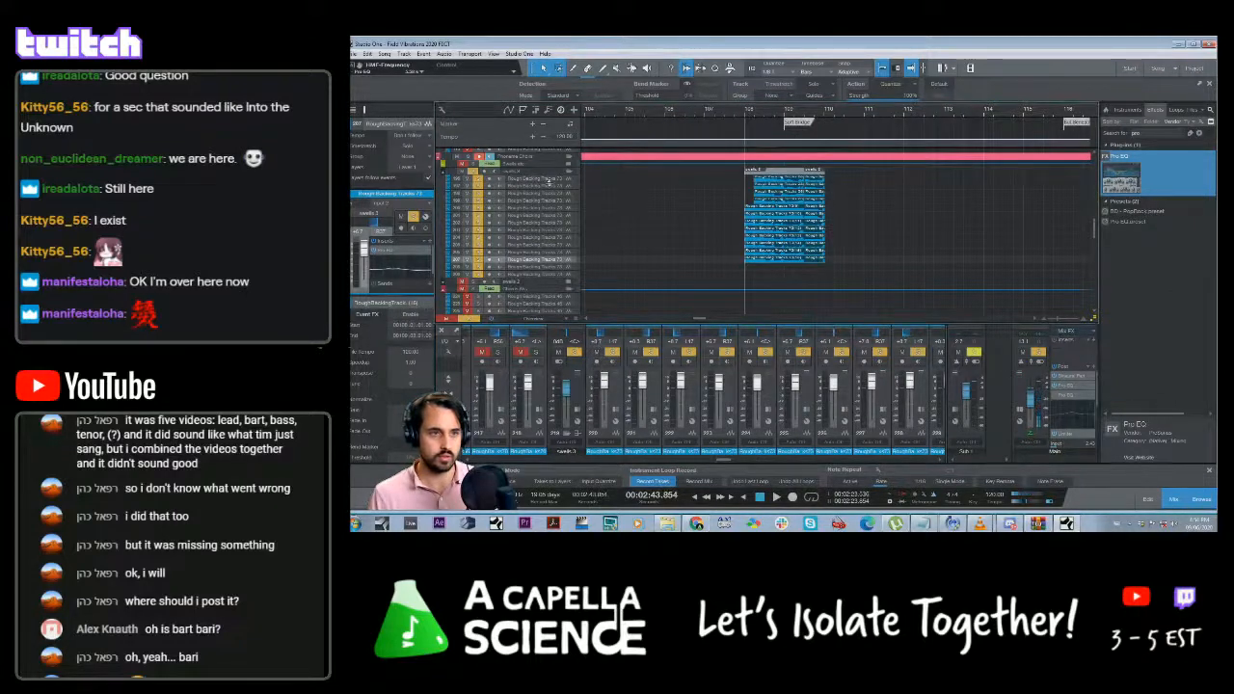
click(564, 180)
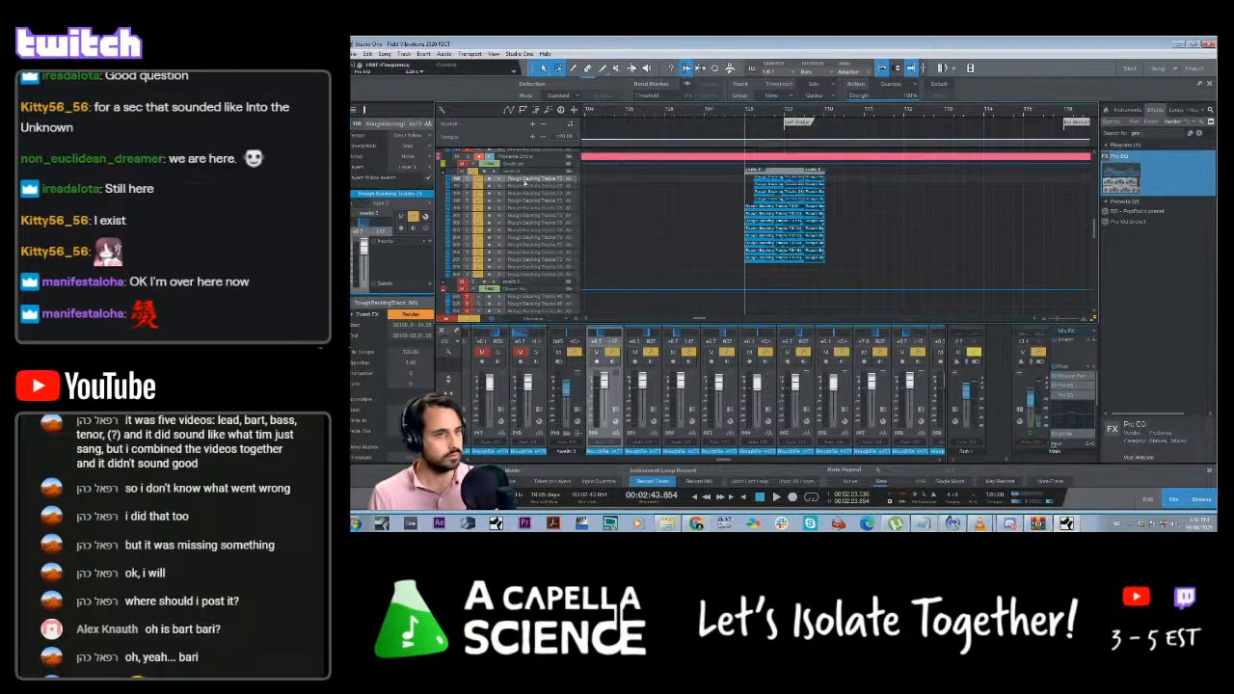
click(531, 174)
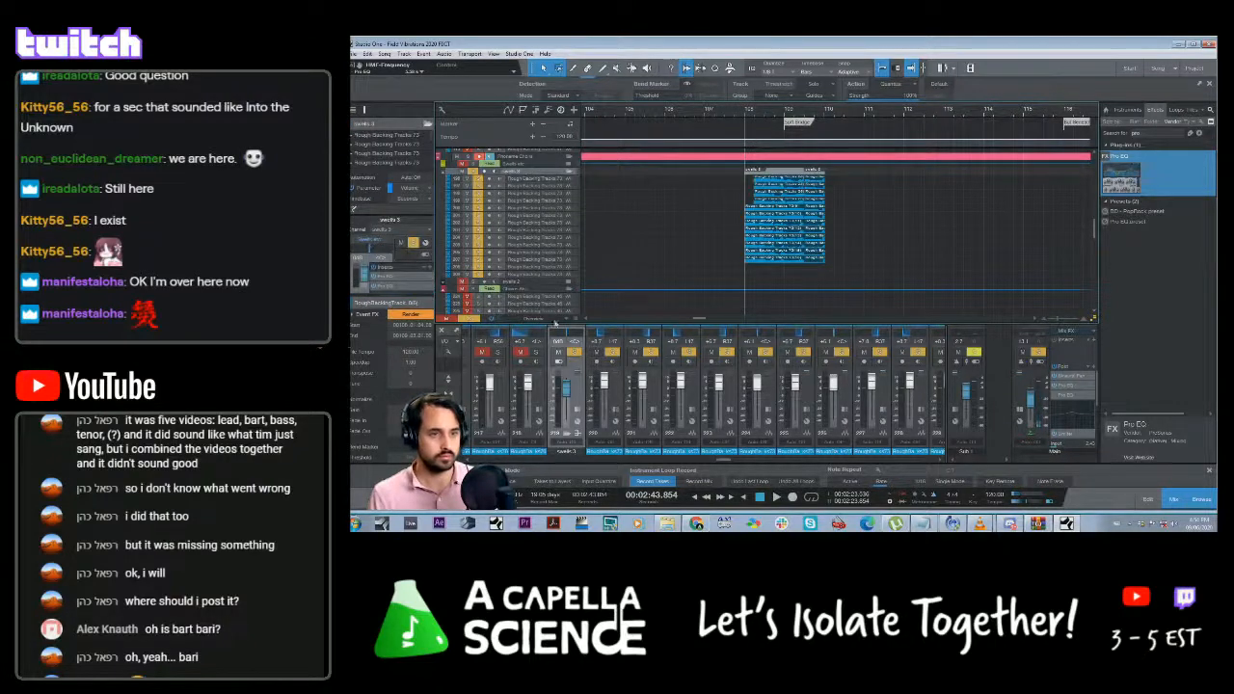
click(577, 412)
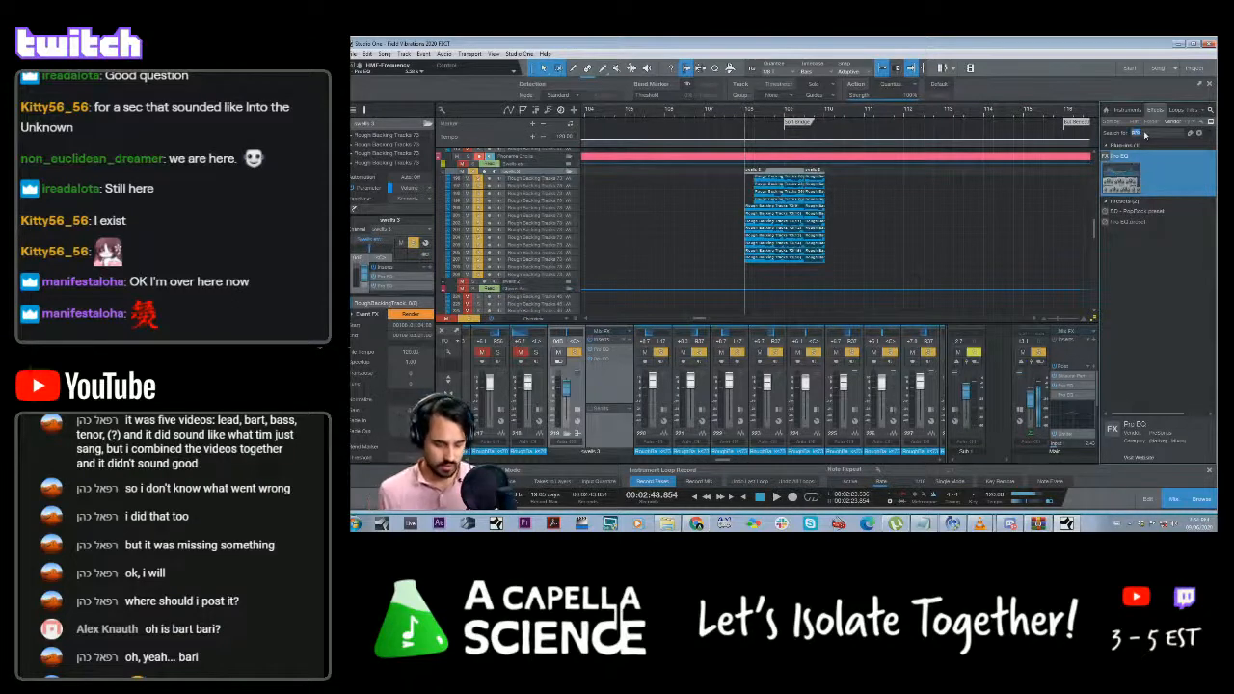
text(re)
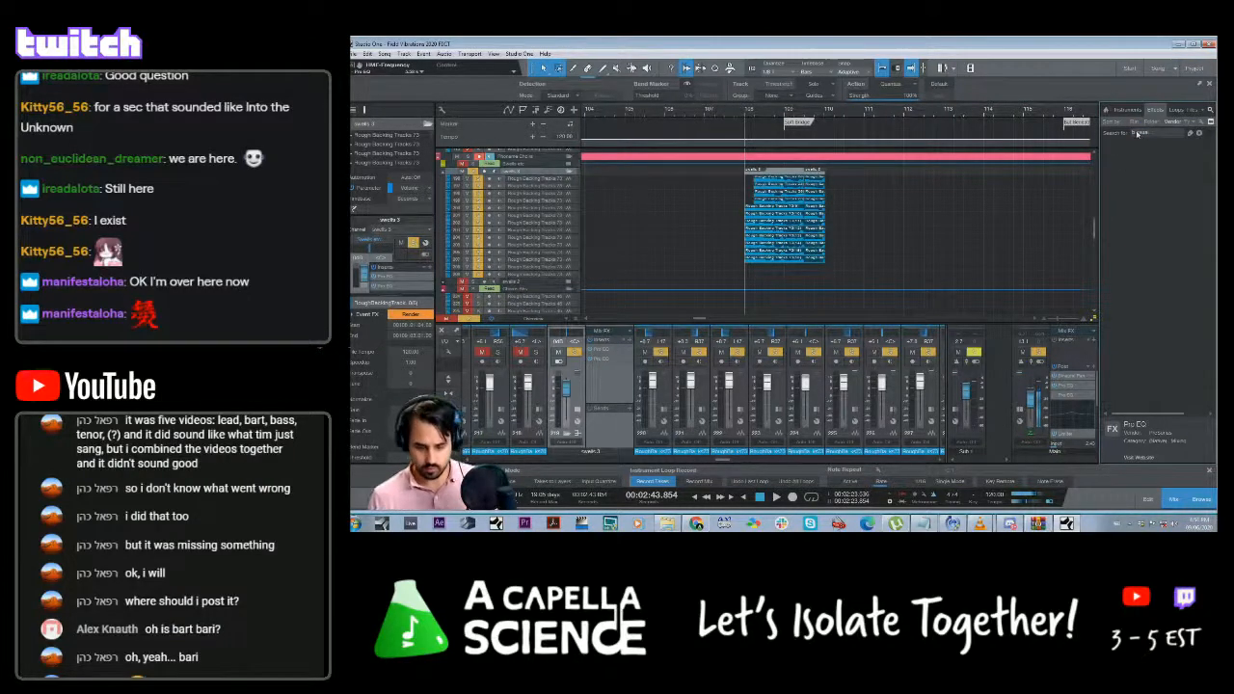
drag(1134, 160, 653, 405)
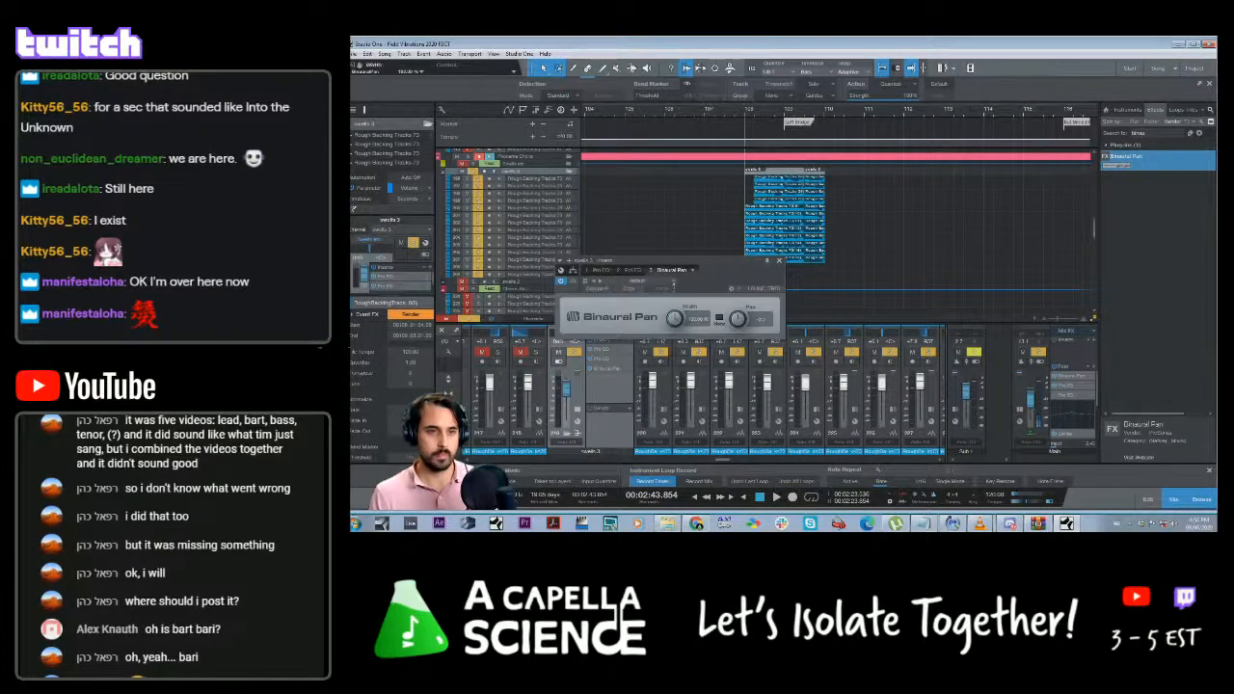
Adjust the Binaural Pan width on the layered folder track during playback and close the effect window
key(space)
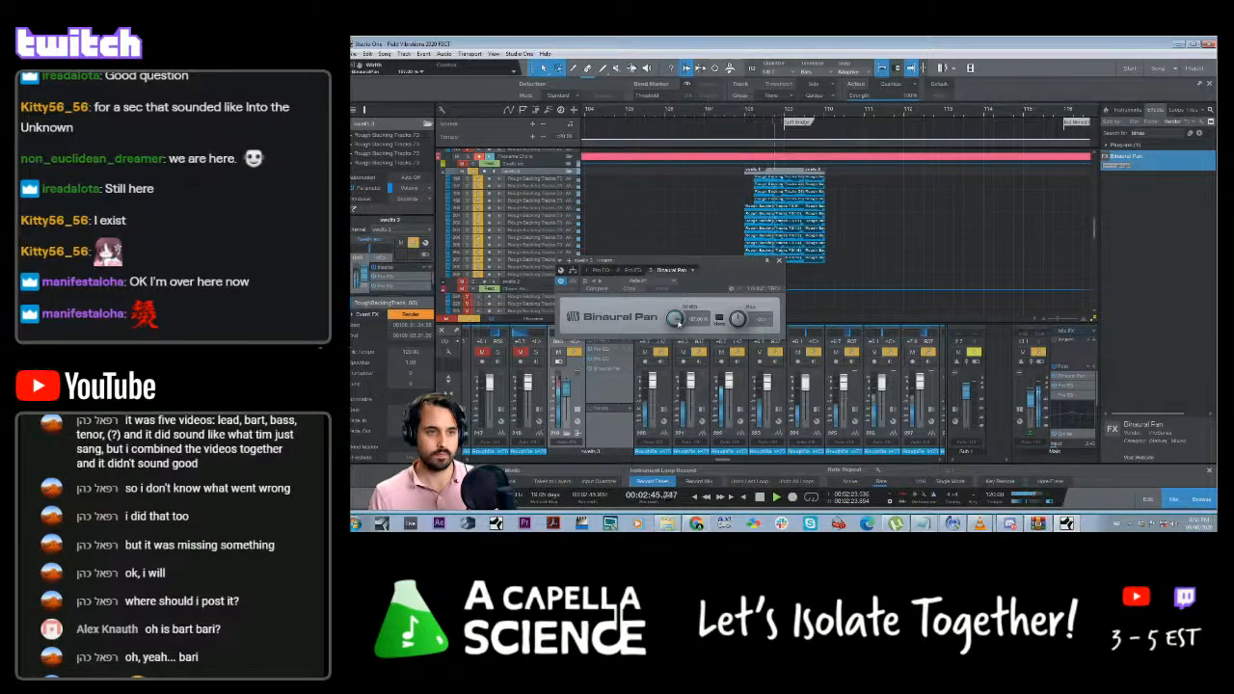
drag(677, 324, 676, 322)
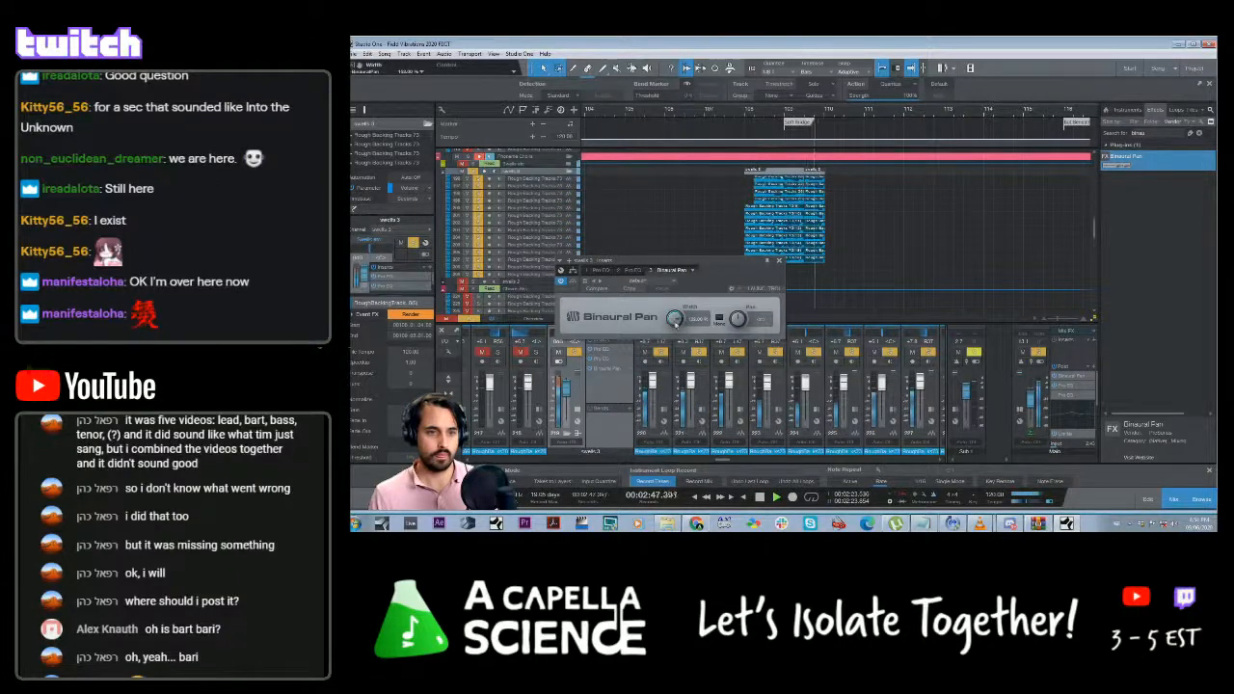
click(765, 260)
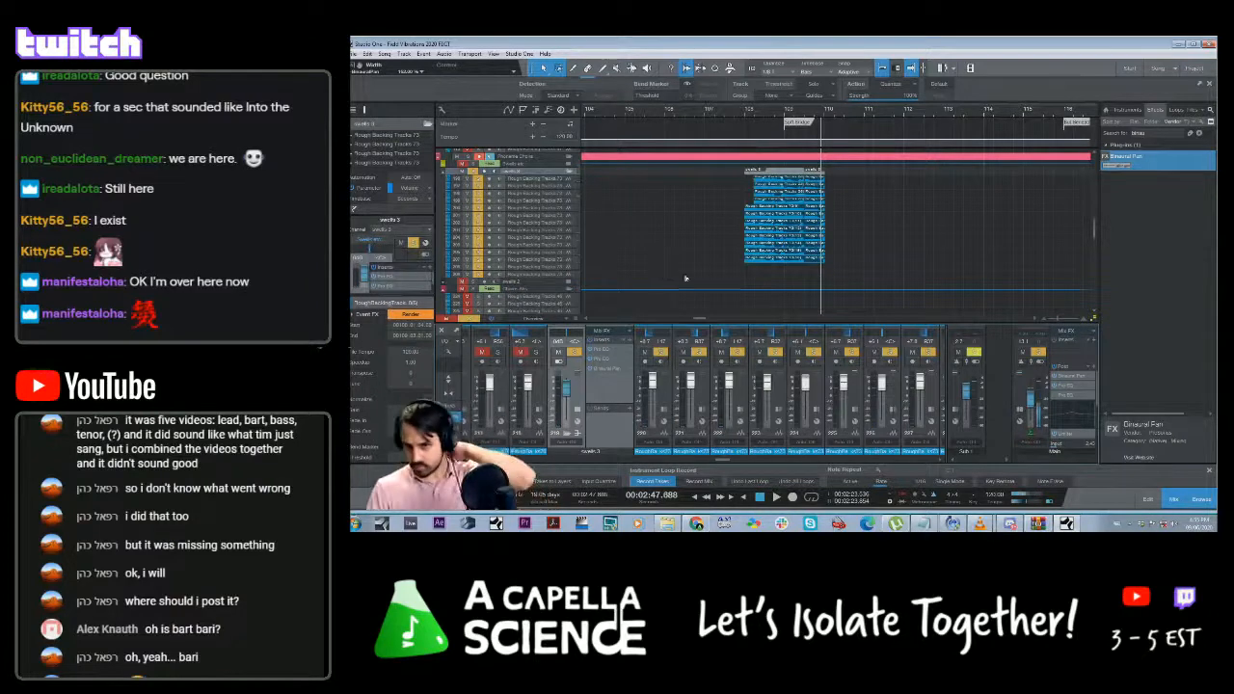
Select a backing track inside the folder and audition the soloed layers twice from about bar 108
click(554, 260)
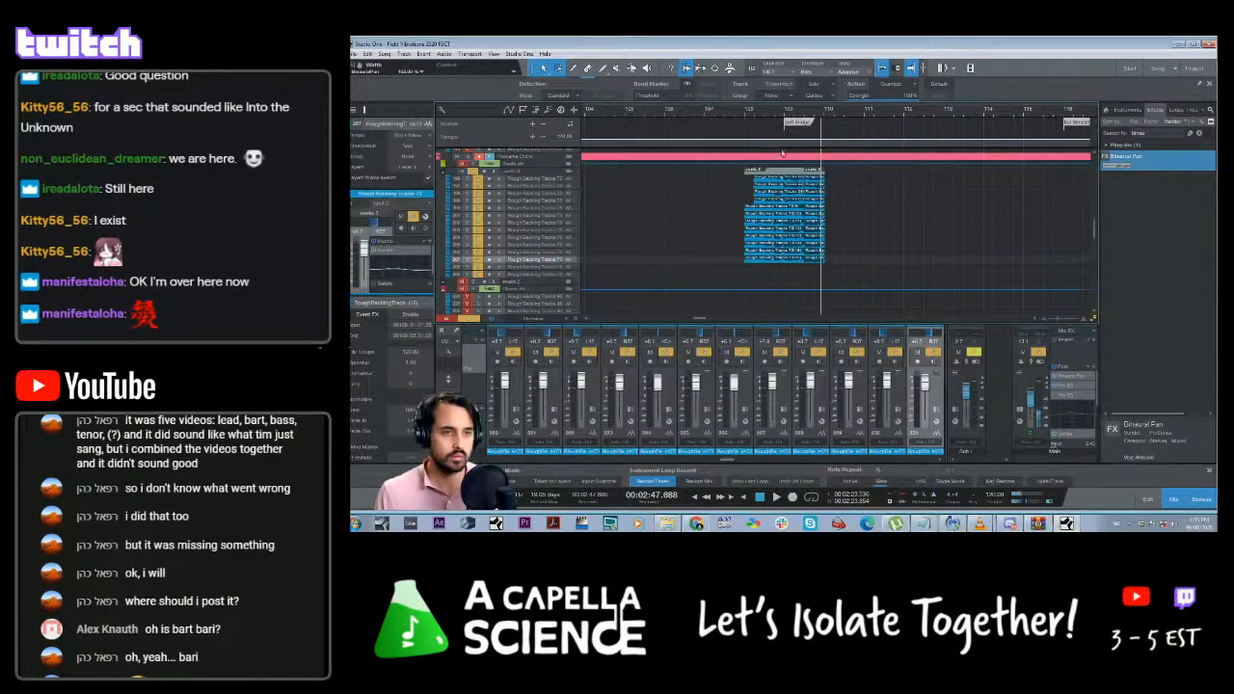
click(749, 114)
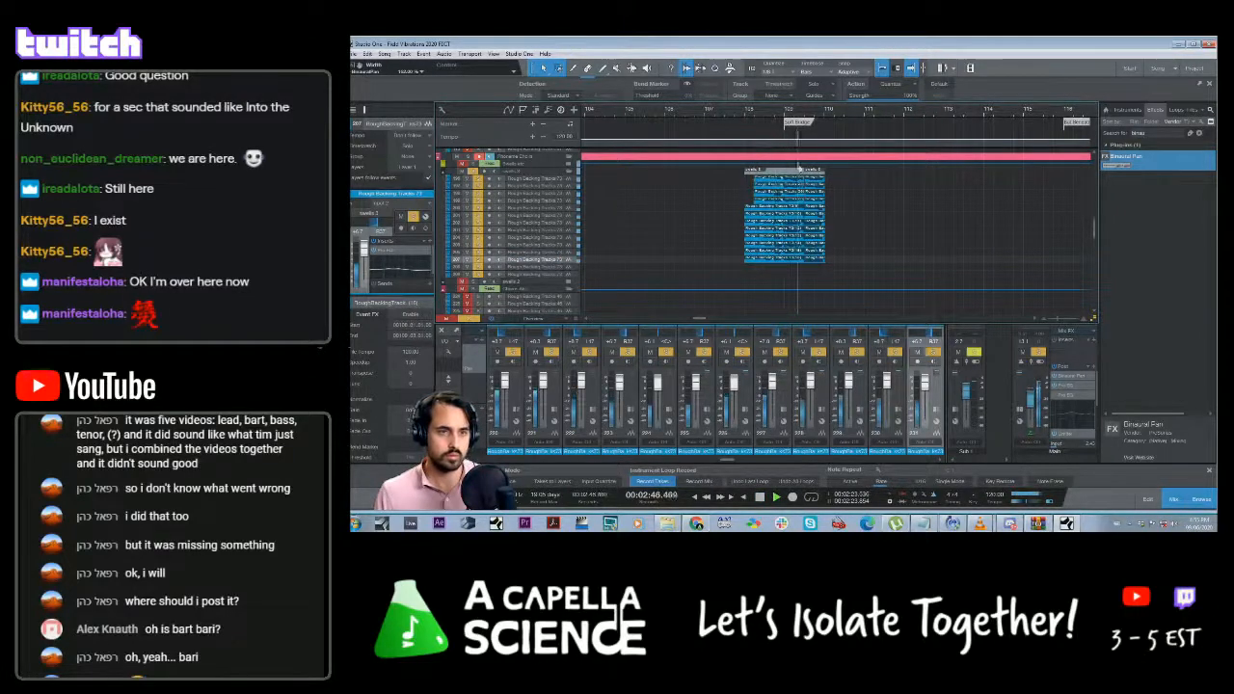
click(745, 113)
key(space)
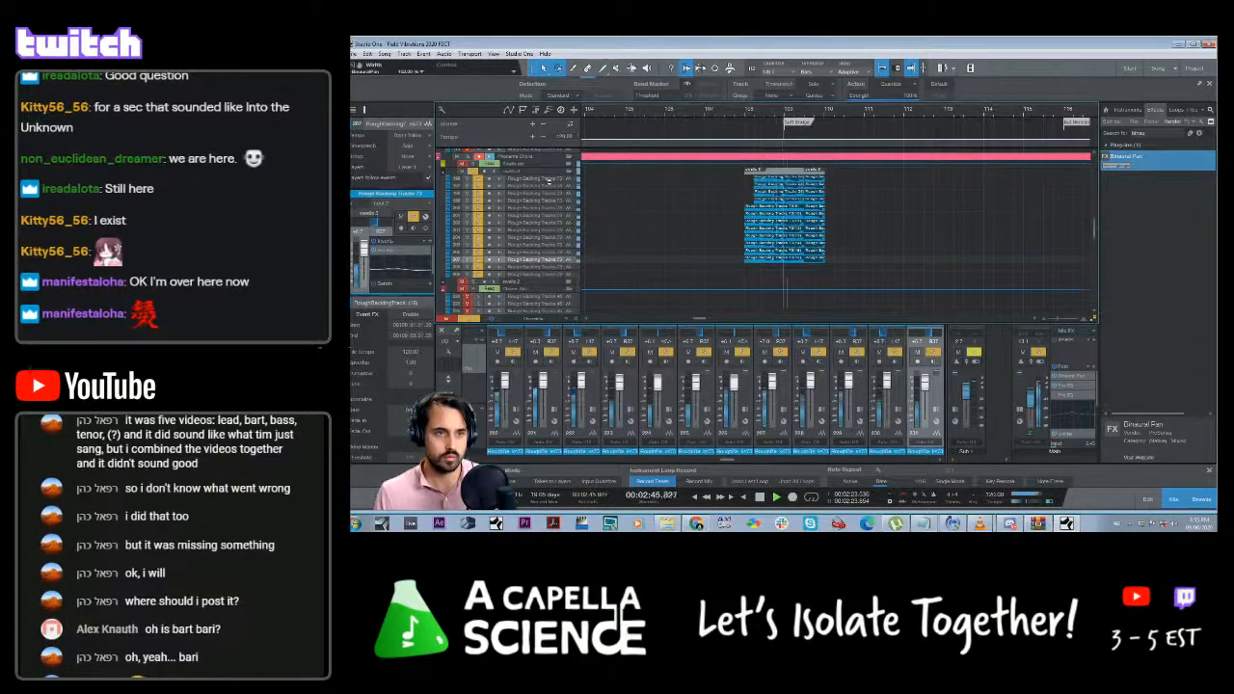
key(space)
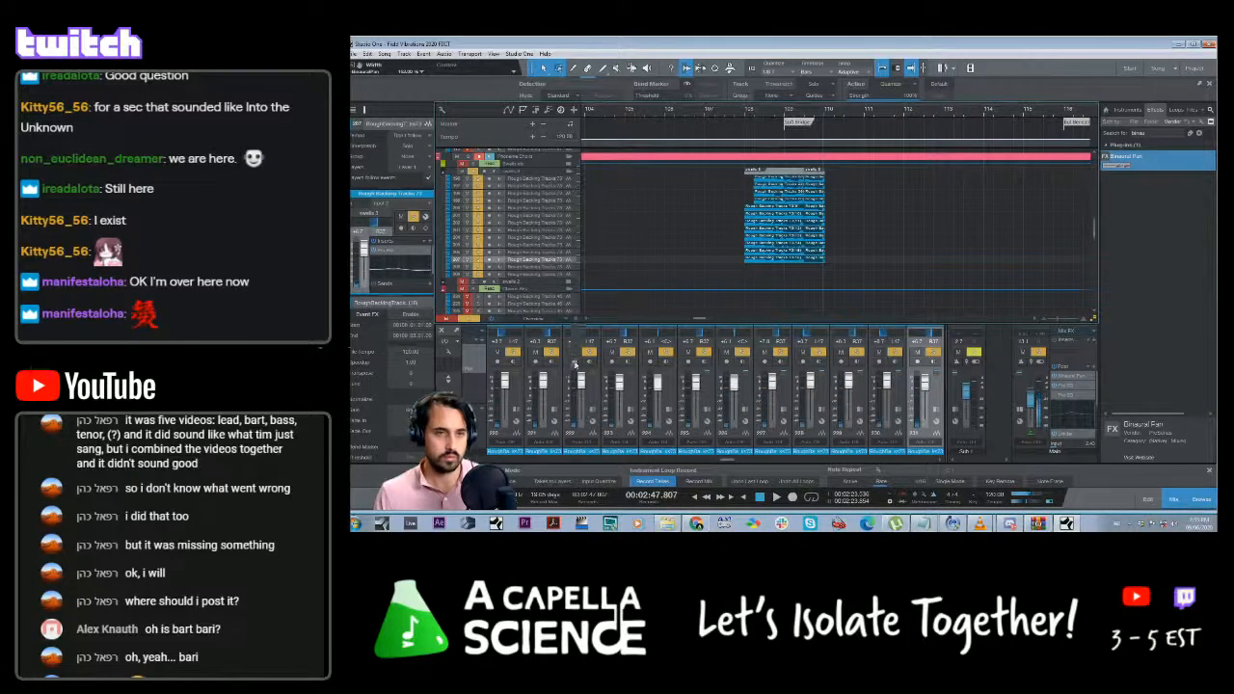
Hide the mixer and audition the folder's individual backing clips in the enlarged arrangement from just after bar 108
key(shift+e)
key(shift+e)
key(shift+e)
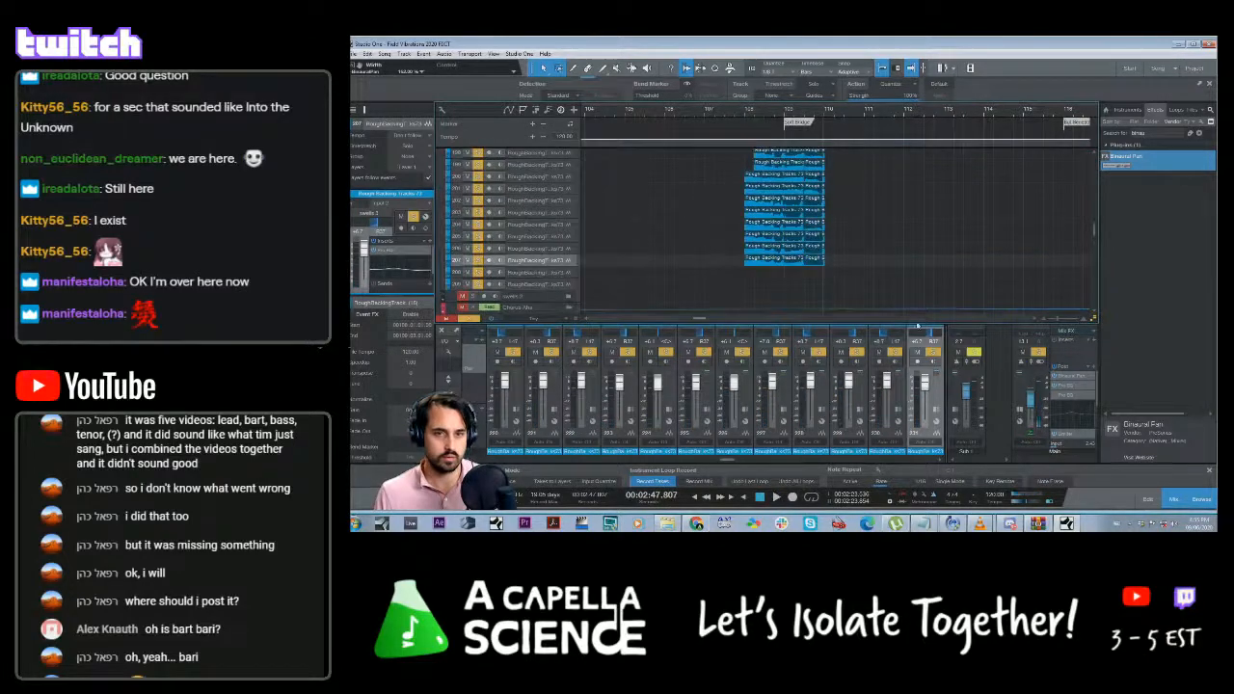
key(F3)
scroll(782, 305, up, 5)
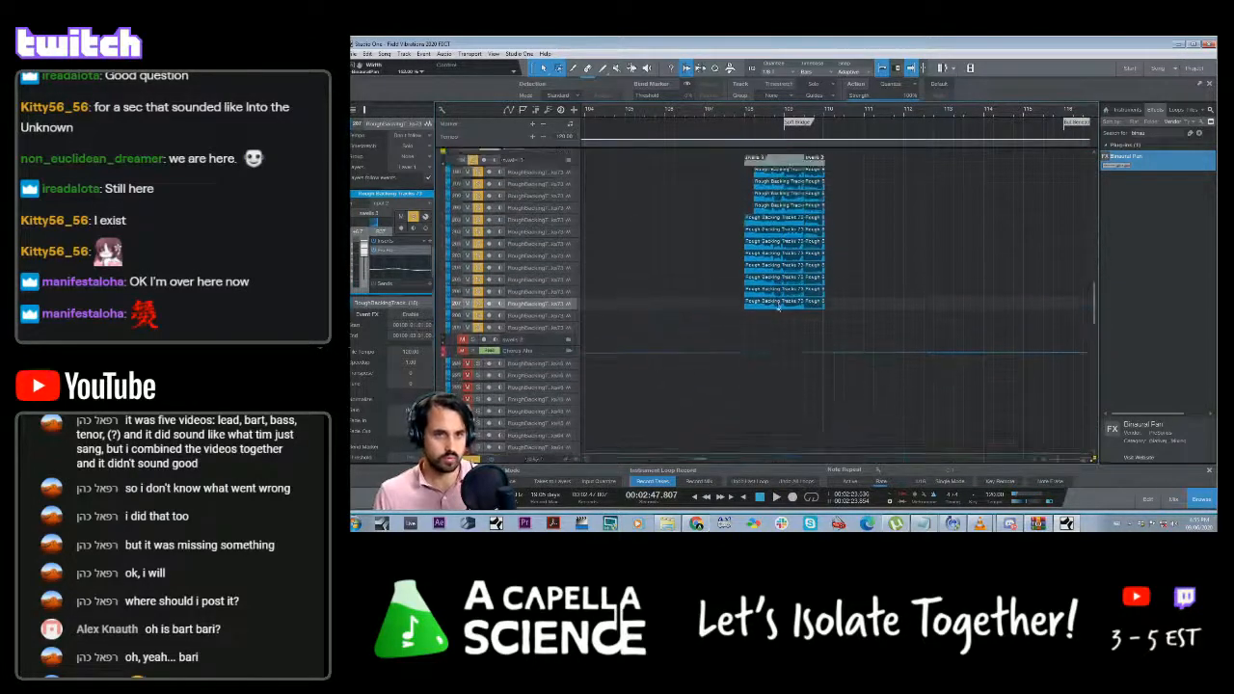
drag(796, 117, 796, 143)
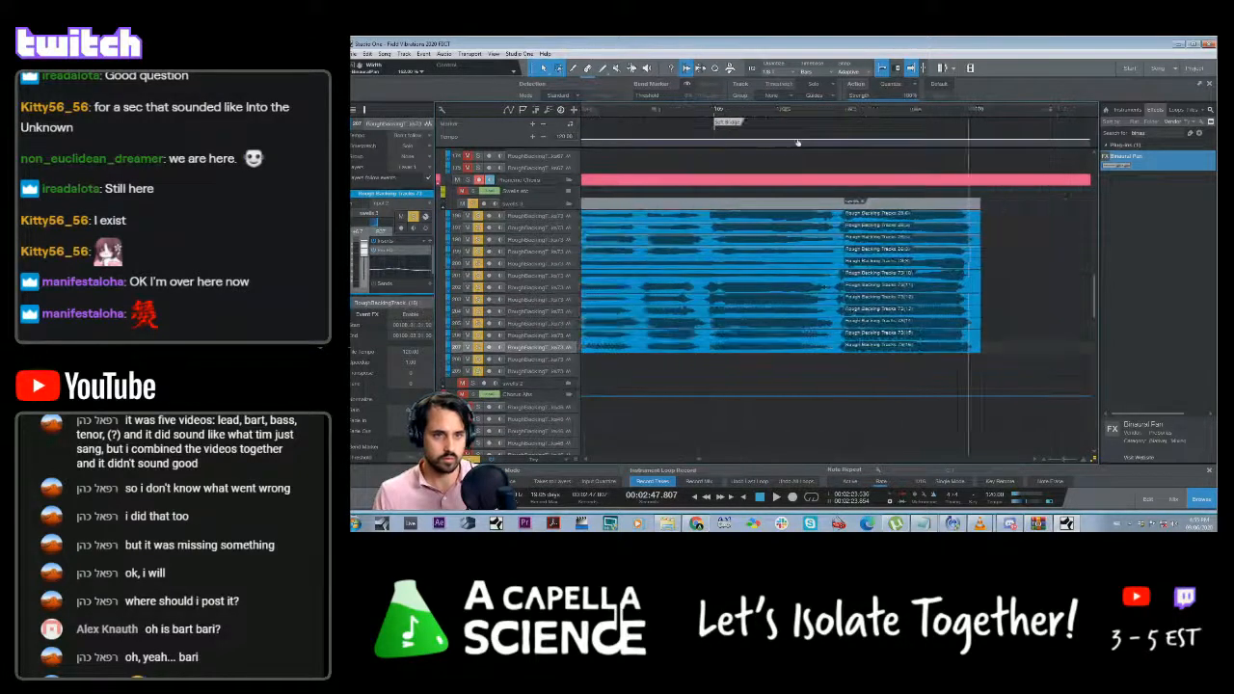
drag(648, 111, 733, 106)
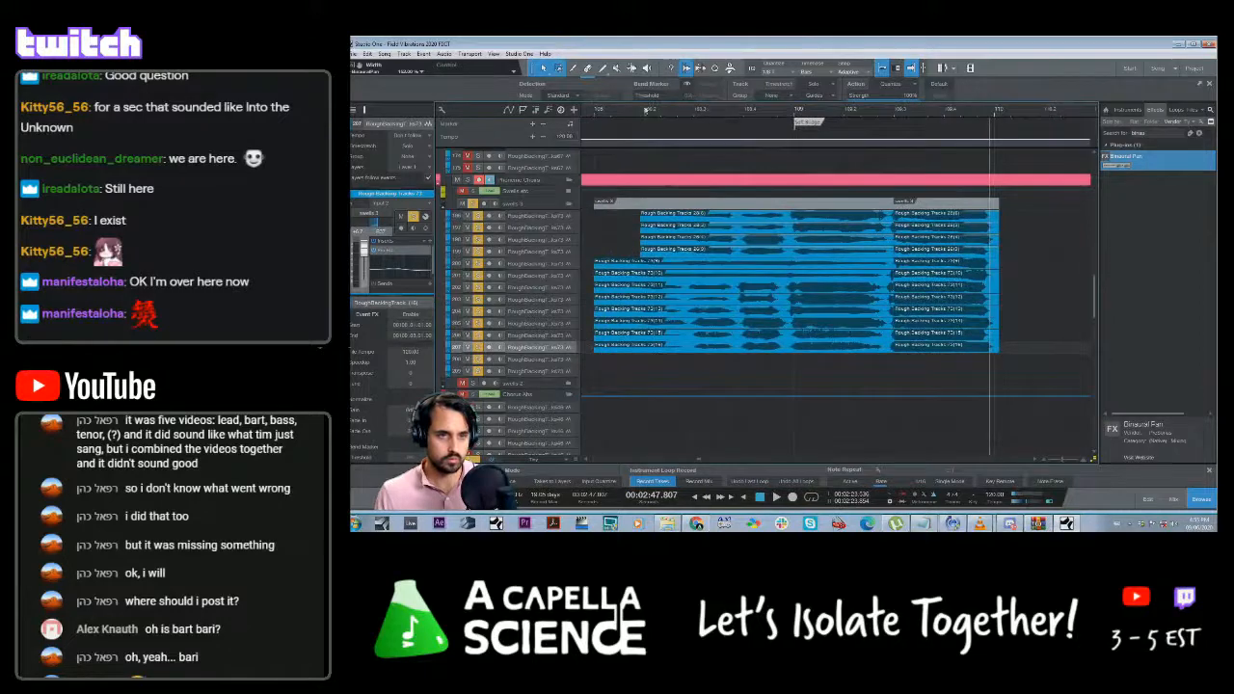
click(628, 112)
key(space)
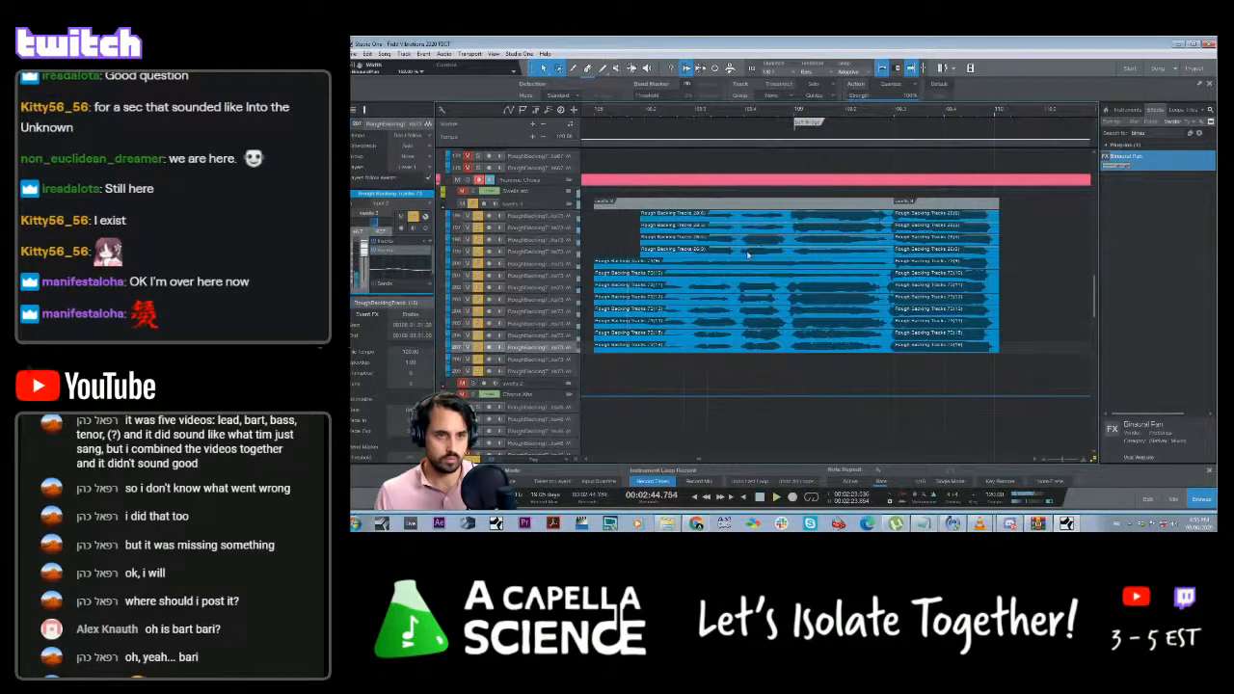
key(space)
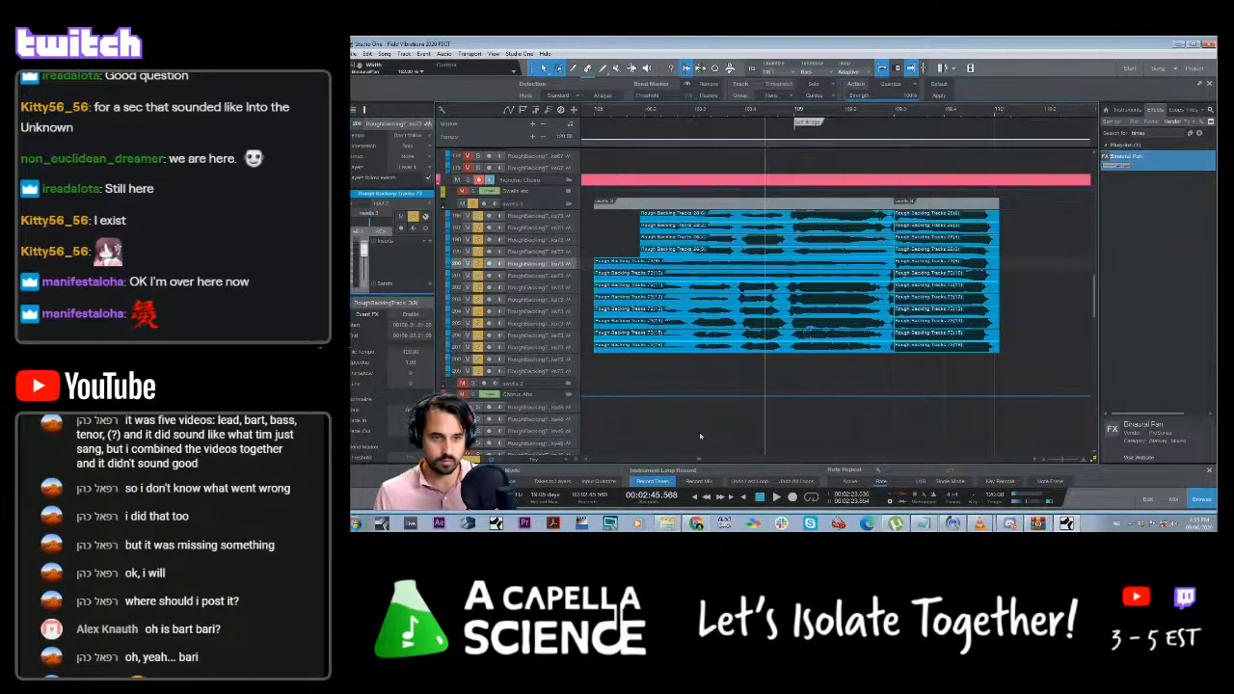
Inspect the backing clips' waveforms at different track heights and replay the soloed layers through Soft Bridge
scroll(723, 394, up, 3)
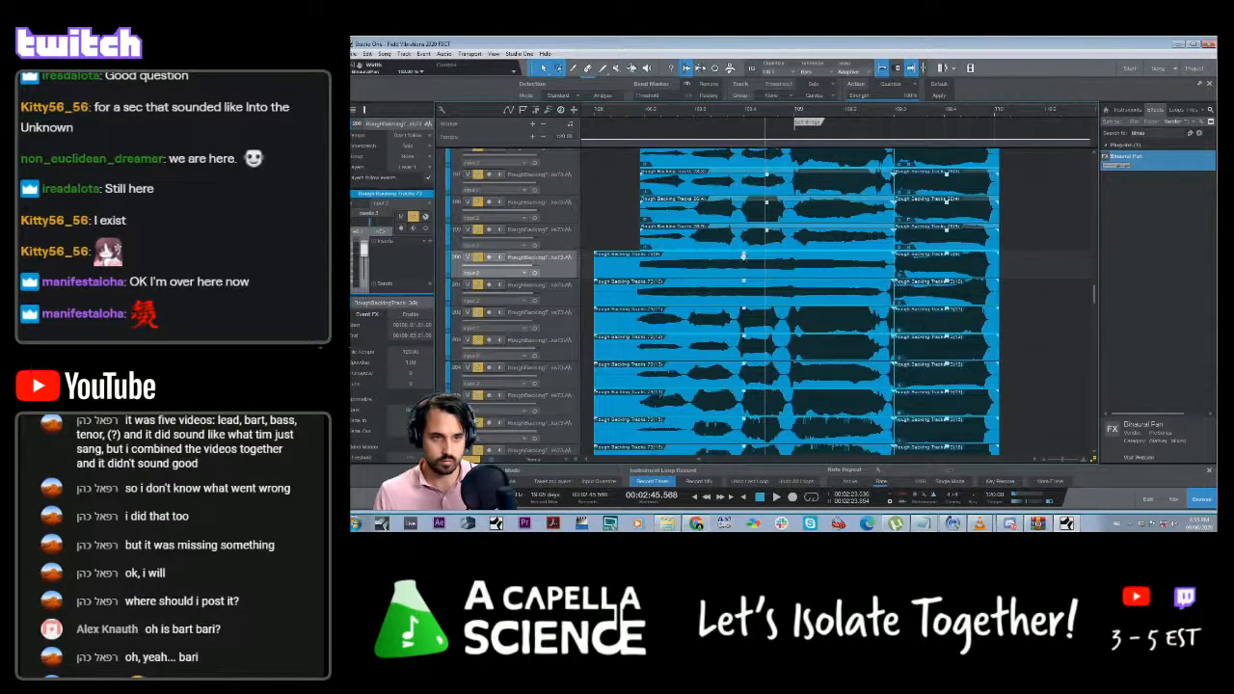
scroll(648, 184, down, 3)
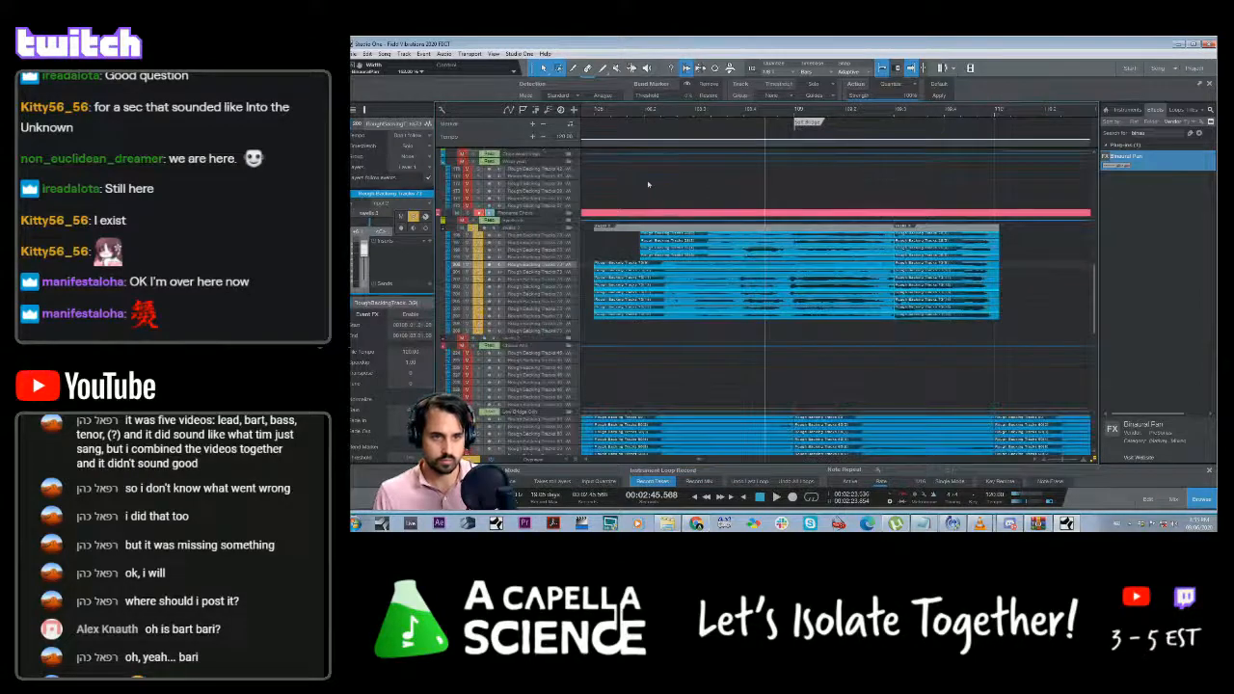
key(space)
scroll(715, 291, down, 2)
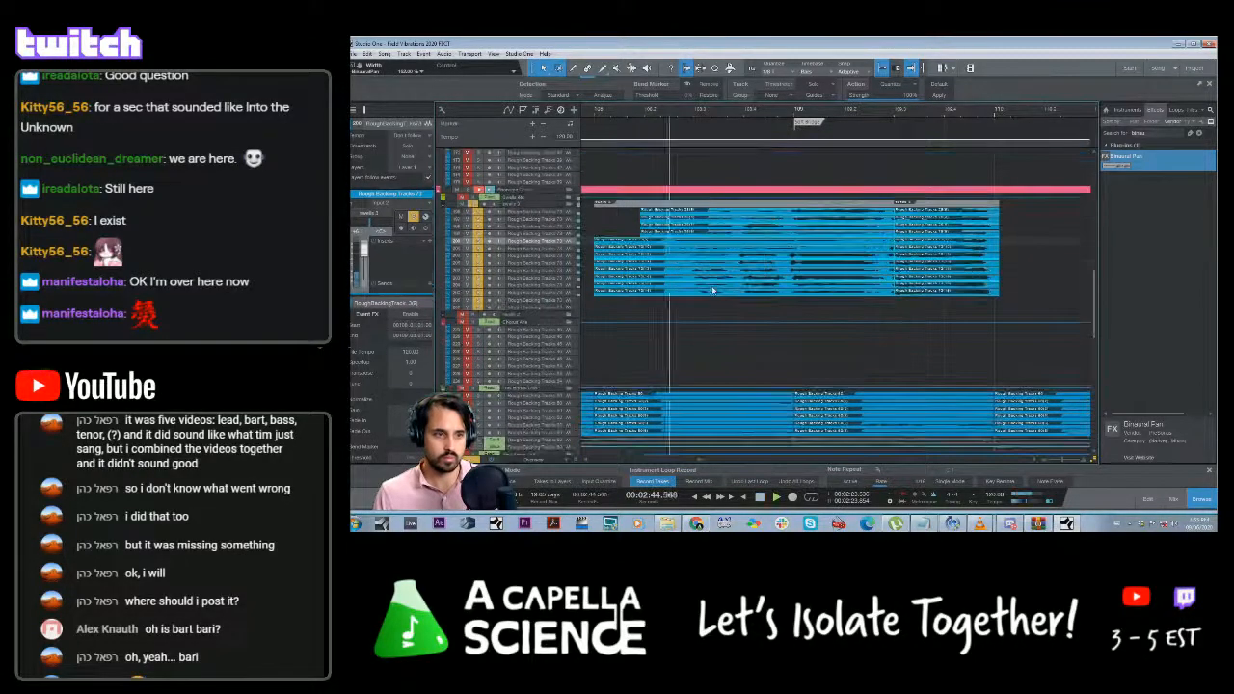
scroll(714, 291, up, 4)
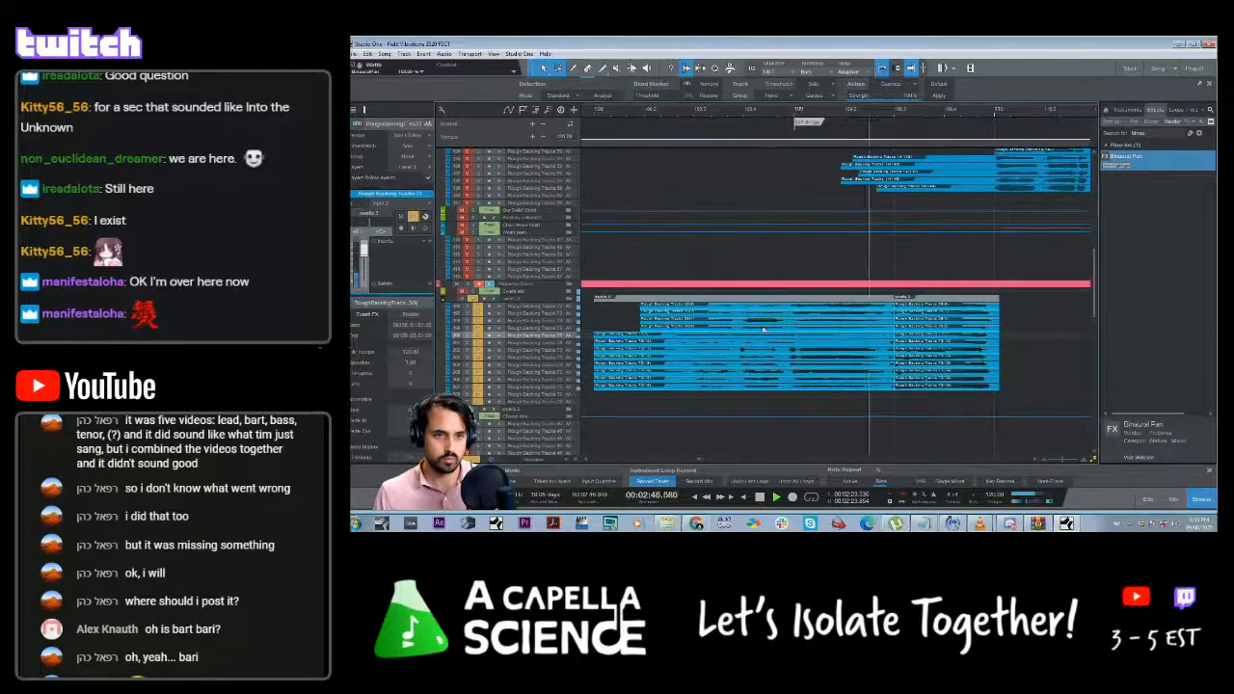
key(space)
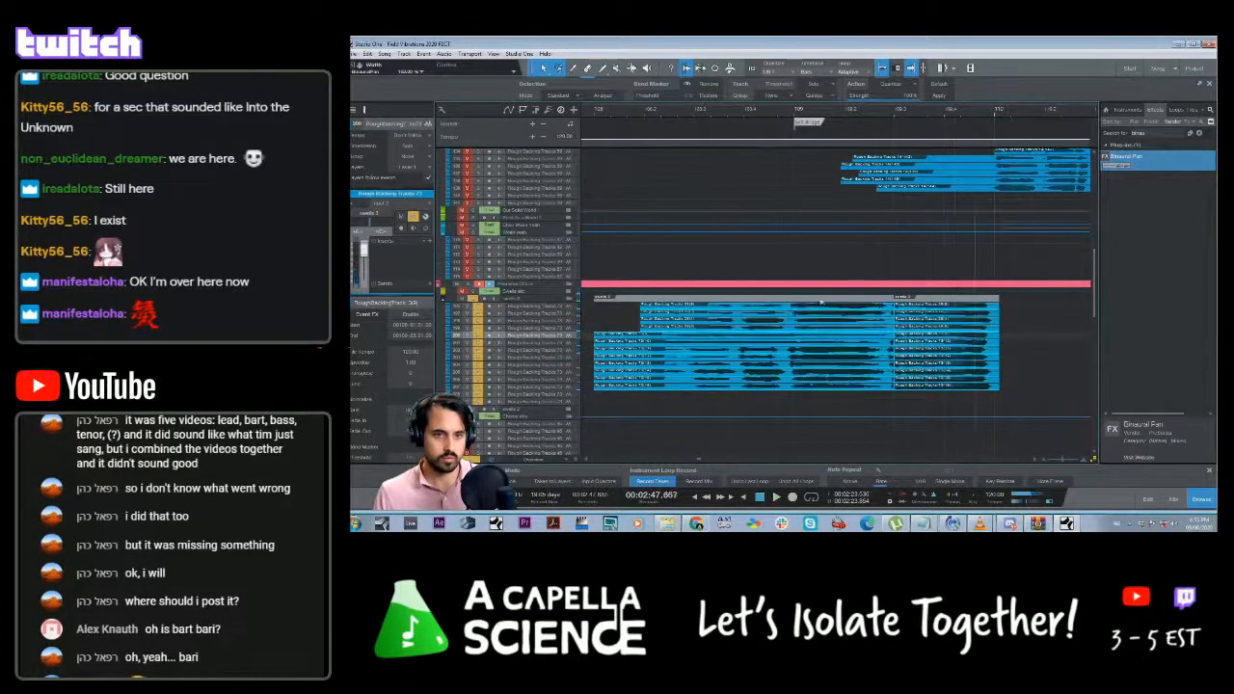
Replay the soloed layers through Soft Bridge, select a lower backing track in the folder and enlarge its lane
key(space)
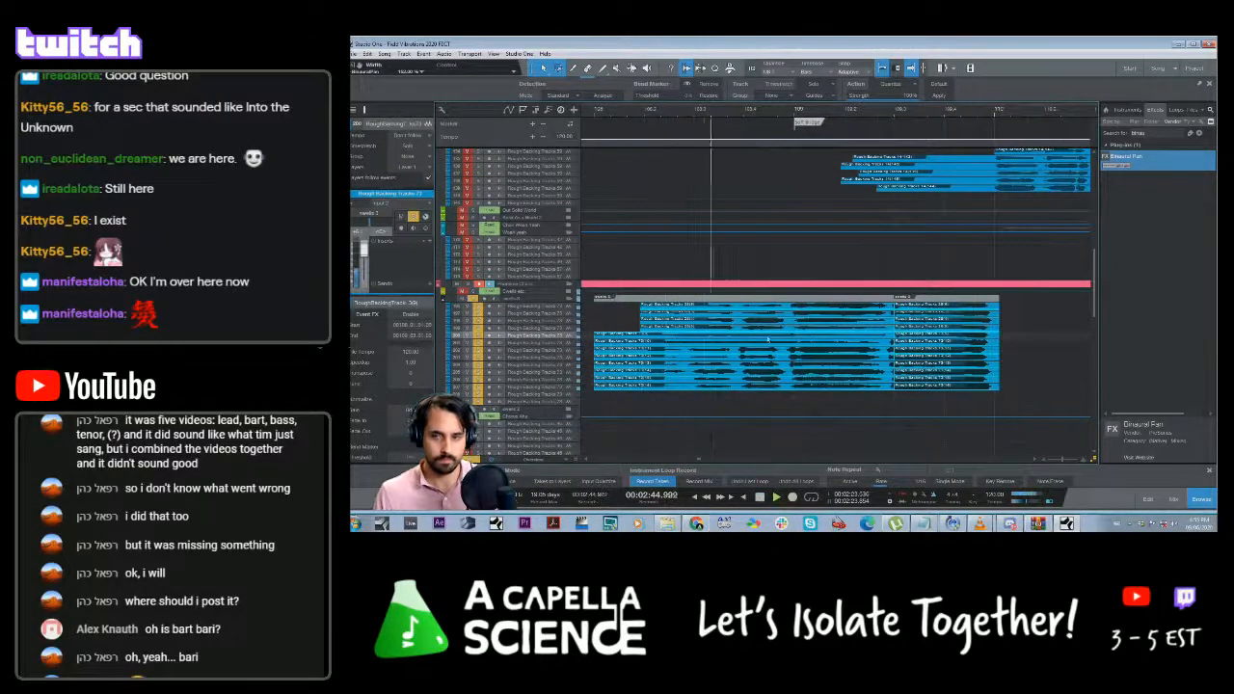
click(826, 399)
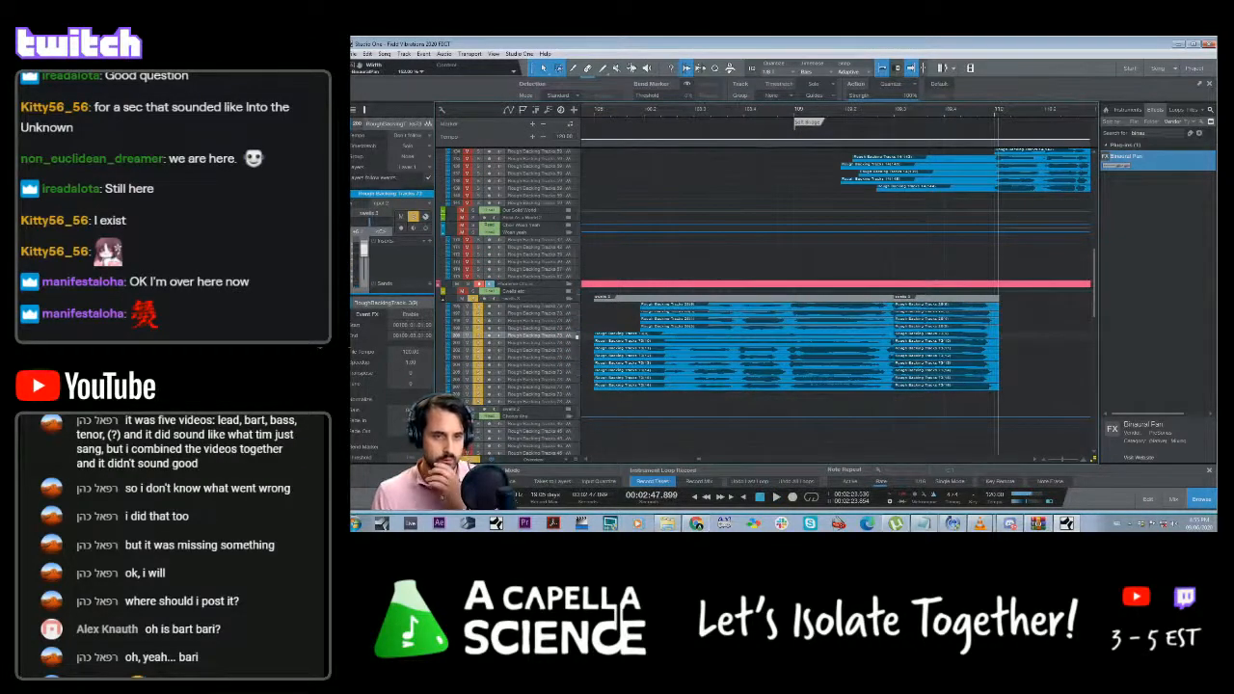
click(547, 390)
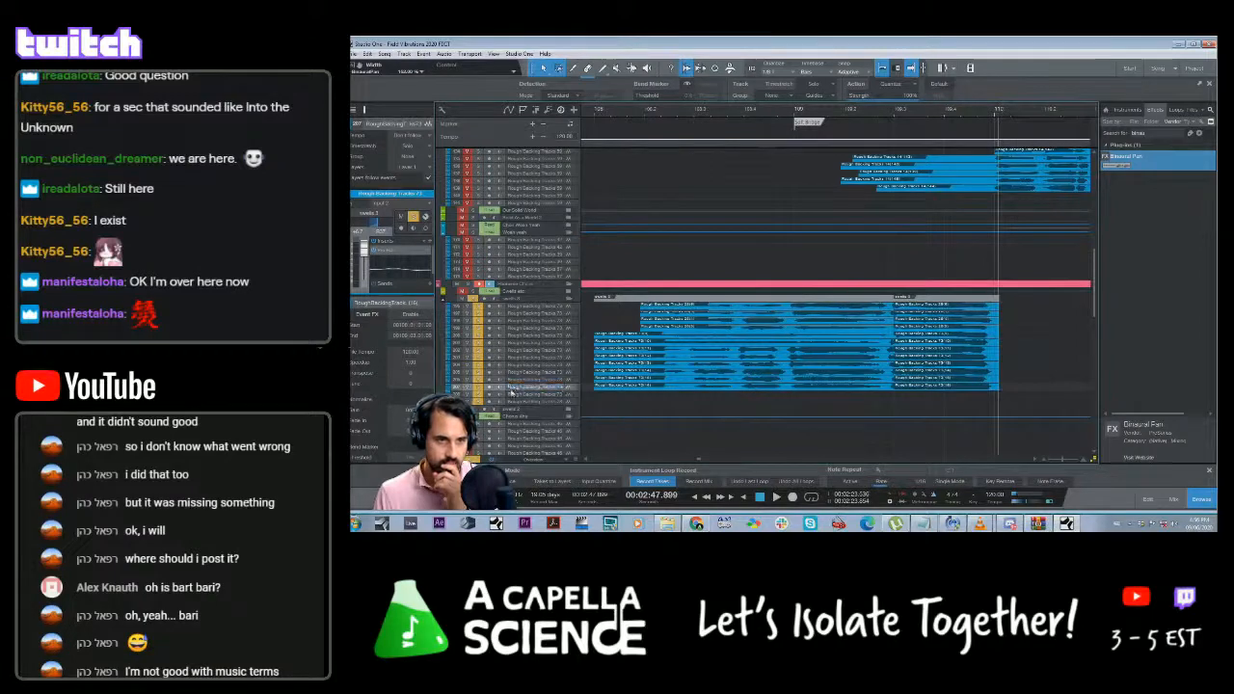
drag(512, 390, 512, 427)
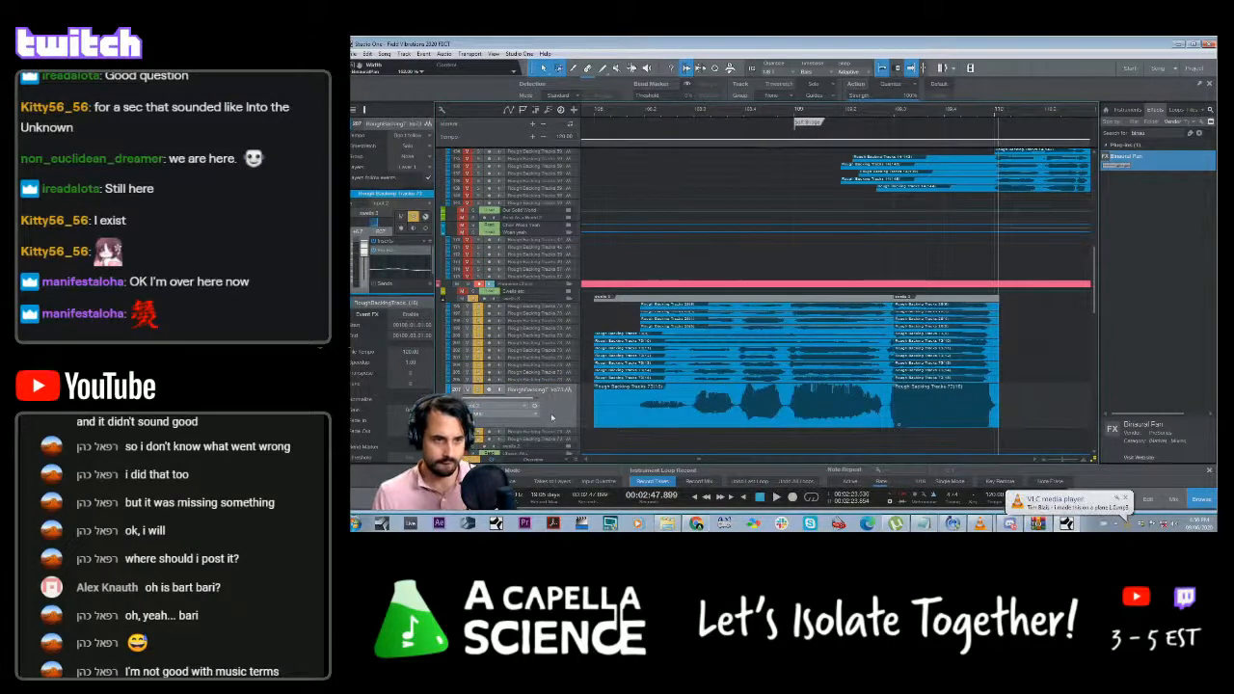
Show the mixer, expand a backing channel's inserts and bring the enlarged backing track's channel into view
key(F3)
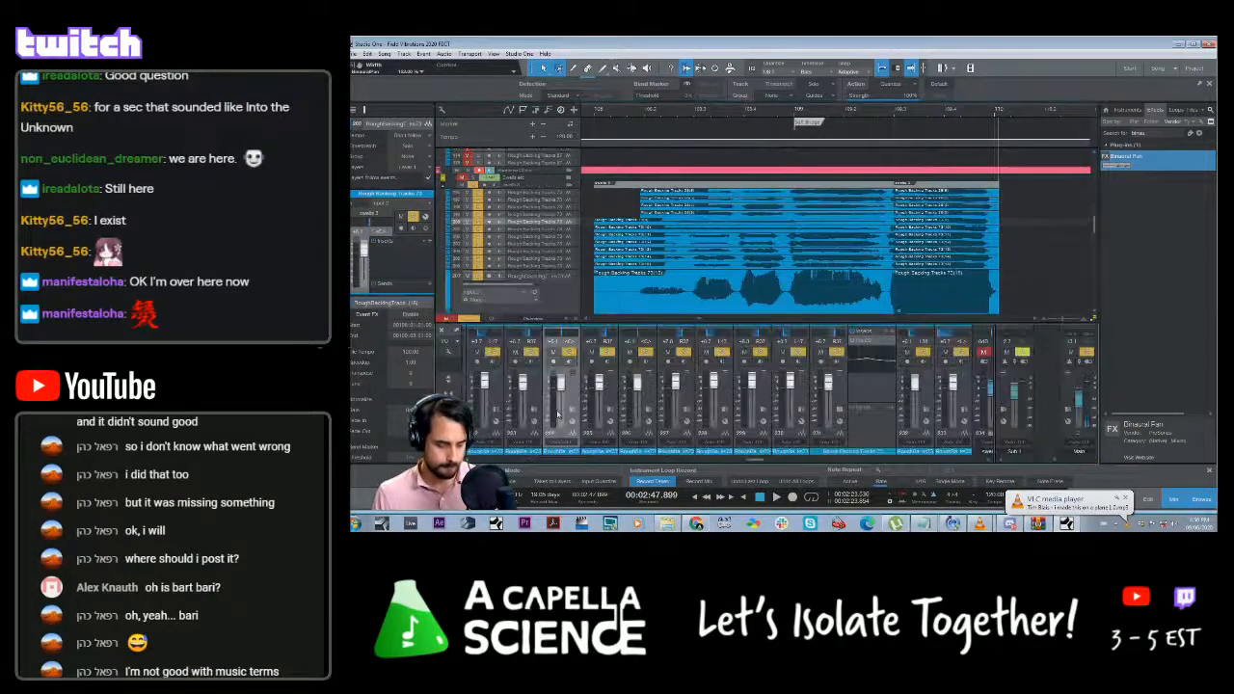
key(F3)
key(F3)
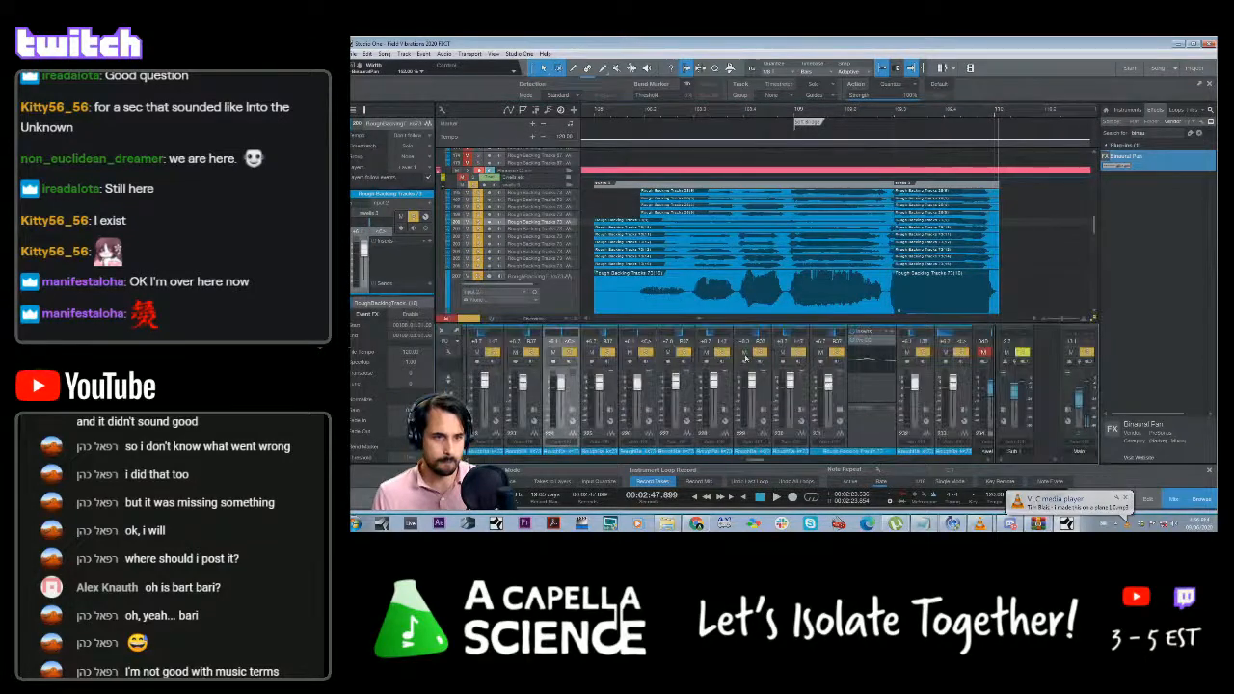
double_click(562, 434)
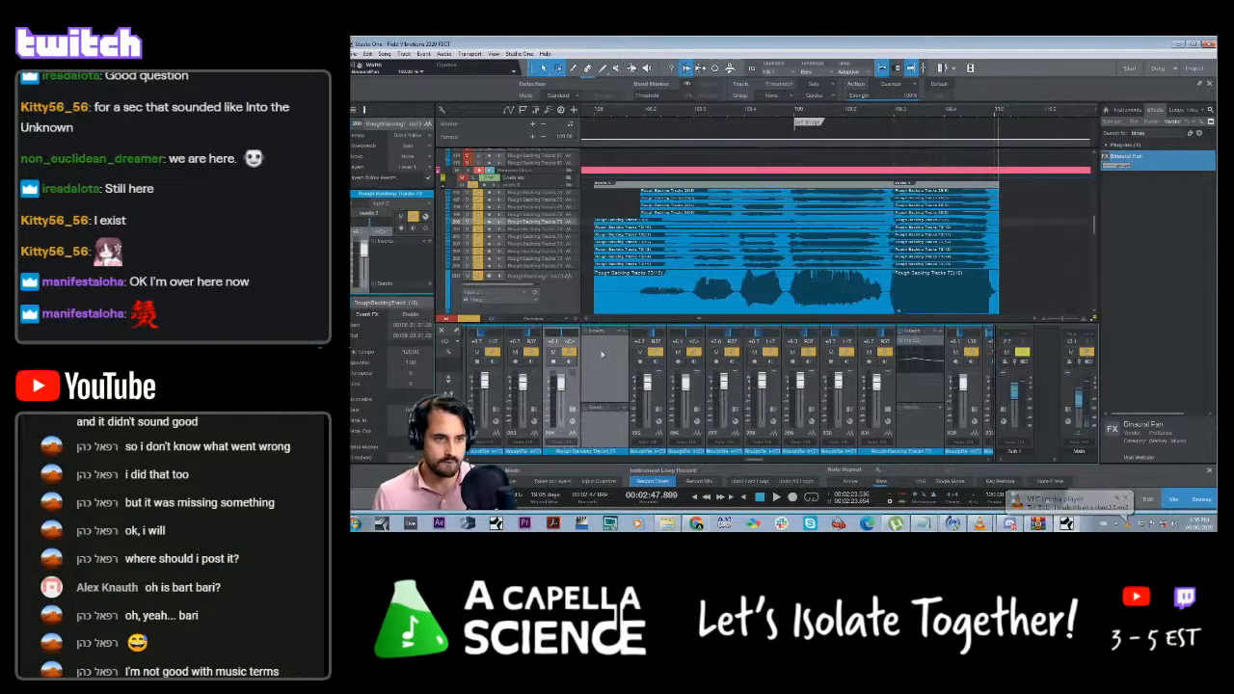
scroll(562, 280, down, 1)
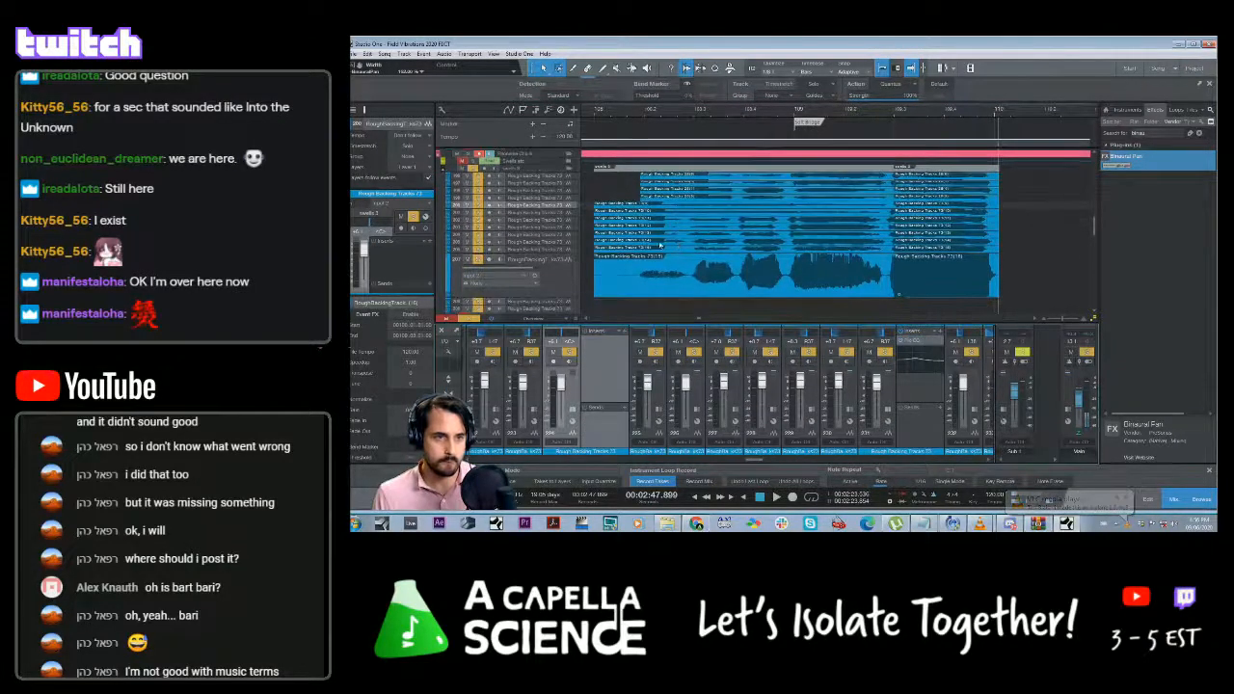
click(562, 280)
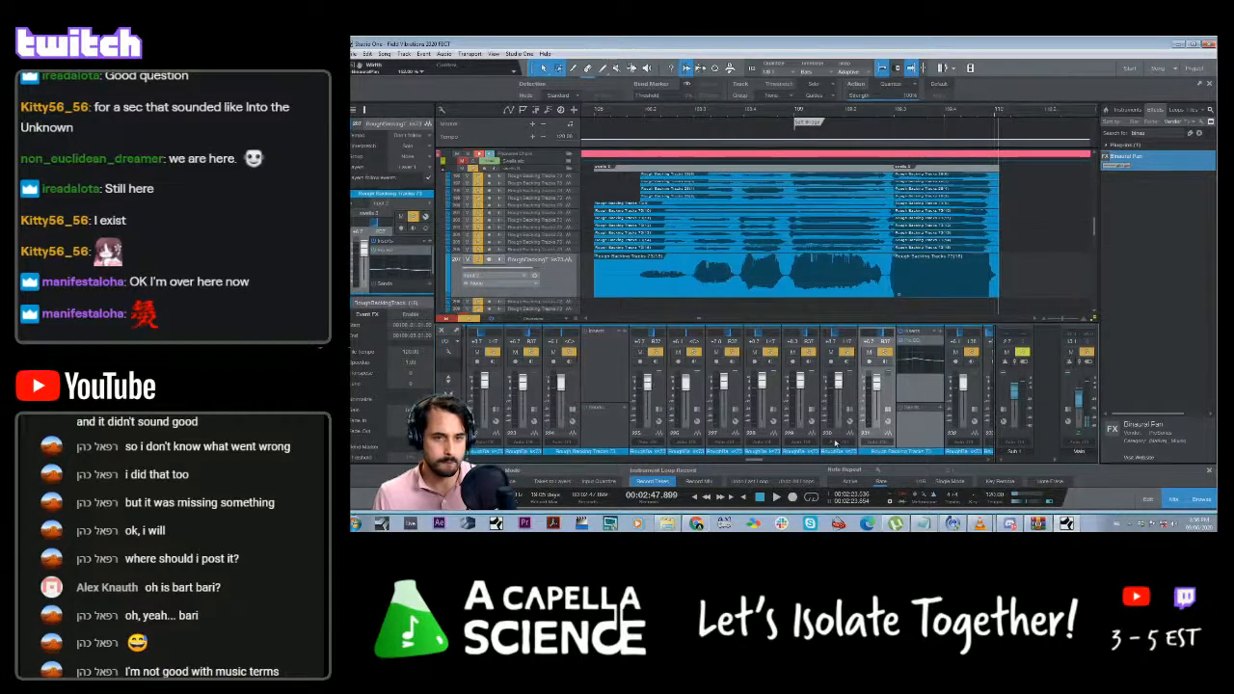
scroll(771, 442, right, 3)
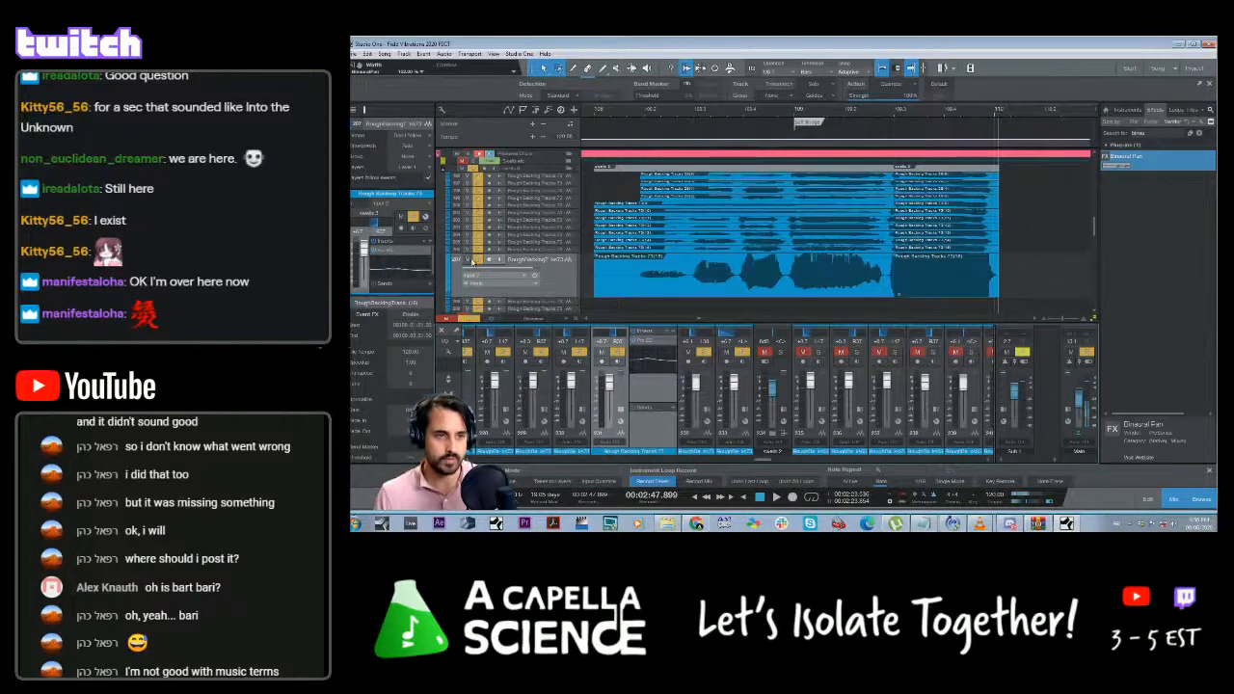
Solo only the enlarged backing track, open its Pro EQ clear of the clips and play from just after bar 108
click(479, 241)
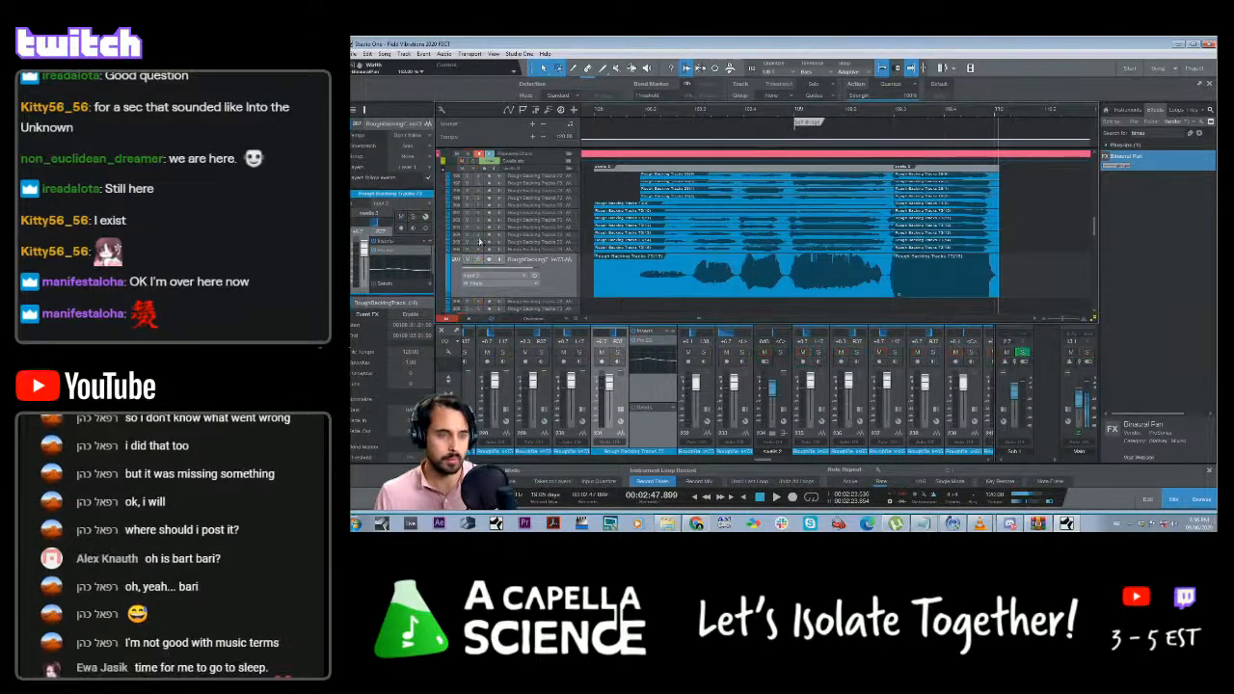
click(478, 260)
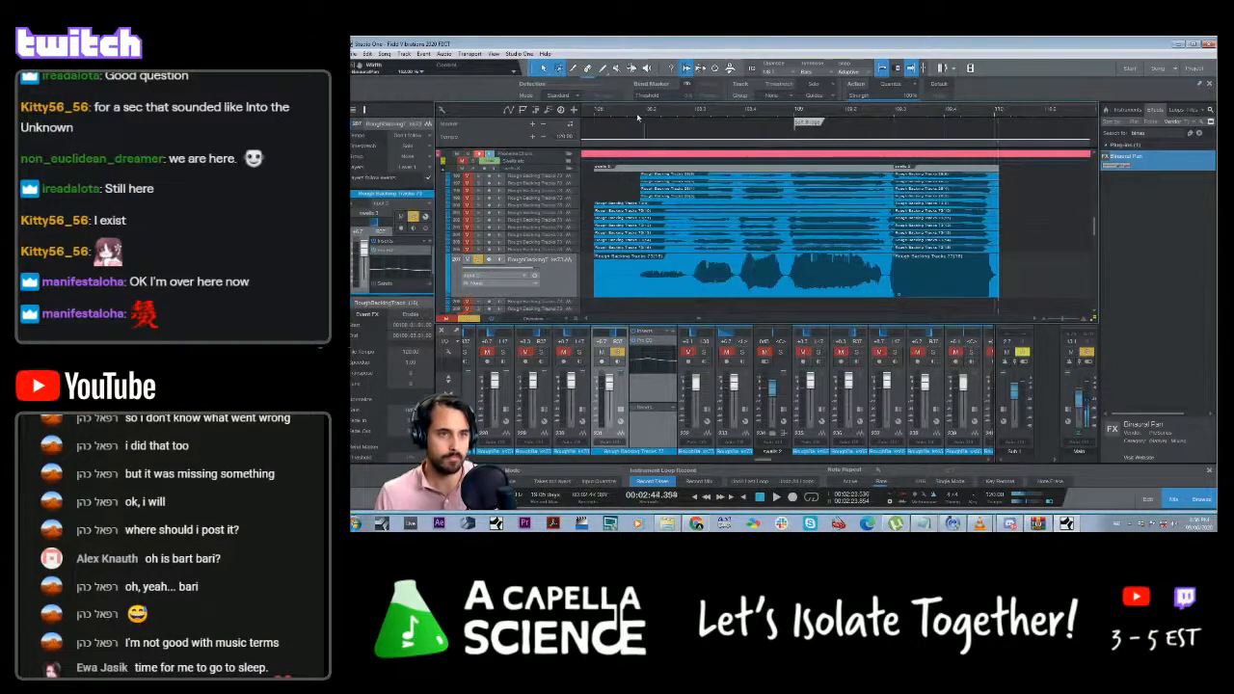
key(space)
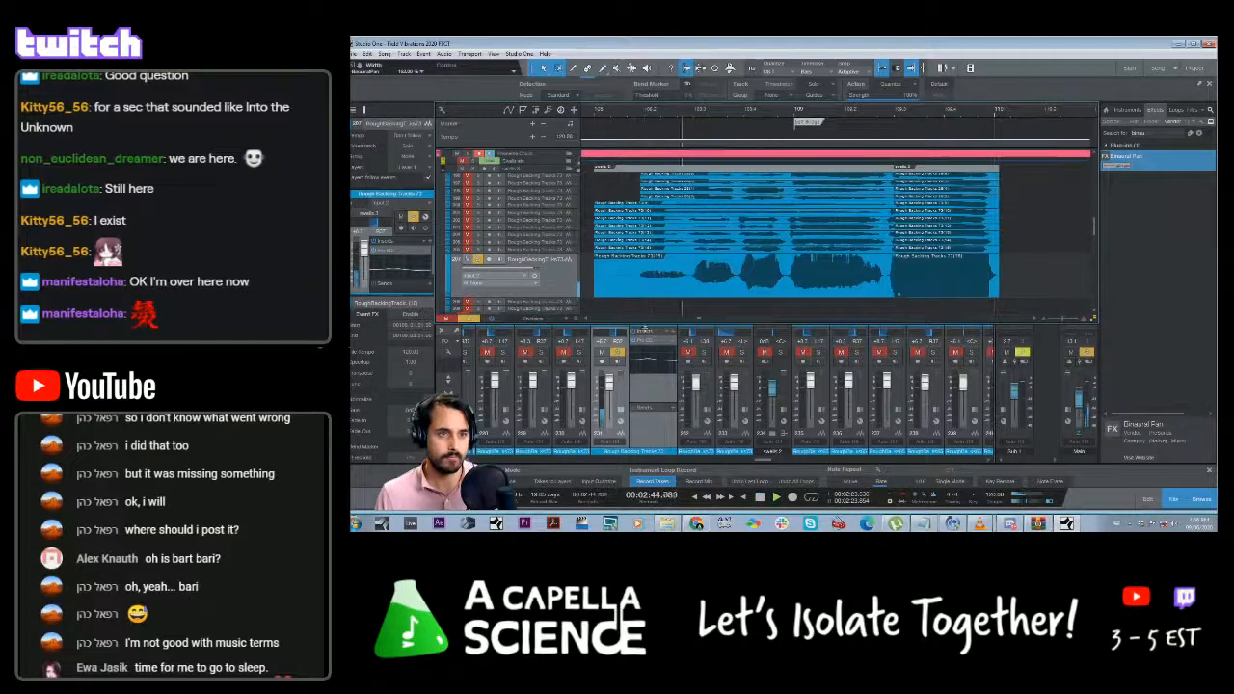
click(663, 343)
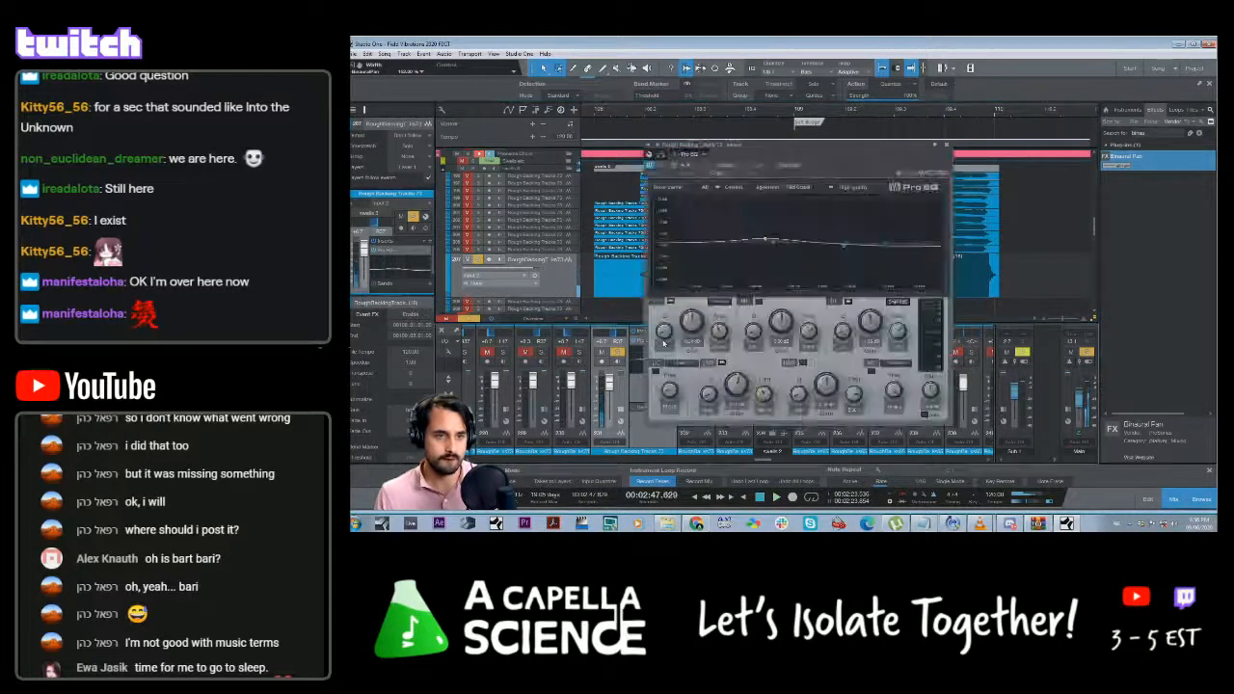
drag(732, 164, 907, 230)
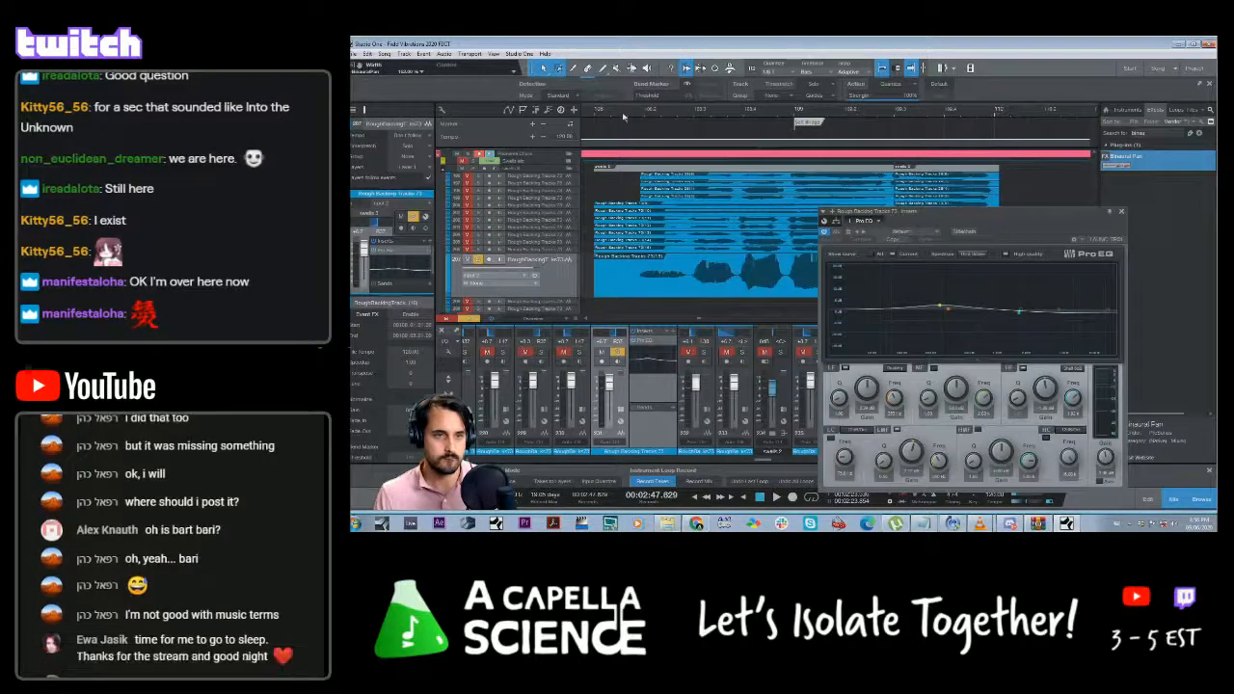
key(space)
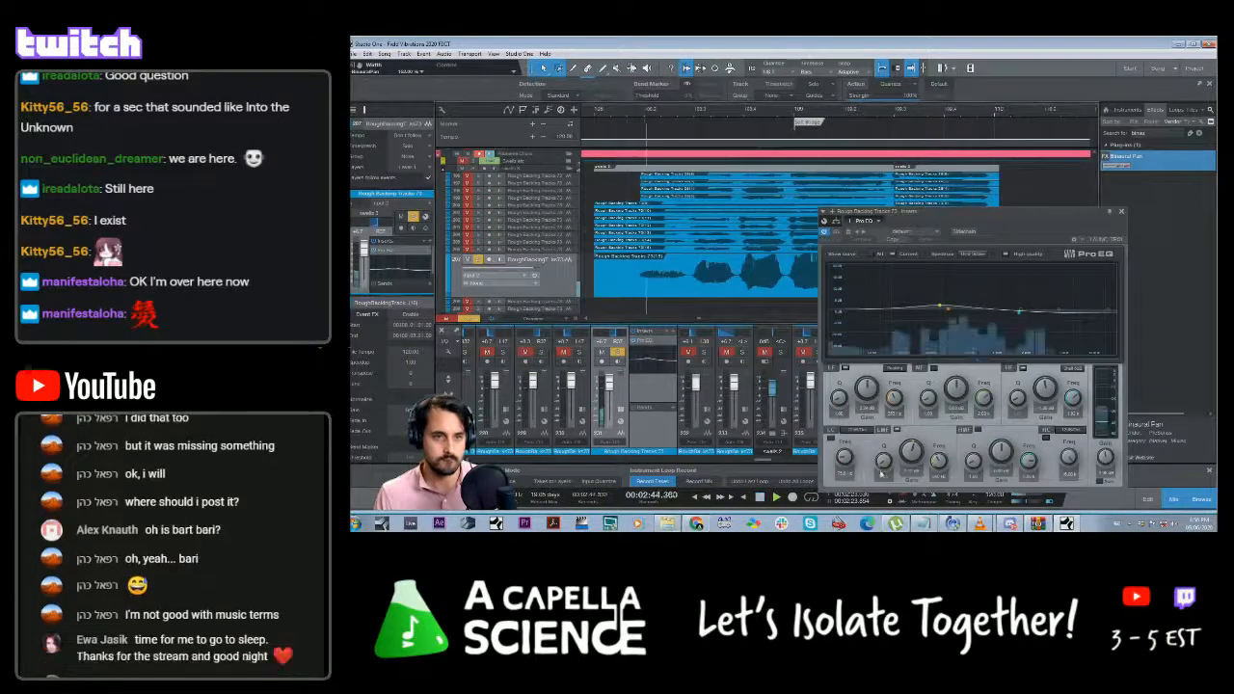
Enable the Pro EQ low cut with a steeper slope, lower its cutoff frequency and replay the soloed track
click(831, 430)
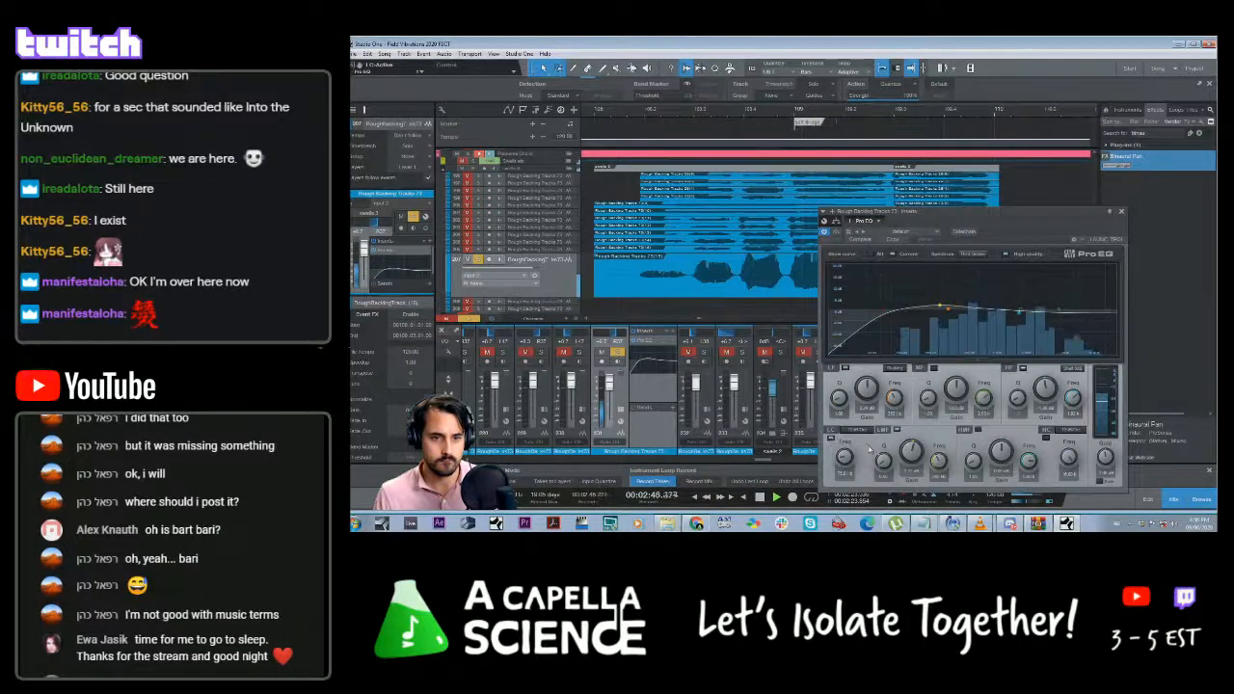
click(857, 429)
click(869, 472)
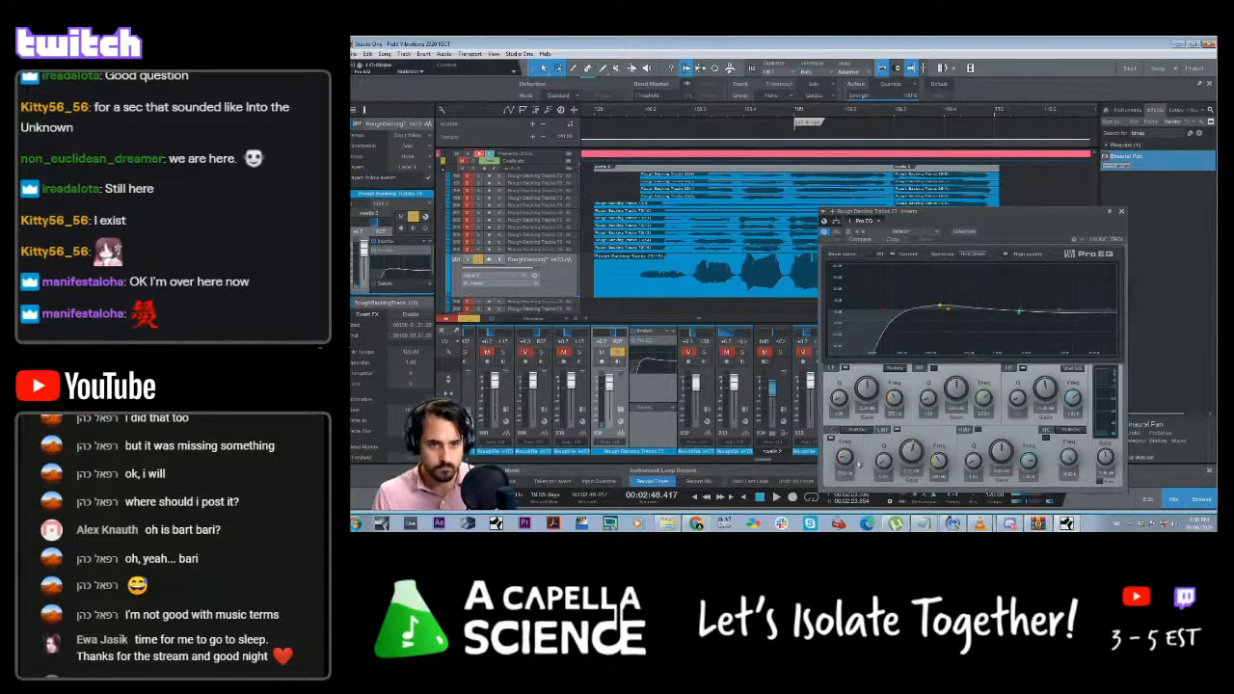
drag(846, 462, 846, 474)
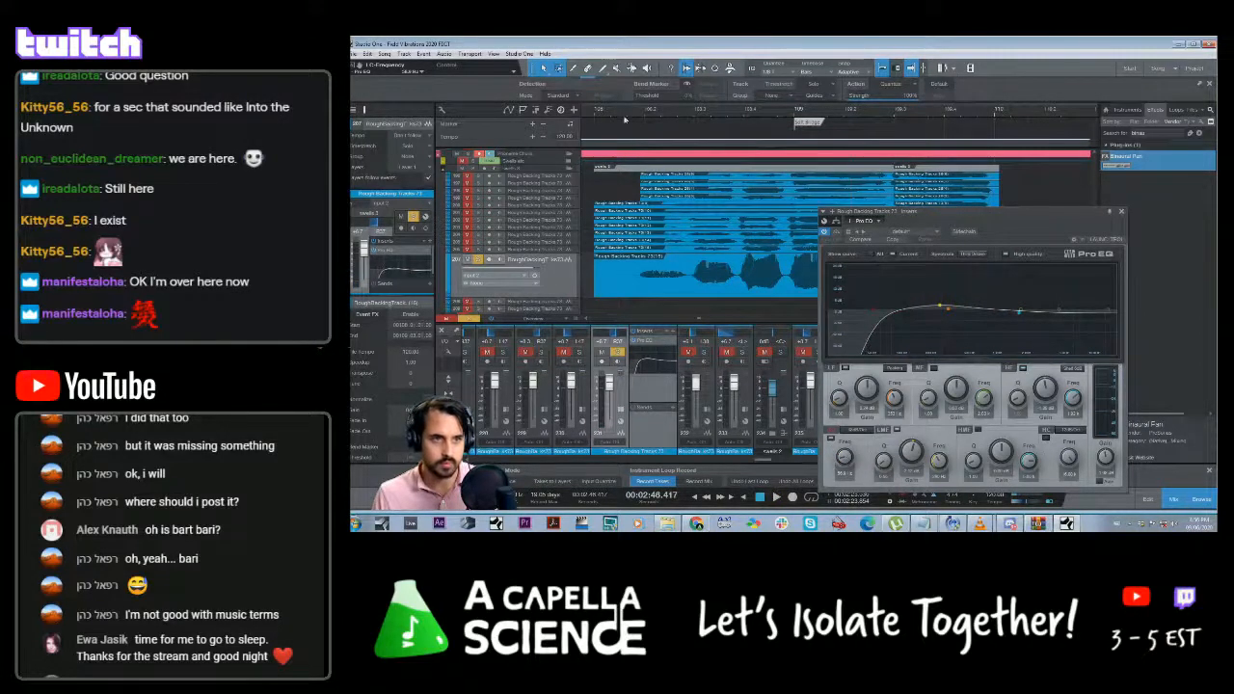
key(space)
Boost the low-mid band at a lower frequency, add a high cut and audition the soloed track again
drag(939, 308, 909, 298)
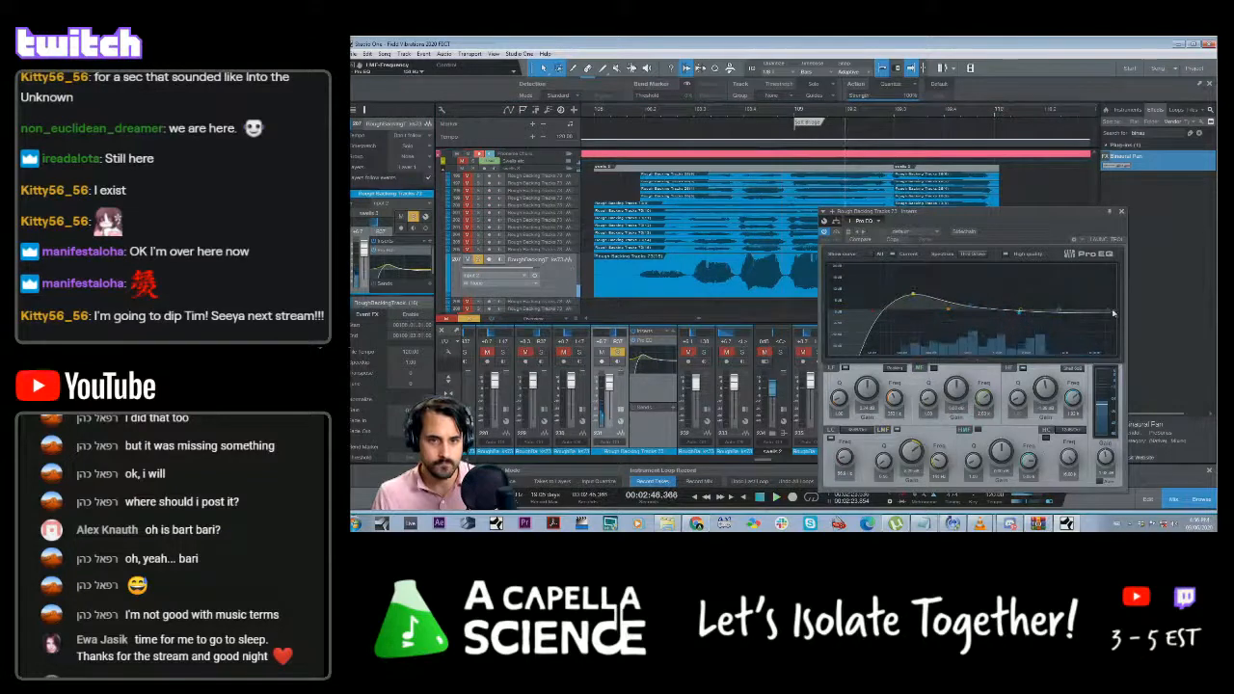
drag(1112, 312, 1037, 326)
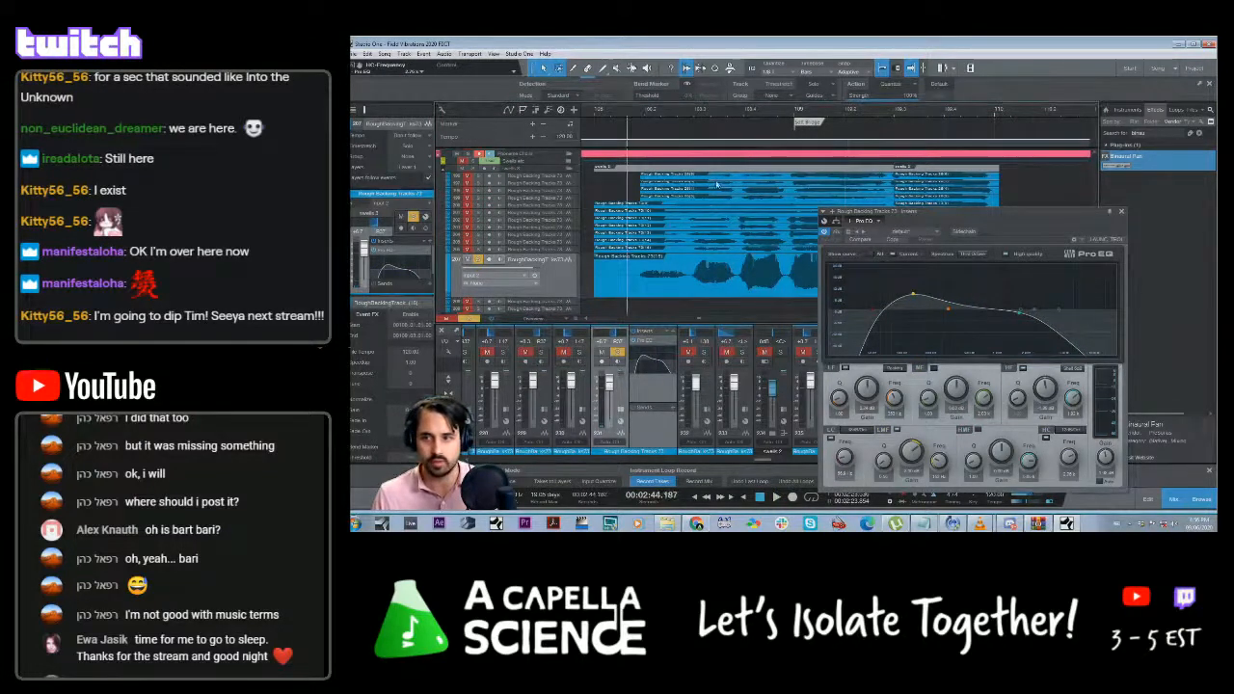
key(space)
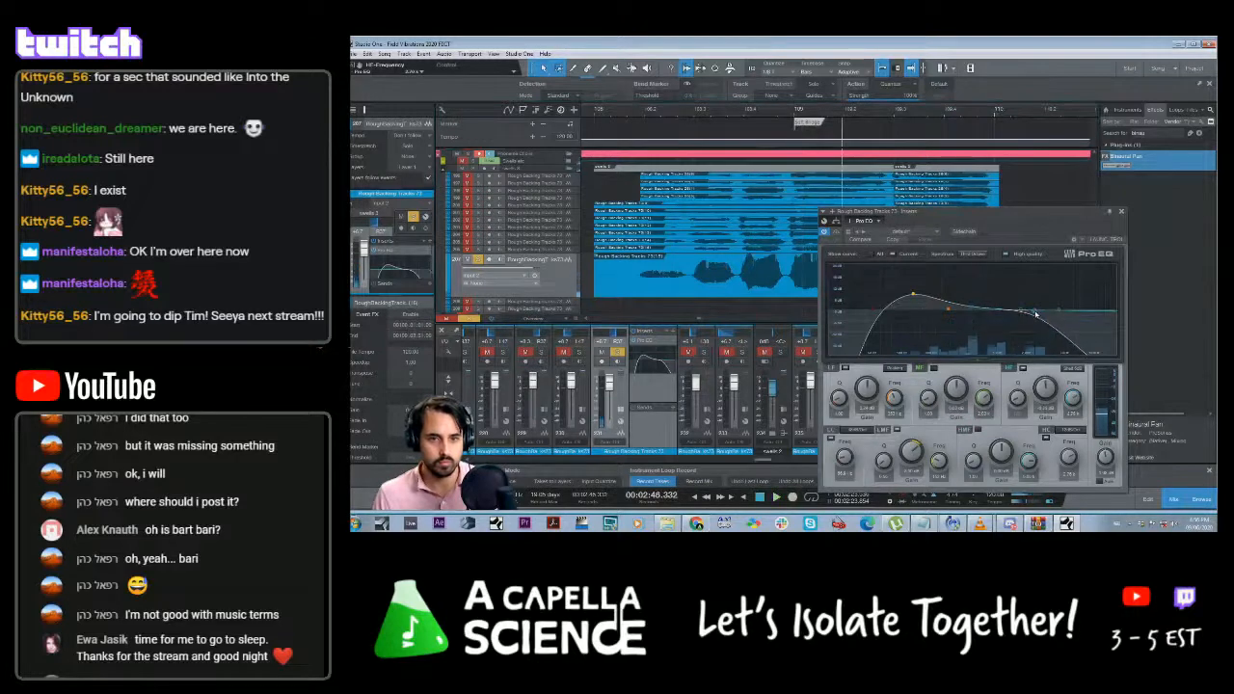
Raise the high-cut frequency, reduce the low-mid boost, audition the track from just after bar 108 and close the EQ
drag(1033, 318, 1087, 304)
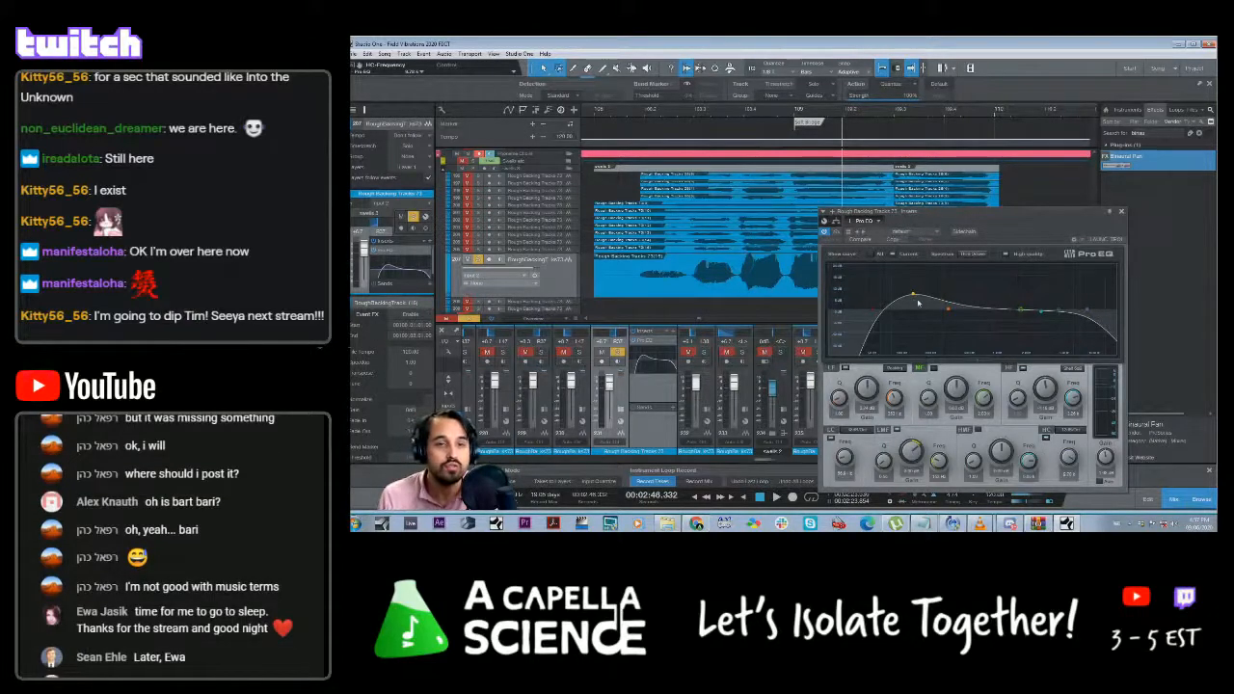
drag(917, 304, 894, 311)
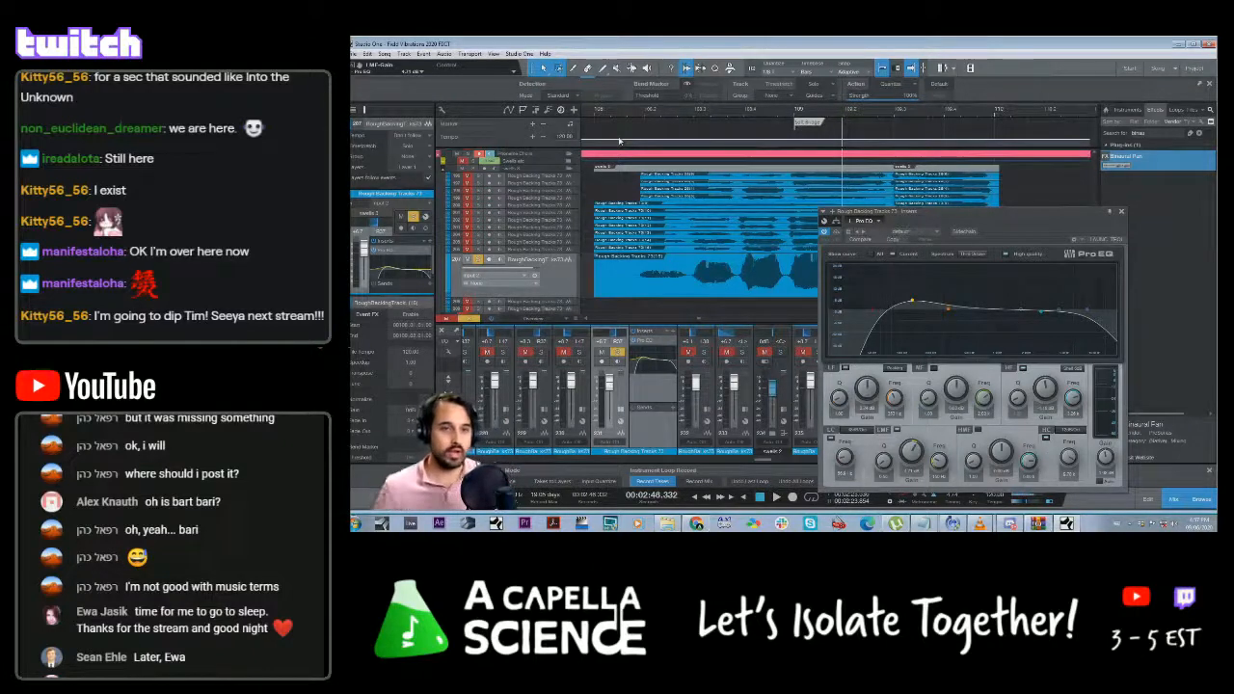
click(641, 119)
key(space)
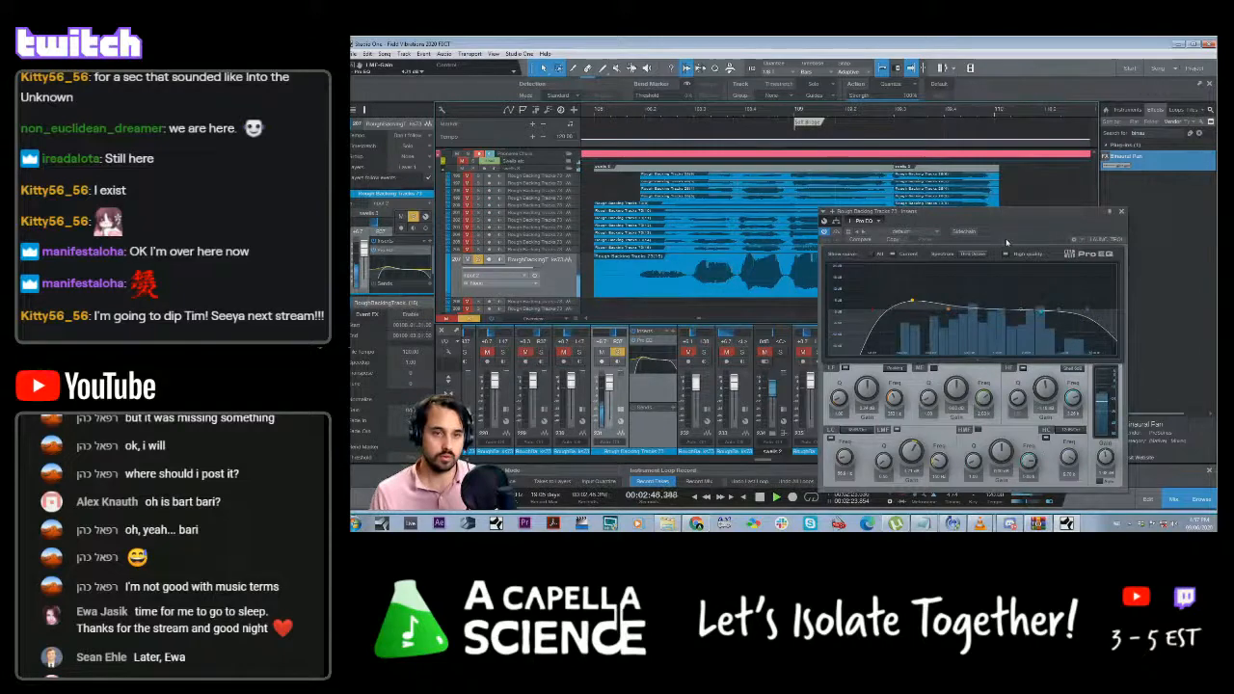
click(1121, 213)
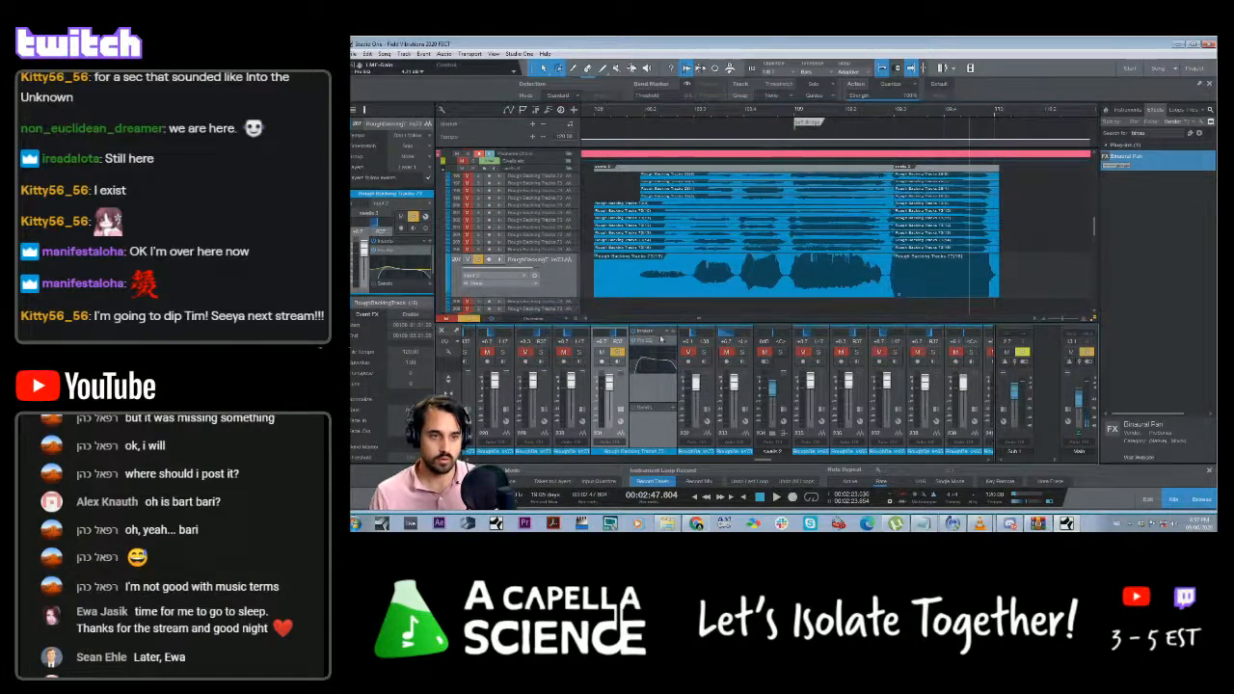
Reopen the track's Pro EQ and dip the mid and high-mid bands at lower frequencies while auditioning the passage
click(655, 337)
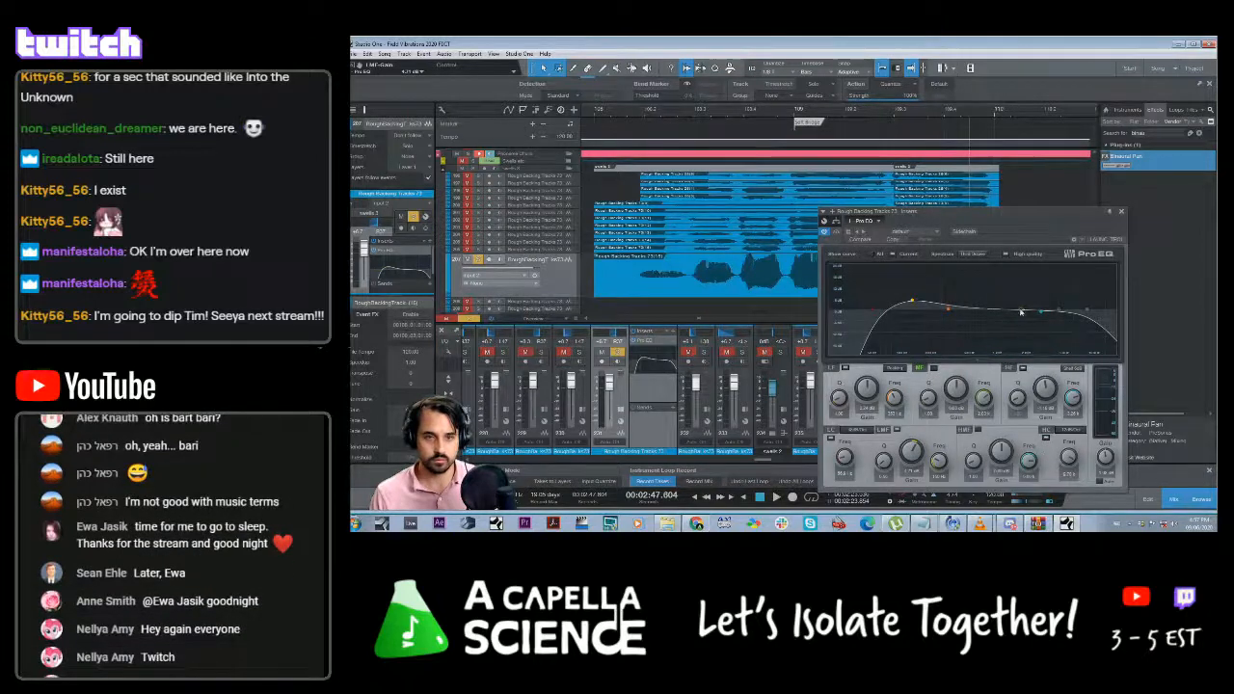
drag(1021, 311, 992, 321)
click(646, 125)
key(space)
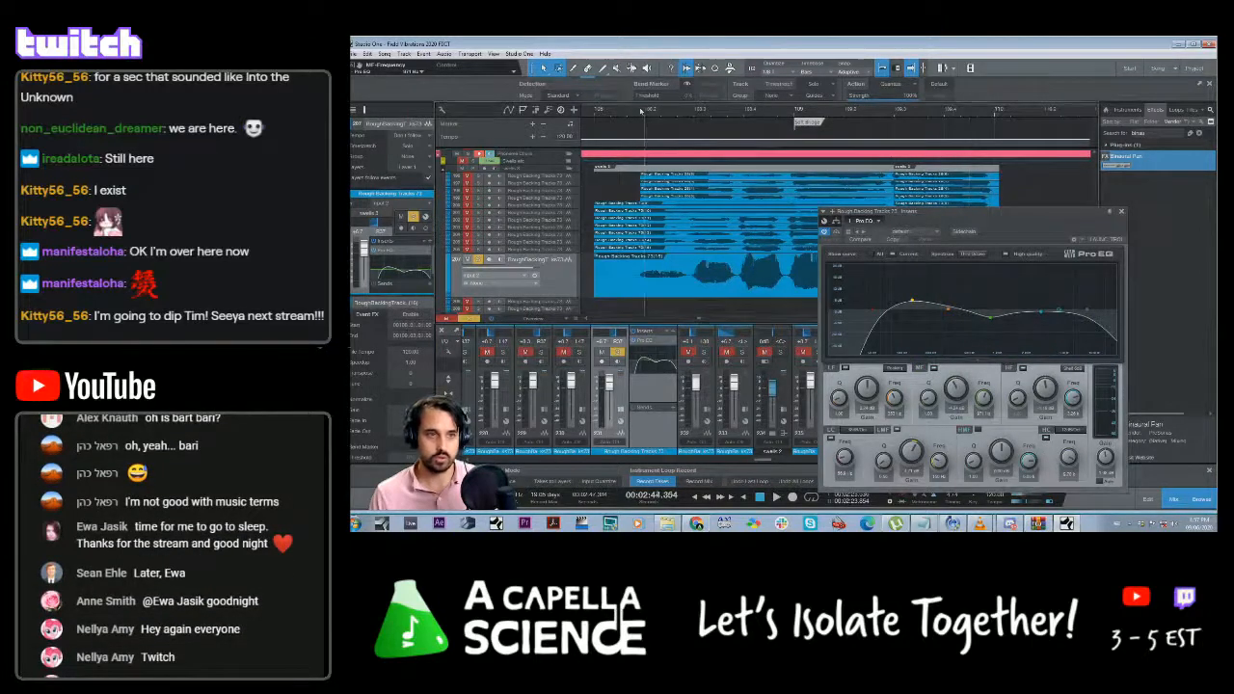
mouse_move(943, 325)
mouse_down()
mouse_move(970, 269)
mouse_move(964, 321)
mouse_up()
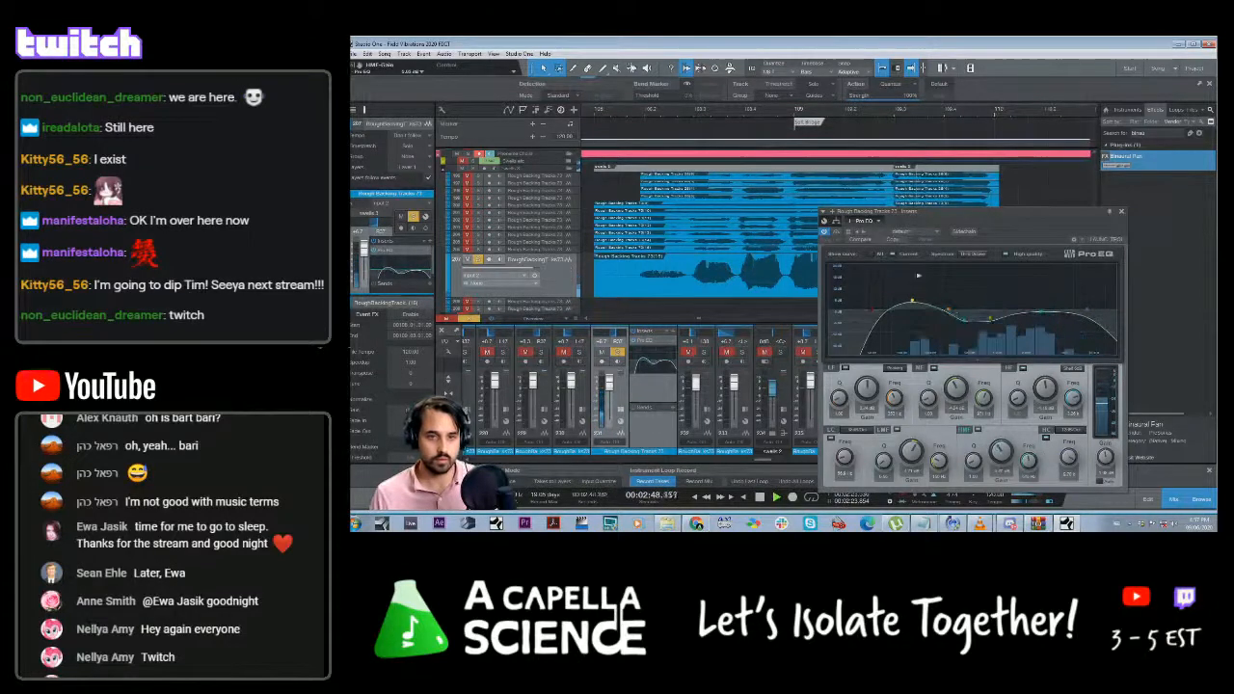
key(space)
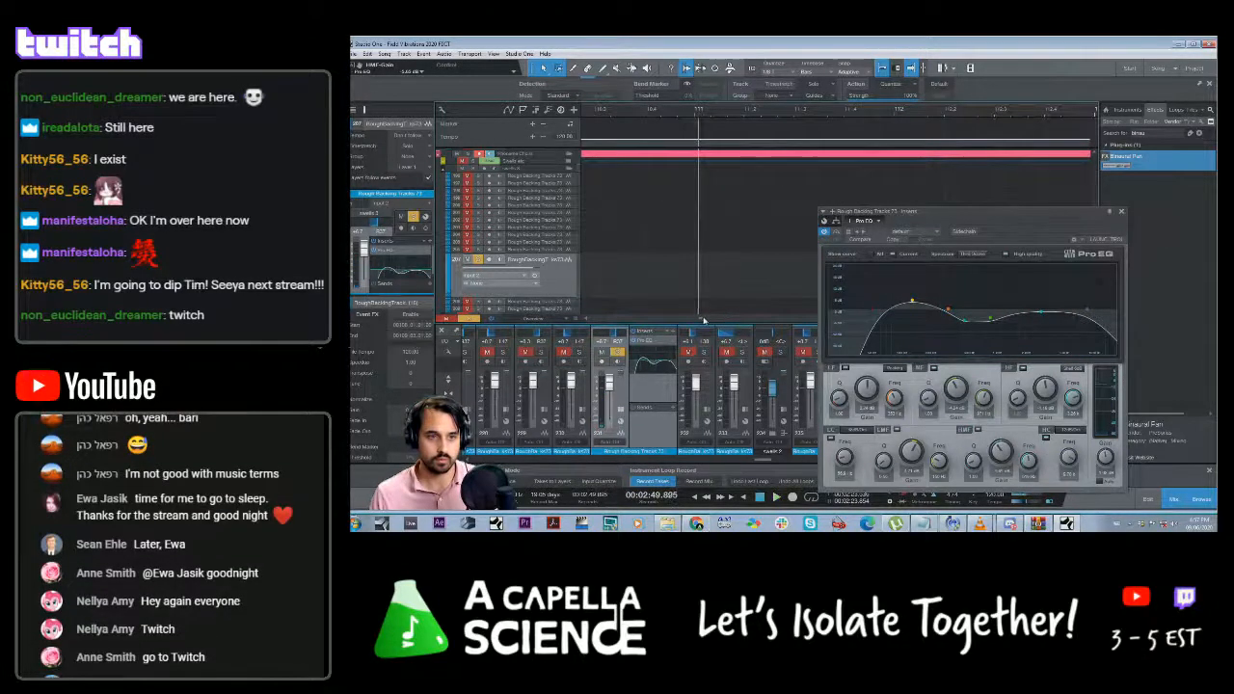
Replay the passage from bar 108, lower the high band slightly, raise the low-mid boost and close the Pro EQ
drag(703, 318, 699, 318)
click(716, 112)
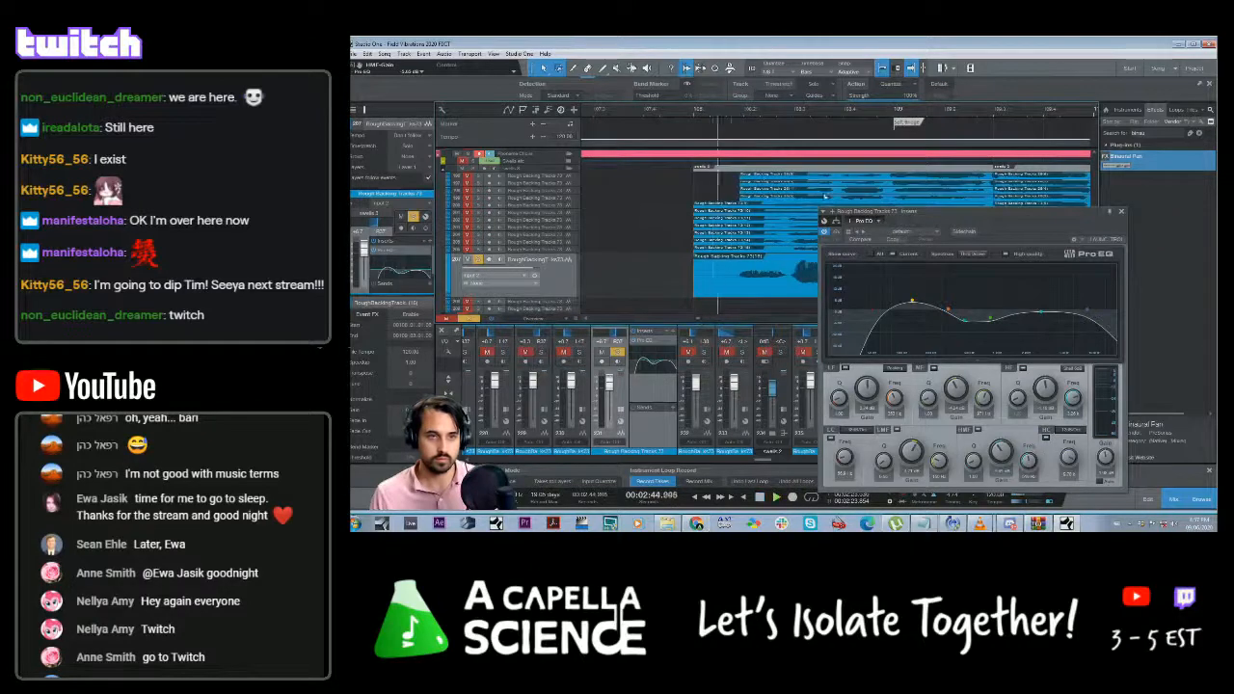
key(space)
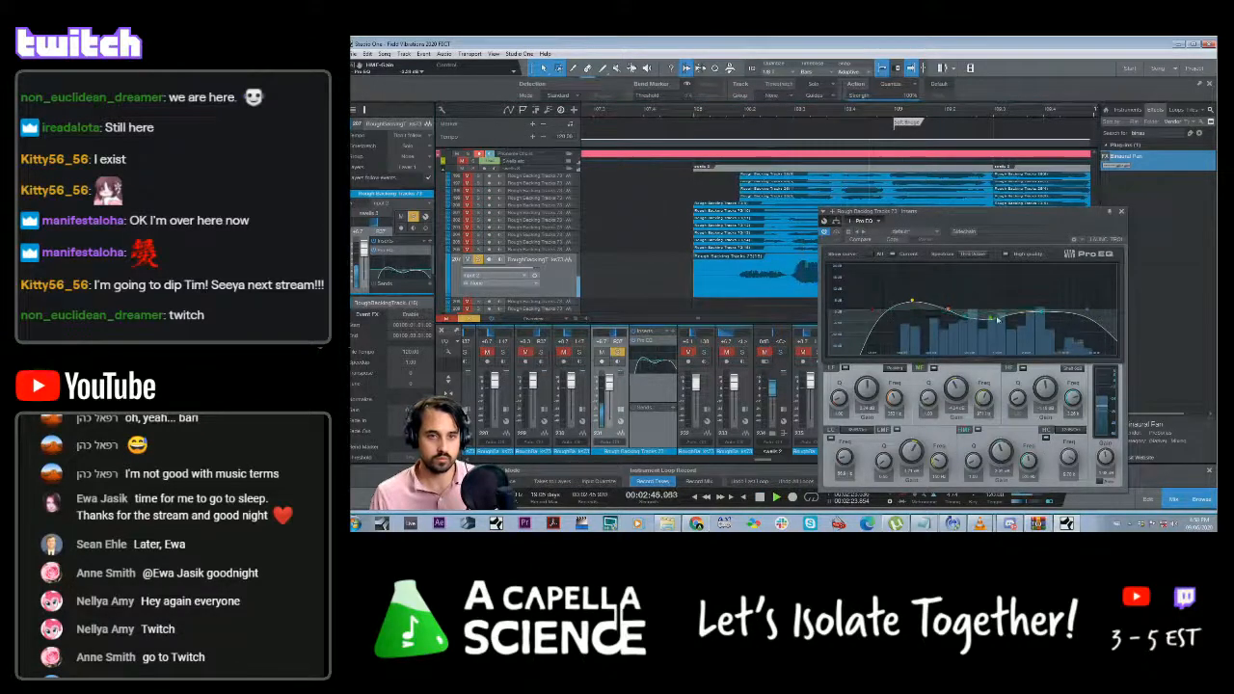
drag(1051, 311, 1043, 316)
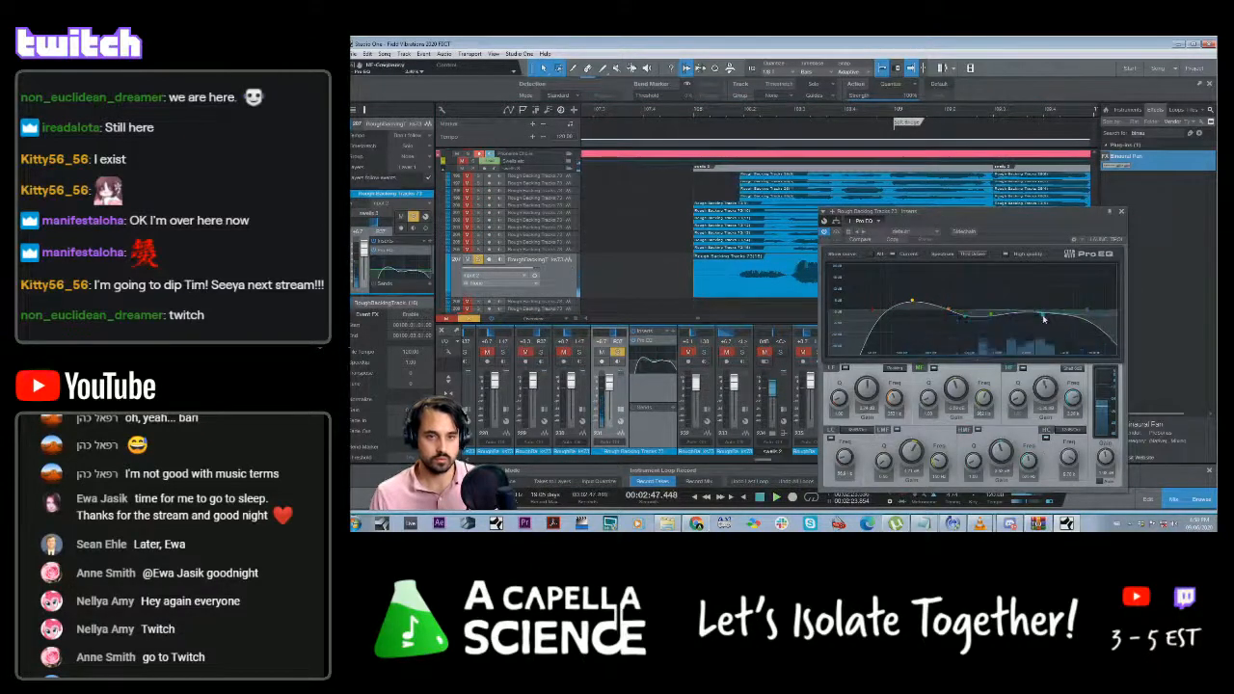
click(723, 111)
key(space)
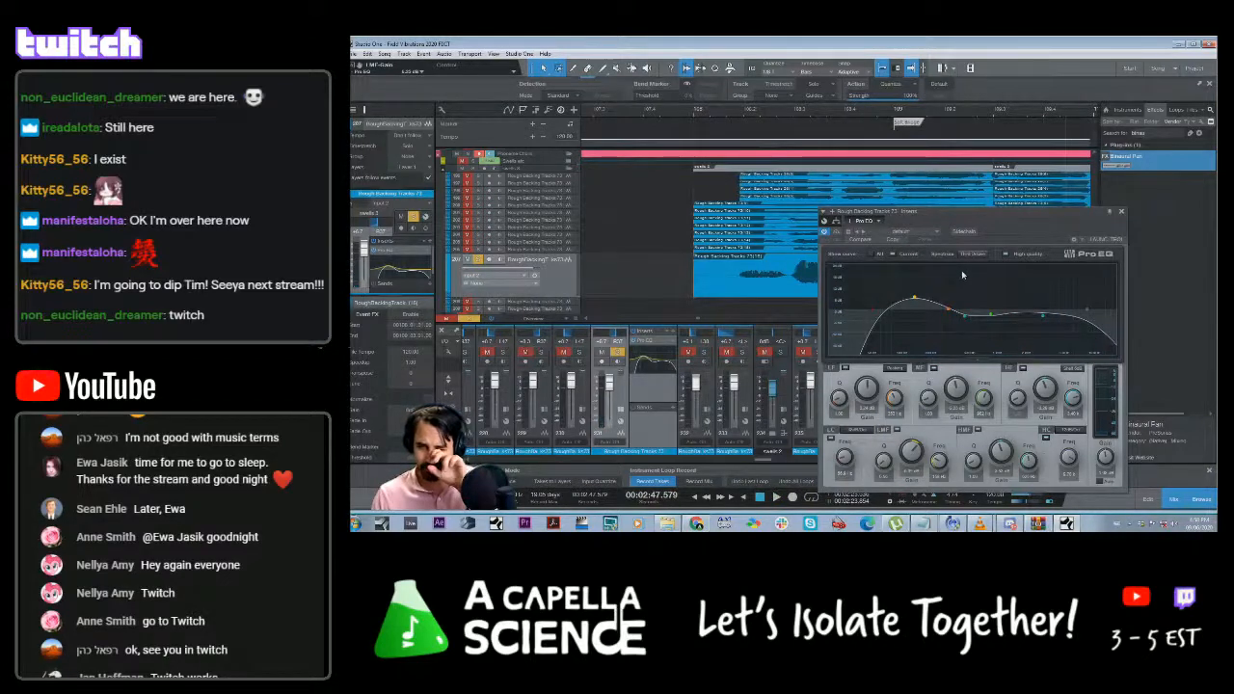
click(1120, 211)
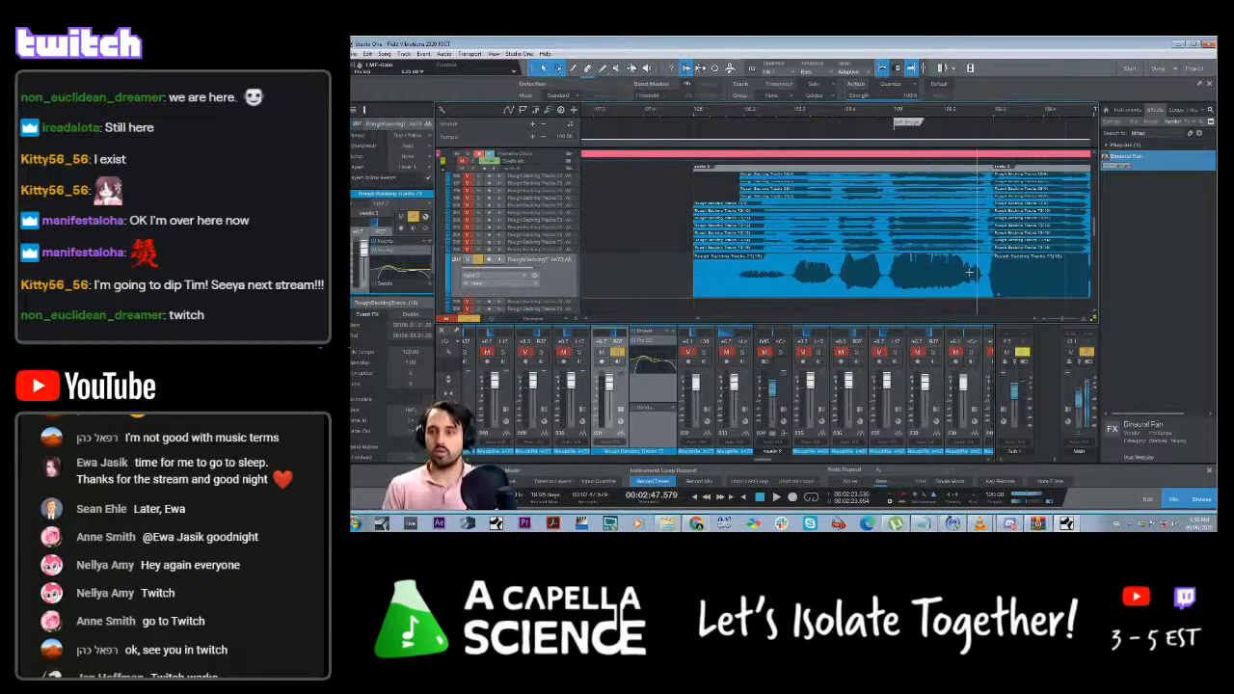